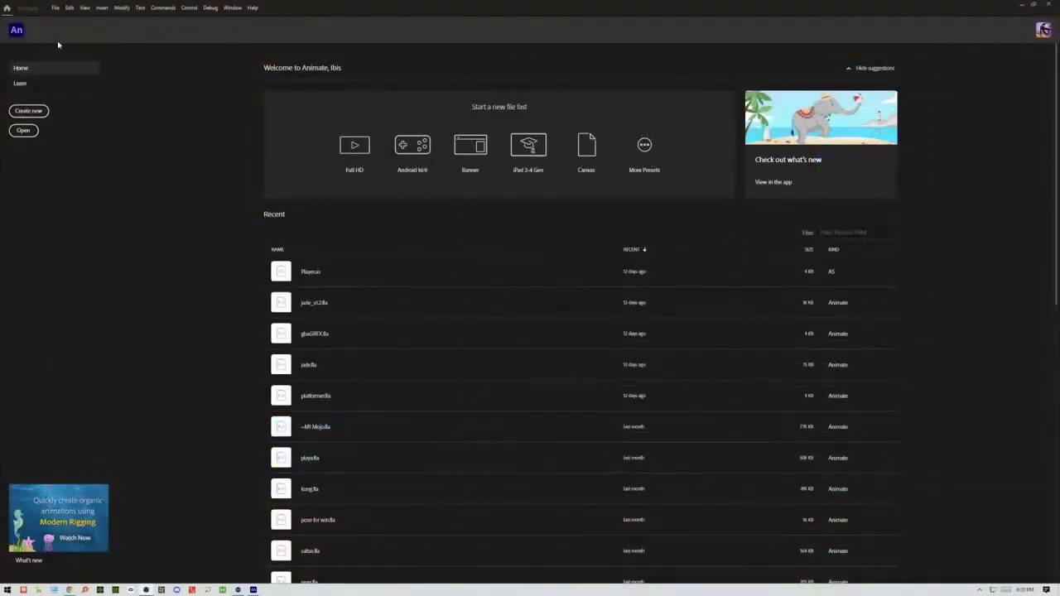
Step: Create a new blank document
{"action": "left_click", "coordinate": [57, 8]}
{"action": "left_click", "coordinate": [66, 17]}
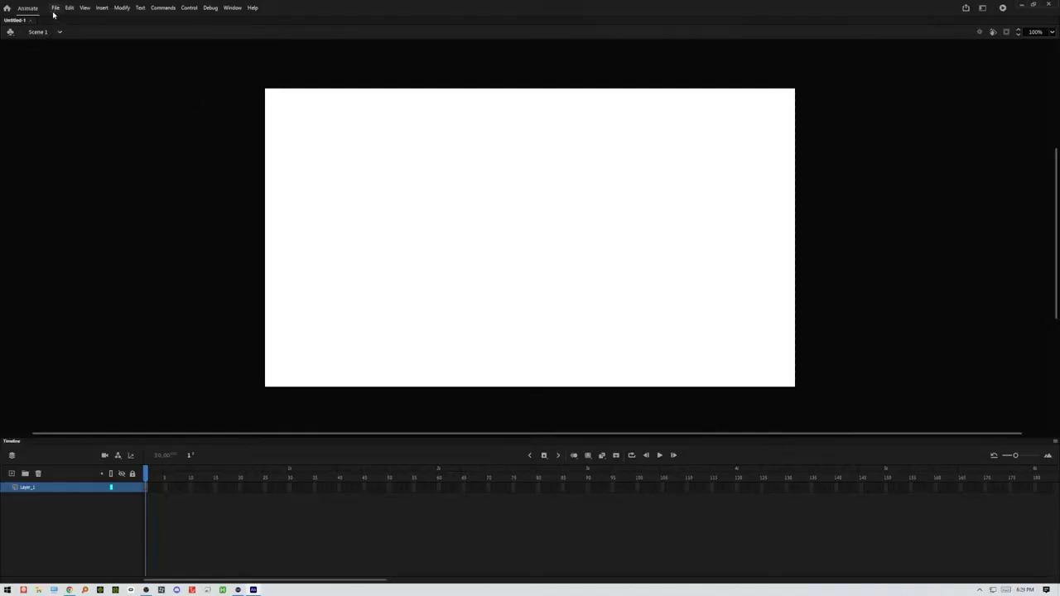
Step: Switch the workspace to Animator and close the floating Toon Titan panel
{"action": "left_click", "coordinate": [233, 8]}
{"action": "mouse_move", "coordinate": [255, 39]}
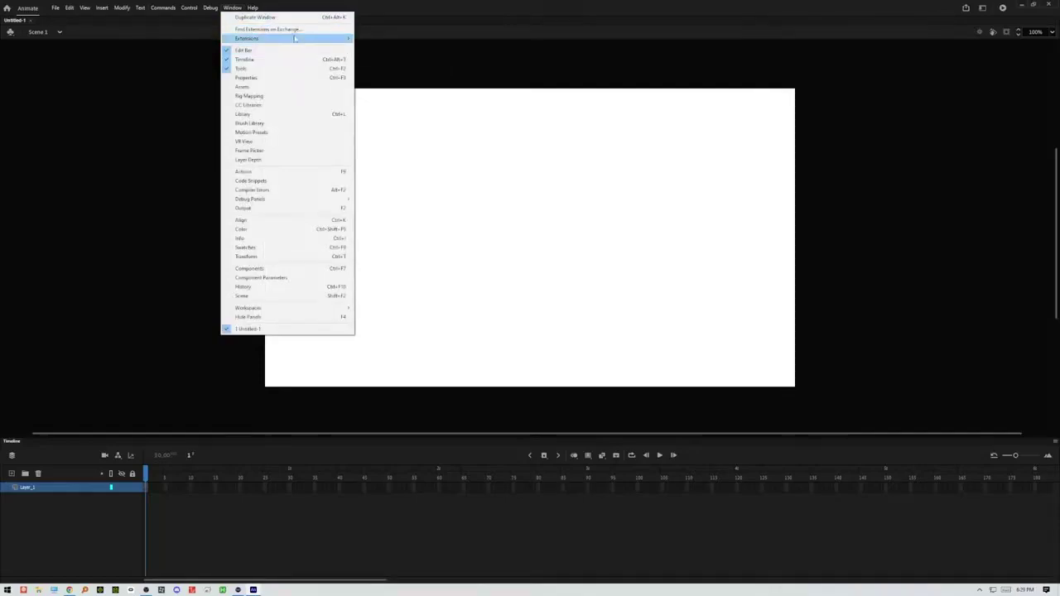
{"action": "mouse_move", "coordinate": [295, 38]}
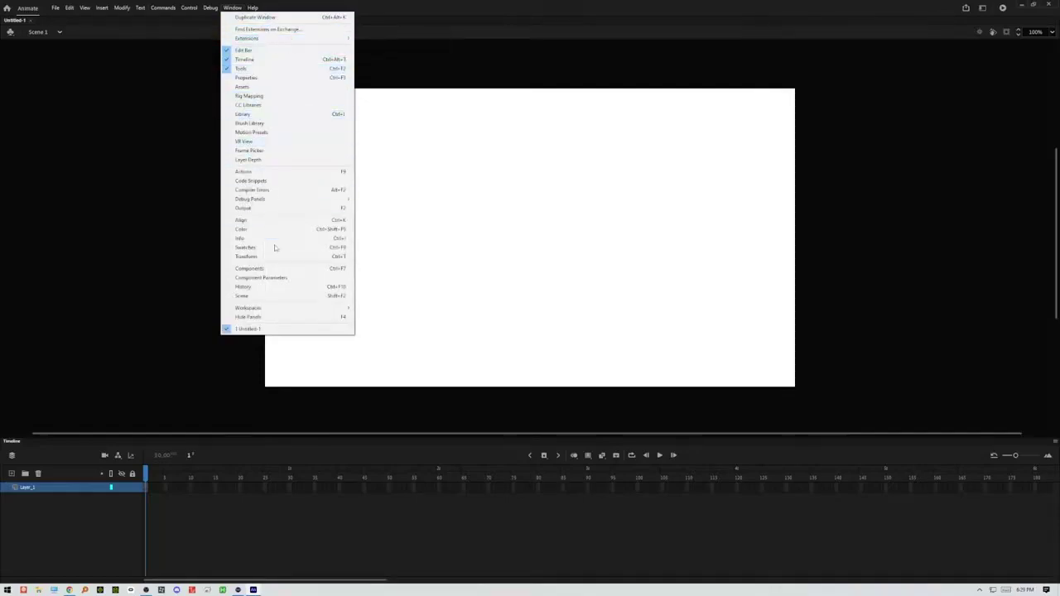
{"action": "mouse_move", "coordinate": [298, 308]}
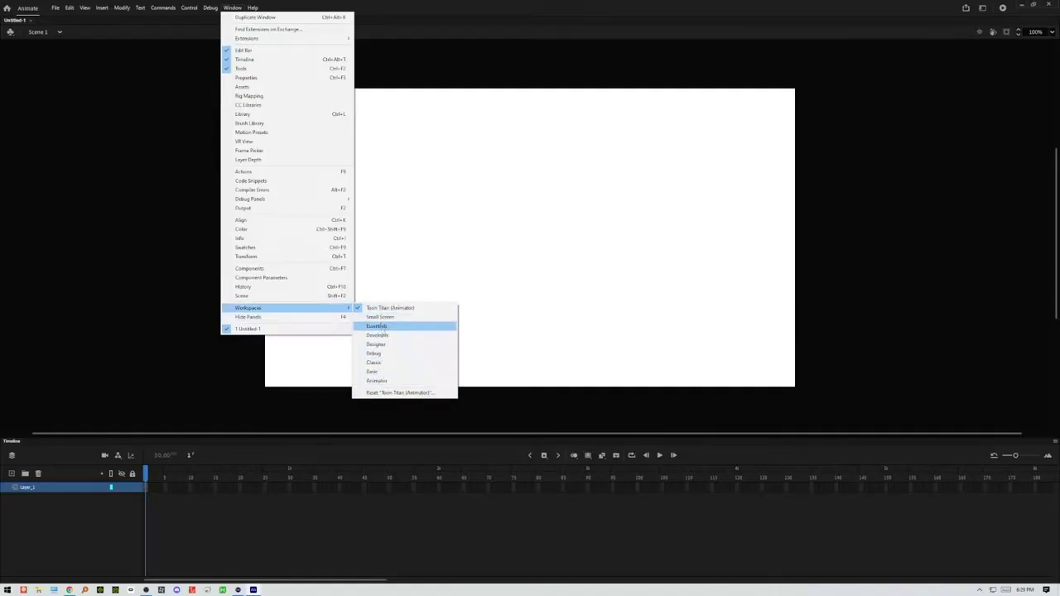
{"action": "left_click", "coordinate": [386, 381]}
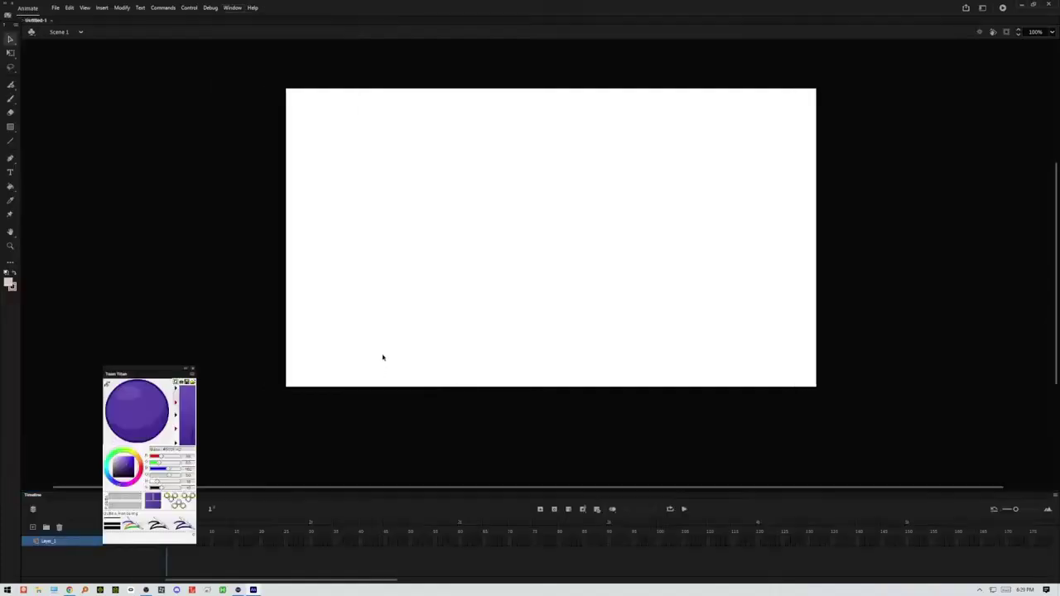
{"action": "left_click", "coordinate": [192, 372]}
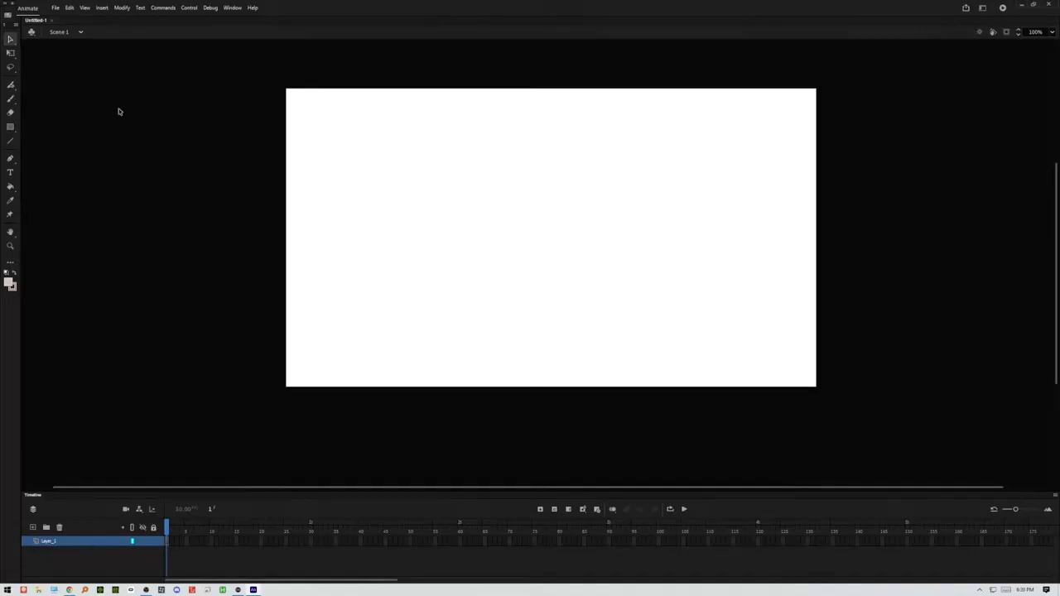
Step: Undock the Tools panel, reshape it into a tall two-column strip, and place it to the right of the stage
{"action": "right_click", "coordinate": [18, 25]}
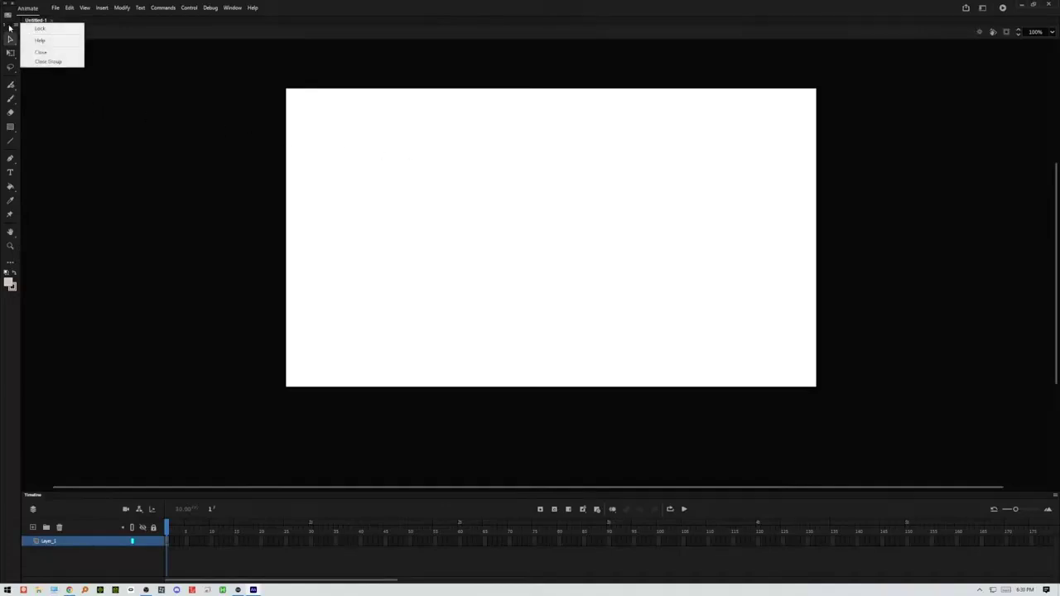
{"action": "left_click", "coordinate": [9, 28]}
{"action": "right_click", "coordinate": [18, 27]}
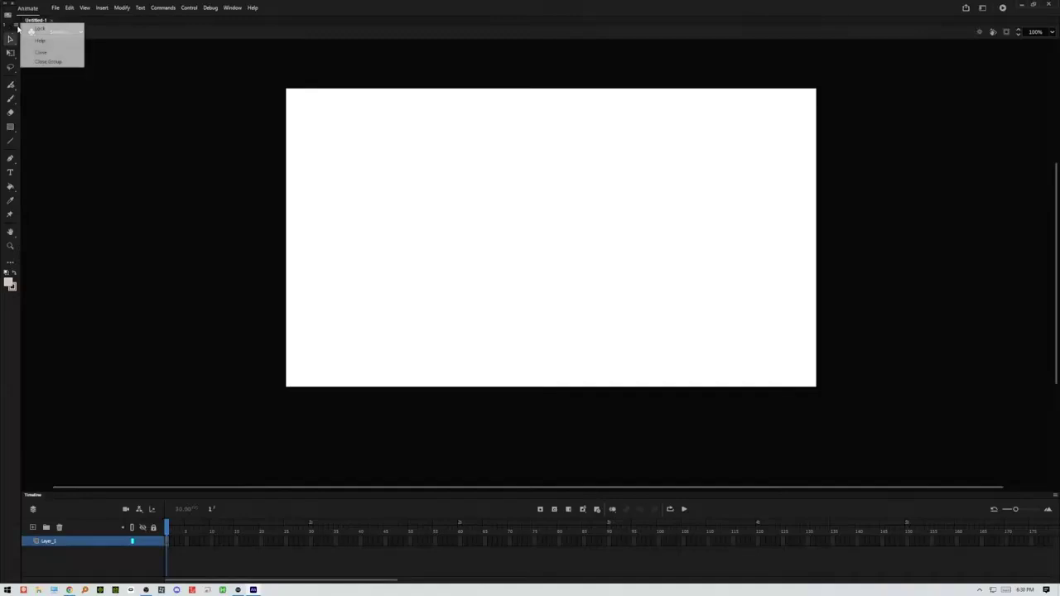
{"action": "left_click", "coordinate": [11, 28]}
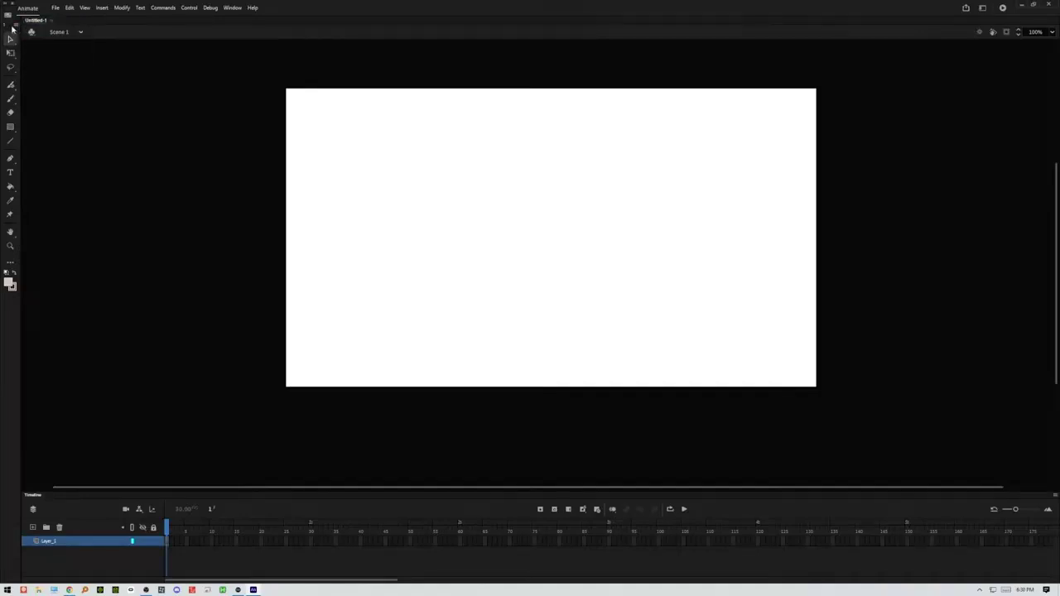
{"action": "left_click_drag", "start_coordinate": [12, 28], "coordinate": [147, 59]}
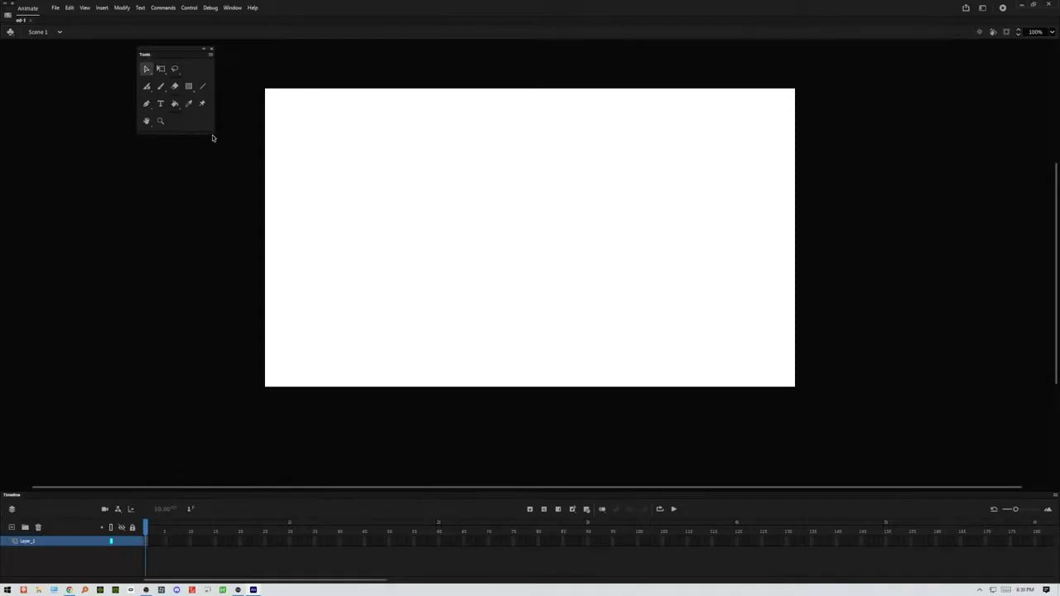
{"action": "left_click_drag", "start_coordinate": [213, 135], "coordinate": [172, 316]}
{"action": "left_click_drag", "start_coordinate": [150, 51], "coordinate": [933, 171]}
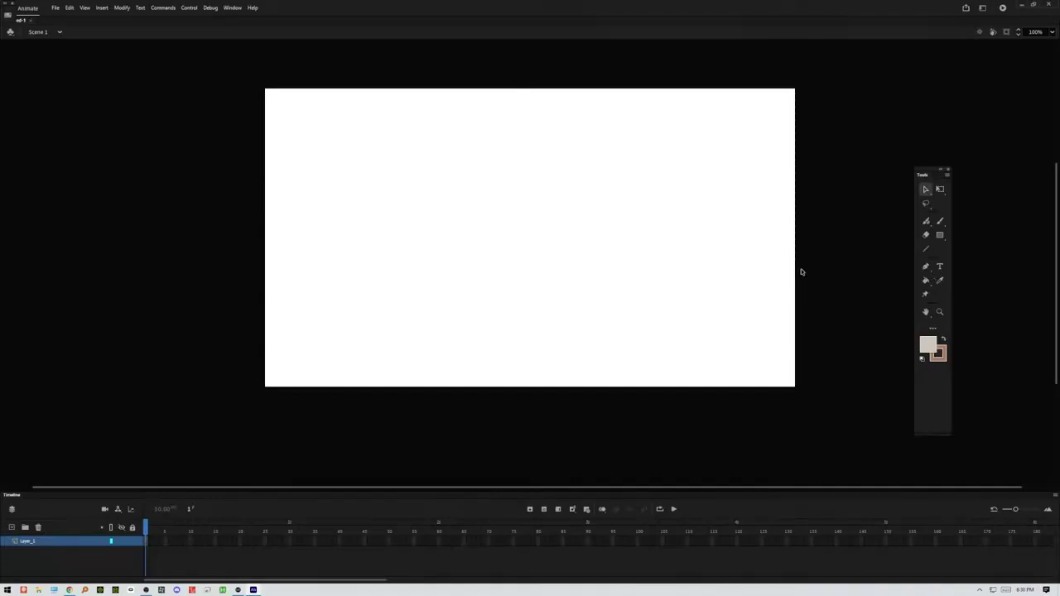
Step: Show the Properties panel and undock its panel group so it floats over the stage
{"action": "left_click", "coordinate": [235, 10]}
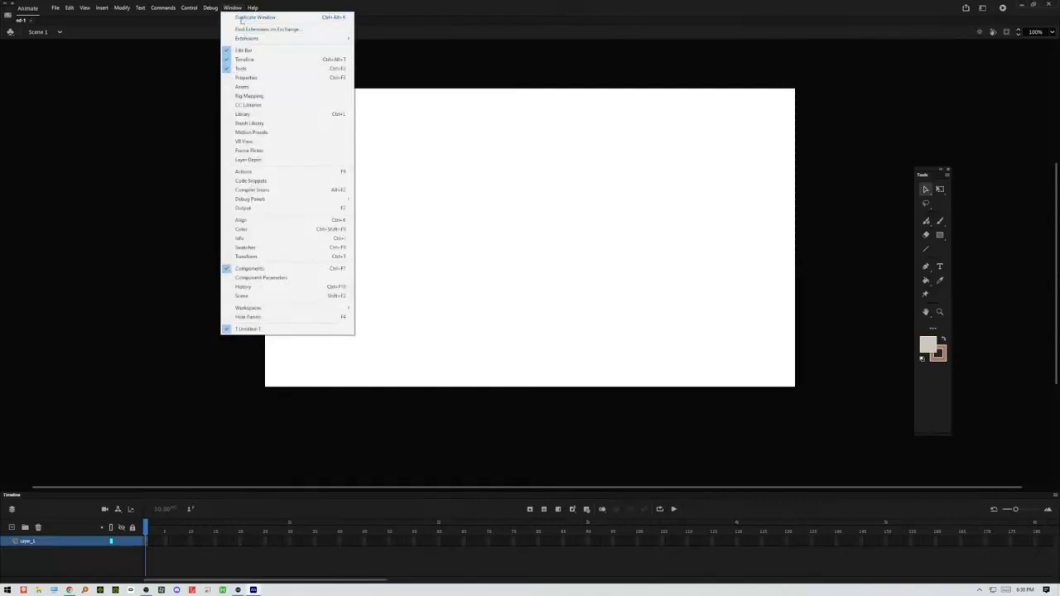
{"action": "left_click", "coordinate": [246, 77]}
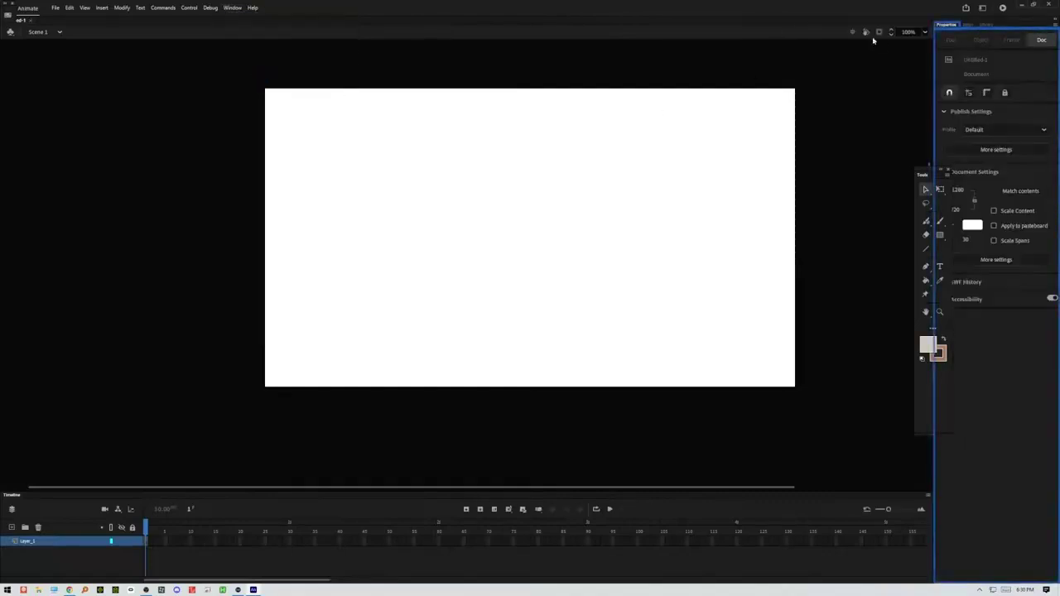
{"action": "left_click_drag", "start_coordinate": [1001, 32], "coordinate": [596, 72]}
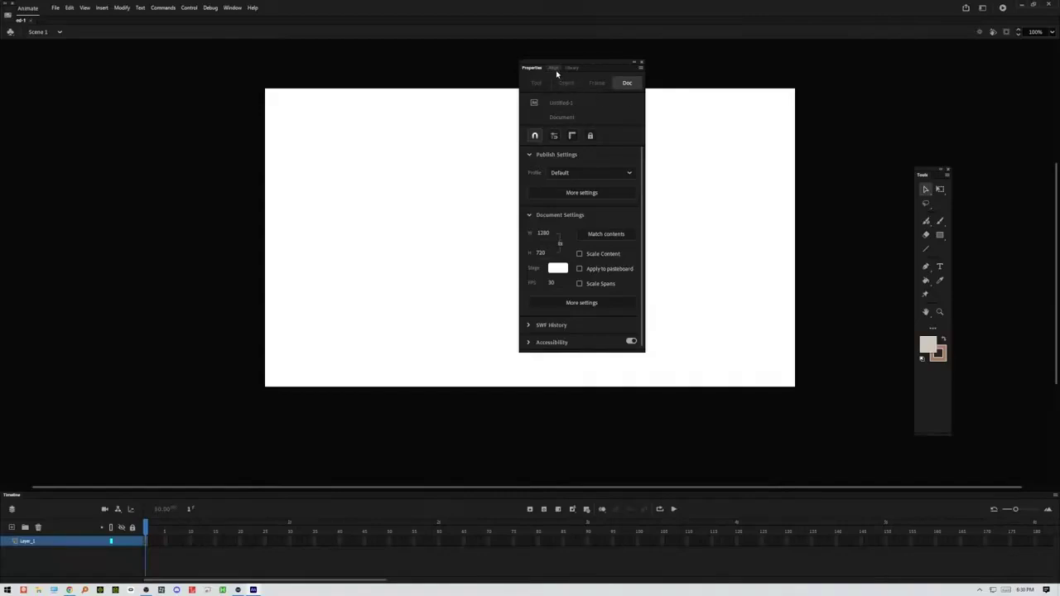
Step: Separate the Align and Library panels from the Properties group and close both
{"action": "left_click", "coordinate": [554, 68]}
{"action": "left_click_drag", "start_coordinate": [556, 70], "coordinate": [411, 137]}
{"action": "left_click_drag", "start_coordinate": [497, 137], "coordinate": [422, 147]}
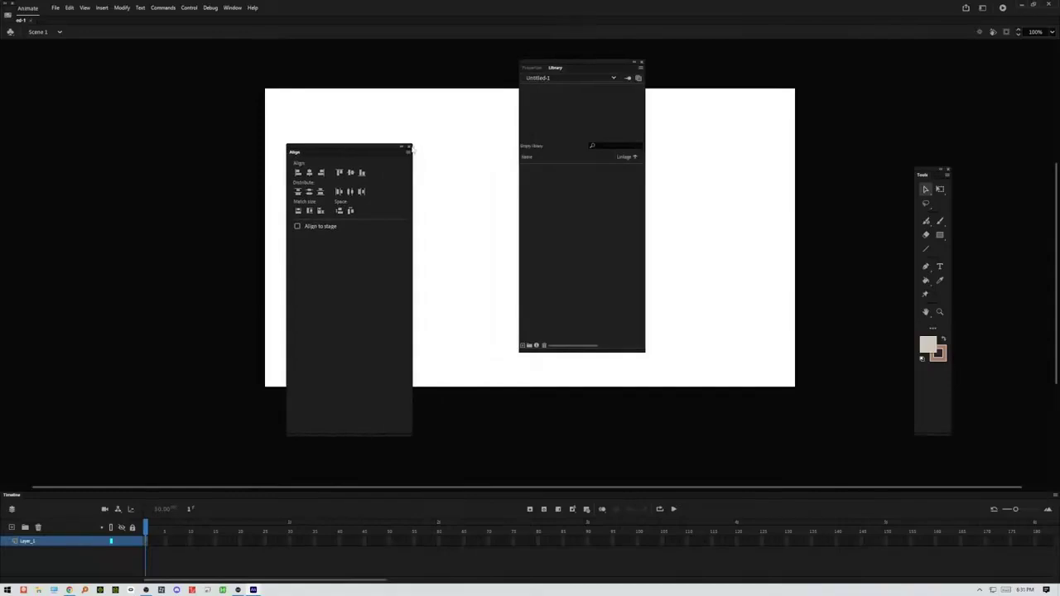
{"action": "left_click", "coordinate": [408, 146]}
{"action": "left_click_drag", "start_coordinate": [553, 70], "coordinate": [319, 150]}
{"action": "left_click", "coordinate": [432, 149]}
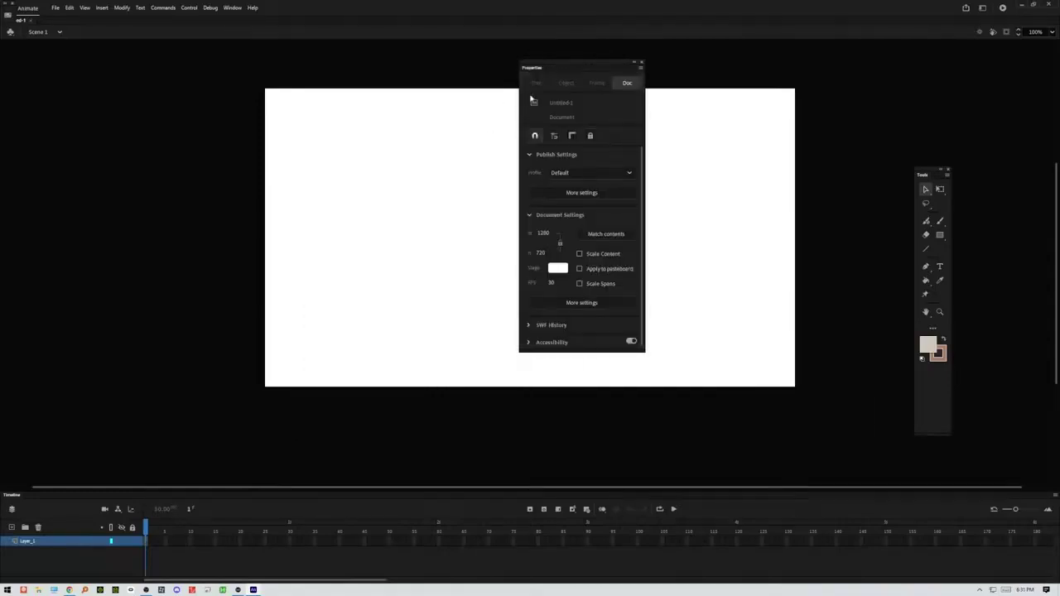
Step: Move the Properties panel to the right of the stage and the Tools panel onto the stage area
{"action": "left_click_drag", "start_coordinate": [534, 73], "coordinate": [947, 65]}
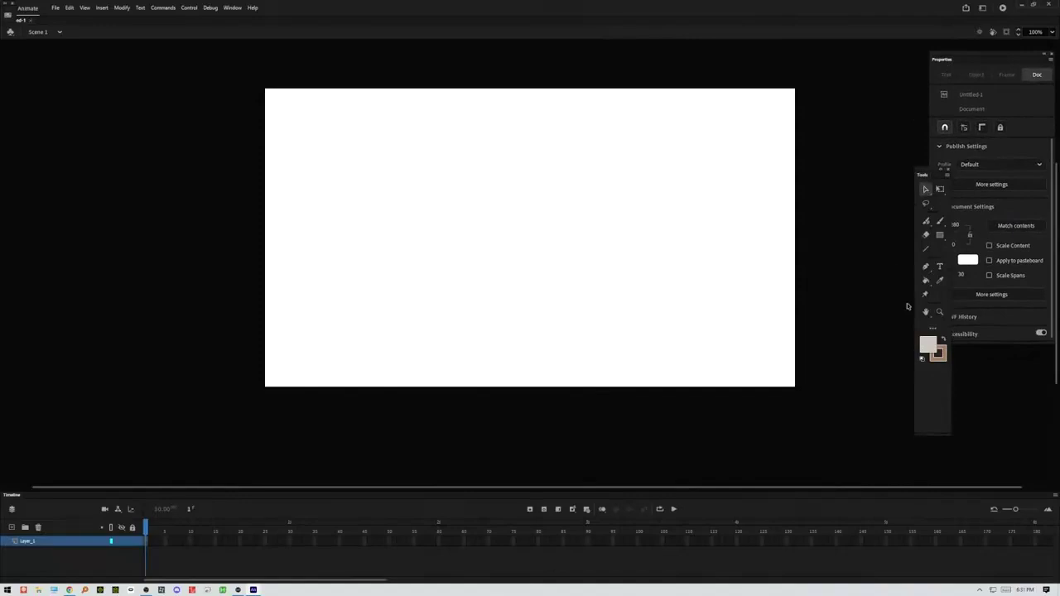
{"action": "left_click_drag", "start_coordinate": [917, 171], "coordinate": [428, 109]}
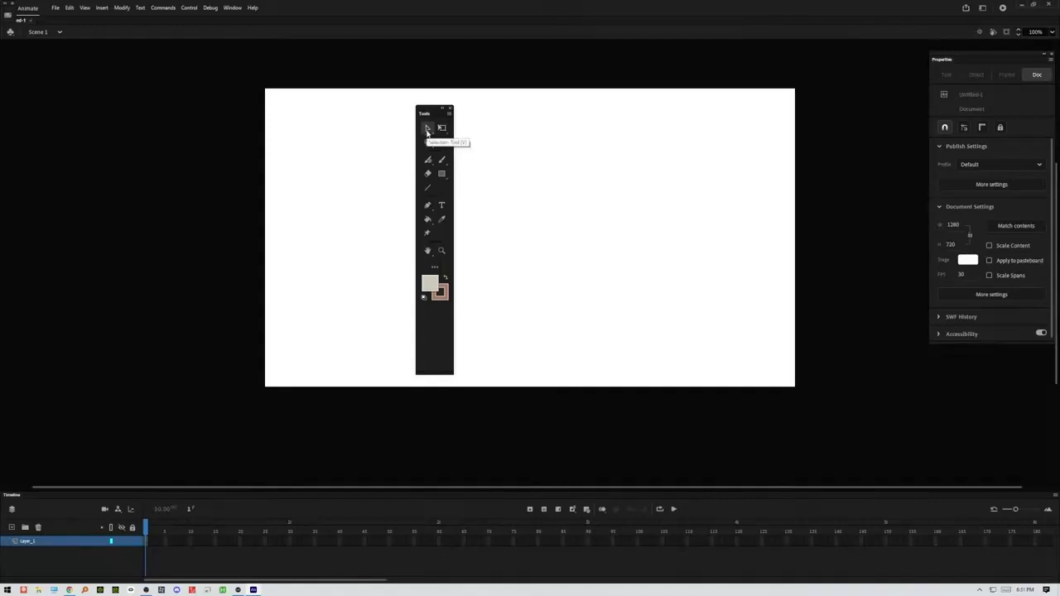
Step: Check the variants grouped with the Selection Tool, and choose the Gradient Transform Tool in place of Free Transform
{"action": "left_click", "coordinate": [427, 131]}
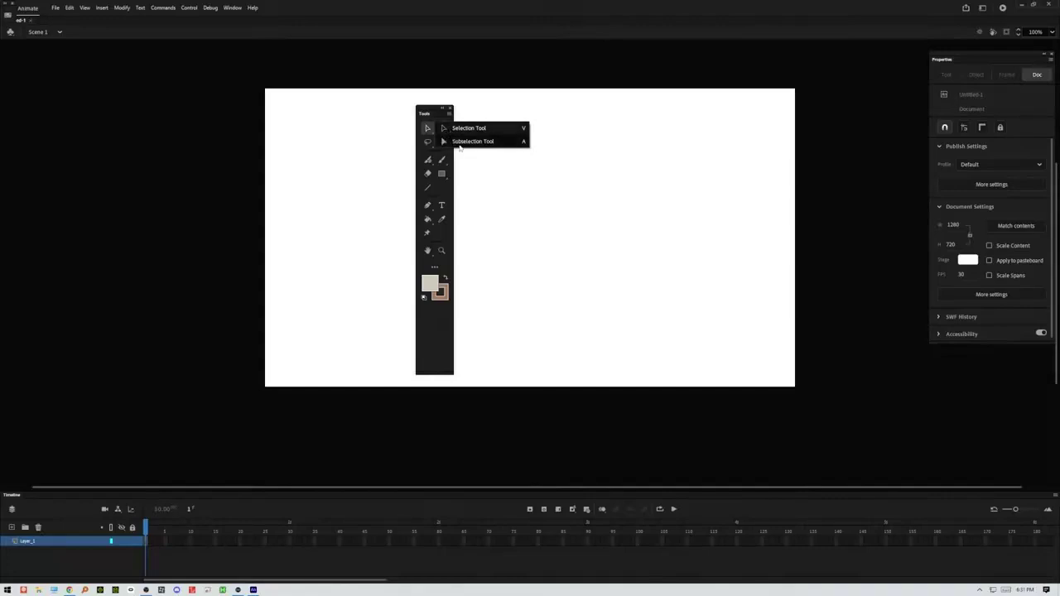
{"action": "left_click", "coordinate": [429, 130]}
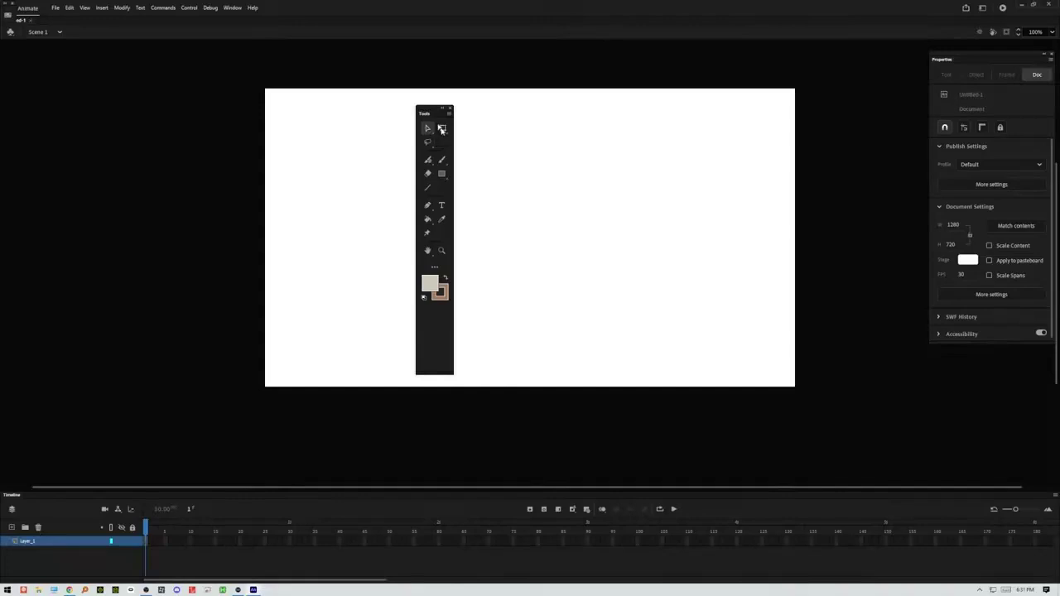
{"action": "left_click", "coordinate": [444, 129]}
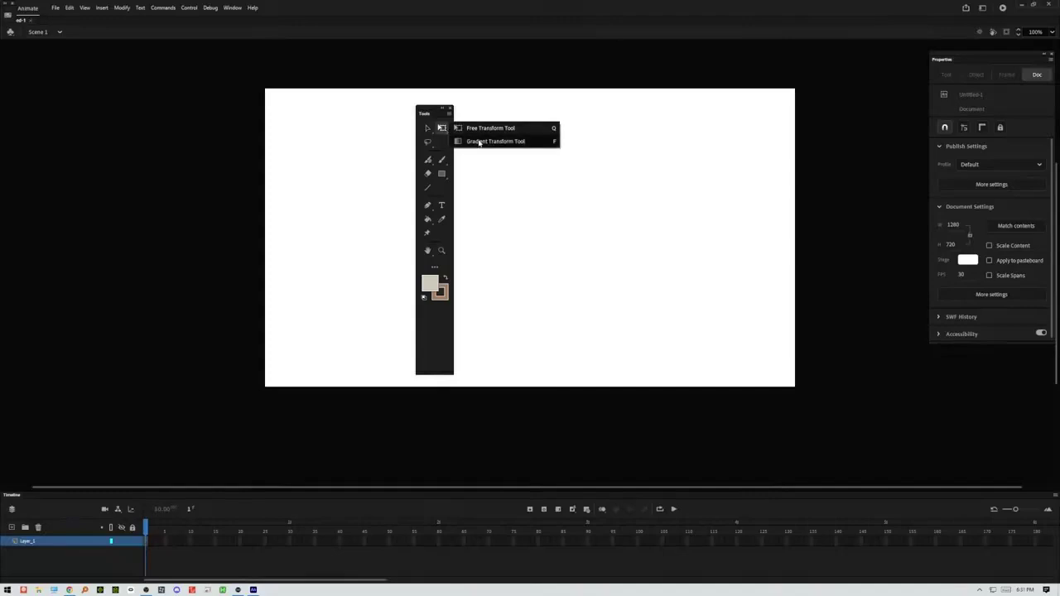
{"action": "left_click", "coordinate": [478, 142]}
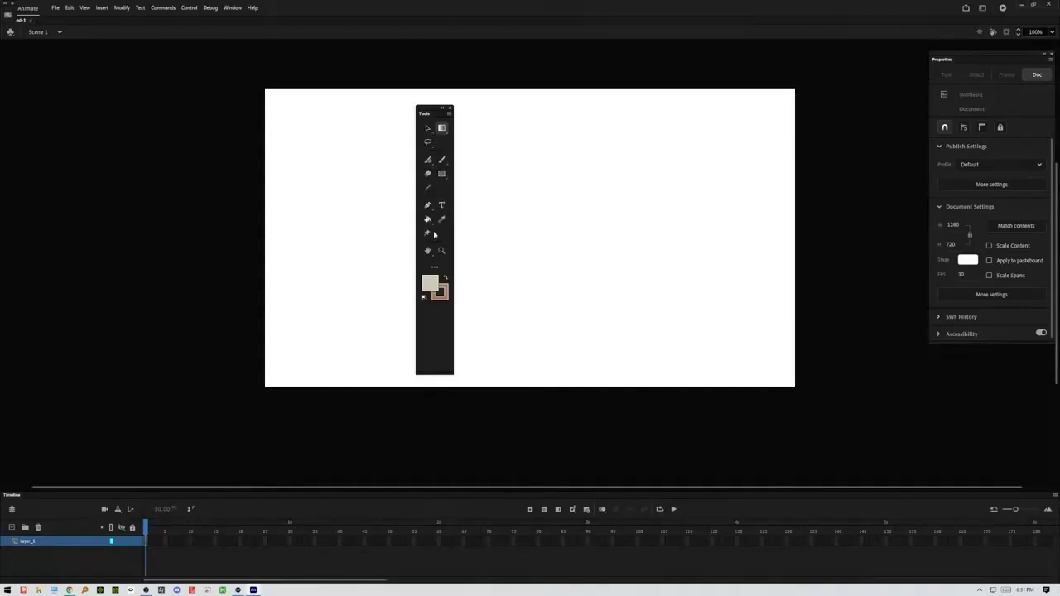
Step: Choose the Polygon Tool from the lasso tool group
{"action": "left_click", "coordinate": [430, 146]}
{"action": "left_click", "coordinate": [430, 144]}
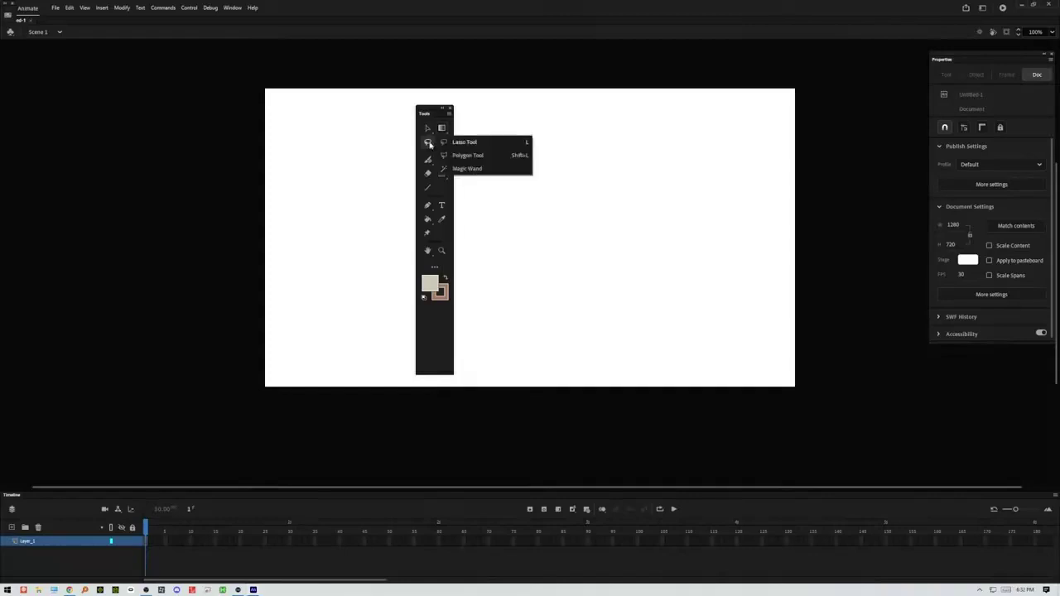
{"action": "left_click", "coordinate": [479, 156]}
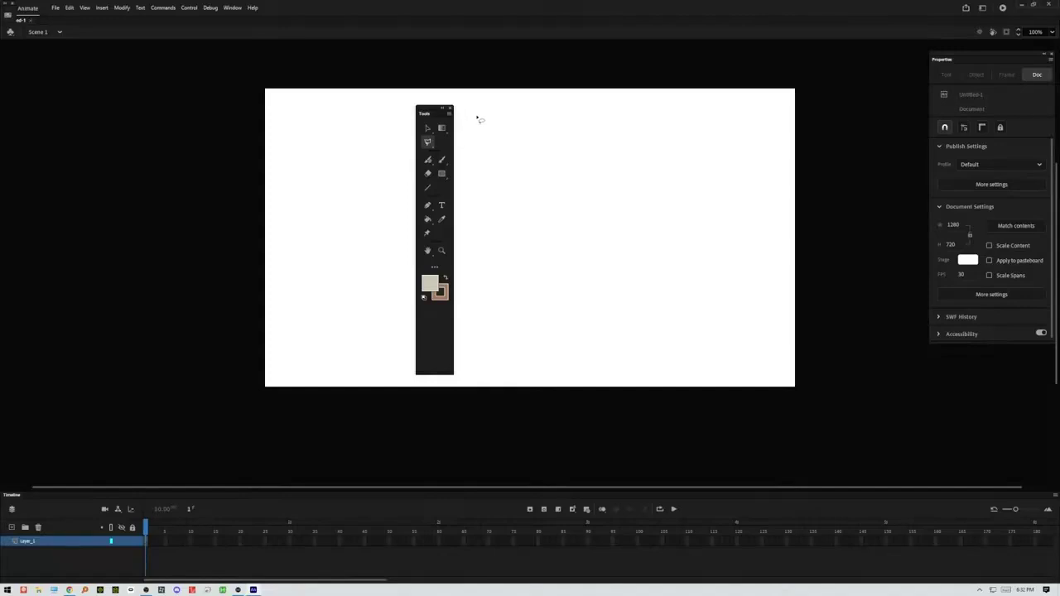
Step: Examine the tool variants and shortcuts grouped with the Classic Brush Tool and the Selection Tool
{"action": "left_click", "coordinate": [444, 163]}
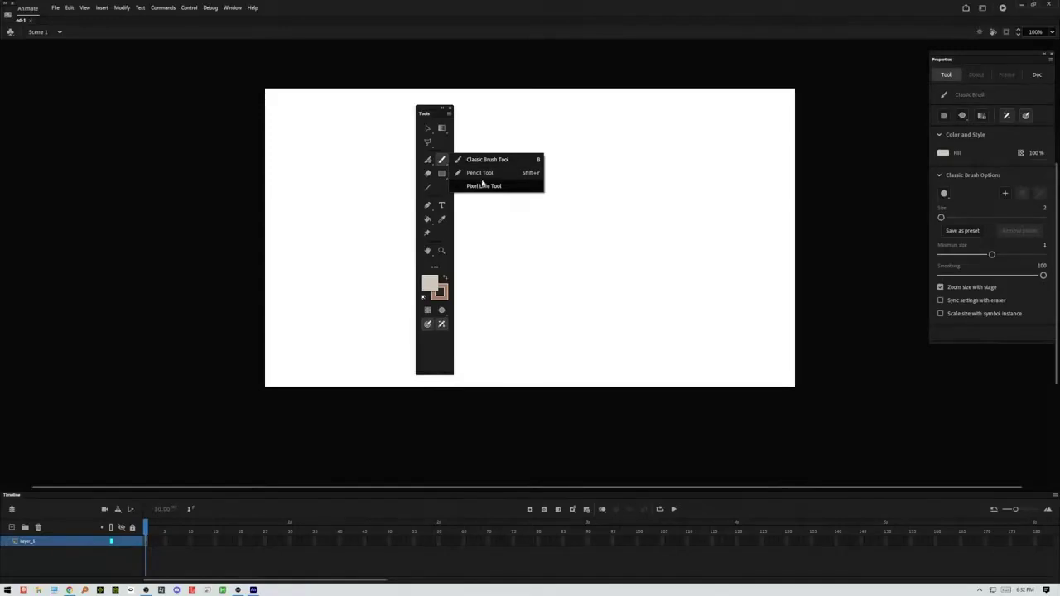
{"action": "left_click", "coordinate": [442, 160]}
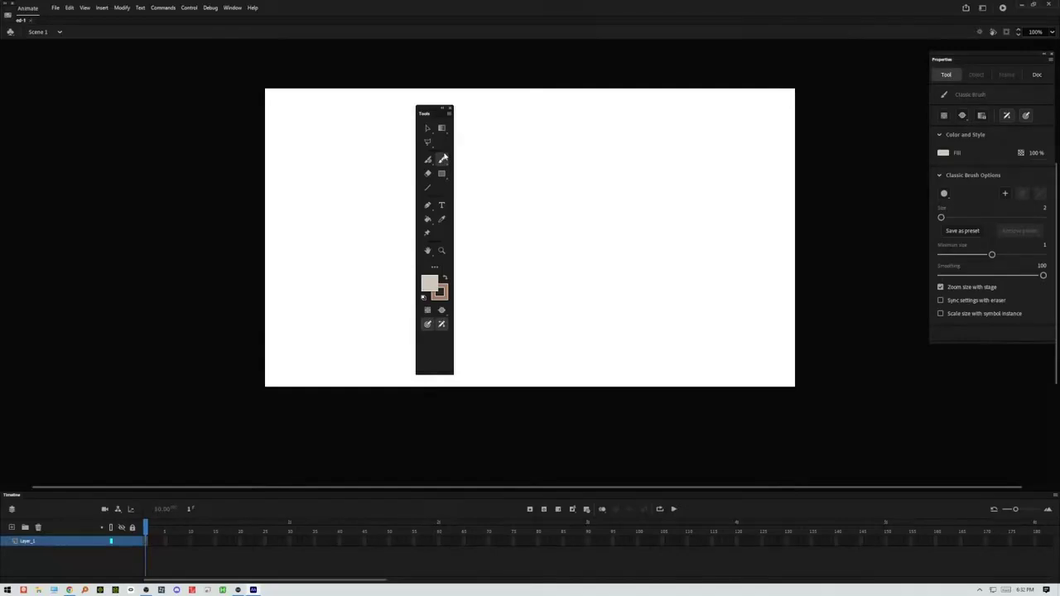
{"action": "left_click", "coordinate": [430, 131]}
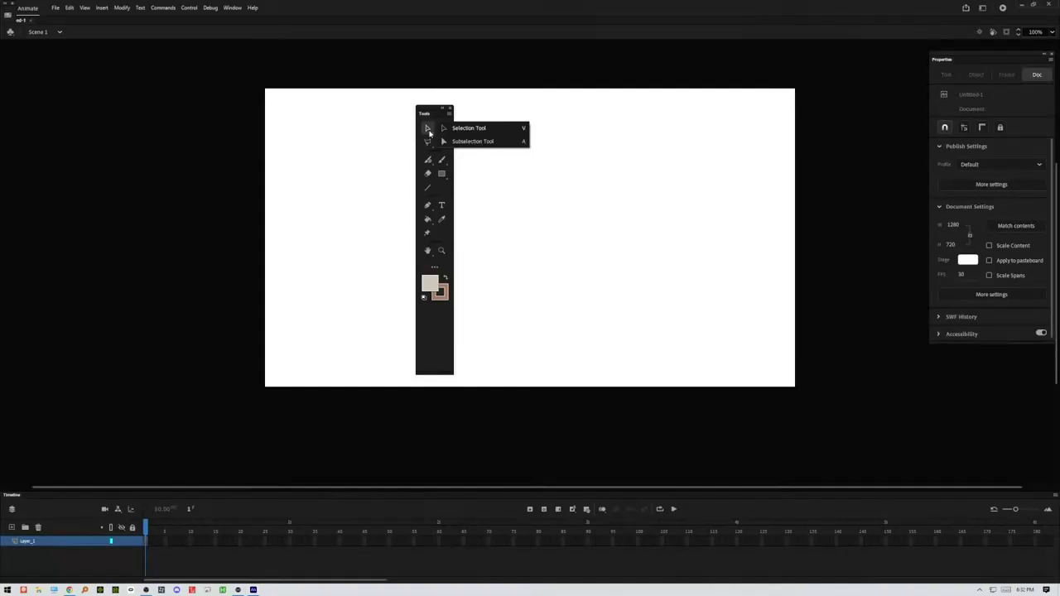
{"action": "key", "text": "q"}
{"action": "left_click", "coordinate": [428, 130]}
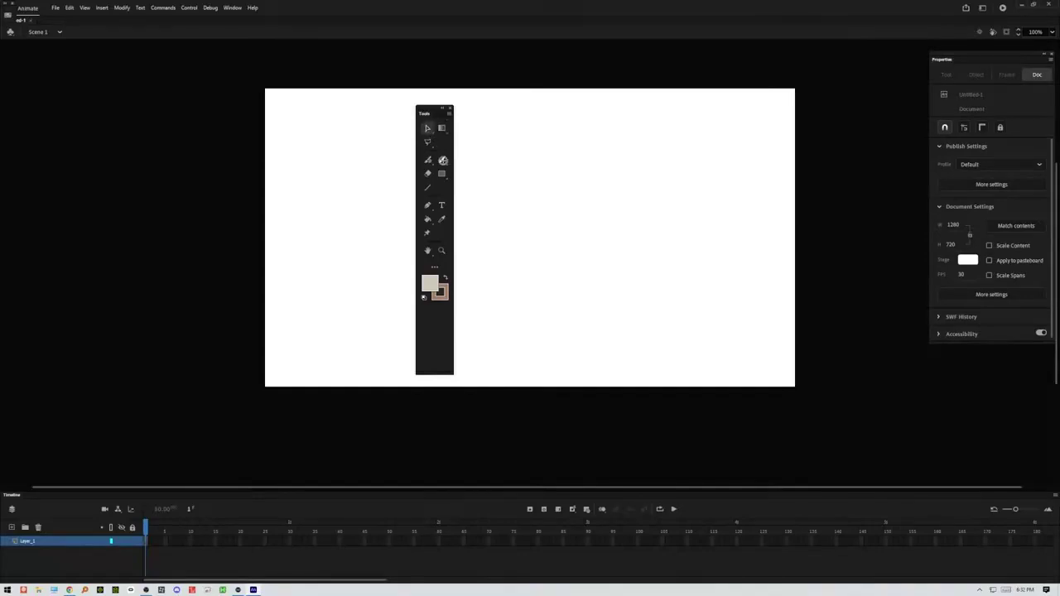
{"action": "left_click", "coordinate": [442, 160]}
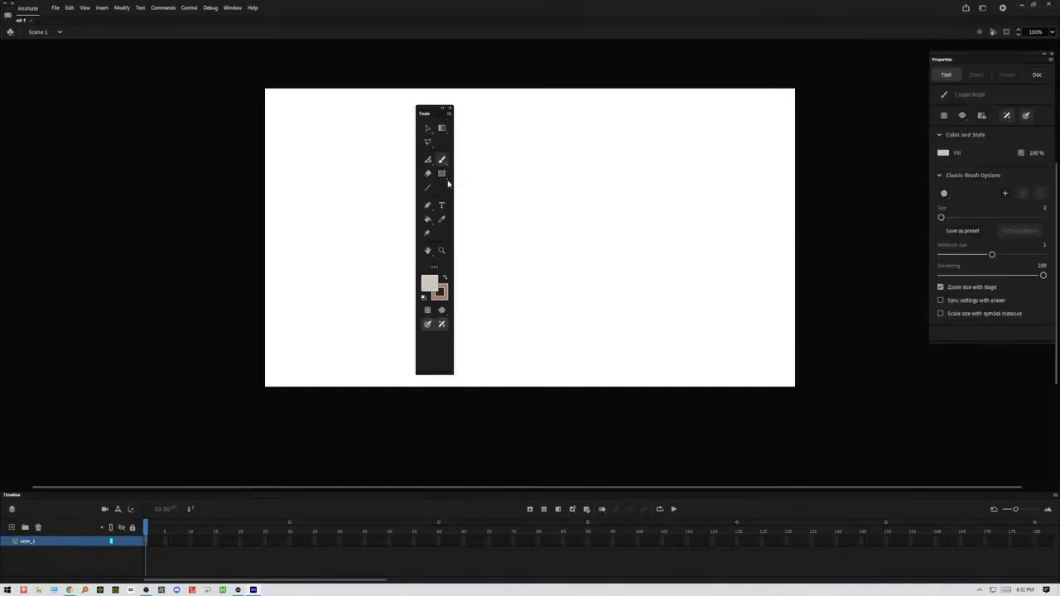
Step: Choose the Subselection Tool from the selection group and the Pencil Tool from the Classic Brush group
{"action": "left_click", "coordinate": [428, 131]}
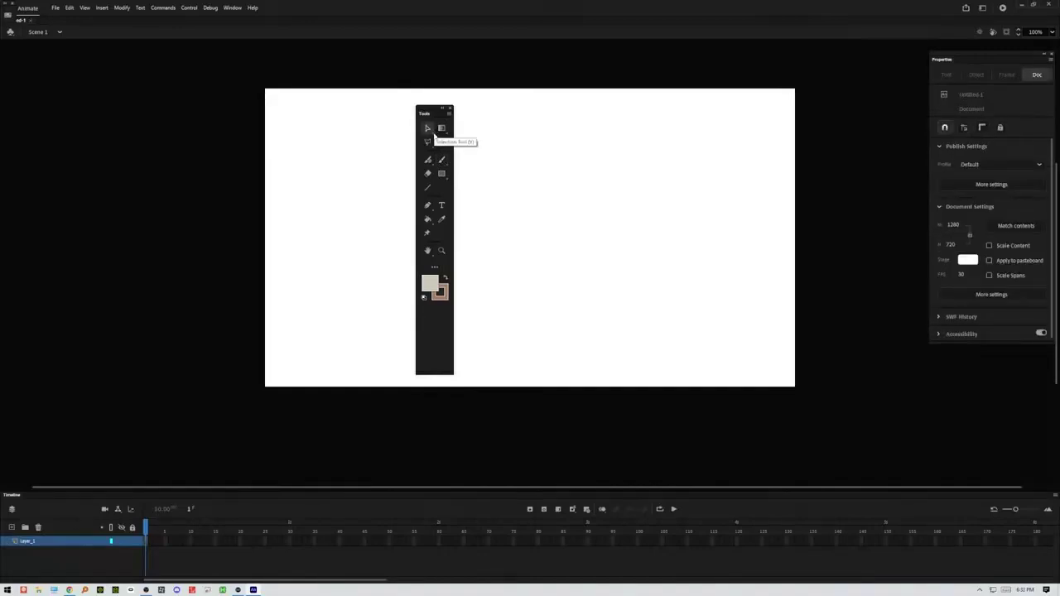
{"action": "left_click", "coordinate": [432, 133]}
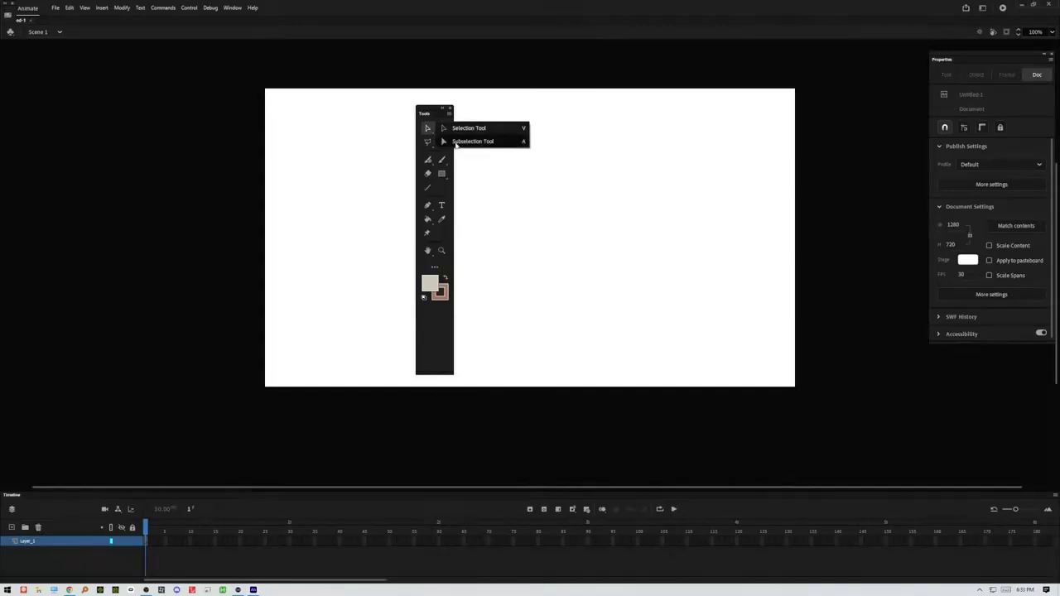
{"action": "left_click", "coordinate": [441, 134]}
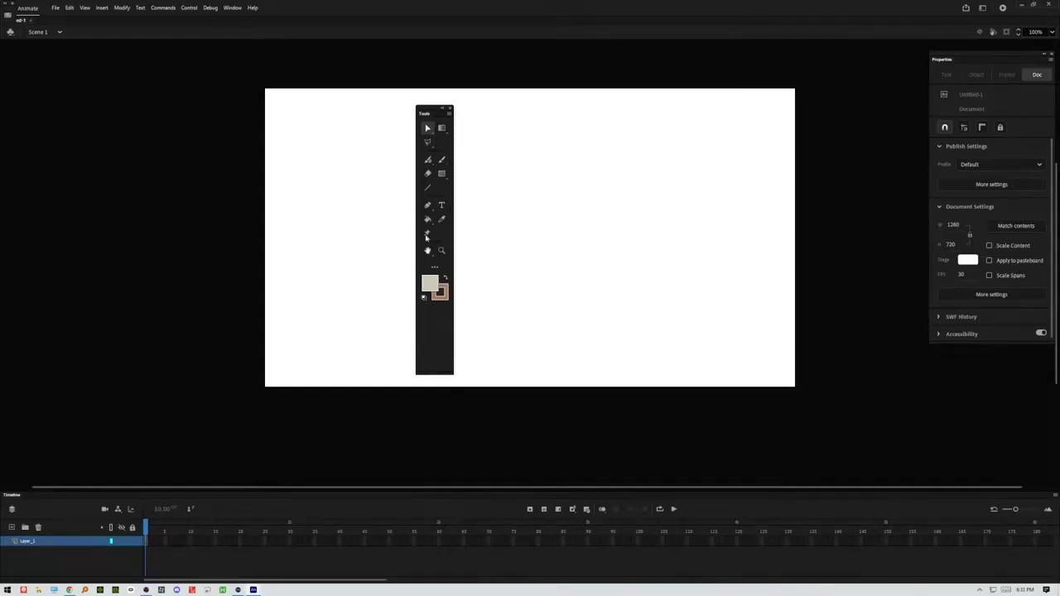
{"action": "left_click", "coordinate": [444, 163]}
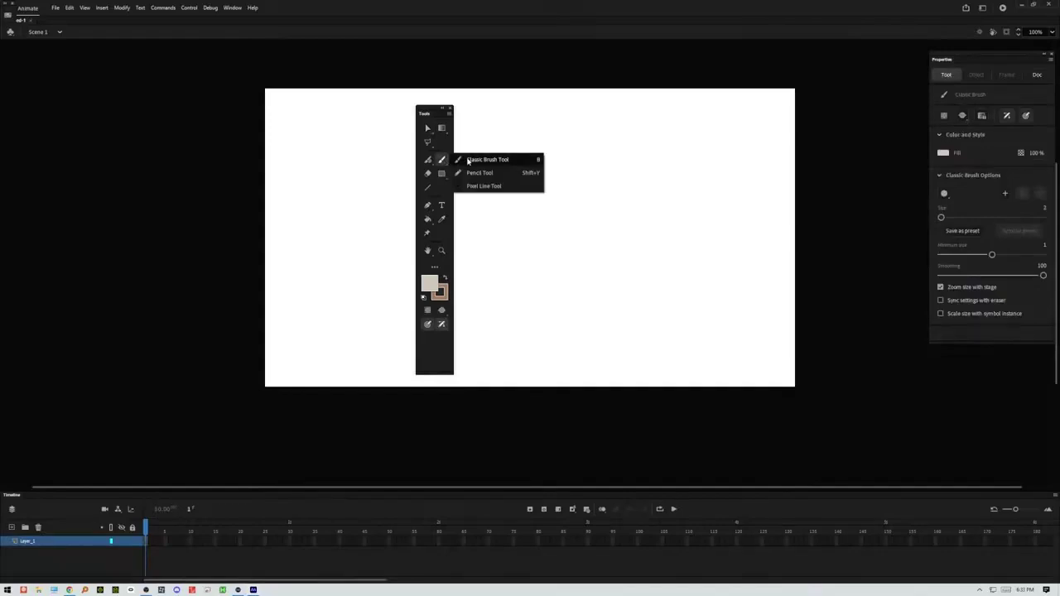
{"action": "left_click", "coordinate": [480, 172]}
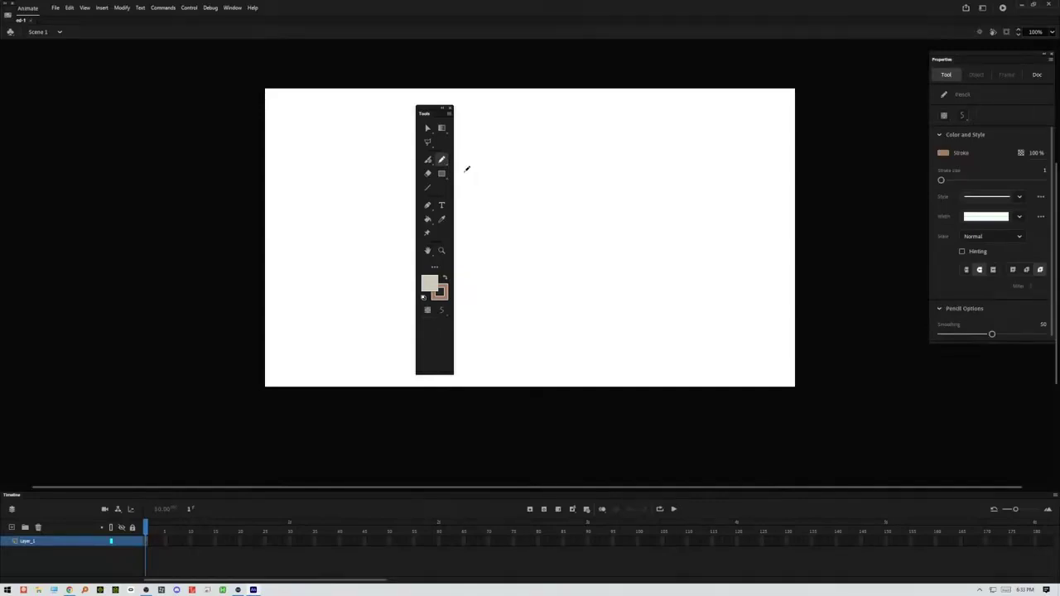
Step: Add the Width Tool from the unused tools palette to the Tools panel, next to the Line Tool
{"action": "left_click", "coordinate": [435, 267]}
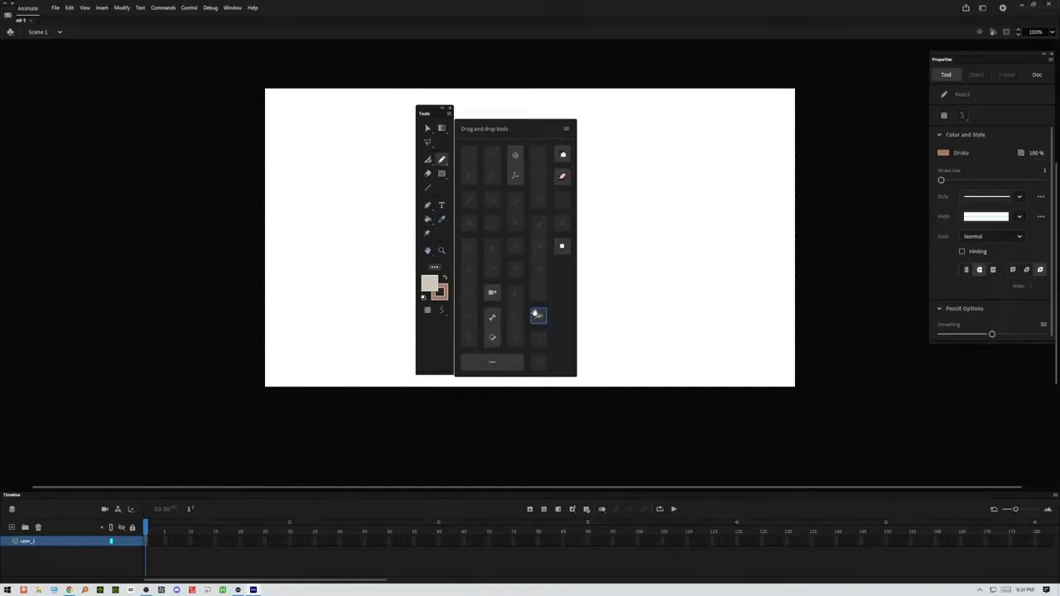
{"action": "mouse_move", "coordinate": [539, 315]}
{"action": "left_mouse_down"}
{"action": "mouse_move", "coordinate": [442, 191]}
{"action": "mouse_move", "coordinate": [440, 172]}
{"action": "mouse_move", "coordinate": [441, 193]}
{"action": "mouse_move", "coordinate": [435, 187]}
{"action": "left_mouse_up"}
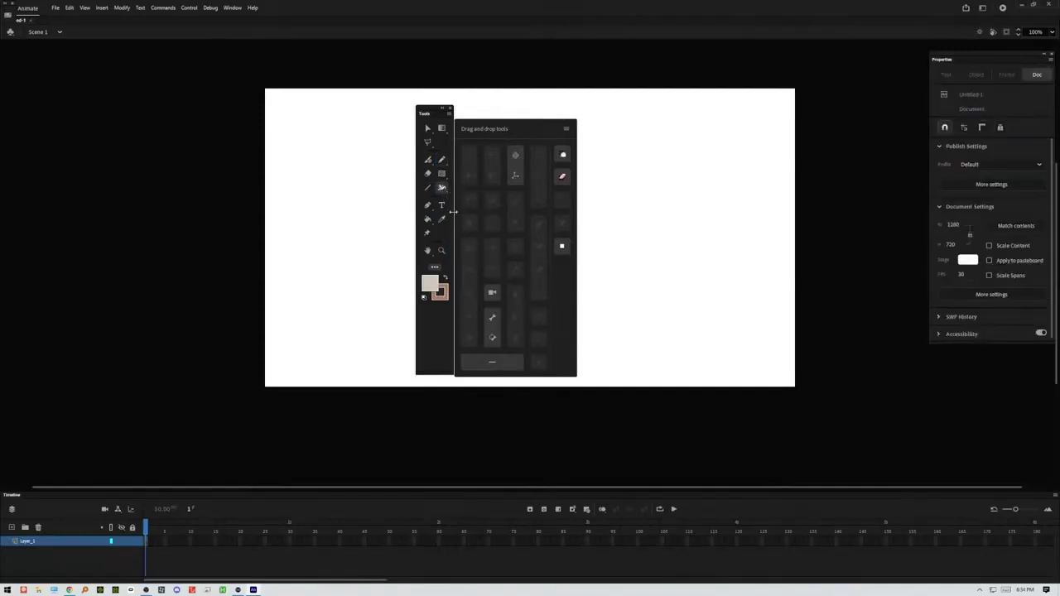
{"action": "left_click", "coordinate": [434, 267]}
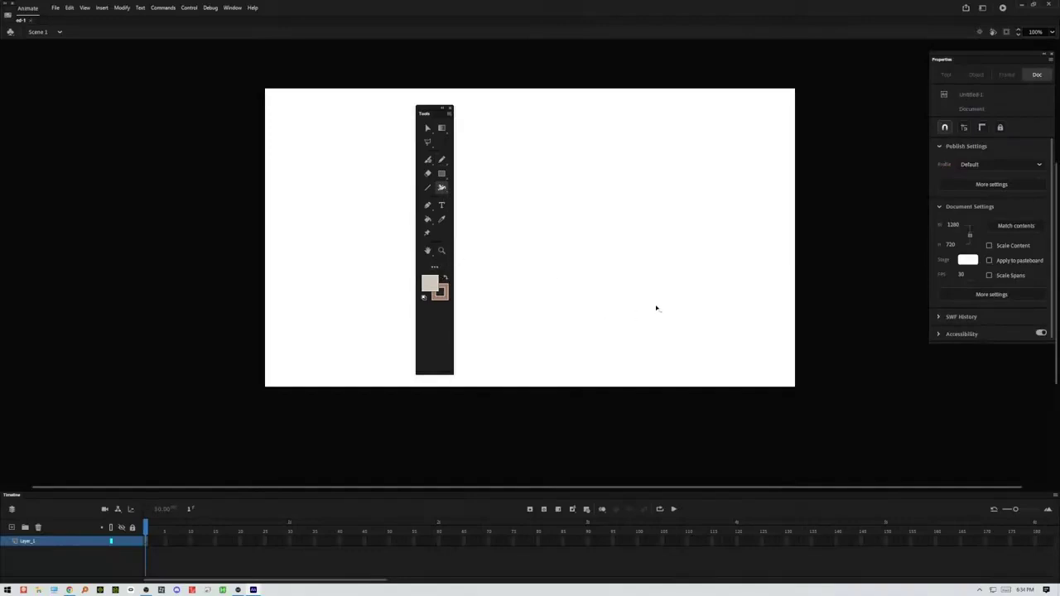
Step: Separate the Pencil Tool from the Classic Brush group, and place the Classic Brush and Pencil side by side ahead of the lasso tool
{"action": "left_click", "coordinate": [434, 268]}
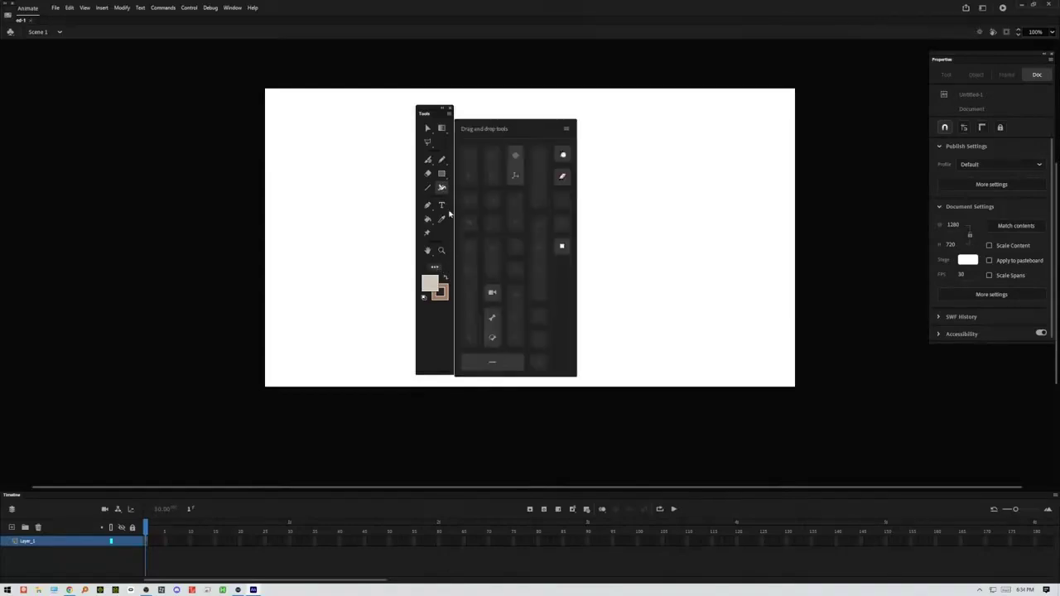
{"action": "mouse_move", "coordinate": [441, 159]}
{"action": "left_mouse_down"}
{"action": "mouse_move", "coordinate": [478, 170]}
{"action": "mouse_move", "coordinate": [485, 189]}
{"action": "left_mouse_up"}
{"action": "left_click", "coordinate": [442, 159]}
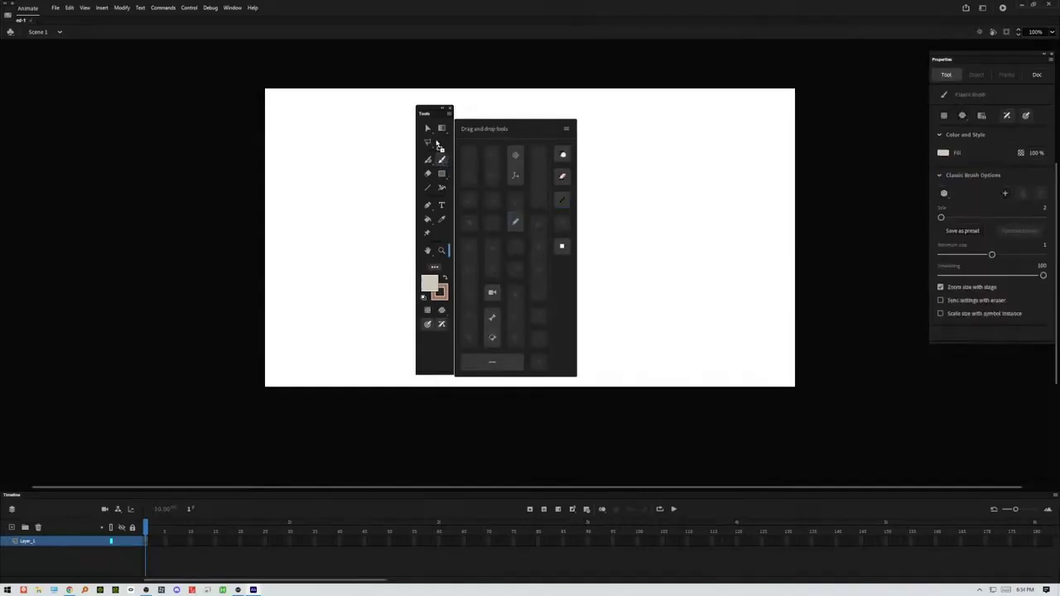
{"action": "left_click_drag", "start_coordinate": [423, 141], "coordinate": [424, 142]}
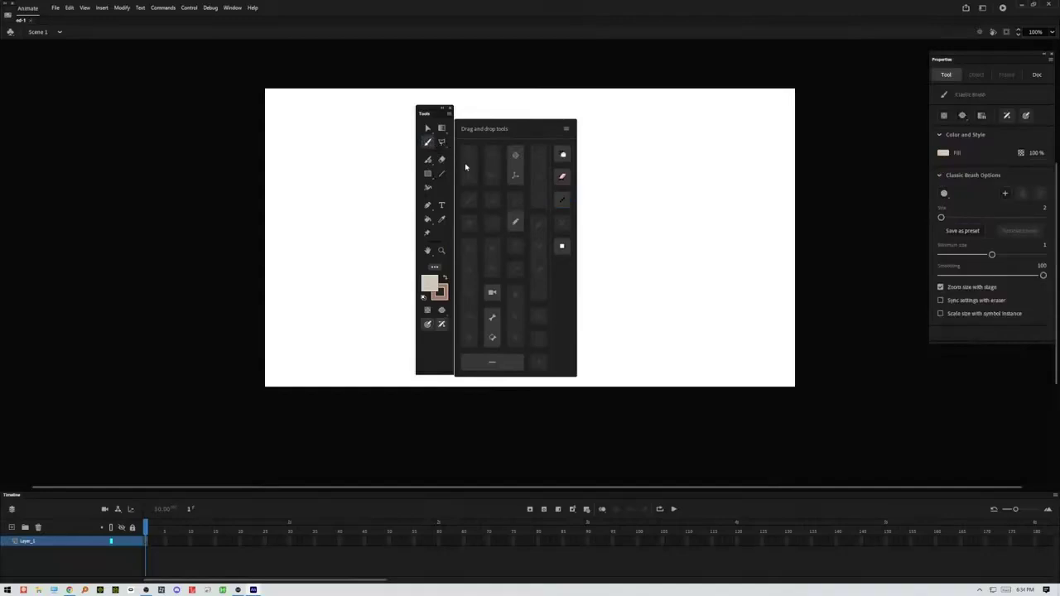
{"action": "mouse_move", "coordinate": [515, 222]}
{"action": "left_mouse_down"}
{"action": "mouse_move", "coordinate": [459, 187]}
{"action": "mouse_move", "coordinate": [433, 145]}
{"action": "left_mouse_up"}
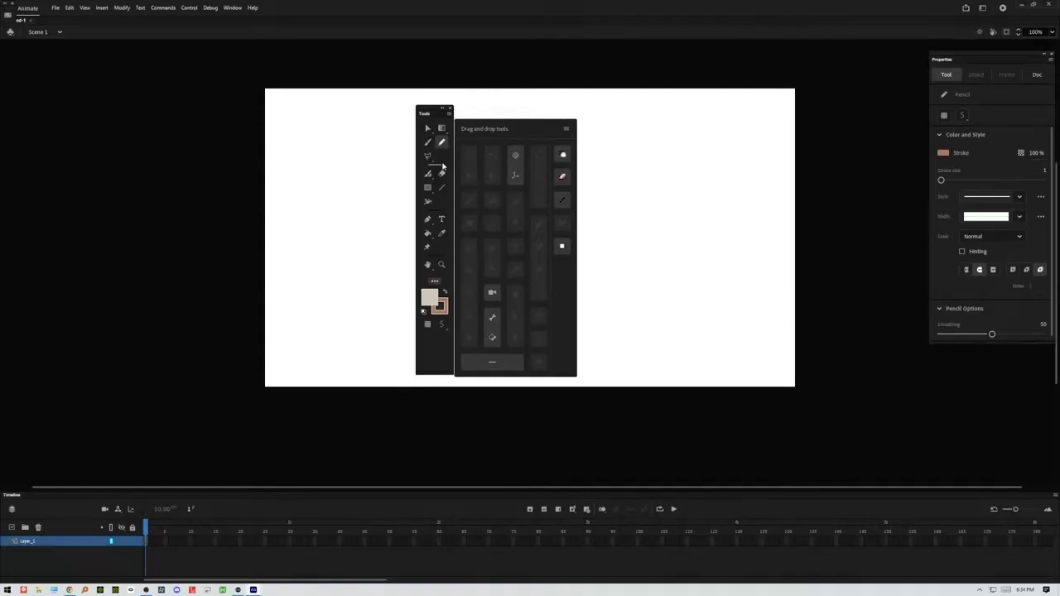
Step: Move the Eraser Tool ahead of the lasso tool, directly below the Classic Brush
{"action": "left_click", "coordinate": [431, 161]}
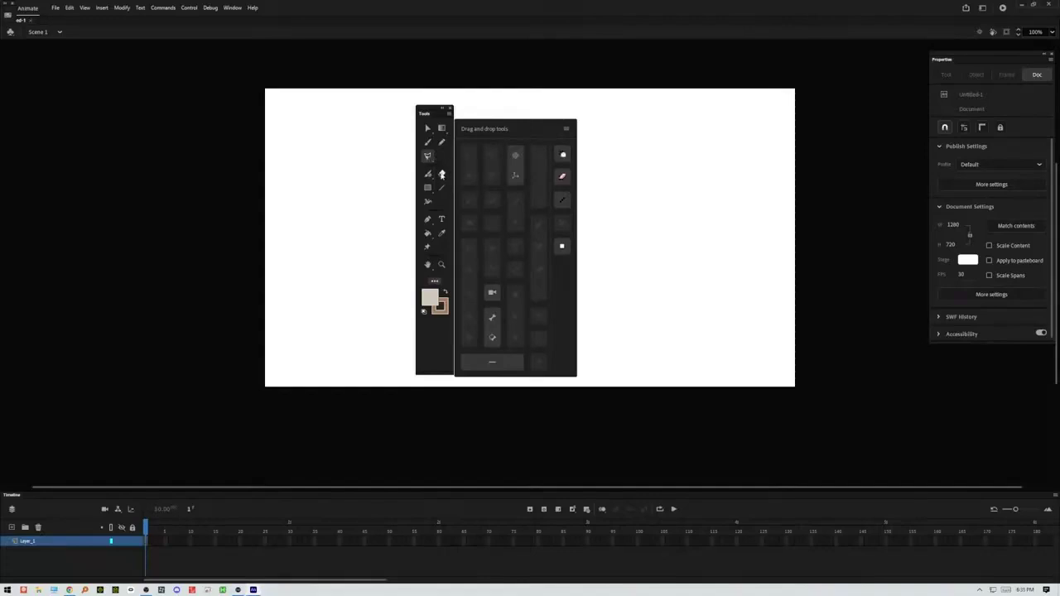
{"action": "left_click", "coordinate": [441, 172]}
{"action": "left_click_drag", "start_coordinate": [443, 162], "coordinate": [427, 159]}
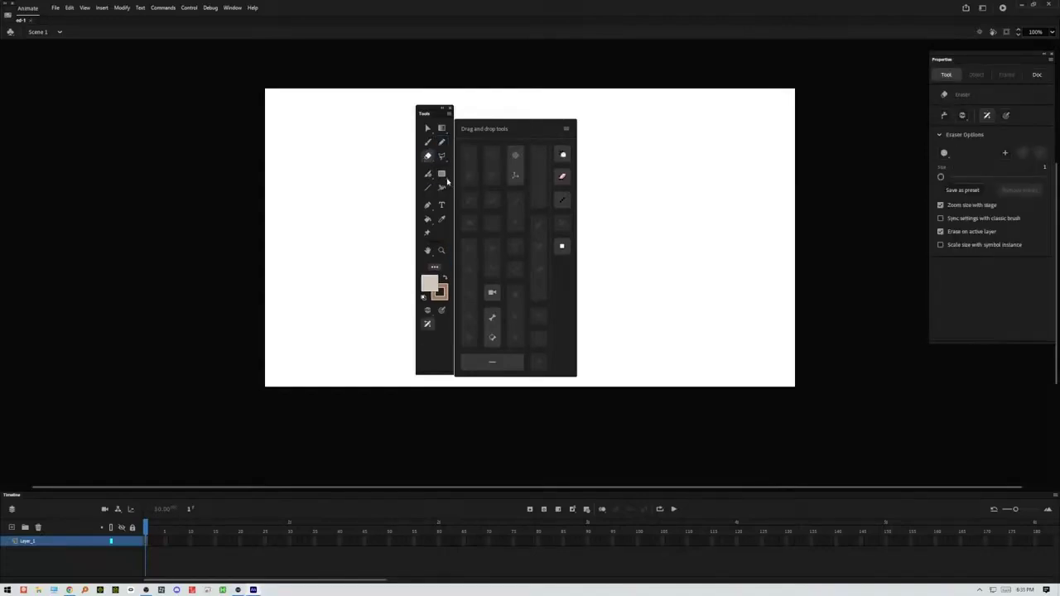
Step: Split the Oval and Rectangle Tools from the shape group into their own row below the Eraser, and switch Gradient Transform to Free Transform
{"action": "left_click_drag", "start_coordinate": [445, 181], "coordinate": [475, 203]}
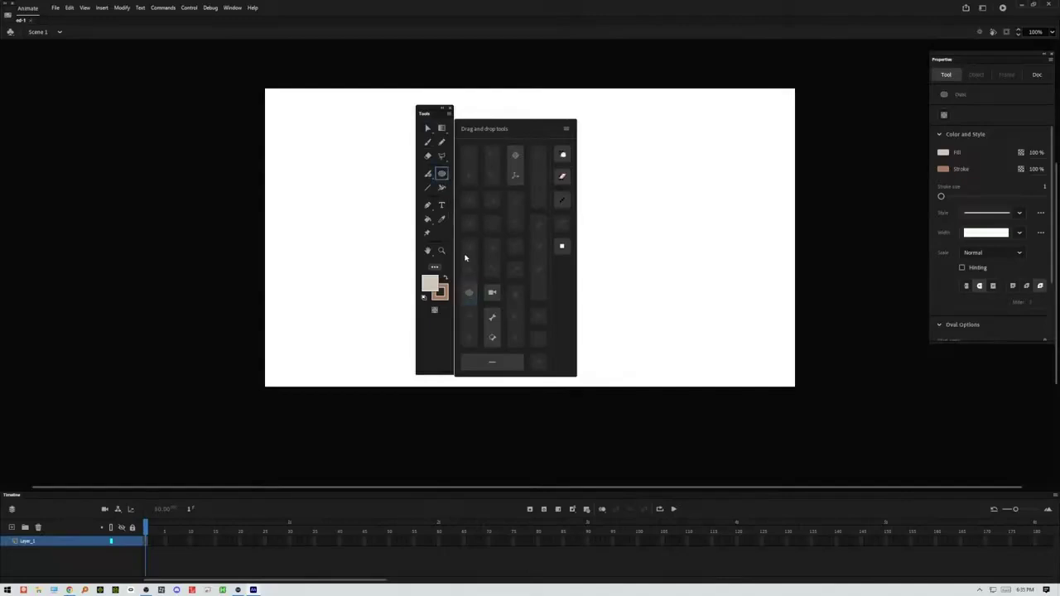
{"action": "left_click_drag", "start_coordinate": [446, 241], "coordinate": [443, 188]}
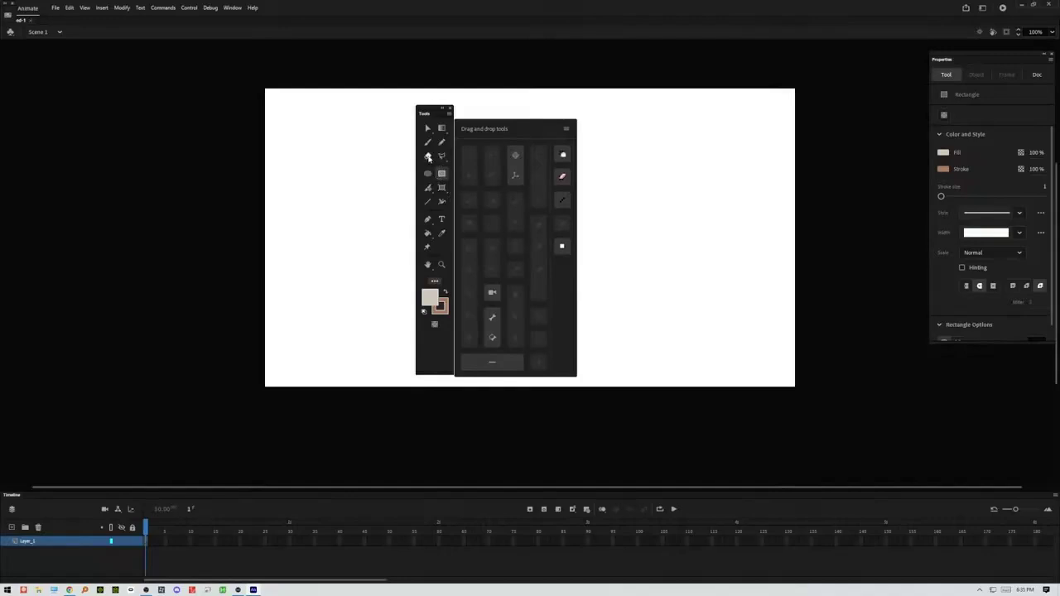
{"action": "left_click", "coordinate": [442, 129]}
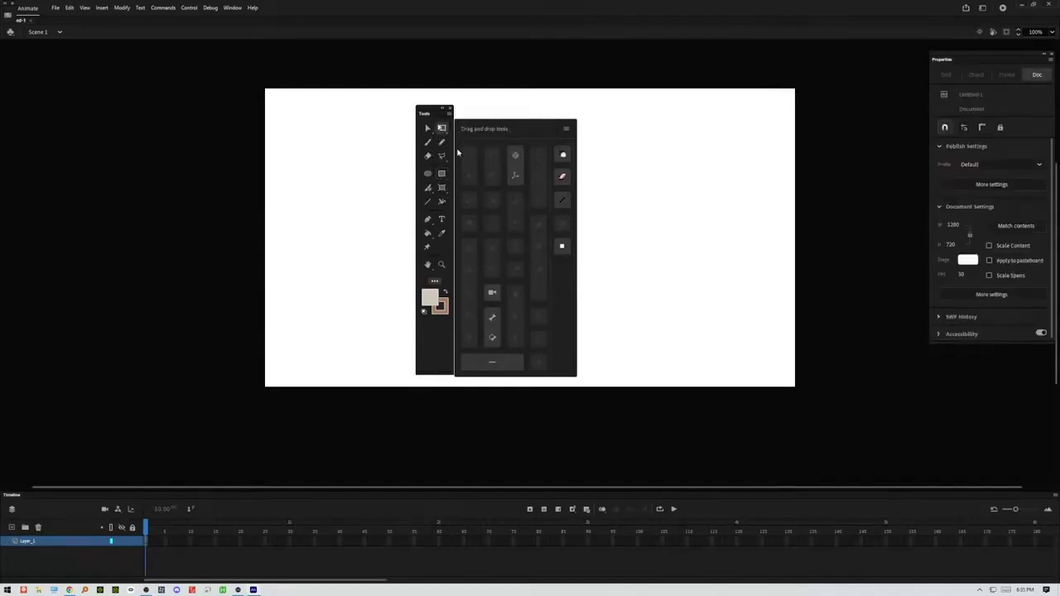
Step: Remove the Width Tool from the Tools panel and move the Line Tool ahead of the Oval Tool
{"action": "left_click_drag", "start_coordinate": [442, 203], "coordinate": [490, 221]}
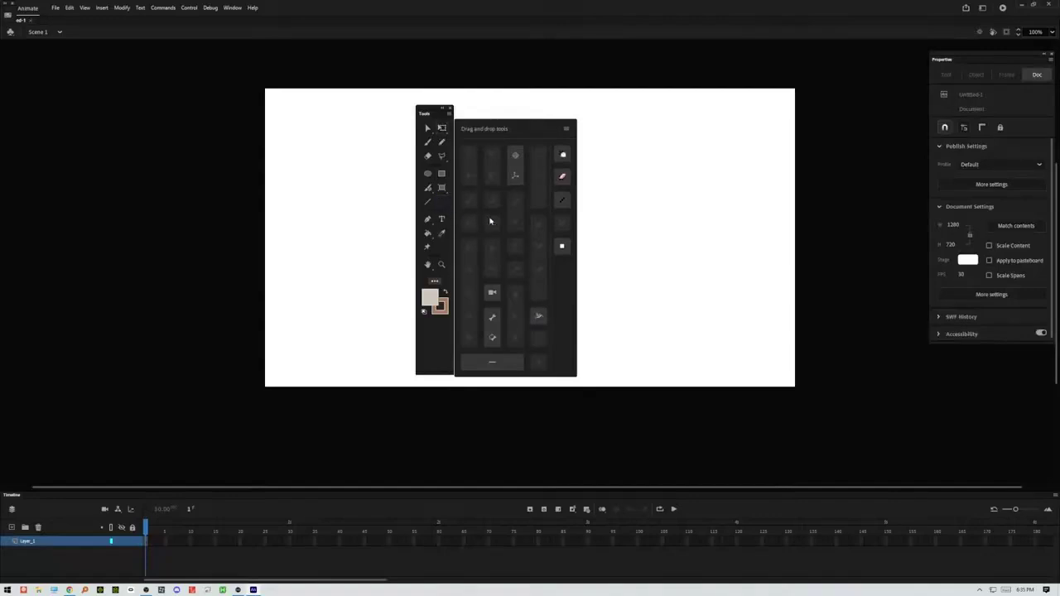
{"action": "left_click", "coordinate": [429, 204]}
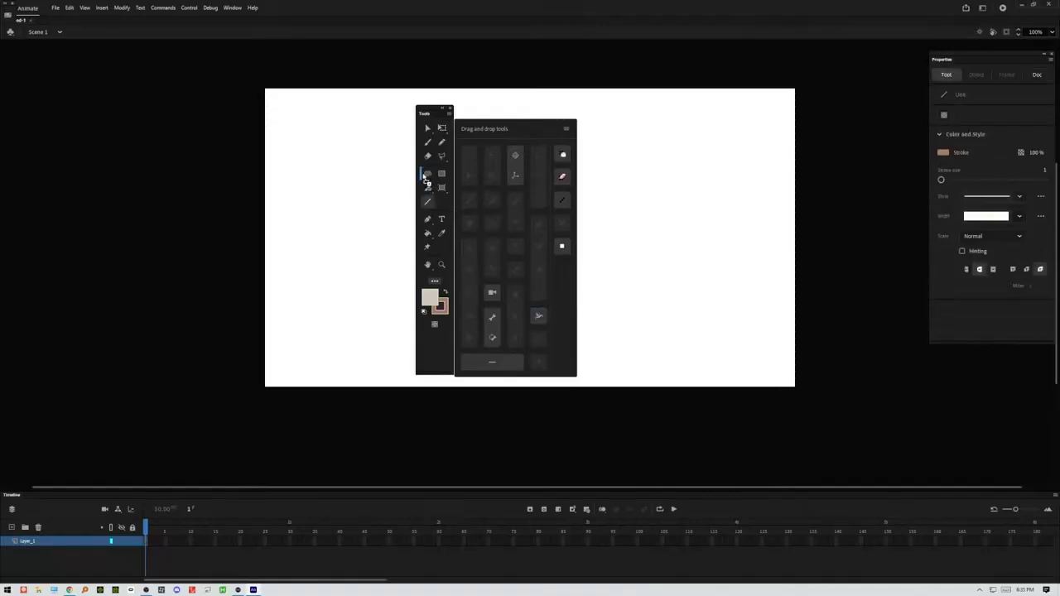
{"action": "left_click_drag", "start_coordinate": [423, 176], "coordinate": [424, 177]}
Step: Remove the Rectangle Primitive, Oval Primitive and PolyStar group and the Asset Warp Tool from the Tools panel, and close the palette
{"action": "left_click", "coordinate": [428, 202]}
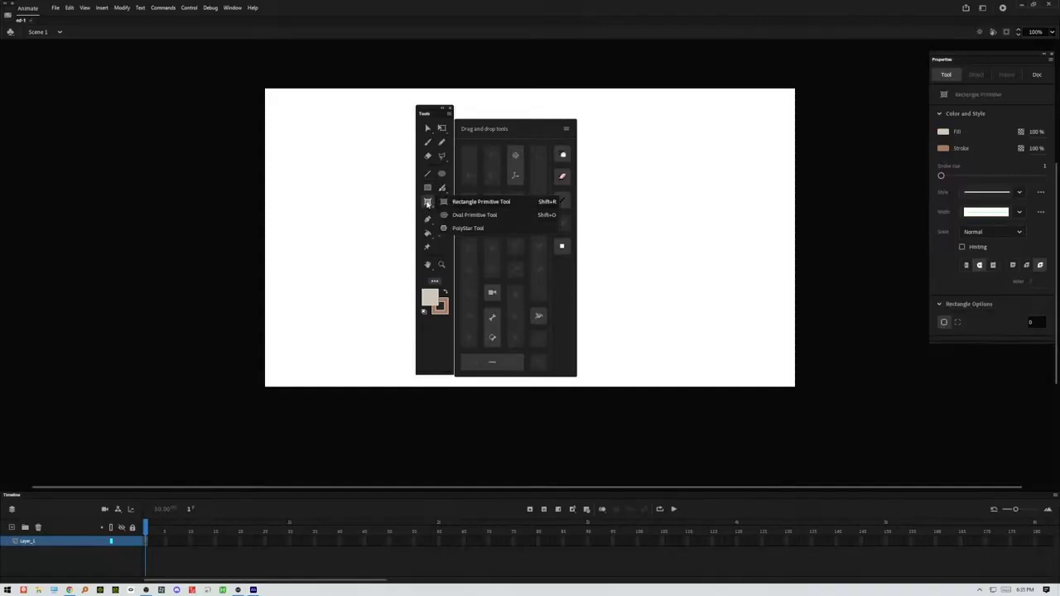
{"action": "left_click_drag", "start_coordinate": [427, 204], "coordinate": [482, 213]}
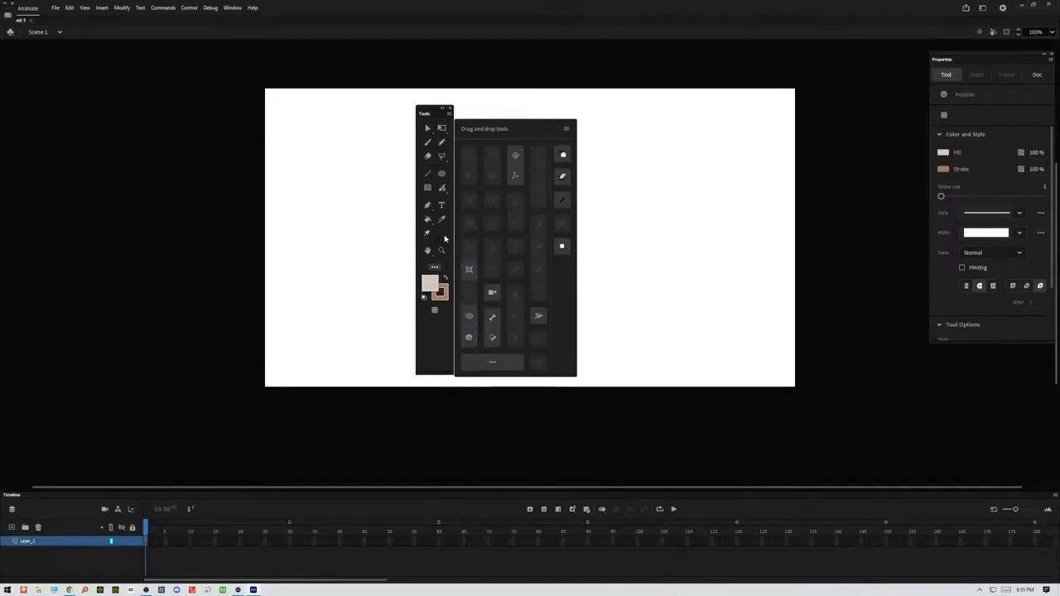
{"action": "left_click_drag", "start_coordinate": [428, 233], "coordinate": [473, 244]}
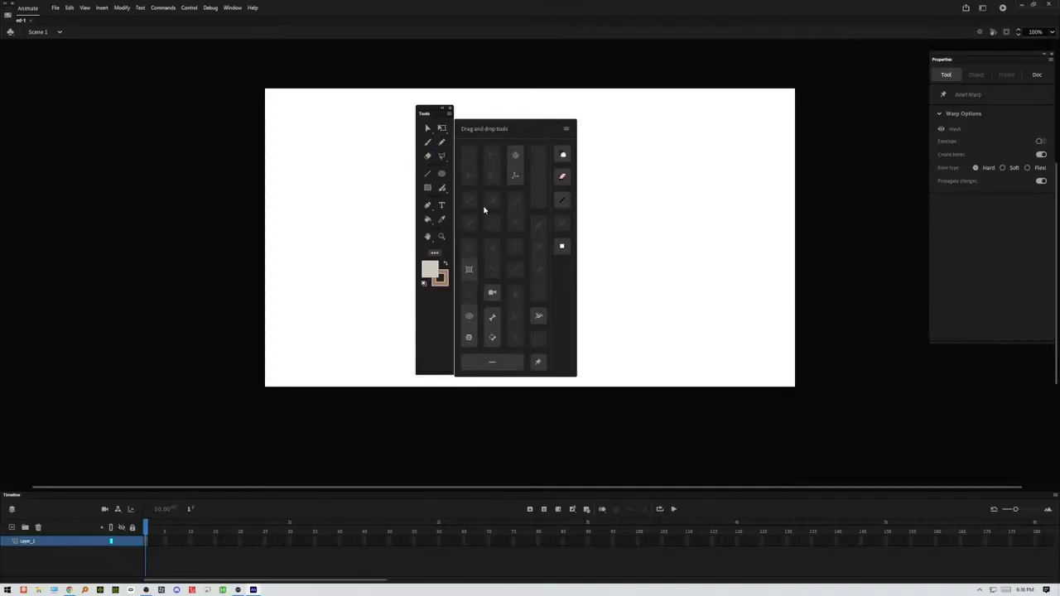
{"action": "left_click", "coordinate": [434, 254]}
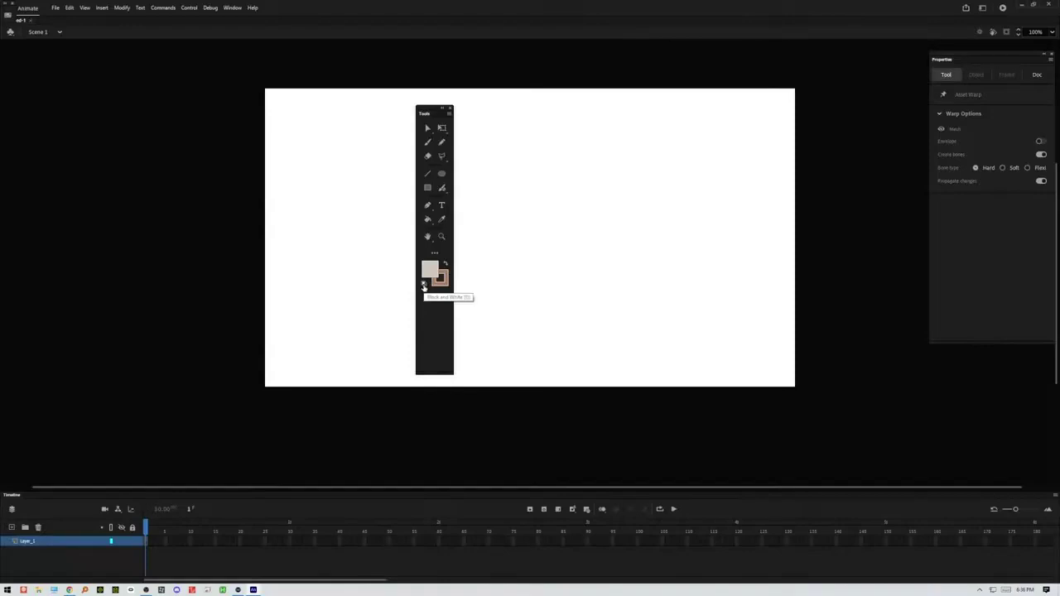
Step: Reset the fill and stroke colors to black and white, and try swapping them back and forth several times
{"action": "left_click", "coordinate": [424, 284]}
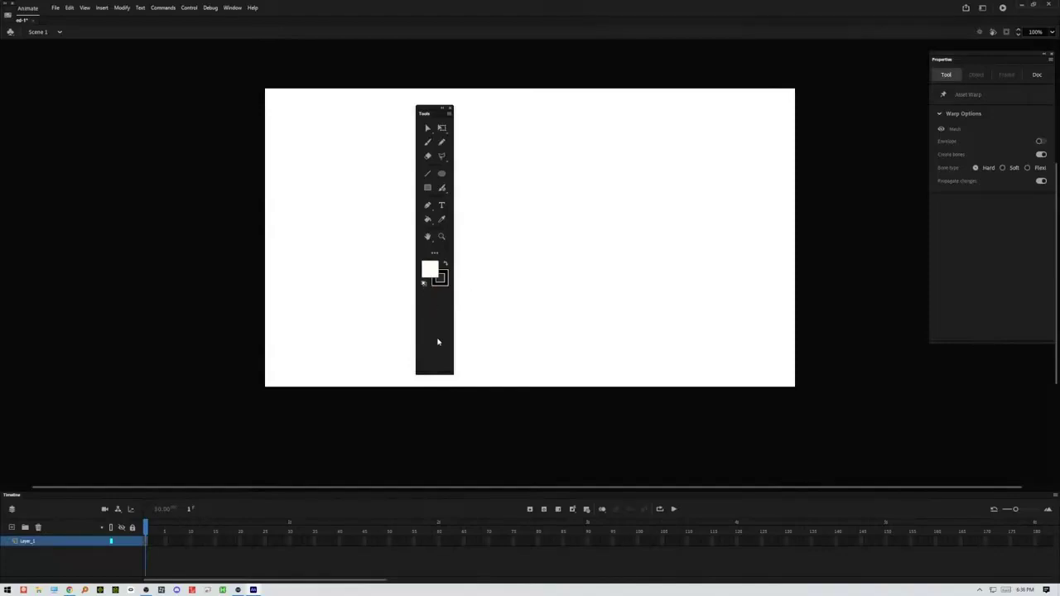
{"action": "left_click", "coordinate": [446, 265]}
{"action": "left_click", "coordinate": [446, 266]}
{"action": "left_click", "coordinate": [445, 265]}
{"action": "left_click", "coordinate": [446, 265]}
{"action": "left_click", "coordinate": [445, 265]}
{"action": "left_click", "coordinate": [445, 265]}
{"action": "left_click", "coordinate": [445, 265]}
{"action": "left_click", "coordinate": [445, 266]}
Step: Move the Tools panel near the stage's left edge and draw two overlapping curved strokes with the Pencil Tool
{"action": "left_click_drag", "start_coordinate": [433, 110], "coordinate": [302, 106]}
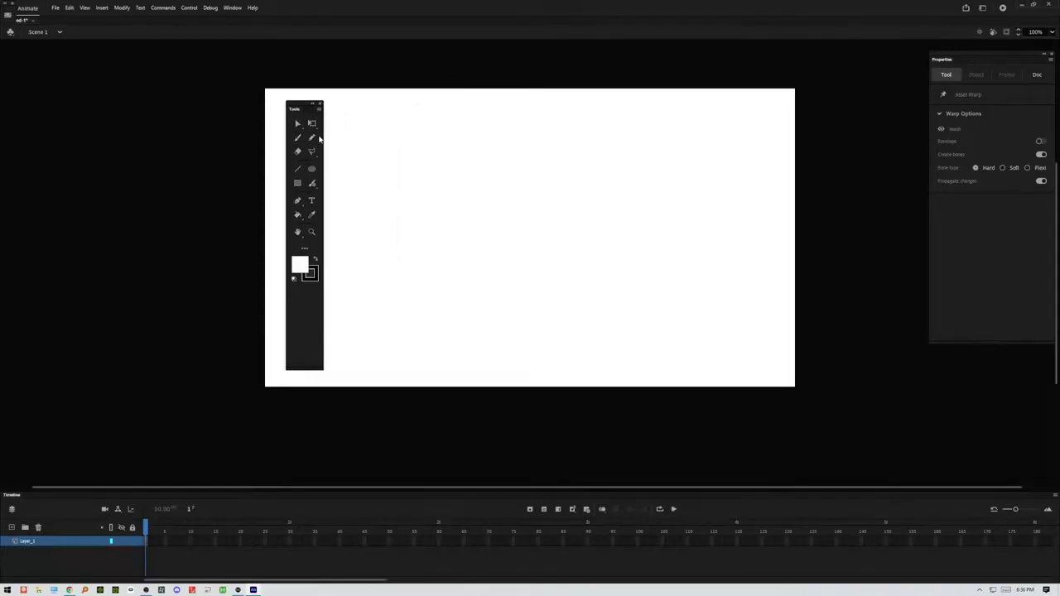
{"action": "left_click", "coordinate": [312, 138]}
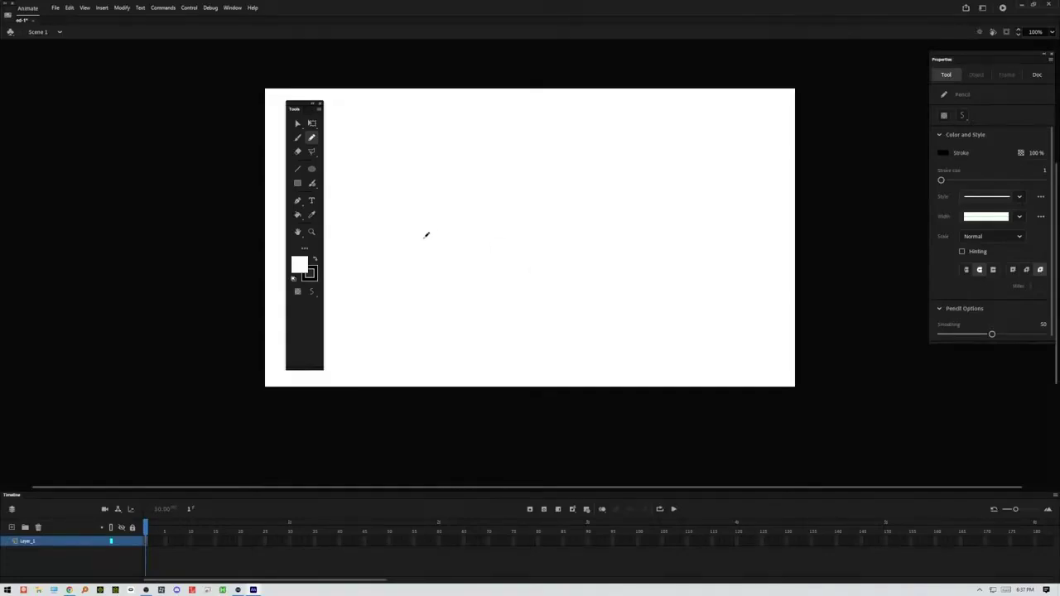
{"action": "mouse_move", "coordinate": [417, 249]}
{"action": "left_mouse_down"}
{"action": "mouse_move", "coordinate": [416, 202]}
{"action": "mouse_move", "coordinate": [458, 193]}
{"action": "mouse_move", "coordinate": [476, 236]}
{"action": "mouse_move", "coordinate": [517, 280]}
{"action": "mouse_move", "coordinate": [591, 263]}
{"action": "mouse_move", "coordinate": [599, 178]}
{"action": "mouse_move", "coordinate": [523, 183]}
{"action": "mouse_move", "coordinate": [530, 232]}
{"action": "left_mouse_up"}
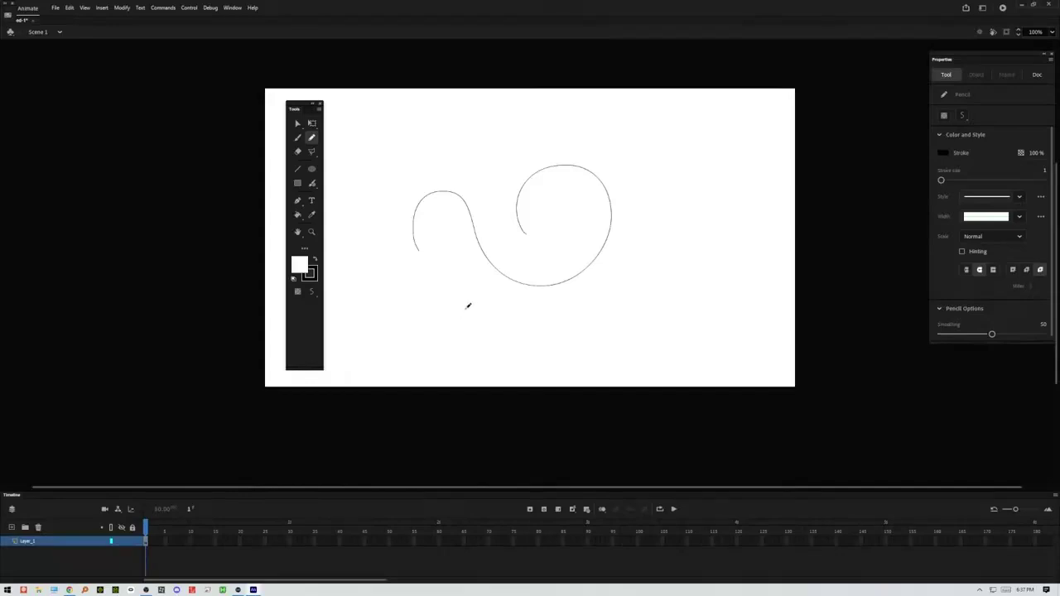
{"action": "mouse_move", "coordinate": [480, 320]}
{"action": "left_mouse_down"}
{"action": "mouse_move", "coordinate": [460, 282]}
{"action": "mouse_move", "coordinate": [463, 213]}
{"action": "mouse_move", "coordinate": [516, 183]}
{"action": "mouse_move", "coordinate": [572, 214]}
{"action": "mouse_move", "coordinate": [601, 276]}
{"action": "mouse_move", "coordinate": [573, 330]}
{"action": "left_mouse_up"}
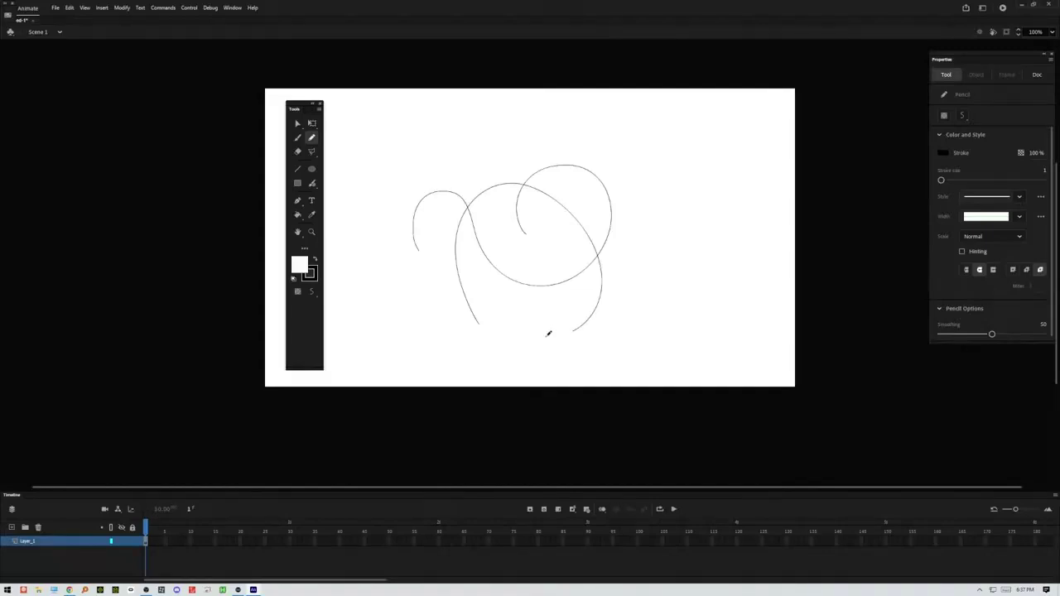
Step: Choose the Selection Tool in place of the Subselection Tool
{"action": "left_click", "coordinate": [298, 124]}
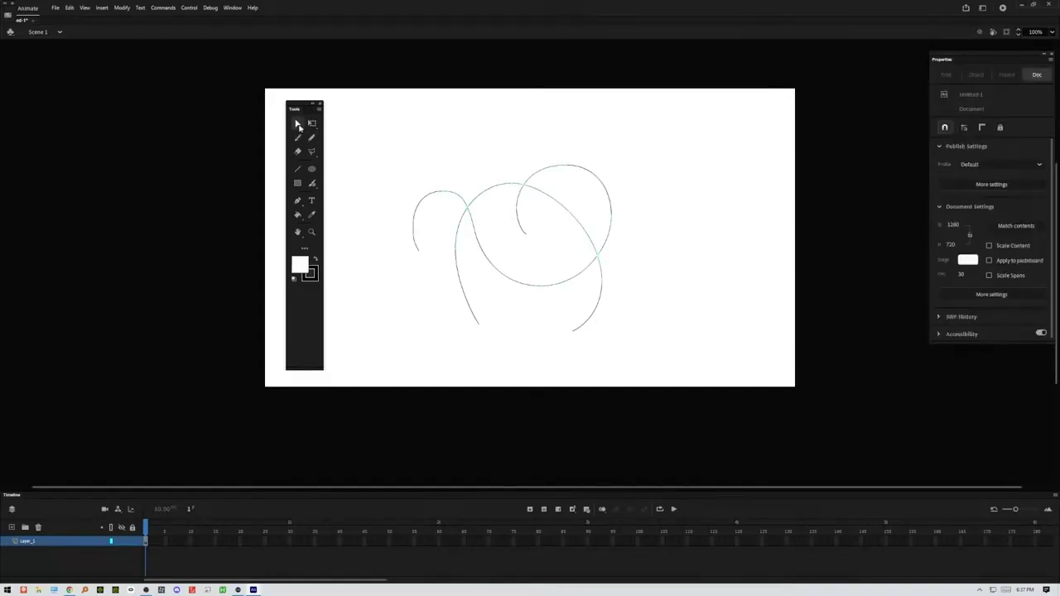
{"action": "left_click", "coordinate": [299, 126]}
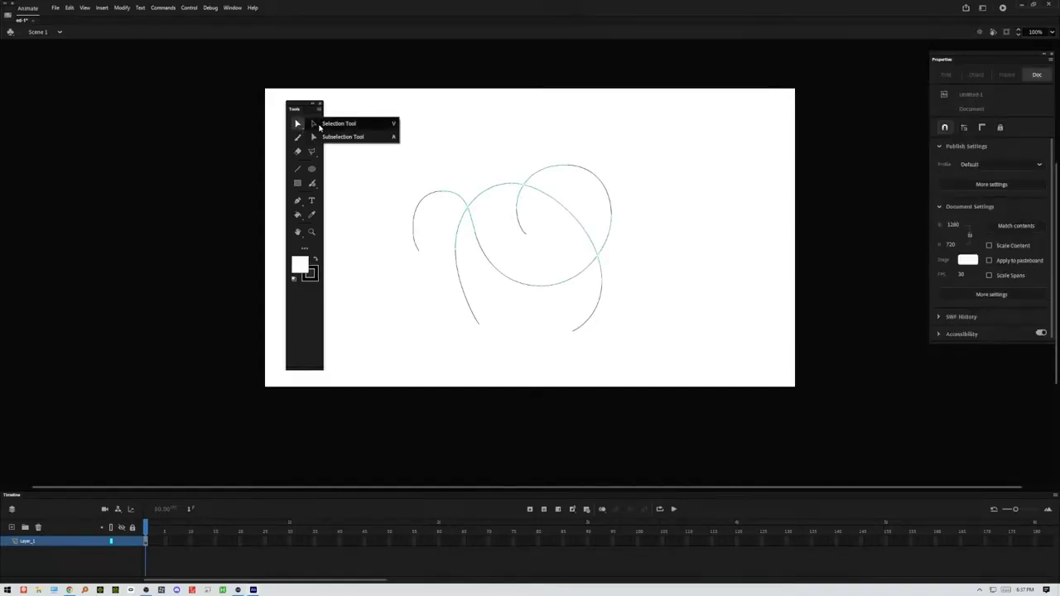
{"action": "left_click", "coordinate": [326, 125]}
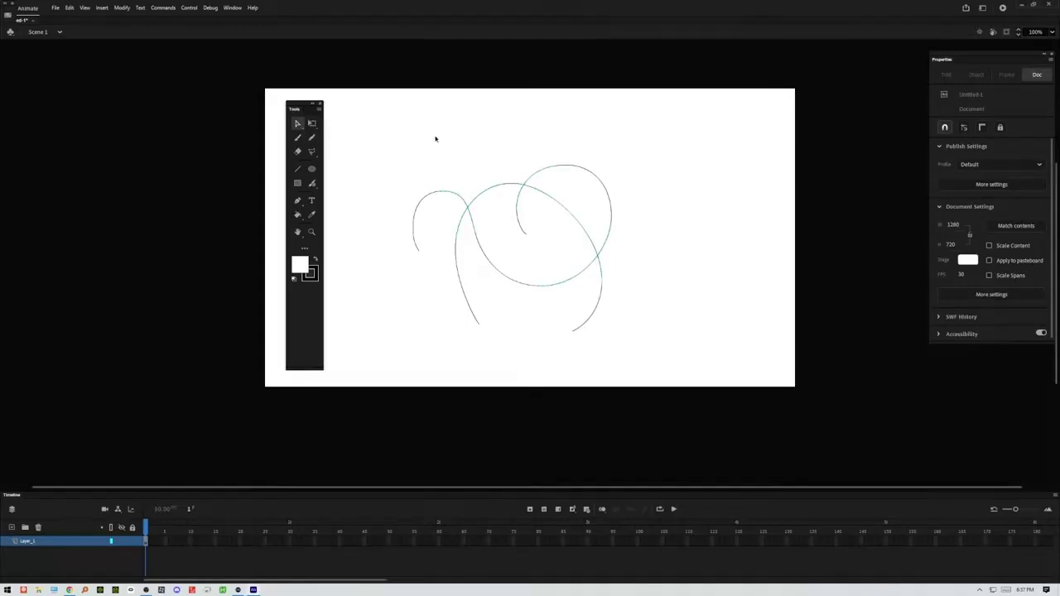
Step: Select three separate stroke segments between the intersections one at a time, select all the strokes, and clear the selection
{"action": "left_click", "coordinate": [453, 194]}
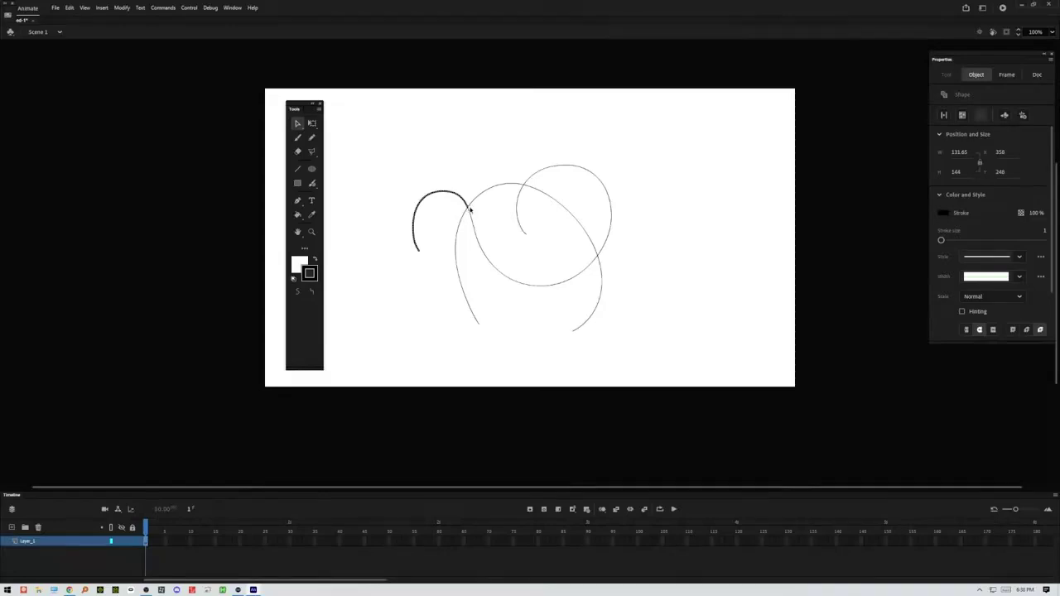
{"action": "left_click", "coordinate": [521, 210]}
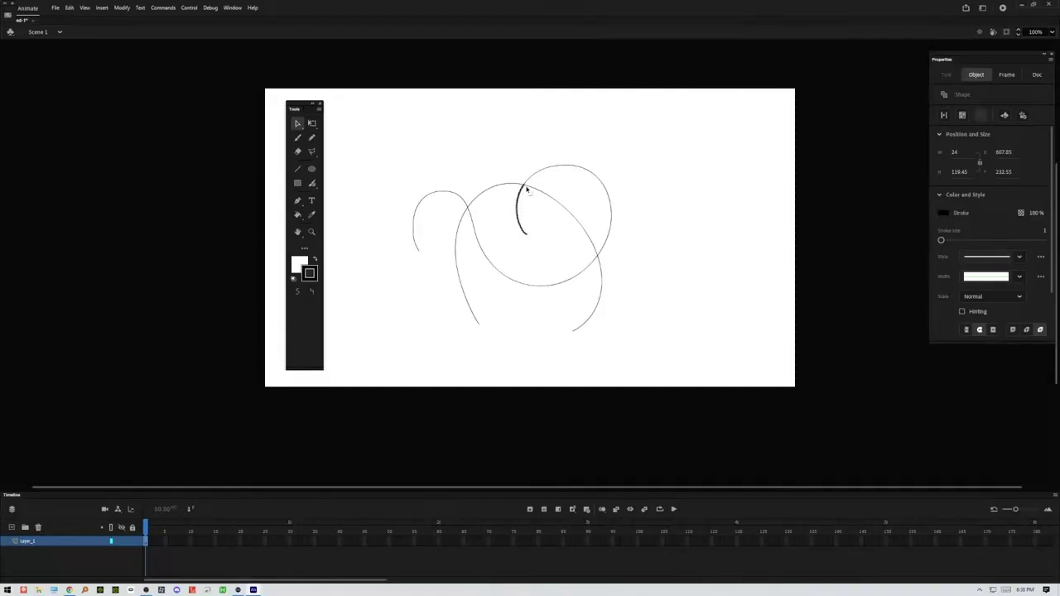
{"action": "left_click", "coordinate": [595, 179]}
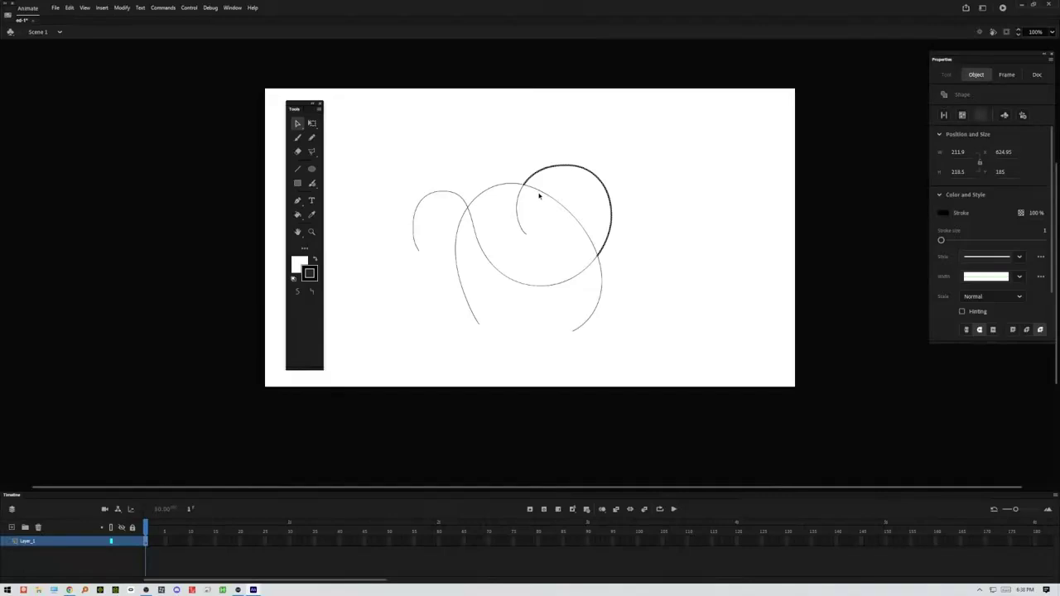
{"action": "key", "text": "ctrl+a"}
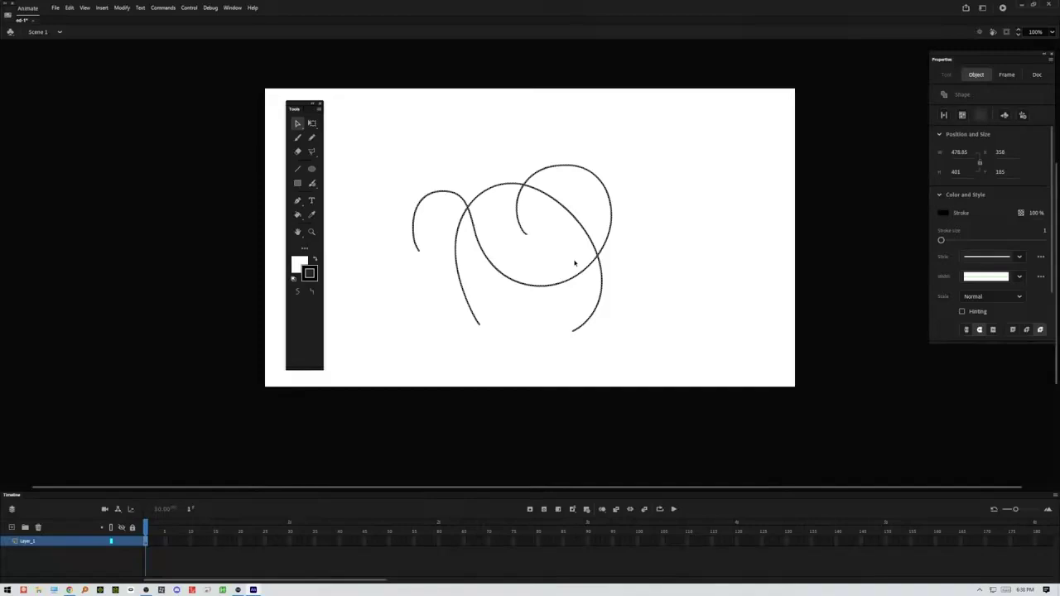
{"action": "left_click", "coordinate": [372, 258]}
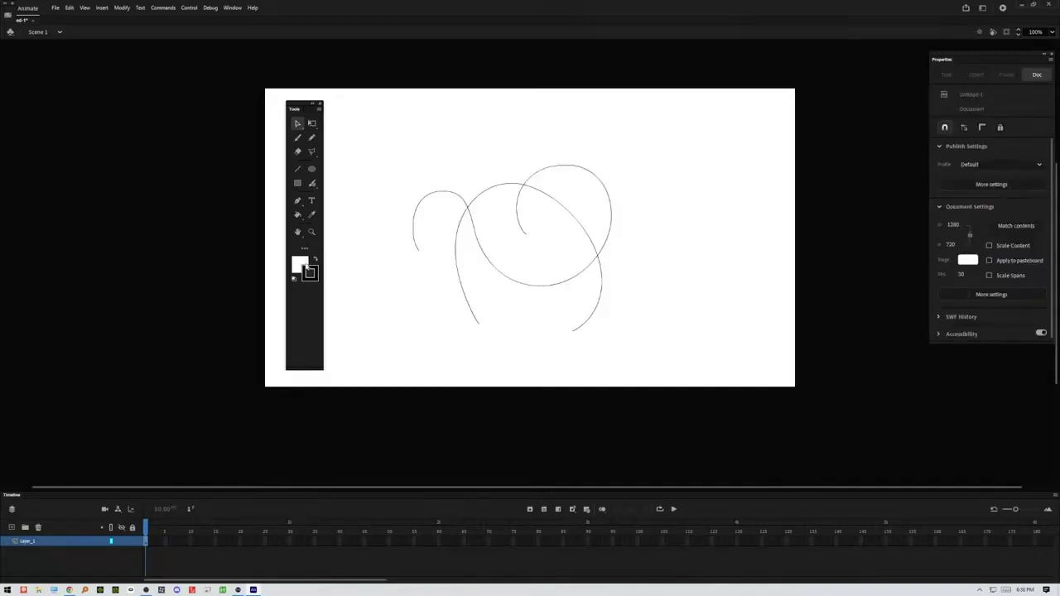
Step: Set the stroke color to blue #0066CC and draw a new curve over the existing strokes with the Pencil Tool
{"action": "left_click", "coordinate": [308, 272]}
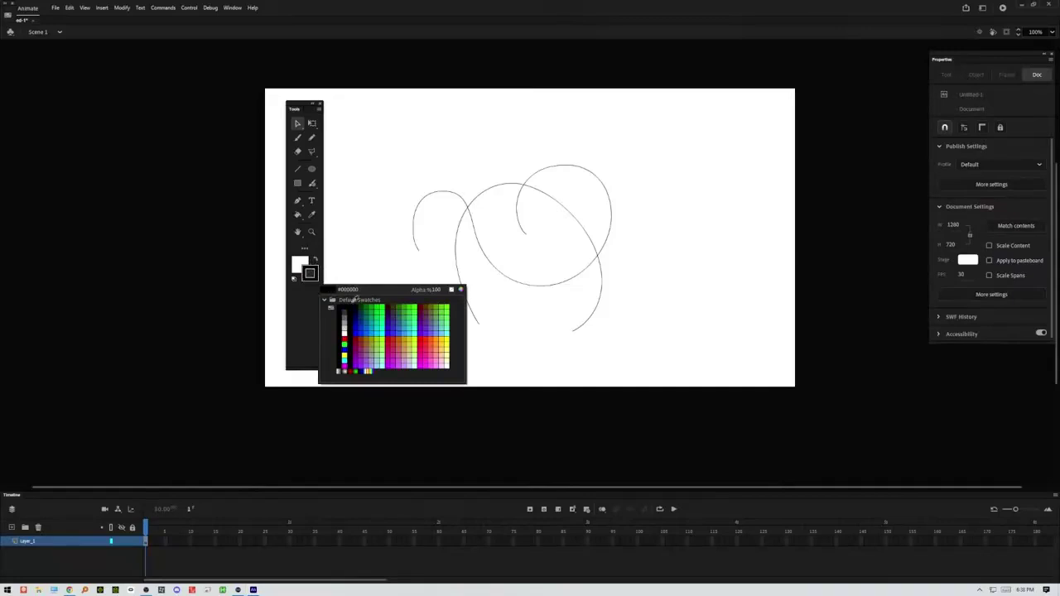
{"action": "left_click", "coordinate": [369, 325]}
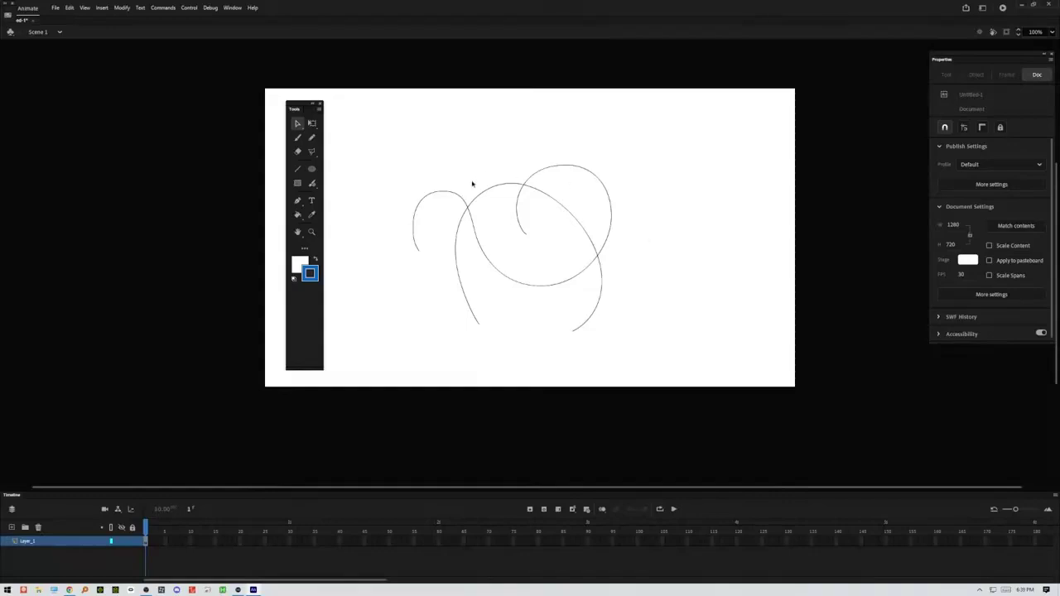
{"action": "left_click", "coordinate": [312, 136]}
{"action": "mouse_move", "coordinate": [486, 166]}
{"action": "left_mouse_down"}
{"action": "mouse_move", "coordinate": [453, 188]}
{"action": "mouse_move", "coordinate": [458, 251]}
{"action": "mouse_move", "coordinate": [494, 288]}
{"action": "mouse_move", "coordinate": [555, 281]}
{"action": "mouse_move", "coordinate": [583, 218]}
{"action": "mouse_move", "coordinate": [561, 192]}
{"action": "mouse_move", "coordinate": [508, 218]}
{"action": "mouse_move", "coordinate": [502, 248]}
{"action": "left_mouse_up"}
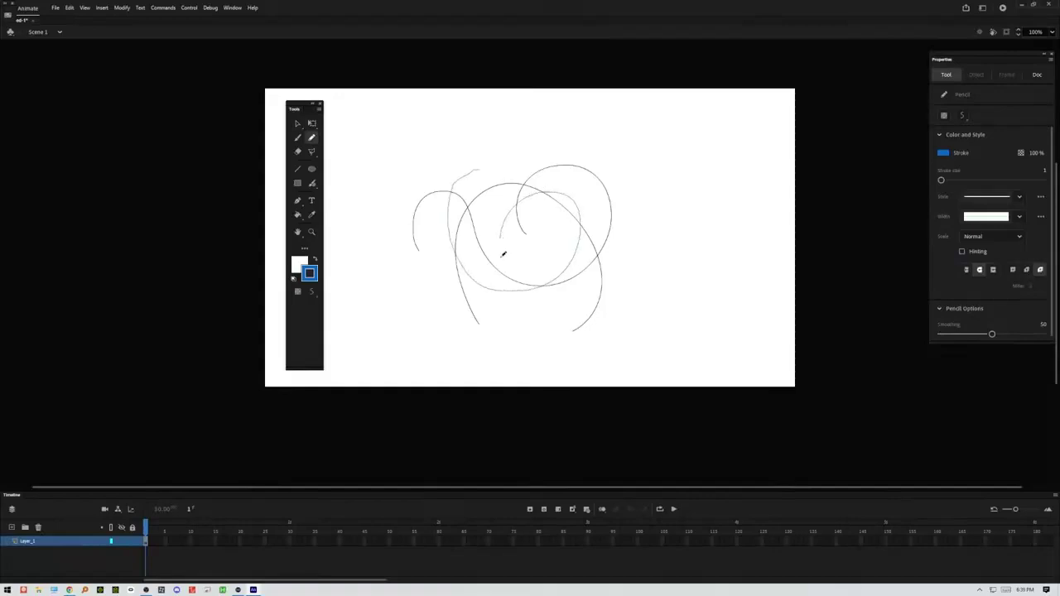
Step: Set the stroke color to red #FF0000 and draw two diagonal strokes across the existing curves with the Pencil Tool
{"action": "left_click", "coordinate": [313, 274]}
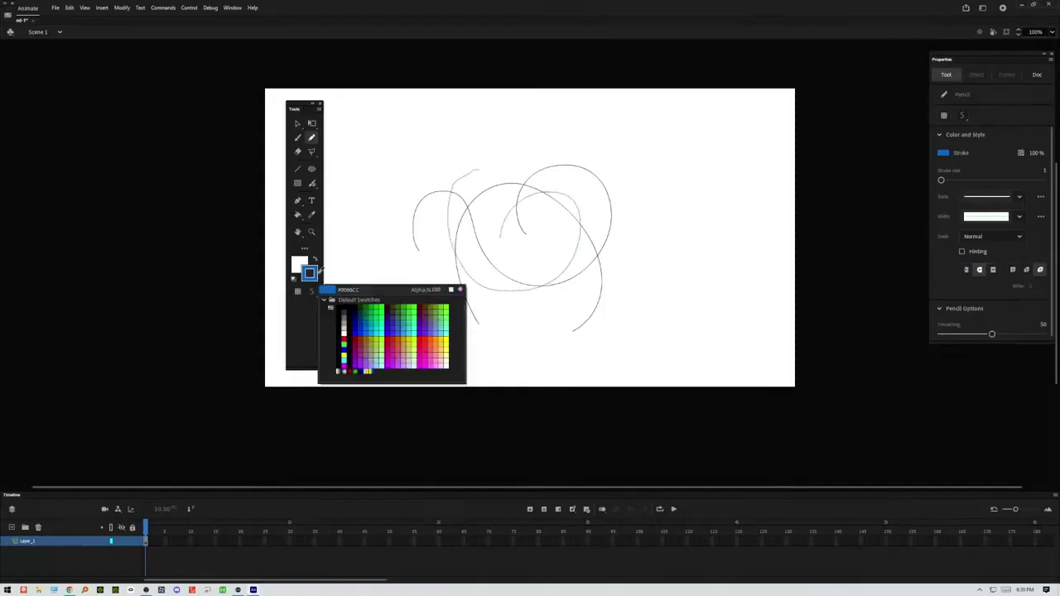
{"action": "left_click", "coordinate": [344, 340]}
{"action": "mouse_move", "coordinate": [395, 268]}
{"action": "left_mouse_down"}
{"action": "mouse_move", "coordinate": [502, 169]}
{"action": "mouse_move", "coordinate": [452, 309]}
{"action": "mouse_move", "coordinate": [535, 215]}
{"action": "mouse_move", "coordinate": [579, 138]}
{"action": "left_mouse_up"}
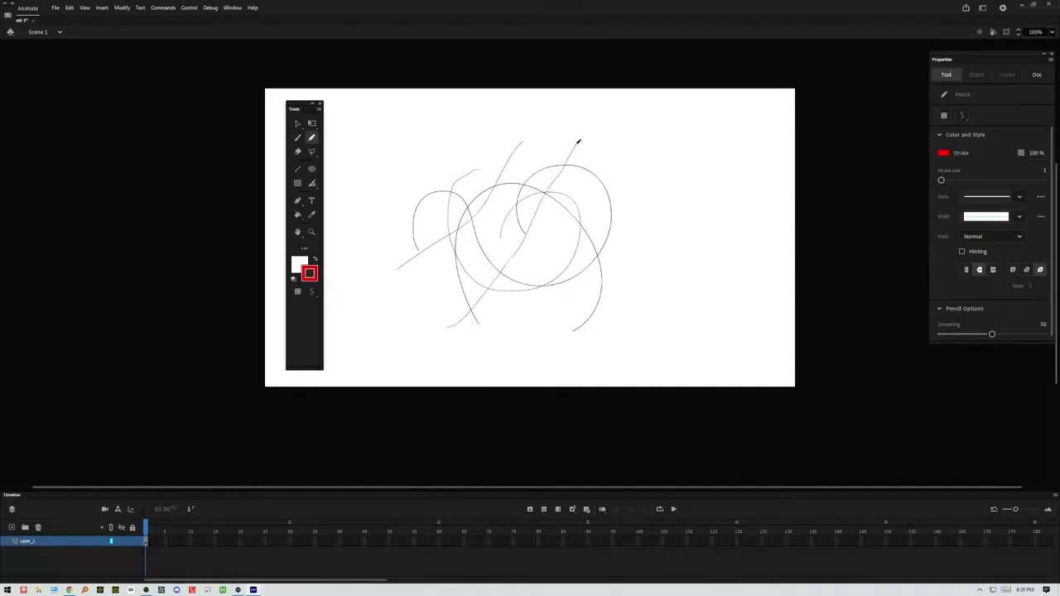
{"action": "scroll", "coordinate": [480, 239], "scroll_direction": "up", "scroll_amount": 3}
{"action": "scroll", "coordinate": [483, 243], "scroll_direction": "down", "scroll_amount": 4}
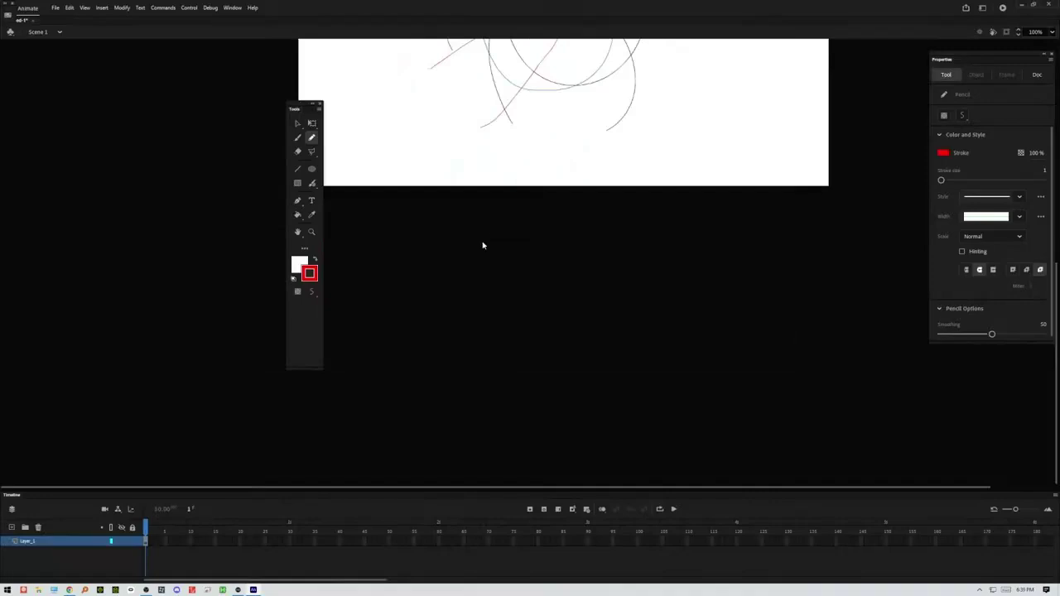
{"action": "left_click_drag", "start_coordinate": [557, 132], "coordinate": [517, 382]}
{"action": "key", "text": "ctrl+z"}
Step: Select all the connected black strokes with the Selection Tool and delete them
{"action": "scroll", "coordinate": [534, 280], "scroll_direction": "up", "scroll_amount": 3}
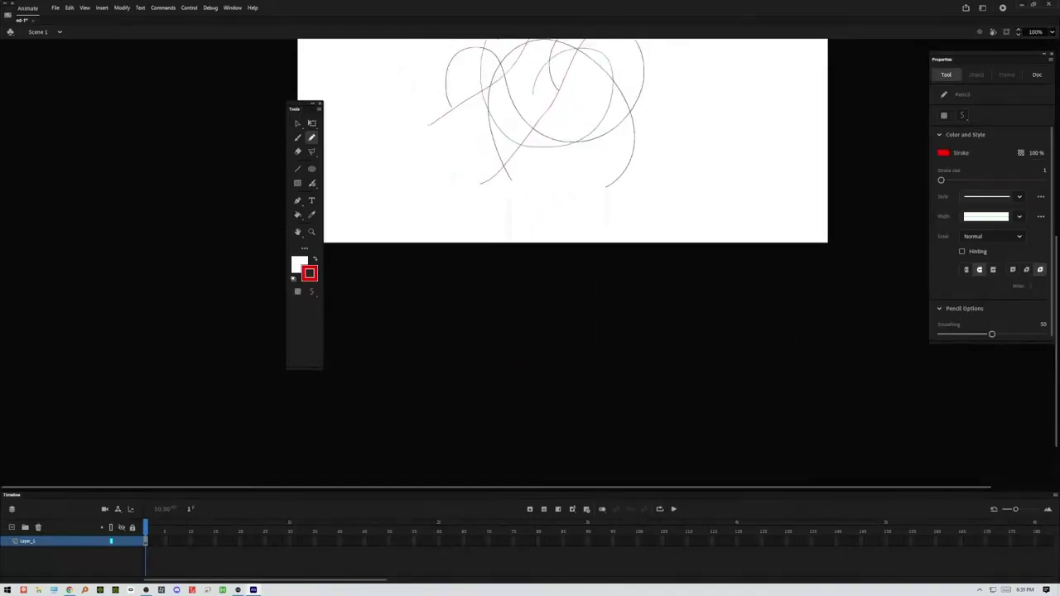
{"action": "scroll", "coordinate": [513, 333], "scroll_direction": "up", "scroll_amount": 5}
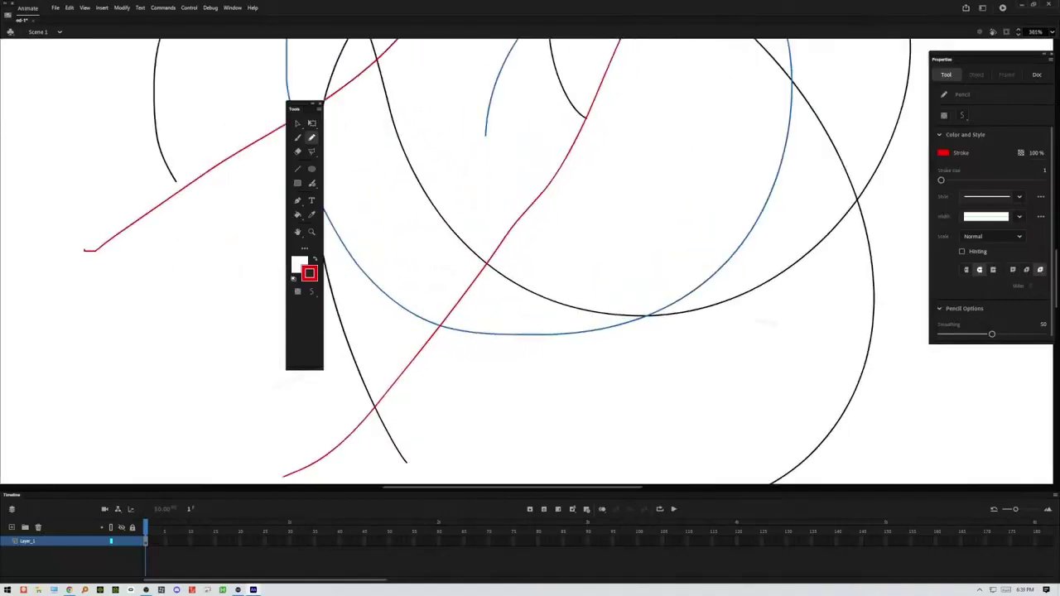
{"action": "scroll", "coordinate": [489, 262], "scroll_direction": "up", "scroll_amount": 5}
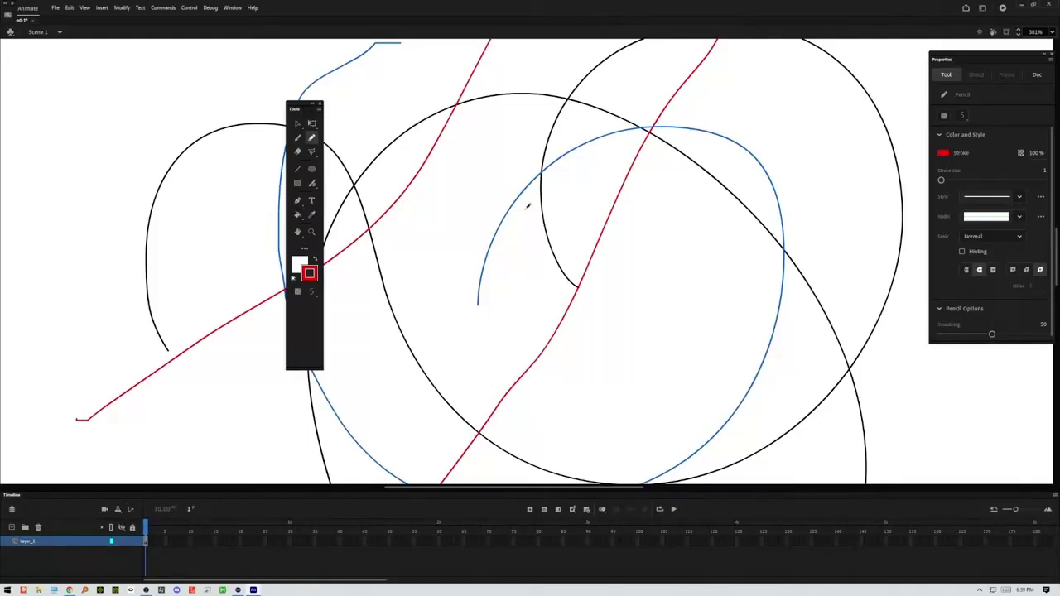
{"action": "left_click", "coordinate": [298, 123]}
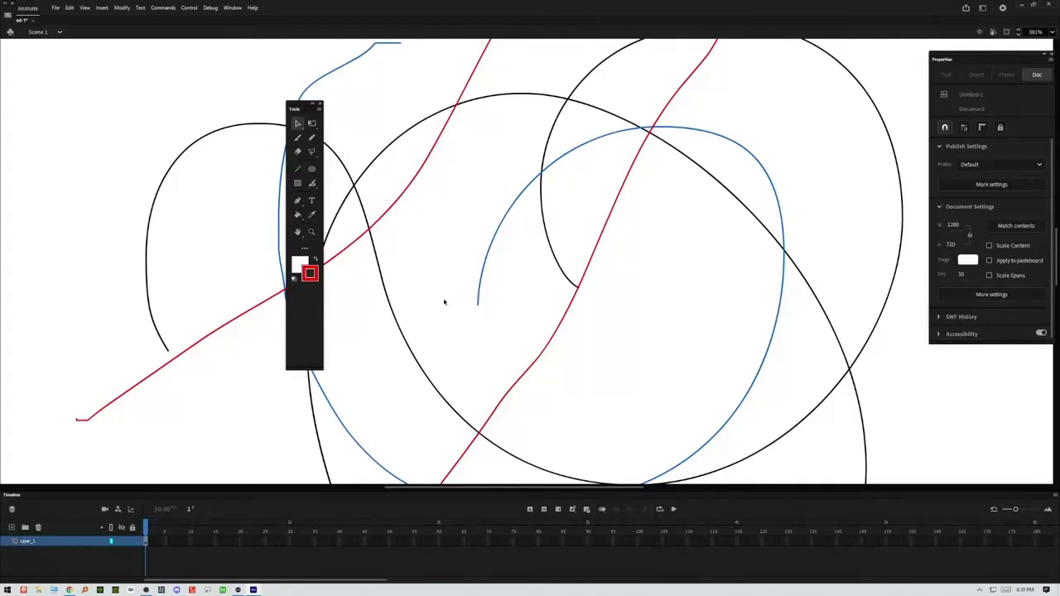
{"action": "left_click", "coordinate": [551, 139]}
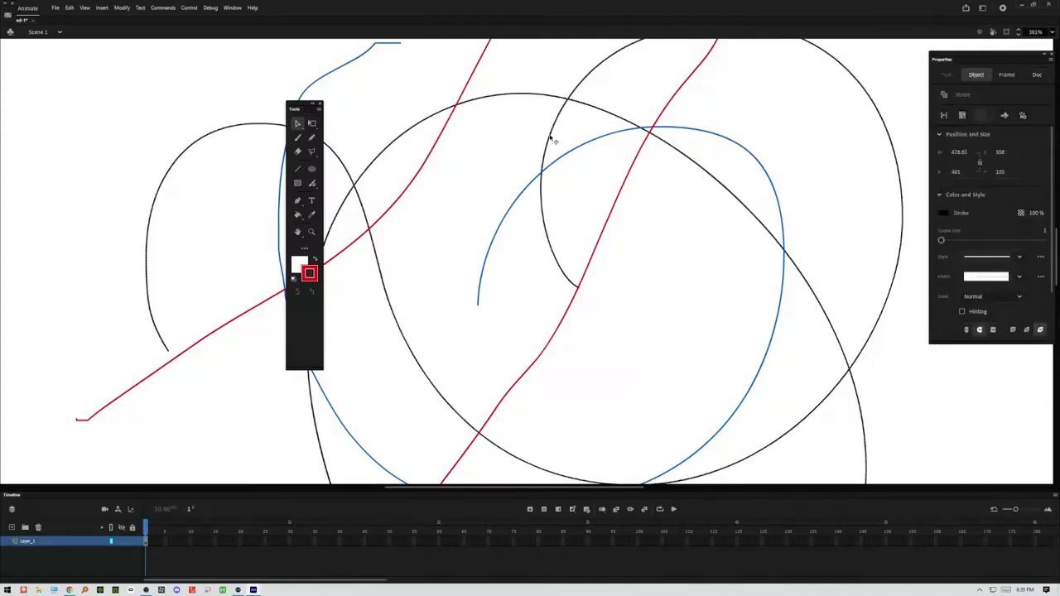
{"action": "key", "text": "ctrl+minus"}
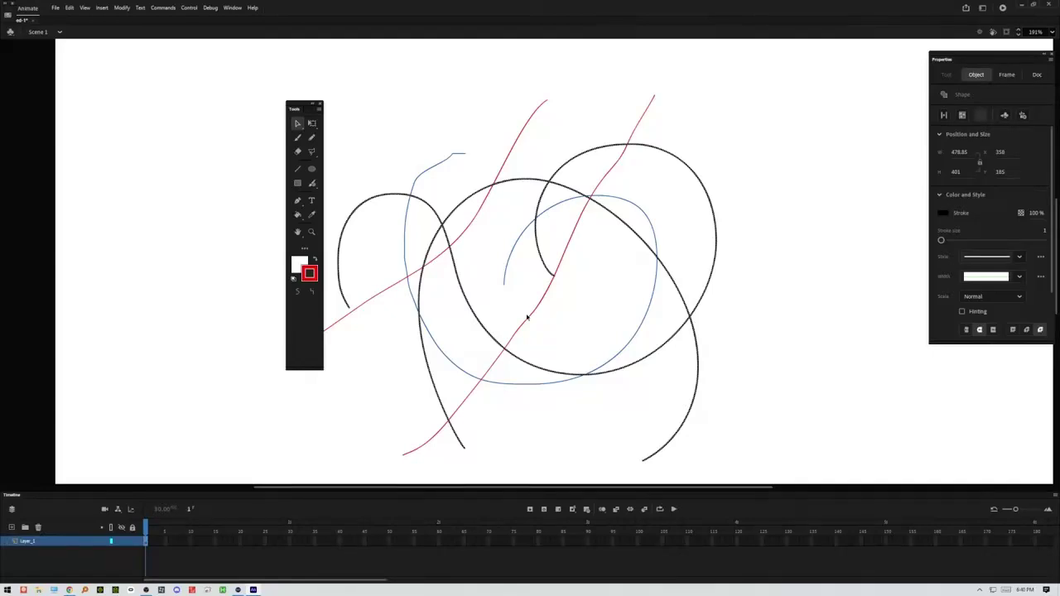
{"action": "key", "text": "Delete"}
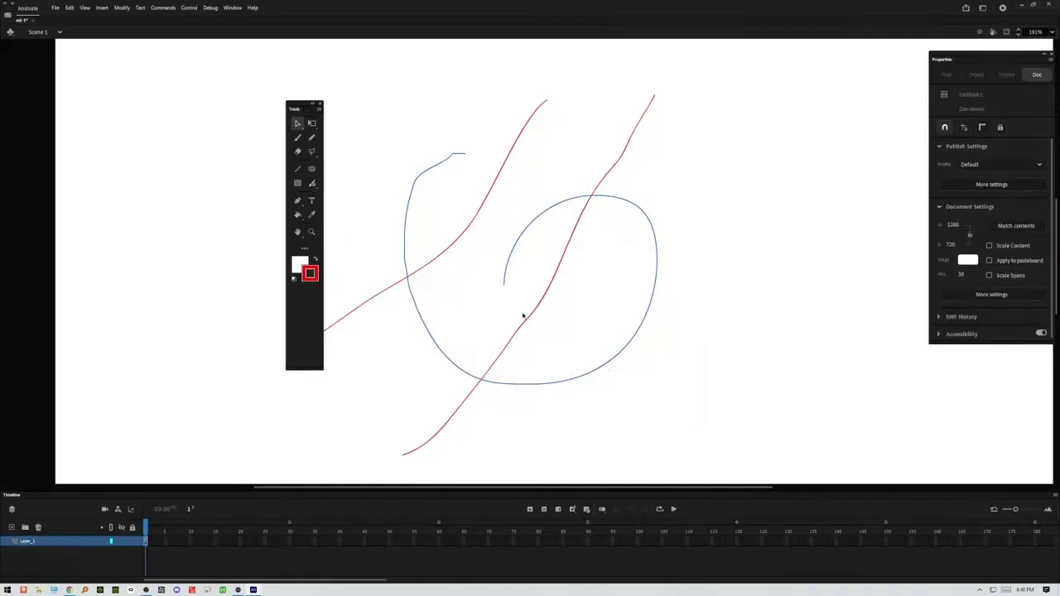
Step: Select the blue curve's inner segment, extend the selection to the whole blue curve, and clear the selection
{"action": "left_click", "coordinate": [533, 223]}
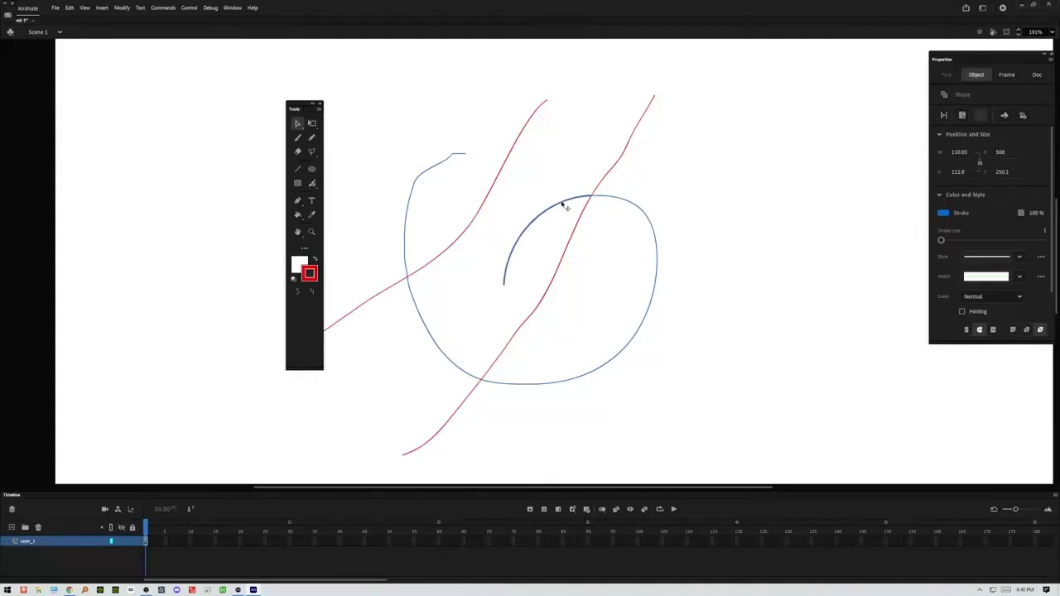
{"action": "double_click", "coordinate": [563, 207]}
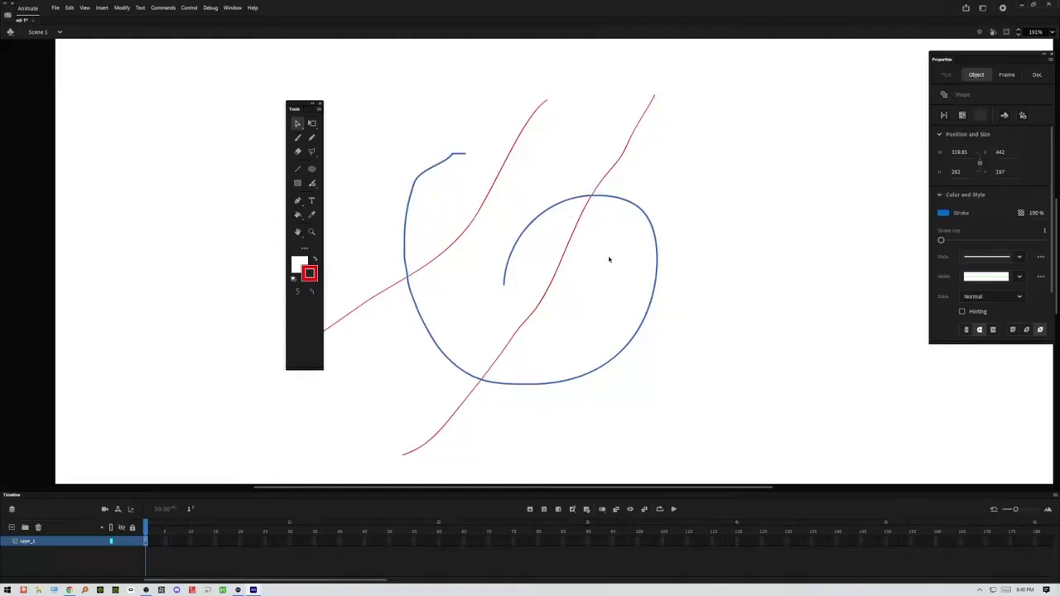
{"action": "left_click", "coordinate": [635, 148]}
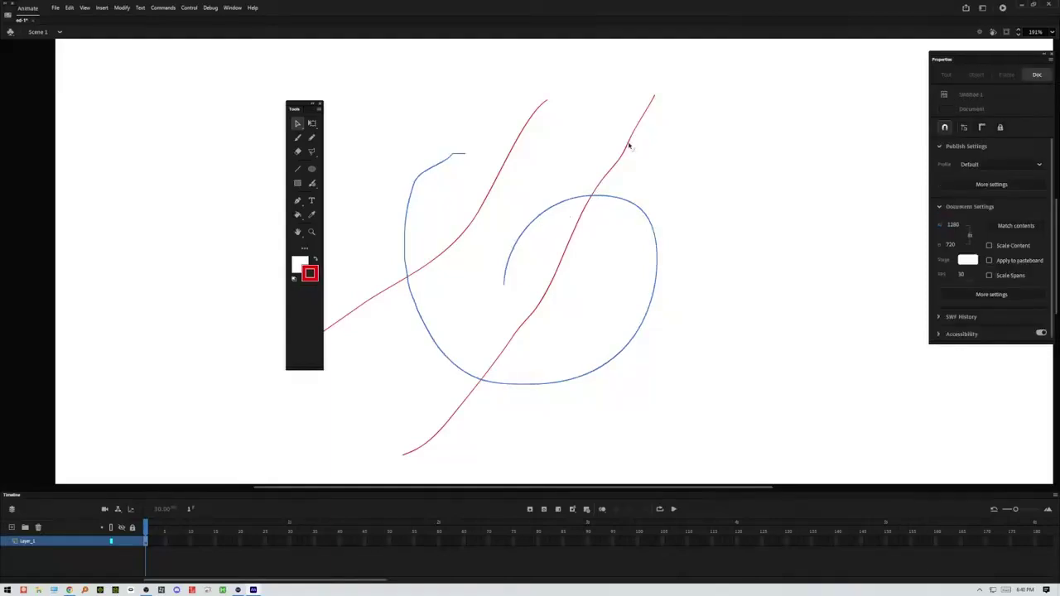
Step: Delete all the remaining strokes and draw six overlapping red ovals in the shape of a cloud with the Pencil Tool
{"action": "left_click", "coordinate": [629, 146]}
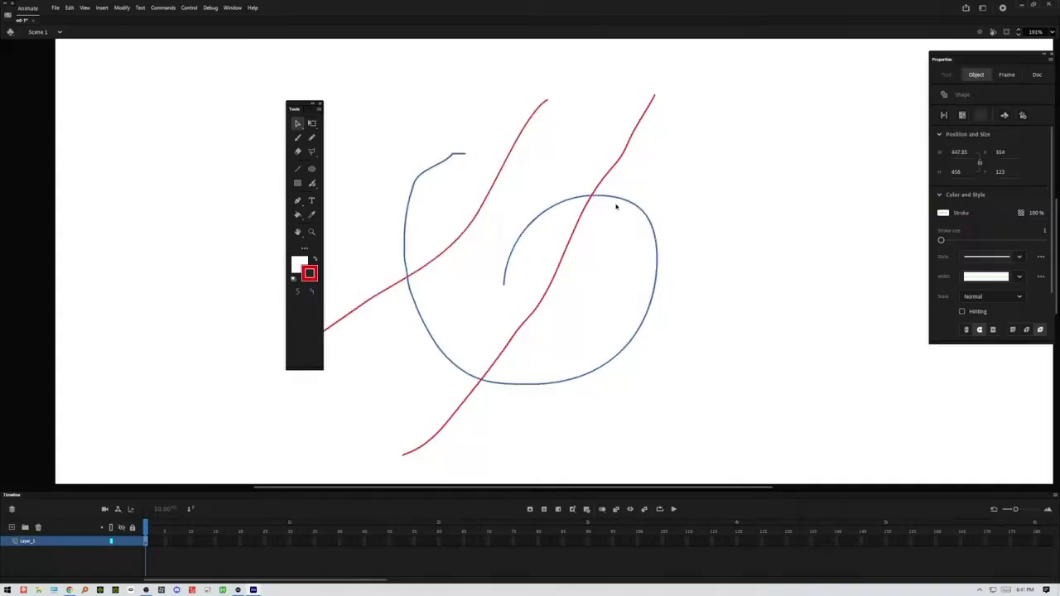
{"action": "key", "text": "Delete"}
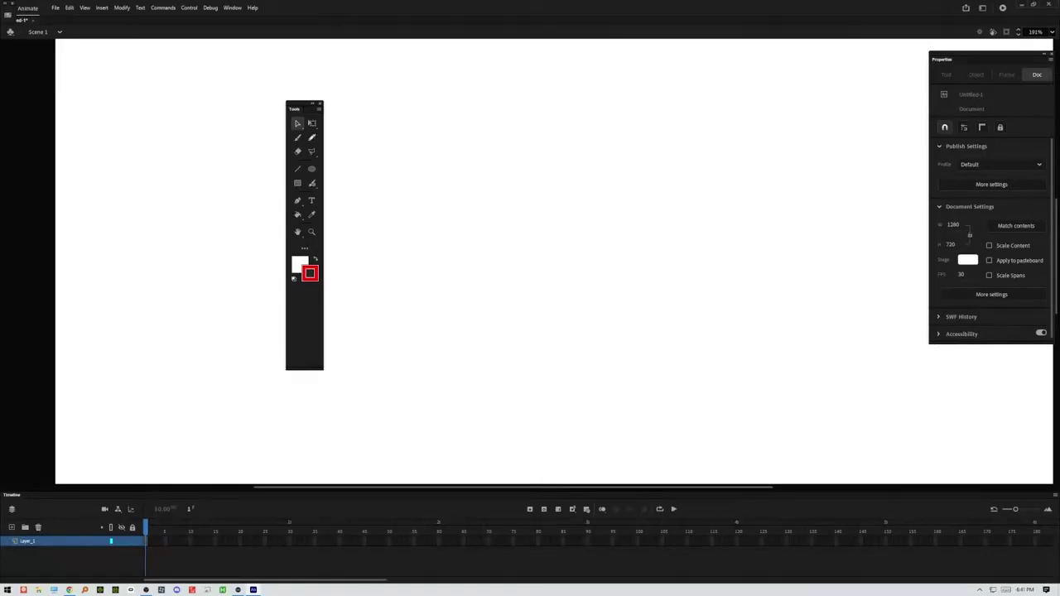
{"action": "left_click", "coordinate": [311, 138]}
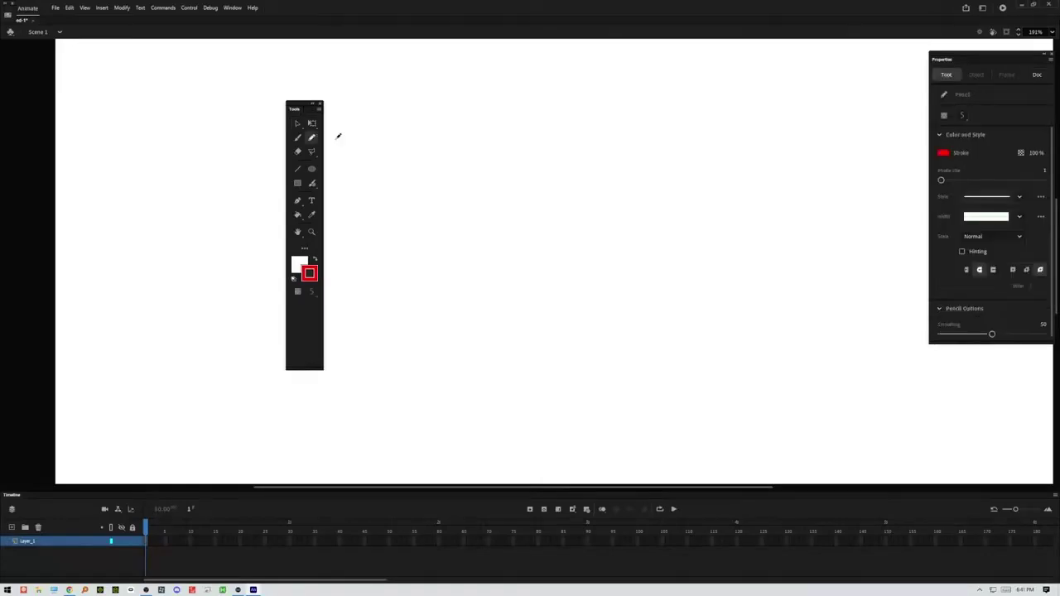
{"action": "mouse_move", "coordinate": [513, 224]}
{"action": "left_mouse_down"}
{"action": "mouse_move", "coordinate": [430, 245]}
{"action": "mouse_move", "coordinate": [537, 252]}
{"action": "left_mouse_up"}
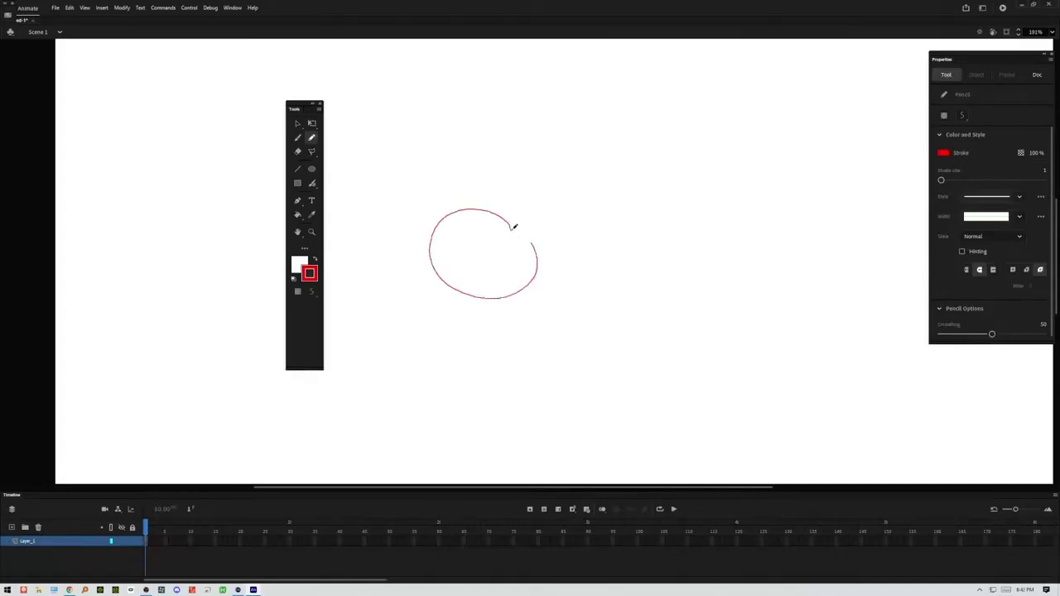
{"action": "mouse_move", "coordinate": [555, 175]}
{"action": "left_mouse_down"}
{"action": "mouse_move", "coordinate": [486, 232]}
{"action": "mouse_move", "coordinate": [560, 266]}
{"action": "mouse_move", "coordinate": [596, 196]}
{"action": "mouse_move", "coordinate": [530, 179]}
{"action": "left_mouse_up"}
{"action": "mouse_move", "coordinate": [615, 210]}
{"action": "left_mouse_down"}
{"action": "mouse_move", "coordinate": [651, 279]}
{"action": "mouse_move", "coordinate": [584, 216]}
{"action": "mouse_move", "coordinate": [576, 304]}
{"action": "mouse_move", "coordinate": [523, 257]}
{"action": "left_mouse_up"}
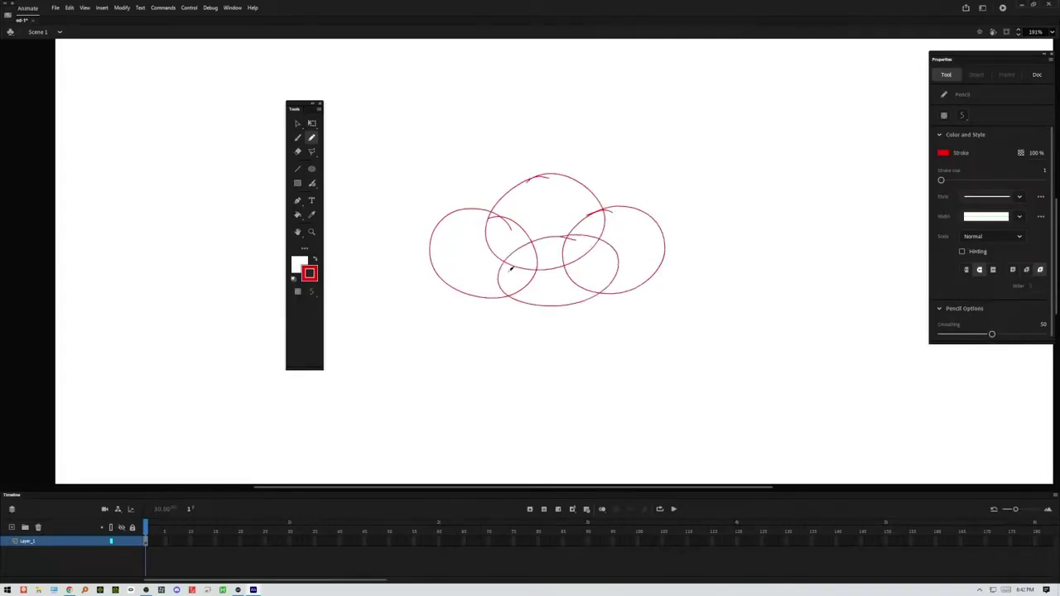
{"action": "mouse_move", "coordinate": [693, 239]}
{"action": "left_mouse_down"}
{"action": "mouse_move", "coordinate": [636, 266]}
{"action": "mouse_move", "coordinate": [723, 280]}
{"action": "mouse_move", "coordinate": [711, 234]}
{"action": "mouse_move", "coordinate": [664, 232]}
{"action": "left_mouse_up"}
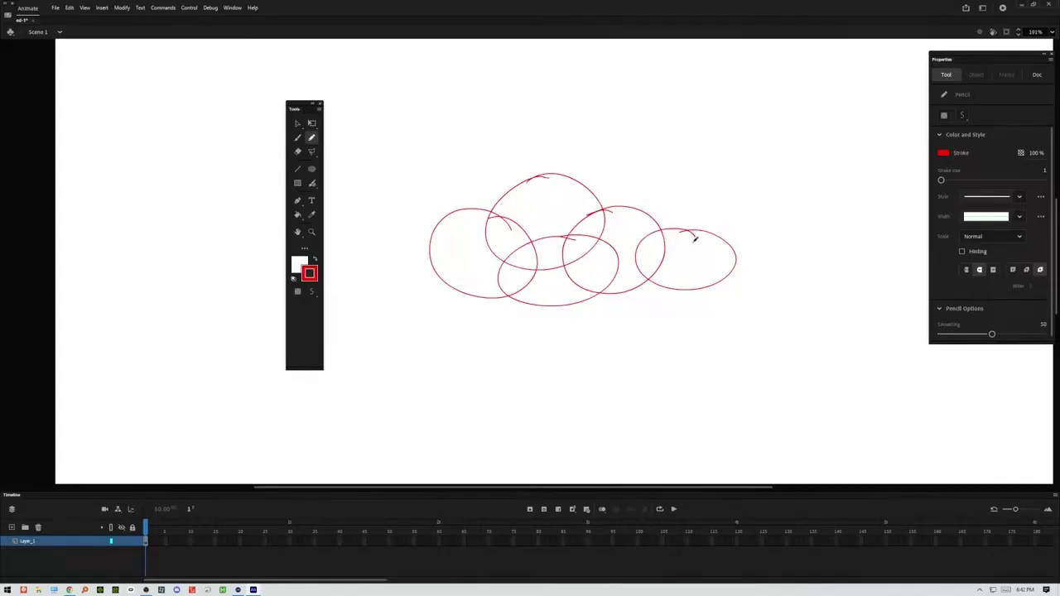
{"action": "mouse_move", "coordinate": [450, 253]}
{"action": "left_mouse_down"}
{"action": "mouse_move", "coordinate": [416, 249]}
{"action": "mouse_move", "coordinate": [449, 294]}
{"action": "mouse_move", "coordinate": [404, 263]}
{"action": "left_mouse_up"}
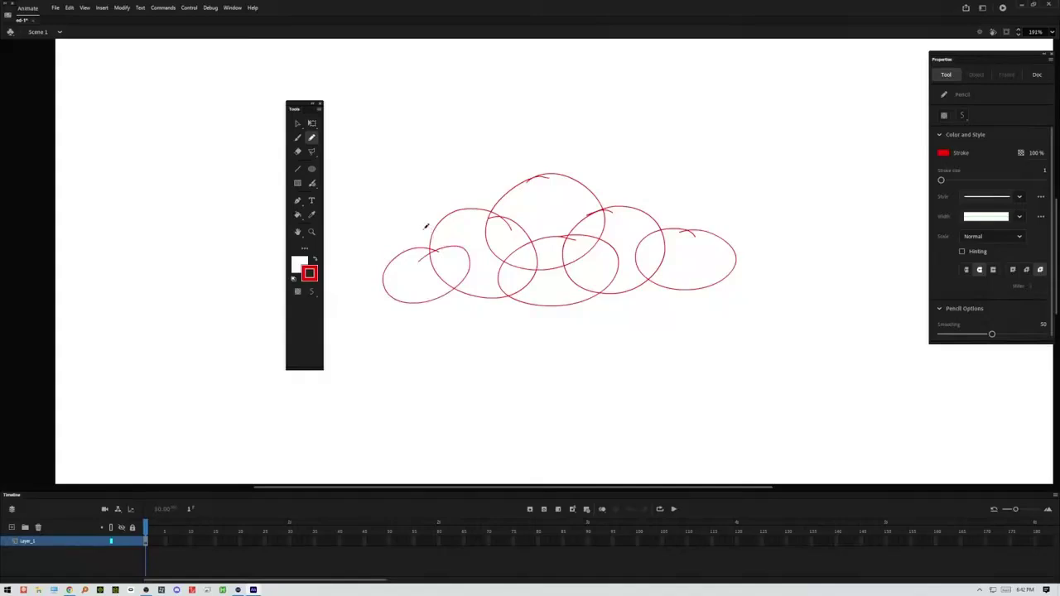
Step: Delete the loose tail and the overlapping segments where the two leftmost ovals of the cloud meet
{"action": "left_click", "coordinate": [297, 123]}
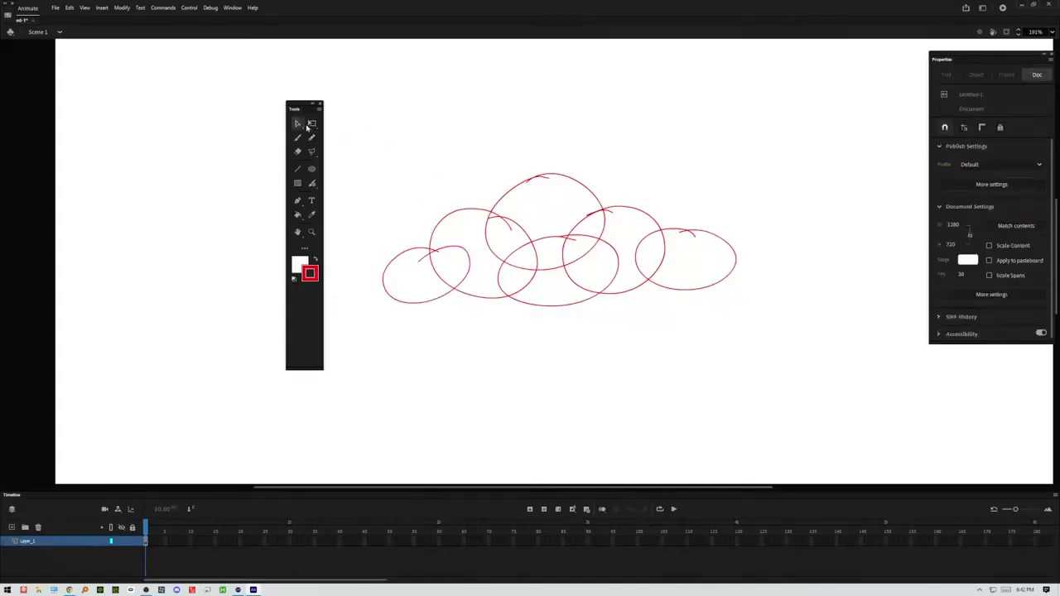
{"action": "left_click", "coordinate": [424, 261]}
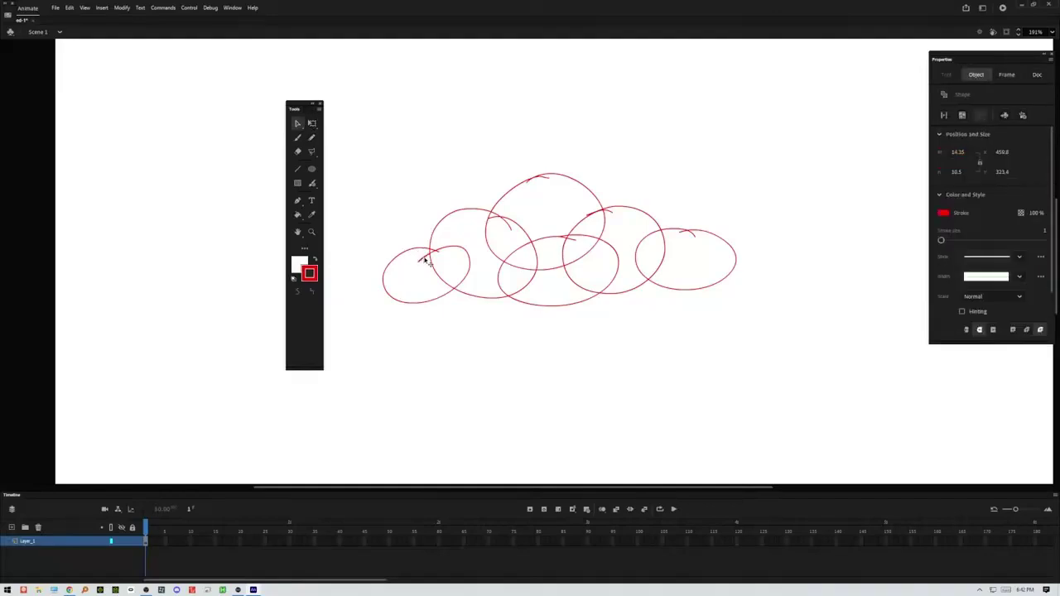
{"action": "left_click", "coordinate": [425, 258]}
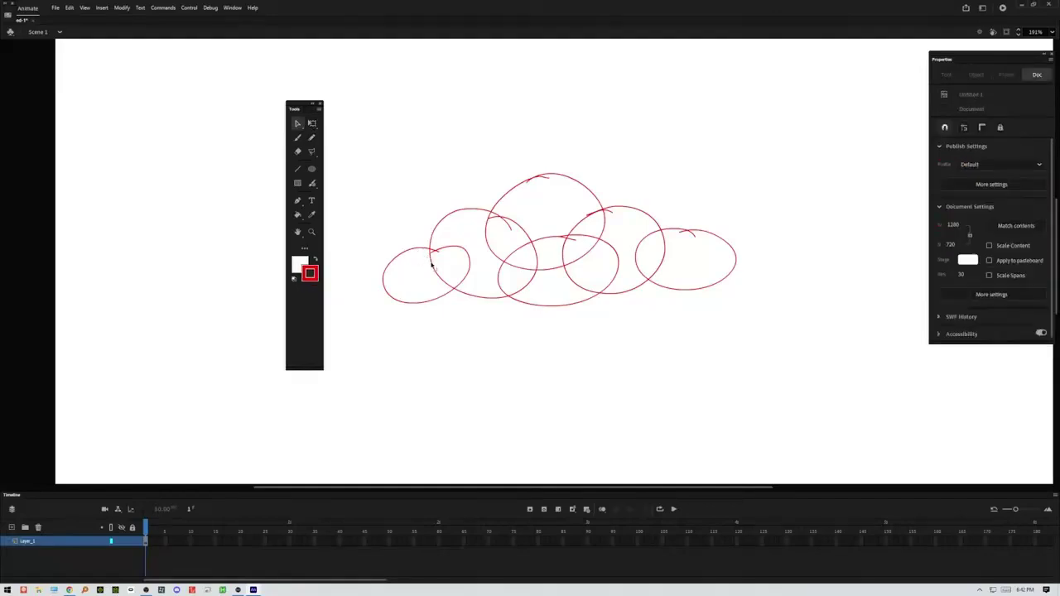
{"action": "left_click", "coordinate": [432, 264]}
{"action": "left_click", "coordinate": [454, 264]}
{"action": "left_click", "coordinate": [432, 252]}
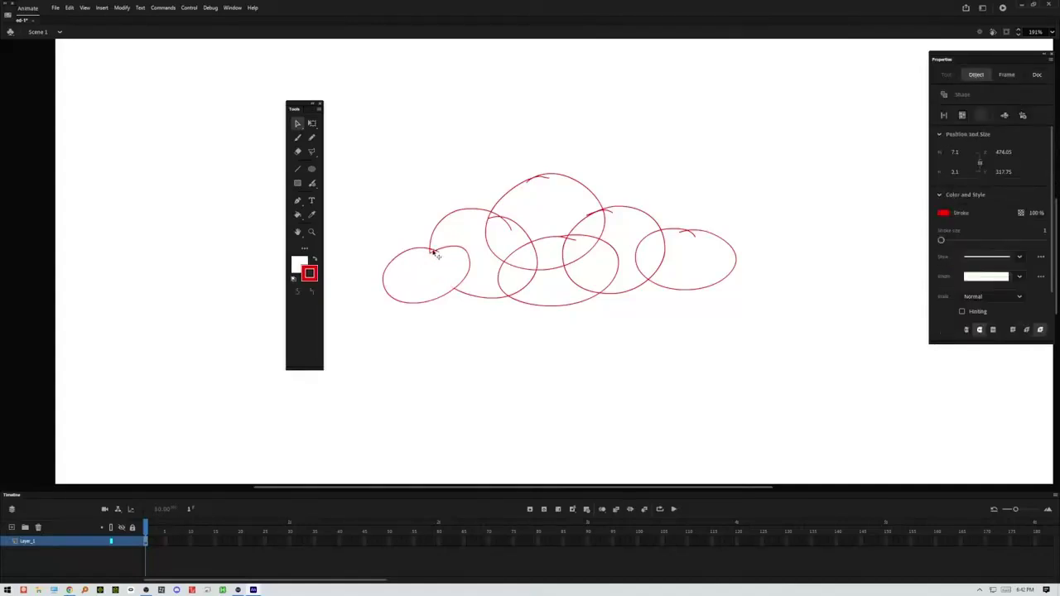
{"action": "left_click", "coordinate": [434, 257]}
{"action": "left_click", "coordinate": [437, 253]}
{"action": "left_click", "coordinate": [441, 253]}
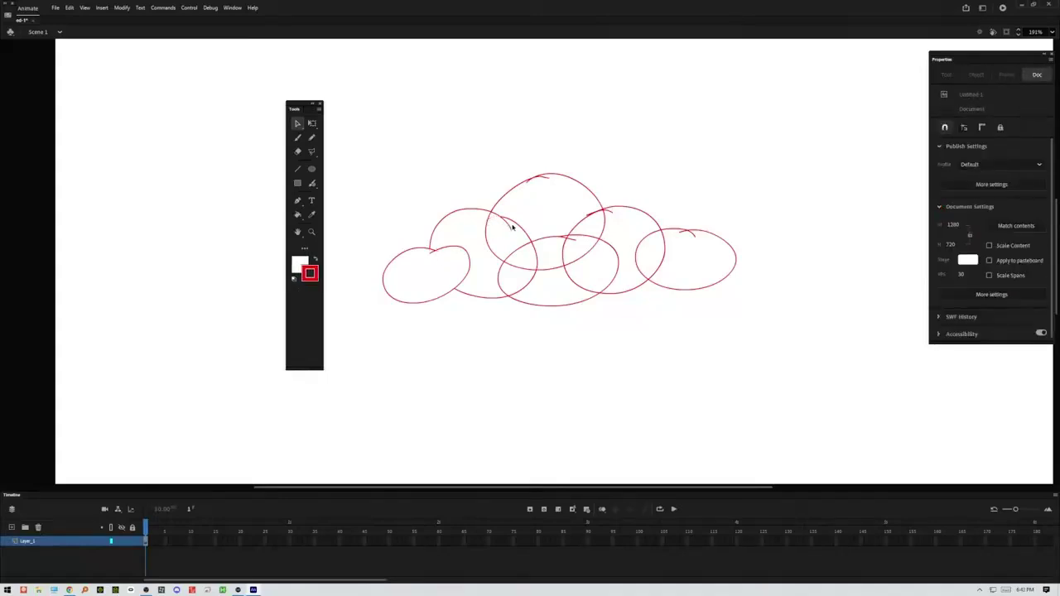
Step: Delete the overlapping stroke segments across the middle of the cloud using marquee selections
{"action": "left_click", "coordinate": [507, 227]}
{"action": "left_click", "coordinate": [534, 244]}
{"action": "mouse_move", "coordinate": [480, 238]}
{"action": "left_mouse_down"}
{"action": "mouse_move", "coordinate": [550, 263]}
{"action": "mouse_move", "coordinate": [684, 270]}
{"action": "left_mouse_up"}
{"action": "key", "text": "Delete"}
{"action": "left_click_drag", "start_coordinate": [491, 276], "coordinate": [681, 260]}
{"action": "key", "text": "Delete"}
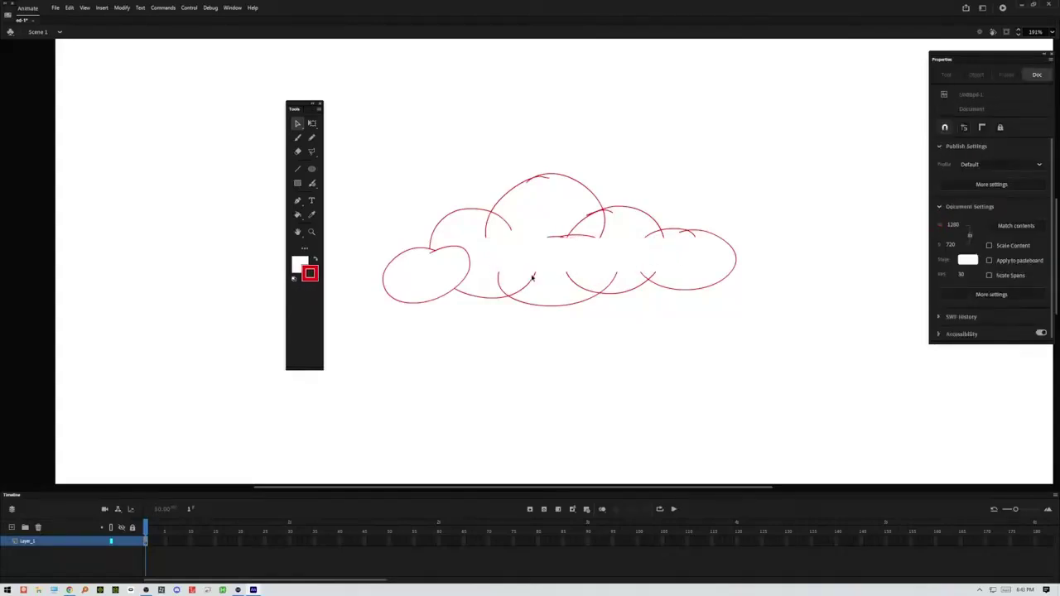
{"action": "mouse_move", "coordinate": [488, 270]}
{"action": "left_mouse_down"}
{"action": "mouse_move", "coordinate": [615, 277]}
{"action": "mouse_move", "coordinate": [546, 290]}
{"action": "left_mouse_up"}
{"action": "key", "text": "Delete"}
Step: Try deleting the left part of the cloud with a marquee selection, undo the deletion, and clear the selection
{"action": "mouse_move", "coordinate": [374, 90]}
{"action": "left_mouse_down"}
{"action": "mouse_move", "coordinate": [590, 278]}
{"action": "mouse_move", "coordinate": [782, 387]}
{"action": "left_mouse_up"}
{"action": "left_click_drag", "start_coordinate": [403, 164], "coordinate": [505, 345]}
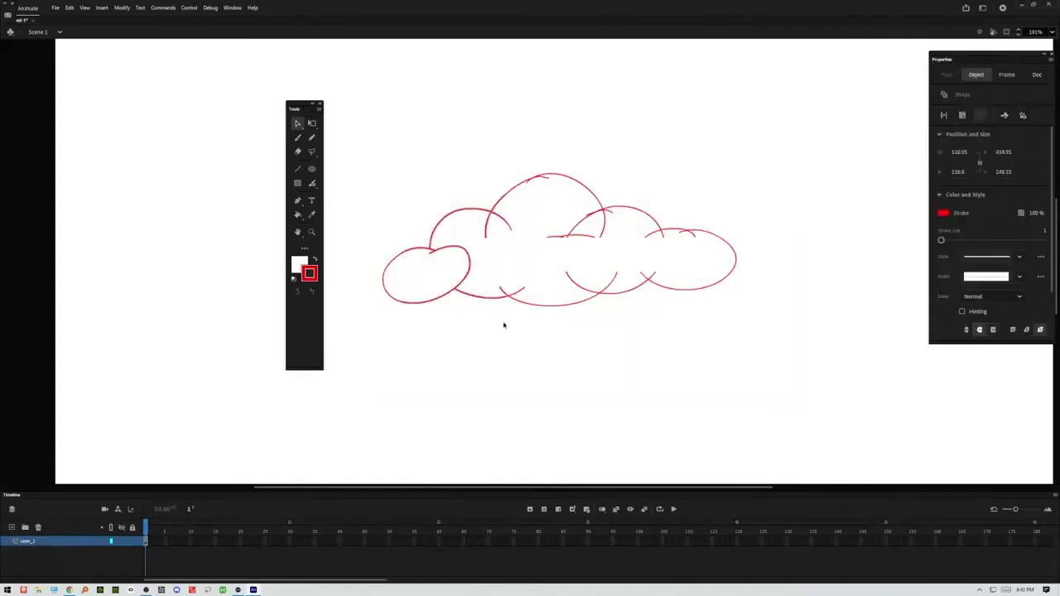
{"action": "key", "text": "Delete"}
{"action": "key", "text": "ctrl+z"}
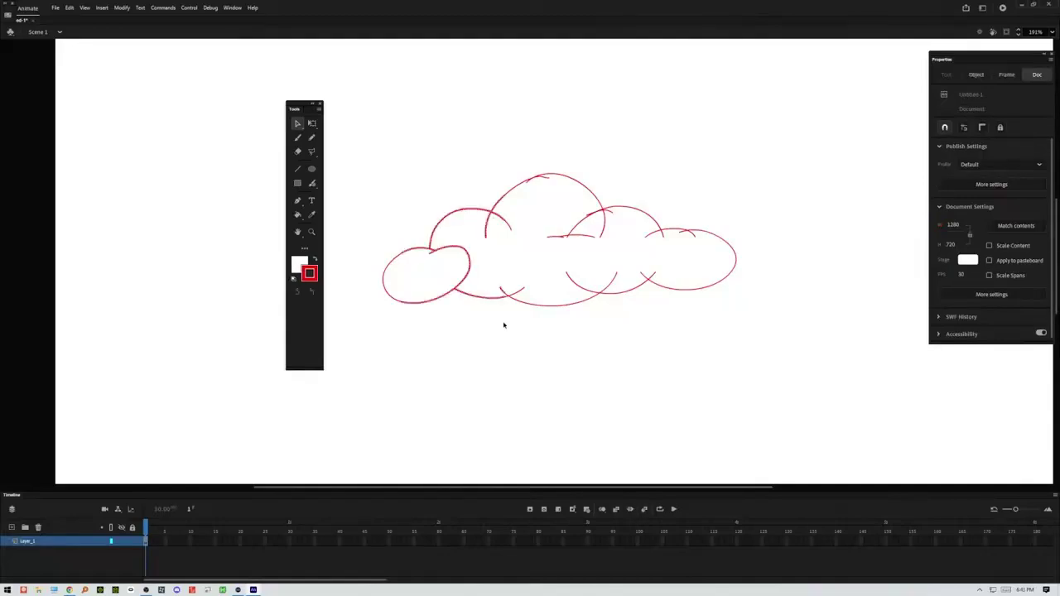
{"action": "left_click", "coordinate": [516, 248]}
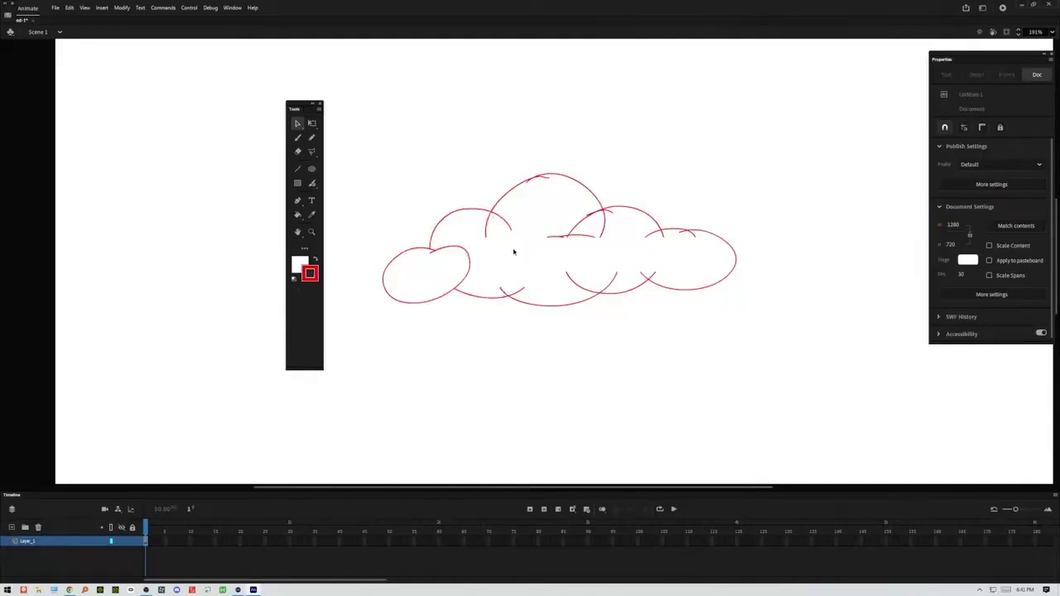
Step: Delete the remaining inner line pieces beside the far-left lobe and in the center of the cloud
{"action": "mouse_move", "coordinate": [447, 234]}
{"action": "left_mouse_down"}
{"action": "mouse_move", "coordinate": [470, 272]}
{"action": "mouse_move", "coordinate": [508, 284]}
{"action": "left_mouse_up"}
{"action": "key", "text": "Delete"}
{"action": "mouse_move", "coordinate": [540, 214]}
{"action": "left_mouse_down"}
{"action": "mouse_move", "coordinate": [591, 262]}
{"action": "mouse_move", "coordinate": [606, 245]}
{"action": "mouse_move", "coordinate": [622, 285]}
{"action": "left_mouse_up"}
{"action": "key", "text": "Delete"}
{"action": "key", "text": "Delete"}
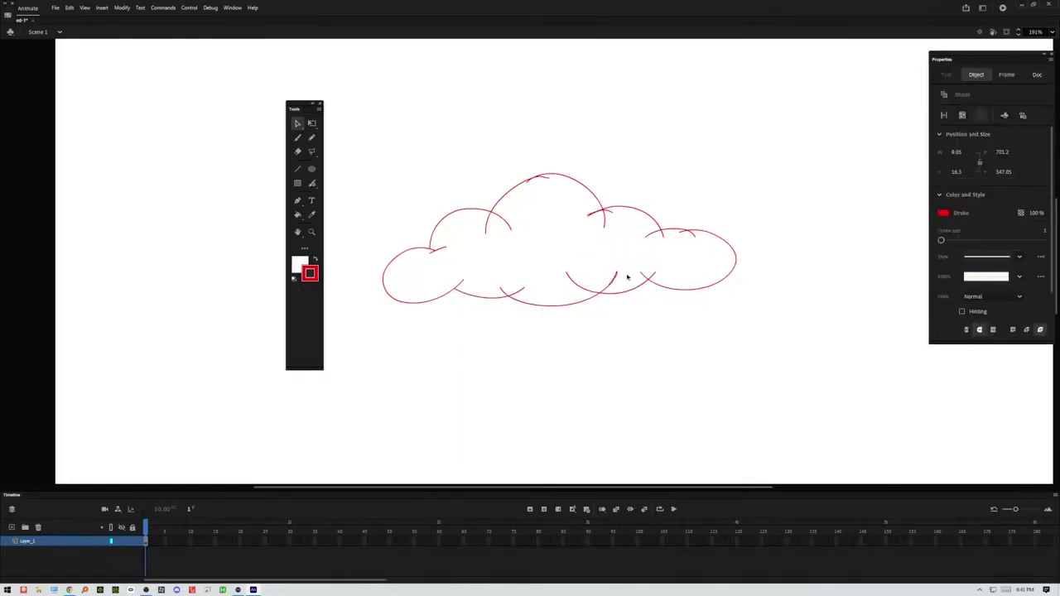
{"action": "key", "text": "Delete"}
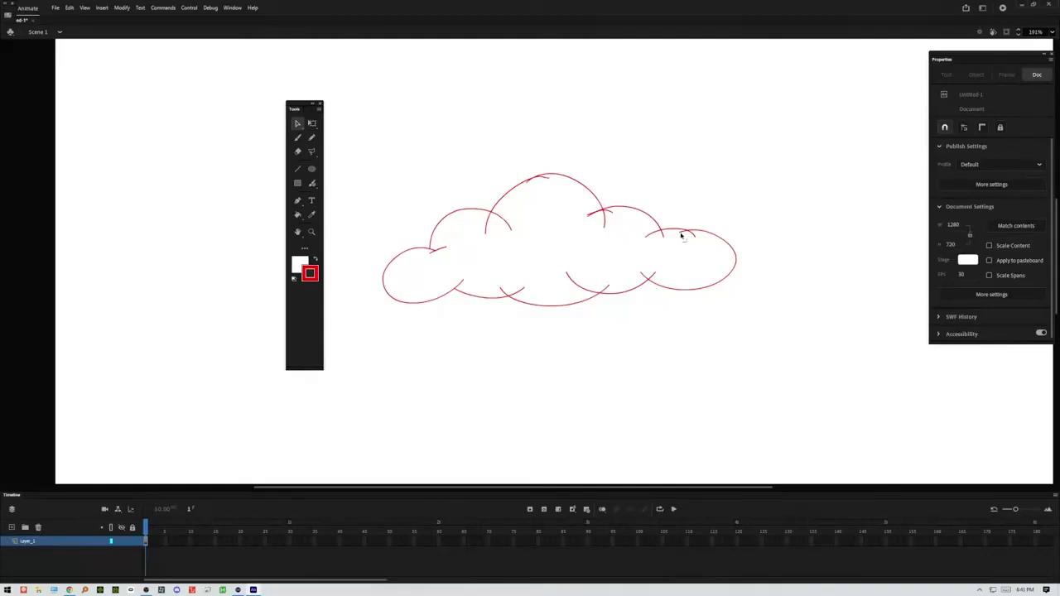
Step: Delete the protruding stroke tails on the far-right lobe, along the cloud's lower edge, and between the top and right lobes
{"action": "left_click", "coordinate": [685, 235]}
{"action": "key", "text": "Delete"}
{"action": "left_click", "coordinate": [650, 276]}
{"action": "key", "text": "Delete"}
{"action": "left_click", "coordinate": [608, 216]}
{"action": "key", "text": "Delete"}
{"action": "left_click", "coordinate": [598, 215]}
{"action": "key", "text": "Delete"}
{"action": "left_click", "coordinate": [591, 214]}
{"action": "key", "text": "Delete"}
Step: Delete the leftover stroke tails at the peak of the top lobe and beside the far-left lobe
{"action": "left_click", "coordinate": [545, 179]}
{"action": "left_click", "coordinate": [529, 184]}
{"action": "key", "text": "Delete"}
{"action": "left_click_drag", "start_coordinate": [443, 247], "coordinate": [431, 255]}
{"action": "left_click", "coordinate": [434, 254]}
{"action": "left_click", "coordinate": [447, 256]}
{"action": "left_click", "coordinate": [654, 249]}
{"action": "left_click", "coordinate": [696, 239]}
{"action": "left_click", "coordinate": [748, 284]}
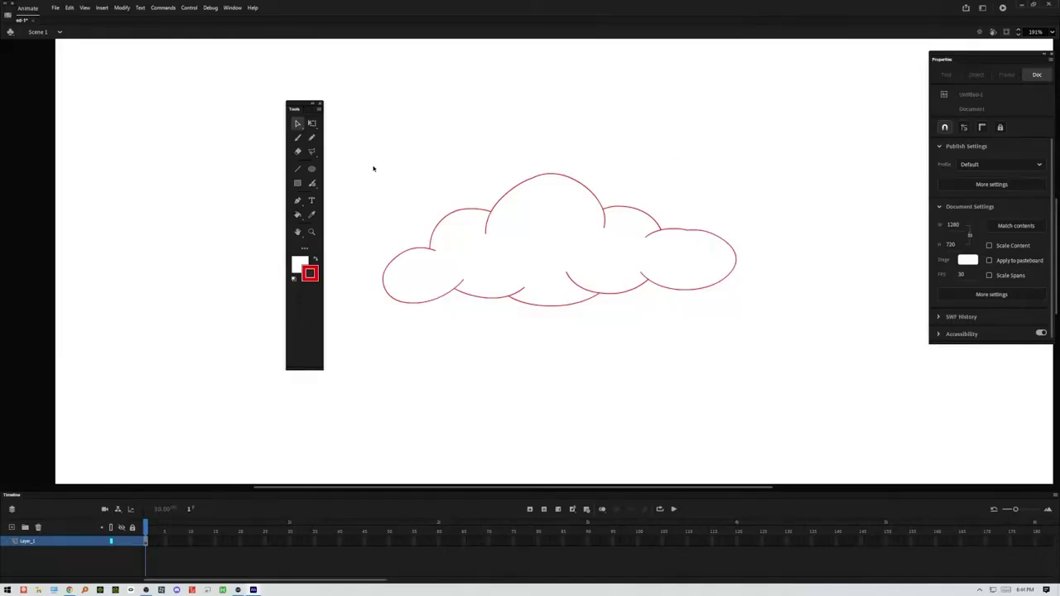
Step: Choose the Paint Bucket Tool and set the stroke color to blue
{"action": "left_click", "coordinate": [298, 216]}
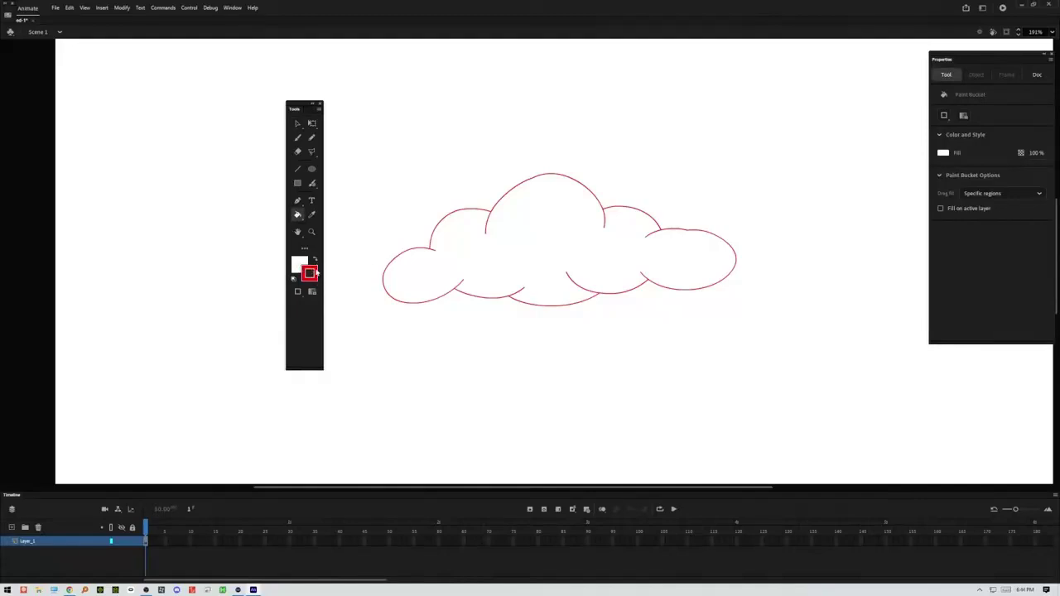
{"action": "left_click", "coordinate": [309, 273]}
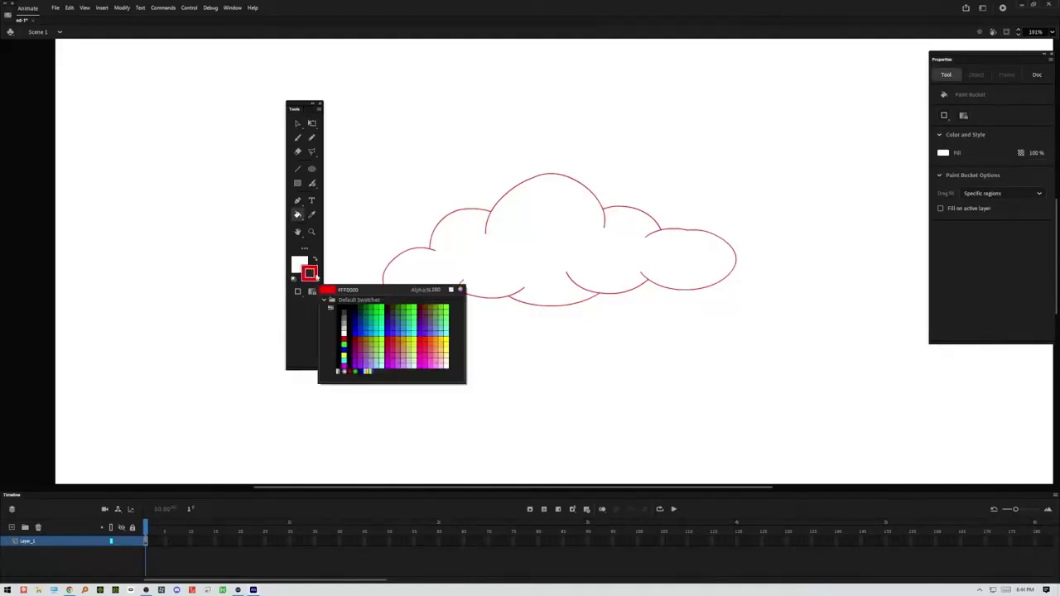
{"action": "left_click", "coordinate": [364, 319]}
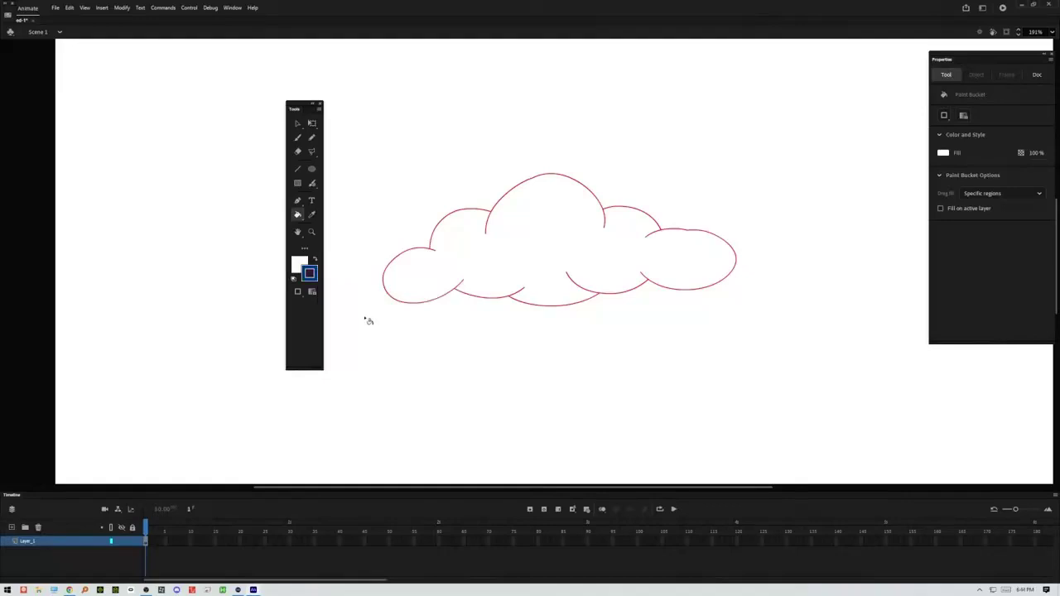
Step: Draw a long wavy blue pencil line above the cloud and a slanted one below it
{"action": "left_click", "coordinate": [311, 138]}
{"action": "mouse_move", "coordinate": [356, 199]}
{"action": "left_mouse_down"}
{"action": "mouse_move", "coordinate": [379, 162]}
{"action": "mouse_move", "coordinate": [611, 102]}
{"action": "mouse_move", "coordinate": [885, 204]}
{"action": "left_mouse_up"}
{"action": "left_click_drag", "start_coordinate": [746, 320], "coordinate": [464, 384]}
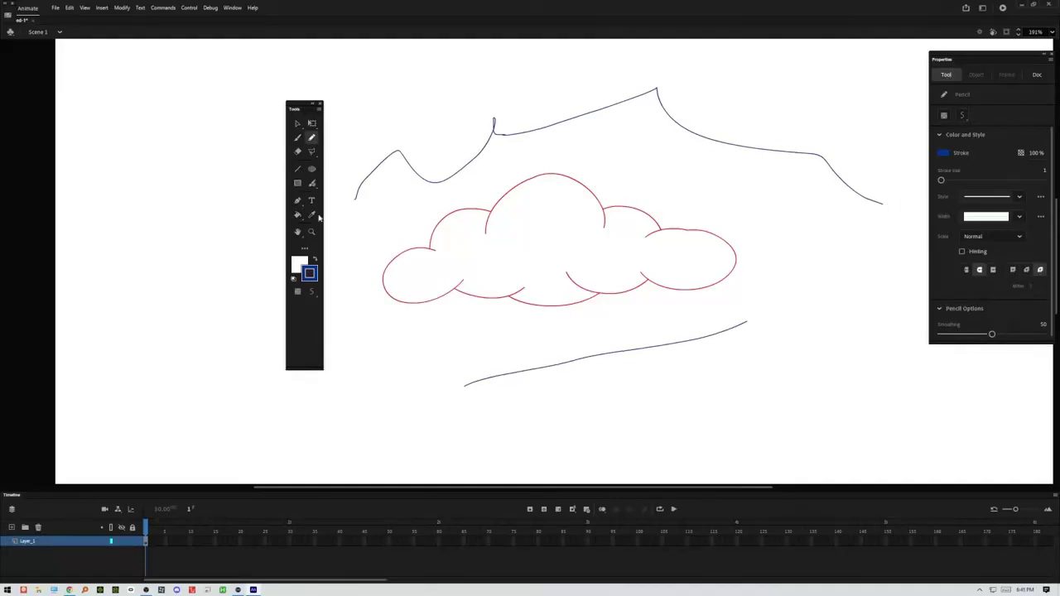
Step: Set the fill color to medium gray and fill the inside of the cloud with the Paint Bucket
{"action": "left_click", "coordinate": [299, 263]}
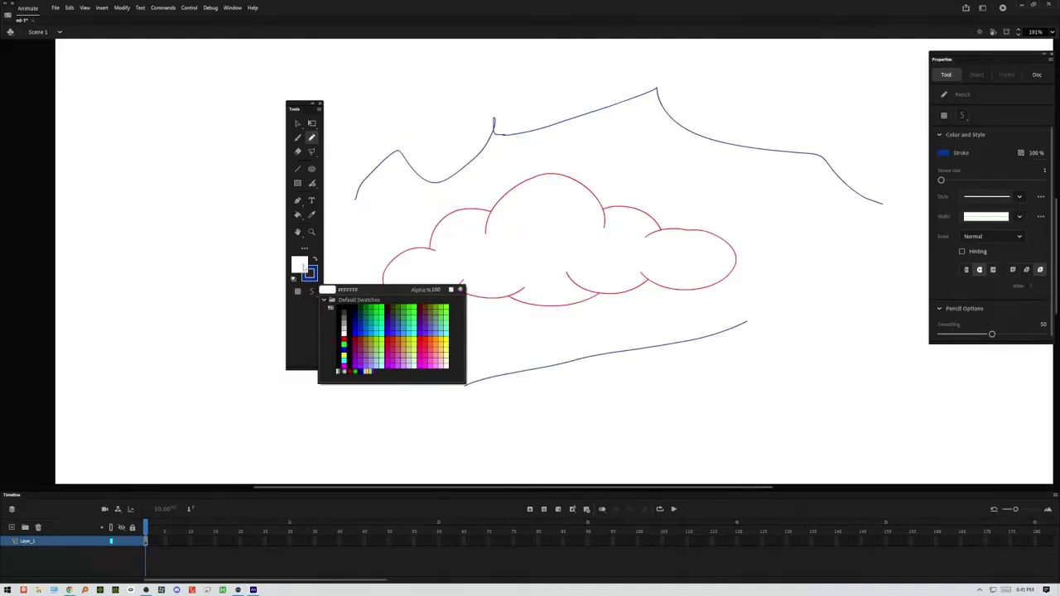
{"action": "left_click", "coordinate": [305, 265]}
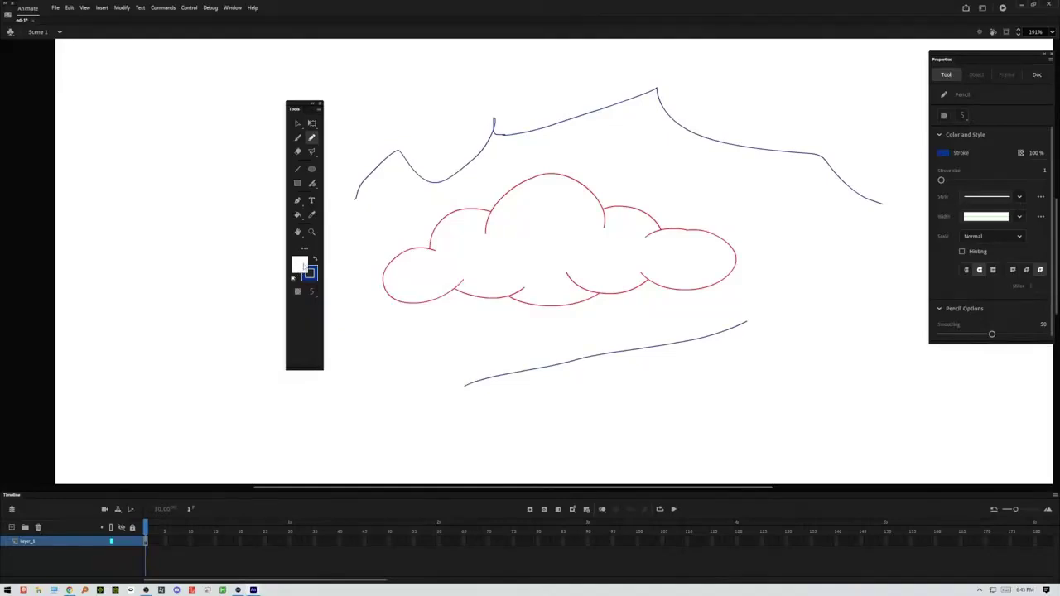
{"action": "left_click", "coordinate": [303, 264]}
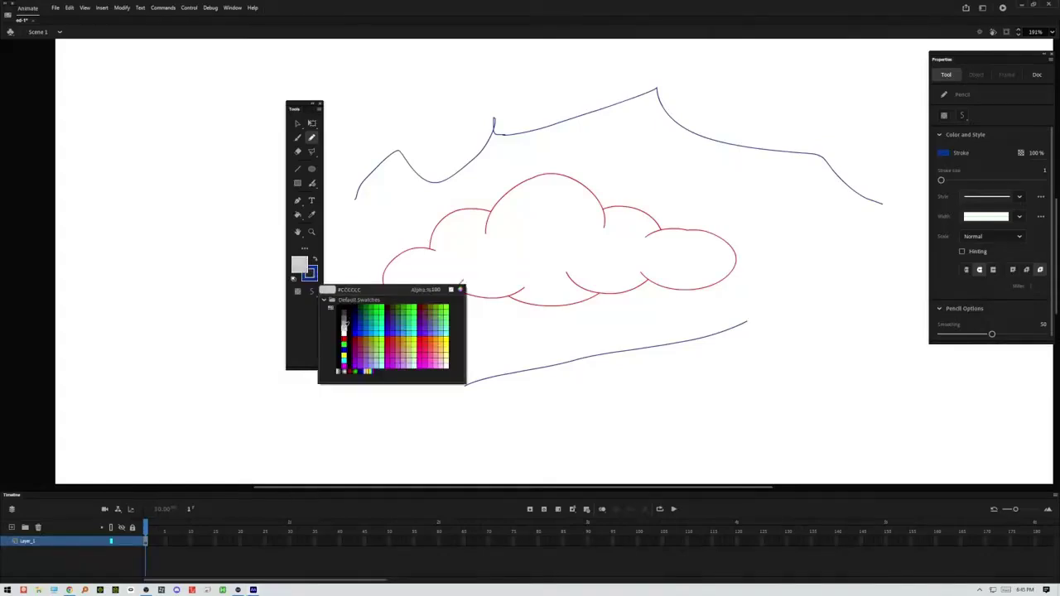
{"action": "left_click", "coordinate": [344, 324]}
{"action": "left_click", "coordinate": [308, 274]}
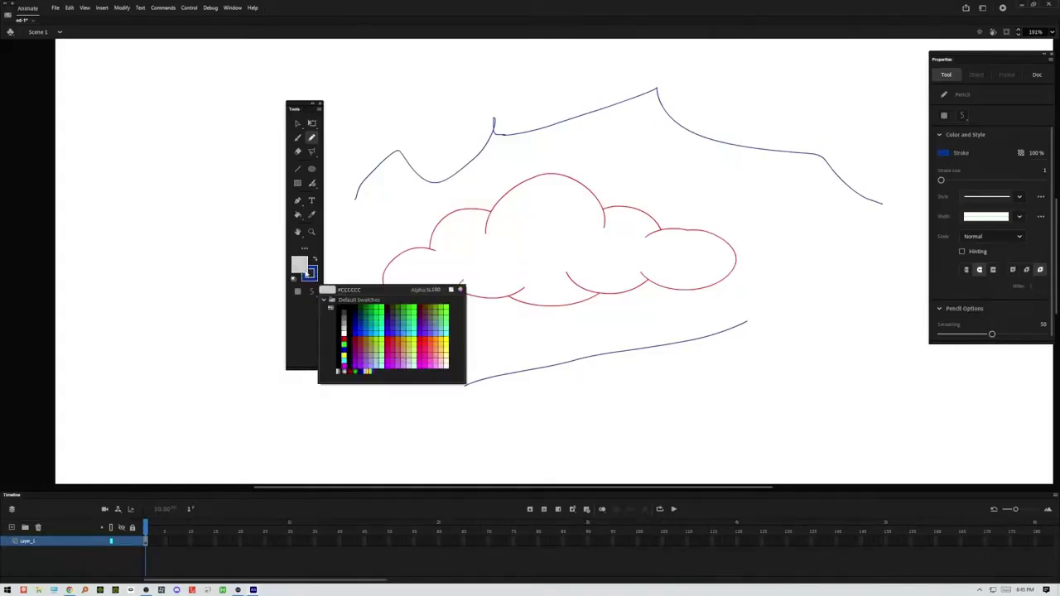
{"action": "left_click", "coordinate": [348, 320]}
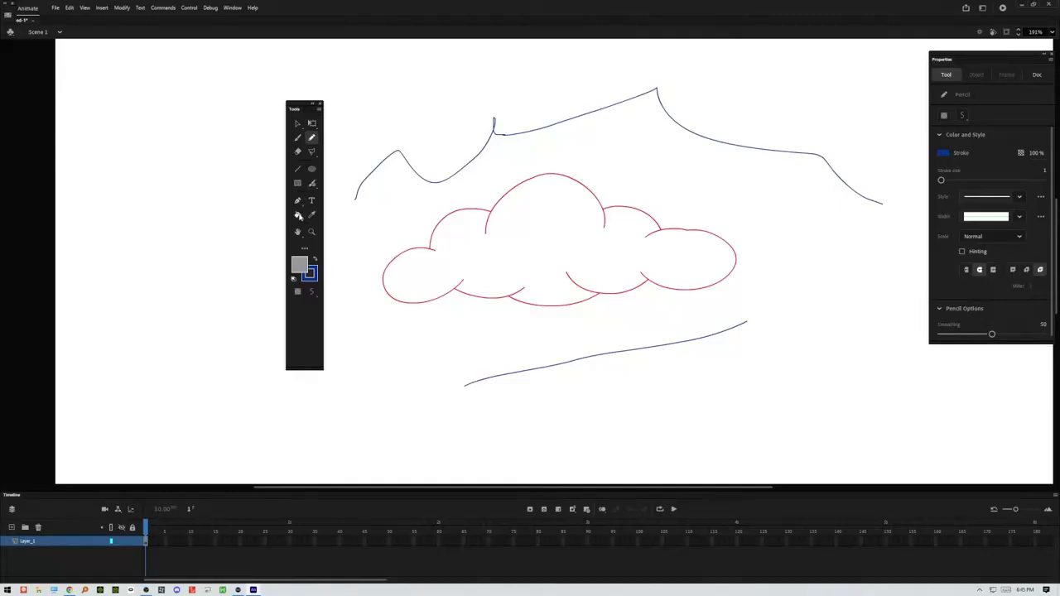
{"action": "left_click", "coordinate": [300, 216]}
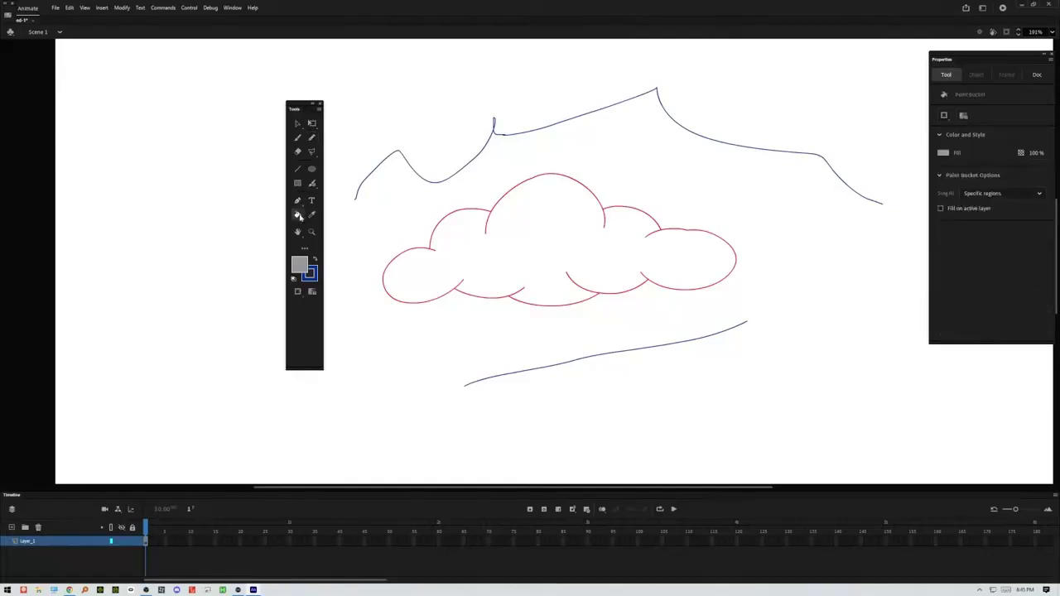
{"action": "left_click", "coordinate": [517, 240]}
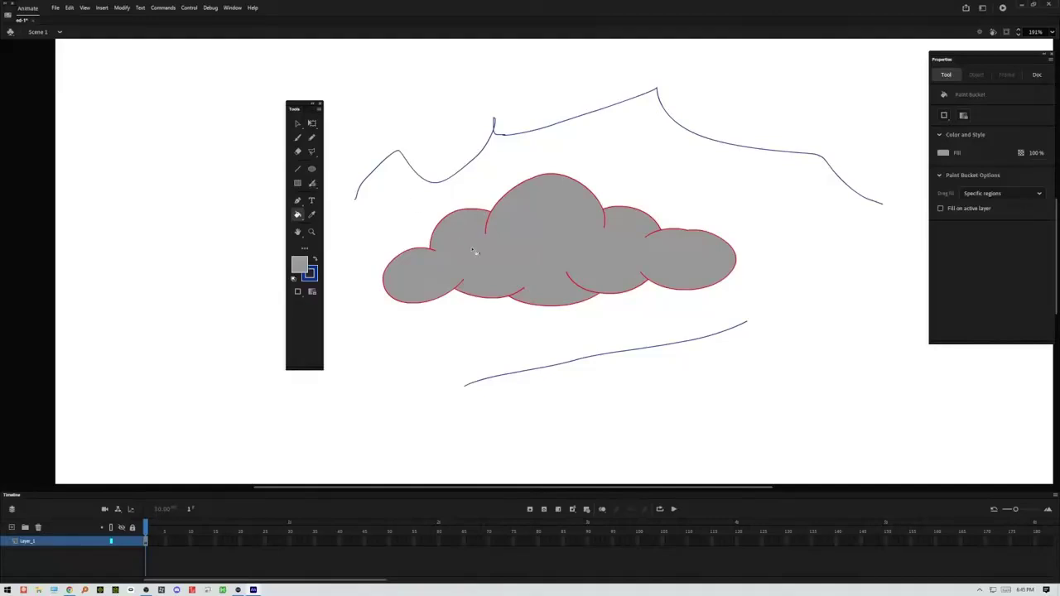
Step: Draw three blue pencil strokes crossing the wavy line above the cloud to form enclosed areas
{"action": "left_click", "coordinate": [311, 137]}
{"action": "mouse_move", "coordinate": [534, 139]}
{"action": "left_mouse_down"}
{"action": "mouse_move", "coordinate": [458, 126]}
{"action": "mouse_move", "coordinate": [394, 215]}
{"action": "left_mouse_up"}
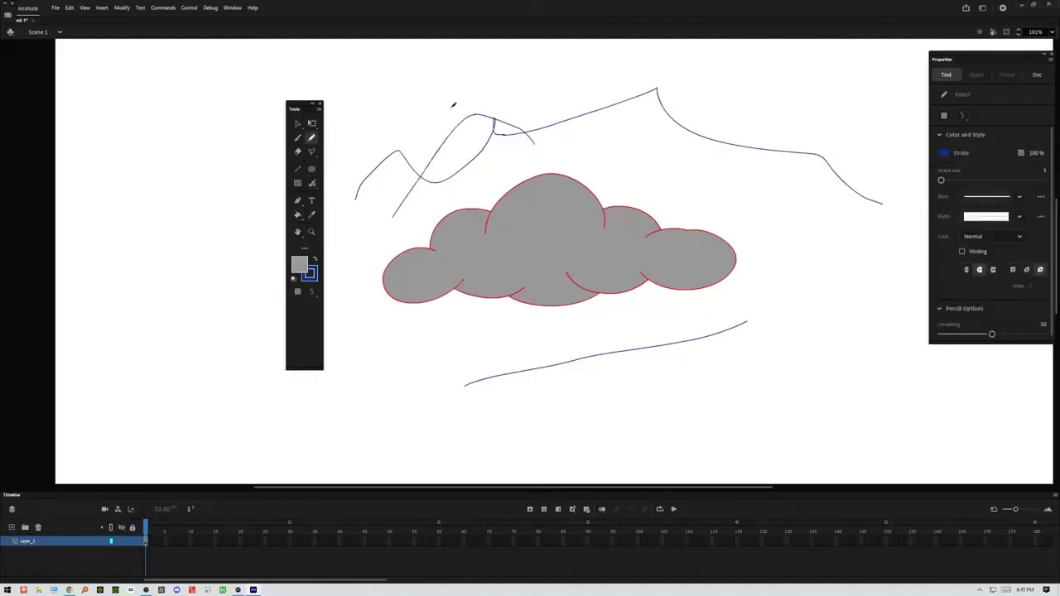
{"action": "mouse_move", "coordinate": [483, 169]}
{"action": "left_mouse_down"}
{"action": "mouse_move", "coordinate": [609, 104]}
{"action": "mouse_move", "coordinate": [740, 146]}
{"action": "left_mouse_up"}
{"action": "left_click_drag", "start_coordinate": [578, 149], "coordinate": [755, 58]}
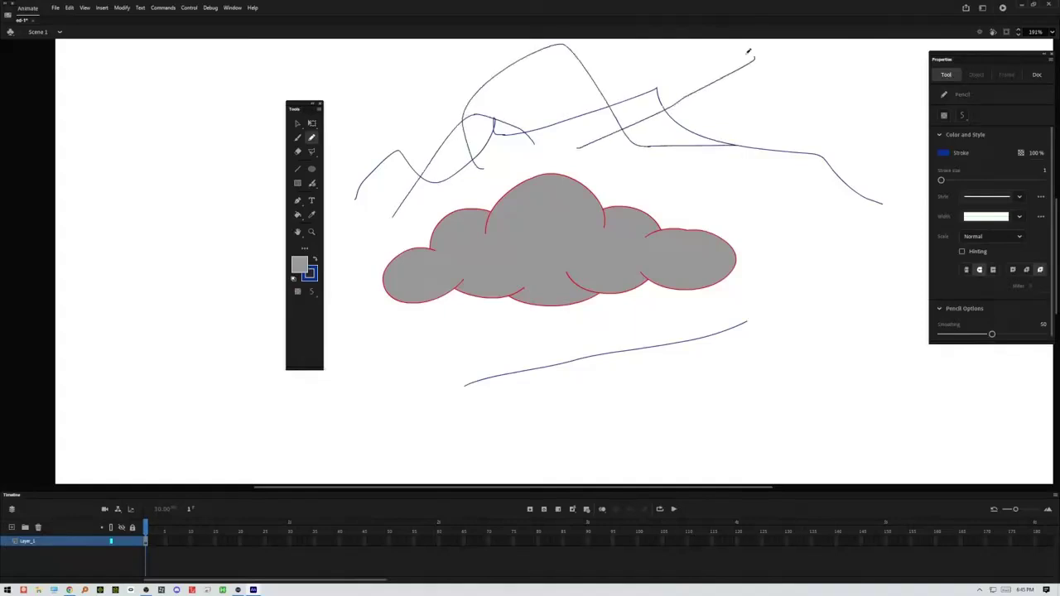
Step: Fill three of the enclosed areas between the crossing lines above the cloud with gray
{"action": "left_click", "coordinate": [298, 216]}
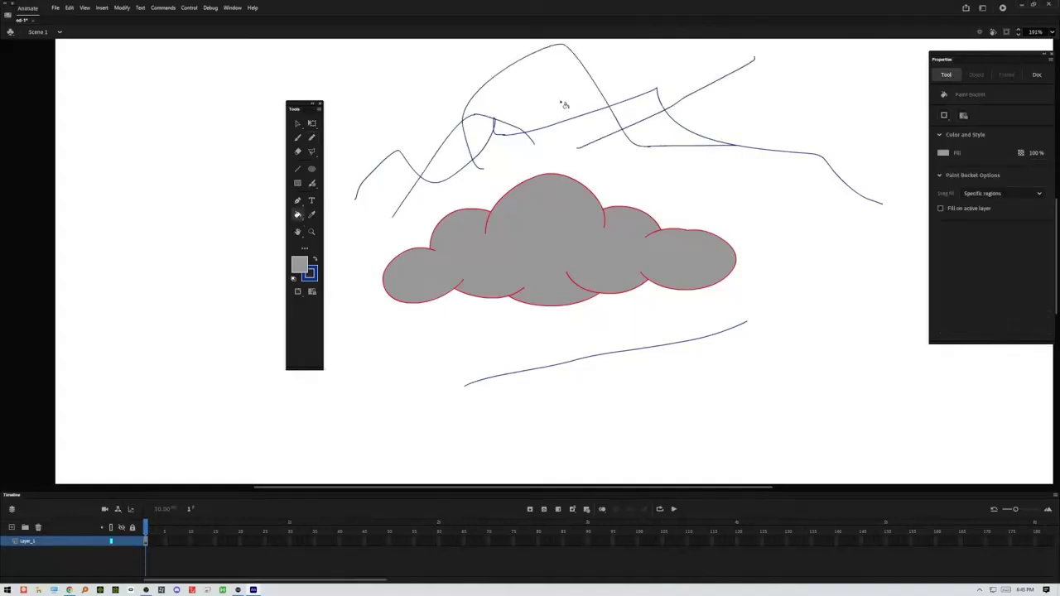
{"action": "left_click", "coordinate": [567, 106]}
{"action": "left_click", "coordinate": [452, 164]}
{"action": "left_click", "coordinate": [640, 123]}
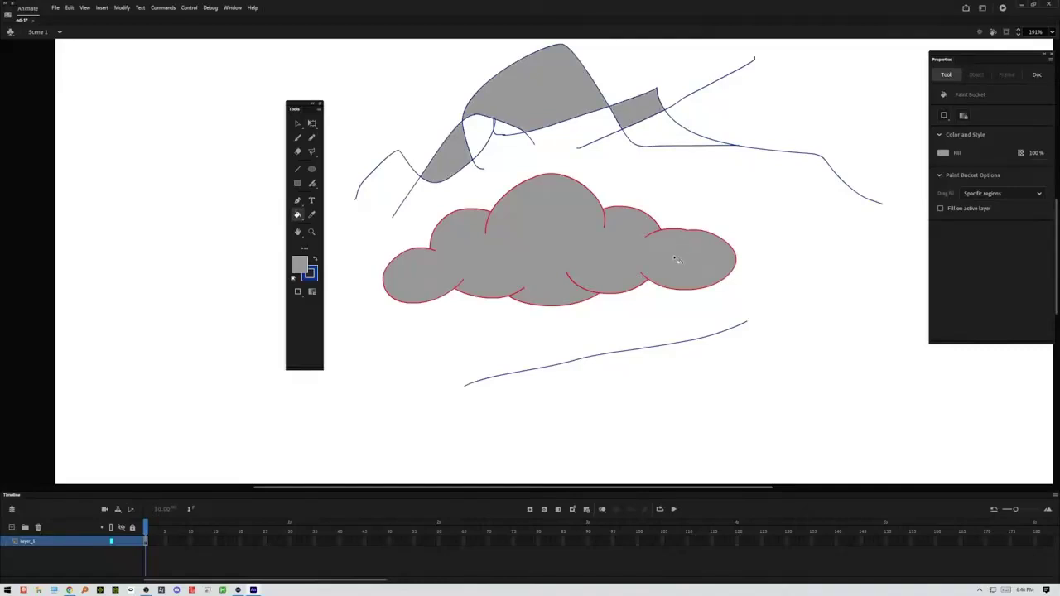
Step: Undo the gray fills and the crossing pencil strokes above the cloud
{"action": "key", "text": "ctrl+z"}
{"action": "key", "text": "ctrl+z"}
{"action": "key", "text": "ctrl+z"}
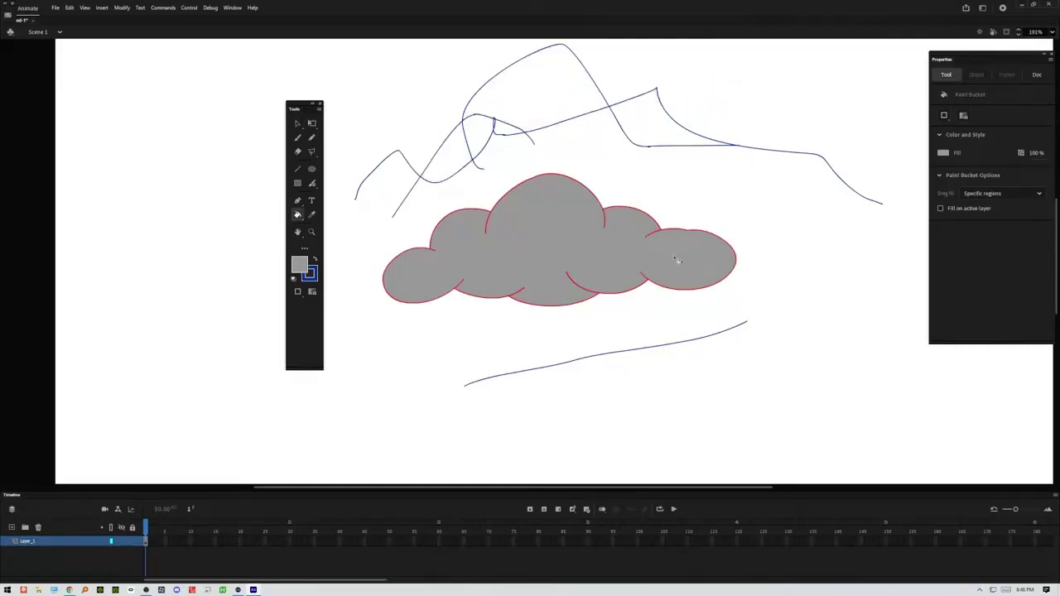
{"action": "key", "text": "ctrl+z"}
{"action": "key", "text": "ctrl+z"}
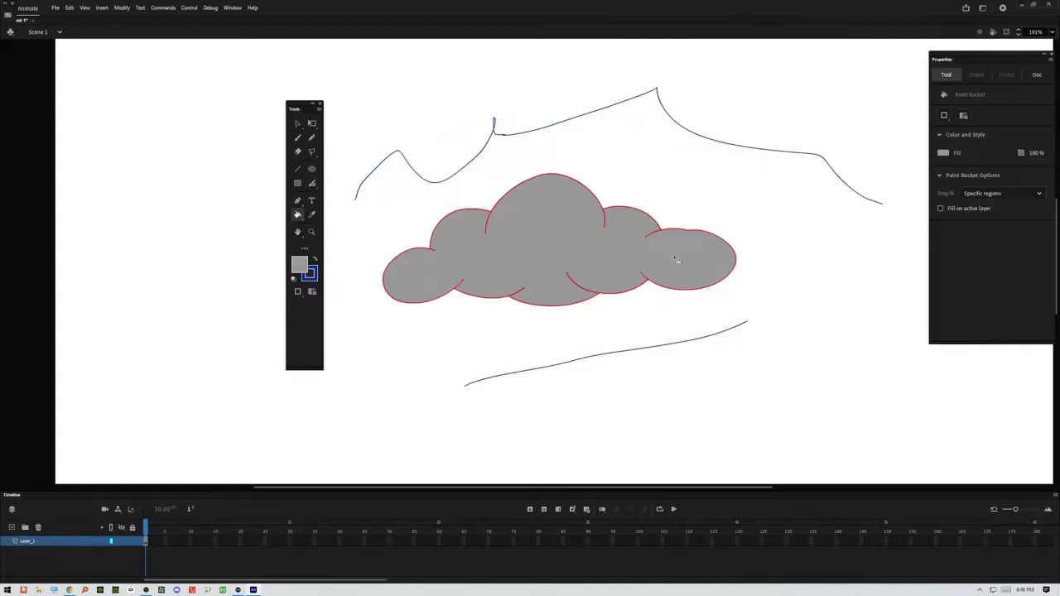
Step: Delete the wavy blue line above the cloud and the slanted blue line below it
{"action": "left_click", "coordinate": [298, 124]}
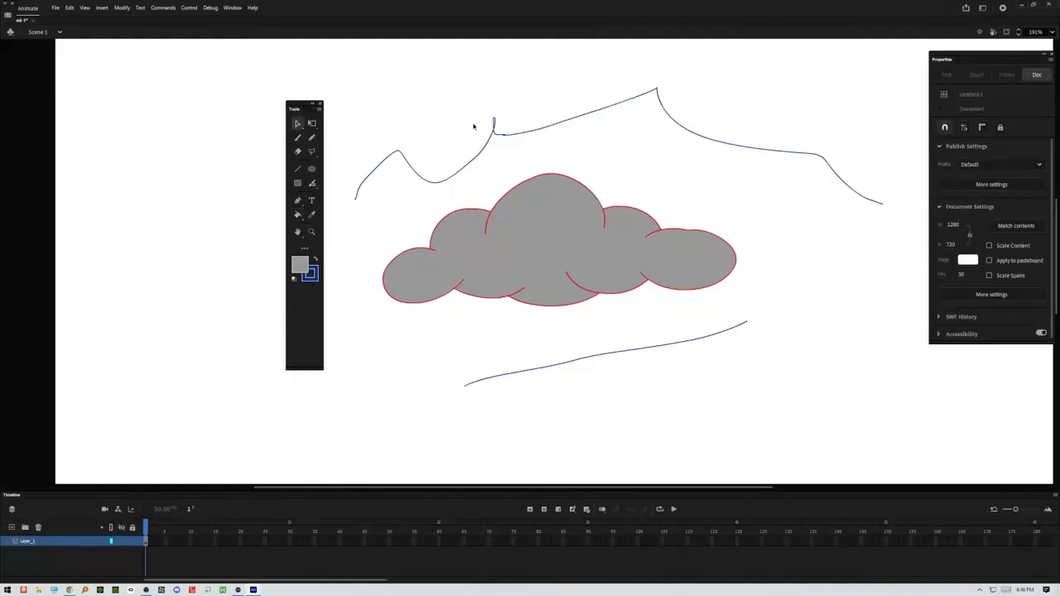
{"action": "left_click", "coordinate": [495, 134]}
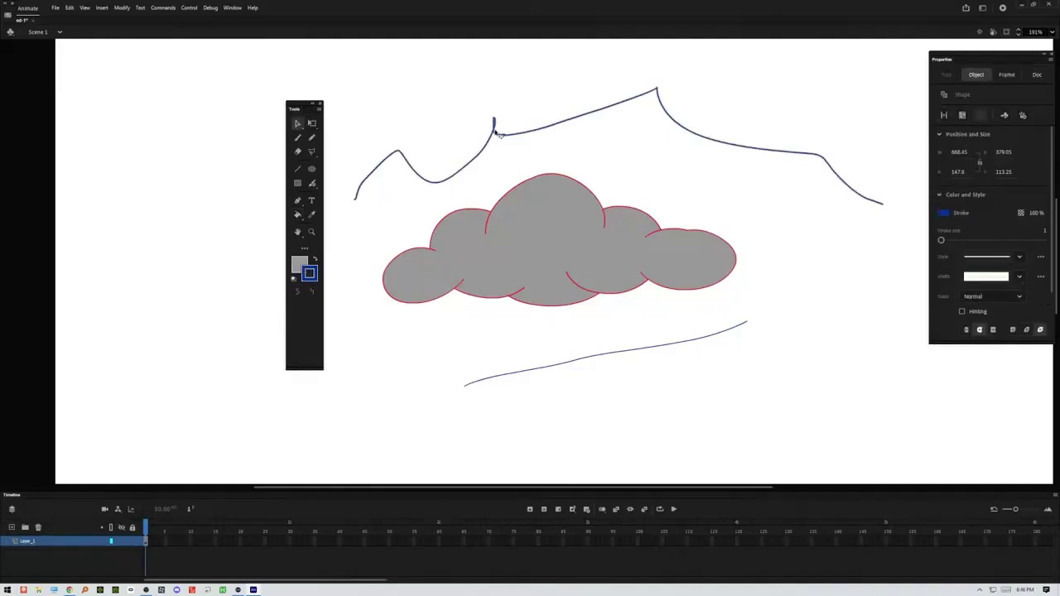
{"action": "key", "text": "Delete"}
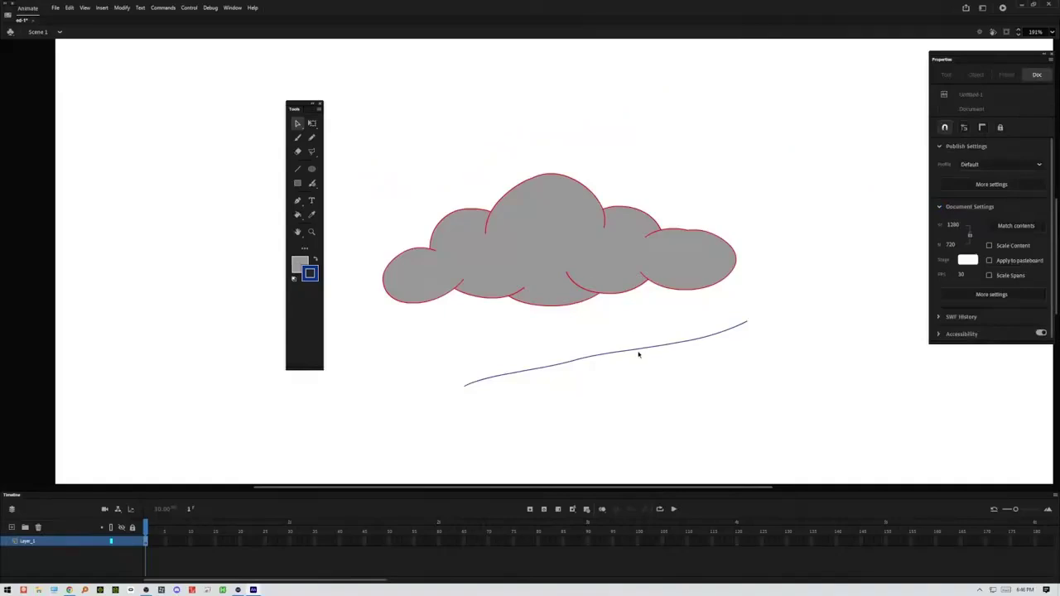
{"action": "left_click", "coordinate": [639, 353]}
{"action": "key", "text": "Delete"}
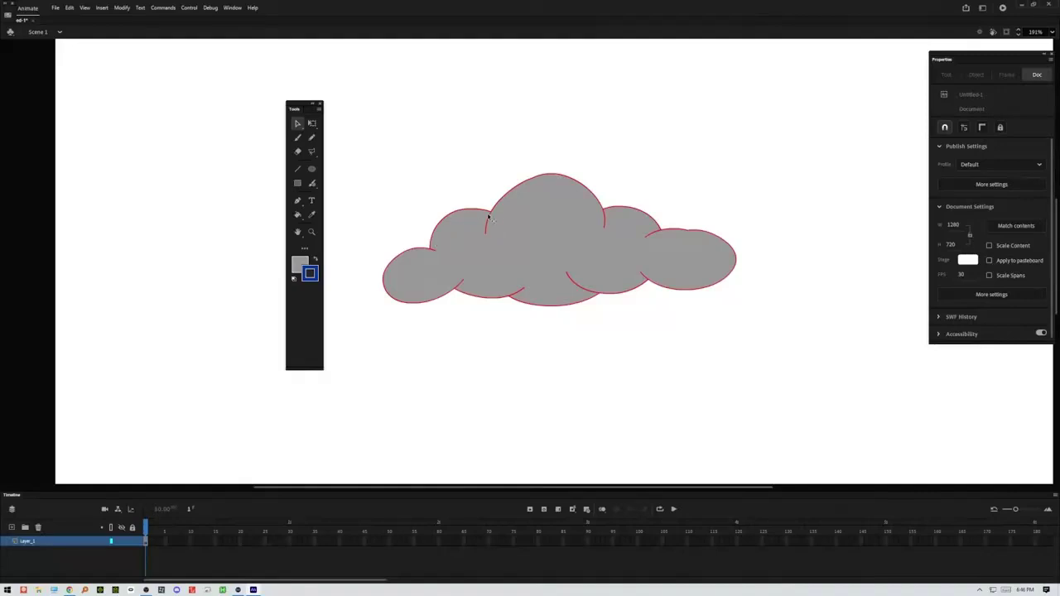
Step: Select the cloud's entire outline and try several fill colors, including purple #6633CC, ending with bright blue
{"action": "double_click", "coordinate": [554, 175]}
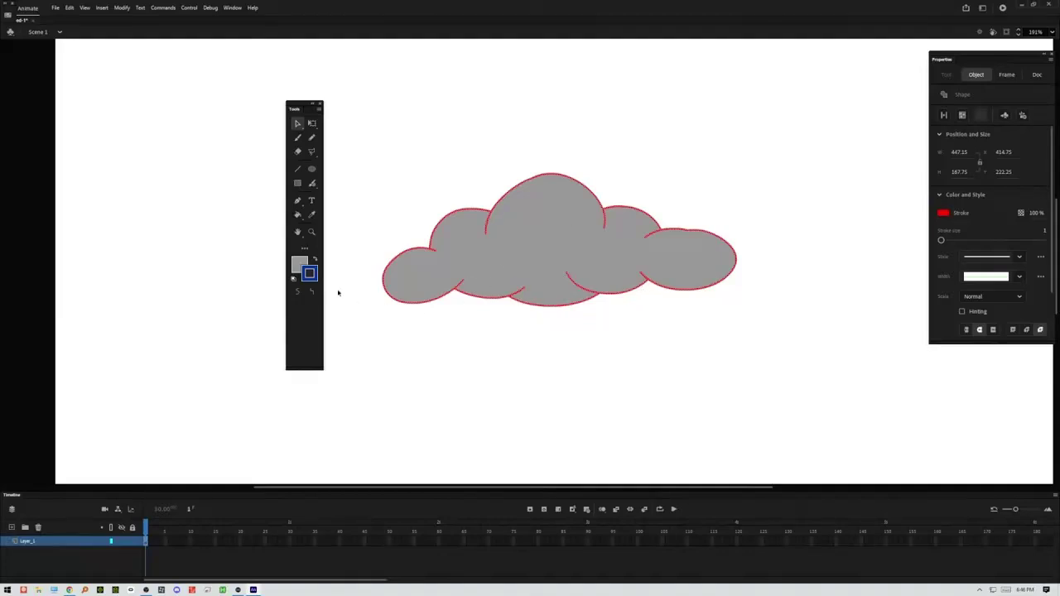
{"action": "left_click", "coordinate": [301, 264]}
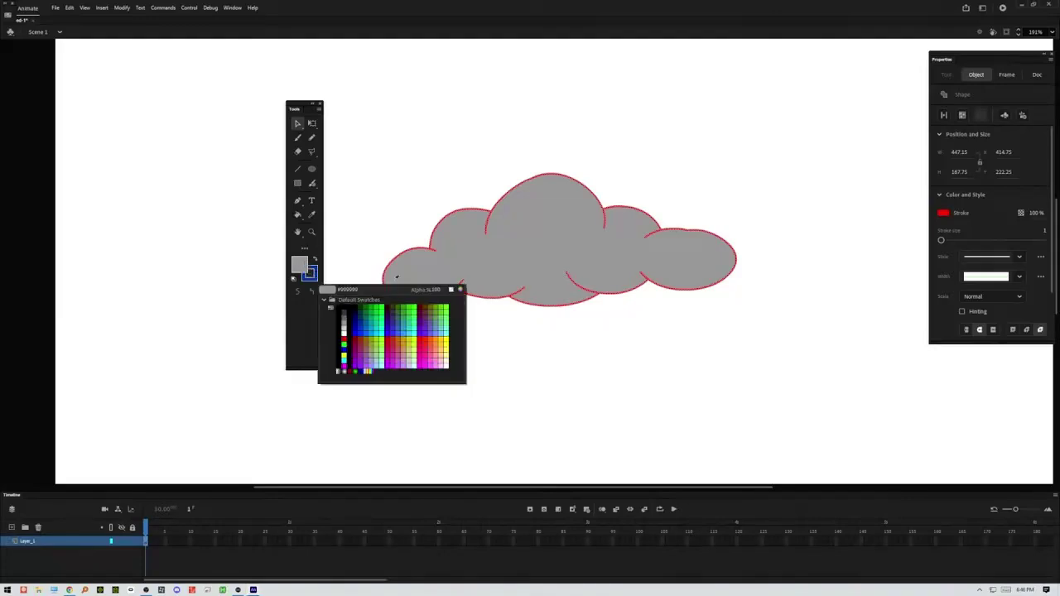
{"action": "left_click", "coordinate": [390, 326]}
{"action": "left_click", "coordinate": [299, 267]}
{"action": "left_click", "coordinate": [417, 306]}
{"action": "left_click", "coordinate": [303, 267]}
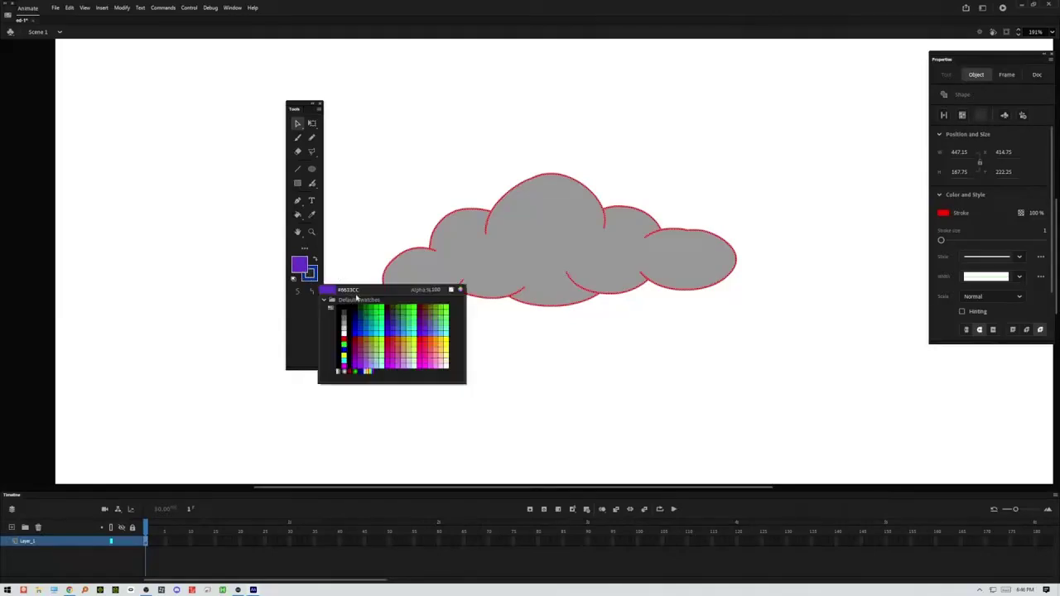
{"action": "left_click", "coordinate": [373, 336]}
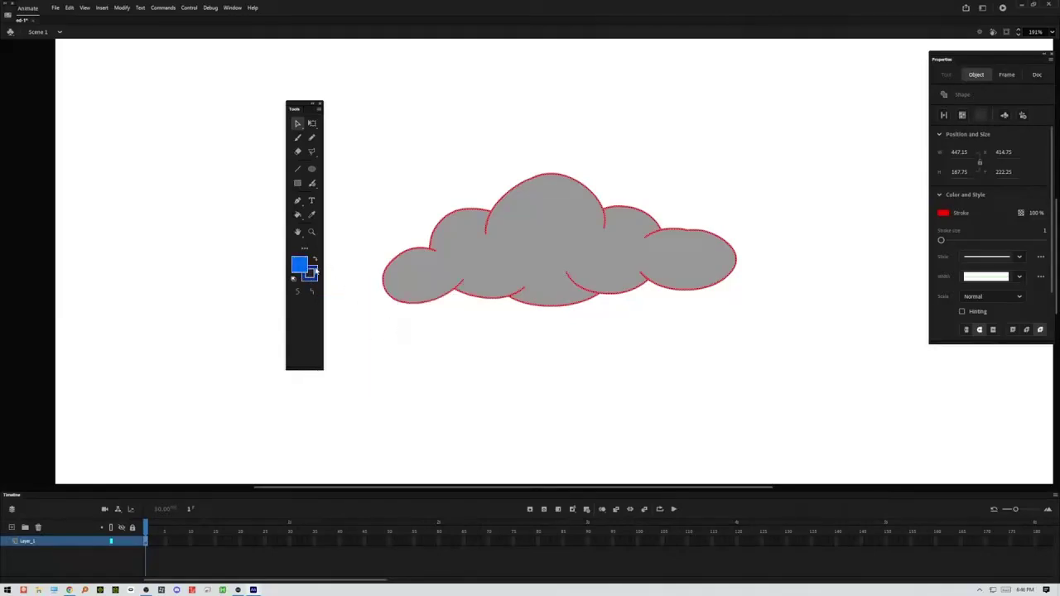
Step: Try blue #336699, golden orange #CC9933, red and magenta in turn as the cloud outline's stroke color
{"action": "left_click", "coordinate": [313, 272]}
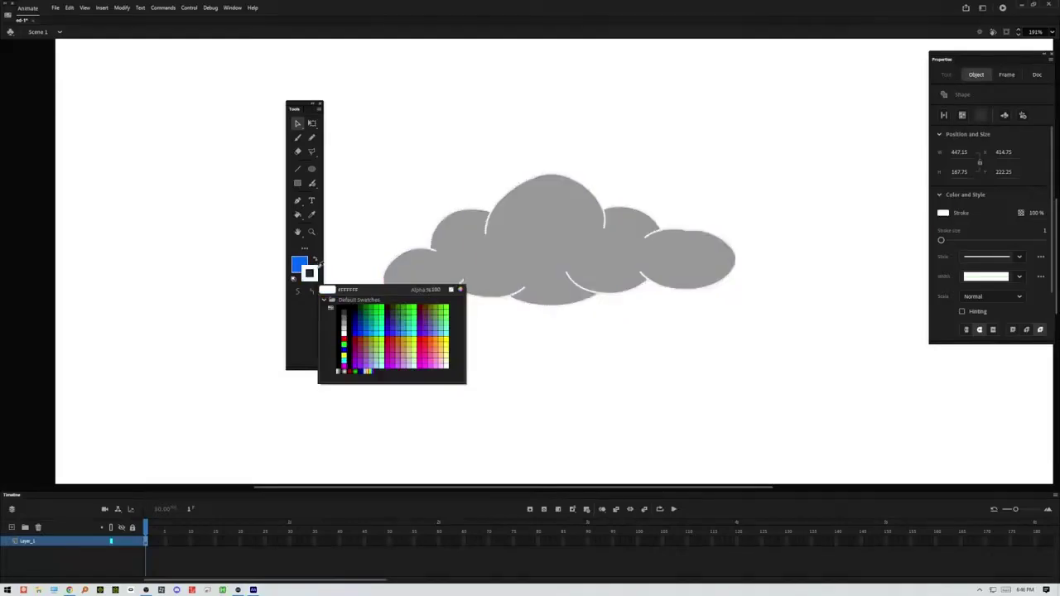
{"action": "left_click", "coordinate": [312, 273]}
{"action": "left_click", "coordinate": [312, 273]}
{"action": "left_click", "coordinate": [399, 325]}
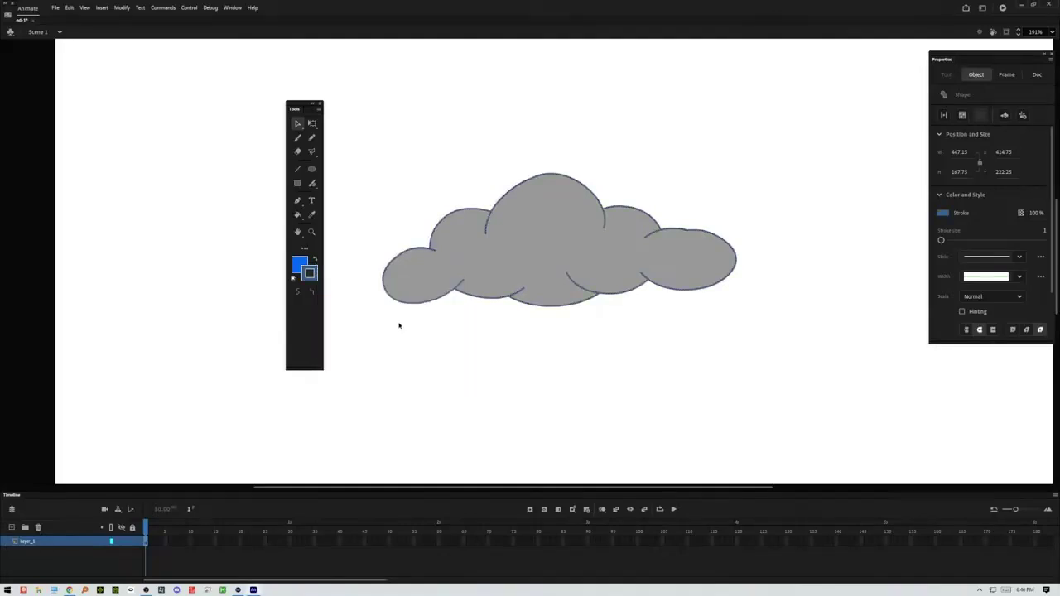
{"action": "left_click", "coordinate": [310, 273]}
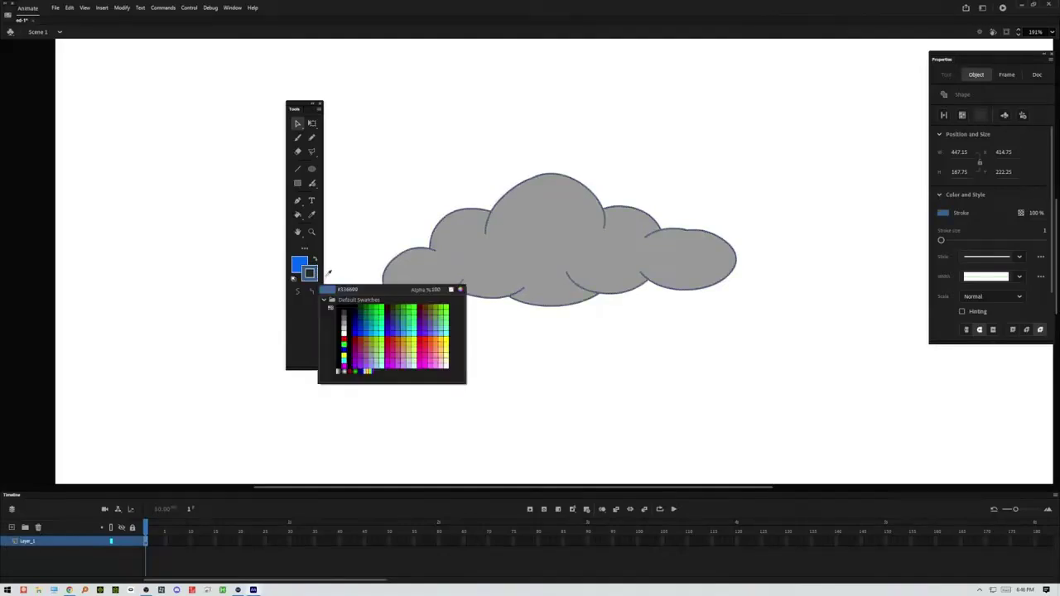
{"action": "left_click", "coordinate": [407, 340]}
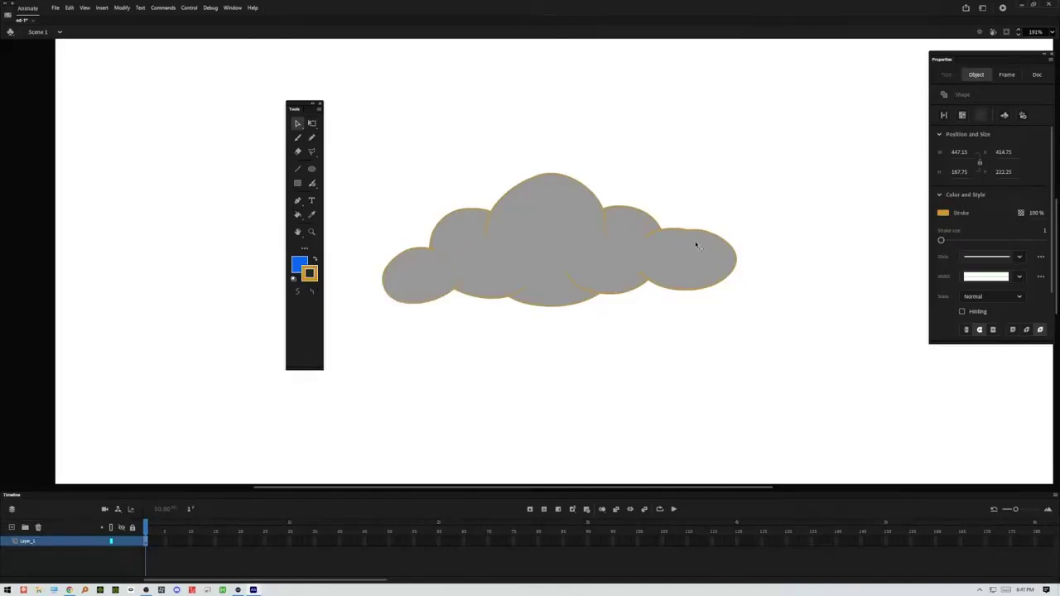
{"action": "left_click", "coordinate": [310, 274]}
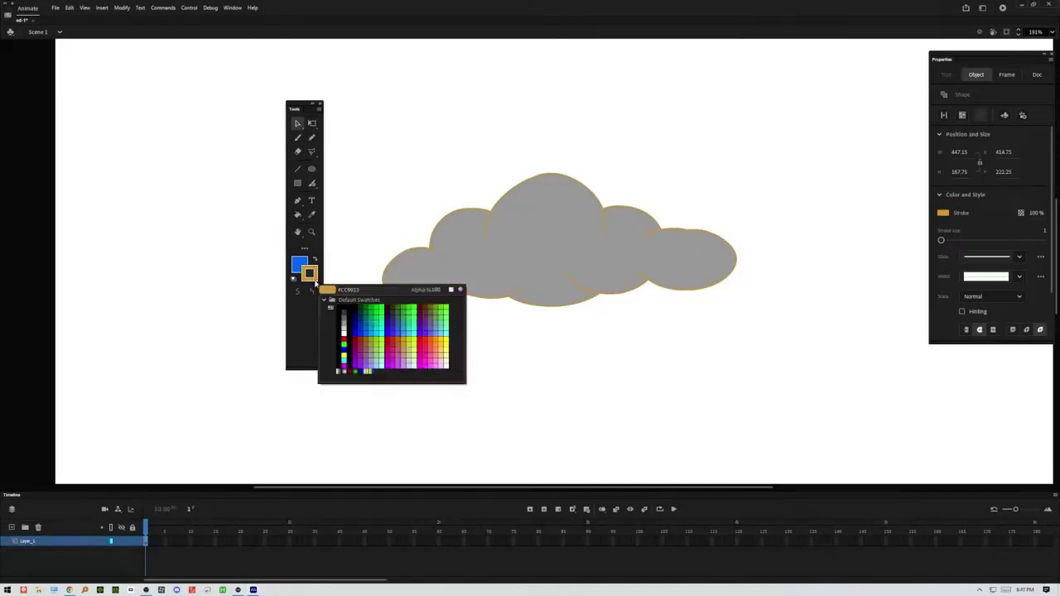
{"action": "left_click", "coordinate": [394, 346]}
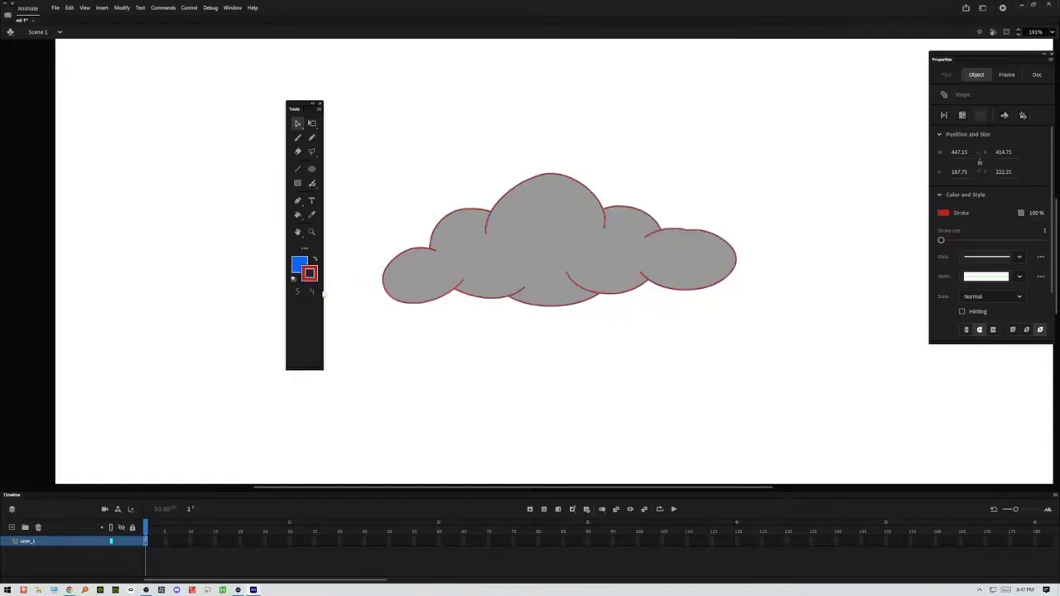
{"action": "left_click", "coordinate": [314, 280]}
{"action": "left_click", "coordinate": [424, 367]}
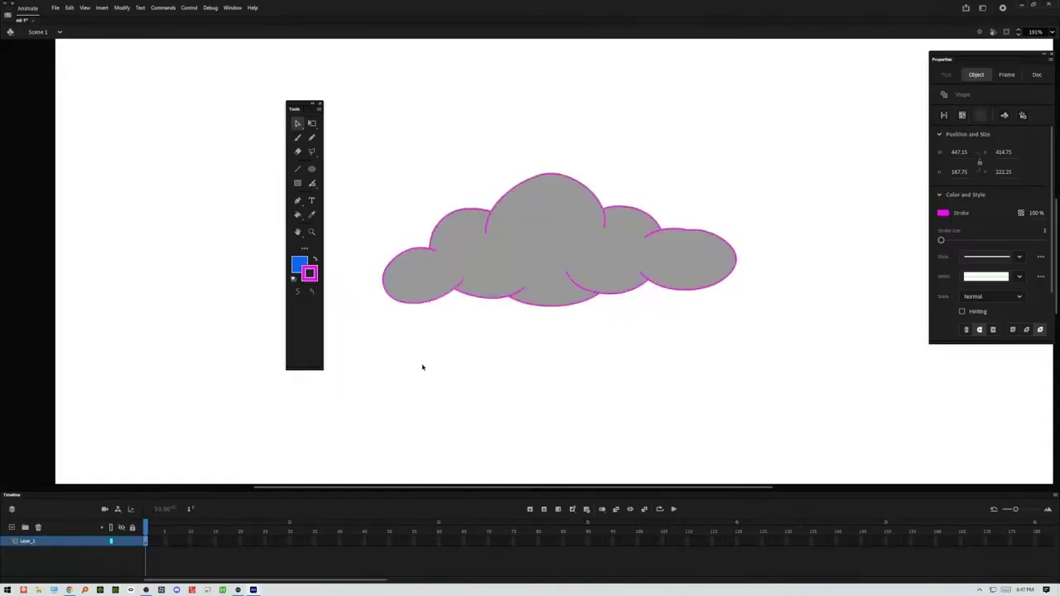
Step: Set the cloud outline's stroke color to dark gray #666666 and deselect the outline
{"action": "left_click", "coordinate": [312, 277]}
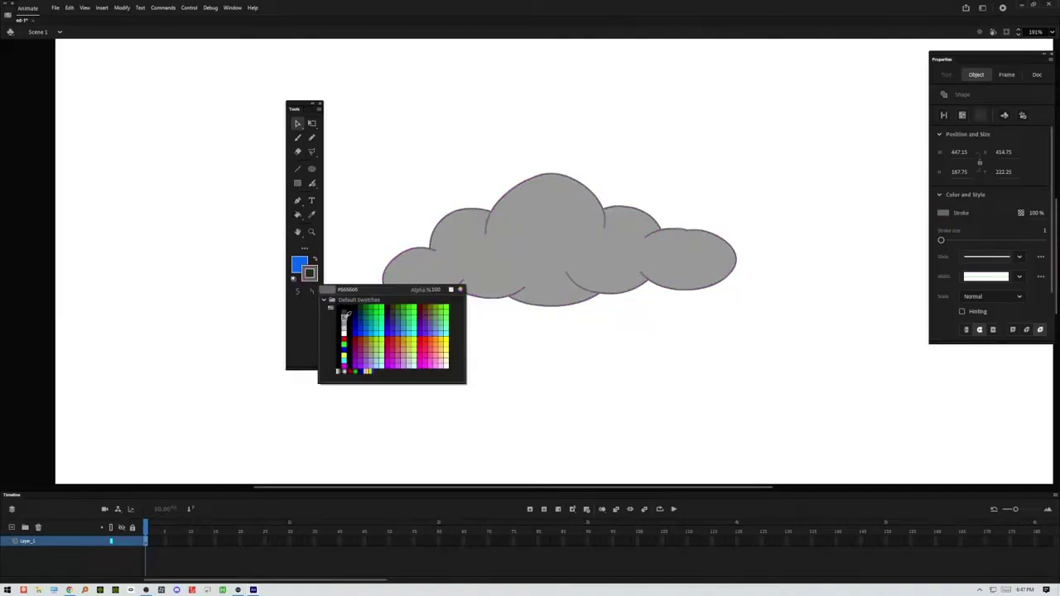
{"action": "left_click", "coordinate": [343, 319]}
{"action": "left_click", "coordinate": [488, 360]}
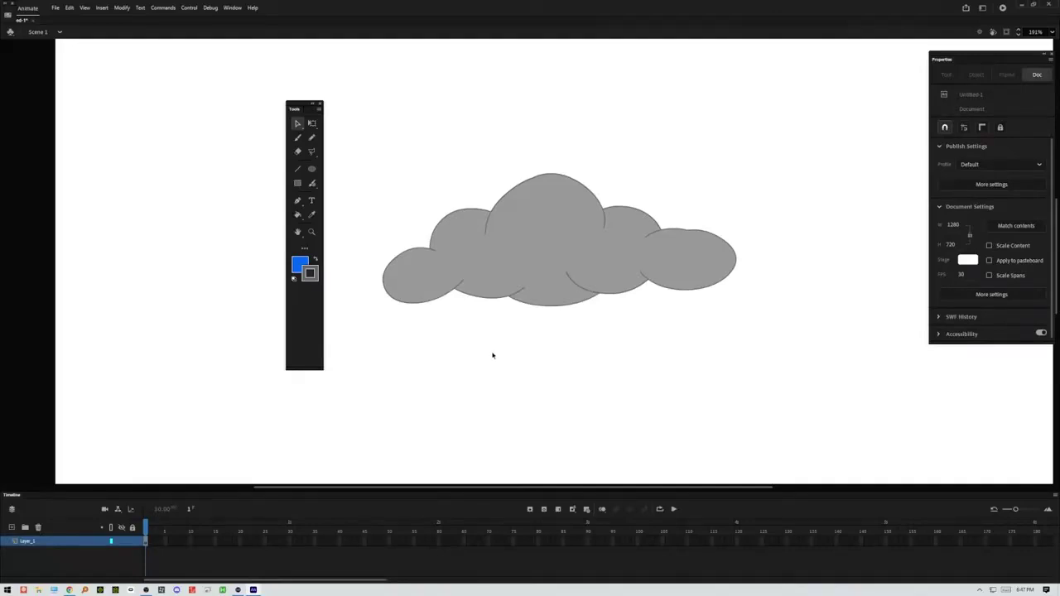
Step: Choose the Pencil with a red stroke and draw two loose squiggles above the cloud
{"action": "left_click", "coordinate": [311, 137]}
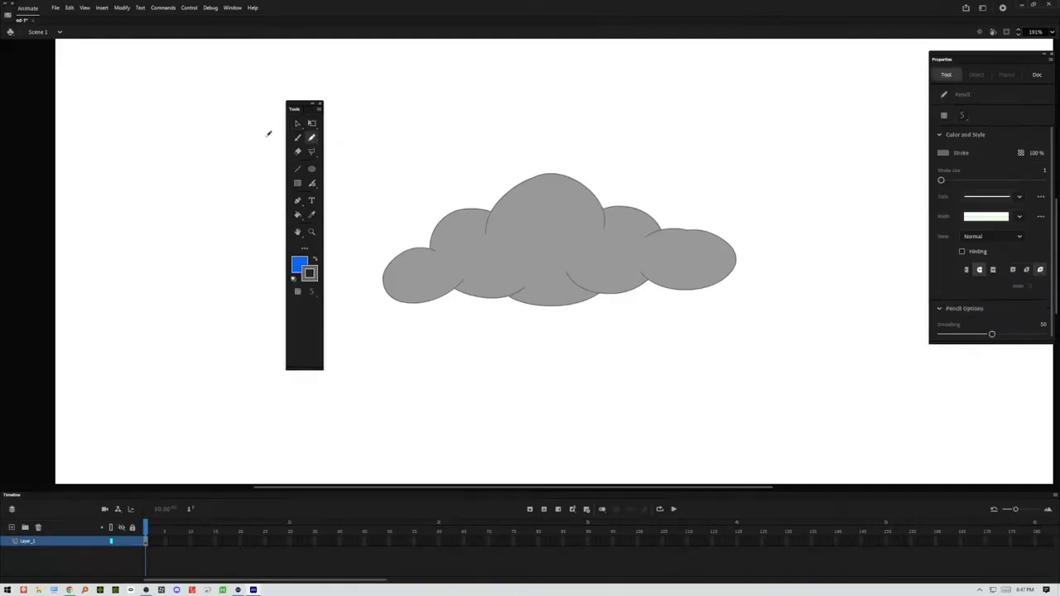
{"action": "left_click", "coordinate": [315, 273]}
{"action": "left_click", "coordinate": [343, 339]}
{"action": "mouse_move", "coordinate": [379, 187]}
{"action": "left_mouse_down"}
{"action": "mouse_move", "coordinate": [498, 124]}
{"action": "mouse_move", "coordinate": [567, 111]}
{"action": "mouse_move", "coordinate": [731, 124]}
{"action": "left_mouse_up"}
{"action": "right_click", "coordinate": [531, 142]}
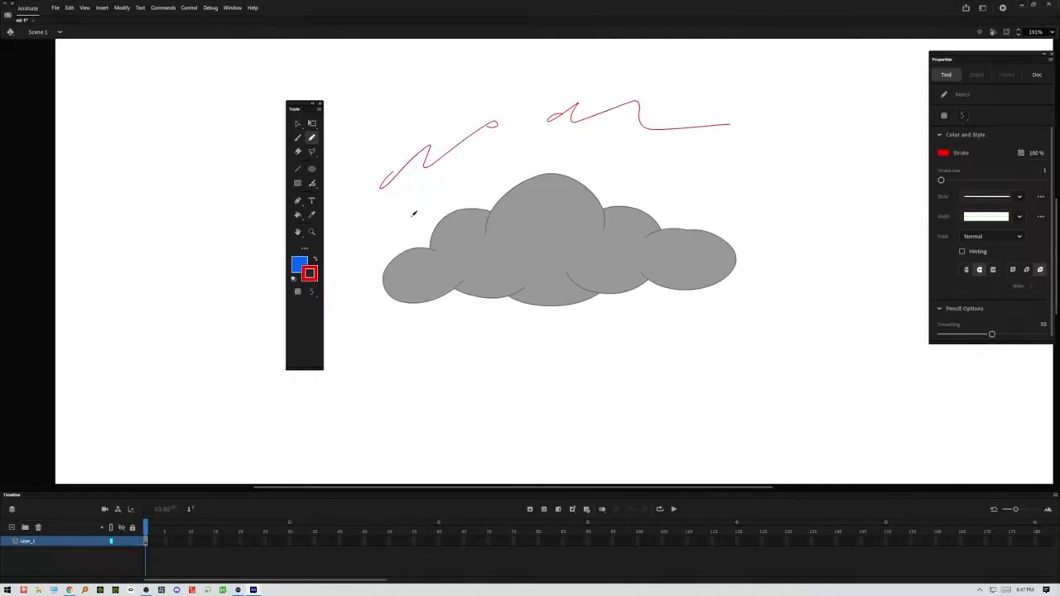
Step: Draw a red scalloped shading line across the cloud's lower part and pointed red guide strokes at the notches between its upper lobes
{"action": "mouse_move", "coordinate": [380, 247]}
{"action": "left_mouse_down"}
{"action": "mouse_move", "coordinate": [395, 289]}
{"action": "mouse_move", "coordinate": [470, 264]}
{"action": "mouse_move", "coordinate": [479, 288]}
{"action": "mouse_move", "coordinate": [533, 274]}
{"action": "mouse_move", "coordinate": [534, 292]}
{"action": "mouse_move", "coordinate": [562, 300]}
{"action": "mouse_move", "coordinate": [596, 285]}
{"action": "mouse_move", "coordinate": [574, 274]}
{"action": "mouse_move", "coordinate": [603, 285]}
{"action": "mouse_move", "coordinate": [652, 267]}
{"action": "mouse_move", "coordinate": [644, 272]}
{"action": "mouse_move", "coordinate": [699, 279]}
{"action": "mouse_move", "coordinate": [743, 233]}
{"action": "left_mouse_up"}
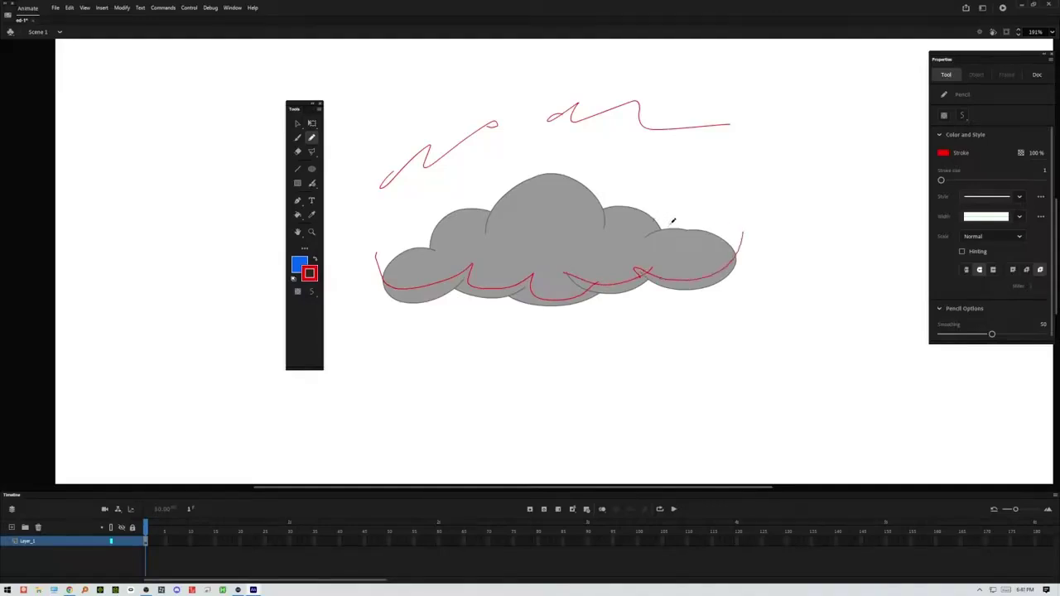
{"action": "mouse_move", "coordinate": [654, 208]}
{"action": "left_mouse_down"}
{"action": "mouse_move", "coordinate": [638, 249]}
{"action": "mouse_move", "coordinate": [681, 210]}
{"action": "left_mouse_up"}
{"action": "mouse_move", "coordinate": [613, 199]}
{"action": "left_mouse_down"}
{"action": "mouse_move", "coordinate": [611, 224]}
{"action": "mouse_move", "coordinate": [585, 184]}
{"action": "left_mouse_up"}
{"action": "mouse_move", "coordinate": [505, 187]}
{"action": "left_mouse_down"}
{"action": "mouse_move", "coordinate": [488, 249]}
{"action": "mouse_move", "coordinate": [461, 206]}
{"action": "left_mouse_up"}
{"action": "mouse_move", "coordinate": [445, 264]}
{"action": "left_mouse_down"}
{"action": "mouse_move", "coordinate": [431, 231]}
{"action": "mouse_move", "coordinate": [405, 248]}
{"action": "left_mouse_up"}
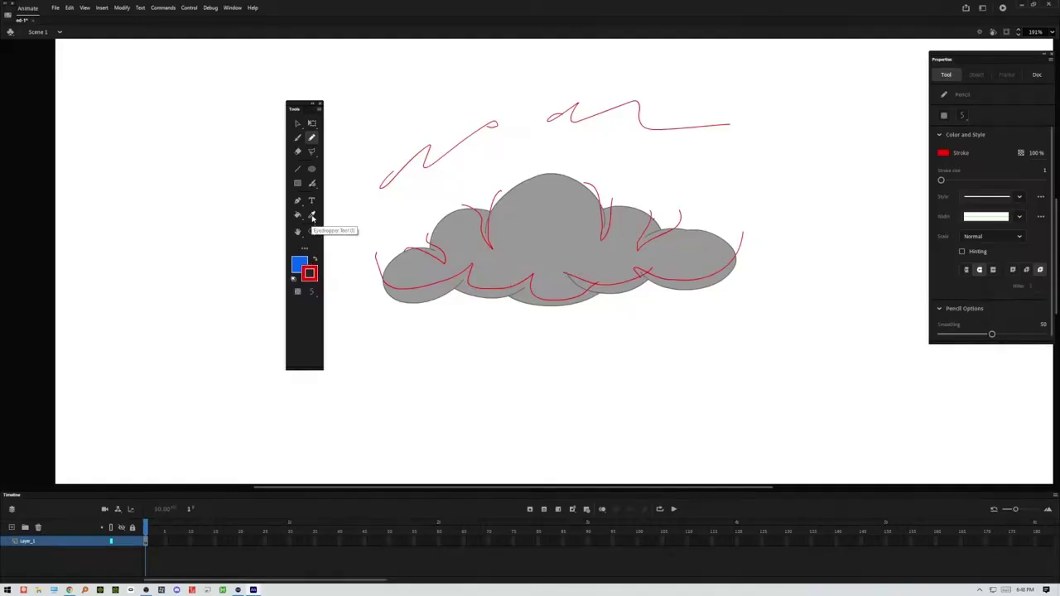
Step: Sample the cloud's gray fill and its outline color with the Eyedropper
{"action": "left_click", "coordinate": [313, 217]}
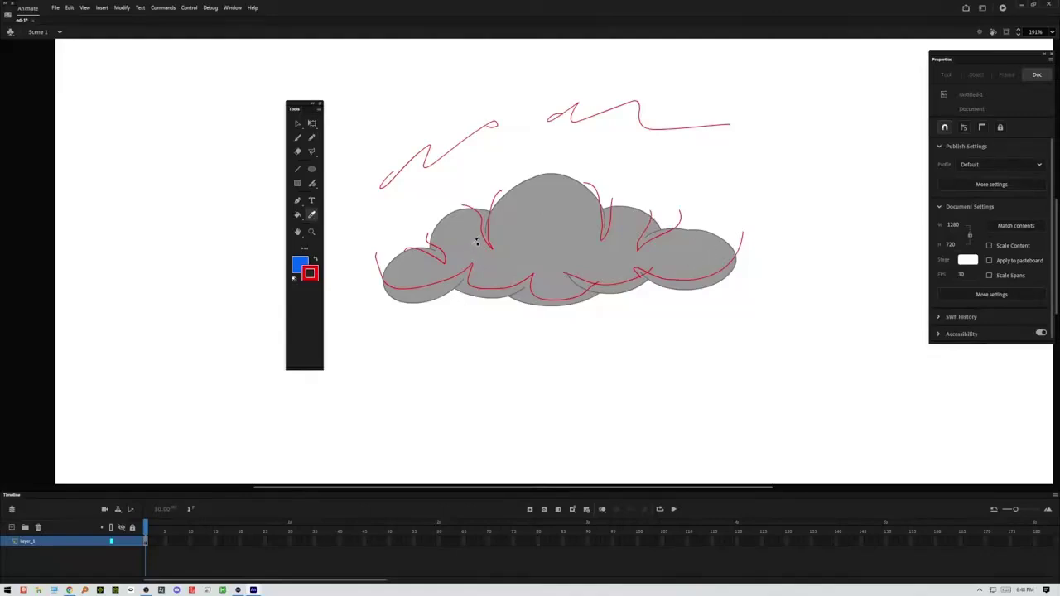
{"action": "left_click", "coordinate": [477, 242]}
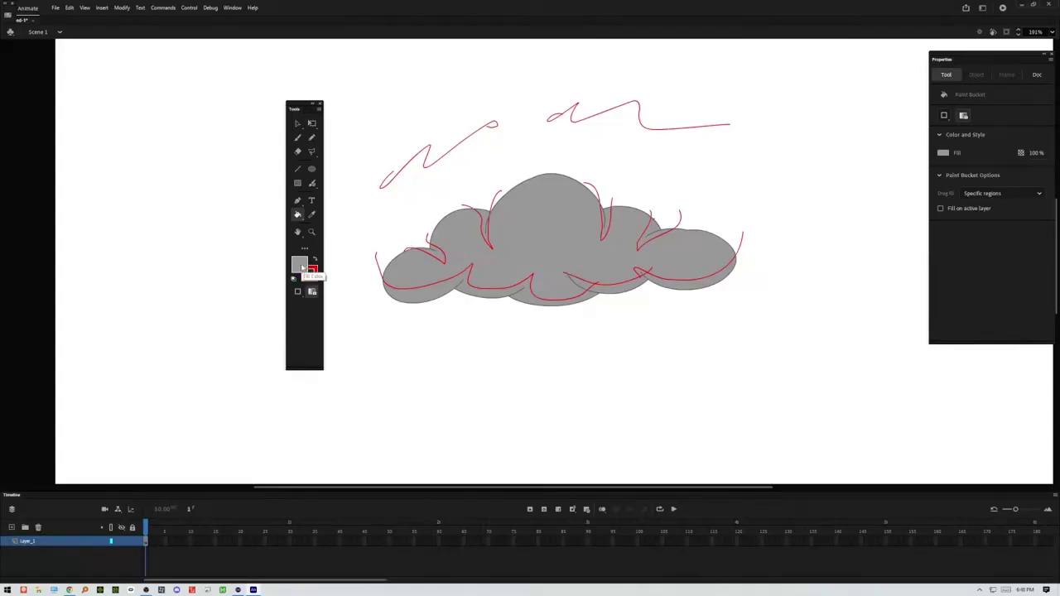
{"action": "left_click", "coordinate": [311, 215]}
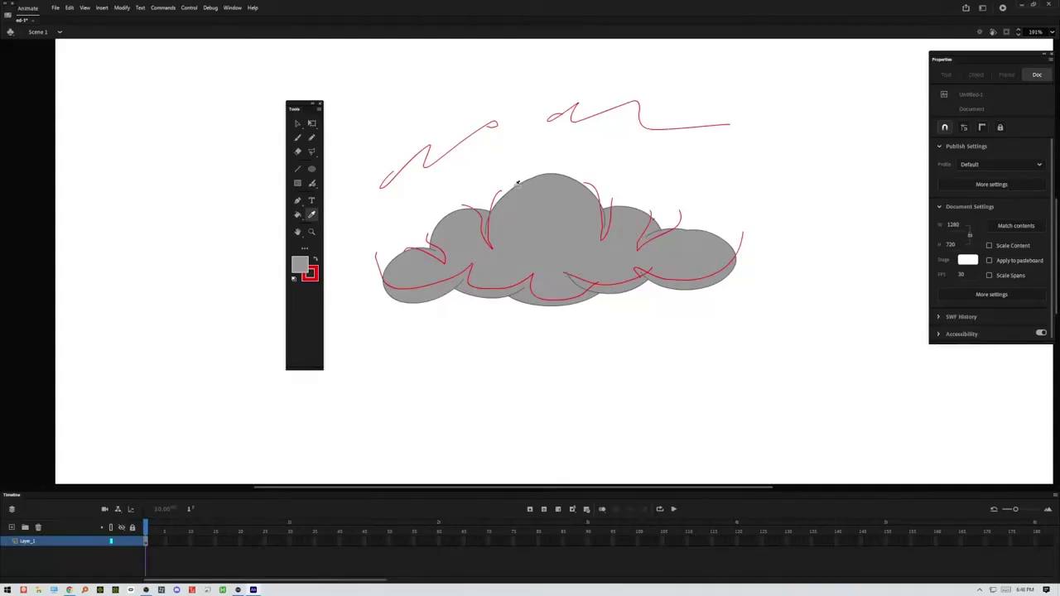
{"action": "left_click", "coordinate": [518, 183]}
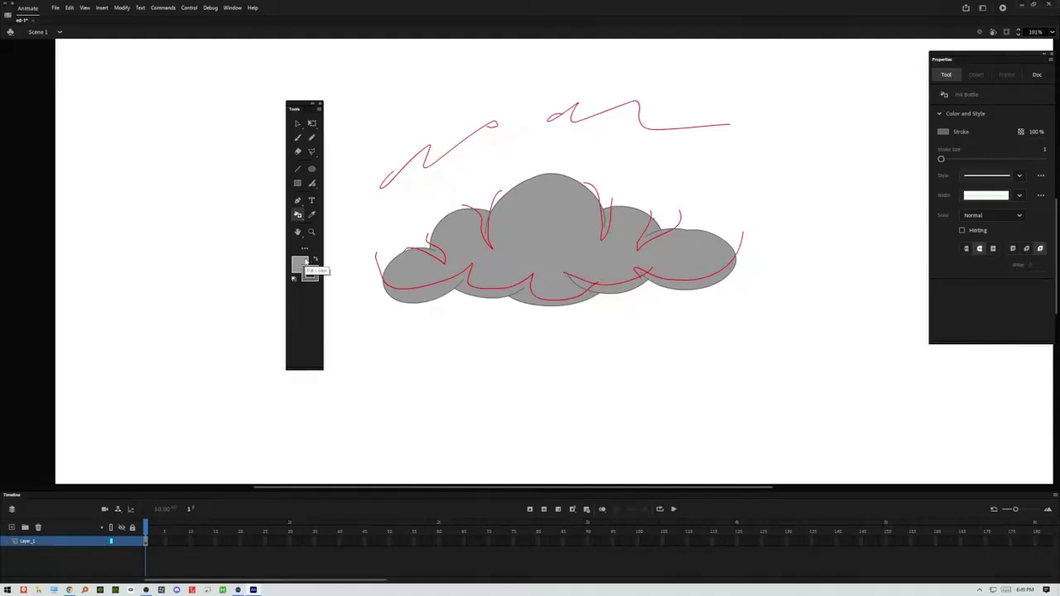
Step: Sample the cloud's gray fill with the Eyedropper and darken the fill color by lowering its brightness
{"action": "left_click", "coordinate": [312, 213]}
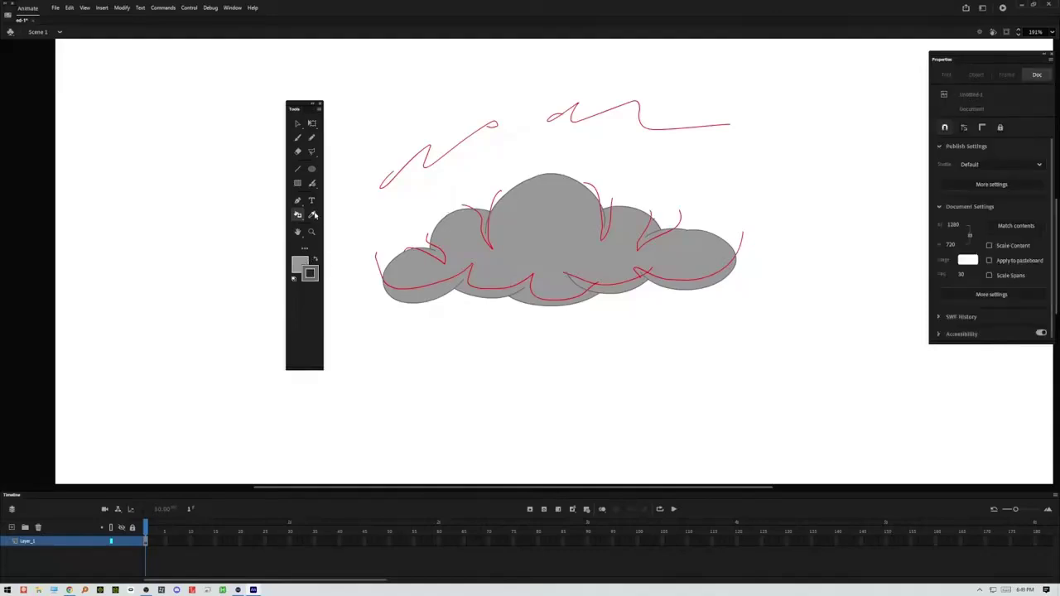
{"action": "left_click", "coordinate": [539, 218]}
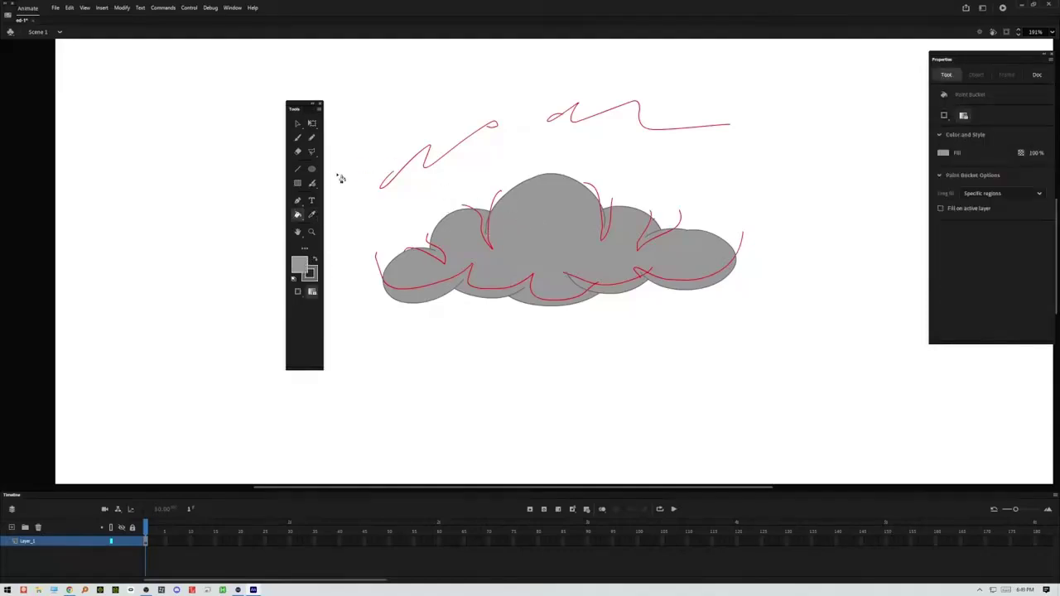
{"action": "left_click", "coordinate": [301, 265]}
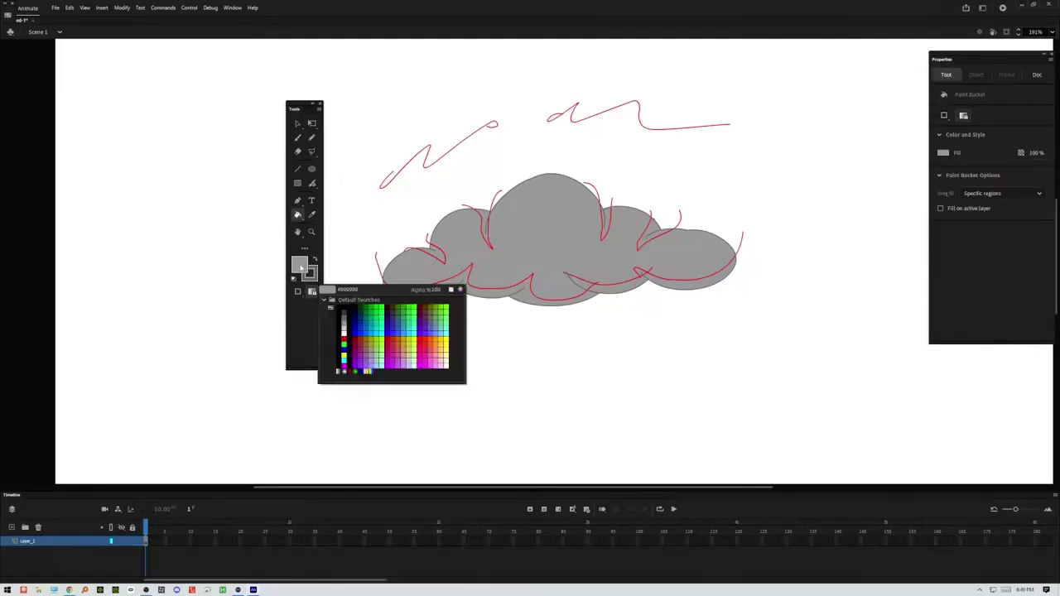
{"action": "left_click", "coordinate": [459, 291]}
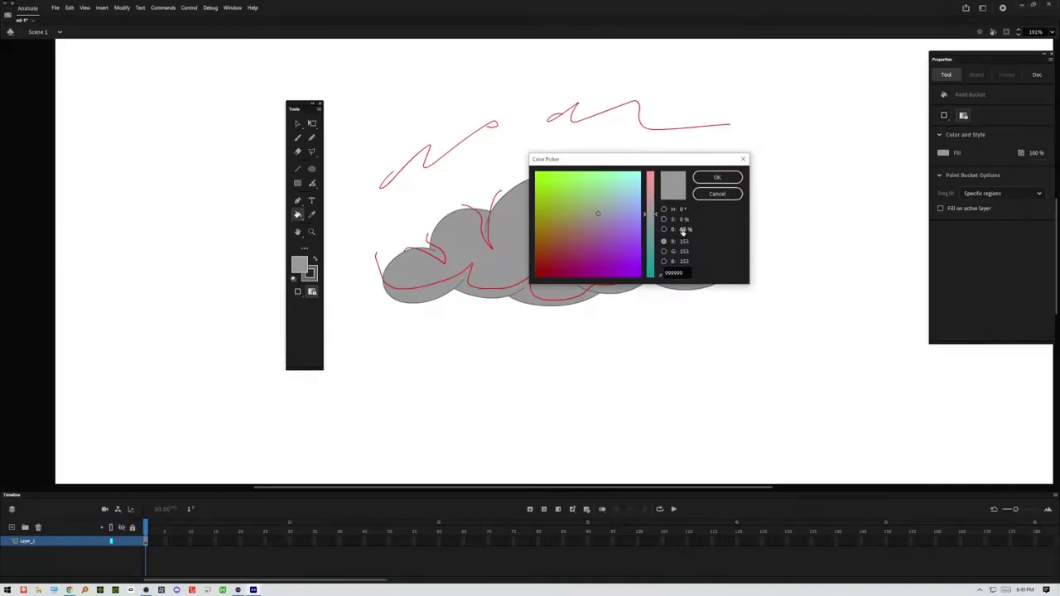
{"action": "left_click_drag", "start_coordinate": [681, 229], "coordinate": [672, 229]}
{"action": "left_click", "coordinate": [715, 179]}
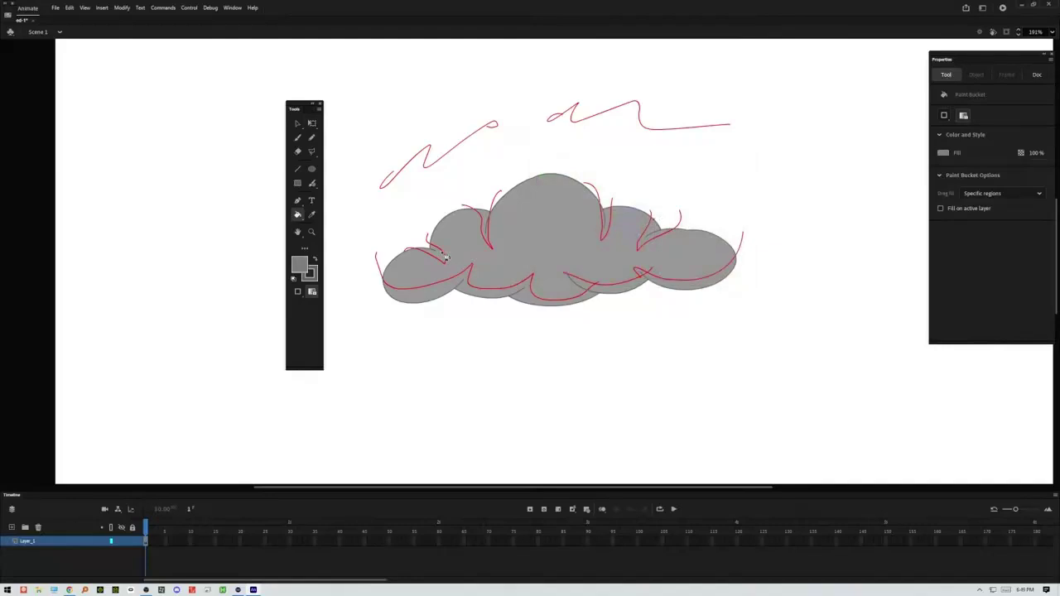
Step: Fill the areas below the scalloped red line and the pointed notches between the upper lobes with the darker gray
{"action": "left_click", "coordinate": [445, 259]}
{"action": "left_click", "coordinate": [486, 222]}
{"action": "left_click", "coordinate": [486, 295]}
{"action": "left_click", "coordinate": [617, 287]}
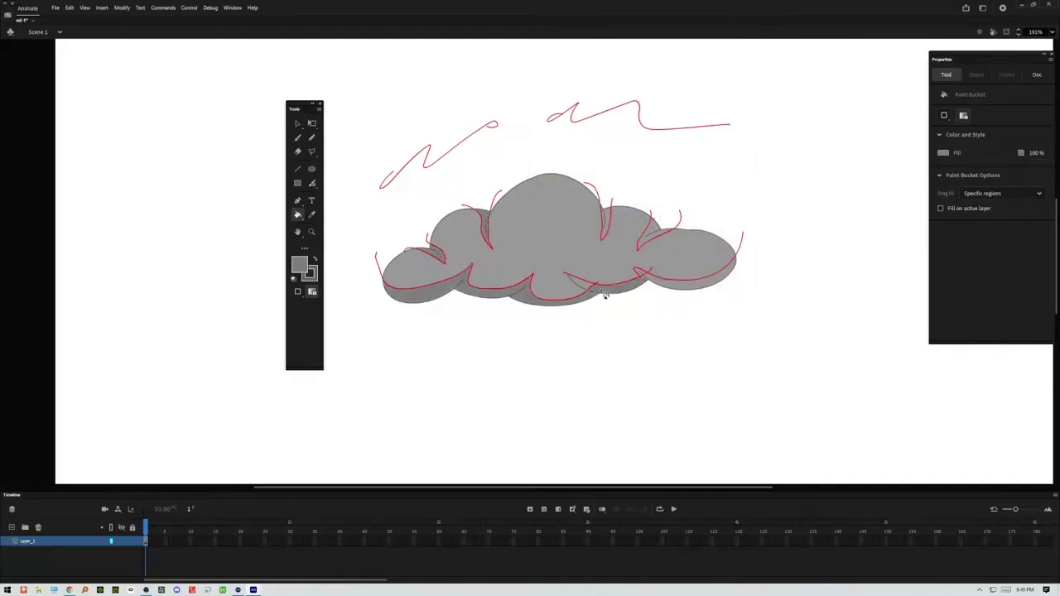
{"action": "left_click", "coordinate": [640, 275]}
{"action": "left_click", "coordinate": [656, 281]}
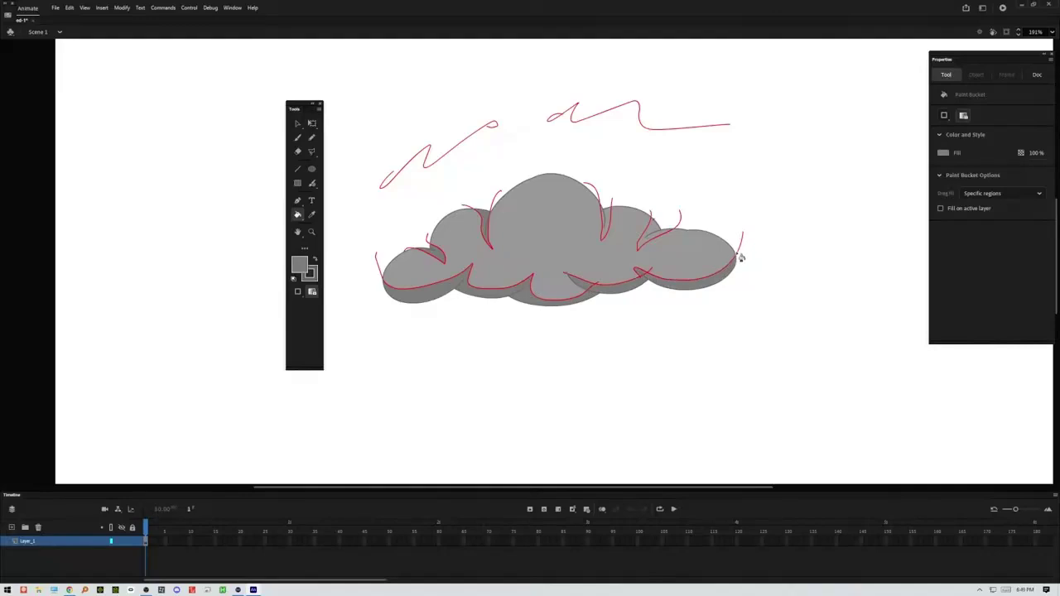
{"action": "left_click", "coordinate": [654, 228]}
{"action": "left_click", "coordinate": [611, 217]}
{"action": "left_click", "coordinate": [605, 246]}
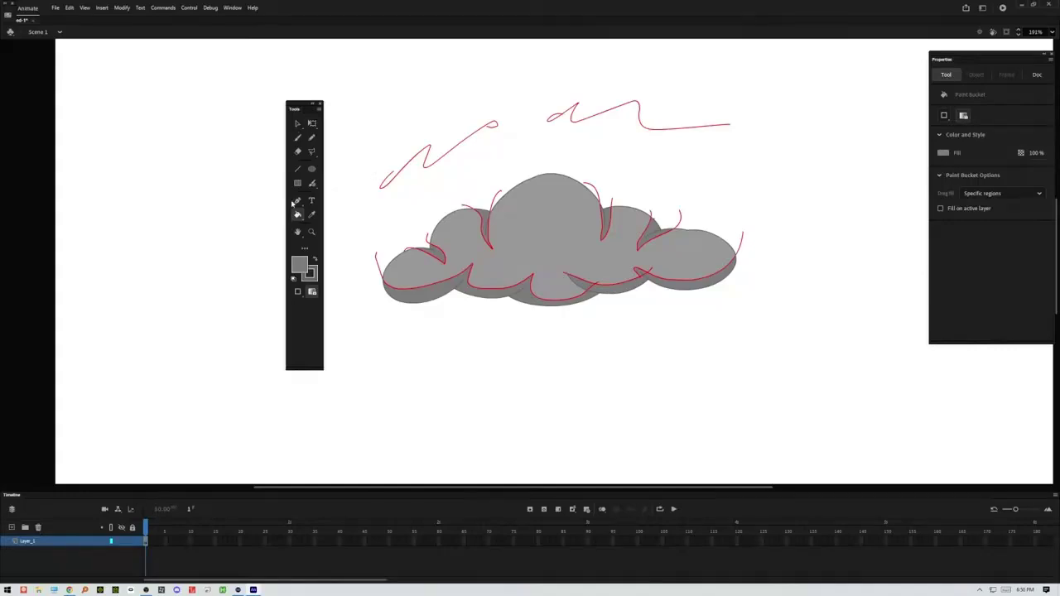
Step: Sample the red of the guide lines and scribble with the Pencil across the whole cloud to connect all the red lines
{"action": "left_click", "coordinate": [312, 140]}
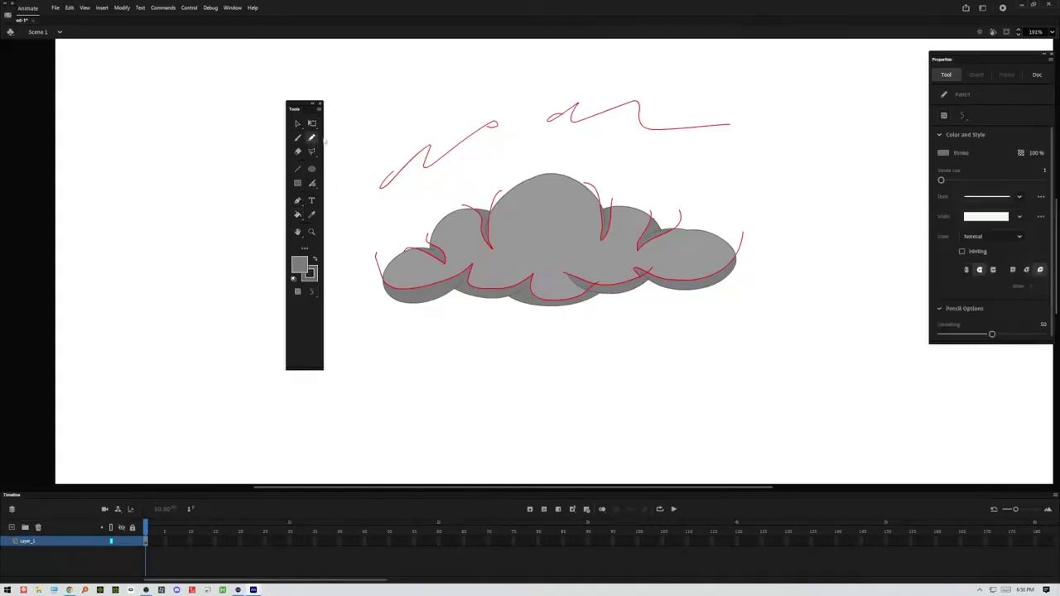
{"action": "left_click", "coordinate": [312, 214]}
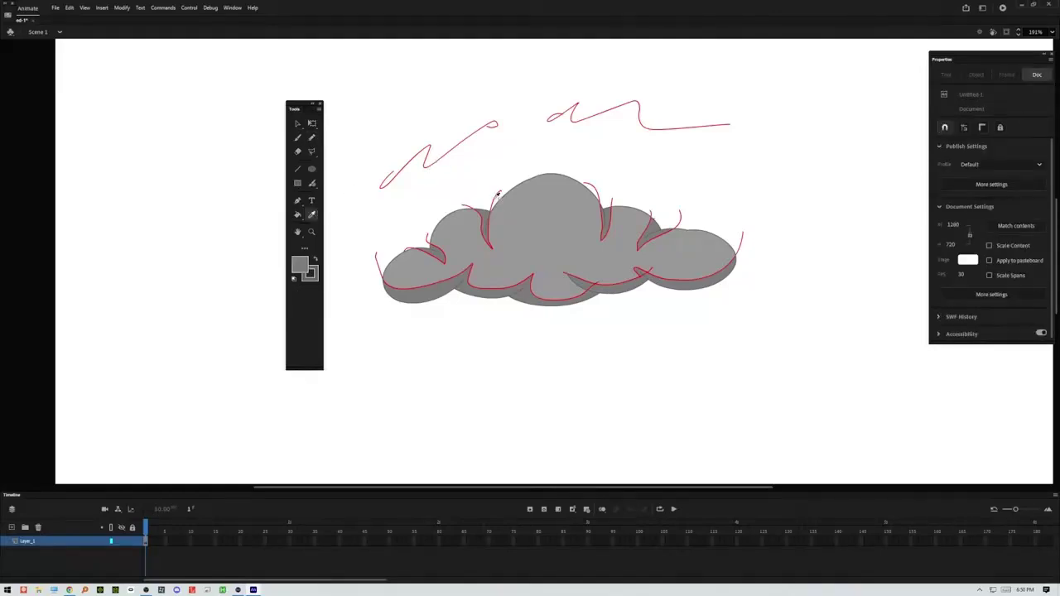
{"action": "left_click", "coordinate": [498, 194]}
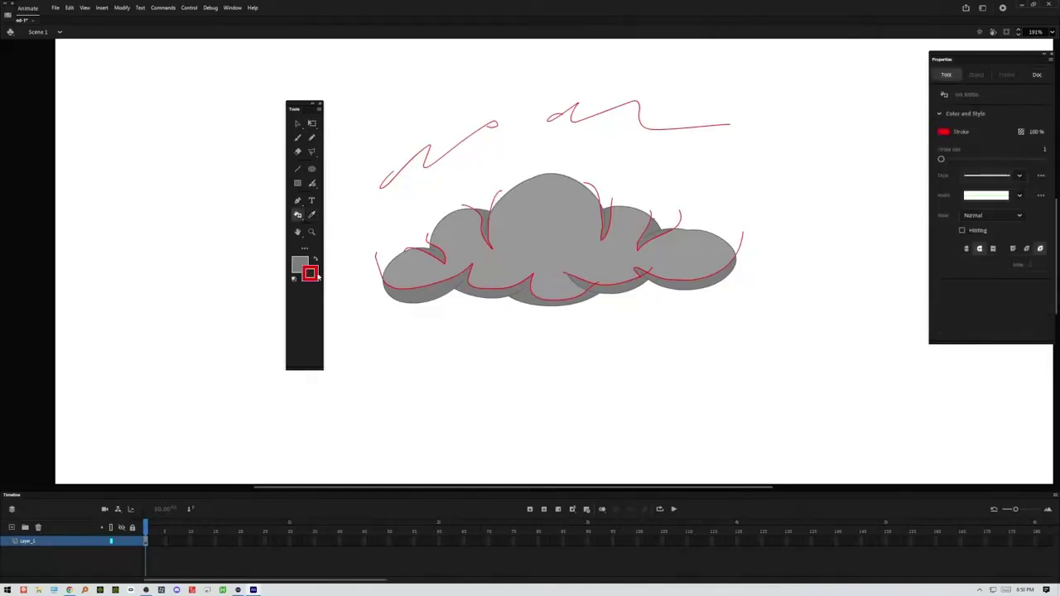
{"action": "left_click", "coordinate": [311, 137]}
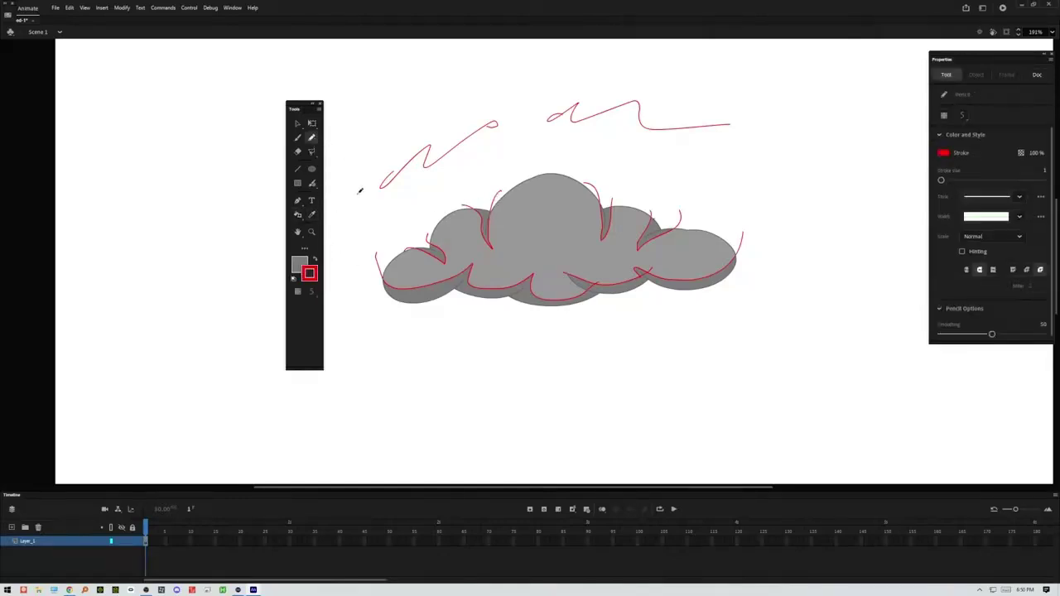
{"action": "mouse_move", "coordinate": [544, 107]}
{"action": "left_mouse_down"}
{"action": "mouse_move", "coordinate": [447, 273]}
{"action": "mouse_move", "coordinate": [638, 95]}
{"action": "mouse_move", "coordinate": [544, 105]}
{"action": "mouse_move", "coordinate": [580, 315]}
{"action": "mouse_move", "coordinate": [824, 264]}
{"action": "mouse_move", "coordinate": [464, 331]}
{"action": "mouse_move", "coordinate": [545, 106]}
{"action": "left_mouse_up"}
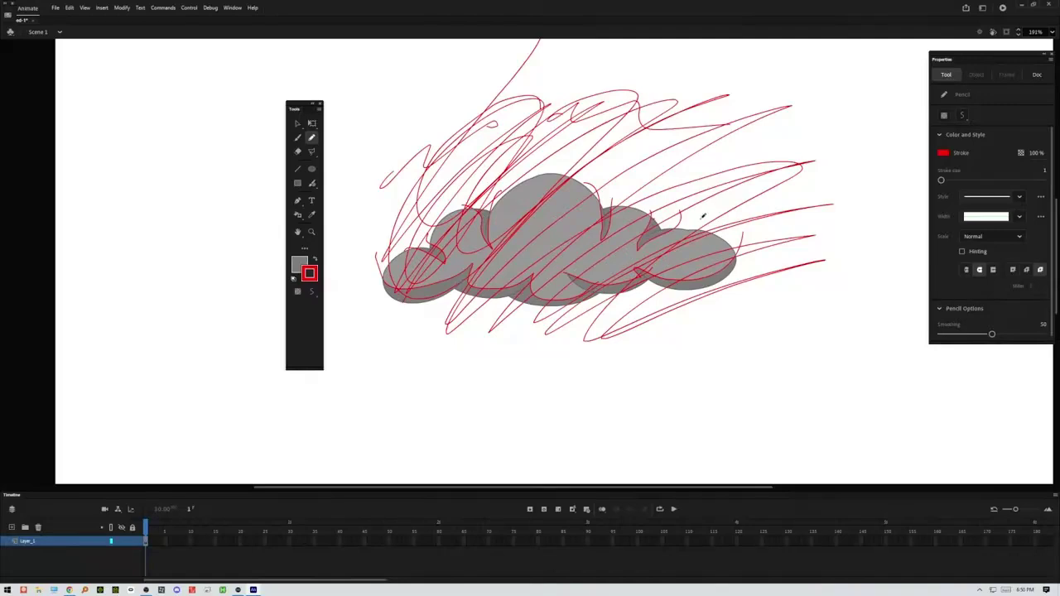
Step: Select all the connected red lines and delete them
{"action": "left_click", "coordinate": [298, 122]}
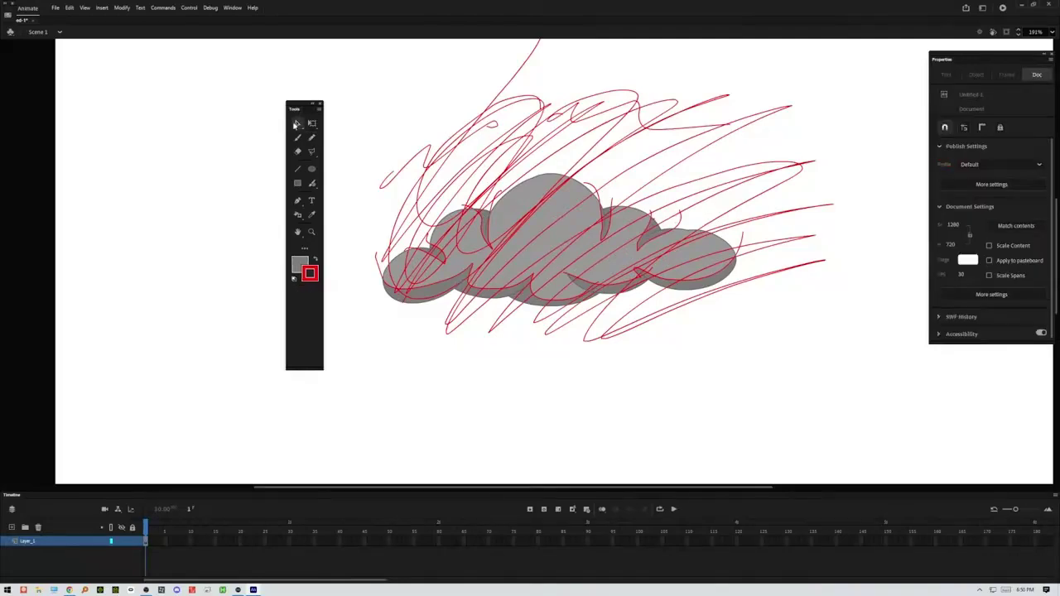
{"action": "double_click", "coordinate": [503, 92]}
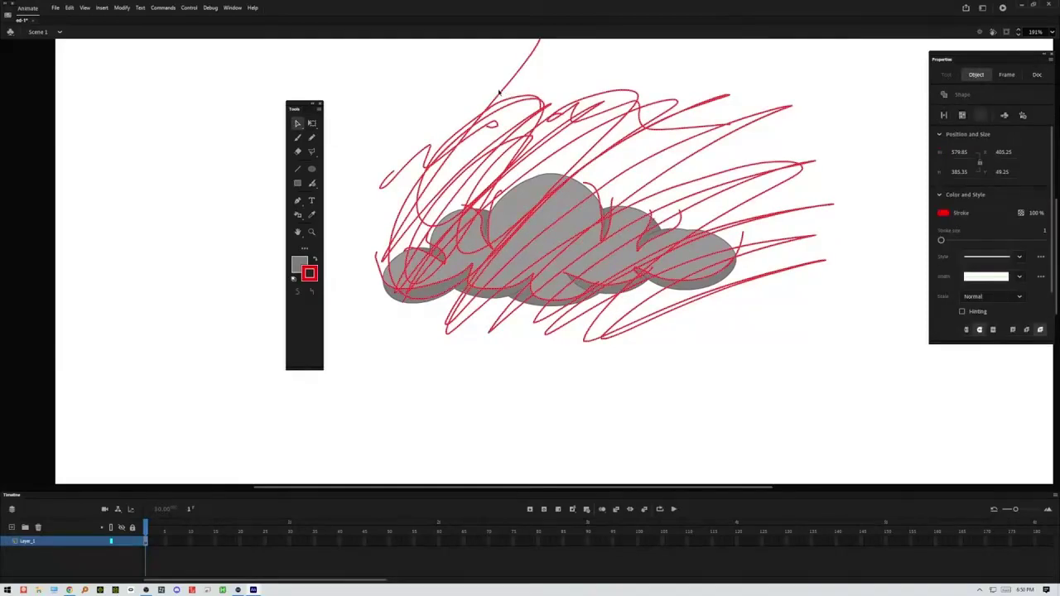
{"action": "key", "text": "Delete"}
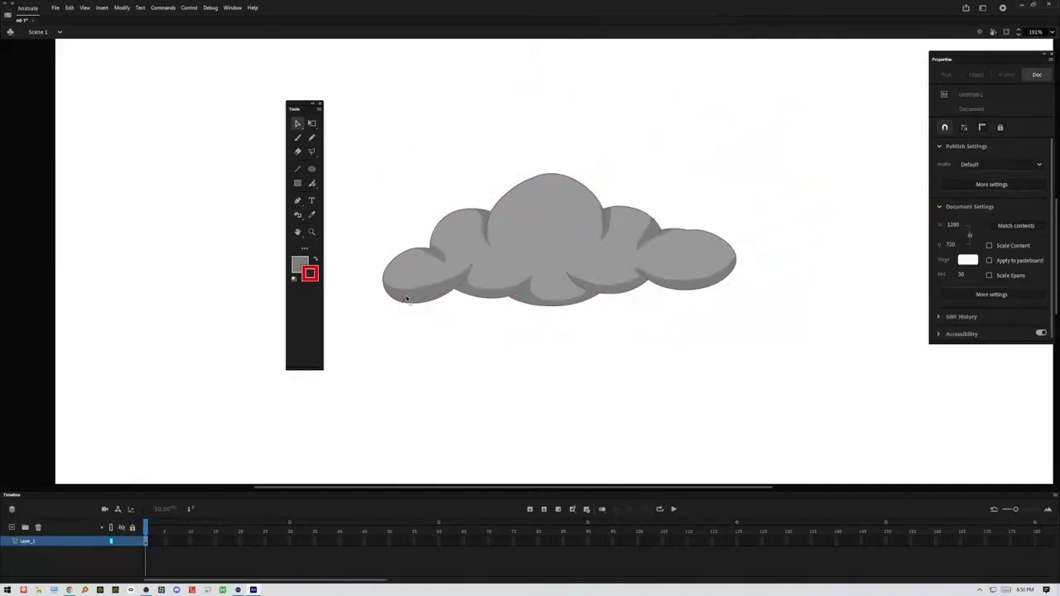
Step: Delete the leftover line fragments on the lower-left lobe's outline and beside the upper-right lobe
{"action": "left_click", "coordinate": [407, 303]}
{"action": "left_click", "coordinate": [399, 303]}
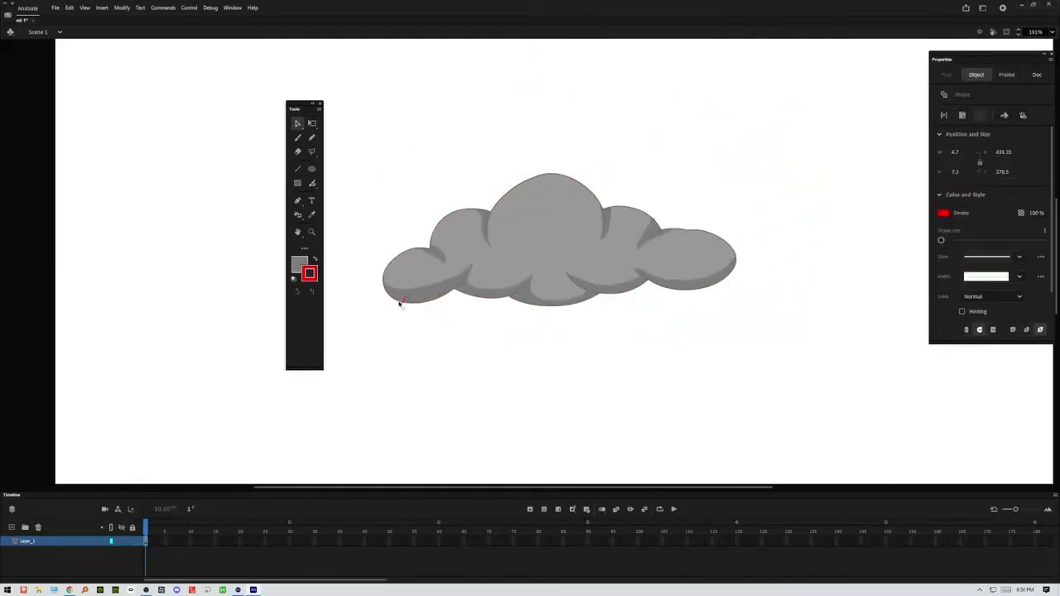
{"action": "key", "text": "Delete"}
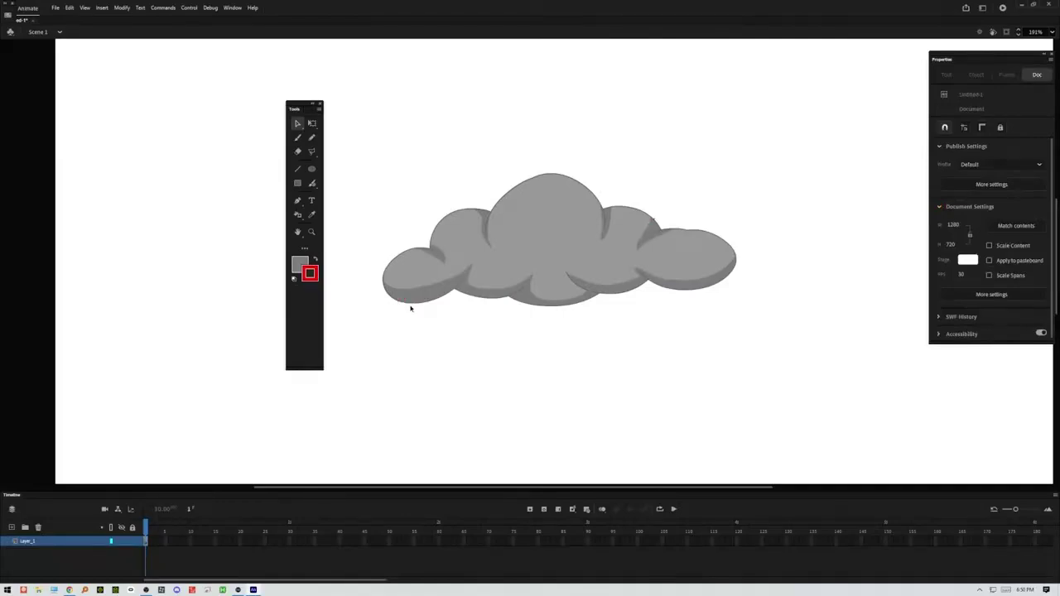
{"action": "left_click", "coordinate": [656, 223]}
{"action": "key", "text": "Delete"}
Step: Draw six small red highlight ovals with the Pencil: two on the central lobe and one on each of the four side lobes
{"action": "left_click", "coordinate": [311, 138]}
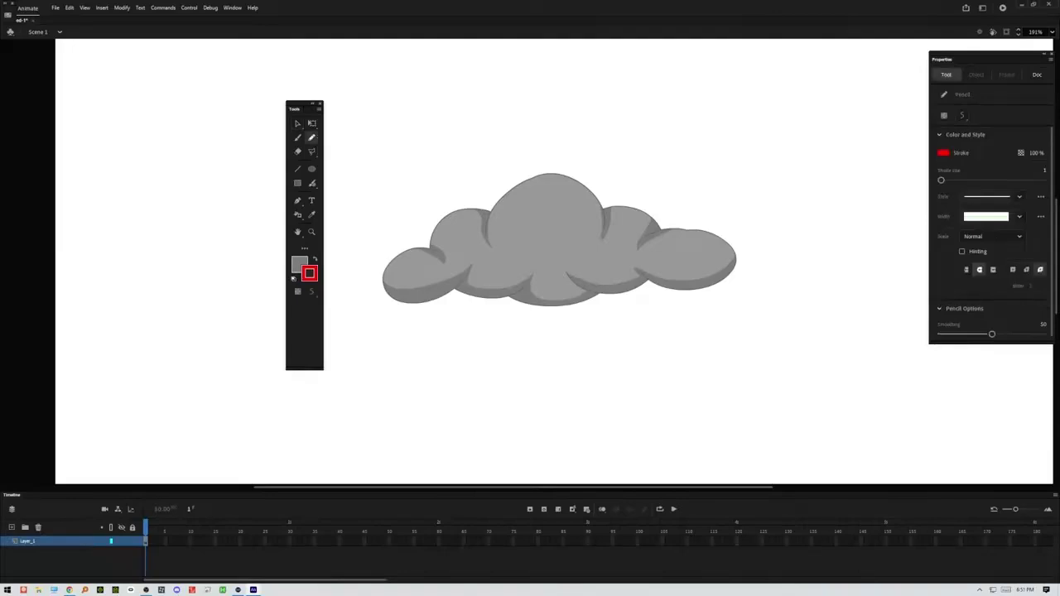
{"action": "mouse_move", "coordinate": [545, 179]}
{"action": "left_mouse_down"}
{"action": "mouse_move", "coordinate": [528, 183]}
{"action": "mouse_move", "coordinate": [547, 195]}
{"action": "mouse_move", "coordinate": [552, 181]}
{"action": "mouse_move", "coordinate": [534, 178]}
{"action": "left_mouse_up"}
{"action": "left_click_drag", "start_coordinate": [626, 215], "coordinate": [617, 215]}
{"action": "left_click_drag", "start_coordinate": [451, 235], "coordinate": [443, 228]}
{"action": "mouse_move", "coordinate": [398, 263]}
{"action": "left_mouse_down"}
{"action": "mouse_move", "coordinate": [395, 276]}
{"action": "mouse_move", "coordinate": [402, 264]}
{"action": "left_mouse_up"}
{"action": "mouse_move", "coordinate": [693, 233]}
{"action": "left_mouse_down"}
{"action": "mouse_move", "coordinate": [662, 246]}
{"action": "mouse_move", "coordinate": [694, 236]}
{"action": "left_mouse_up"}
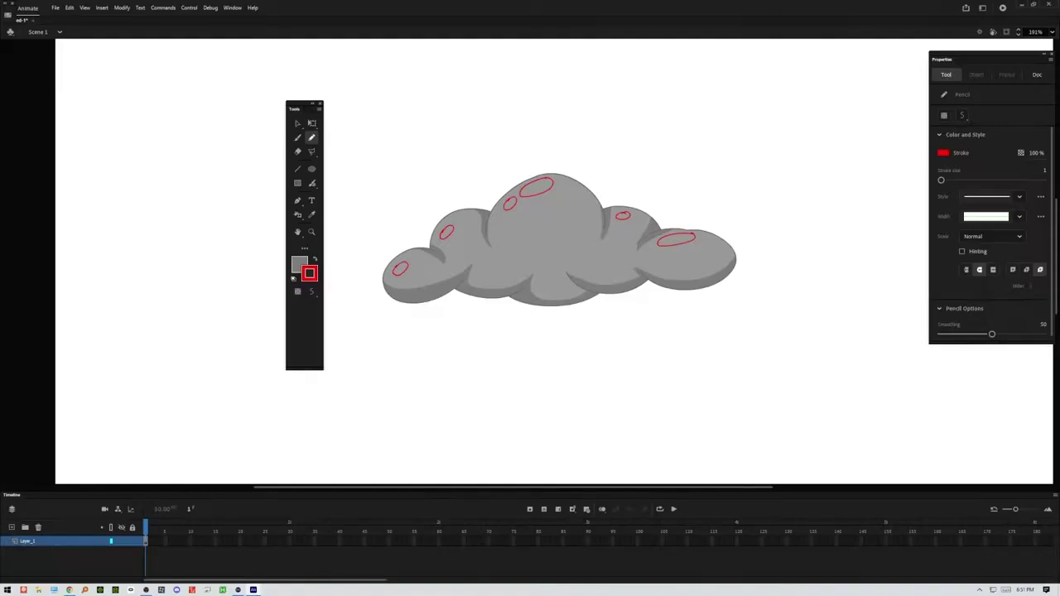
Step: Sample the cloud's gray, raise its brightness to a lighter gray, and fill the six highlight ovals with it
{"action": "left_click", "coordinate": [311, 214]}
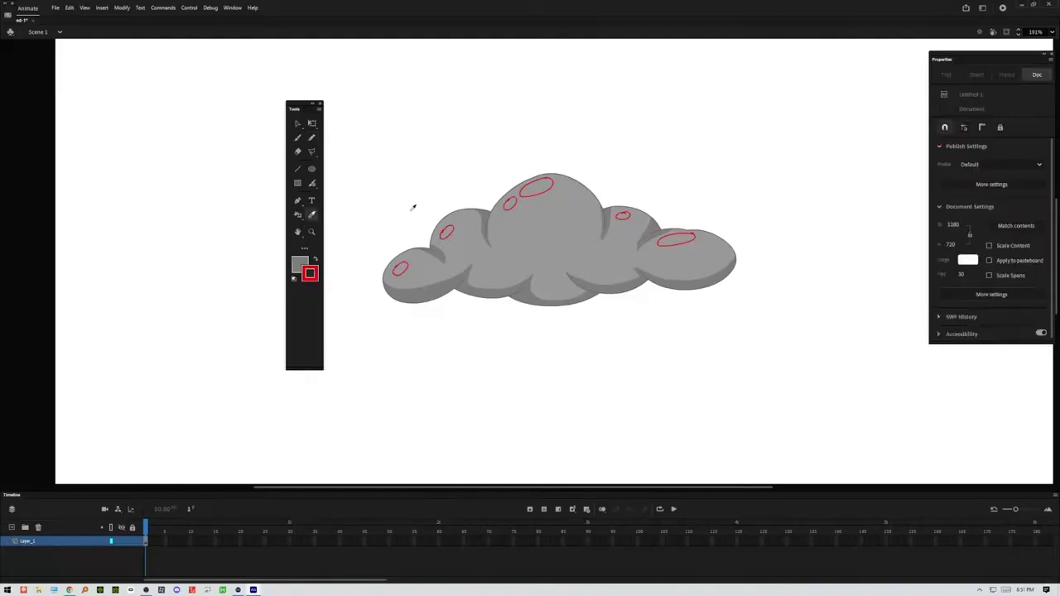
{"action": "left_click", "coordinate": [544, 188]}
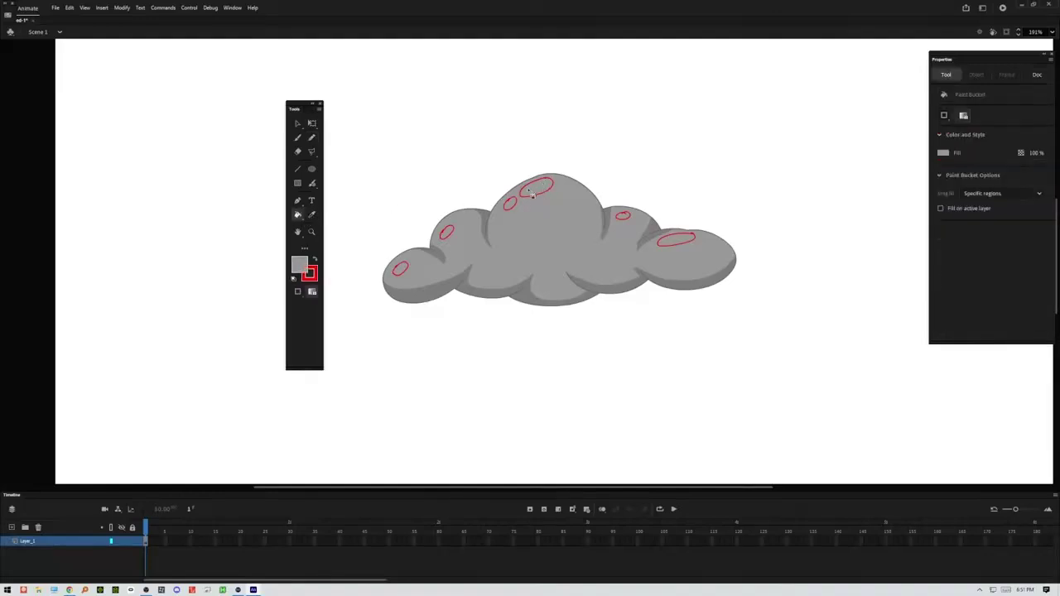
{"action": "left_click", "coordinate": [301, 267]}
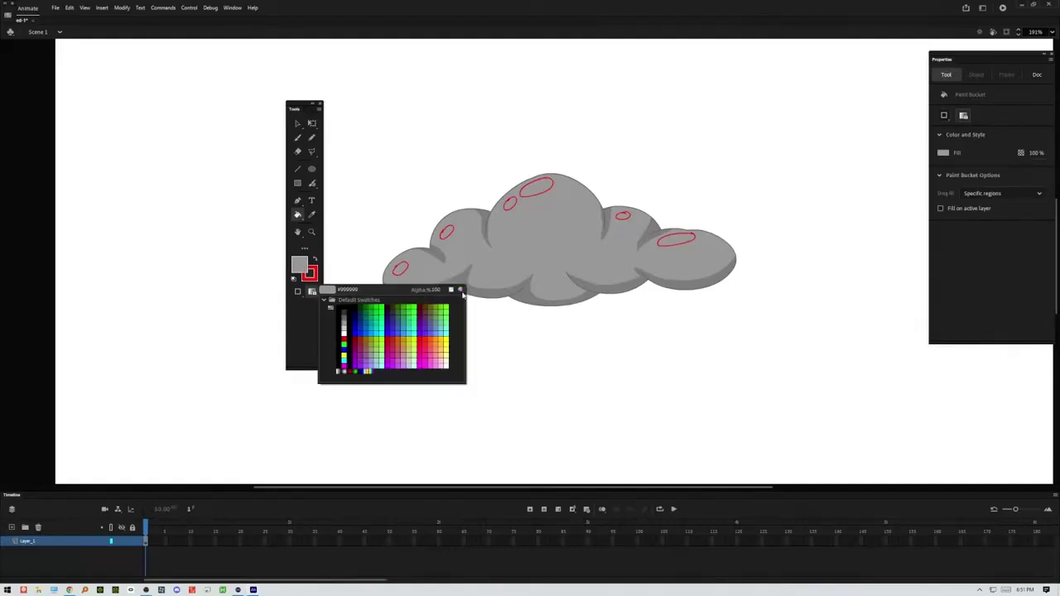
{"action": "left_click", "coordinate": [462, 292]}
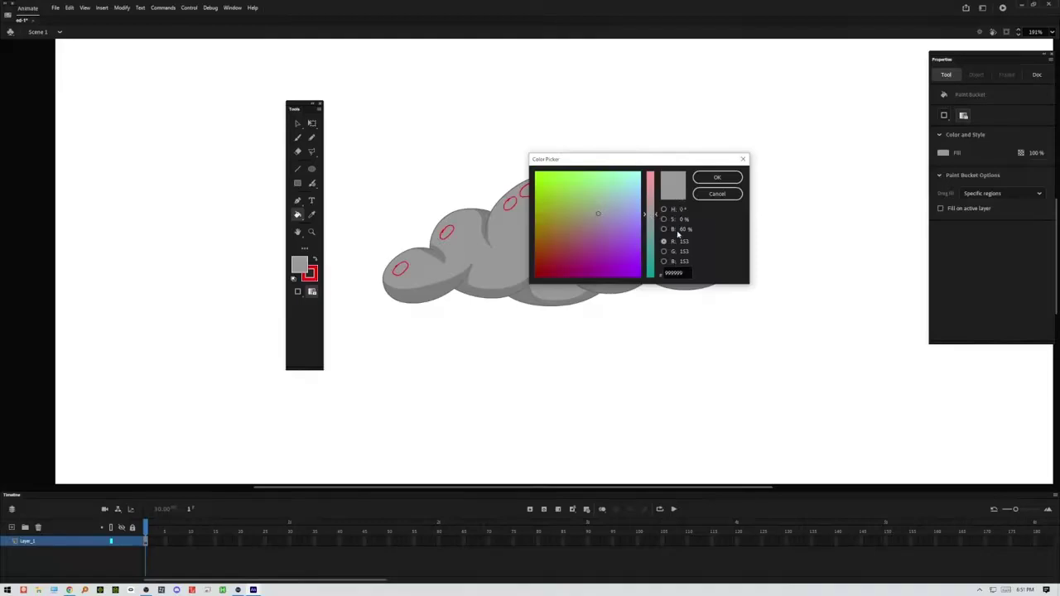
{"action": "left_click_drag", "start_coordinate": [684, 229], "coordinate": [687, 230]}
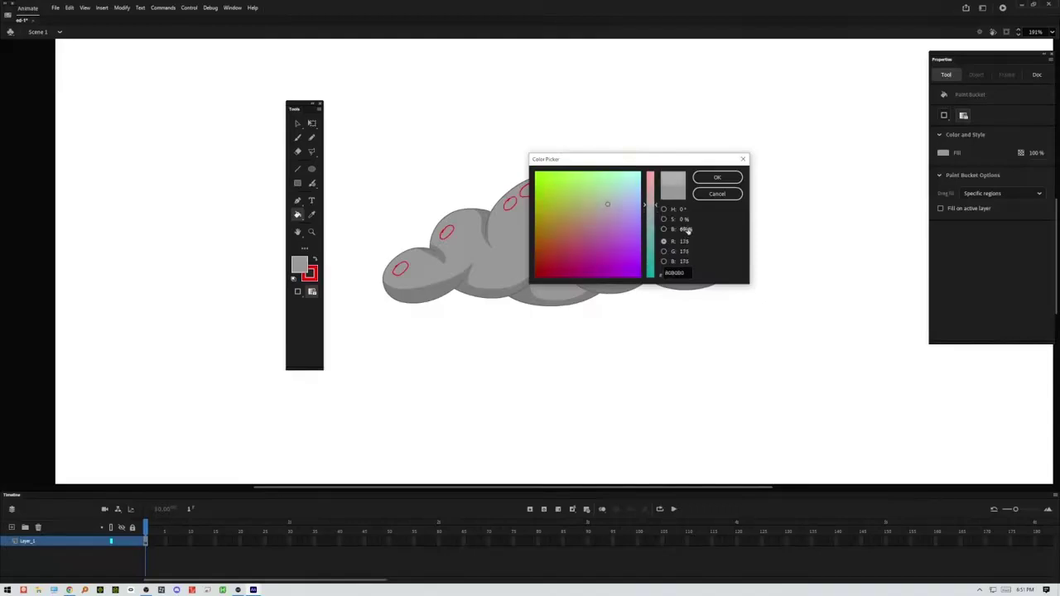
{"action": "left_click", "coordinate": [710, 179]}
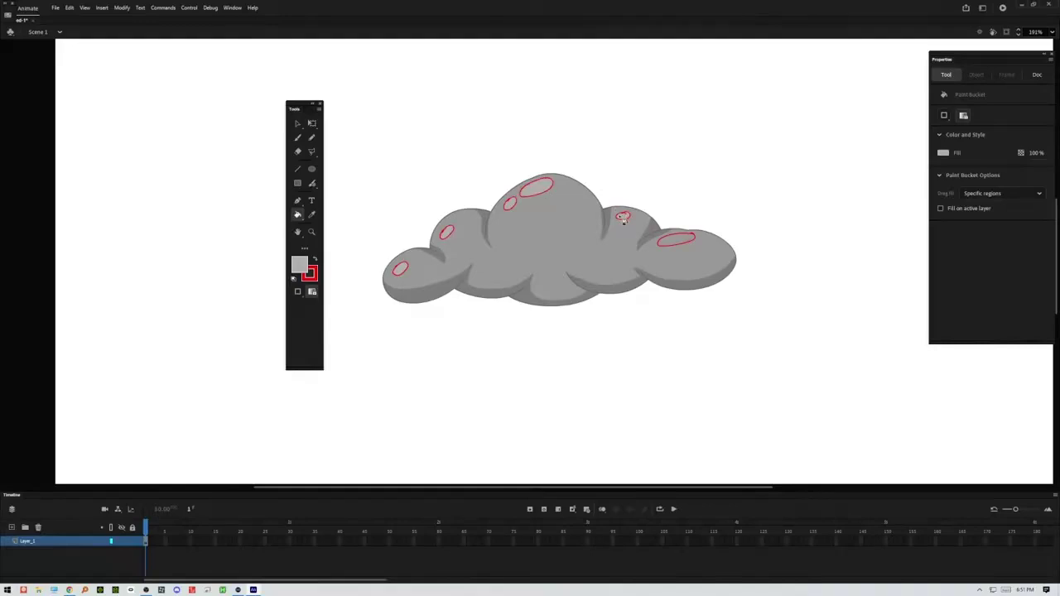
Step: Link all six highlight ovals with one continuous red Pencil line, and delete the connected red lines
{"action": "left_click", "coordinate": [311, 138]}
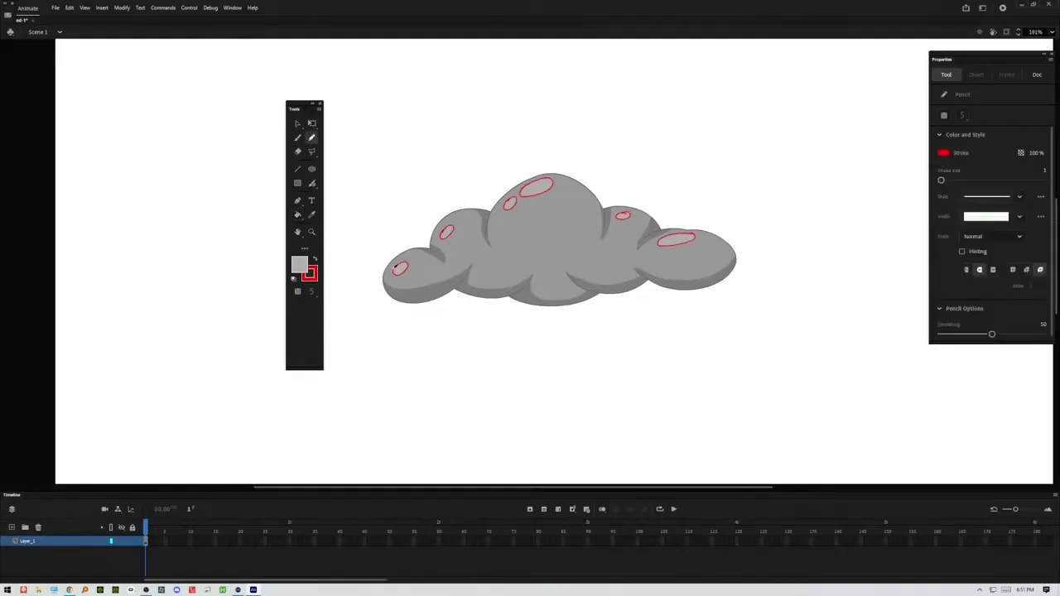
{"action": "mouse_move", "coordinate": [395, 273]}
{"action": "left_mouse_down"}
{"action": "mouse_move", "coordinate": [452, 227]}
{"action": "mouse_move", "coordinate": [536, 187]}
{"action": "mouse_move", "coordinate": [580, 190]}
{"action": "mouse_move", "coordinate": [706, 246]}
{"action": "left_mouse_up"}
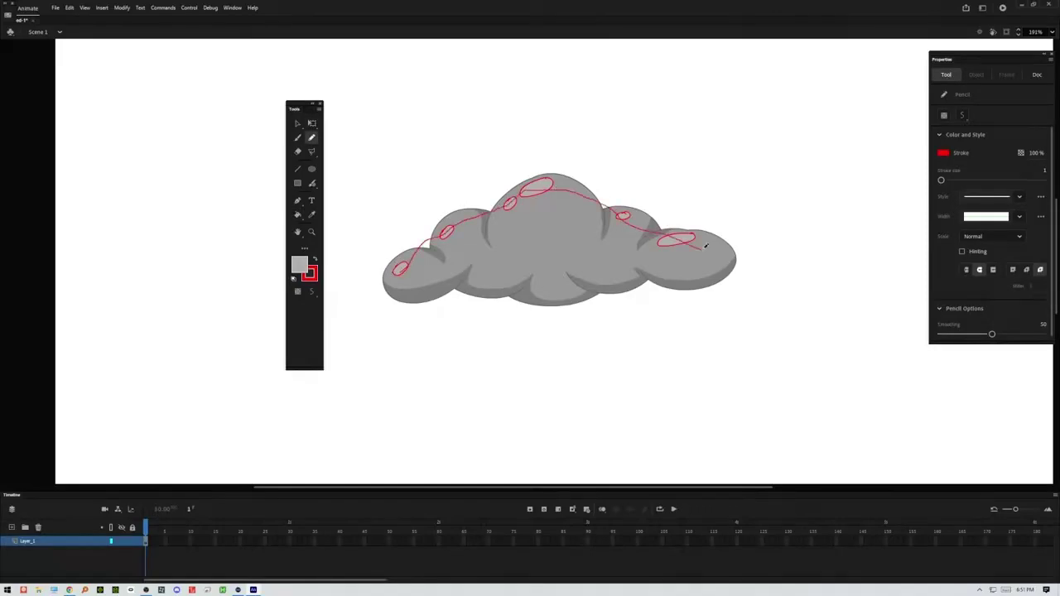
{"action": "left_click", "coordinate": [297, 125]}
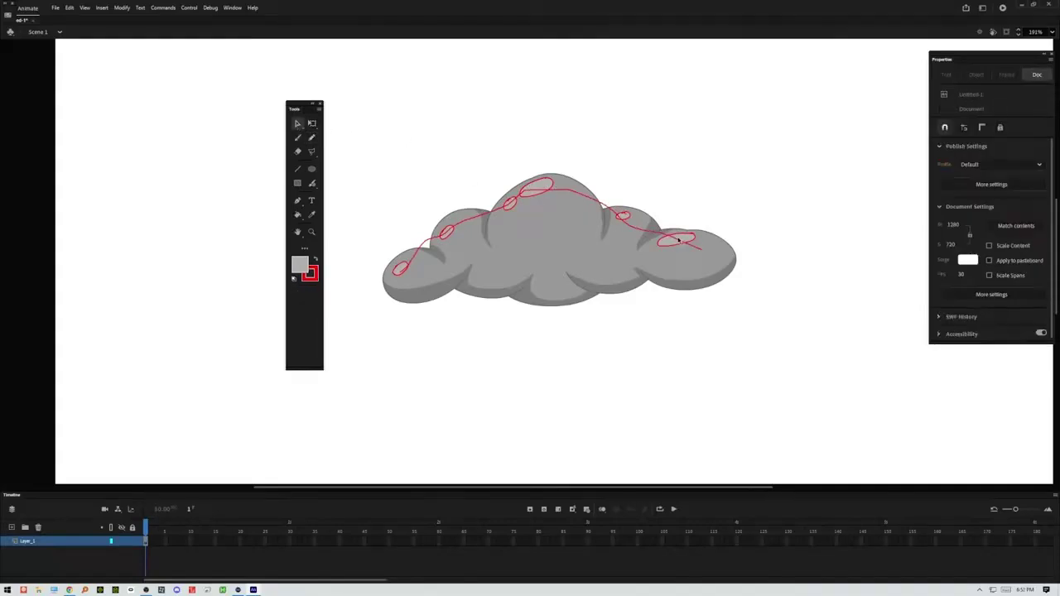
{"action": "left_click", "coordinate": [680, 241]}
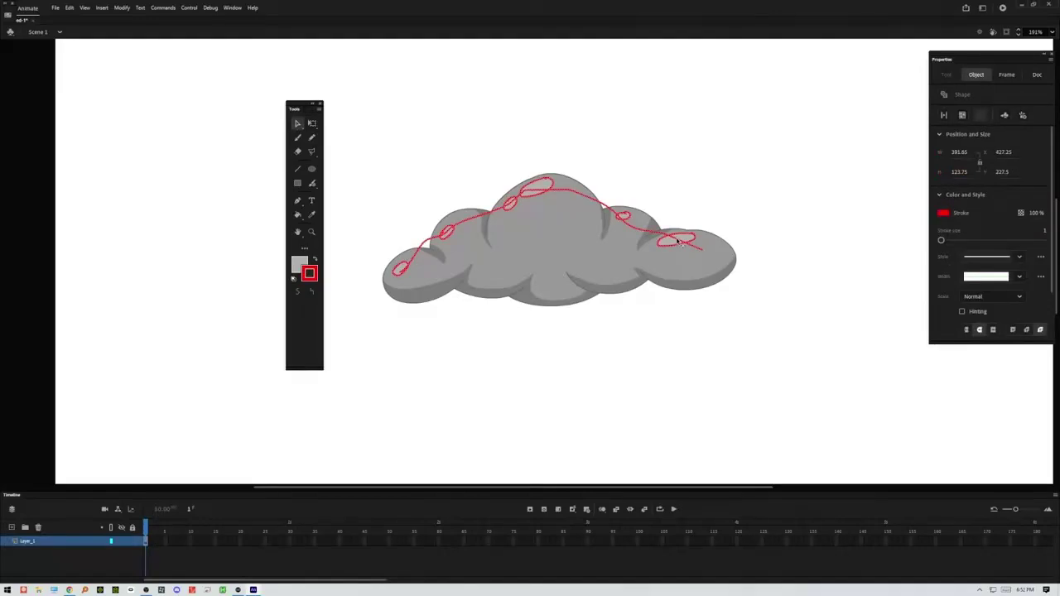
{"action": "key", "text": "Delete"}
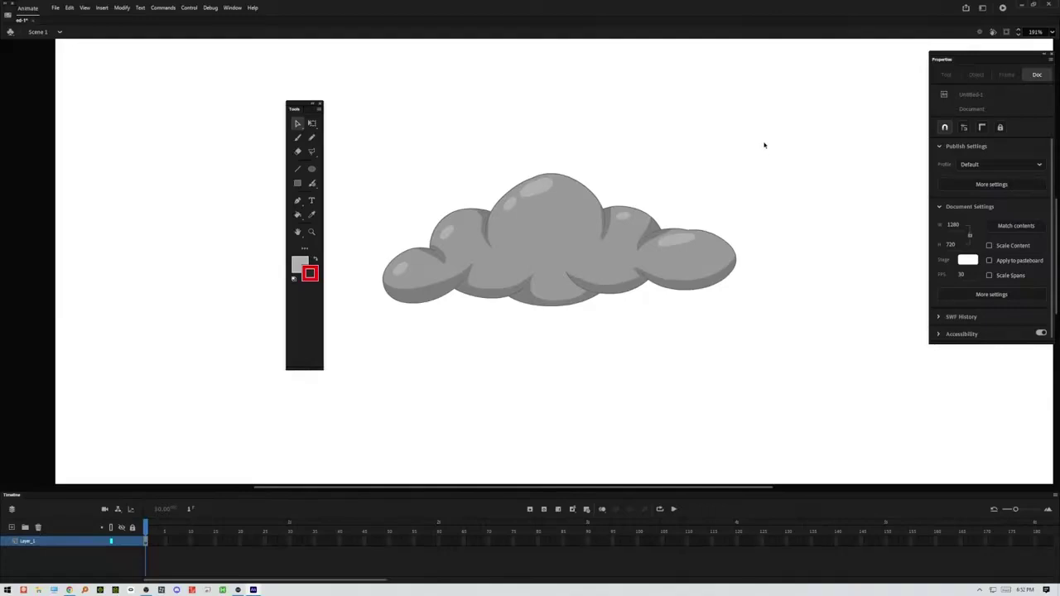
Step: Select the whole cloud and move it straight up near the upper edge of the stage
{"action": "left_click_drag", "start_coordinate": [787, 127], "coordinate": [338, 383]}
{"action": "left_click_drag", "start_coordinate": [788, 135], "coordinate": [363, 384]}
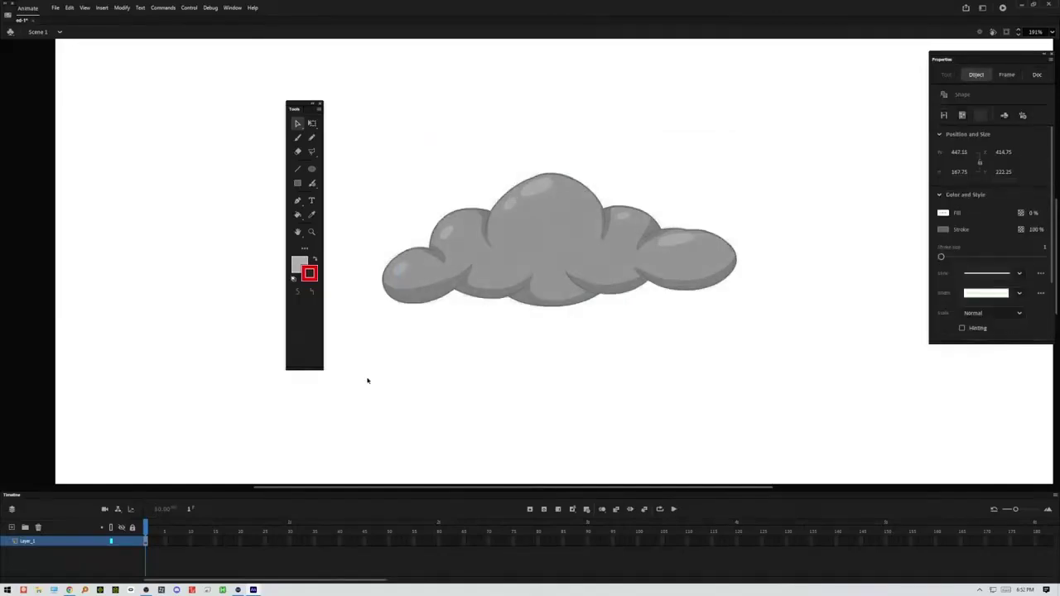
{"action": "left_click", "coordinate": [386, 368]}
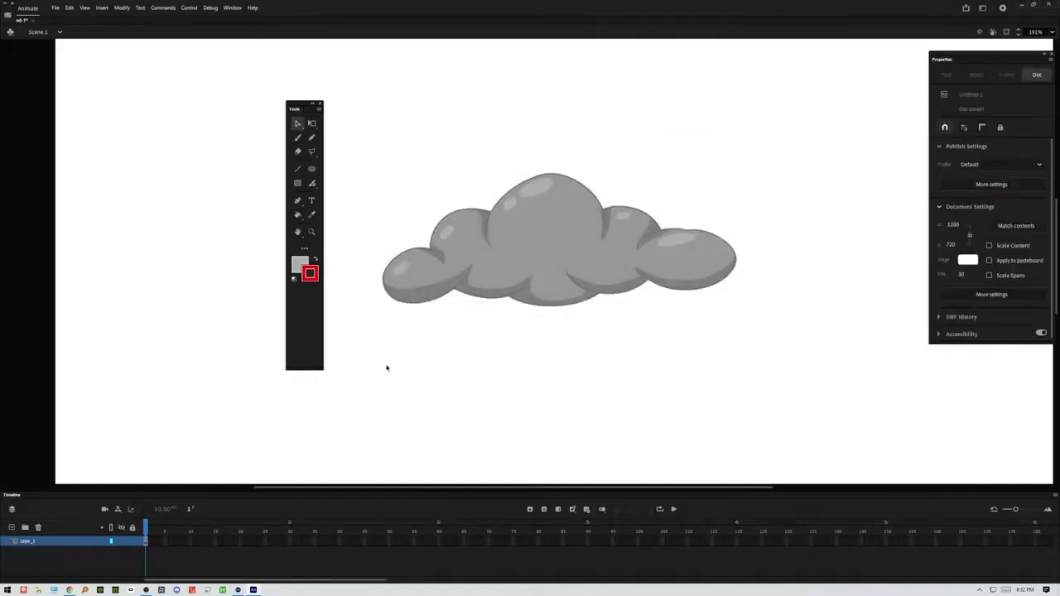
{"action": "left_click_drag", "start_coordinate": [796, 130], "coordinate": [372, 390]}
{"action": "left_click_drag", "start_coordinate": [500, 267], "coordinate": [516, 108]}
{"action": "left_click", "coordinate": [564, 183]}
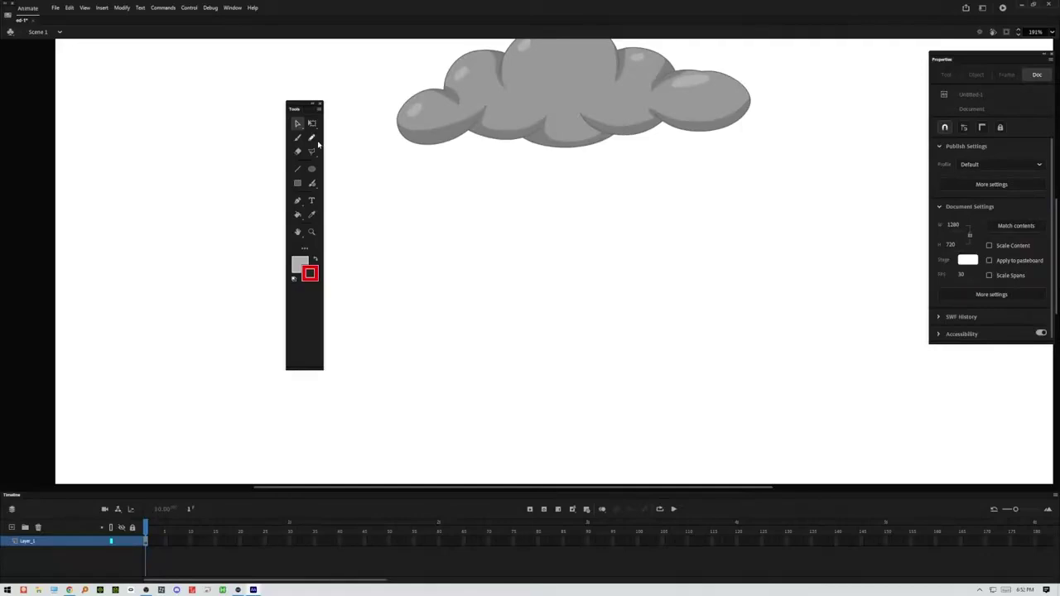
Step: Examine the Pencil tool's stroke size, style, width profile and scale options
{"action": "left_click", "coordinate": [312, 138]}
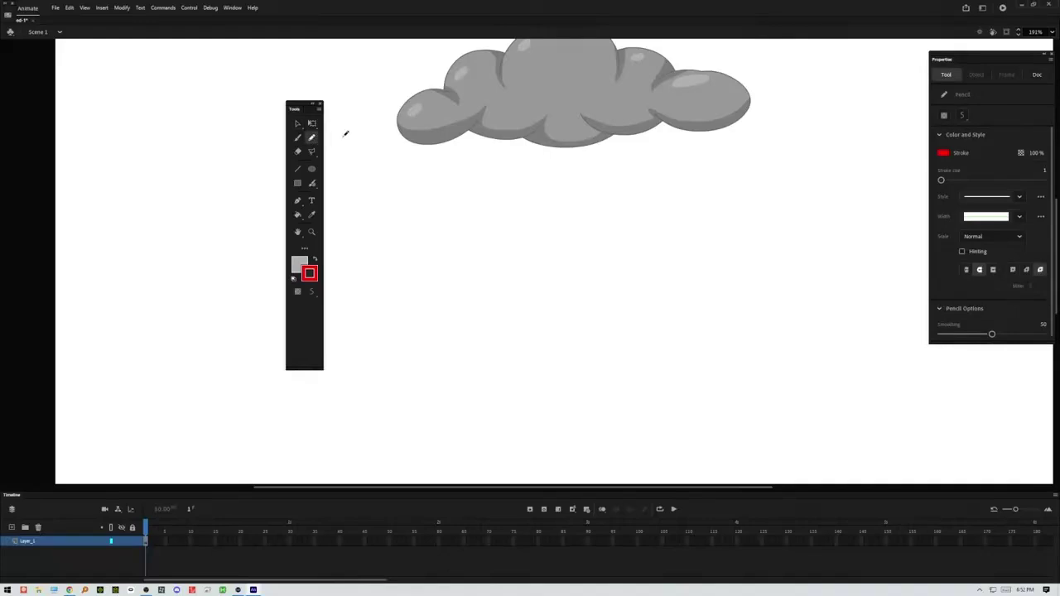
{"action": "left_click_drag", "start_coordinate": [941, 59], "coordinate": [664, 160]}
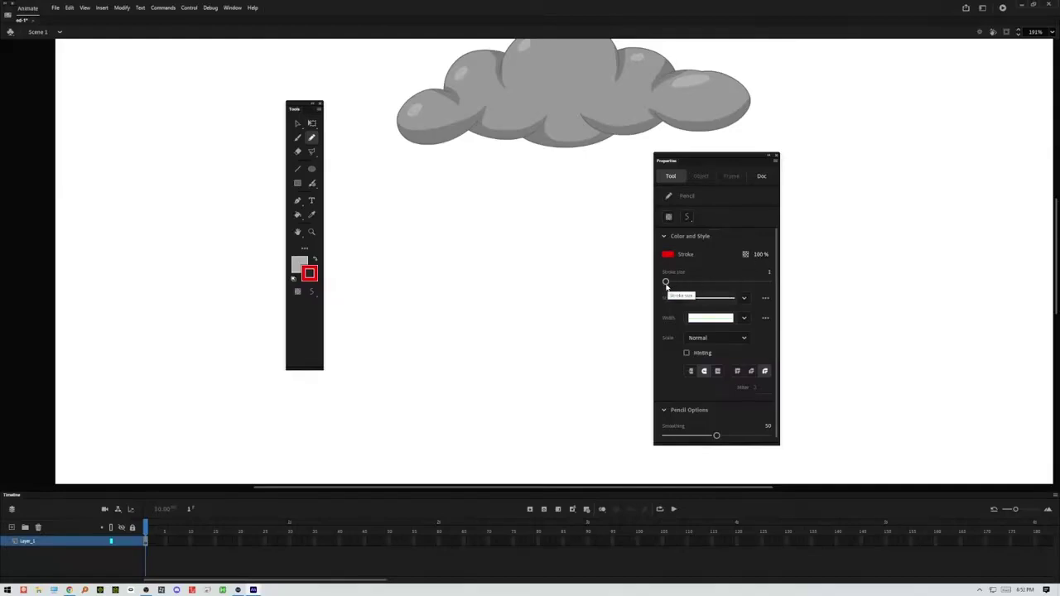
{"action": "left_click", "coordinate": [745, 299]}
{"action": "left_click", "coordinate": [746, 301]}
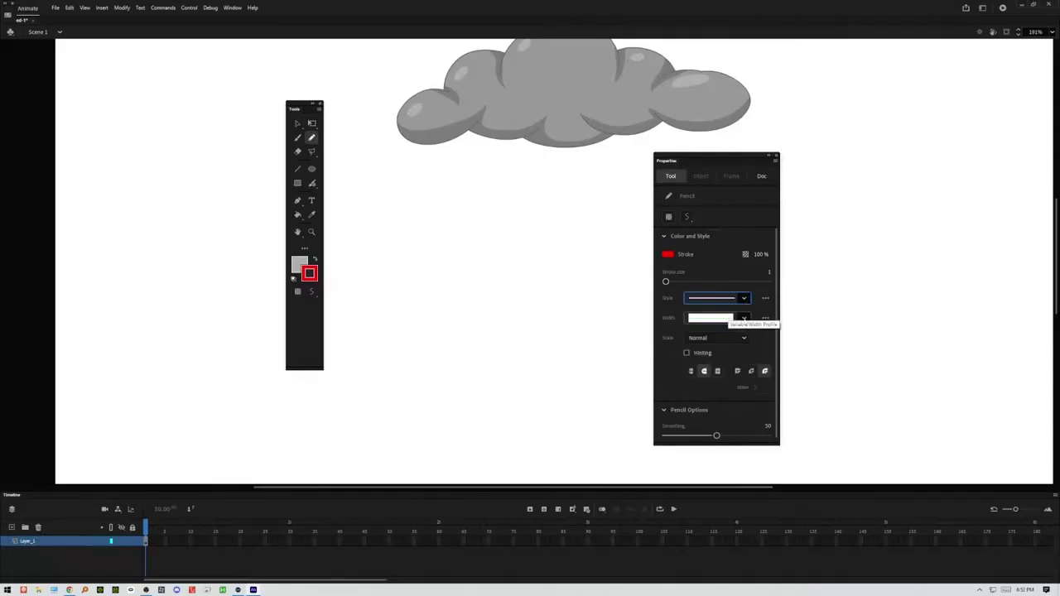
{"action": "left_click", "coordinate": [743, 318]}
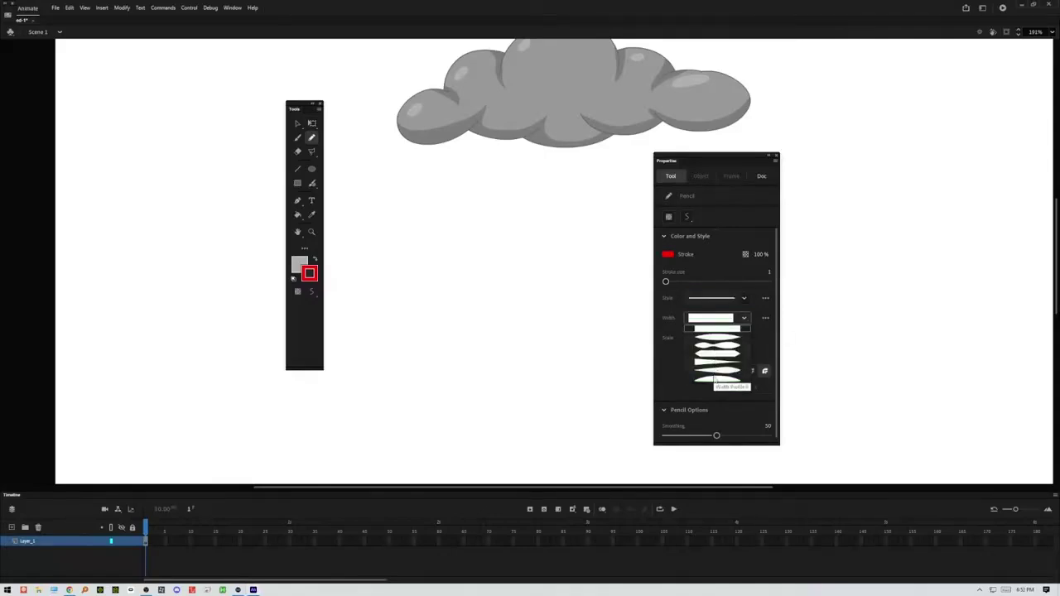
{"action": "left_click", "coordinate": [756, 336]}
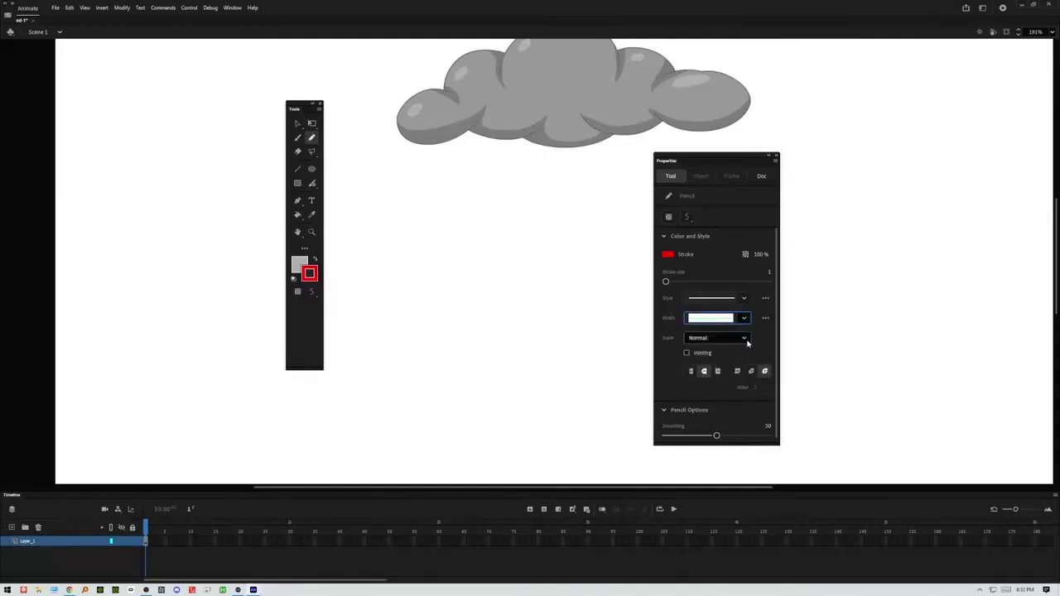
{"action": "left_click", "coordinate": [746, 337]}
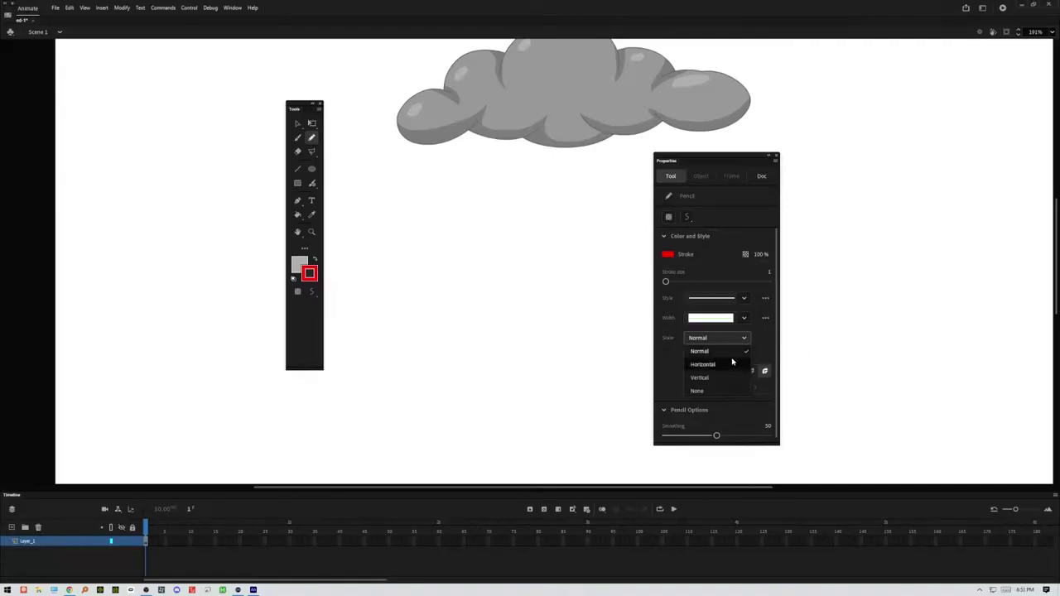
{"action": "left_click", "coordinate": [761, 347]}
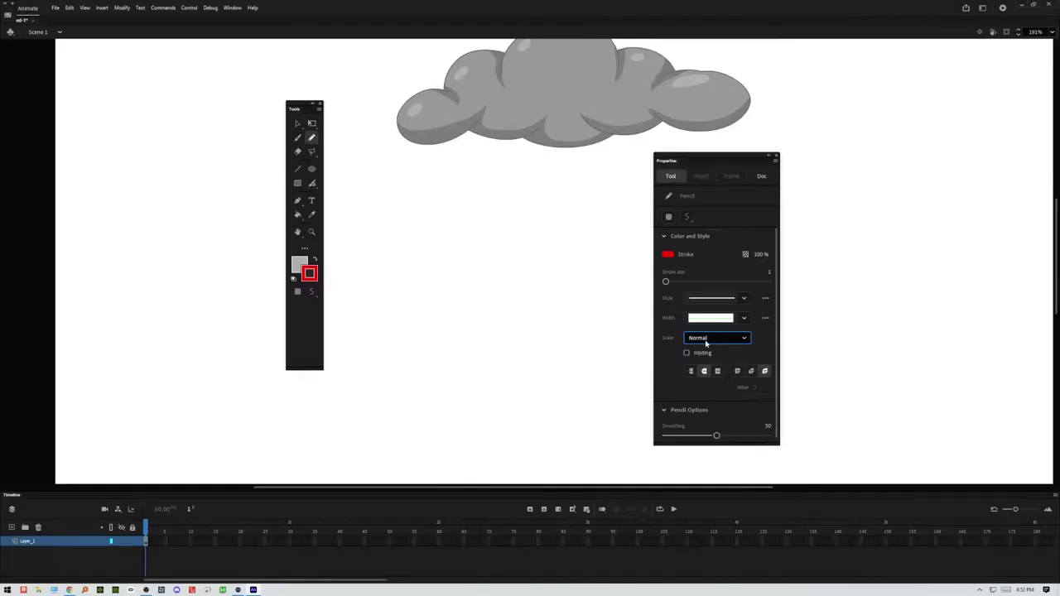
Step: Draw a thin red Pencil arch at stroke size 1 in the empty area below the cloud
{"action": "mouse_move", "coordinate": [437, 381]}
{"action": "left_mouse_down"}
{"action": "mouse_move", "coordinate": [486, 253]}
{"action": "mouse_move", "coordinate": [601, 282]}
{"action": "mouse_move", "coordinate": [636, 316]}
{"action": "left_mouse_up"}
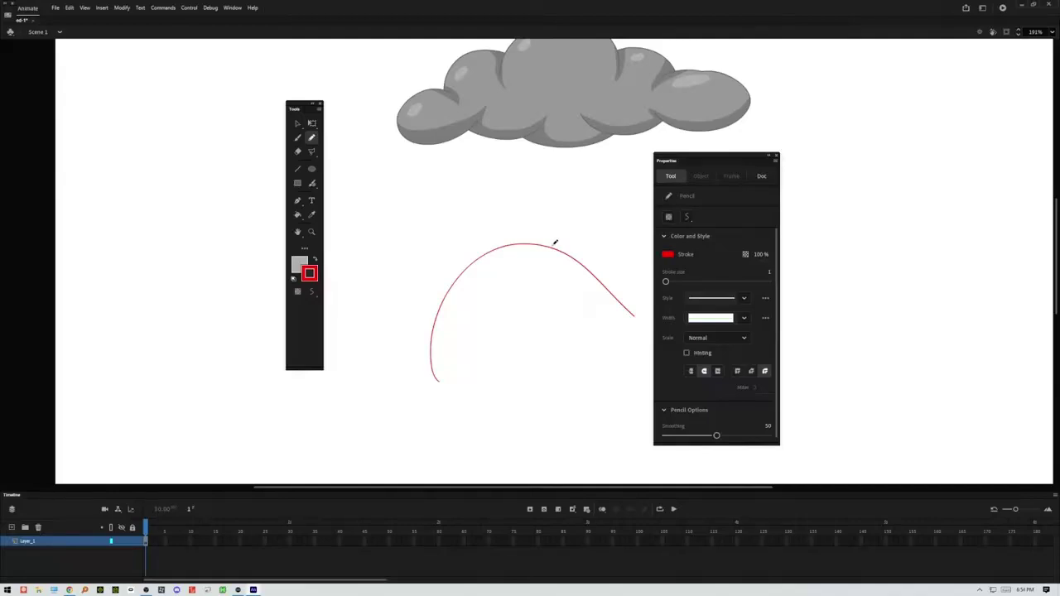
{"action": "left_click_drag", "start_coordinate": [669, 158], "coordinate": [762, 140]}
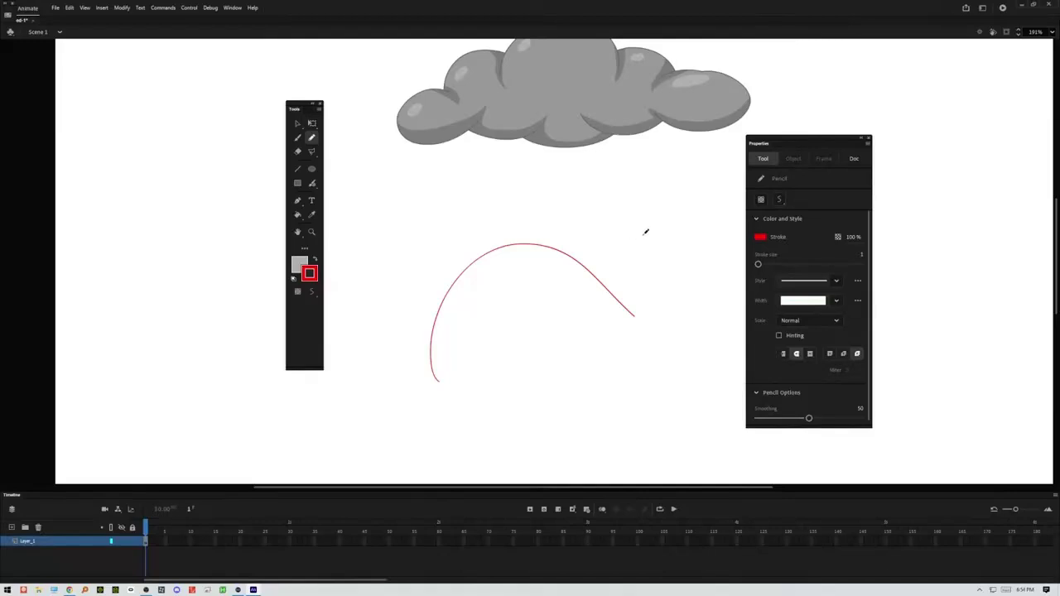
{"action": "left_click_drag", "start_coordinate": [760, 141], "coordinate": [771, 130]}
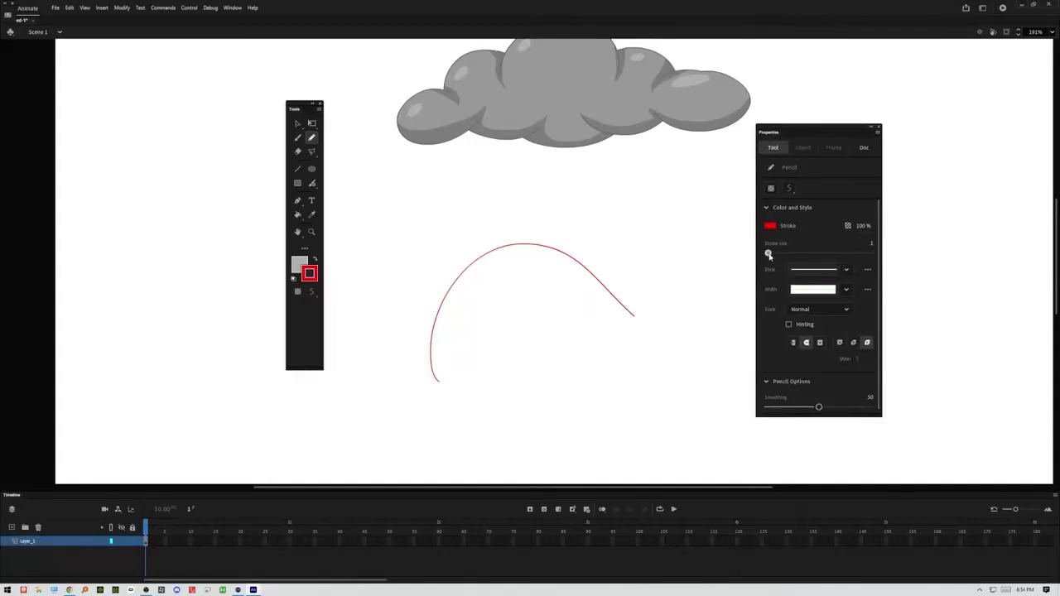
Step: Draw three red Pencil strokes at size 6 around the arch and one long looping stroke at size 40 across them
{"action": "left_click_drag", "start_coordinate": [768, 254], "coordinate": [771, 255]}
{"action": "left_click_drag", "start_coordinate": [495, 255], "coordinate": [484, 360]}
{"action": "right_click", "coordinate": [525, 238]}
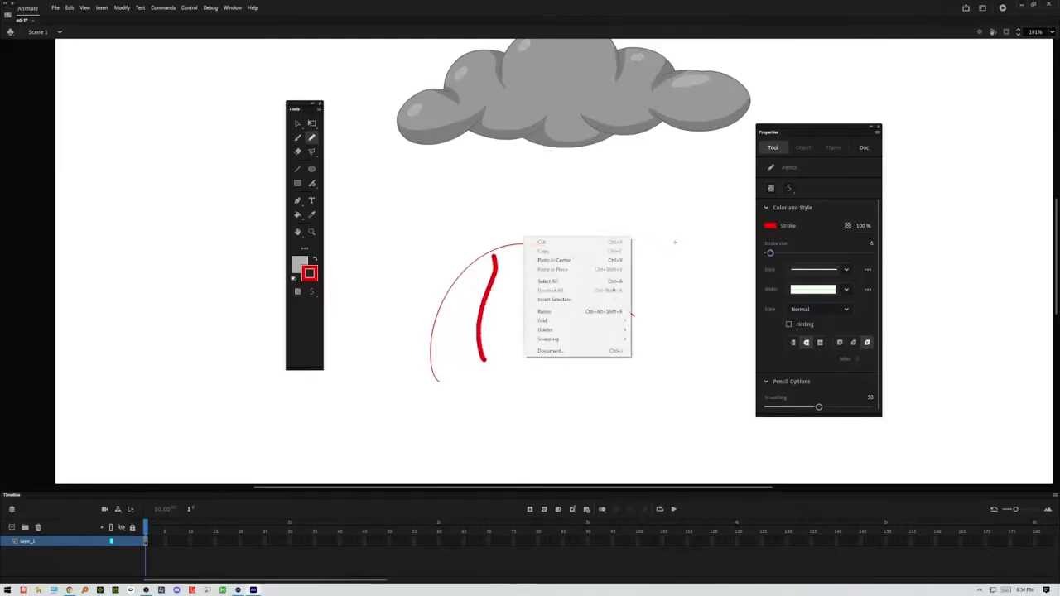
{"action": "mouse_move", "coordinate": [529, 226]}
{"action": "left_mouse_down"}
{"action": "mouse_move", "coordinate": [505, 316]}
{"action": "mouse_move", "coordinate": [669, 254]}
{"action": "left_mouse_up"}
{"action": "mouse_move", "coordinate": [553, 348]}
{"action": "left_mouse_down"}
{"action": "mouse_move", "coordinate": [551, 338]}
{"action": "mouse_move", "coordinate": [670, 306]}
{"action": "mouse_move", "coordinate": [681, 324]}
{"action": "left_mouse_up"}
{"action": "left_click_drag", "start_coordinate": [770, 253], "coordinate": [788, 253]}
{"action": "mouse_move", "coordinate": [373, 340]}
{"action": "left_mouse_down"}
{"action": "mouse_move", "coordinate": [415, 230]}
{"action": "mouse_move", "coordinate": [579, 414]}
{"action": "mouse_move", "coordinate": [629, 164]}
{"action": "mouse_move", "coordinate": [563, 286]}
{"action": "left_mouse_up"}
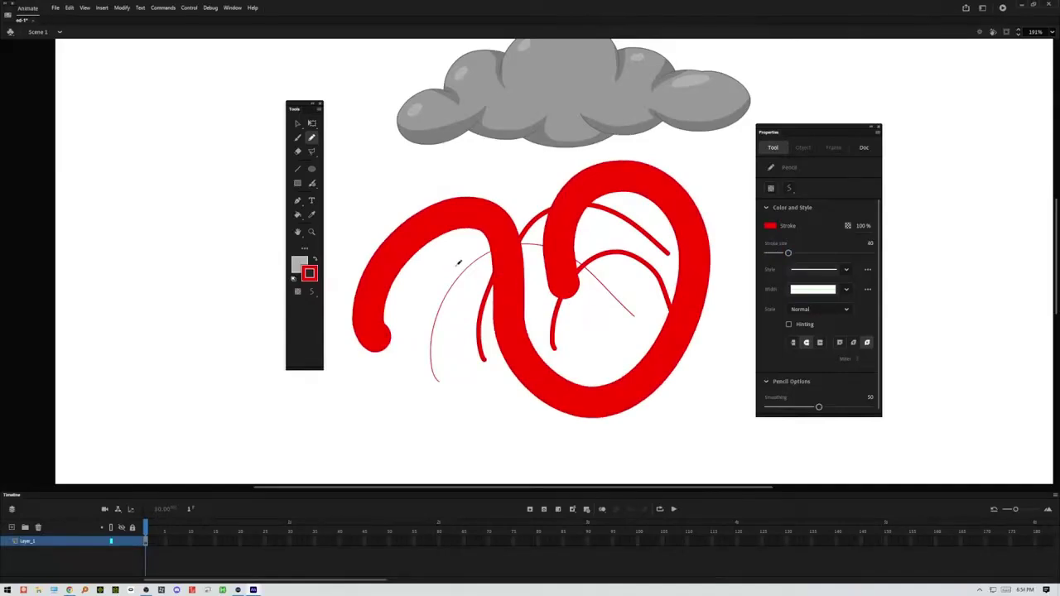
Step: Select the thin arch and the thick looping stroke in turn to compare their stroke properties
{"action": "left_click", "coordinate": [297, 124]}
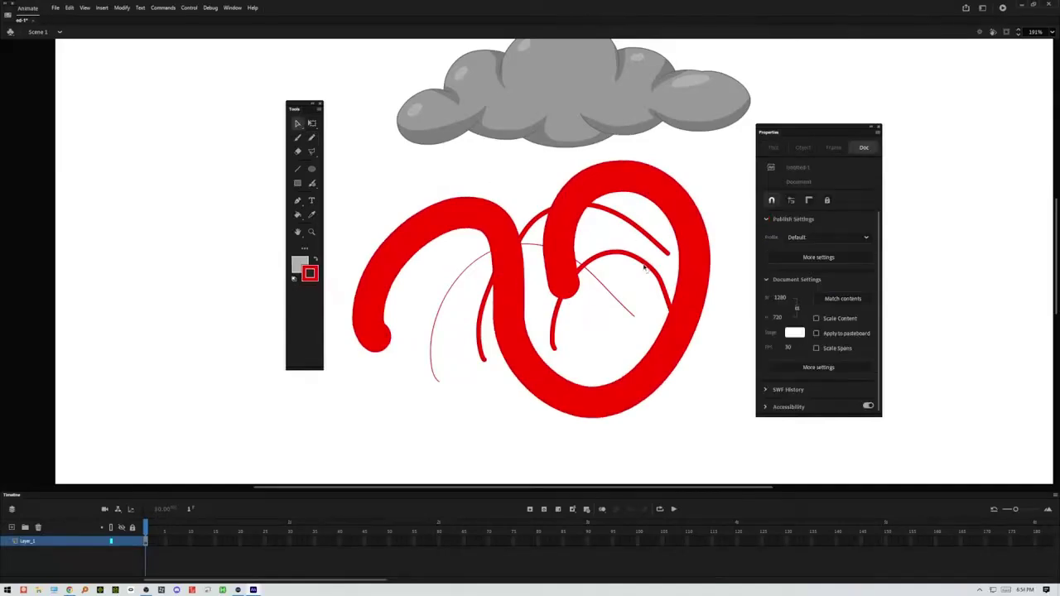
{"action": "left_click", "coordinate": [618, 299]}
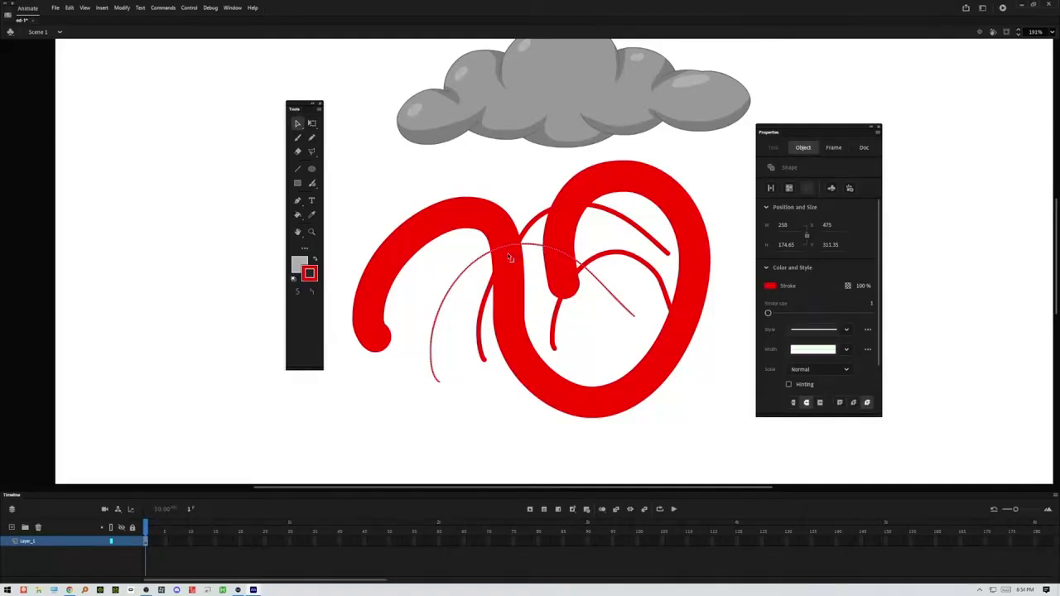
{"action": "left_click", "coordinate": [611, 296]}
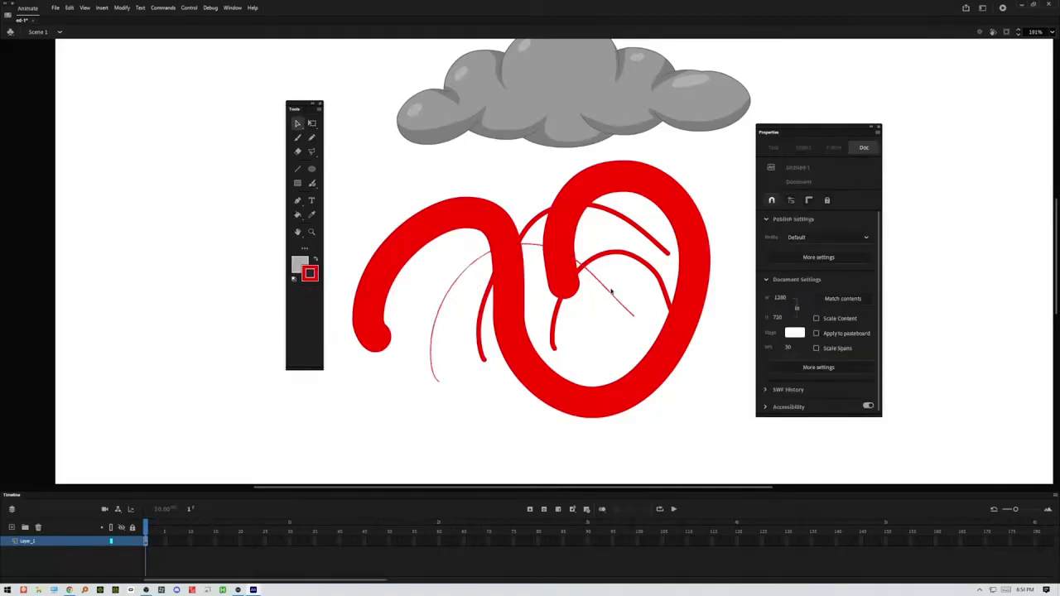
{"action": "left_click", "coordinate": [612, 294]}
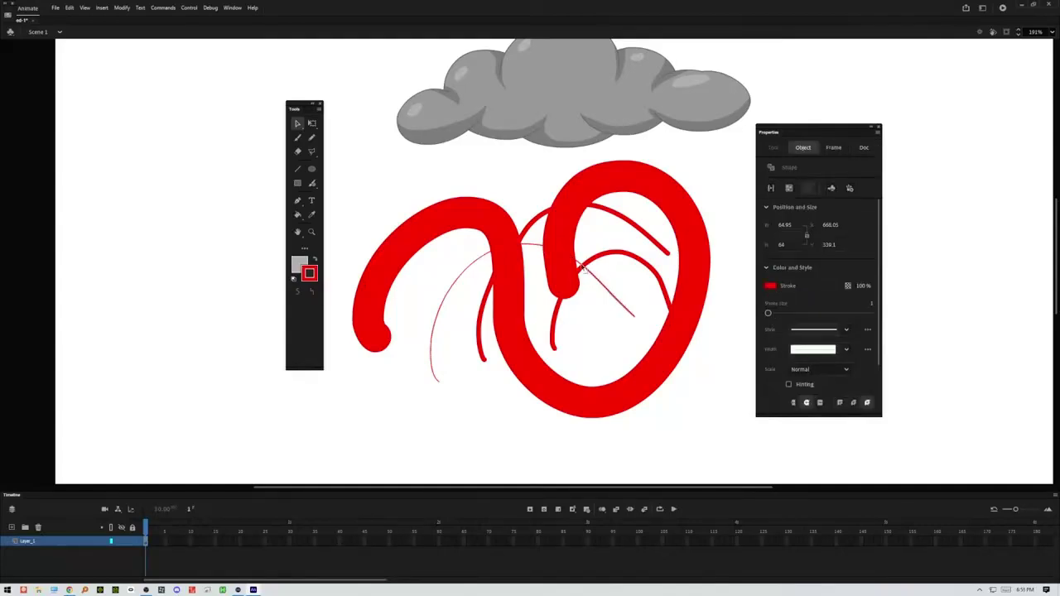
{"action": "left_click", "coordinate": [534, 248]}
{"action": "left_click", "coordinate": [495, 225]}
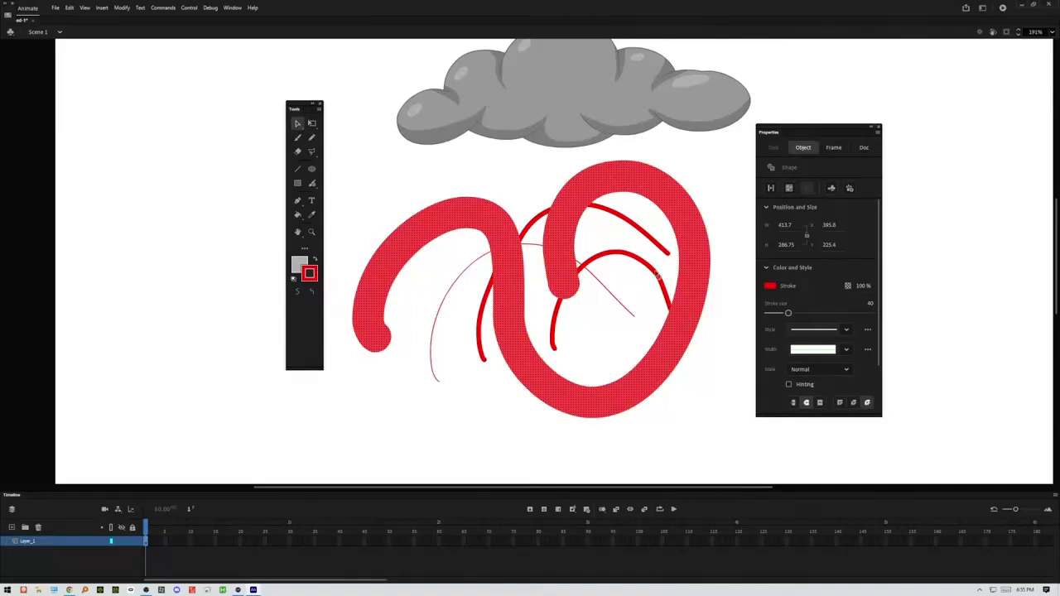
{"action": "left_click", "coordinate": [522, 185]}
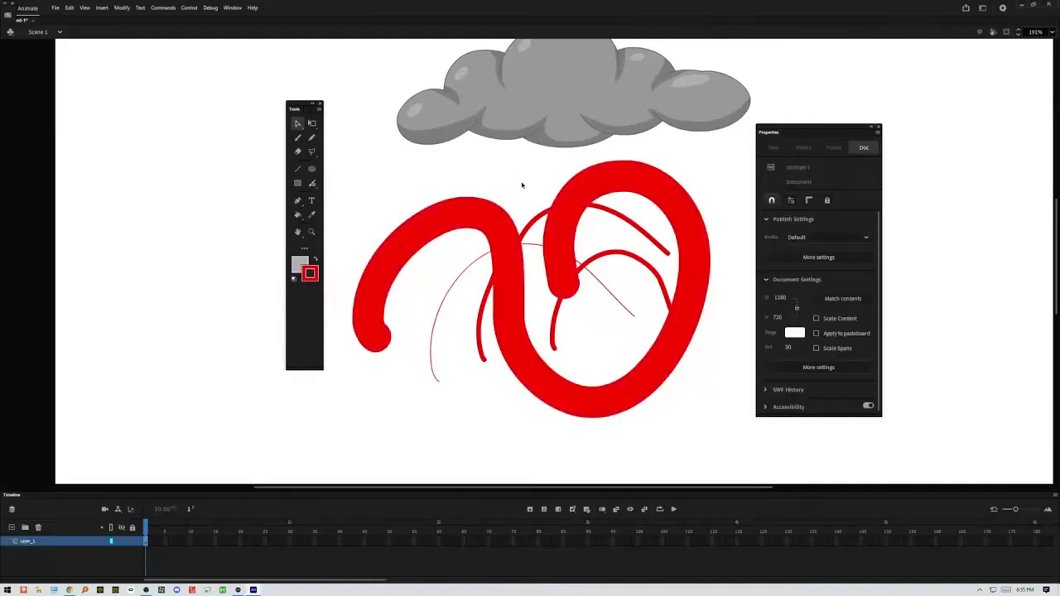
Step: Set the thick looping stroke's size to 14, and delete all the red practice strokes below the cloud
{"action": "left_click", "coordinate": [475, 214]}
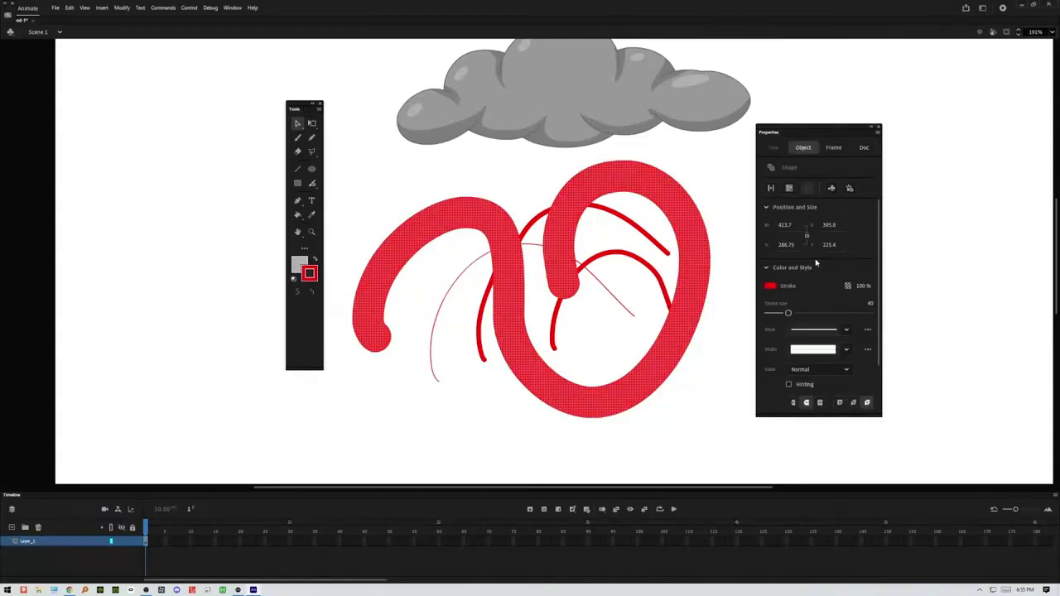
{"action": "mouse_move", "coordinate": [788, 313]}
{"action": "left_mouse_down"}
{"action": "mouse_move", "coordinate": [824, 313]}
{"action": "mouse_move", "coordinate": [755, 325]}
{"action": "mouse_move", "coordinate": [831, 315]}
{"action": "mouse_move", "coordinate": [774, 314]}
{"action": "left_mouse_up"}
{"action": "left_click", "coordinate": [605, 290]}
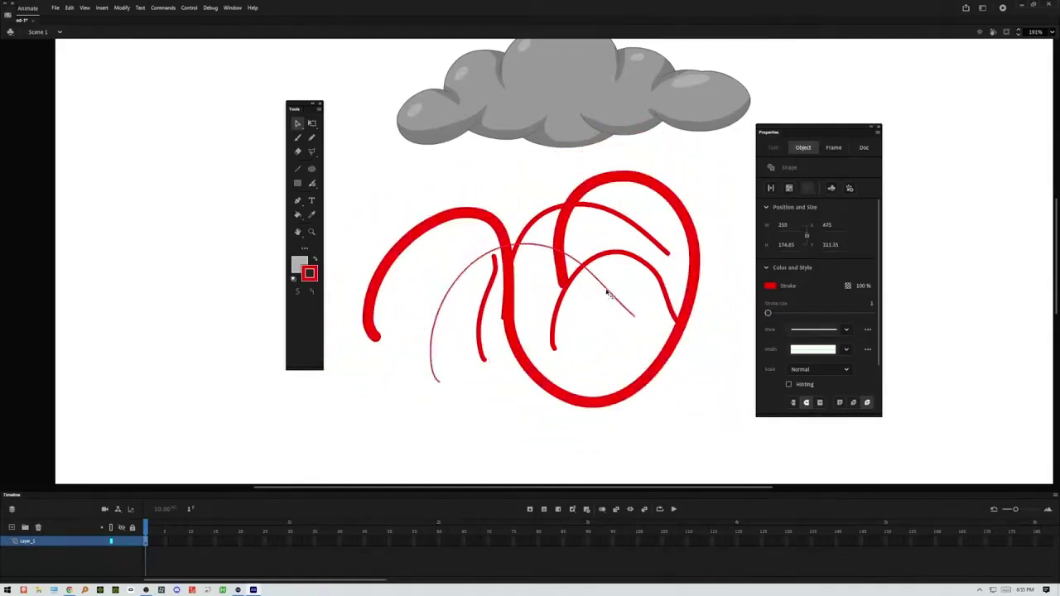
{"action": "left_click_drag", "start_coordinate": [717, 167], "coordinate": [345, 513]}
{"action": "key", "text": "Delete"}
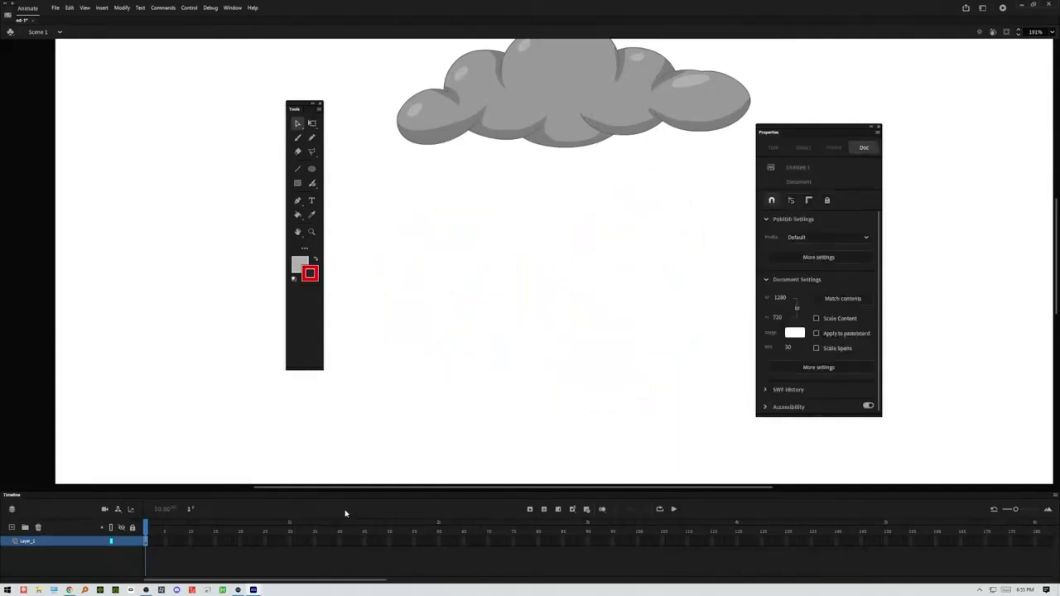
Step: Draw a red smiley face below the cloud with the Pencil: a round head, two oval eyes and a smile
{"action": "left_click", "coordinate": [311, 137]}
{"action": "mouse_move", "coordinate": [466, 230]}
{"action": "left_mouse_down"}
{"action": "mouse_move", "coordinate": [432, 320]}
{"action": "mouse_move", "coordinate": [506, 397]}
{"action": "mouse_move", "coordinate": [603, 381]}
{"action": "mouse_move", "coordinate": [632, 283]}
{"action": "mouse_move", "coordinate": [585, 232]}
{"action": "mouse_move", "coordinate": [481, 212]}
{"action": "left_mouse_up"}
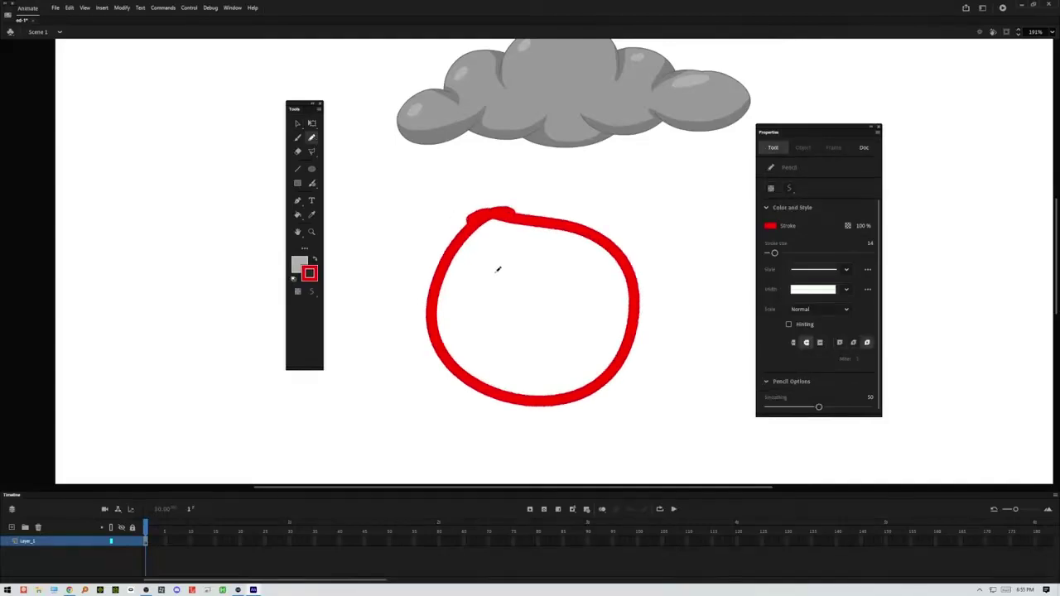
{"action": "mouse_move", "coordinate": [495, 263]}
{"action": "left_mouse_down"}
{"action": "mouse_move", "coordinate": [502, 306]}
{"action": "mouse_move", "coordinate": [497, 262]}
{"action": "mouse_move", "coordinate": [537, 290]}
{"action": "mouse_move", "coordinate": [553, 255]}
{"action": "left_mouse_up"}
{"action": "mouse_move", "coordinate": [464, 315]}
{"action": "left_mouse_down"}
{"action": "mouse_move", "coordinate": [532, 345]}
{"action": "mouse_move", "coordinate": [606, 290]}
{"action": "left_mouse_up"}
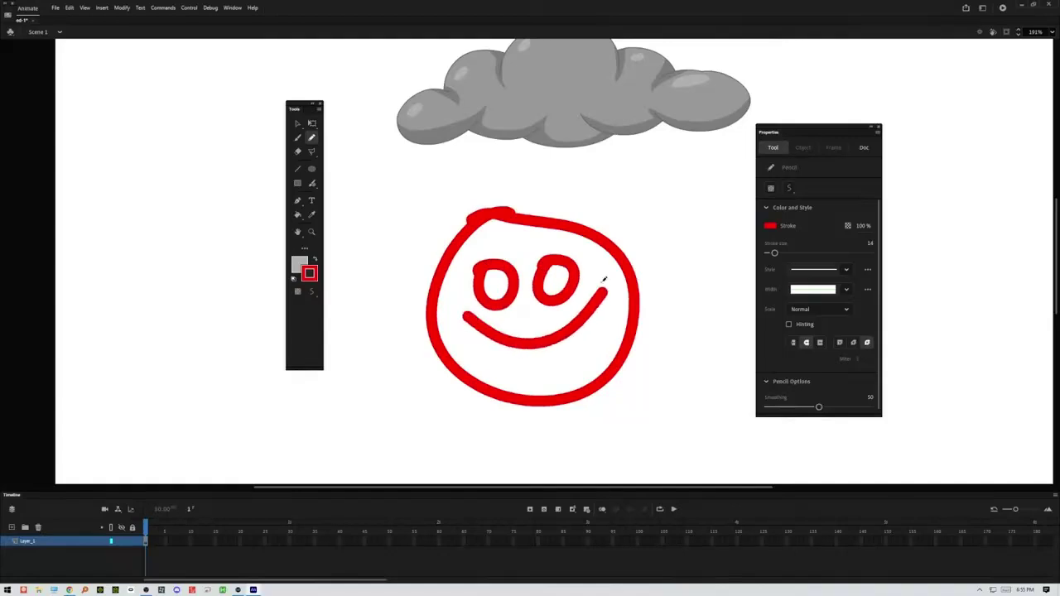
Step: Select the entire smiley face and set its stroke size to 12 and its stroke style to dashed
{"action": "left_click", "coordinate": [297, 123]}
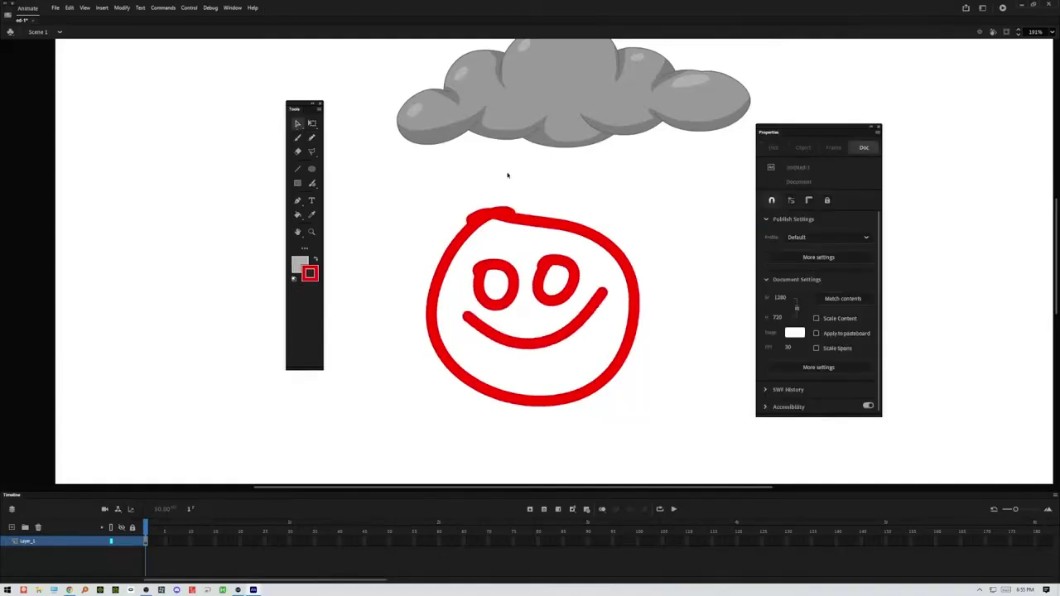
{"action": "mouse_move", "coordinate": [414, 196]}
{"action": "left_mouse_down"}
{"action": "mouse_move", "coordinate": [622, 445]}
{"action": "mouse_move", "coordinate": [685, 461]}
{"action": "left_mouse_up"}
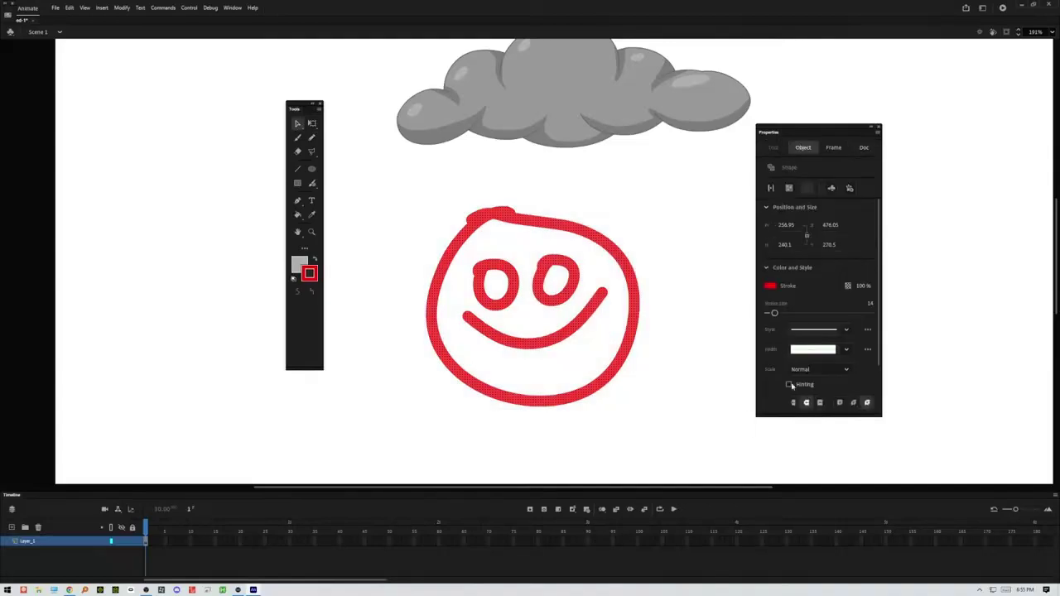
{"action": "mouse_move", "coordinate": [775, 313]}
{"action": "left_mouse_down"}
{"action": "mouse_move", "coordinate": [784, 319]}
{"action": "mouse_move", "coordinate": [775, 324]}
{"action": "left_mouse_up"}
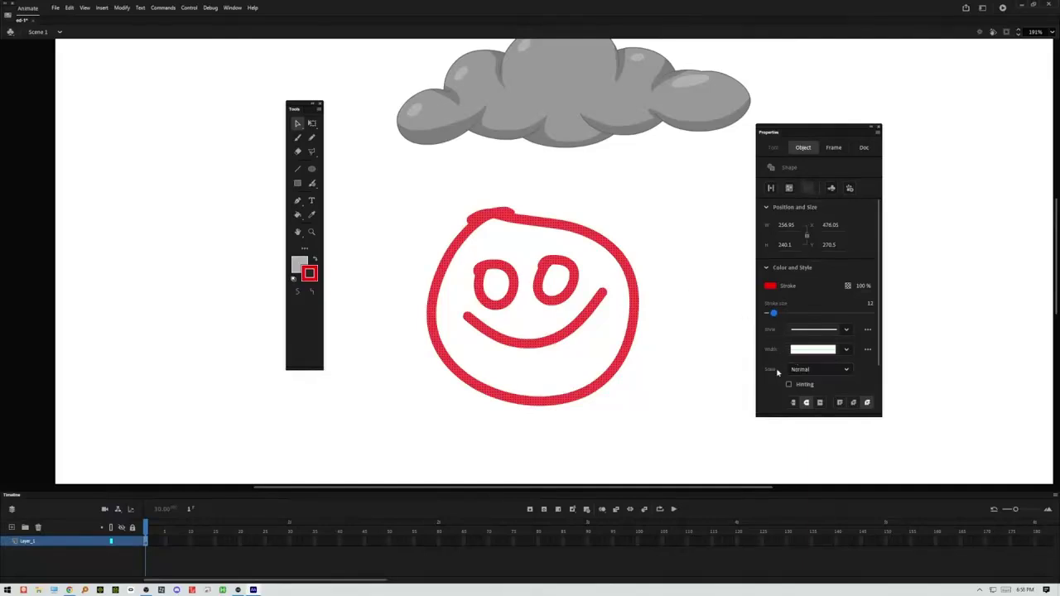
{"action": "left_click", "coordinate": [847, 330]}
{"action": "left_click", "coordinate": [829, 356]}
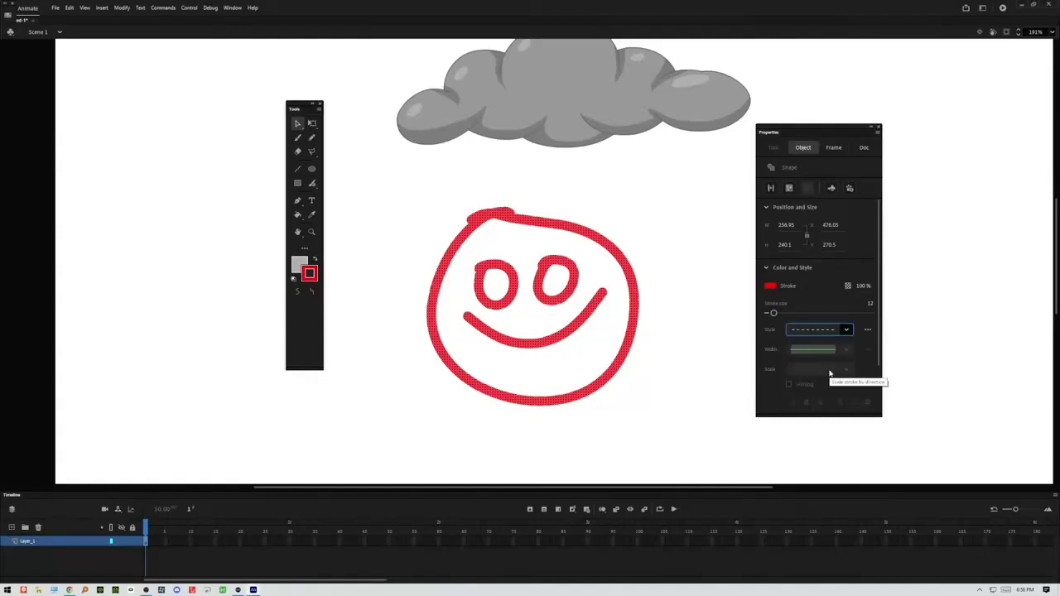
Step: Reduce the smiley face's stroke size to 2, and draw a dashed Pencil arc over the head
{"action": "left_click", "coordinate": [671, 271]}
{"action": "left_click_drag", "start_coordinate": [676, 194], "coordinate": [390, 452]}
{"action": "left_click_drag", "start_coordinate": [774, 314], "coordinate": [768, 315]}
{"action": "left_click", "coordinate": [675, 301]}
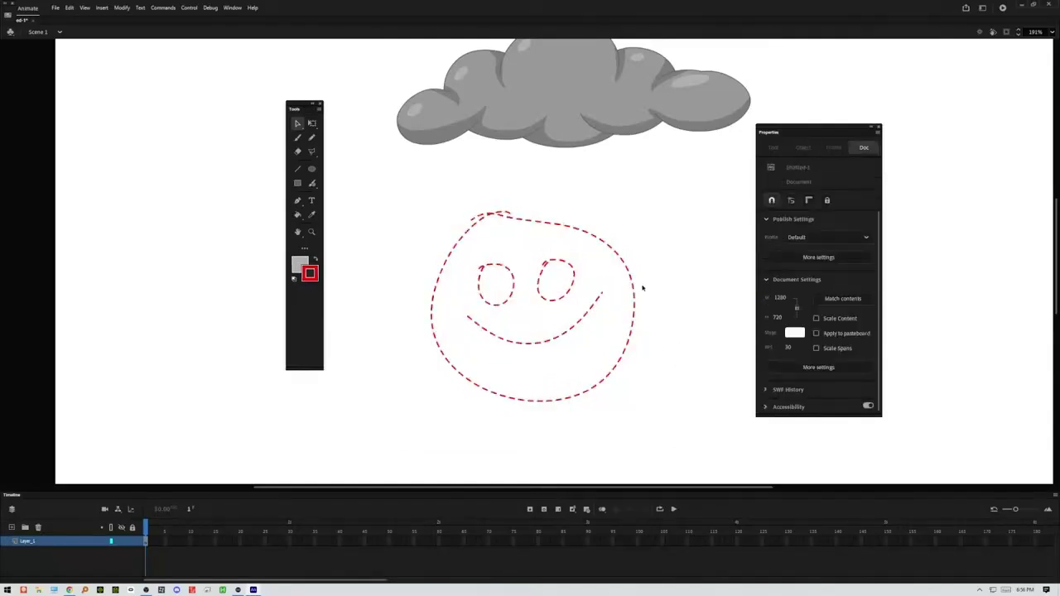
{"action": "left_click", "coordinate": [311, 138]}
{"action": "mouse_move", "coordinate": [434, 231]}
{"action": "left_mouse_down"}
{"action": "mouse_move", "coordinate": [406, 343]}
{"action": "mouse_move", "coordinate": [651, 245]}
{"action": "mouse_move", "coordinate": [658, 252]}
{"action": "left_mouse_up"}
Step: Switch the Pencil to the ragged stroke style and draw a long curve around the face's right side and a spiral beside it
{"action": "left_click", "coordinate": [816, 270]}
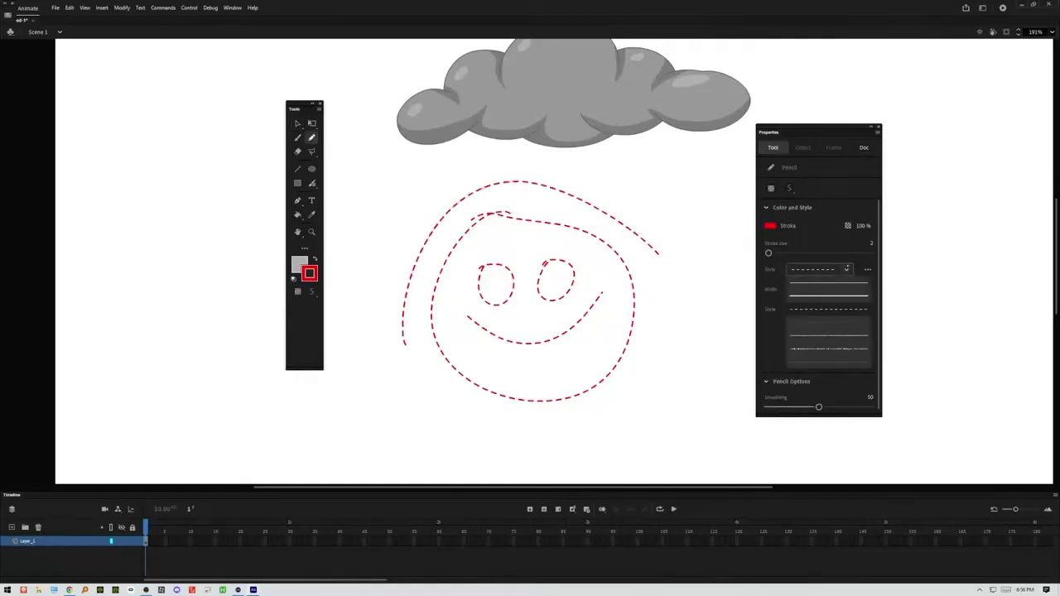
{"action": "left_click", "coordinate": [816, 282]}
{"action": "mouse_move", "coordinate": [551, 425]}
{"action": "left_mouse_down"}
{"action": "mouse_move", "coordinate": [673, 338]}
{"action": "mouse_move", "coordinate": [698, 240]}
{"action": "mouse_move", "coordinate": [609, 170]}
{"action": "left_mouse_up"}
{"action": "mouse_move", "coordinate": [644, 418]}
{"action": "left_mouse_down"}
{"action": "mouse_move", "coordinate": [723, 338]}
{"action": "mouse_move", "coordinate": [683, 424]}
{"action": "mouse_move", "coordinate": [693, 395]}
{"action": "left_mouse_up"}
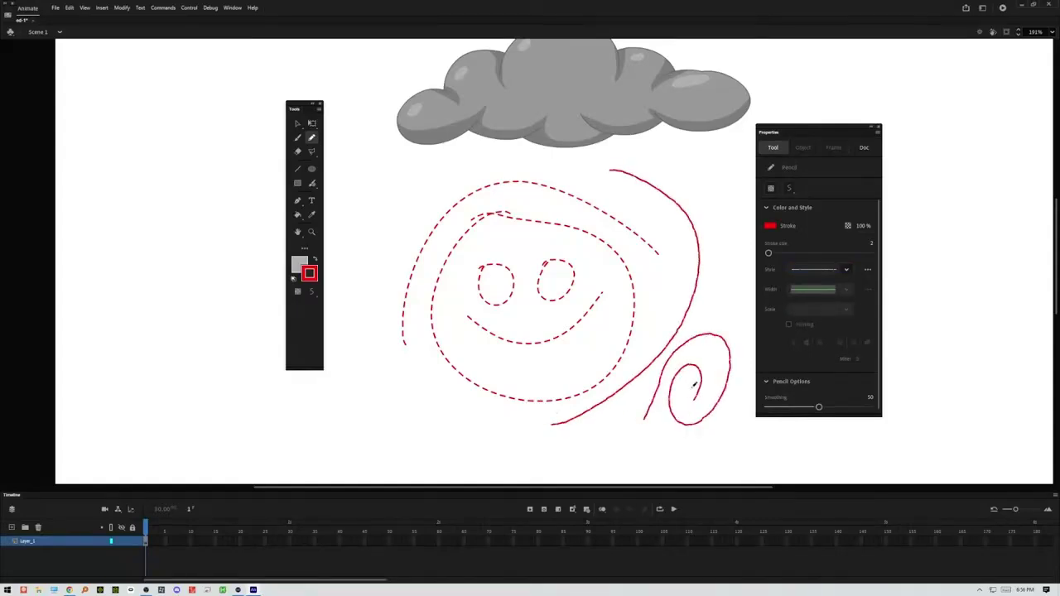
Step: Switch the Pencil to the stippled stroke style and draw two long curves around the face's left side and one across the forehead
{"action": "left_click", "coordinate": [816, 269]}
{"action": "left_click", "coordinate": [828, 336]}
{"action": "mouse_move", "coordinate": [463, 173]}
{"action": "left_mouse_down"}
{"action": "mouse_move", "coordinate": [422, 201]}
{"action": "mouse_move", "coordinate": [376, 373]}
{"action": "mouse_move", "coordinate": [454, 430]}
{"action": "mouse_move", "coordinate": [540, 447]}
{"action": "left_mouse_up"}
{"action": "mouse_move", "coordinate": [451, 399]}
{"action": "left_mouse_down"}
{"action": "mouse_move", "coordinate": [403, 377]}
{"action": "mouse_move", "coordinate": [499, 162]}
{"action": "mouse_move", "coordinate": [547, 157]}
{"action": "left_mouse_up"}
{"action": "mouse_move", "coordinate": [436, 251]}
{"action": "left_mouse_down"}
{"action": "mouse_move", "coordinate": [454, 222]}
{"action": "mouse_move", "coordinate": [460, 242]}
{"action": "mouse_move", "coordinate": [569, 236]}
{"action": "left_mouse_up"}
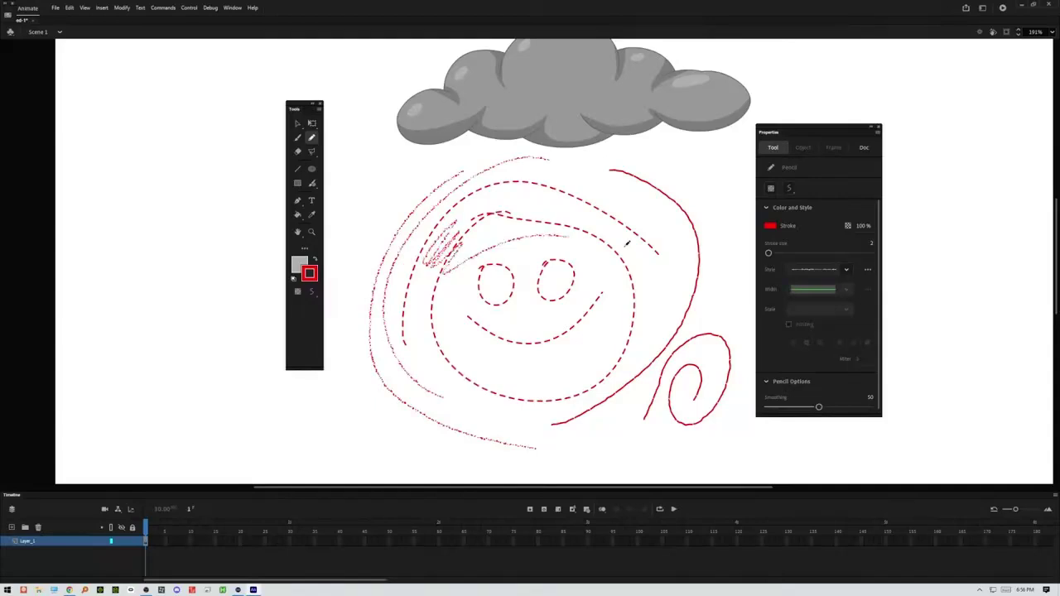
Step: Switch the Pencil to the fine hatched stroke style and draw three long diagonal curves across the face
{"action": "left_click", "coordinate": [847, 270]}
{"action": "left_click", "coordinate": [825, 364]}
{"action": "mouse_move", "coordinate": [662, 223]}
{"action": "left_mouse_down"}
{"action": "mouse_move", "coordinate": [595, 358]}
{"action": "mouse_move", "coordinate": [572, 375]}
{"action": "left_mouse_up"}
{"action": "mouse_move", "coordinate": [633, 199]}
{"action": "left_mouse_down"}
{"action": "mouse_move", "coordinate": [549, 360]}
{"action": "mouse_move", "coordinate": [418, 435]}
{"action": "left_mouse_up"}
{"action": "mouse_move", "coordinate": [625, 152]}
{"action": "left_mouse_down"}
{"action": "mouse_move", "coordinate": [517, 339]}
{"action": "mouse_move", "coordinate": [436, 394]}
{"action": "left_mouse_up"}
{"action": "left_click", "coordinate": [297, 124]}
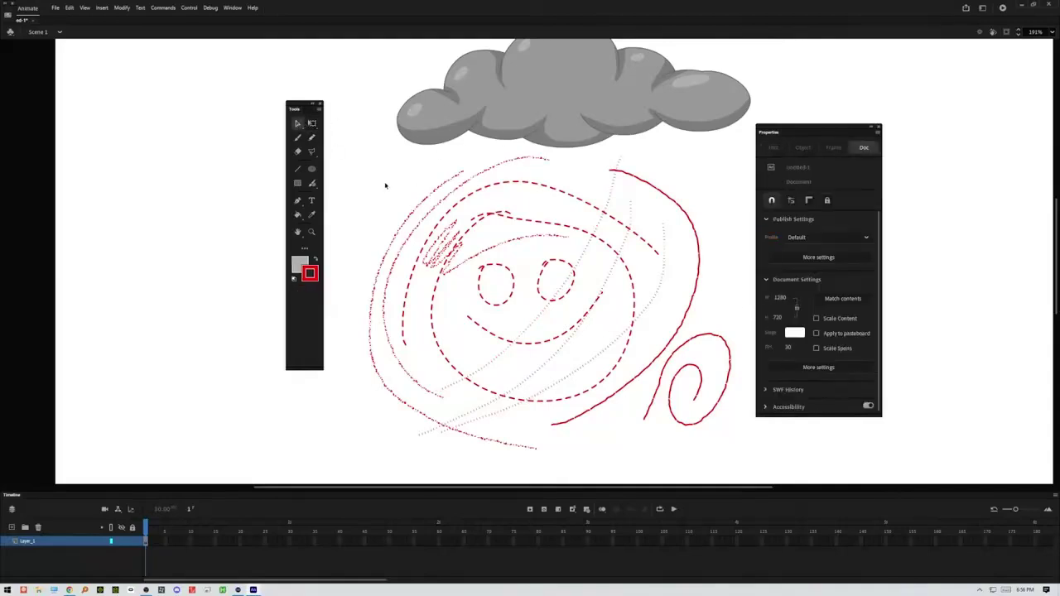
Step: Select the whole smiley drawing below the cloud, set its stroke size to 7, and apply the dashed stroke style
{"action": "key", "text": "ctrl+a"}
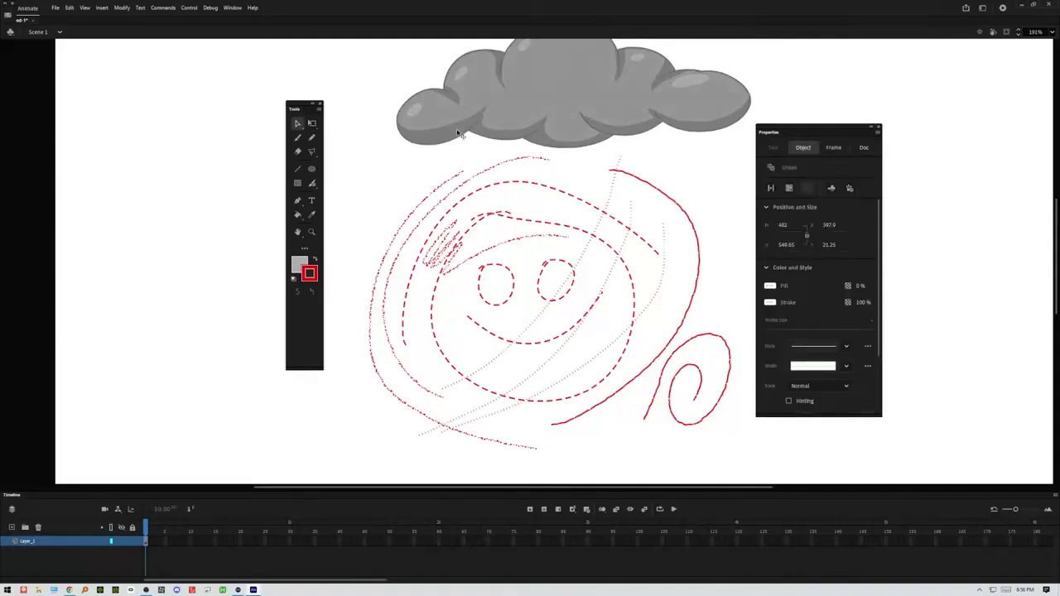
{"action": "left_click", "coordinate": [437, 165]}
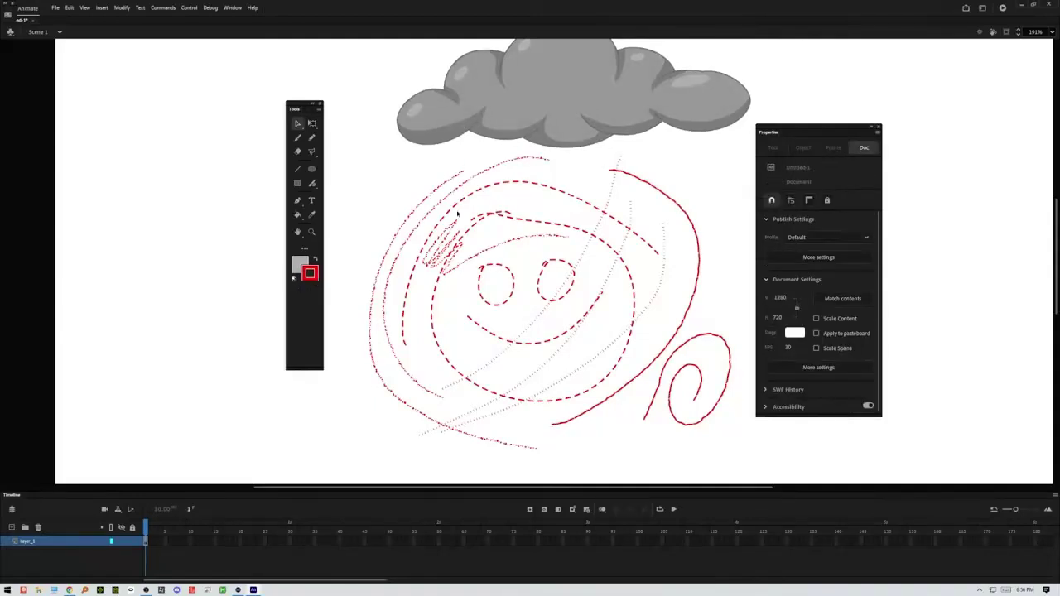
{"action": "left_click_drag", "start_coordinate": [708, 326], "coordinate": [744, 153]}
{"action": "left_click_drag", "start_coordinate": [768, 314], "coordinate": [771, 314]}
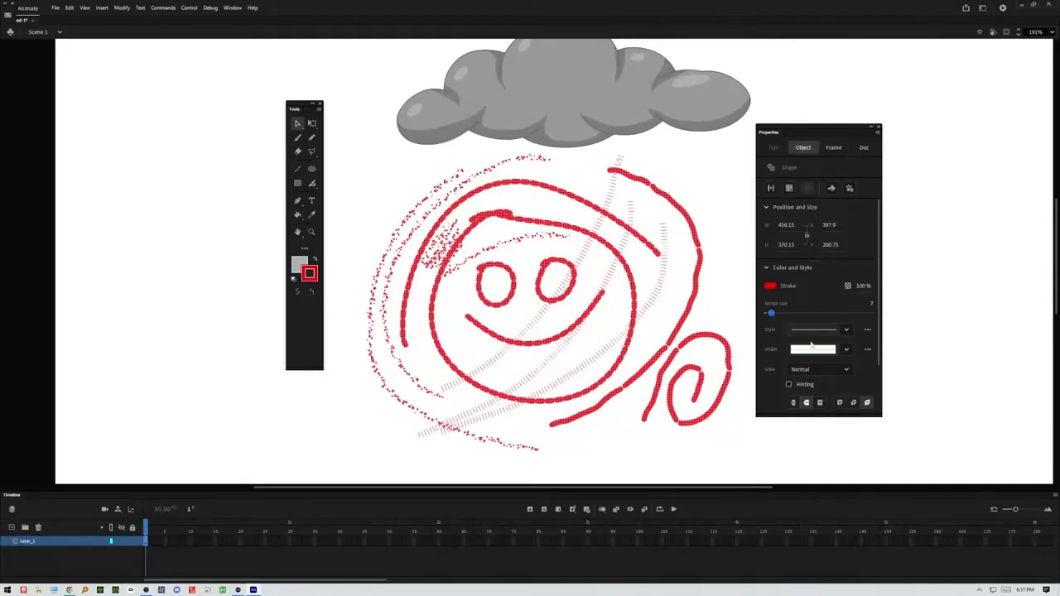
{"action": "left_click", "coordinate": [845, 330]}
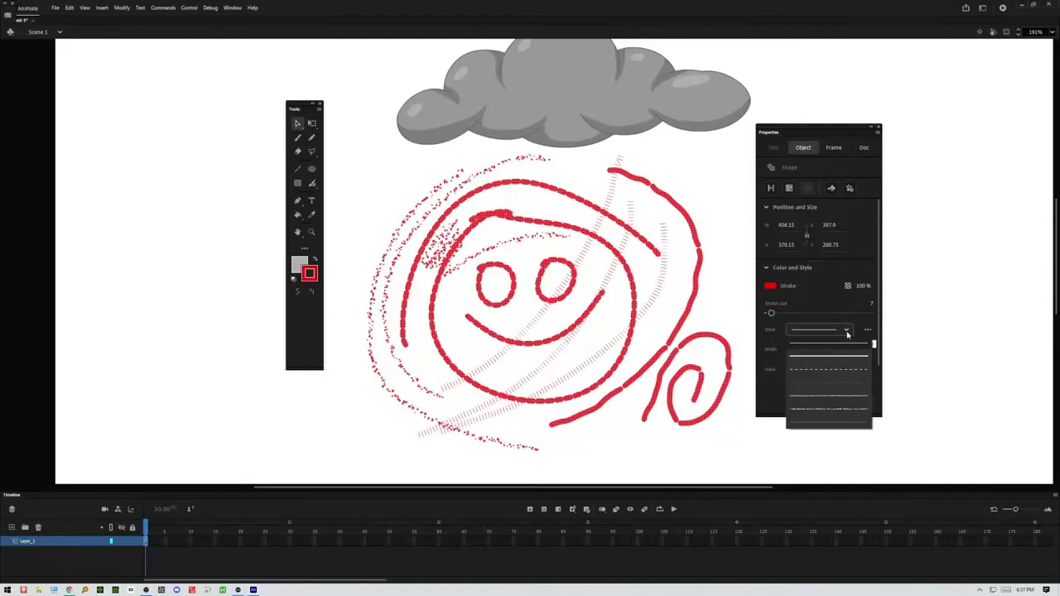
{"action": "left_click", "coordinate": [825, 370]}
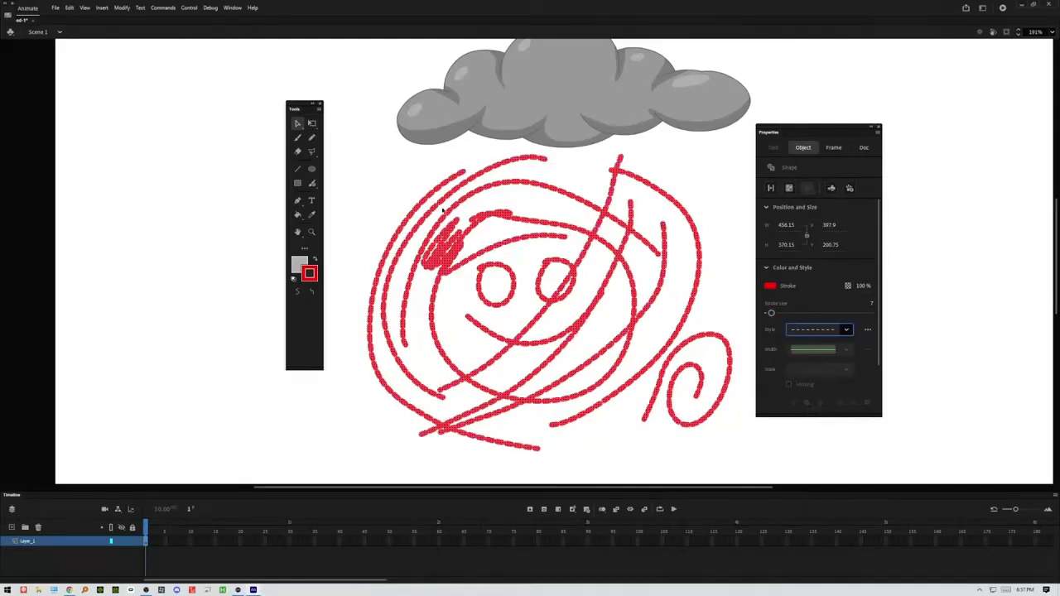
Step: Reduce the smiley drawing's stroke size to 2, and switch its style to solid and finally to hairline
{"action": "left_click_drag", "start_coordinate": [770, 313], "coordinate": [768, 315]}
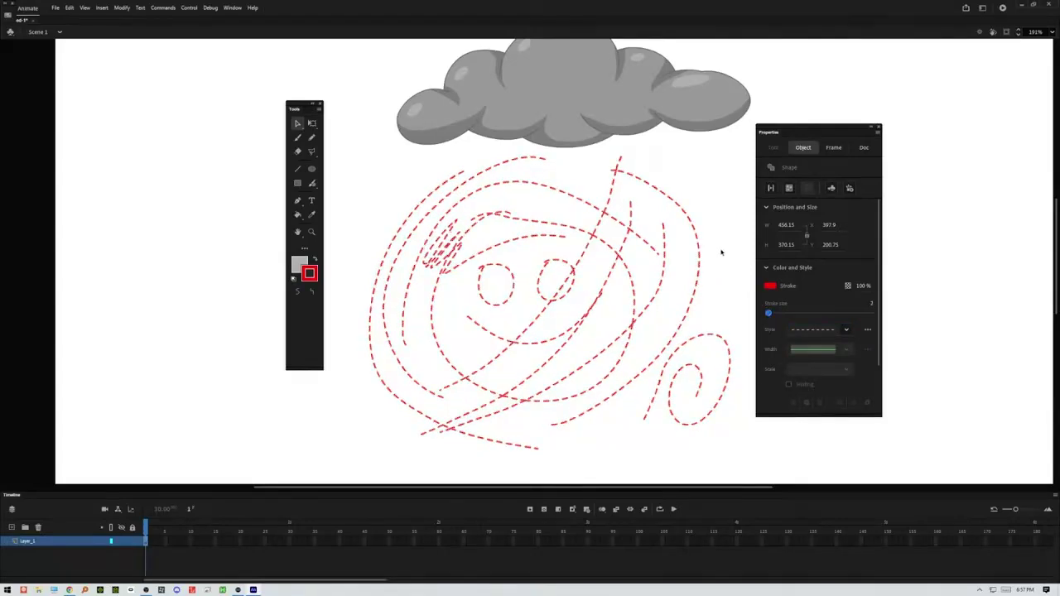
{"action": "left_click", "coordinate": [831, 325]}
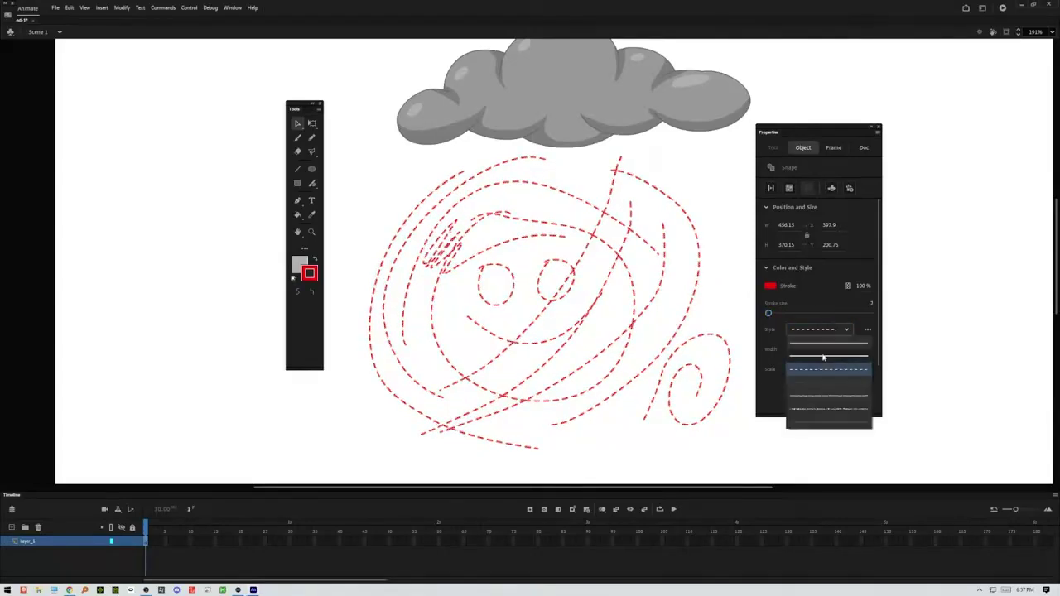
{"action": "left_click", "coordinate": [823, 349]}
{"action": "left_click", "coordinate": [845, 331]}
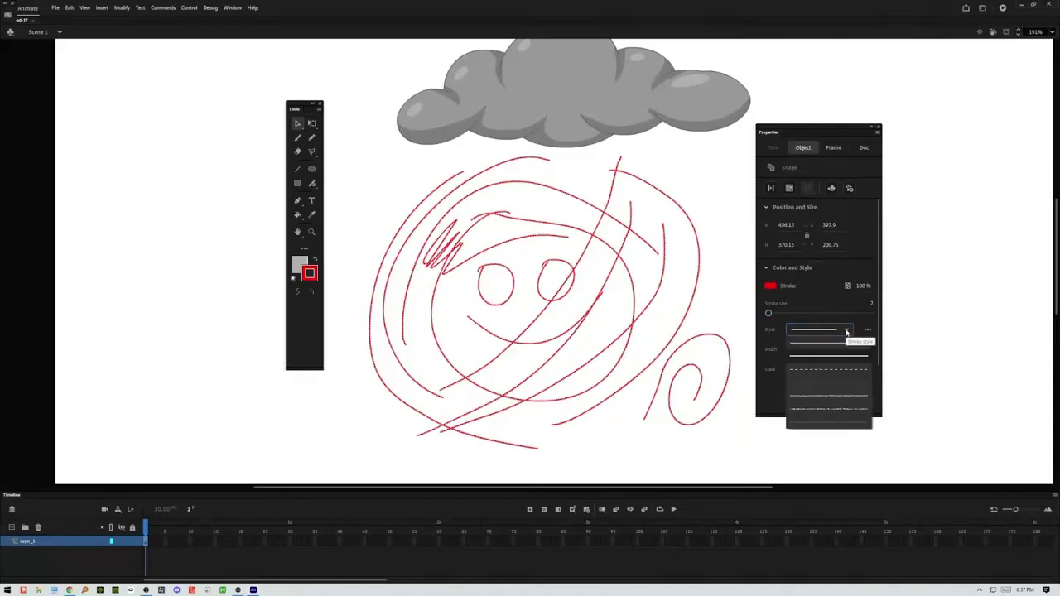
{"action": "left_click", "coordinate": [829, 342]}
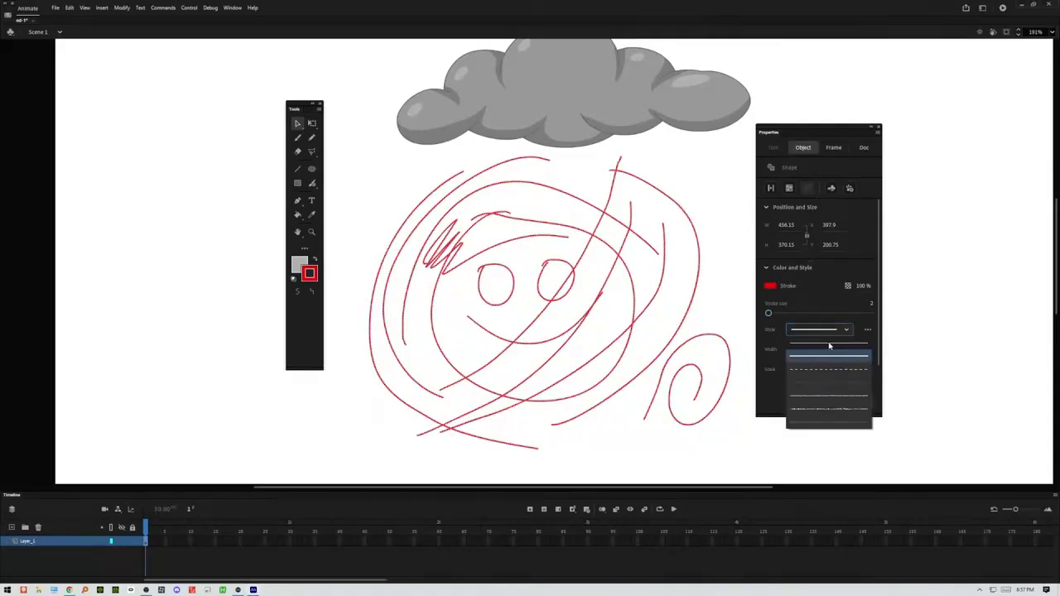
{"action": "left_click", "coordinate": [705, 207]}
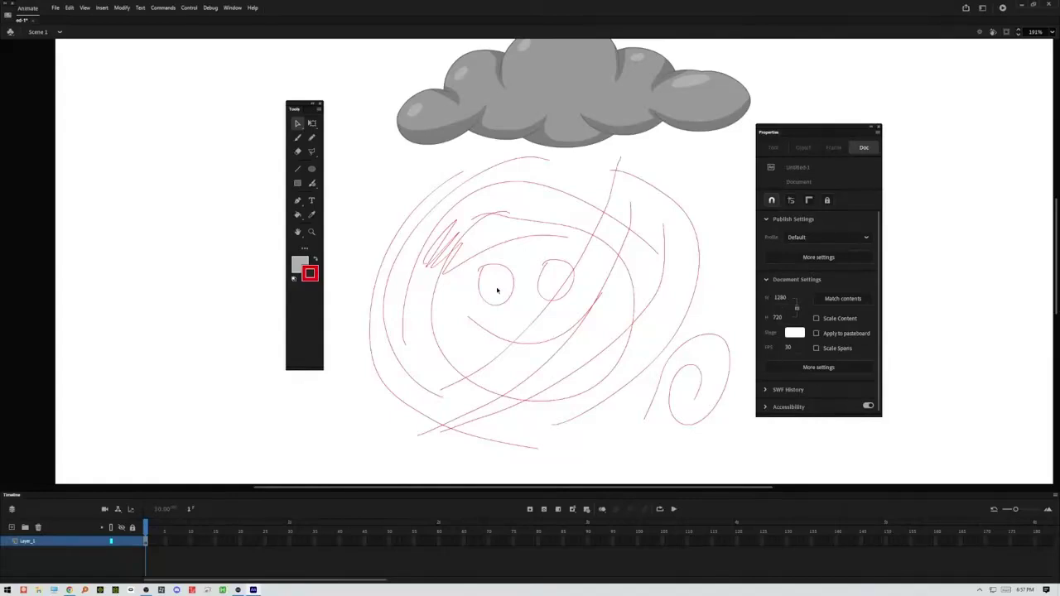
Step: Delete everything on the stage, and draw a new hairline smiley face with two round eyes and a smile using the Pencil
{"action": "key", "text": "ctrl+a"}
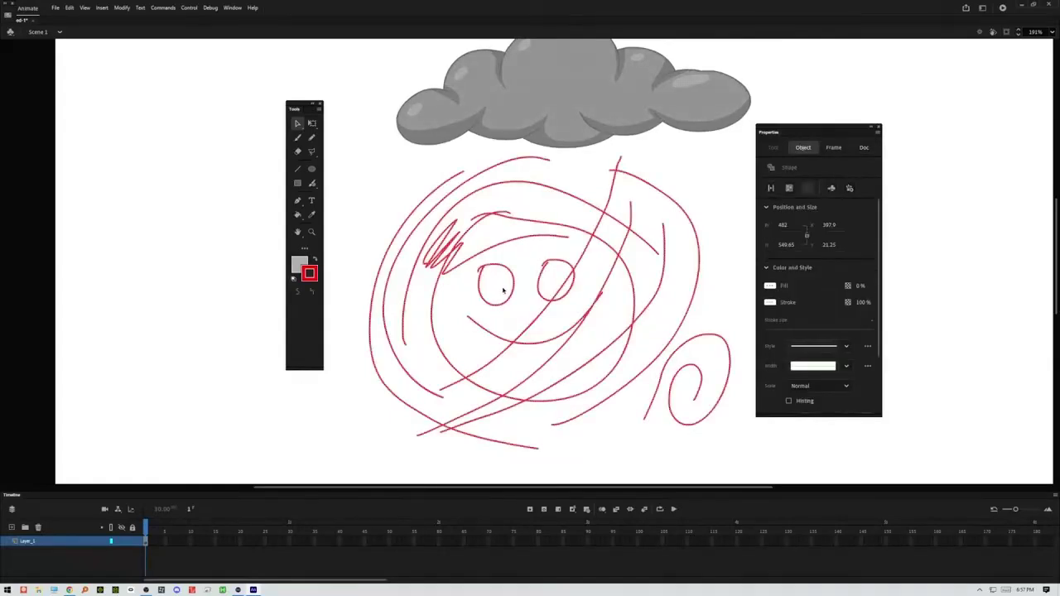
{"action": "key", "text": "Delete"}
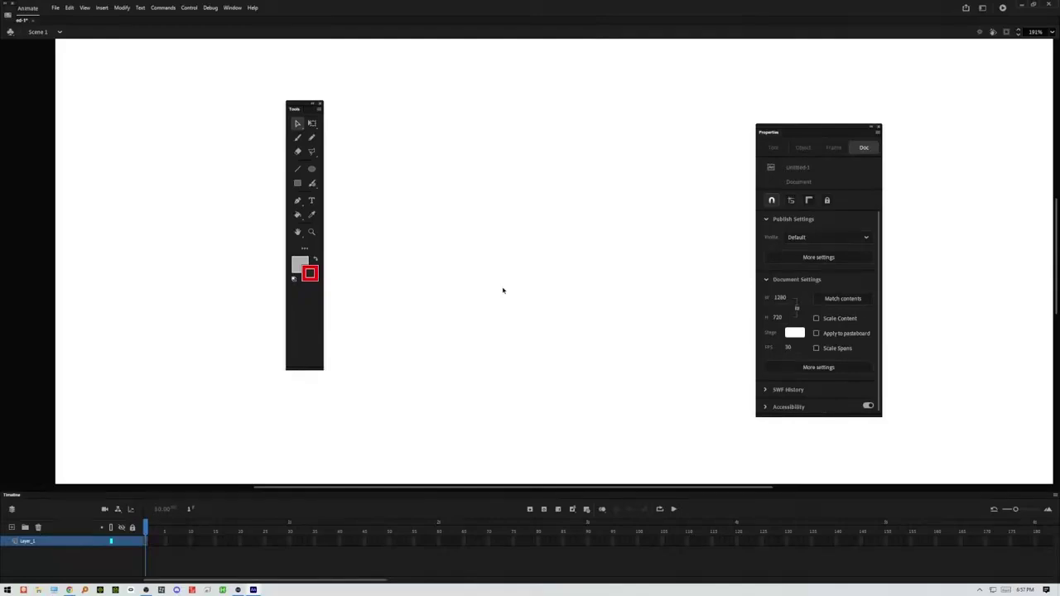
{"action": "left_click", "coordinate": [311, 138]}
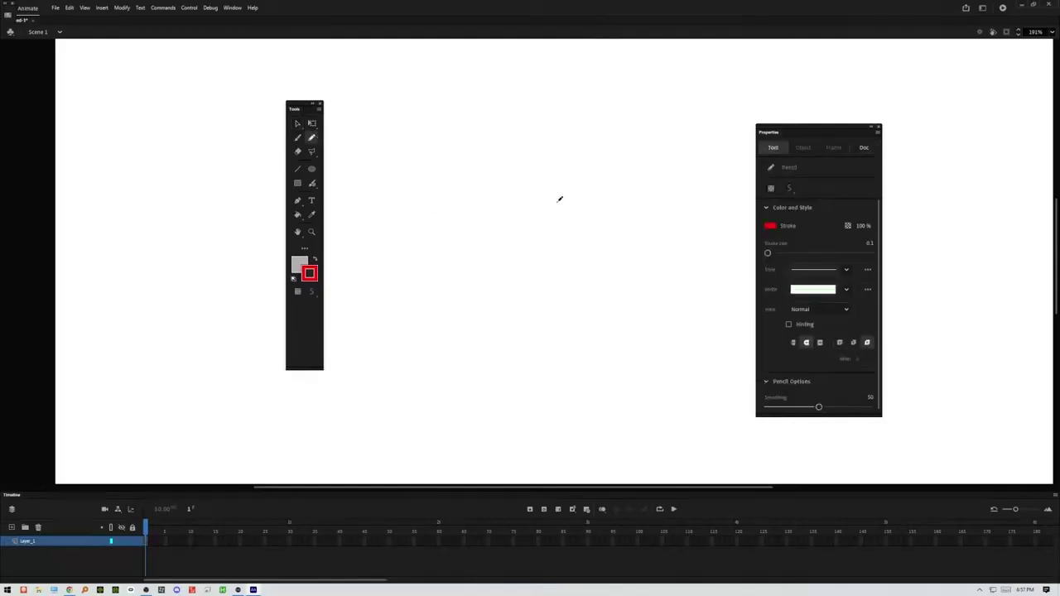
{"action": "mouse_move", "coordinate": [564, 173]}
{"action": "left_mouse_down"}
{"action": "mouse_move", "coordinate": [471, 190]}
{"action": "mouse_move", "coordinate": [475, 351]}
{"action": "mouse_move", "coordinate": [618, 240]}
{"action": "mouse_move", "coordinate": [500, 164]}
{"action": "left_mouse_up"}
{"action": "mouse_move", "coordinate": [494, 213]}
{"action": "left_mouse_down"}
{"action": "mouse_move", "coordinate": [486, 262]}
{"action": "mouse_move", "coordinate": [517, 225]}
{"action": "mouse_move", "coordinate": [469, 225]}
{"action": "left_mouse_up"}
{"action": "mouse_move", "coordinate": [544, 227]}
{"action": "left_mouse_down"}
{"action": "mouse_move", "coordinate": [578, 256]}
{"action": "mouse_move", "coordinate": [552, 216]}
{"action": "left_mouse_up"}
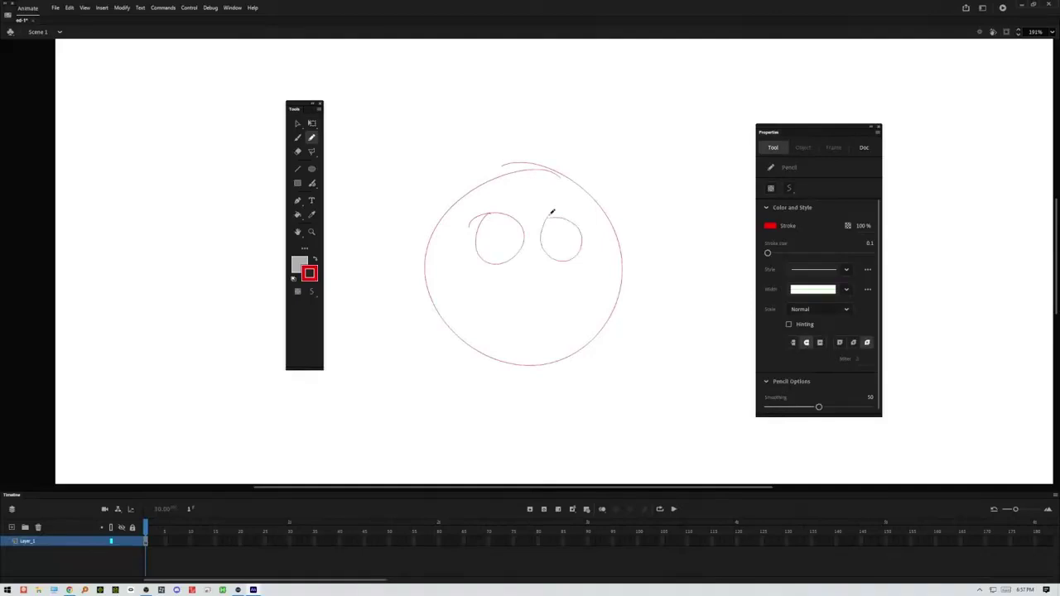
{"action": "mouse_move", "coordinate": [462, 278]}
{"action": "left_mouse_down"}
{"action": "mouse_move", "coordinate": [533, 310]}
{"action": "mouse_move", "coordinate": [590, 285]}
{"action": "left_mouse_up"}
Step: Select the smiley's left eye outline whole and in part, and examine up close where its stroke ends overlap
{"action": "left_click", "coordinate": [297, 122]}
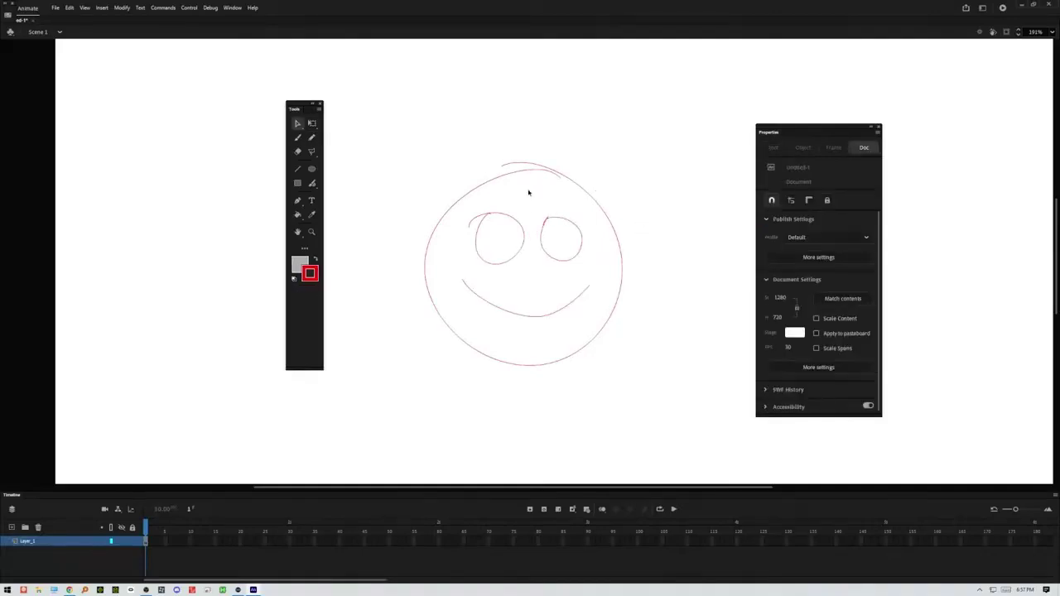
{"action": "left_click", "coordinate": [474, 219]}
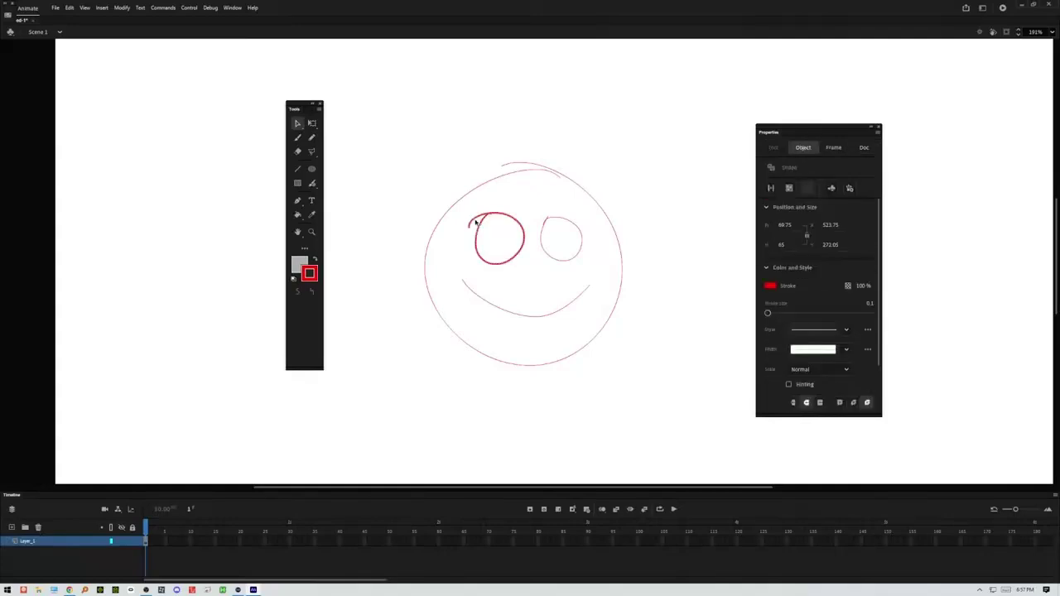
{"action": "left_click", "coordinate": [474, 230]}
{"action": "left_click", "coordinate": [476, 220]}
{"action": "left_click", "coordinate": [503, 237]}
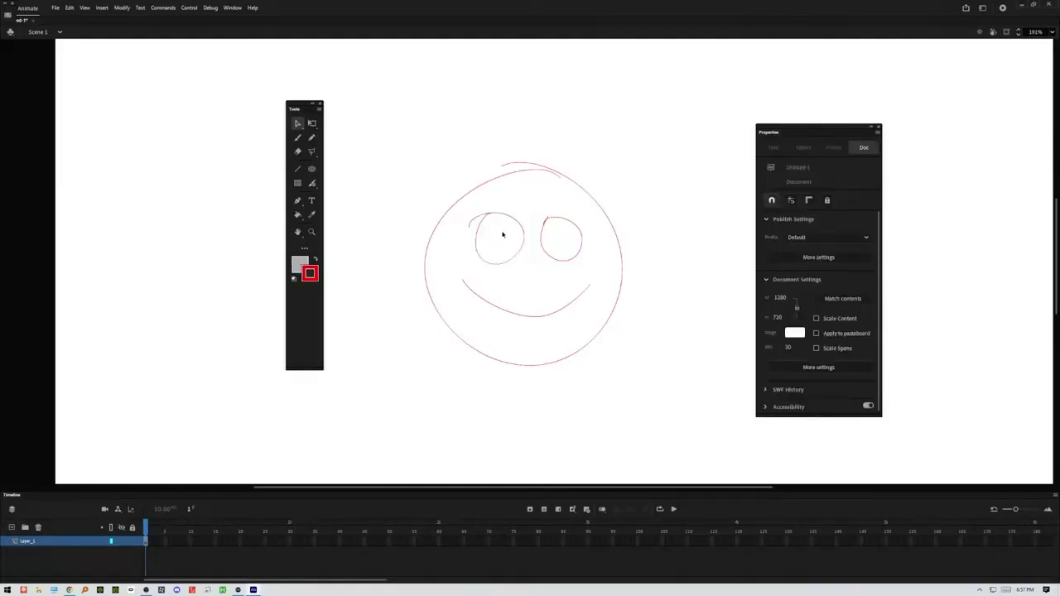
{"action": "left_click_drag", "start_coordinate": [500, 205], "coordinate": [461, 242]}
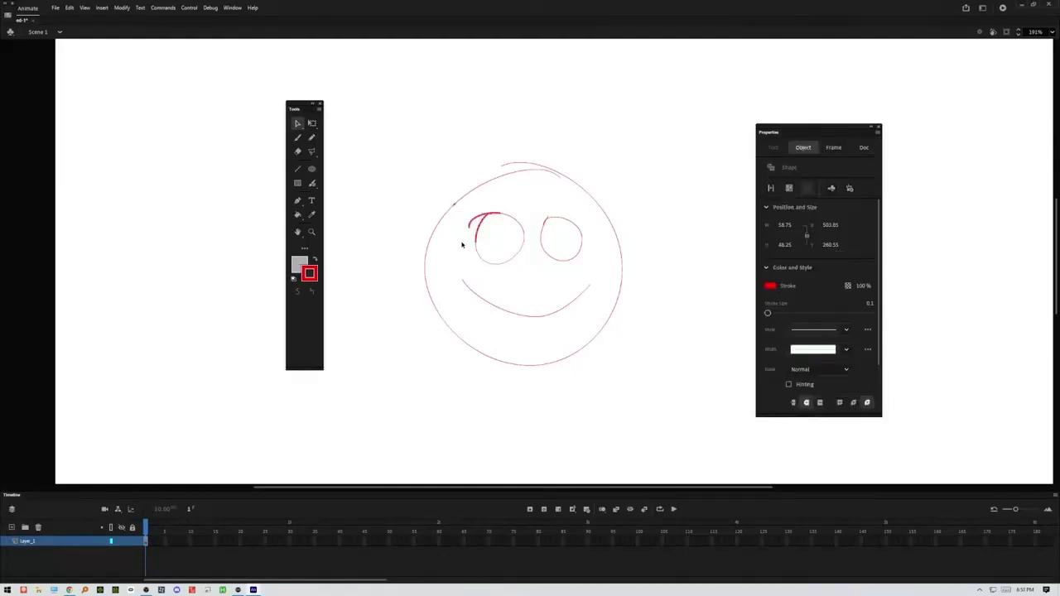
{"action": "key", "text": "ctrl+="}
{"action": "key", "text": "ctrl+="}
{"action": "key", "text": "ctrl+="}
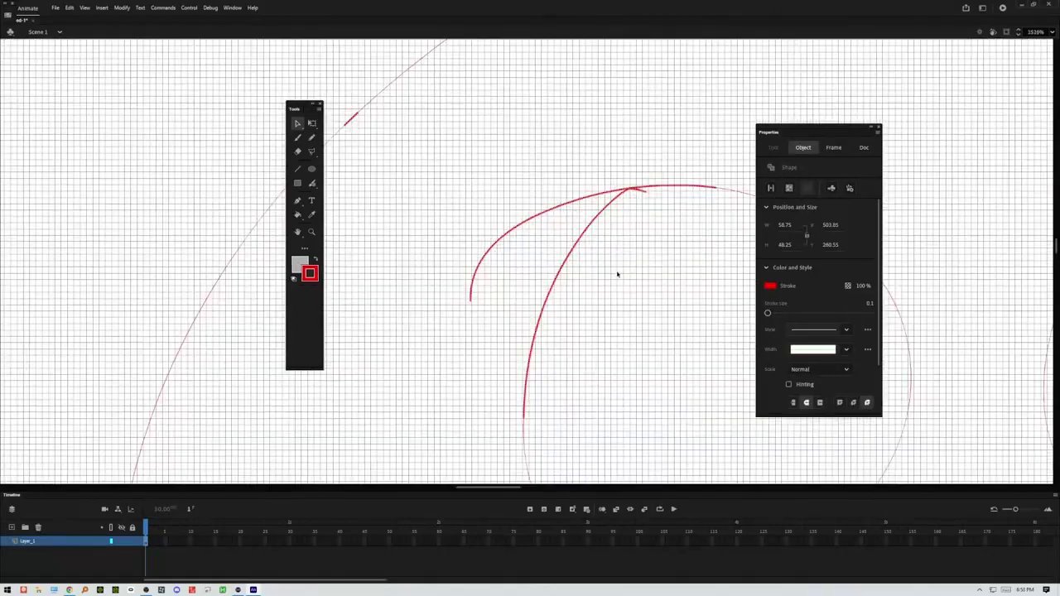
{"action": "left_click", "coordinate": [635, 227]}
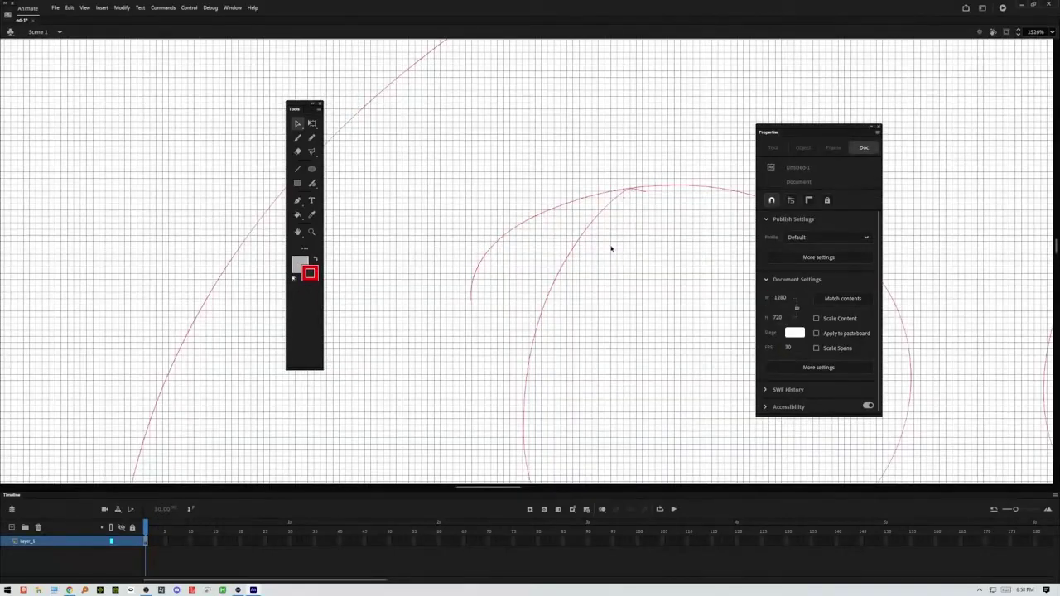
Step: Bend the head's upper outline down across the overlapping line, and delete the two loose stroke ends at the crossing
{"action": "scroll", "coordinate": [611, 248], "scroll_direction": "down", "scroll_amount": 5}
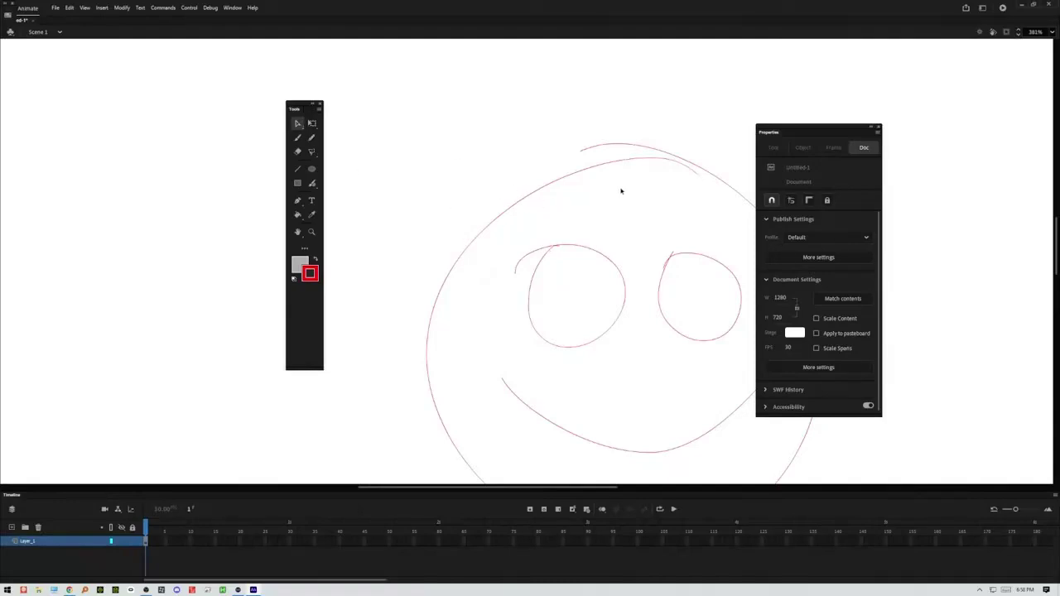
{"action": "scroll", "coordinate": [542, 277], "scroll_direction": "right", "scroll_amount": 3}
{"action": "scroll", "coordinate": [541, 277], "scroll_direction": "up", "scroll_amount": 2}
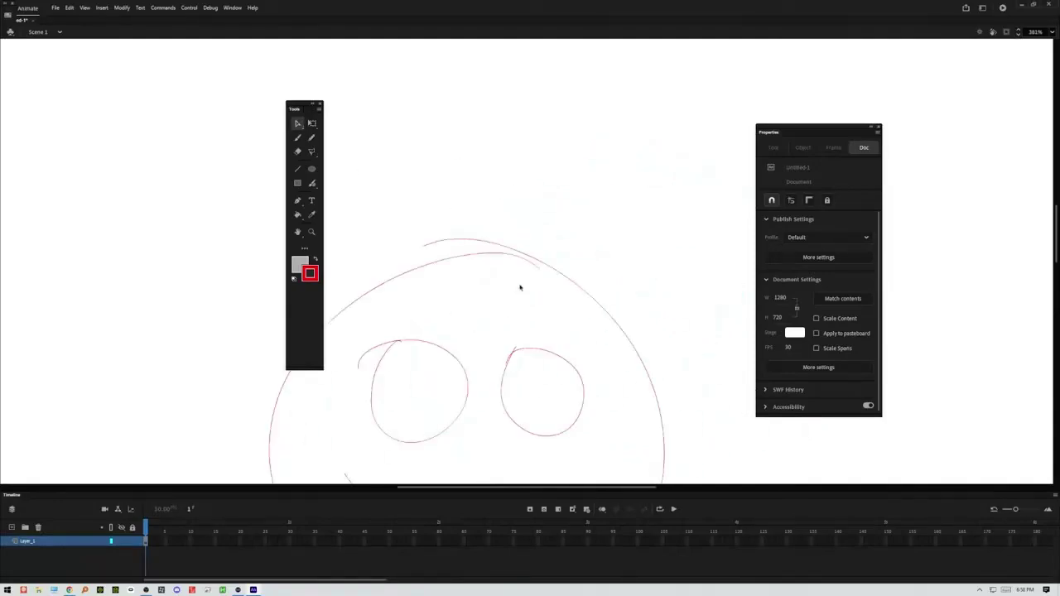
{"action": "scroll", "coordinate": [527, 265], "scroll_direction": "up", "scroll_amount": 2}
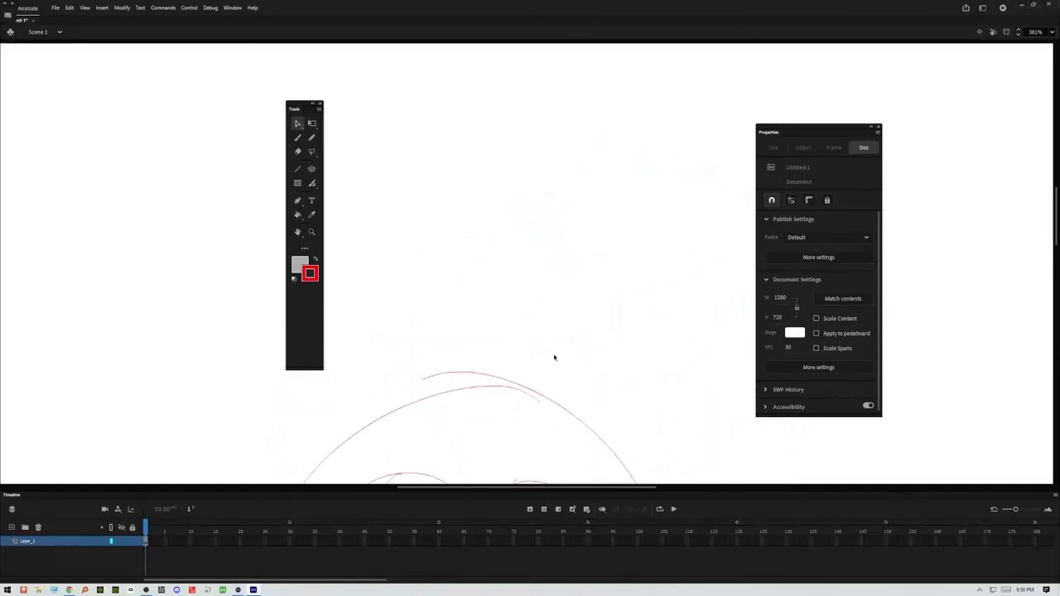
{"action": "scroll", "coordinate": [551, 331], "scroll_direction": "down", "scroll_amount": 2}
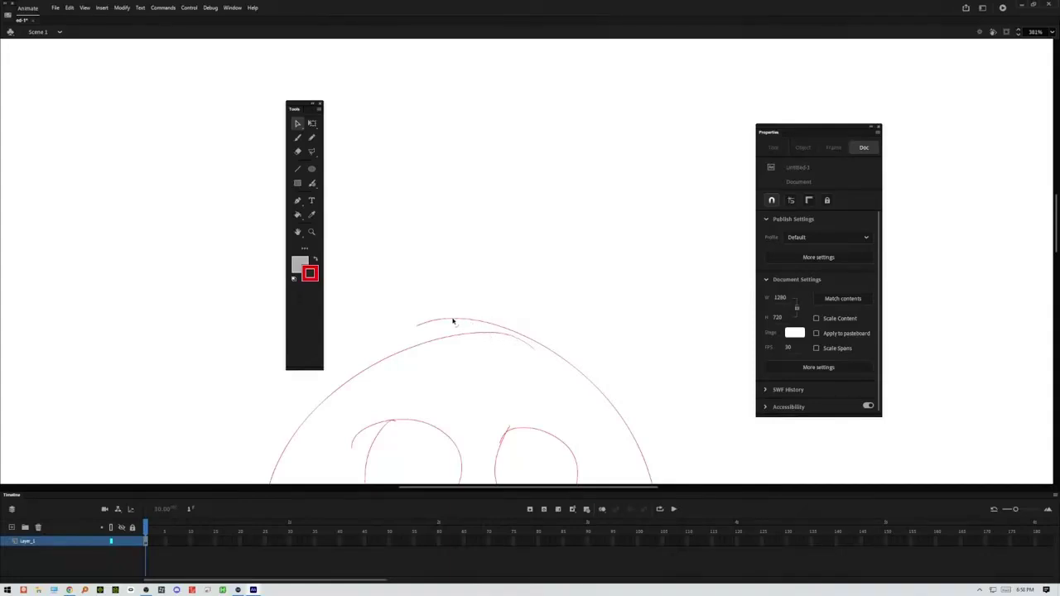
{"action": "left_click_drag", "start_coordinate": [455, 323], "coordinate": [535, 355]}
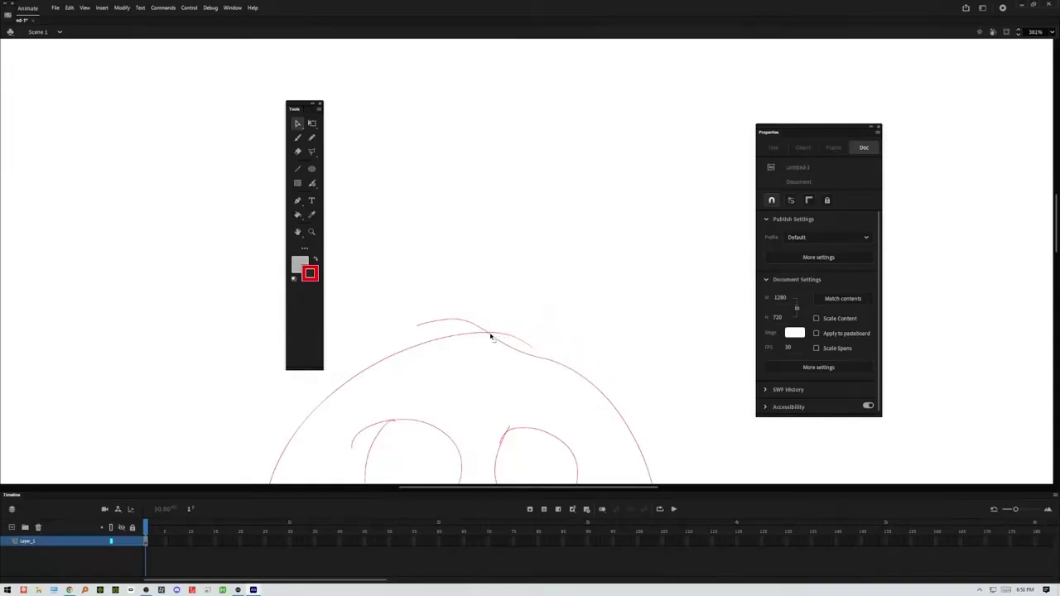
{"action": "left_click", "coordinate": [500, 337]}
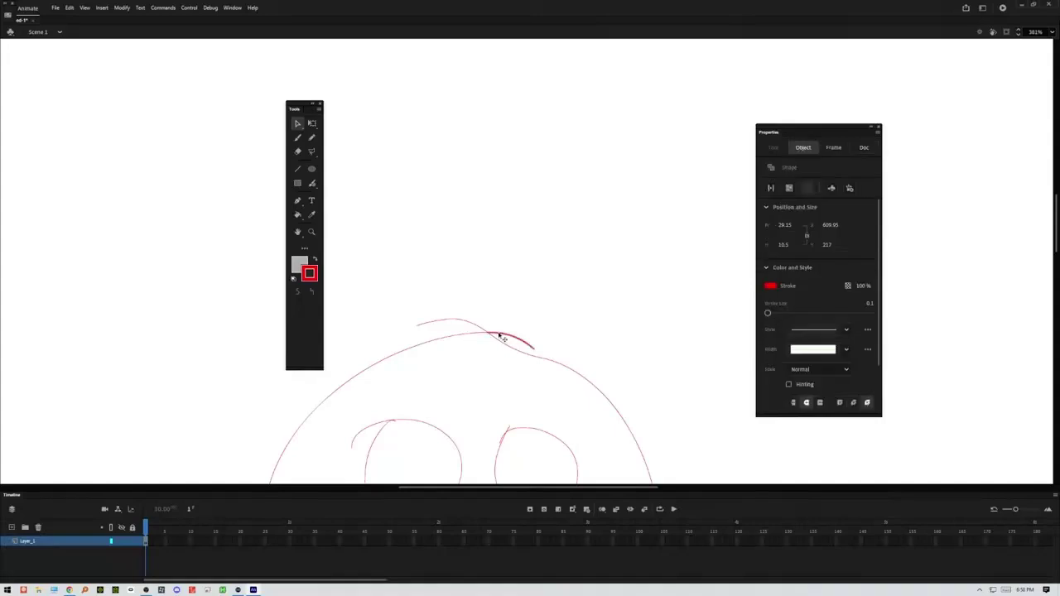
{"action": "key", "text": "Delete"}
{"action": "left_click", "coordinate": [486, 329]}
{"action": "key", "text": "Delete"}
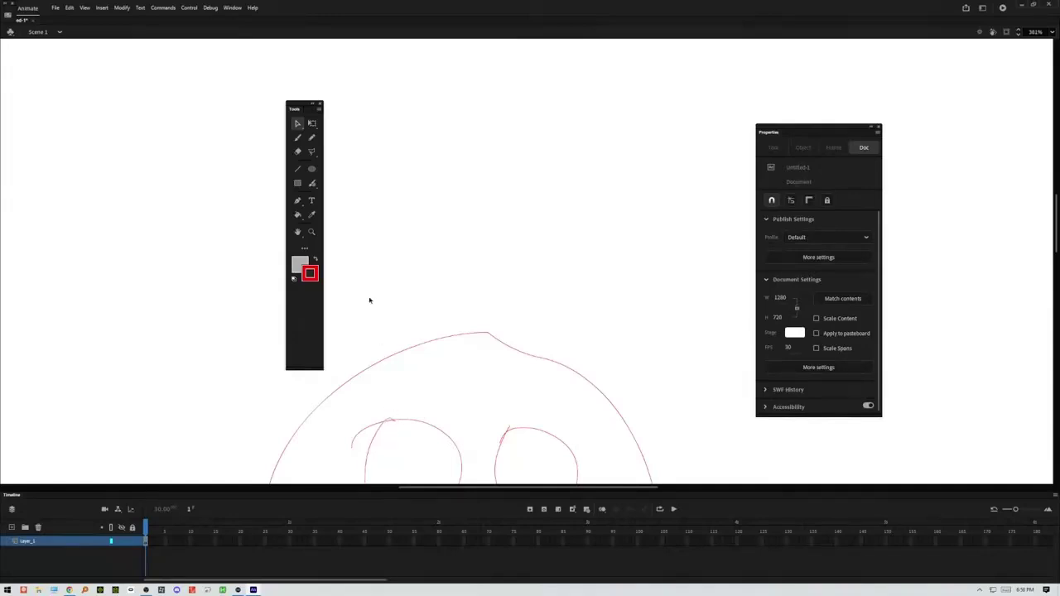
Step: Try filling the smiley's left eye with gray using the Paint Bucket, and undo the fill
{"action": "left_click", "coordinate": [297, 214]}
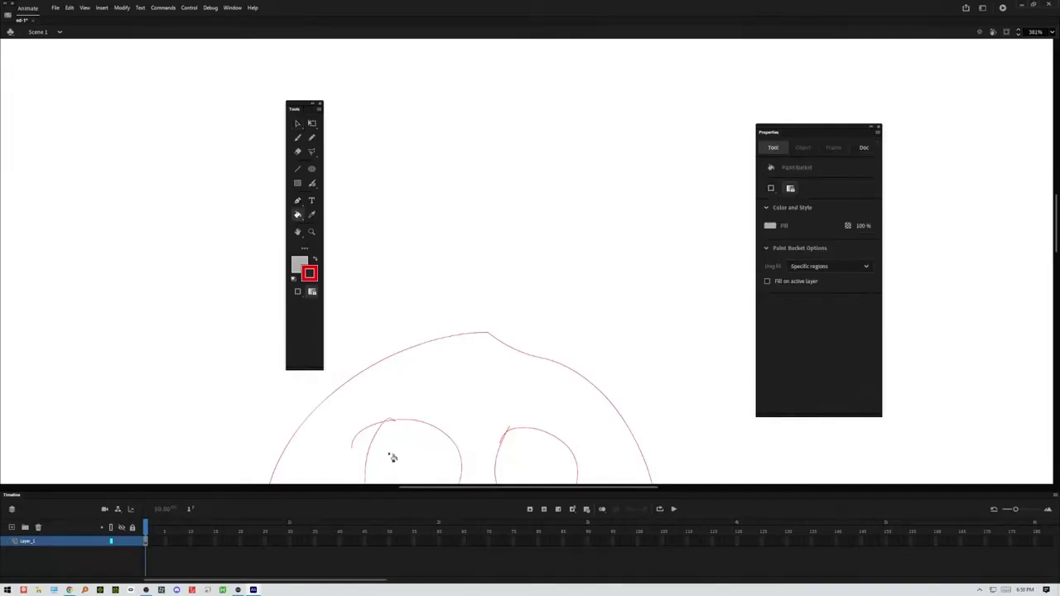
{"action": "left_click", "coordinate": [395, 456]}
{"action": "scroll", "coordinate": [465, 427], "scroll_direction": "down", "scroll_amount": 6}
{"action": "scroll", "coordinate": [461, 426], "scroll_direction": "up", "scroll_amount": 3}
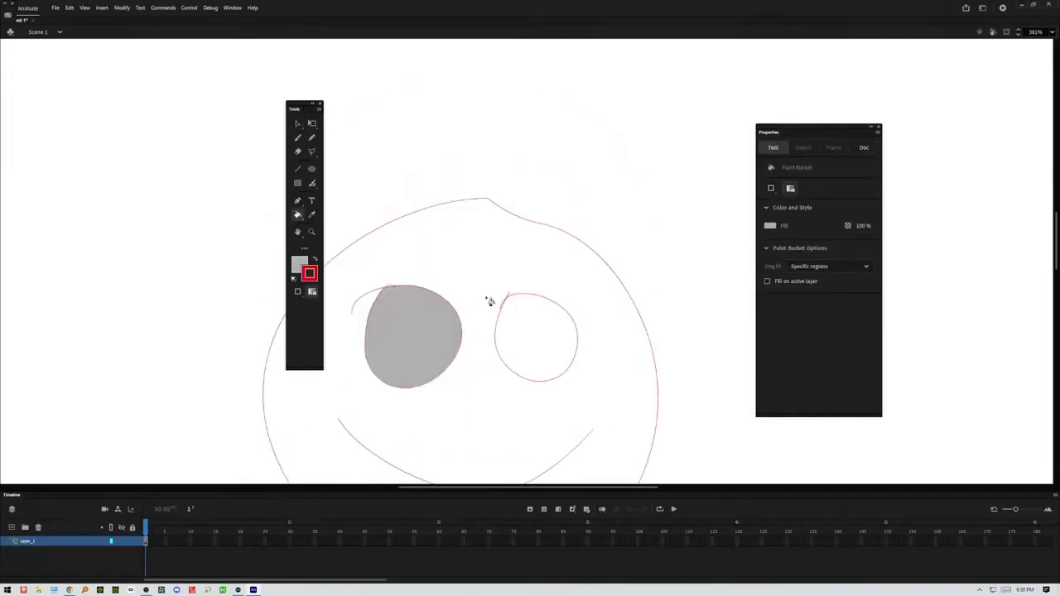
{"action": "key", "text": "ctrl+z"}
{"action": "key", "text": "ctrl+z"}
{"action": "key", "text": "ctrl+y"}
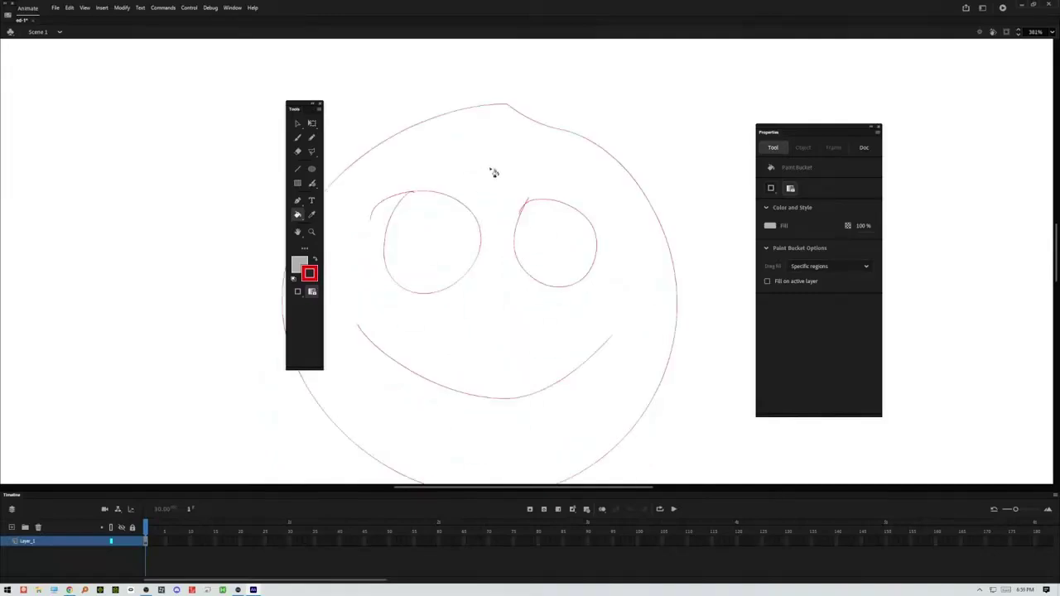
Step: Select the smile line and apply Straighten to it repeatedly
{"action": "left_click", "coordinate": [298, 124]}
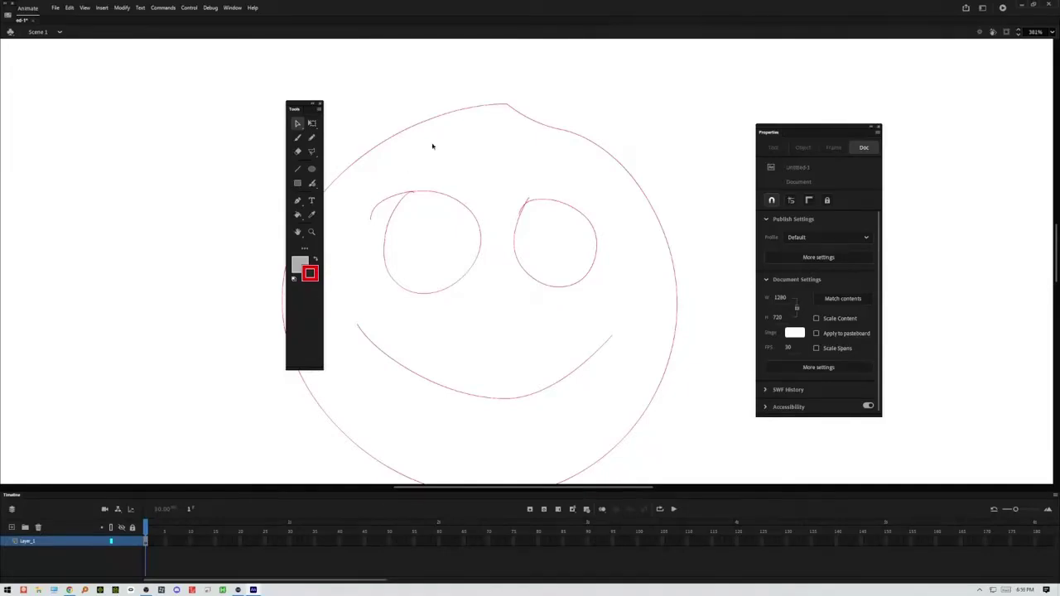
{"action": "left_click", "coordinate": [462, 111]}
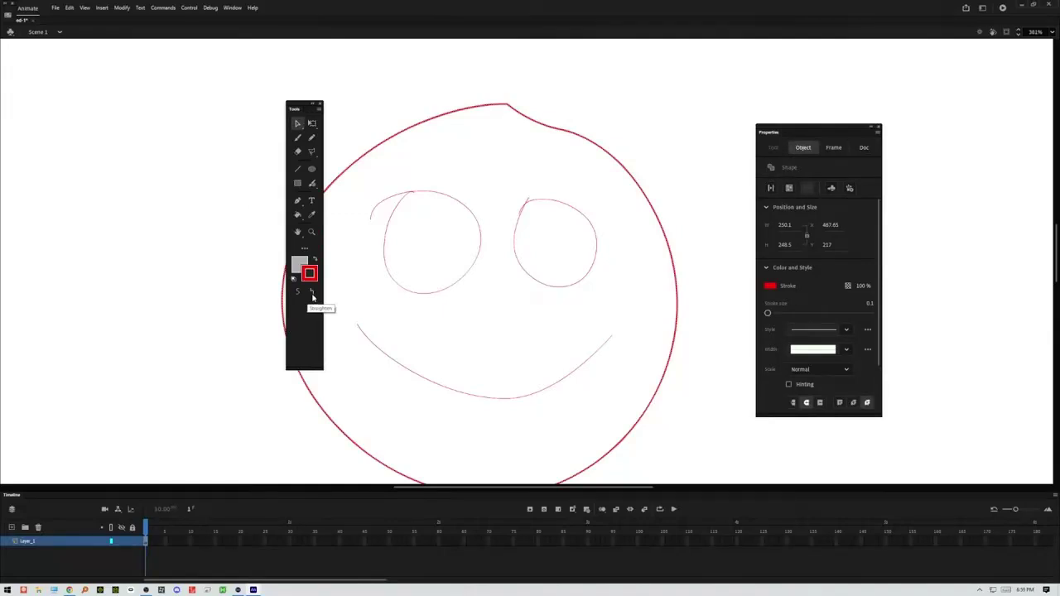
{"action": "left_click", "coordinate": [459, 335]}
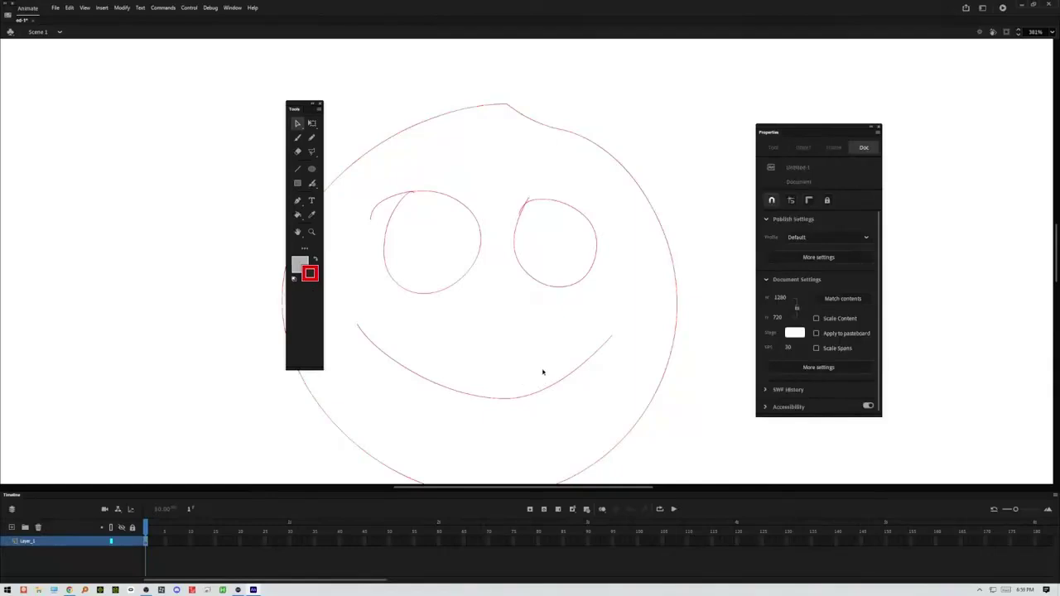
{"action": "left_click", "coordinate": [448, 388]}
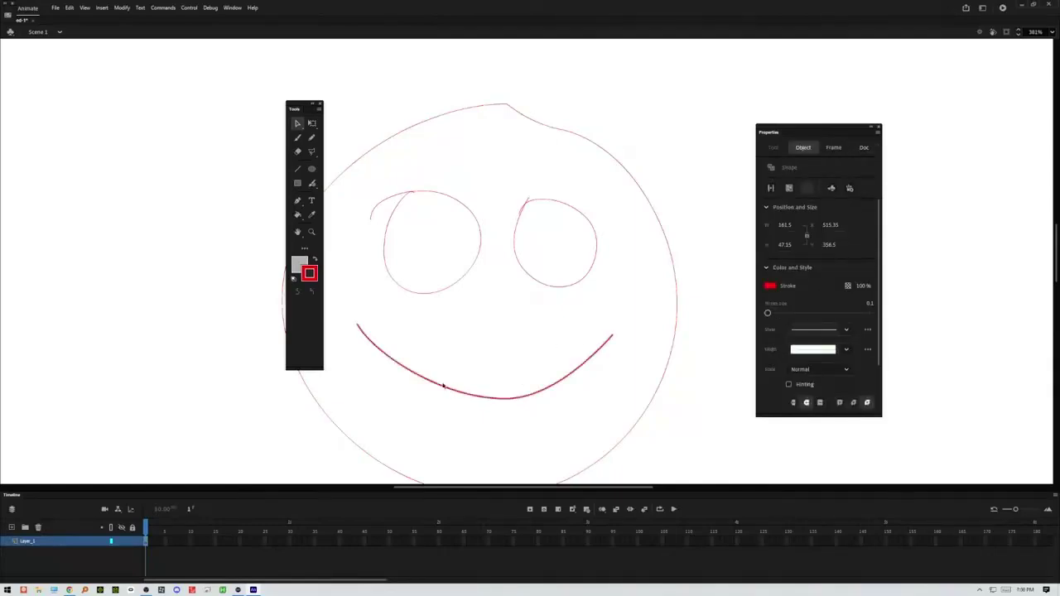
{"action": "left_click", "coordinate": [313, 294]}
{"action": "left_click", "coordinate": [312, 294]}
{"action": "left_click", "coordinate": [313, 294]}
{"action": "left_click", "coordinate": [313, 295]}
{"action": "left_click", "coordinate": [312, 294]}
{"action": "left_click", "coordinate": [312, 294]}
{"action": "left_click", "coordinate": [312, 294]}
{"action": "left_click", "coordinate": [313, 294]}
{"action": "left_click", "coordinate": [313, 294]}
{"action": "left_click", "coordinate": [312, 294]}
{"action": "left_click", "coordinate": [312, 294]}
{"action": "left_click", "coordinate": [312, 294]}
{"action": "left_click", "coordinate": [313, 294]}
{"action": "left_click", "coordinate": [313, 294]}
{"action": "left_click", "coordinate": [312, 294]}
{"action": "left_click", "coordinate": [419, 452]}
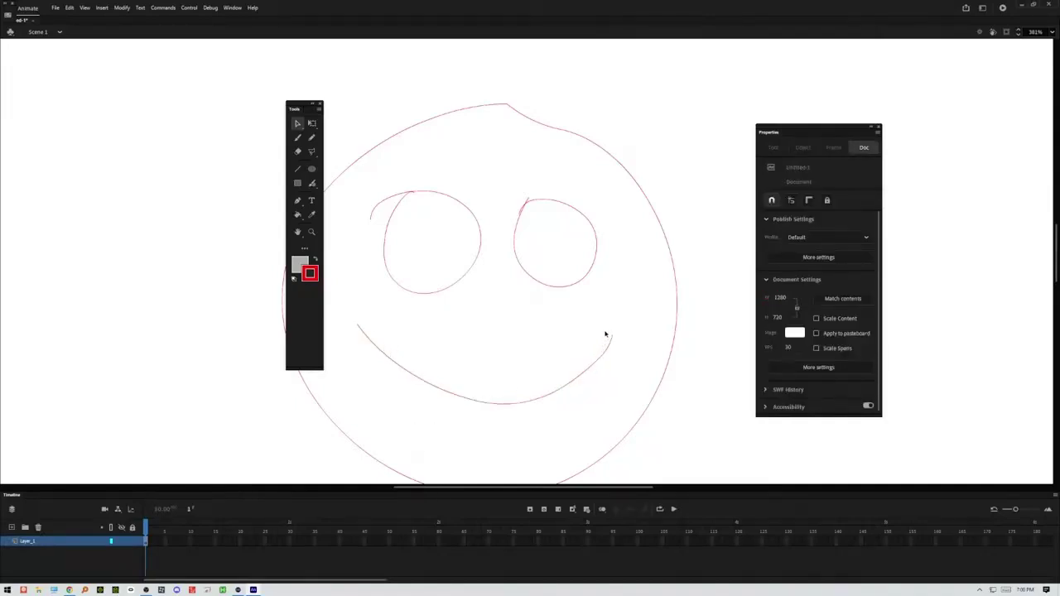
Step: Draw a small zigzag stroke below the smiley's eyes with the Pencil, and straighten its segments
{"action": "left_click", "coordinate": [312, 136]}
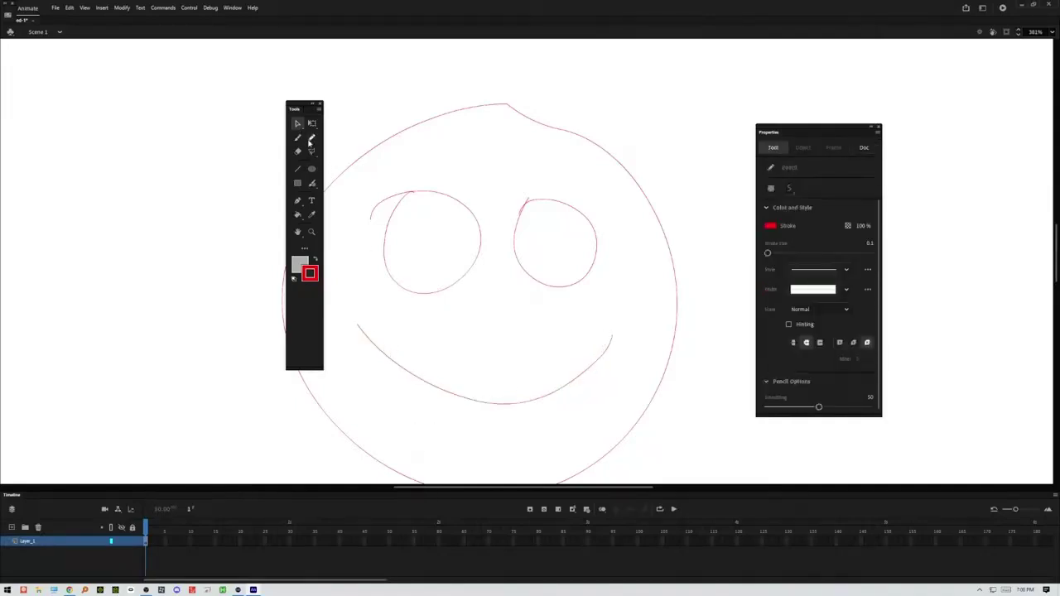
{"action": "mouse_move", "coordinate": [406, 321]}
{"action": "left_mouse_down"}
{"action": "mouse_move", "coordinate": [445, 312]}
{"action": "mouse_move", "coordinate": [455, 342]}
{"action": "mouse_move", "coordinate": [489, 335]}
{"action": "mouse_move", "coordinate": [505, 358]}
{"action": "left_mouse_up"}
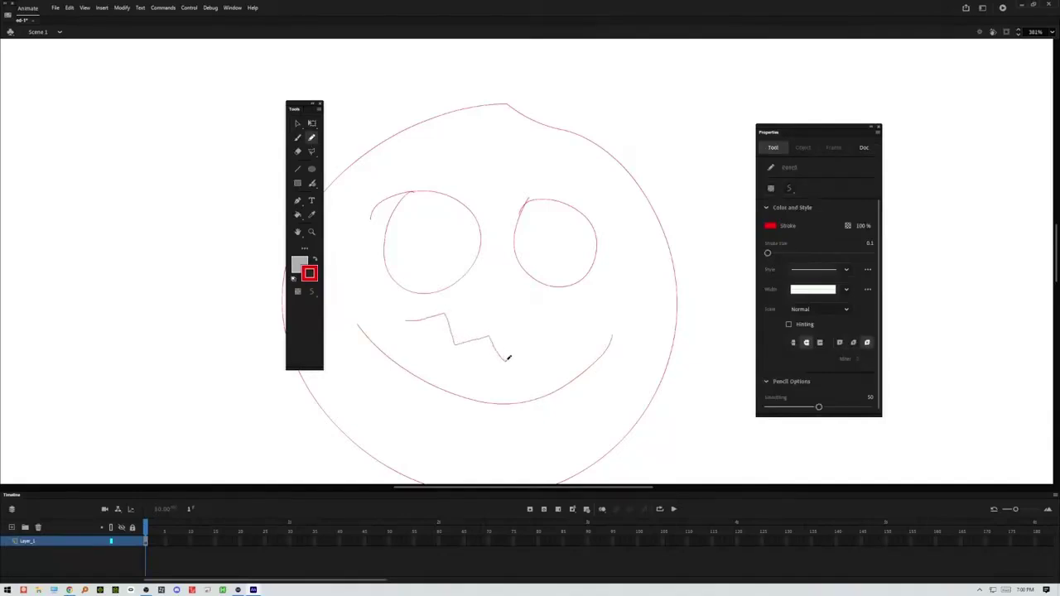
{"action": "left_click", "coordinate": [298, 124]}
{"action": "left_click", "coordinate": [422, 318]}
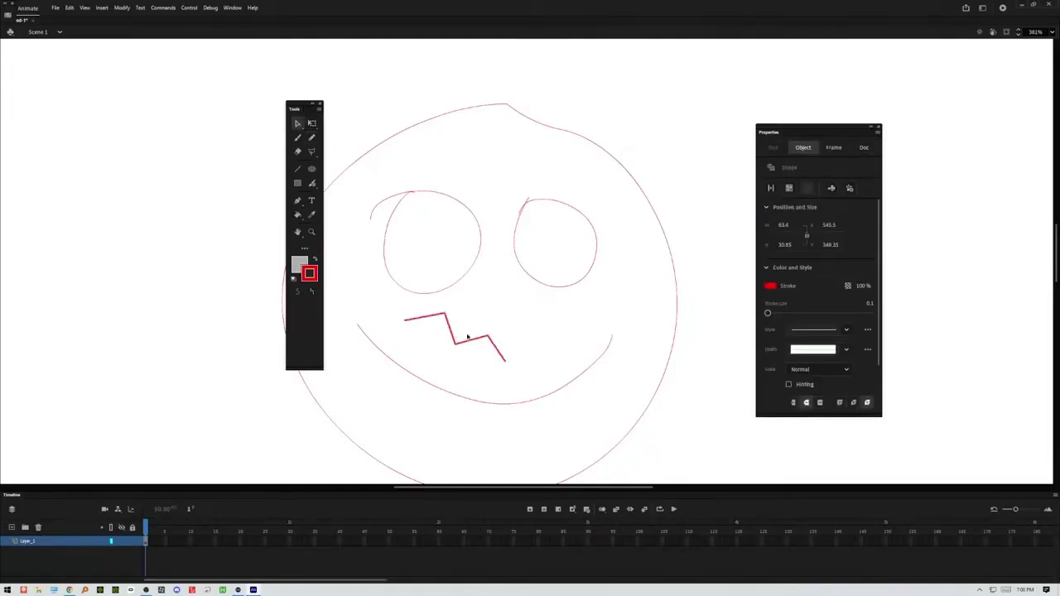
{"action": "left_click", "coordinate": [534, 347]}
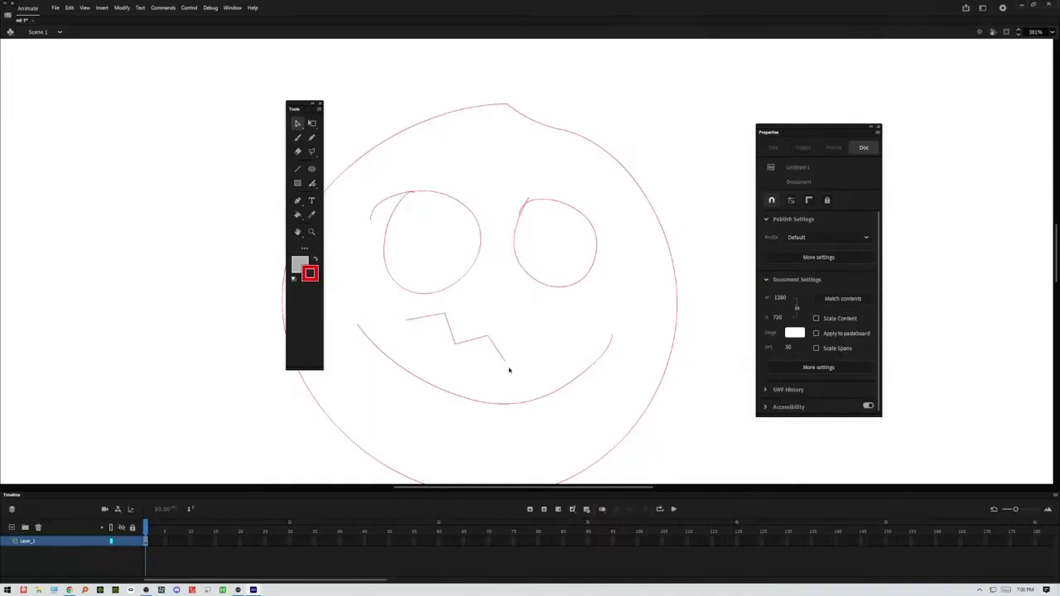
Step: Reselect the smile line, apply Straighten to it several more times, and deselect it
{"action": "left_click", "coordinate": [519, 405]}
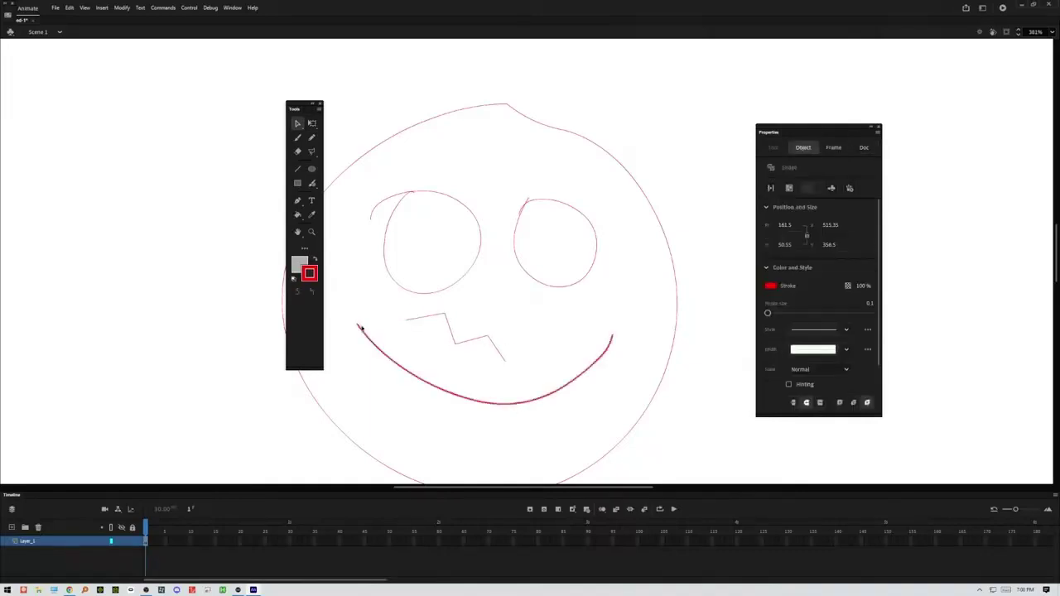
{"action": "left_click", "coordinate": [313, 295]}
{"action": "left_click", "coordinate": [313, 295]}
{"action": "left_click", "coordinate": [314, 295]}
{"action": "left_click", "coordinate": [313, 295]}
{"action": "left_click", "coordinate": [313, 295]}
{"action": "left_click", "coordinate": [313, 294]}
{"action": "left_click", "coordinate": [313, 295]}
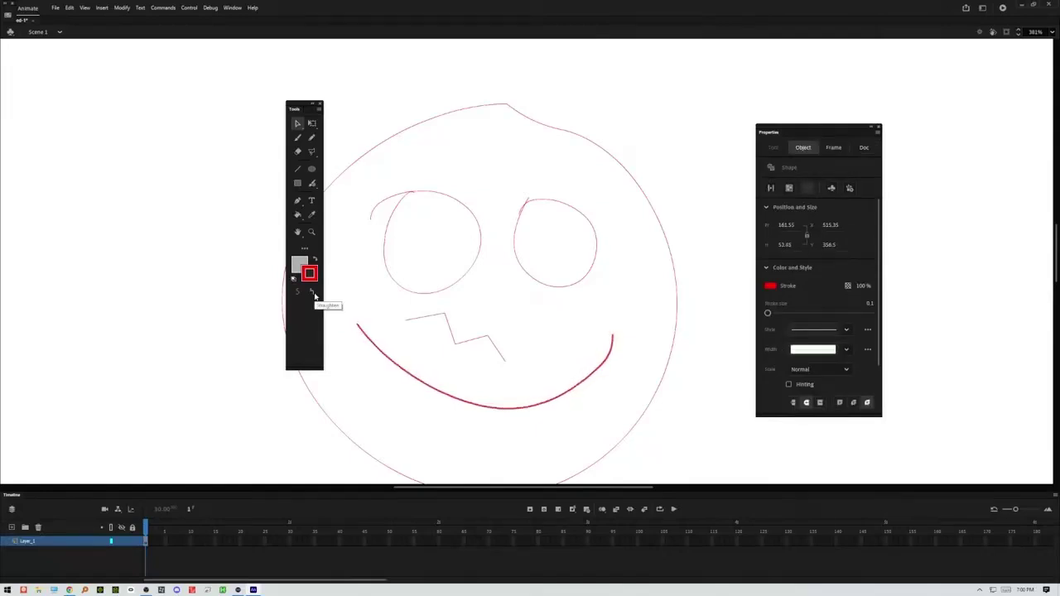
{"action": "left_click", "coordinate": [558, 347]}
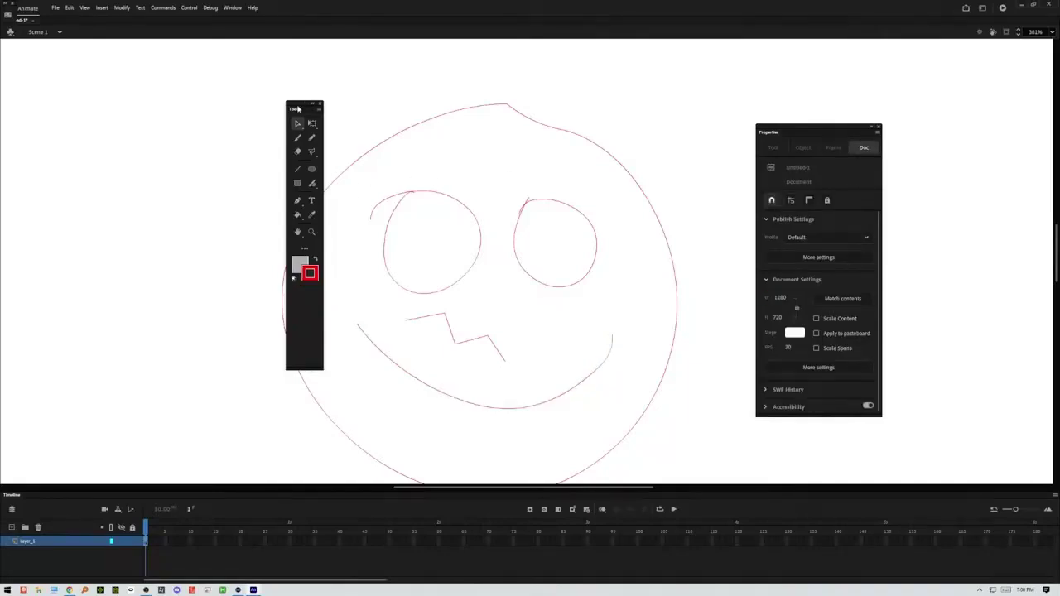
Step: Select the upper part of the head's outline and apply Smooth to it many times in a row
{"action": "left_click", "coordinate": [439, 114]}
{"action": "left_click", "coordinate": [298, 293]}
{"action": "left_click", "coordinate": [299, 293]}
{"action": "left_click", "coordinate": [298, 293]}
{"action": "left_click", "coordinate": [299, 294]}
{"action": "left_click", "coordinate": [298, 293]}
{"action": "left_click", "coordinate": [298, 294]}
{"action": "left_click", "coordinate": [298, 293]}
{"action": "left_click", "coordinate": [299, 293]}
{"action": "left_click", "coordinate": [299, 293]}
{"action": "left_click", "coordinate": [299, 294]}
{"action": "left_click", "coordinate": [299, 293]}
{"action": "left_click", "coordinate": [299, 293]}
{"action": "left_click", "coordinate": [299, 293]}
{"action": "left_click", "coordinate": [299, 294]}
{"action": "left_click", "coordinate": [299, 293]}
{"action": "left_click", "coordinate": [299, 293]}
{"action": "left_click", "coordinate": [299, 293]}
{"action": "left_click", "coordinate": [299, 293]}
{"action": "left_click", "coordinate": [499, 159]}
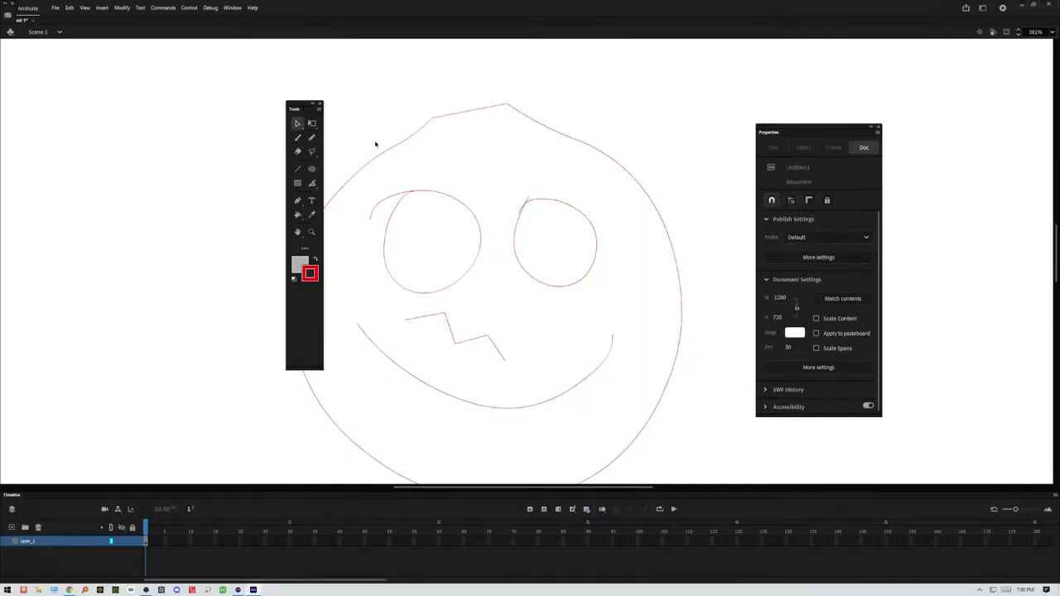
Step: Draw two large curling strokes in the empty area beside the smiley with the Pencil in Smooth mode at stroke size 3
{"action": "left_click", "coordinate": [312, 139]}
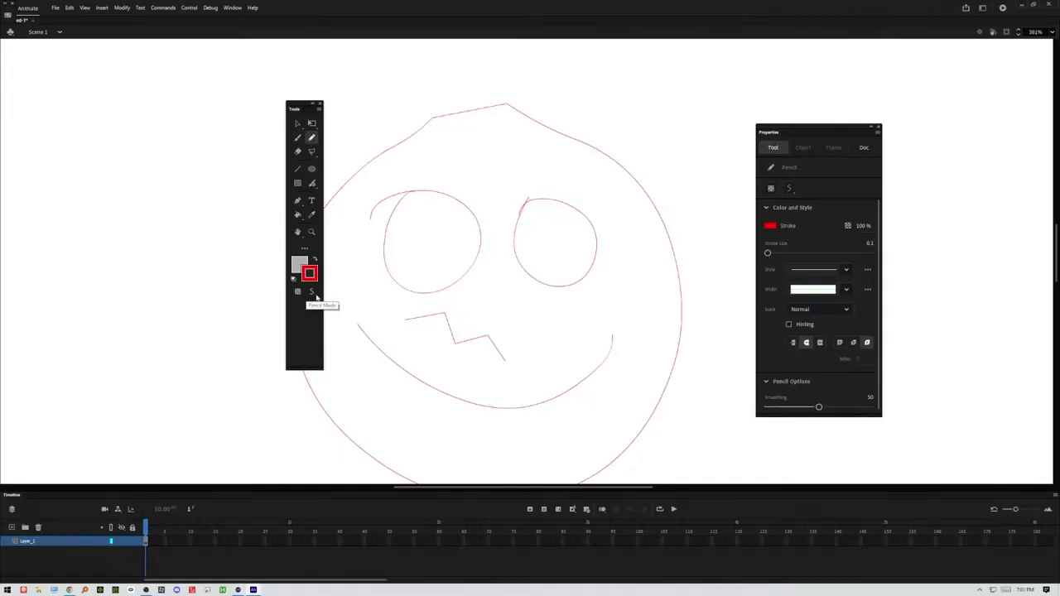
{"action": "left_click", "coordinate": [316, 298]}
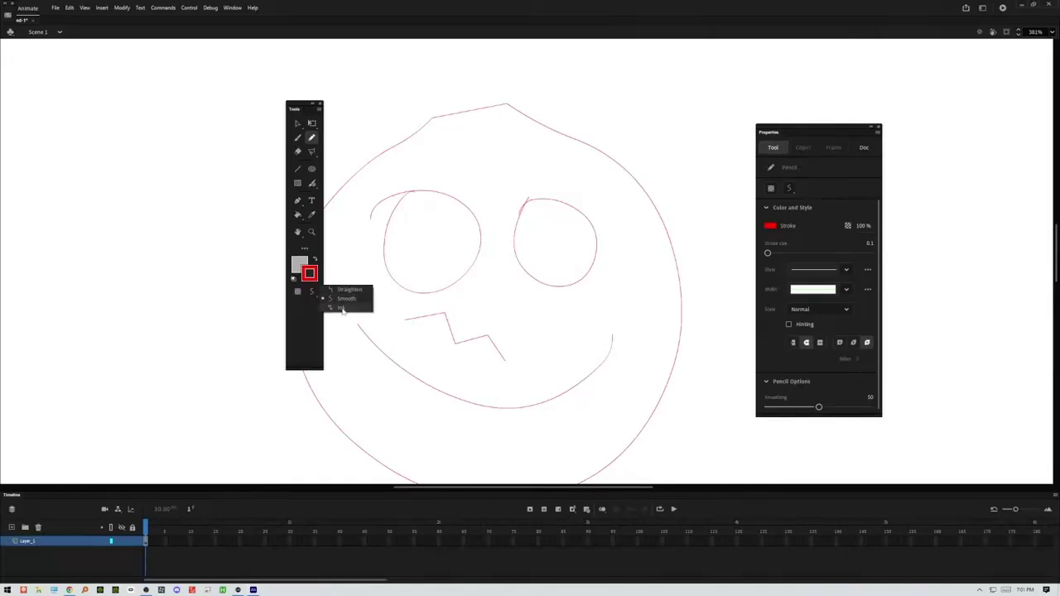
{"action": "left_click", "coordinate": [345, 299]}
{"action": "left_click_drag", "start_coordinate": [367, 284], "coordinate": [639, 279]}
{"action": "left_click", "coordinate": [825, 272]}
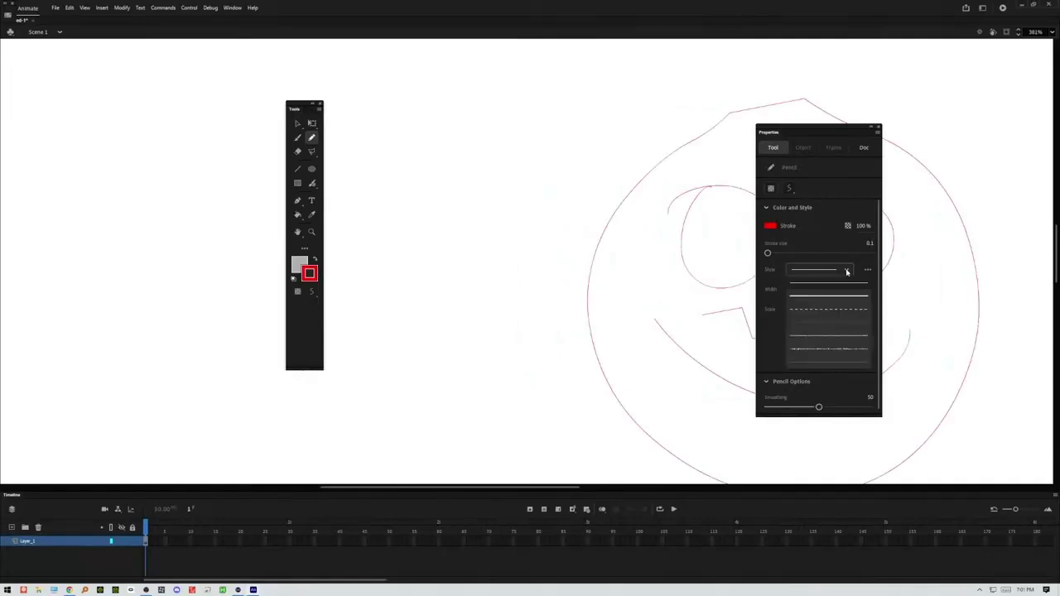
{"action": "left_click_drag", "start_coordinate": [768, 254], "coordinate": [769, 262]}
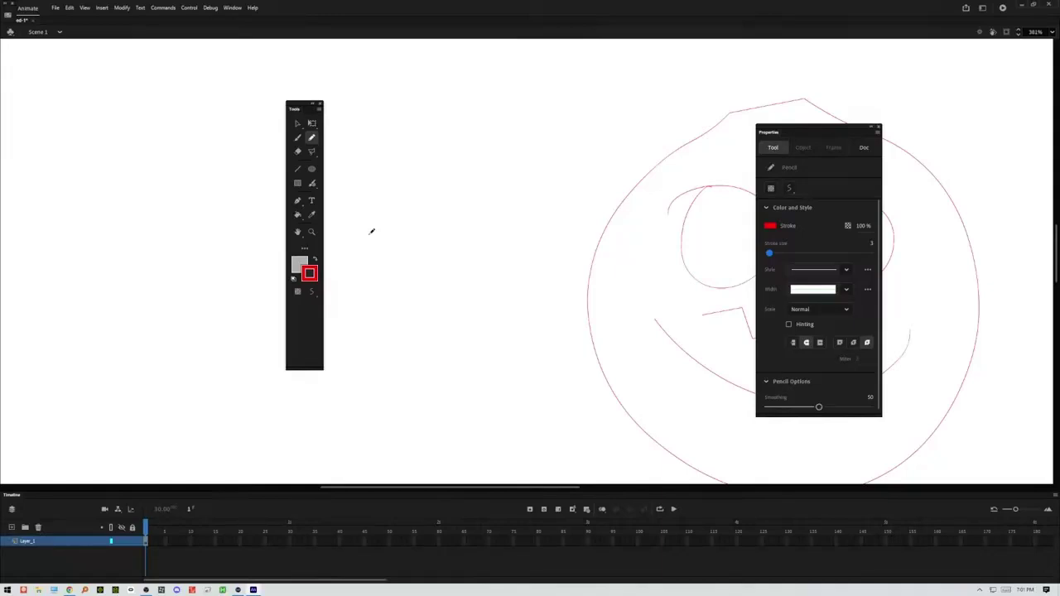
{"action": "mouse_move", "coordinate": [368, 348]}
{"action": "left_mouse_down"}
{"action": "mouse_move", "coordinate": [363, 279]}
{"action": "mouse_move", "coordinate": [395, 267]}
{"action": "mouse_move", "coordinate": [449, 318]}
{"action": "mouse_move", "coordinate": [491, 323]}
{"action": "mouse_move", "coordinate": [520, 285]}
{"action": "mouse_move", "coordinate": [519, 240]}
{"action": "mouse_move", "coordinate": [482, 218]}
{"action": "mouse_move", "coordinate": [448, 245]}
{"action": "mouse_move", "coordinate": [456, 272]}
{"action": "left_mouse_up"}
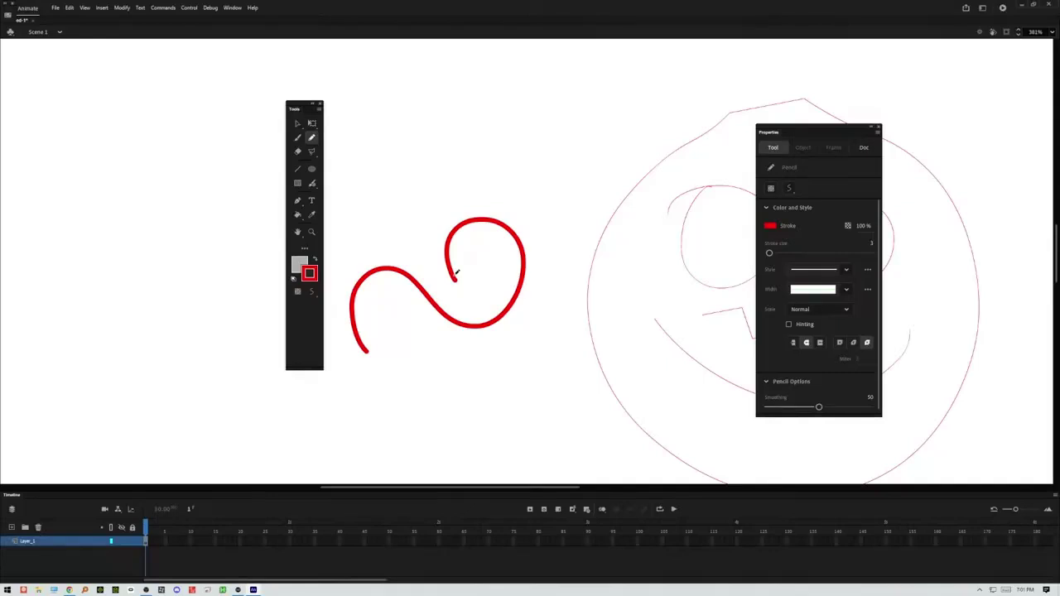
{"action": "mouse_move", "coordinate": [417, 280]}
{"action": "left_mouse_down"}
{"action": "mouse_move", "coordinate": [405, 225]}
{"action": "mouse_move", "coordinate": [436, 176]}
{"action": "mouse_move", "coordinate": [502, 165]}
{"action": "mouse_move", "coordinate": [545, 211]}
{"action": "mouse_move", "coordinate": [551, 298]}
{"action": "mouse_move", "coordinate": [495, 357]}
{"action": "mouse_move", "coordinate": [414, 326]}
{"action": "mouse_move", "coordinate": [407, 280]}
{"action": "left_mouse_up"}
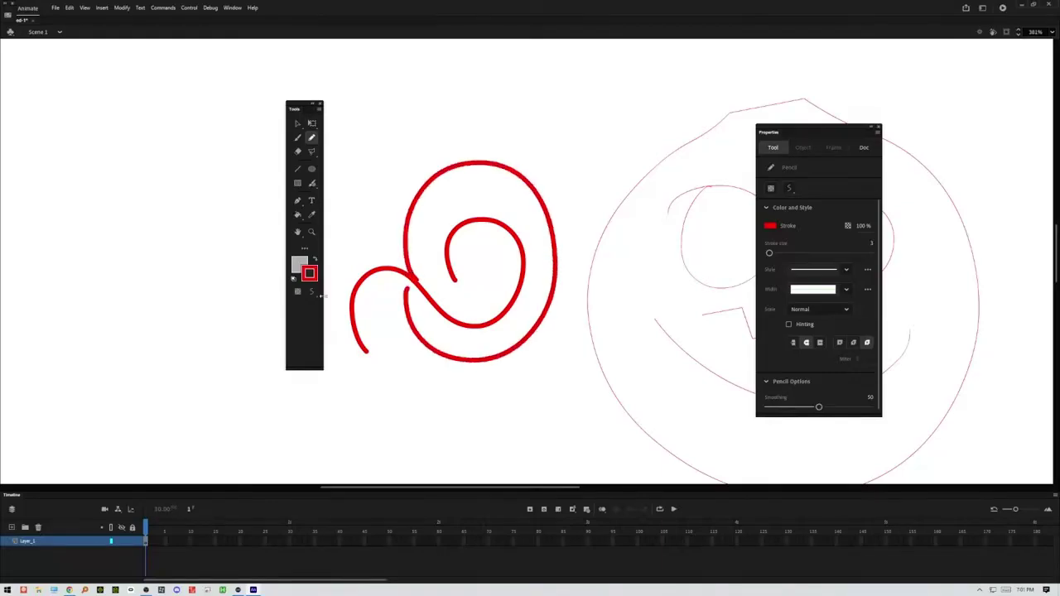
Step: Set the Pencil to Ink mode and draw a size 3 curl above the spiral and a hairline wavy stroke beside it
{"action": "left_click", "coordinate": [311, 291]}
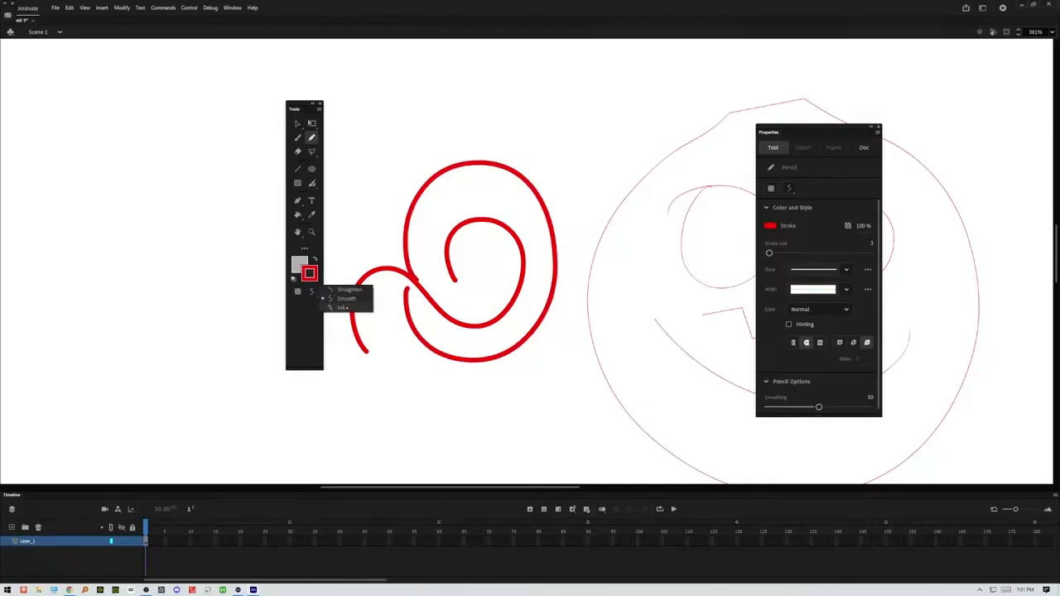
{"action": "left_click", "coordinate": [341, 307]}
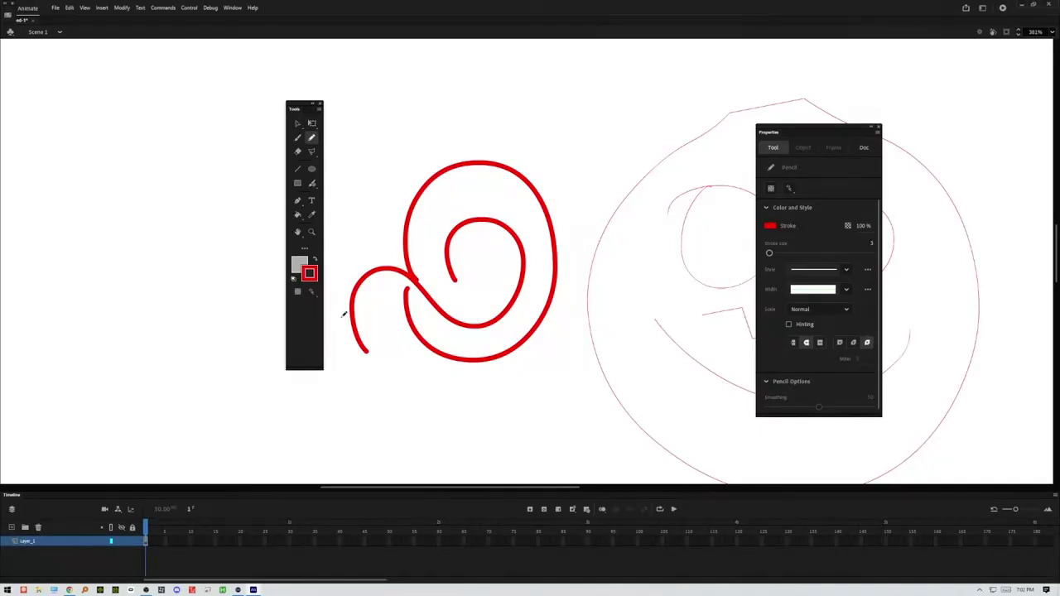
{"action": "mouse_move", "coordinate": [386, 192]}
{"action": "left_mouse_down"}
{"action": "mouse_move", "coordinate": [373, 162]}
{"action": "mouse_move", "coordinate": [383, 131]}
{"action": "mouse_move", "coordinate": [485, 148]}
{"action": "mouse_move", "coordinate": [525, 125]}
{"action": "mouse_move", "coordinate": [494, 82]}
{"action": "mouse_move", "coordinate": [454, 88]}
{"action": "mouse_move", "coordinate": [454, 123]}
{"action": "mouse_move", "coordinate": [384, 196]}
{"action": "mouse_move", "coordinate": [478, 126]}
{"action": "left_mouse_up"}
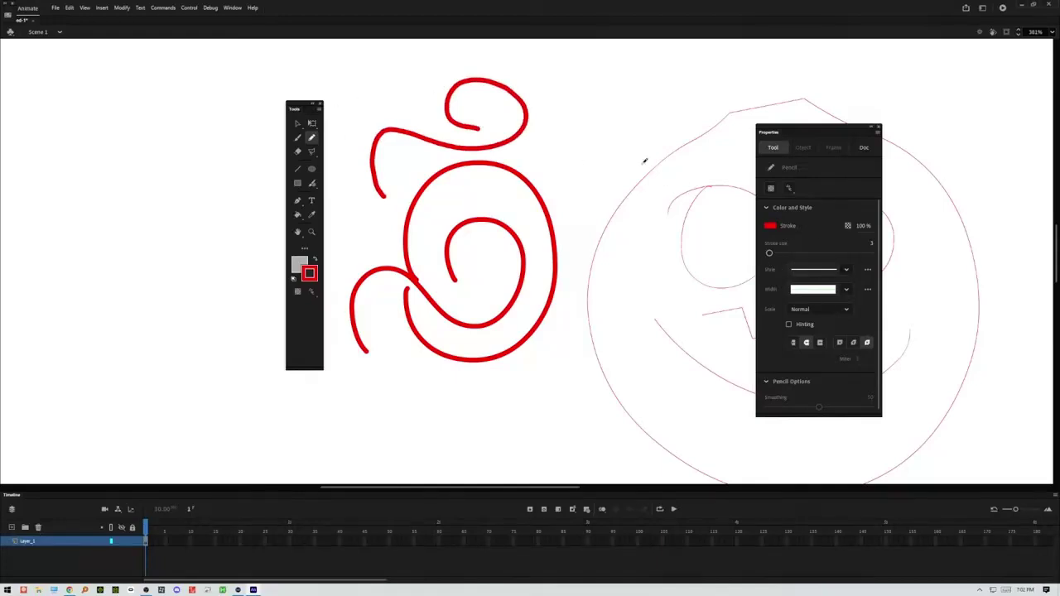
{"action": "left_click_drag", "start_coordinate": [769, 256], "coordinate": [763, 257]}
{"action": "left_click_drag", "start_coordinate": [563, 170], "coordinate": [568, 207]}
{"action": "mouse_move", "coordinate": [568, 157]}
{"action": "left_mouse_down"}
{"action": "mouse_move", "coordinate": [635, 147]}
{"action": "mouse_move", "coordinate": [637, 125]}
{"action": "left_mouse_up"}
Step: Set the stroke size of the curled Ink stroke above the spiral to 0.1
{"action": "left_click", "coordinate": [297, 126]}
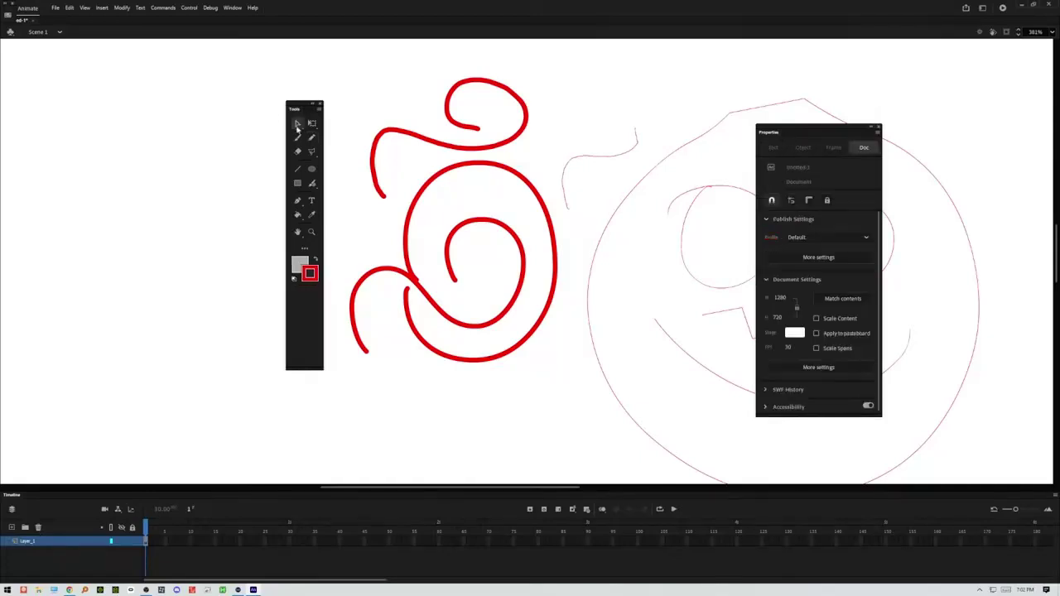
{"action": "left_click", "coordinate": [417, 140]}
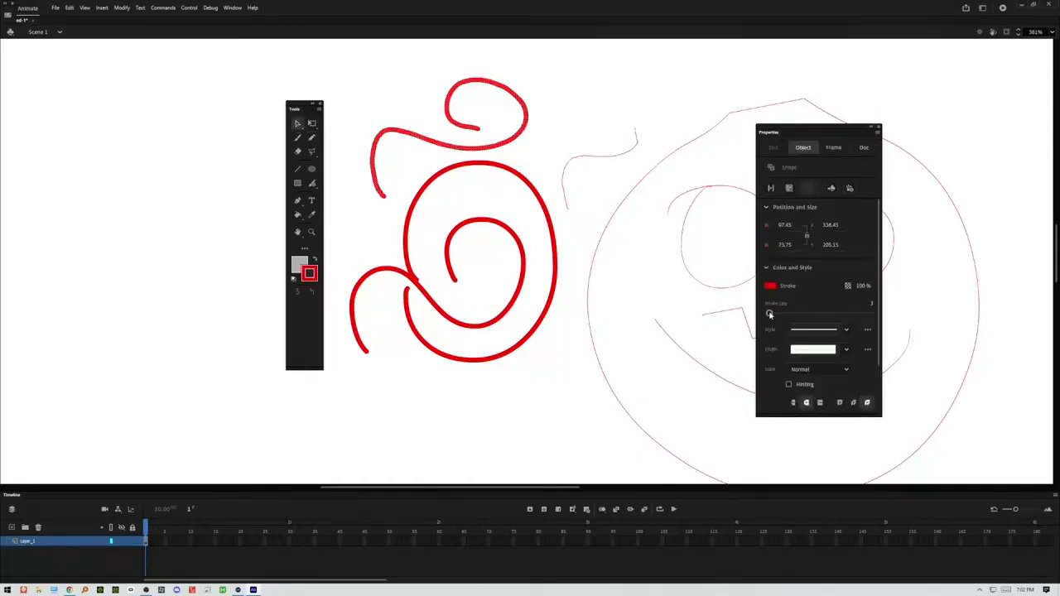
{"action": "left_click_drag", "start_coordinate": [769, 313], "coordinate": [760, 314]}
{"action": "left_click", "coordinate": [566, 107]}
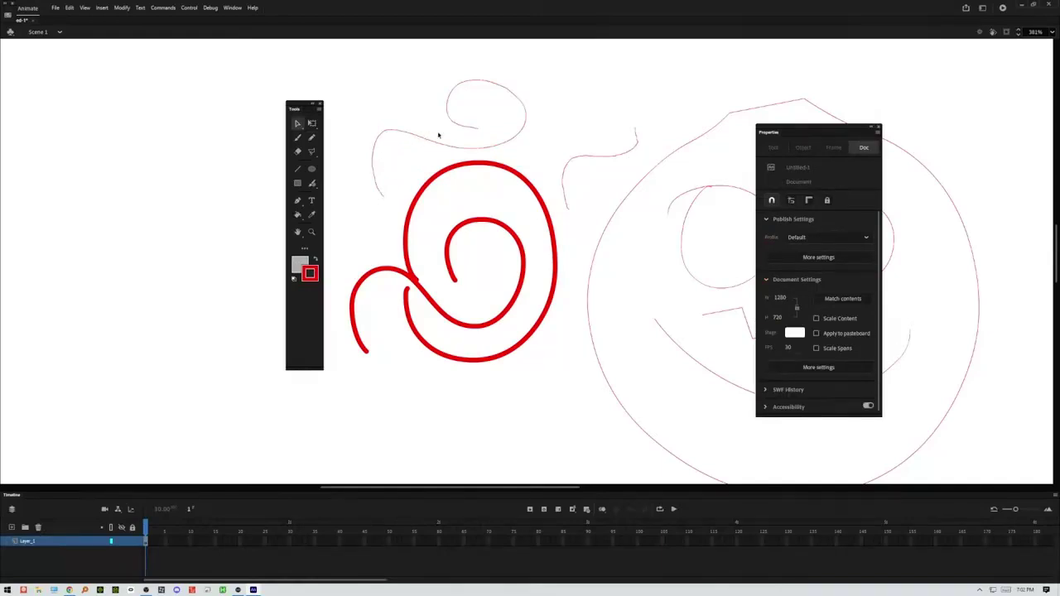
Step: Examine the two hairline Ink strokes up close for irregularities, selecting parts of them to highlight their shape
{"action": "left_click_drag", "start_coordinate": [382, 112], "coordinate": [428, 148]}
{"action": "key", "text": "ctrl+equal"}
{"action": "key", "text": "ctrl+equal"}
{"action": "key", "text": "ctrl+equal"}
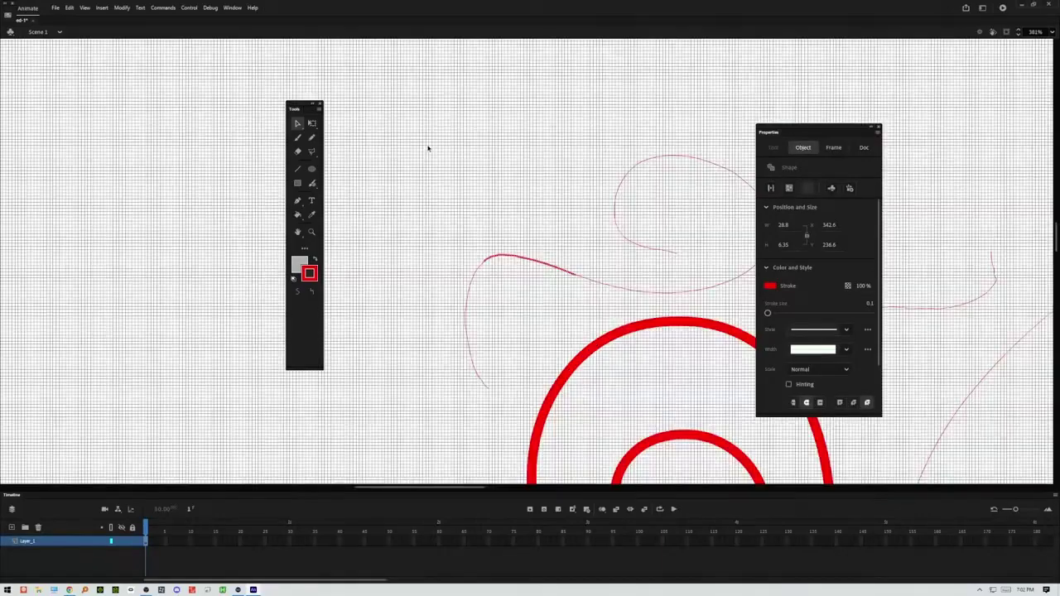
{"action": "left_click", "coordinate": [447, 267]}
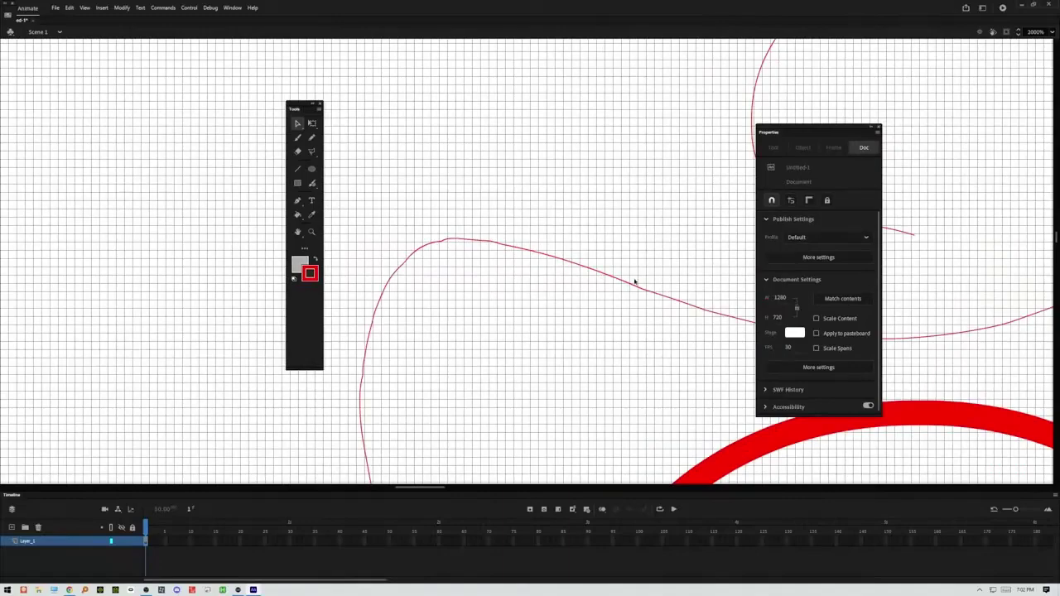
{"action": "mouse_move", "coordinate": [702, 333]}
{"action": "left_mouse_down"}
{"action": "mouse_move", "coordinate": [450, 260]}
{"action": "mouse_move", "coordinate": [248, 241]}
{"action": "mouse_move", "coordinate": [262, 243]}
{"action": "left_mouse_up"}
{"action": "key", "text": "ctrl+minus"}
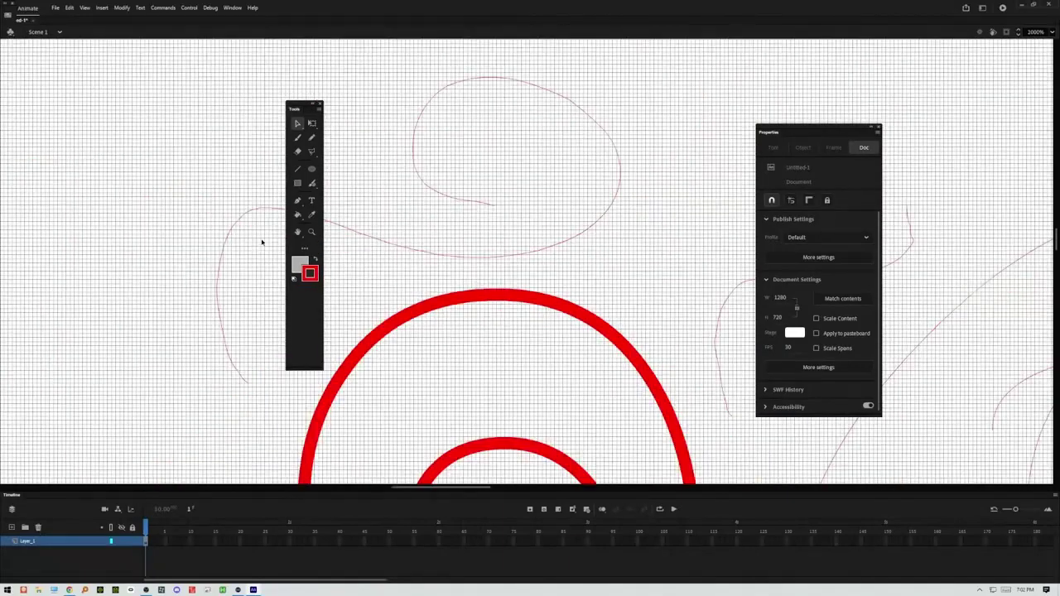
{"action": "key", "text": "ctrl+minus"}
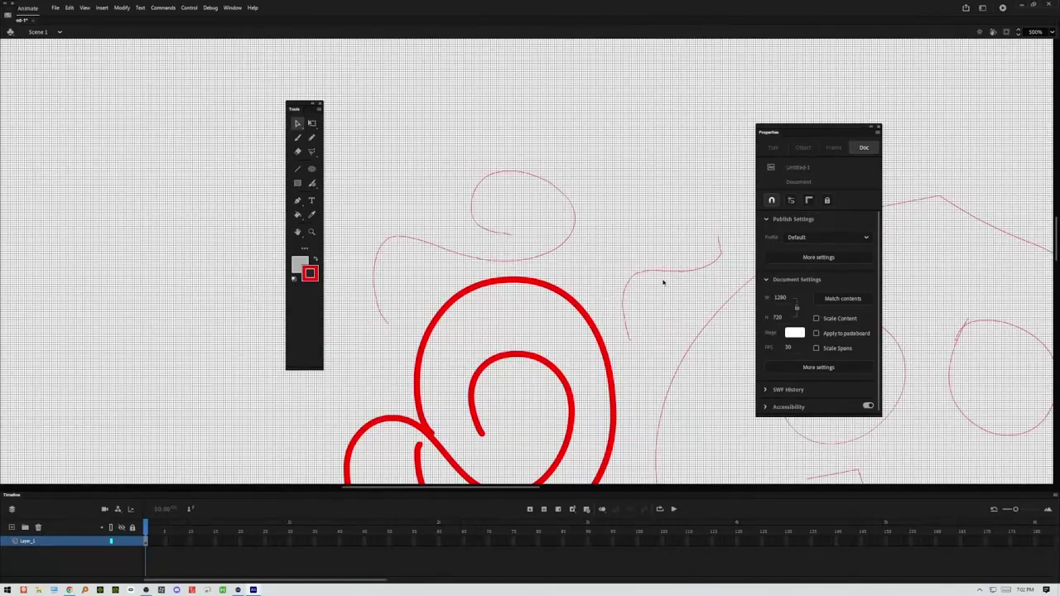
{"action": "left_click_drag", "start_coordinate": [734, 226], "coordinate": [622, 364]}
{"action": "key", "text": "ctrl+equal"}
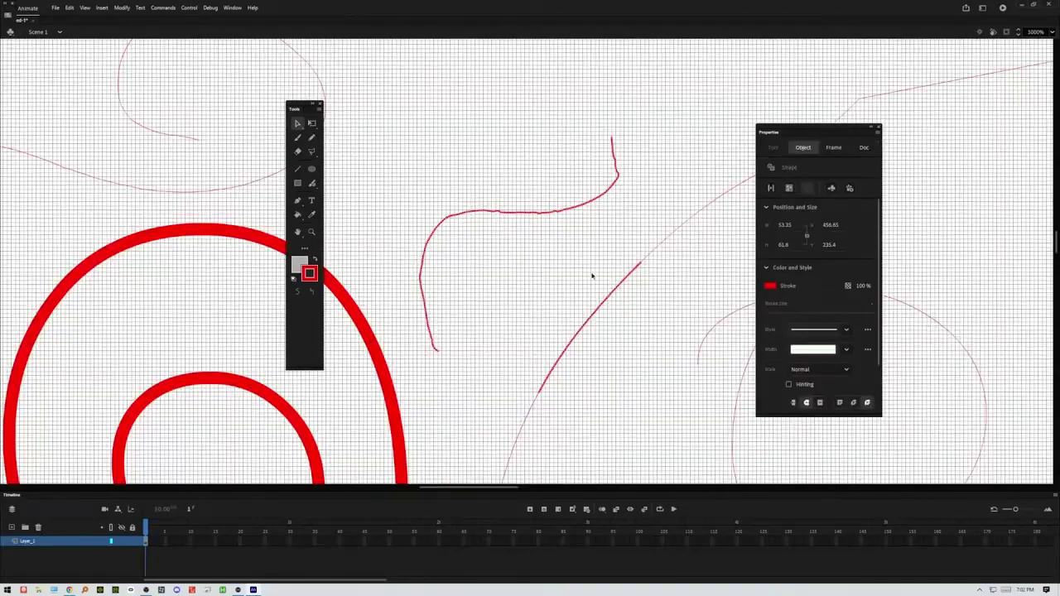
{"action": "left_click", "coordinate": [563, 266]}
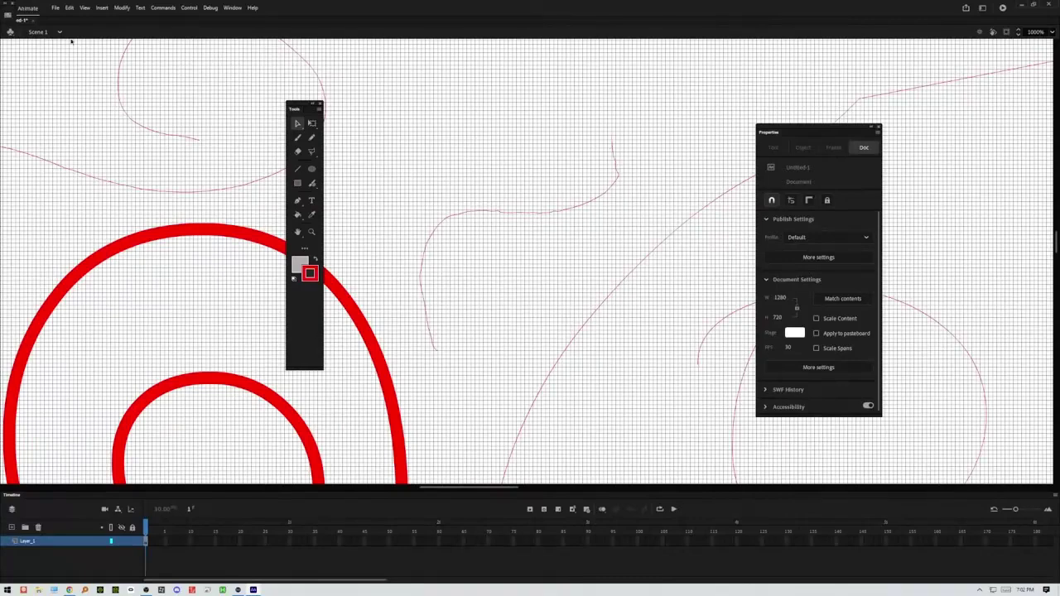
Step: Try toggling Show Grid on and back off to clear the grid lines from the stage
{"action": "left_click", "coordinate": [83, 8]}
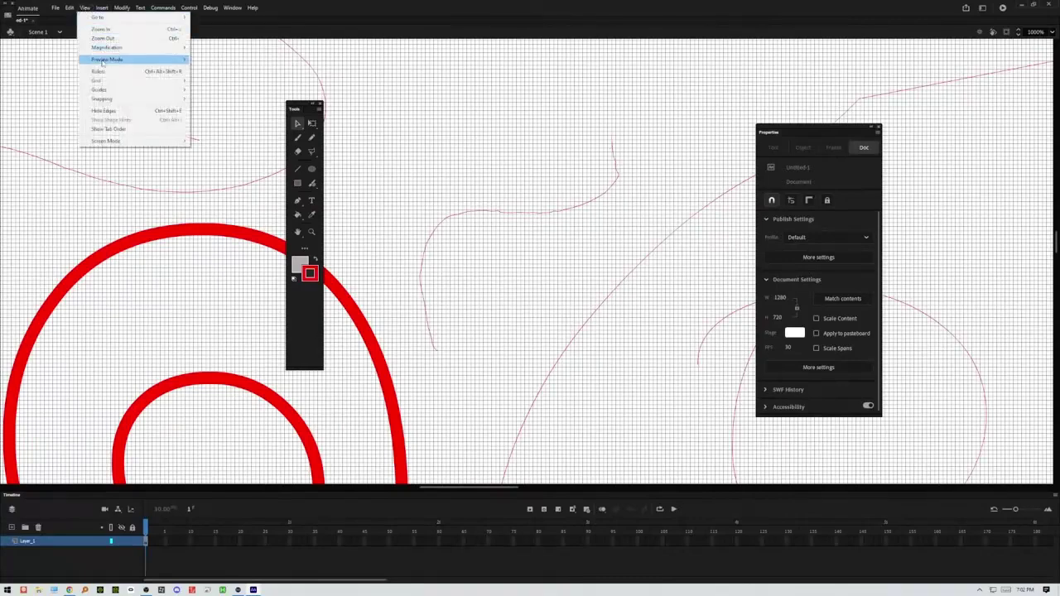
{"action": "mouse_move", "coordinate": [104, 83]}
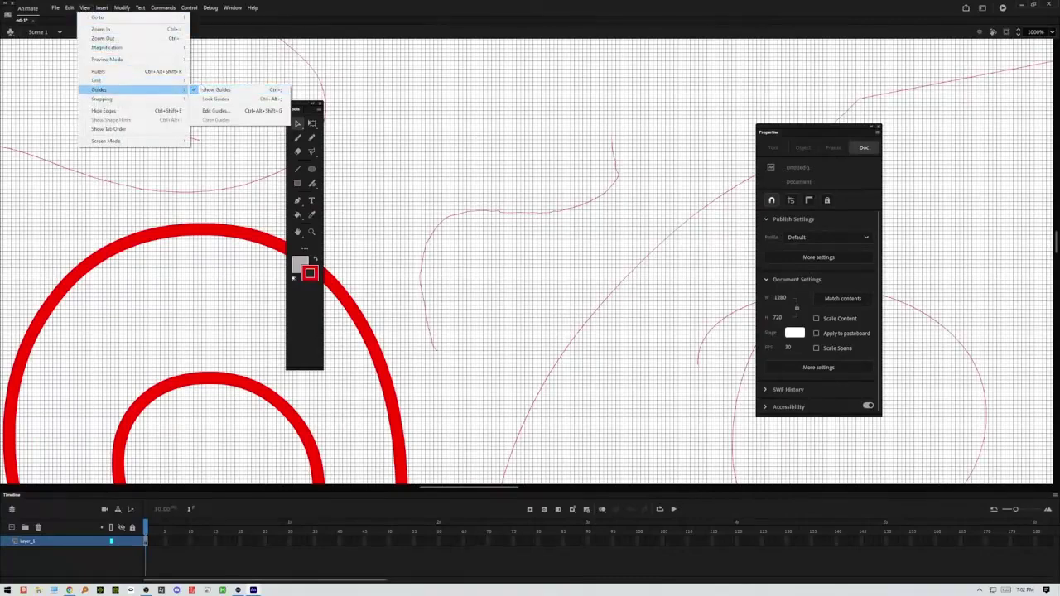
{"action": "mouse_move", "coordinate": [185, 83]}
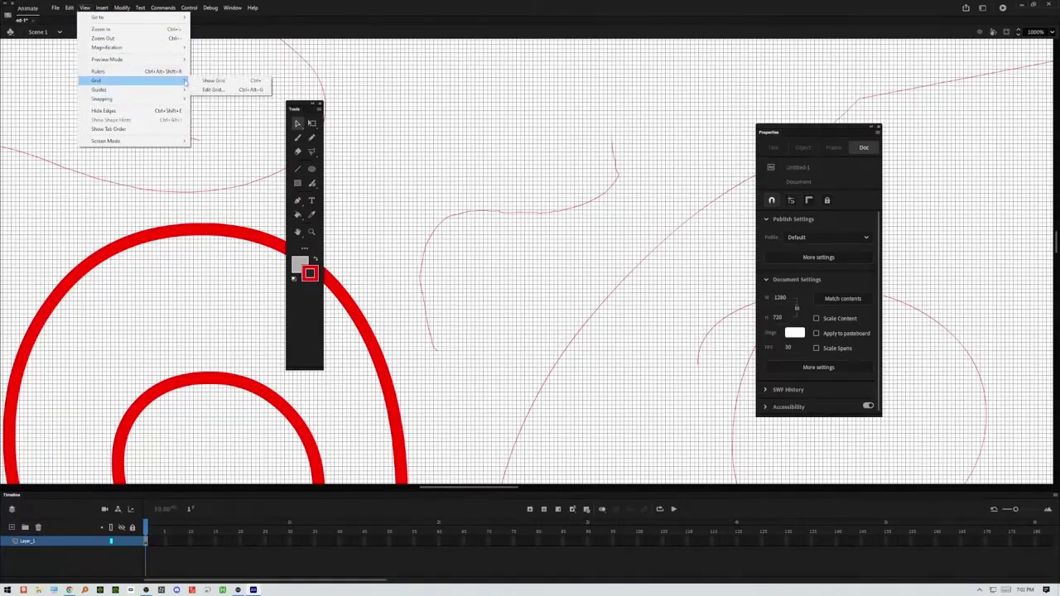
{"action": "left_click", "coordinate": [199, 81]}
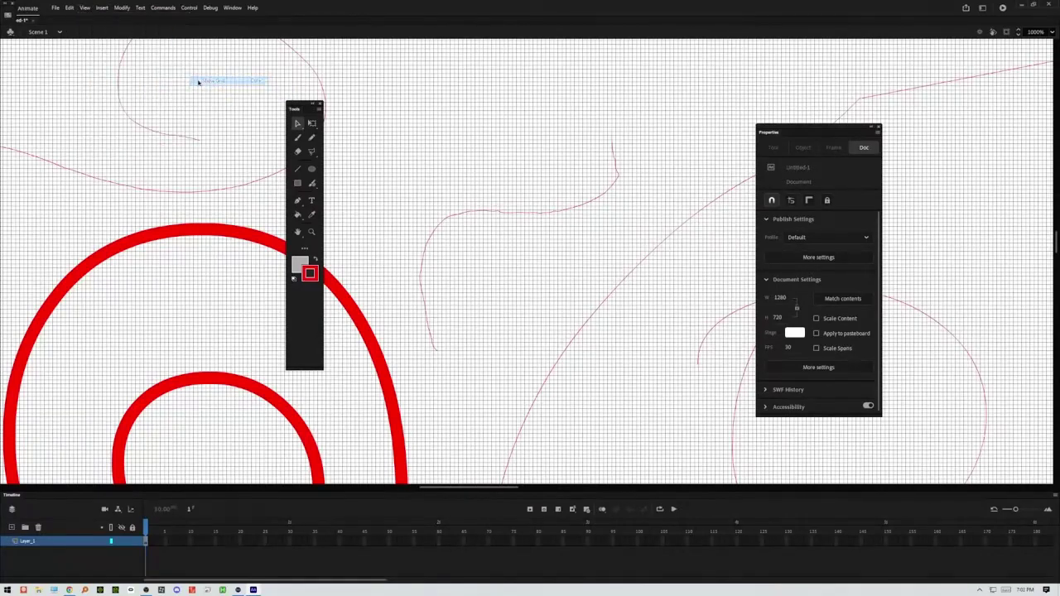
{"action": "left_click", "coordinate": [83, 13]}
{"action": "mouse_move", "coordinate": [186, 81]}
{"action": "key", "text": "Escape"}
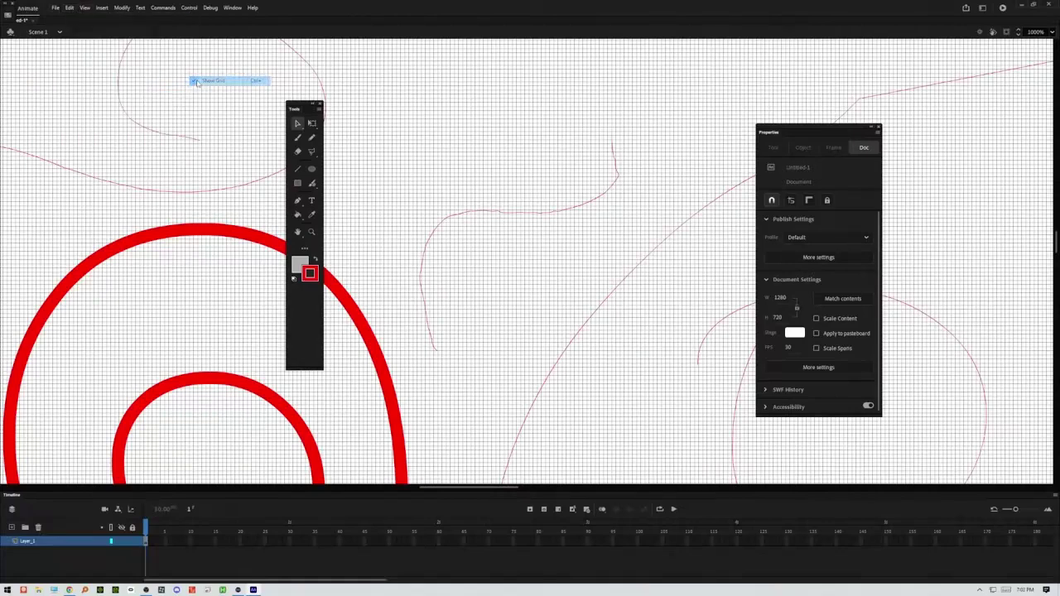
Step: Review the Edit Grid settings and their snap accuracy options, cancel, and inspect the grid lines up close at 2000% zoom
{"action": "left_click", "coordinate": [101, 8]}
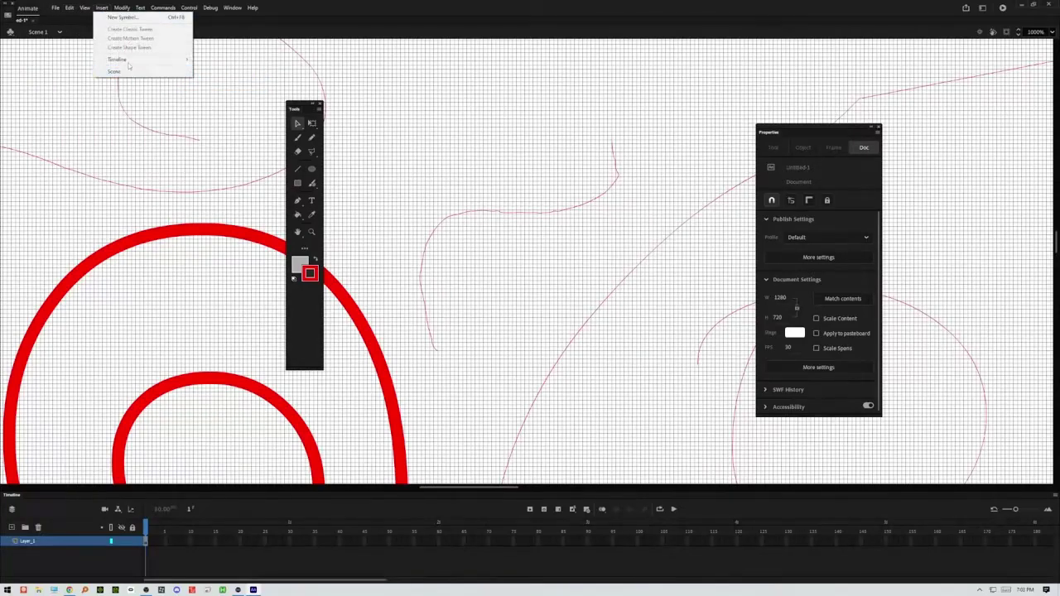
{"action": "mouse_move", "coordinate": [84, 8]}
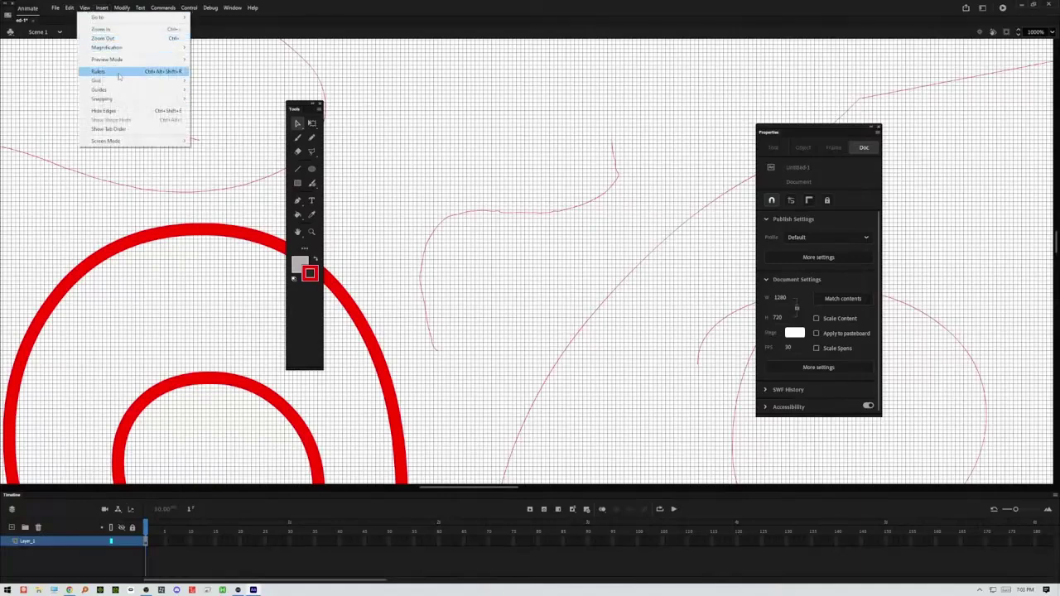
{"action": "mouse_move", "coordinate": [121, 95]}
{"action": "mouse_move", "coordinate": [145, 81]}
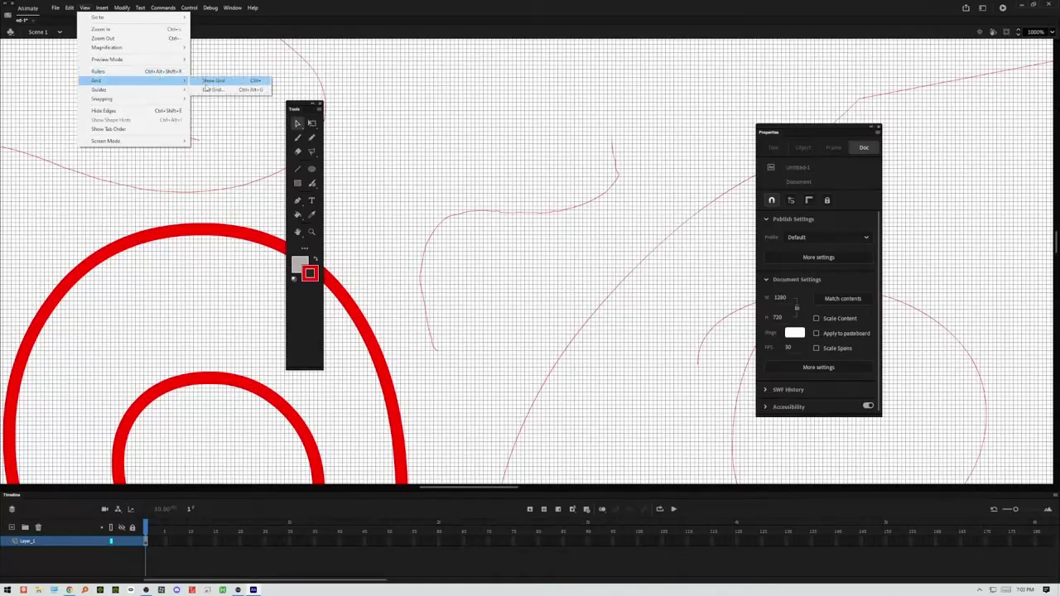
{"action": "left_click", "coordinate": [213, 89]}
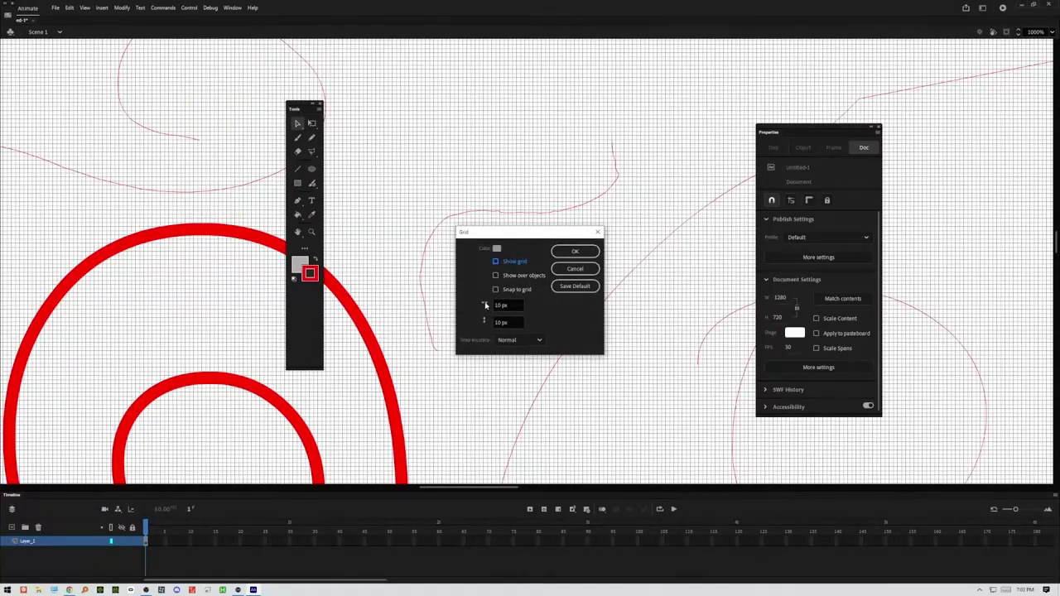
{"action": "left_click", "coordinate": [539, 340]}
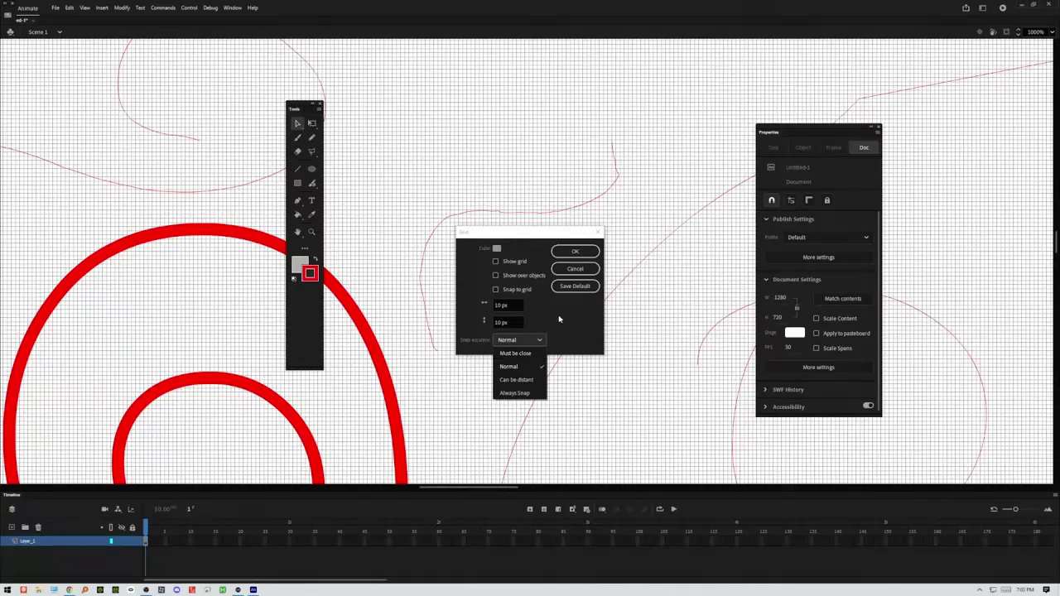
{"action": "left_click", "coordinate": [559, 319]}
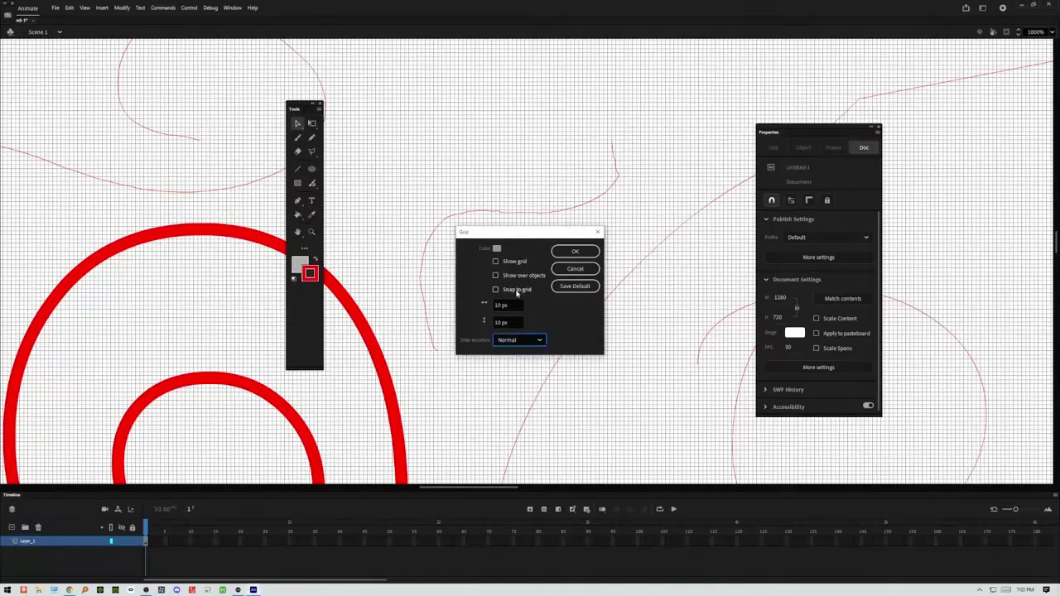
{"action": "left_click", "coordinate": [577, 269]}
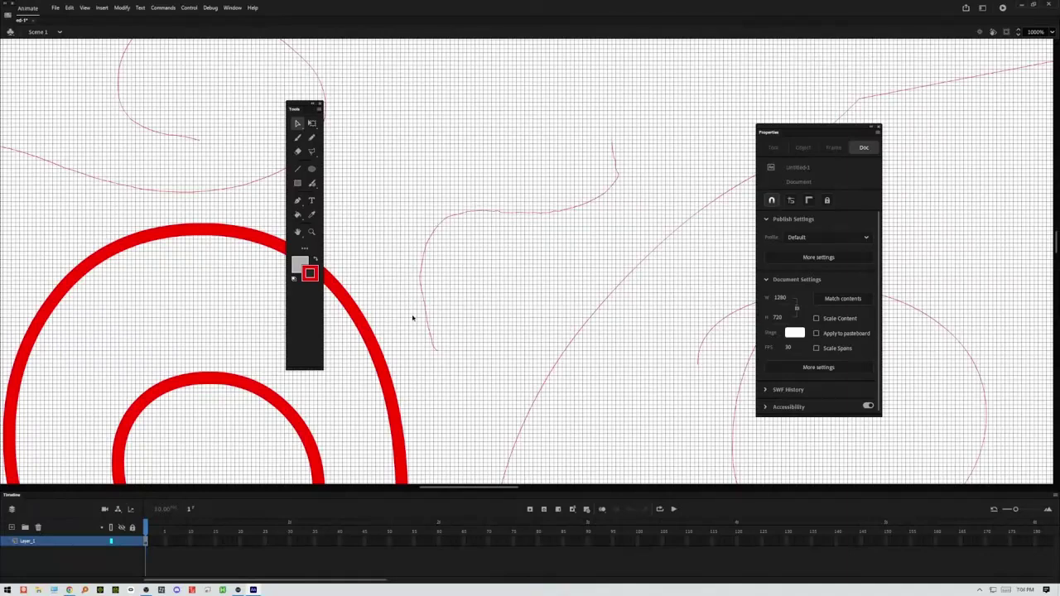
{"action": "key", "text": "ctrl+equal"}
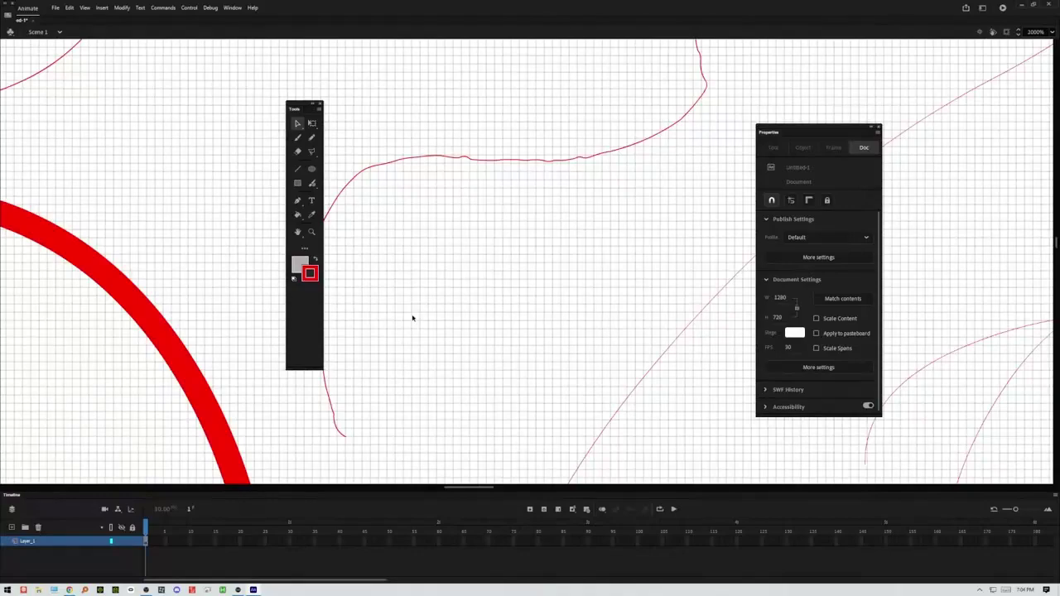
{"action": "scroll", "coordinate": [540, 203], "scroll_direction": "down", "scroll_amount": 5}
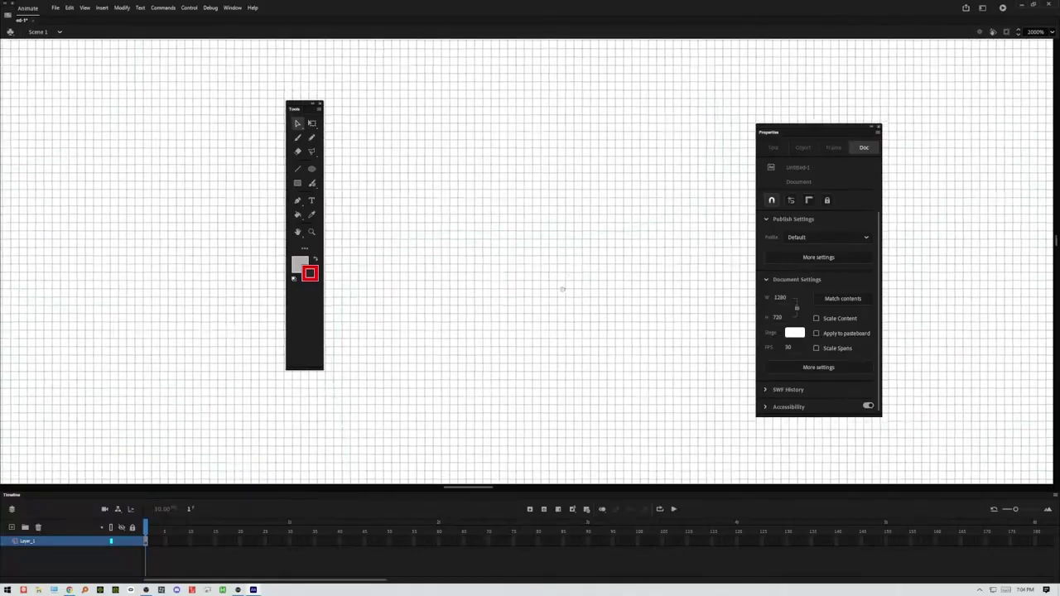
{"action": "scroll", "coordinate": [500, 318], "scroll_direction": "down", "scroll_amount": 3}
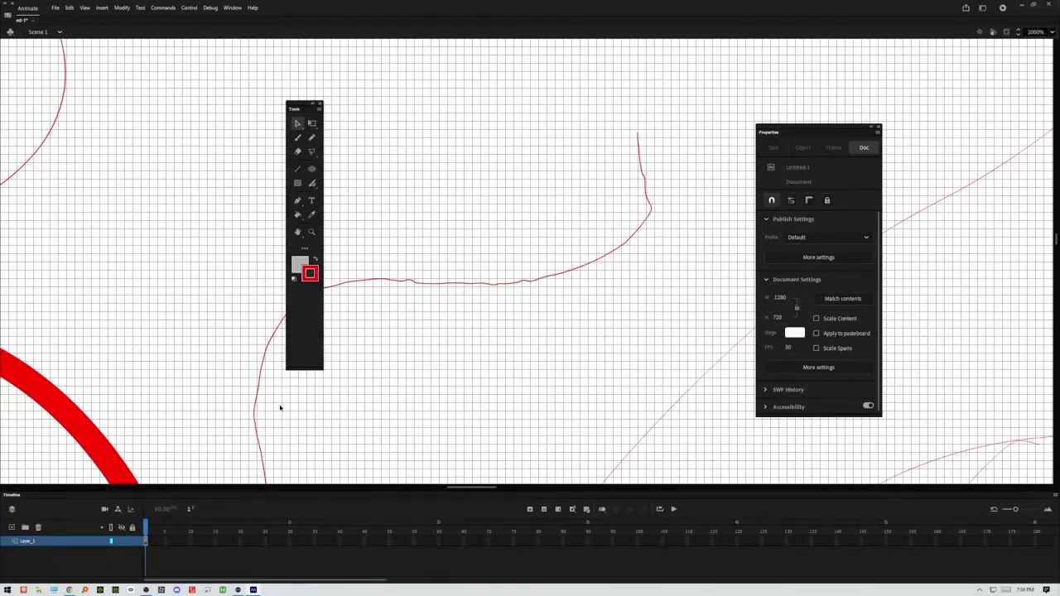
{"action": "scroll", "coordinate": [280, 407], "scroll_direction": "down", "scroll_amount": 6}
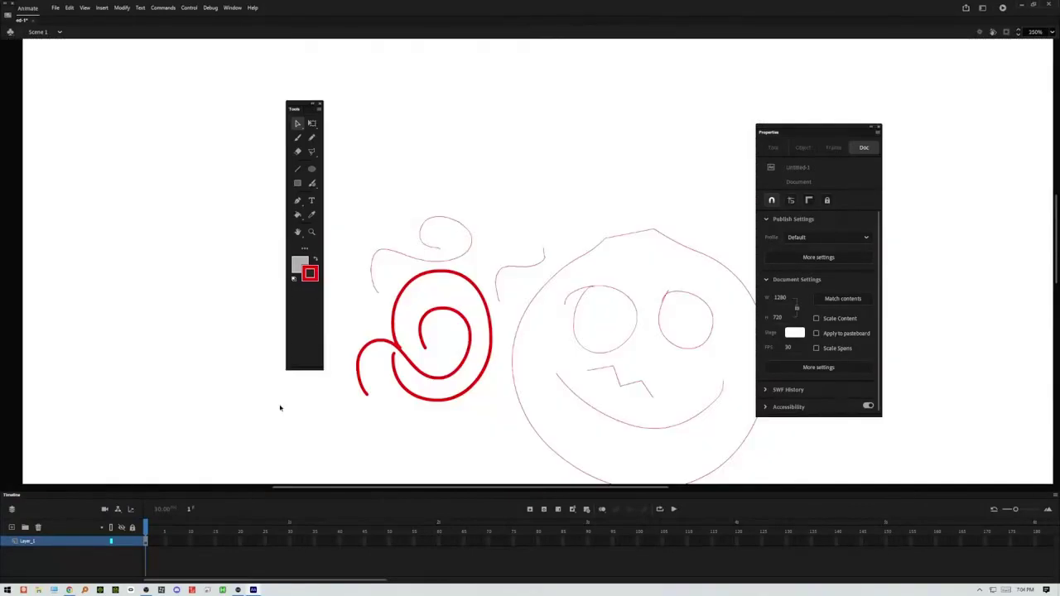
Step: Set the Pencil to Straighten mode and draw a diamond, a square, a diagonal line and a wavy line above the face
{"action": "left_click_drag", "start_coordinate": [550, 209], "coordinate": [478, 156]}
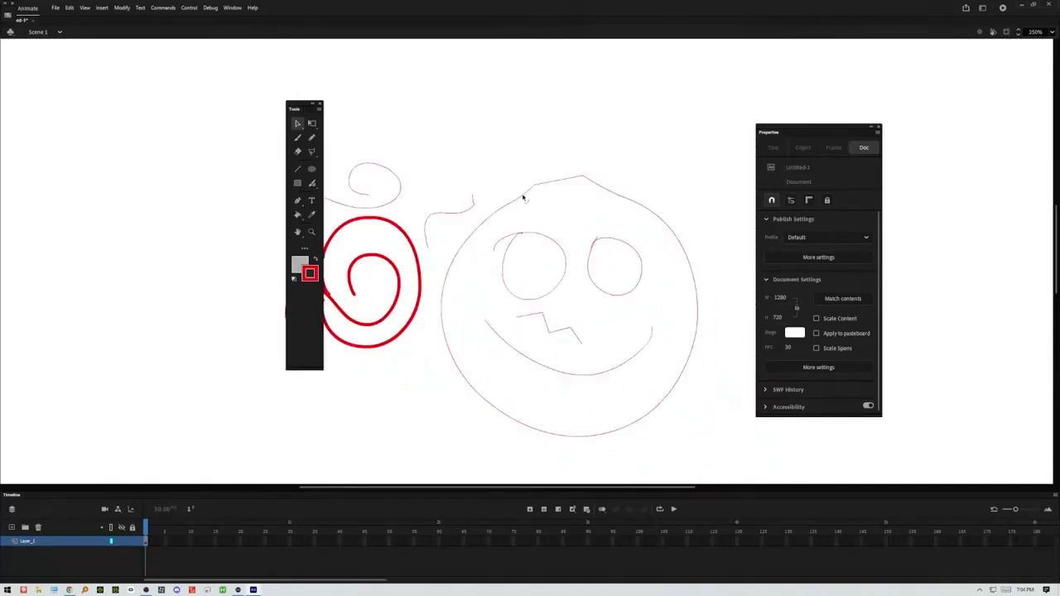
{"action": "left_click", "coordinate": [523, 197]}
{"action": "left_click", "coordinate": [311, 138]}
{"action": "left_click", "coordinate": [311, 292]}
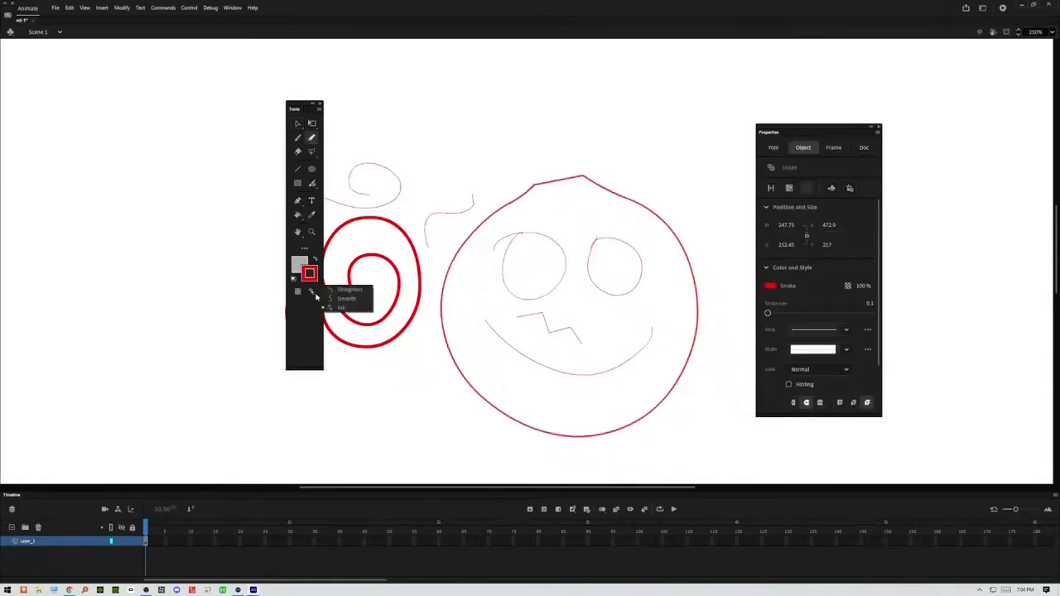
{"action": "left_click", "coordinate": [351, 289]}
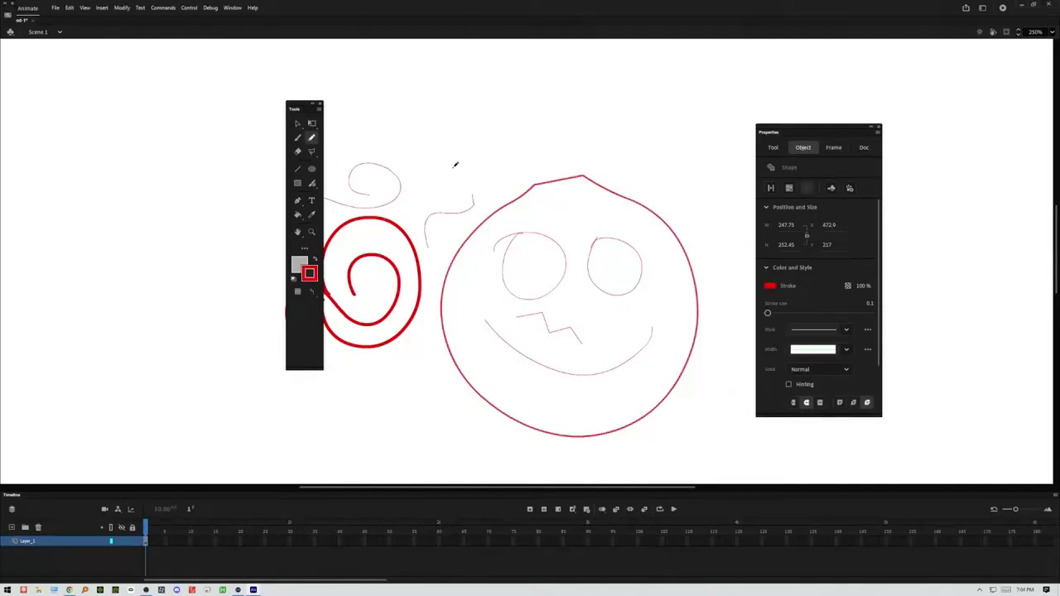
{"action": "left_click", "coordinate": [422, 139]}
{"action": "mouse_move", "coordinate": [445, 118]}
{"action": "left_mouse_down"}
{"action": "mouse_move", "coordinate": [470, 152]}
{"action": "mouse_move", "coordinate": [445, 176]}
{"action": "mouse_move", "coordinate": [421, 131]}
{"action": "left_mouse_up"}
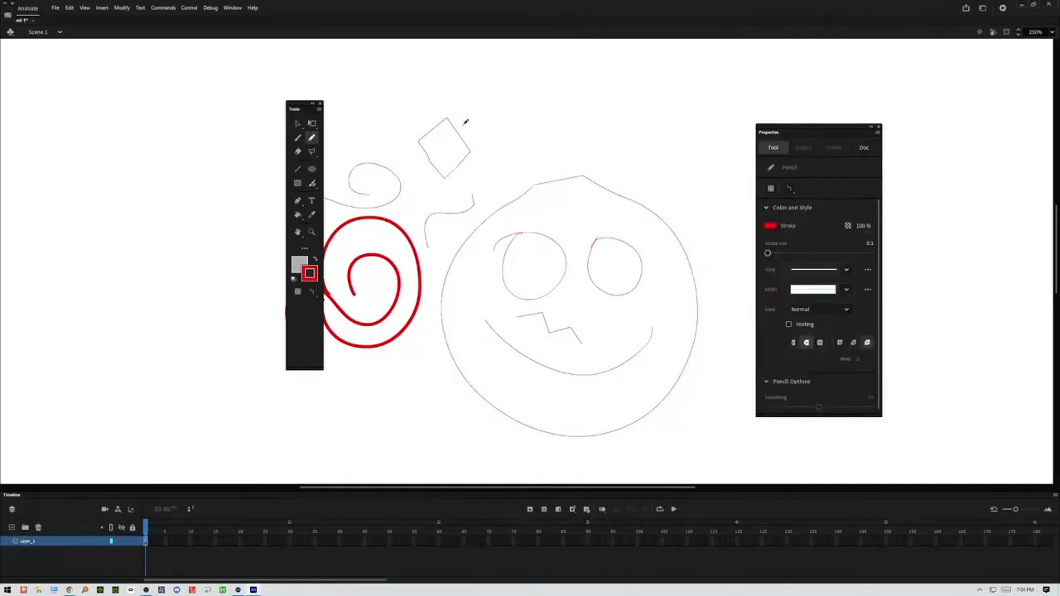
{"action": "mouse_move", "coordinate": [506, 113]}
{"action": "left_mouse_down"}
{"action": "mouse_move", "coordinate": [546, 109]}
{"action": "mouse_move", "coordinate": [547, 145]}
{"action": "mouse_move", "coordinate": [506, 148]}
{"action": "mouse_move", "coordinate": [508, 107]}
{"action": "left_mouse_up"}
{"action": "left_click_drag", "start_coordinate": [580, 147], "coordinate": [620, 105]}
{"action": "mouse_move", "coordinate": [615, 171]}
{"action": "left_mouse_down"}
{"action": "mouse_move", "coordinate": [625, 144]}
{"action": "mouse_move", "coordinate": [673, 178]}
{"action": "mouse_move", "coordinate": [694, 168]}
{"action": "mouse_move", "coordinate": [687, 136]}
{"action": "left_mouse_up"}
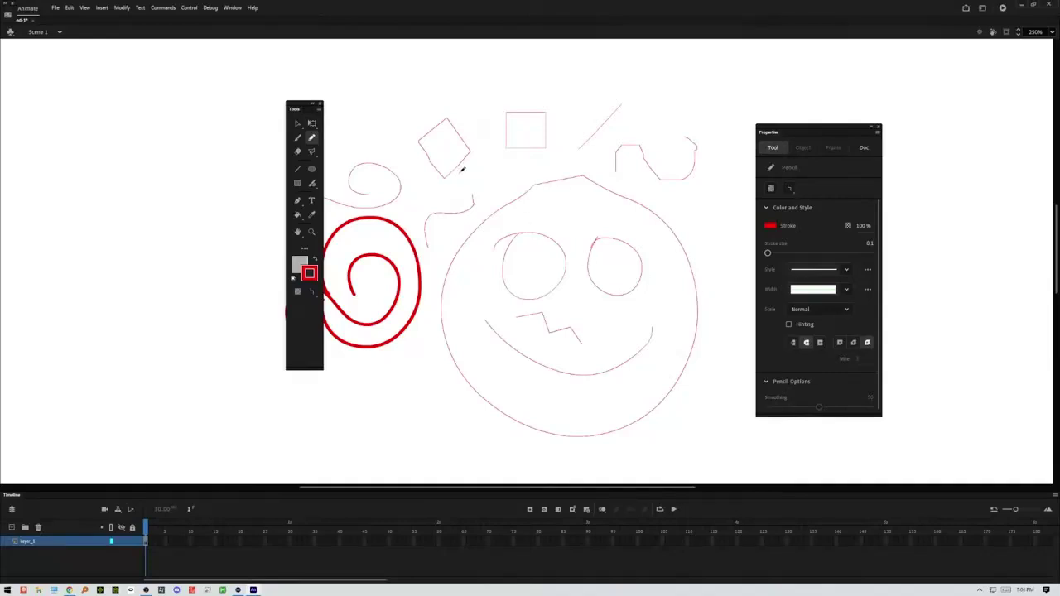
Step: Clear all artwork from the stage and draw a large round head with two oval eyes and an oval mouth using the Pencil
{"action": "key", "text": "ctrl+a"}
{"action": "key", "text": "Delete"}
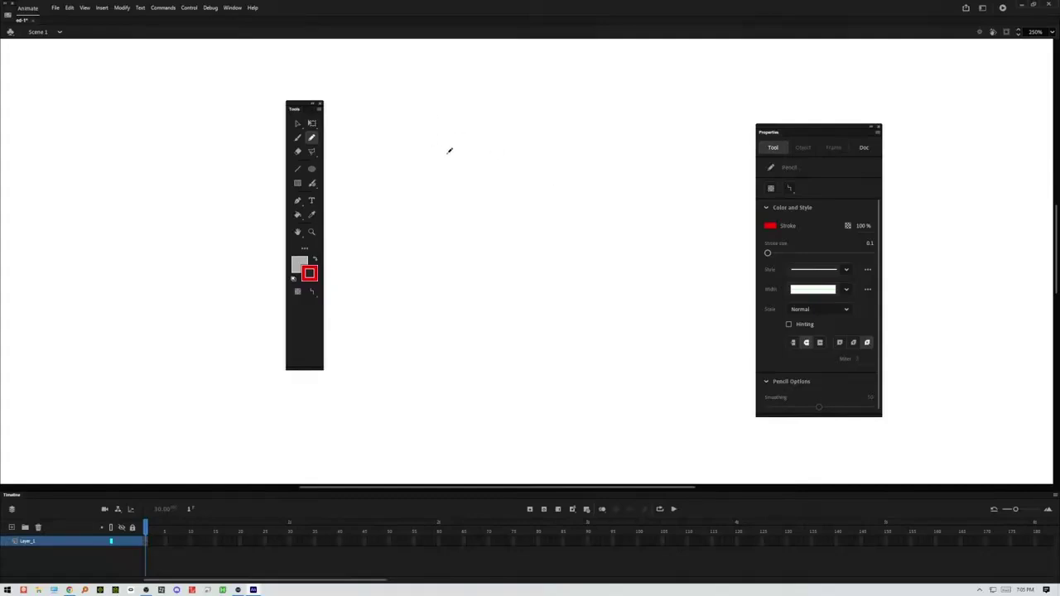
{"action": "mouse_move", "coordinate": [520, 177]}
{"action": "left_mouse_down"}
{"action": "mouse_move", "coordinate": [437, 198]}
{"action": "mouse_move", "coordinate": [415, 218]}
{"action": "mouse_move", "coordinate": [399, 287]}
{"action": "mouse_move", "coordinate": [439, 341]}
{"action": "mouse_move", "coordinate": [499, 363]}
{"action": "mouse_move", "coordinate": [541, 360]}
{"action": "mouse_move", "coordinate": [588, 335]}
{"action": "mouse_move", "coordinate": [601, 306]}
{"action": "mouse_move", "coordinate": [596, 246]}
{"action": "mouse_move", "coordinate": [521, 173]}
{"action": "left_mouse_up"}
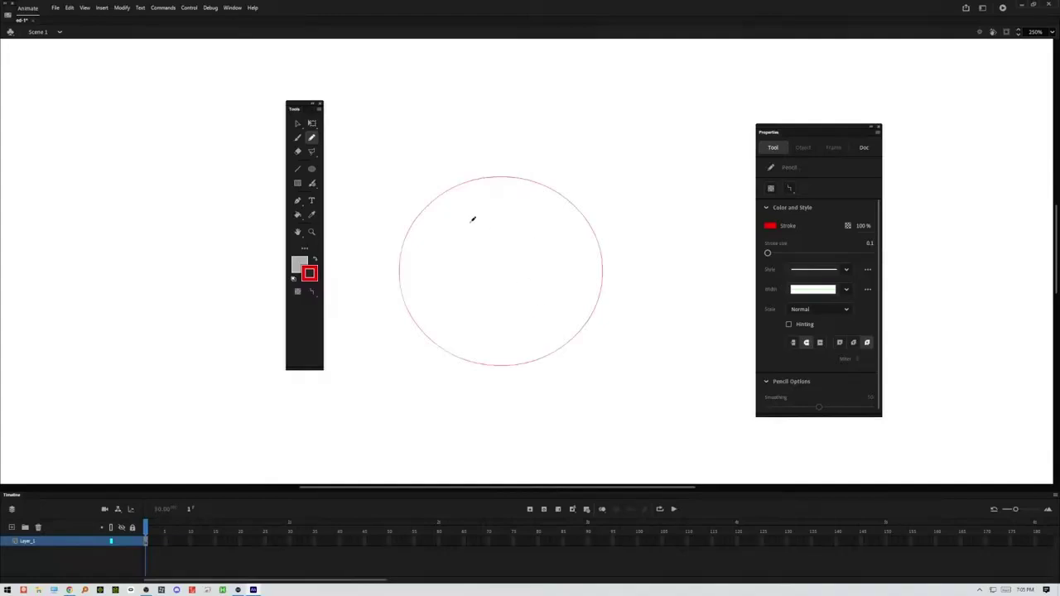
{"action": "mouse_move", "coordinate": [469, 221]}
{"action": "left_mouse_down"}
{"action": "mouse_move", "coordinate": [440, 226]}
{"action": "mouse_move", "coordinate": [448, 248]}
{"action": "mouse_move", "coordinate": [484, 253]}
{"action": "mouse_move", "coordinate": [492, 223]}
{"action": "mouse_move", "coordinate": [469, 218]}
{"action": "left_mouse_up"}
{"action": "mouse_move", "coordinate": [548, 223]}
{"action": "left_mouse_down"}
{"action": "mouse_move", "coordinate": [519, 226]}
{"action": "mouse_move", "coordinate": [511, 243]}
{"action": "mouse_move", "coordinate": [547, 257]}
{"action": "mouse_move", "coordinate": [559, 238]}
{"action": "mouse_move", "coordinate": [552, 221]}
{"action": "left_mouse_up"}
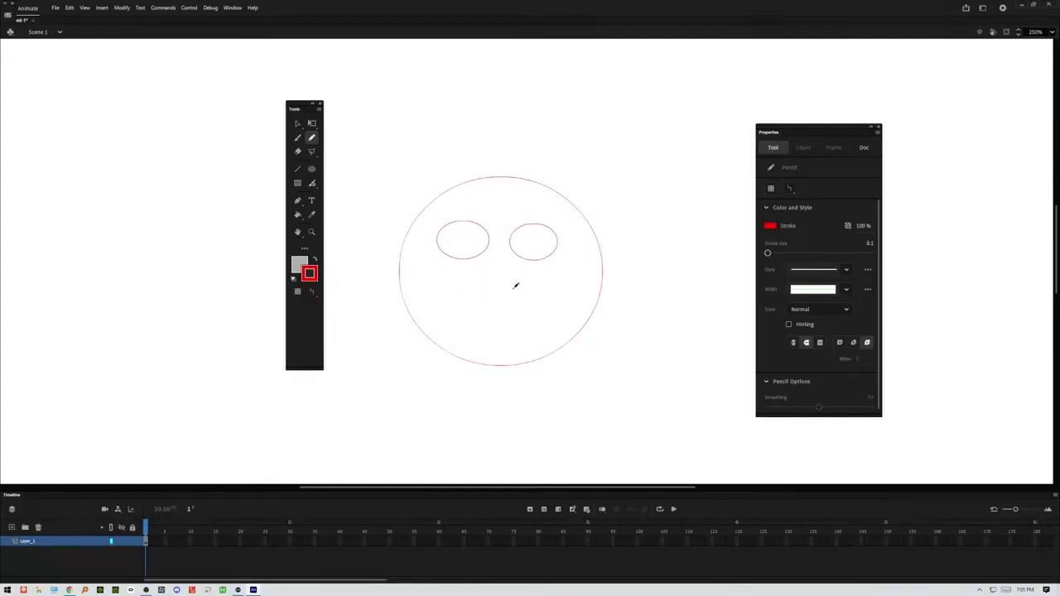
{"action": "mouse_move", "coordinate": [523, 286]}
{"action": "left_mouse_down"}
{"action": "mouse_move", "coordinate": [502, 278]}
{"action": "mouse_move", "coordinate": [461, 294]}
{"action": "mouse_move", "coordinate": [477, 316]}
{"action": "mouse_move", "coordinate": [525, 307]}
{"action": "mouse_move", "coordinate": [527, 281]}
{"action": "left_mouse_up"}
Step: Bend the mouth outline into a wide crescent smile and reshape both eye outlines so they slant inward toward the nose
{"action": "left_click", "coordinate": [297, 123]}
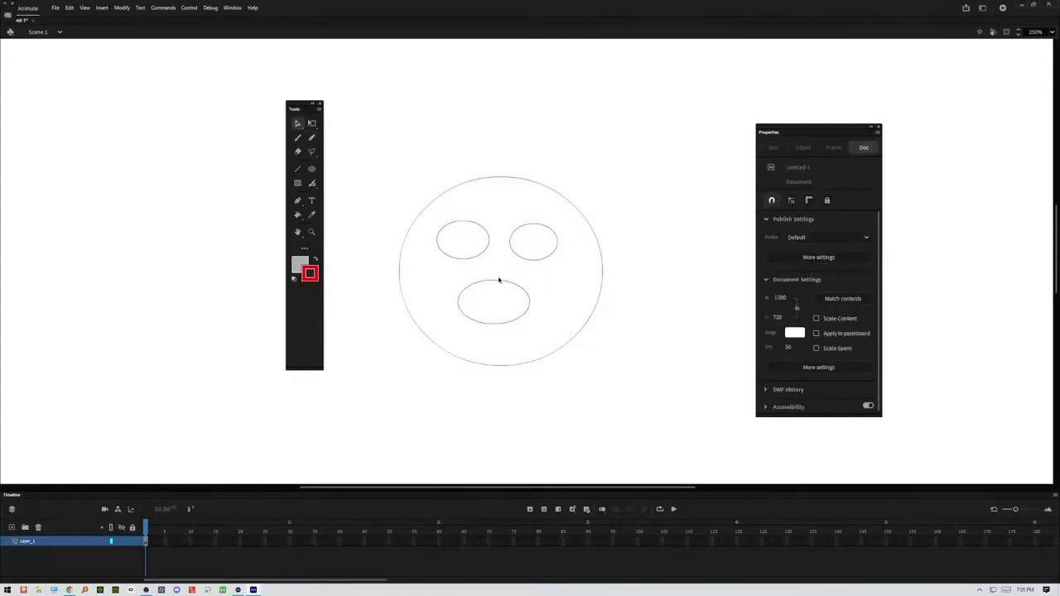
{"action": "left_click_drag", "start_coordinate": [493, 283], "coordinate": [495, 314]}
{"action": "left_click_drag", "start_coordinate": [528, 301], "coordinate": [560, 277]}
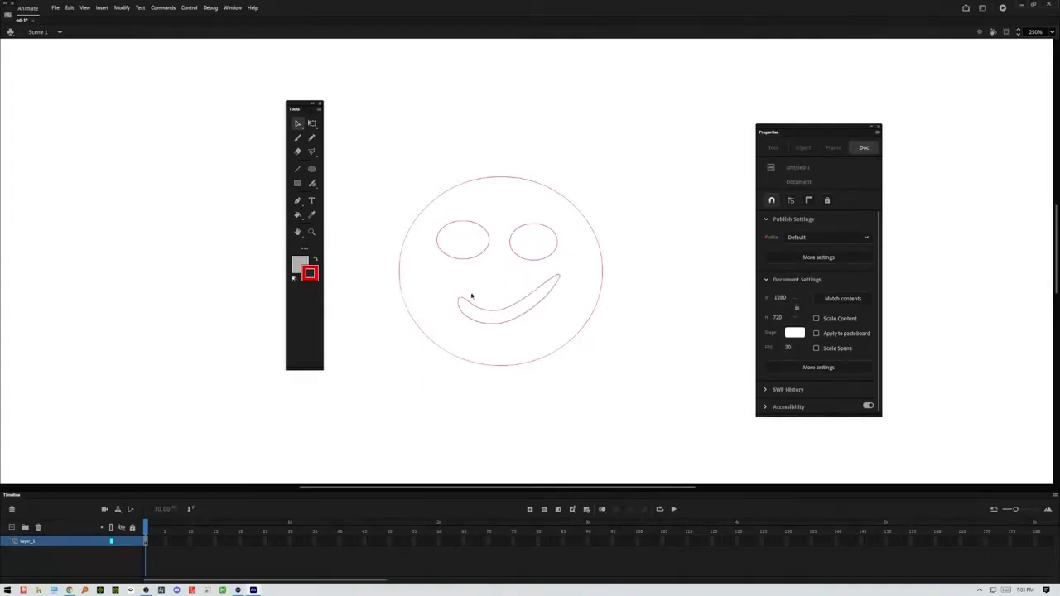
{"action": "left_click_drag", "start_coordinate": [458, 303], "coordinate": [432, 287]}
{"action": "left_click_drag", "start_coordinate": [533, 227], "coordinate": [476, 239]}
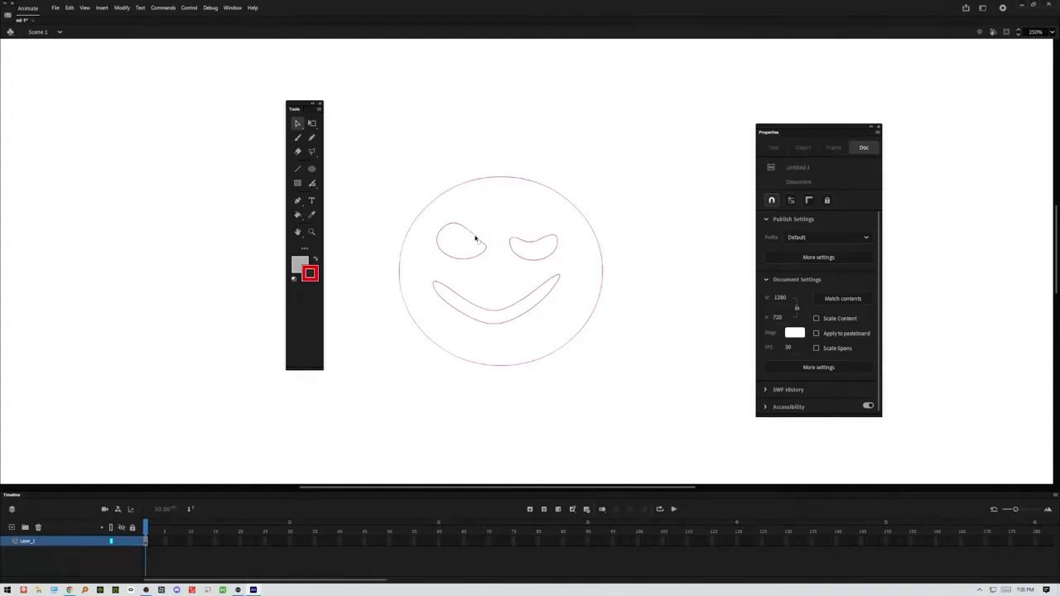
{"action": "mouse_move", "coordinate": [547, 238]}
{"action": "left_mouse_down"}
{"action": "mouse_move", "coordinate": [551, 224]}
{"action": "mouse_move", "coordinate": [529, 233]}
{"action": "left_mouse_up"}
Step: Fill the head area around the eyes and mouth with orange using the Paint Bucket
{"action": "left_click", "coordinate": [298, 215]}
{"action": "left_click", "coordinate": [299, 265]}
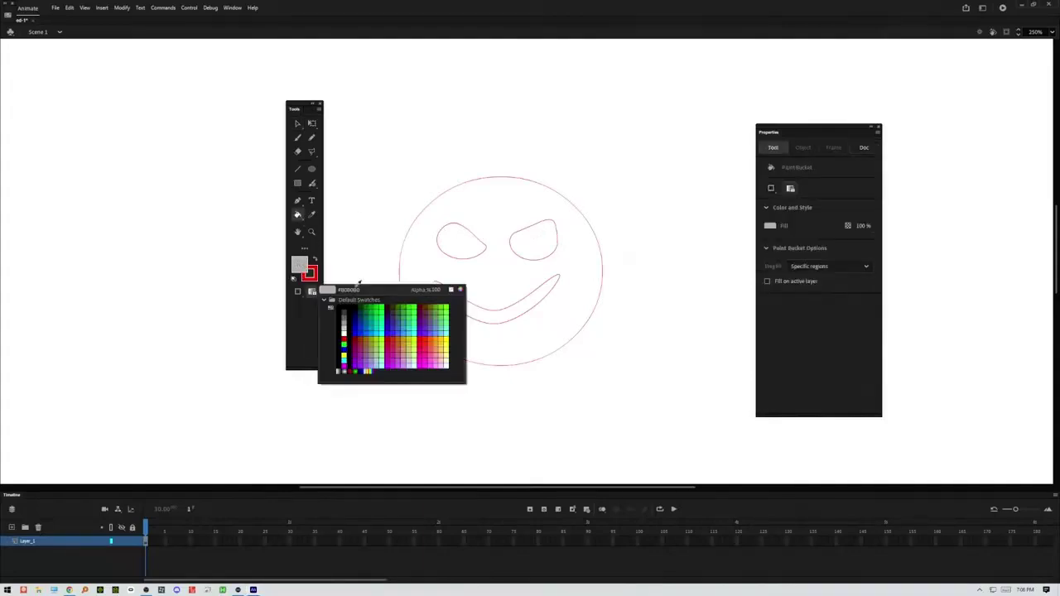
{"action": "left_click", "coordinate": [441, 340]}
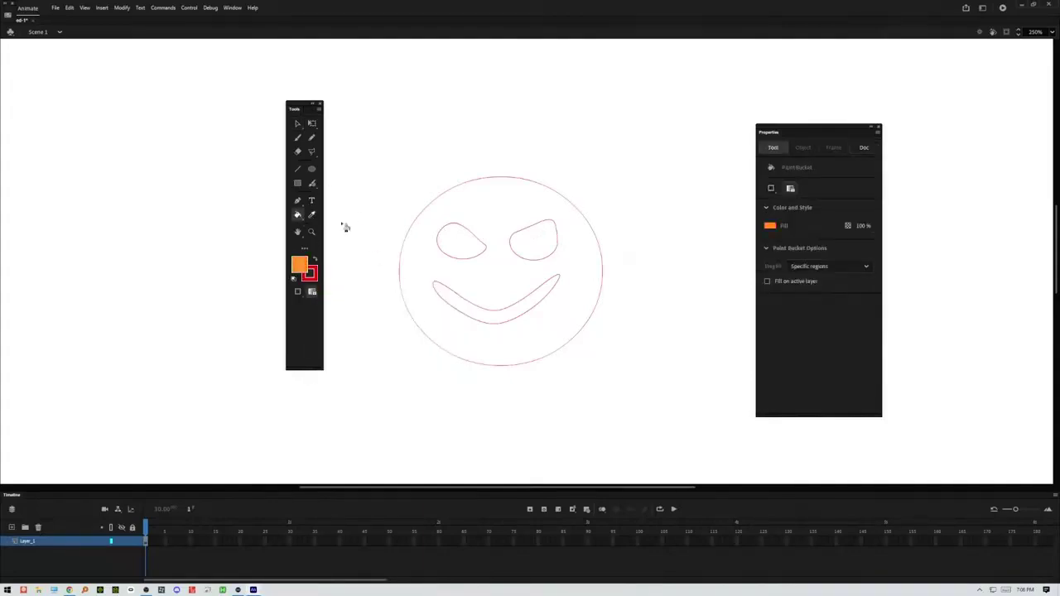
{"action": "left_click", "coordinate": [499, 270]}
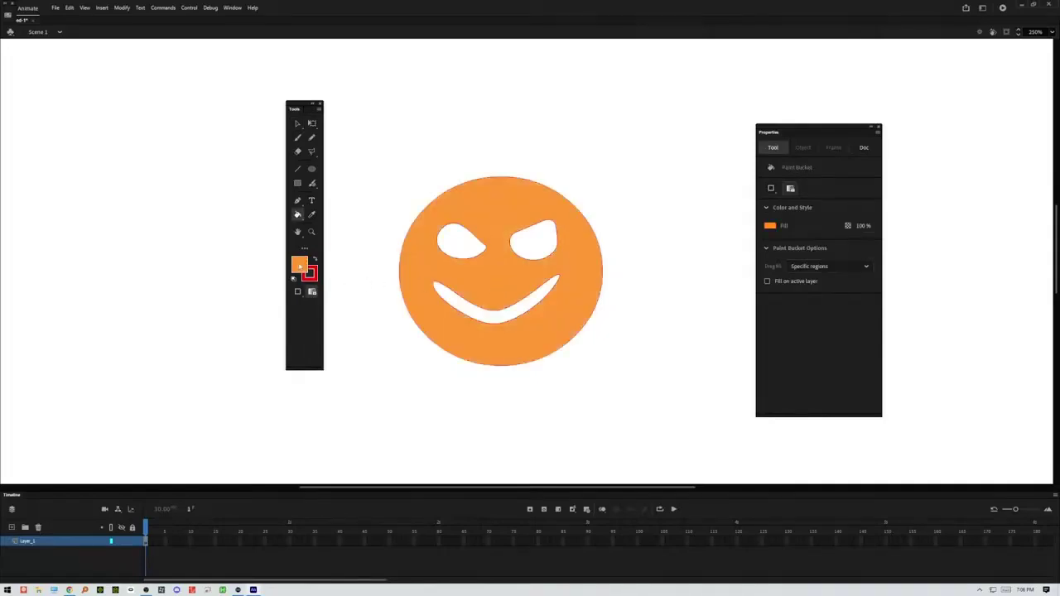
Step: Fill both eyes and the mouth with black
{"action": "left_click", "coordinate": [300, 265]}
{"action": "left_click", "coordinate": [345, 313]}
{"action": "left_click", "coordinate": [474, 252]}
{"action": "left_click", "coordinate": [538, 247]}
{"action": "left_click", "coordinate": [498, 315]}
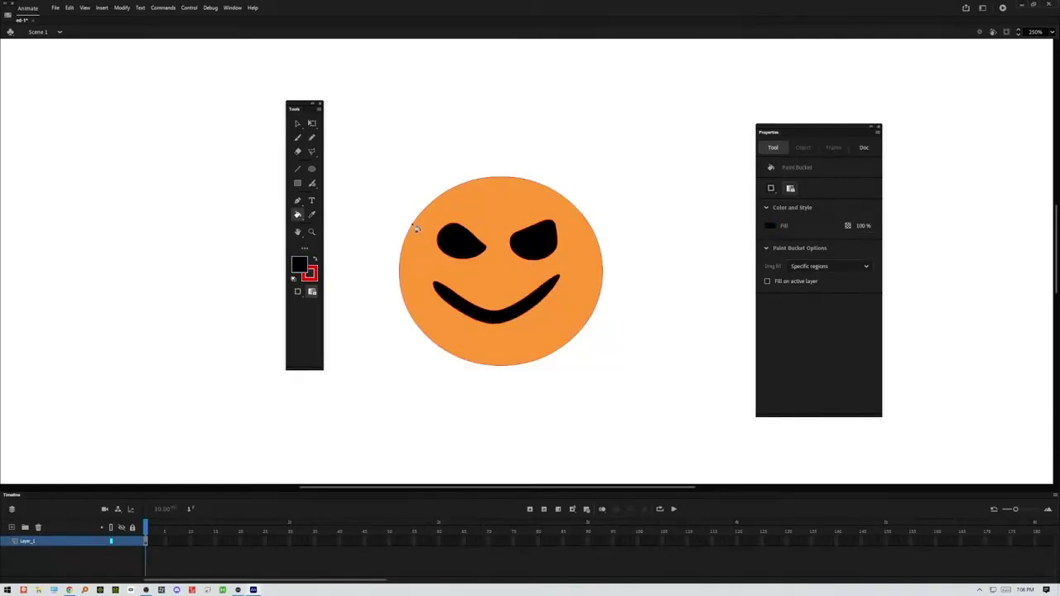
Step: Try drawing a looping Pencil stroke across the face and deleting its segment above the head
{"action": "left_click", "coordinate": [298, 123]}
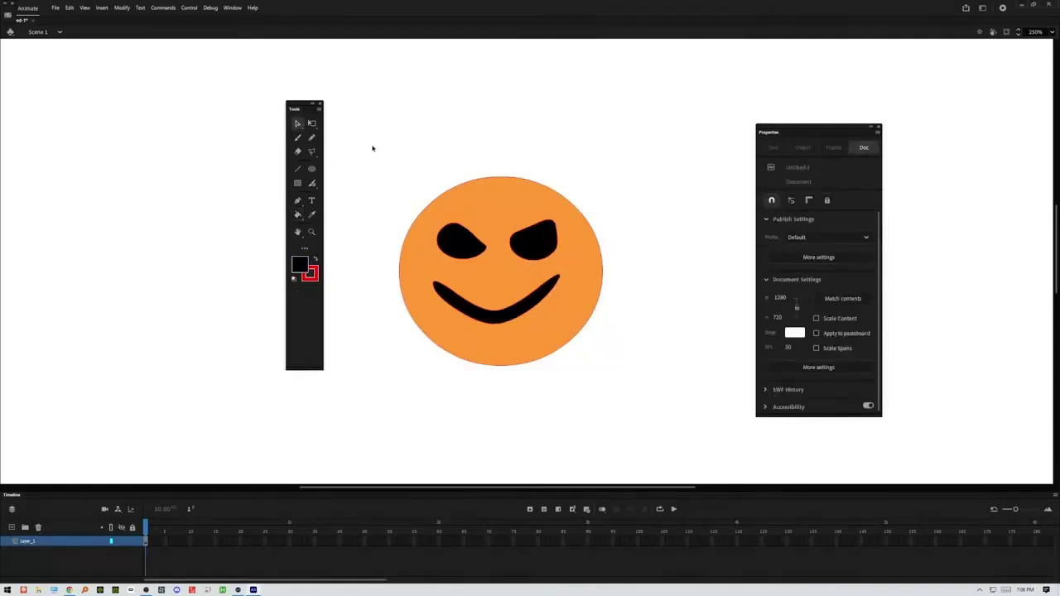
{"action": "left_click_drag", "start_coordinate": [665, 150], "coordinate": [623, 158]}
{"action": "left_click", "coordinate": [311, 138]}
{"action": "mouse_move", "coordinate": [488, 163]}
{"action": "left_mouse_down"}
{"action": "mouse_move", "coordinate": [461, 370]}
{"action": "mouse_move", "coordinate": [519, 346]}
{"action": "mouse_move", "coordinate": [518, 216]}
{"action": "mouse_move", "coordinate": [544, 154]}
{"action": "left_mouse_up"}
{"action": "left_click", "coordinate": [298, 122]}
{"action": "left_click", "coordinate": [521, 173]}
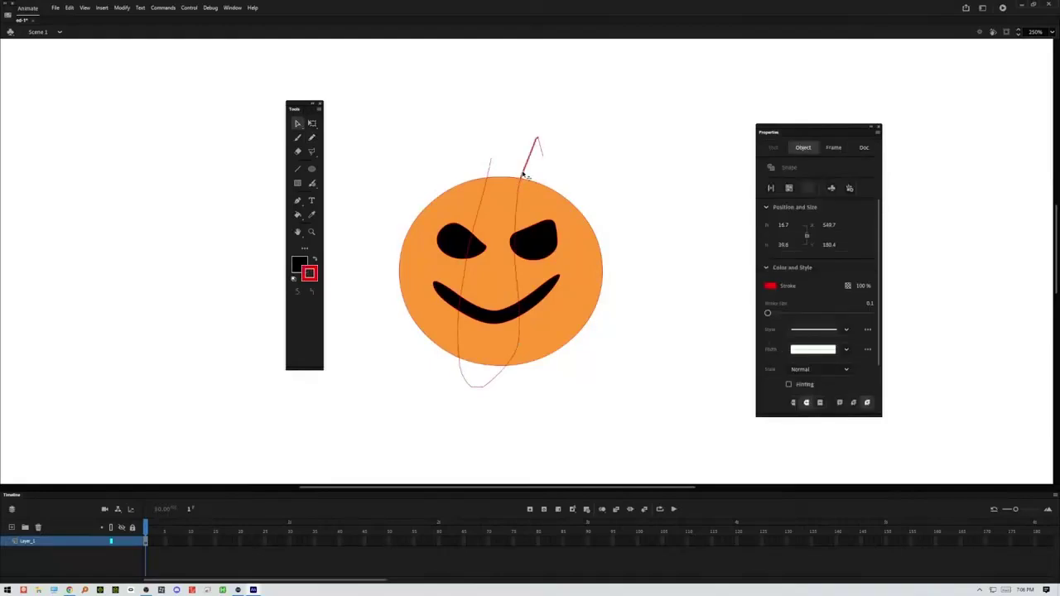
{"action": "key", "text": "Delete"}
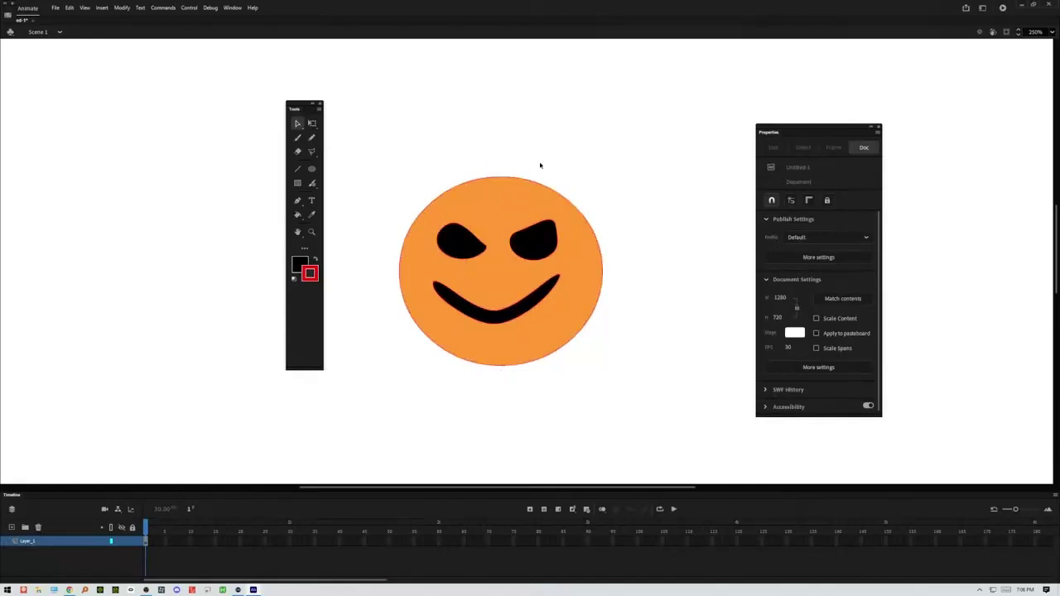
Step: Select the whole face and set all its outlines to a blue #3300CC stroke with a stroke size of 7
{"action": "left_click_drag", "start_coordinate": [671, 123], "coordinate": [376, 426]}
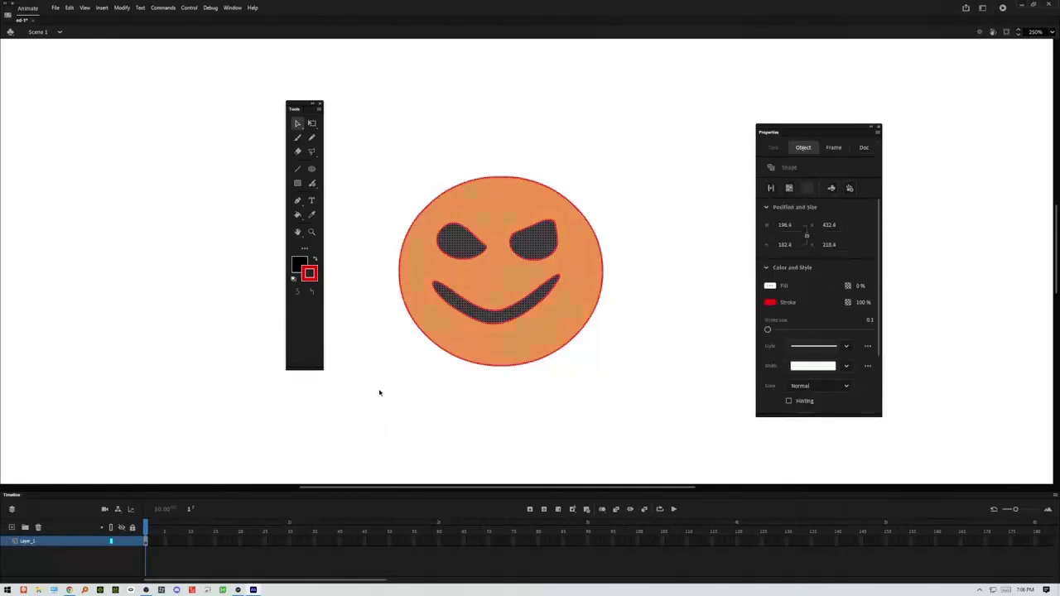
{"action": "left_click", "coordinate": [312, 274]}
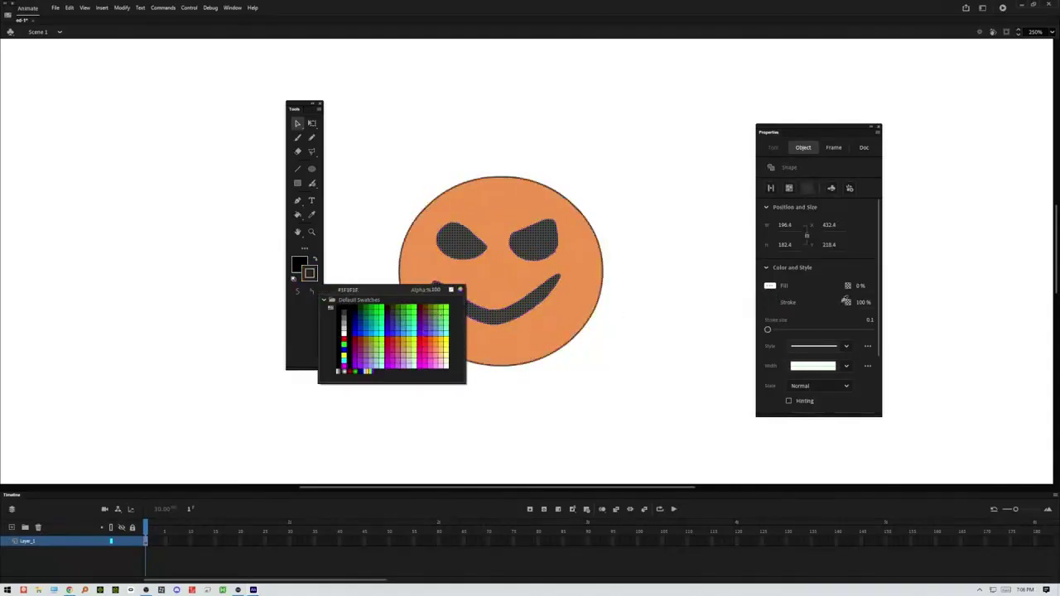
{"action": "left_click", "coordinate": [826, 307]}
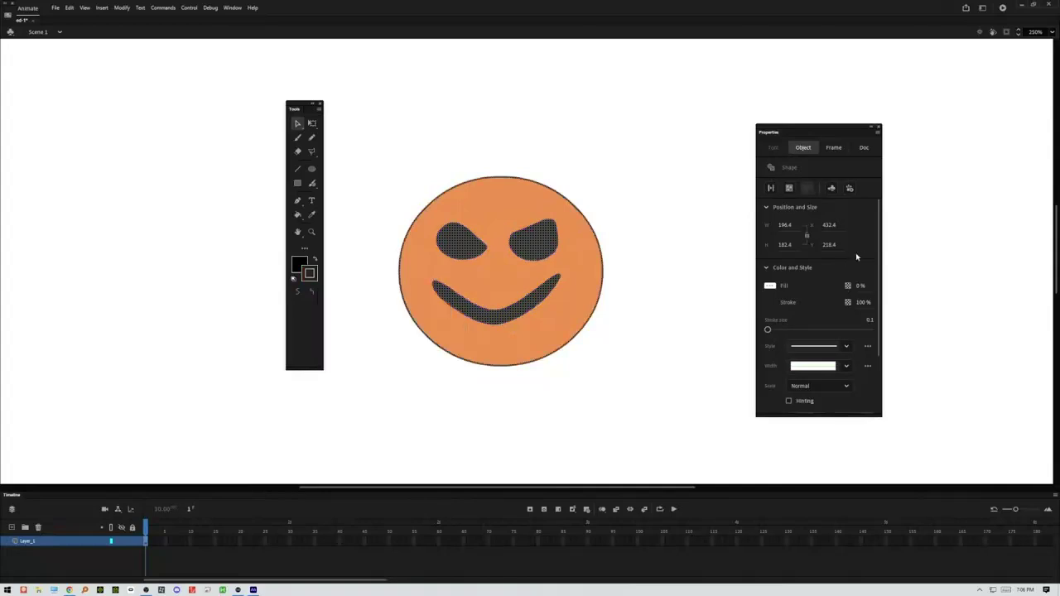
{"action": "left_click", "coordinate": [772, 304]}
{"action": "key", "text": "Escape"}
{"action": "left_click", "coordinate": [772, 303]}
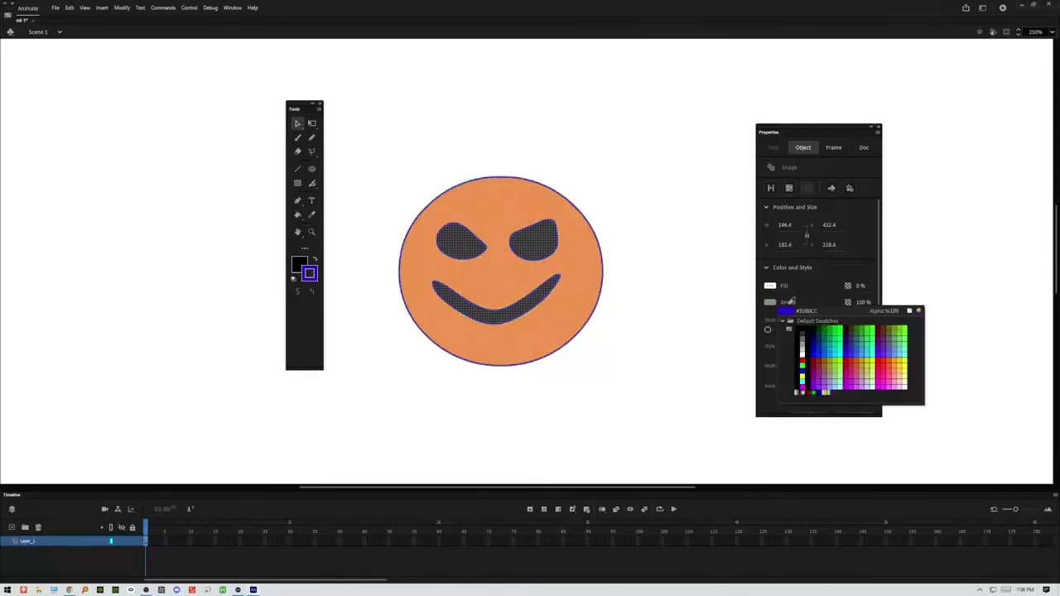
{"action": "key", "text": "Escape"}
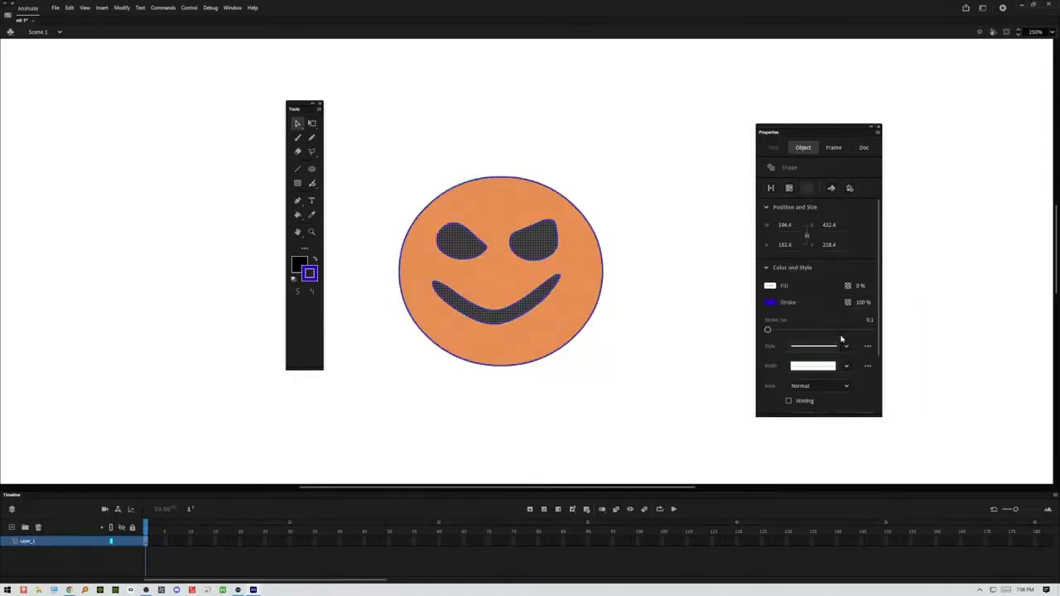
{"action": "left_click_drag", "start_coordinate": [767, 330], "coordinate": [771, 334]}
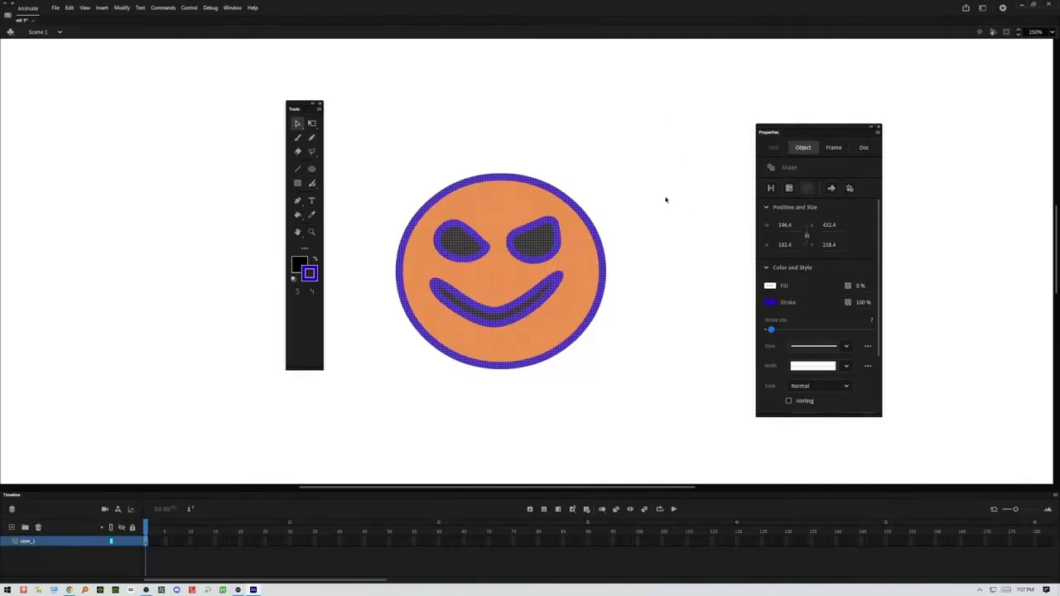
Step: Draw two diagonal red lines across the face with the Line tool, one over each eye's side
{"action": "left_click", "coordinate": [665, 200]}
{"action": "left_click", "coordinate": [297, 168]}
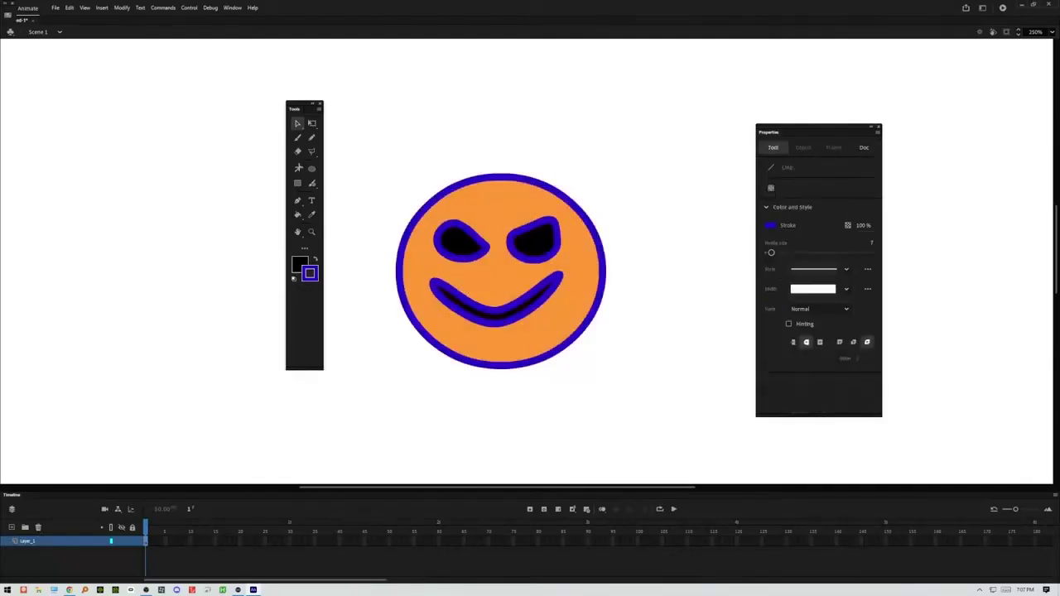
{"action": "left_click", "coordinate": [310, 272]}
{"action": "left_click", "coordinate": [345, 334]}
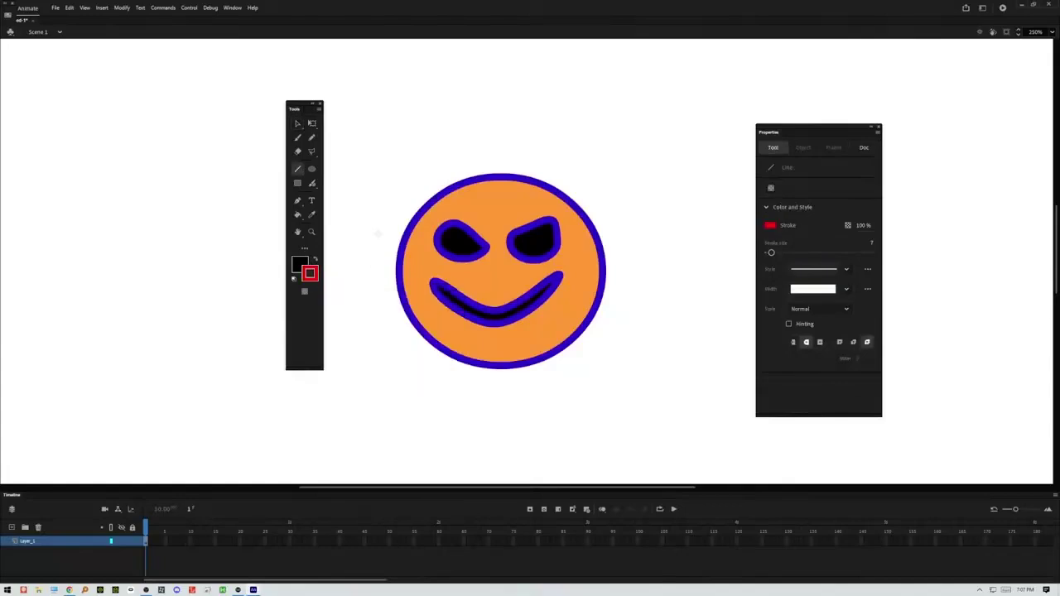
{"action": "left_click_drag", "start_coordinate": [372, 227], "coordinate": [490, 315]}
{"action": "left_click_drag", "start_coordinate": [452, 156], "coordinate": [557, 298]}
Step: Change the line color to green and draw two diagonal lines rising across the mouth and eye area
{"action": "left_click", "coordinate": [310, 273]}
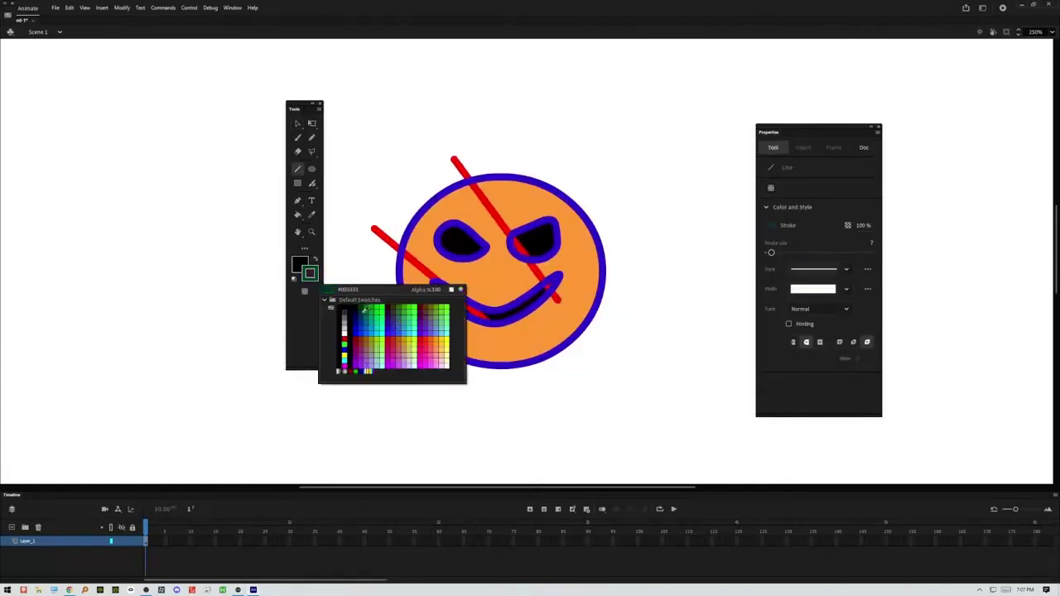
{"action": "left_click", "coordinate": [385, 307]}
{"action": "mouse_move", "coordinate": [436, 316]}
{"action": "left_mouse_down"}
{"action": "mouse_move", "coordinate": [543, 206]}
{"action": "mouse_move", "coordinate": [514, 320]}
{"action": "left_mouse_up"}
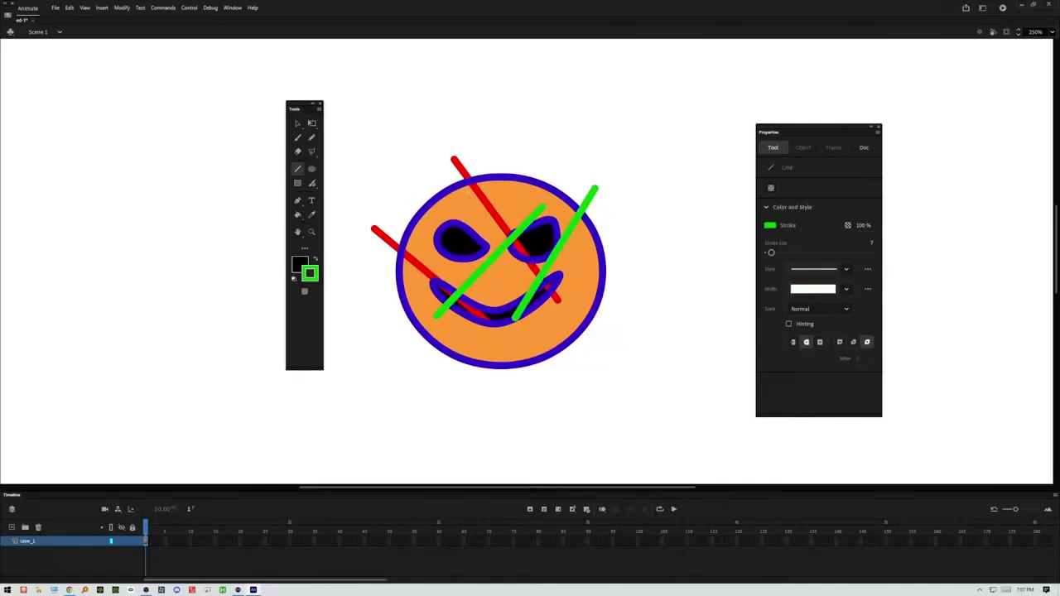
Step: Select a red line, the right eye's outline and the whole drawing, and view the full Color Picker for the stroke
{"action": "left_click", "coordinate": [299, 123]}
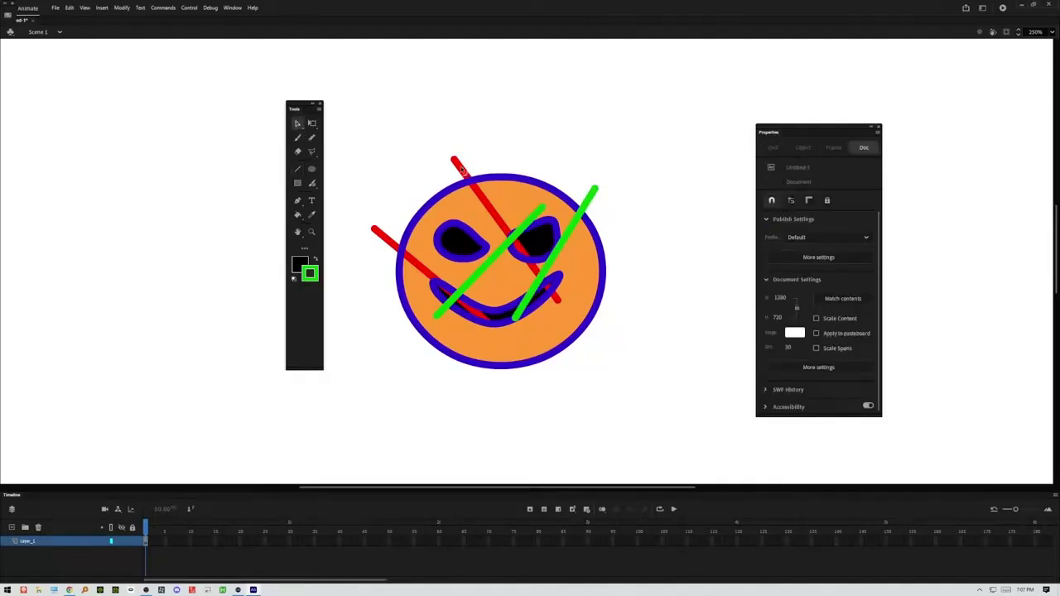
{"action": "left_click", "coordinate": [472, 181]}
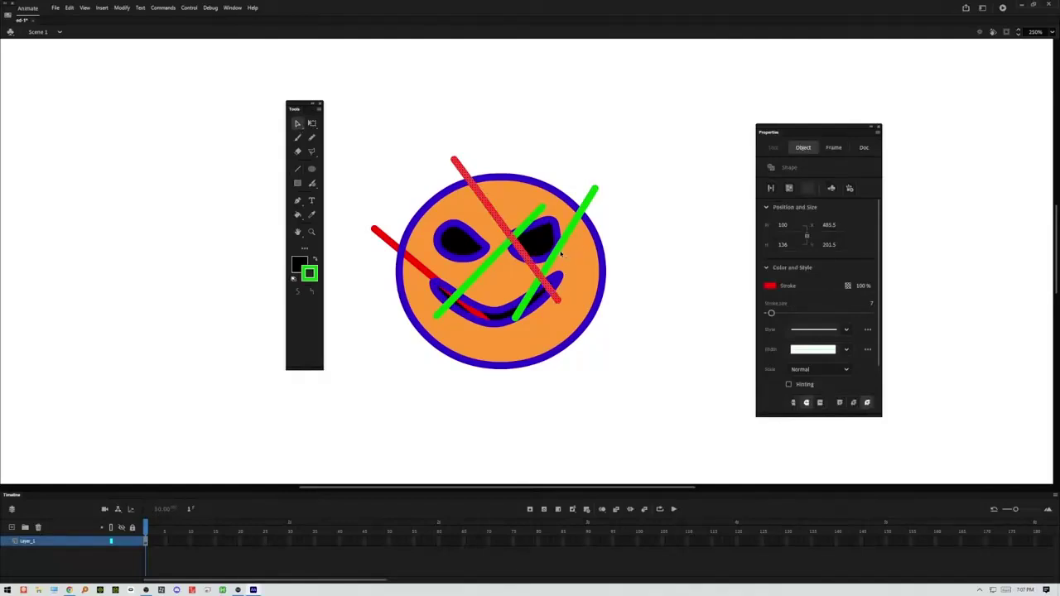
{"action": "left_click", "coordinate": [558, 235]}
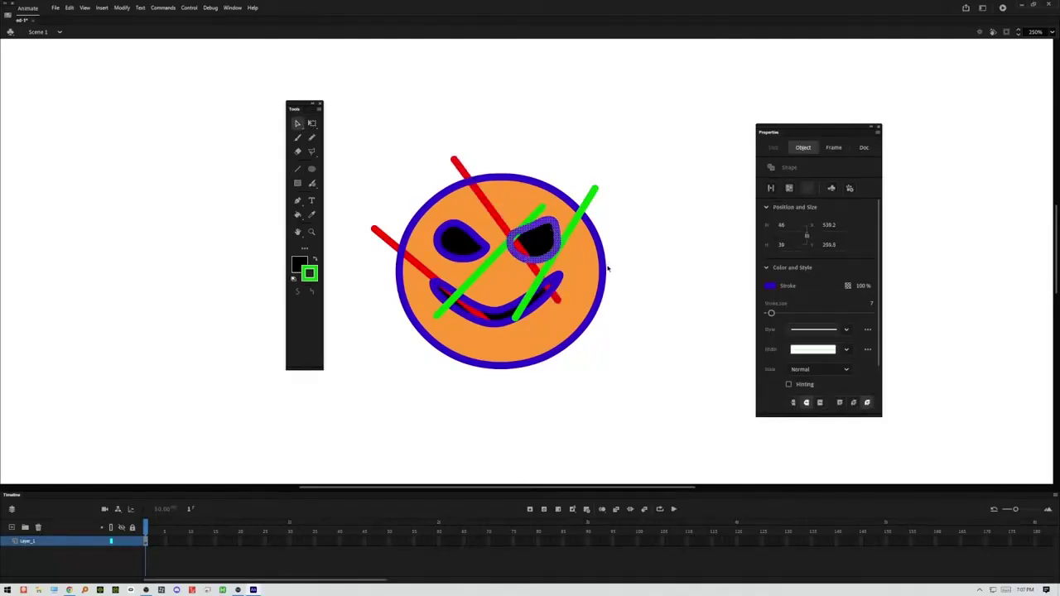
{"action": "left_click_drag", "start_coordinate": [661, 93], "coordinate": [351, 420]}
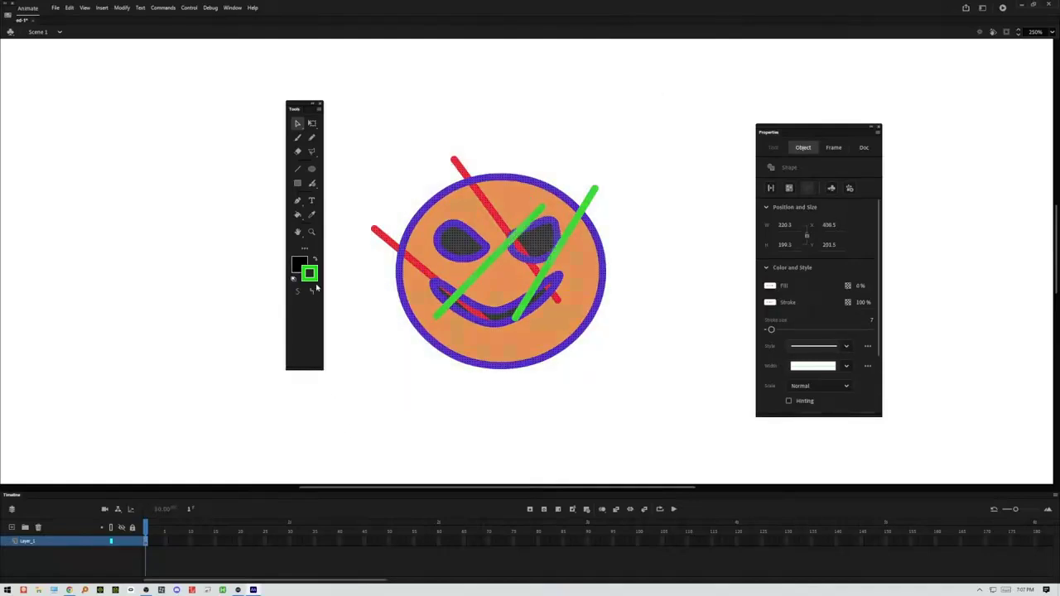
{"action": "left_click", "coordinate": [312, 276]}
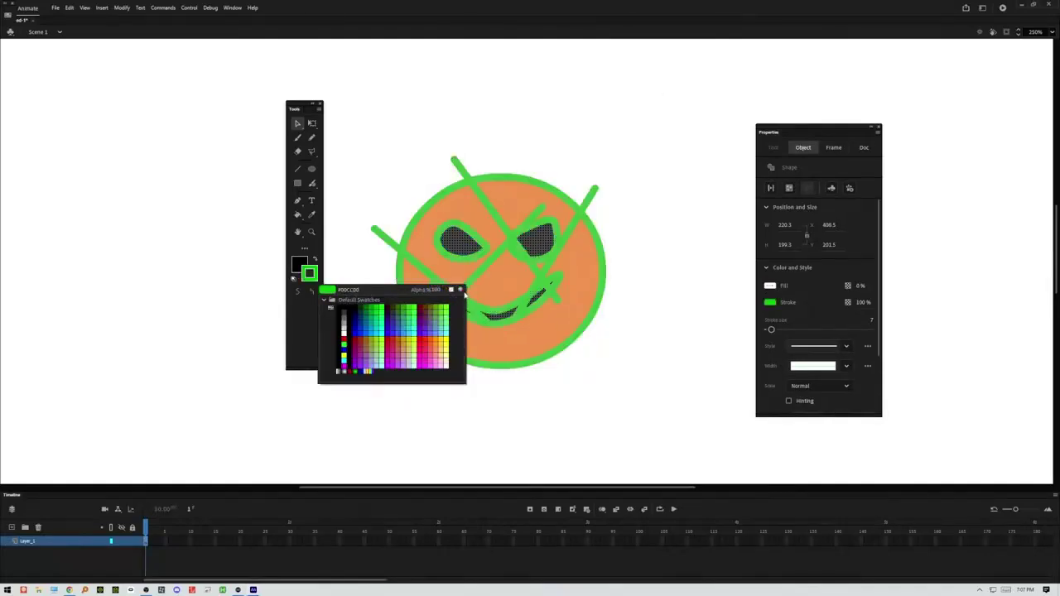
{"action": "left_click", "coordinate": [460, 290]}
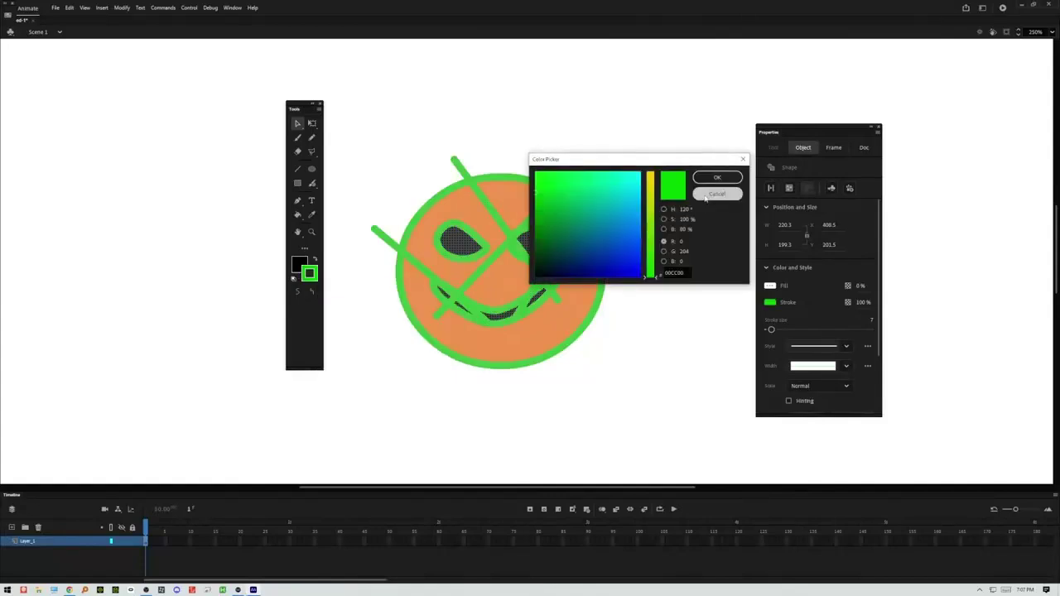
{"action": "left_click", "coordinate": [717, 195]}
Step: Try a green stroke at 88% and 100% alpha, and a white stroke, on the right eye's outline
{"action": "left_click", "coordinate": [314, 279]}
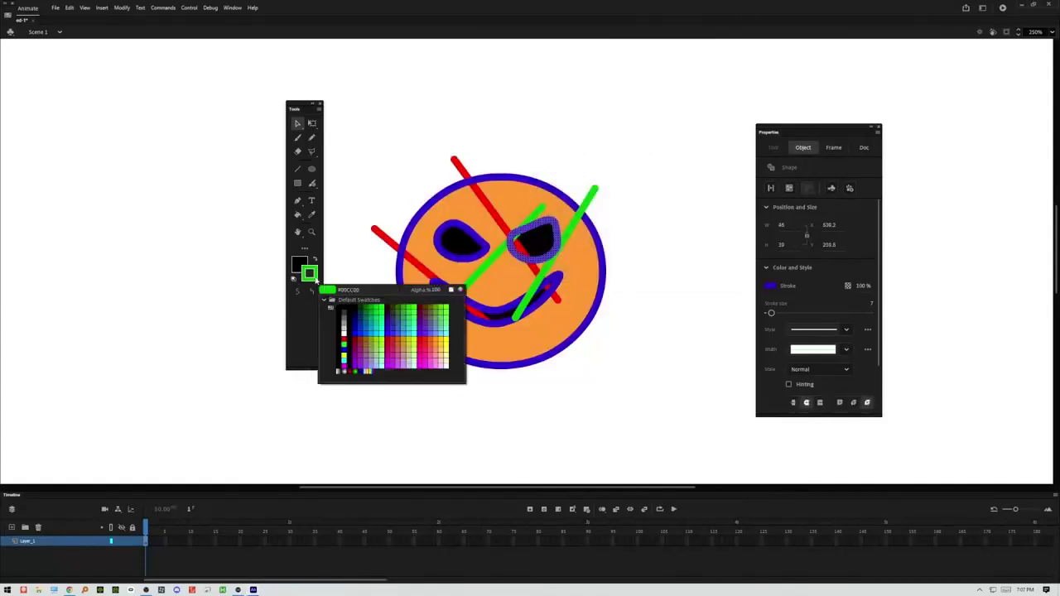
{"action": "left_click", "coordinate": [436, 290]}
{"action": "type", "text": "88"}
{"action": "key", "text": "Return"}
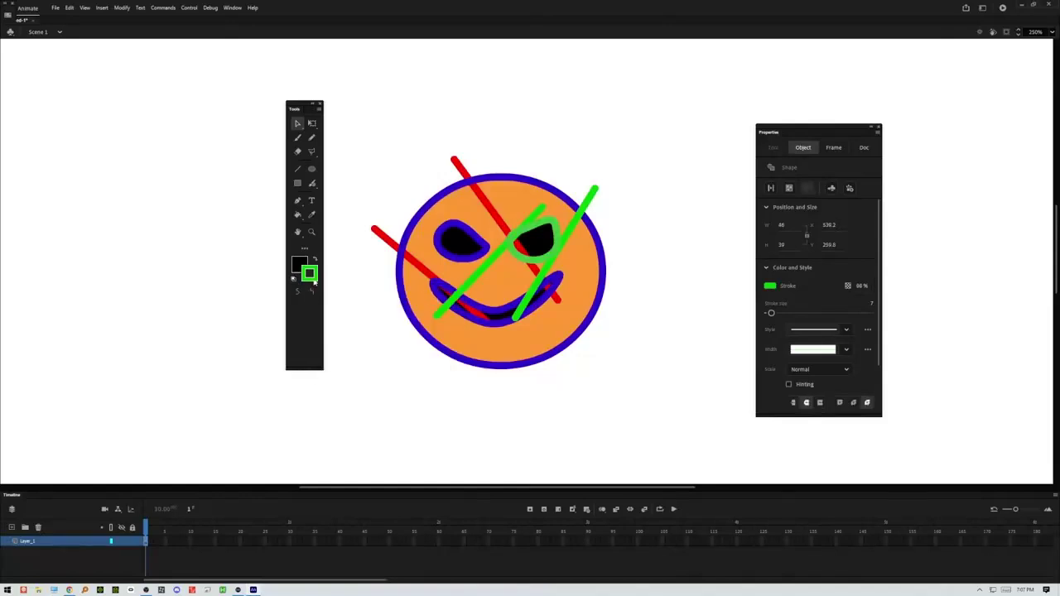
{"action": "left_click", "coordinate": [314, 280]}
{"action": "left_click", "coordinate": [436, 291]}
{"action": "type", "text": "100"}
{"action": "key", "text": "Return"}
{"action": "left_click", "coordinate": [313, 279]}
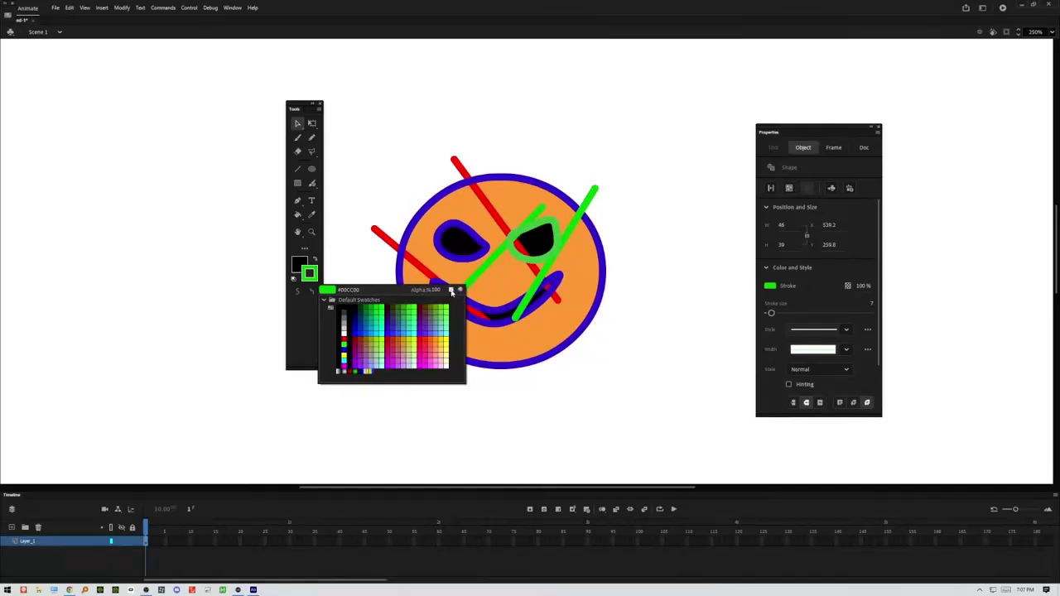
{"action": "left_click", "coordinate": [452, 291]}
Step: Select the whole drawing and set its stroke to no color, removing every outline and line
{"action": "left_click_drag", "start_coordinate": [489, 358], "coordinate": [346, 418]}
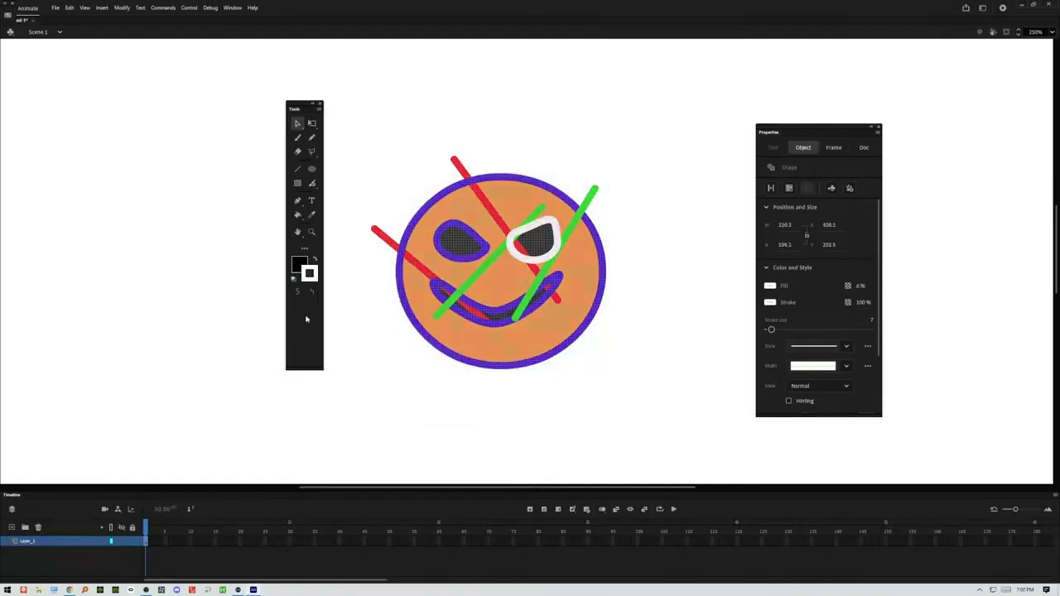
{"action": "left_click", "coordinate": [313, 280]}
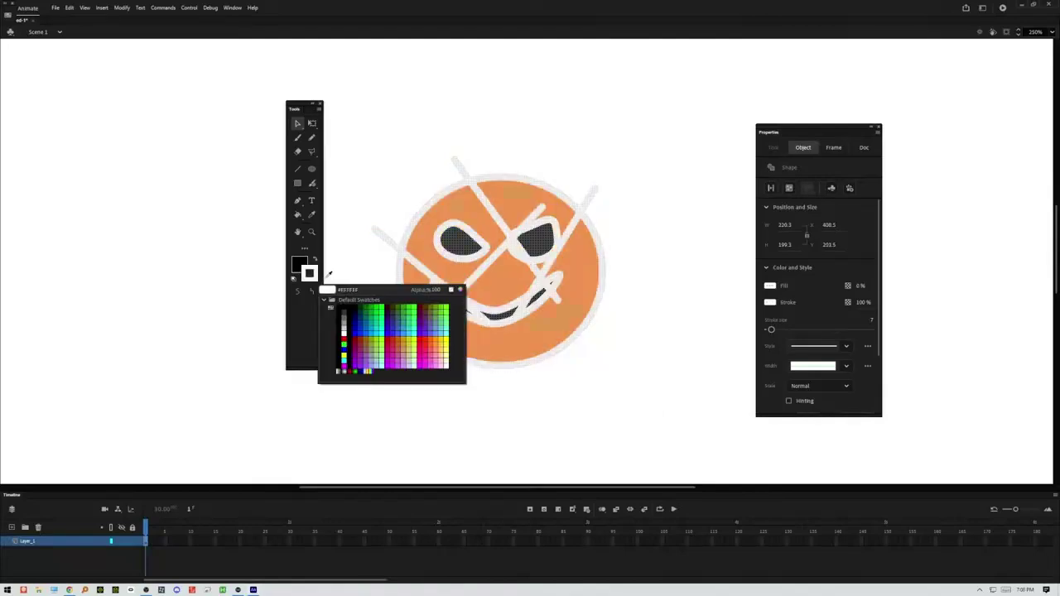
{"action": "left_click", "coordinate": [452, 292]}
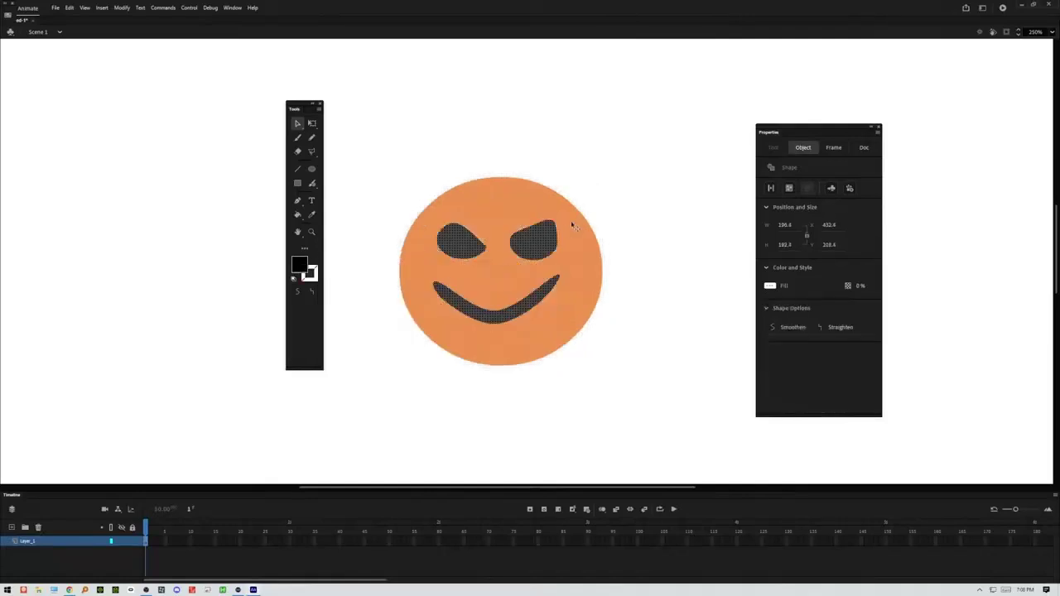
{"action": "left_click", "coordinate": [643, 229]}
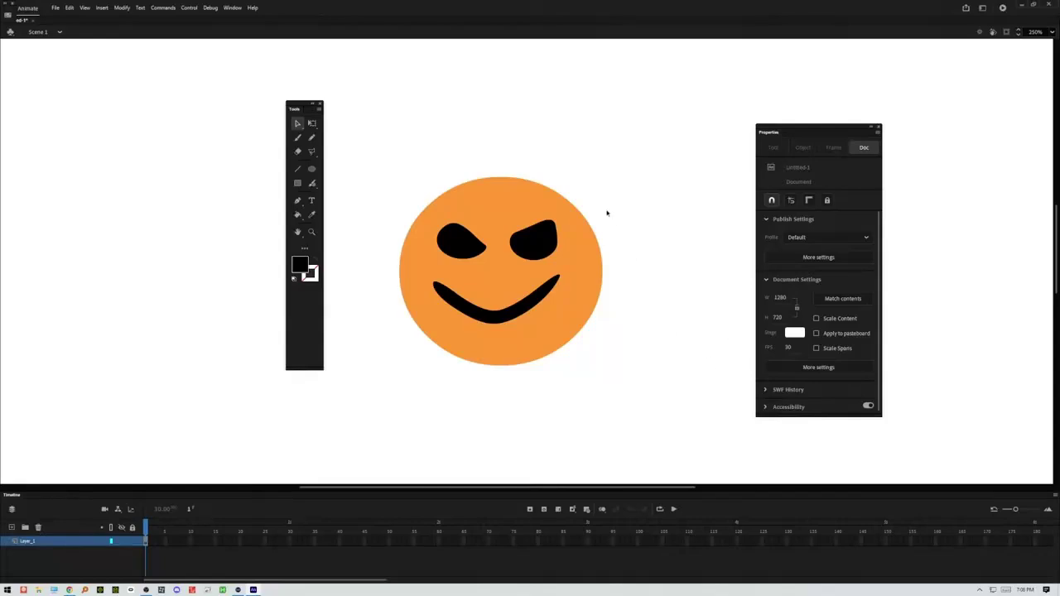
Step: With the Ink Bottle tool, outline the head in white, set the stroke color to green and outline the head again
{"action": "left_click", "coordinate": [300, 219]}
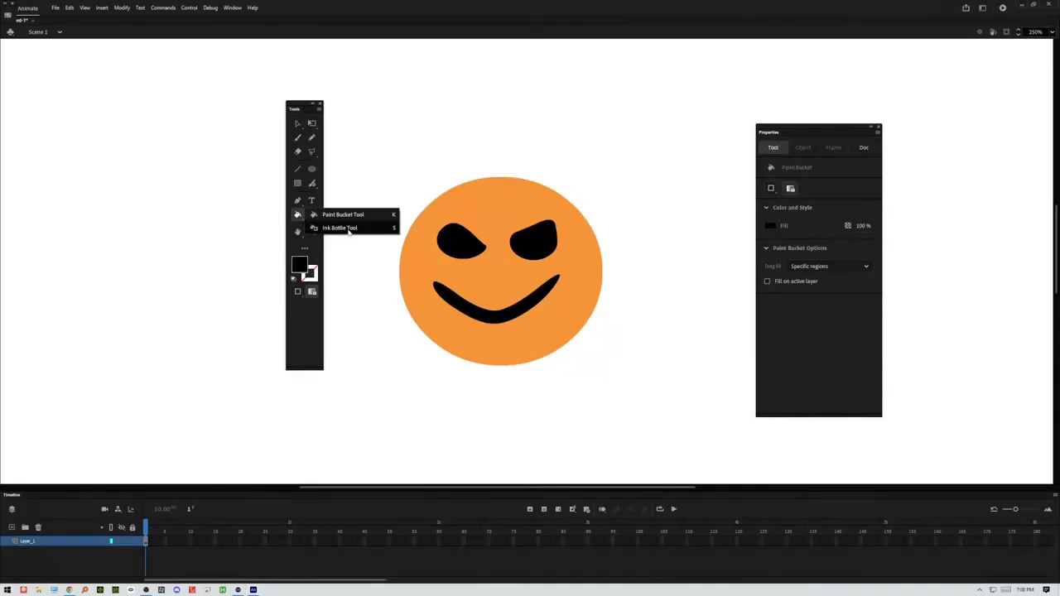
{"action": "left_click", "coordinate": [349, 232]}
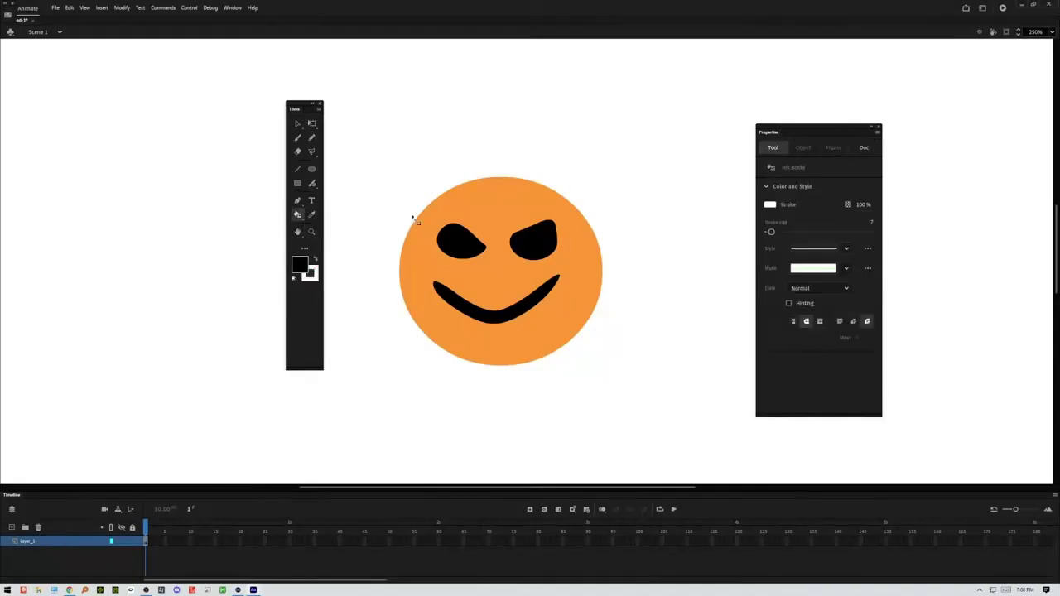
{"action": "left_click", "coordinate": [453, 194]}
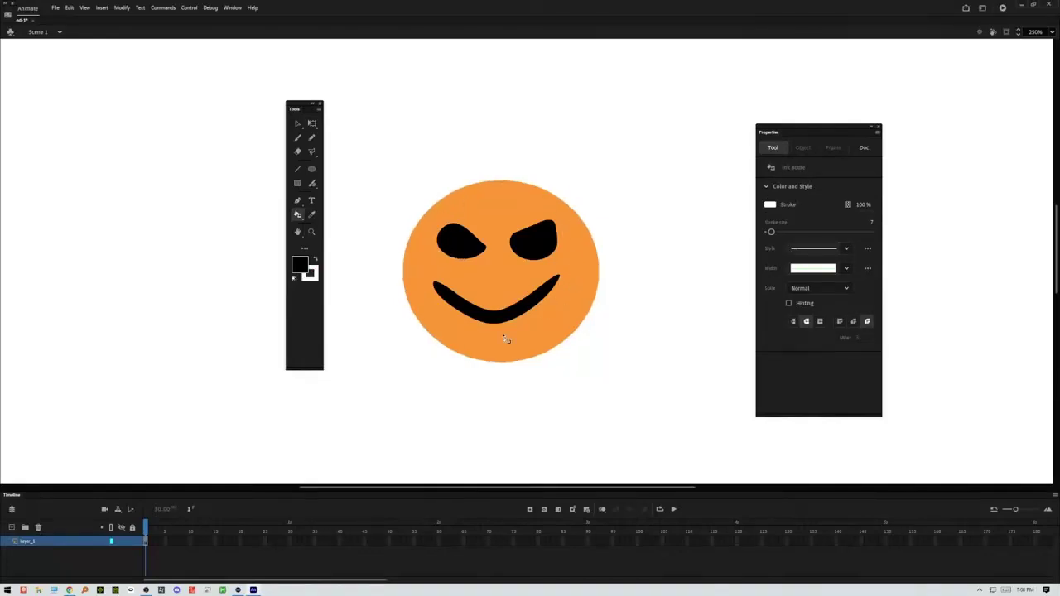
{"action": "left_click", "coordinate": [310, 274]}
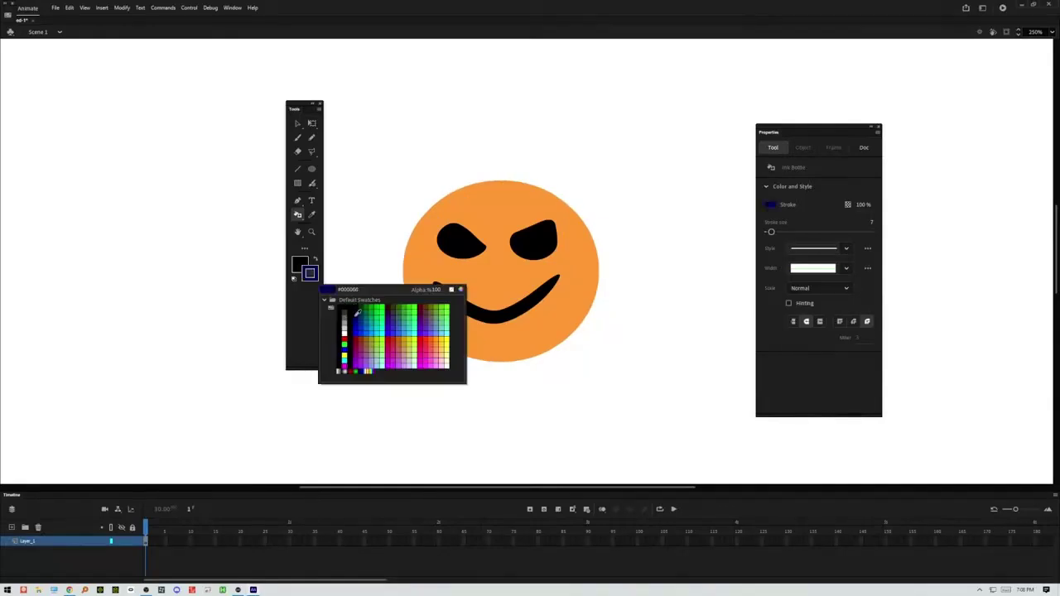
{"action": "left_click", "coordinate": [379, 316]}
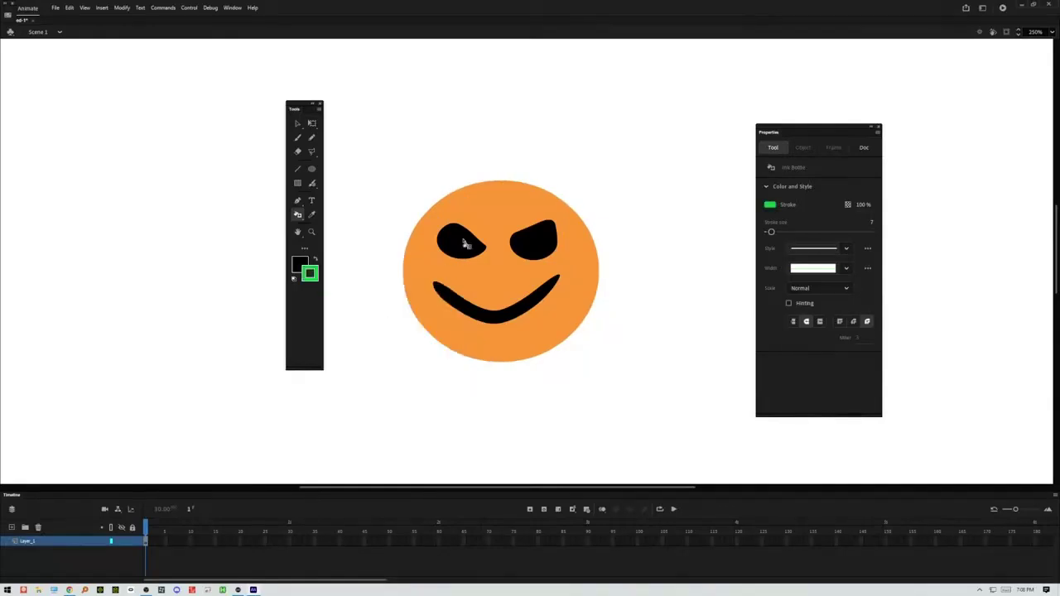
{"action": "left_click", "coordinate": [486, 204]}
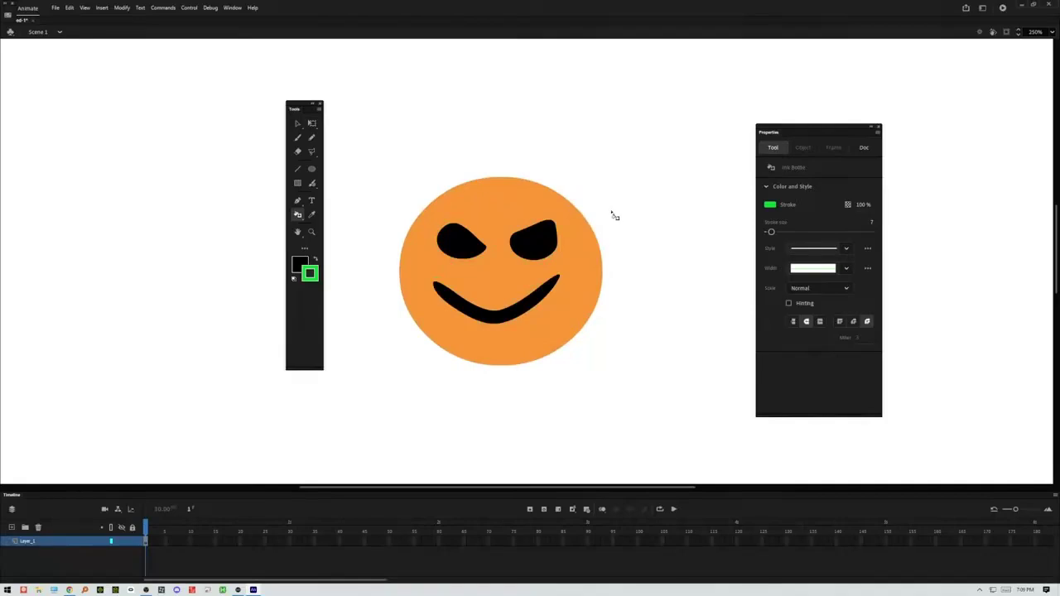
Step: Add green outlines to the head, both eyes and the mouth one by one, and undo these outlines
{"action": "left_click", "coordinate": [472, 188]}
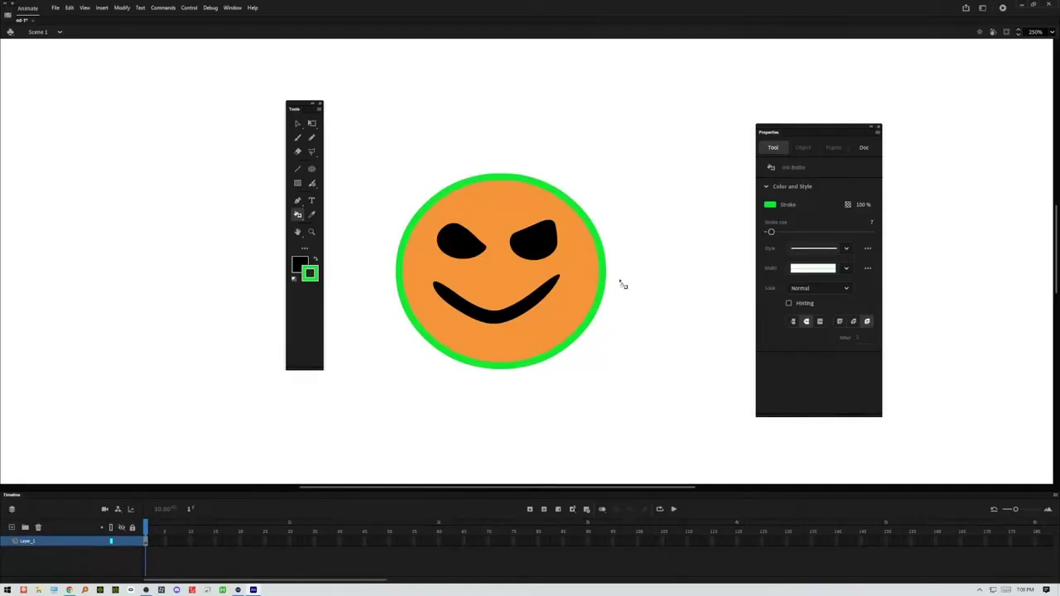
{"action": "left_click", "coordinate": [545, 263]}
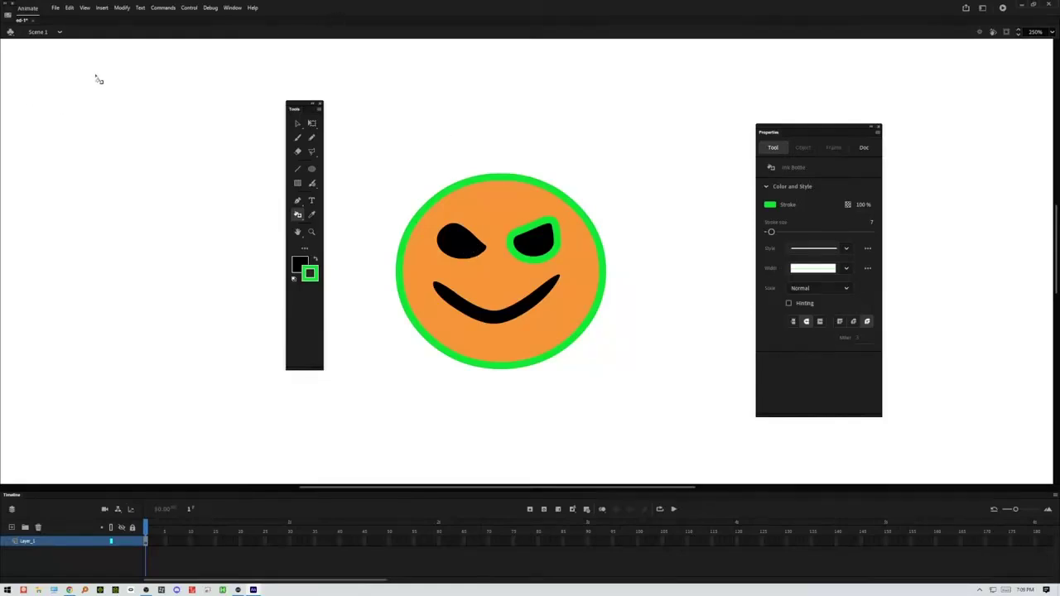
{"action": "left_click", "coordinate": [462, 247]}
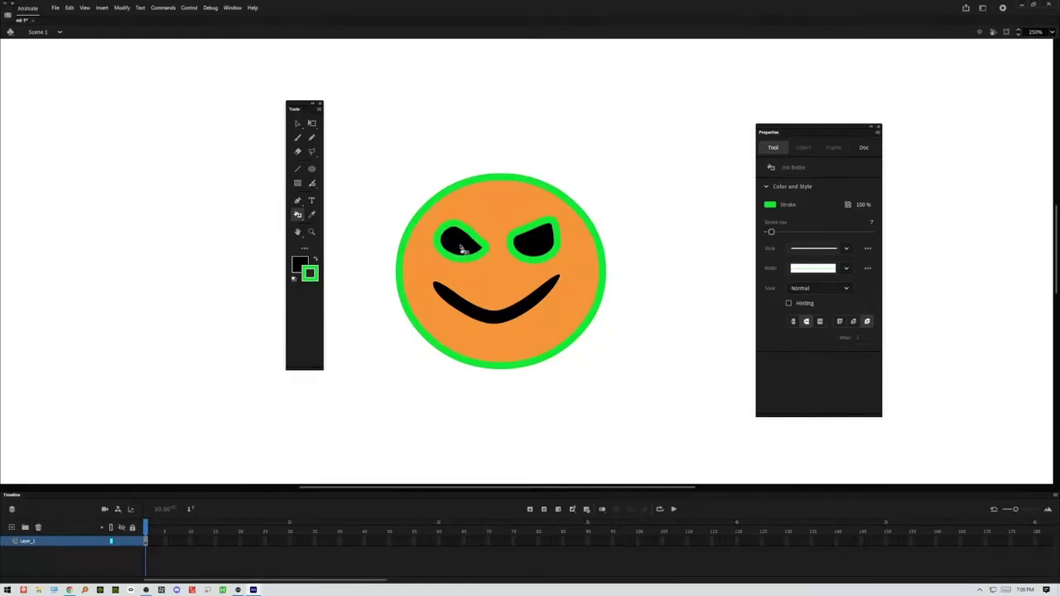
{"action": "left_click", "coordinate": [515, 315]}
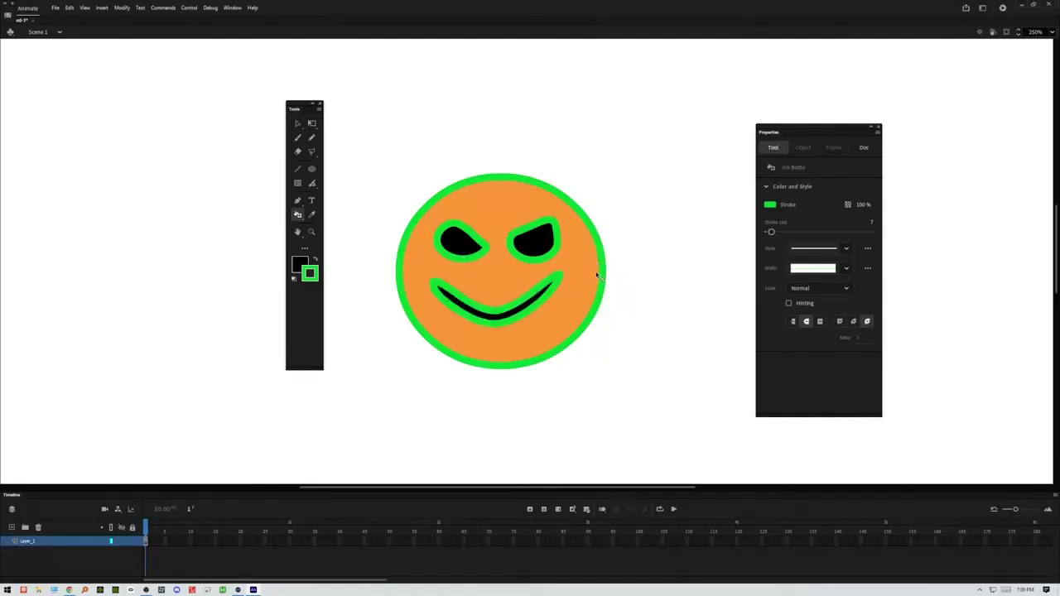
{"action": "key", "text": "ctrl+z"}
{"action": "key", "text": "ctrl+z"}
{"action": "key", "text": "ctrl+z"}
{"action": "key", "text": "ctrl+z"}
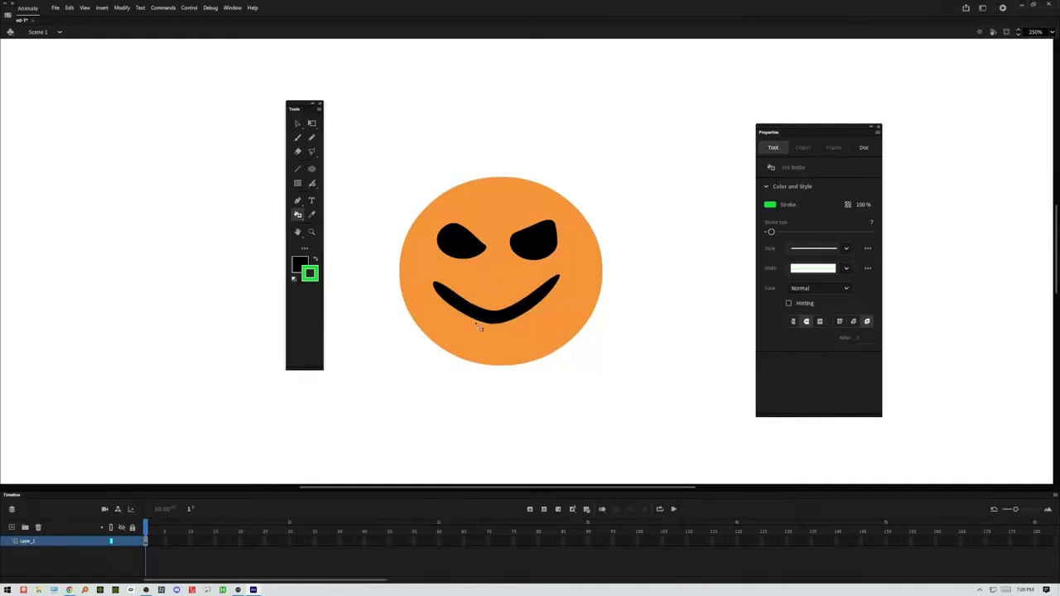
Step: Outline the head, eyes and mouth in green all at once by applying the Ink Bottle to the orange fill
{"action": "left_click", "coordinate": [498, 217]}
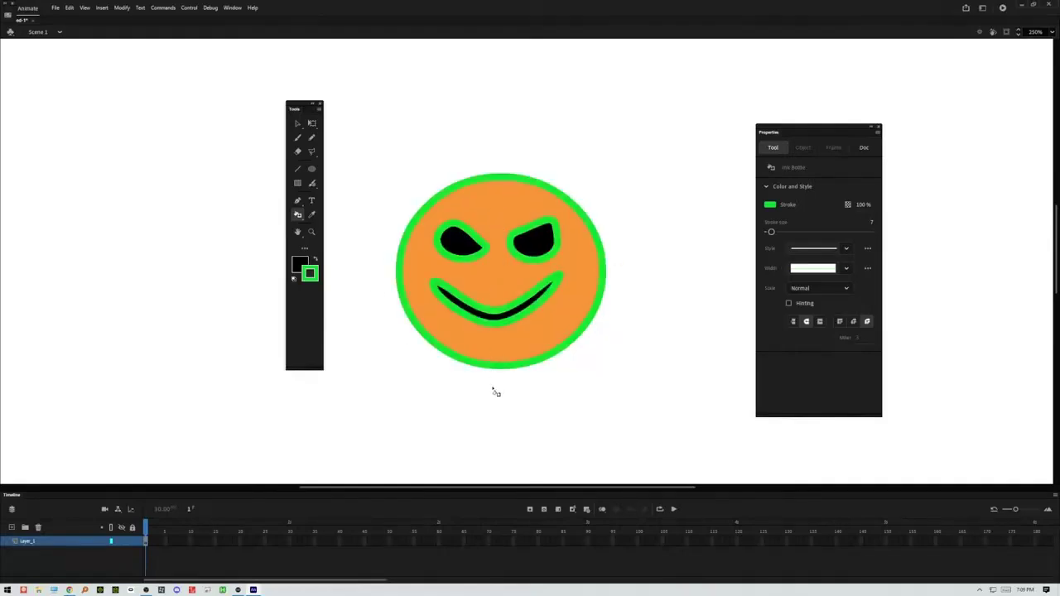
Step: Change the head's outer outline to the hatched stroke style and set its color to red #FF0000
{"action": "left_click", "coordinate": [297, 123]}
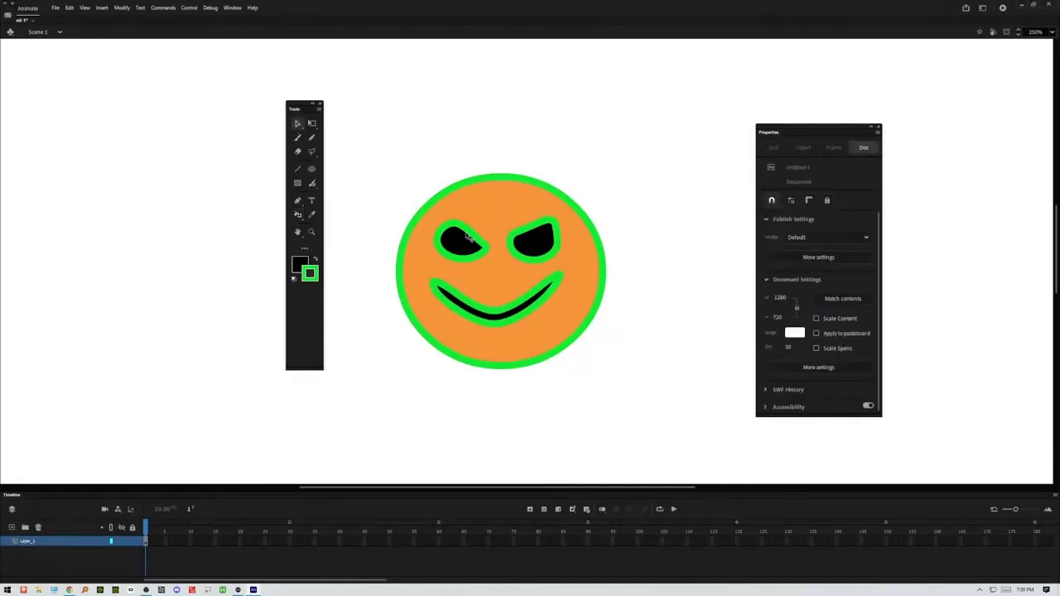
{"action": "left_click", "coordinate": [481, 178]}
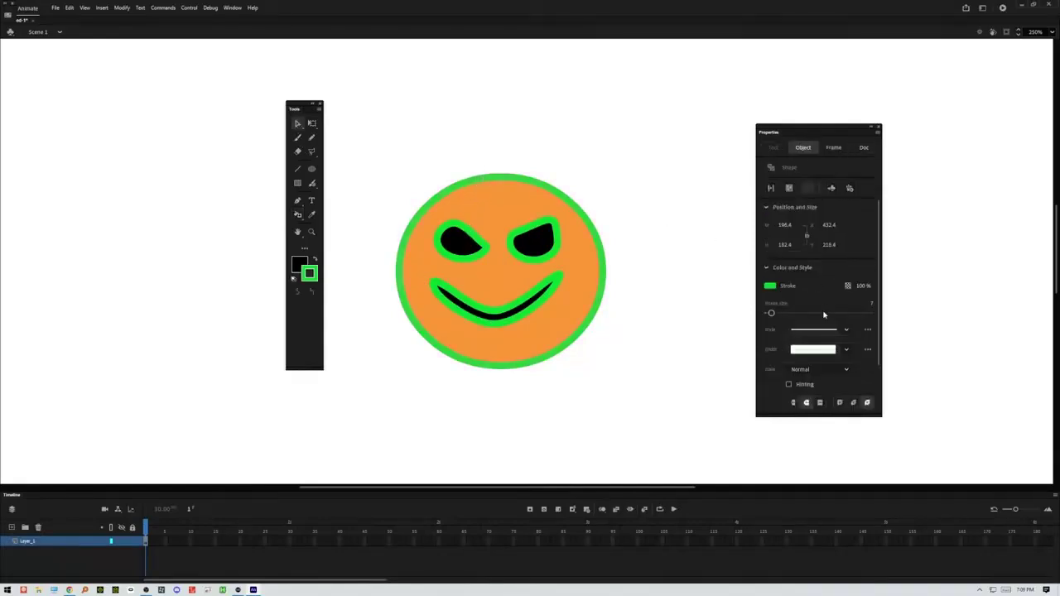
{"action": "left_click", "coordinate": [846, 331]}
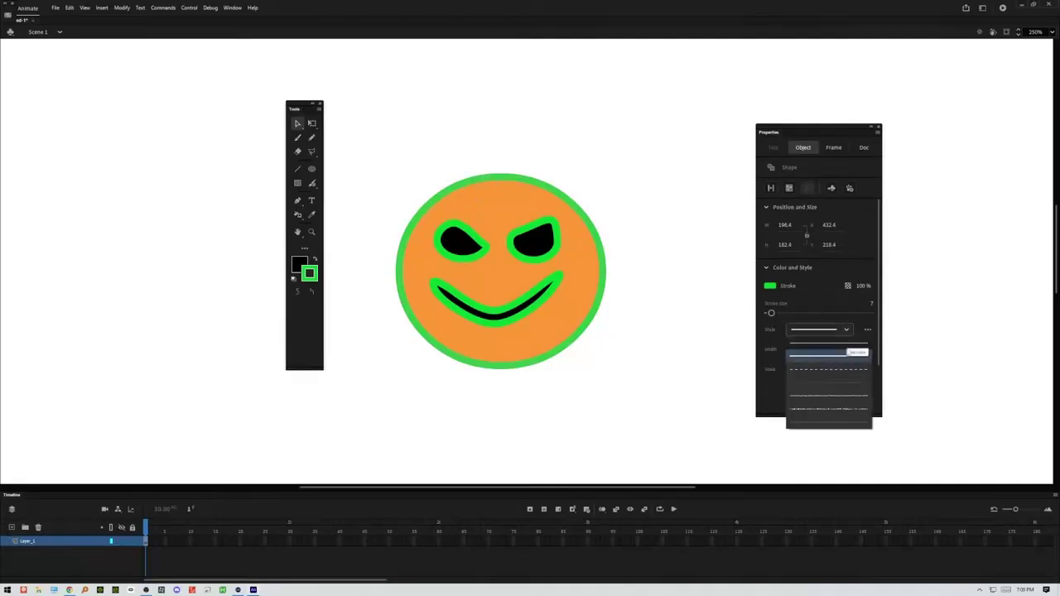
{"action": "left_click", "coordinate": [829, 421]}
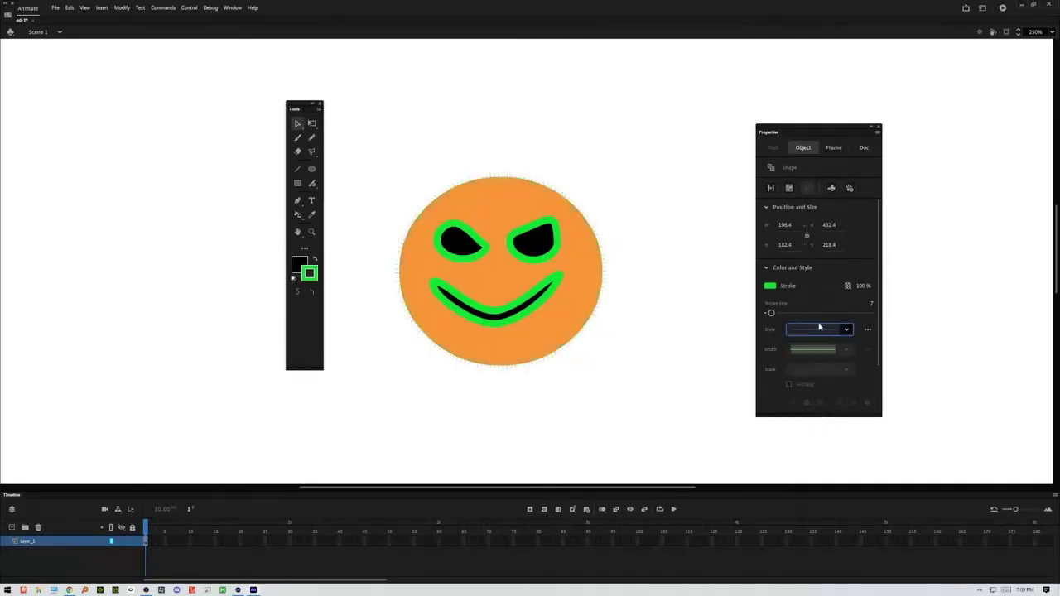
{"action": "left_click", "coordinate": [772, 287]}
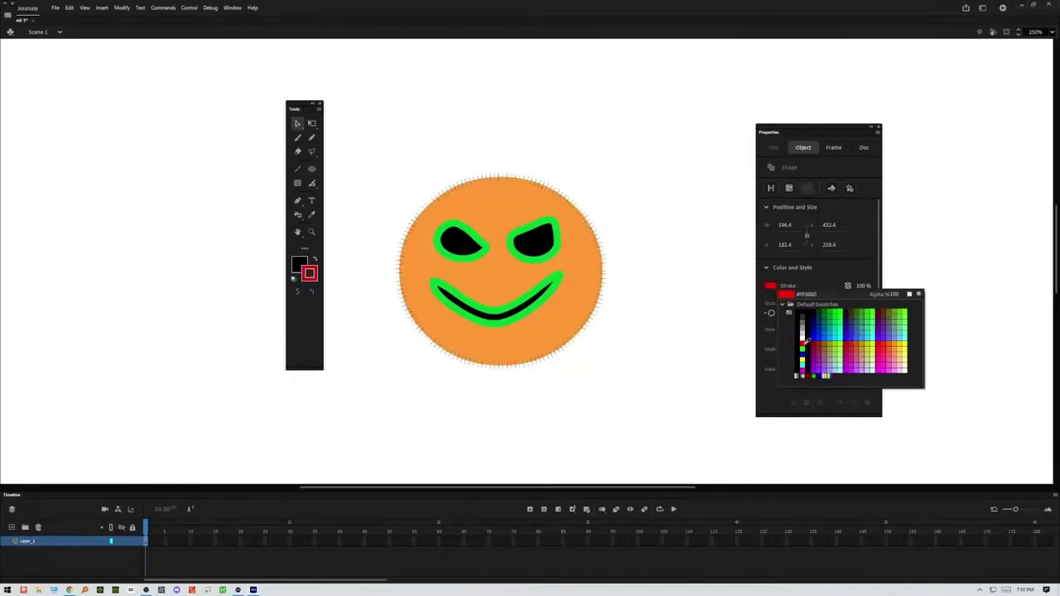
{"action": "left_click", "coordinate": [806, 338]}
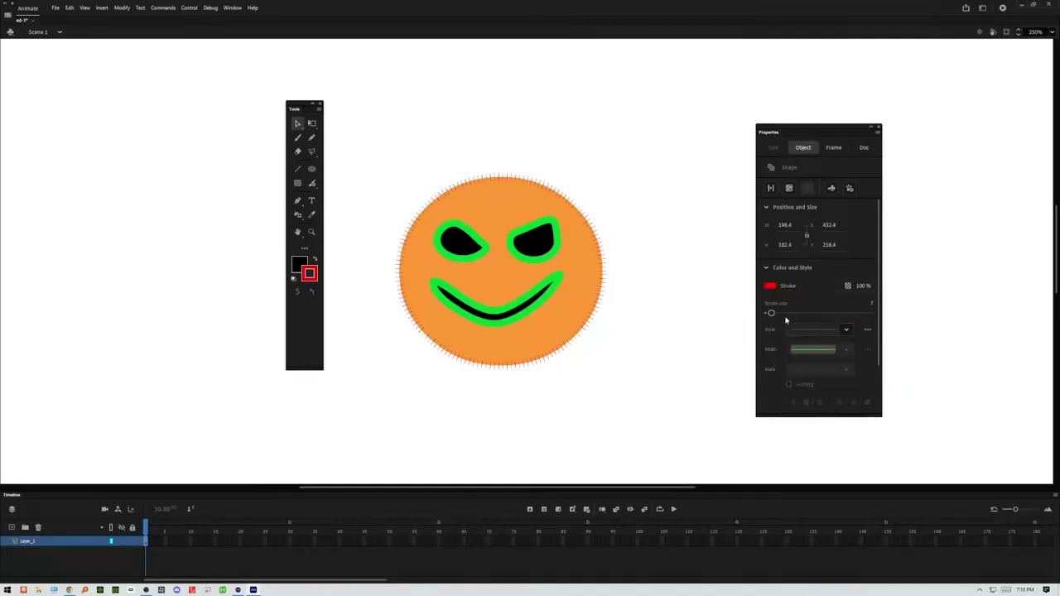
Step: Increase the head's hatched outline to stroke size 22 and delete the green outlines around both eyes and the mouth
{"action": "mouse_move", "coordinate": [771, 315]}
{"action": "left_mouse_down"}
{"action": "mouse_move", "coordinate": [790, 314]}
{"action": "mouse_move", "coordinate": [779, 314]}
{"action": "left_mouse_up"}
{"action": "left_click", "coordinate": [689, 285]}
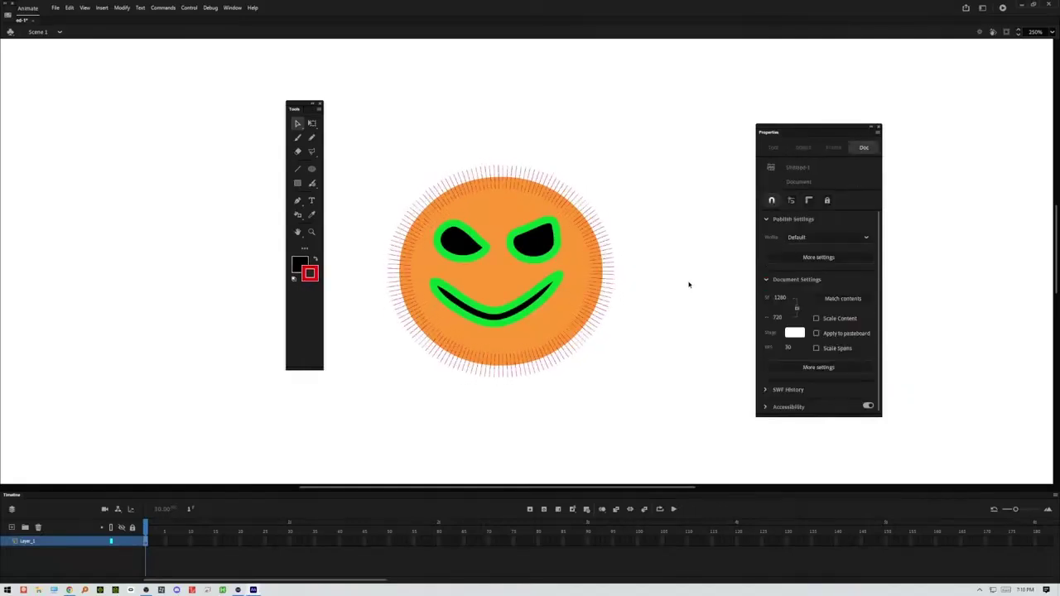
{"action": "left_click", "coordinate": [479, 258]}
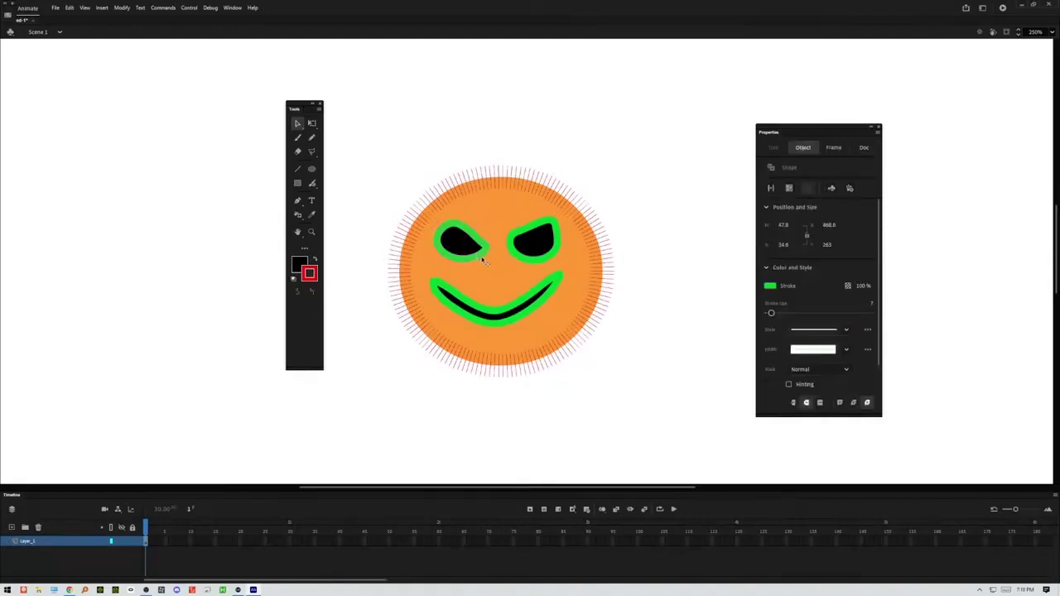
{"action": "key", "text": "Delete"}
{"action": "left_click", "coordinate": [526, 262]}
{"action": "key", "text": "Delete"}
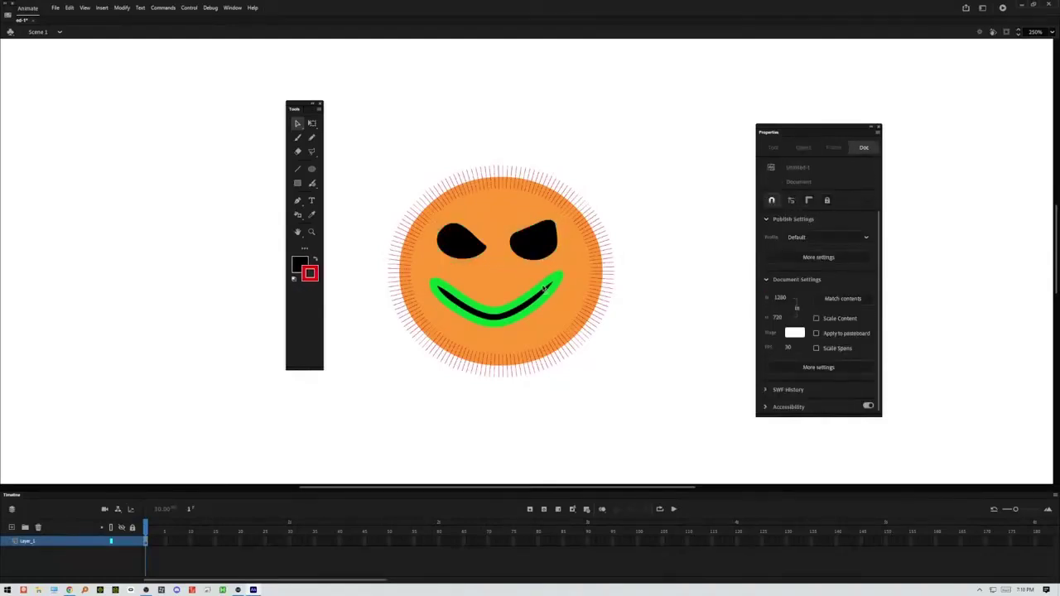
{"action": "left_click", "coordinate": [544, 288]}
{"action": "key", "text": "Delete"}
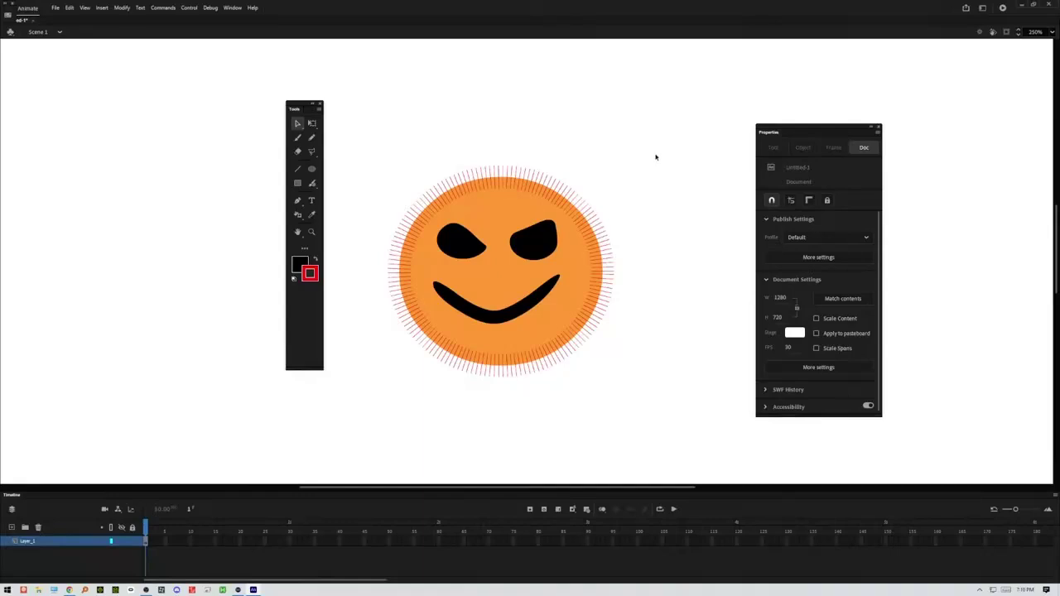
Step: Compare selecting the whole face at once with selecting each eye, the mouth and the head individually
{"action": "mouse_move", "coordinate": [667, 152]}
{"action": "left_mouse_down"}
{"action": "mouse_move", "coordinate": [661, 175]}
{"action": "mouse_move", "coordinate": [380, 407]}
{"action": "left_mouse_up"}
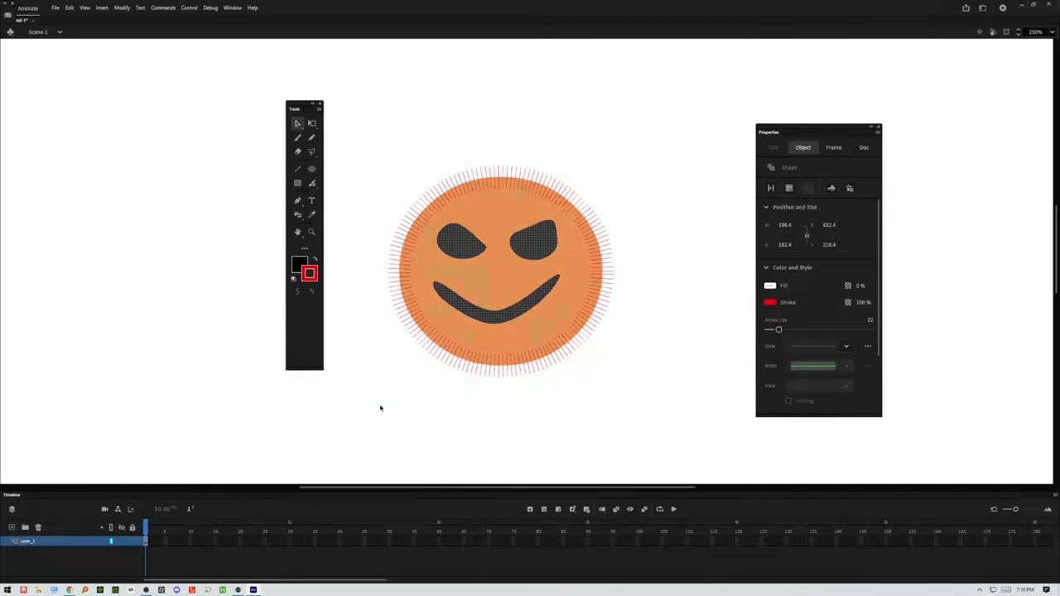
{"action": "left_click", "coordinate": [651, 148]}
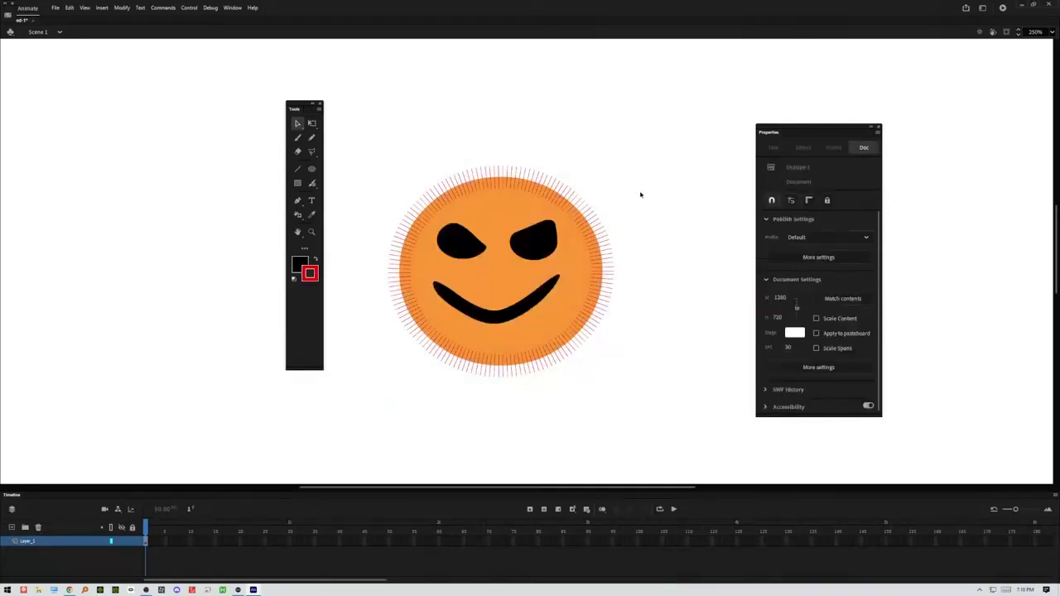
{"action": "left_click", "coordinate": [524, 242]}
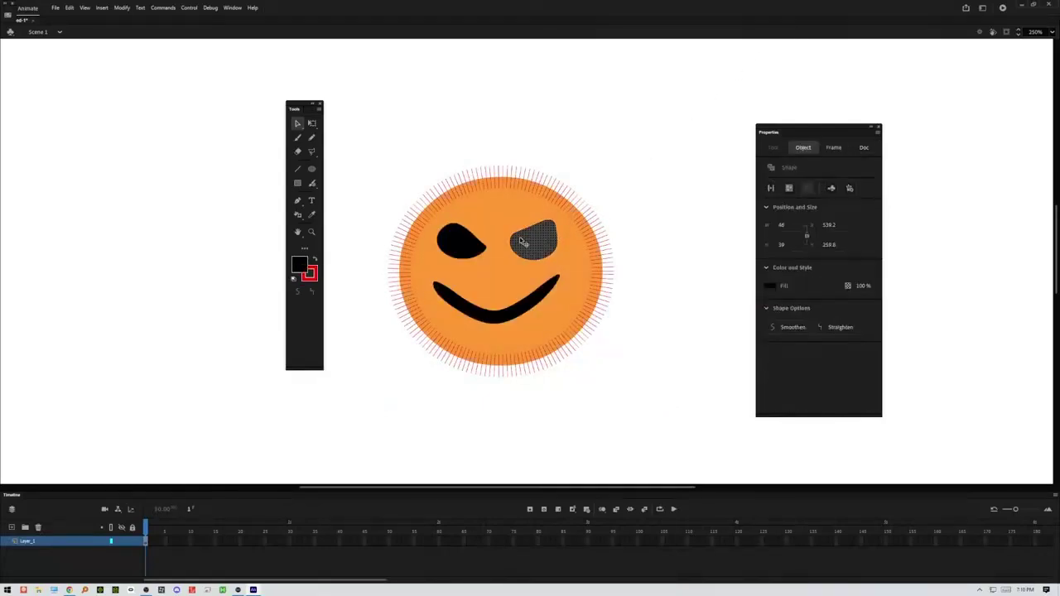
{"action": "left_click", "coordinate": [470, 251]}
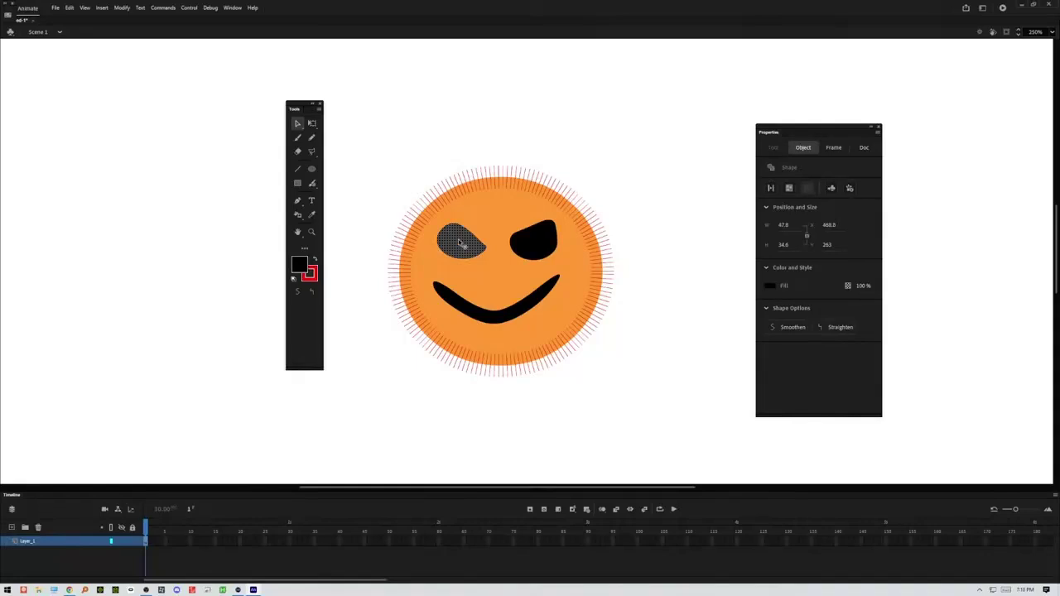
{"action": "left_click", "coordinate": [430, 168]}
{"action": "left_click", "coordinate": [460, 233]}
{"action": "double_click", "coordinate": [494, 210]}
{"action": "left_click", "coordinate": [514, 162]}
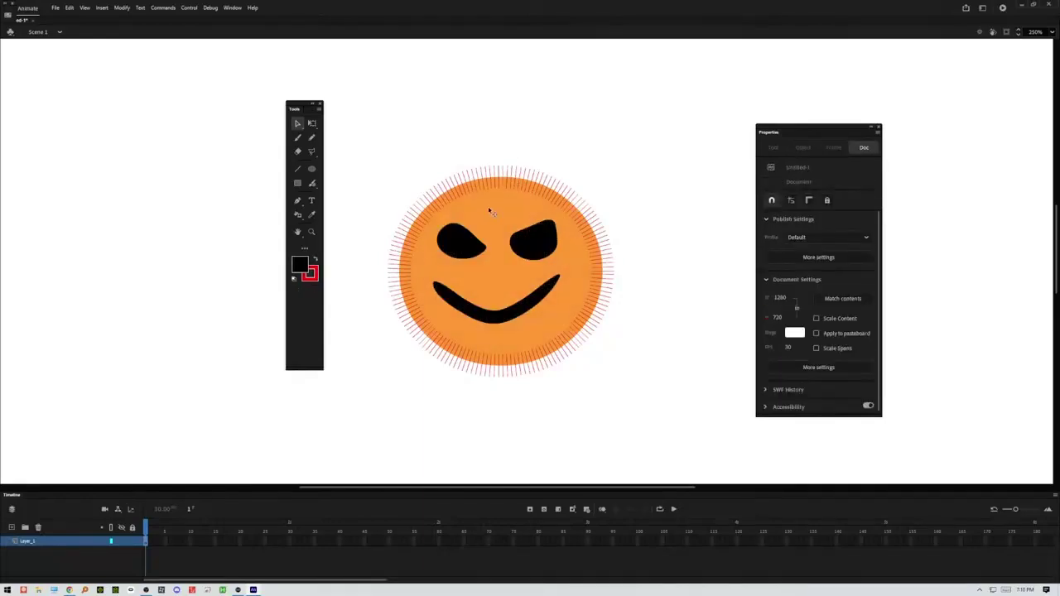
{"action": "double_click", "coordinate": [492, 216]}
{"action": "left_click", "coordinate": [521, 119]}
{"action": "double_click", "coordinate": [497, 217]}
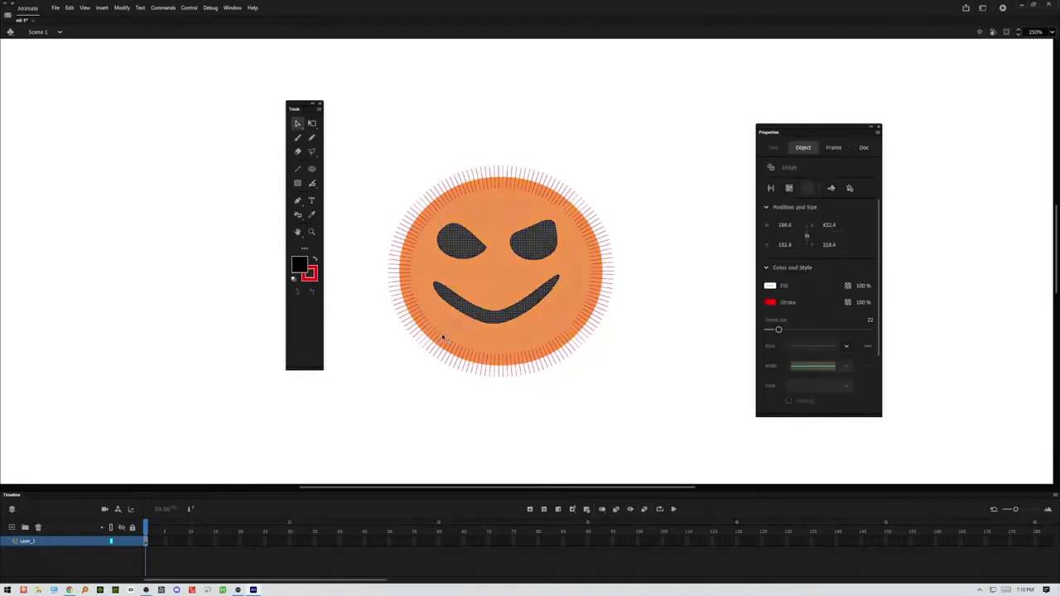
{"action": "left_click", "coordinate": [597, 166]}
{"action": "left_click", "coordinate": [472, 248]}
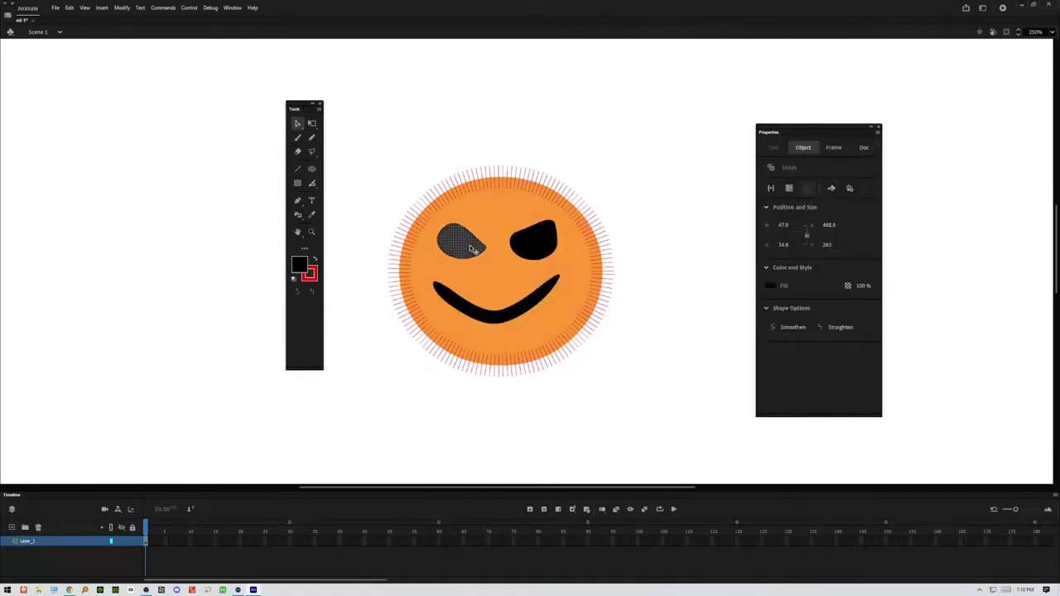
{"action": "left_click", "coordinate": [549, 247]}
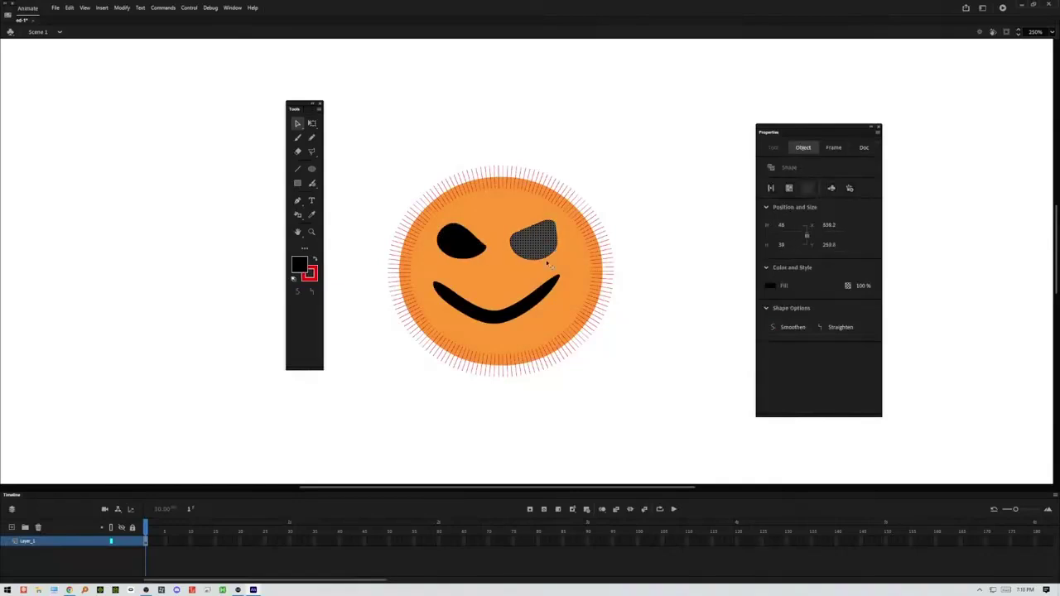
{"action": "left_click", "coordinate": [543, 296]}
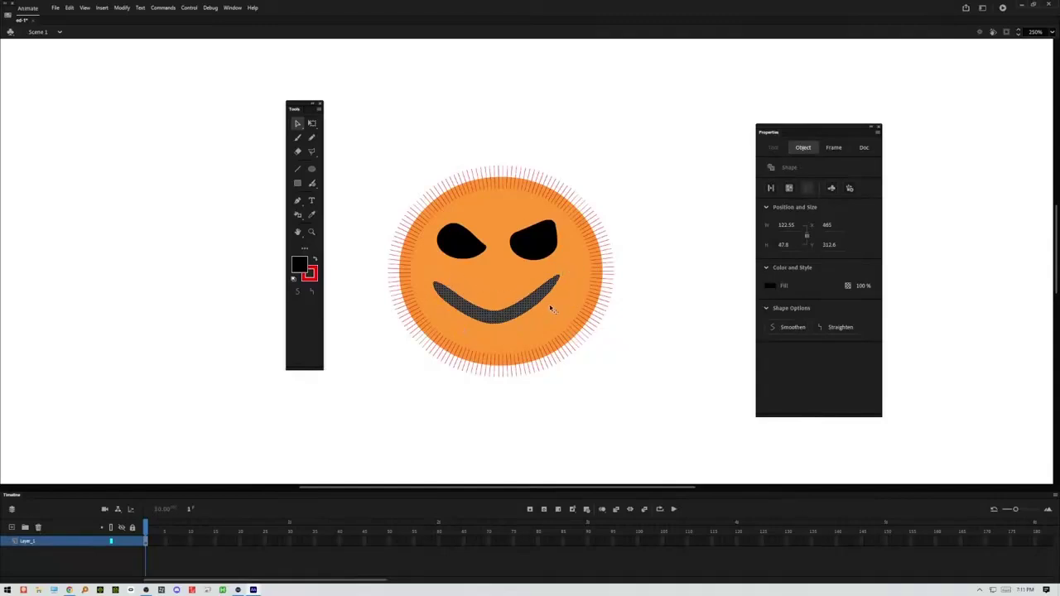
{"action": "left_click", "coordinate": [622, 253]}
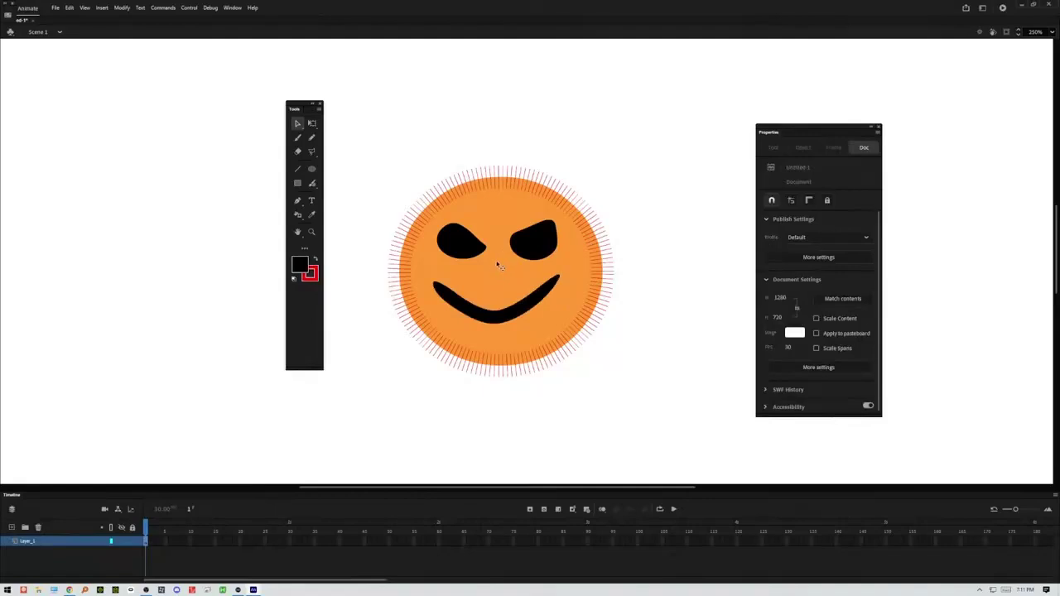
{"action": "left_click", "coordinate": [498, 265]}
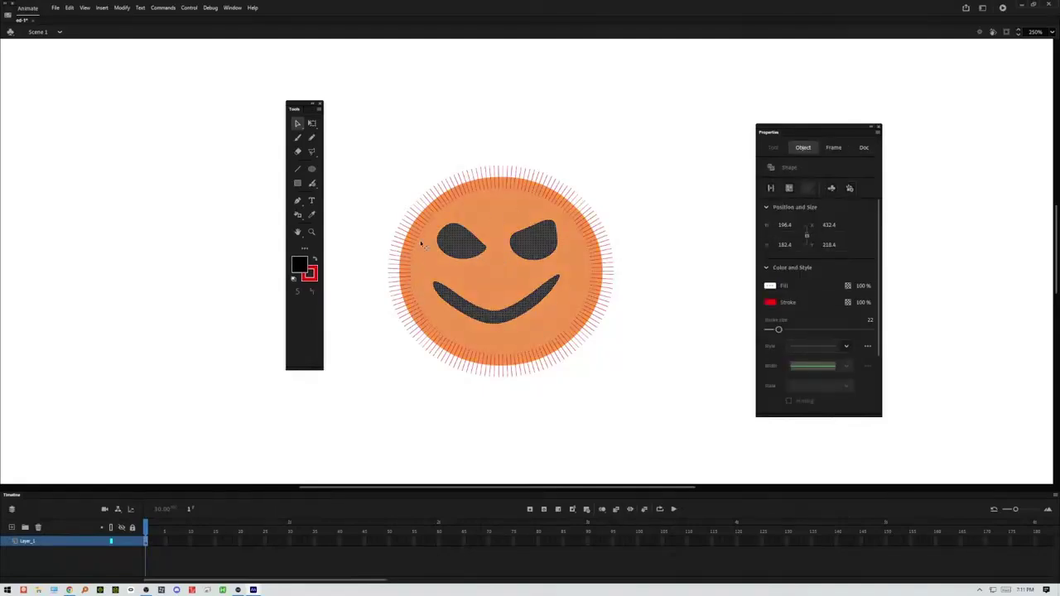
{"action": "left_click", "coordinate": [654, 218]}
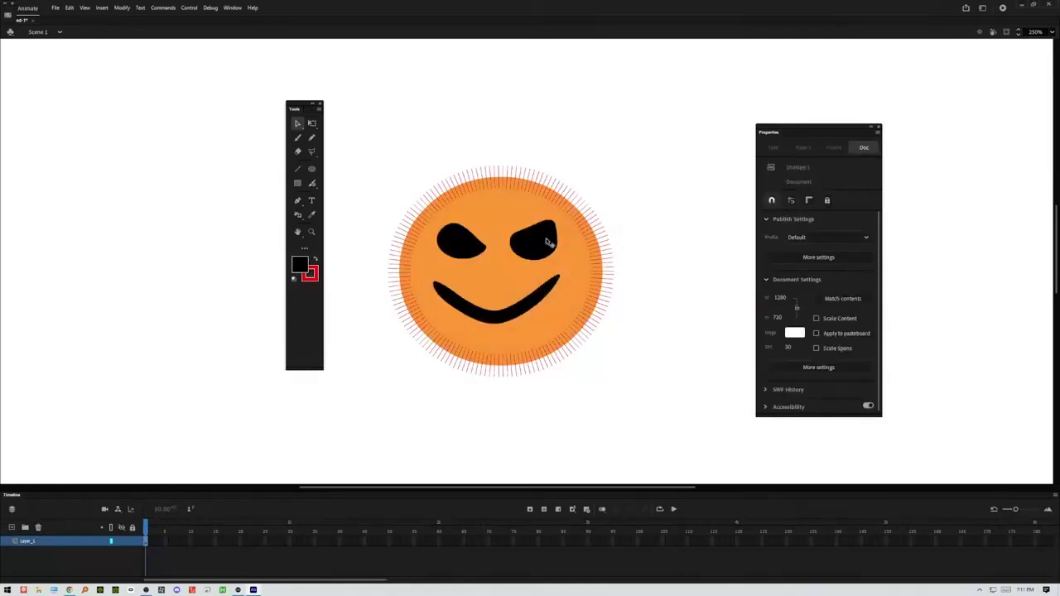
{"action": "left_click", "coordinate": [464, 247]}
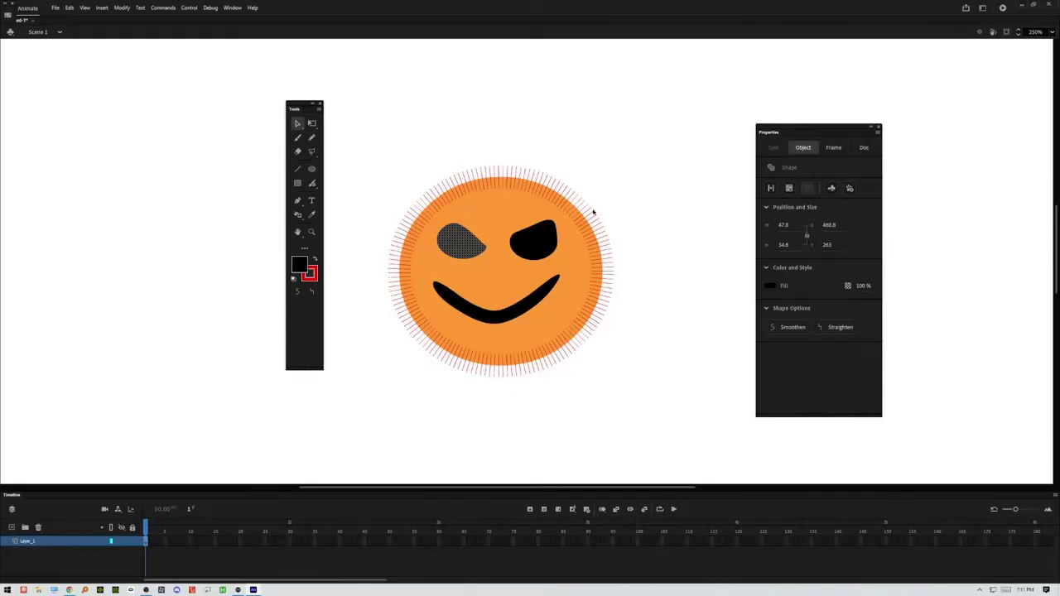
{"action": "left_click", "coordinate": [608, 181]}
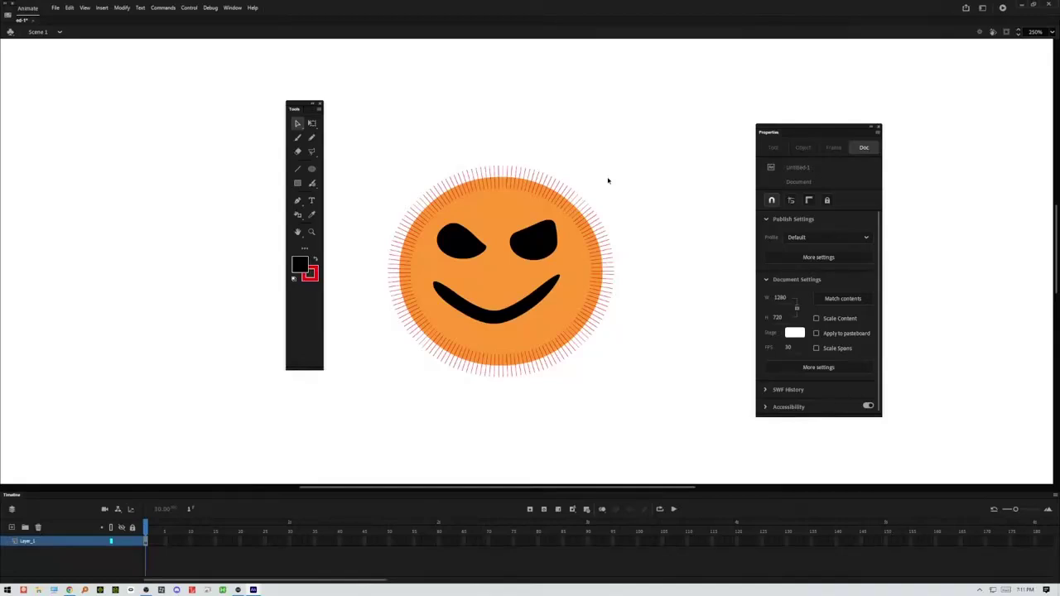
Step: Delete the whole face and draw a freehand S-shaped curve about 280 by 188 px with the Pencil tool
{"action": "mouse_move", "coordinate": [660, 140]}
{"action": "left_mouse_down"}
{"action": "mouse_move", "coordinate": [454, 362]}
{"action": "mouse_move", "coordinate": [362, 402]}
{"action": "left_mouse_up"}
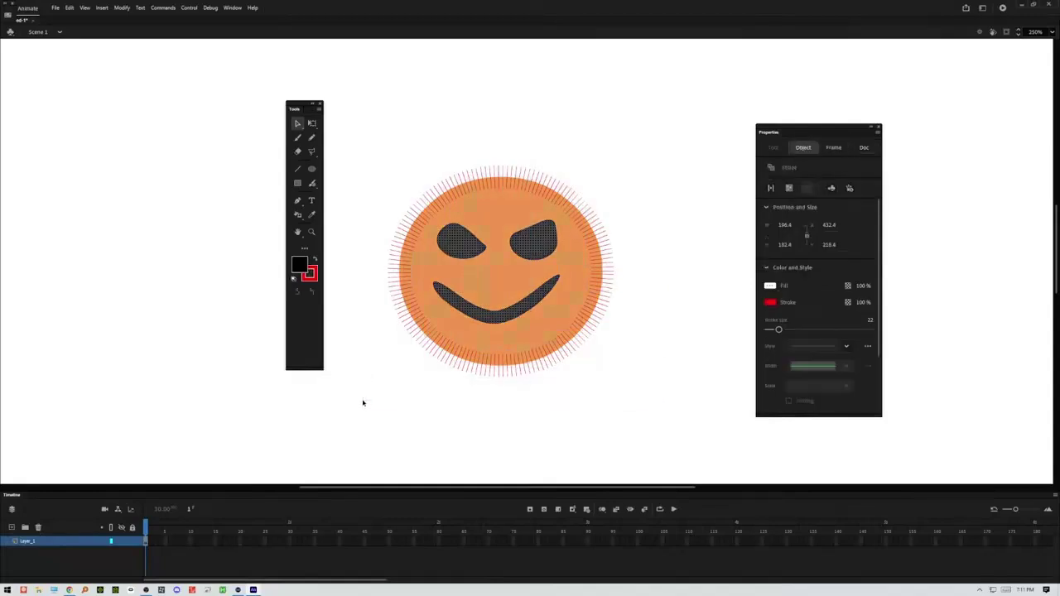
{"action": "key", "text": "Delete"}
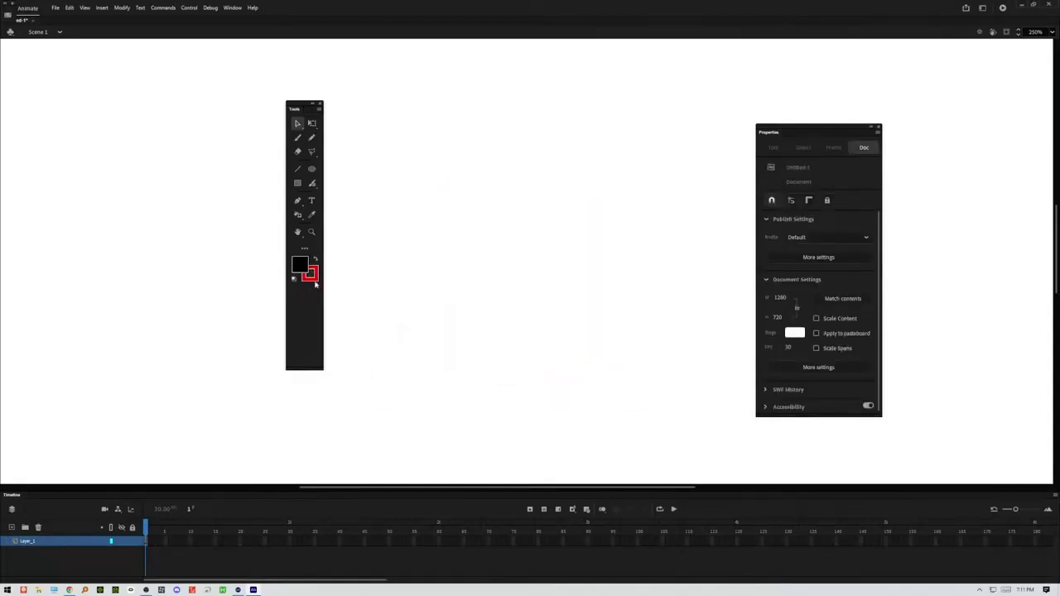
{"action": "left_click", "coordinate": [312, 140]}
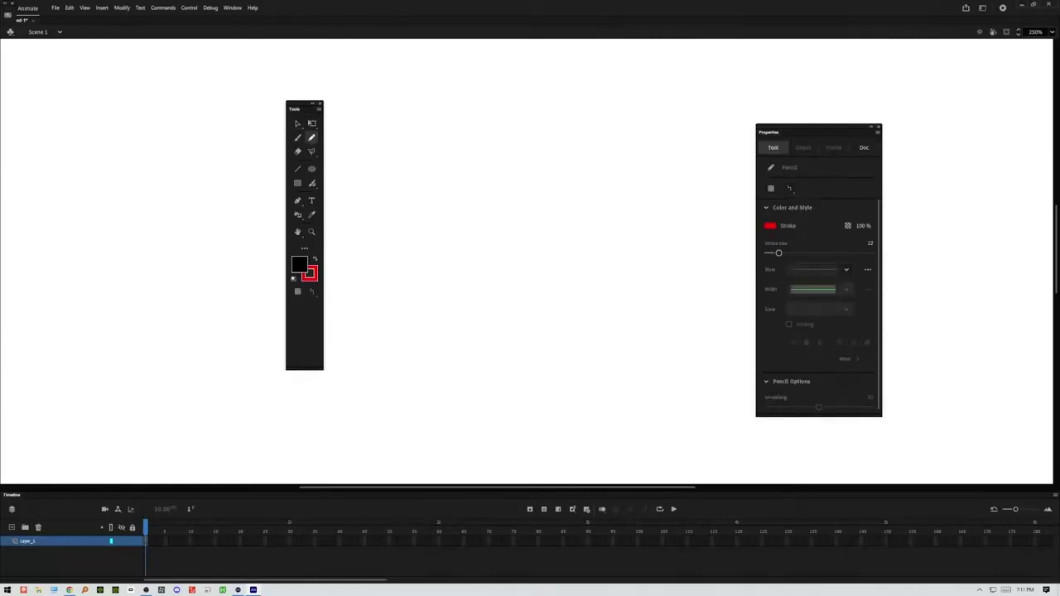
{"action": "mouse_move", "coordinate": [474, 368]}
{"action": "left_mouse_down"}
{"action": "mouse_move", "coordinate": [416, 315]}
{"action": "mouse_move", "coordinate": [426, 242]}
{"action": "mouse_move", "coordinate": [522, 201]}
{"action": "mouse_move", "coordinate": [585, 250]}
{"action": "mouse_move", "coordinate": [599, 355]}
{"action": "mouse_move", "coordinate": [657, 364]}
{"action": "mouse_move", "coordinate": [703, 249]}
{"action": "mouse_move", "coordinate": [667, 189]}
{"action": "mouse_move", "coordinate": [593, 182]}
{"action": "left_mouse_up"}
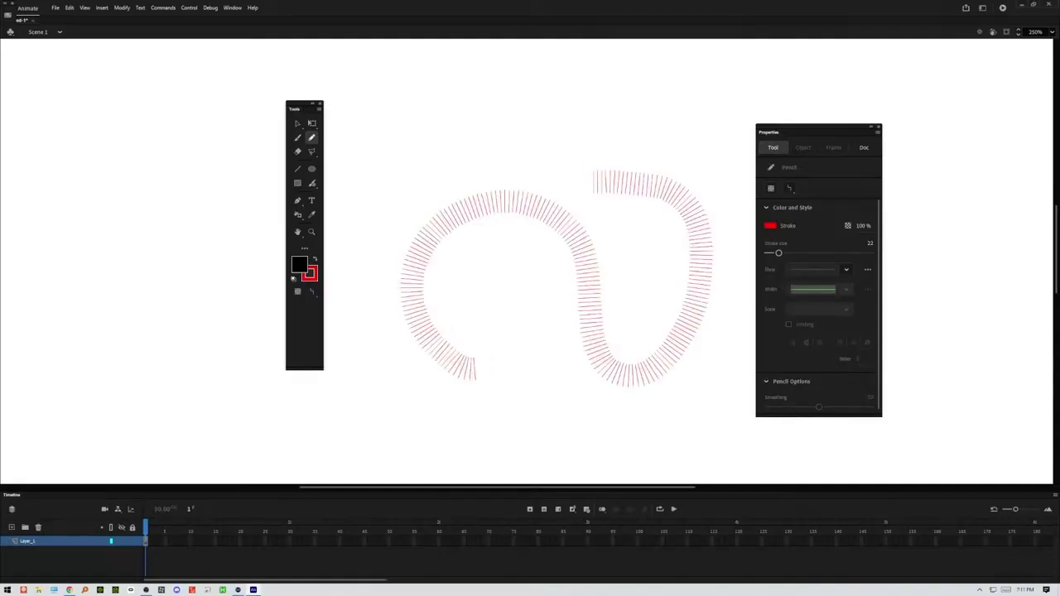
Step: Set the curve's stroke size to 3 and change its style from hatched to solid
{"action": "left_click", "coordinate": [297, 123]}
{"action": "left_click", "coordinate": [520, 206]}
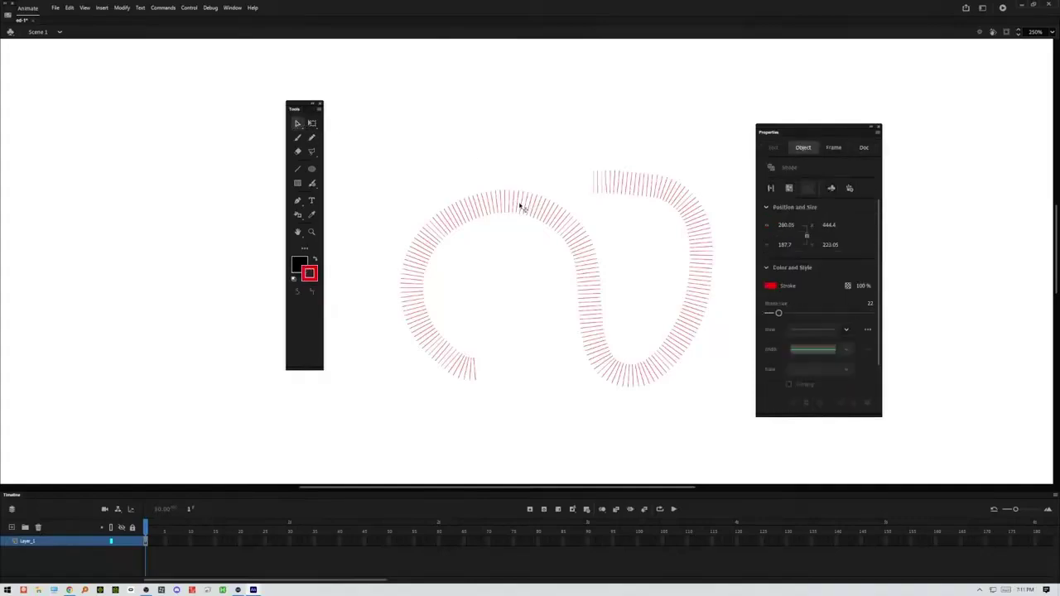
{"action": "left_click_drag", "start_coordinate": [779, 314], "coordinate": [769, 314]}
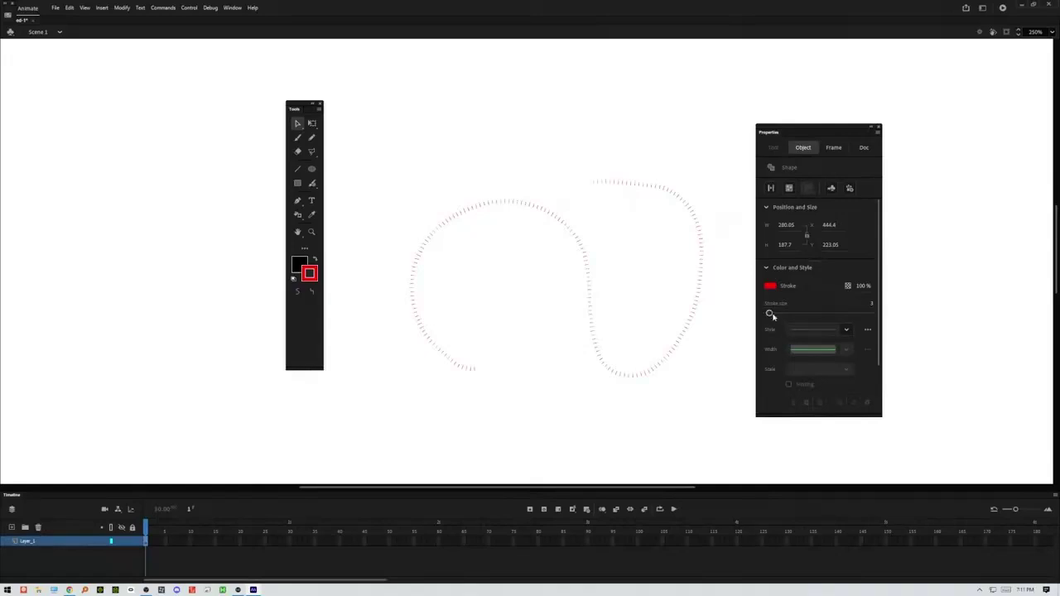
{"action": "left_click", "coordinate": [844, 330]}
{"action": "left_click", "coordinate": [827, 355]}
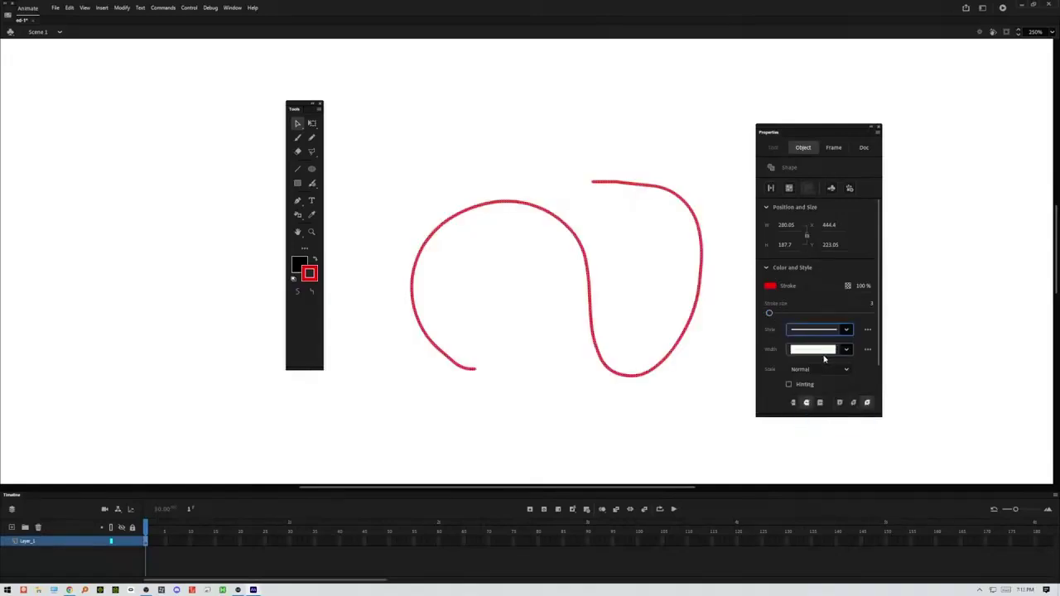
{"action": "left_click", "coordinate": [653, 265]}
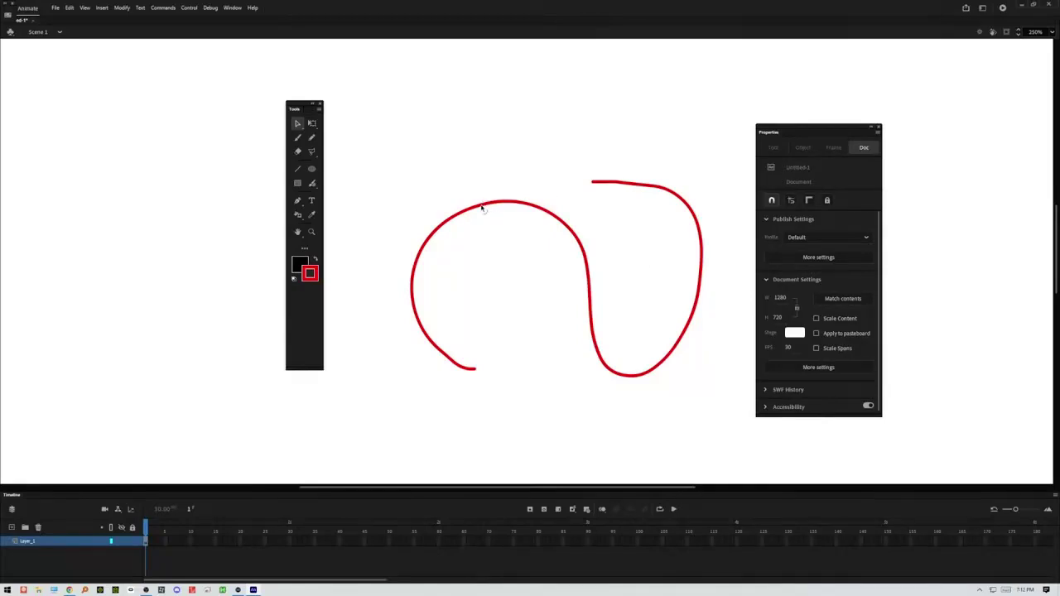
Step: Pull a tall pointed spike up from the top of the curve's left arch and bend the arch's left side deeply inward
{"action": "mouse_move", "coordinate": [484, 207]}
{"action": "left_mouse_down"}
{"action": "mouse_move", "coordinate": [487, 171]}
{"action": "mouse_move", "coordinate": [498, 249]}
{"action": "mouse_move", "coordinate": [504, 217]}
{"action": "mouse_move", "coordinate": [492, 199]}
{"action": "left_mouse_up"}
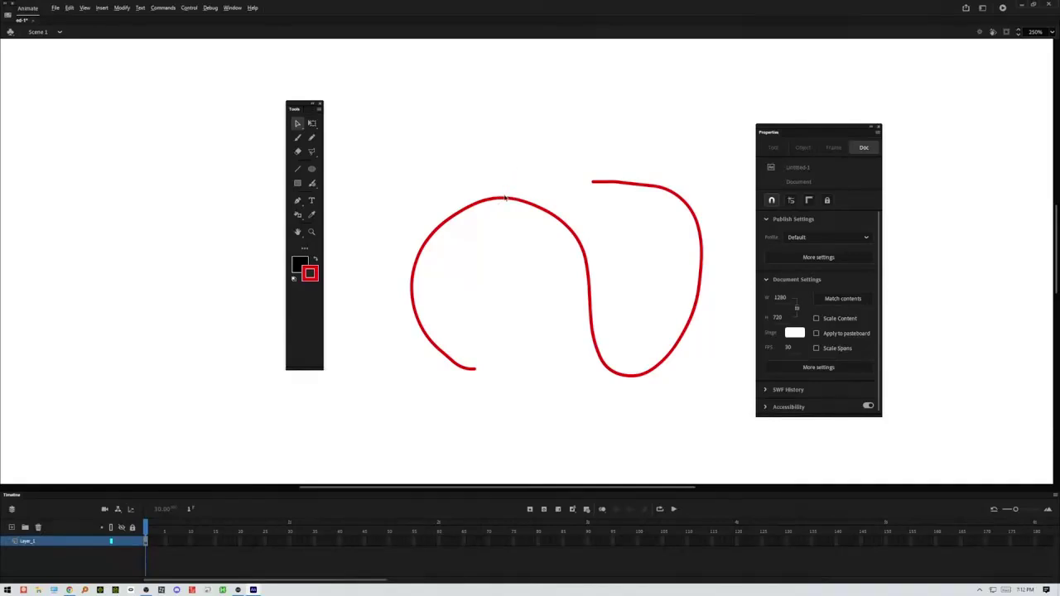
{"action": "left_click_drag", "start_coordinate": [505, 200], "coordinate": [513, 106]}
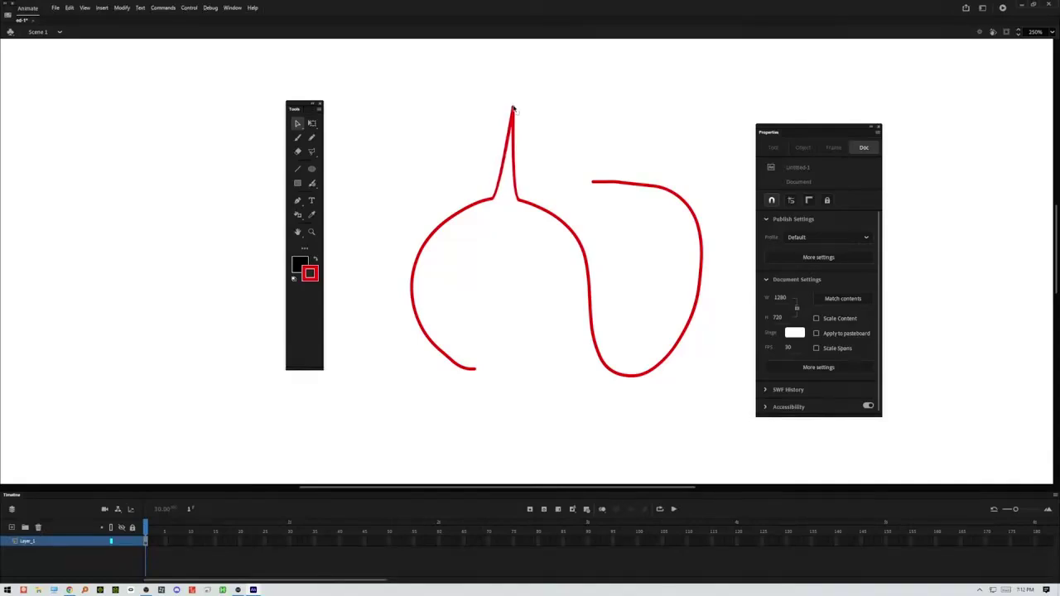
{"action": "left_click_drag", "start_coordinate": [453, 218], "coordinate": [511, 288]}
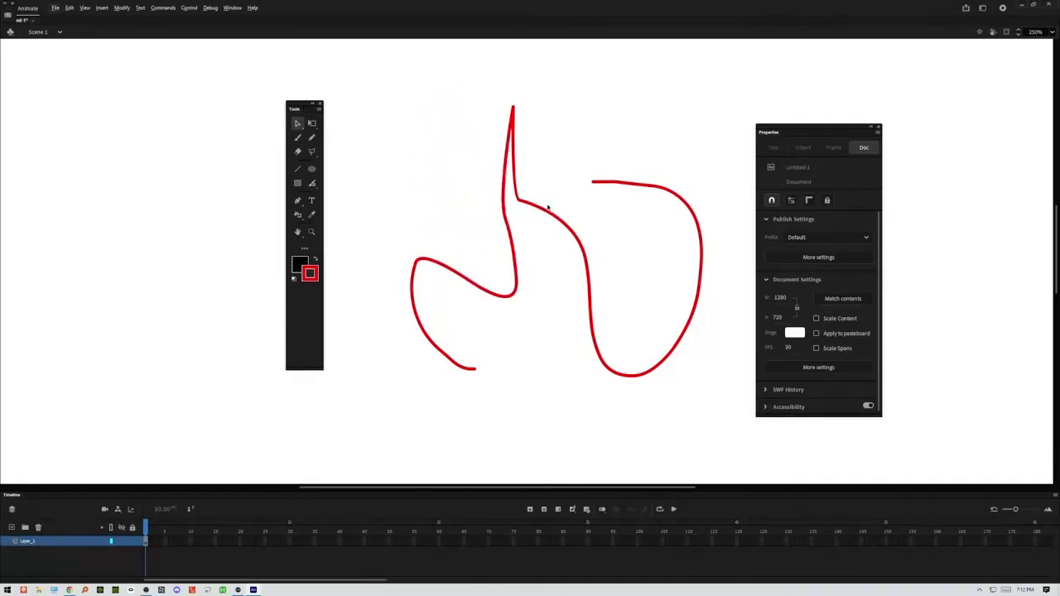
Step: Pull five pointed spikes outward along the curve's middle section, running from the tall spike down to the lower right loop
{"action": "left_click_drag", "start_coordinate": [544, 212], "coordinate": [563, 141]}
{"action": "left_click_drag", "start_coordinate": [569, 229], "coordinate": [585, 207]}
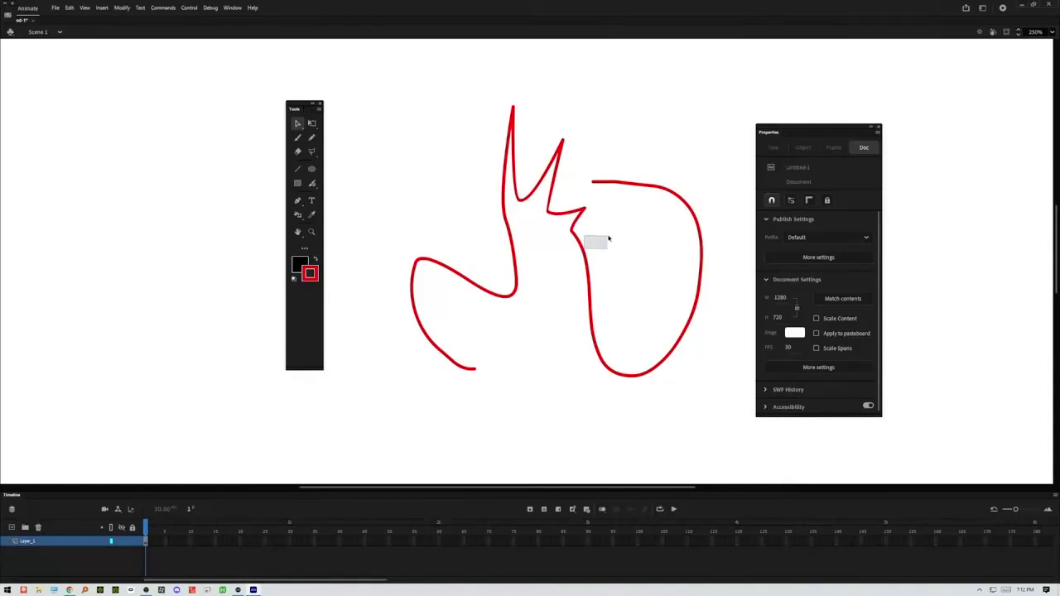
{"action": "left_click_drag", "start_coordinate": [583, 250], "coordinate": [628, 246]}
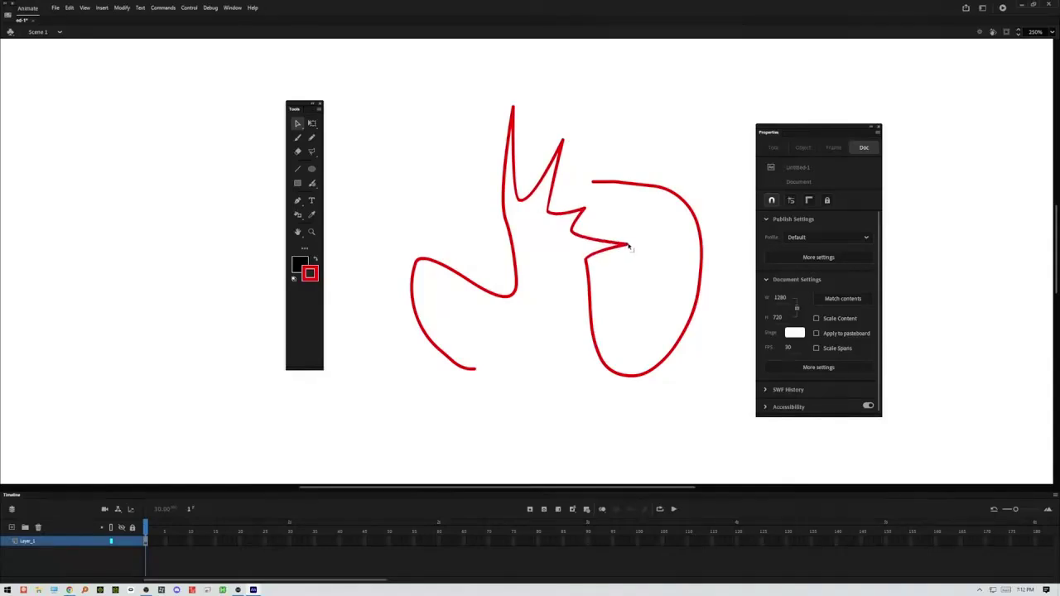
{"action": "left_click_drag", "start_coordinate": [593, 288], "coordinate": [634, 288]}
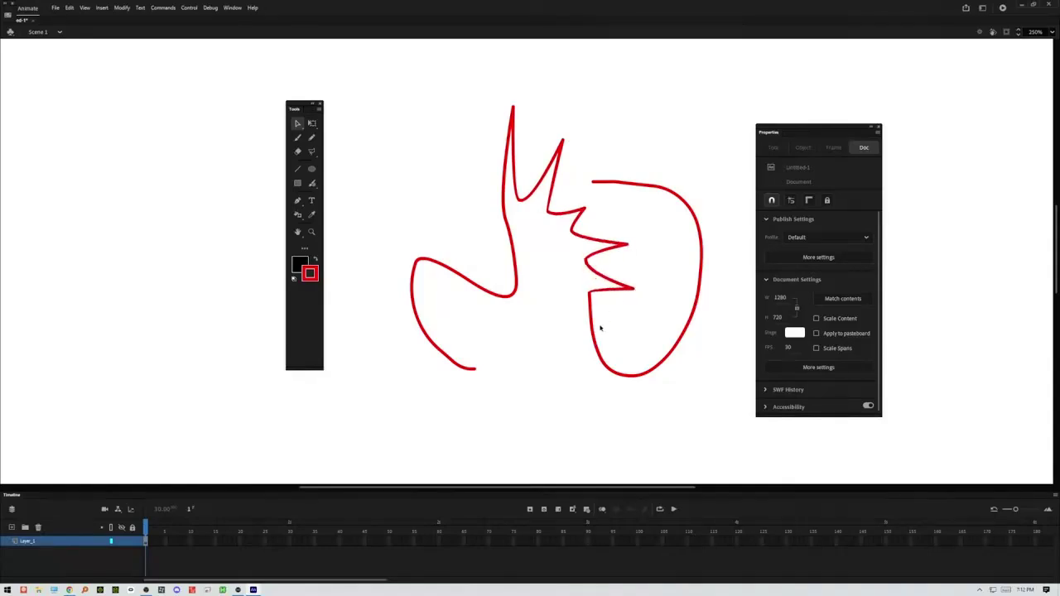
{"action": "left_click_drag", "start_coordinate": [592, 327], "coordinate": [637, 332]}
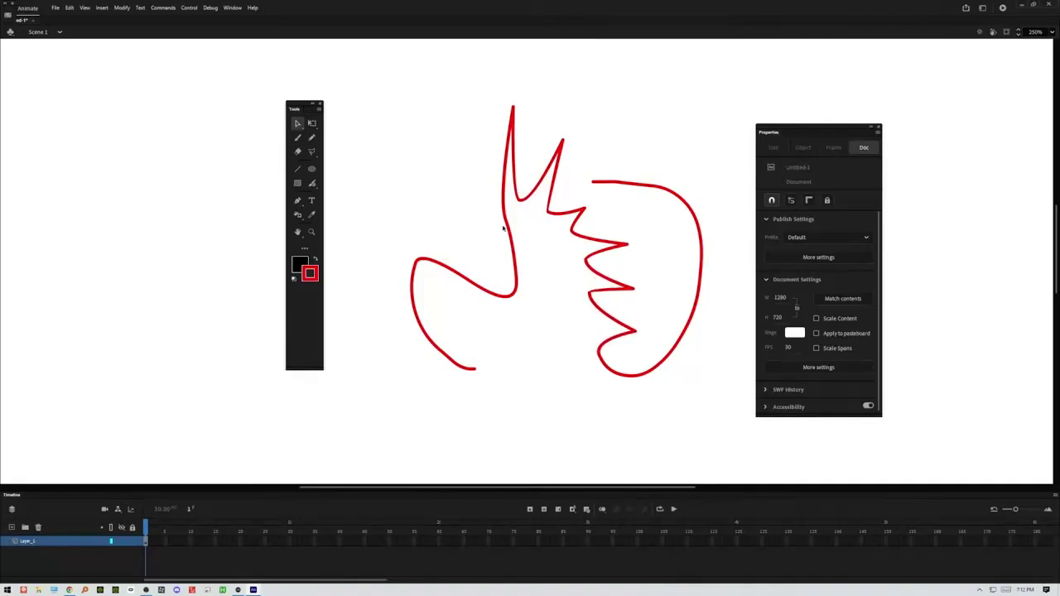
Step: Pull a pointed spike out to the left of the tall one and bend the curve's upper right end into a high hump
{"action": "mouse_move", "coordinate": [503, 227]}
{"action": "left_mouse_down"}
{"action": "mouse_move", "coordinate": [451, 184]}
{"action": "mouse_move", "coordinate": [500, 208]}
{"action": "left_mouse_up"}
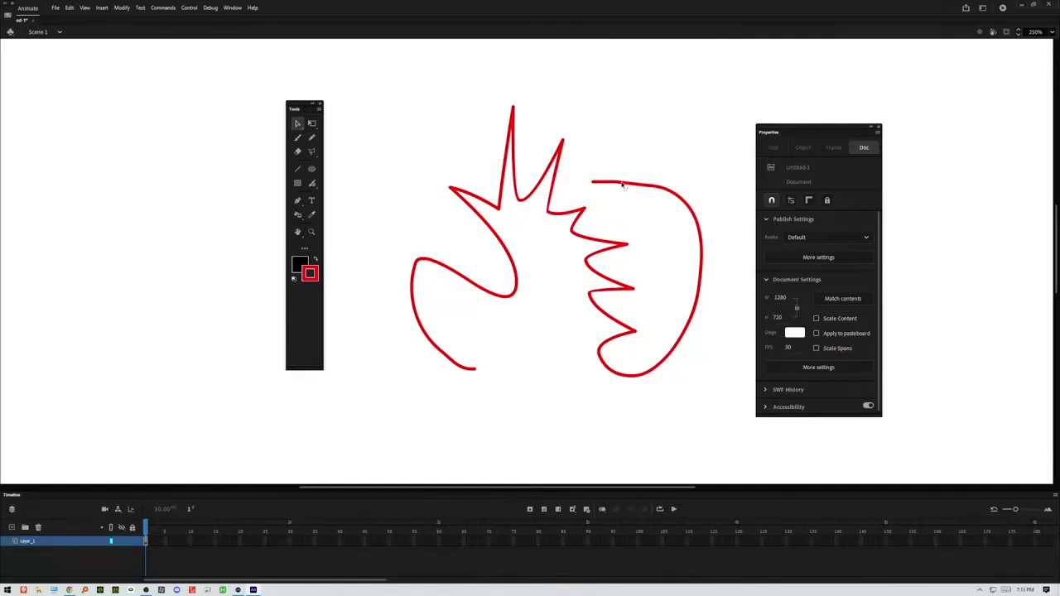
{"action": "mouse_move", "coordinate": [623, 186]}
{"action": "left_mouse_down"}
{"action": "mouse_move", "coordinate": [652, 134]}
{"action": "mouse_move", "coordinate": [662, 144]}
{"action": "mouse_move", "coordinate": [635, 165]}
{"action": "mouse_move", "coordinate": [660, 150]}
{"action": "mouse_move", "coordinate": [655, 101]}
{"action": "mouse_move", "coordinate": [617, 133]}
{"action": "mouse_move", "coordinate": [607, 176]}
{"action": "mouse_move", "coordinate": [580, 195]}
{"action": "mouse_move", "coordinate": [627, 138]}
{"action": "mouse_move", "coordinate": [664, 142]}
{"action": "left_mouse_up"}
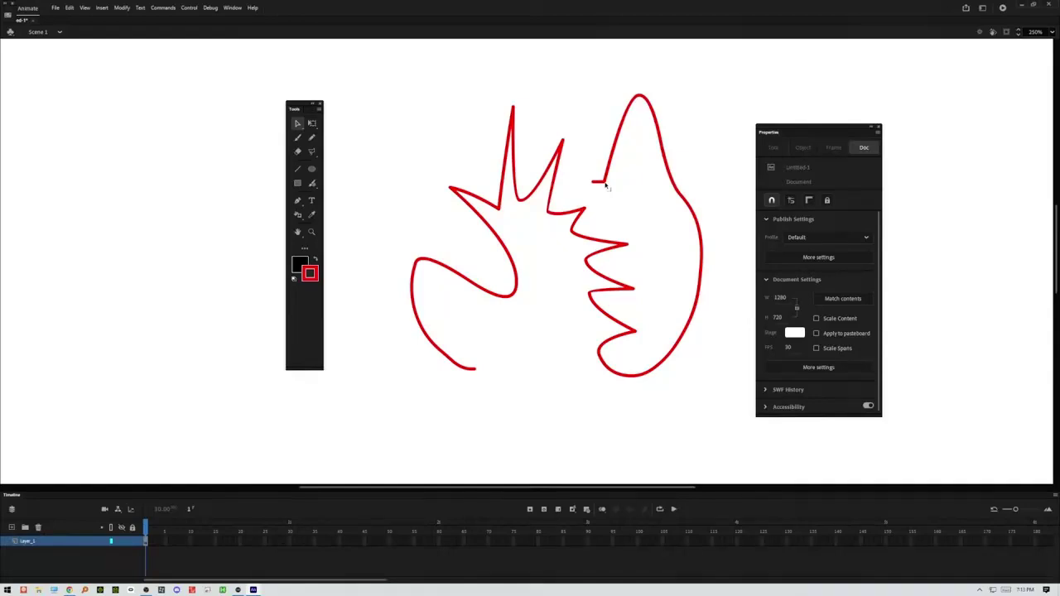
Step: Extend the curve's free upper end into an angular outline around its left side, joined to the lower left end, with the top edge bent inward
{"action": "mouse_move", "coordinate": [606, 187]}
{"action": "left_mouse_down"}
{"action": "mouse_move", "coordinate": [611, 217]}
{"action": "mouse_move", "coordinate": [591, 143]}
{"action": "mouse_move", "coordinate": [597, 204]}
{"action": "left_mouse_up"}
{"action": "mouse_move", "coordinate": [623, 177]}
{"action": "left_mouse_down"}
{"action": "mouse_move", "coordinate": [608, 151]}
{"action": "mouse_move", "coordinate": [632, 190]}
{"action": "mouse_move", "coordinate": [597, 166]}
{"action": "mouse_move", "coordinate": [604, 136]}
{"action": "mouse_move", "coordinate": [602, 217]}
{"action": "mouse_move", "coordinate": [611, 203]}
{"action": "mouse_move", "coordinate": [537, 60]}
{"action": "mouse_move", "coordinate": [495, 68]}
{"action": "mouse_move", "coordinate": [531, 72]}
{"action": "mouse_move", "coordinate": [579, 50]}
{"action": "left_mouse_up"}
{"action": "left_click_drag", "start_coordinate": [519, 74], "coordinate": [362, 134]}
{"action": "left_click_drag", "start_coordinate": [431, 107], "coordinate": [395, 93]}
{"action": "left_click_drag", "start_coordinate": [362, 135], "coordinate": [379, 381]}
{"action": "left_click_drag", "start_coordinate": [384, 327], "coordinate": [349, 306]}
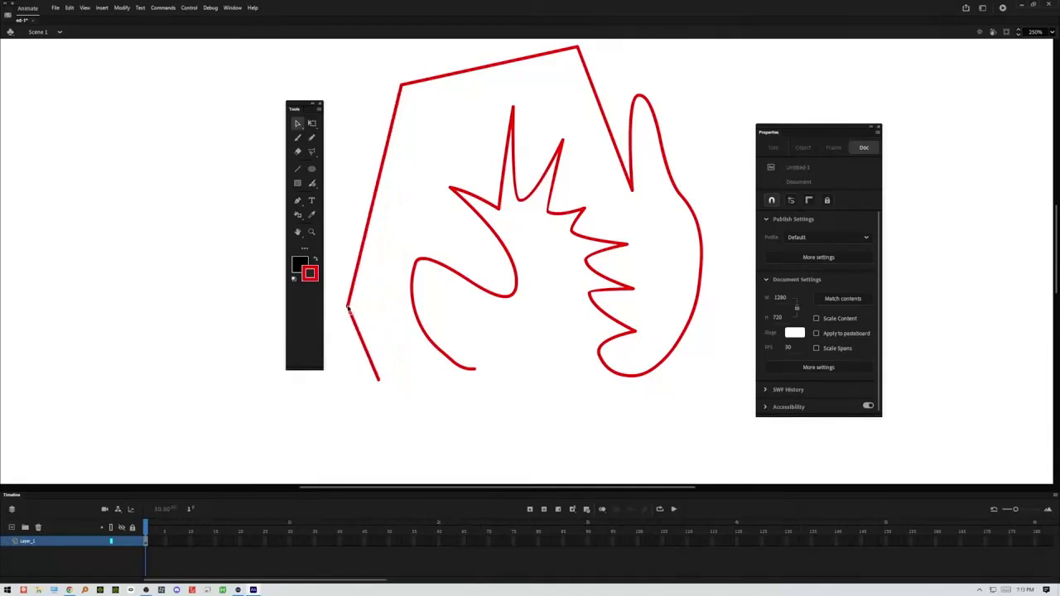
{"action": "left_click_drag", "start_coordinate": [384, 385], "coordinate": [456, 390]}
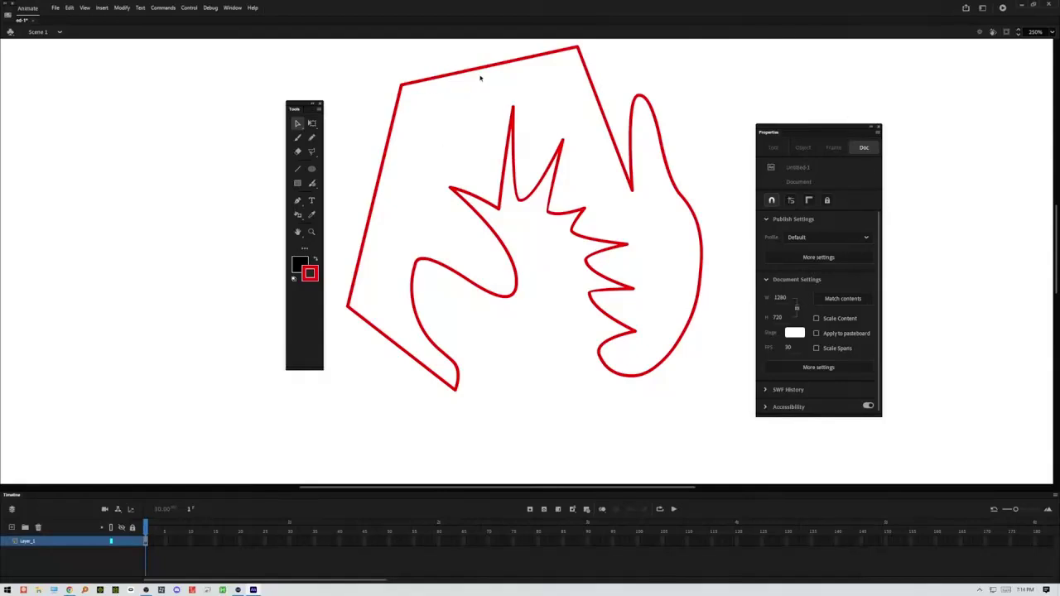
{"action": "left_click_drag", "start_coordinate": [486, 73], "coordinate": [489, 94]}
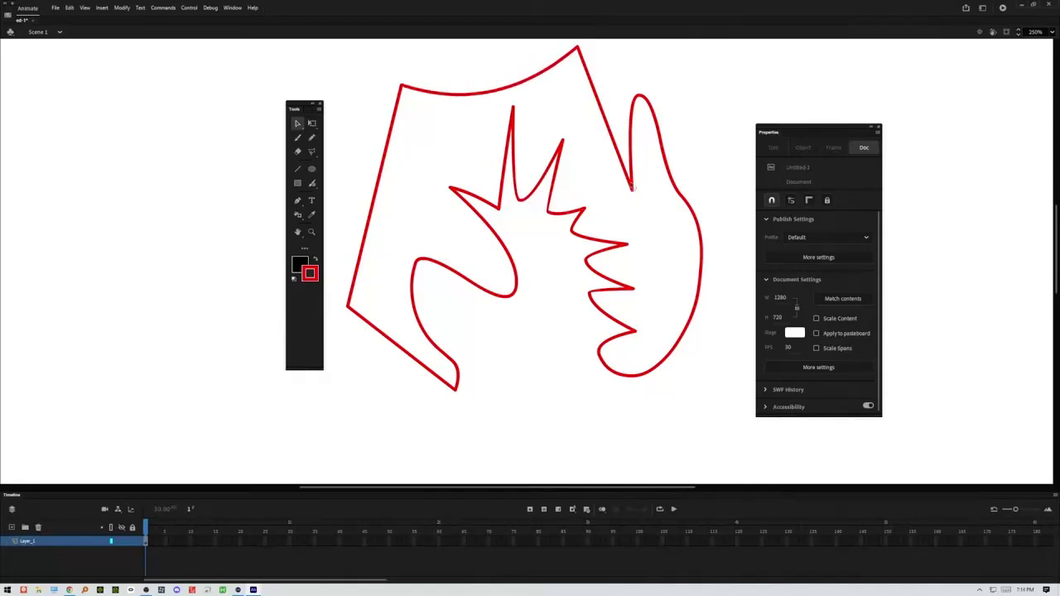
Step: Select the entire connected red outline and delete it from the stage
{"action": "double_click", "coordinate": [631, 184]}
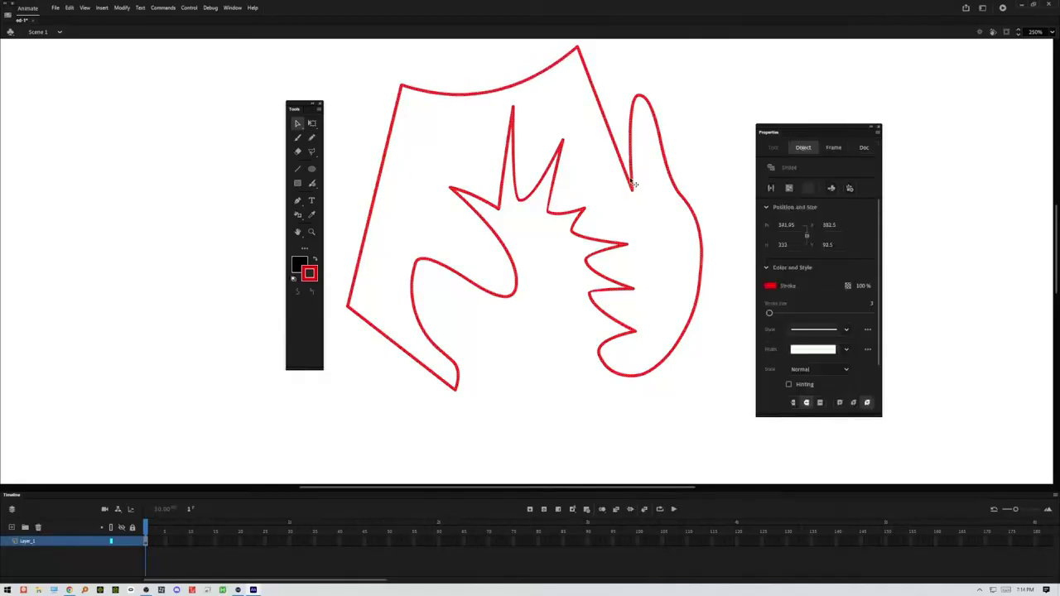
{"action": "key", "text": "Delete"}
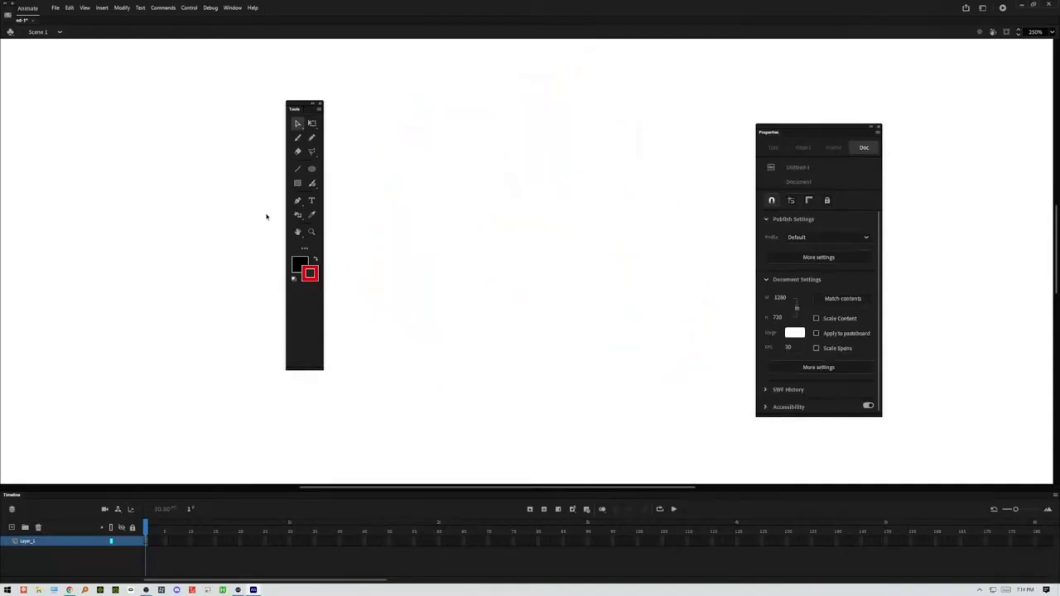
Step: Draw five separate straight lines at different angles with the Line tool and clear them all from the stage
{"action": "left_click", "coordinate": [299, 169]}
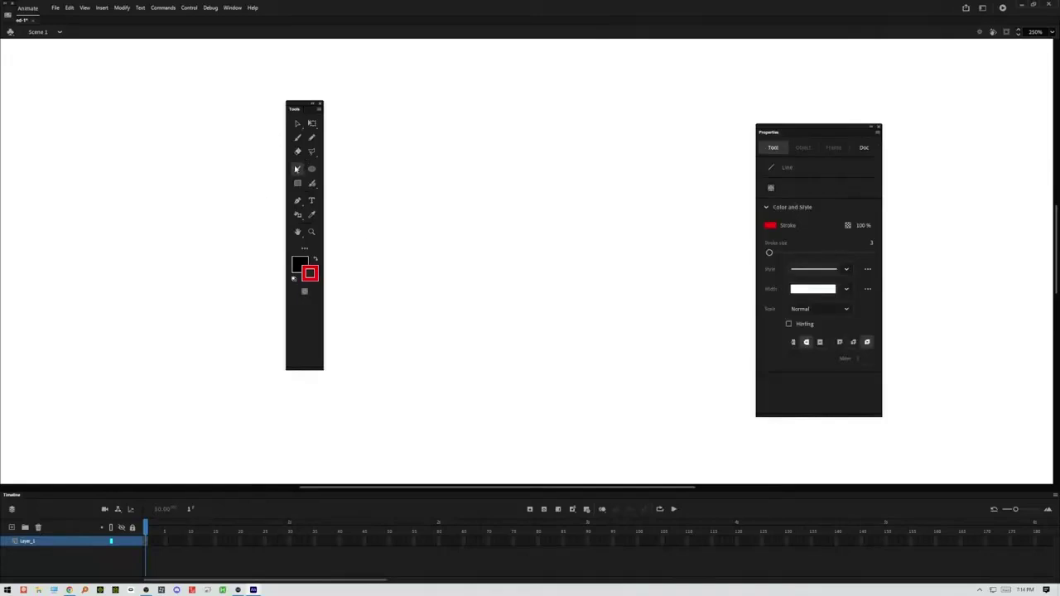
{"action": "left_click_drag", "start_coordinate": [395, 237], "coordinate": [521, 195]}
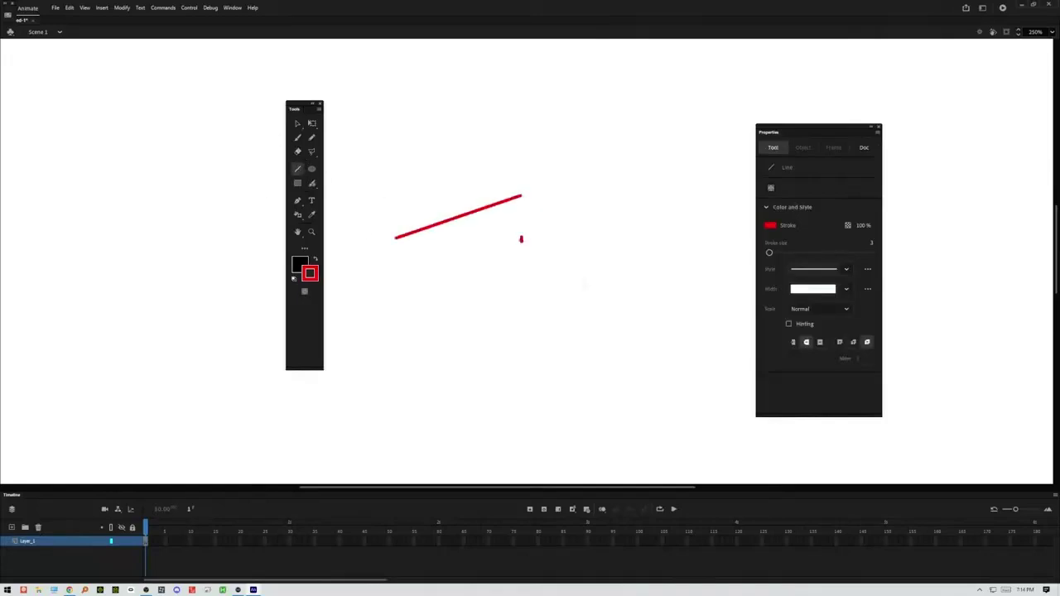
{"action": "left_click_drag", "start_coordinate": [521, 238], "coordinate": [632, 325]}
{"action": "left_click_drag", "start_coordinate": [567, 257], "coordinate": [649, 120]}
{"action": "left_click_drag", "start_coordinate": [549, 124], "coordinate": [362, 147]}
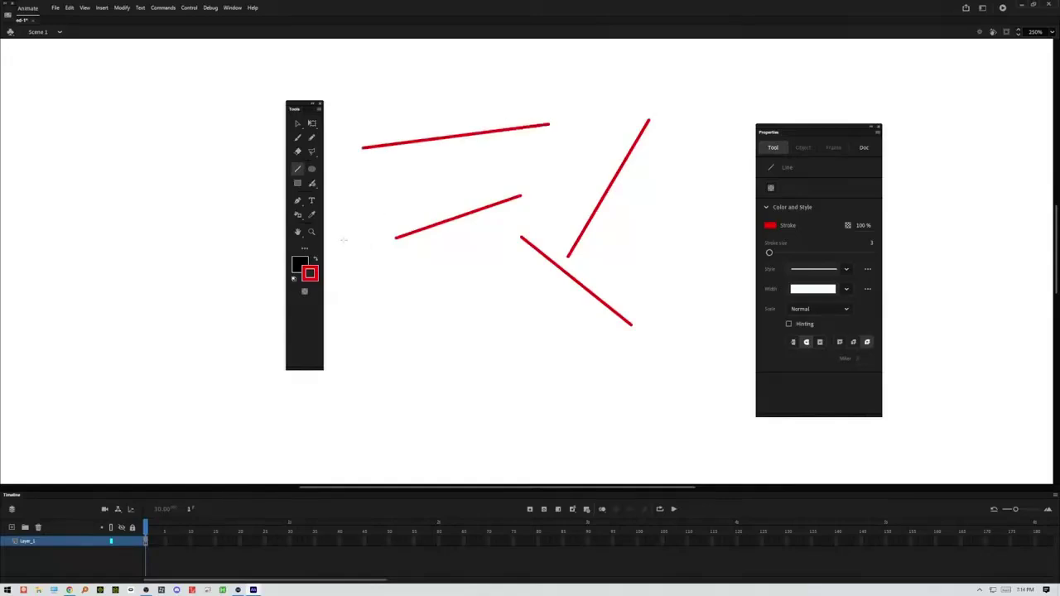
{"action": "left_click_drag", "start_coordinate": [353, 226], "coordinate": [447, 370]}
{"action": "key", "text": "ctrl+a"}
{"action": "key", "text": "Delete"}
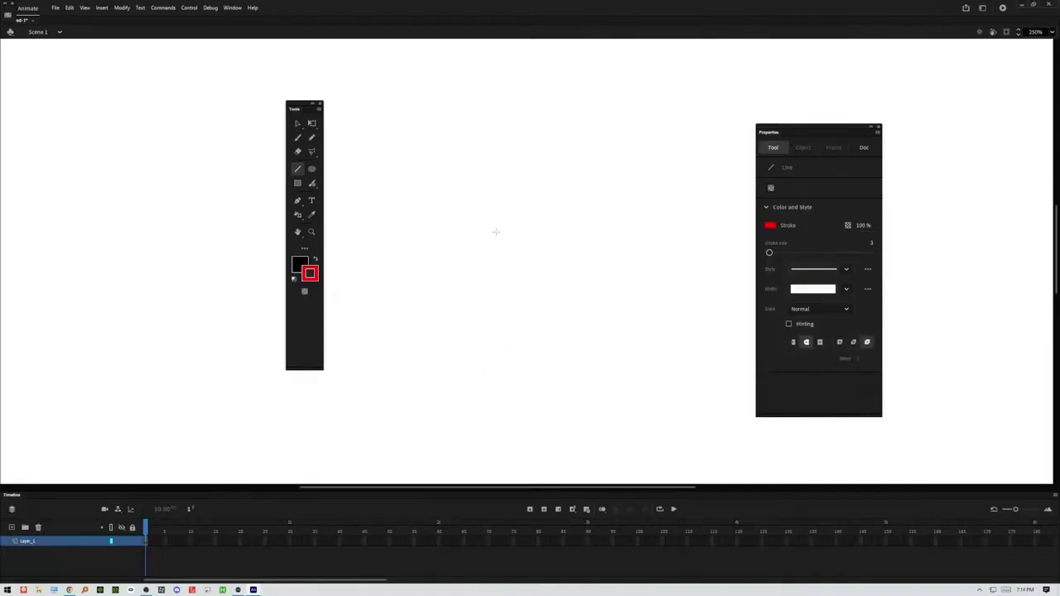
Step: Draw a long diagonal line on the empty stage, and try a second line rising rightward from its lower end before undoing that second line
{"action": "mouse_move", "coordinate": [490, 305]}
{"action": "left_mouse_down"}
{"action": "mouse_move", "coordinate": [379, 137]}
{"action": "mouse_move", "coordinate": [390, 144]}
{"action": "left_mouse_up"}
{"action": "mouse_move", "coordinate": [489, 304]}
{"action": "left_mouse_down"}
{"action": "mouse_move", "coordinate": [571, 166]}
{"action": "mouse_move", "coordinate": [539, 221]}
{"action": "mouse_move", "coordinate": [543, 236]}
{"action": "mouse_move", "coordinate": [540, 217]}
{"action": "left_mouse_up"}
{"action": "key", "text": "ctrl+z"}
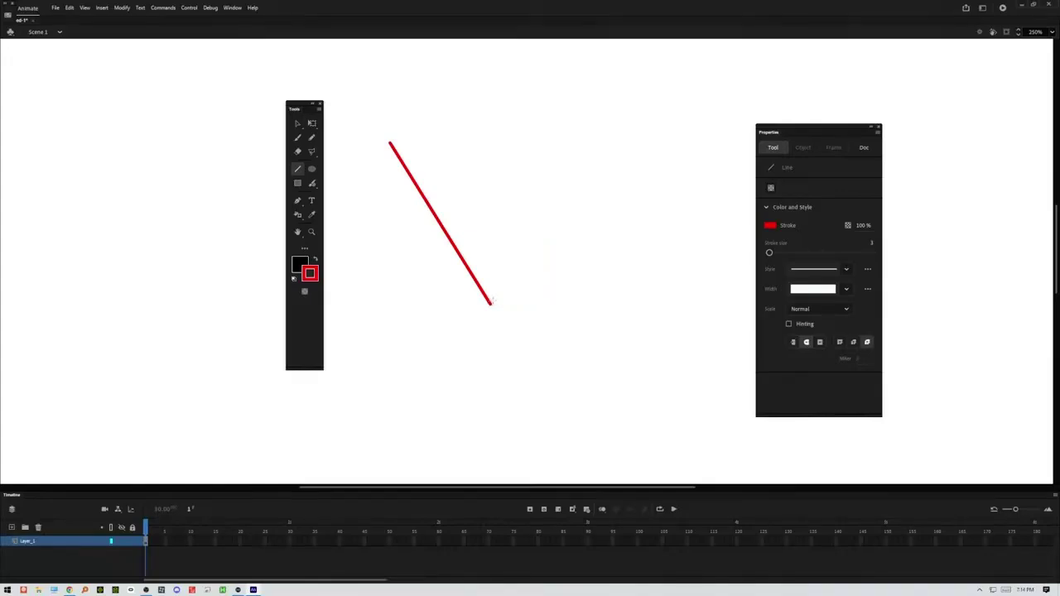
Step: Draw a second red line up from the first line's lower end to form a V, and bow both lines outward
{"action": "mouse_move", "coordinate": [490, 304]}
{"action": "left_mouse_down"}
{"action": "mouse_move", "coordinate": [604, 135]}
{"action": "mouse_move", "coordinate": [595, 143]}
{"action": "left_mouse_up"}
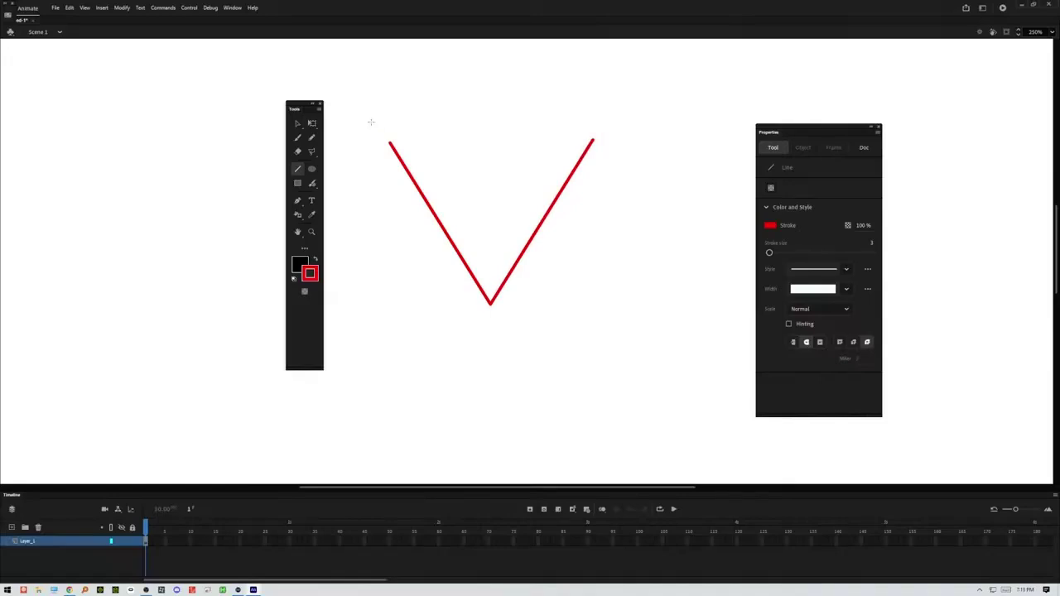
{"action": "left_click", "coordinate": [299, 124]}
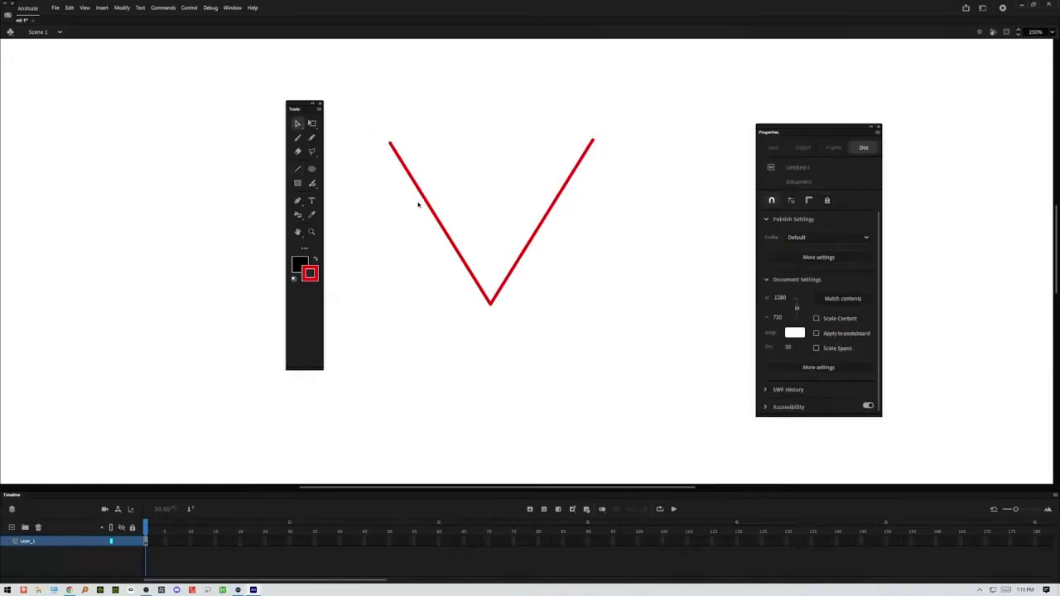
{"action": "mouse_move", "coordinate": [432, 209]}
{"action": "left_mouse_down"}
{"action": "mouse_move", "coordinate": [409, 225]}
{"action": "mouse_move", "coordinate": [448, 206]}
{"action": "mouse_move", "coordinate": [456, 185]}
{"action": "mouse_move", "coordinate": [407, 232]}
{"action": "left_mouse_up"}
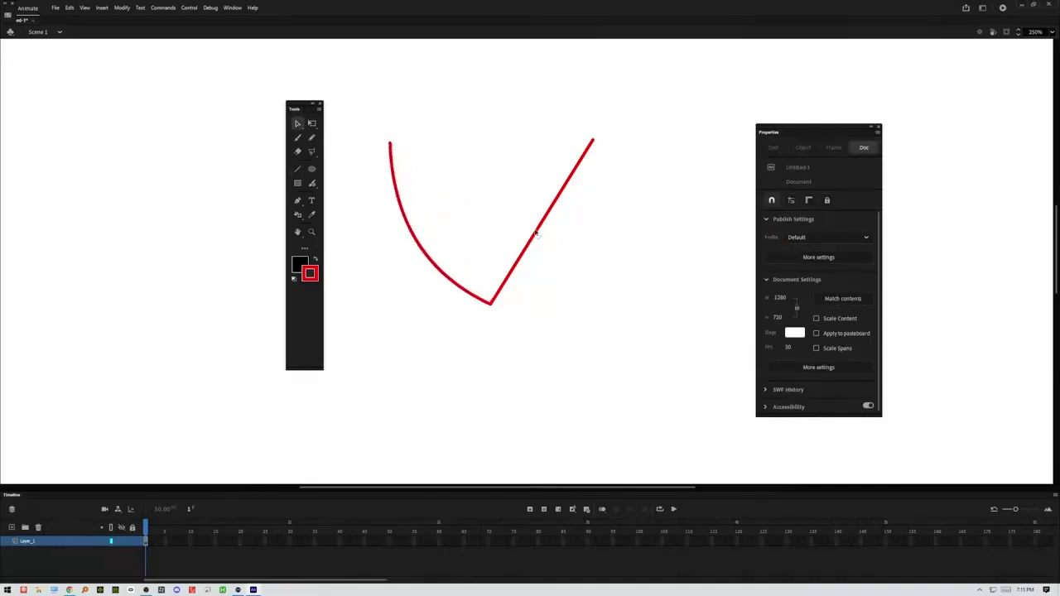
{"action": "mouse_move", "coordinate": [539, 234]}
{"action": "left_mouse_down"}
{"action": "mouse_move", "coordinate": [575, 251]}
{"action": "mouse_move", "coordinate": [568, 244]}
{"action": "left_mouse_up"}
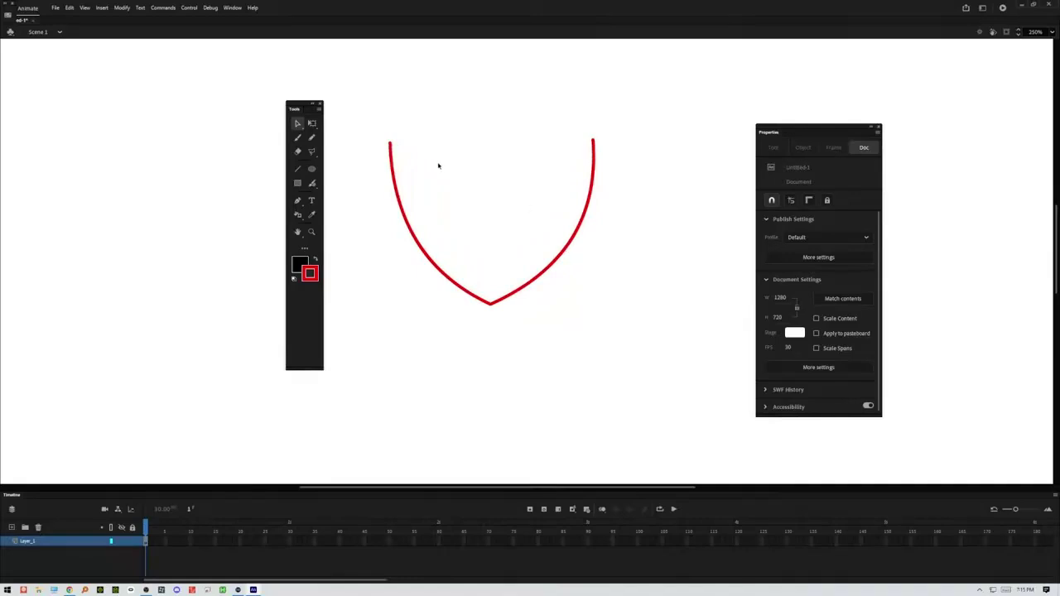
Step: Close the shape's top with a straight line, bend it upward, and pull a corner point down at its middle to form a heart
{"action": "left_click", "coordinate": [298, 168]}
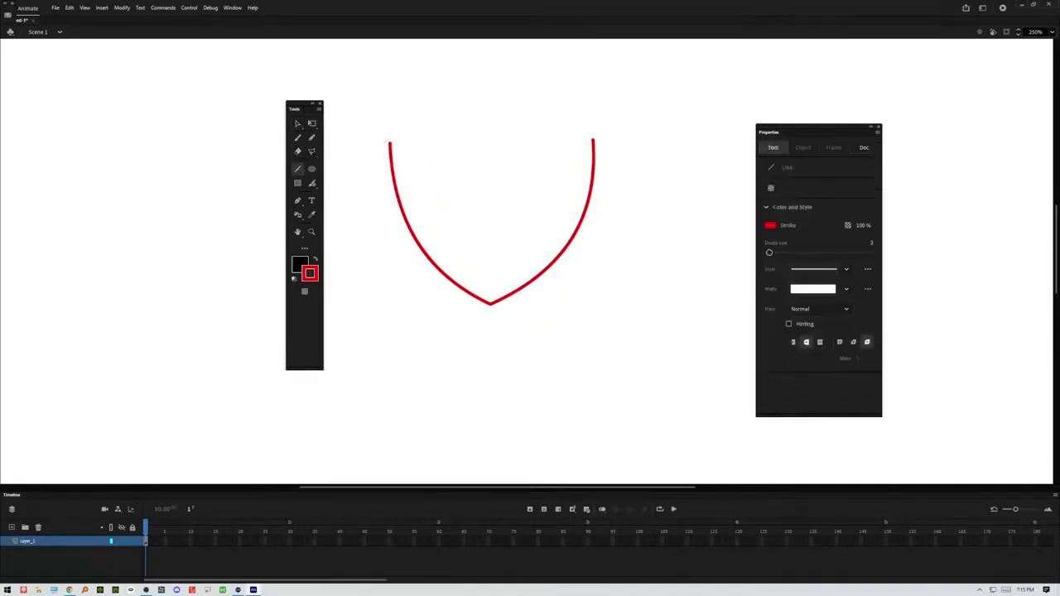
{"action": "left_click_drag", "start_coordinate": [390, 143], "coordinate": [593, 141]}
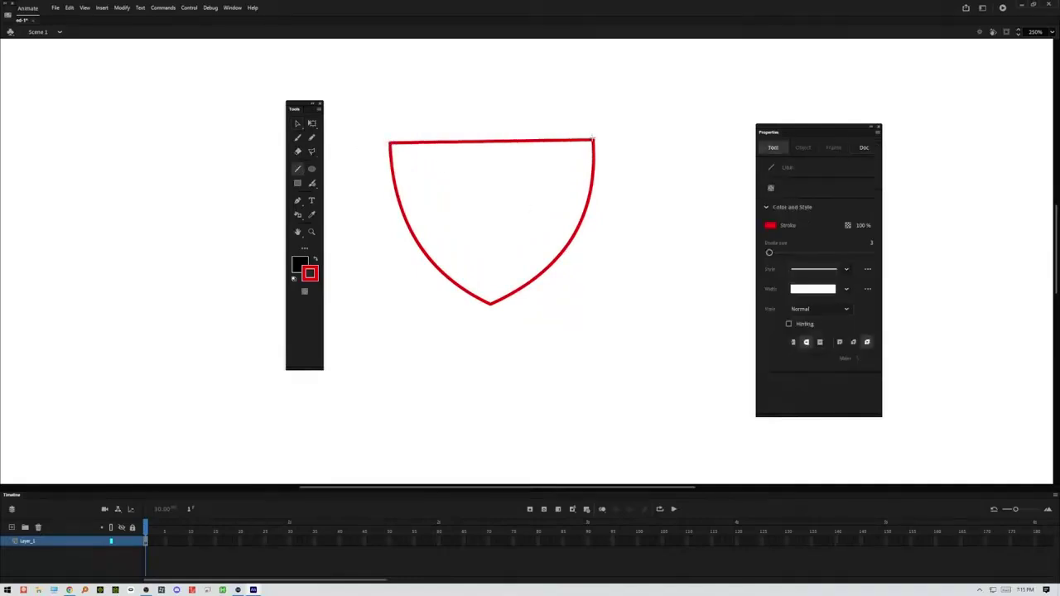
{"action": "key", "text": "v"}
{"action": "mouse_move", "coordinate": [480, 143]}
{"action": "left_mouse_down"}
{"action": "mouse_move", "coordinate": [487, 91]}
{"action": "mouse_move", "coordinate": [483, 208]}
{"action": "mouse_move", "coordinate": [483, 92]}
{"action": "left_mouse_up"}
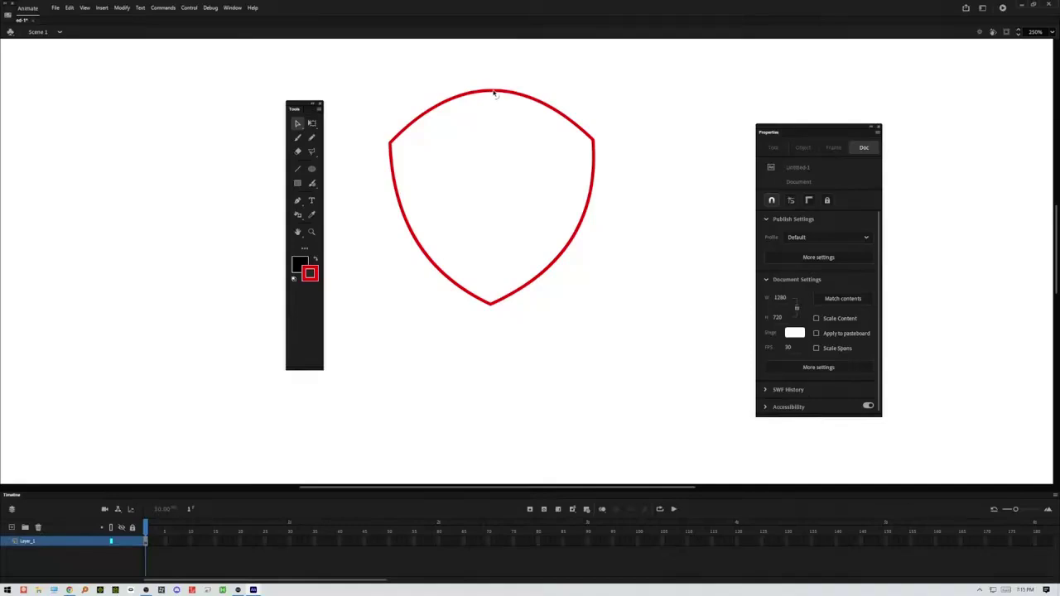
{"action": "left_click_drag", "start_coordinate": [492, 94], "coordinate": [493, 146]}
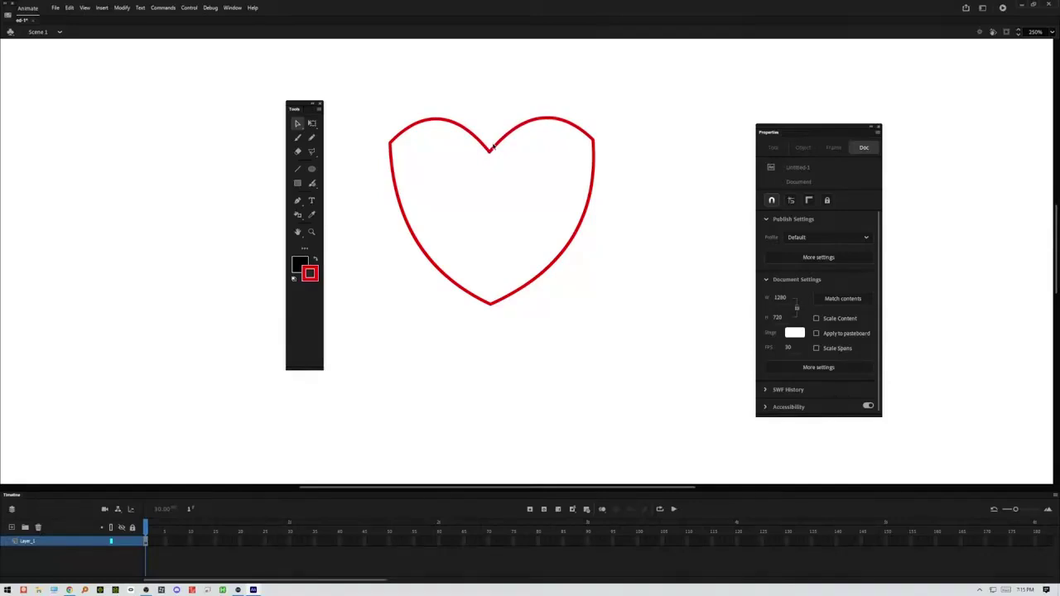
Step: Round the heart's left lobe by adjusting the curve handles at the centre notch and left anchor with the Subselection tool
{"action": "left_click", "coordinate": [298, 126]}
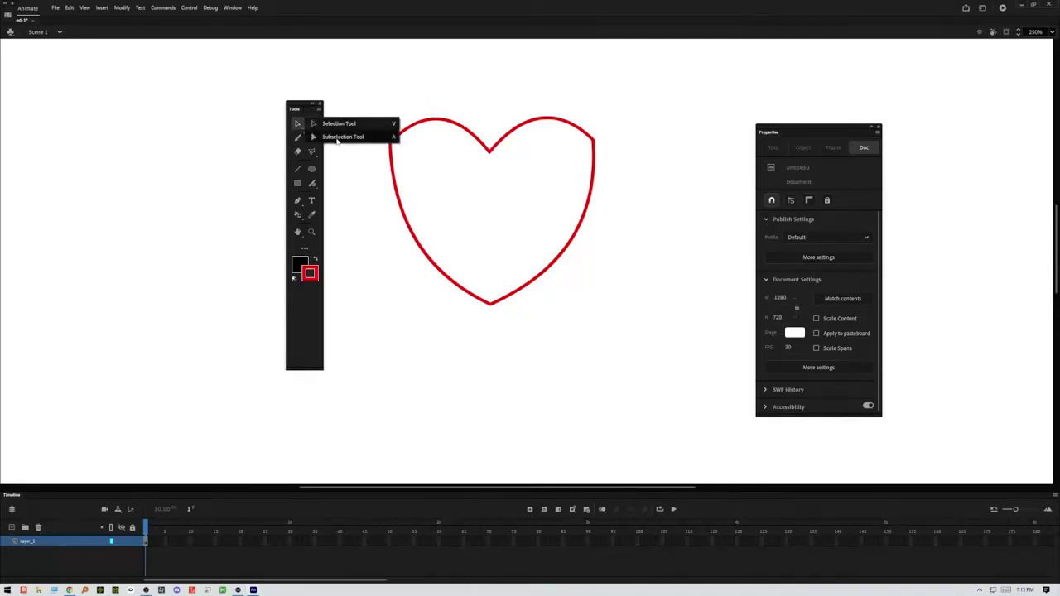
{"action": "left_click", "coordinate": [337, 138]}
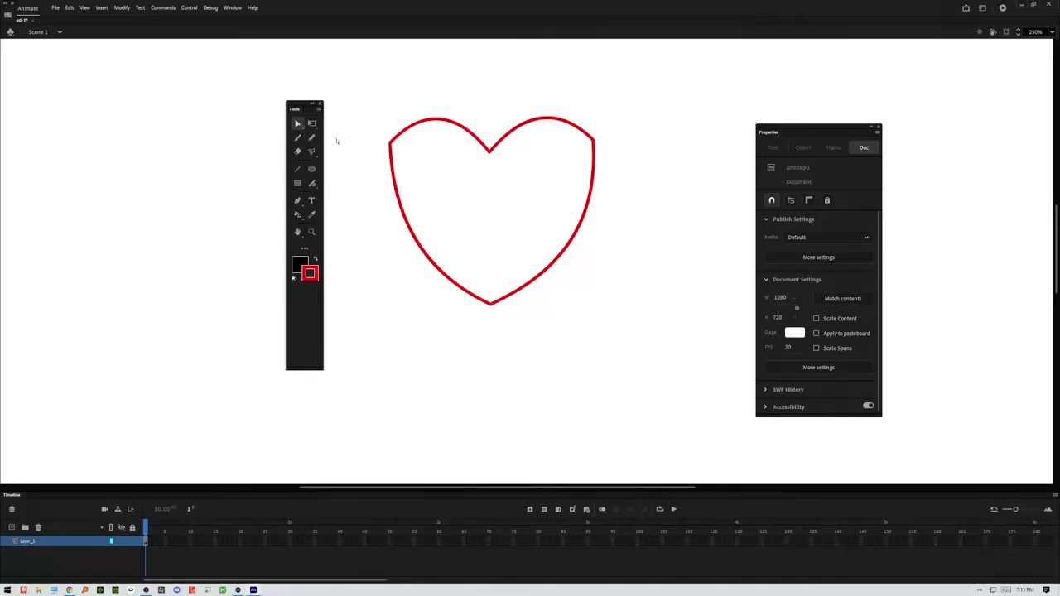
{"action": "left_click", "coordinate": [441, 122]}
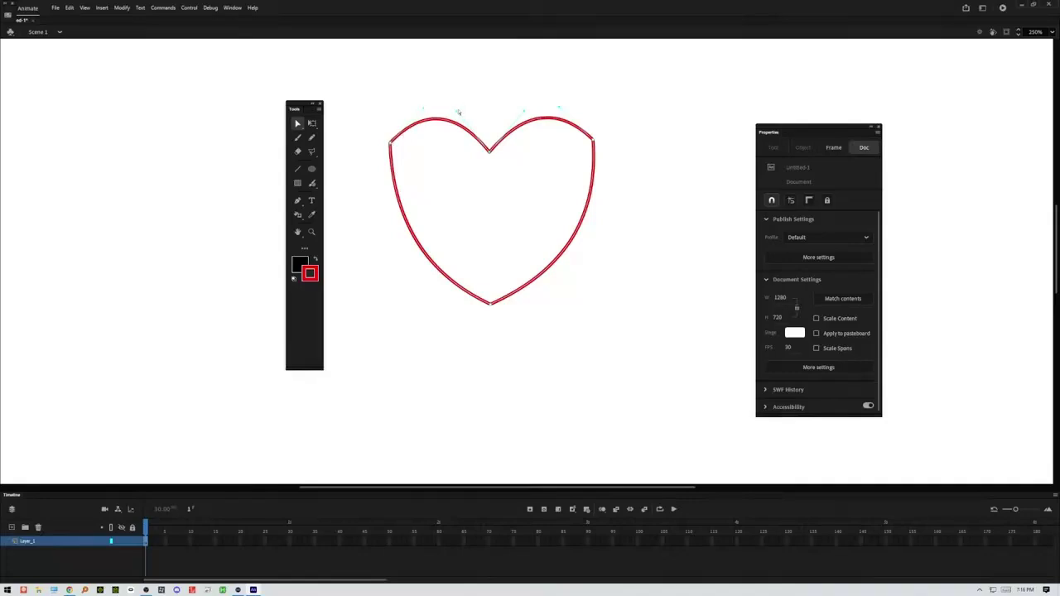
{"action": "left_click_drag", "start_coordinate": [457, 113], "coordinate": [479, 102]}
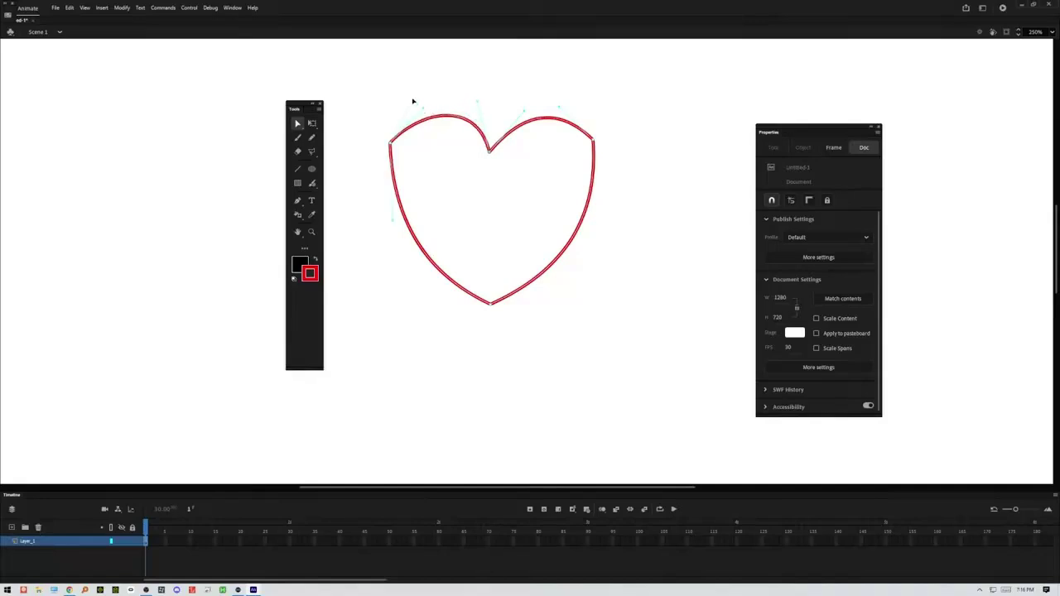
{"action": "mouse_move", "coordinate": [398, 97]}
{"action": "left_mouse_down"}
{"action": "mouse_move", "coordinate": [386, 95]}
{"action": "mouse_move", "coordinate": [403, 108]}
{"action": "left_mouse_up"}
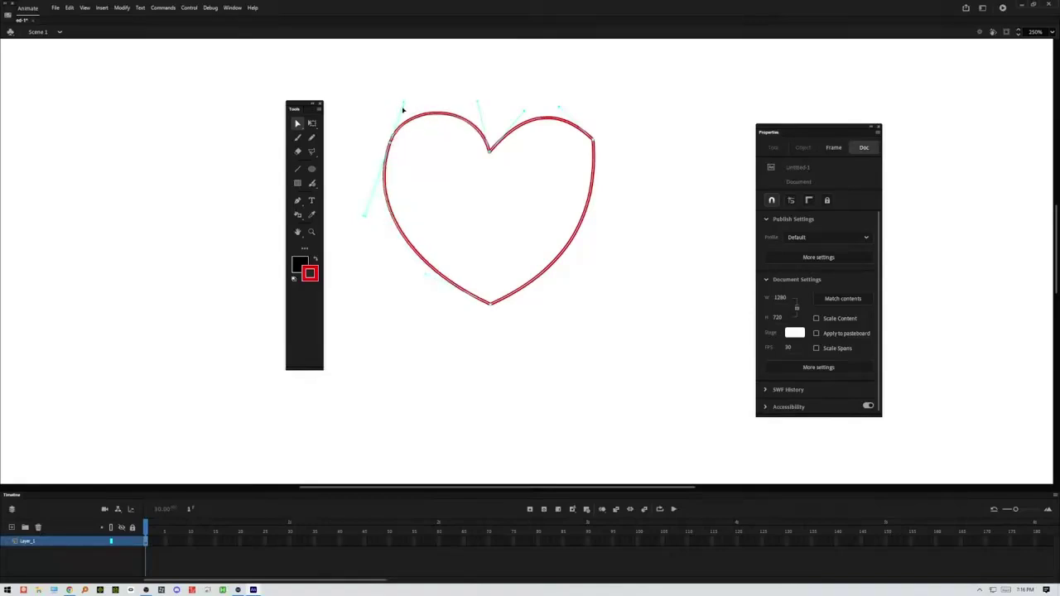
Step: Round the heart's right lobe by swinging the right anchor's curve handle outward
{"action": "left_click", "coordinate": [596, 143]}
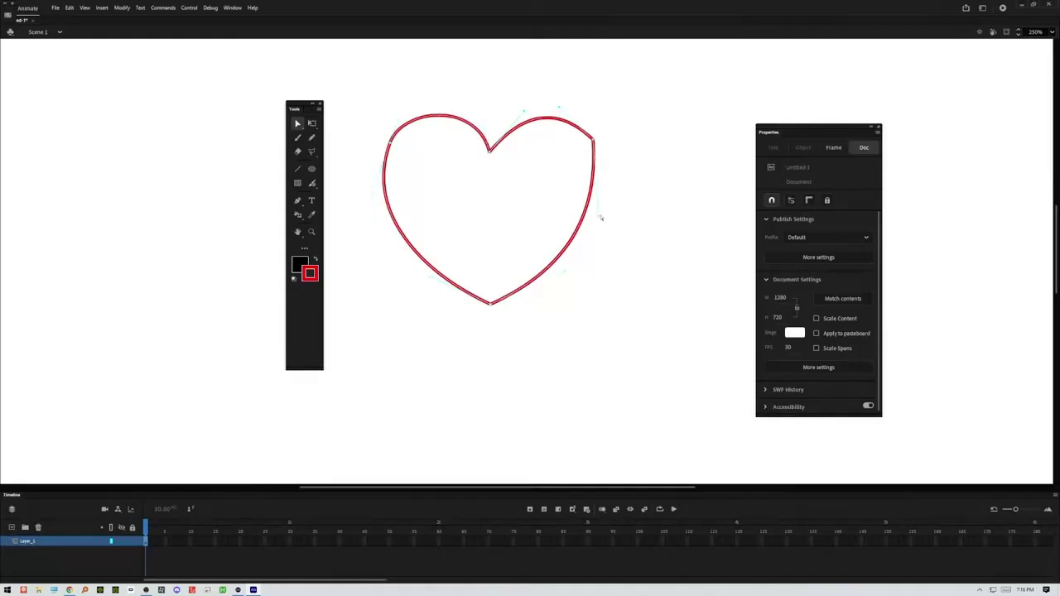
{"action": "mouse_move", "coordinate": [599, 217]}
{"action": "left_mouse_down"}
{"action": "mouse_move", "coordinate": [610, 227]}
{"action": "mouse_move", "coordinate": [615, 208]}
{"action": "left_mouse_up"}
{"action": "left_click_drag", "start_coordinate": [619, 207], "coordinate": [628, 190]}
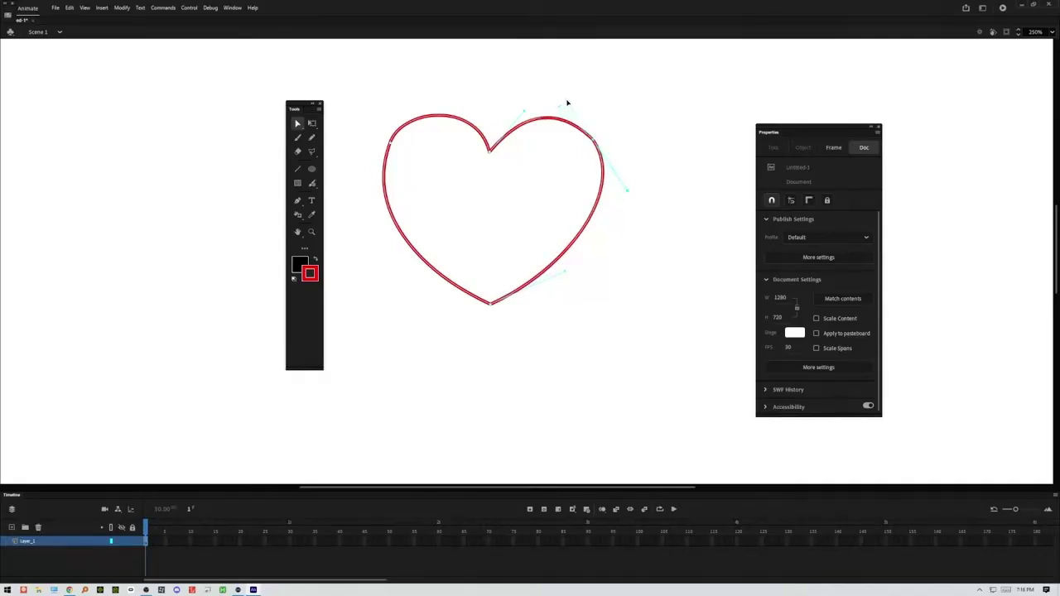
Step: Adjust both curve handles of the heart's bottom anchor so the sides taper more steeply into the point
{"action": "left_click", "coordinate": [492, 306]}
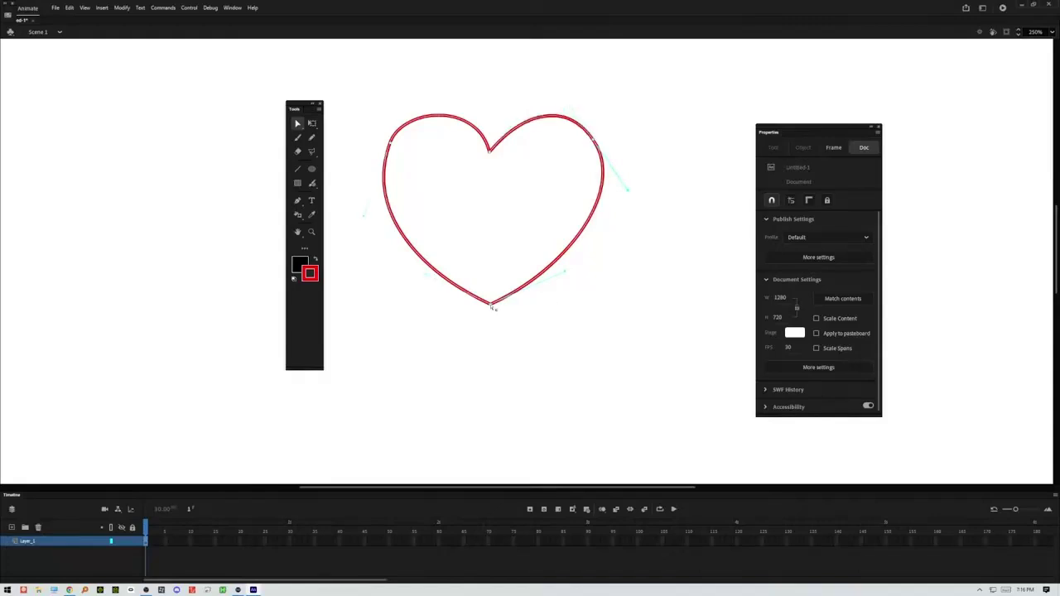
{"action": "left_click", "coordinate": [546, 260]}
{"action": "key", "text": "ctrl+z"}
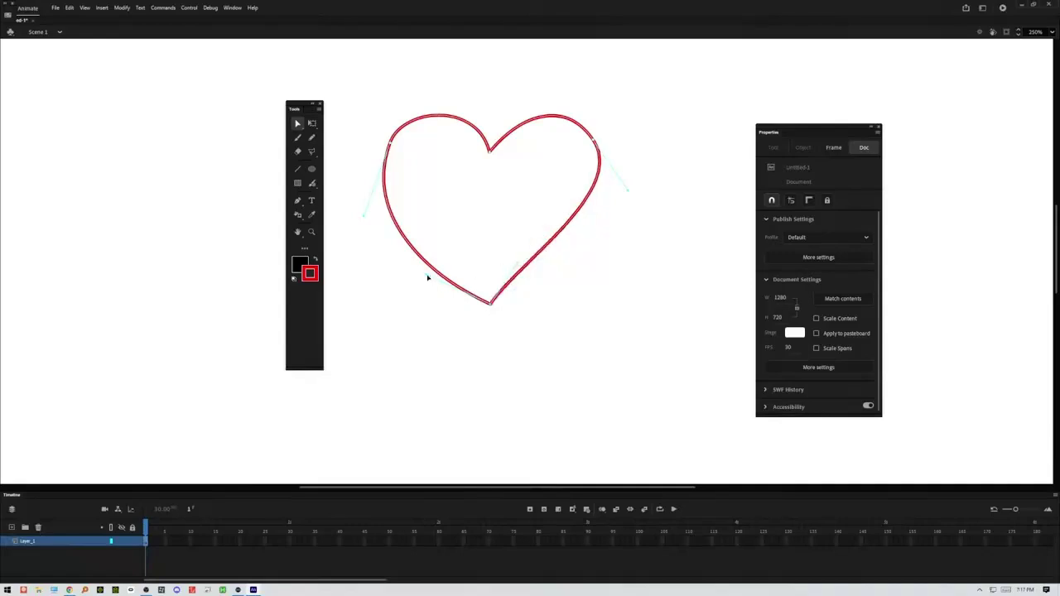
{"action": "left_click", "coordinate": [429, 274]}
{"action": "left_click_drag", "start_coordinate": [473, 263], "coordinate": [473, 264]}
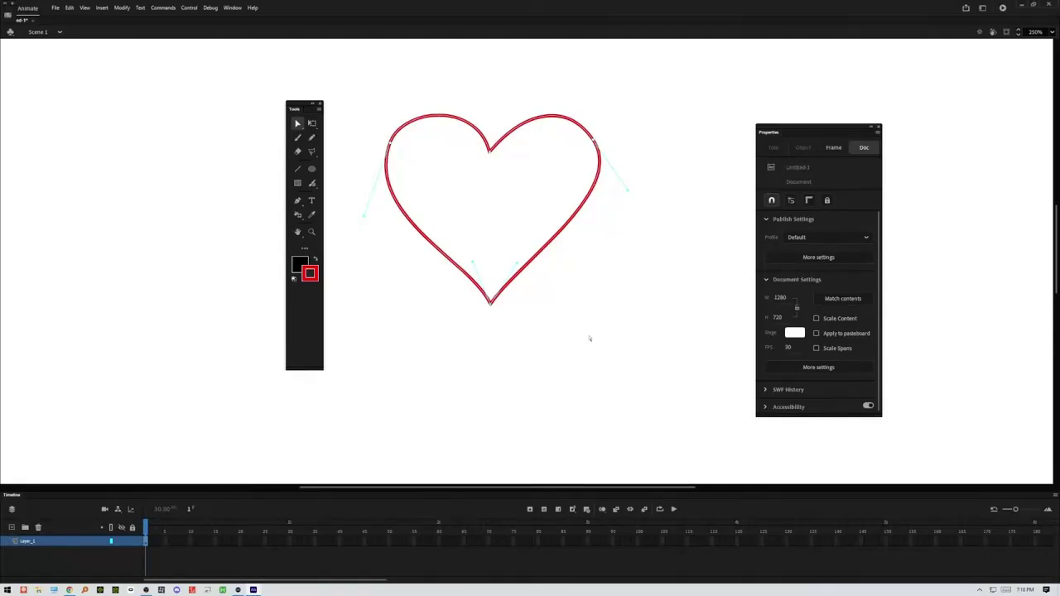
Step: Examine the heart's anchor points up close with the Subselection tool, moving the Tools panel clear of the outline
{"action": "key", "text": "q"}
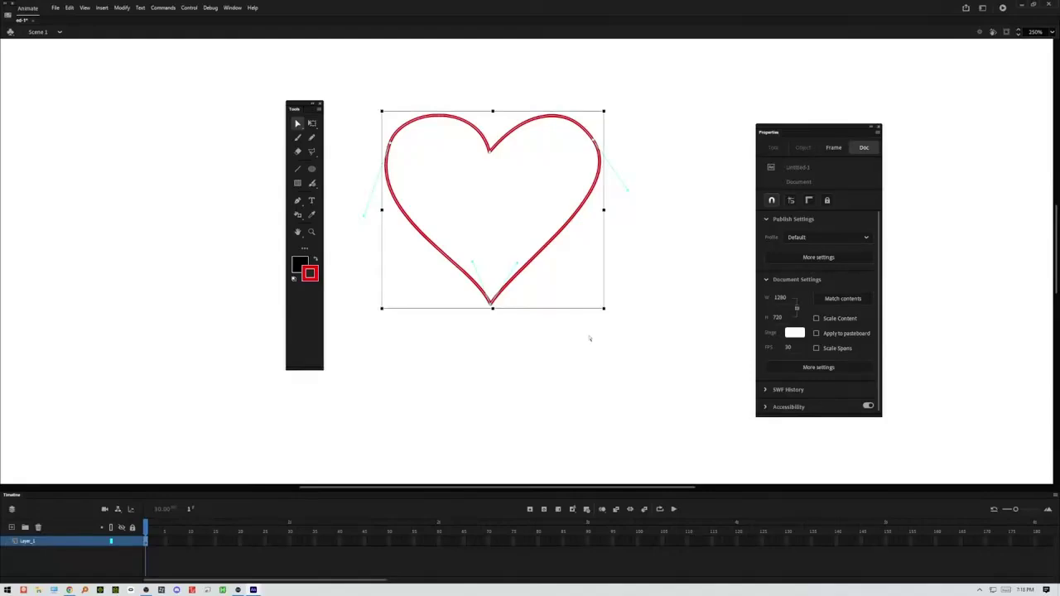
{"action": "scroll", "coordinate": [590, 338], "scroll_direction": "up", "scroll_amount": 5}
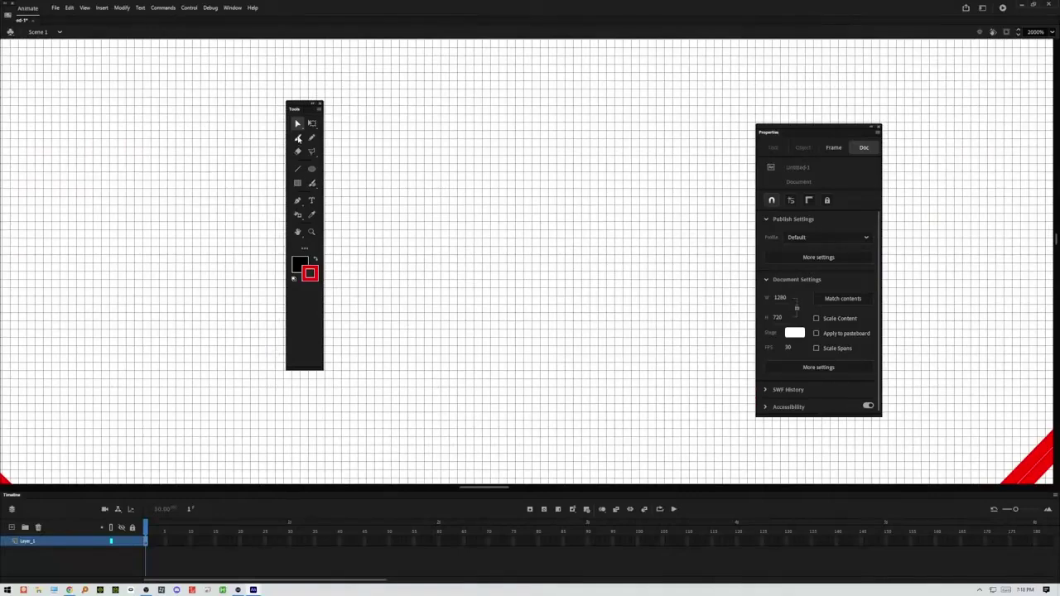
{"action": "left_click_drag", "start_coordinate": [298, 124], "coordinate": [319, 131]}
{"action": "key", "text": "ctrl+1"}
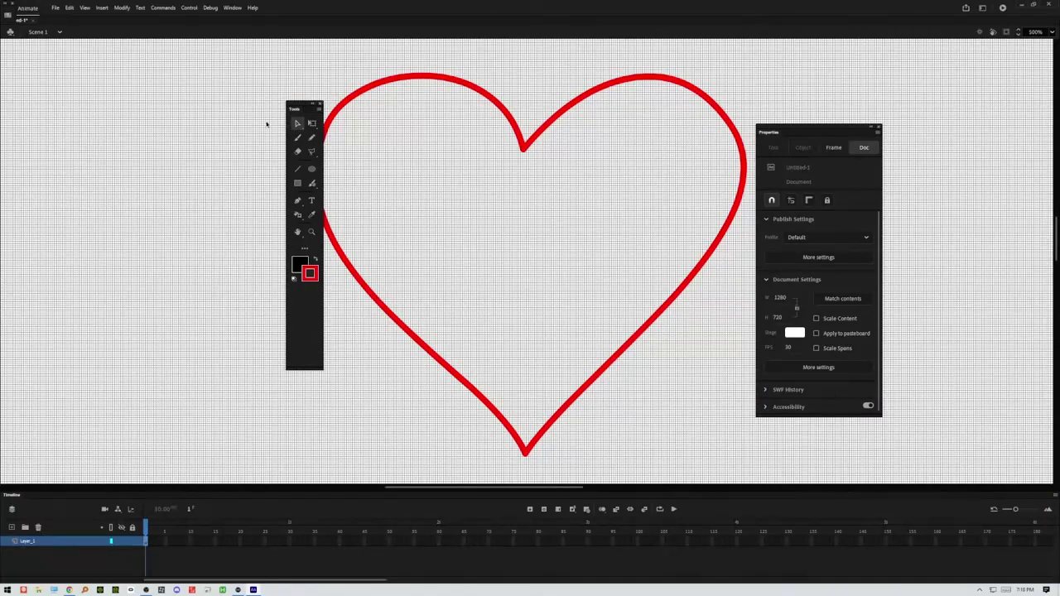
{"action": "left_click_drag", "start_coordinate": [298, 124], "coordinate": [341, 124]}
{"action": "double_click", "coordinate": [417, 79]}
{"action": "left_click_drag", "start_coordinate": [289, 103], "coordinate": [204, 104]}
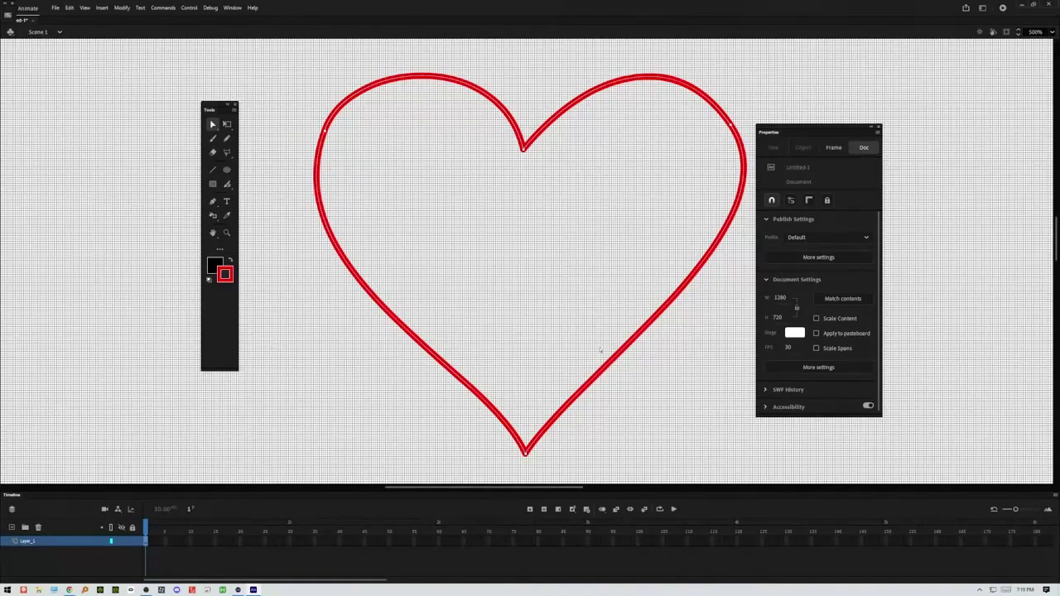
{"action": "left_click", "coordinate": [261, 144]}
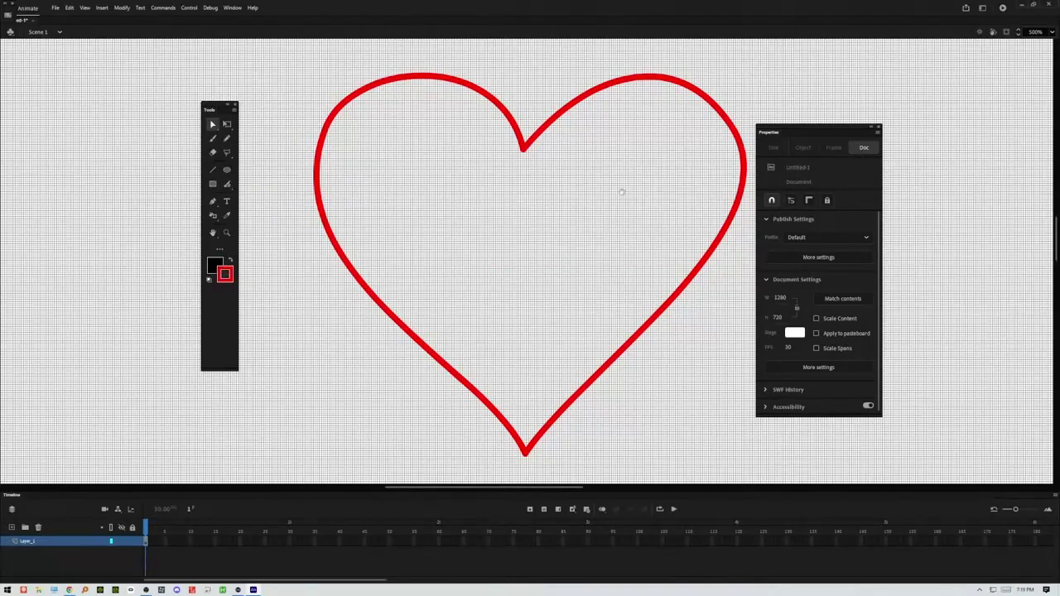
{"action": "key", "text": "ctrl+z"}
{"action": "key", "text": "ctrl+y"}
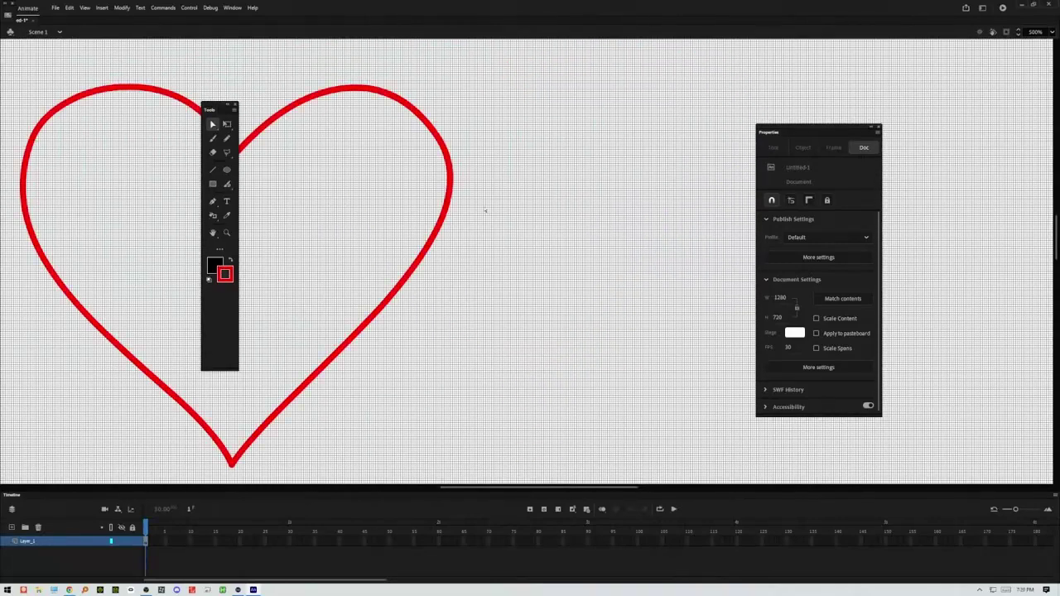
Step: Draw a second heart freehand with the Pencil tool in the empty area beside the first heart
{"action": "left_click", "coordinate": [227, 139]}
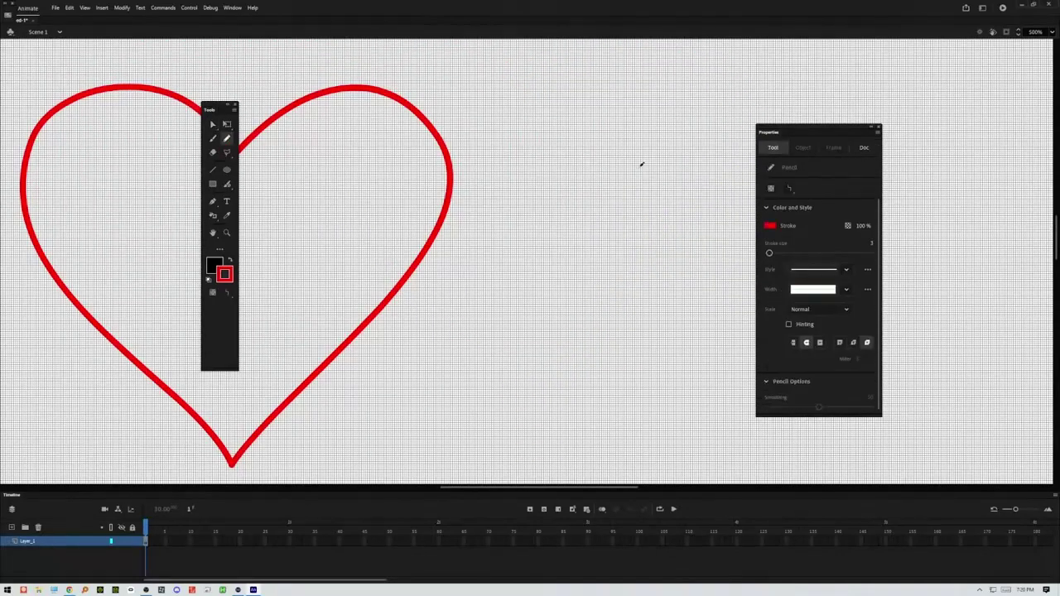
{"action": "left_click_drag", "start_coordinate": [648, 174], "coordinate": [521, 182]}
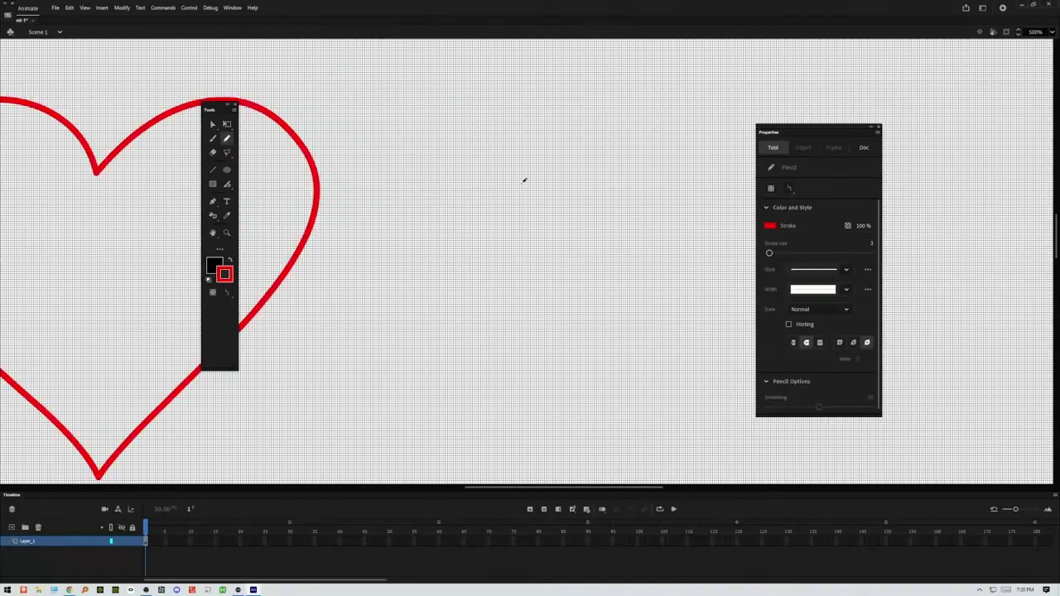
{"action": "key", "text": "ctrl+minus"}
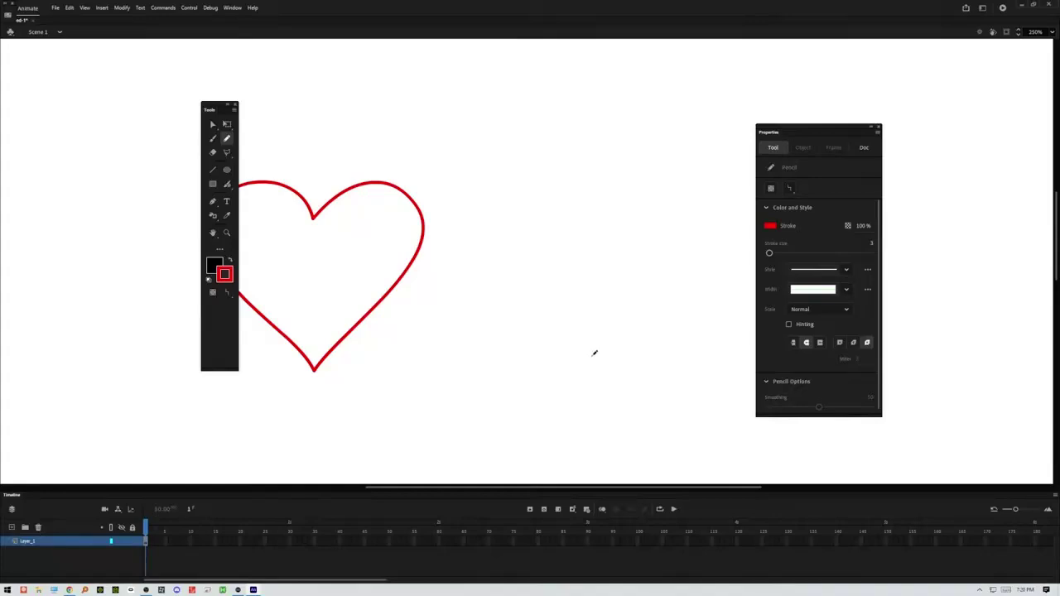
{"action": "mouse_move", "coordinate": [603, 359]}
{"action": "left_mouse_down"}
{"action": "mouse_move", "coordinate": [601, 319]}
{"action": "mouse_move", "coordinate": [535, 241]}
{"action": "mouse_move", "coordinate": [522, 191]}
{"action": "mouse_move", "coordinate": [563, 154]}
{"action": "mouse_move", "coordinate": [625, 152]}
{"action": "mouse_move", "coordinate": [663, 192]}
{"action": "mouse_move", "coordinate": [683, 167]}
{"action": "mouse_move", "coordinate": [721, 158]}
{"action": "mouse_move", "coordinate": [745, 189]}
{"action": "mouse_move", "coordinate": [739, 248]}
{"action": "mouse_move", "coordinate": [686, 312]}
{"action": "mouse_move", "coordinate": [601, 358]}
{"action": "left_mouse_up"}
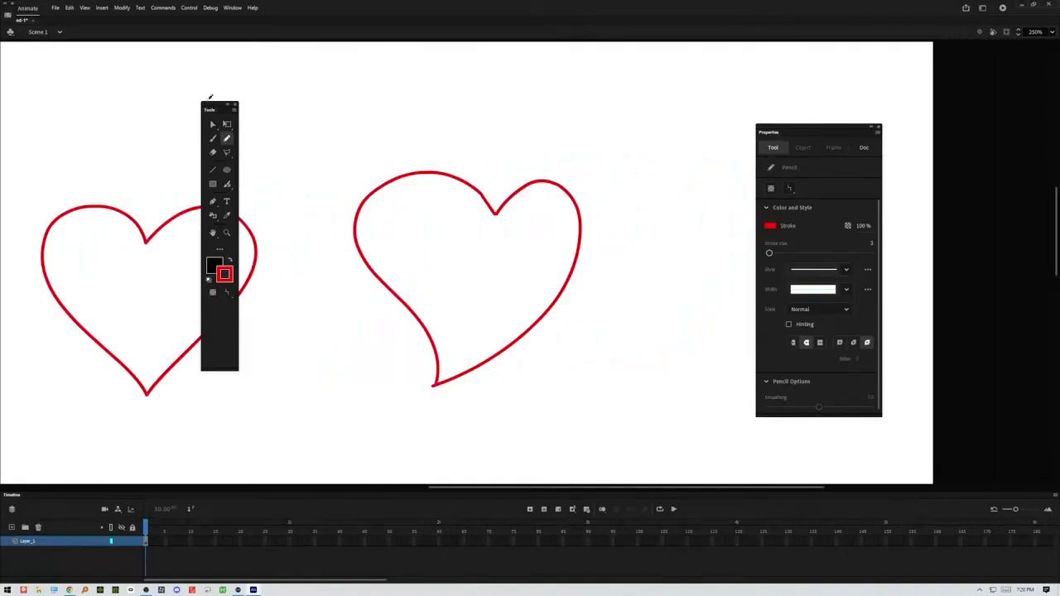
Step: Show the freehand heart's anchor points with the Subselection tool and move the Tools panel off the first heart
{"action": "left_click", "coordinate": [213, 125]}
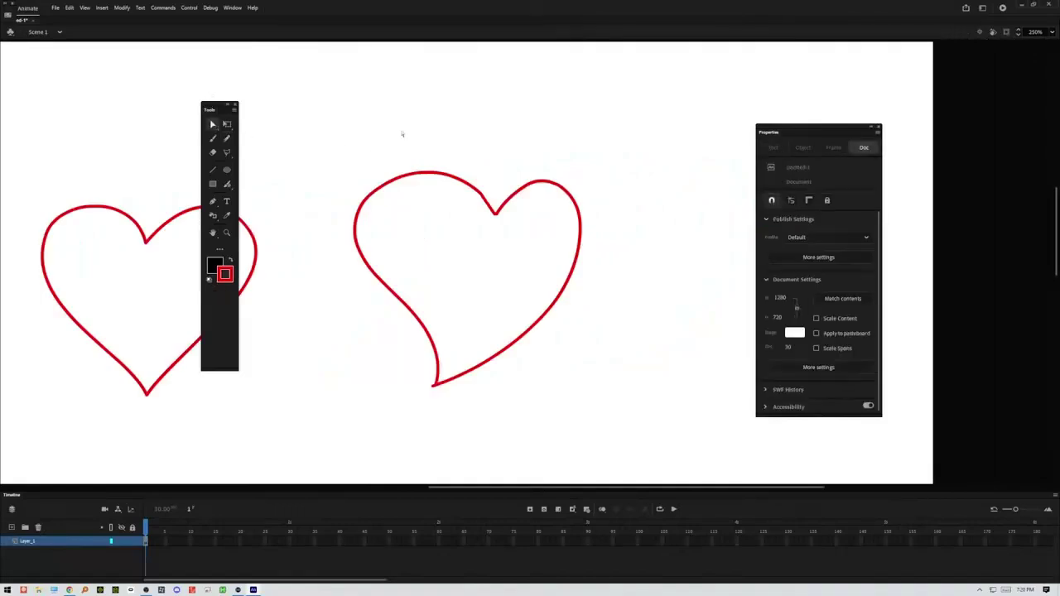
{"action": "left_click", "coordinate": [470, 191]}
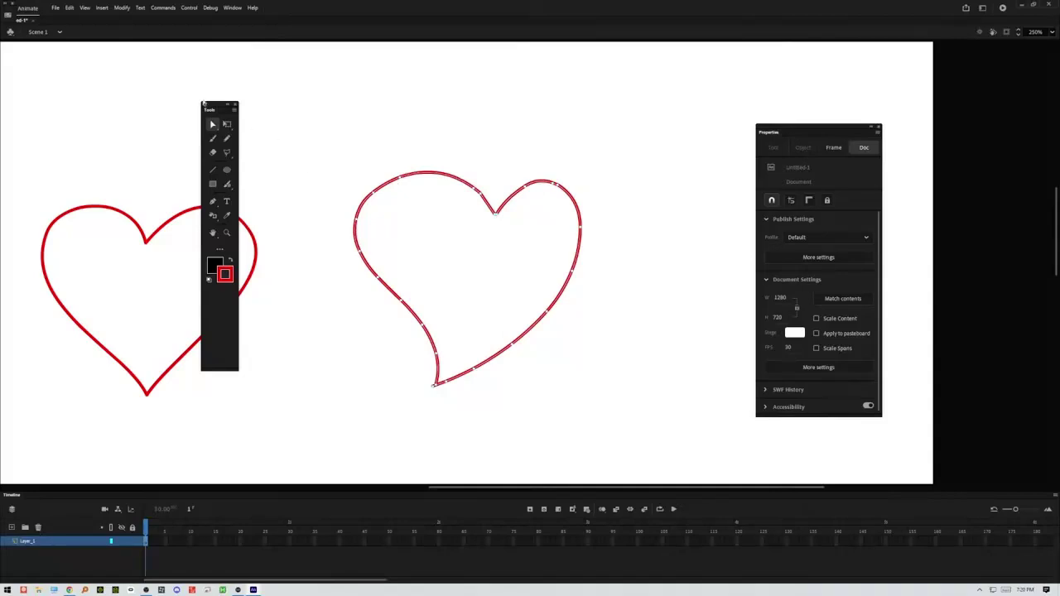
{"action": "left_click_drag", "start_coordinate": [208, 108], "coordinate": [279, 109]}
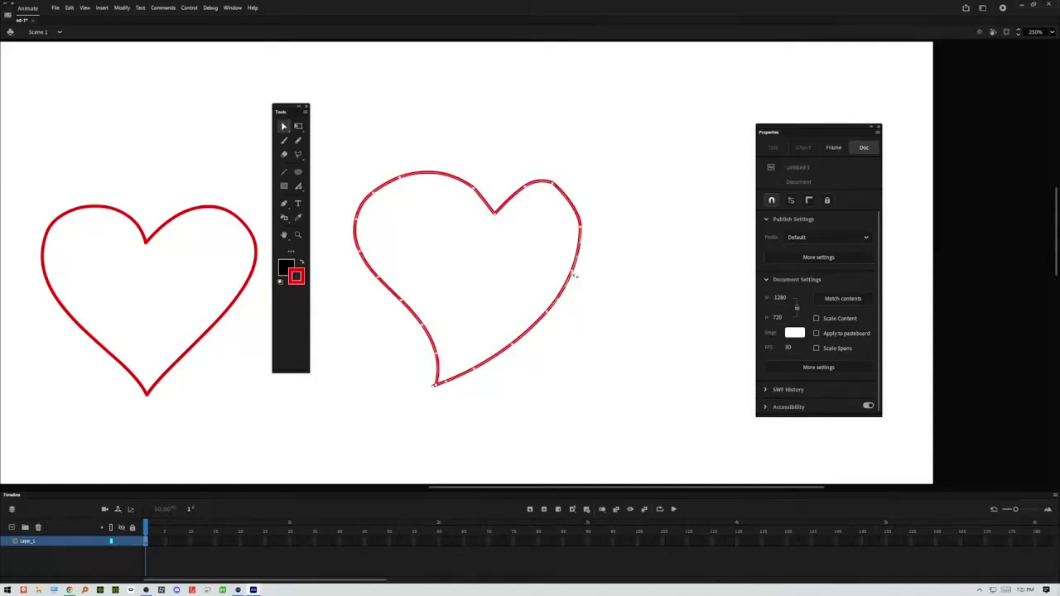
Step: Smooth the freehand heart's right edge and left lobe by removing surplus anchor points and reshaping the curves between them
{"action": "left_click_drag", "start_coordinate": [573, 277], "coordinate": [580, 248]}
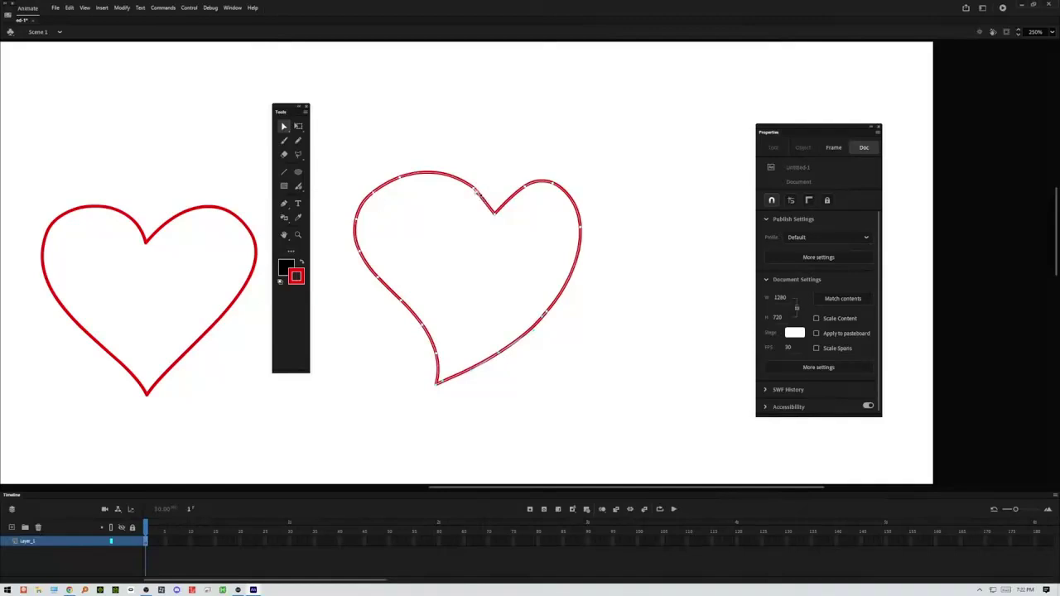
{"action": "key", "text": "ctrl+z"}
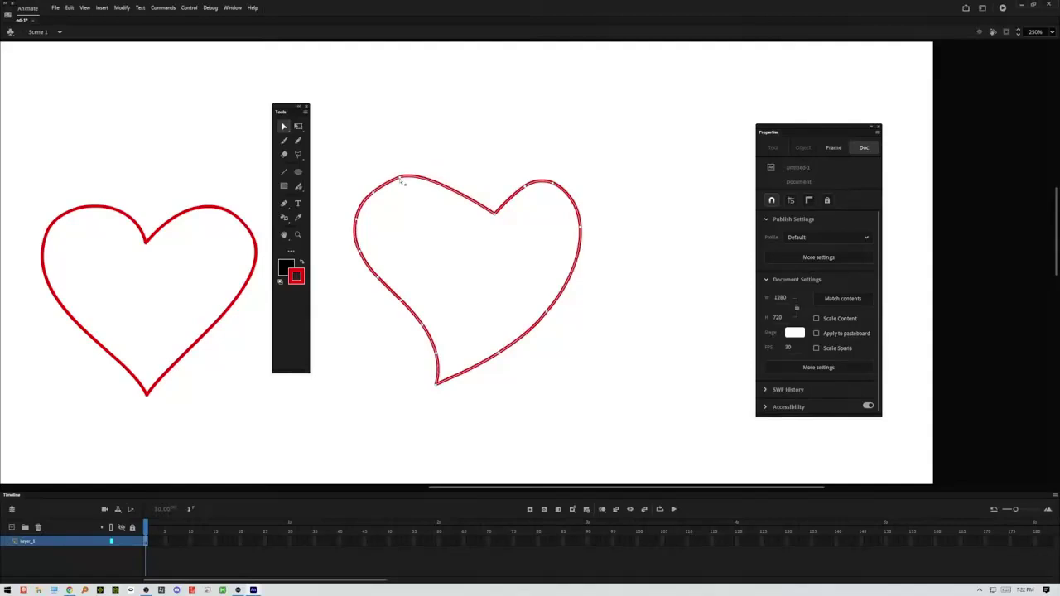
{"action": "left_click_drag", "start_coordinate": [427, 171], "coordinate": [468, 161]}
{"action": "left_click", "coordinate": [648, 291]}
{"action": "left_click", "coordinate": [496, 216]}
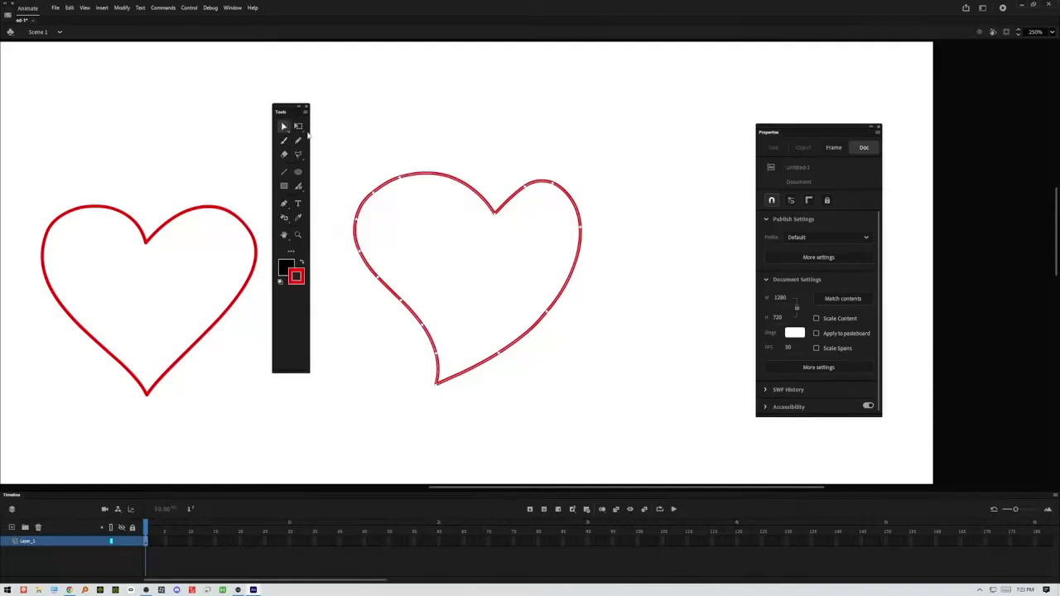
Step: Select the whole freehand heart and delete it
{"action": "mouse_move", "coordinate": [665, 119]}
{"action": "left_mouse_down"}
{"action": "mouse_move", "coordinate": [455, 355]}
{"action": "mouse_move", "coordinate": [350, 413]}
{"action": "left_mouse_up"}
{"action": "key", "text": "Delete"}
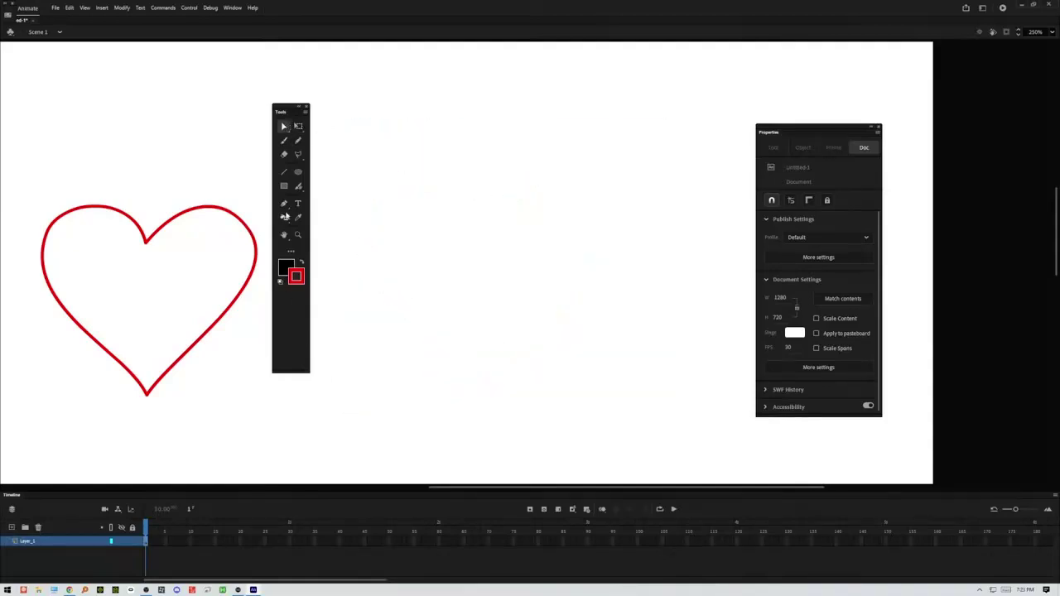
Step: Draw two nearly vertical red lines with the Line tool in the empty area beside the heart and widen the gap between them
{"action": "left_click", "coordinate": [284, 172]}
{"action": "left_click_drag", "start_coordinate": [429, 160], "coordinate": [434, 220]}
{"action": "left_click_drag", "start_coordinate": [438, 282], "coordinate": [437, 352]}
{"action": "left_click_drag", "start_coordinate": [507, 156], "coordinate": [507, 351]}
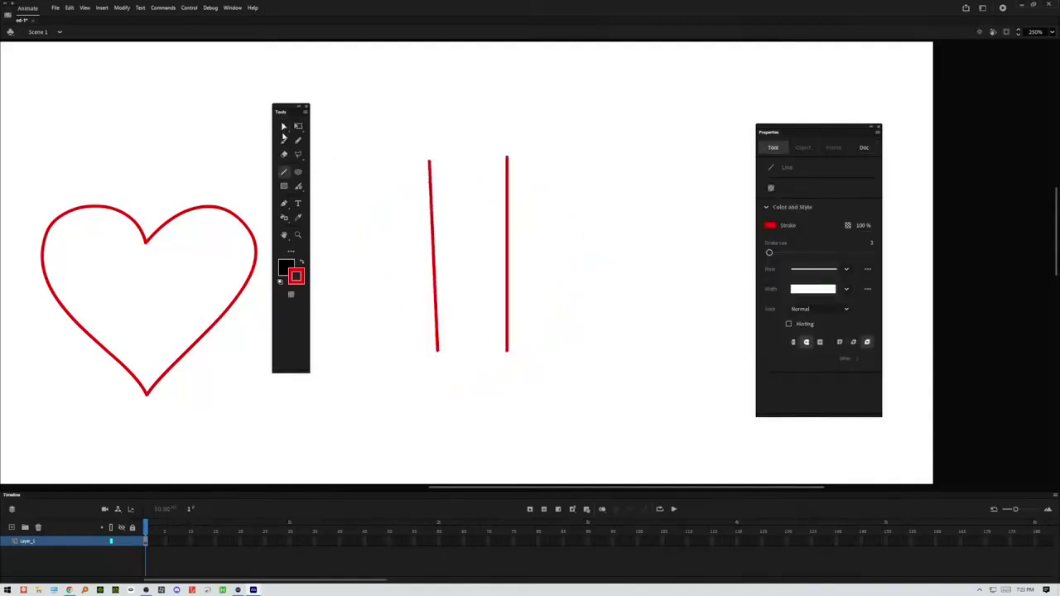
{"action": "left_click", "coordinate": [283, 126]}
{"action": "left_click_drag", "start_coordinate": [433, 249], "coordinate": [398, 249]}
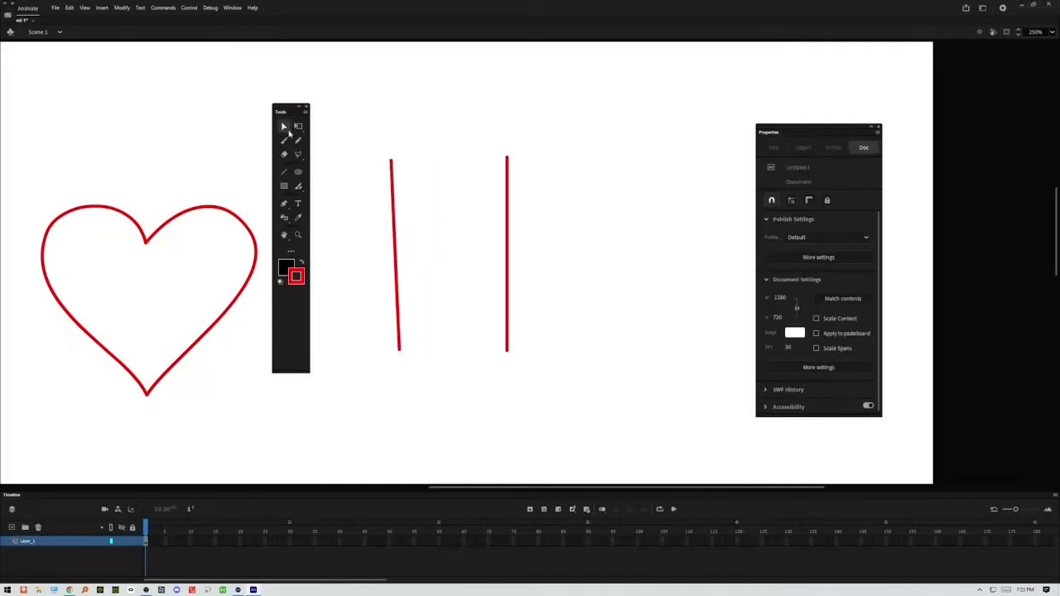
Step: Bend the two lines outward into opposing curves with the Selection tool and join their lower ends into a point
{"action": "left_click_drag", "start_coordinate": [396, 247], "coordinate": [358, 239]}
{"action": "left_click_drag", "start_coordinate": [512, 233], "coordinate": [560, 233]}
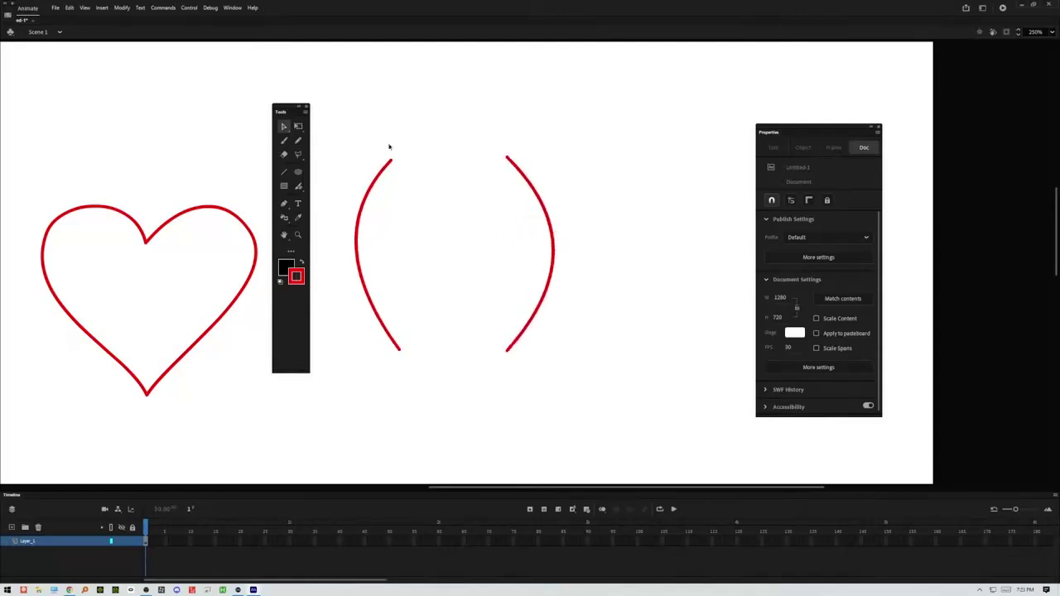
{"action": "left_click_drag", "start_coordinate": [404, 354], "coordinate": [440, 359]}
{"action": "left_click_drag", "start_coordinate": [486, 356], "coordinate": [437, 357]}
Step: Close the outline with the Subselection tool by moving the left curve's upper end point onto the right curve's upper end
{"action": "left_click_drag", "start_coordinate": [284, 127], "coordinate": [323, 127]}
{"action": "left_click", "coordinate": [387, 170]}
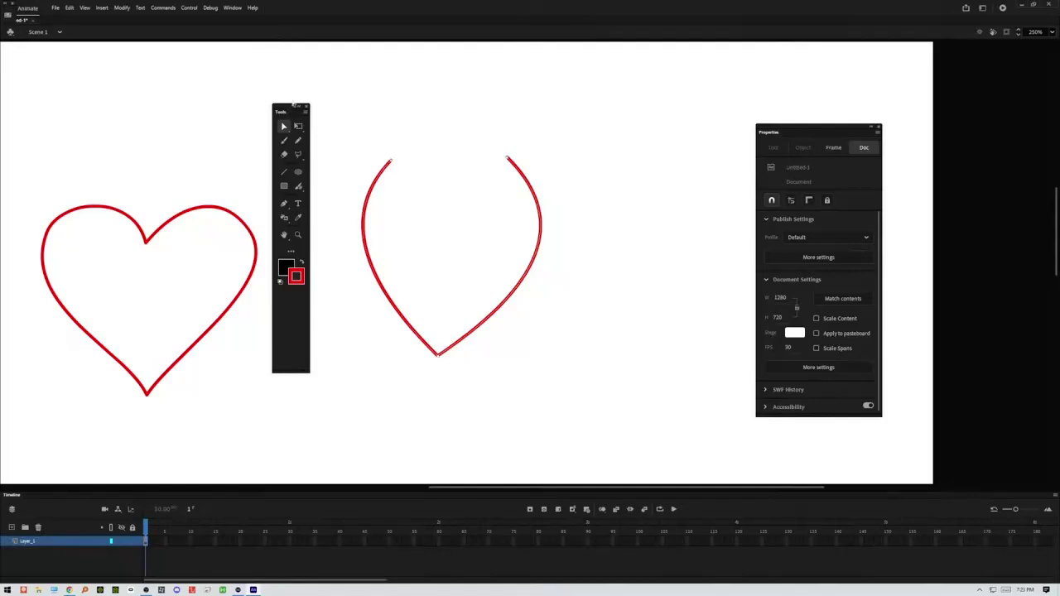
{"action": "left_click", "coordinate": [363, 122]}
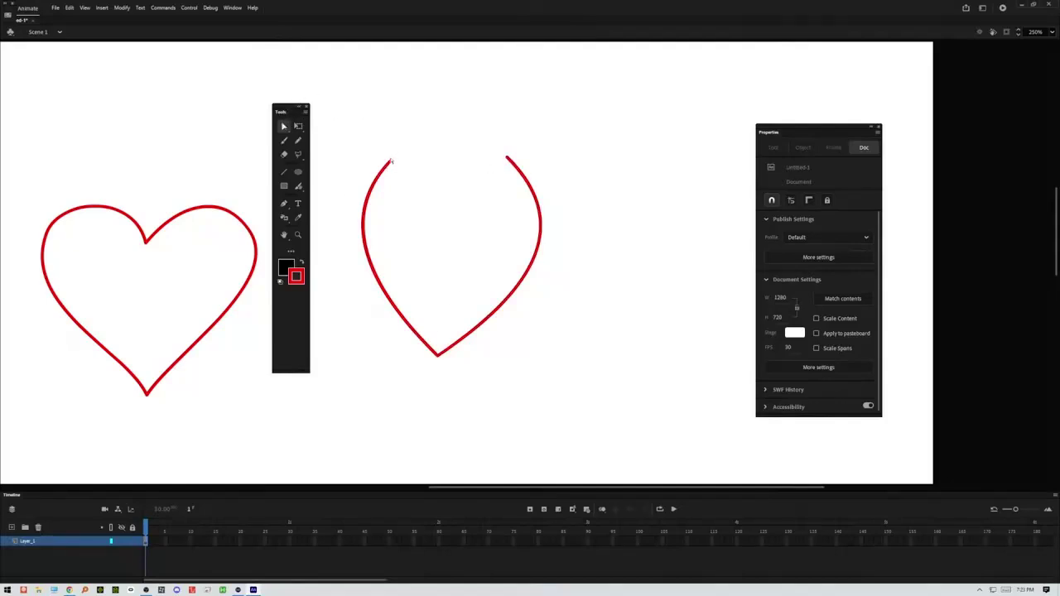
{"action": "left_click", "coordinate": [393, 163]}
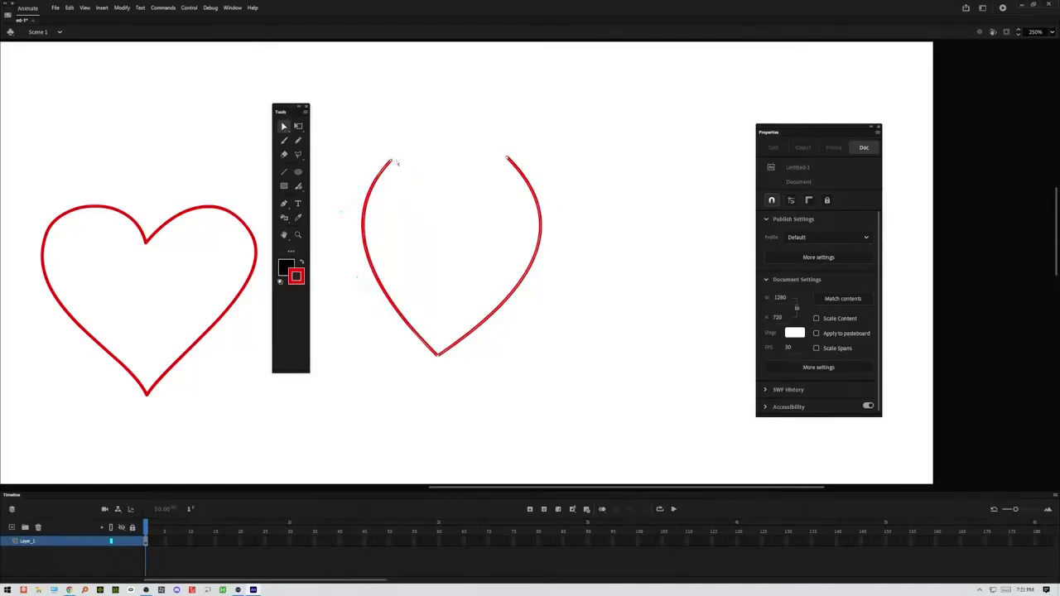
{"action": "left_click_drag", "start_coordinate": [391, 162], "coordinate": [455, 164]}
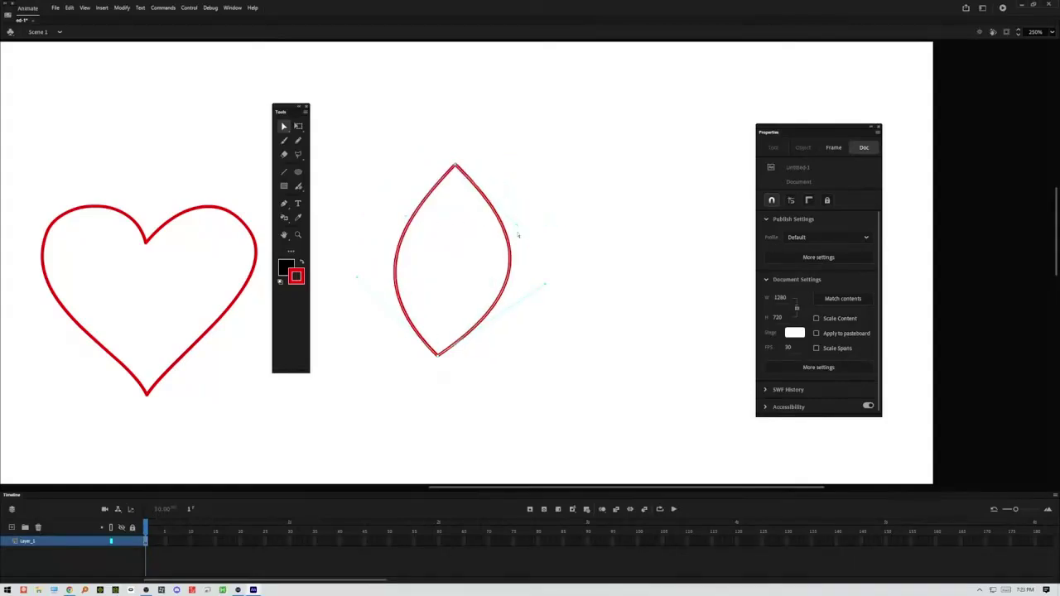
Step: Adjust the tangent handles so the shape's top becomes rounded and its sides curve inward toward the bottom point
{"action": "left_click_drag", "start_coordinate": [517, 227], "coordinate": [583, 110]}
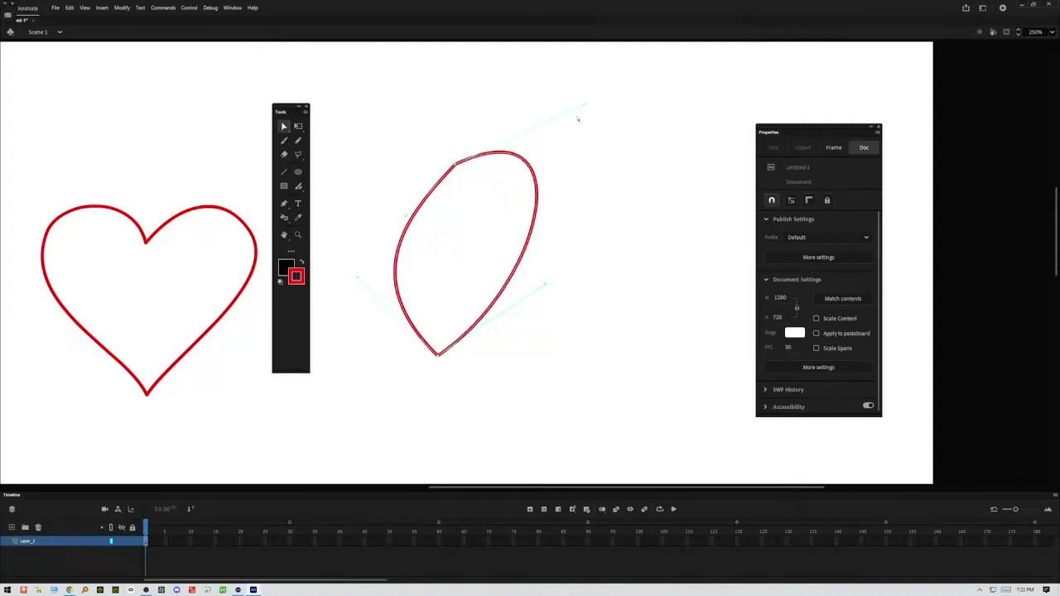
{"action": "left_click_drag", "start_coordinate": [406, 217], "coordinate": [339, 100]}
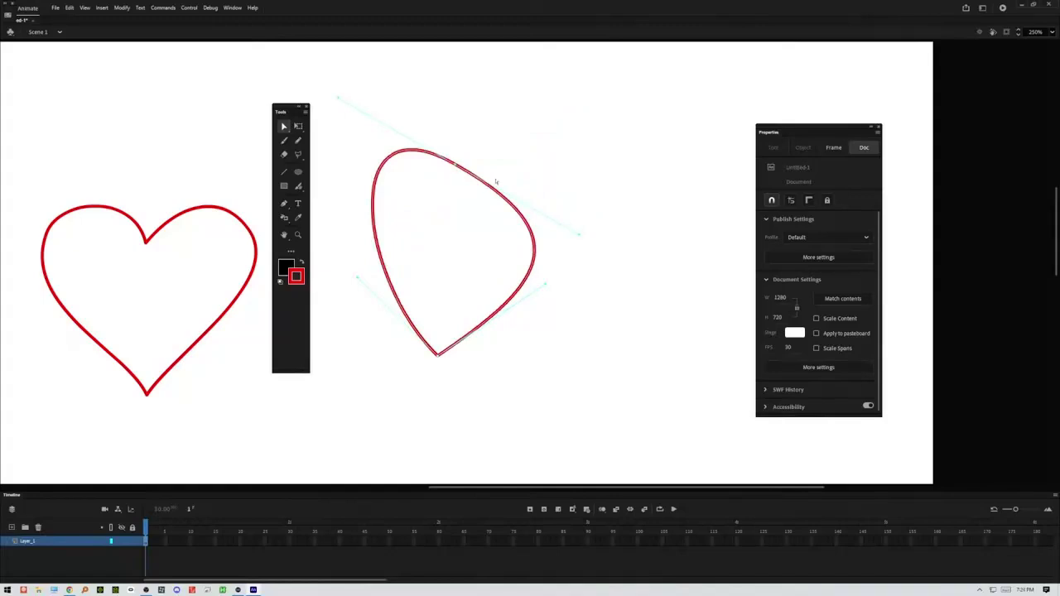
{"action": "left_click_drag", "start_coordinate": [587, 228], "coordinate": [619, 169]}
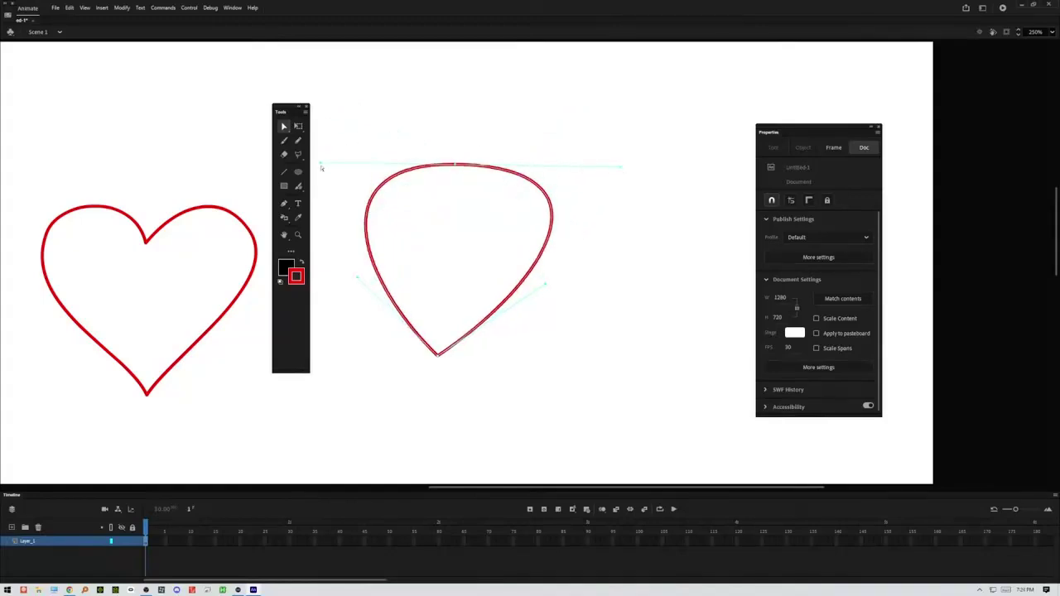
{"action": "mouse_move", "coordinate": [320, 165]}
{"action": "left_mouse_down"}
{"action": "mouse_move", "coordinate": [308, 145]}
{"action": "mouse_move", "coordinate": [319, 145]}
{"action": "left_mouse_up"}
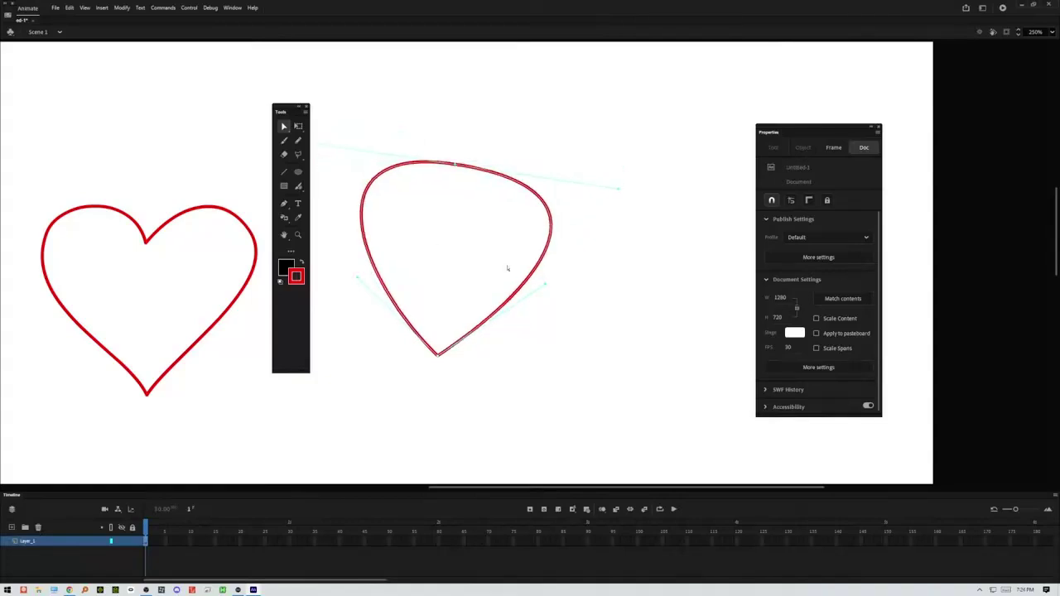
{"action": "left_click_drag", "start_coordinate": [546, 287], "coordinate": [453, 292]}
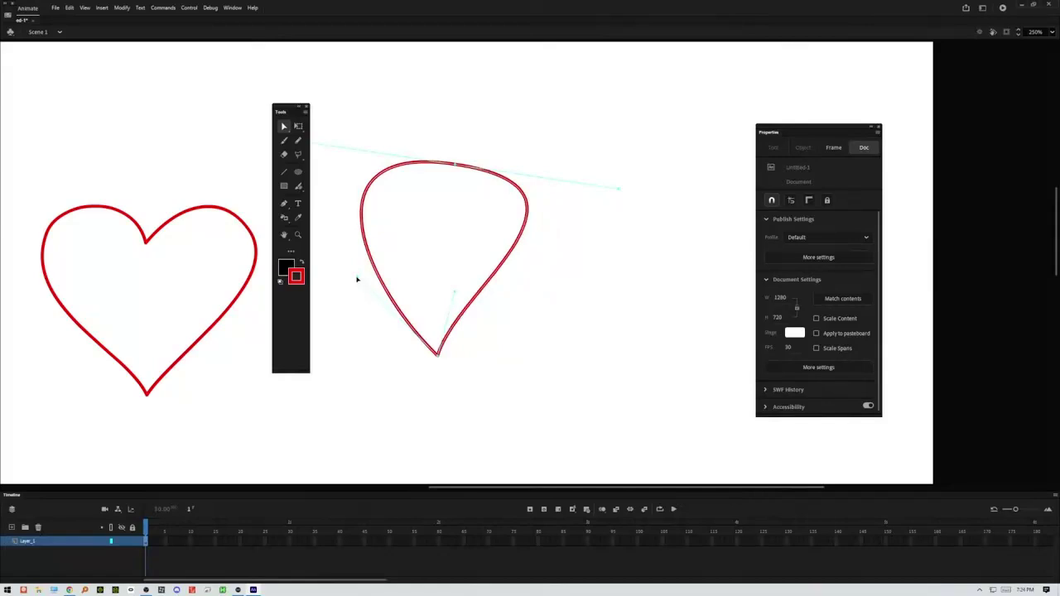
{"action": "left_click_drag", "start_coordinate": [438, 354], "coordinate": [437, 293]}
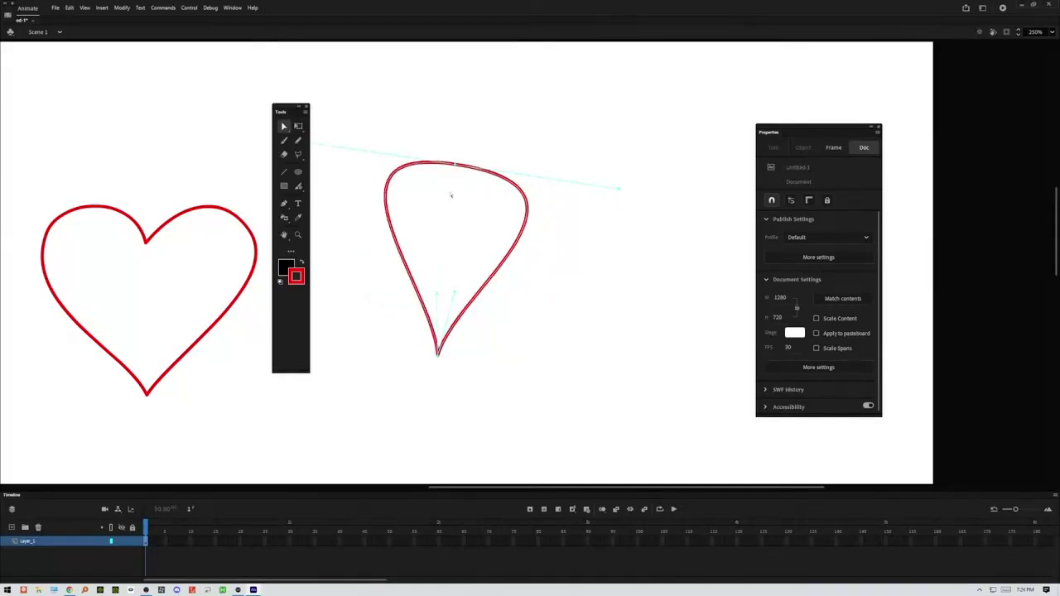
Step: Move the whole shape slightly down and level the tangent handles of its top anchor point
{"action": "left_click_drag", "start_coordinate": [455, 167], "coordinate": [458, 190]}
{"action": "left_click", "coordinate": [455, 200]}
{"action": "left_click", "coordinate": [458, 193]}
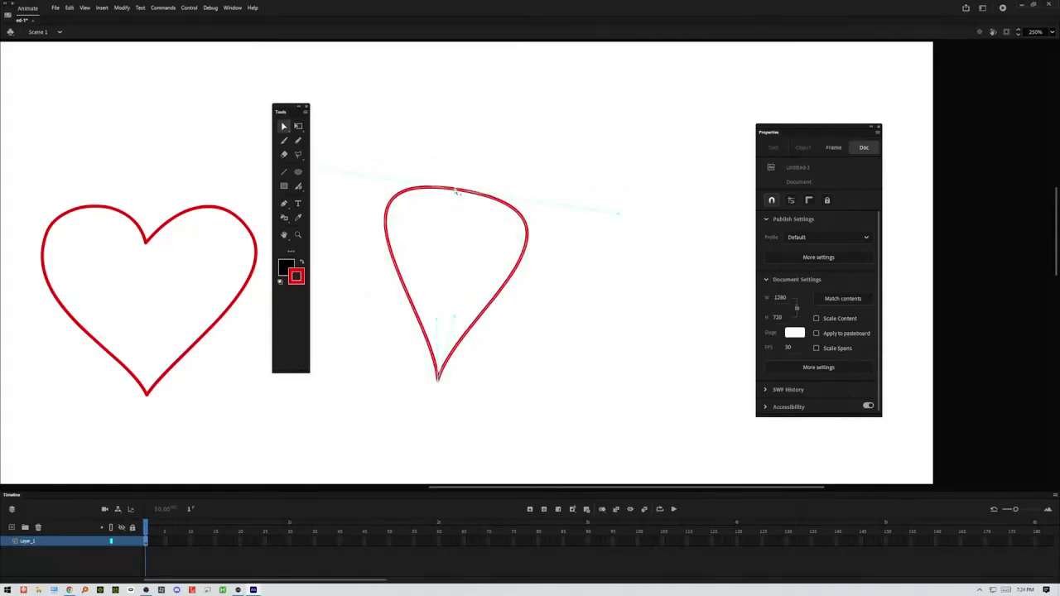
{"action": "left_click_drag", "start_coordinate": [619, 216], "coordinate": [638, 189]}
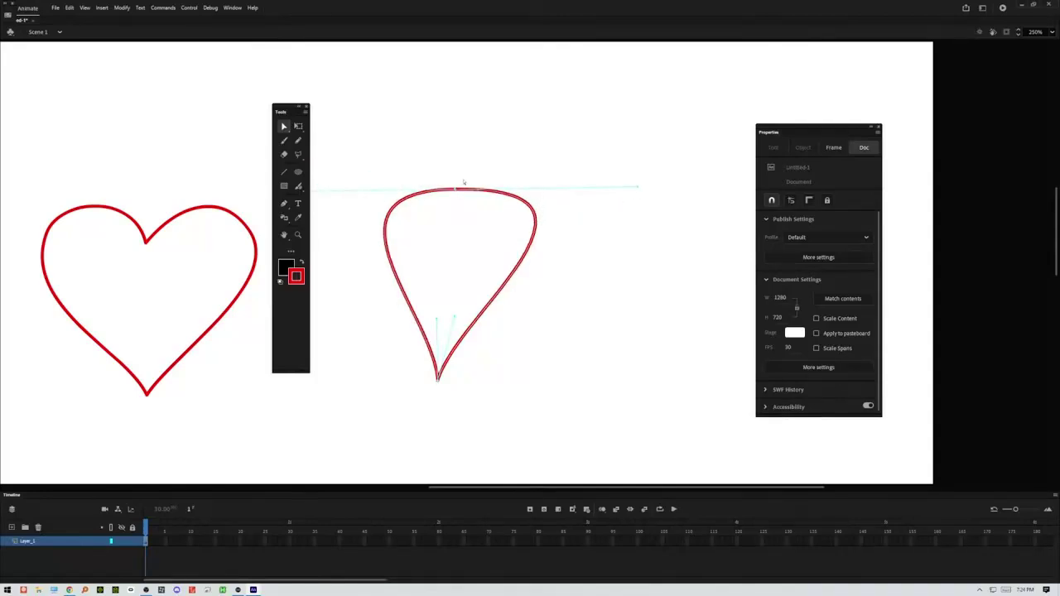
Step: Nudge the shape's top anchor point far down and back up, leaving the top edge slightly lower than before
{"action": "key", "text": "Down"}
{"action": "key", "text": "Down"}
{"action": "key", "text": "Down"}
{"action": "key", "text": "Down"}
{"action": "key", "text": "Down"}
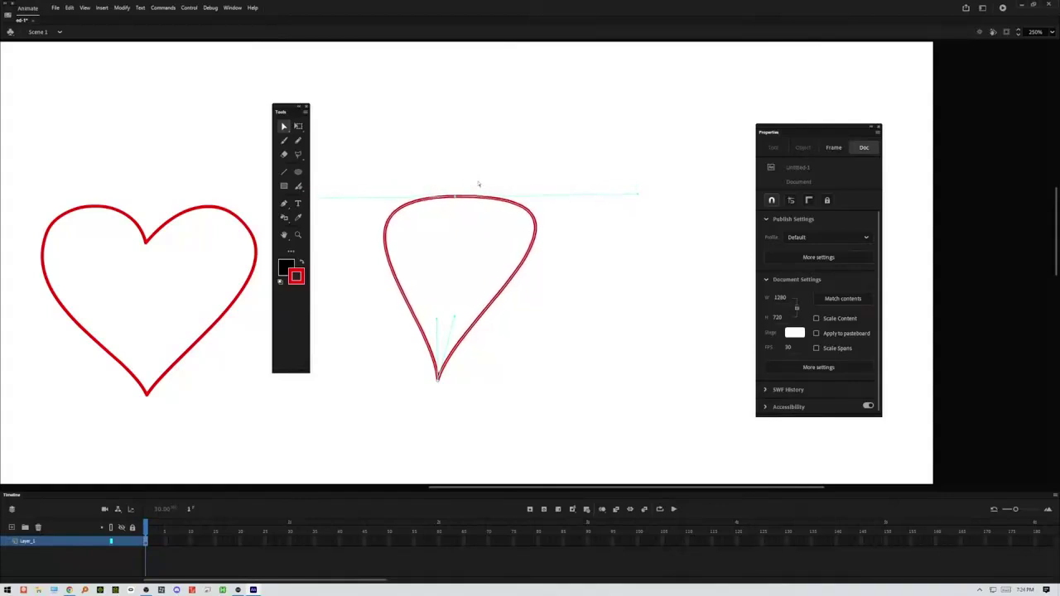
{"action": "key", "text": "Down"}
{"action": "key", "text": "Down"}
{"action": "key", "text": "Down"}
{"action": "key", "text": "Down"}
{"action": "key", "text": "Down"}
{"action": "key", "text": "Down"}
{"action": "key", "text": "Down"}
{"action": "key", "text": "Down"}
{"action": "key", "text": "Down"}
{"action": "key", "text": "Down"}
{"action": "key", "text": "Down"}
{"action": "key", "text": "Down"}
{"action": "key", "text": "Down"}
{"action": "key", "text": "Down"}
{"action": "key", "text": "Down"}
{"action": "key", "text": "Down"}
{"action": "key", "text": "Down"}
{"action": "key", "text": "Down"}
{"action": "key", "text": "Down"}
{"action": "key", "text": "Down"}
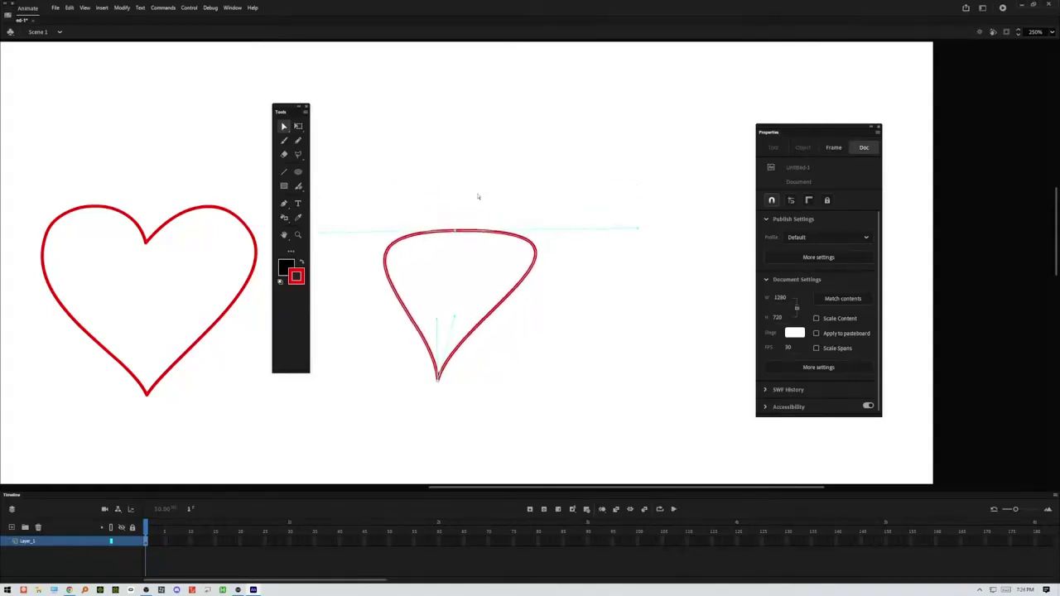
{"action": "key", "text": "Down"}
{"action": "key", "text": "Down"}
{"action": "key", "text": "Down"}
{"action": "key", "text": "Down"}
{"action": "key", "text": "Down"}
{"action": "key", "text": "Down"}
{"action": "key", "text": "Down"}
{"action": "key", "text": "Down"}
{"action": "key", "text": "Down"}
{"action": "key", "text": "Down"}
{"action": "key", "text": "Down"}
{"action": "key", "text": "Down"}
{"action": "key", "text": "Down"}
{"action": "key", "text": "Down"}
{"action": "key", "text": "Down"}
{"action": "key", "text": "Down"}
{"action": "key", "text": "Down"}
{"action": "key", "text": "Down"}
{"action": "key", "text": "Down"}
{"action": "key", "text": "Down"}
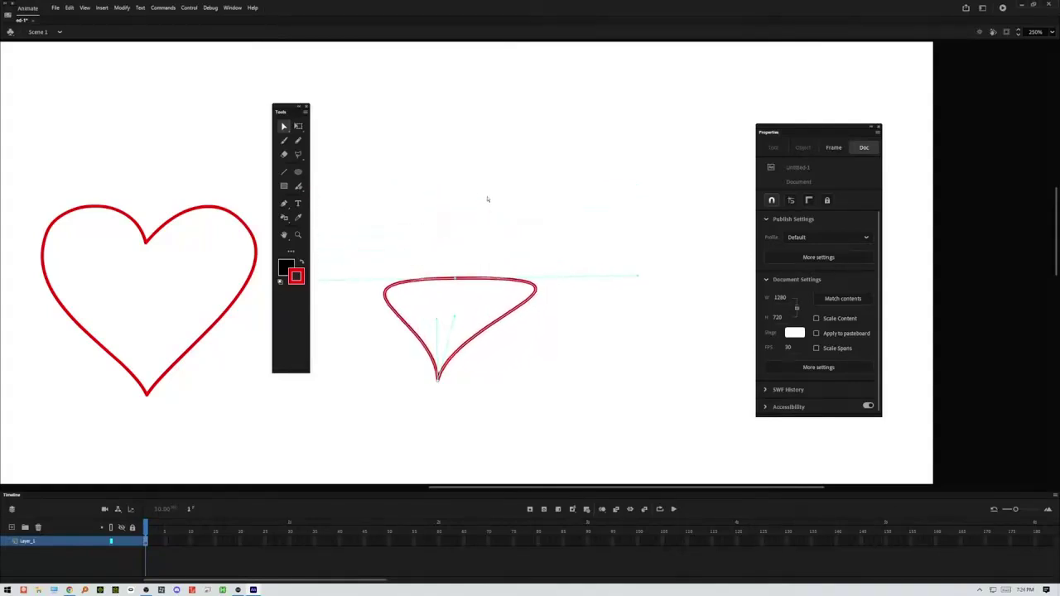
{"action": "key", "text": "Down"}
{"action": "key", "text": "Down"}
{"action": "key", "text": "Down"}
{"action": "key", "text": "Down"}
{"action": "key", "text": "Down"}
{"action": "key", "text": "Down"}
{"action": "key", "text": "Down"}
{"action": "key", "text": "Down"}
{"action": "key", "text": "Down"}
{"action": "key", "text": "Down"}
{"action": "key", "text": "Down"}
{"action": "key", "text": "Down"}
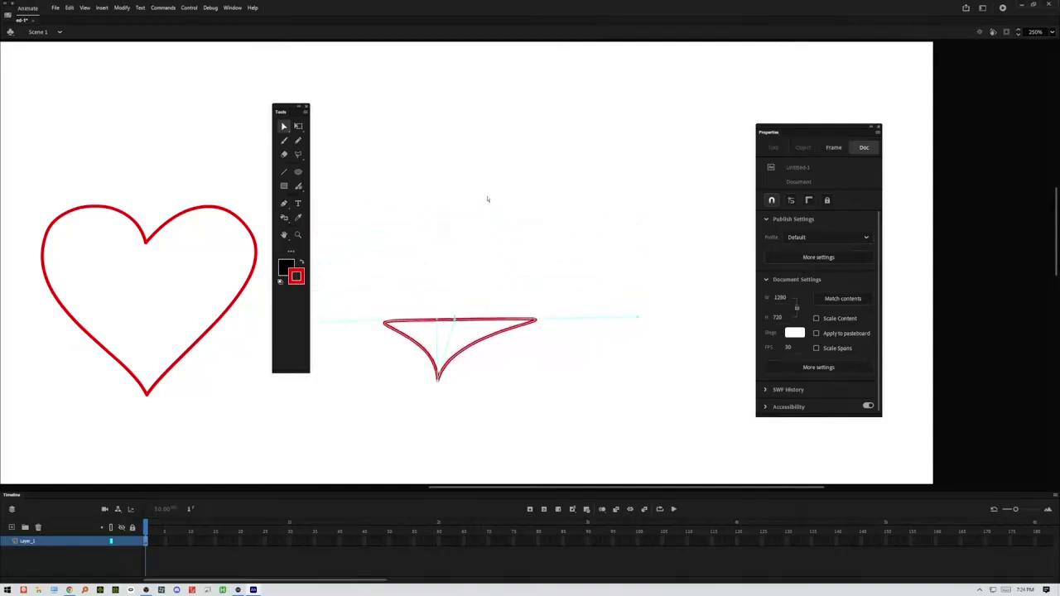
{"action": "key", "text": "Up"}
{"action": "key", "text": "Up"}
{"action": "key", "text": "Up"}
{"action": "key", "text": "Up"}
{"action": "key", "text": "Up"}
{"action": "key", "text": "Up"}
{"action": "key", "text": "Up"}
{"action": "key", "text": "Up"}
{"action": "key", "text": "Up"}
{"action": "key", "text": "Up"}
{"action": "key", "text": "Up"}
{"action": "key", "text": "Up"}
{"action": "key", "text": "Up"}
{"action": "key", "text": "Up"}
{"action": "key", "text": "Up"}
{"action": "key", "text": "Up"}
{"action": "key", "text": "Up"}
{"action": "key", "text": "Up"}
{"action": "key", "text": "Up"}
{"action": "key", "text": "Up"}
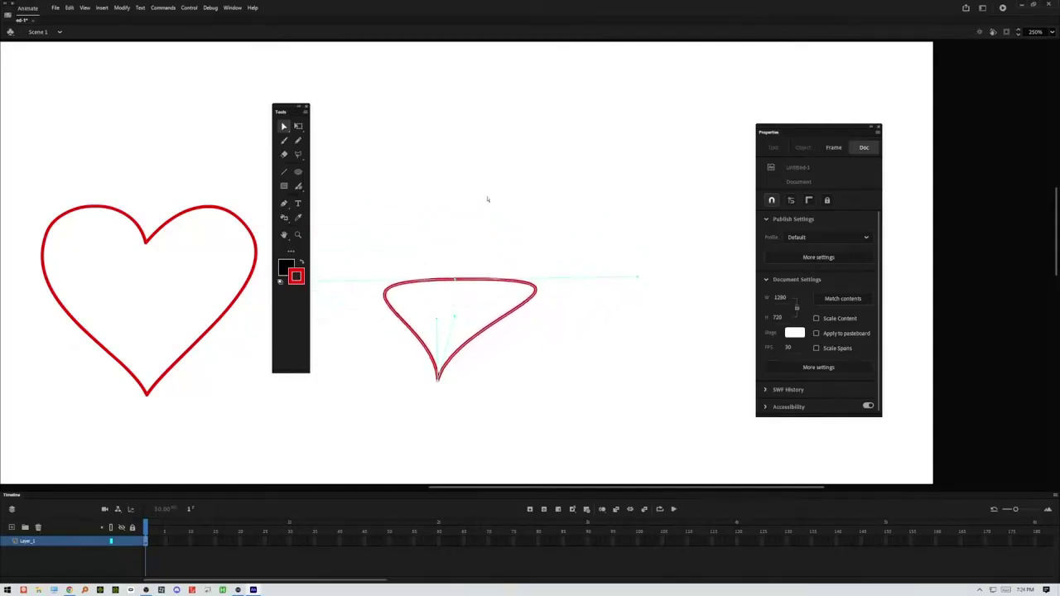
{"action": "key", "text": "Up"}
{"action": "key", "text": "Up"}
{"action": "key", "text": "Up"}
{"action": "key", "text": "Up"}
{"action": "key", "text": "Up"}
{"action": "key", "text": "Up"}
{"action": "key", "text": "Up"}
{"action": "key", "text": "Up"}
{"action": "key", "text": "Up"}
{"action": "key", "text": "Up"}
{"action": "key", "text": "Up"}
{"action": "key", "text": "Up"}
{"action": "key", "text": "Up"}
{"action": "key", "text": "Up"}
{"action": "key", "text": "Up"}
{"action": "key", "text": "Up"}
{"action": "key", "text": "Up"}
{"action": "key", "text": "Up"}
{"action": "key", "text": "Up"}
{"action": "key", "text": "Up"}
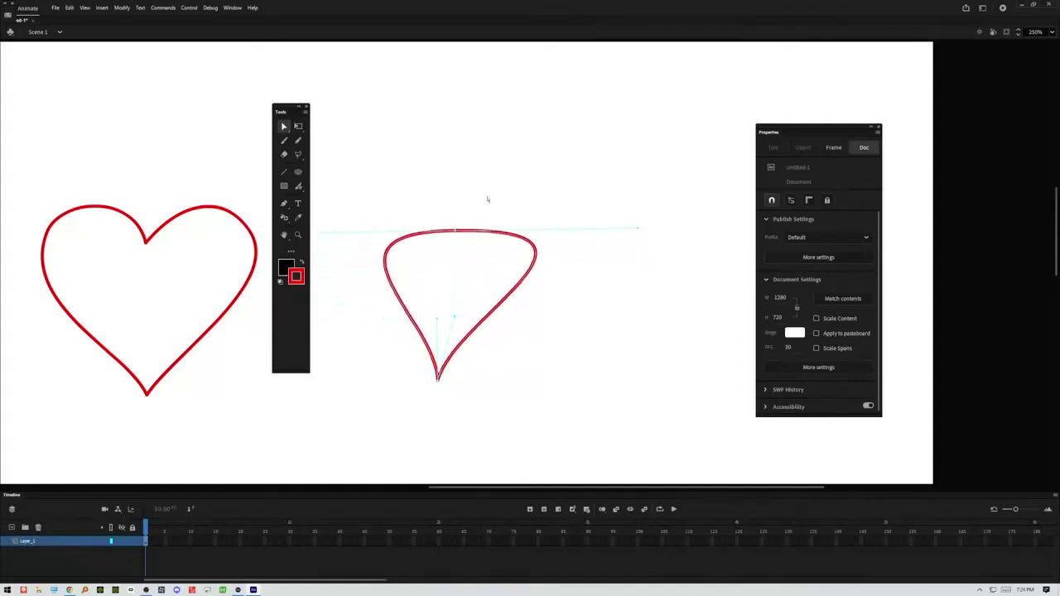
{"action": "key", "text": "Up"}
{"action": "key", "text": "Up"}
{"action": "key", "text": "Up"}
{"action": "key", "text": "Up"}
{"action": "key", "text": "Up"}
{"action": "key", "text": "Up"}
{"action": "key", "text": "Up"}
{"action": "key", "text": "Up"}
{"action": "key", "text": "Up"}
{"action": "key", "text": "Down"}
{"action": "key", "text": "Down"}
{"action": "key", "text": "Down"}
{"action": "left_click", "coordinate": [545, 224]}
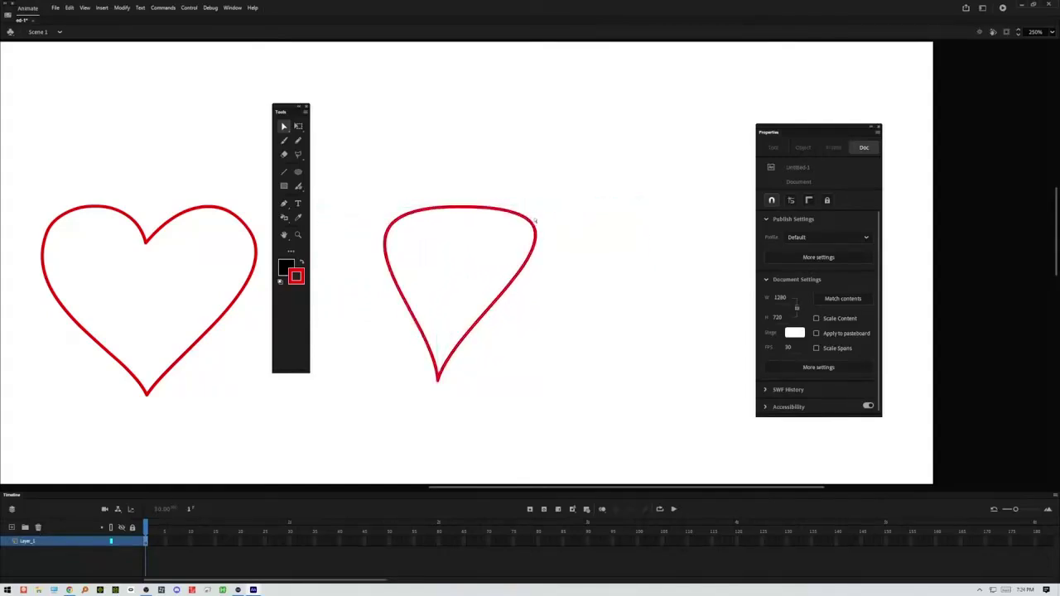
Step: Lower the top edge a little further, undo the stray duplicate of the shape, and switch to the Selection tool
{"action": "left_click", "coordinate": [465, 209]}
{"action": "left_click_drag", "start_coordinate": [463, 224], "coordinate": [484, 216]}
{"action": "left_click_drag", "start_coordinate": [457, 210], "coordinate": [489, 215]}
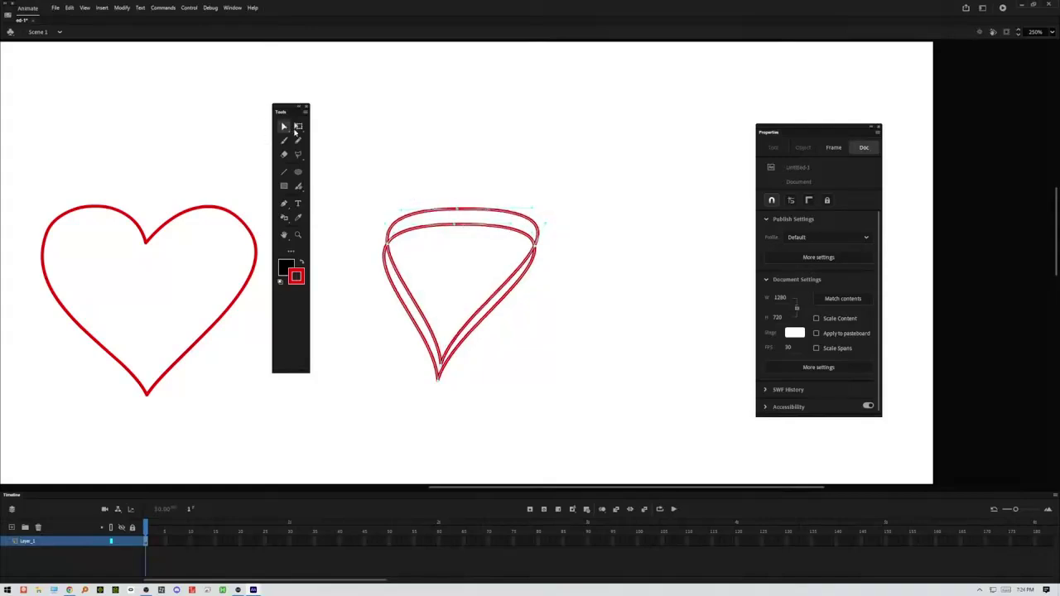
{"action": "left_click", "coordinate": [295, 130]}
{"action": "left_click", "coordinate": [300, 127]}
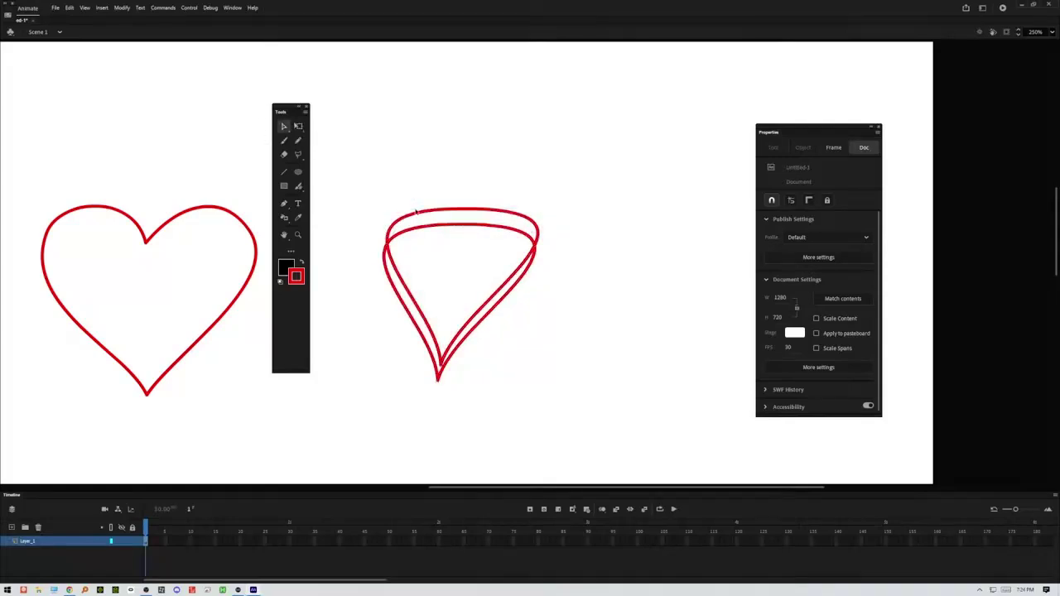
{"action": "key", "text": "ctrl+z"}
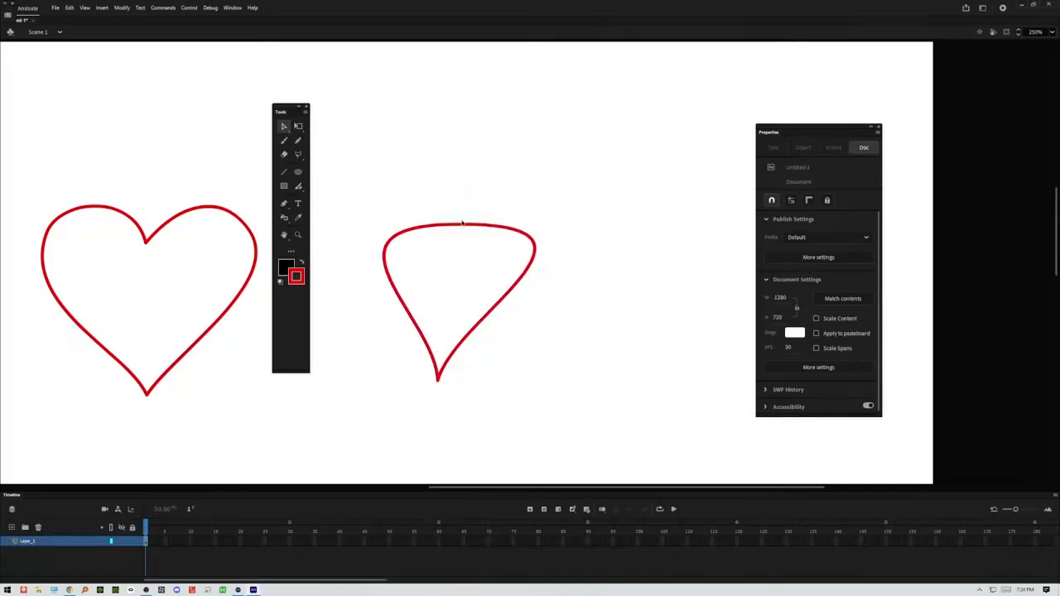
Step: Pull new corner points out of the top edge to form two raised peaks with a notch between them
{"action": "left_click_drag", "start_coordinate": [505, 231], "coordinate": [508, 202]}
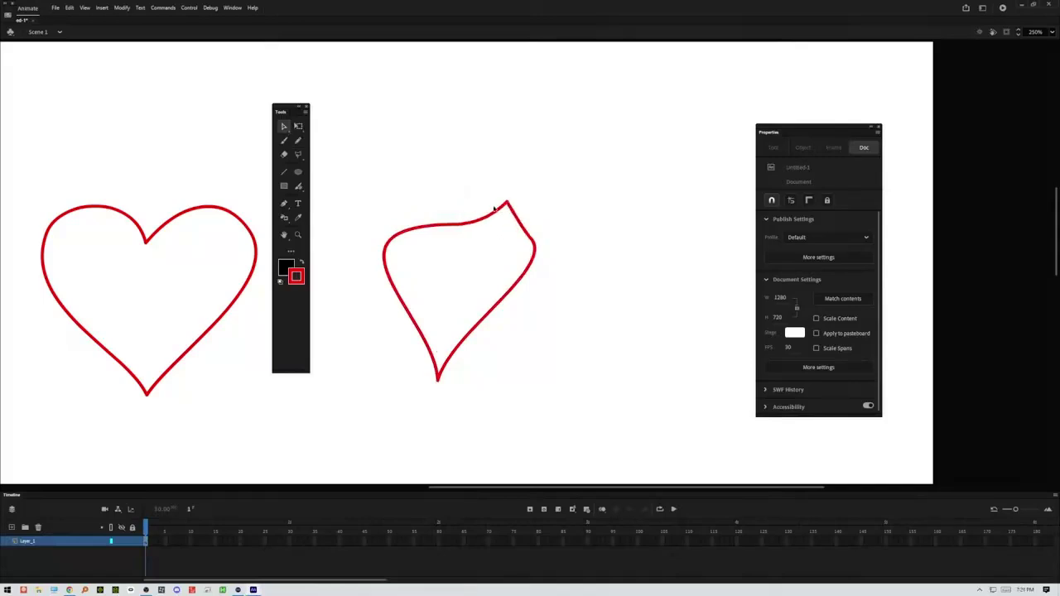
{"action": "left_click_drag", "start_coordinate": [411, 229], "coordinate": [454, 236]}
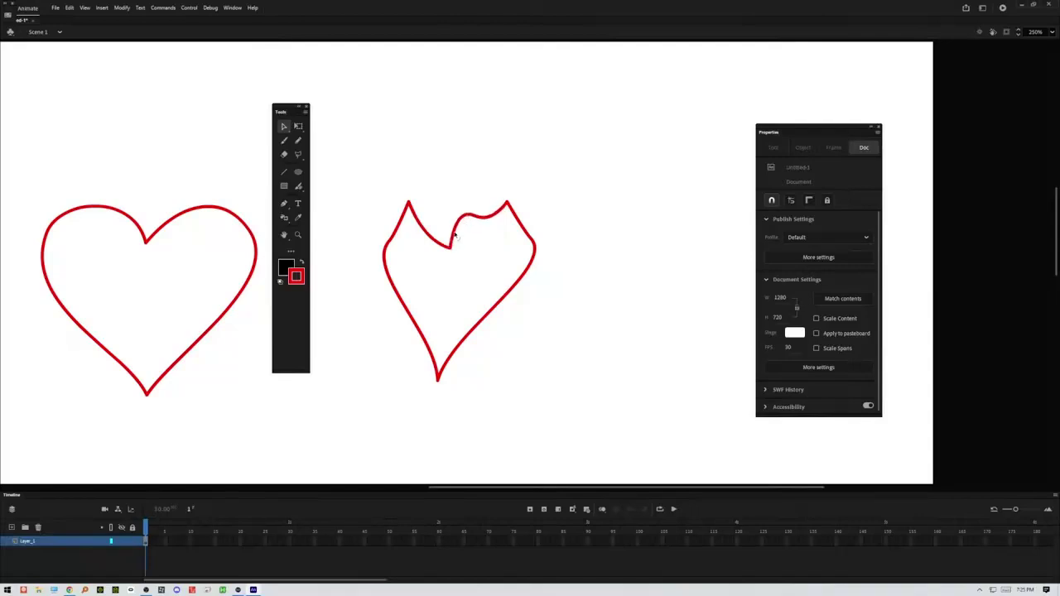
Step: Select the wavy curve between the notch and the right peak and smooth it repeatedly with the Smooth option
{"action": "left_click", "coordinate": [497, 215]}
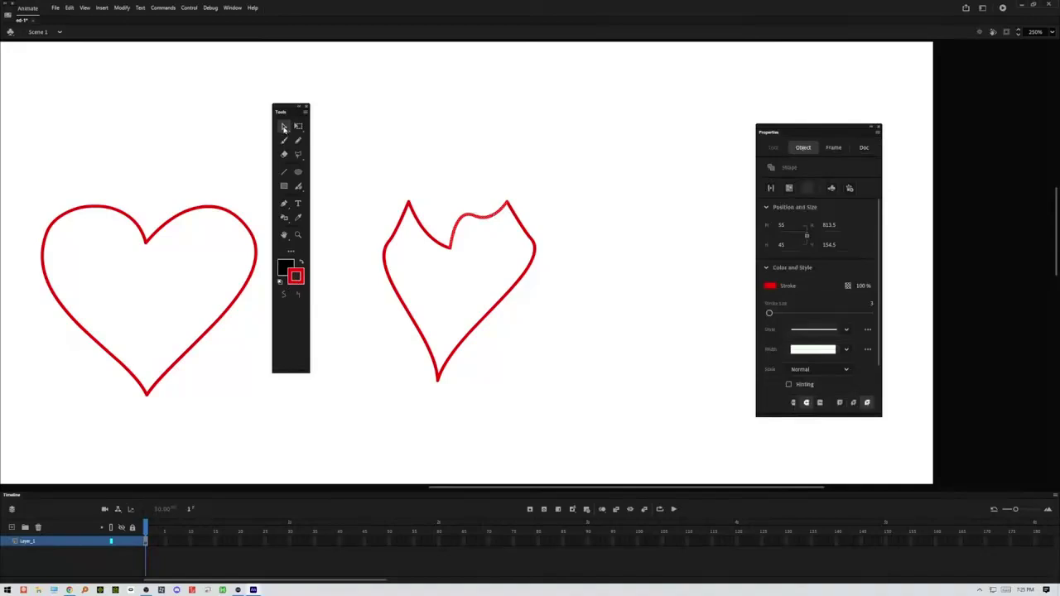
{"action": "left_click", "coordinate": [286, 295]}
{"action": "left_click", "coordinate": [285, 294]}
{"action": "left_click", "coordinate": [286, 295]}
{"action": "left_click", "coordinate": [286, 295]}
{"action": "left_click", "coordinate": [285, 295]}
{"action": "left_click", "coordinate": [286, 295]}
{"action": "left_click", "coordinate": [286, 295]}
{"action": "left_click", "coordinate": [285, 295]}
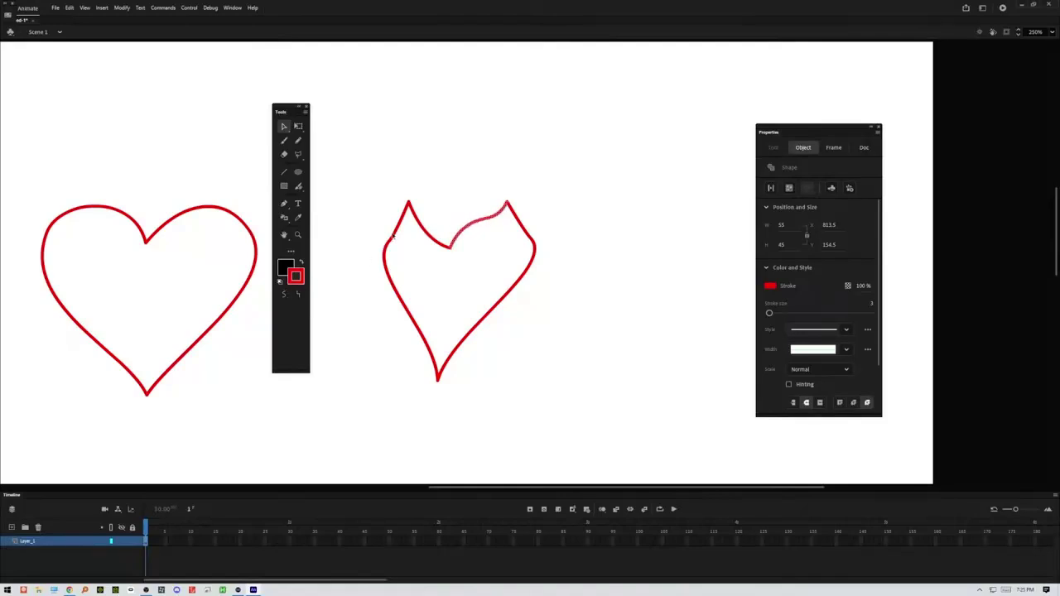
Step: Bend the curves on both sides of the notch upward to form the heart's two rounded lobes
{"action": "left_click", "coordinate": [426, 235]}
{"action": "left_click_drag", "start_coordinate": [490, 222], "coordinate": [488, 197]}
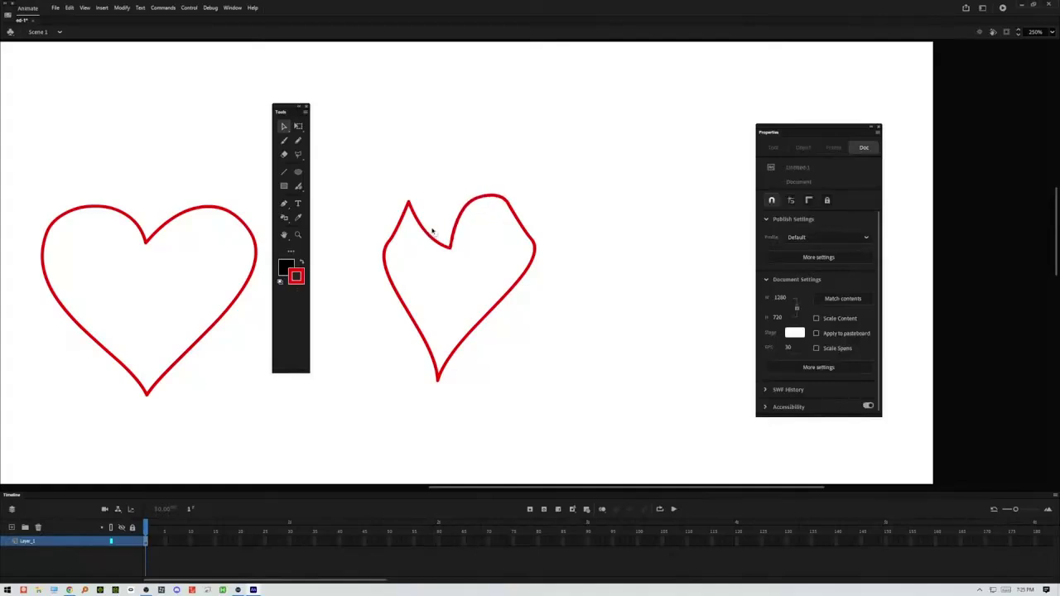
{"action": "left_click_drag", "start_coordinate": [428, 228], "coordinate": [439, 212]}
Step: Smooth the second heart's outer left side repeatedly and bend it outward into a rounded lobe
{"action": "left_click", "coordinate": [395, 232]}
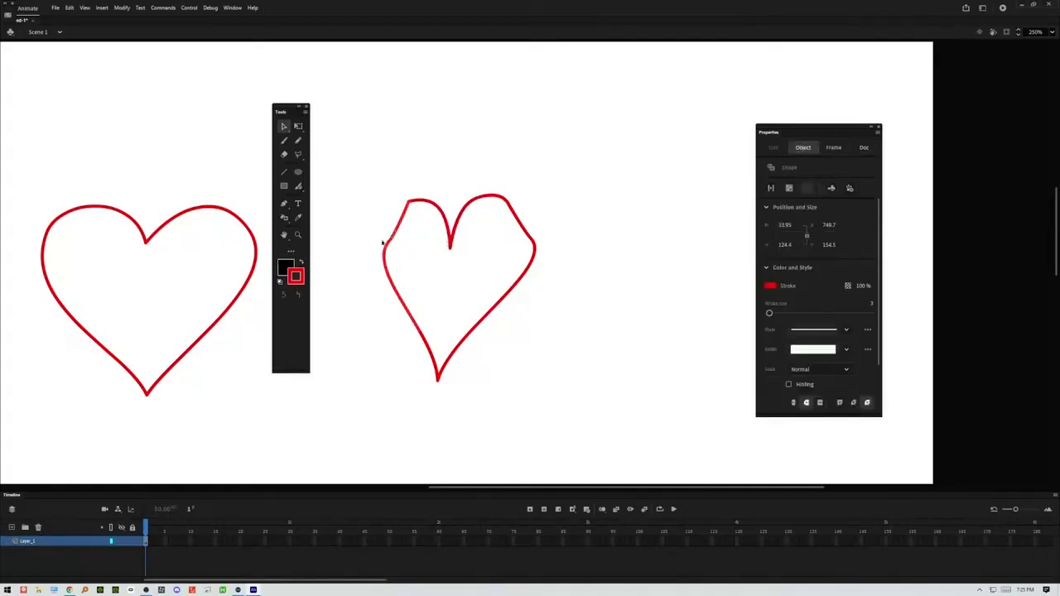
{"action": "left_click", "coordinate": [284, 296]}
{"action": "left_click", "coordinate": [284, 296]}
{"action": "left_click", "coordinate": [283, 298]}
{"action": "left_click", "coordinate": [283, 298]}
{"action": "left_click", "coordinate": [284, 298]}
{"action": "left_click", "coordinate": [284, 298]}
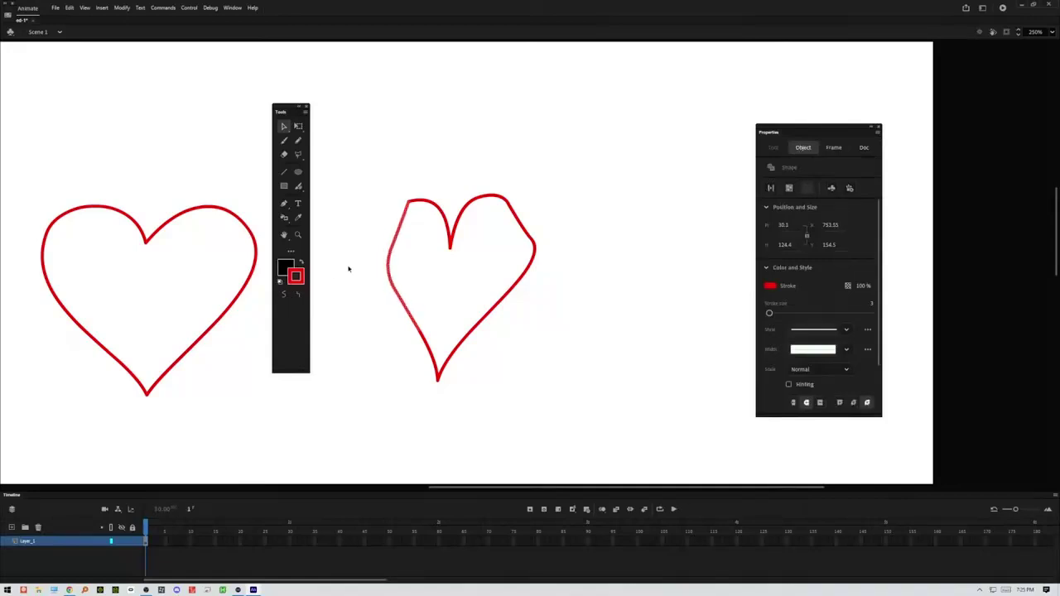
{"action": "left_click", "coordinate": [406, 252]}
{"action": "left_click_drag", "start_coordinate": [395, 240], "coordinate": [386, 218]}
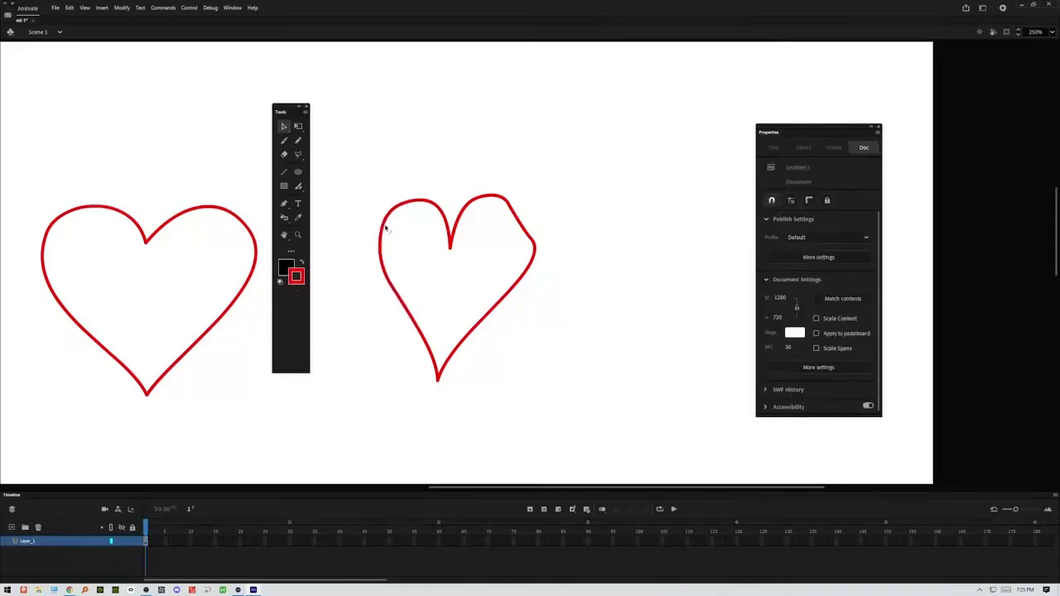
Step: Check the second heart's anchor points with the Subselection tool, and smooth both curves of its left lobe repeatedly
{"action": "left_click", "coordinate": [285, 127]}
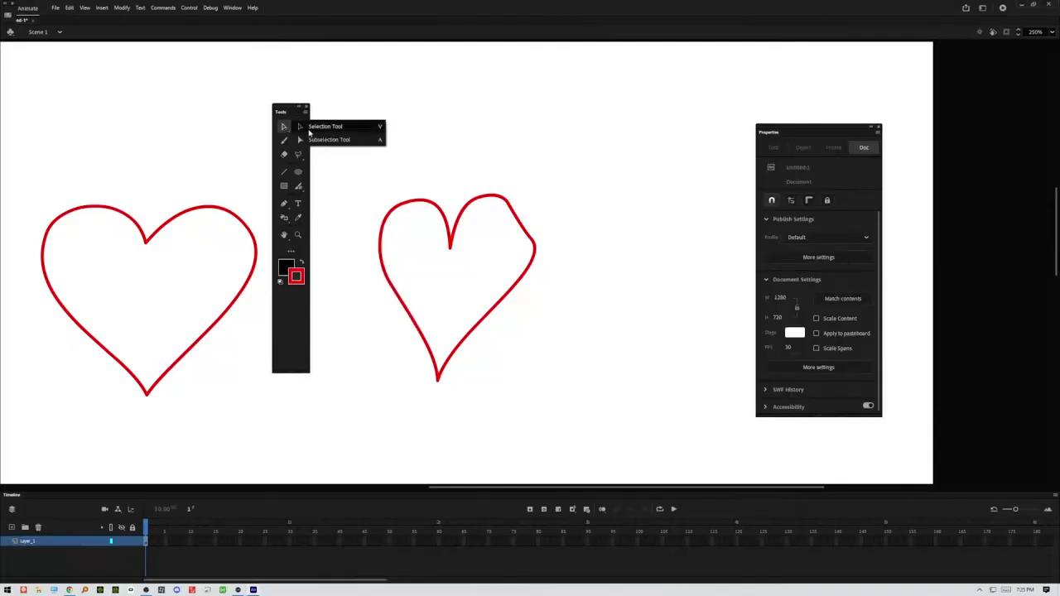
{"action": "left_click", "coordinate": [318, 139]}
{"action": "left_click", "coordinate": [398, 207]}
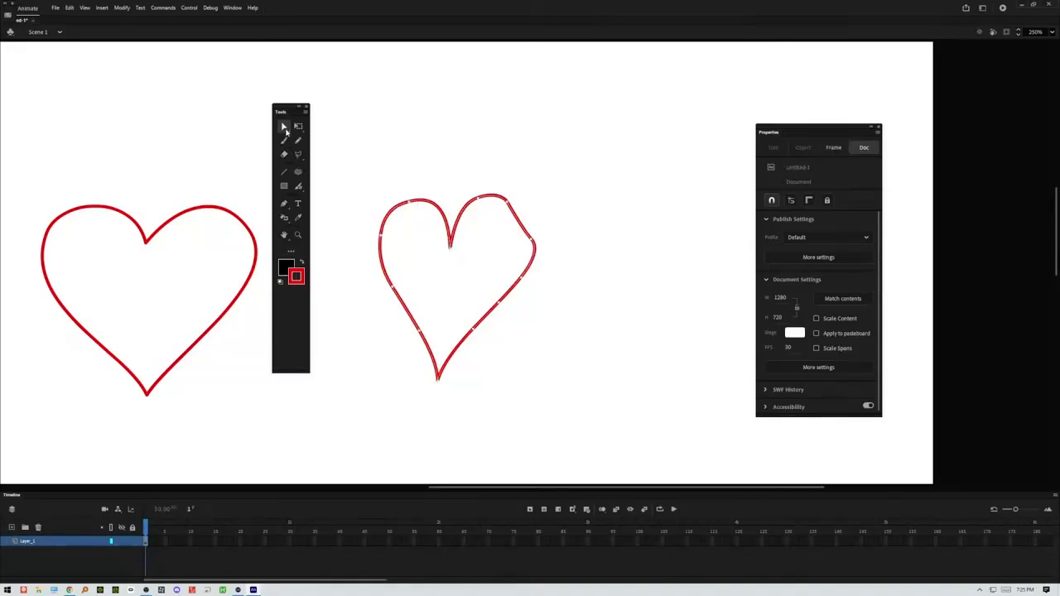
{"action": "left_click", "coordinate": [292, 131]}
{"action": "left_click", "coordinate": [324, 126]}
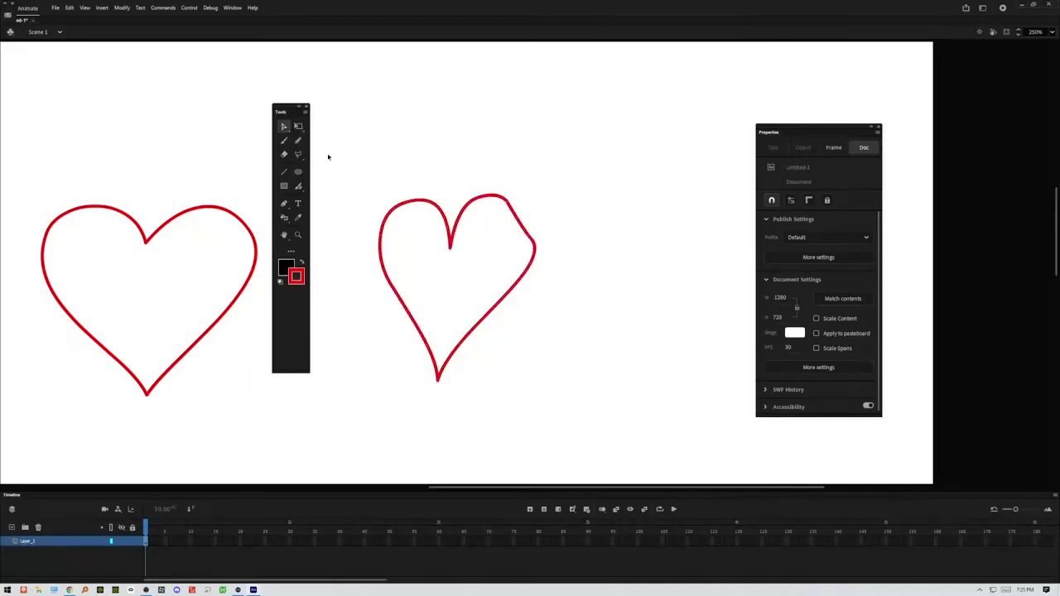
{"action": "left_click", "coordinate": [401, 202]}
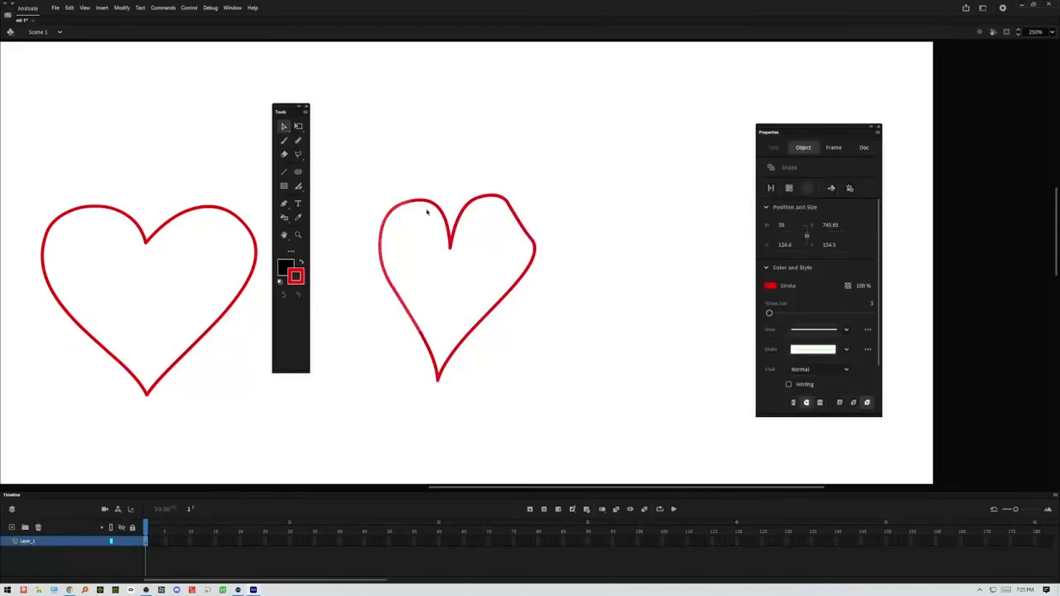
{"action": "left_click", "coordinate": [425, 206], "text": "shift"}
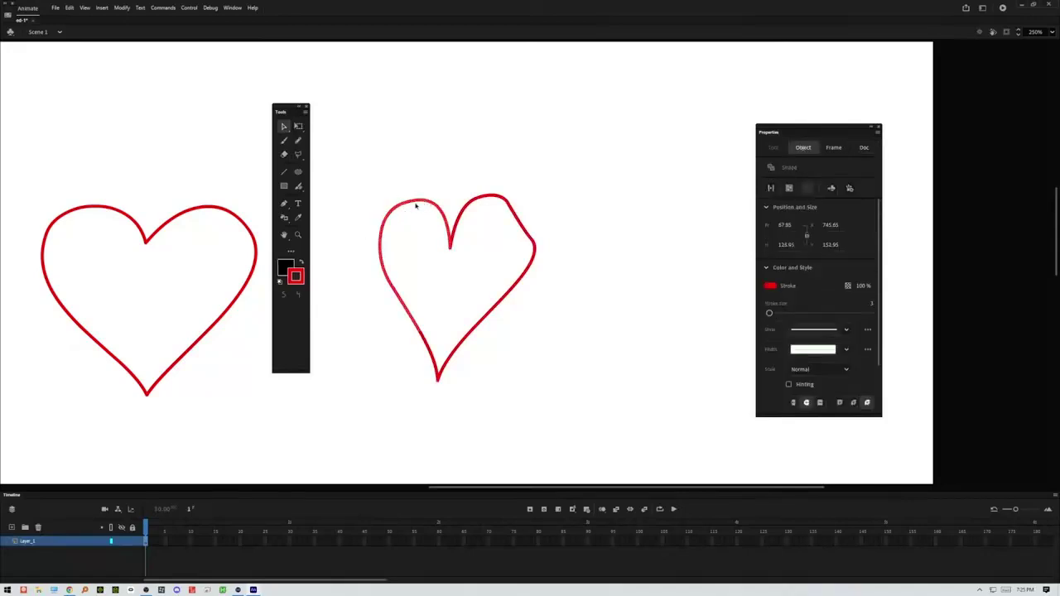
{"action": "left_click", "coordinate": [285, 296]}
{"action": "left_click", "coordinate": [285, 296]}
{"action": "left_click", "coordinate": [285, 296]}
{"action": "left_click", "coordinate": [285, 295]}
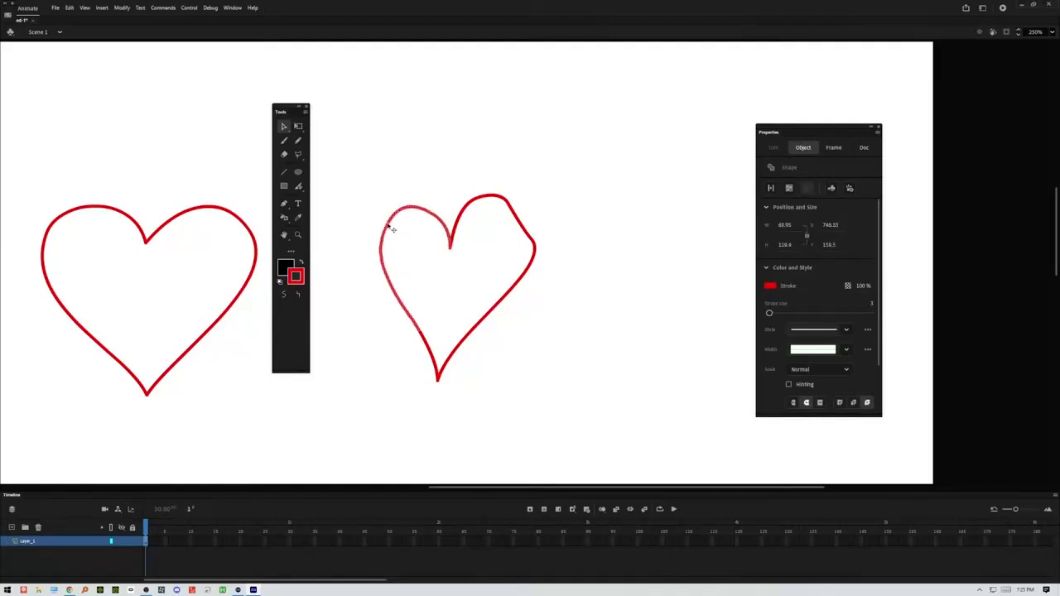
{"action": "left_click", "coordinate": [431, 282]}
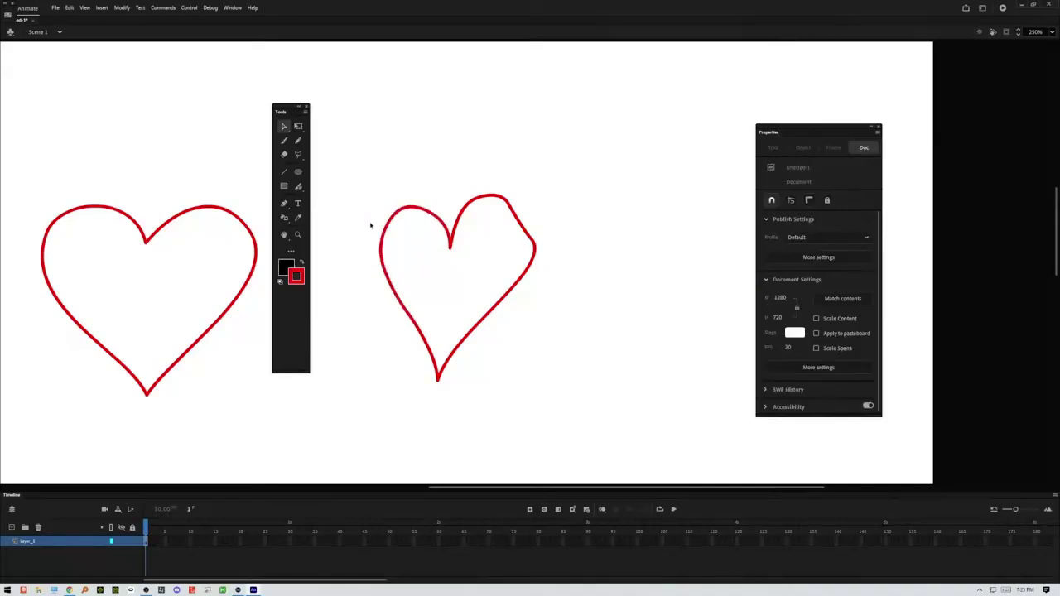
Step: Adjust the anchor point and curve handles on the second heart's right side to round out the right lobe
{"action": "left_click_drag", "start_coordinate": [284, 126], "coordinate": [319, 139]}
{"action": "left_click", "coordinate": [411, 211]}
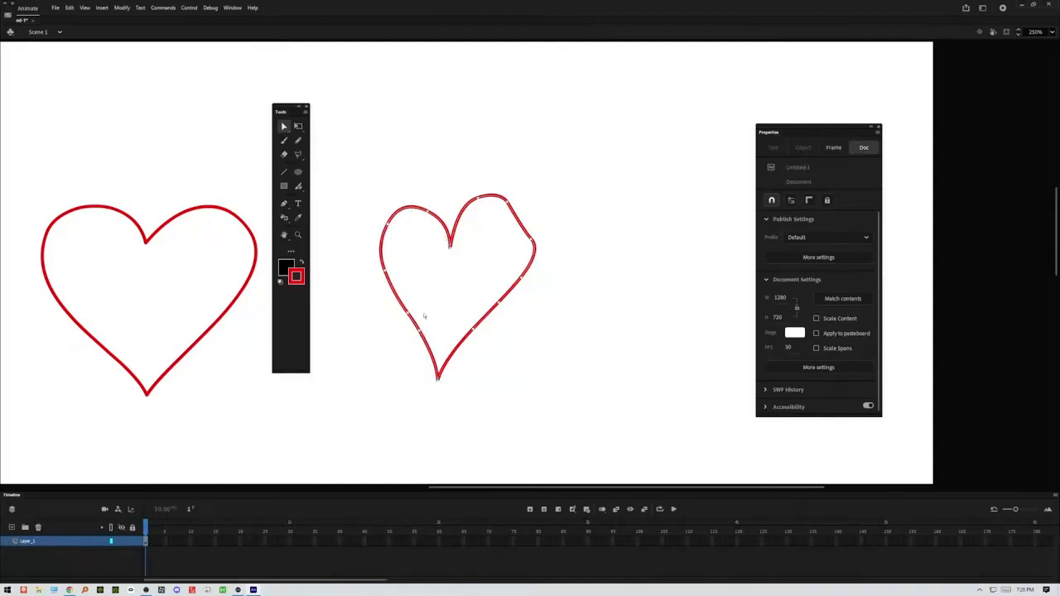
{"action": "left_click", "coordinate": [419, 233]}
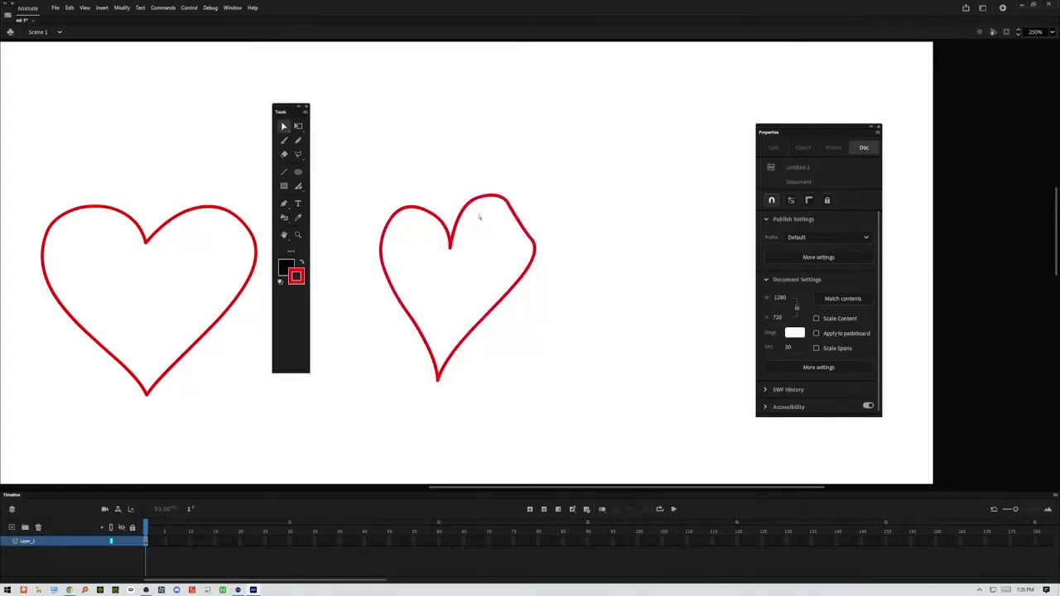
{"action": "left_click", "coordinate": [514, 213]}
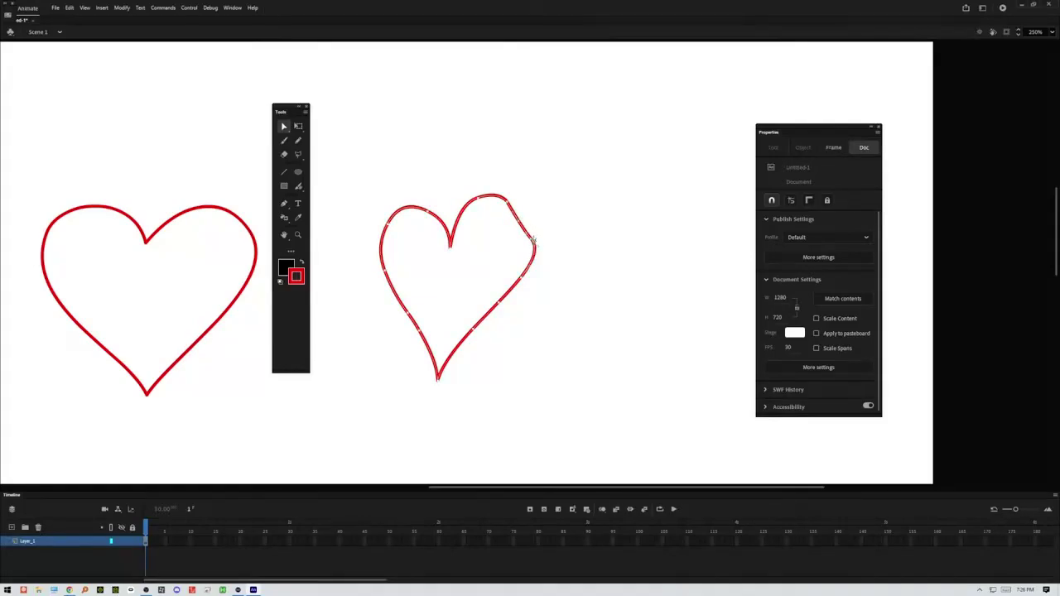
{"action": "left_click_drag", "start_coordinate": [534, 242], "coordinate": [529, 229]}
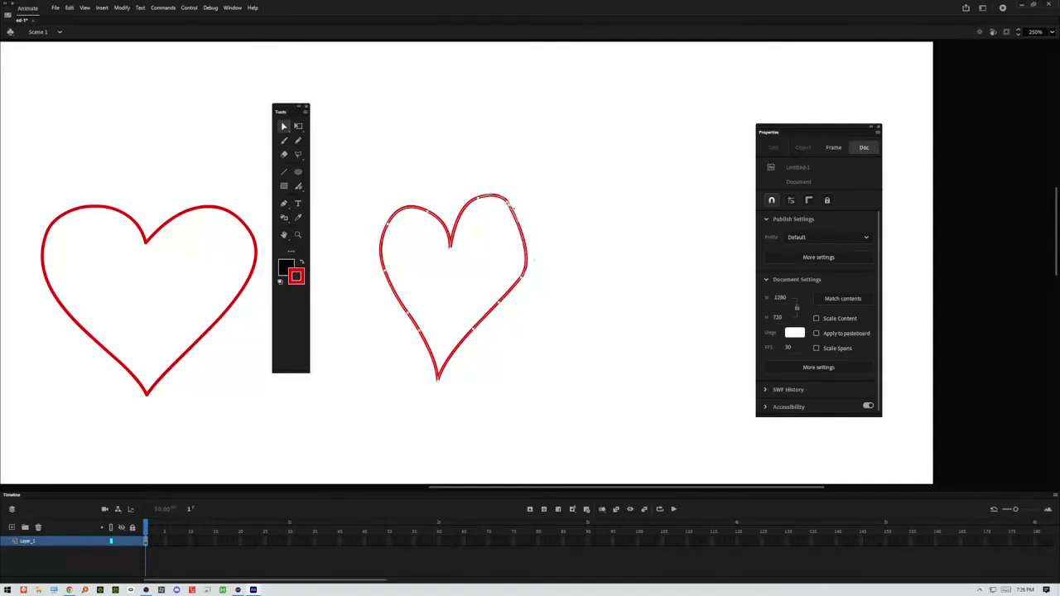
{"action": "left_click_drag", "start_coordinate": [518, 222], "coordinate": [541, 221]}
{"action": "left_click", "coordinate": [561, 236]}
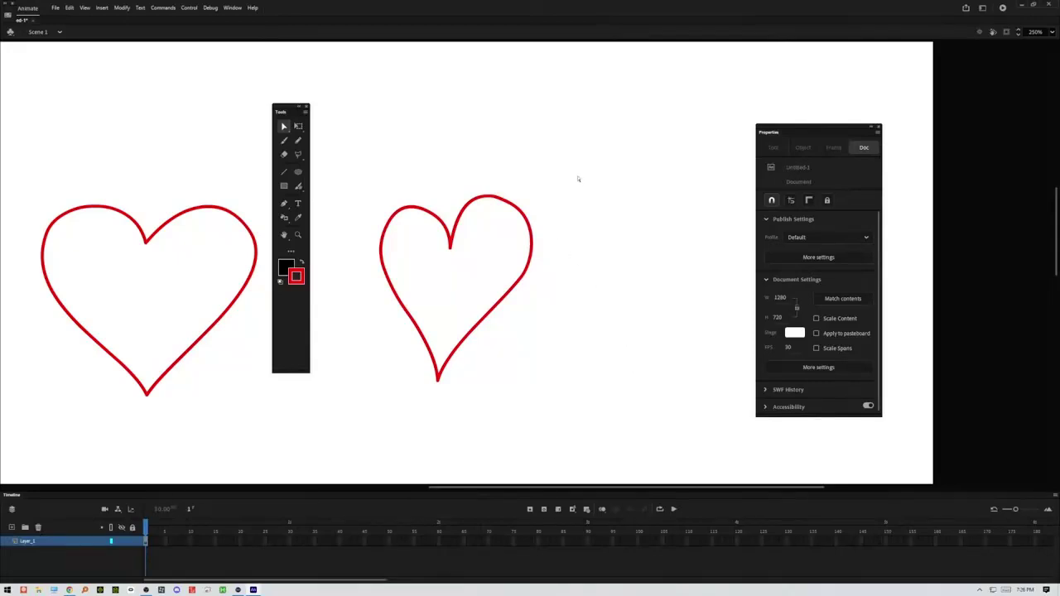
Step: Select the entire second heart with the Selection tool and delete it
{"action": "left_click_drag", "start_coordinate": [284, 128], "coordinate": [321, 136]}
{"action": "left_click_drag", "start_coordinate": [555, 179], "coordinate": [375, 425]}
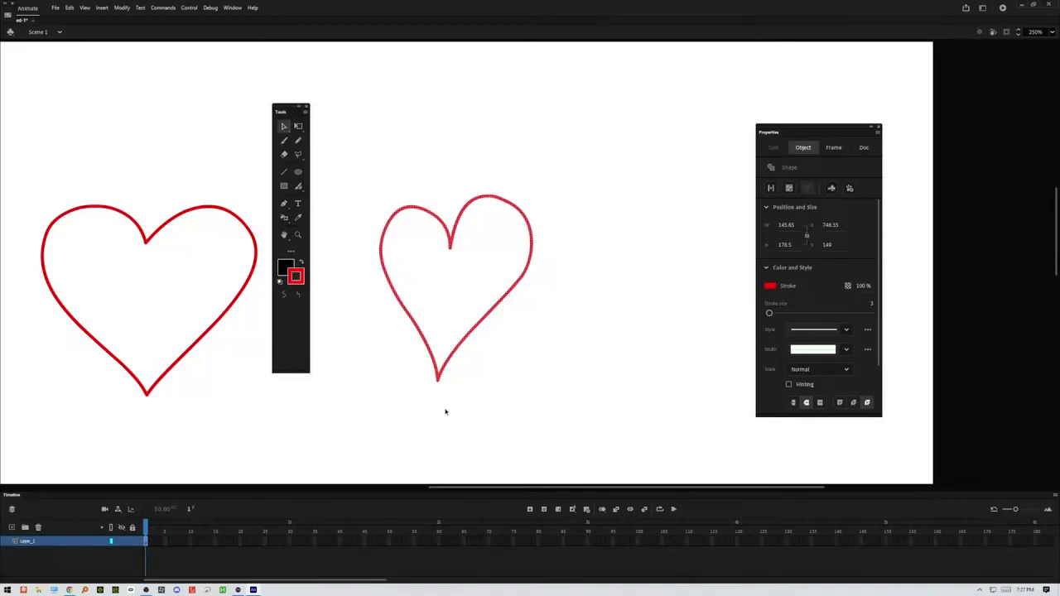
{"action": "left_click", "coordinate": [481, 252]}
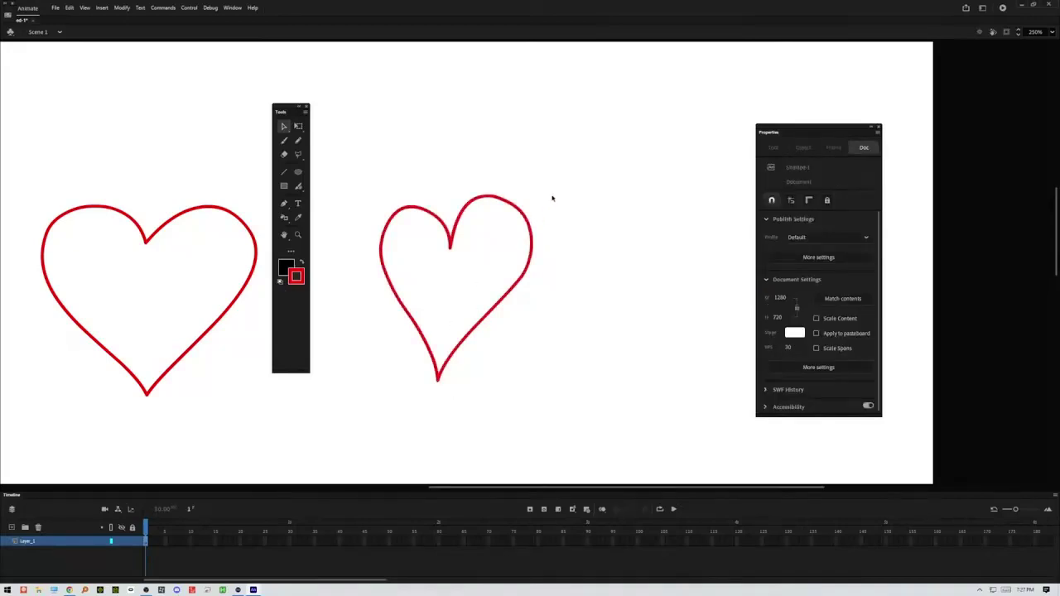
{"action": "left_click_drag", "start_coordinate": [587, 169], "coordinate": [363, 415]}
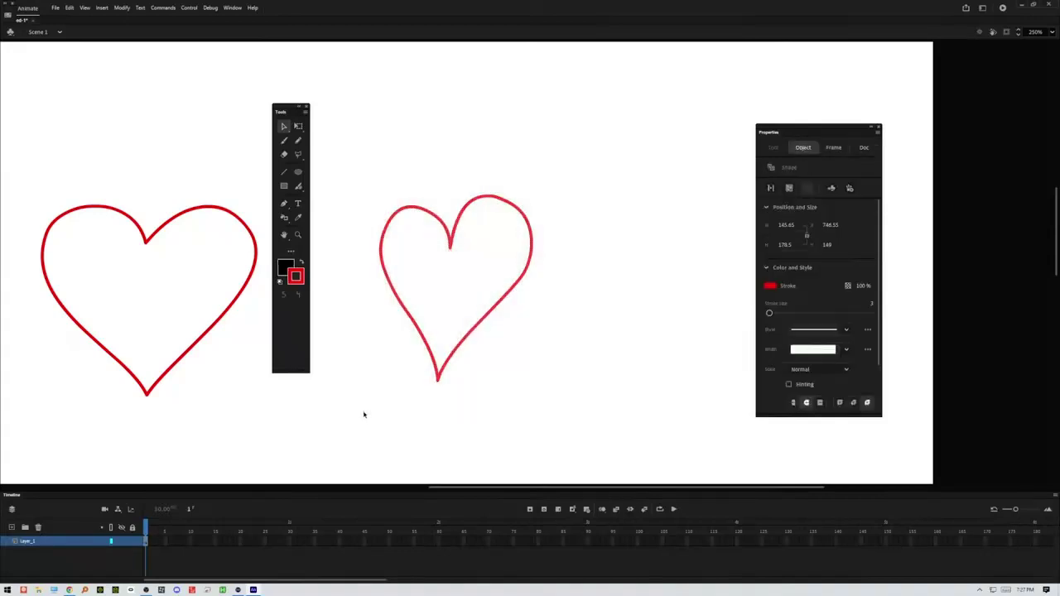
{"action": "key", "text": "Delete"}
Step: Draw three straight lines that cross one another above and to the right of the remaining heart
{"action": "left_click_drag", "start_coordinate": [101, 285], "coordinate": [443, 243]}
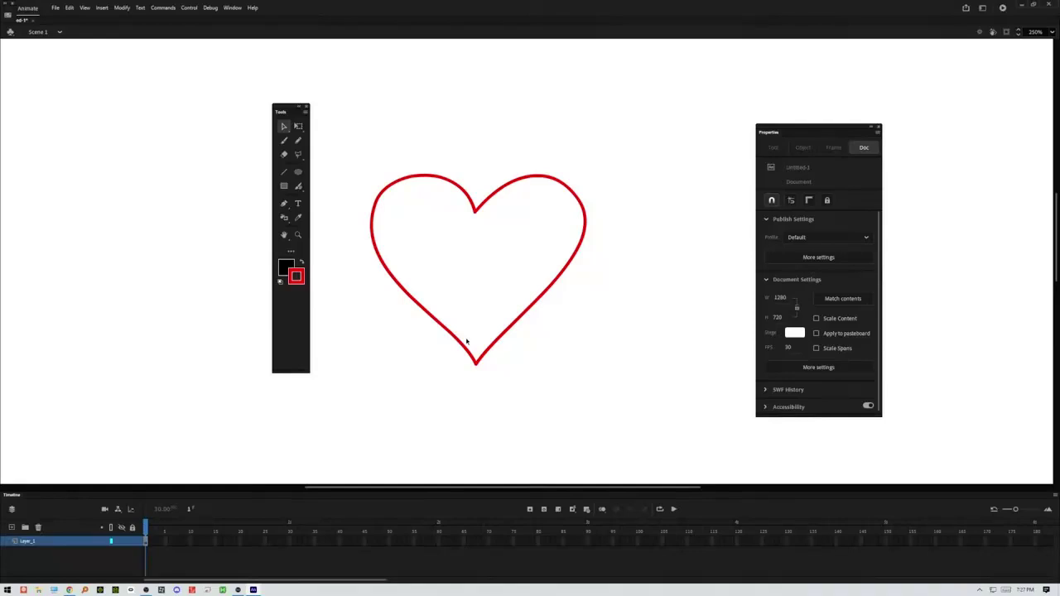
{"action": "left_click", "coordinate": [284, 172]}
{"action": "mouse_move", "coordinate": [415, 157]}
{"action": "left_mouse_down"}
{"action": "mouse_move", "coordinate": [472, 95]}
{"action": "mouse_move", "coordinate": [605, 120]}
{"action": "left_mouse_up"}
{"action": "left_click_drag", "start_coordinate": [470, 100], "coordinate": [613, 149]}
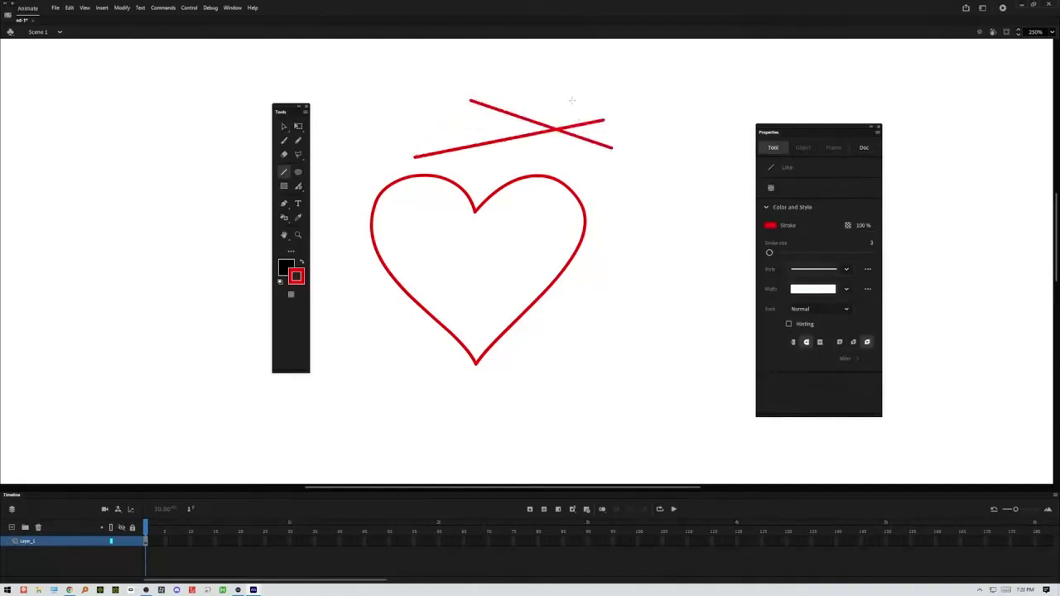
{"action": "left_click_drag", "start_coordinate": [571, 100], "coordinate": [663, 224]}
Step: Delete the overhanging line segments beyond the intersections, keeping only the small triangle between the three lines
{"action": "left_click", "coordinate": [284, 126]}
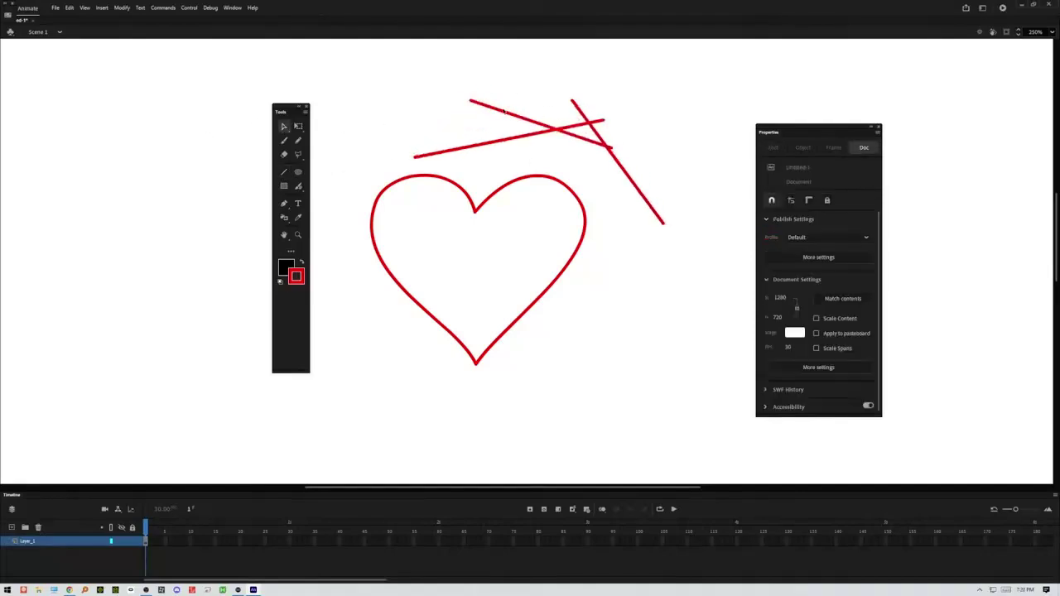
{"action": "left_click", "coordinate": [522, 122]}
{"action": "key", "text": "Delete"}
{"action": "left_click", "coordinate": [547, 127]}
{"action": "key", "text": "Delete"}
{"action": "left_click", "coordinate": [580, 111]}
{"action": "key", "text": "Delete"}
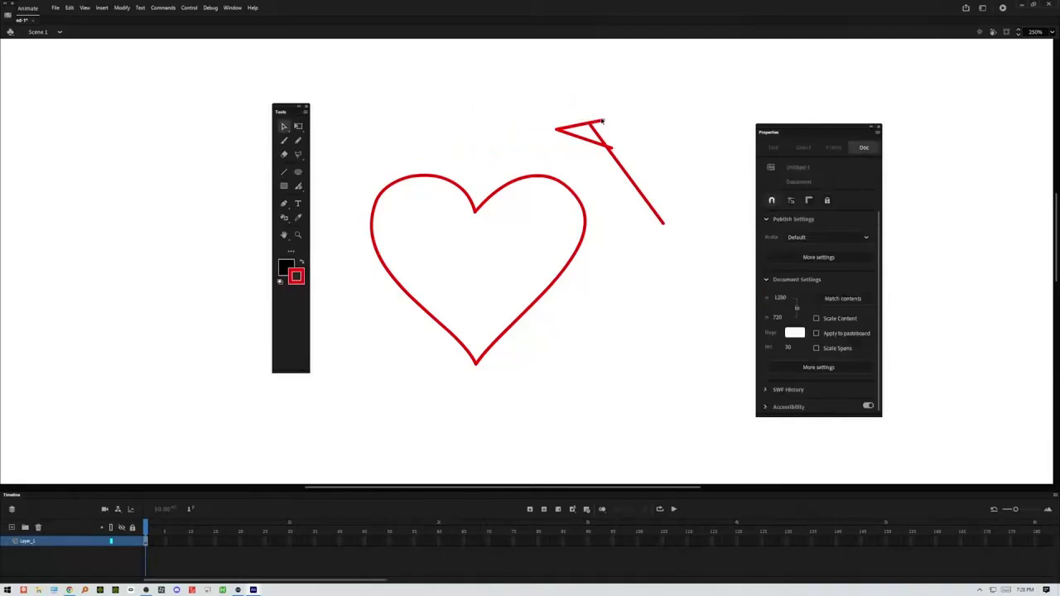
{"action": "left_click", "coordinate": [607, 138]}
{"action": "key", "text": "Delete"}
{"action": "left_click", "coordinate": [617, 157]}
{"action": "key", "text": "Delete"}
{"action": "left_click", "coordinate": [614, 163]}
{"action": "key", "text": "Delete"}
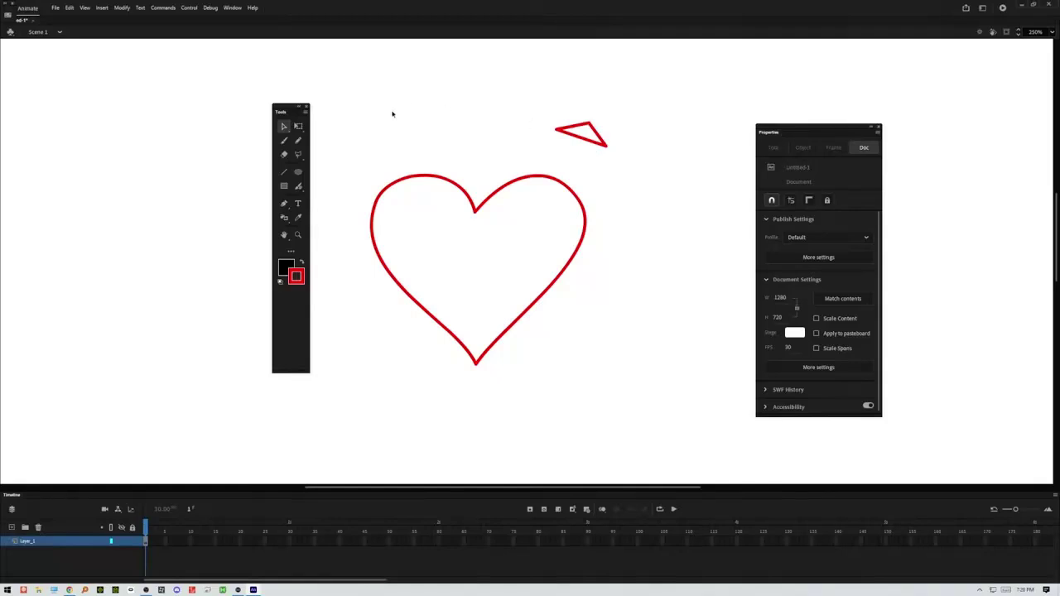
Step: Draw an upward-pointing block arrow with straight lines beside the heart, adding side and bottom edges for a 3D look
{"action": "left_click", "coordinate": [284, 173]}
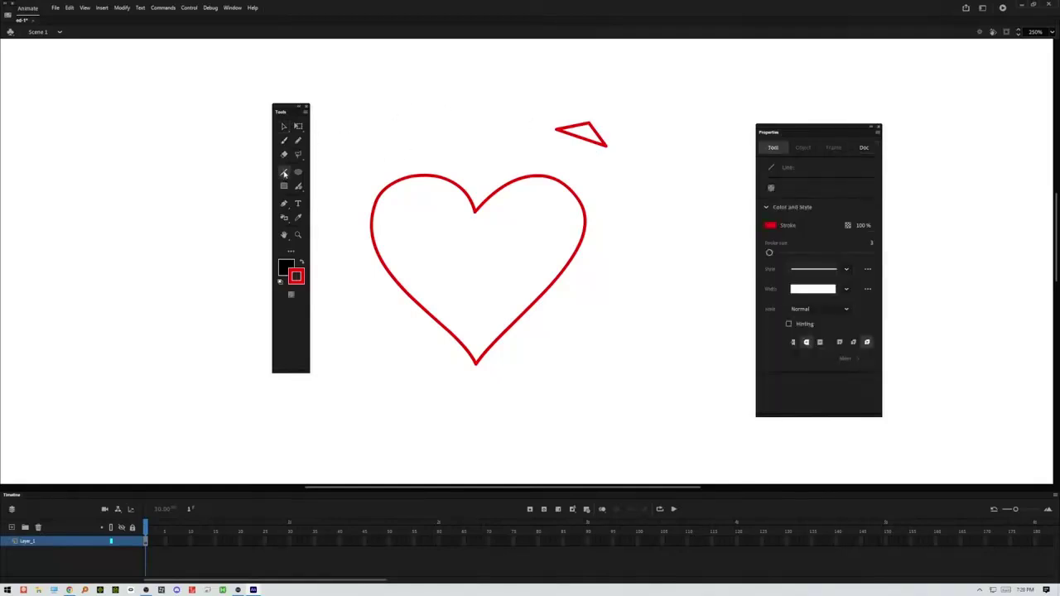
{"action": "mouse_move", "coordinate": [622, 215]}
{"action": "left_mouse_down"}
{"action": "mouse_move", "coordinate": [630, 304]}
{"action": "mouse_move", "coordinate": [655, 303]}
{"action": "mouse_move", "coordinate": [641, 213]}
{"action": "mouse_move", "coordinate": [660, 214]}
{"action": "mouse_move", "coordinate": [628, 181]}
{"action": "mouse_move", "coordinate": [604, 216]}
{"action": "mouse_move", "coordinate": [623, 213]}
{"action": "left_mouse_up"}
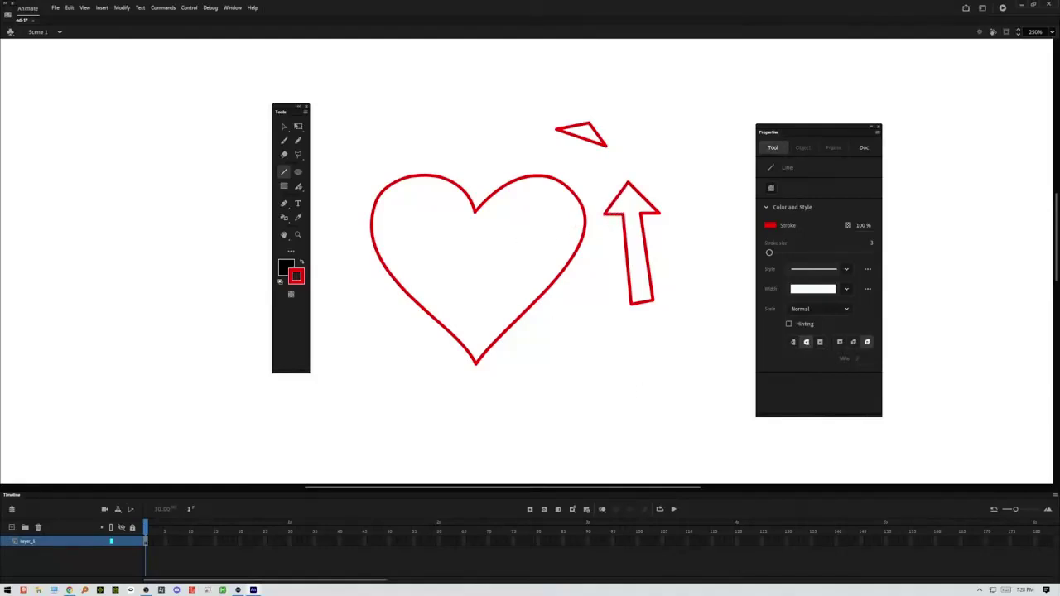
{"action": "mouse_move", "coordinate": [604, 216]}
{"action": "left_mouse_down"}
{"action": "mouse_move", "coordinate": [613, 328]}
{"action": "mouse_move", "coordinate": [654, 322]}
{"action": "mouse_move", "coordinate": [654, 302]}
{"action": "left_mouse_up"}
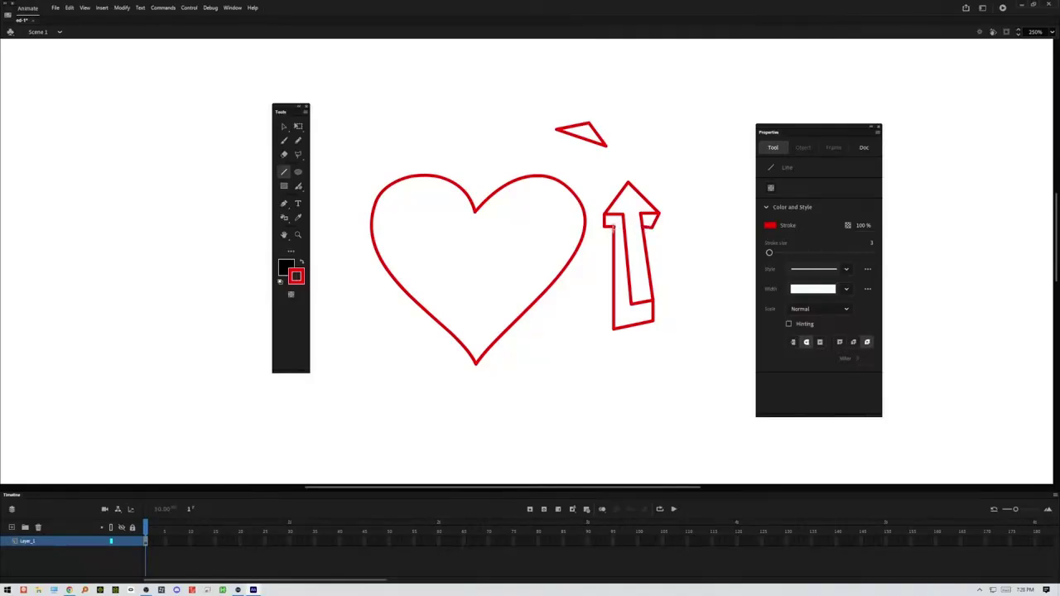
{"action": "left_click_drag", "start_coordinate": [631, 303], "coordinate": [614, 327]}
Step: Reshape the 3D arrow by moving its lower inner corner and bending the shaft, base and arrowhead lines into curves
{"action": "left_click", "coordinate": [284, 126]}
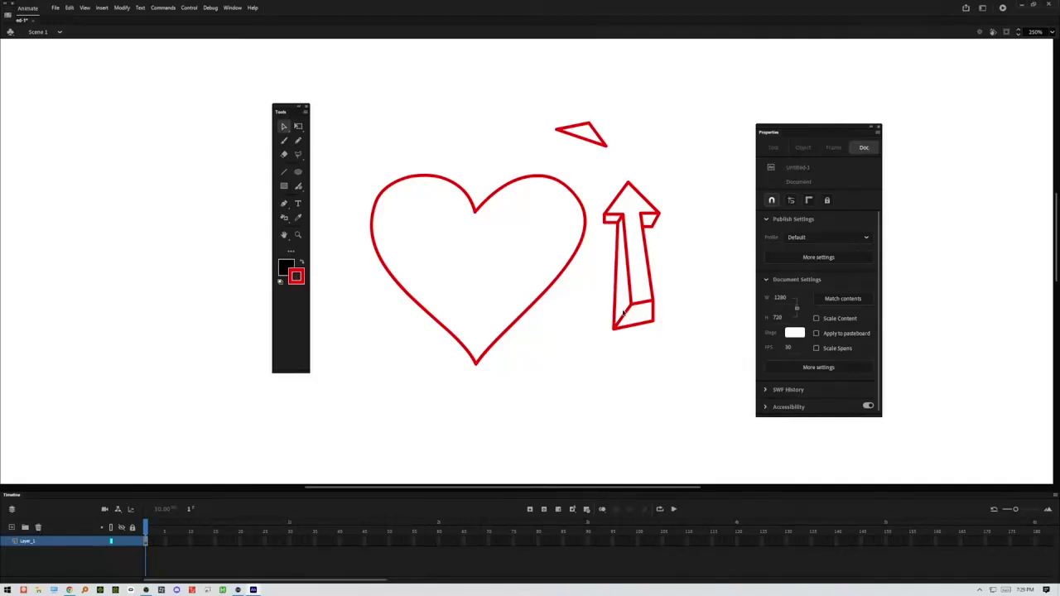
{"action": "left_click_drag", "start_coordinate": [632, 305], "coordinate": [623, 311]}
{"action": "left_click_drag", "start_coordinate": [647, 253], "coordinate": [640, 229]}
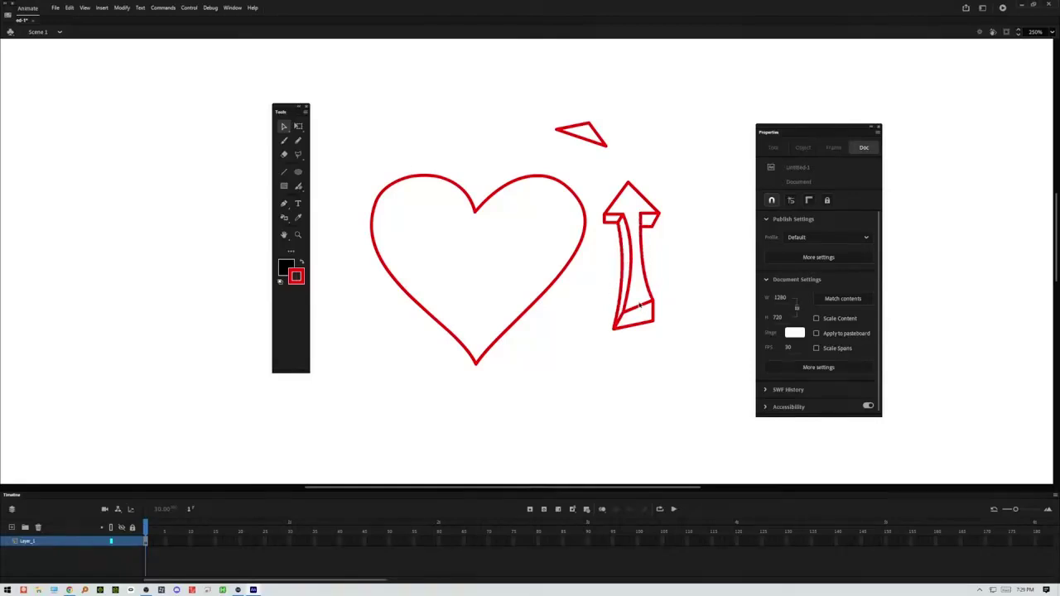
{"action": "left_click_drag", "start_coordinate": [639, 309], "coordinate": [641, 334]}
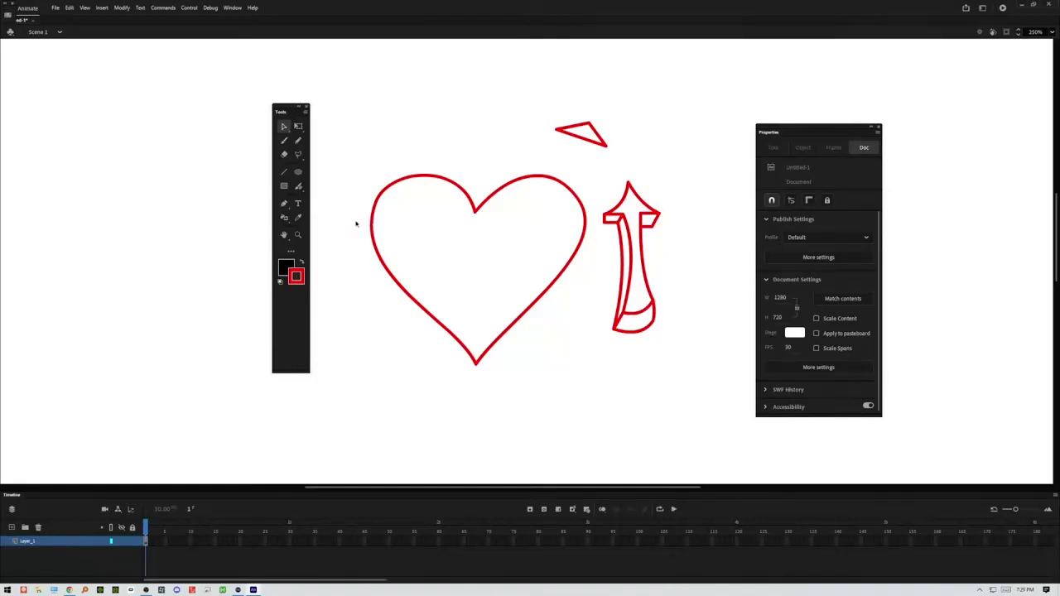
Step: Fill the arrow's front face and the heart with blue (#0099CC) using the Paint Bucket tool
{"action": "left_click", "coordinate": [285, 219]}
{"action": "left_click", "coordinate": [285, 221]}
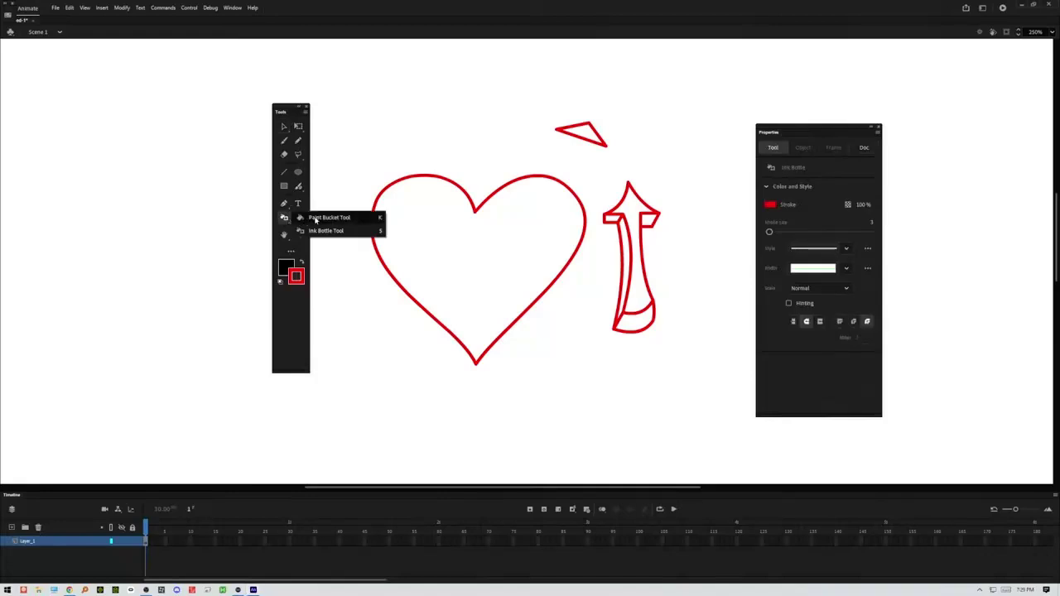
{"action": "left_click", "coordinate": [332, 218]}
{"action": "left_click", "coordinate": [291, 266]}
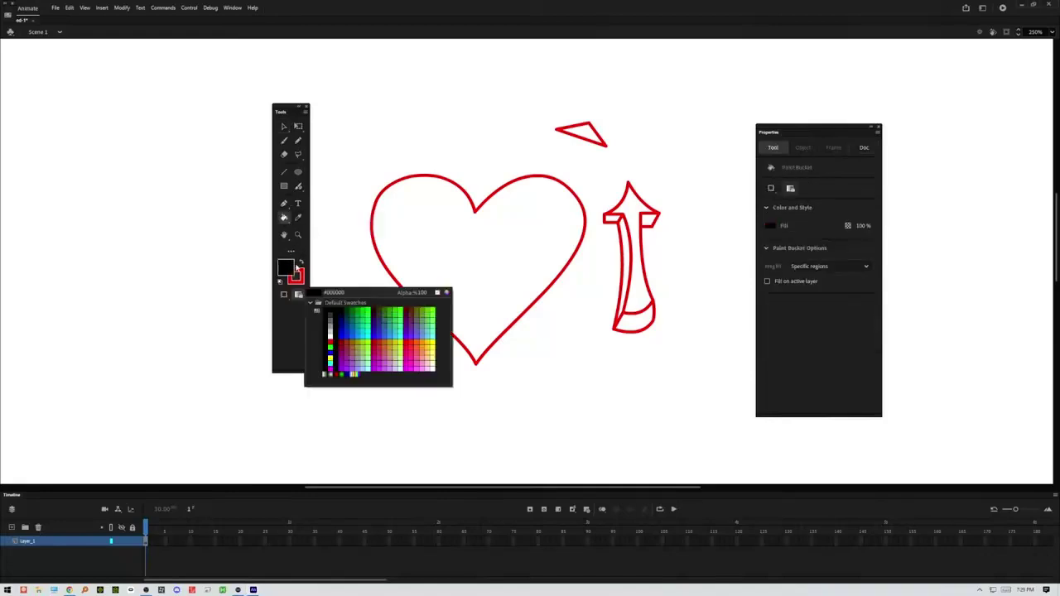
{"action": "left_click", "coordinate": [360, 329]}
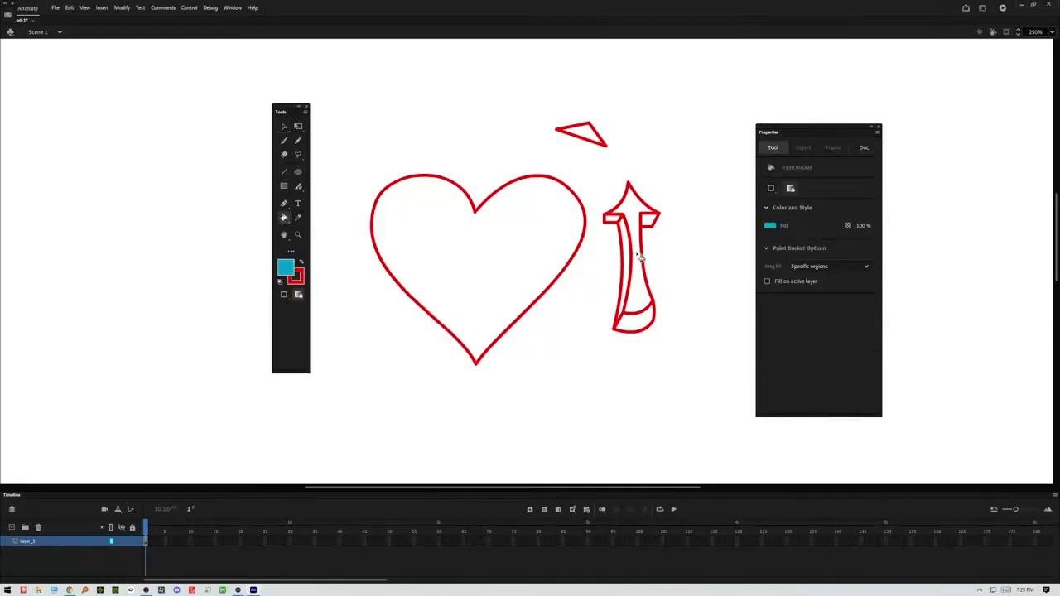
{"action": "left_click", "coordinate": [638, 259]}
{"action": "left_click", "coordinate": [559, 253]}
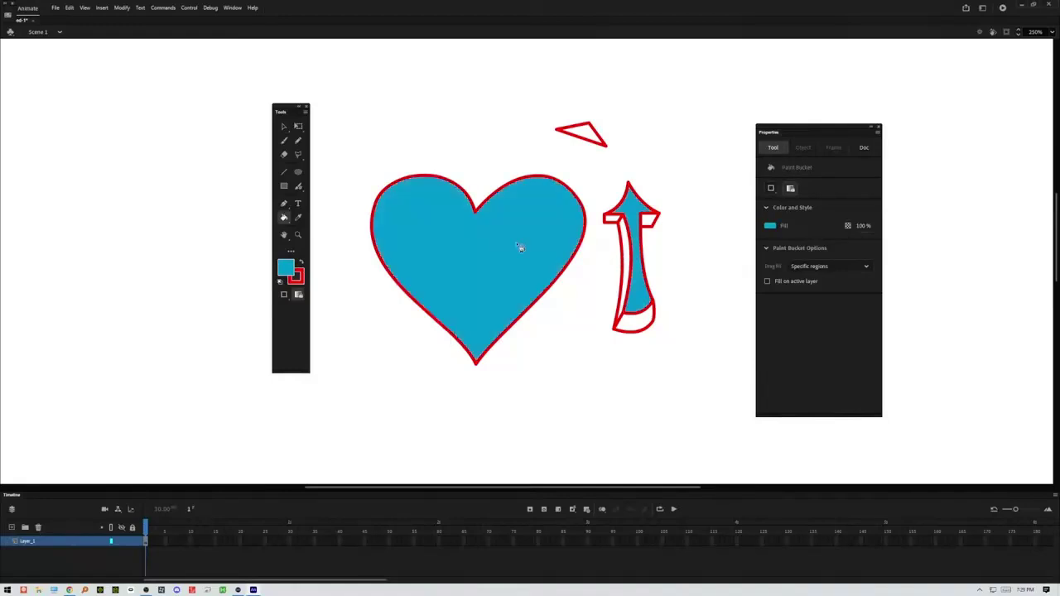
Step: Pick a slightly darker blue fill and apply it to the arrow's bottom face, shaft side and both arrowhead undersides
{"action": "left_click", "coordinate": [290, 271]}
{"action": "left_click", "coordinate": [447, 293]}
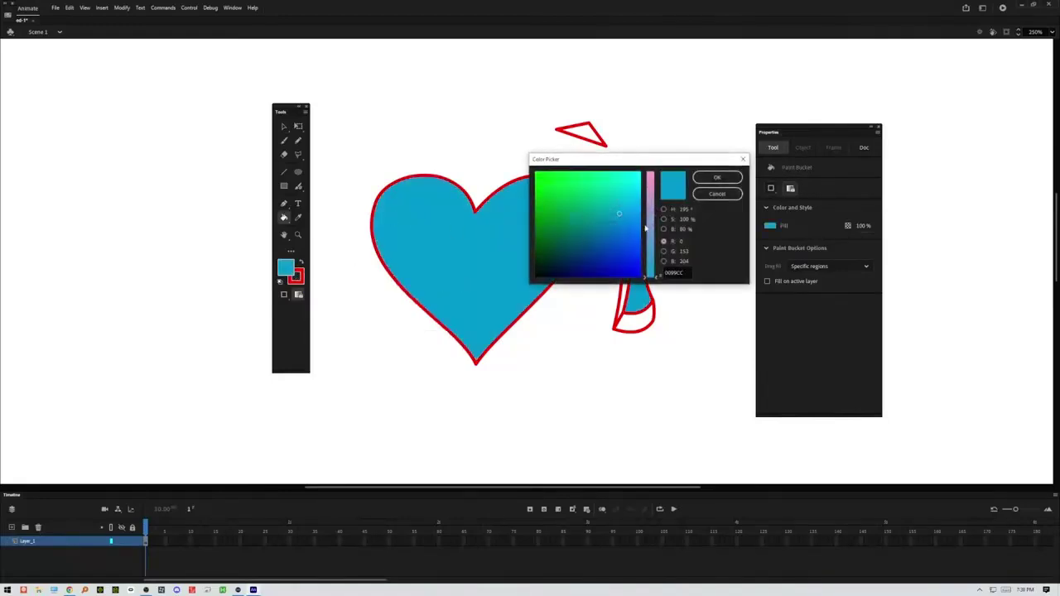
{"action": "left_click", "coordinate": [620, 218]}
{"action": "left_click", "coordinate": [710, 178]}
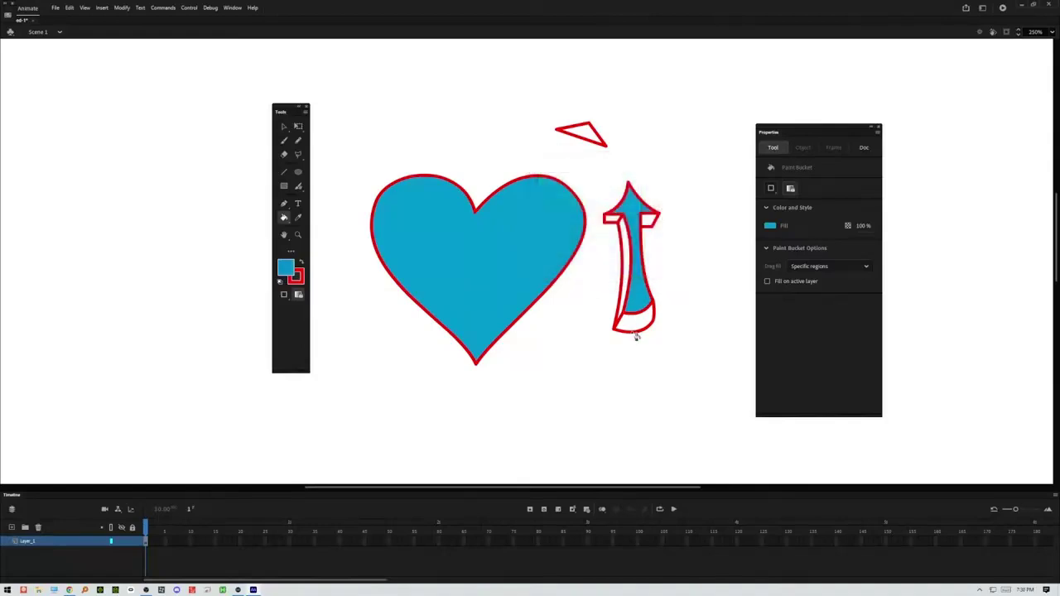
{"action": "left_click", "coordinate": [633, 323]}
{"action": "left_click", "coordinate": [621, 270]}
{"action": "left_click", "coordinate": [610, 219]}
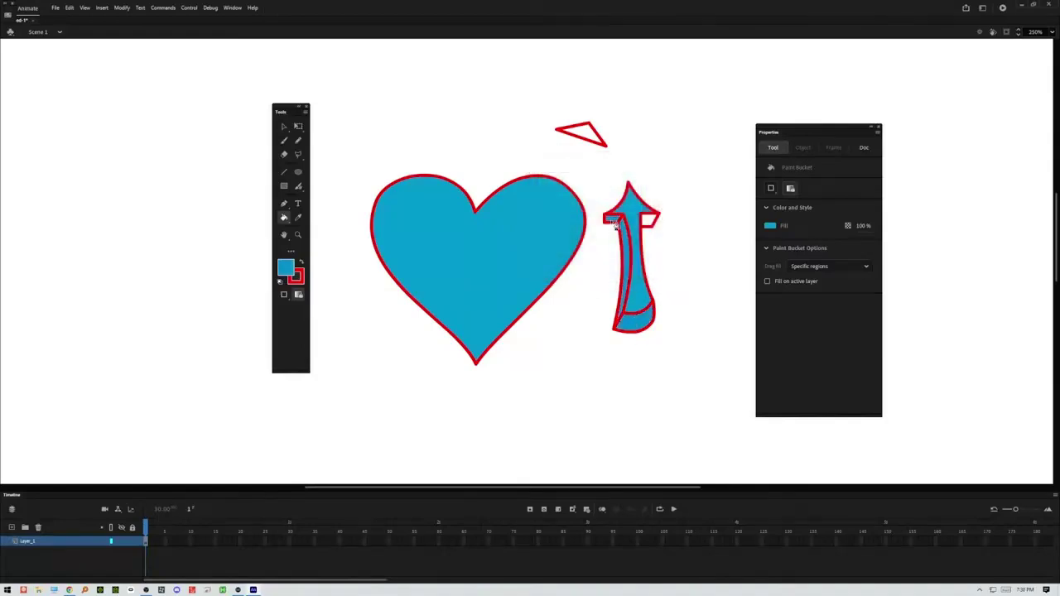
{"action": "left_click", "coordinate": [650, 222]}
Step: Draw a freehand Pencil curve along the heart's lower-right side and a small circle in its upper-left lobe
{"action": "left_click", "coordinate": [298, 141]}
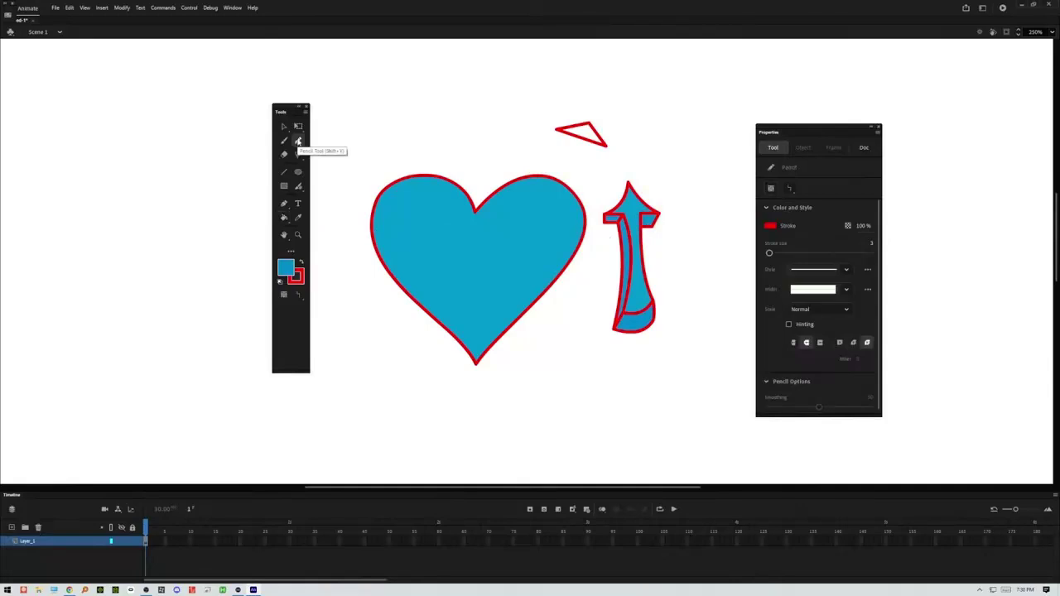
{"action": "mouse_move", "coordinate": [547, 154]}
{"action": "left_mouse_down"}
{"action": "mouse_move", "coordinate": [568, 189]}
{"action": "mouse_move", "coordinate": [555, 241]}
{"action": "mouse_move", "coordinate": [519, 286]}
{"action": "mouse_move", "coordinate": [467, 318]}
{"action": "mouse_move", "coordinate": [399, 299]}
{"action": "left_mouse_up"}
{"action": "left_click_drag", "start_coordinate": [419, 184], "coordinate": [397, 182]}
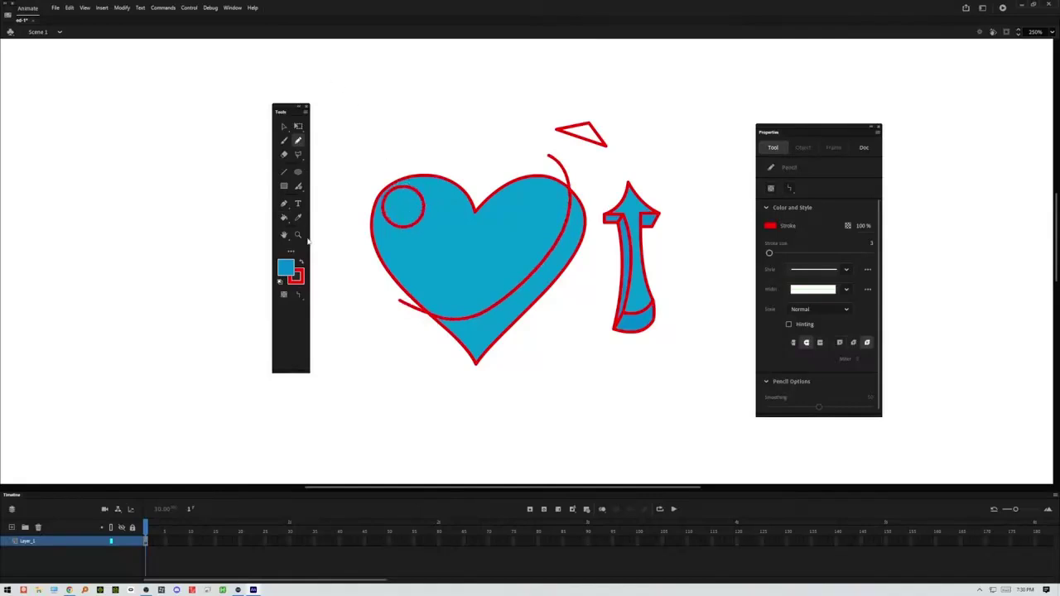
Step: Fill the heart's lower-right region outside the pencil curve with a slightly darker blue as shading
{"action": "left_click", "coordinate": [288, 267]}
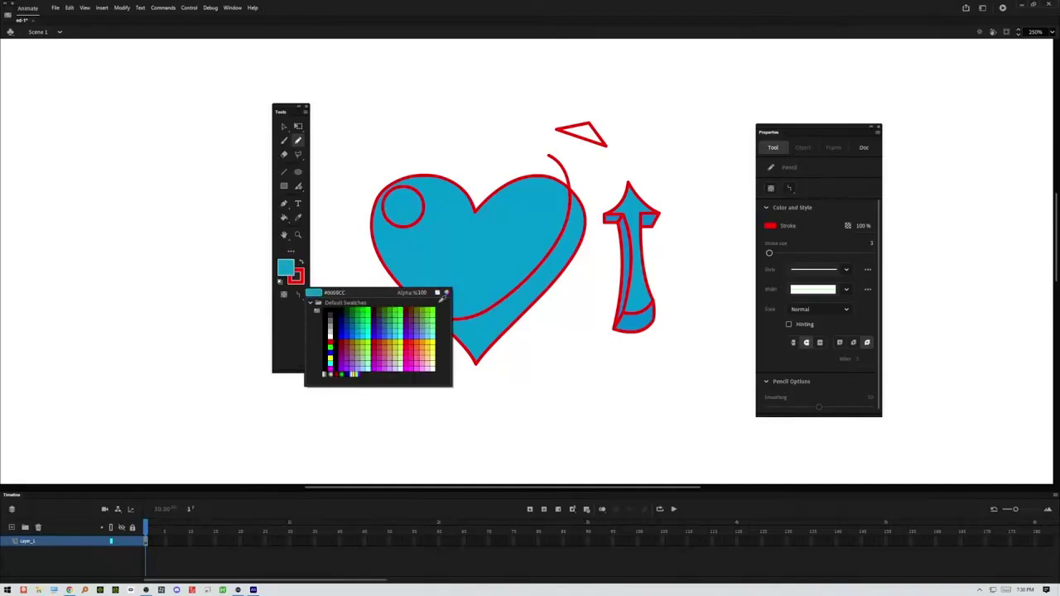
{"action": "left_click", "coordinate": [447, 293]}
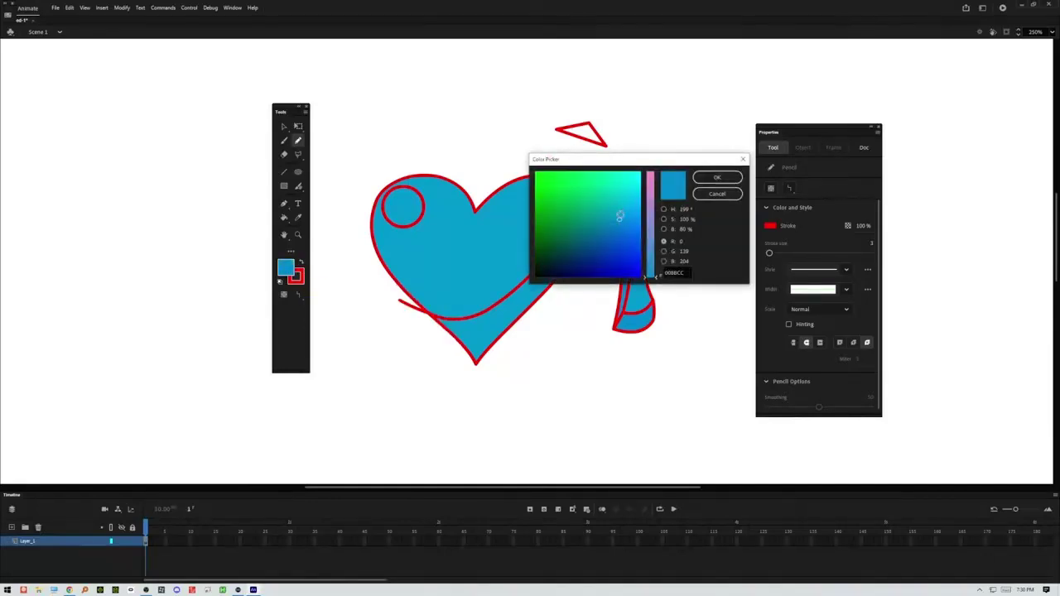
{"action": "left_click", "coordinate": [709, 178]}
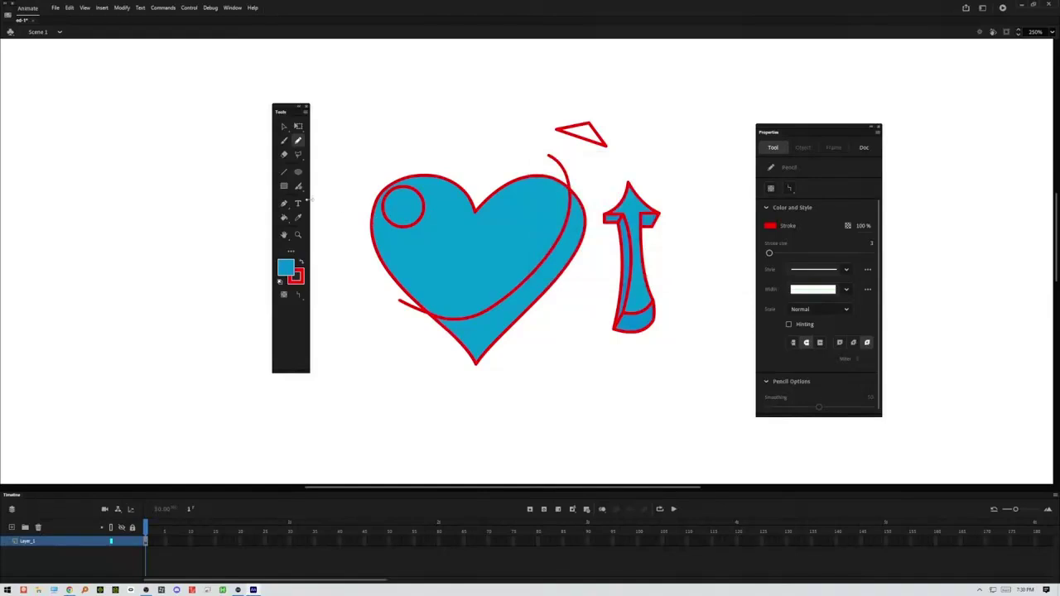
{"action": "left_click", "coordinate": [284, 217]}
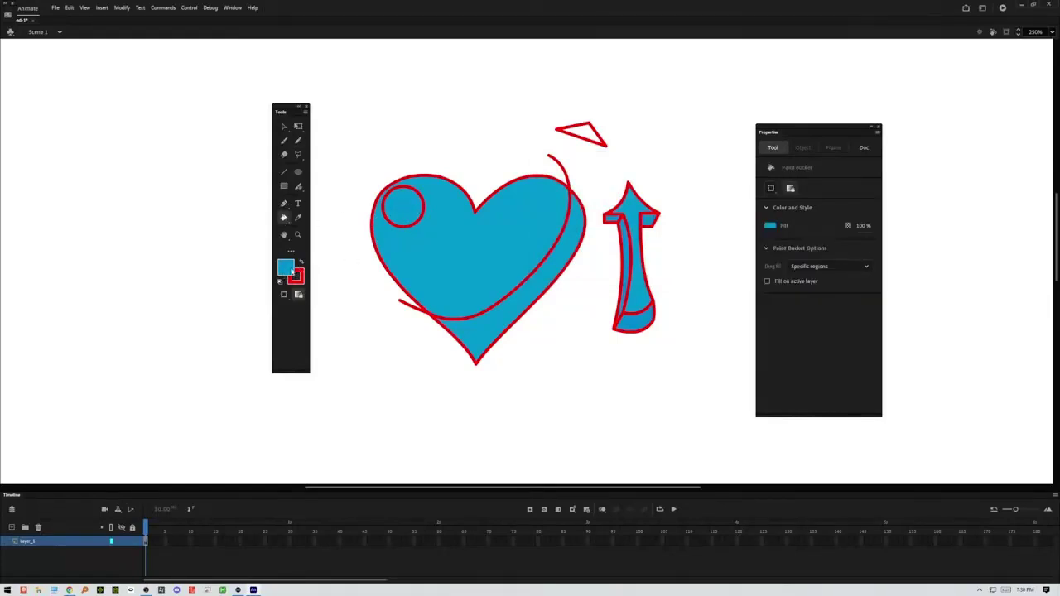
{"action": "left_click", "coordinate": [292, 271]}
{"action": "left_click", "coordinate": [412, 205]}
{"action": "left_click", "coordinate": [362, 228]}
{"action": "left_click", "coordinate": [286, 267]}
{"action": "left_click", "coordinate": [451, 292]}
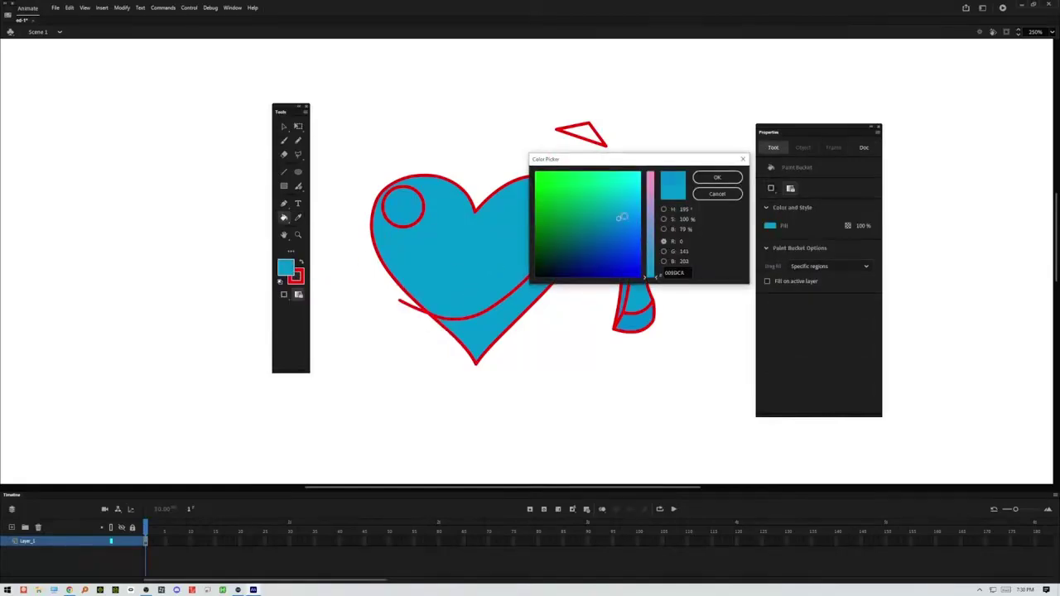
{"action": "left_click", "coordinate": [717, 177]}
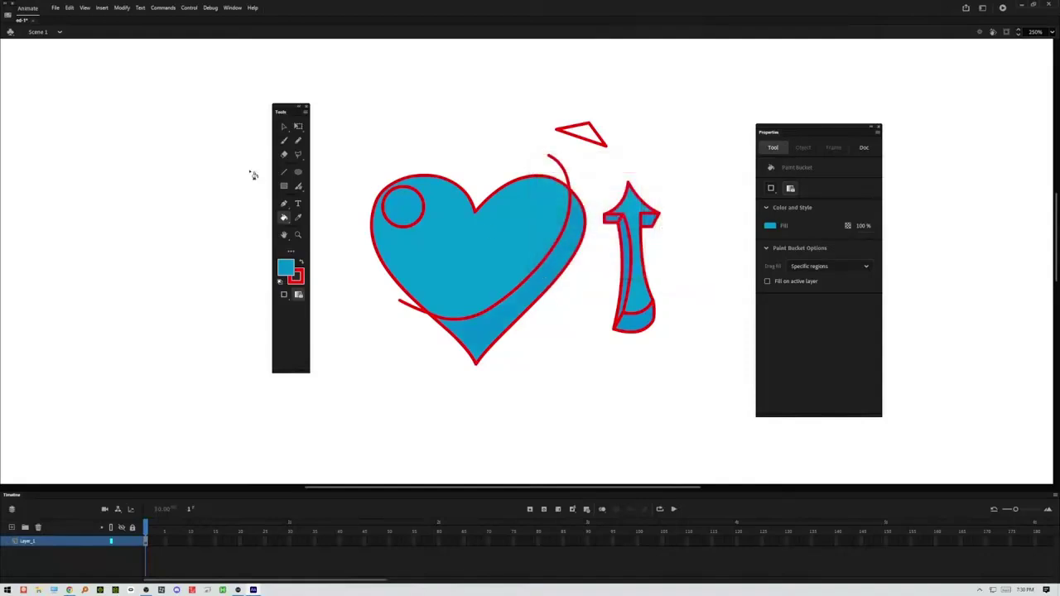
Step: Draw one long looping Pencil stroke that crosses the outlines of the heart, circle, triangle and arrow
{"action": "left_click", "coordinate": [284, 126]}
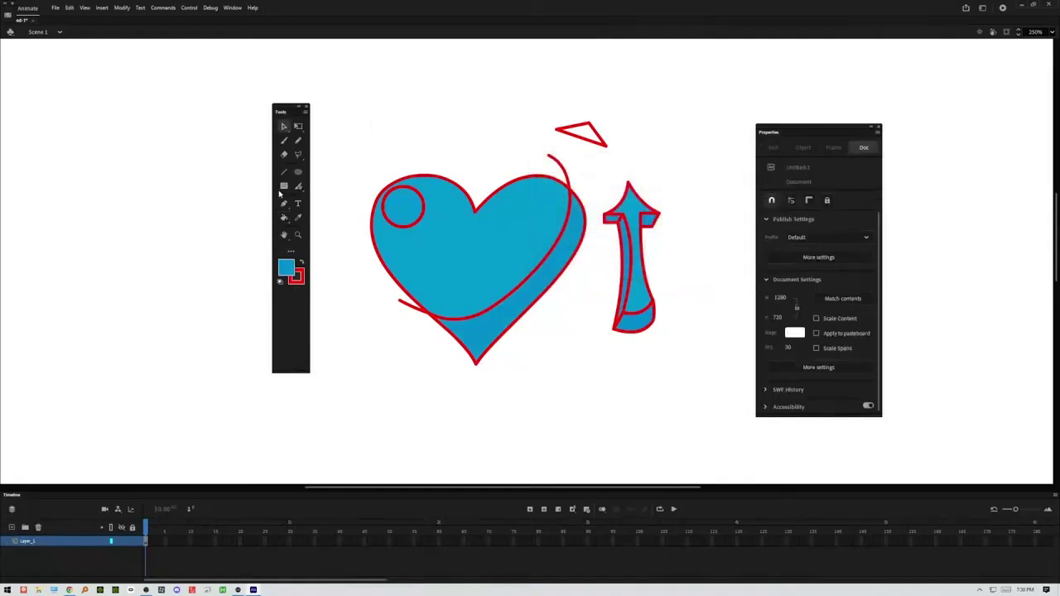
{"action": "left_click", "coordinate": [298, 140]}
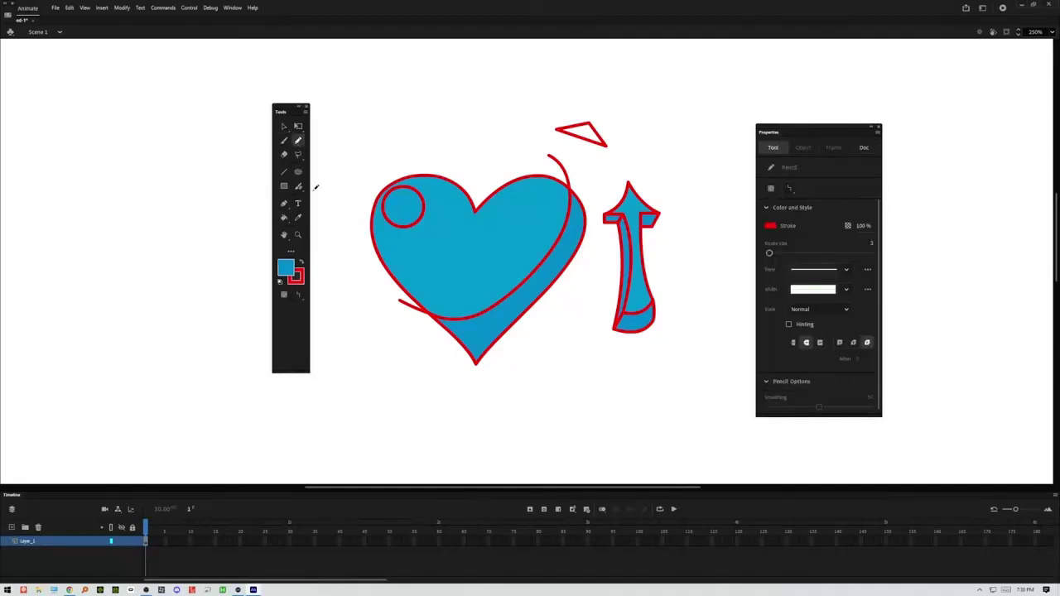
{"action": "mouse_move", "coordinate": [557, 331]}
{"action": "left_mouse_down"}
{"action": "mouse_move", "coordinate": [414, 195]}
{"action": "mouse_move", "coordinate": [609, 177]}
{"action": "mouse_move", "coordinate": [638, 306]}
{"action": "mouse_move", "coordinate": [526, 141]}
{"action": "mouse_move", "coordinate": [534, 245]}
{"action": "left_mouse_up"}
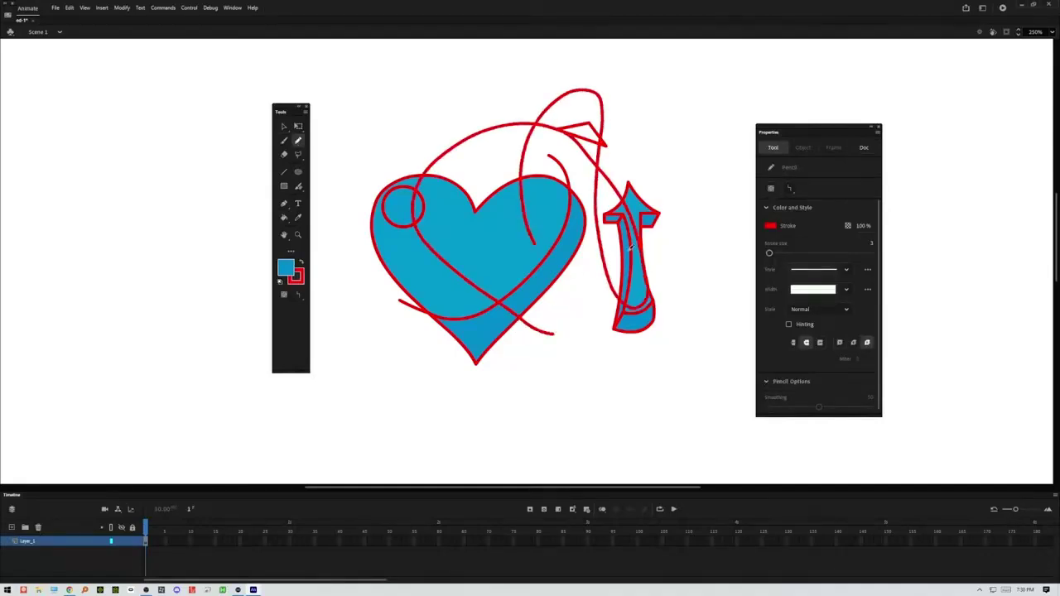
Step: Delete all the connected red outlines, keeping only the blue fills of the heart and arrow
{"action": "left_click", "coordinate": [284, 127]}
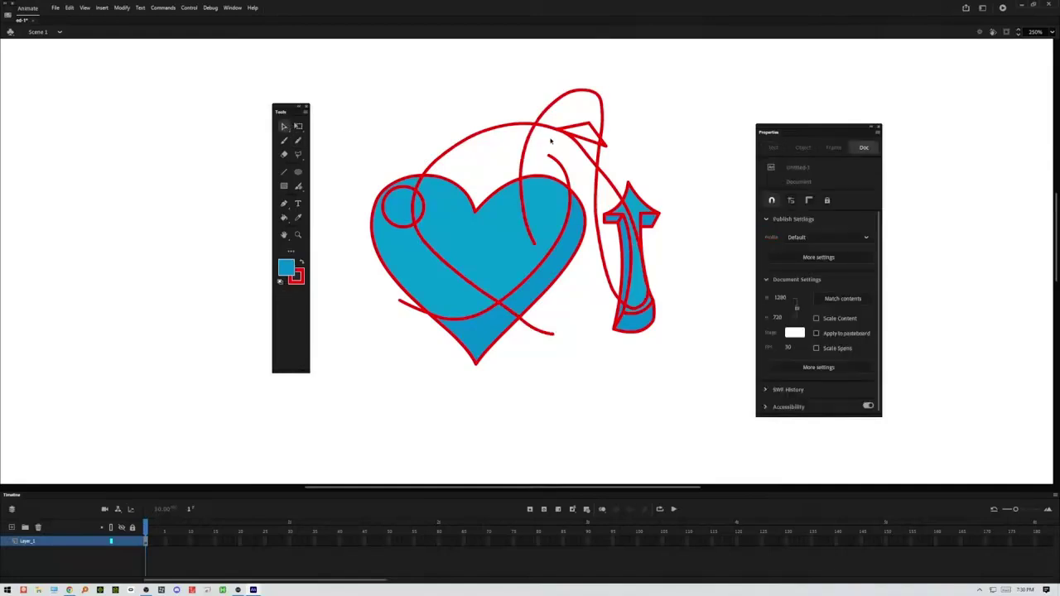
{"action": "double_click", "coordinate": [562, 136]}
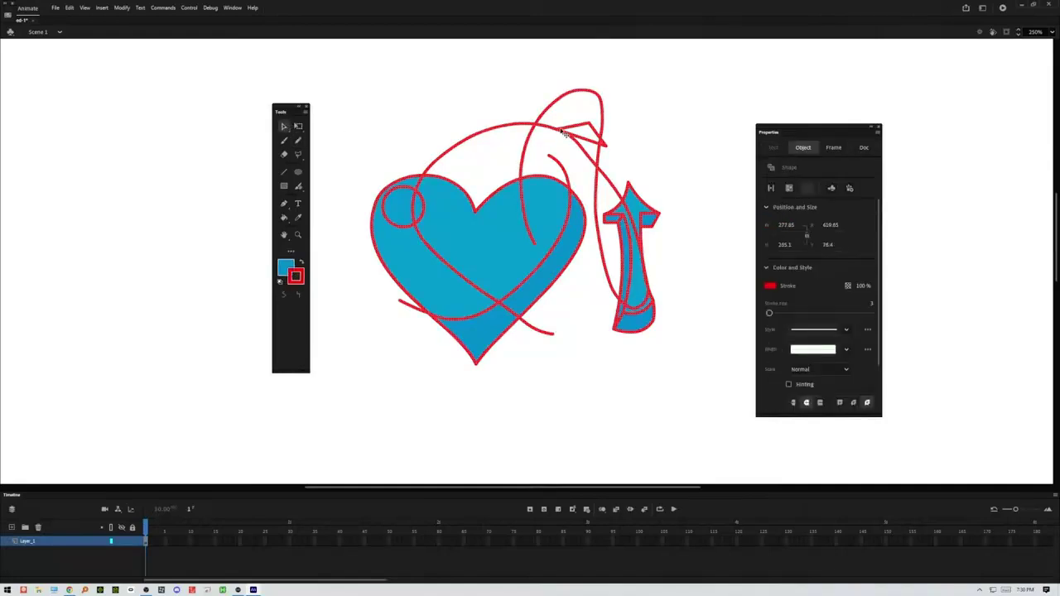
{"action": "key", "text": "Delete"}
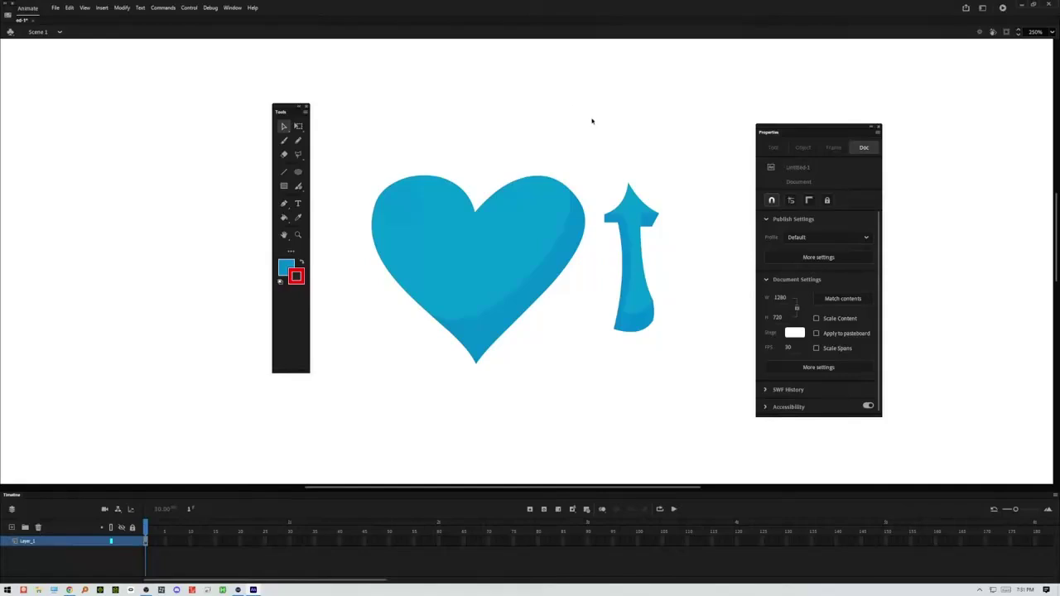
Step: Delete the heart and arrow fills from the stage and reposition the Properties panel slightly higher
{"action": "left_click_drag", "start_coordinate": [701, 123], "coordinate": [352, 411]}
{"action": "key", "text": "Delete"}
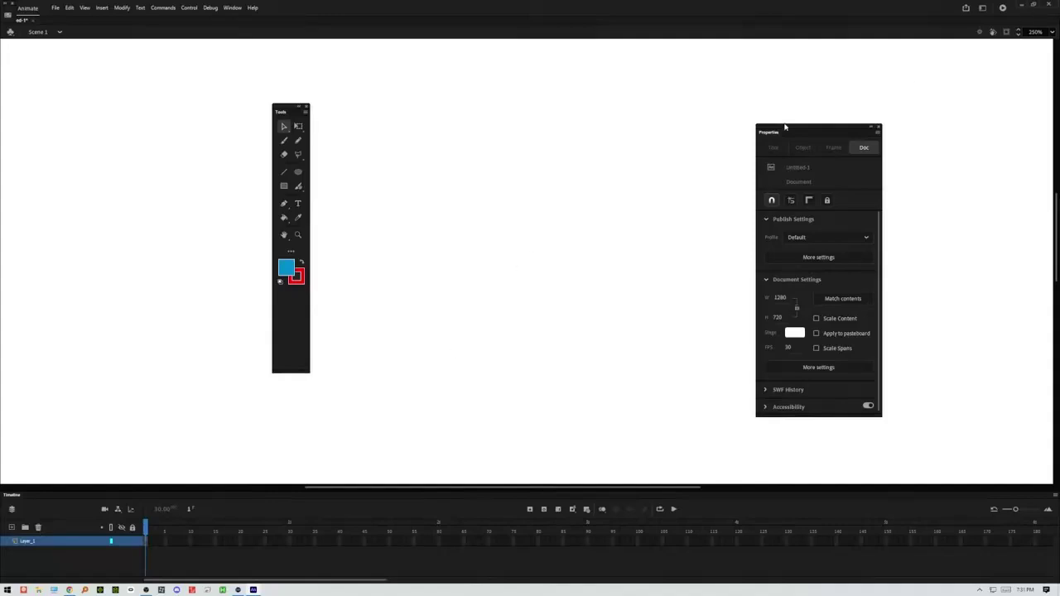
{"action": "left_click_drag", "start_coordinate": [777, 132], "coordinate": [776, 98]}
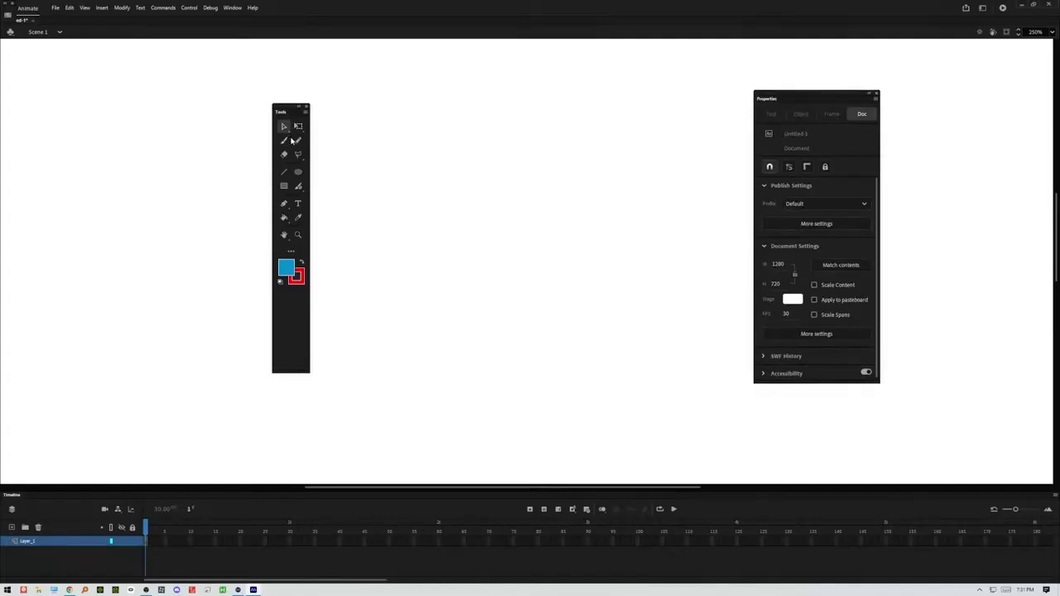
Step: Draw a red diagonal line at full opacity, set the stroke alpha to 50%, and draw three crossing lines
{"action": "left_click", "coordinate": [284, 171]}
{"action": "left_click_drag", "start_coordinate": [445, 178], "coordinate": [513, 277]}
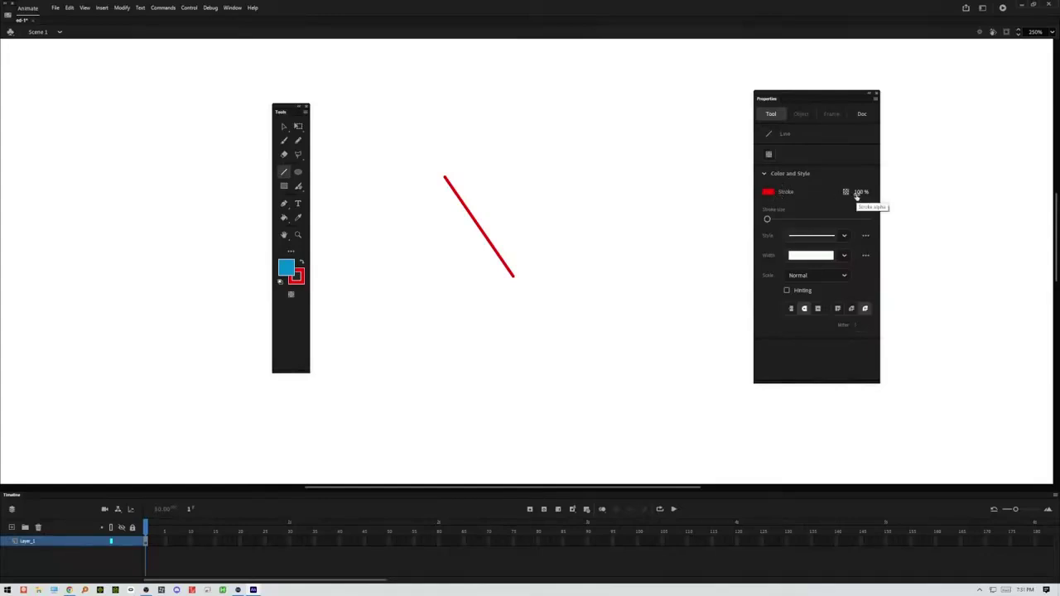
{"action": "left_click_drag", "start_coordinate": [857, 195], "coordinate": [835, 194]}
{"action": "left_click_drag", "start_coordinate": [504, 154], "coordinate": [564, 256]}
{"action": "left_click_drag", "start_coordinate": [473, 178], "coordinate": [528, 278]}
{"action": "left_click_drag", "start_coordinate": [437, 243], "coordinate": [567, 181]}
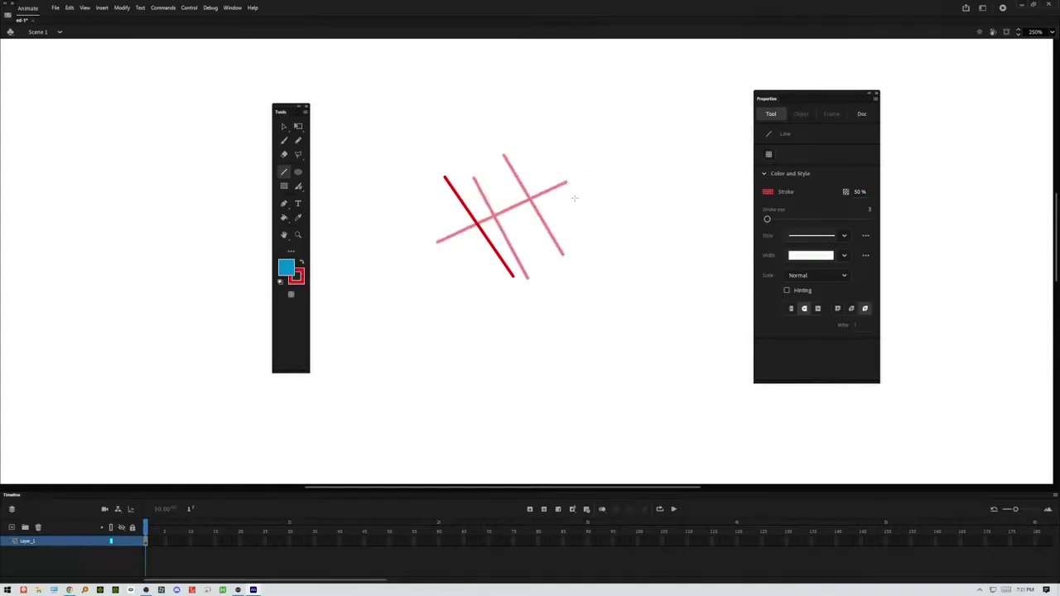
Step: Lower the stroke alpha to 7% and draw a long diagonal line across the existing lines
{"action": "left_click", "coordinate": [855, 193]}
{"action": "key", "text": "Return"}
{"action": "left_click_drag", "start_coordinate": [853, 195], "coordinate": [820, 197]}
{"action": "left_click_drag", "start_coordinate": [859, 193], "coordinate": [861, 195]}
{"action": "left_click_drag", "start_coordinate": [601, 183], "coordinate": [453, 286]}
Step: Select all the test lines and delete them from the stage
{"action": "left_click", "coordinate": [284, 126]}
{"action": "left_click_drag", "start_coordinate": [659, 110], "coordinate": [402, 390]}
{"action": "key", "text": "Delete"}
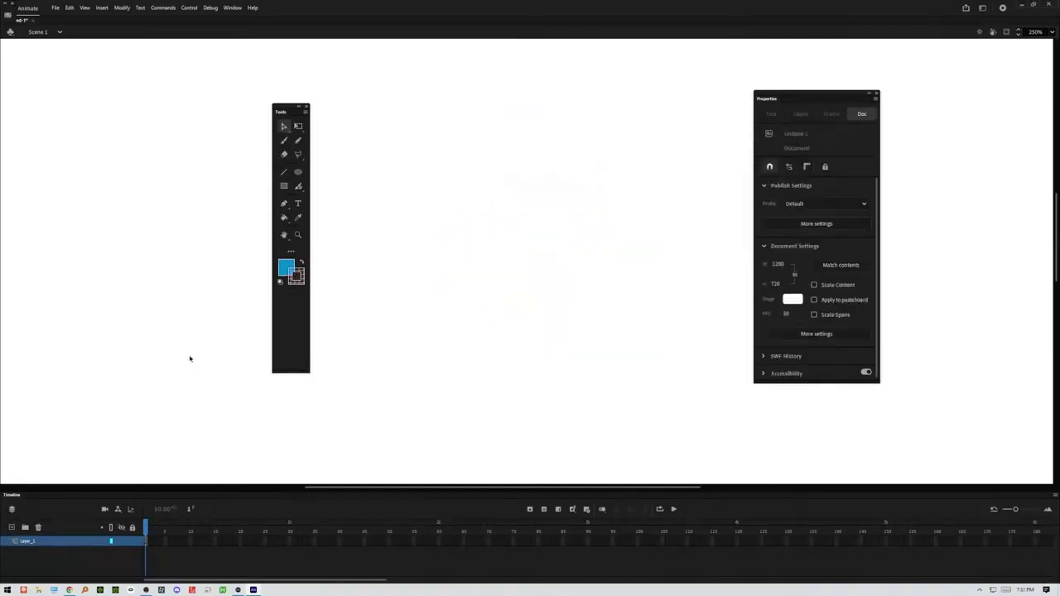
Step: Draw a curled S-shaped stroke about 181 by 99 px using the Pencil tool in Smooth mode
{"action": "left_click", "coordinate": [299, 141]}
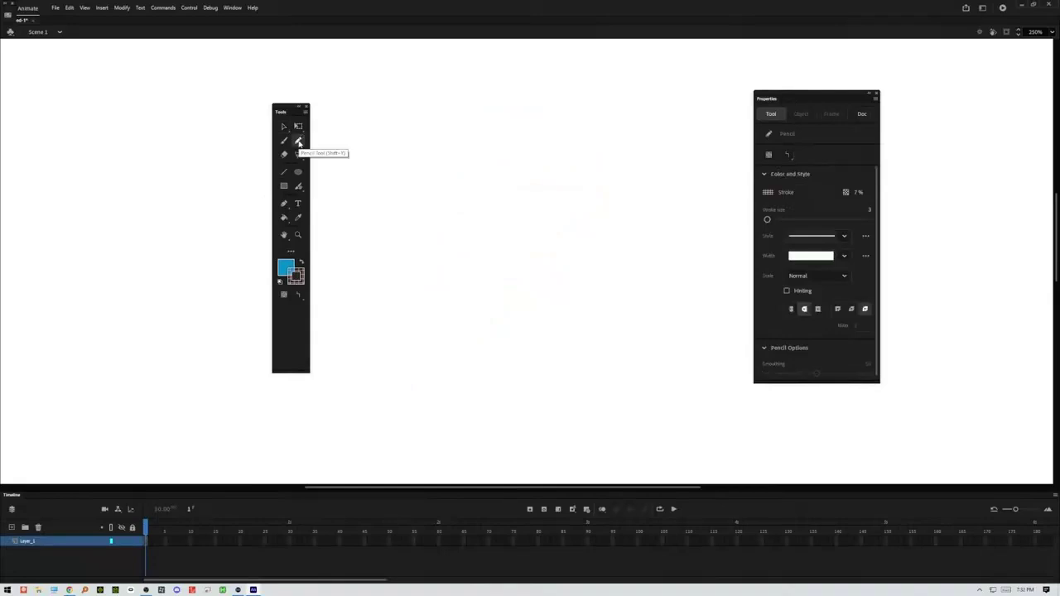
{"action": "left_click", "coordinate": [298, 187]}
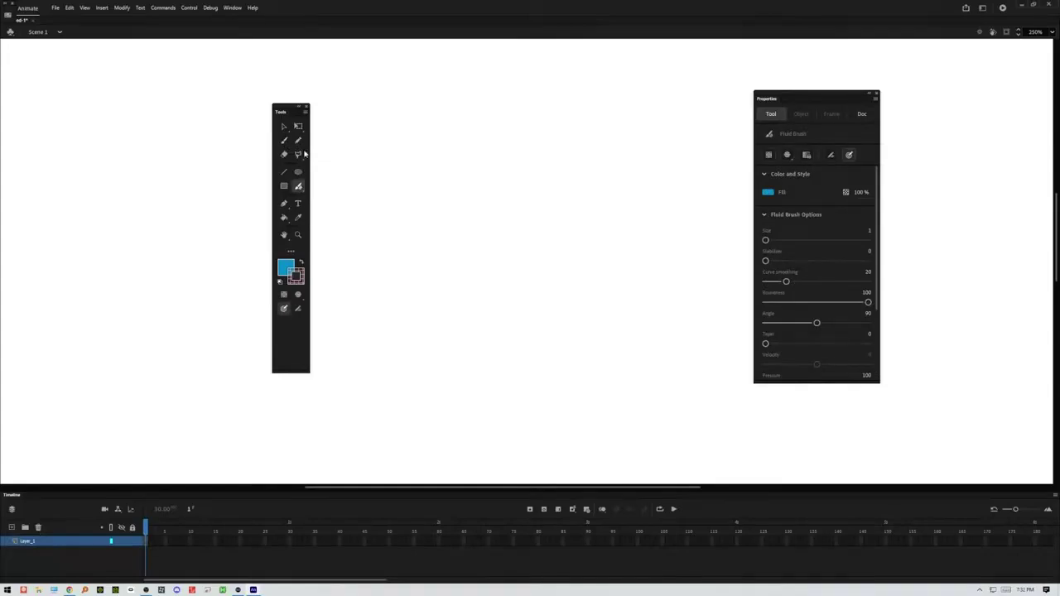
{"action": "left_click", "coordinate": [298, 140]}
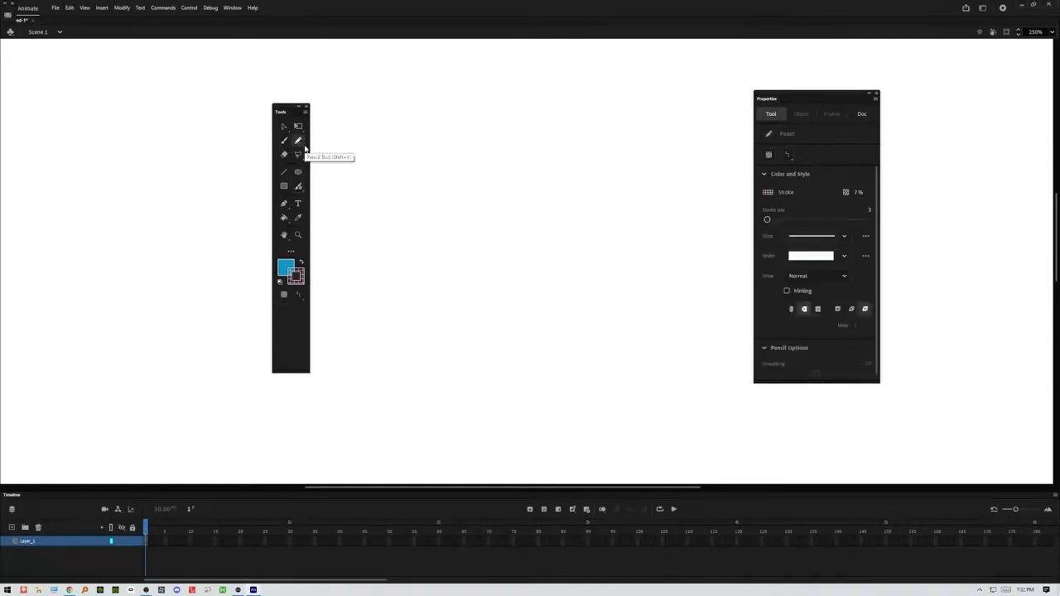
{"action": "left_click", "coordinate": [299, 295]}
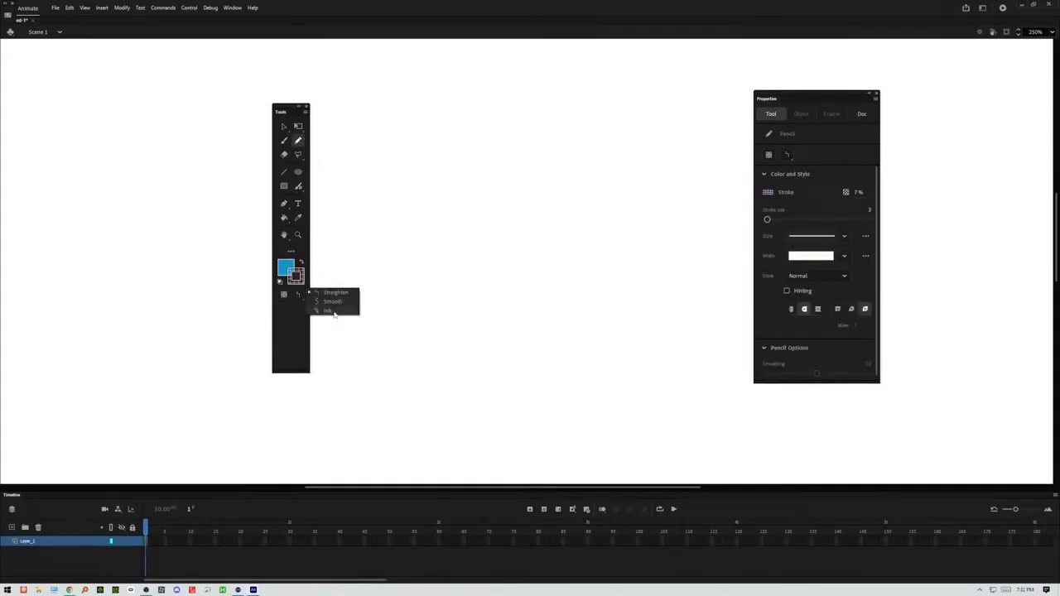
{"action": "left_click", "coordinate": [333, 302]}
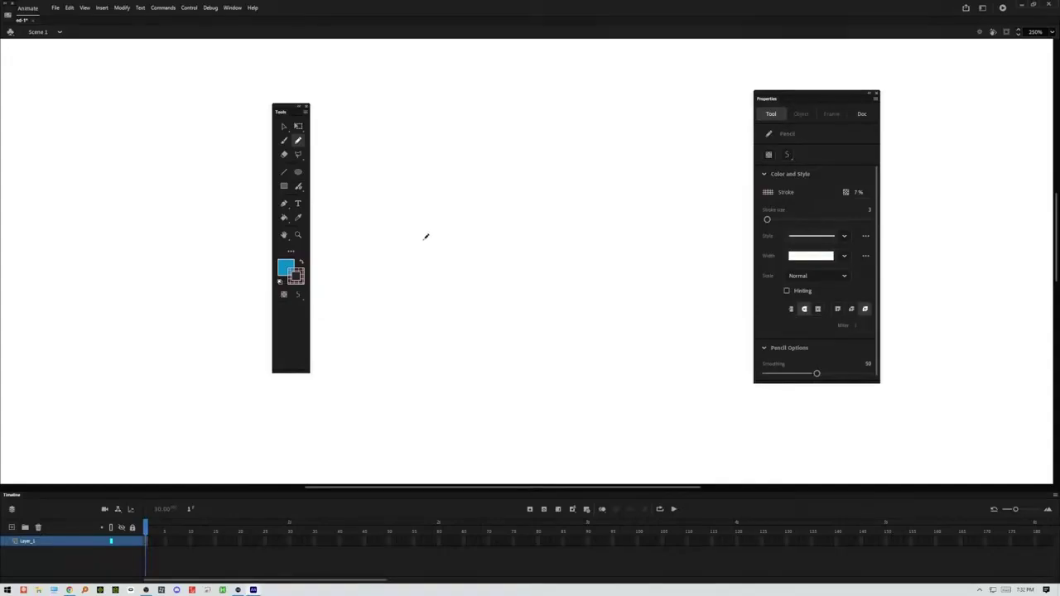
{"action": "mouse_move", "coordinate": [485, 291]}
{"action": "left_mouse_down"}
{"action": "mouse_move", "coordinate": [454, 275]}
{"action": "mouse_move", "coordinate": [461, 221]}
{"action": "mouse_move", "coordinate": [519, 247]}
{"action": "mouse_move", "coordinate": [584, 315]}
{"action": "mouse_move", "coordinate": [632, 245]}
{"action": "mouse_move", "coordinate": [565, 263]}
{"action": "left_mouse_up"}
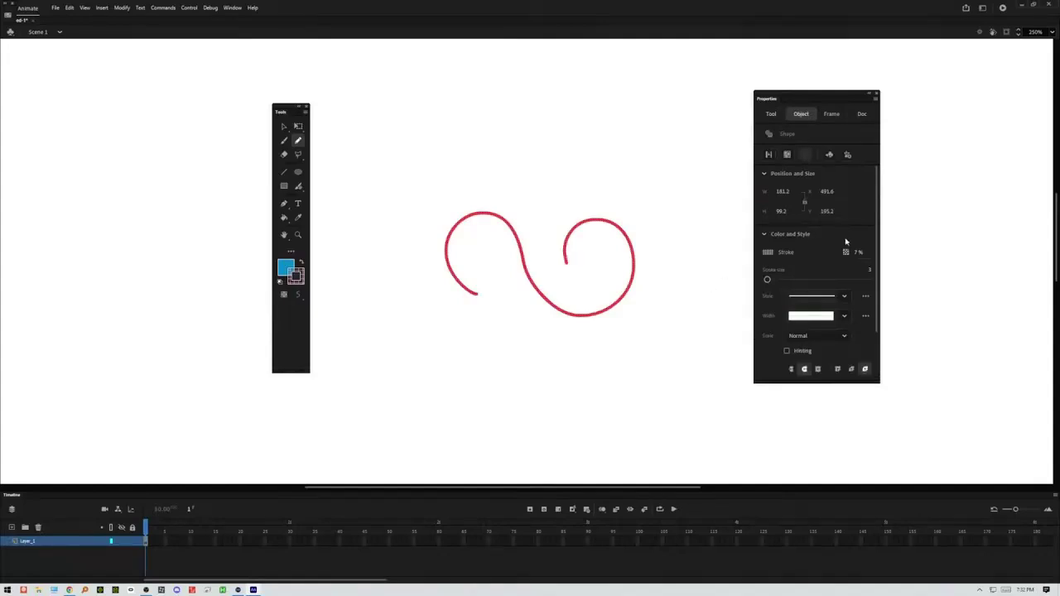
Step: Set the curled stroke's alpha to 100% and deselect it
{"action": "left_click_drag", "start_coordinate": [853, 253], "coordinate": [904, 247]}
{"action": "left_click", "coordinate": [284, 126]}
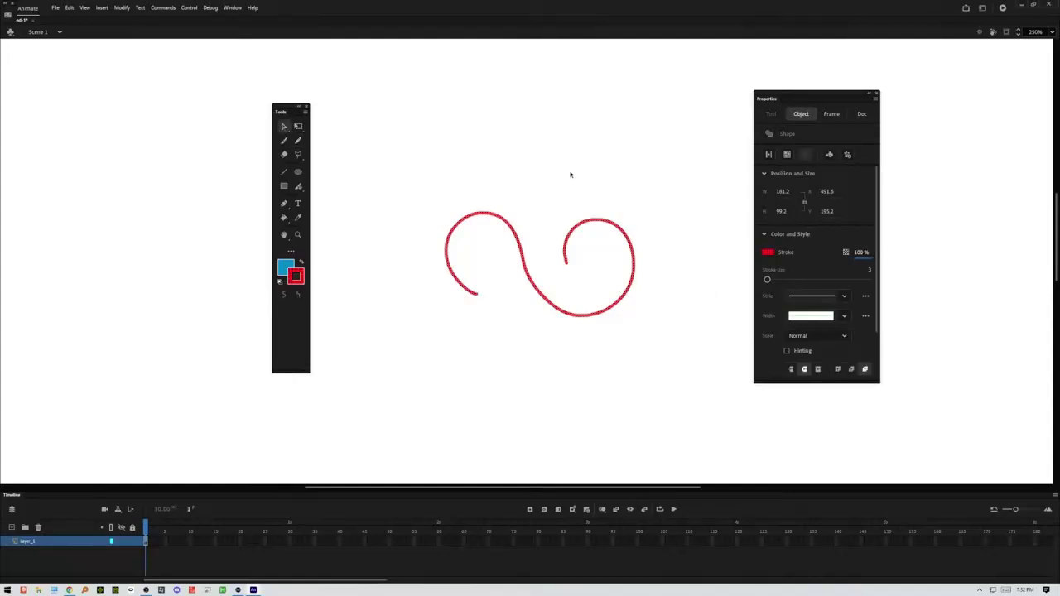
{"action": "left_click", "coordinate": [567, 175]}
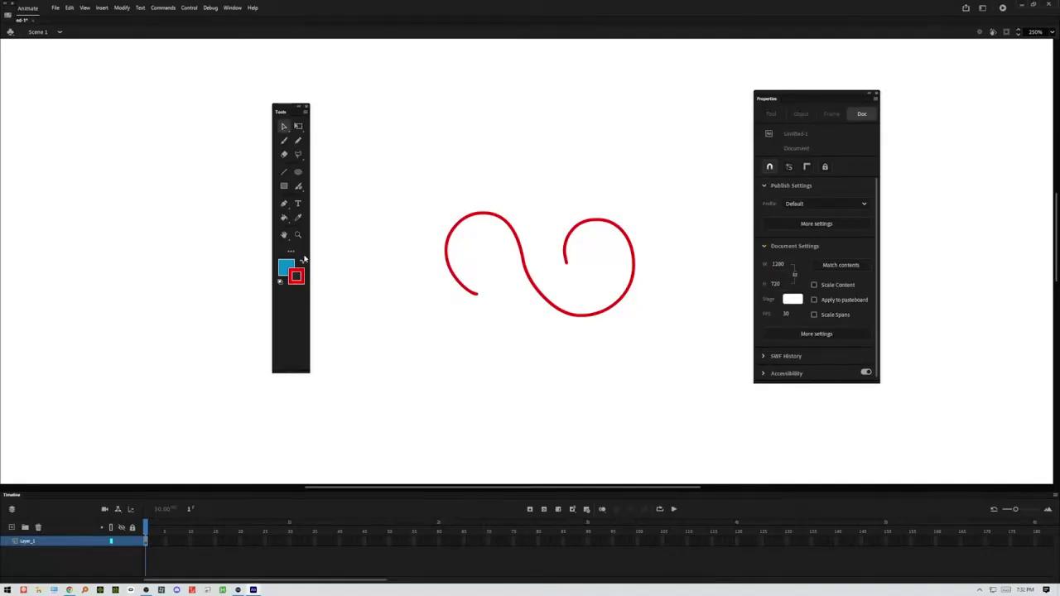
Step: Select the curled stroke and swap the fill and stroke colours back and forth several times
{"action": "mouse_move", "coordinate": [419, 169]}
{"action": "left_mouse_down"}
{"action": "mouse_move", "coordinate": [618, 334]}
{"action": "mouse_move", "coordinate": [661, 353]}
{"action": "left_mouse_up"}
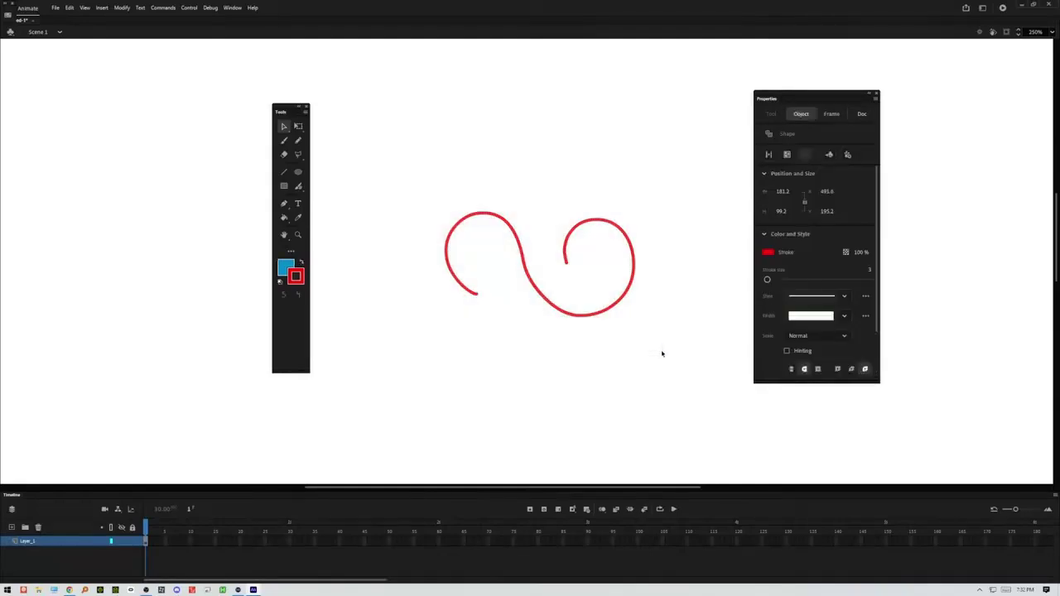
{"action": "left_click", "coordinate": [301, 264]}
{"action": "left_click", "coordinate": [300, 264]}
{"action": "left_click", "coordinate": [300, 263]}
{"action": "left_click", "coordinate": [301, 263]}
{"action": "left_click", "coordinate": [301, 263]}
{"action": "left_click", "coordinate": [301, 264]}
{"action": "left_click", "coordinate": [301, 264]}
{"action": "left_click", "coordinate": [300, 263]}
Step: Turn on Object Drawing mode for the Pencil tool and draw a looping freehand stroke overlapping the curled one
{"action": "left_click", "coordinate": [300, 142]}
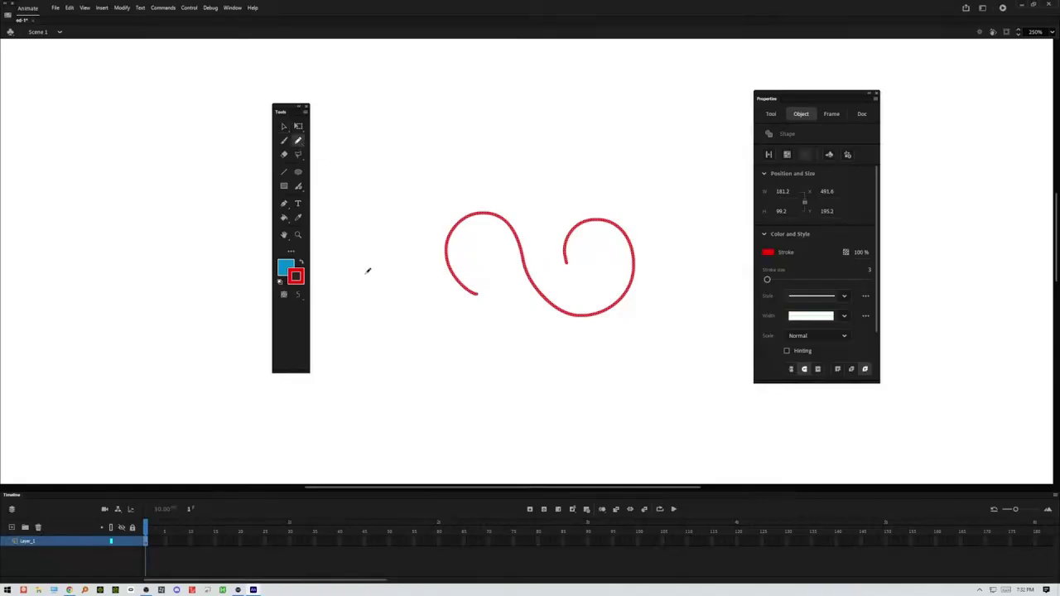
{"action": "left_click", "coordinate": [299, 296]}
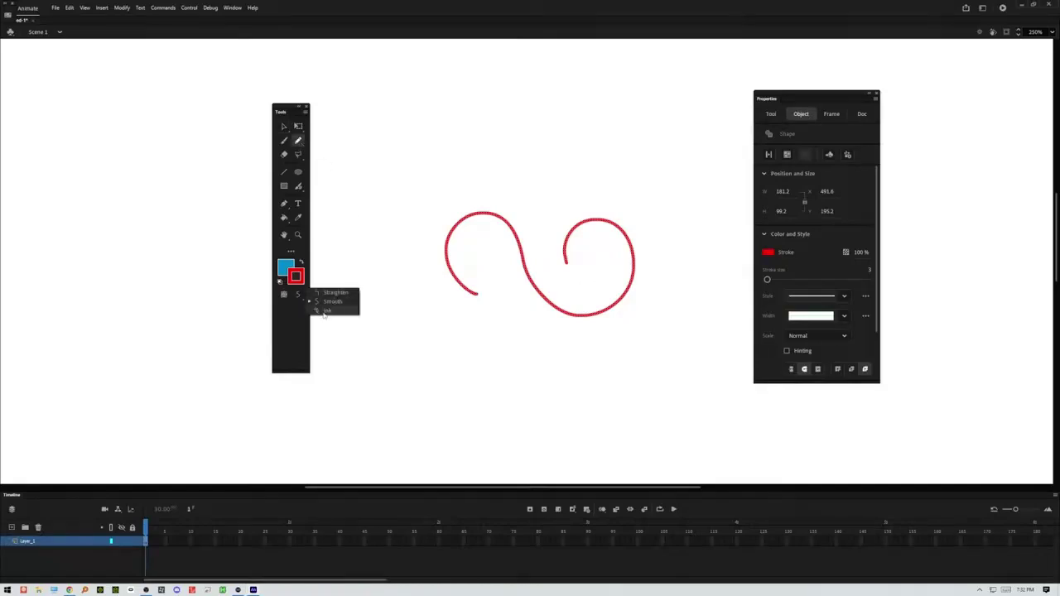
{"action": "left_click", "coordinate": [293, 322]}
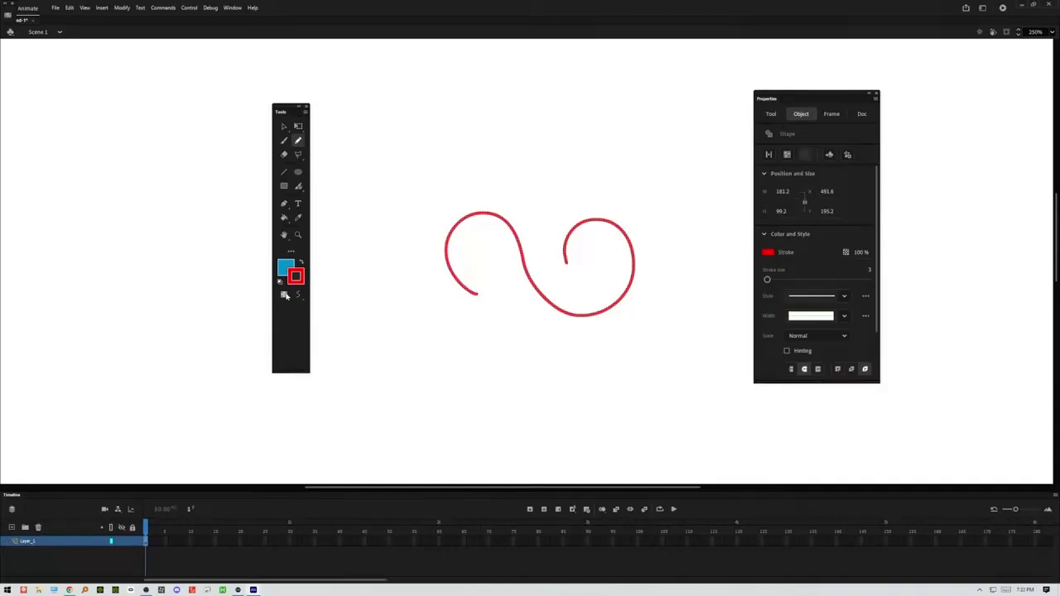
{"action": "left_click", "coordinate": [285, 294]}
{"action": "mouse_move", "coordinate": [380, 303]}
{"action": "left_mouse_down"}
{"action": "mouse_move", "coordinate": [392, 231]}
{"action": "mouse_move", "coordinate": [440, 212]}
{"action": "mouse_move", "coordinate": [504, 247]}
{"action": "mouse_move", "coordinate": [581, 181]}
{"action": "mouse_move", "coordinate": [513, 133]}
{"action": "mouse_move", "coordinate": [476, 190]}
{"action": "mouse_move", "coordinate": [485, 234]}
{"action": "left_mouse_up"}
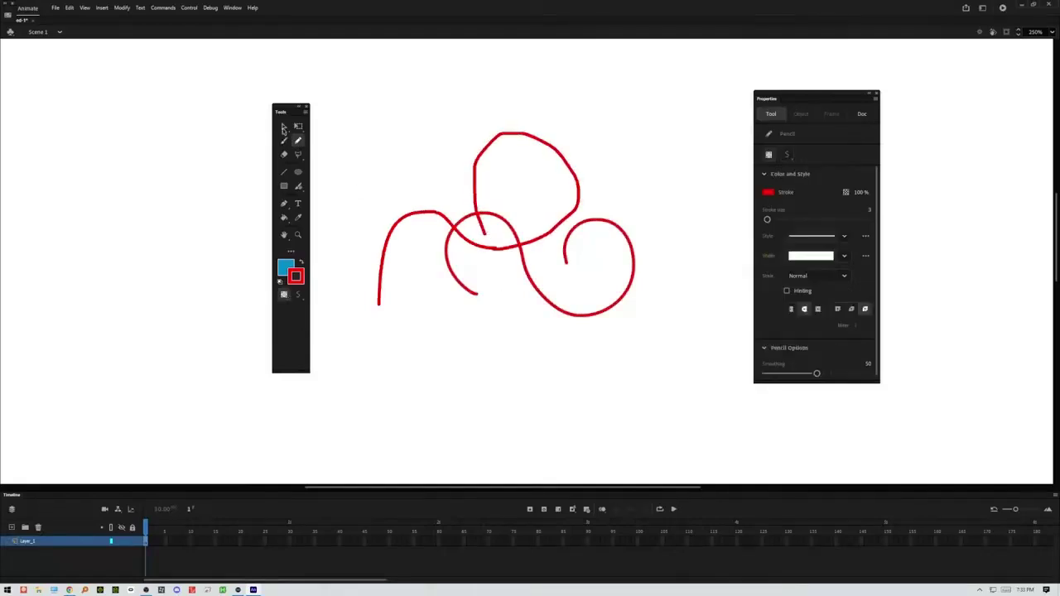
Step: Move the looping drawing object down over the curled stroke, back up, and across the curled stroke's upper part
{"action": "left_click", "coordinate": [284, 128]}
{"action": "left_click", "coordinate": [478, 206]}
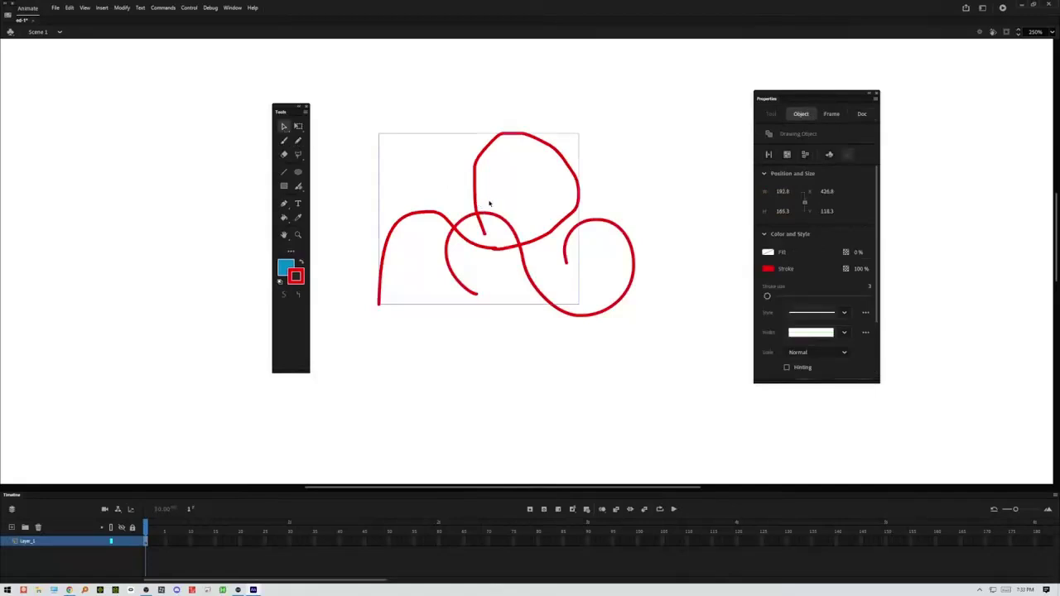
{"action": "mouse_move", "coordinate": [563, 156]}
{"action": "left_mouse_down"}
{"action": "mouse_move", "coordinate": [529, 180]}
{"action": "mouse_move", "coordinate": [517, 234]}
{"action": "left_mouse_up"}
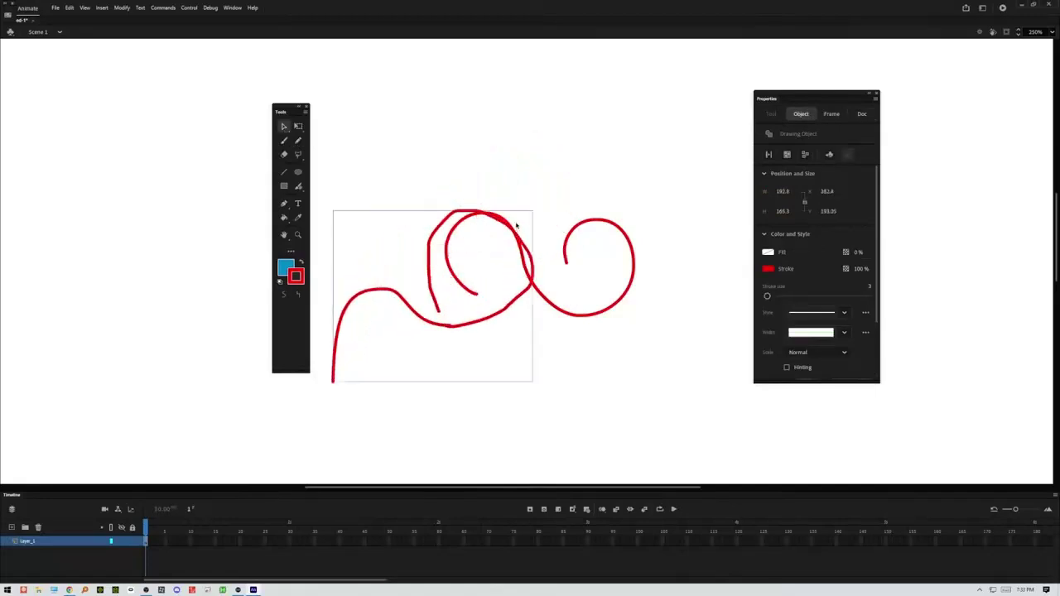
{"action": "mouse_move", "coordinate": [448, 230]}
{"action": "left_mouse_down"}
{"action": "mouse_move", "coordinate": [517, 172]}
{"action": "mouse_move", "coordinate": [497, 146]}
{"action": "mouse_move", "coordinate": [511, 151]}
{"action": "left_mouse_up"}
{"action": "left_click", "coordinate": [628, 180]}
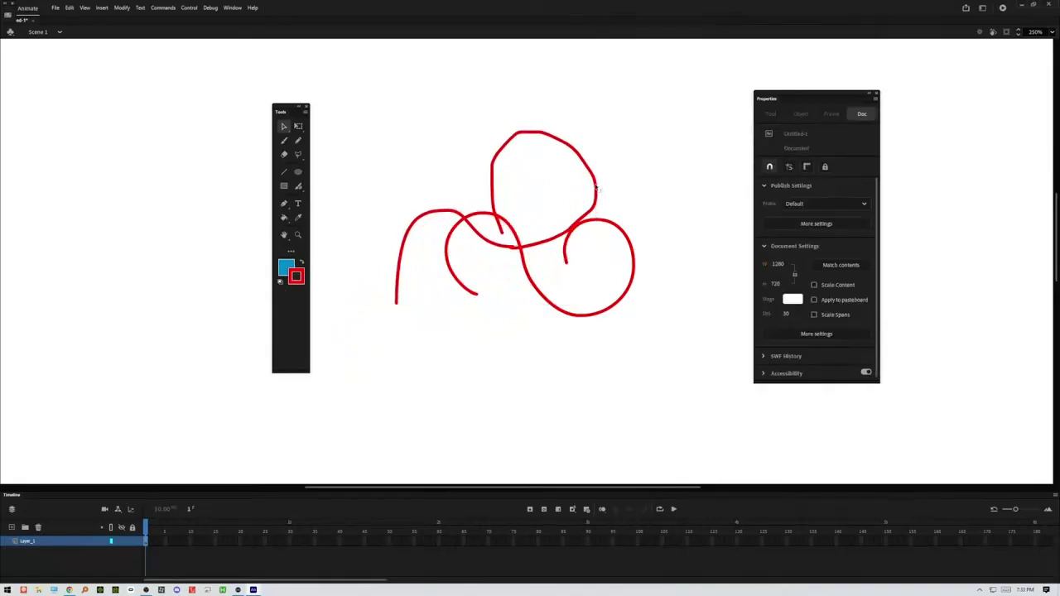
{"action": "left_click", "coordinate": [597, 189]}
{"action": "mouse_move", "coordinate": [598, 191]}
{"action": "left_mouse_down"}
{"action": "mouse_move", "coordinate": [555, 180]}
{"action": "mouse_move", "coordinate": [555, 193]}
{"action": "left_mouse_up"}
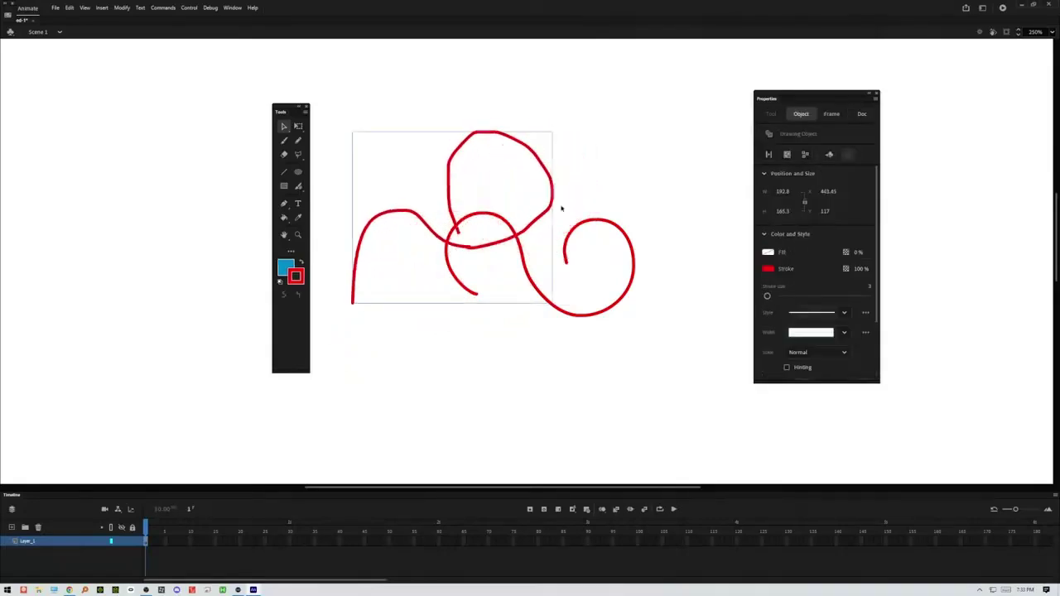
Step: Move the curled stroke up and to the left across the looping drawing object, and deselect it
{"action": "left_click", "coordinate": [526, 273]}
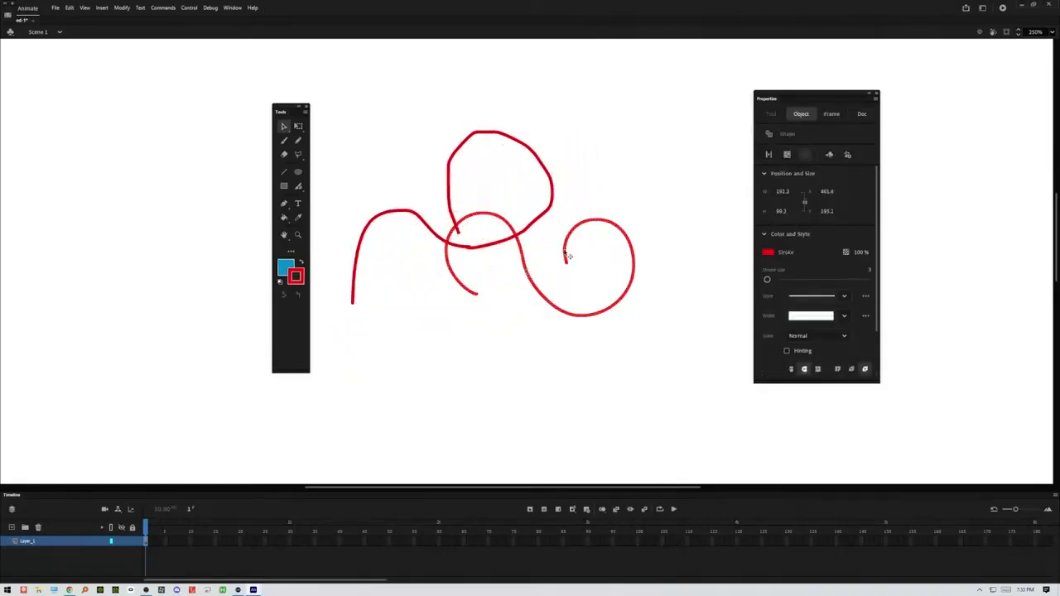
{"action": "mouse_move", "coordinate": [527, 273]}
{"action": "left_mouse_down"}
{"action": "mouse_move", "coordinate": [515, 205]}
{"action": "mouse_move", "coordinate": [491, 248]}
{"action": "left_mouse_up"}
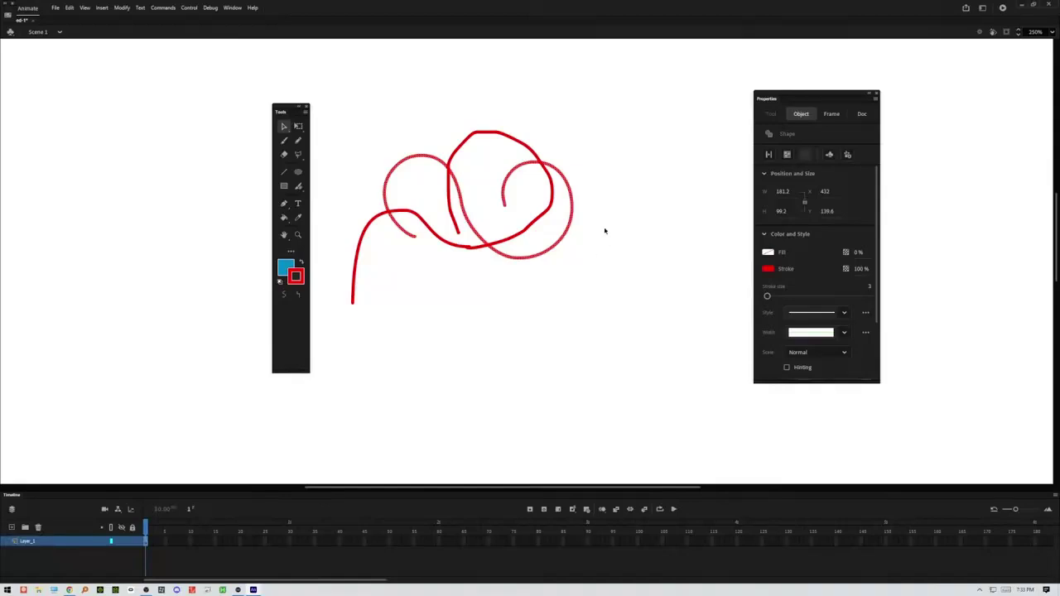
{"action": "left_click", "coordinate": [536, 203]}
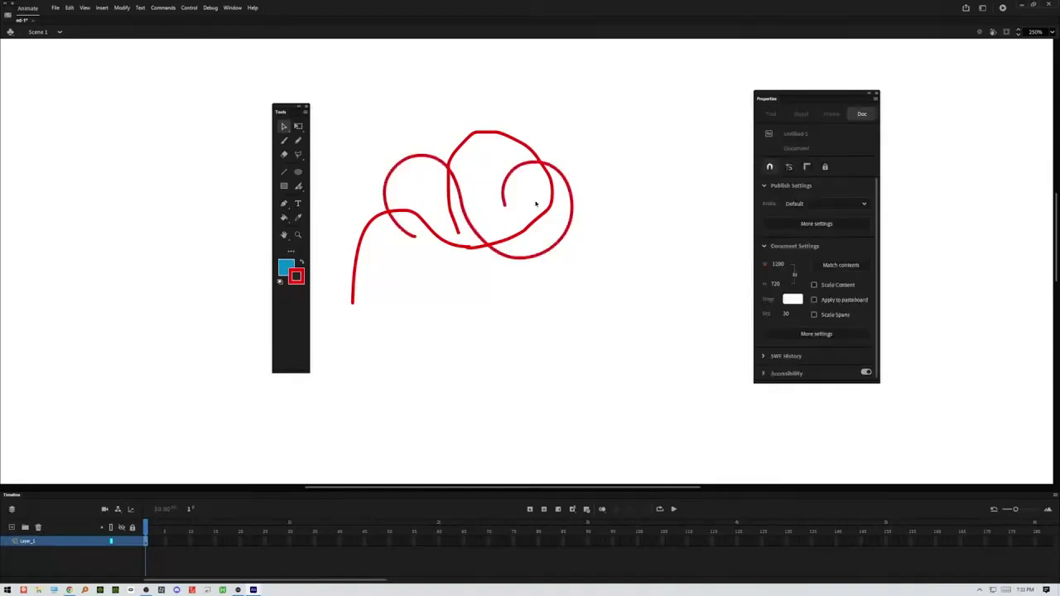
Step: Pull the looping object's upper-left part downward, and clear both strokes from the stage
{"action": "left_click", "coordinate": [460, 152]}
{"action": "left_click_drag", "start_coordinate": [462, 154], "coordinate": [466, 236]}
{"action": "mouse_move", "coordinate": [632, 98]}
{"action": "left_mouse_down"}
{"action": "mouse_move", "coordinate": [367, 466]}
{"action": "mouse_move", "coordinate": [347, 464]}
{"action": "left_mouse_up"}
{"action": "left_click", "coordinate": [348, 451]}
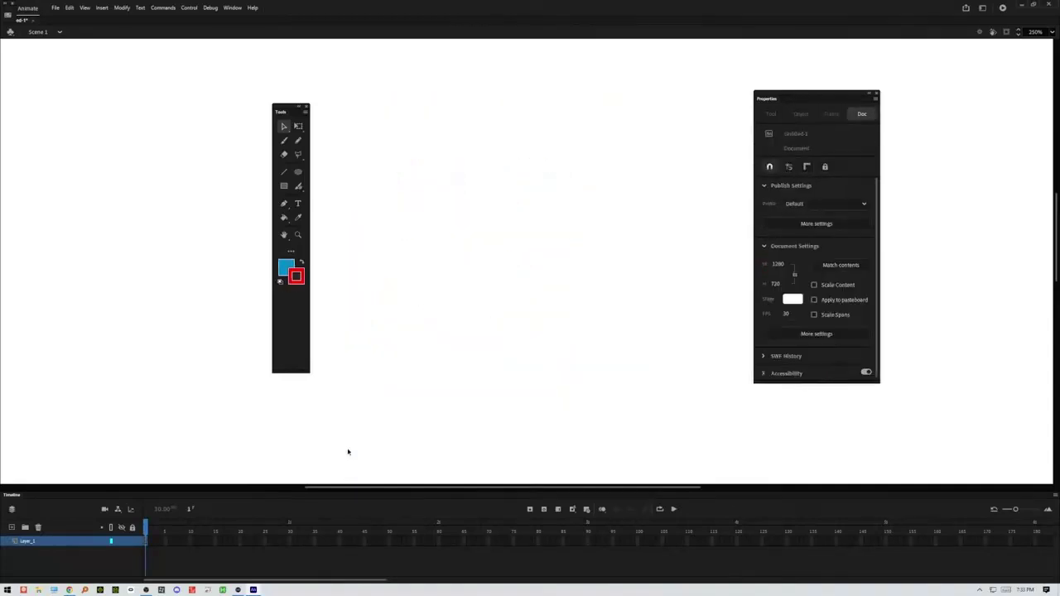
Step: Draw two crossing S-shaped Pencil strokes and a large oval loop around their lower part in Object Drawing mode
{"action": "key", "text": "y"}
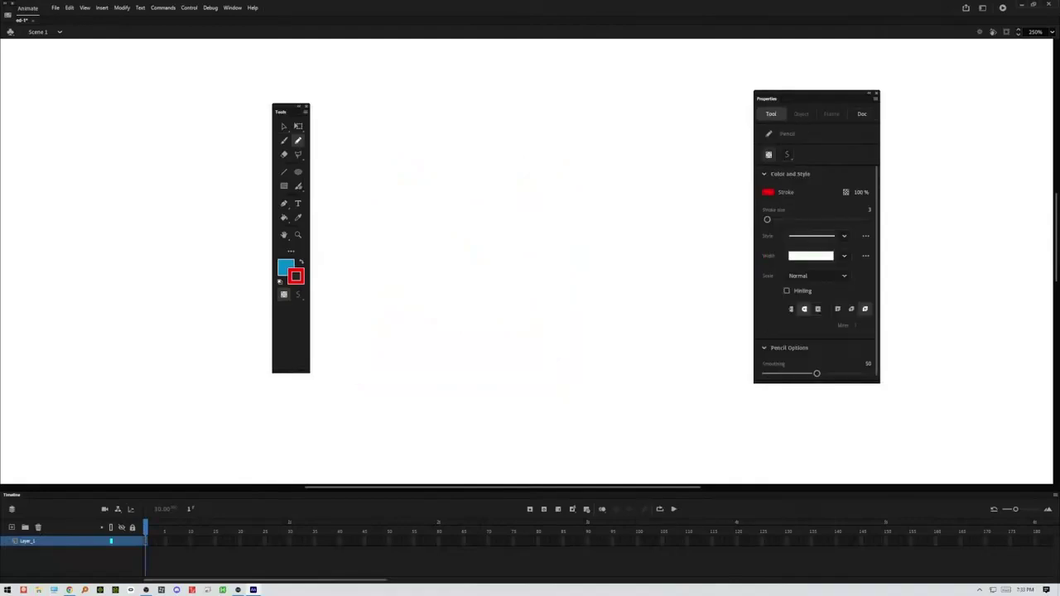
{"action": "mouse_move", "coordinate": [494, 151]}
{"action": "left_mouse_down"}
{"action": "mouse_move", "coordinate": [402, 178]}
{"action": "mouse_move", "coordinate": [519, 237]}
{"action": "mouse_move", "coordinate": [424, 335]}
{"action": "left_mouse_up"}
{"action": "mouse_move", "coordinate": [455, 156]}
{"action": "left_mouse_down"}
{"action": "mouse_move", "coordinate": [529, 137]}
{"action": "mouse_move", "coordinate": [465, 287]}
{"action": "mouse_move", "coordinate": [514, 336]}
{"action": "left_mouse_up"}
{"action": "mouse_move", "coordinate": [404, 308]}
{"action": "left_mouse_down"}
{"action": "mouse_move", "coordinate": [487, 192]}
{"action": "mouse_move", "coordinate": [596, 215]}
{"action": "mouse_move", "coordinate": [557, 353]}
{"action": "mouse_move", "coordinate": [426, 370]}
{"action": "mouse_move", "coordinate": [396, 301]}
{"action": "mouse_move", "coordinate": [427, 262]}
{"action": "left_mouse_up"}
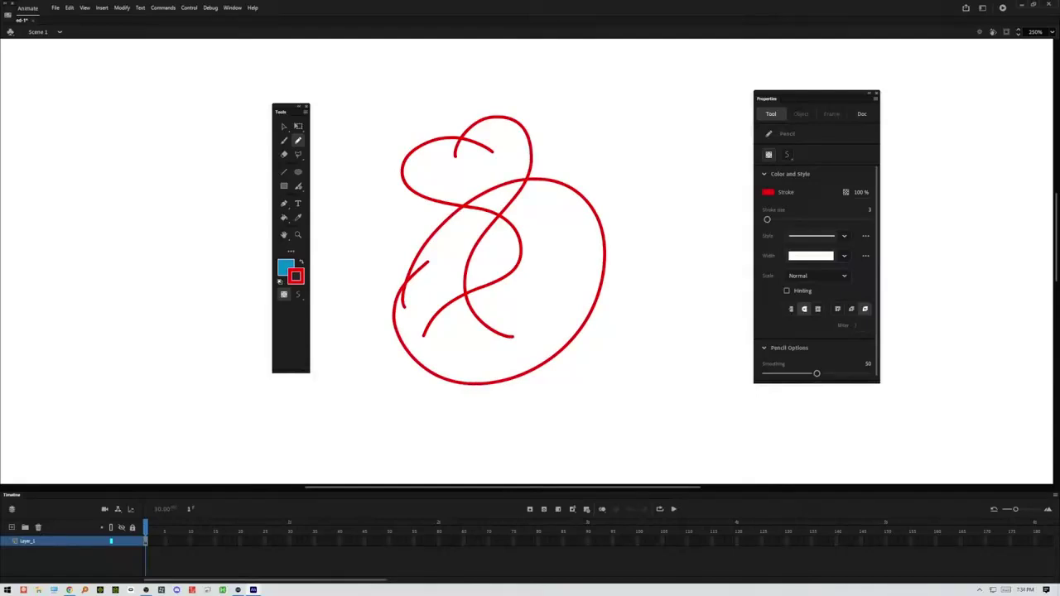
Step: Bend the two S-shaped strokes into wavy curves, and move the second one up and to the right
{"action": "left_click", "coordinate": [284, 127]}
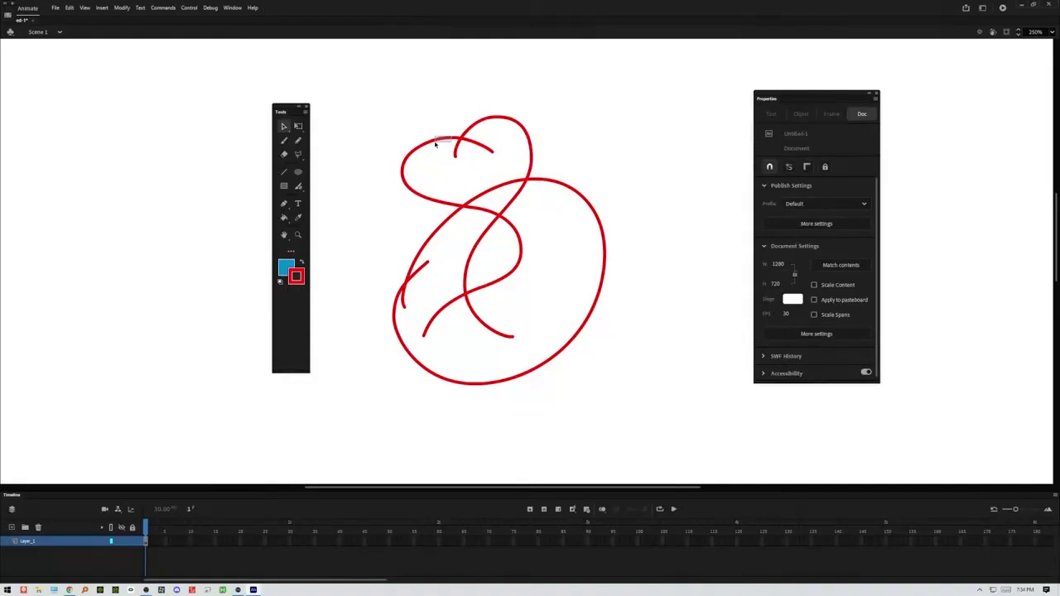
{"action": "mouse_move", "coordinate": [436, 139]}
{"action": "left_mouse_down"}
{"action": "mouse_move", "coordinate": [421, 166]}
{"action": "mouse_move", "coordinate": [458, 173]}
{"action": "left_mouse_up"}
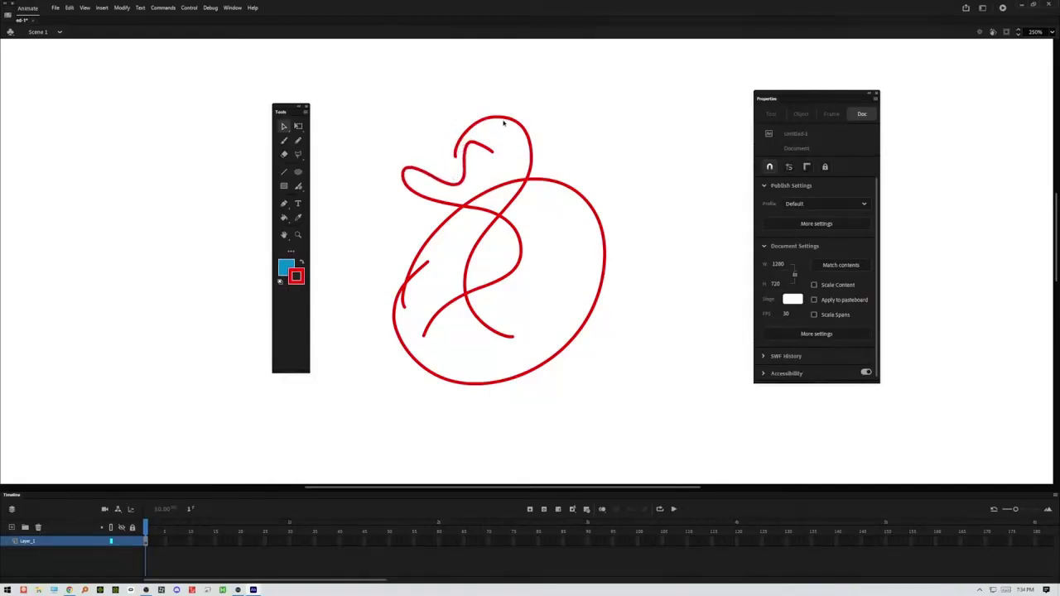
{"action": "left_click_drag", "start_coordinate": [504, 121], "coordinate": [416, 138]}
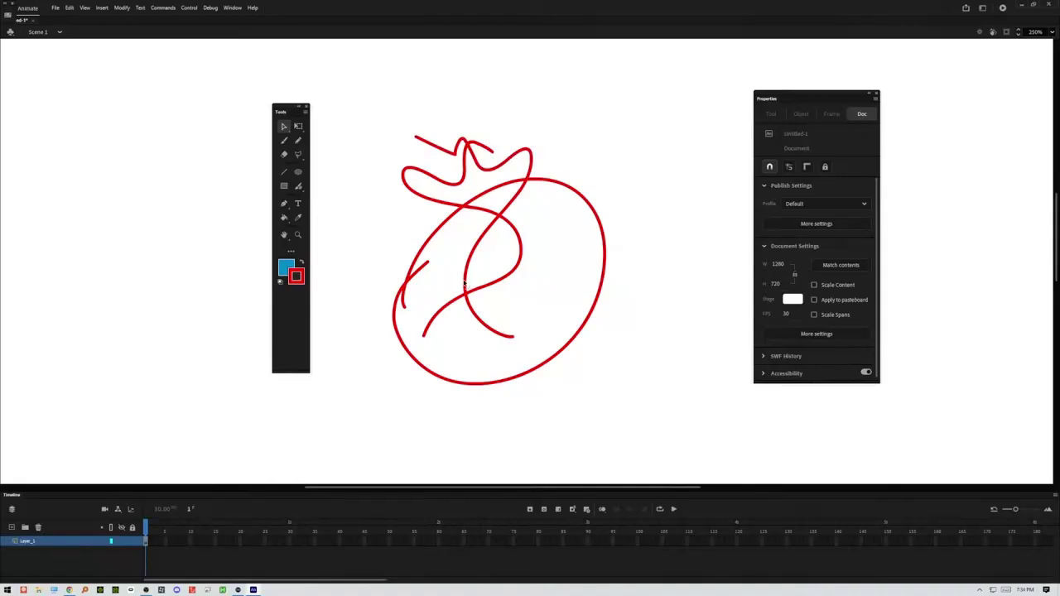
{"action": "left_click_drag", "start_coordinate": [468, 284], "coordinate": [444, 285]}
{"action": "mouse_move", "coordinate": [478, 244]}
{"action": "left_mouse_down"}
{"action": "mouse_move", "coordinate": [638, 211]}
{"action": "mouse_move", "coordinate": [637, 219]}
{"action": "mouse_move", "coordinate": [539, 215]}
{"action": "left_mouse_up"}
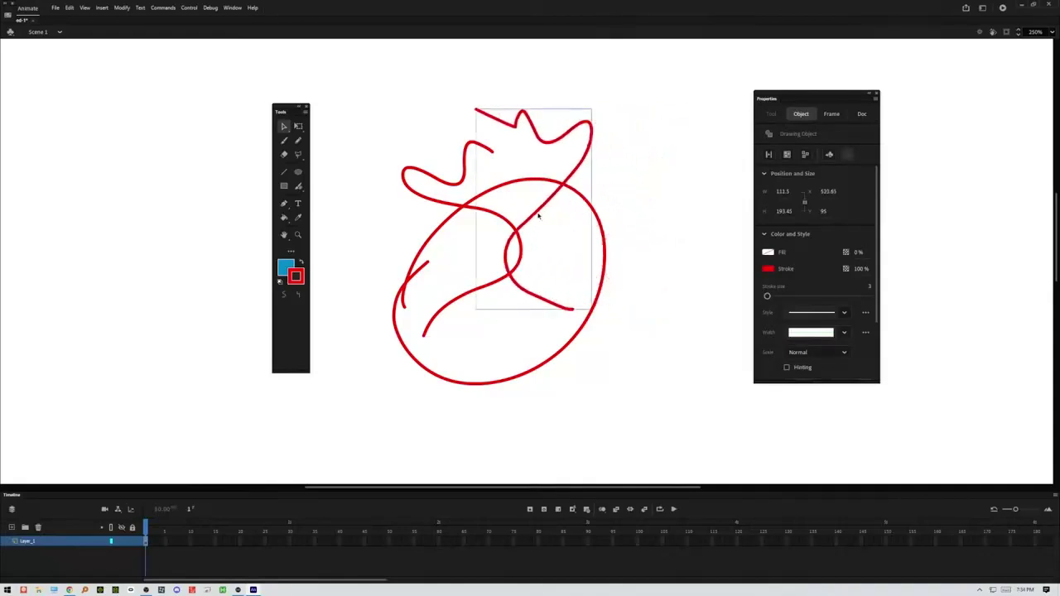
{"action": "left_click", "coordinate": [559, 220]}
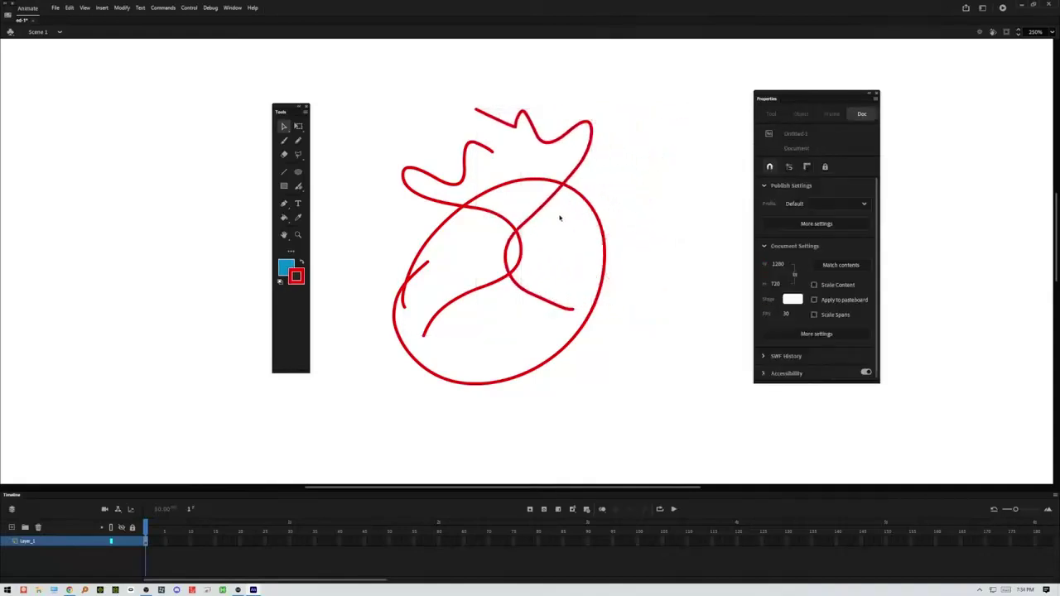
Step: Reshape the oval's upper edge and move the oval up over the two wavy strokes
{"action": "left_click_drag", "start_coordinate": [544, 180], "coordinate": [451, 211]}
{"action": "left_click", "coordinate": [466, 235]}
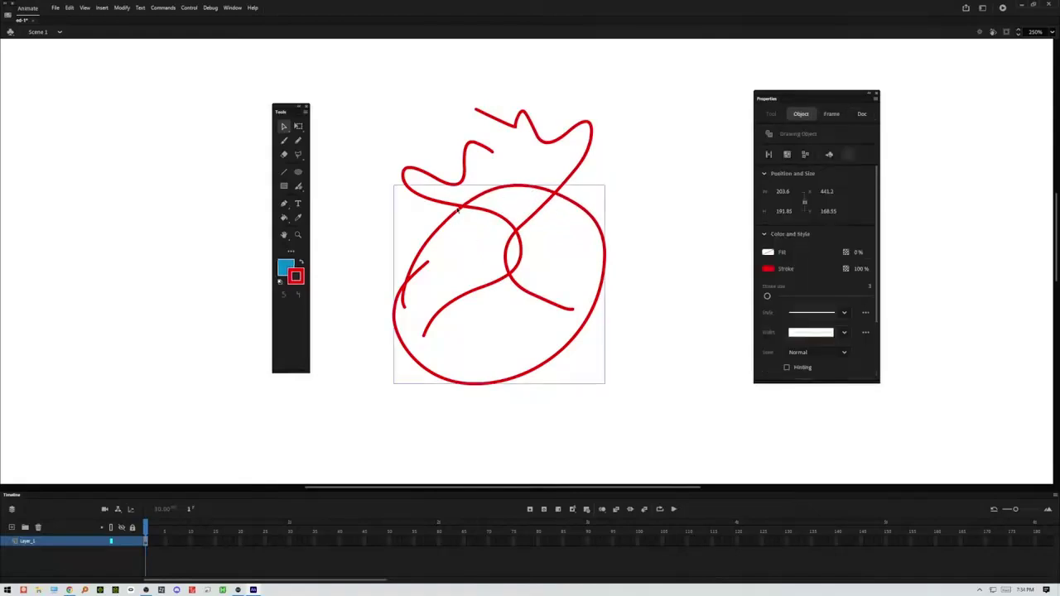
{"action": "mouse_move", "coordinate": [457, 217]}
{"action": "left_mouse_down"}
{"action": "mouse_move", "coordinate": [467, 234]}
{"action": "mouse_move", "coordinate": [472, 184]}
{"action": "mouse_move", "coordinate": [433, 107]}
{"action": "mouse_move", "coordinate": [461, 149]}
{"action": "mouse_move", "coordinate": [458, 189]}
{"action": "left_mouse_up"}
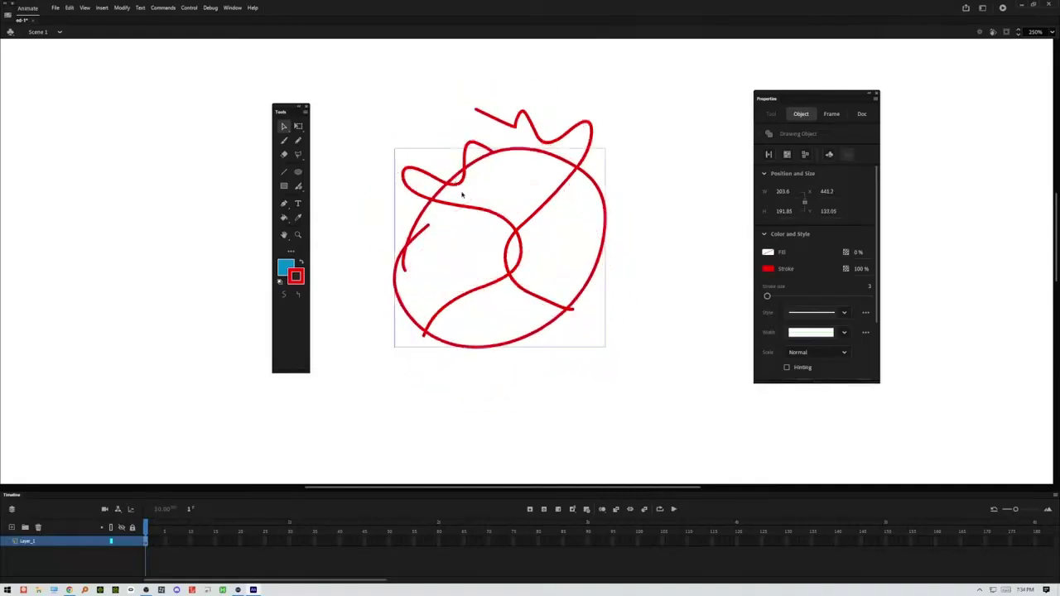
{"action": "mouse_move", "coordinate": [562, 155]}
{"action": "left_mouse_down"}
{"action": "mouse_move", "coordinate": [586, 105]}
{"action": "mouse_move", "coordinate": [537, 93]}
{"action": "mouse_move", "coordinate": [559, 96]}
{"action": "left_mouse_up"}
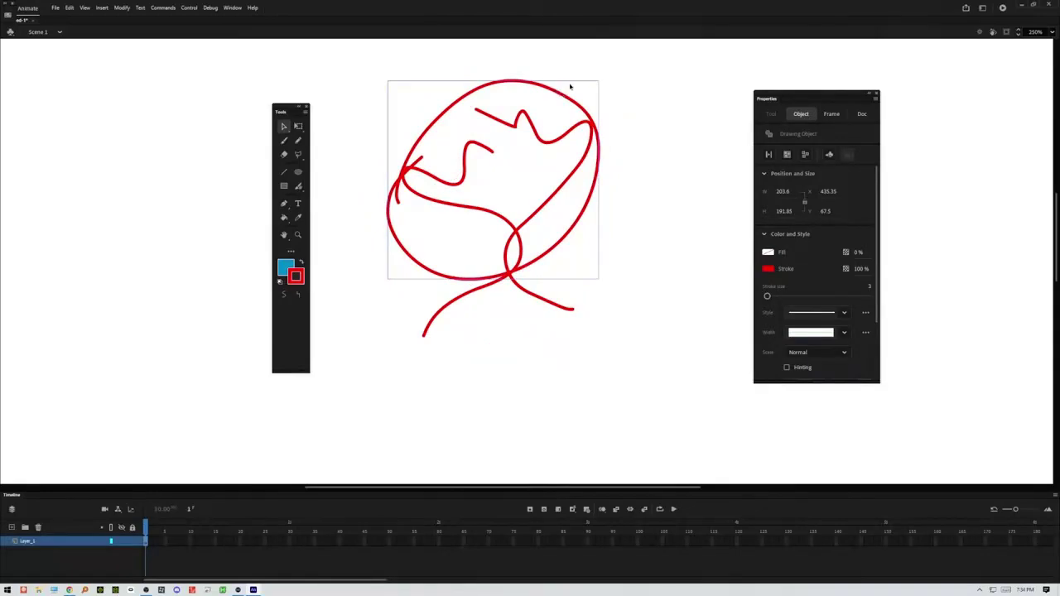
Step: Fill the oval with green and move it down and to the right, clear of most of the wavy strokes
{"action": "left_click", "coordinate": [284, 217]}
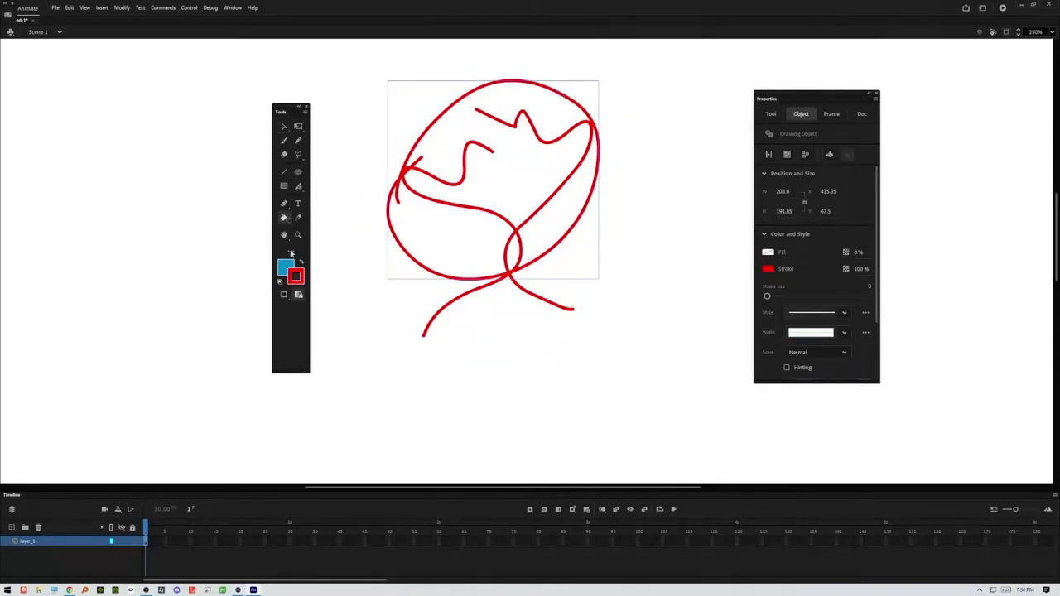
{"action": "left_click", "coordinate": [285, 266]}
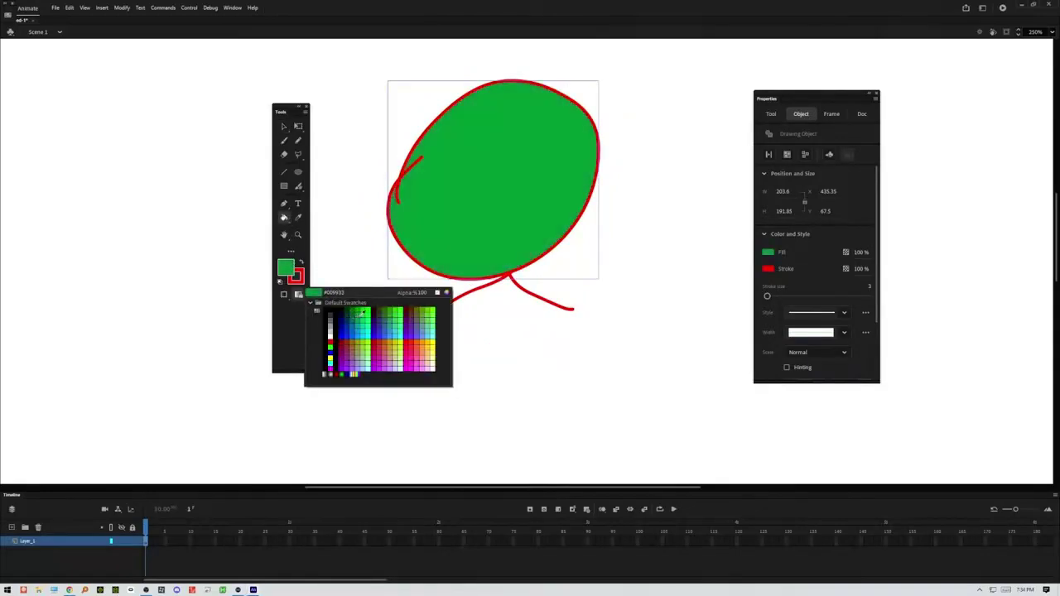
{"action": "left_click", "coordinate": [359, 313]}
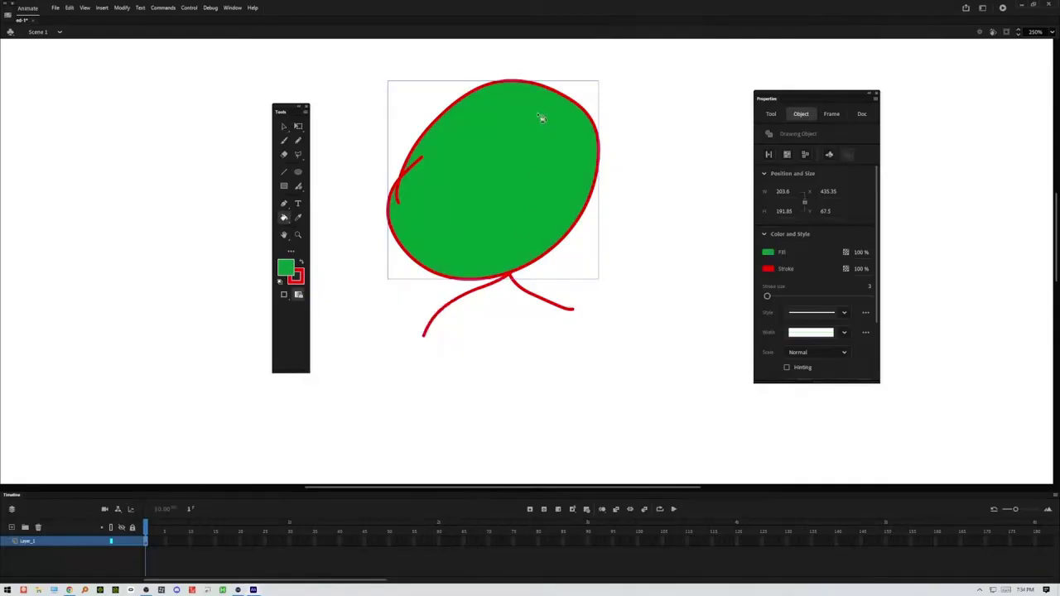
{"action": "left_click", "coordinate": [286, 126]}
{"action": "left_click_drag", "start_coordinate": [500, 147], "coordinate": [646, 285]}
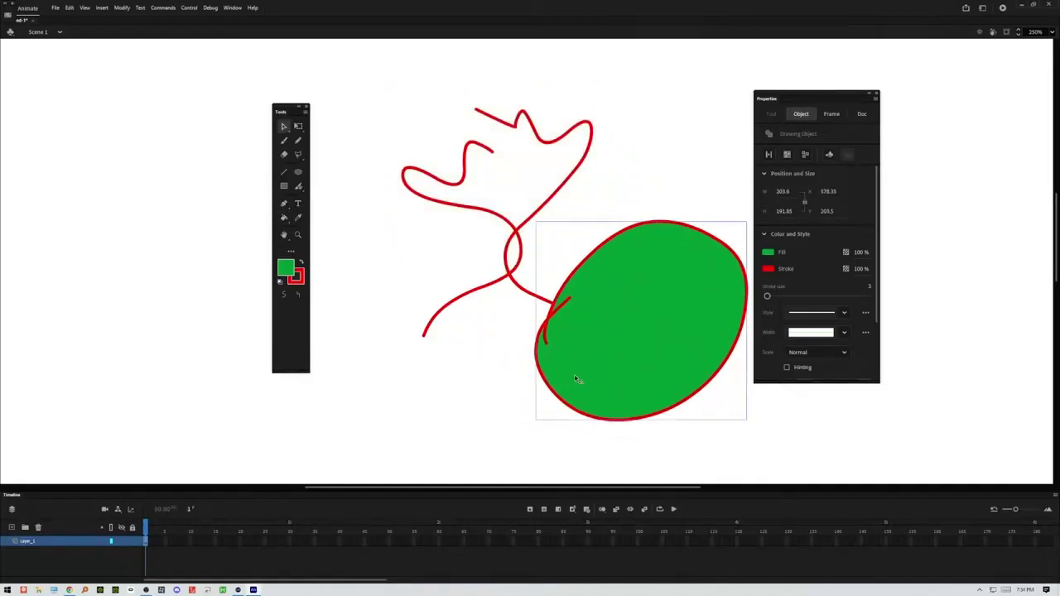
Step: Change the oval's fill to a bright turquoise green and deselect it
{"action": "left_click", "coordinate": [284, 218]}
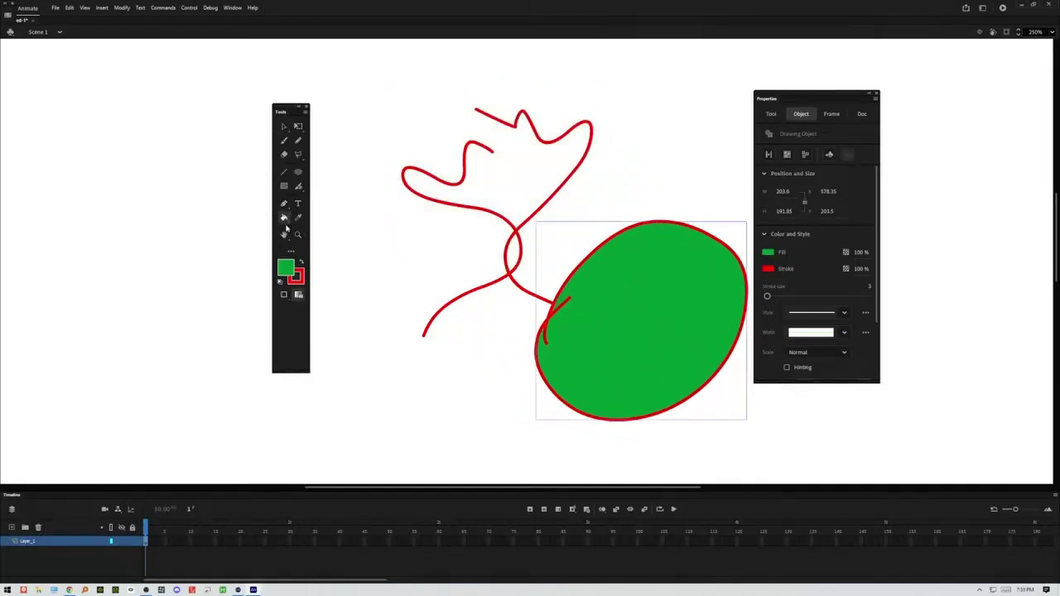
{"action": "left_click", "coordinate": [291, 270]}
{"action": "left_click", "coordinate": [366, 334]}
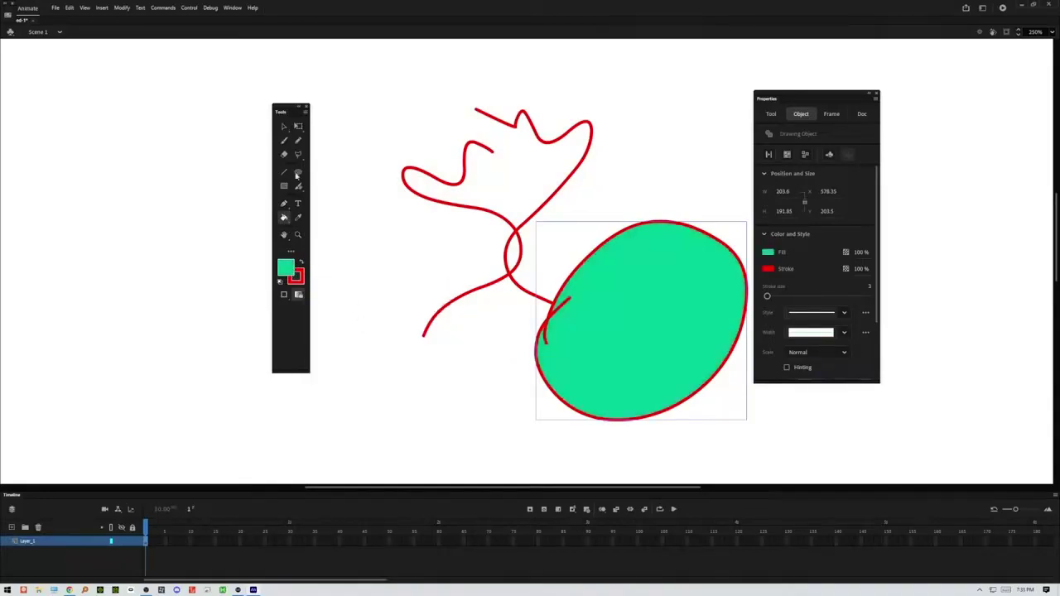
{"action": "left_click", "coordinate": [283, 127]}
{"action": "left_click", "coordinate": [366, 240]}
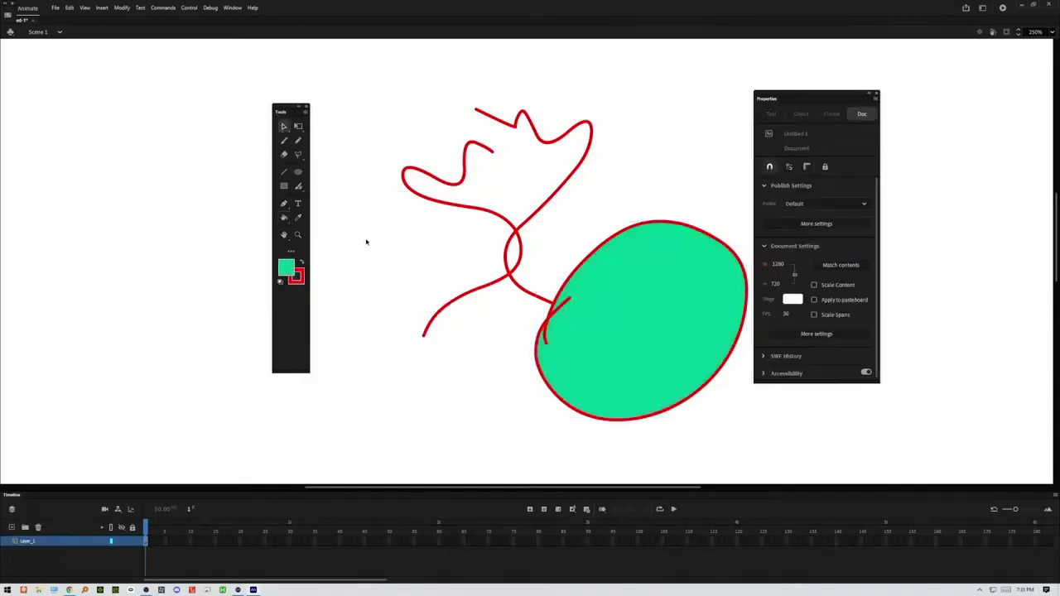
Step: Fill the unselected oval with dark grey using the Paint Bucket, and set the fill colour to green
{"action": "left_click", "coordinate": [284, 217]}
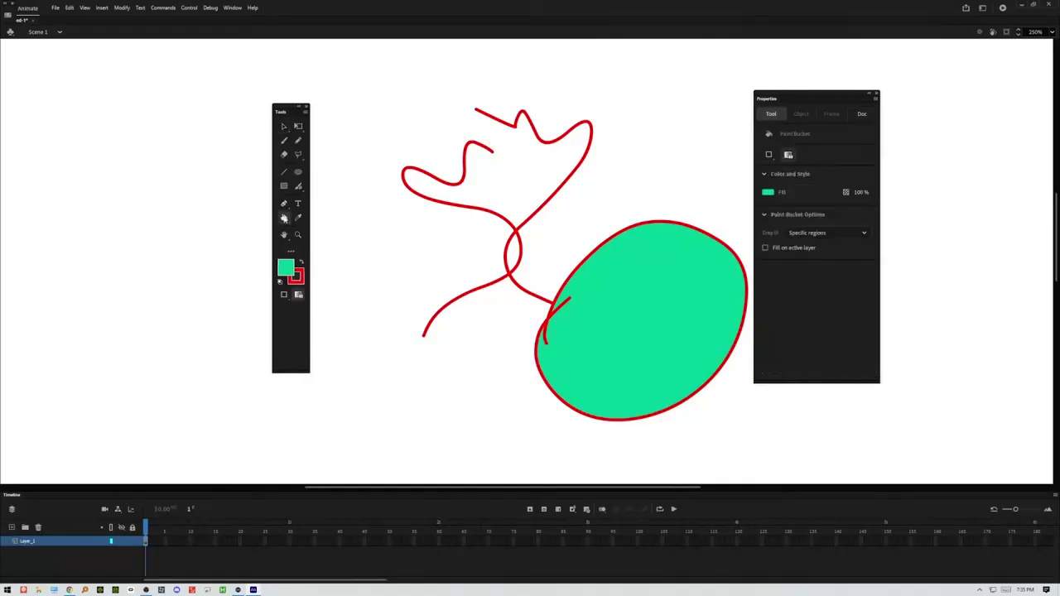
{"action": "left_click", "coordinate": [286, 266]}
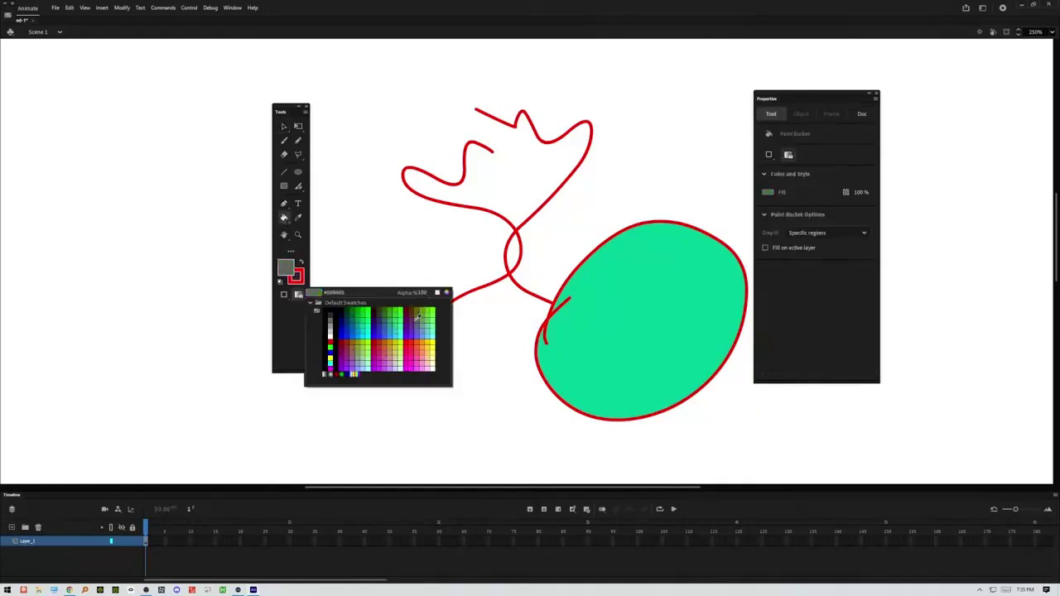
{"action": "left_click", "coordinate": [311, 331]}
{"action": "left_click", "coordinate": [606, 309]}
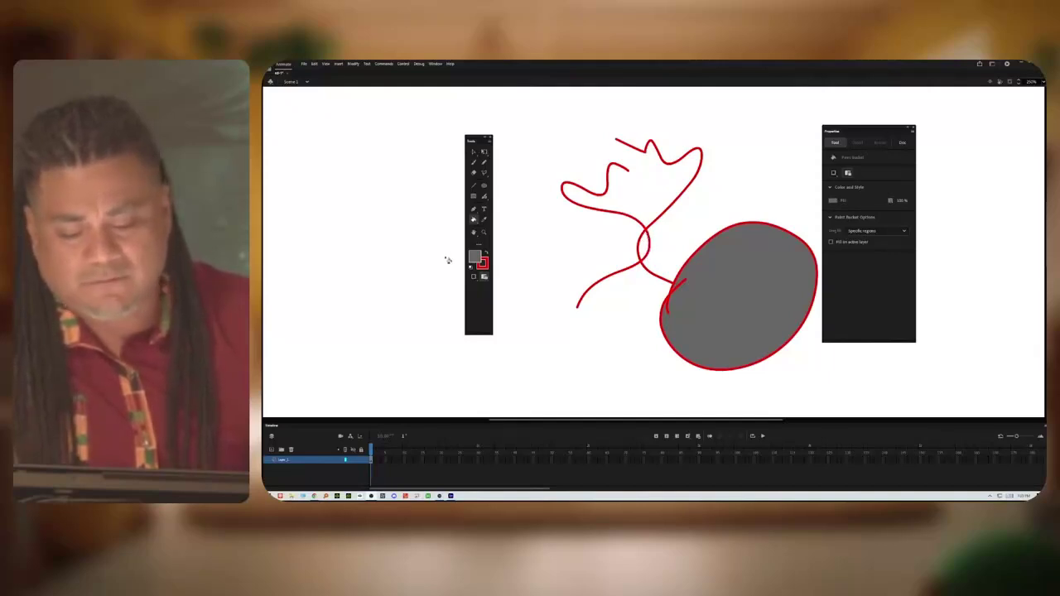
{"action": "left_click", "coordinate": [474, 258]}
{"action": "left_click", "coordinate": [530, 286]}
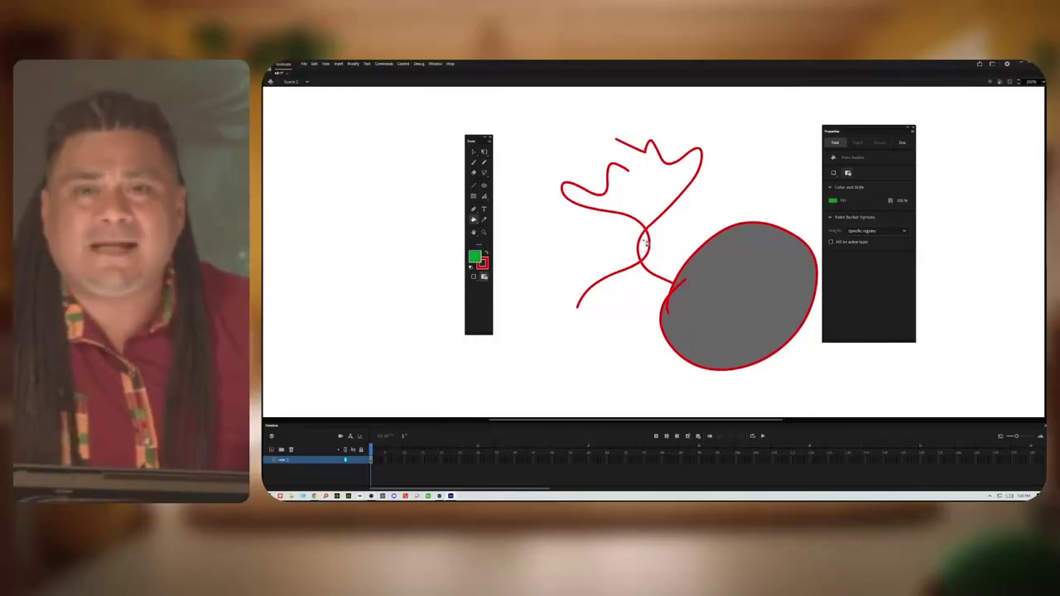
Step: Move the left wavy stroke up and to the right over the other wavy stroke, and bend the right one outward
{"action": "key", "text": "v"}
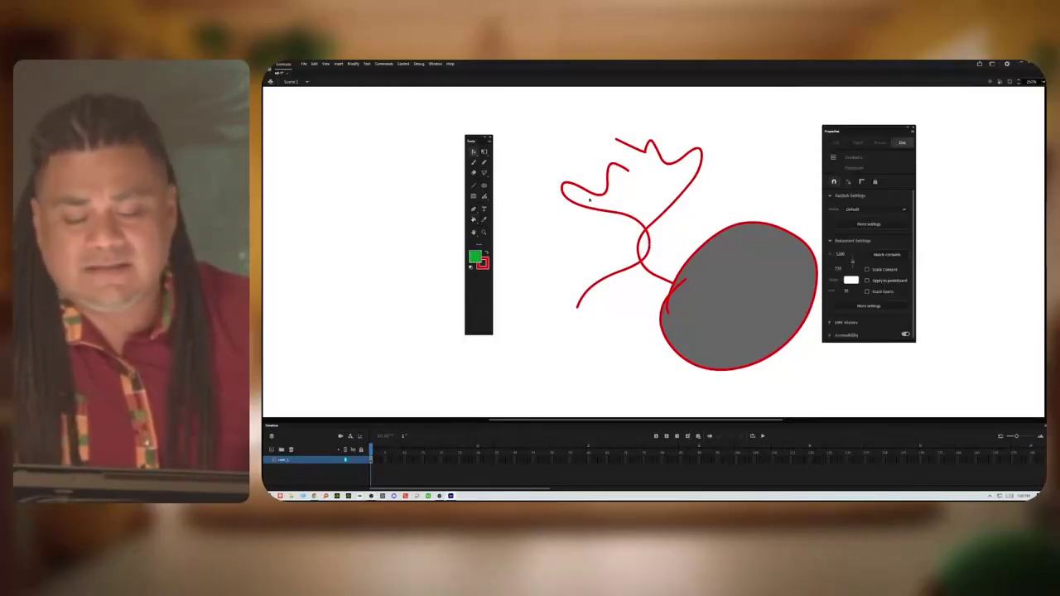
{"action": "left_click", "coordinate": [648, 240]}
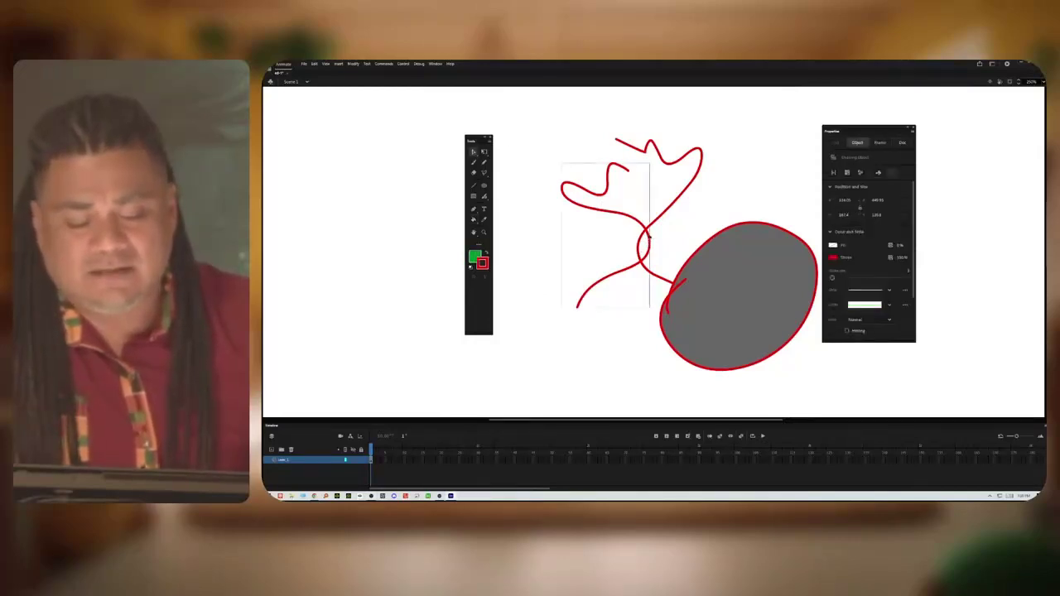
{"action": "left_click_drag", "start_coordinate": [644, 225], "coordinate": [666, 203]}
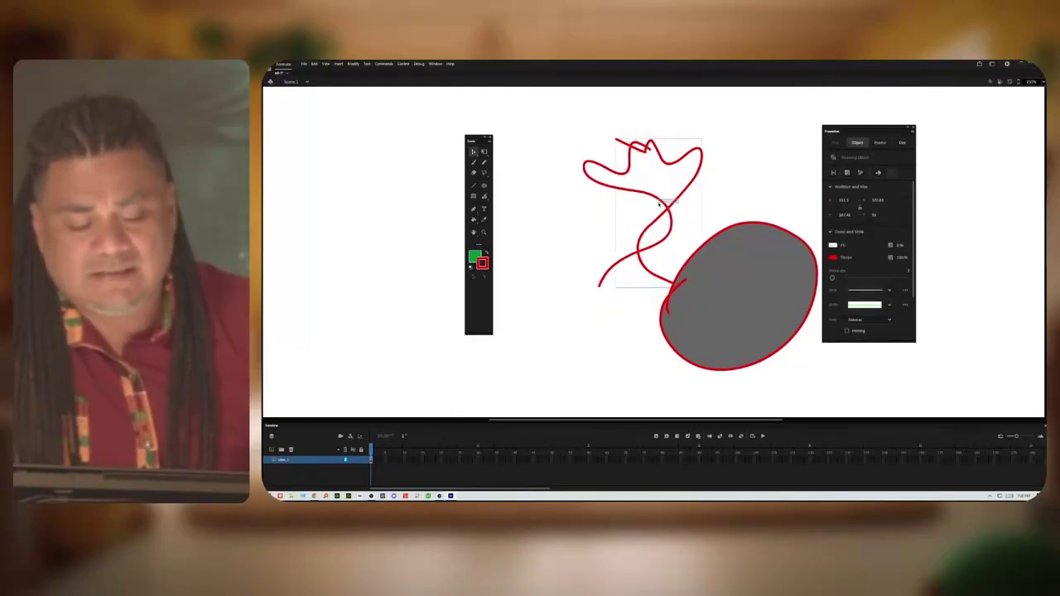
{"action": "left_click", "coordinate": [678, 202]}
{"action": "mouse_move", "coordinate": [678, 202]}
{"action": "left_mouse_down"}
{"action": "mouse_move", "coordinate": [636, 199]}
{"action": "mouse_move", "coordinate": [656, 207]}
{"action": "mouse_move", "coordinate": [668, 197]}
{"action": "mouse_move", "coordinate": [650, 216]}
{"action": "mouse_move", "coordinate": [662, 204]}
{"action": "left_mouse_up"}
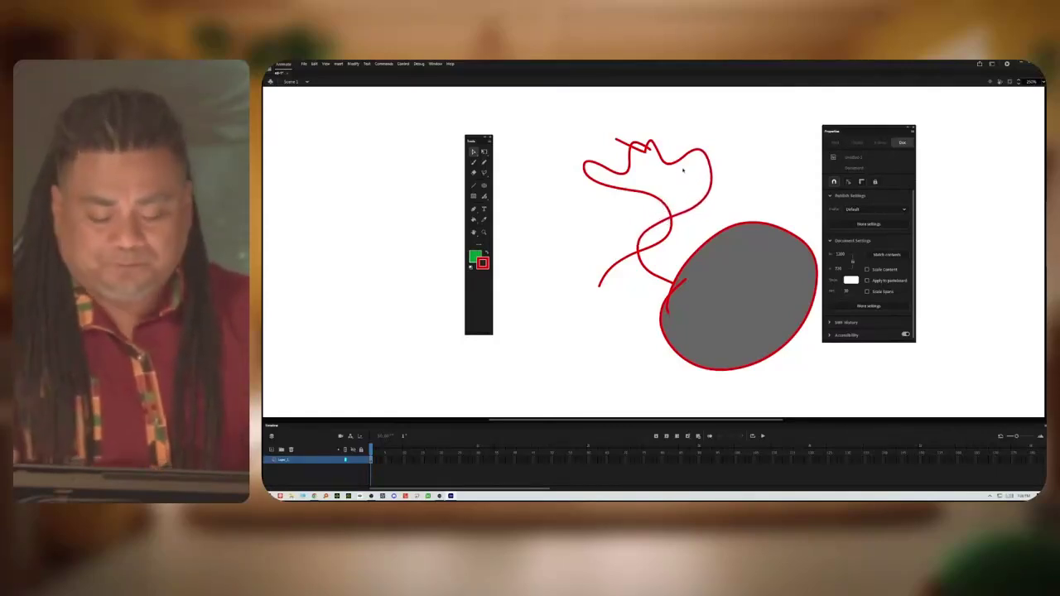
Step: Delete all the shapes from the stage and activate the Pencil tool
{"action": "key", "text": "ctrl+a"}
{"action": "key", "text": "Delete"}
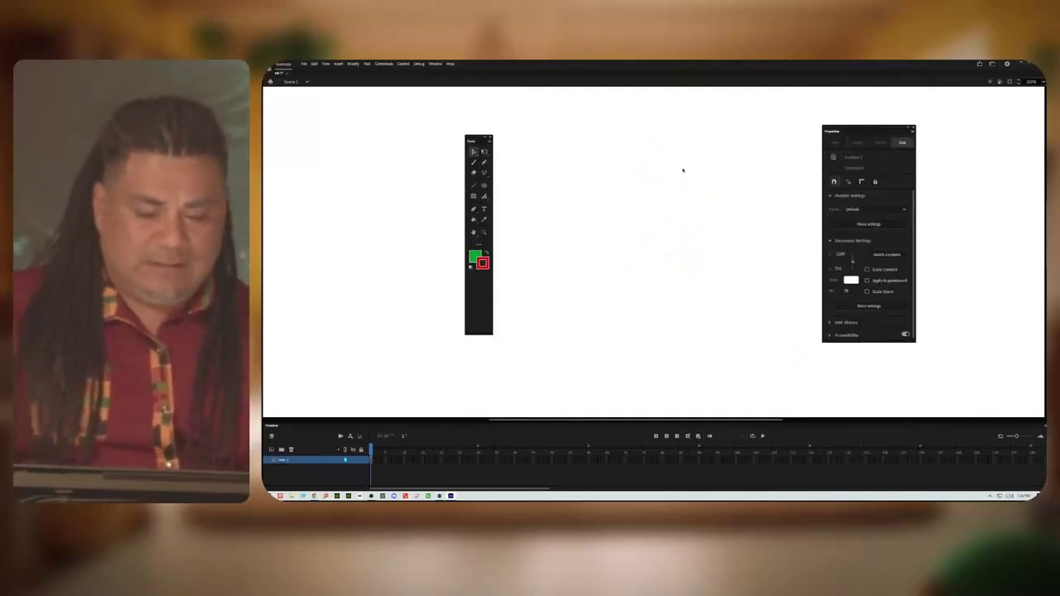
{"action": "left_click", "coordinate": [485, 162]}
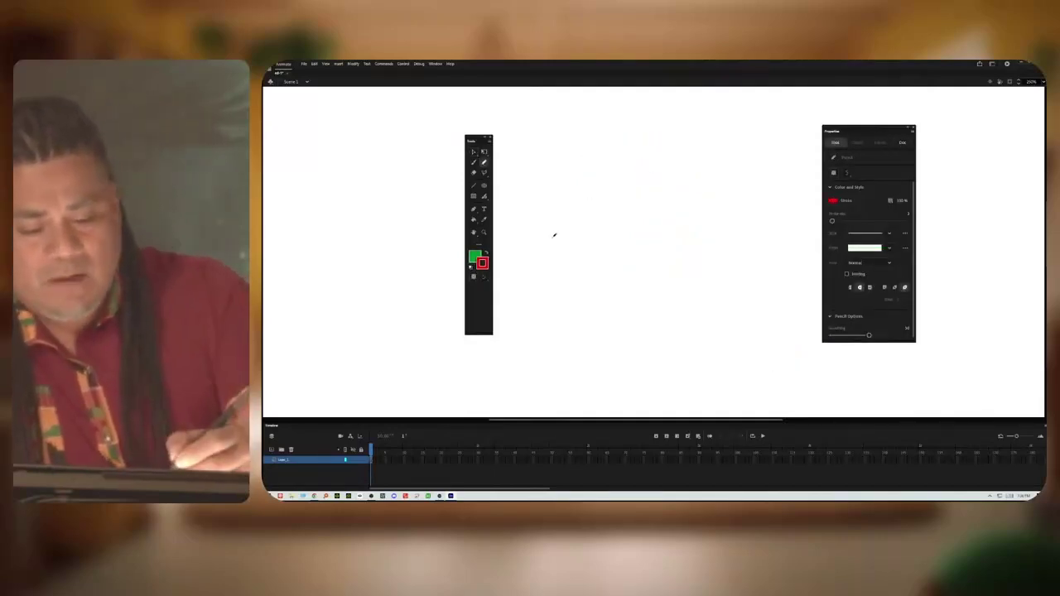
Step: Draw a large red circle with the Pencil in the middle of the stage and fill it with teal using the Paint Bucket
{"action": "mouse_move", "coordinate": [638, 158]}
{"action": "left_mouse_down"}
{"action": "mouse_move", "coordinate": [570, 261]}
{"action": "mouse_move", "coordinate": [727, 229]}
{"action": "mouse_move", "coordinate": [635, 154]}
{"action": "mouse_move", "coordinate": [597, 163]}
{"action": "left_mouse_up"}
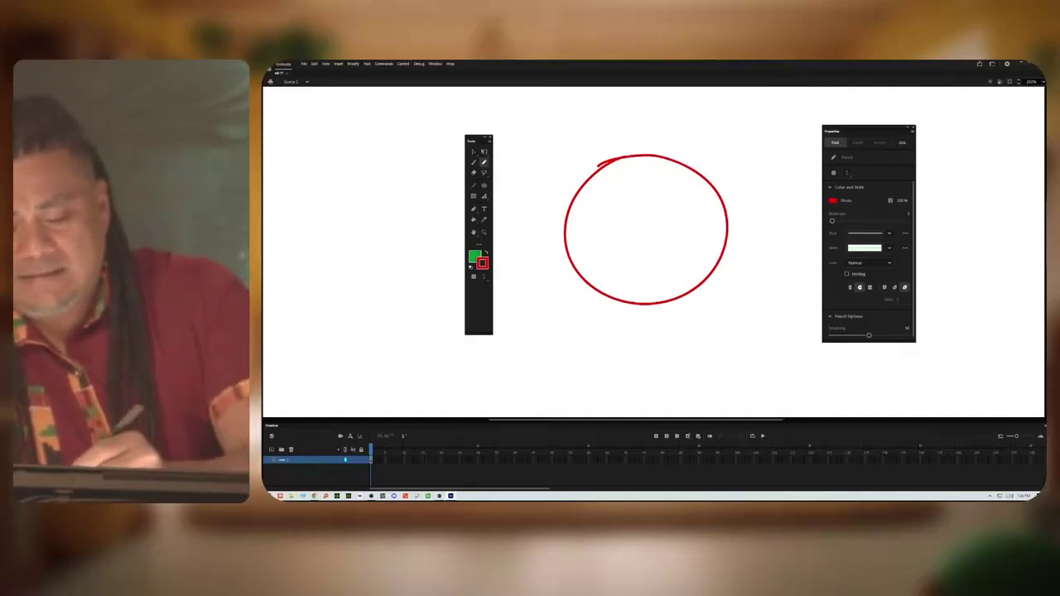
{"action": "key", "text": "k"}
{"action": "left_click", "coordinate": [474, 258]}
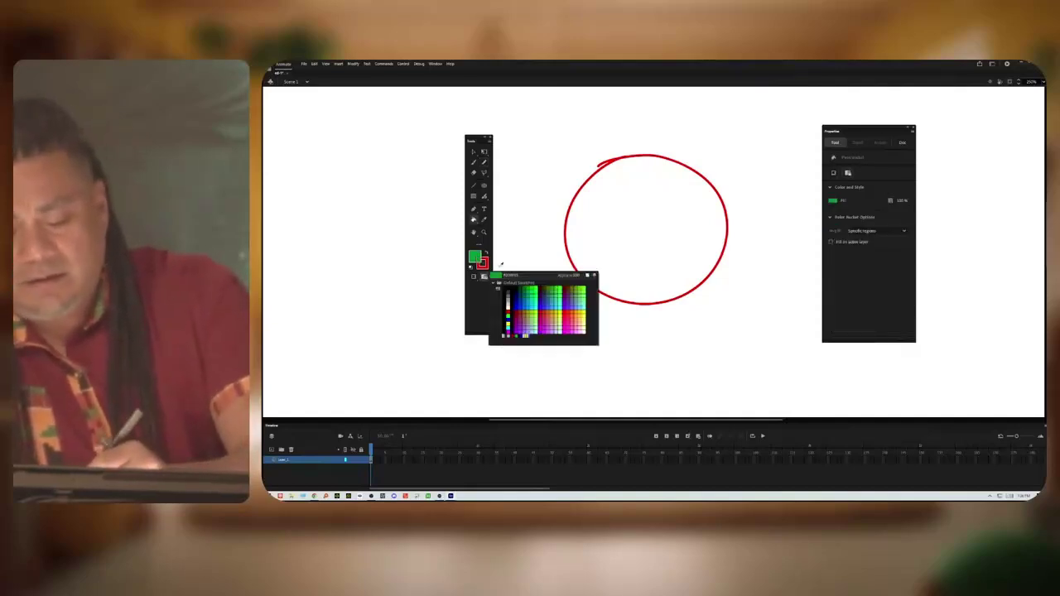
{"action": "left_click", "coordinate": [531, 296]}
{"action": "left_click", "coordinate": [647, 234]}
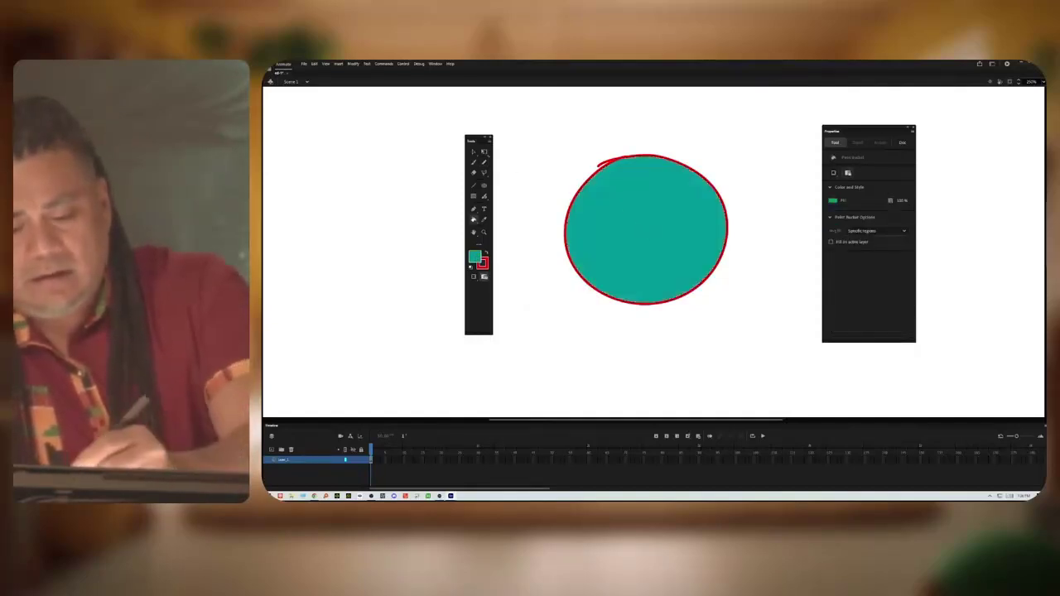
Step: Draw a curved red Pencil line across the lower part of the teal circle, and select and deselect the fill section below it
{"action": "left_click", "coordinate": [474, 152]}
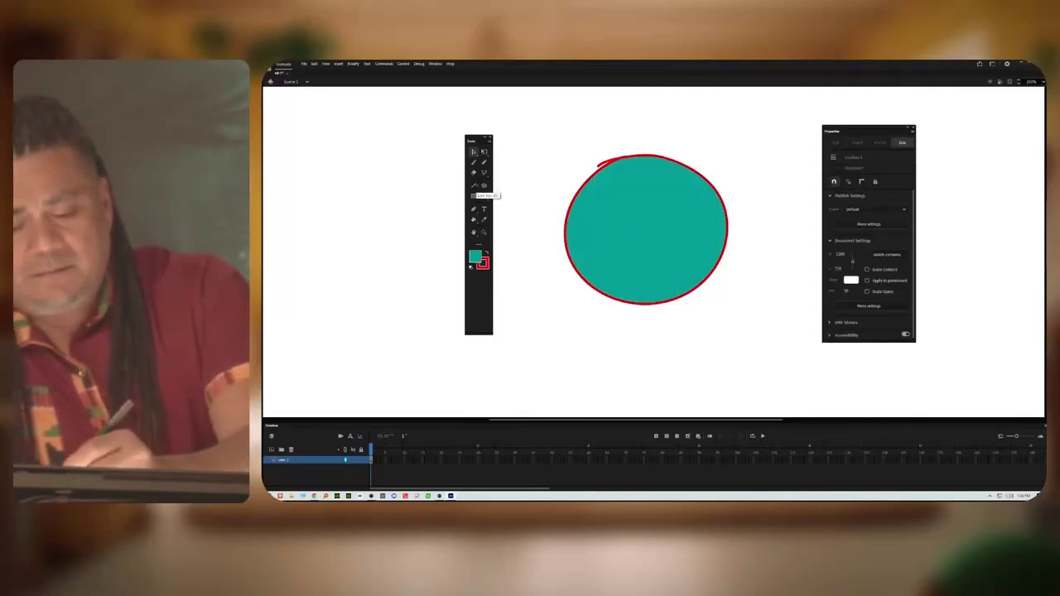
{"action": "left_click", "coordinate": [485, 162]}
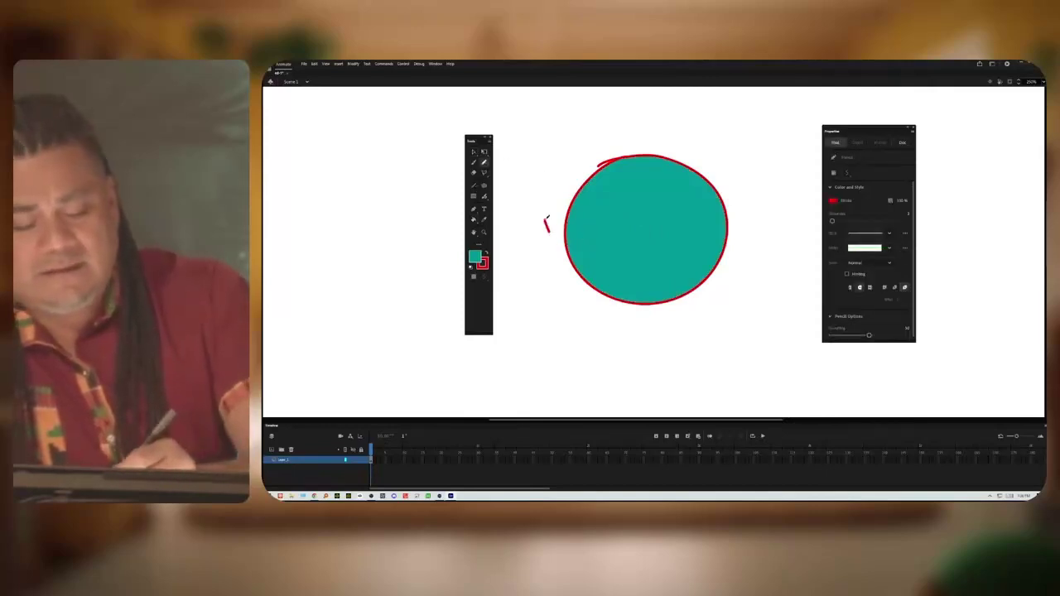
{"action": "left_click_drag", "start_coordinate": [545, 220], "coordinate": [727, 151]}
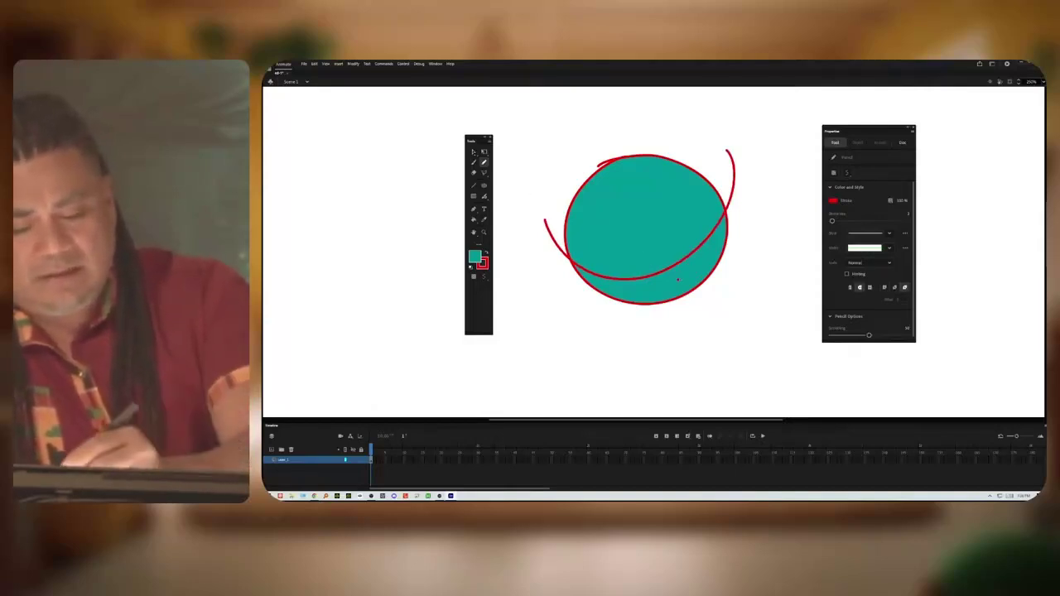
{"action": "key", "text": "v"}
{"action": "left_click", "coordinate": [684, 285]}
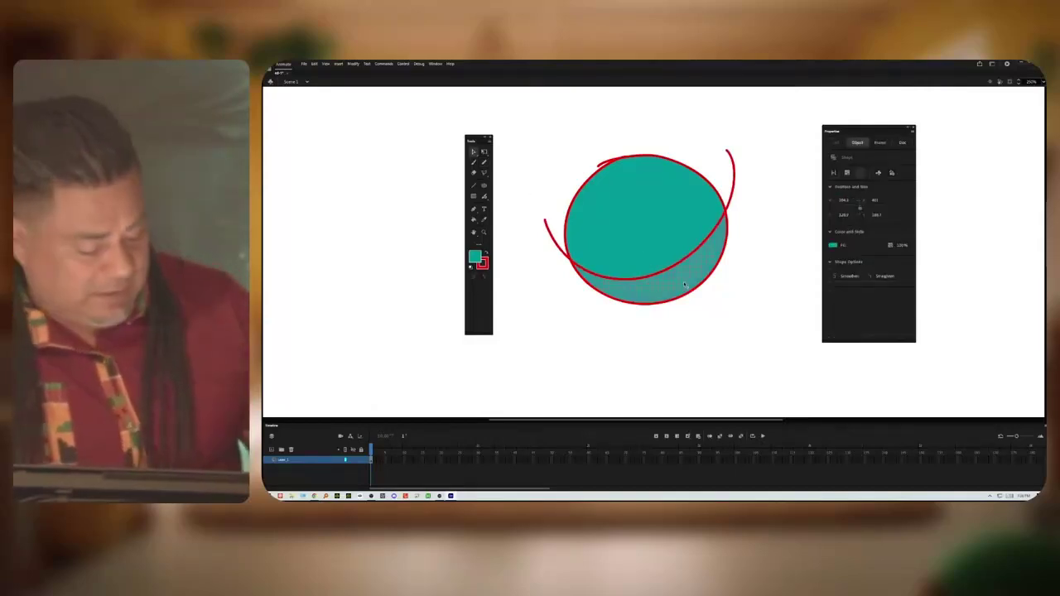
{"action": "key", "text": "Escape"}
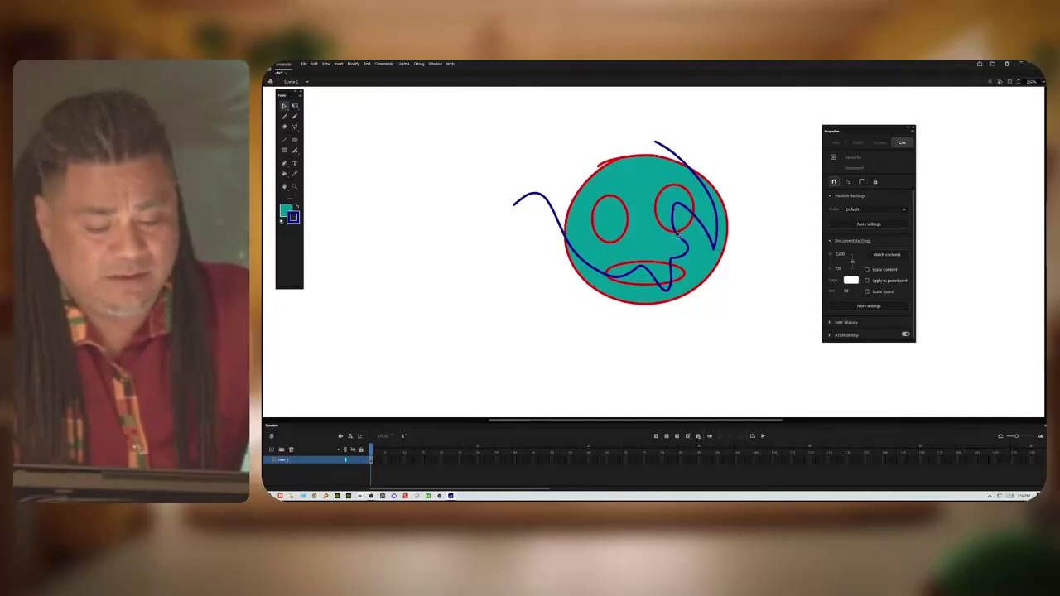
Step: Select and deselect the right eye's outline, and fill the face around the eyes and mouth with dark green using the Paint Bucket
{"action": "left_click", "coordinate": [693, 208]}
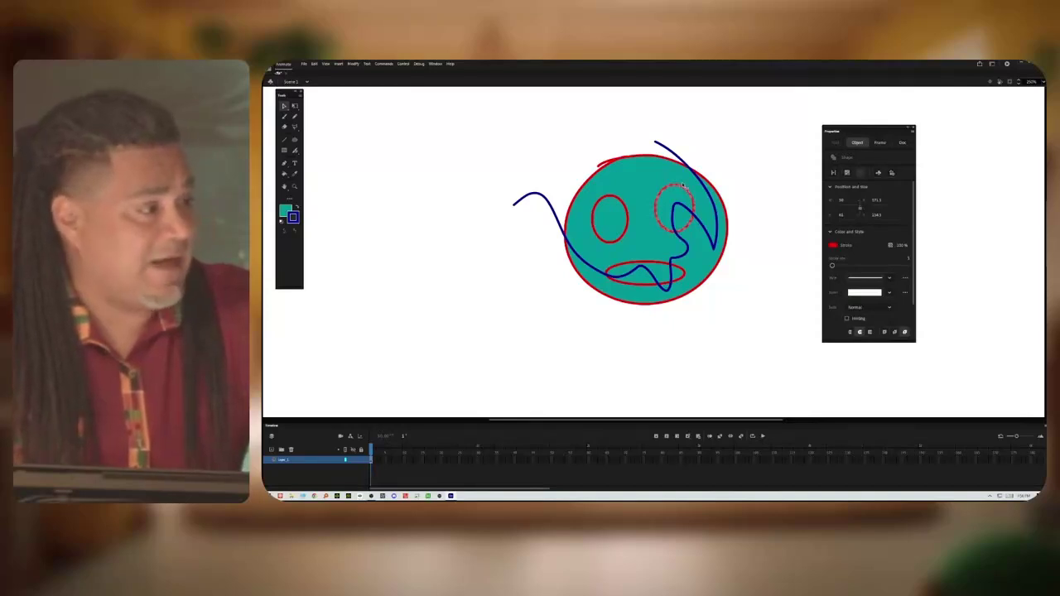
{"action": "left_click", "coordinate": [721, 162]}
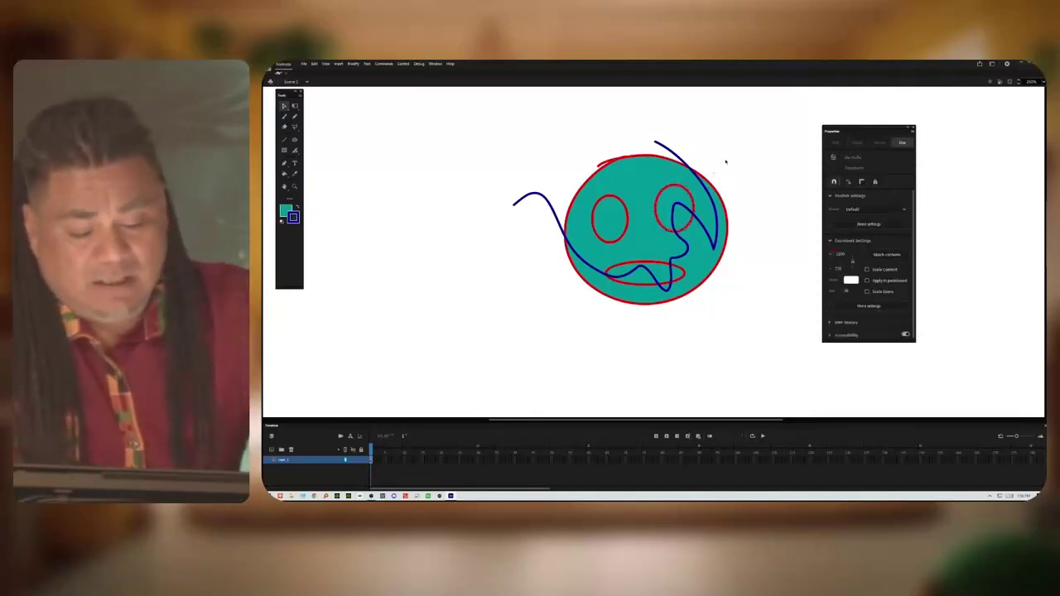
{"action": "left_click", "coordinate": [284, 174]}
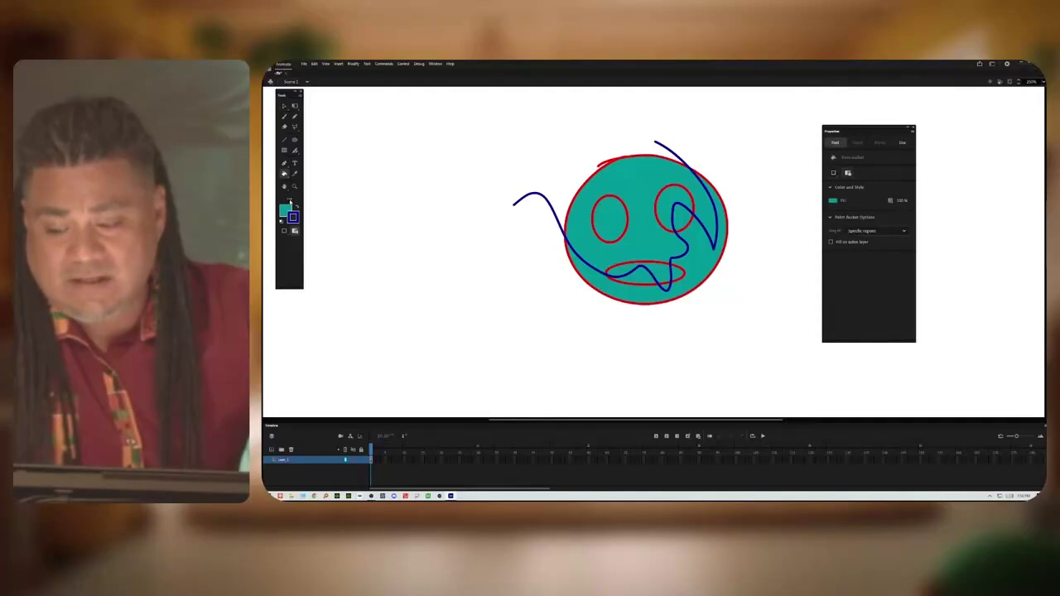
{"action": "left_click", "coordinate": [286, 211]}
{"action": "left_click", "coordinate": [355, 250]}
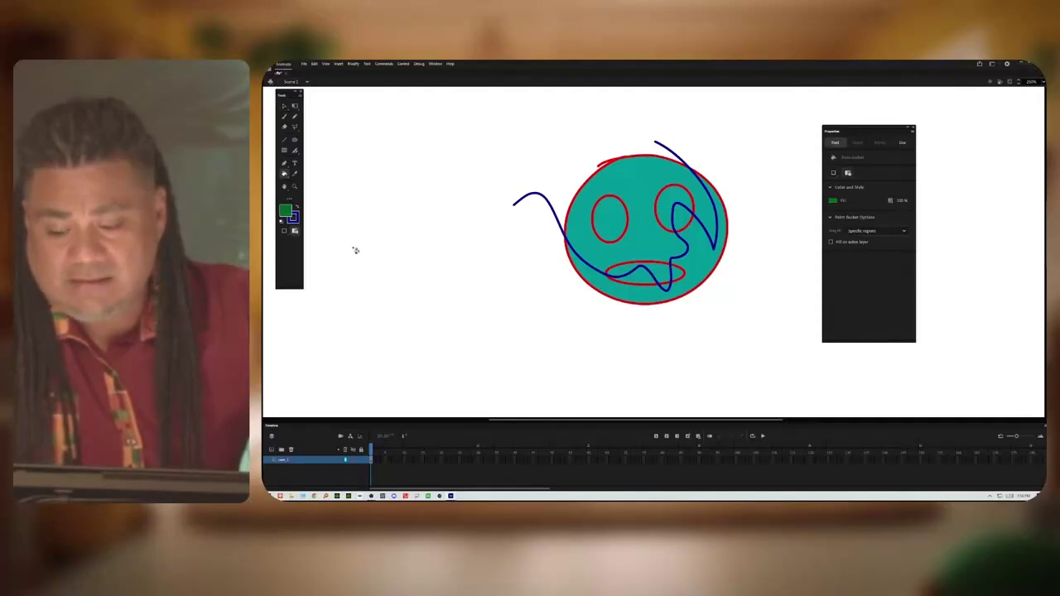
{"action": "left_click", "coordinate": [591, 273]}
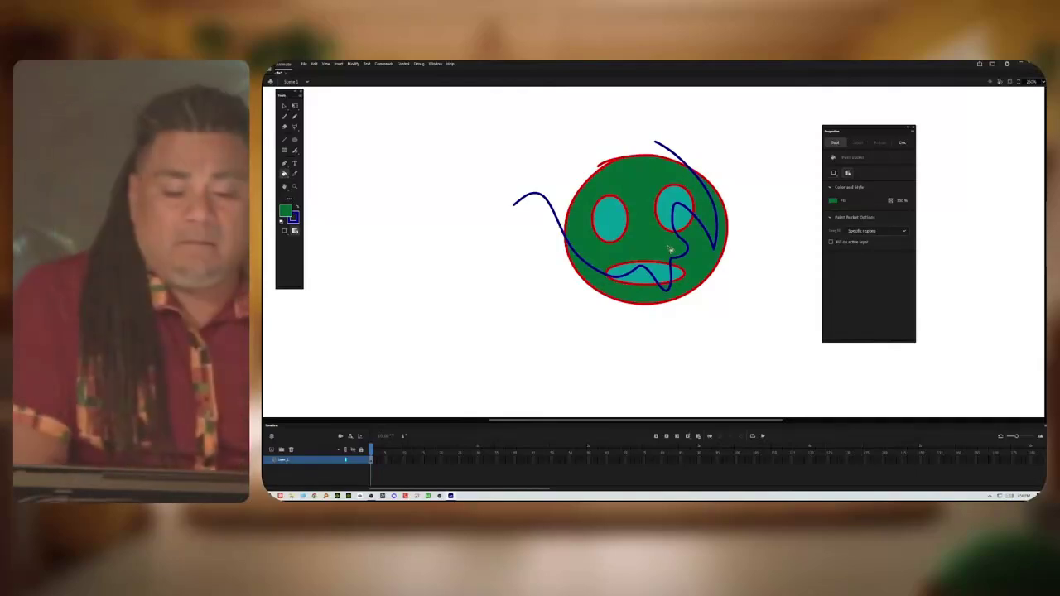
Step: Bend the dark blue stroke's section above the mouth up to a point in the right eye, and select and deselect the stroke
{"action": "left_click", "coordinate": [284, 106]}
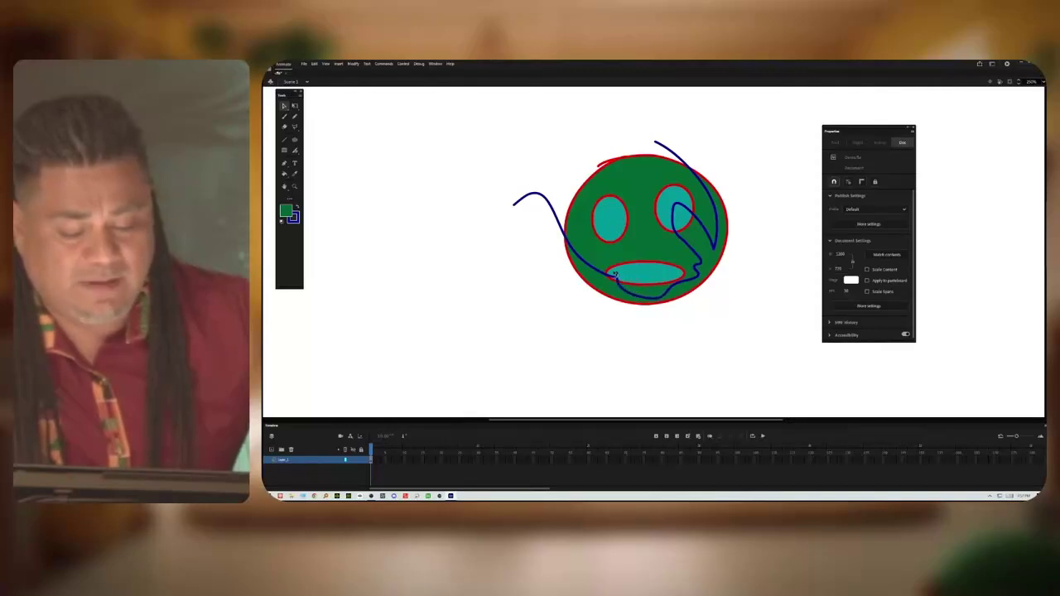
{"action": "mouse_move", "coordinate": [627, 232]}
{"action": "left_mouse_down"}
{"action": "mouse_move", "coordinate": [673, 210]}
{"action": "mouse_move", "coordinate": [669, 220]}
{"action": "left_mouse_up"}
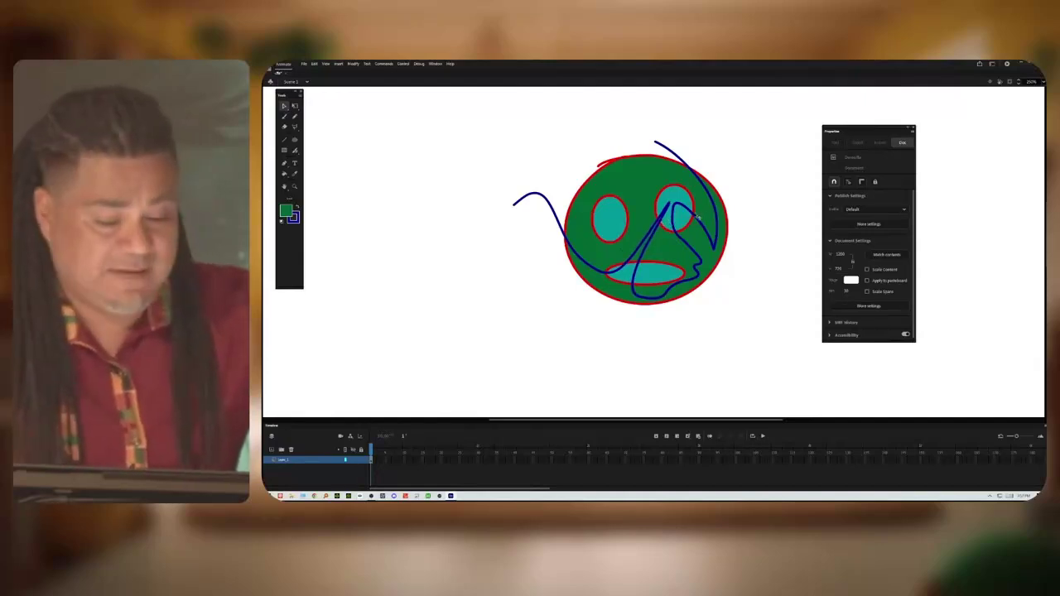
{"action": "left_click", "coordinate": [698, 217]}
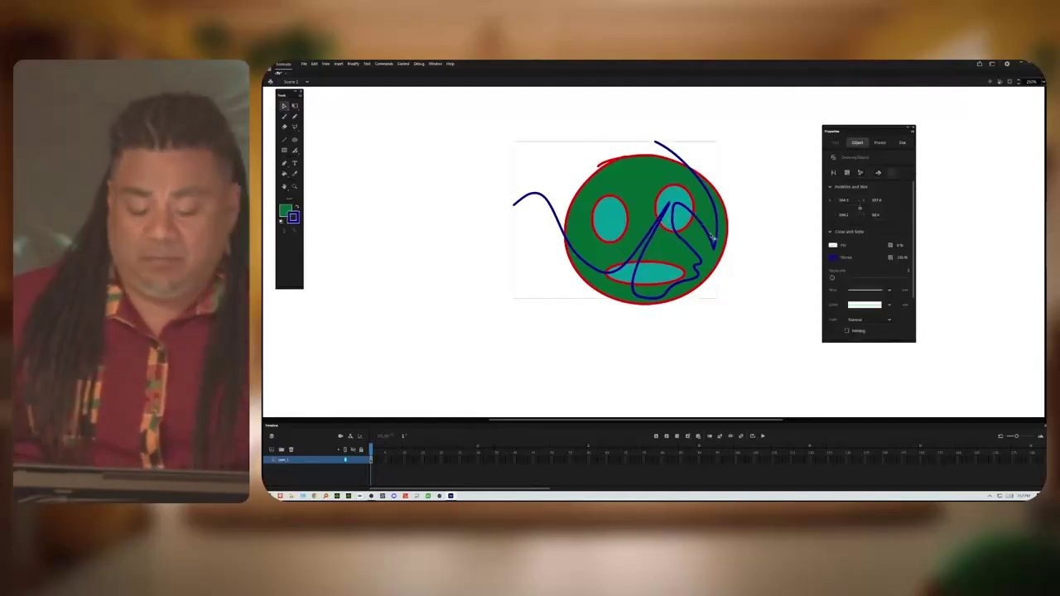
{"action": "left_click", "coordinate": [760, 225]}
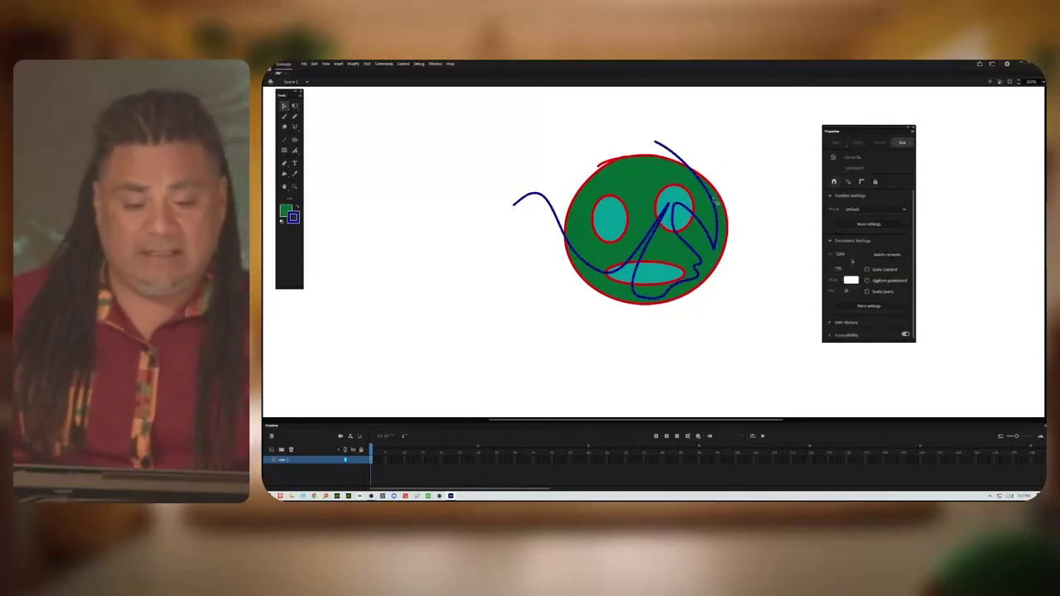
Step: Select separate green sections of the face one by one, and delete the entire drawing from the stage
{"action": "left_click", "coordinate": [696, 239]}
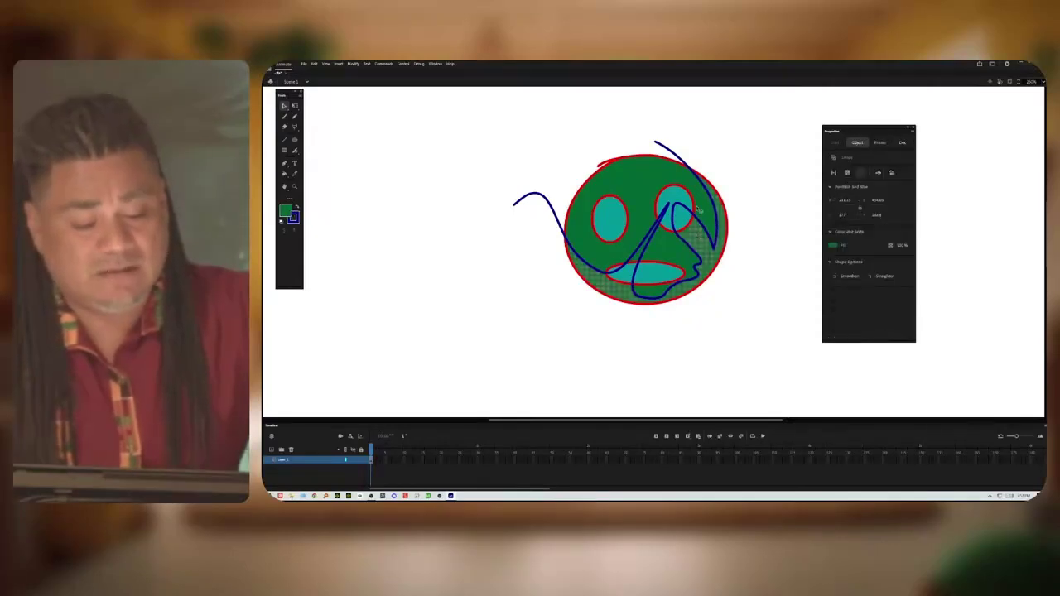
{"action": "left_click", "coordinate": [653, 255]}
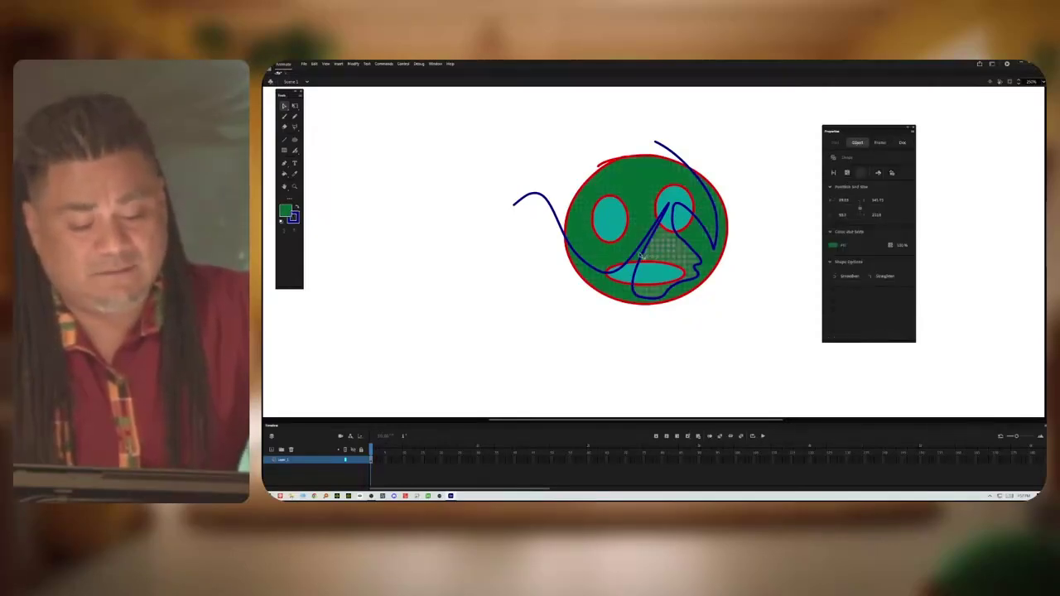
{"action": "left_click", "coordinate": [691, 249]}
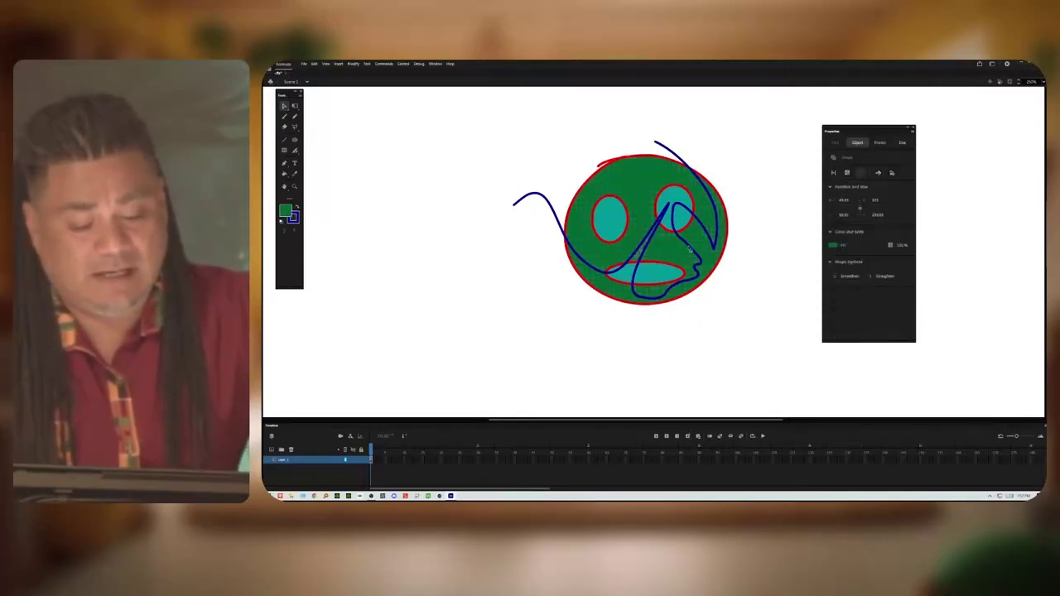
{"action": "double_click", "coordinate": [720, 217]}
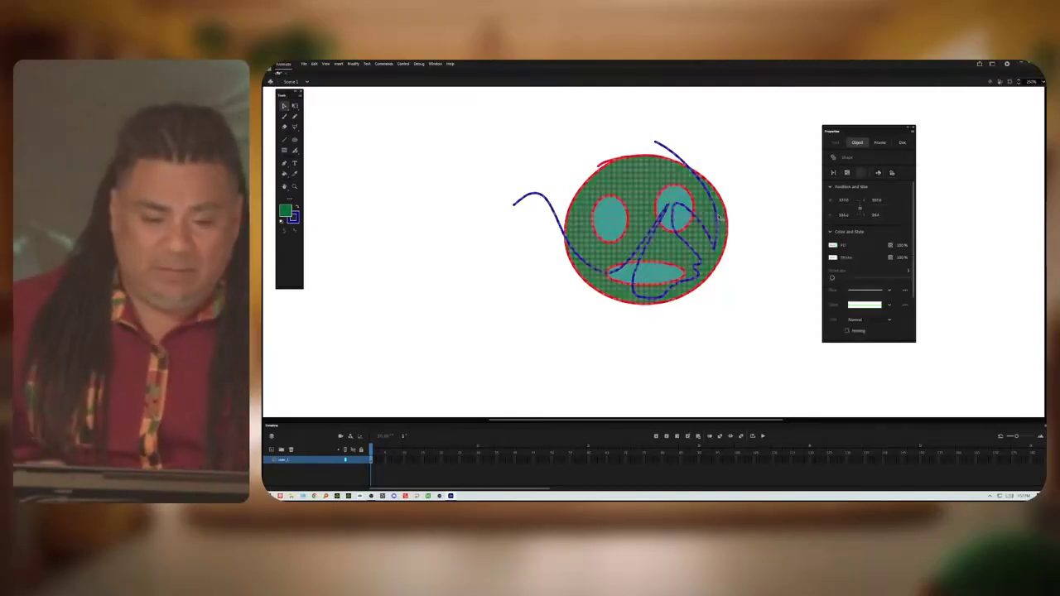
{"action": "key", "text": "Delete"}
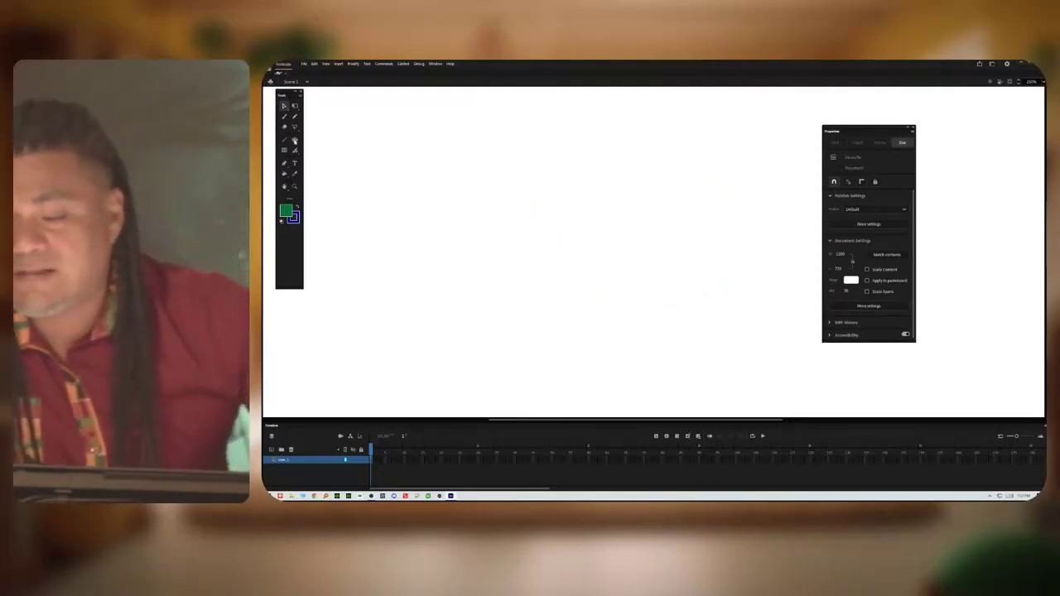
Step: Draw two ovals and three circles of different sizes across the stage, with green fill and dark blue outlines
{"action": "left_click", "coordinate": [294, 141]}
{"action": "left_click_drag", "start_coordinate": [361, 150], "coordinate": [512, 254]}
{"action": "mouse_move", "coordinate": [522, 159]}
{"action": "left_mouse_down"}
{"action": "mouse_move", "coordinate": [580, 217]}
{"action": "mouse_move", "coordinate": [623, 217]}
{"action": "mouse_move", "coordinate": [689, 283]}
{"action": "left_mouse_up"}
{"action": "left_click_drag", "start_coordinate": [638, 161], "coordinate": [665, 186]}
Step: Draw green squares with dark blue outlines below the circles using the Rectangle tool, and clear the stage
{"action": "key", "text": "r"}
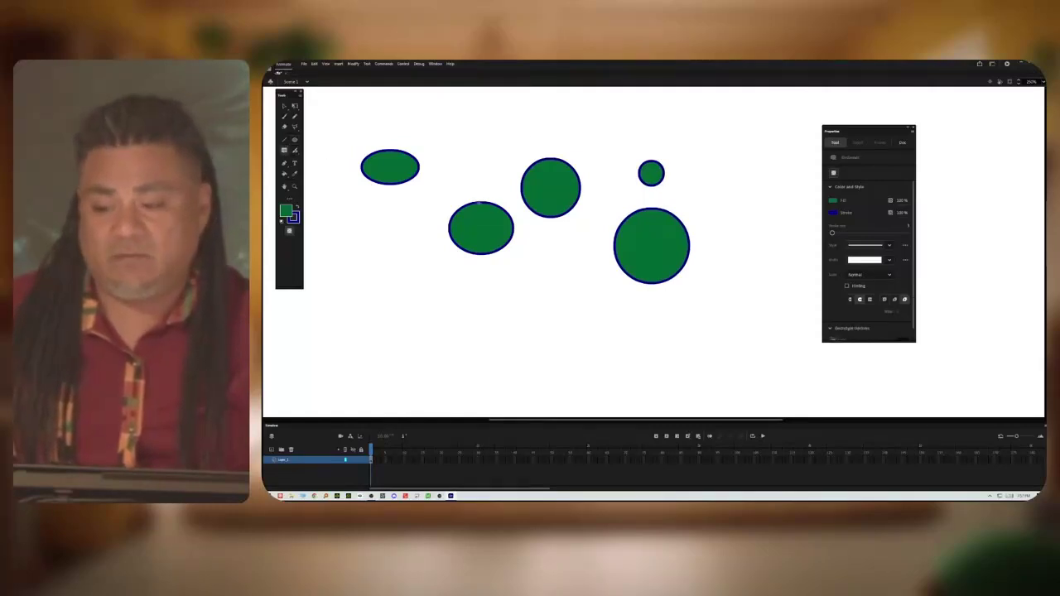
{"action": "mouse_move", "coordinate": [538, 243]}
{"action": "left_mouse_down"}
{"action": "mouse_move", "coordinate": [583, 288]}
{"action": "mouse_move", "coordinate": [582, 356]}
{"action": "left_mouse_up"}
{"action": "mouse_move", "coordinate": [603, 300]}
{"action": "left_mouse_down"}
{"action": "mouse_move", "coordinate": [650, 346]}
{"action": "mouse_move", "coordinate": [661, 336]}
{"action": "left_mouse_up"}
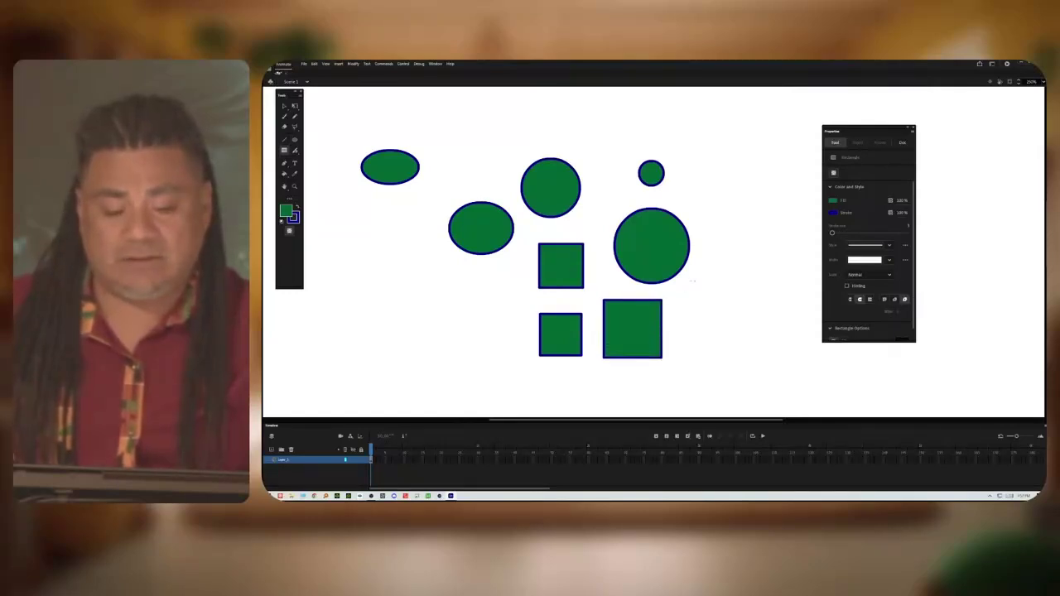
{"action": "left_click_drag", "start_coordinate": [750, 189], "coordinate": [455, 373]}
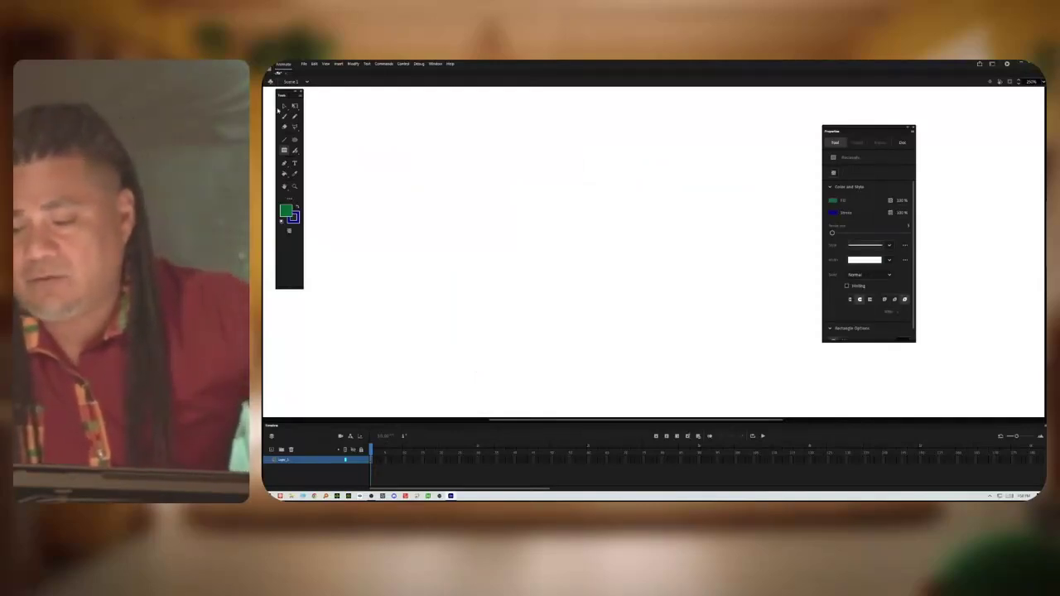
Step: Turn off the Oval tool's fill and draw two unfilled ovals and a circle with dark blue outlines near the stage's centre
{"action": "left_click", "coordinate": [294, 140]}
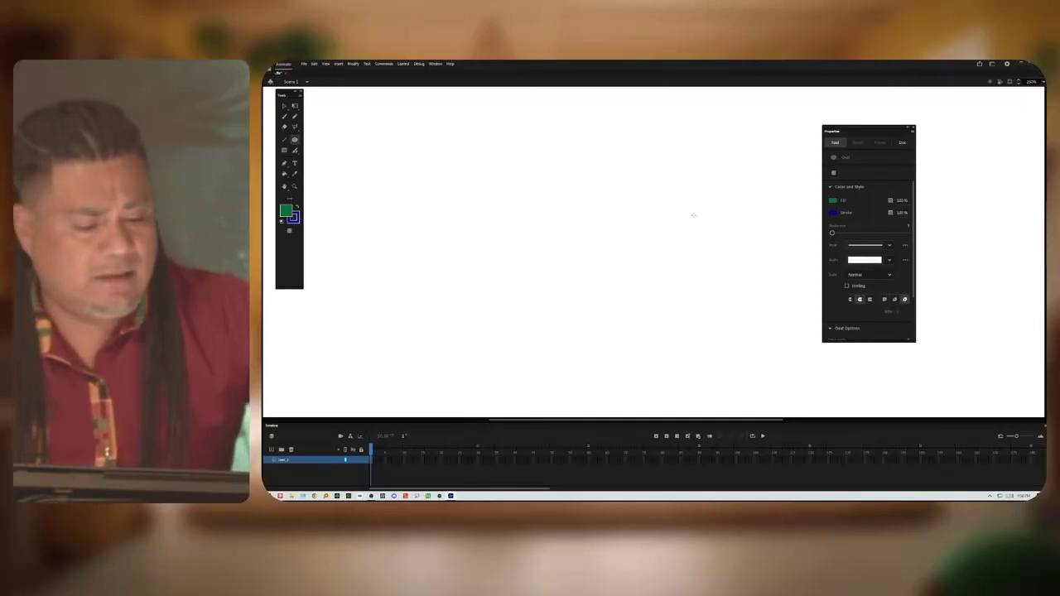
{"action": "left_click_drag", "start_coordinate": [836, 131], "coordinate": [818, 115]}
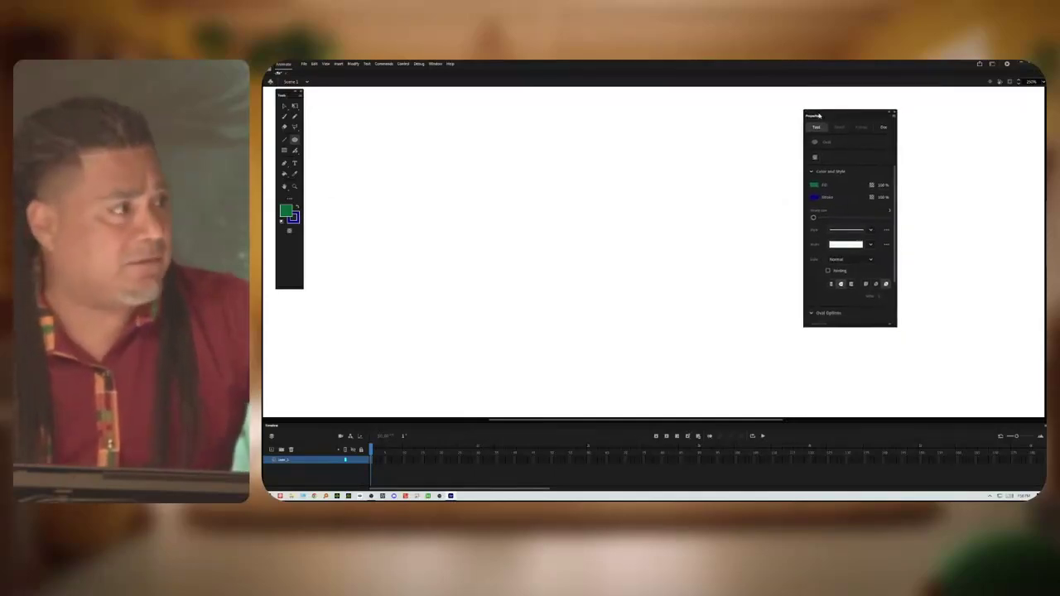
{"action": "left_click", "coordinate": [814, 199]}
{"action": "left_click", "coordinate": [816, 190]}
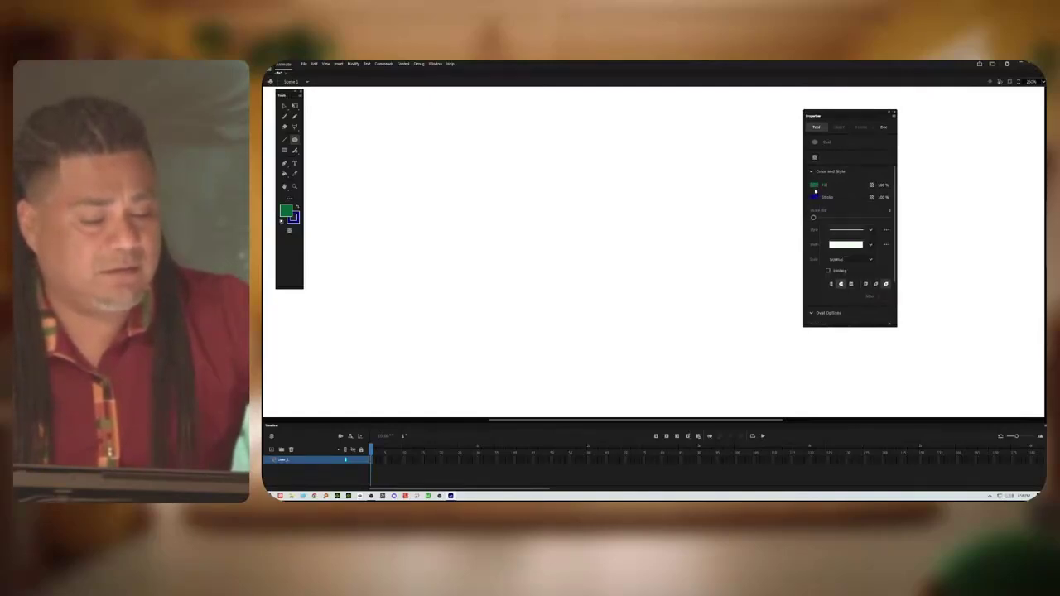
{"action": "left_click", "coordinate": [816, 185]}
{"action": "left_click", "coordinate": [918, 191]}
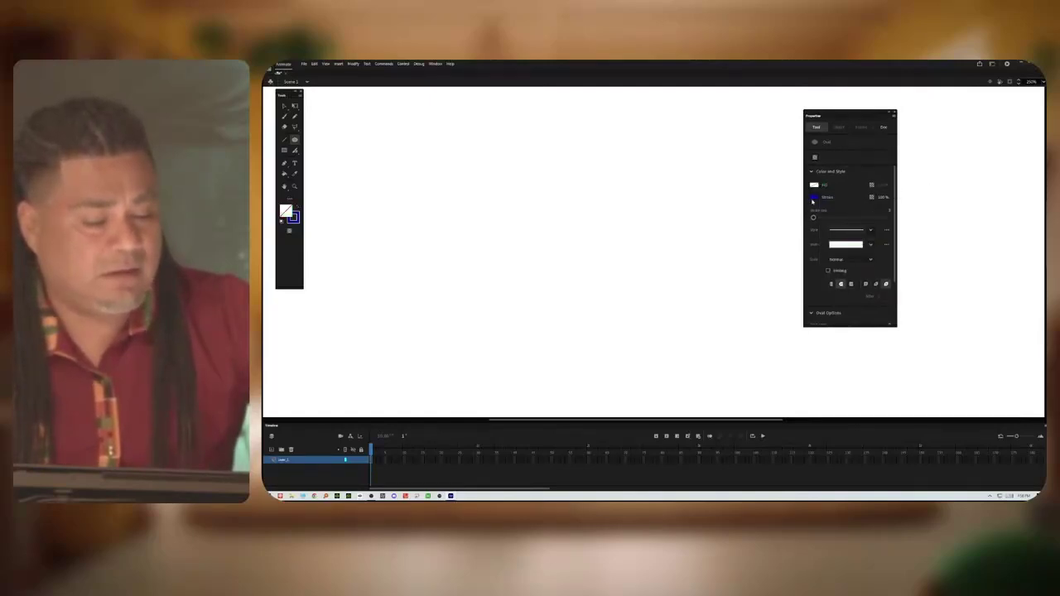
{"action": "mouse_move", "coordinate": [528, 195]}
{"action": "left_mouse_down"}
{"action": "mouse_move", "coordinate": [598, 216]}
{"action": "mouse_move", "coordinate": [635, 267]}
{"action": "left_mouse_up"}
{"action": "left_click_drag", "start_coordinate": [634, 207], "coordinate": [678, 251]}
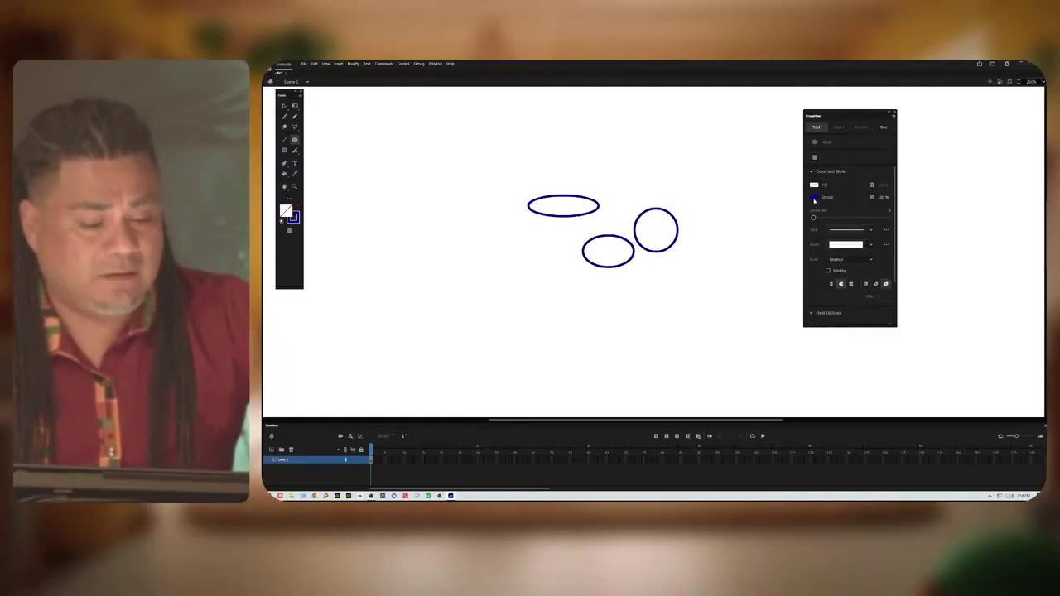
Step: Set the stroke colour to black (#000000) and delete all the ovals from the stage
{"action": "left_click", "coordinate": [814, 199]}
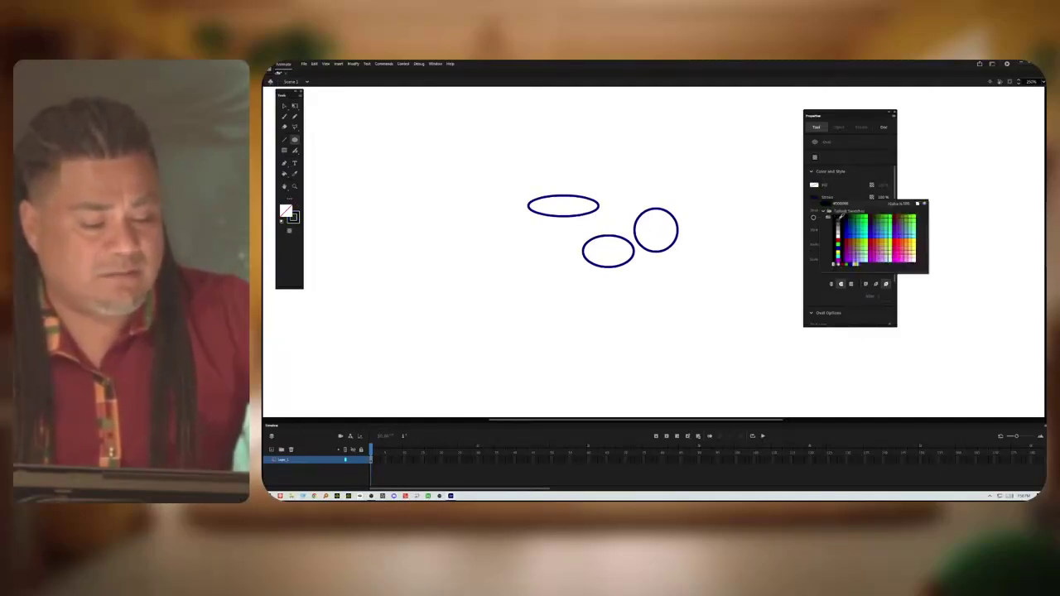
{"action": "left_click", "coordinate": [838, 217]}
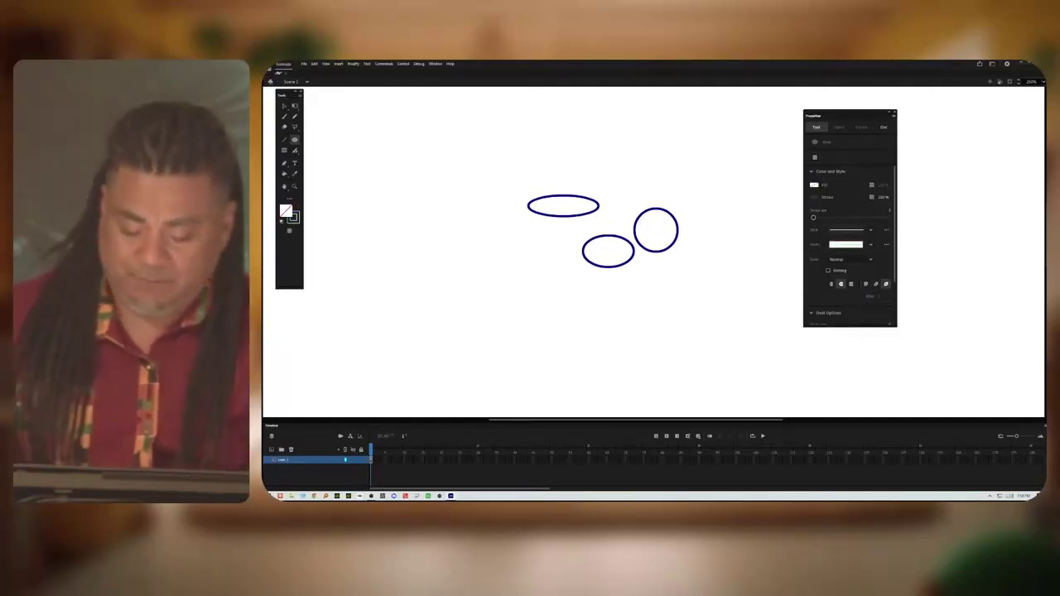
{"action": "key", "text": "ctrl+a"}
{"action": "key", "text": "Delete"}
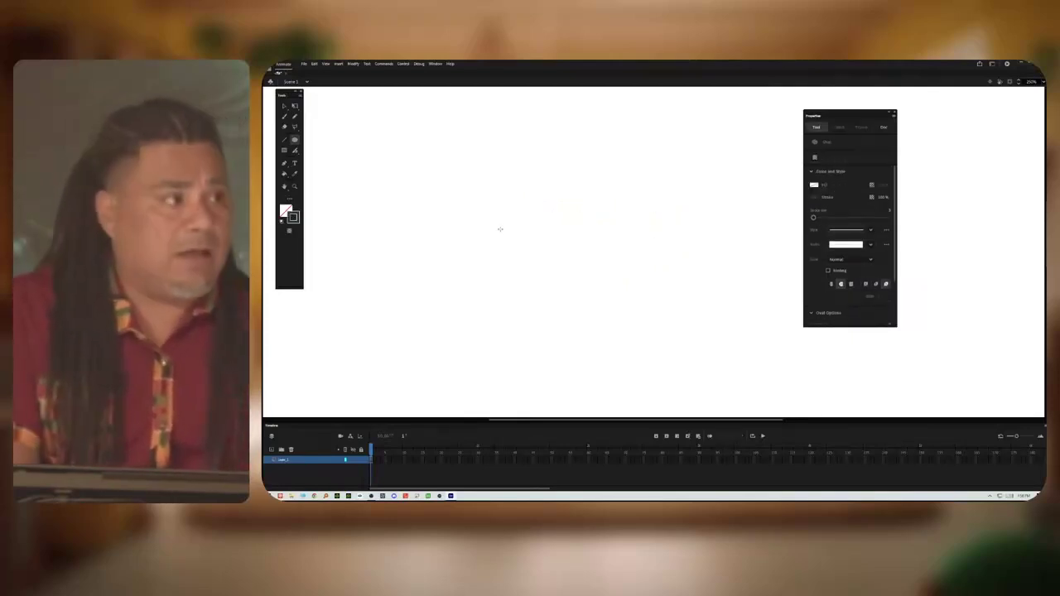
Step: Draw a cloud-like cluster of five overlapping unfilled black ovals, and activate the Eraser tool
{"action": "left_click_drag", "start_coordinate": [476, 193], "coordinate": [573, 244]}
{"action": "left_click_drag", "start_coordinate": [548, 209], "coordinate": [569, 229]}
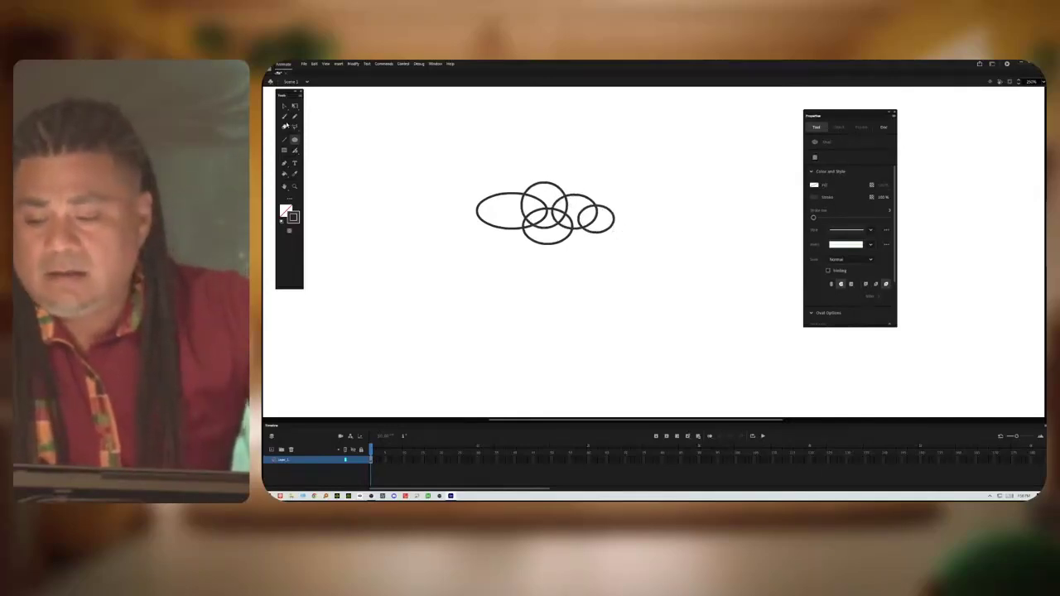
{"action": "left_click", "coordinate": [285, 126]}
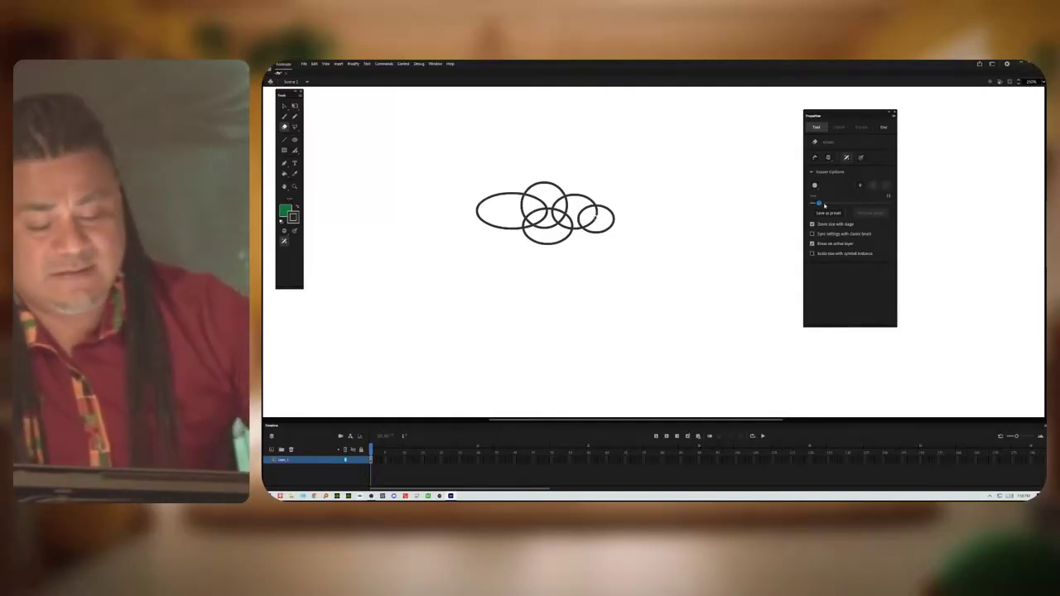
Step: Erase the overlapping lines inside the oval cluster and delete the leftover line ends to leave a clean cloud outline
{"action": "mouse_move", "coordinate": [596, 218]}
{"action": "left_mouse_down"}
{"action": "mouse_move", "coordinate": [535, 217]}
{"action": "mouse_move", "coordinate": [595, 218]}
{"action": "left_mouse_up"}
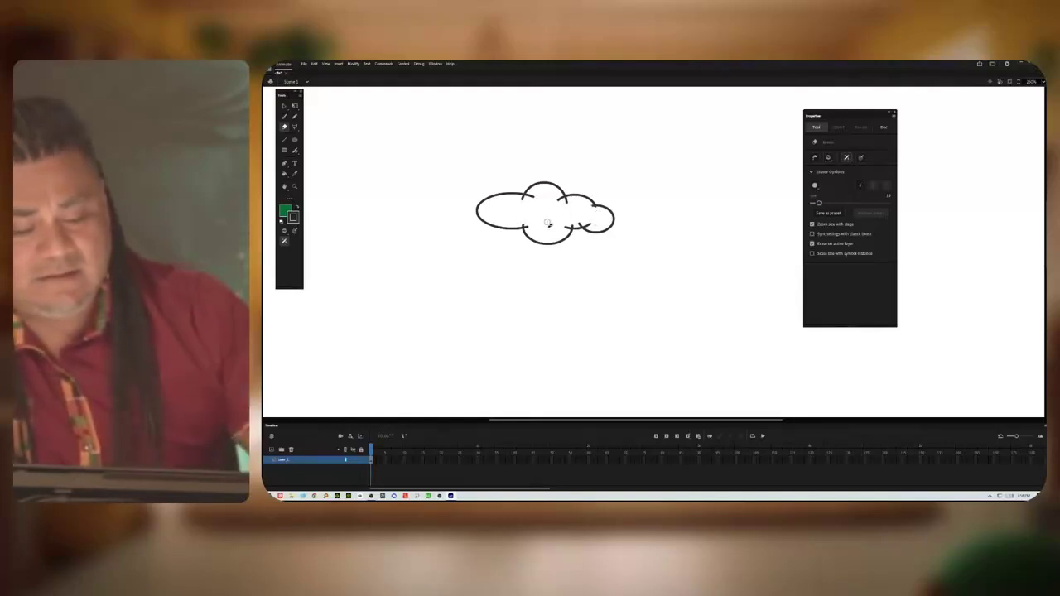
{"action": "left_click", "coordinate": [285, 106]}
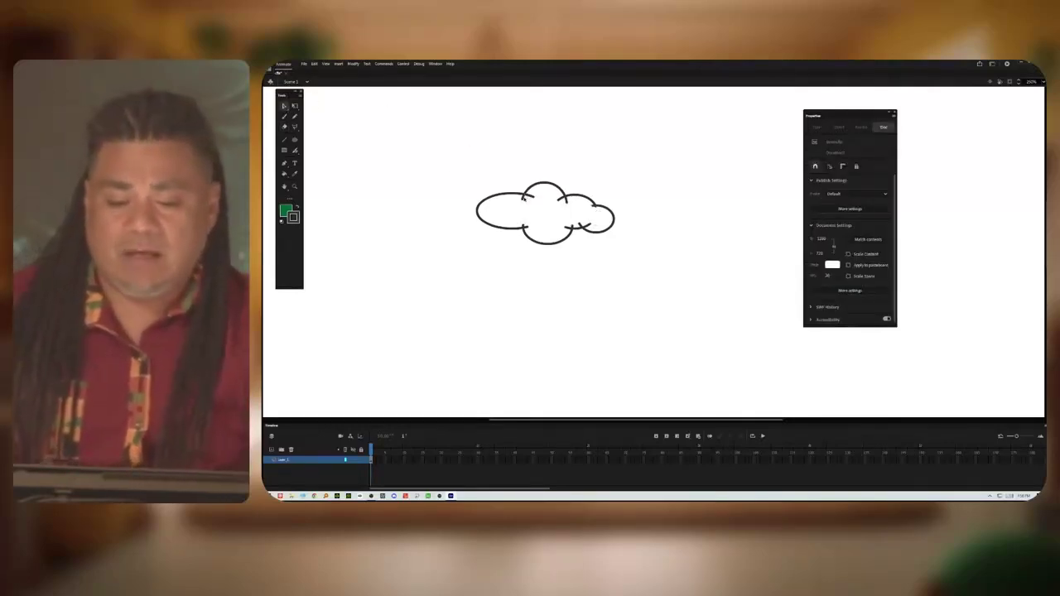
{"action": "left_click", "coordinate": [527, 201]}
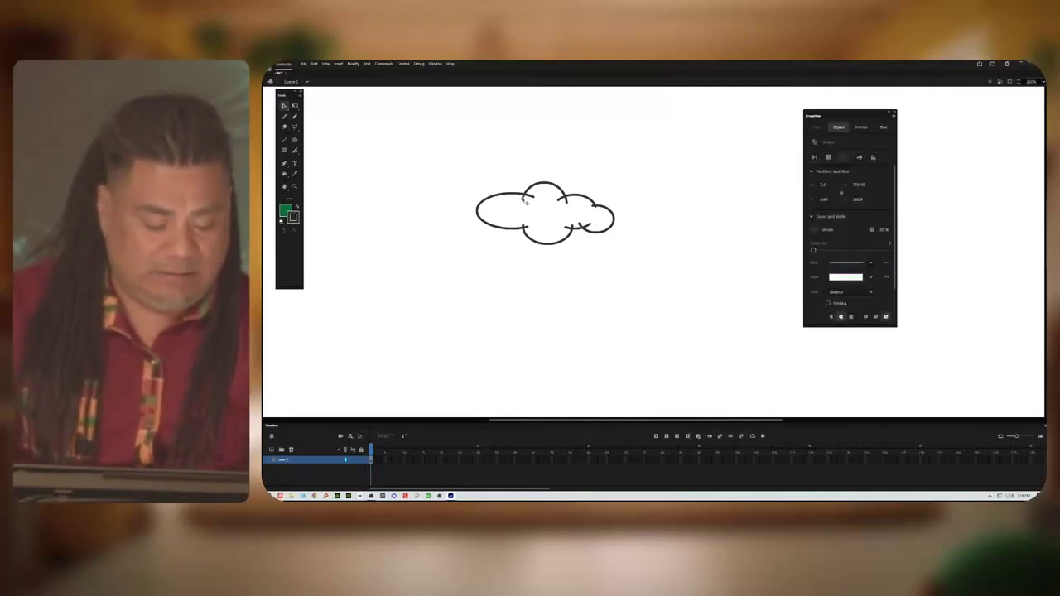
{"action": "left_click", "coordinate": [553, 211]}
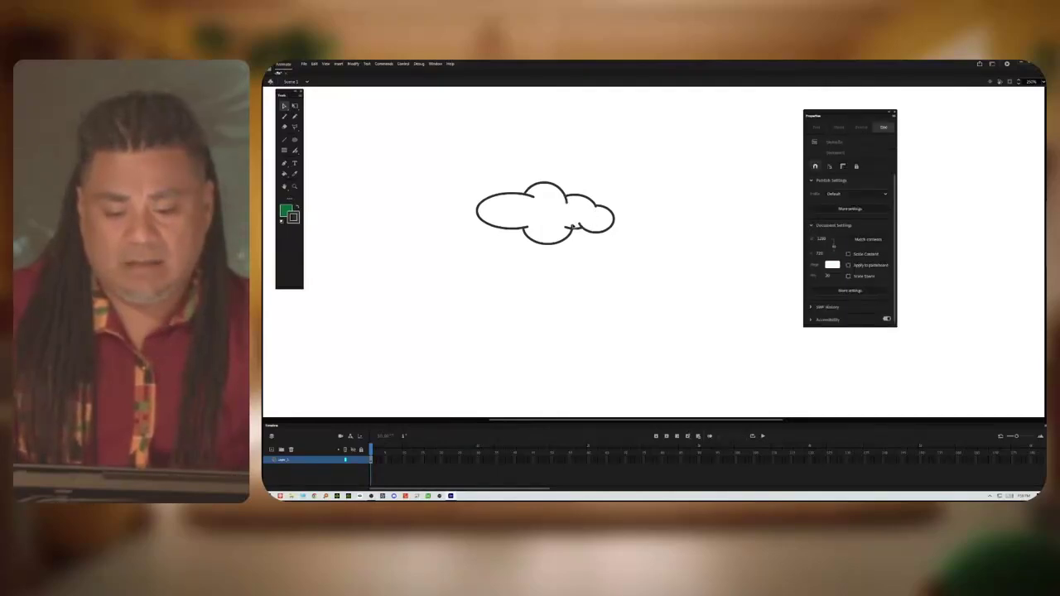
{"action": "left_click", "coordinate": [571, 226]}
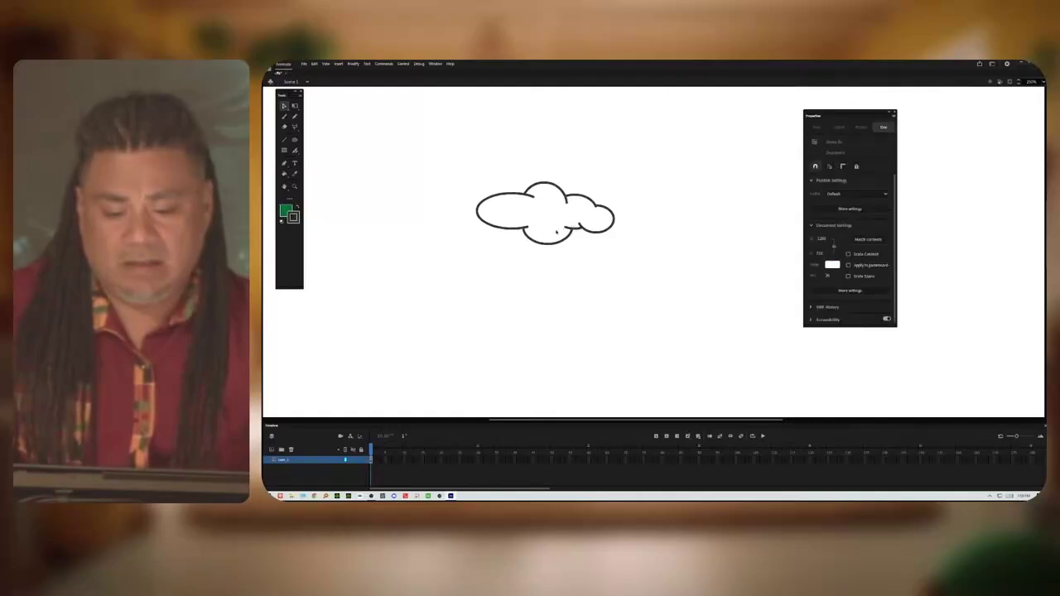
{"action": "left_click", "coordinate": [609, 222]}
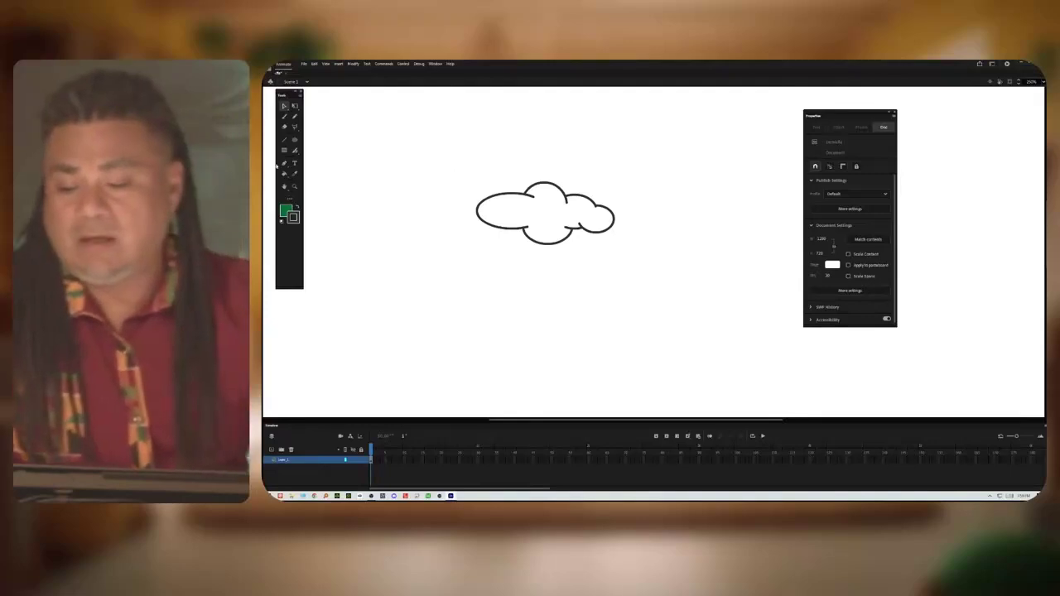
Step: Delete the cloud outline and draw a green rectangle with a black outline near the stage's centre
{"action": "left_click_drag", "start_coordinate": [424, 152], "coordinate": [667, 258]}
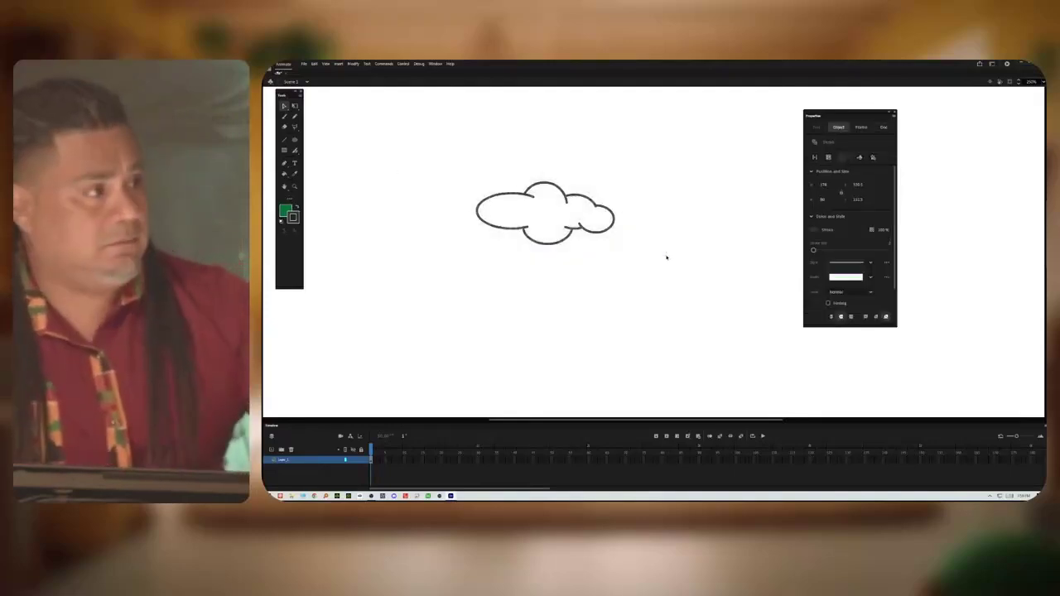
{"action": "key", "text": "Delete"}
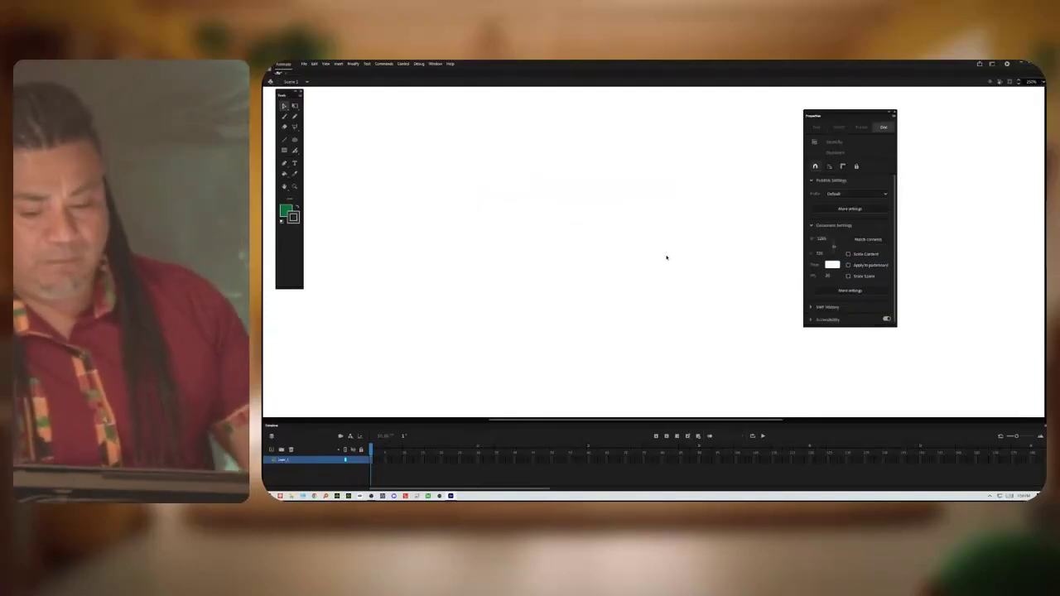
{"action": "left_click", "coordinate": [284, 150]}
{"action": "left_click_drag", "start_coordinate": [471, 208], "coordinate": [575, 290]}
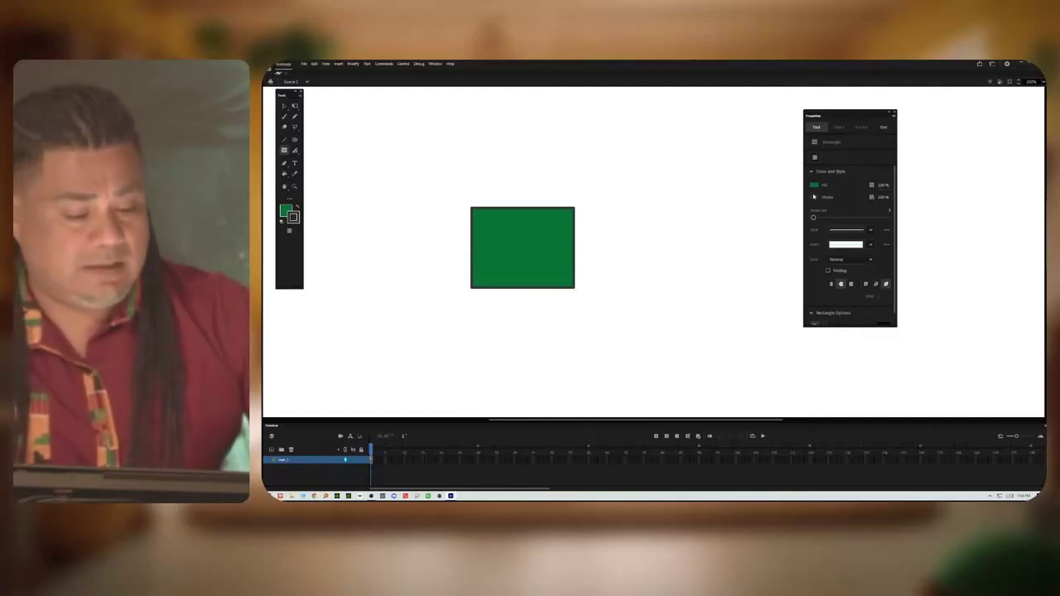
Step: Set the Rectangle tool's fill to none and delete the green rectangle from the stage
{"action": "left_click", "coordinate": [814, 198]}
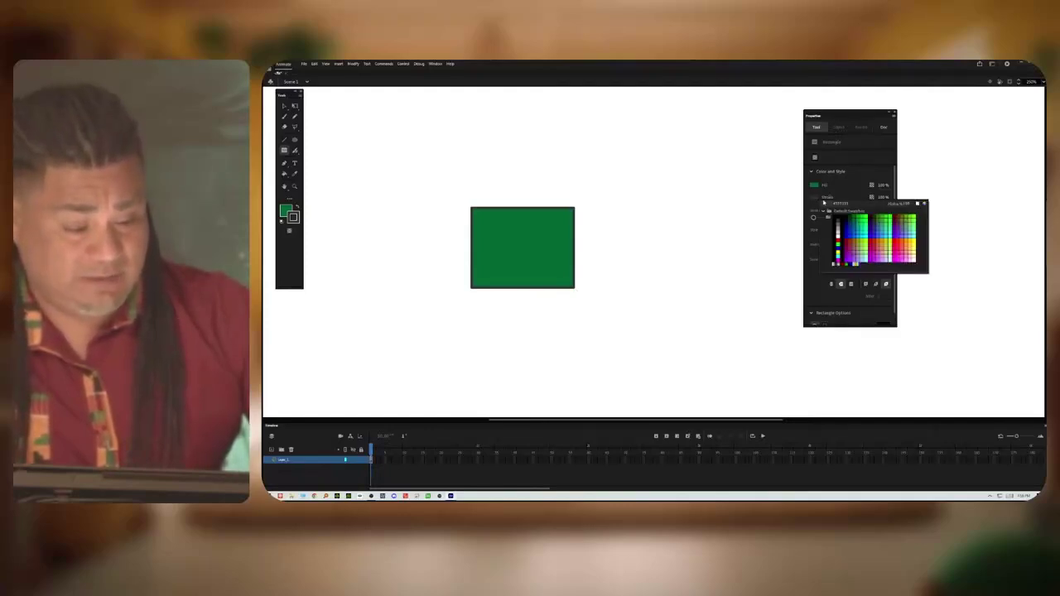
{"action": "left_click", "coordinate": [824, 203]}
{"action": "left_click", "coordinate": [817, 186]}
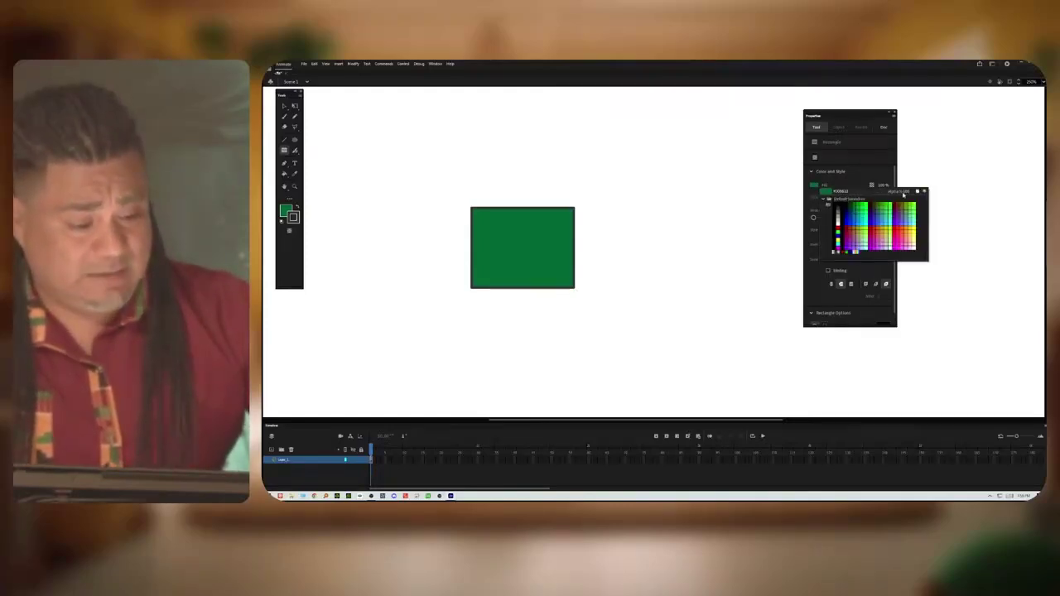
{"action": "left_click", "coordinate": [917, 192]}
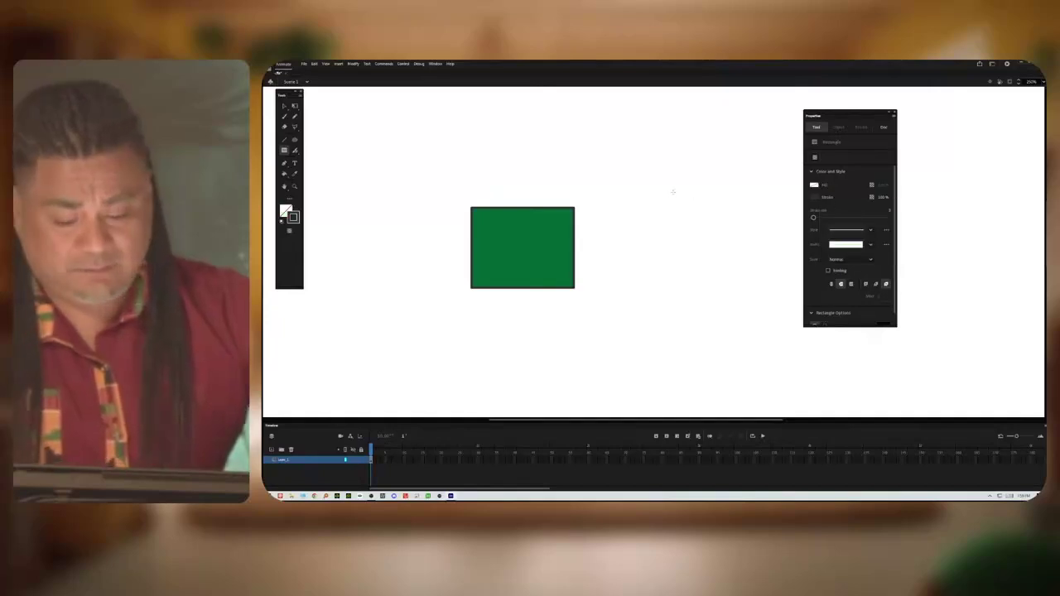
{"action": "key", "text": "ctrl+a"}
{"action": "key", "text": "Delete"}
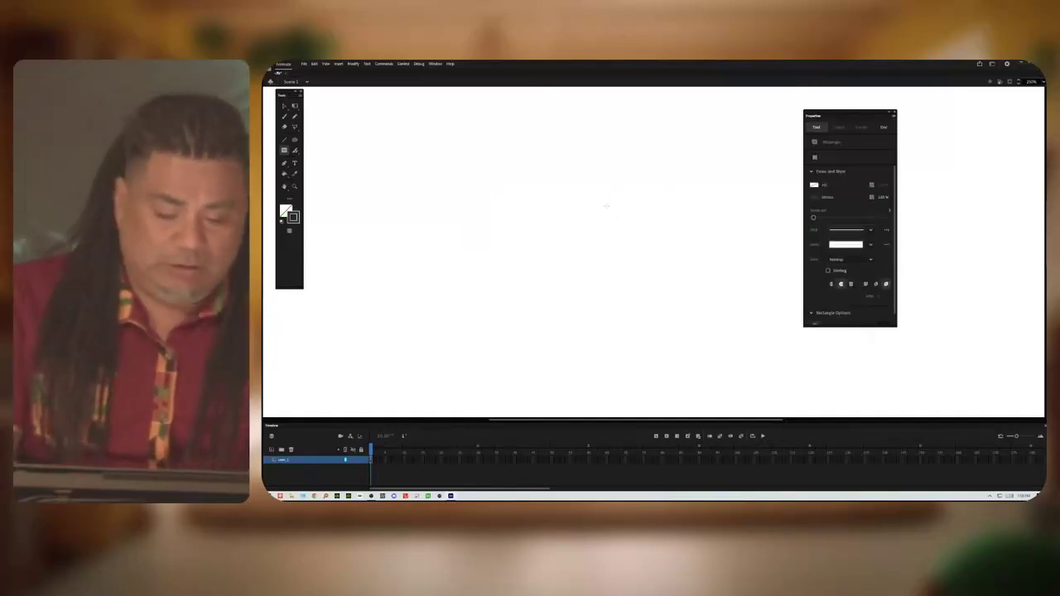
Step: Draw two overlapping, offset unfilled black rectangles and connect their matching corners with lines to form a wireframe box
{"action": "left_click_drag", "start_coordinate": [509, 212], "coordinate": [638, 285]}
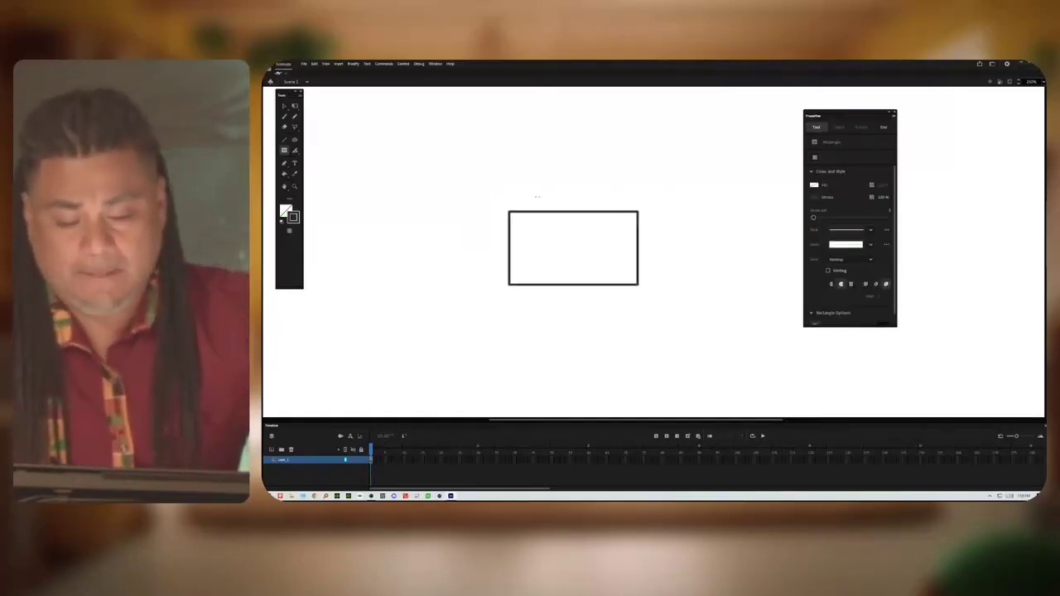
{"action": "left_click_drag", "start_coordinate": [529, 189], "coordinate": [660, 267]}
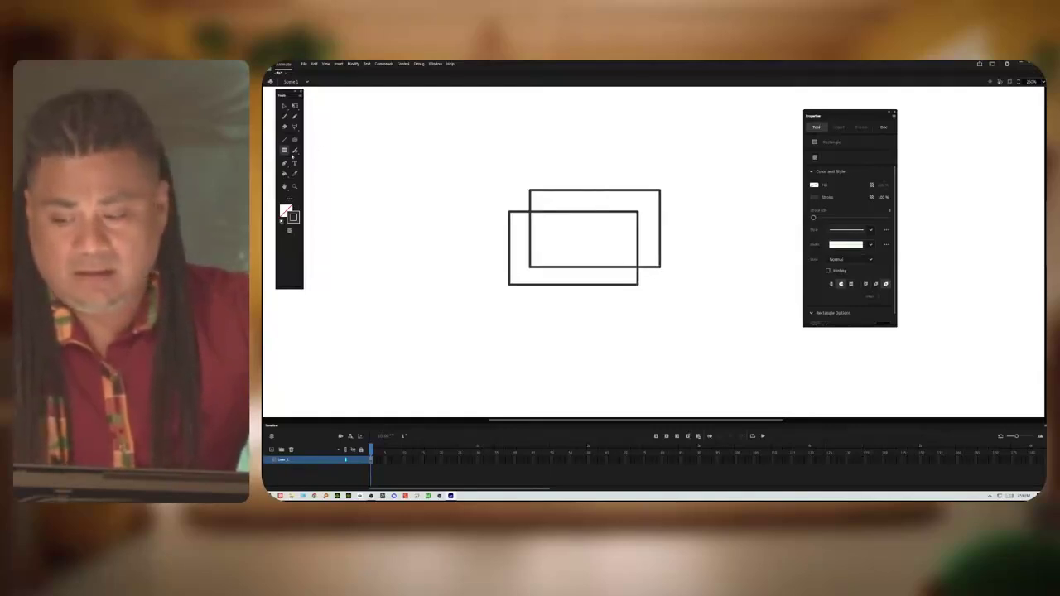
{"action": "left_click", "coordinate": [284, 139]}
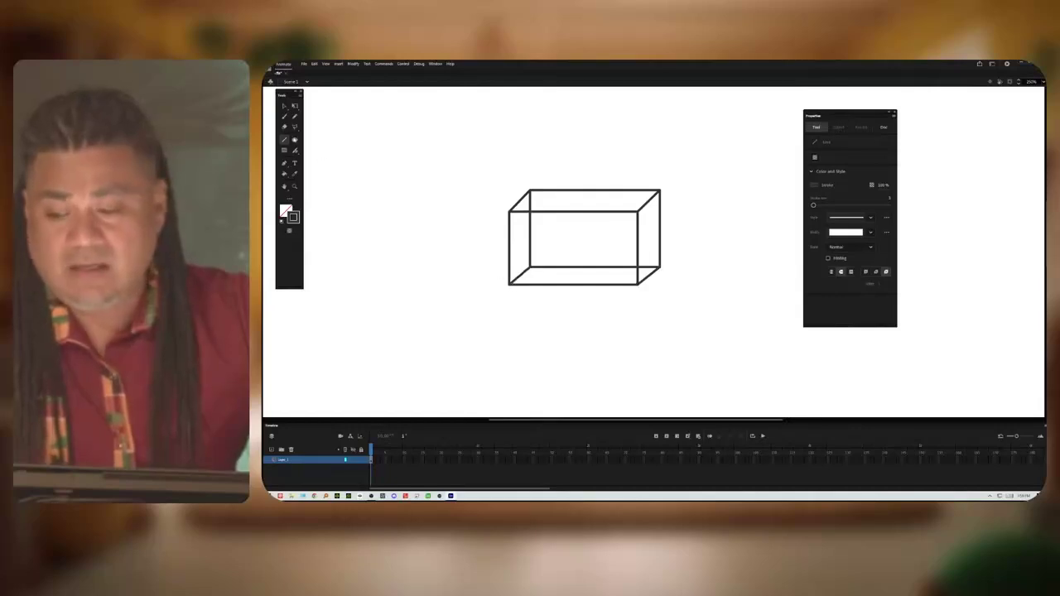
Step: Delete the box's hidden back edges so only the front, top and side faces are outlined
{"action": "left_click", "coordinate": [284, 107]}
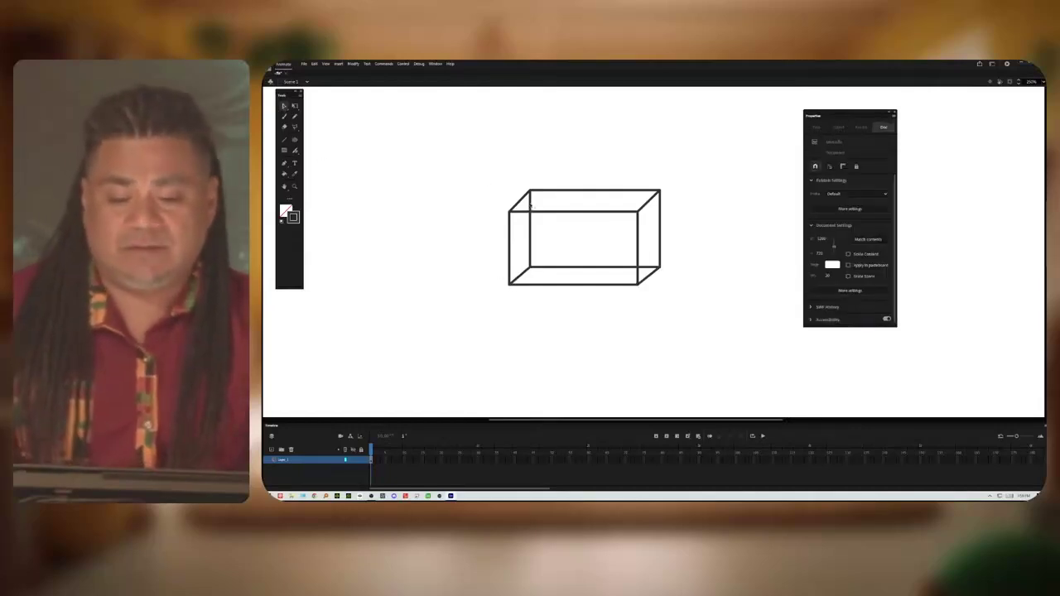
{"action": "left_click", "coordinate": [582, 205]}
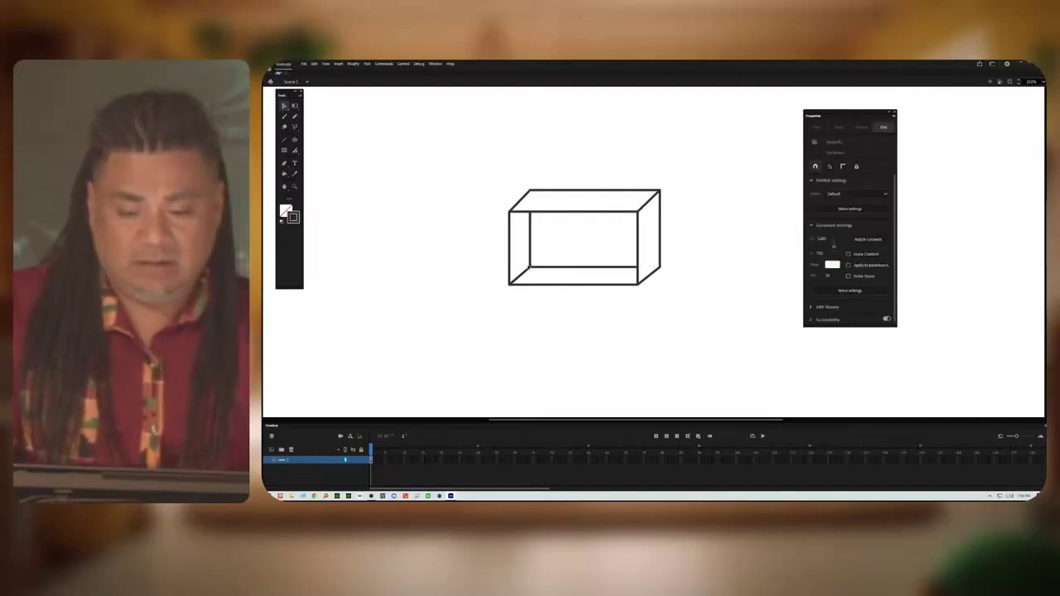
{"action": "left_click", "coordinate": [531, 258]}
{"action": "key", "text": "Delete"}
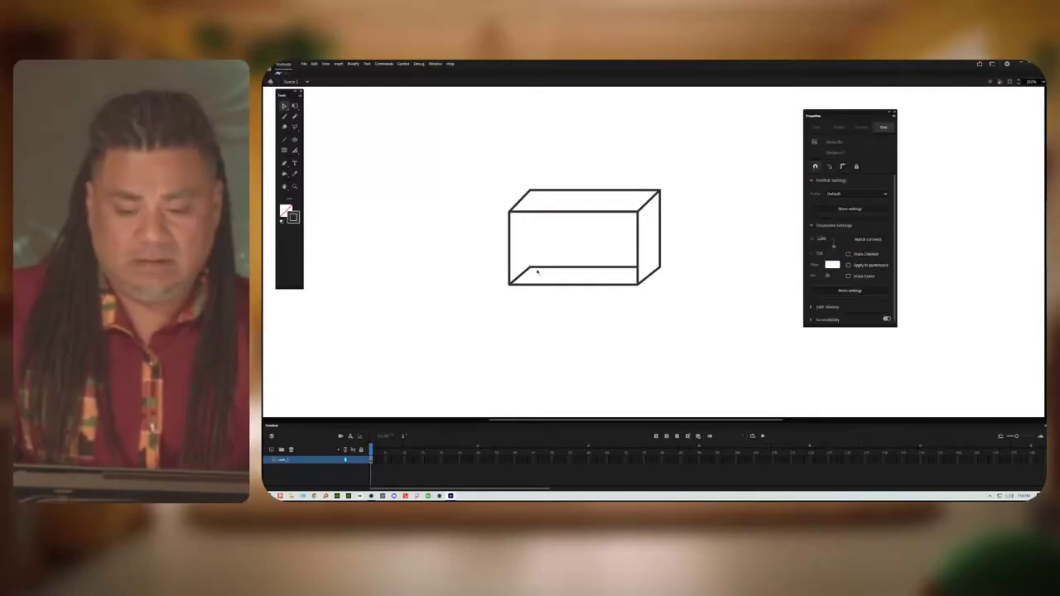
{"action": "left_click", "coordinate": [536, 267]}
{"action": "key", "text": "Delete"}
{"action": "left_click", "coordinate": [527, 273]}
{"action": "key", "text": "Delete"}
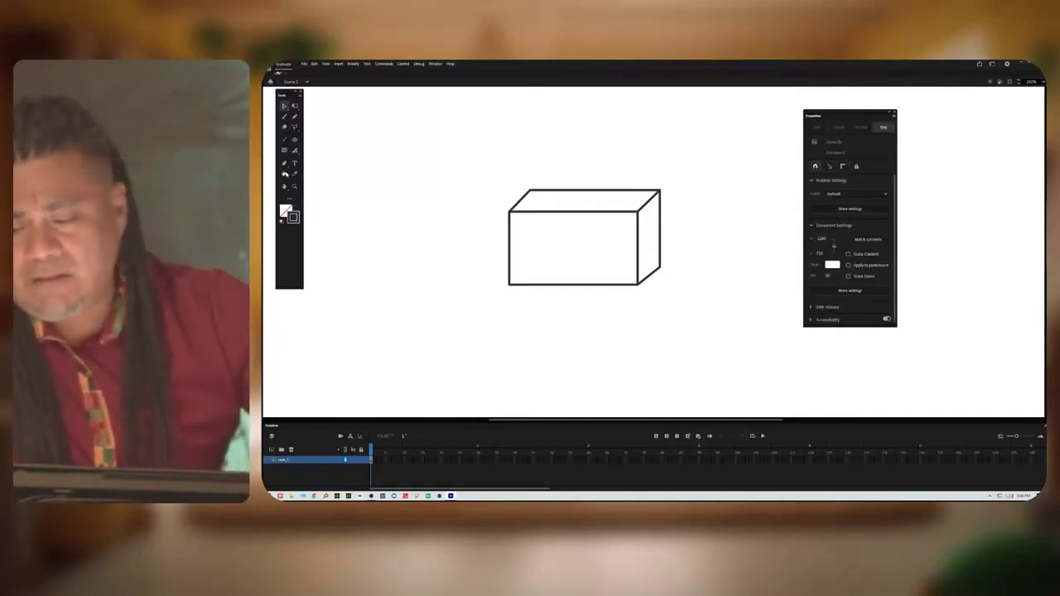
Step: Fill the box's front, top and side faces with green using the Paint Bucket tool
{"action": "left_click", "coordinate": [285, 174]}
{"action": "left_click", "coordinate": [535, 223]}
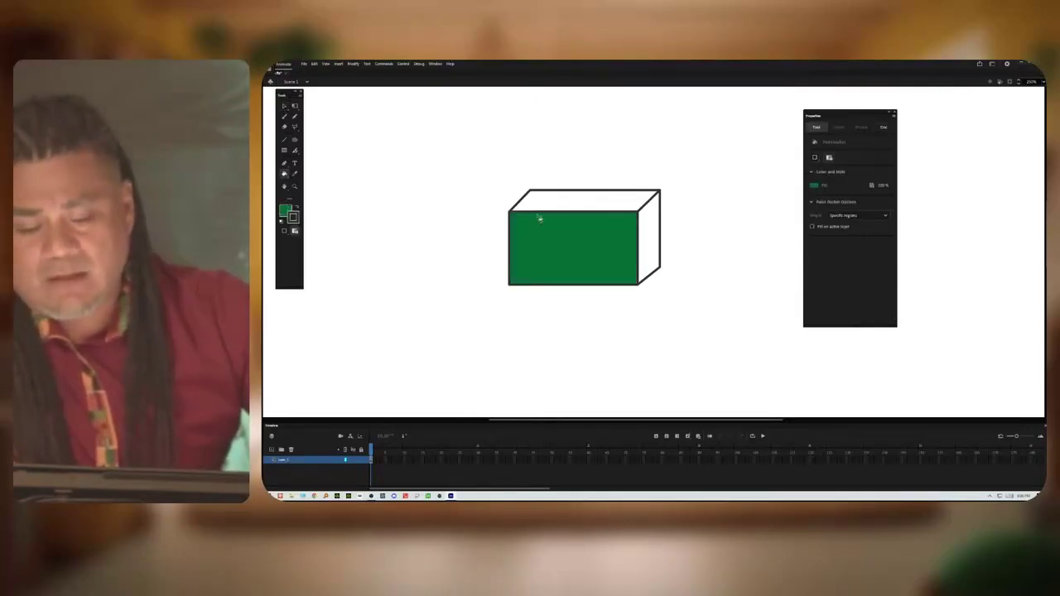
{"action": "left_click", "coordinate": [547, 205]}
{"action": "left_click", "coordinate": [642, 235]}
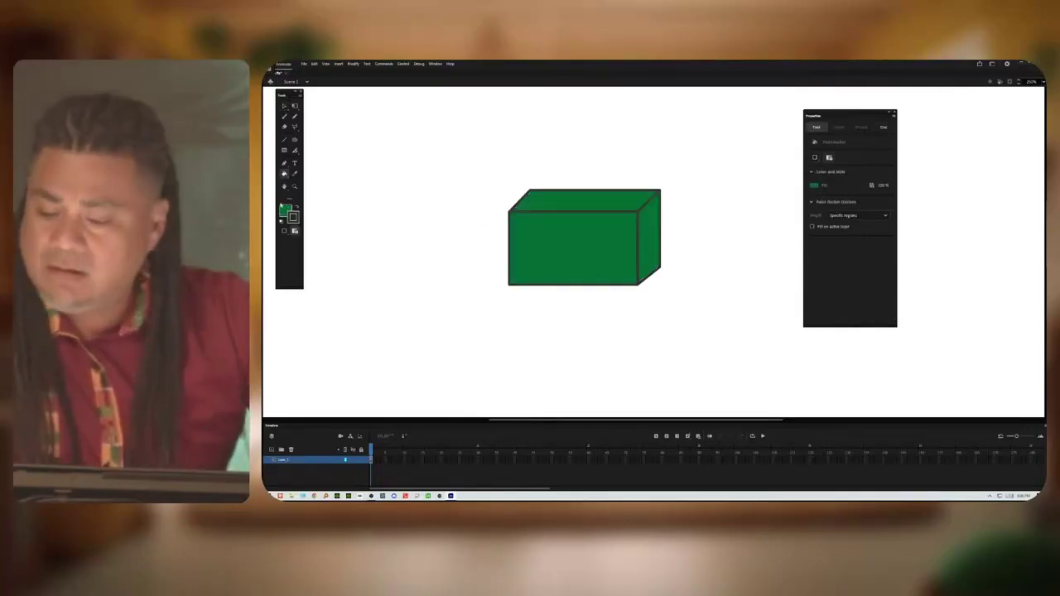
Step: Choose a slightly darker green fill colour and apply it to the box's front face
{"action": "left_click", "coordinate": [285, 210]}
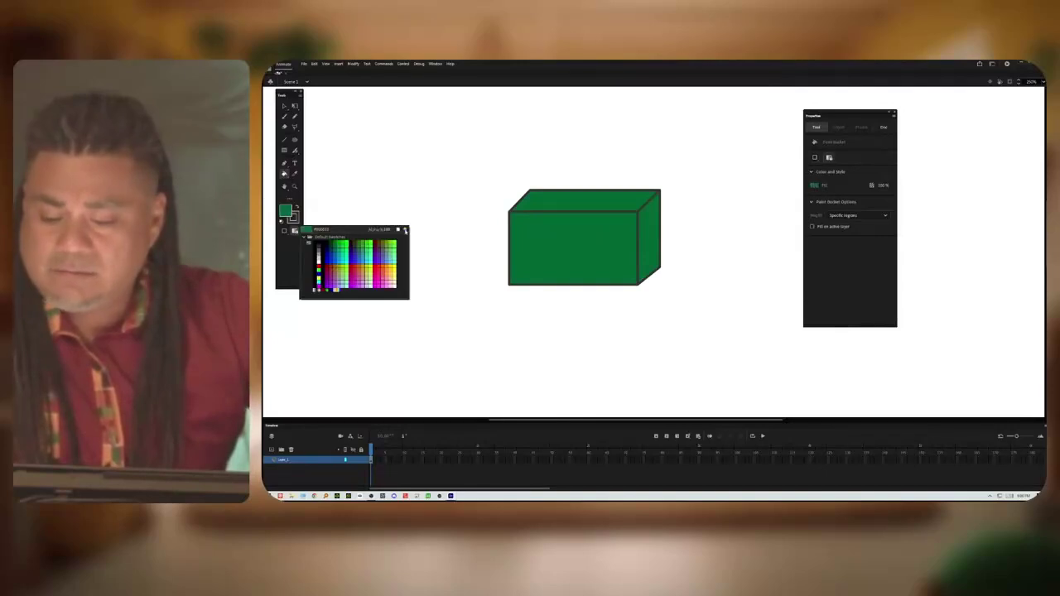
{"action": "left_click", "coordinate": [405, 230]}
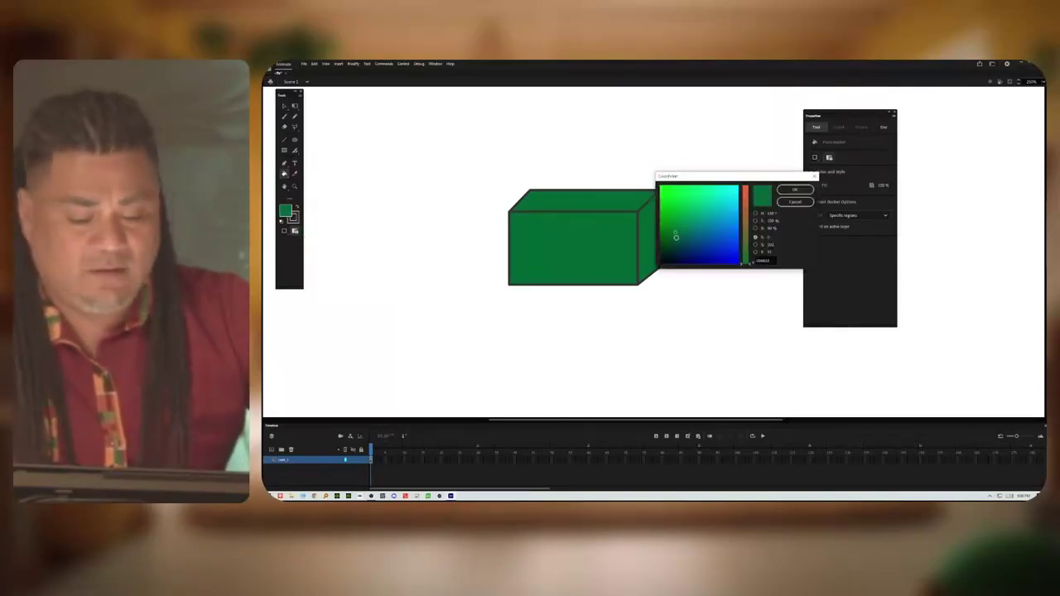
{"action": "left_click", "coordinate": [795, 190]}
{"action": "left_click", "coordinate": [590, 241]}
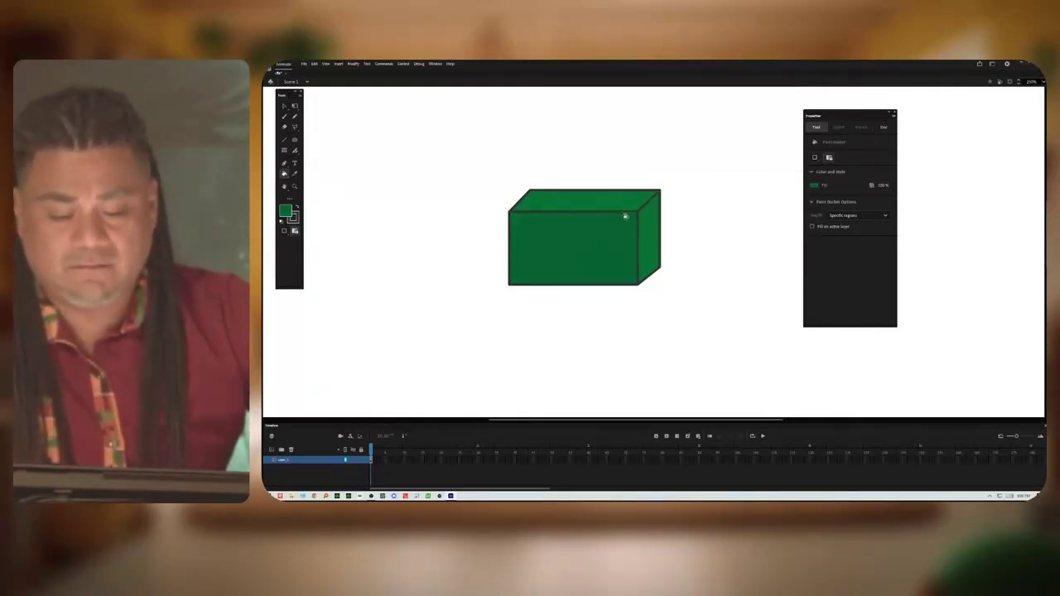
Step: Delete all the black outlines from the green box, and clear the stage
{"action": "left_click", "coordinate": [285, 107]}
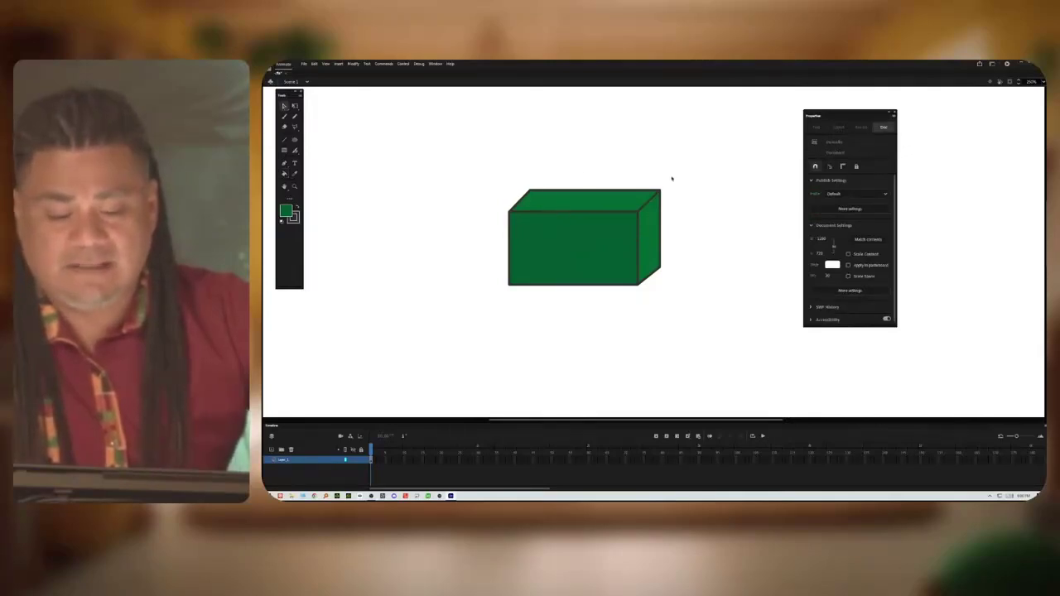
{"action": "double_click", "coordinate": [637, 216]}
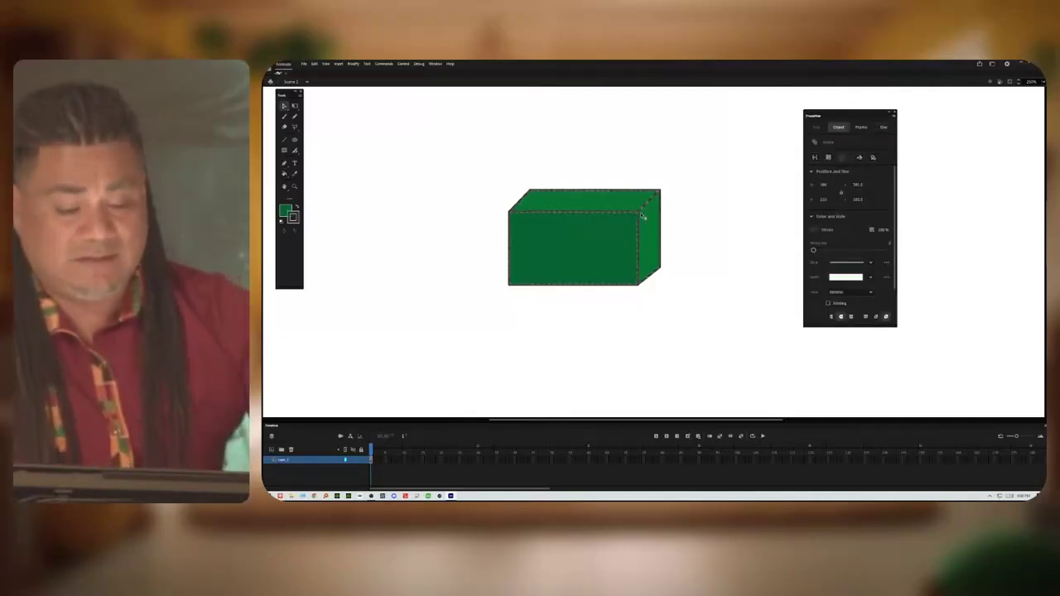
{"action": "key", "text": "Escape"}
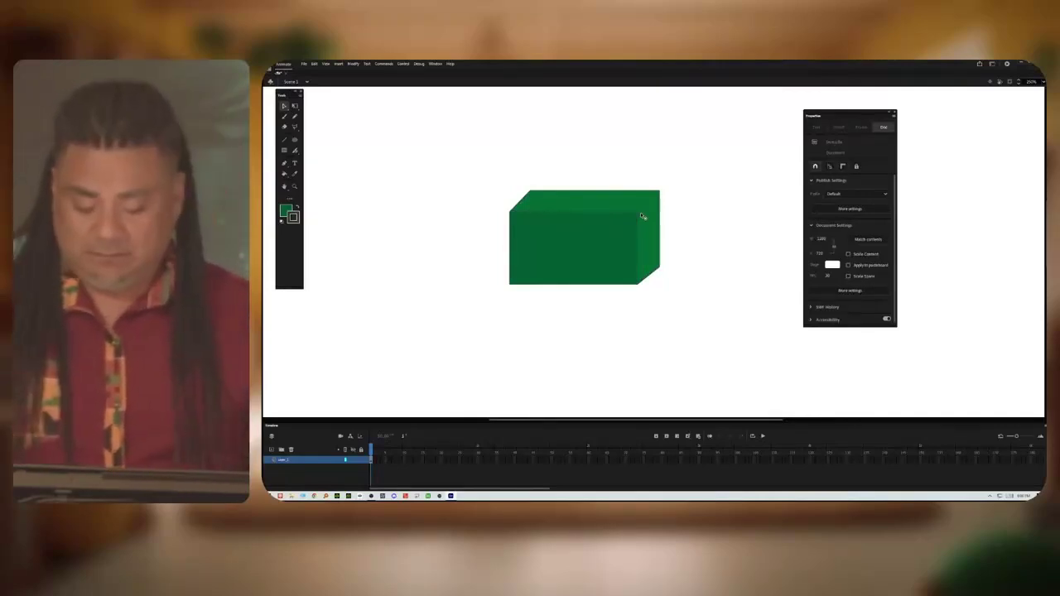
{"action": "key", "text": "ctrl+a"}
{"action": "key", "text": "Delete"}
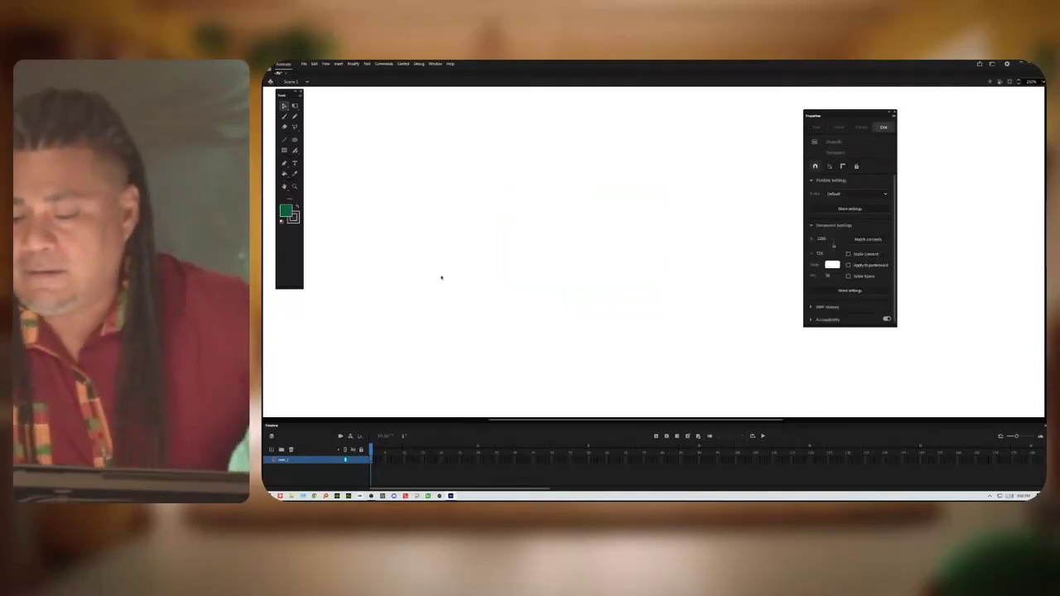
Step: Build a tall box from a green outlined rectangle and an offset unfilled one, joining their corners and removing the hidden edges
{"action": "key", "text": "r"}
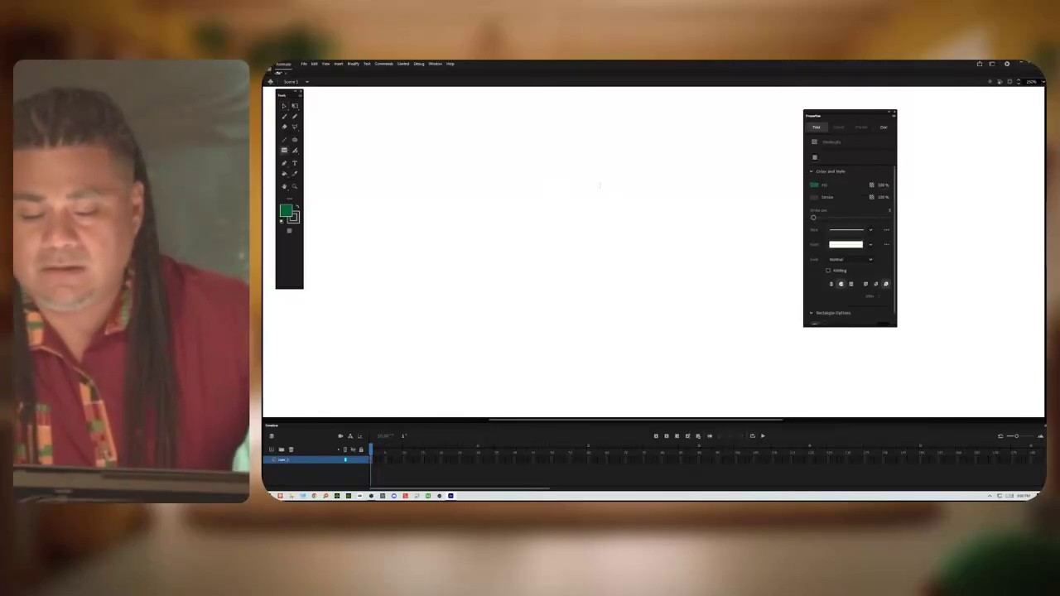
{"action": "left_click_drag", "start_coordinate": [531, 151], "coordinate": [580, 318]}
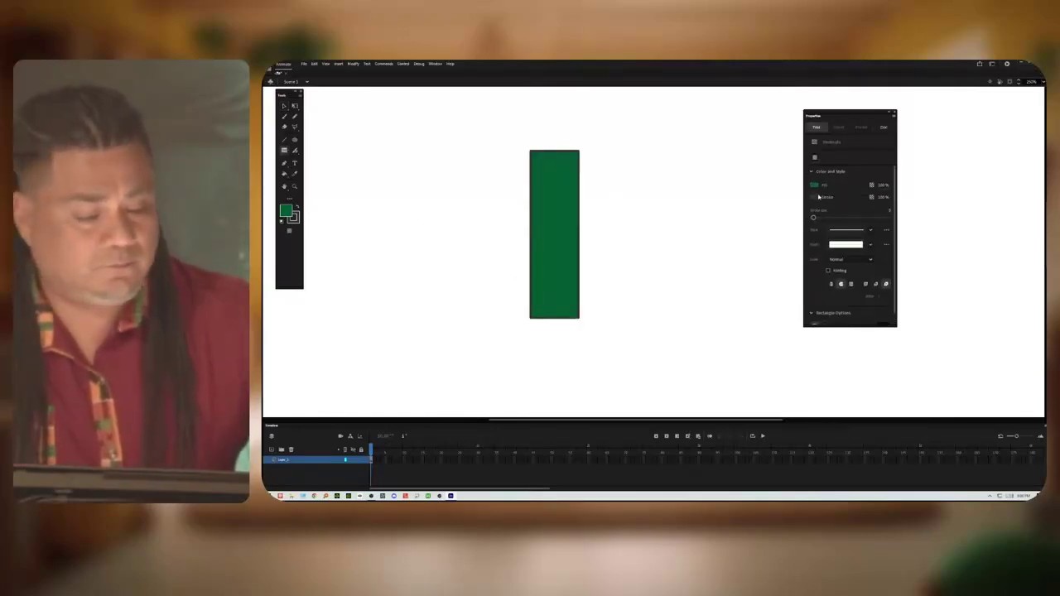
{"action": "left_click", "coordinate": [814, 186]}
{"action": "left_click", "coordinate": [916, 192]}
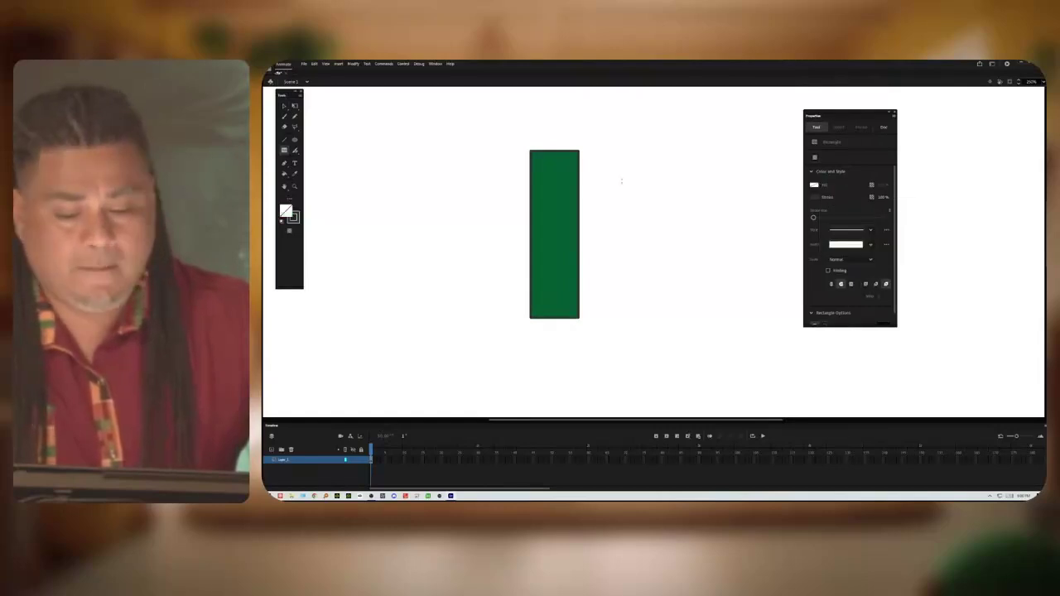
{"action": "left_click_drag", "start_coordinate": [533, 191], "coordinate": [557, 285]}
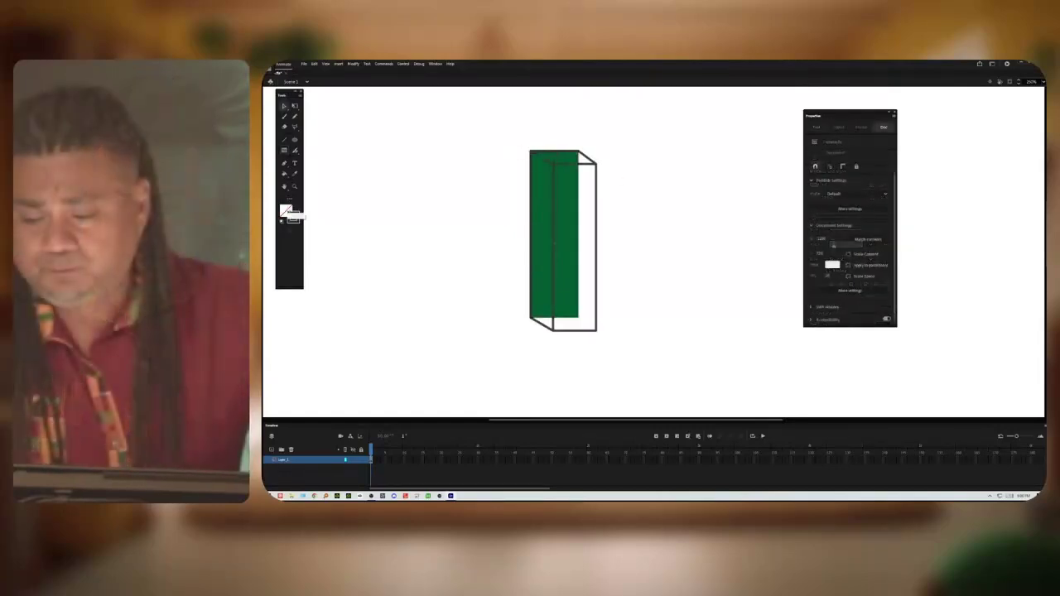
Step: Choose a green fill colour and fill the tall box's front face with the Paint Bucket
{"action": "left_click", "coordinate": [292, 217]}
{"action": "left_click", "coordinate": [339, 243]}
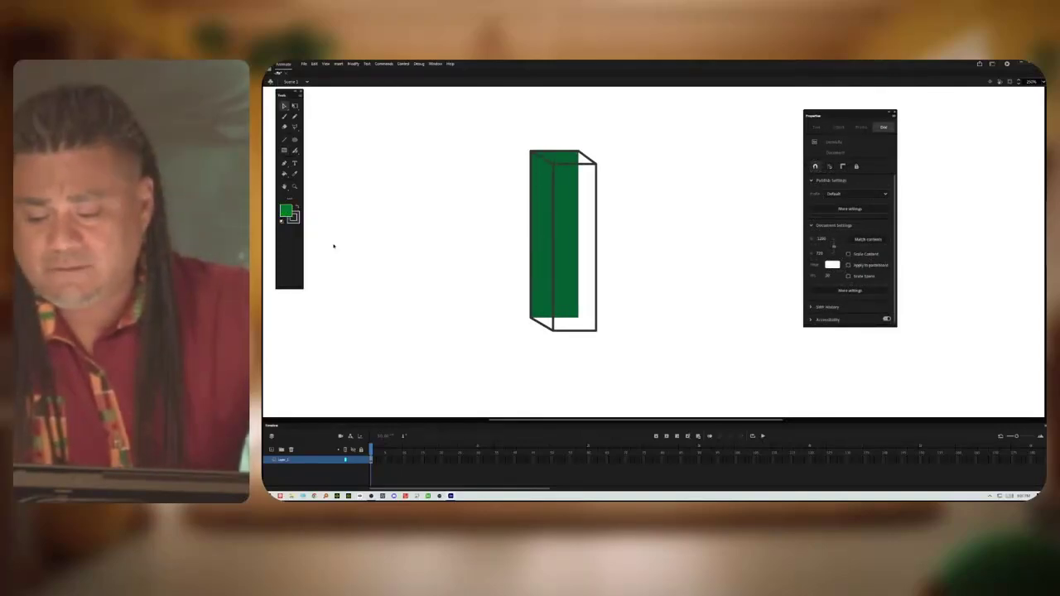
{"action": "left_click", "coordinate": [285, 175]}
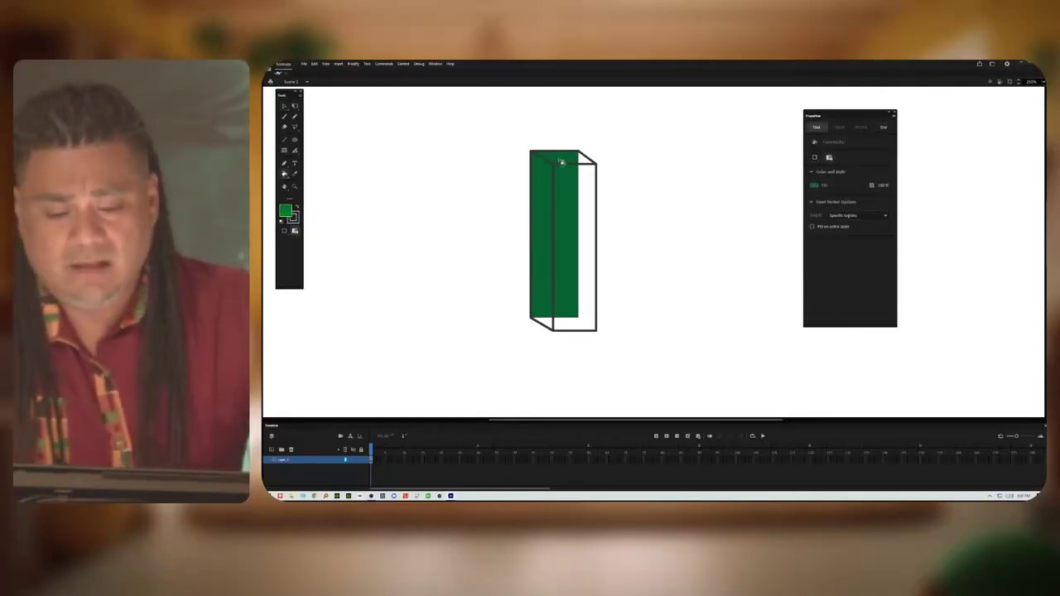
{"action": "left_click", "coordinate": [584, 176]}
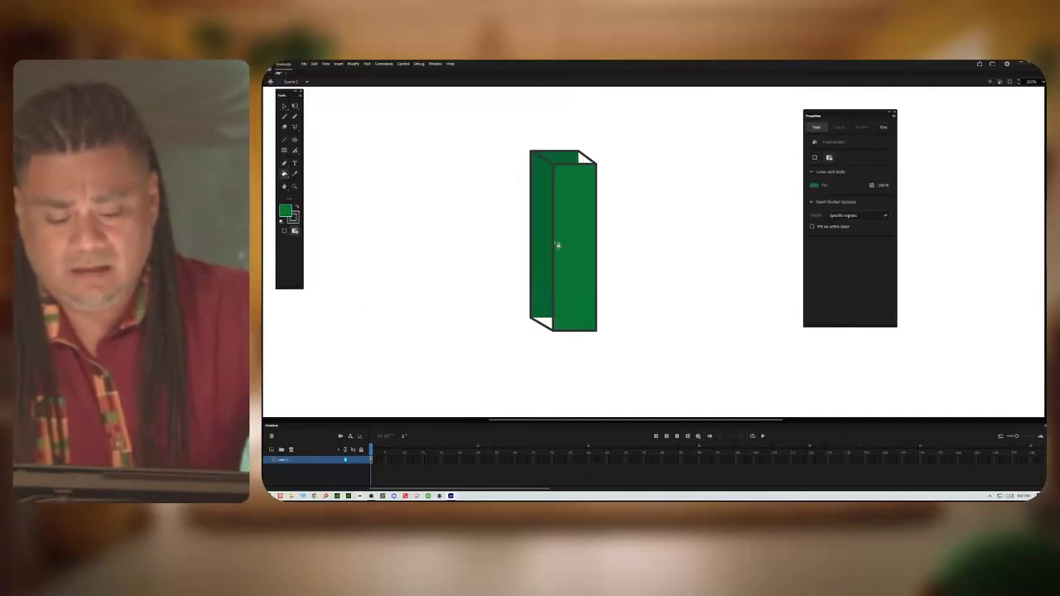
Step: Choose an olive-green fill colour and fill the white gaps on the box's top and bottom, undoing the fill over the rest of the top
{"action": "left_click", "coordinate": [287, 214]}
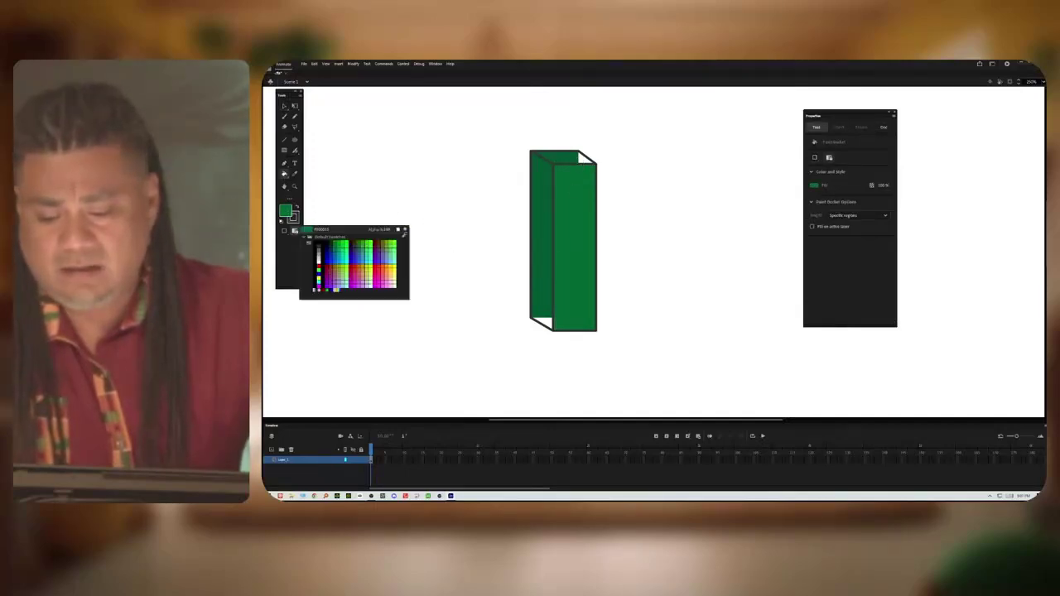
{"action": "left_click", "coordinate": [385, 242]}
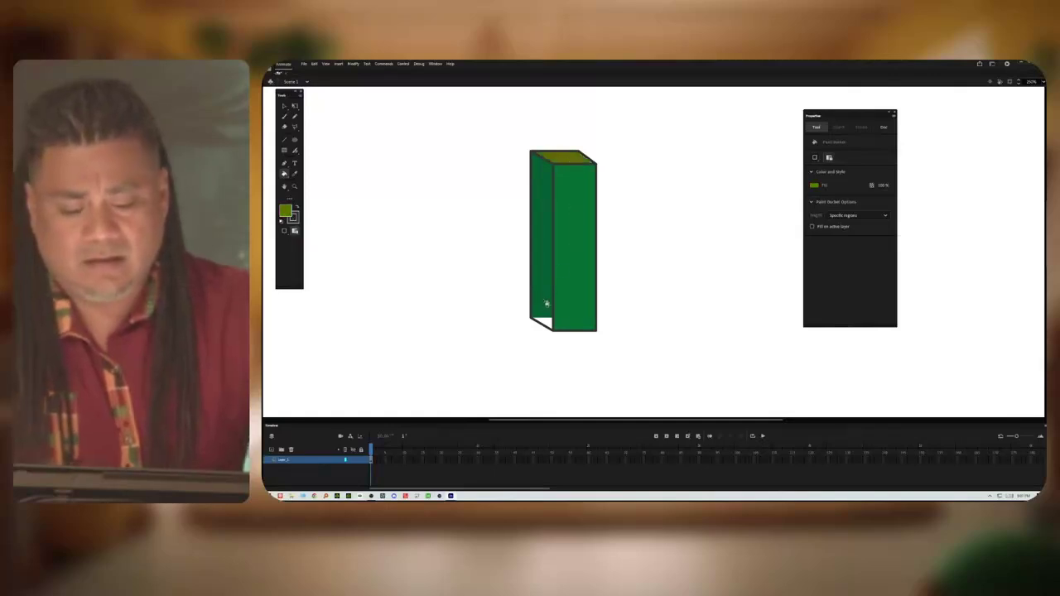
{"action": "key", "text": "ctrl+z"}
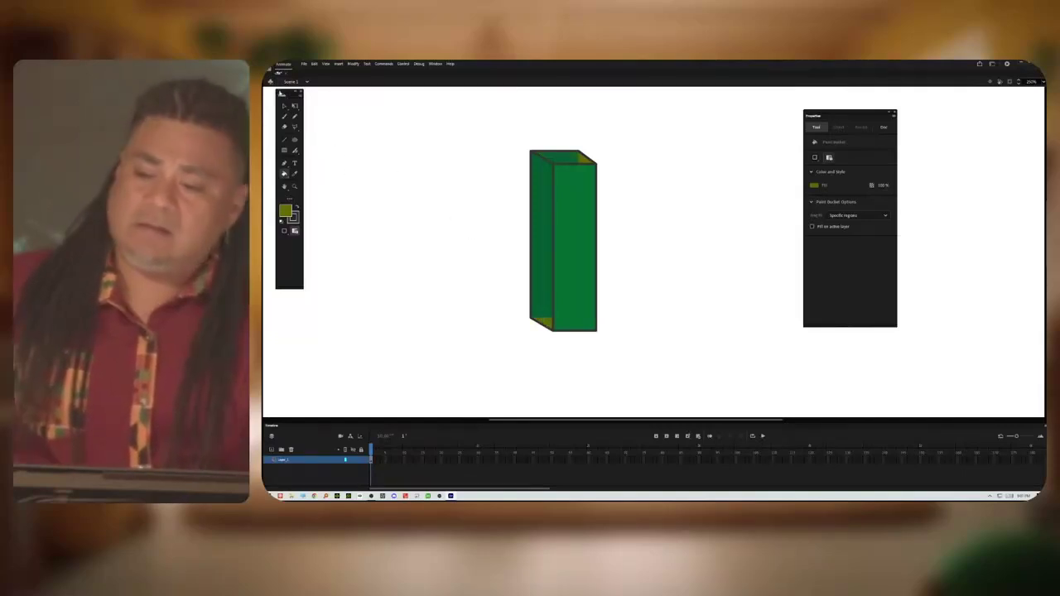
Step: Delete all the black outlines from the tall box, and clear the stage
{"action": "left_click", "coordinate": [284, 106]}
{"action": "left_click", "coordinate": [557, 168]}
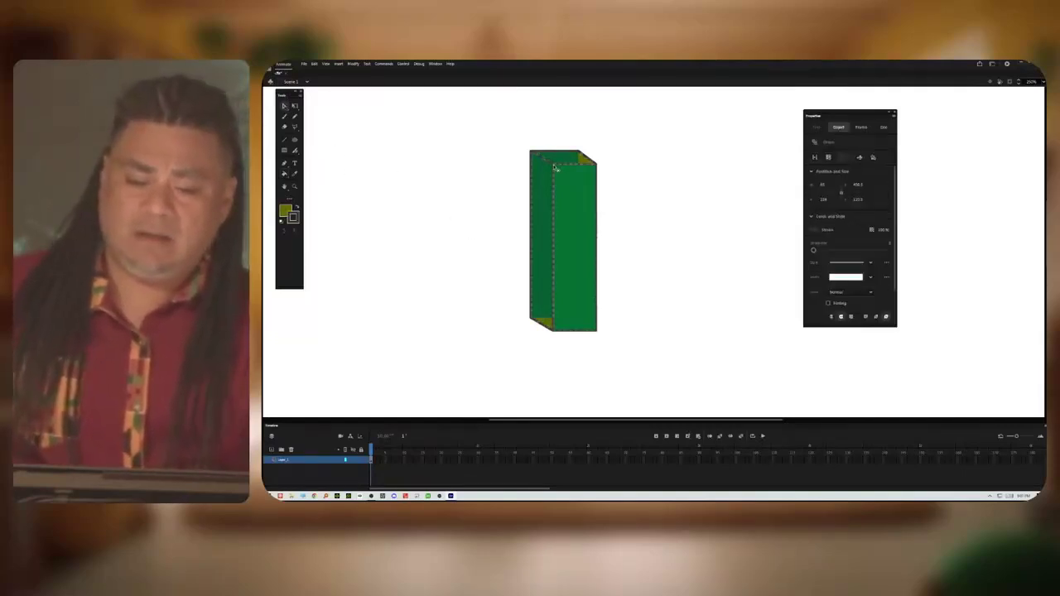
{"action": "left_click", "coordinate": [626, 202]}
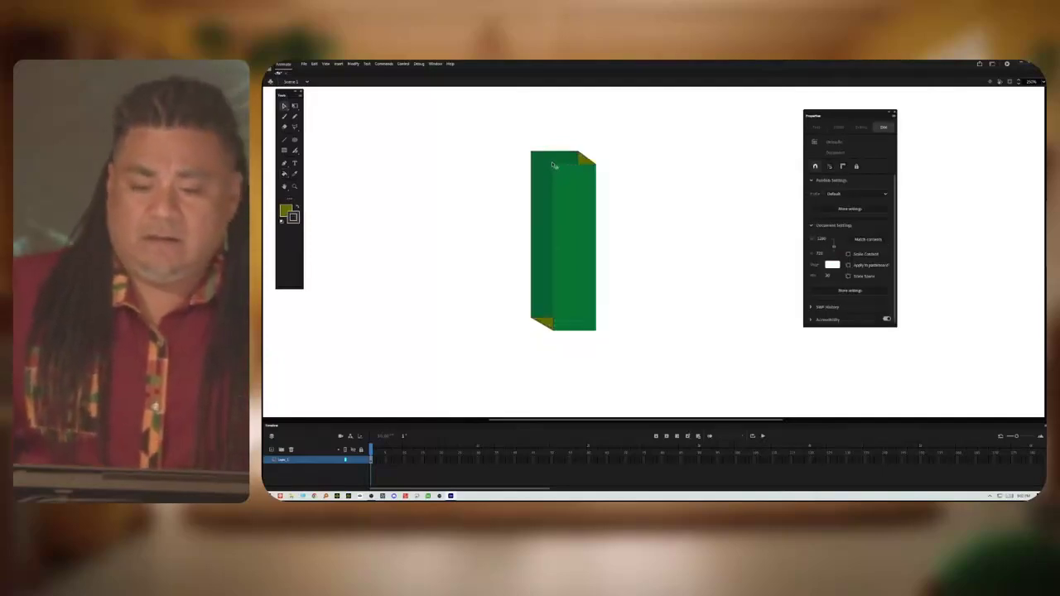
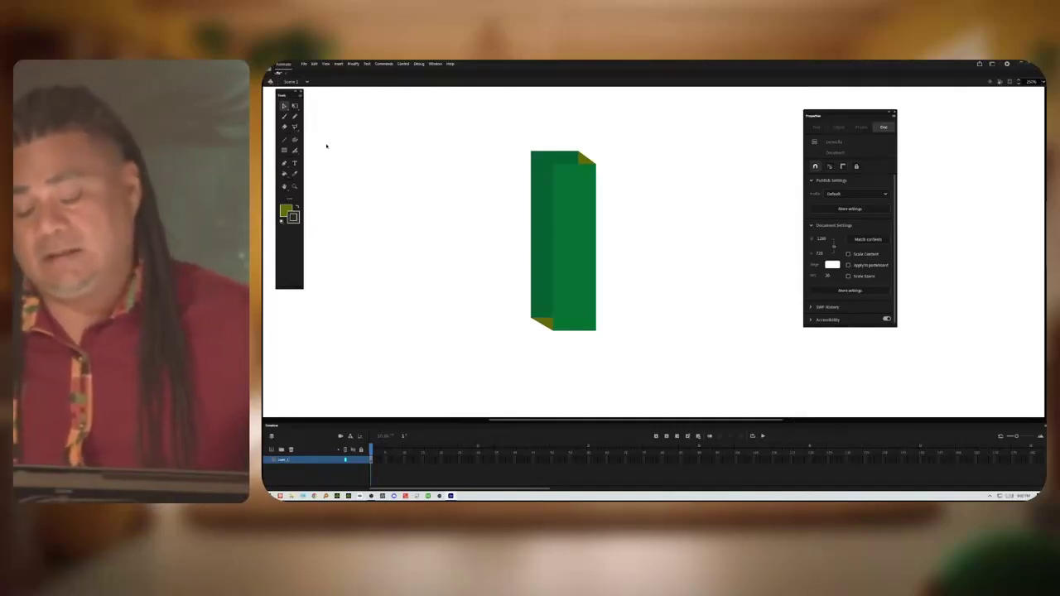
{"action": "left_click_drag", "start_coordinate": [636, 128], "coordinate": [504, 339]}
{"action": "key", "text": "Delete"}
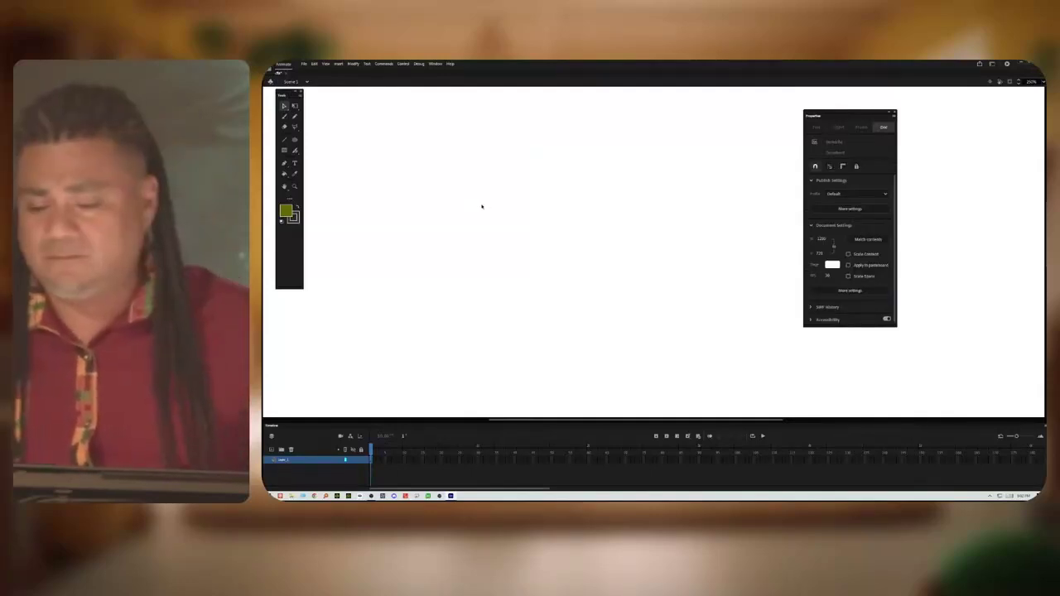
{"action": "left_click", "coordinate": [286, 150]}
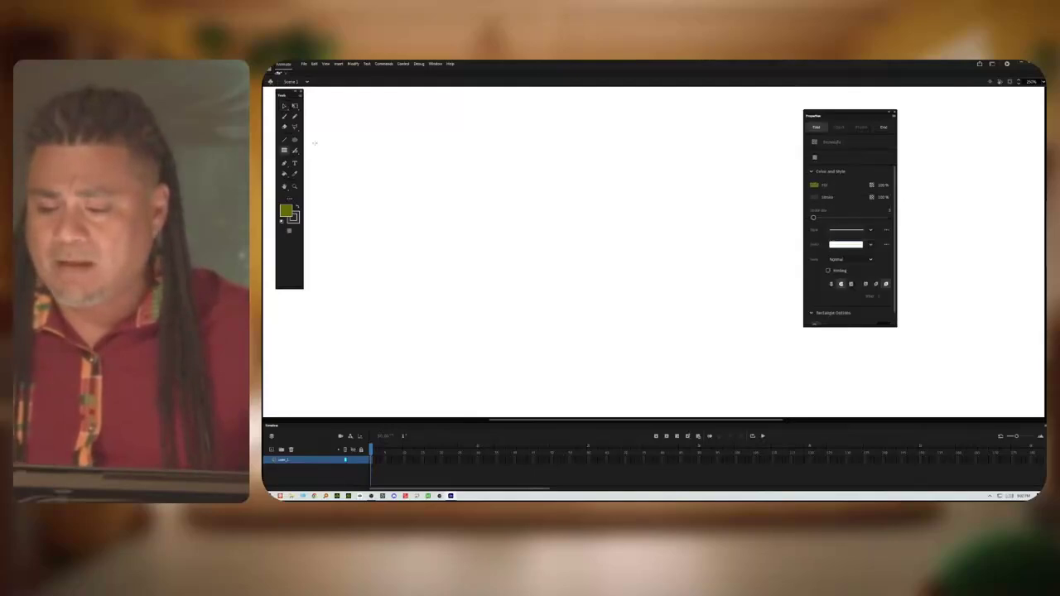
{"action": "left_click_drag", "start_coordinate": [463, 181], "coordinate": [552, 287]}
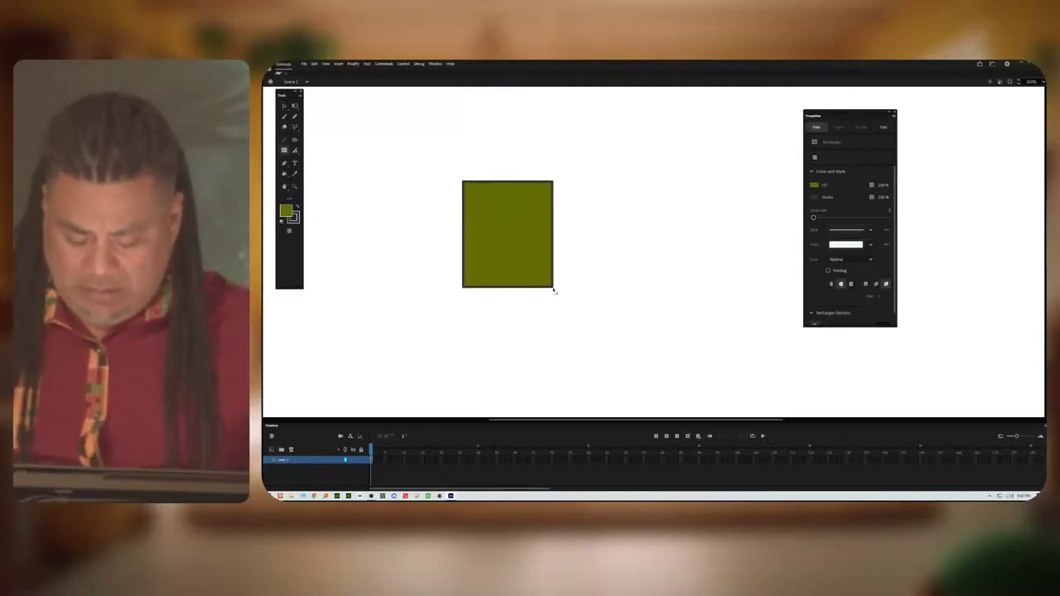
{"action": "key", "text": "ctrl+z"}
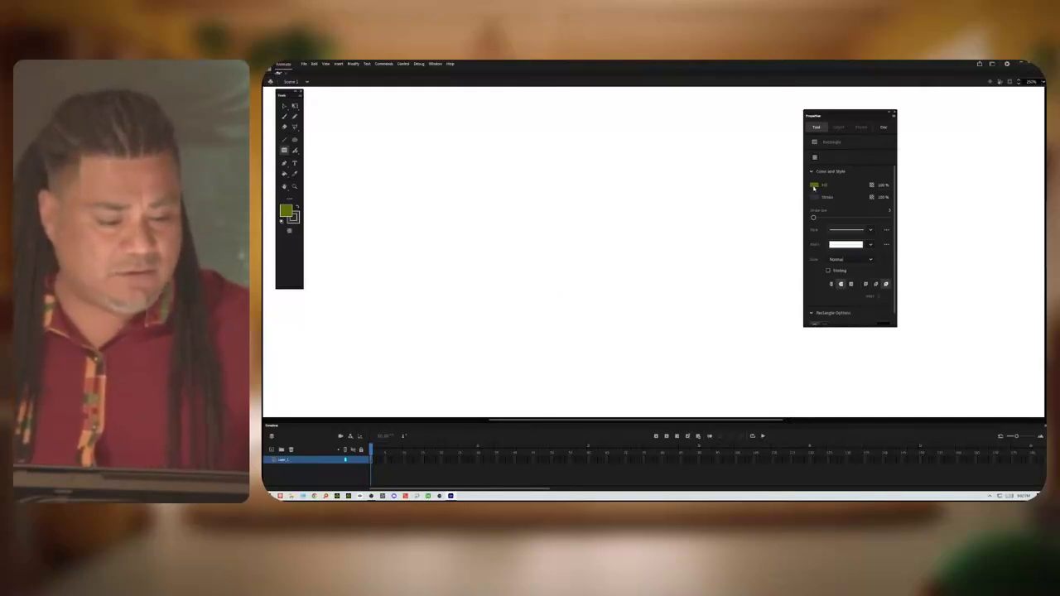
Step: Turn off the fill colour, draw an outlined rectangle in the middle of the stage and select its whole outline
{"action": "left_click", "coordinate": [814, 185]}
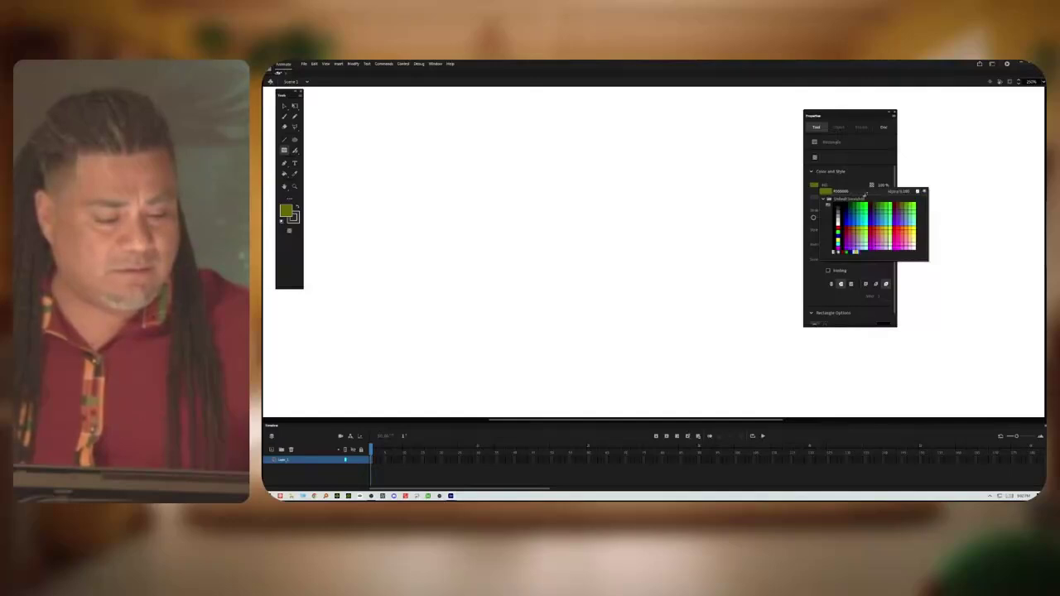
{"action": "left_click", "coordinate": [919, 192]}
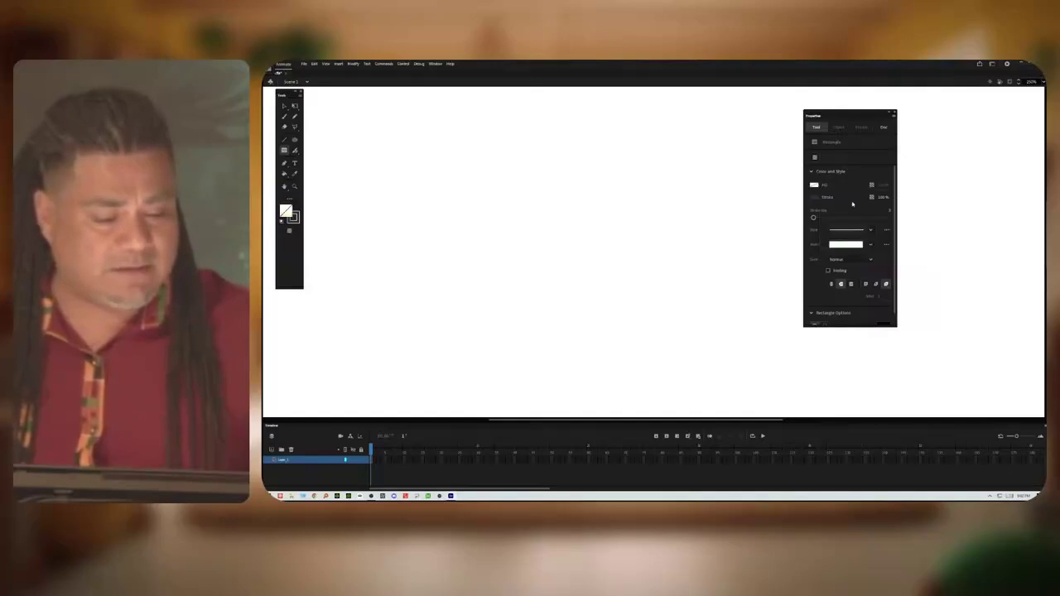
{"action": "left_click_drag", "start_coordinate": [519, 174], "coordinate": [627, 260]}
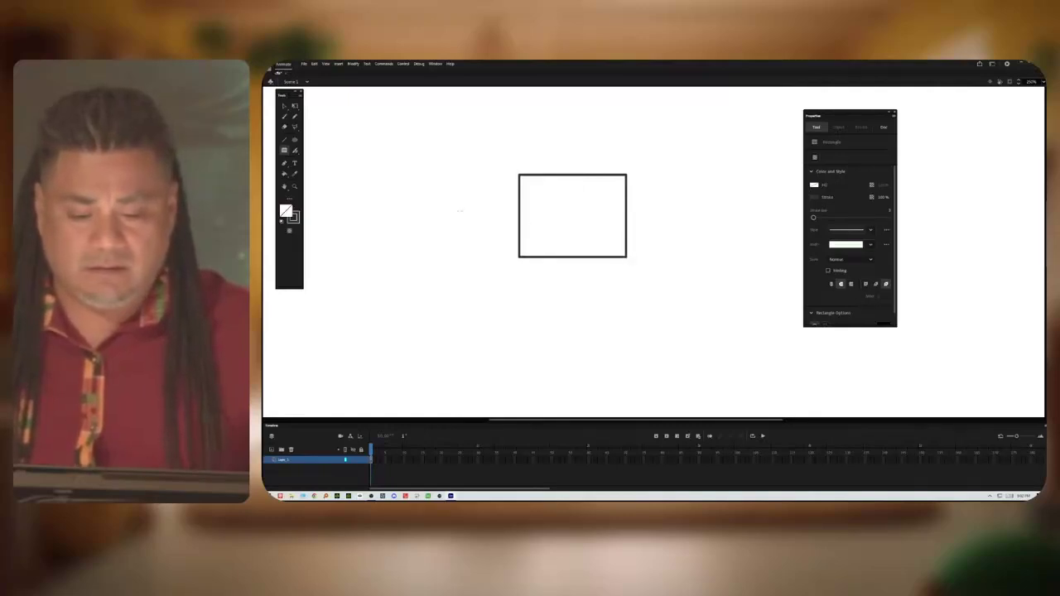
{"action": "left_click", "coordinate": [284, 106]}
{"action": "left_click_drag", "start_coordinate": [454, 143], "coordinate": [656, 297]}
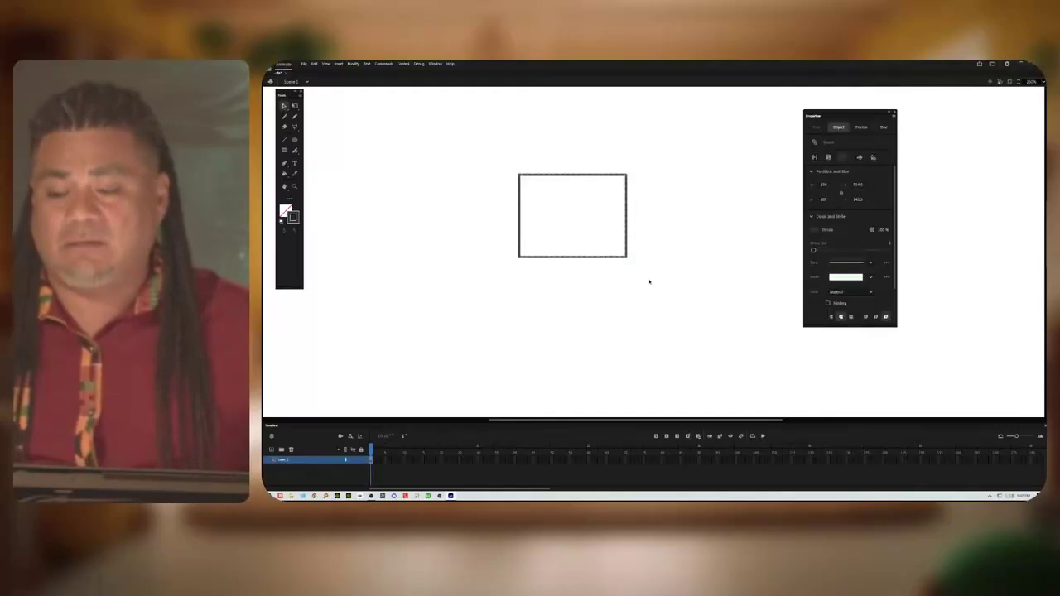
Step: Skew the rectangle outline into a slanted panel with Free Transform, and try widening and scaling it from its edges and corners
{"action": "left_click", "coordinate": [295, 106]}
{"action": "left_click_drag", "start_coordinate": [608, 205], "coordinate": [628, 176]}
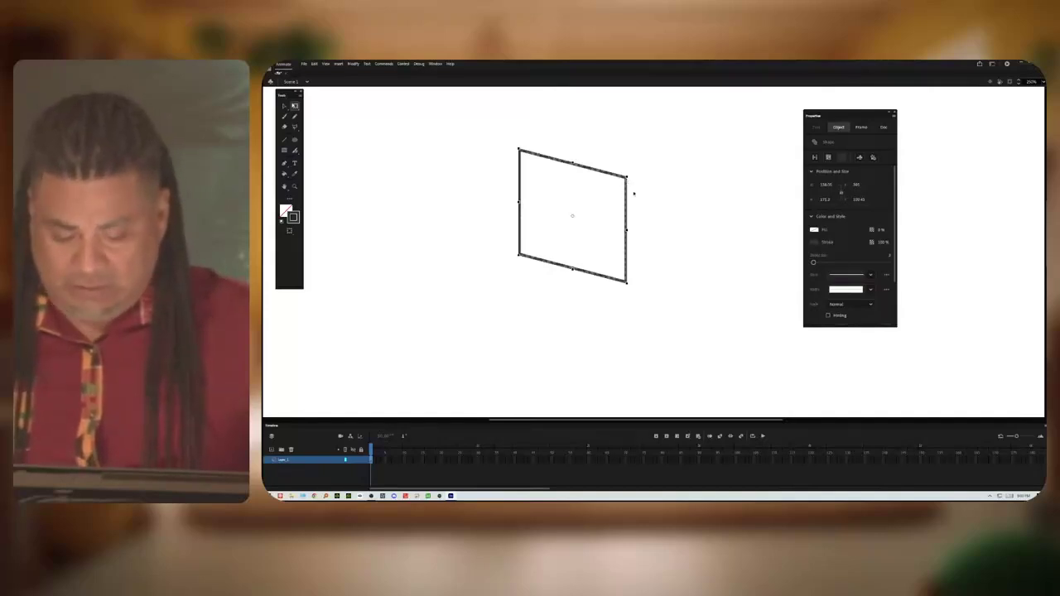
{"action": "mouse_move", "coordinate": [627, 230]}
{"action": "left_mouse_down"}
{"action": "mouse_move", "coordinate": [679, 236]}
{"action": "mouse_move", "coordinate": [639, 232]}
{"action": "left_mouse_up"}
{"action": "mouse_move", "coordinate": [571, 166]}
{"action": "left_mouse_down"}
{"action": "mouse_move", "coordinate": [572, 128]}
{"action": "mouse_move", "coordinate": [571, 164]}
{"action": "left_mouse_up"}
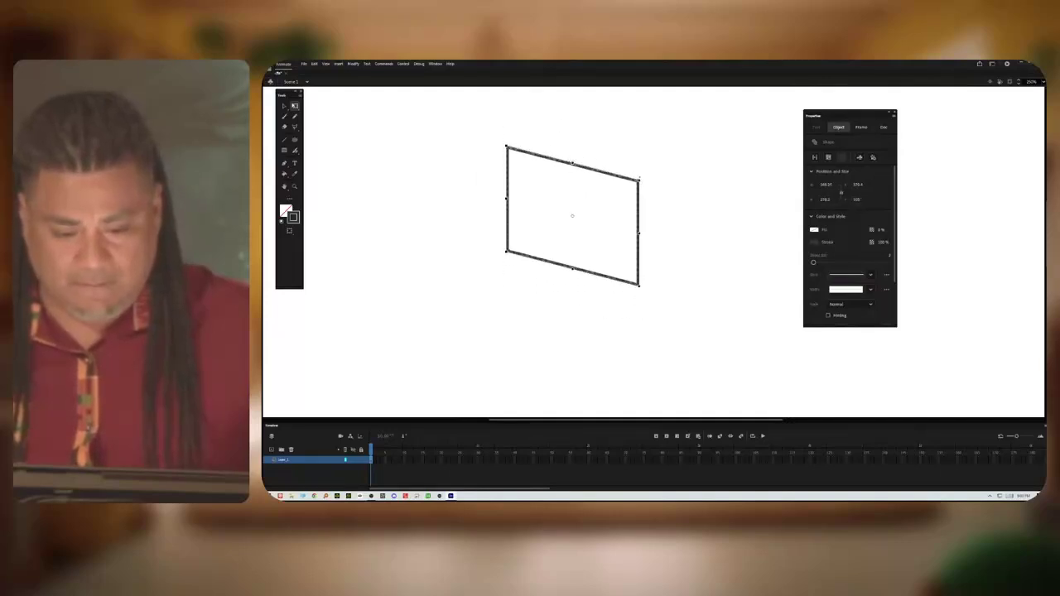
{"action": "mouse_move", "coordinate": [639, 178]}
{"action": "left_mouse_down"}
{"action": "mouse_move", "coordinate": [667, 141]}
{"action": "mouse_move", "coordinate": [630, 197]}
{"action": "mouse_move", "coordinate": [627, 179]}
{"action": "mouse_move", "coordinate": [670, 158]}
{"action": "mouse_move", "coordinate": [589, 210]}
{"action": "mouse_move", "coordinate": [655, 154]}
{"action": "mouse_move", "coordinate": [596, 193]}
{"action": "mouse_move", "coordinate": [612, 184]}
{"action": "left_mouse_up"}
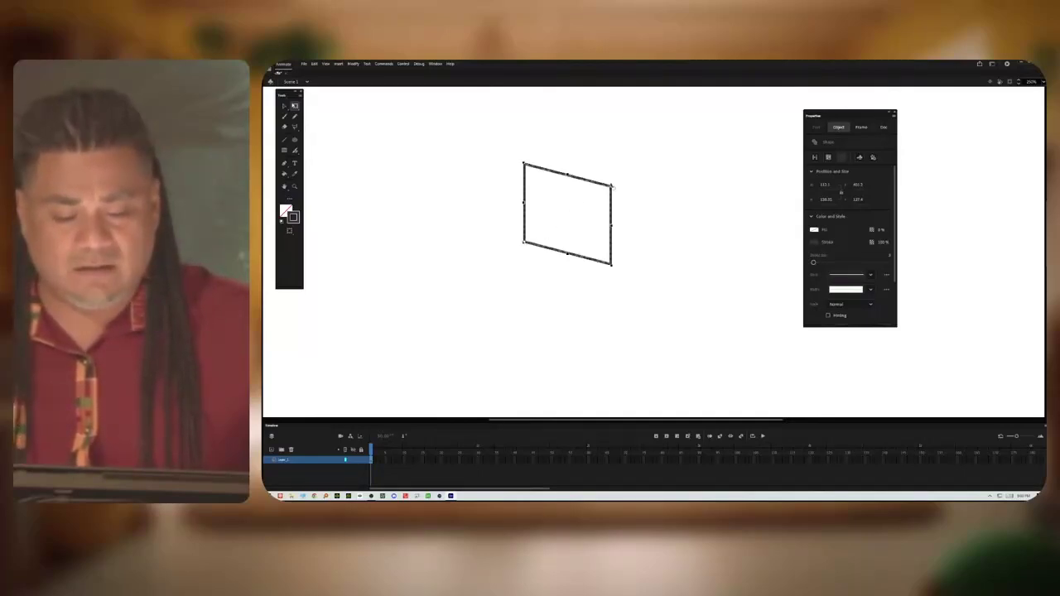
{"action": "left_click_drag", "start_coordinate": [613, 177], "coordinate": [582, 171]}
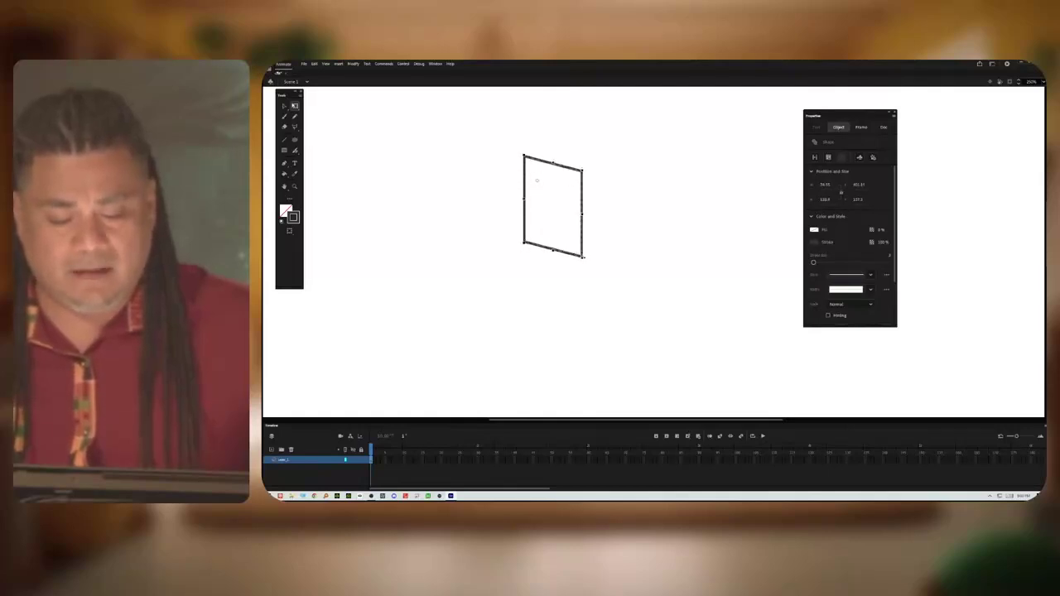
{"action": "mouse_move", "coordinate": [590, 254]}
{"action": "left_mouse_down"}
{"action": "mouse_move", "coordinate": [618, 225]}
{"action": "mouse_move", "coordinate": [568, 213]}
{"action": "mouse_move", "coordinate": [554, 244]}
{"action": "mouse_move", "coordinate": [561, 227]}
{"action": "mouse_move", "coordinate": [540, 191]}
{"action": "mouse_move", "coordinate": [584, 244]}
{"action": "left_mouse_up"}
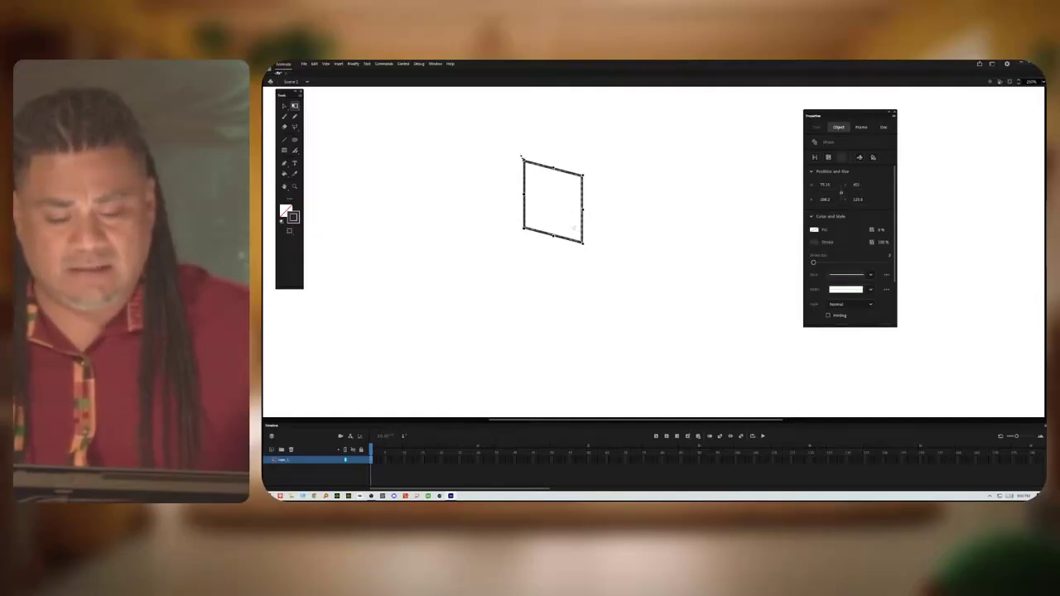
Step: Try rotating the slanted outline into a diamond, undo the transforms and empty the stage
{"action": "left_click_drag", "start_coordinate": [523, 158], "coordinate": [633, 230]}
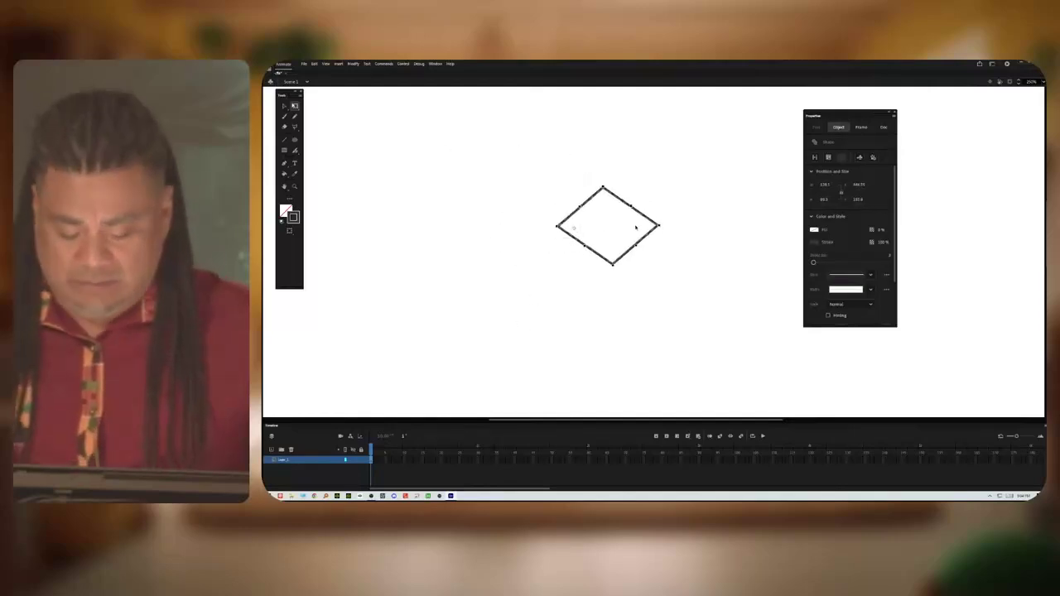
{"action": "key", "text": "ctrl+z"}
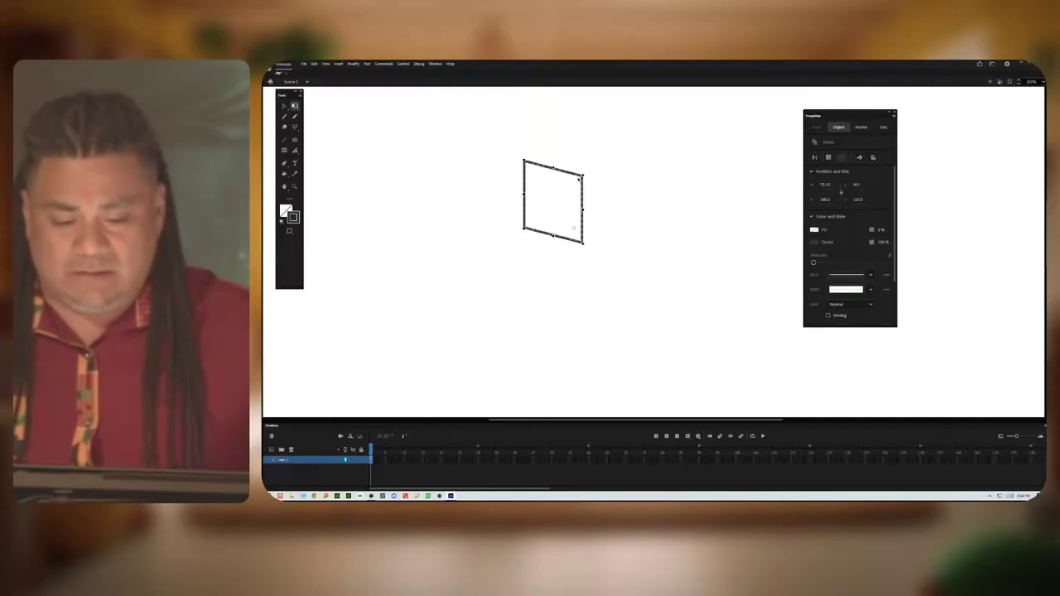
{"action": "key", "text": "ctrl+z"}
{"action": "key", "text": "ctrl+z"}
{"action": "key", "text": "ctrl+z"}
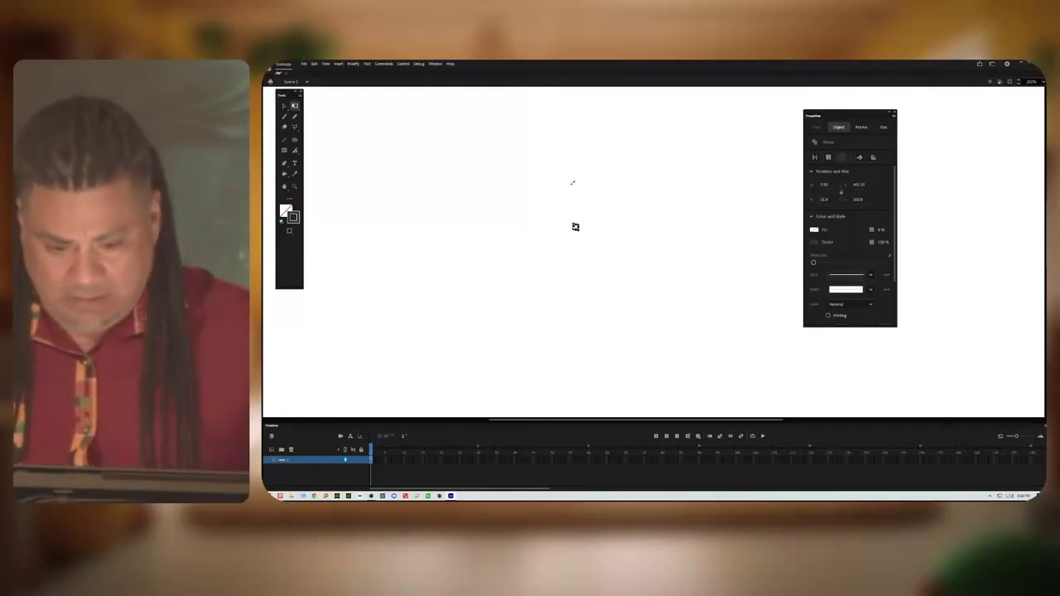
{"action": "key", "text": "ctrl+z"}
{"action": "key", "text": "ctrl+z"}
{"action": "key", "text": "ctrl+z"}
{"action": "key", "text": "ctrl+z"}
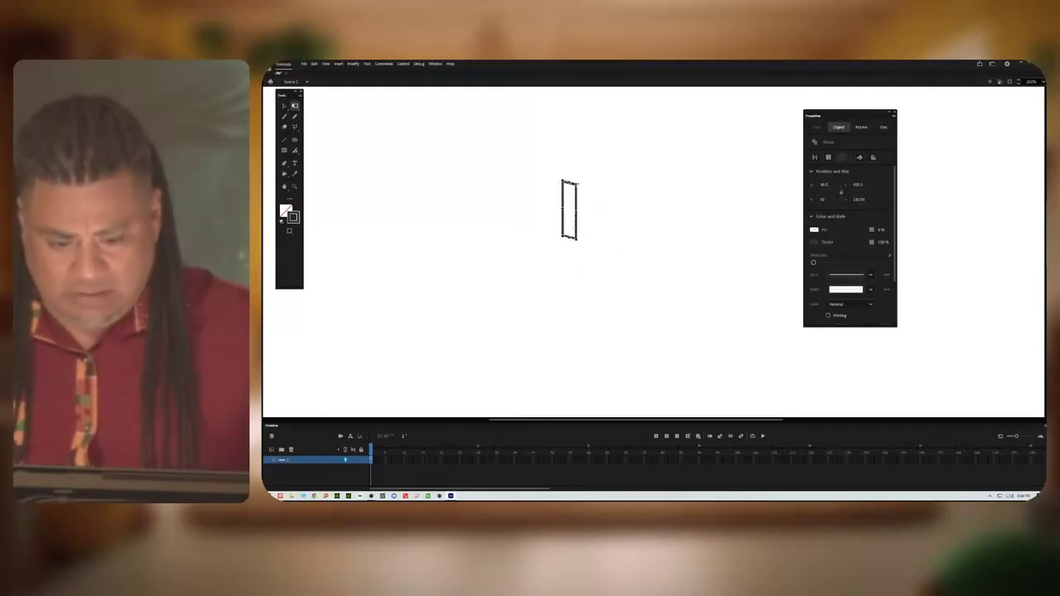
{"action": "key", "text": "ctrl+z"}
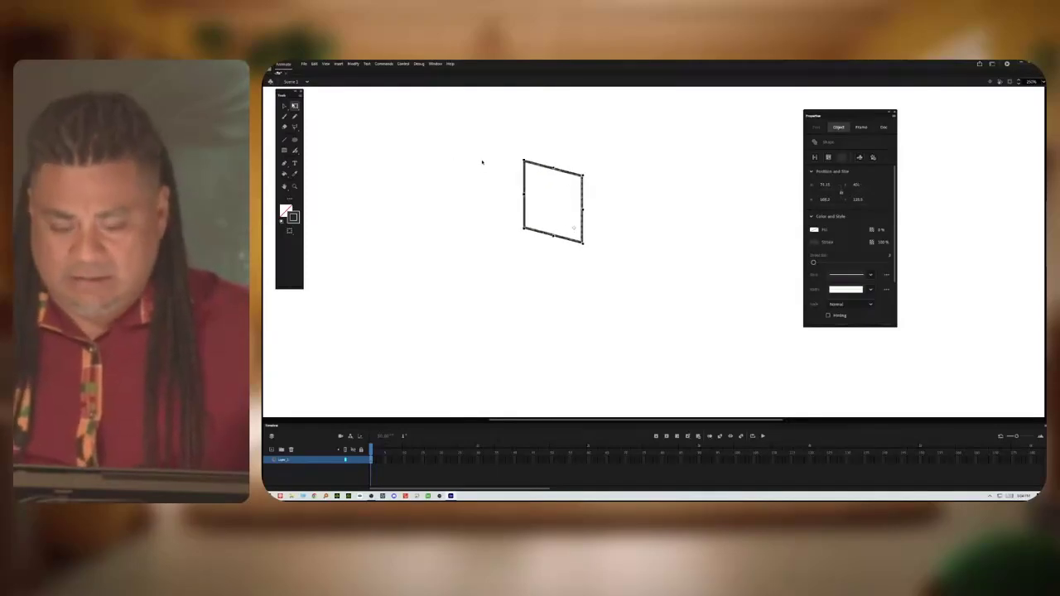
{"action": "key", "text": "ctrl+z"}
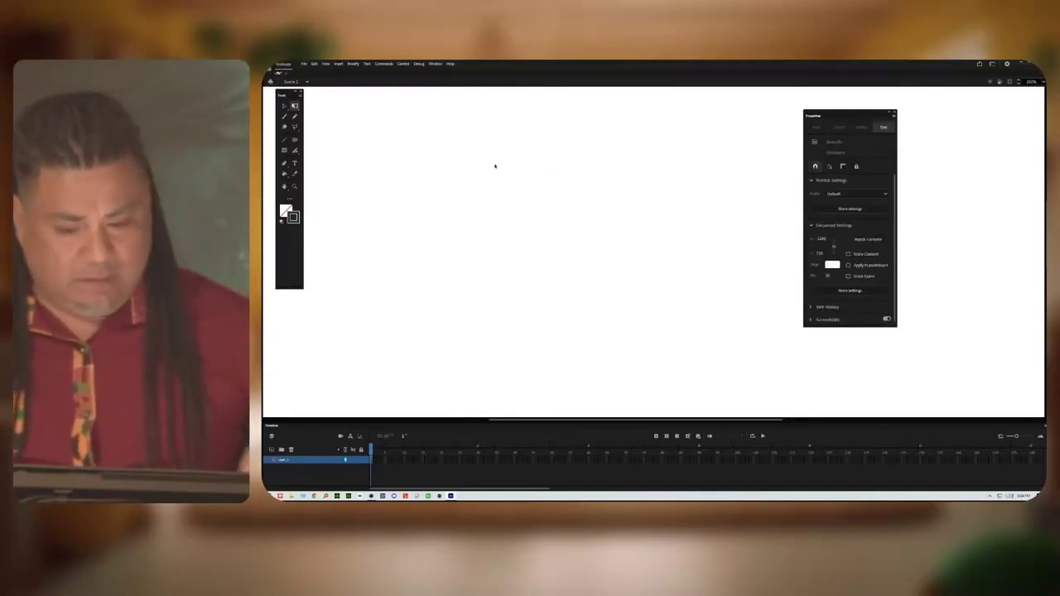
Step: Draw a tall kite-shaped diamond outline from four straight lines with the Line tool, and choose a bright green fill colour
{"action": "key", "text": "n"}
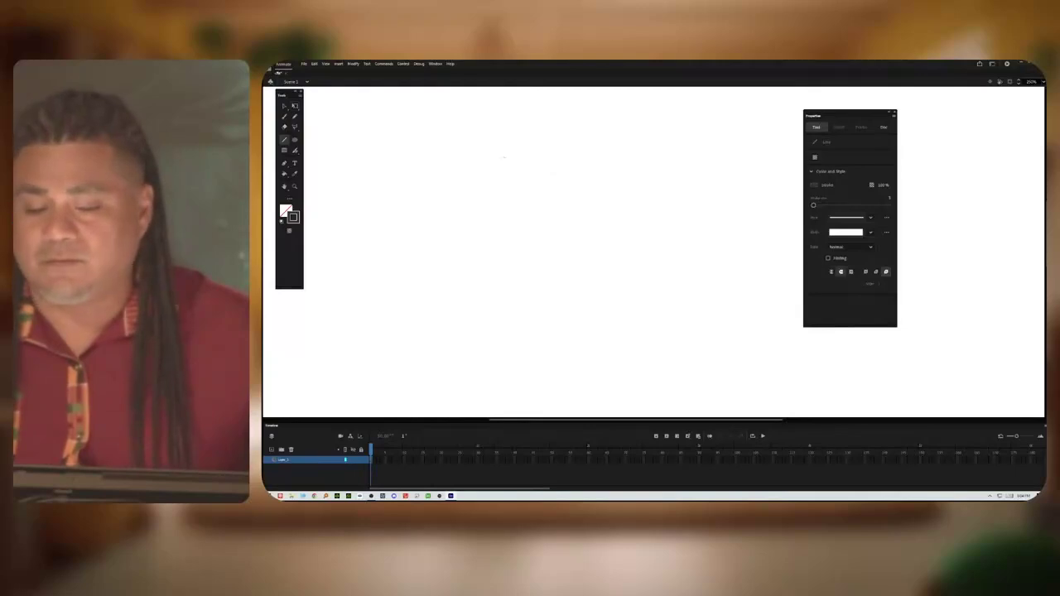
{"action": "mouse_move", "coordinate": [511, 177]}
{"action": "left_mouse_down"}
{"action": "mouse_move", "coordinate": [539, 275]}
{"action": "mouse_move", "coordinate": [557, 175]}
{"action": "left_mouse_up"}
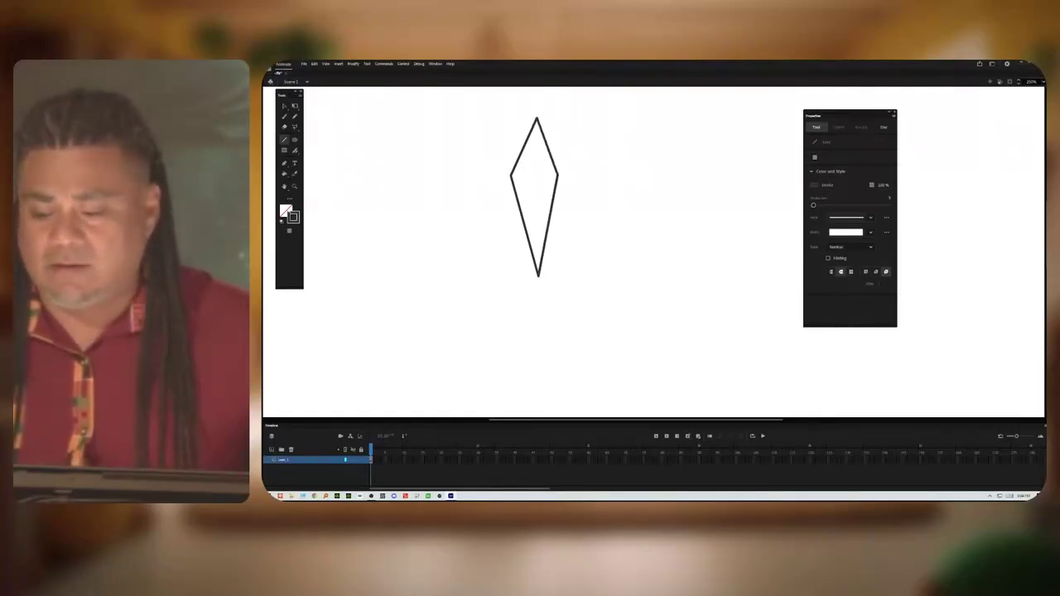
{"action": "left_click", "coordinate": [285, 211]}
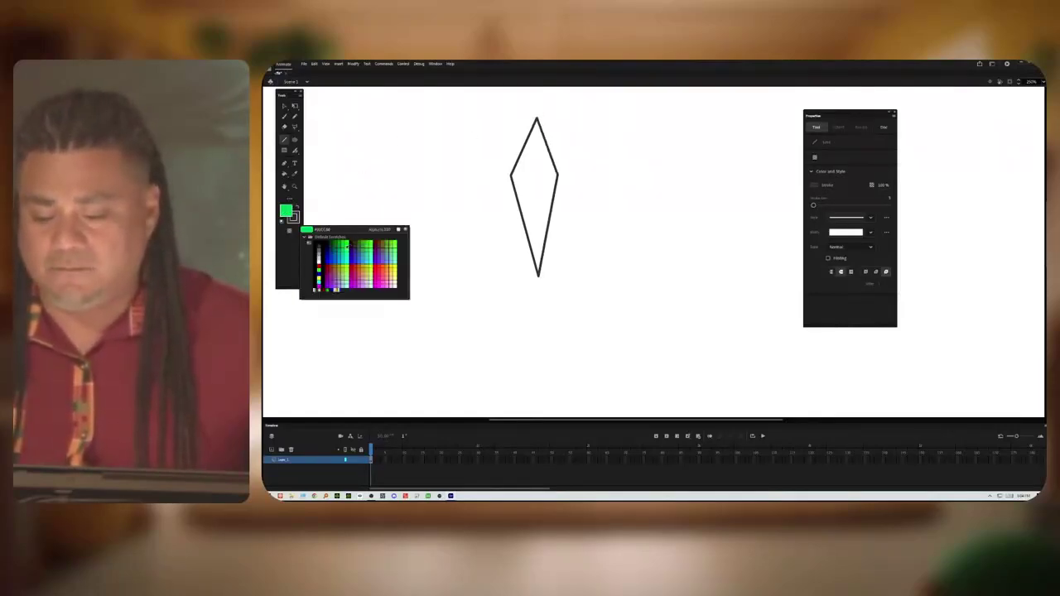
{"action": "left_click", "coordinate": [347, 246]}
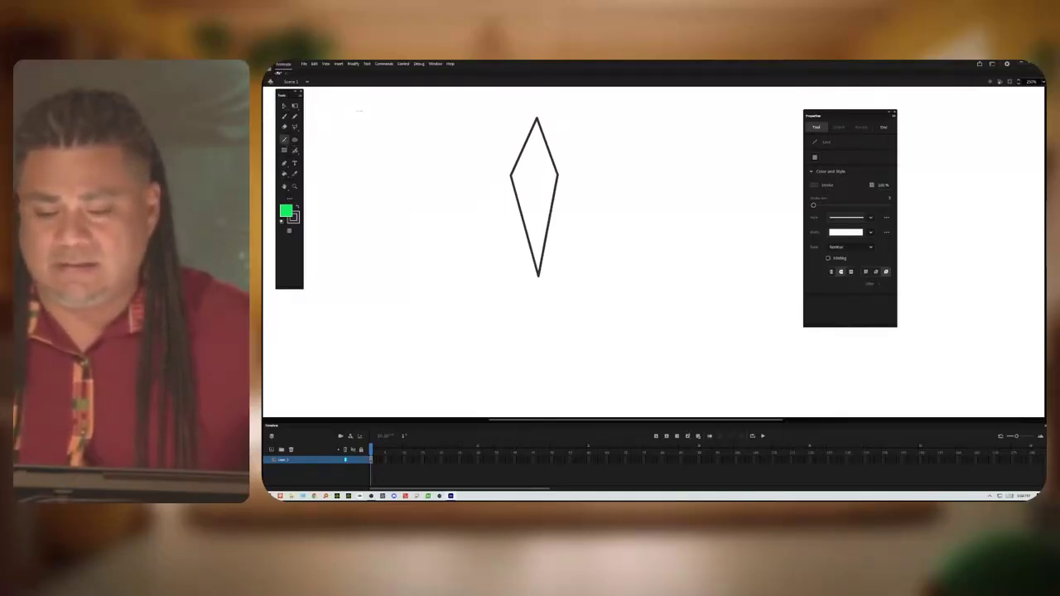
Step: Select the whole diamond outline, paste a copy in place, and nudge the copy to the left and downward
{"action": "left_click", "coordinate": [287, 107]}
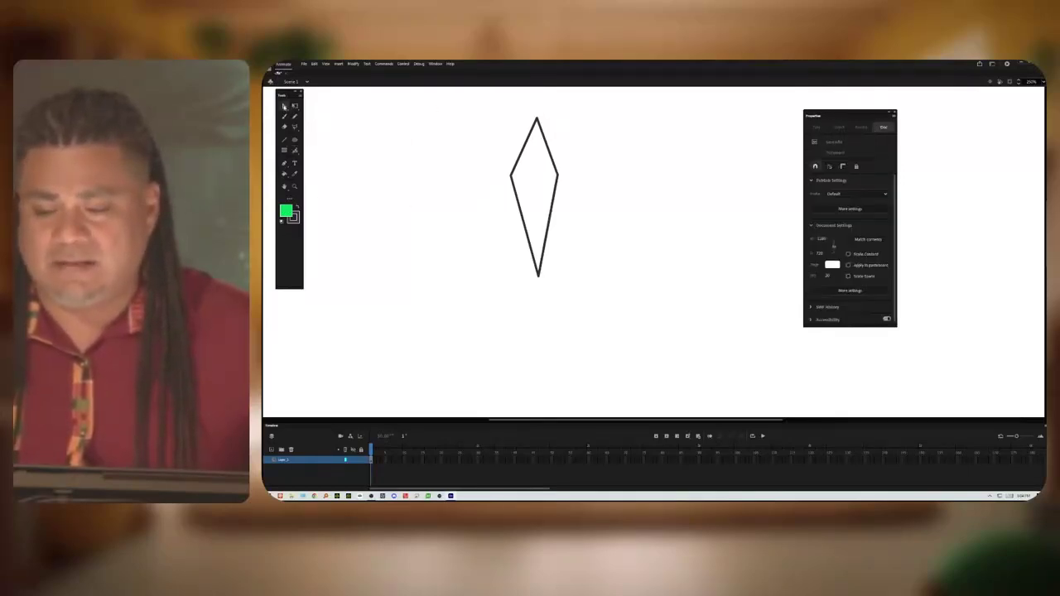
{"action": "left_click", "coordinate": [529, 138]}
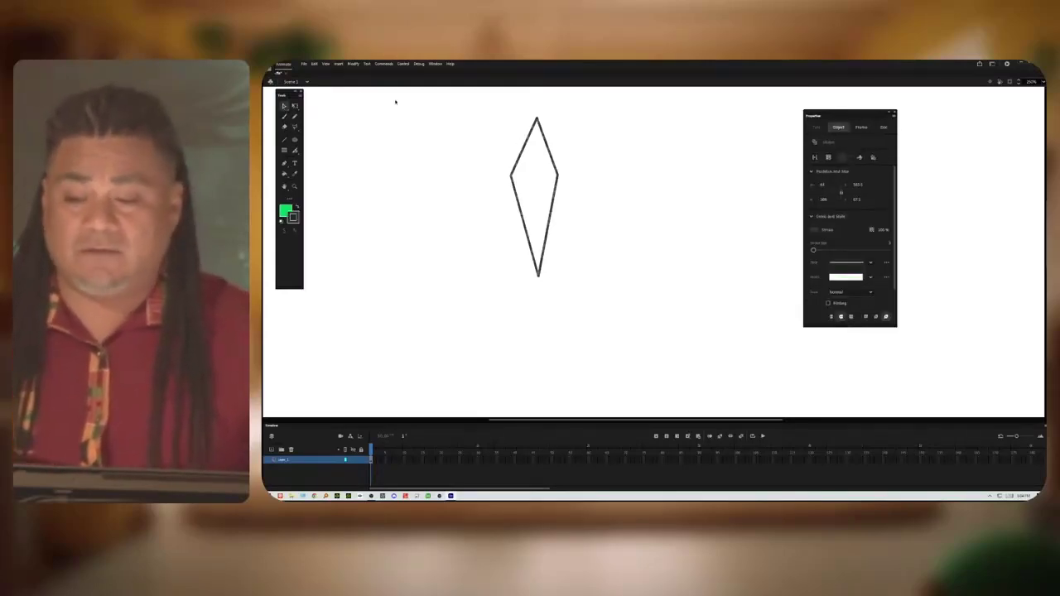
{"action": "key", "text": "ctrl+shift+v"}
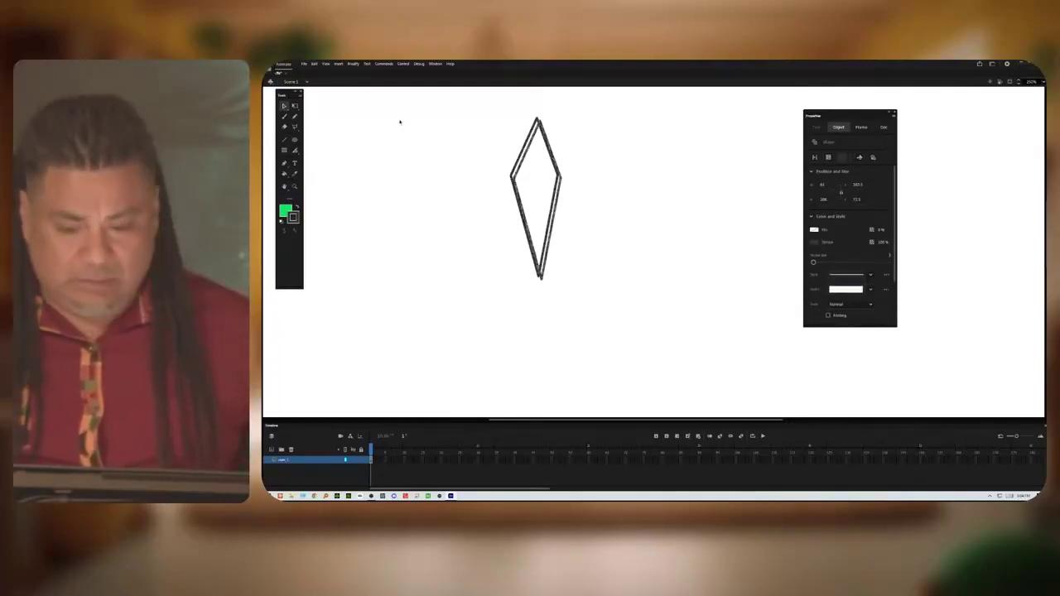
{"action": "key", "text": "Left"}
{"action": "key", "text": "Left"}
{"action": "key", "text": "Left"}
{"action": "key", "text": "Left"}
{"action": "key", "text": "Left"}
{"action": "key", "text": "Left"}
{"action": "key", "text": "Left"}
{"action": "key", "text": "Down"}
{"action": "key", "text": "Down"}
{"action": "key", "text": "Down"}
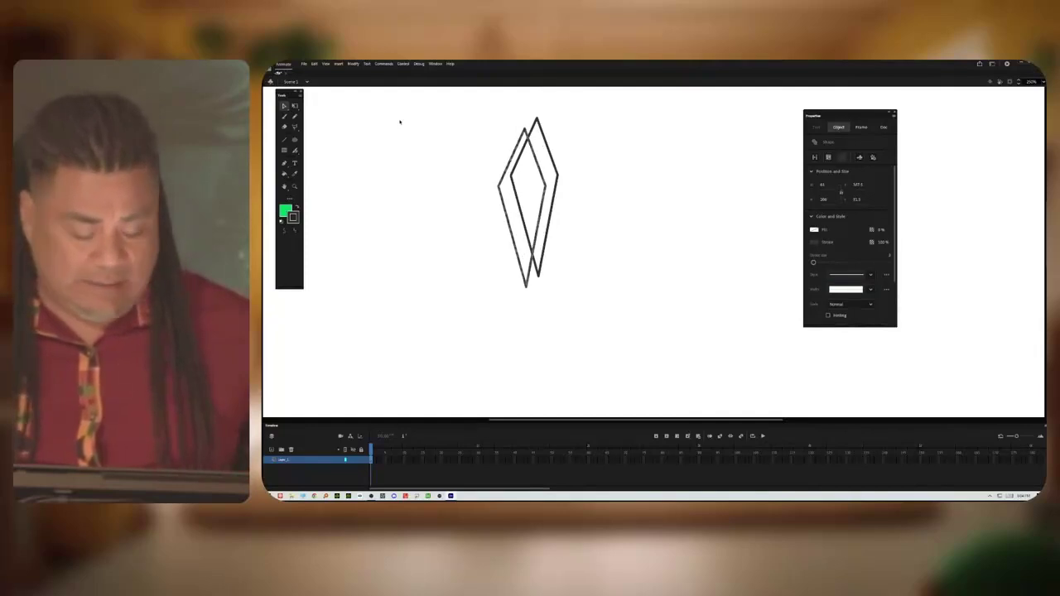
Step: Nudge the copied outline back up and right until it sits only slightly left of and below the original diamond
{"action": "key", "text": "ctrl+z"}
{"action": "key", "text": "ctrl+y"}
{"action": "key", "text": "Up"}
{"action": "key", "text": "Up"}
{"action": "key", "text": "Up"}
{"action": "key", "text": "Right"}
{"action": "key", "text": "Right"}
{"action": "key", "text": "Right"}
{"action": "key", "text": "Right"}
{"action": "key", "text": "Right"}
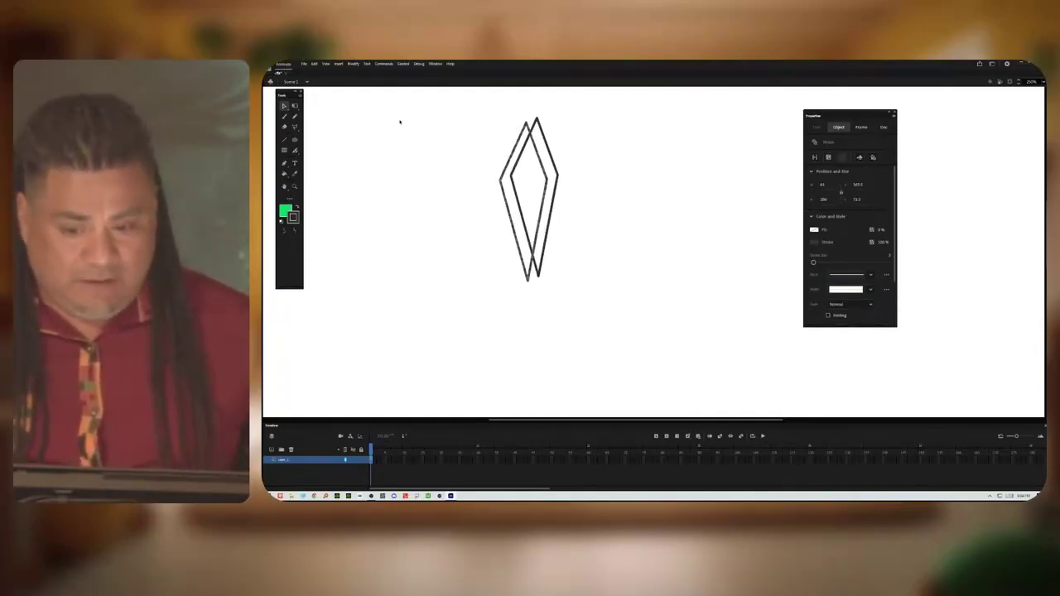
{"action": "key", "text": "Right"}
{"action": "key", "text": "Right"}
{"action": "key", "text": "Right"}
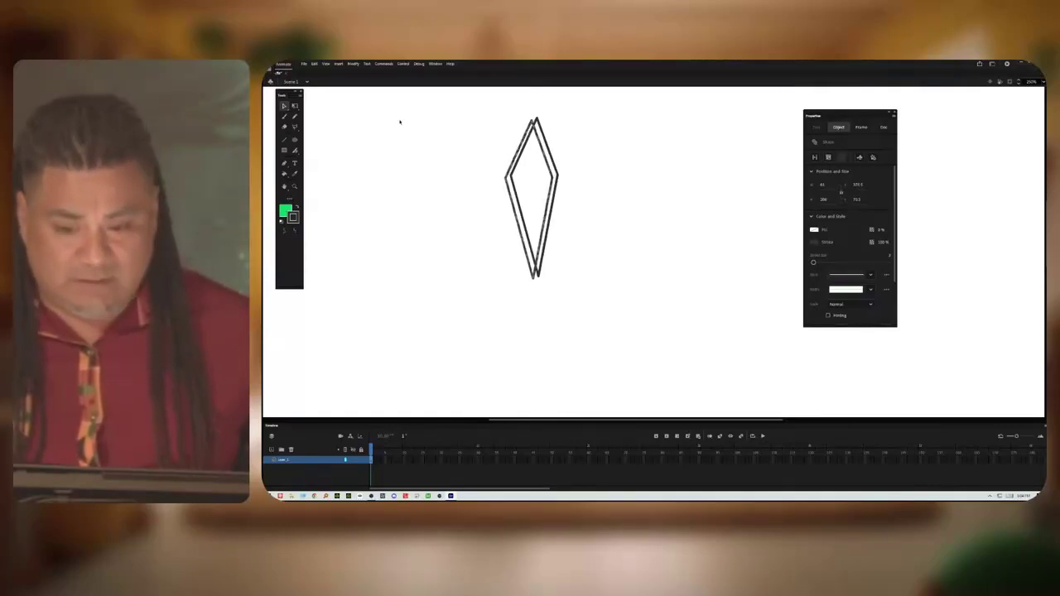
{"action": "key", "text": "Left"}
{"action": "key", "text": "Left"}
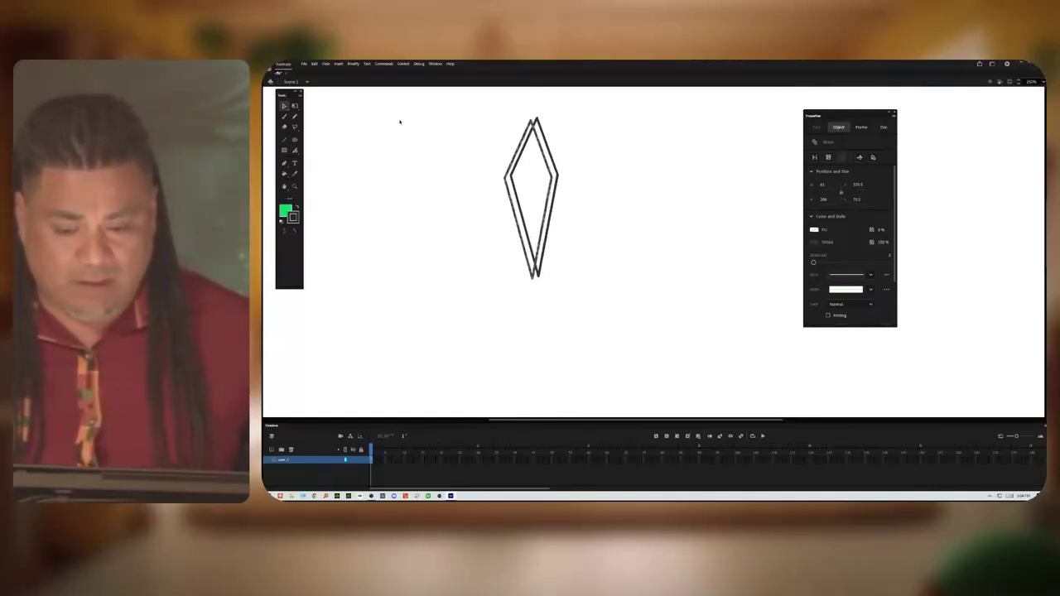
Step: Join the matching corners of the two diamonds with short lines, and delete the hidden back edges inside the front face
{"action": "key", "text": "n"}
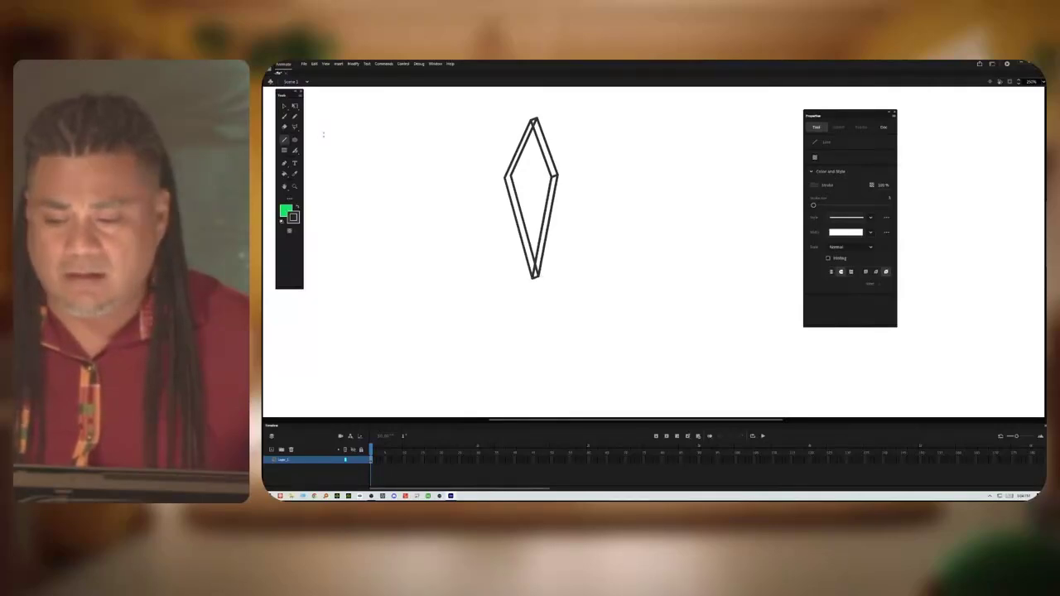
{"action": "key", "text": "v"}
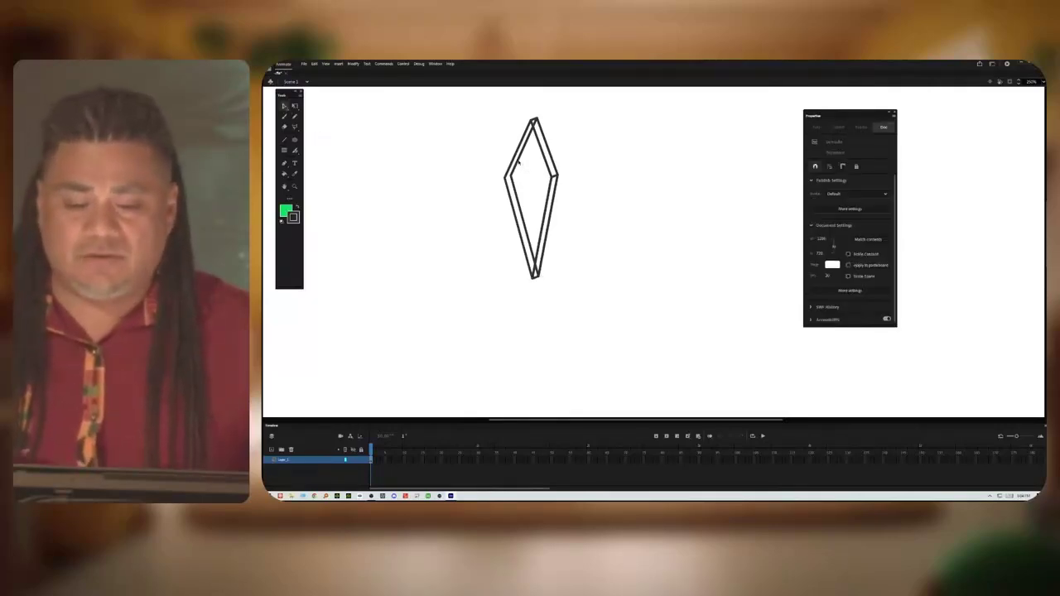
{"action": "left_click", "coordinate": [520, 164]}
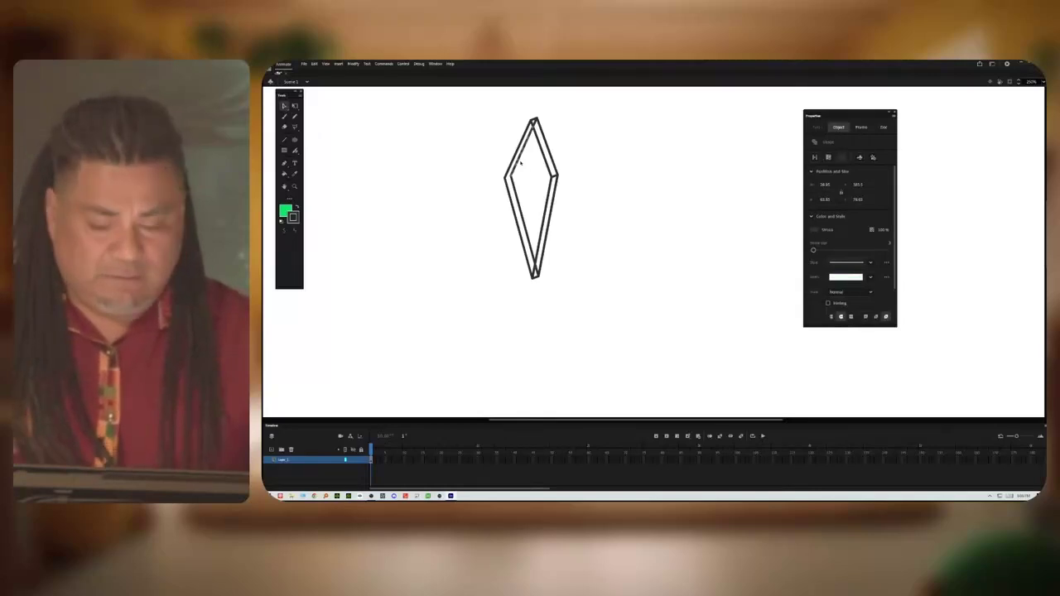
{"action": "left_click", "coordinate": [523, 173]}
{"action": "left_click", "coordinate": [522, 185]}
{"action": "key", "text": "Delete"}
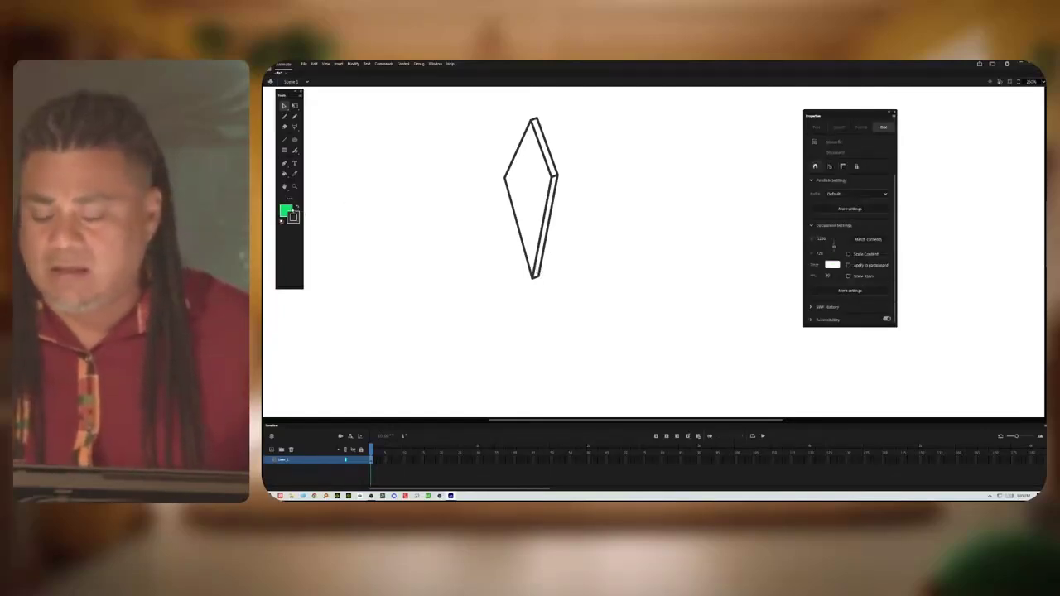
Step: Choose a purple fill colour and fill the upper-right side face of the diamond solid with the Paint Bucket
{"action": "left_click", "coordinate": [285, 211]}
{"action": "left_click", "coordinate": [382, 247]}
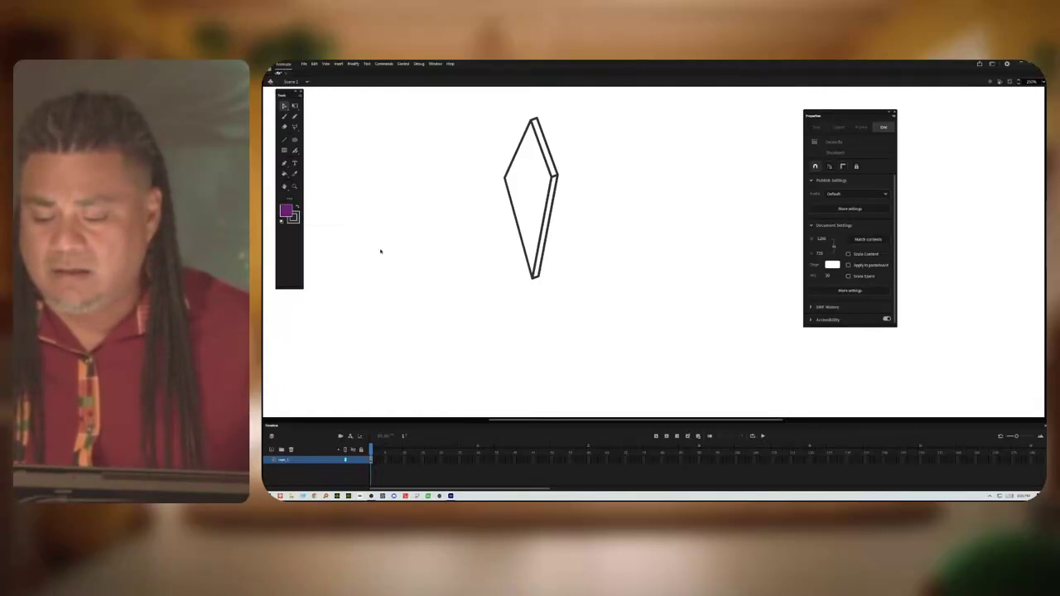
{"action": "left_click", "coordinate": [286, 175]}
{"action": "left_click", "coordinate": [547, 149]}
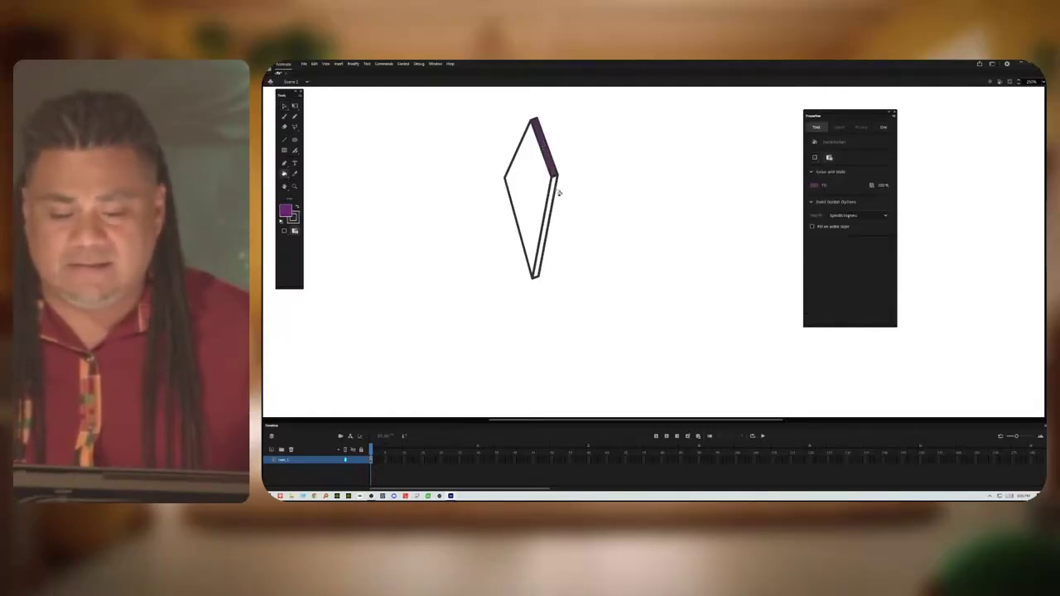
Step: Darken the purple in the Color Picker and fill the lower-right side face of the solid
{"action": "left_click", "coordinate": [286, 212]}
{"action": "left_click", "coordinate": [407, 225]}
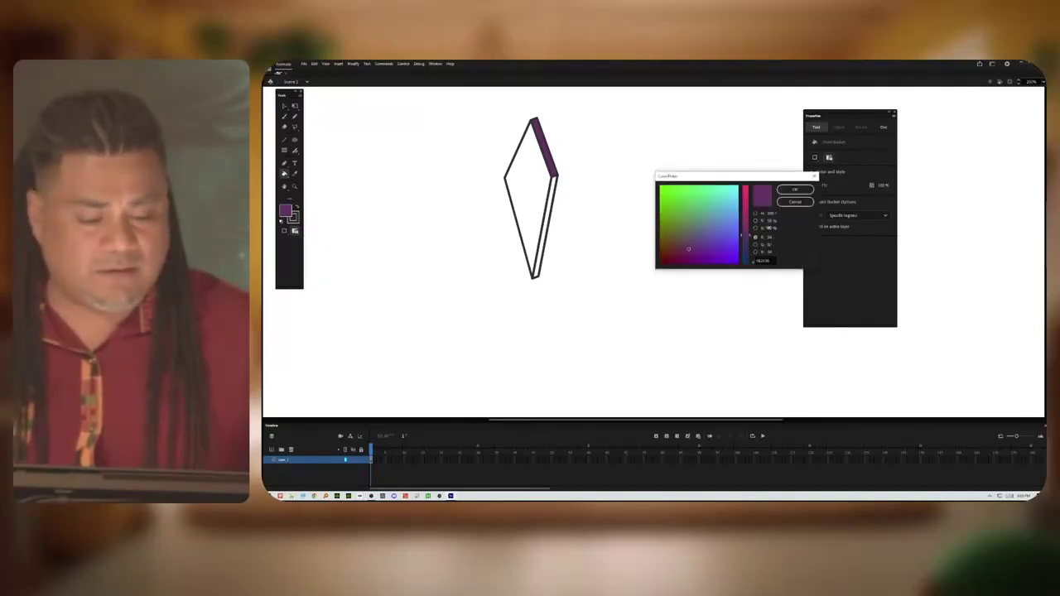
{"action": "left_click", "coordinate": [795, 190]}
{"action": "left_click", "coordinate": [551, 204]}
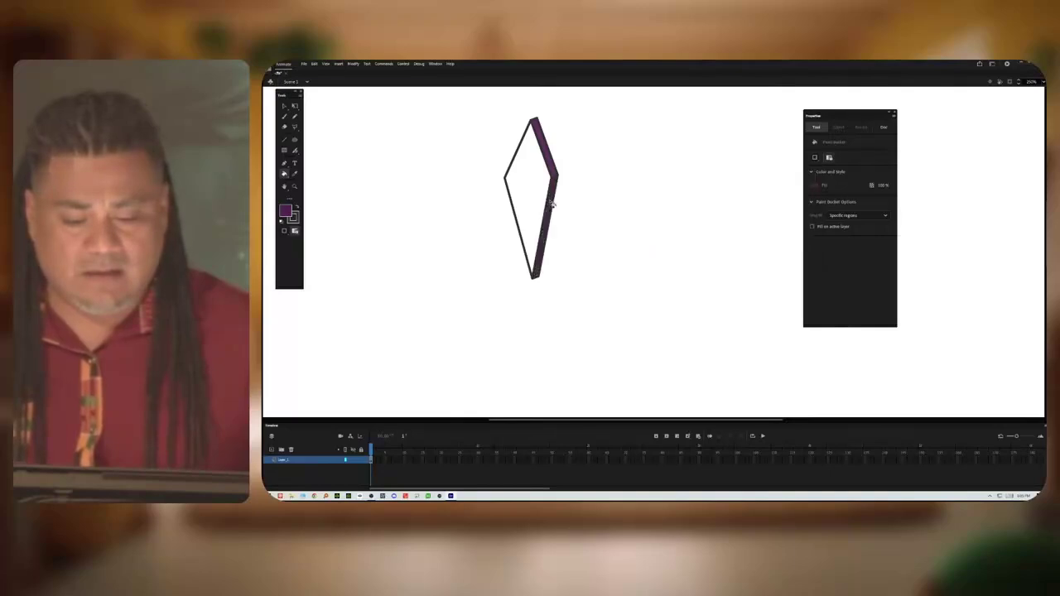
Step: Adjust the fill to another dark purple shade in the Color Picker and fill the solid's large front face
{"action": "left_click", "coordinate": [284, 212]}
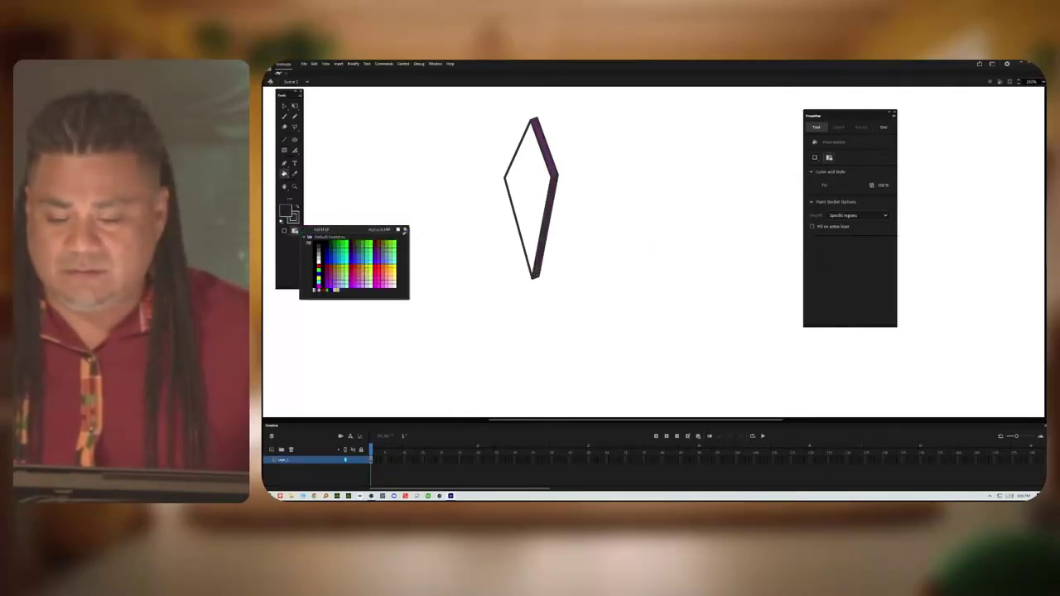
{"action": "left_click", "coordinate": [405, 230]}
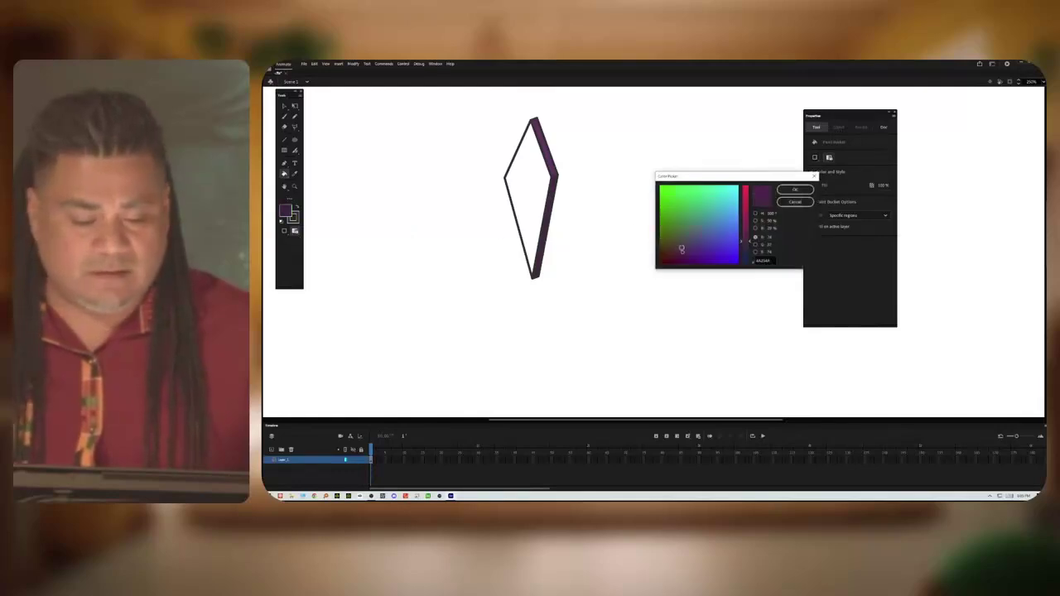
{"action": "left_click", "coordinate": [794, 190]}
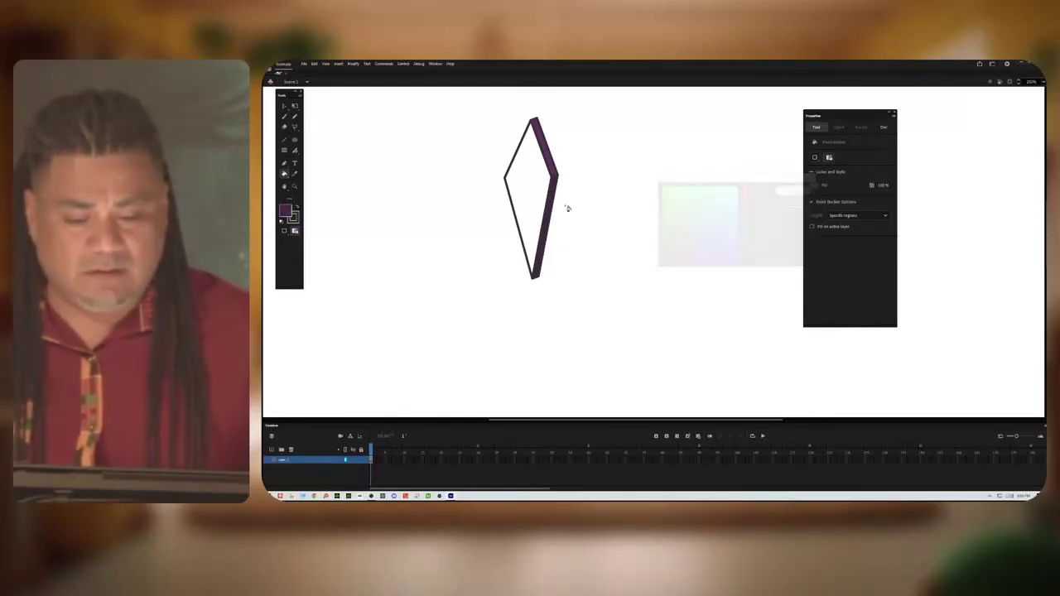
{"action": "left_click", "coordinate": [536, 195]}
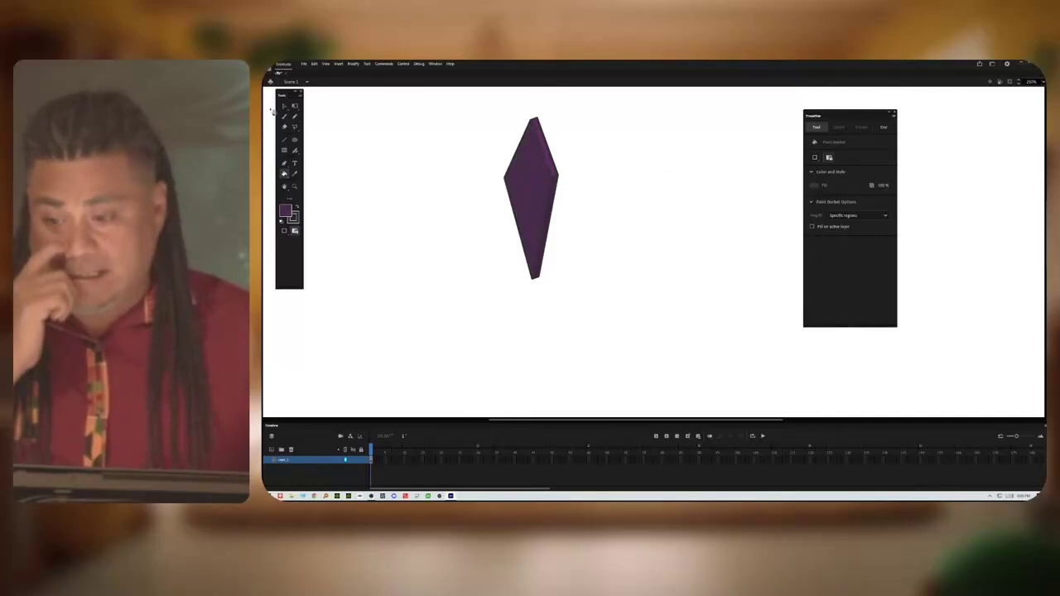
Step: Select all of the solid's outlines and recolour their strokes to a dark purple matching the fills
{"action": "key", "text": "v"}
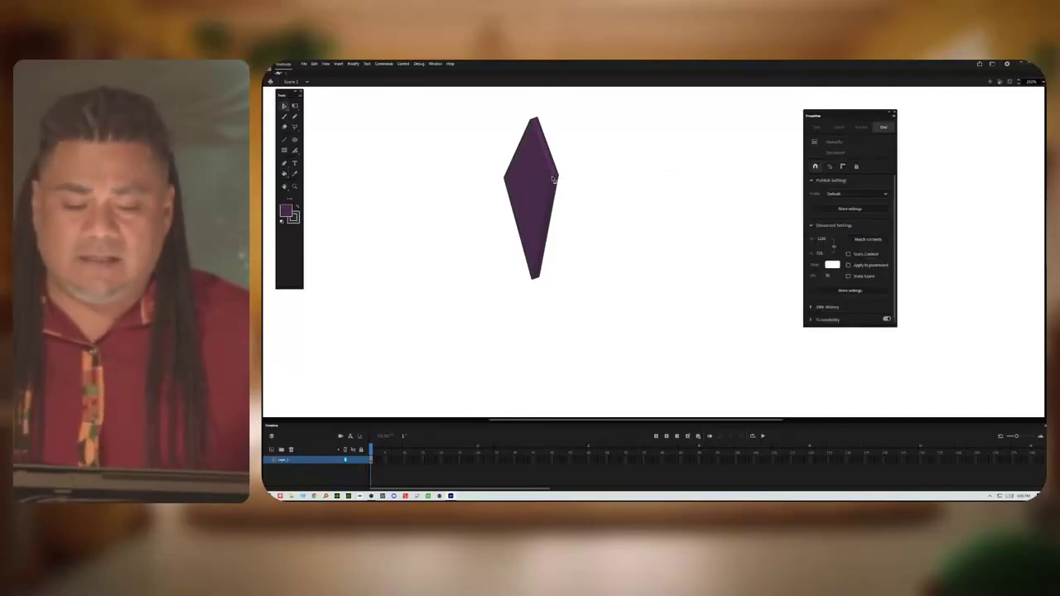
{"action": "left_click", "coordinate": [553, 178]}
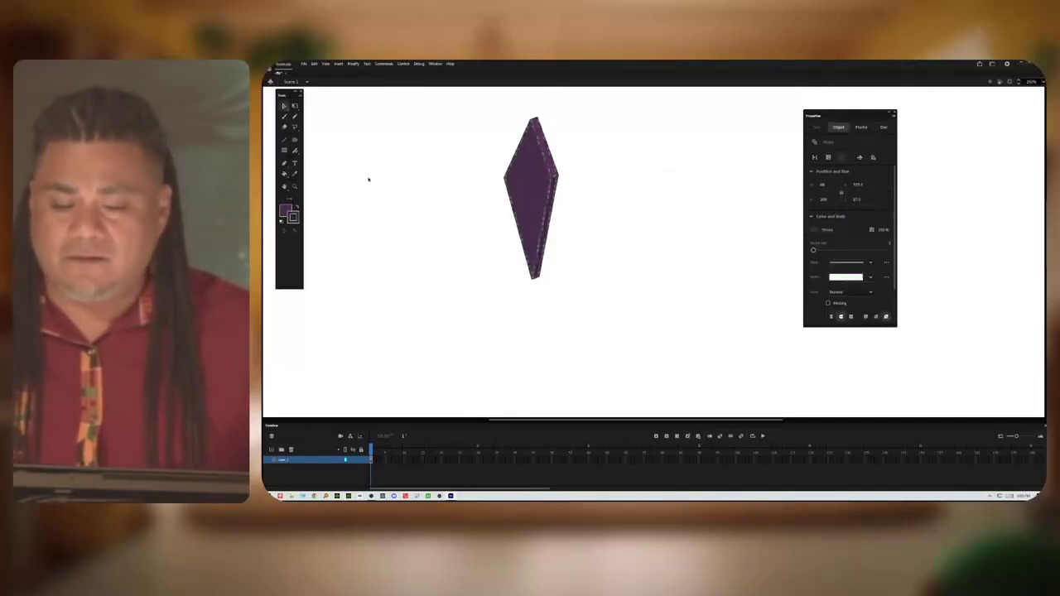
{"action": "left_click", "coordinate": [296, 217]}
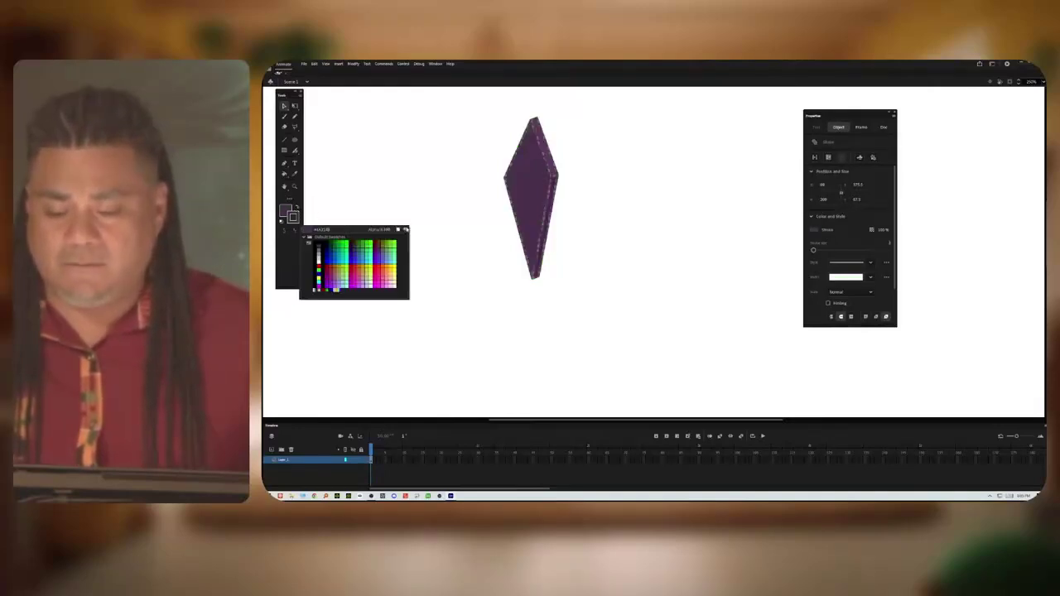
{"action": "left_click", "coordinate": [410, 231]}
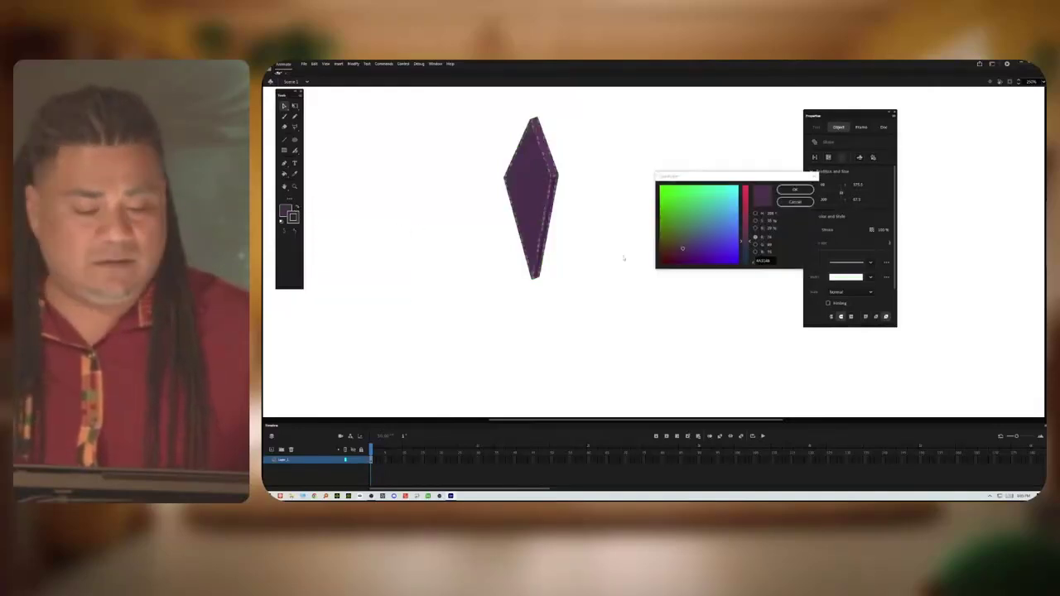
{"action": "left_click", "coordinate": [770, 229]}
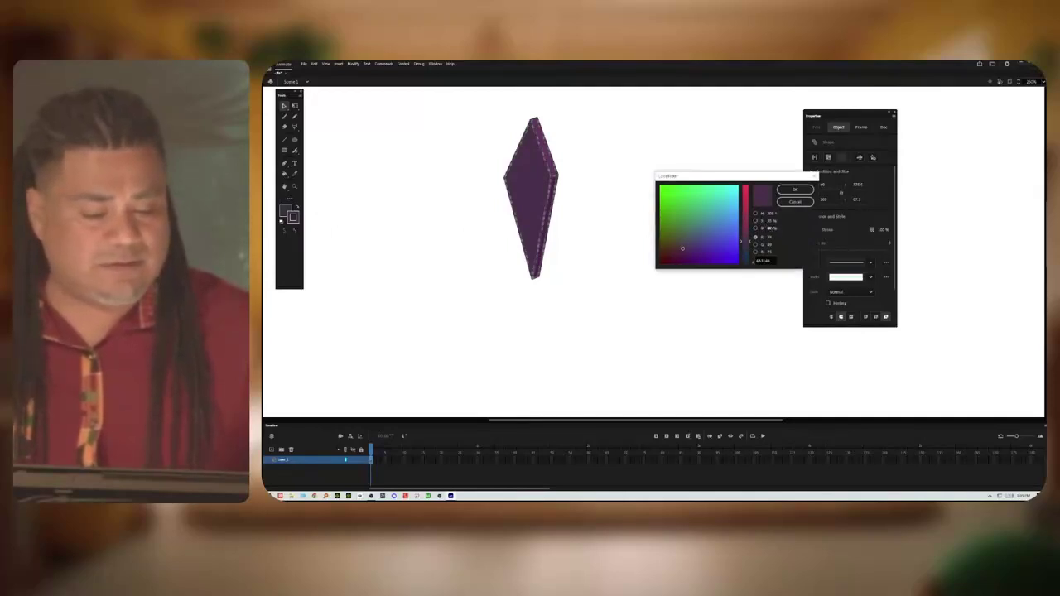
{"action": "left_click", "coordinate": [795, 189]}
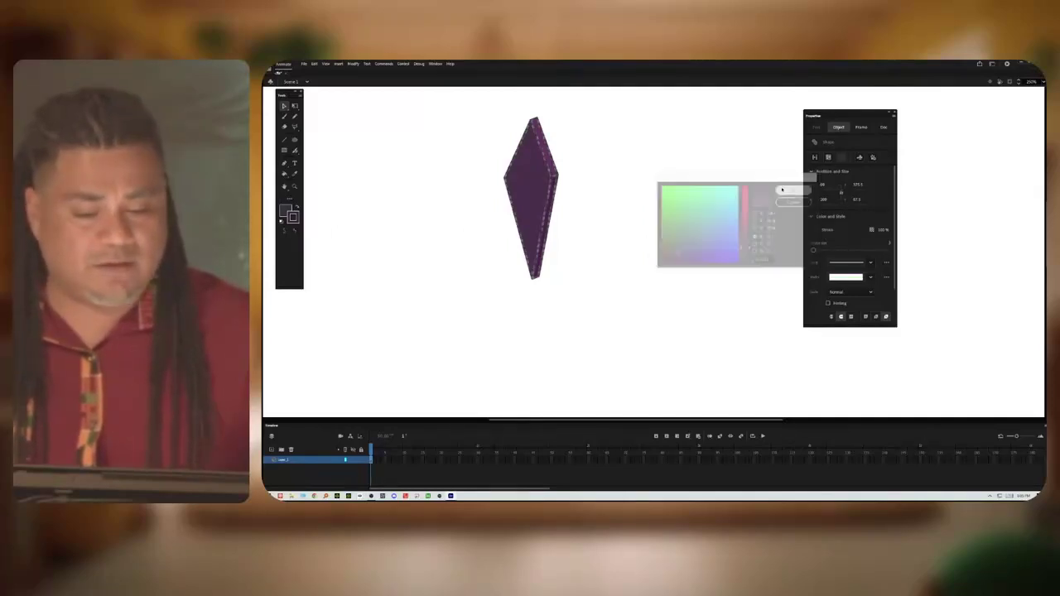
{"action": "left_click", "coordinate": [609, 203]}
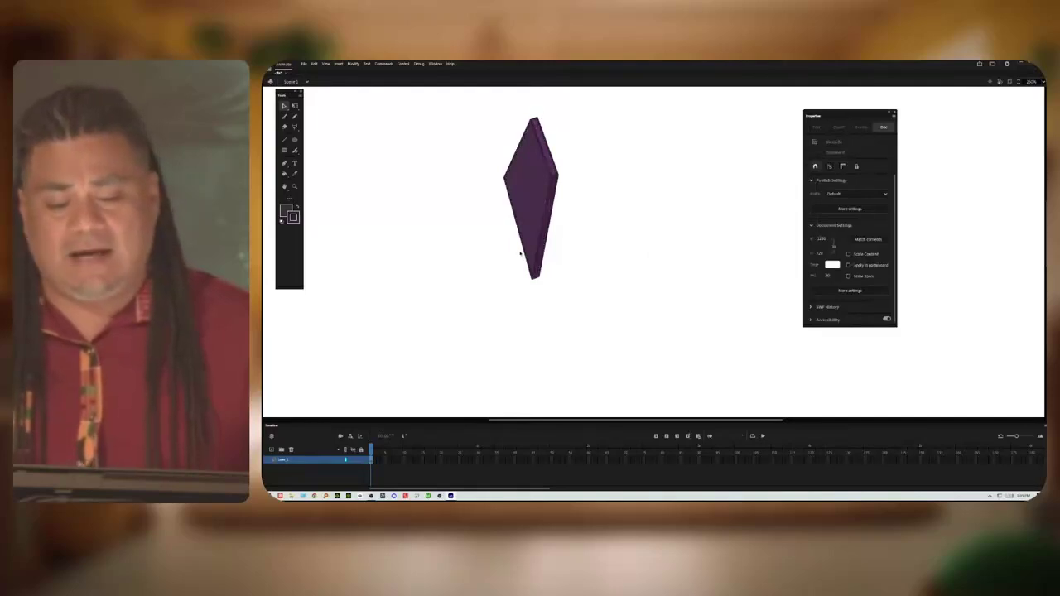
Step: Select the entire purple solid and reduce the stroke size of its outlines
{"action": "left_click_drag", "start_coordinate": [516, 307], "coordinate": [574, 224]}
{"action": "left_click_drag", "start_coordinate": [569, 108], "coordinate": [473, 346]}
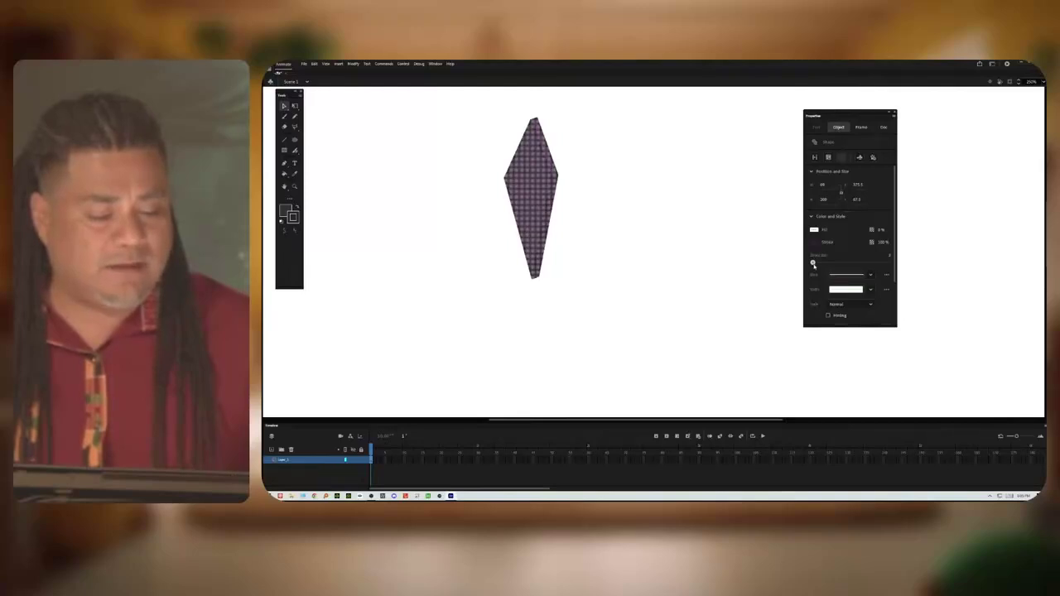
{"action": "left_click", "coordinate": [646, 228]}
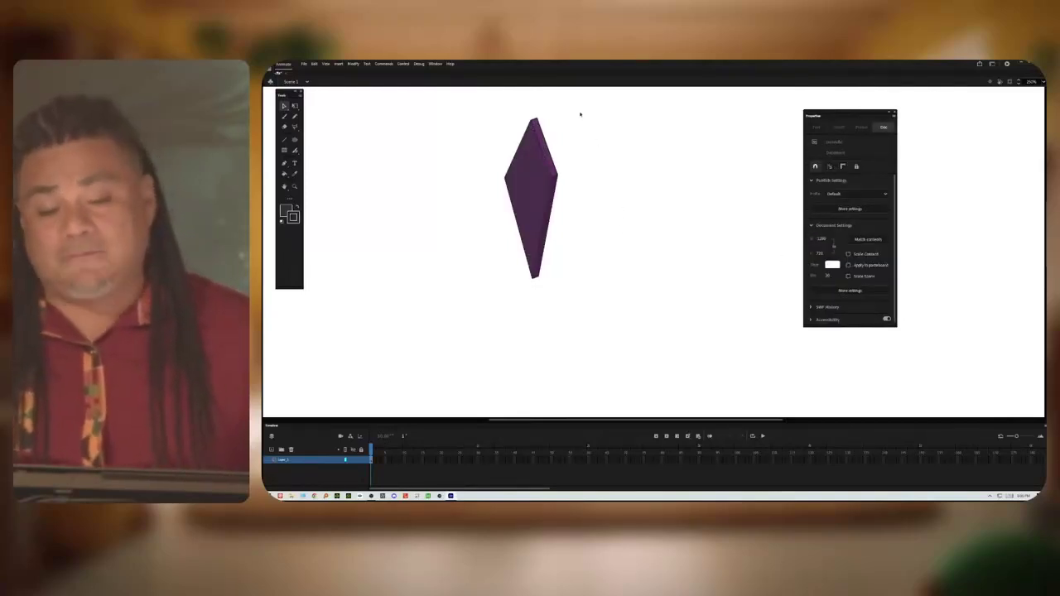
Step: Select the whole solid with Free Transform and try rotating it around a pivot at its bottom tip
{"action": "left_click_drag", "start_coordinate": [569, 101], "coordinate": [457, 331]}
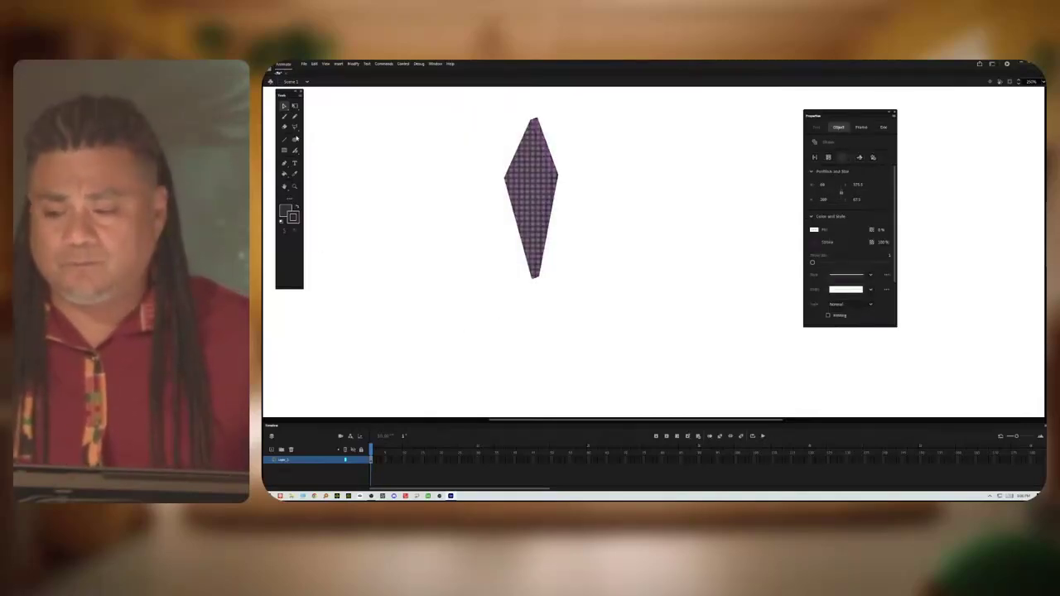
{"action": "left_click", "coordinate": [295, 107]}
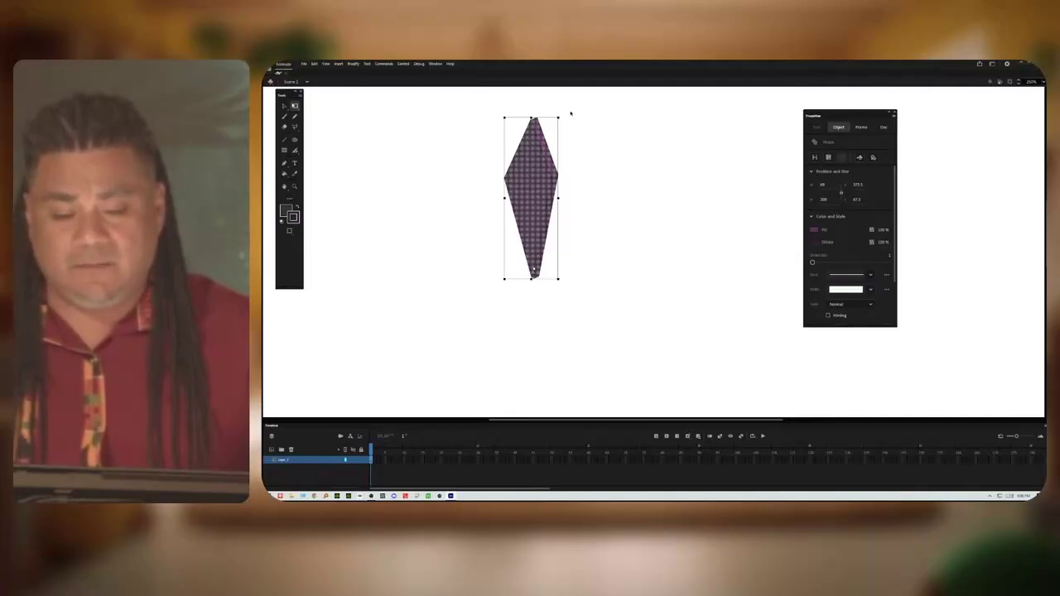
{"action": "left_click_drag", "start_coordinate": [562, 120], "coordinate": [551, 154]}
{"action": "left_click_drag", "start_coordinate": [498, 117], "coordinate": [452, 218]}
{"action": "left_click_drag", "start_coordinate": [497, 257], "coordinate": [567, 201]}
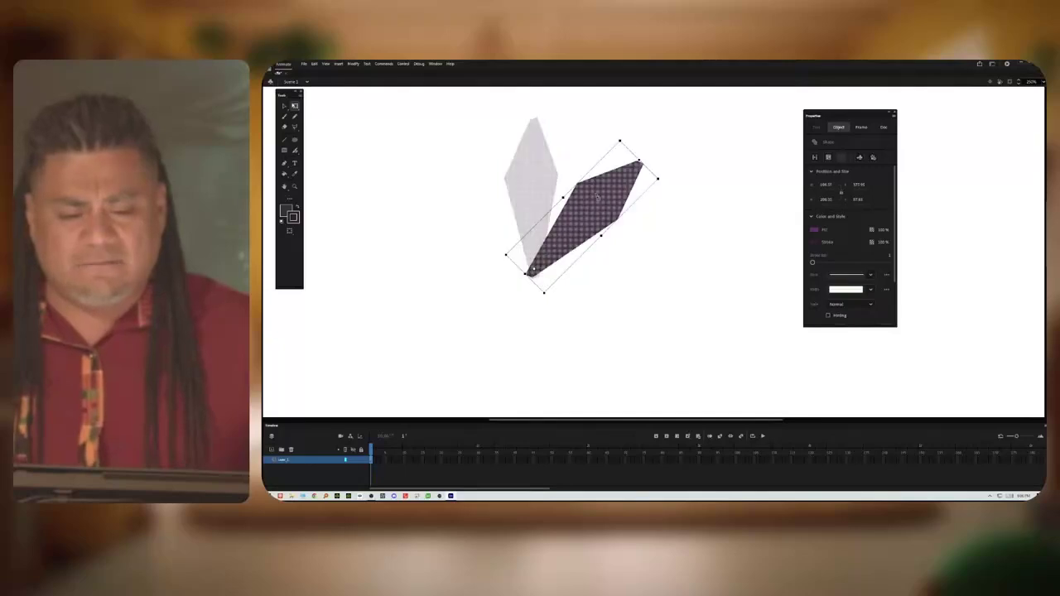
{"action": "left_click_drag", "start_coordinate": [587, 186], "coordinate": [632, 259]}
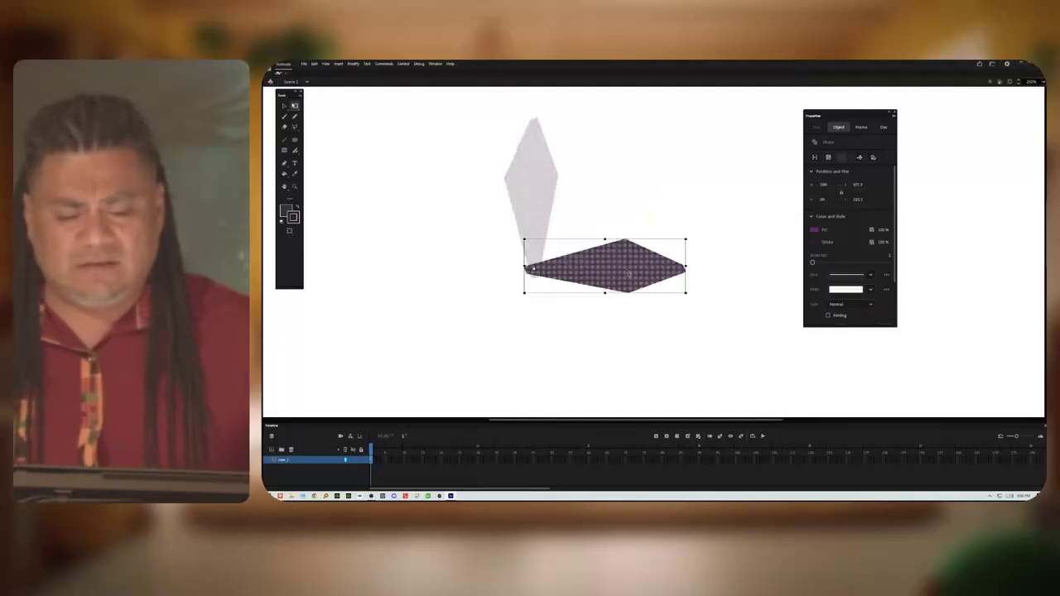
Step: Place the transformation point just below the solid's bottom tip, tilt the upright solid slightly, and nudge it right and down
{"action": "left_click_drag", "start_coordinate": [533, 271], "coordinate": [536, 268]}
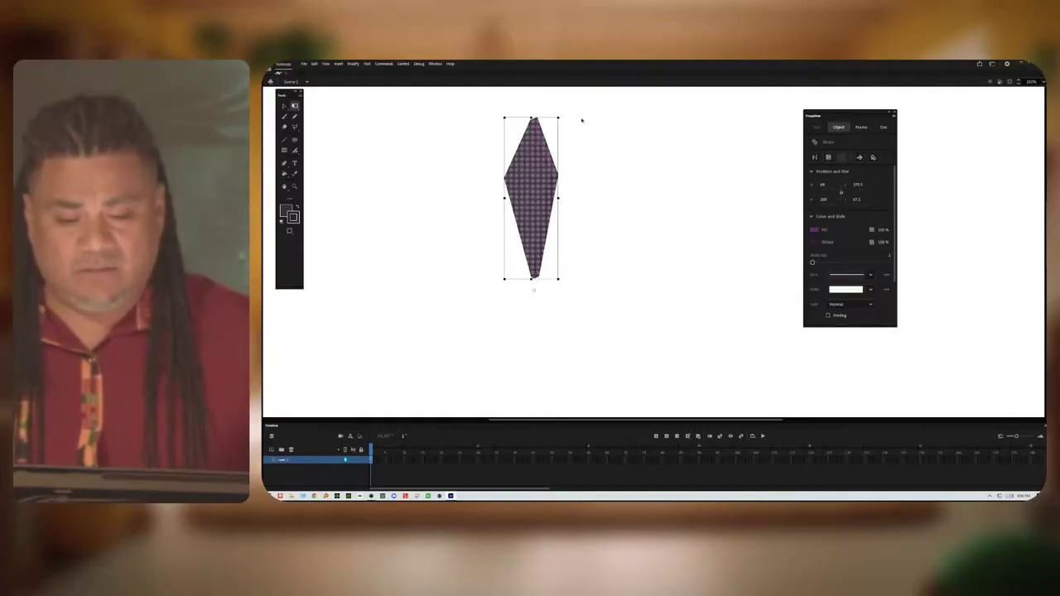
{"action": "mouse_move", "coordinate": [564, 119]}
{"action": "left_mouse_down"}
{"action": "mouse_move", "coordinate": [601, 141]}
{"action": "mouse_move", "coordinate": [560, 122]}
{"action": "mouse_move", "coordinate": [517, 124]}
{"action": "mouse_move", "coordinate": [563, 122]}
{"action": "left_mouse_up"}
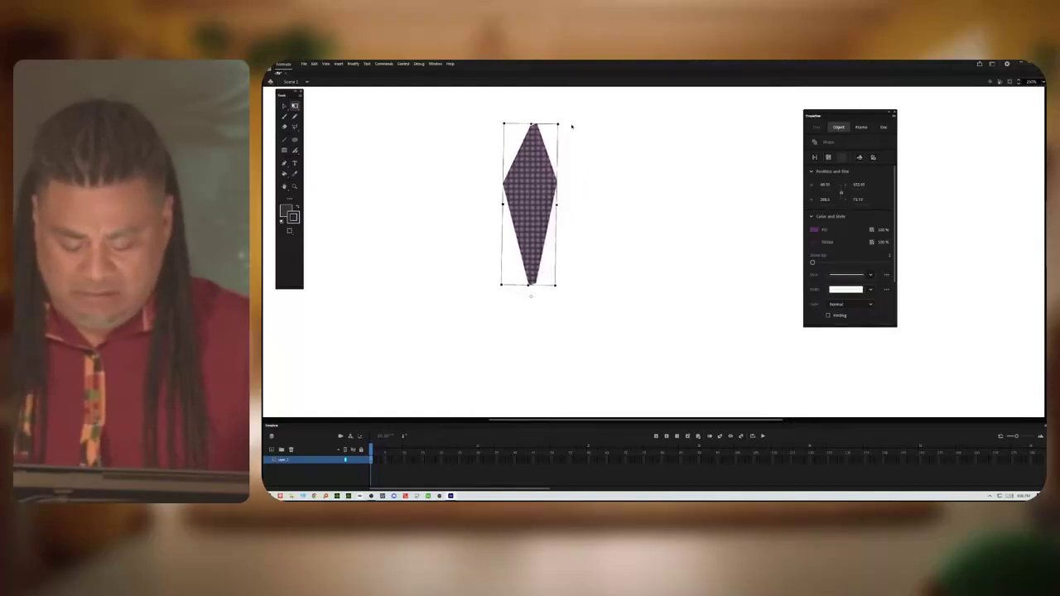
{"action": "key", "text": "Right"}
{"action": "key", "text": "Down"}
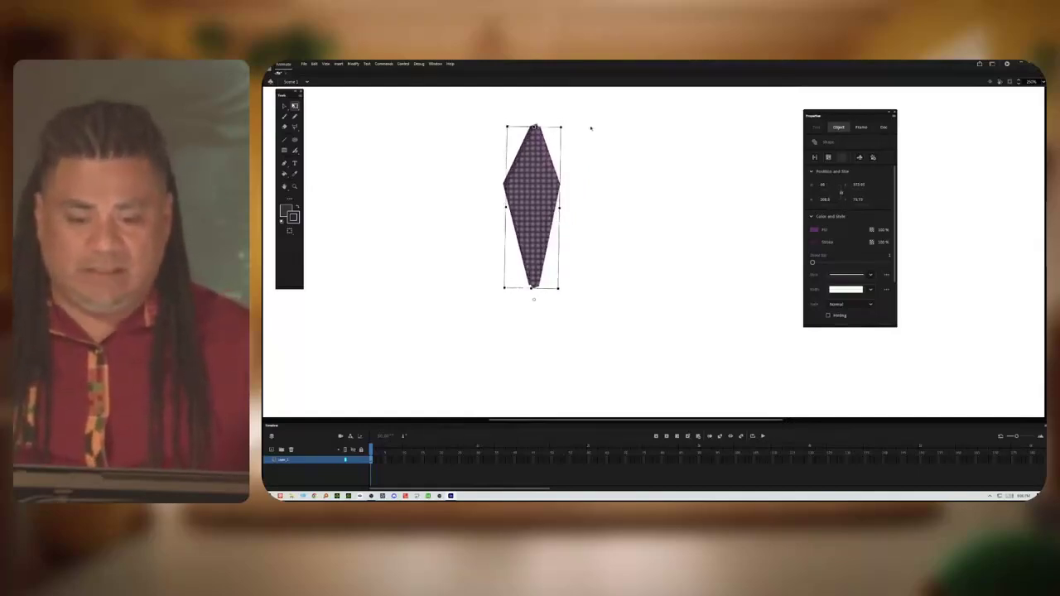
Step: Nudge the duplicated upright solid into alignment over the original and rotate it clockwise around the pivot to point up and right
{"action": "key", "text": "Up"}
{"action": "key", "text": "Up"}
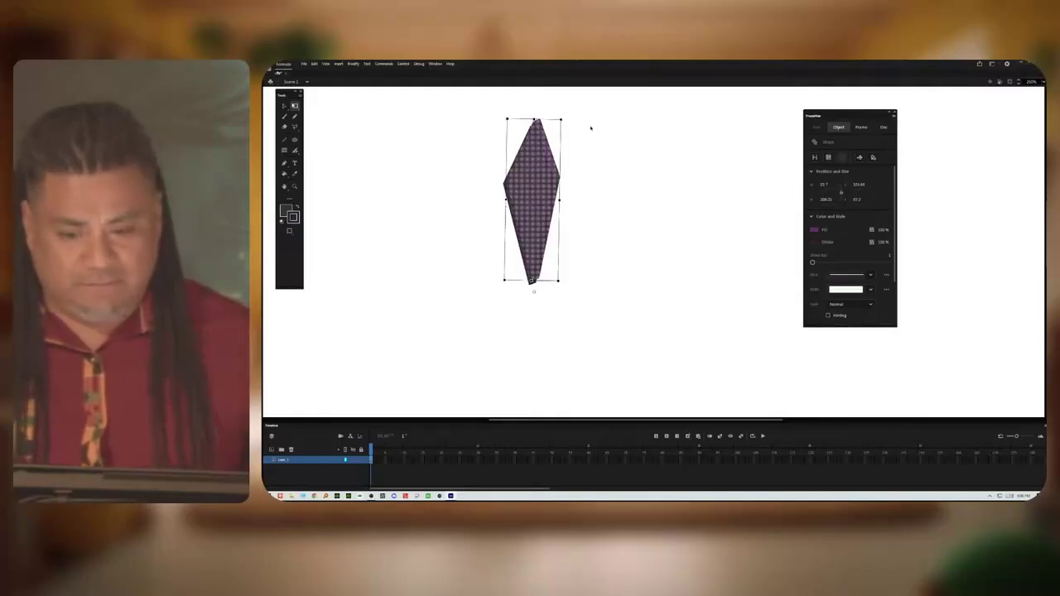
{"action": "key", "text": "Left"}
{"action": "key", "text": "Left"}
{"action": "key", "text": "Down"}
{"action": "key", "text": "Down"}
{"action": "key", "text": "Right"}
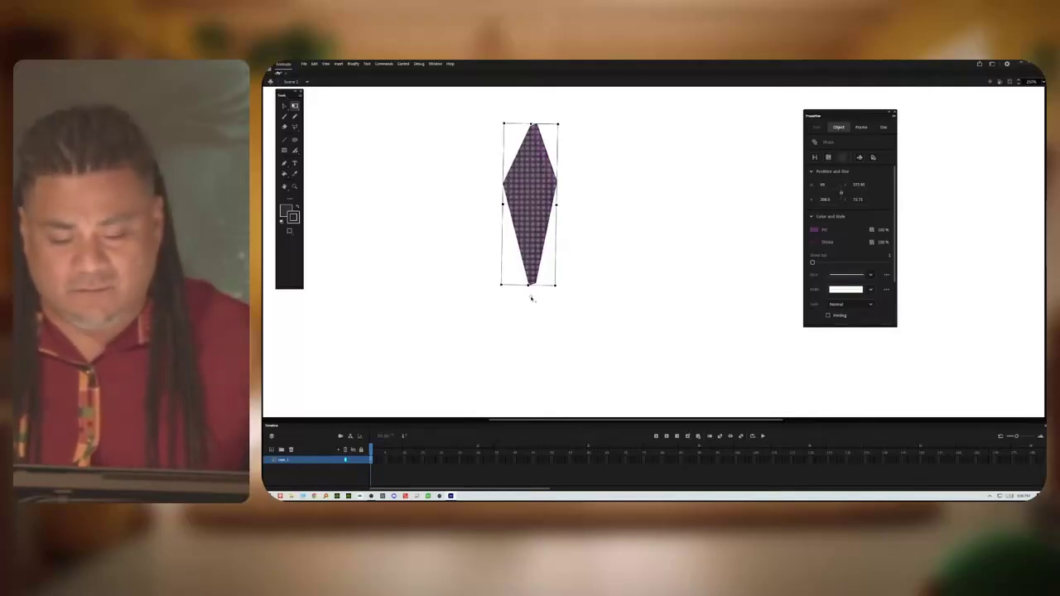
{"action": "left_click_drag", "start_coordinate": [602, 146], "coordinate": [683, 247]}
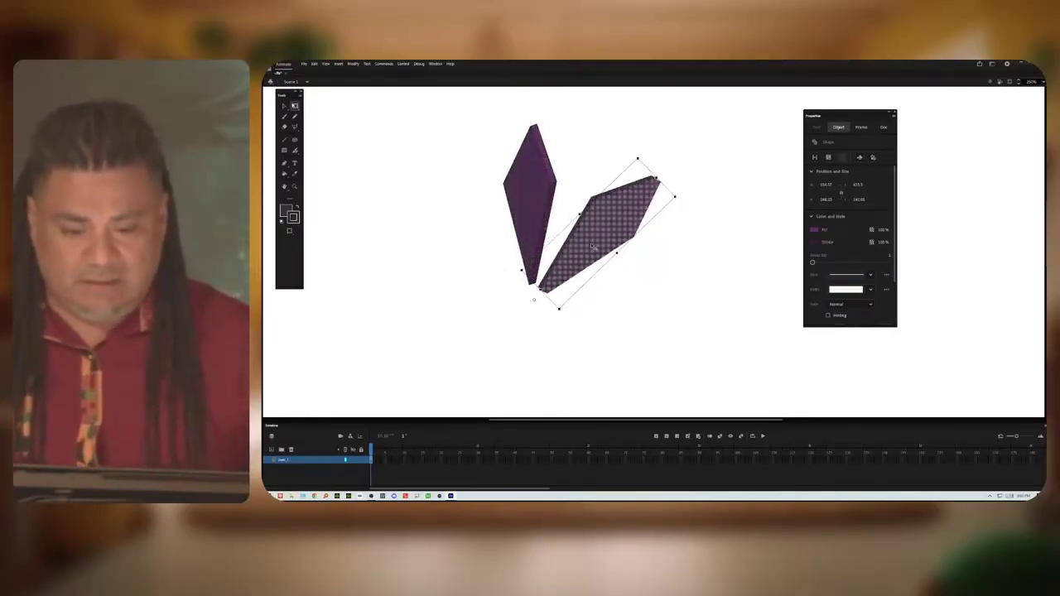
Step: Add two more copies of the solid aligned on the shared pivot, rotated to point right and down-right
{"action": "left_click_drag", "start_coordinate": [599, 204], "coordinate": [597, 200]}
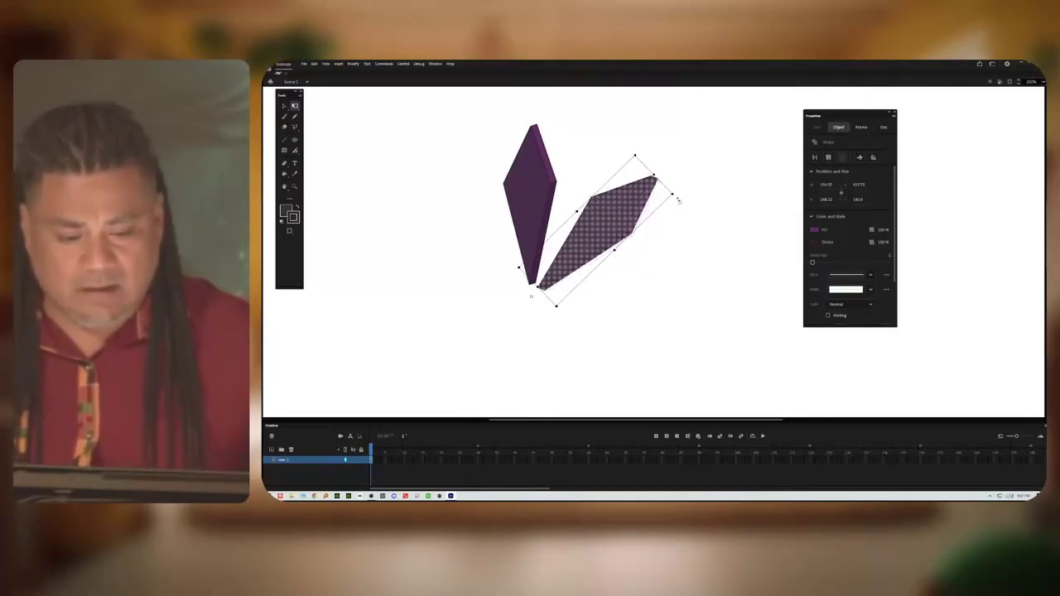
{"action": "left_click_drag", "start_coordinate": [685, 207], "coordinate": [704, 305]}
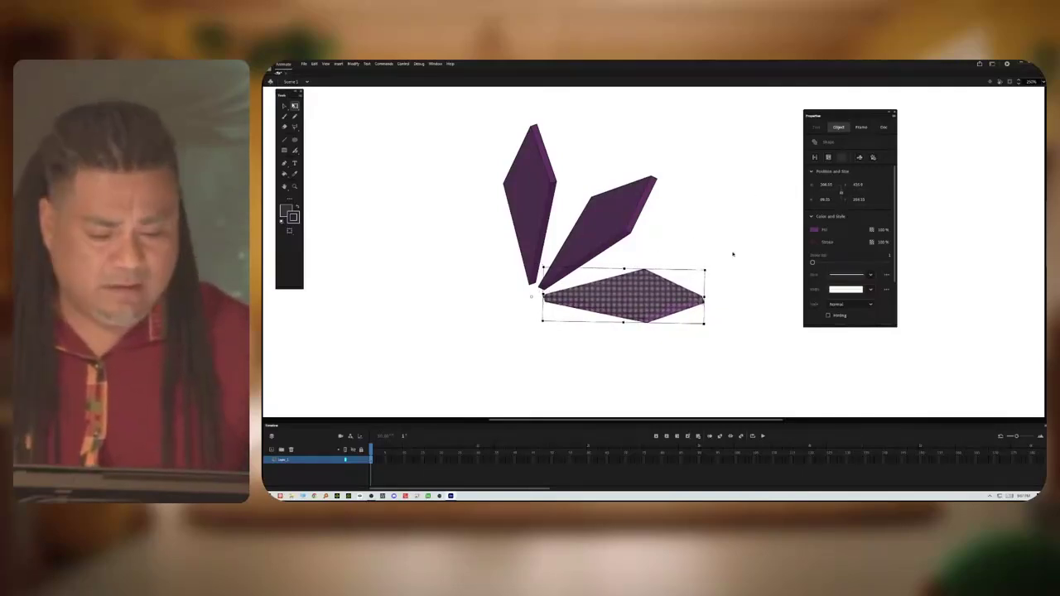
{"action": "left_click_drag", "start_coordinate": [709, 338], "coordinate": [676, 366]}
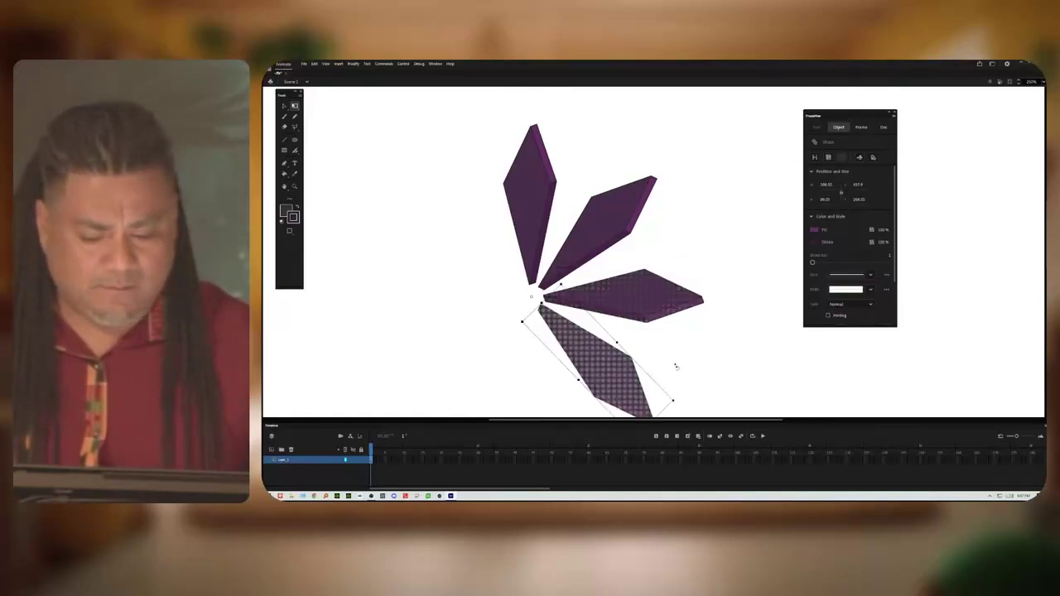
Step: Align another copy over the down-right solid and rotate it around the pivot to point straight down
{"action": "key", "text": "shift+Right"}
{"action": "key", "text": "shift+Down"}
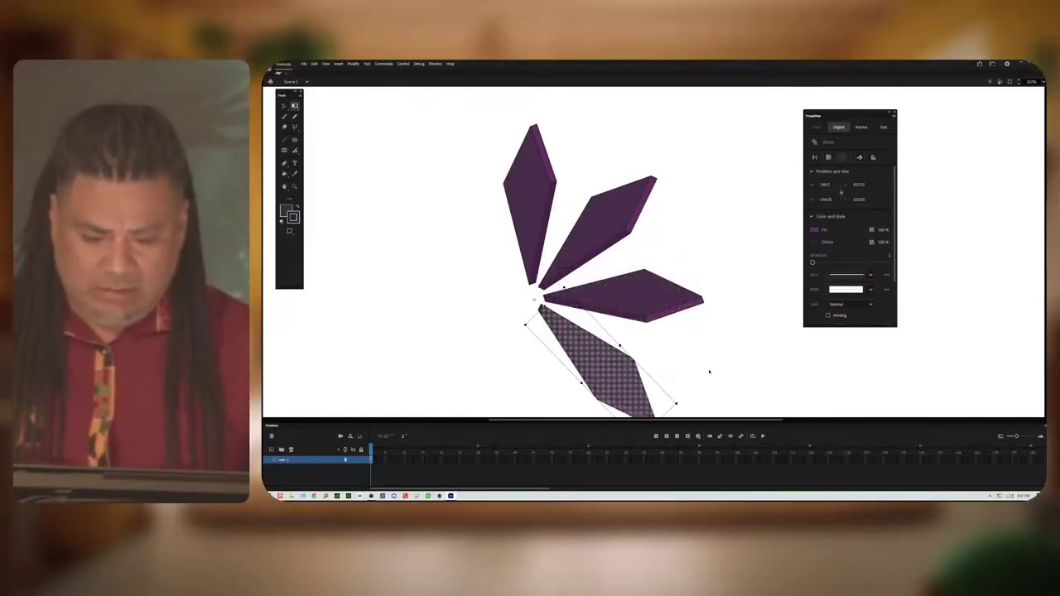
{"action": "left_click_drag", "start_coordinate": [542, 312], "coordinate": [539, 309]}
{"action": "left_click_drag", "start_coordinate": [672, 401], "coordinate": [671, 392]}
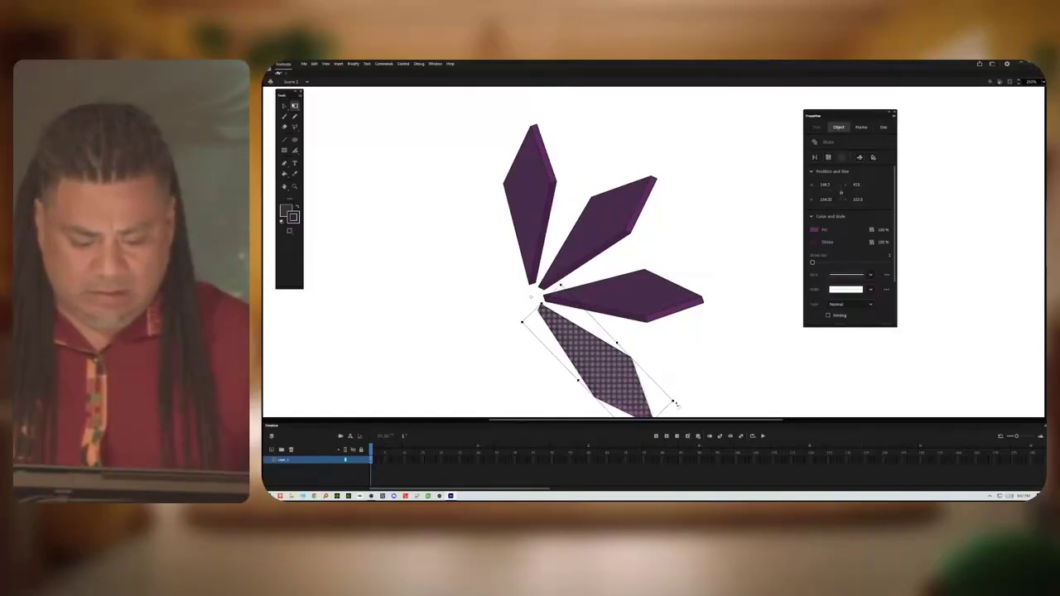
{"action": "key", "text": "ctrl+shift+d"}
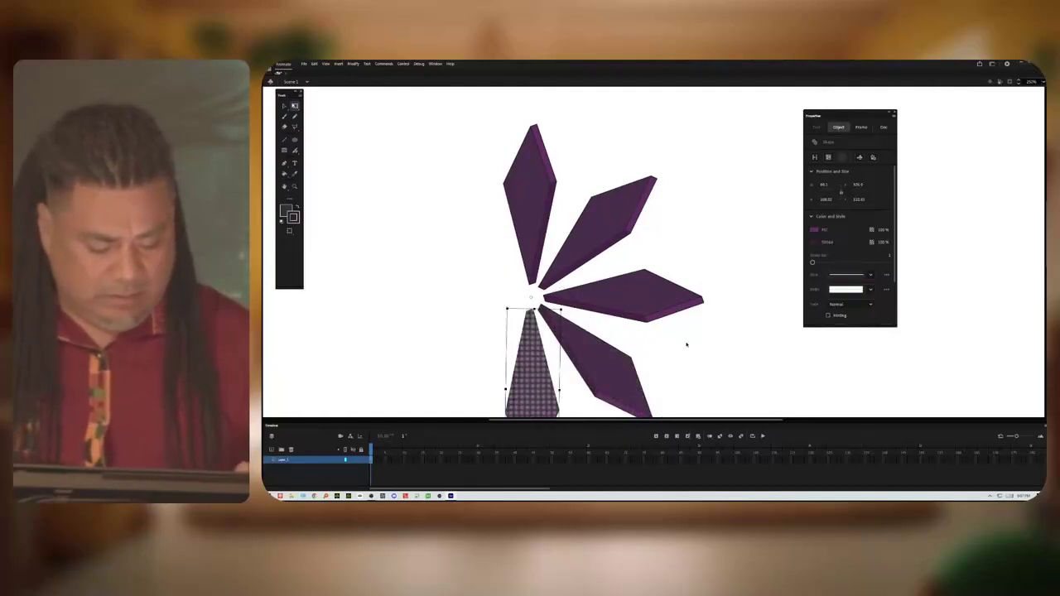
Step: Complete the eight-petal flower with copies of the solid rotated around the pivot to point down-left, left and up-left
{"action": "left_click", "coordinate": [1022, 82]}
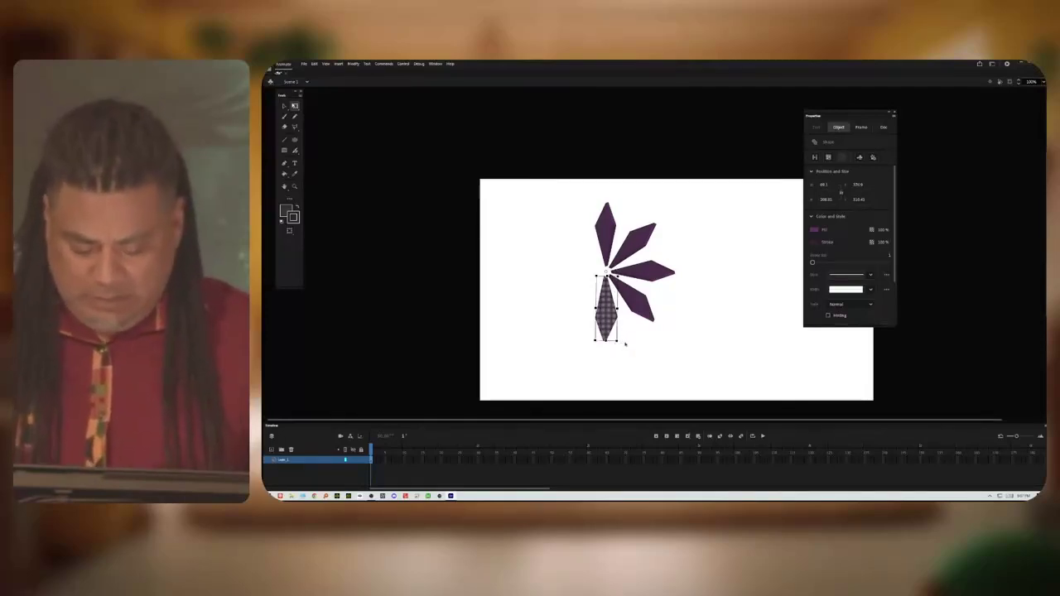
{"action": "left_click_drag", "start_coordinate": [622, 343], "coordinate": [629, 347]}
{"action": "key", "text": "ctrl+z"}
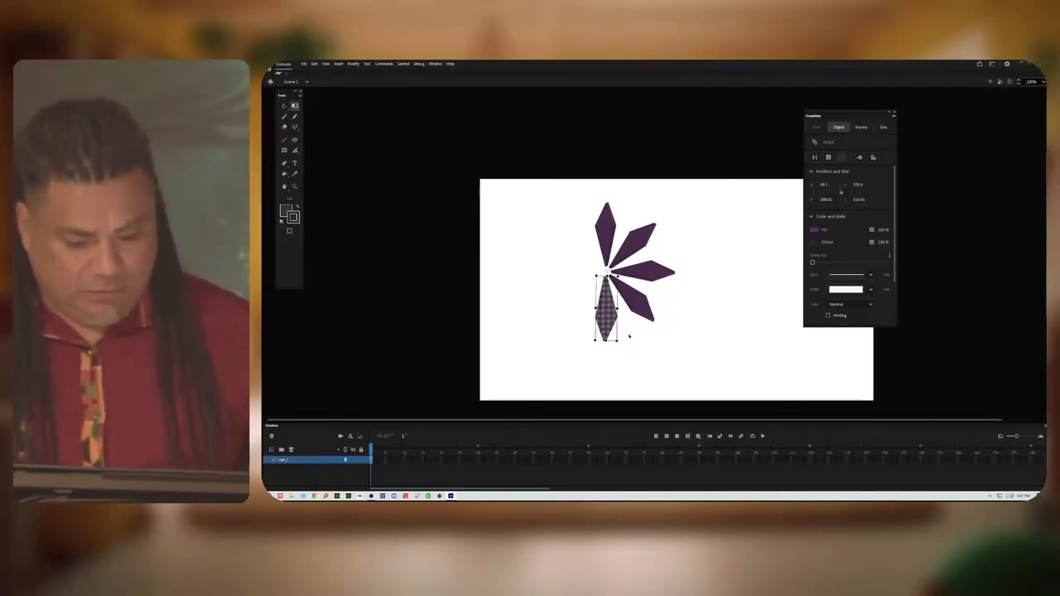
{"action": "left_click_drag", "start_coordinate": [615, 349], "coordinate": [564, 364]}
{"action": "mouse_move", "coordinate": [548, 321]}
{"action": "left_mouse_down"}
{"action": "mouse_move", "coordinate": [539, 304]}
{"action": "mouse_move", "coordinate": [549, 303]}
{"action": "left_mouse_up"}
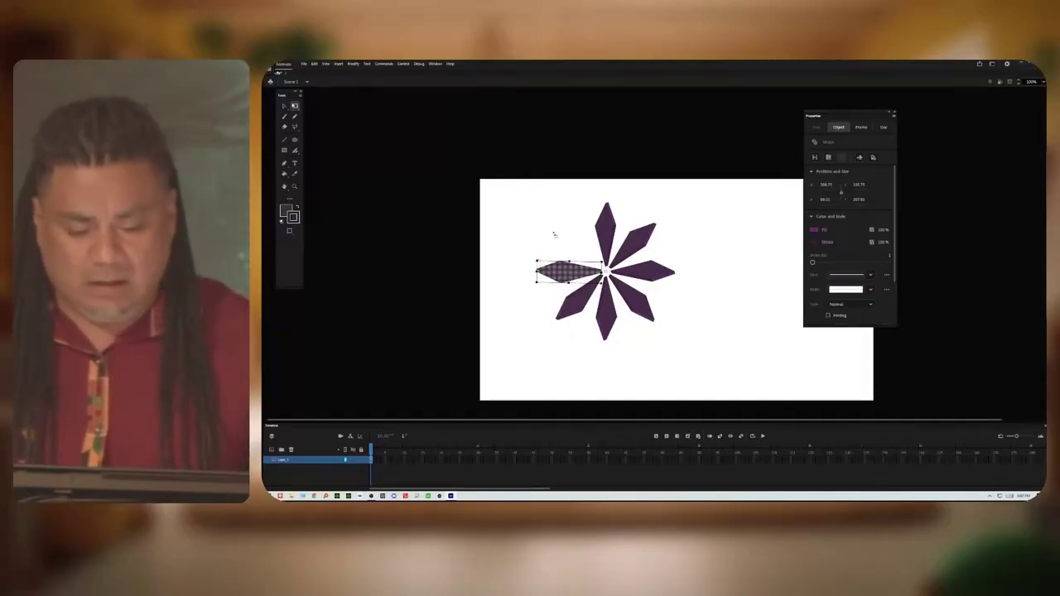
{"action": "key", "text": "ctrl+shift+d"}
Step: Select the entire eight-petal purple flower and delete it from the stage
{"action": "left_click", "coordinate": [723, 270]}
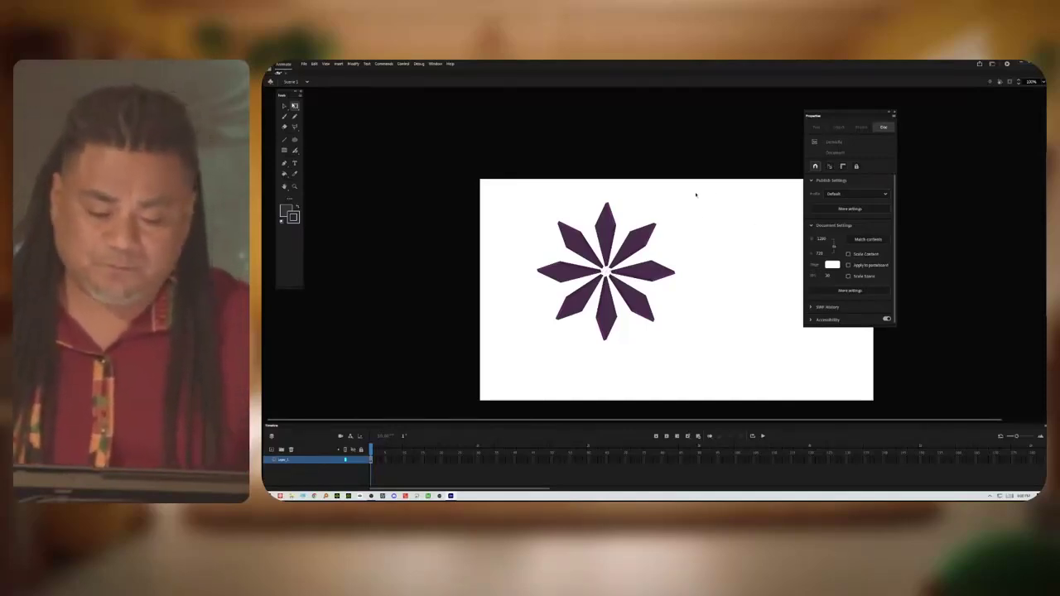
{"action": "left_click_drag", "start_coordinate": [705, 193], "coordinate": [506, 366]}
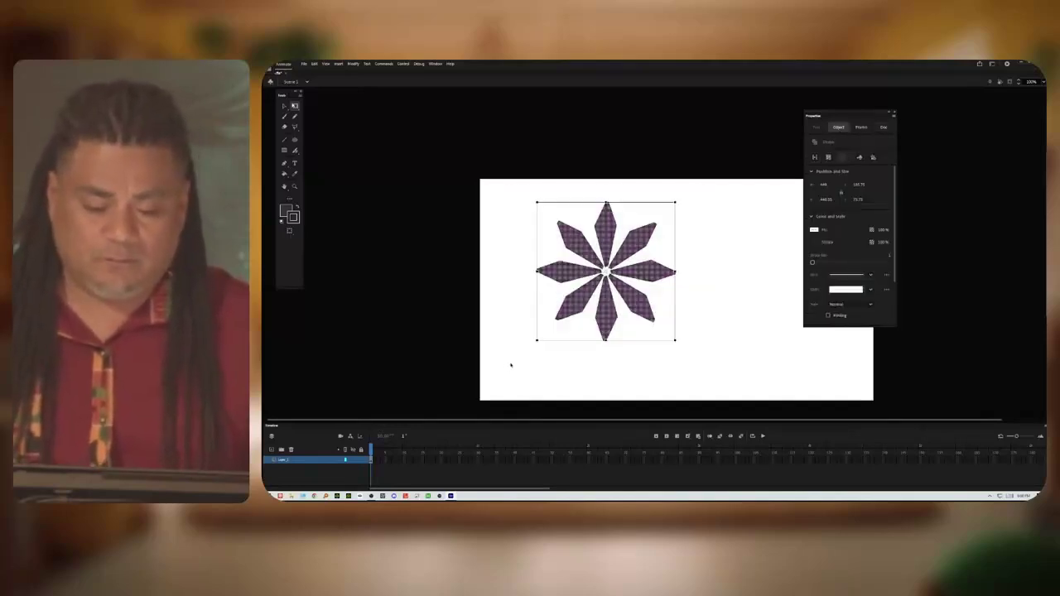
{"action": "key", "text": "Delete"}
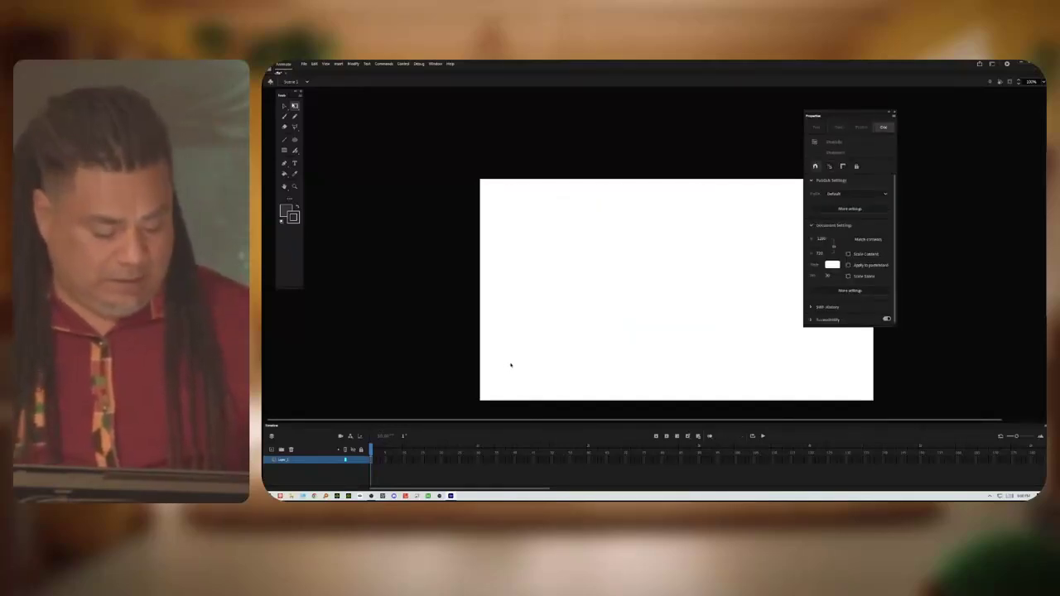
Step: Draw a rectangle with no fill and a thin outline near the middle of the stage using the Rectangle tool
{"action": "key", "text": "ctrl+equal"}
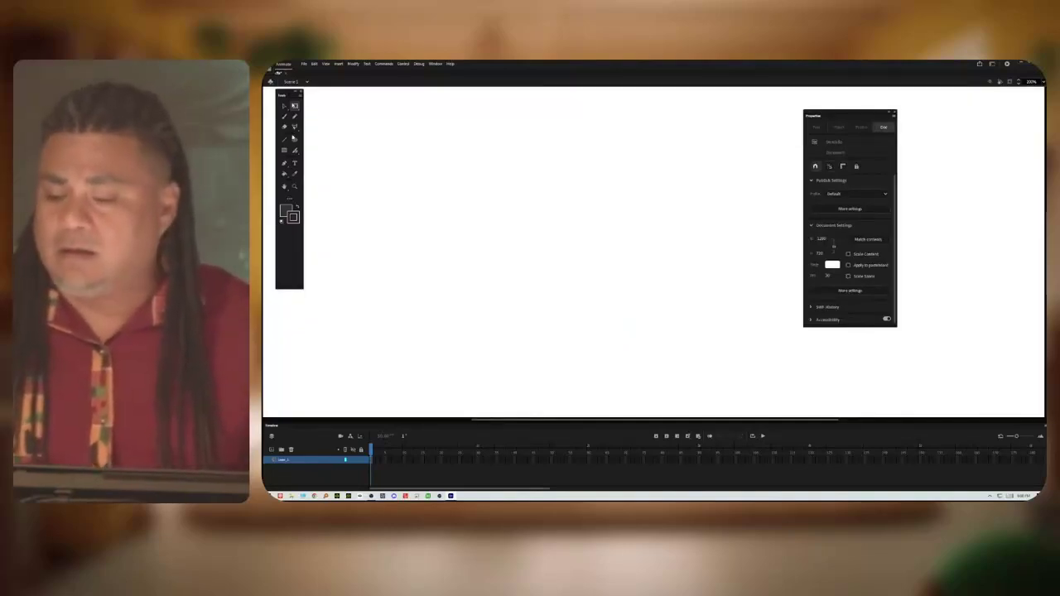
{"action": "left_click", "coordinate": [284, 150]}
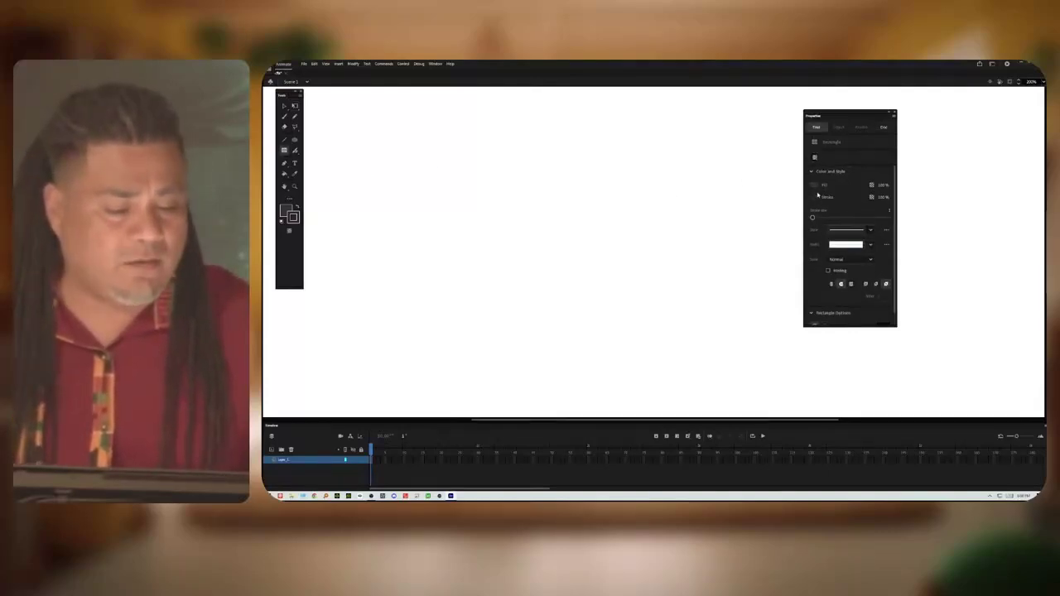
{"action": "left_click", "coordinate": [817, 185]}
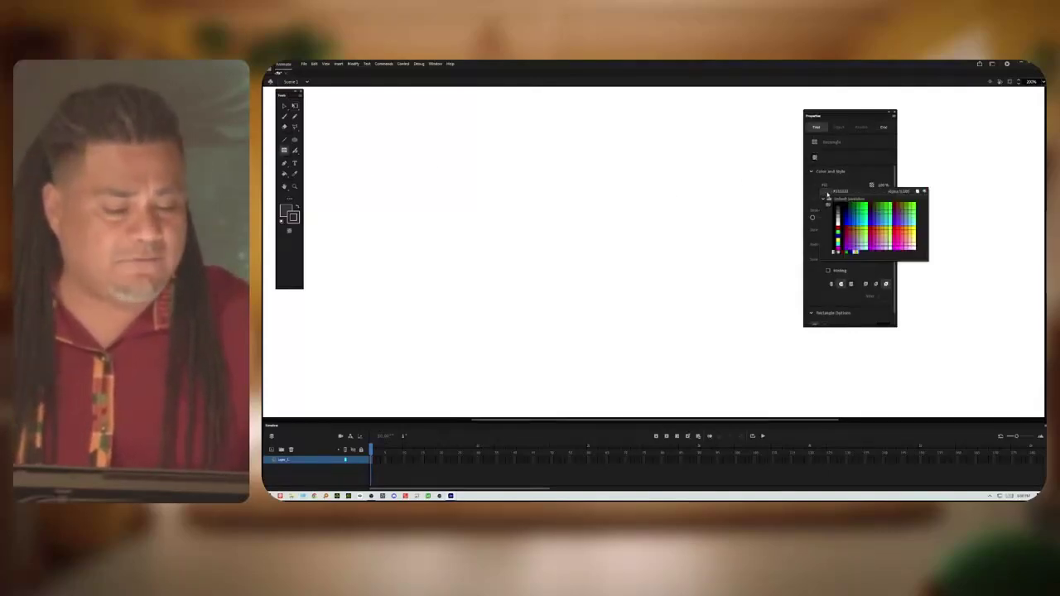
{"action": "left_click", "coordinate": [916, 192]}
{"action": "left_click_drag", "start_coordinate": [500, 172], "coordinate": [599, 247]}
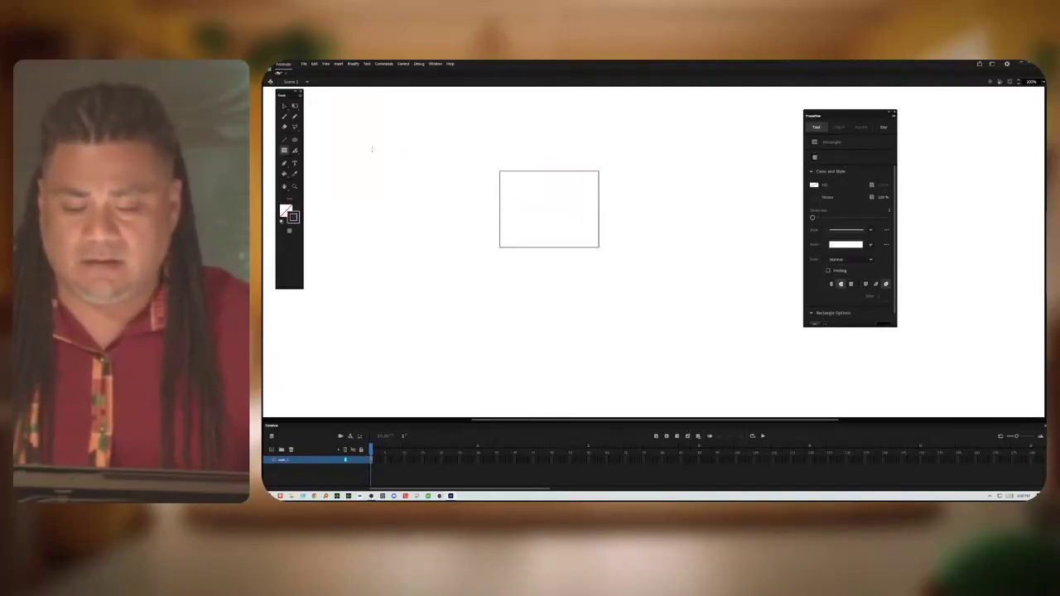
Step: Duplicate the rectangle's outline and nudge the copy left until it sits slightly down and left of the original
{"action": "key", "text": "v"}
{"action": "left_click_drag", "start_coordinate": [473, 161], "coordinate": [622, 265]}
{"action": "key", "text": "ctrl+g"}
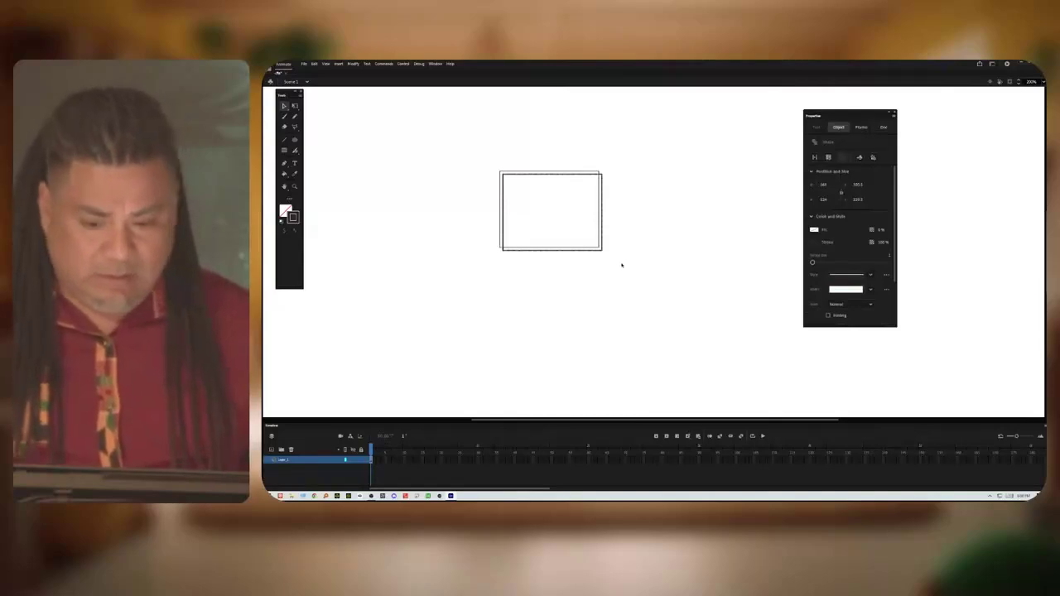
{"action": "key", "text": "Left"}
{"action": "key", "text": "Left"}
{"action": "key", "text": "Left"}
{"action": "key", "text": "Left"}
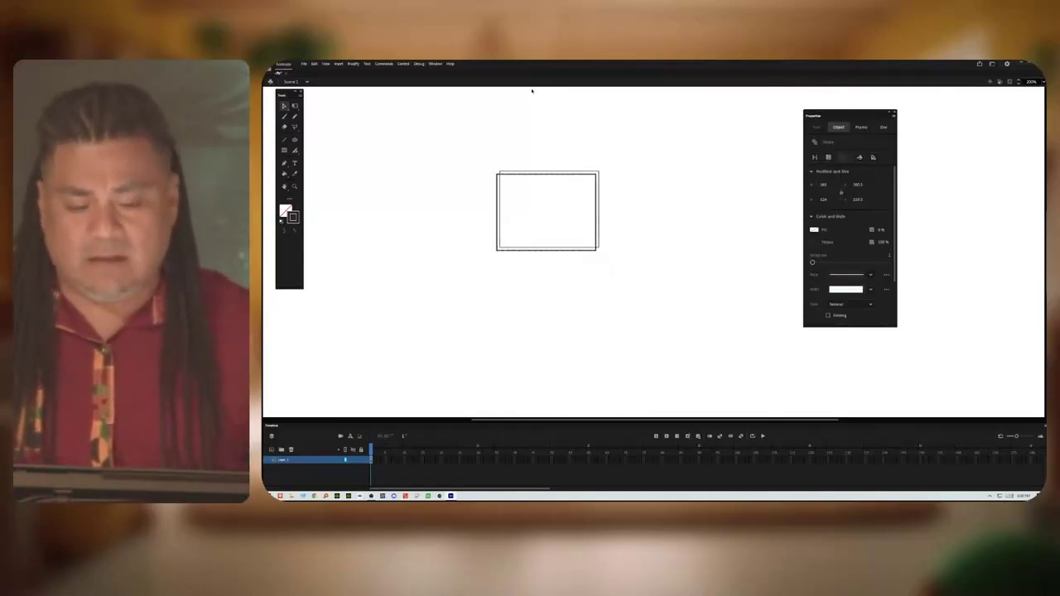
Step: Connect the matching corners of the two offset rectangles with short diagonal lines using the Line tool
{"action": "left_click_drag", "start_coordinate": [476, 139], "coordinate": [622, 279]}
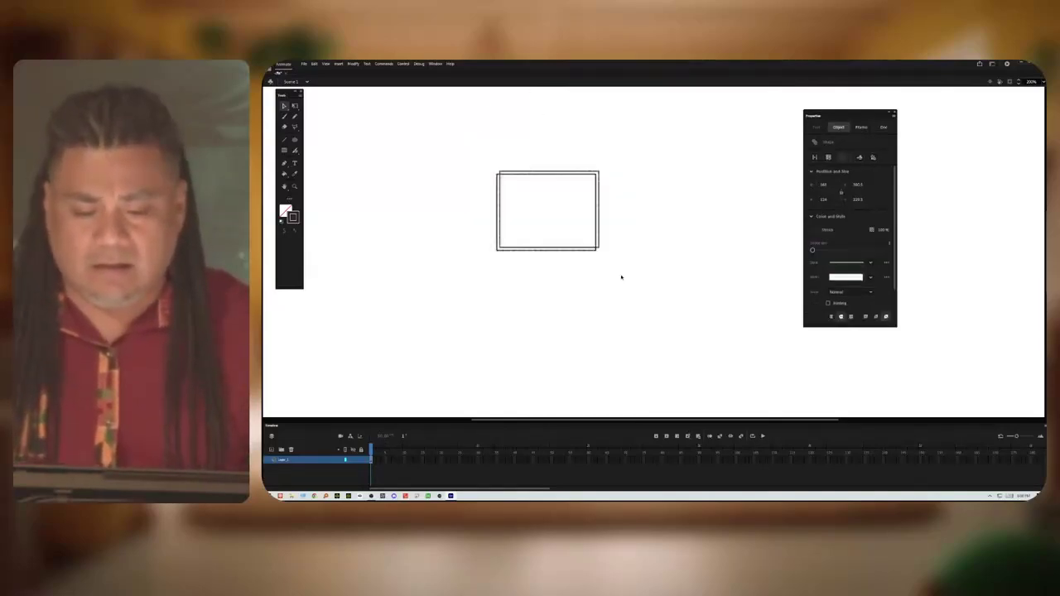
{"action": "left_click", "coordinate": [312, 125]}
{"action": "key", "text": "n"}
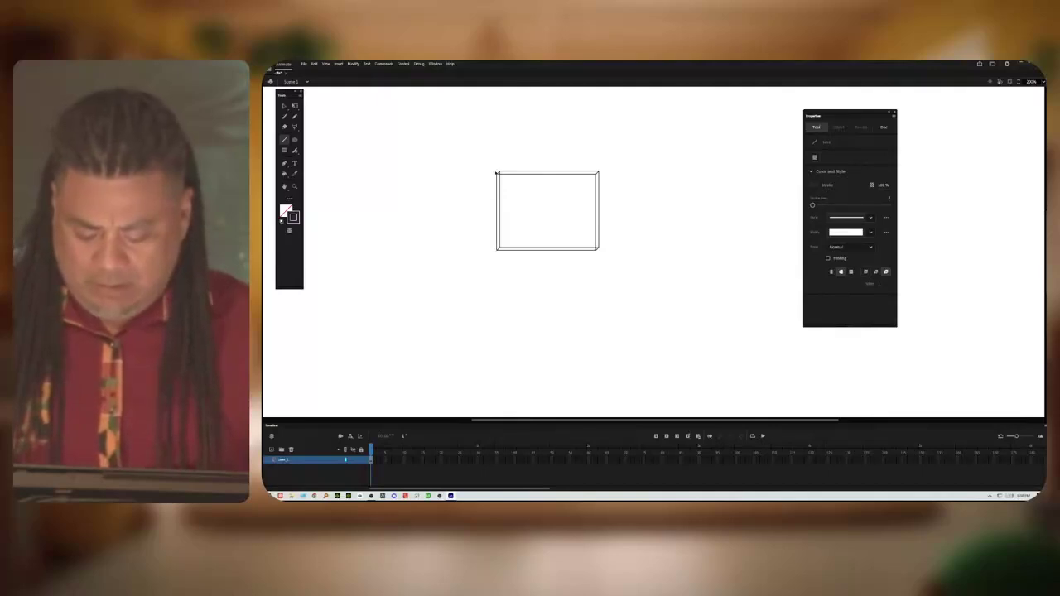
Step: Select the whole box outline with Free Transform and skew it vertically so its right side slants downward
{"action": "left_click", "coordinate": [498, 174]}
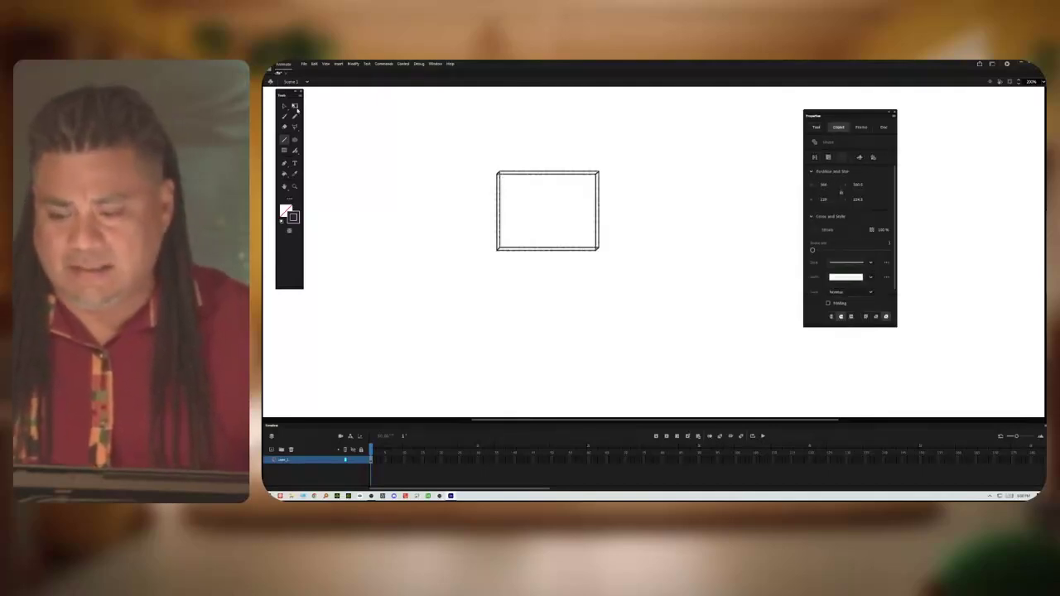
{"action": "left_click", "coordinate": [295, 107]}
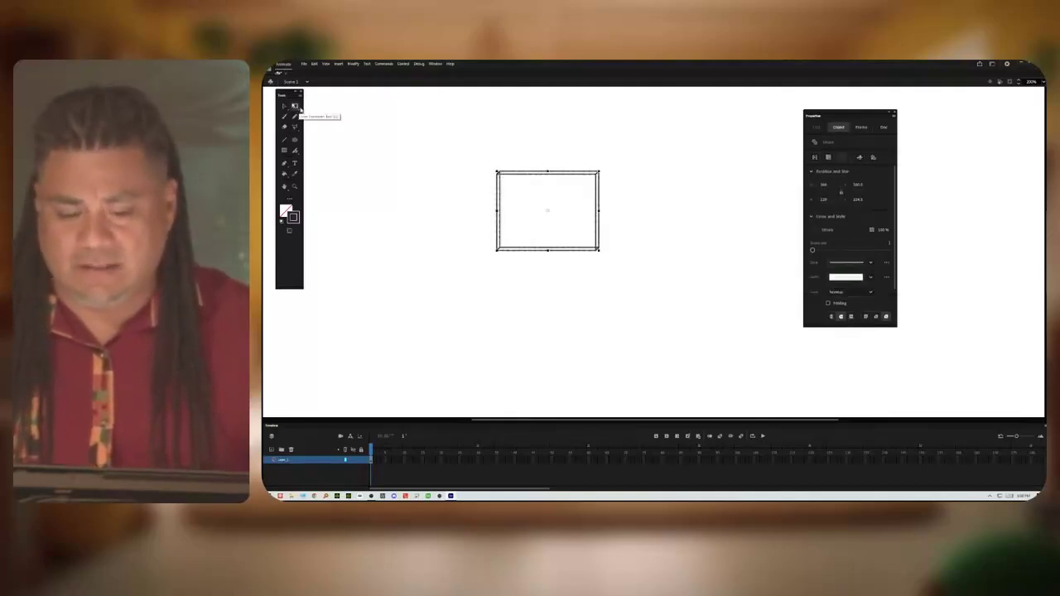
{"action": "double_click", "coordinate": [547, 212]}
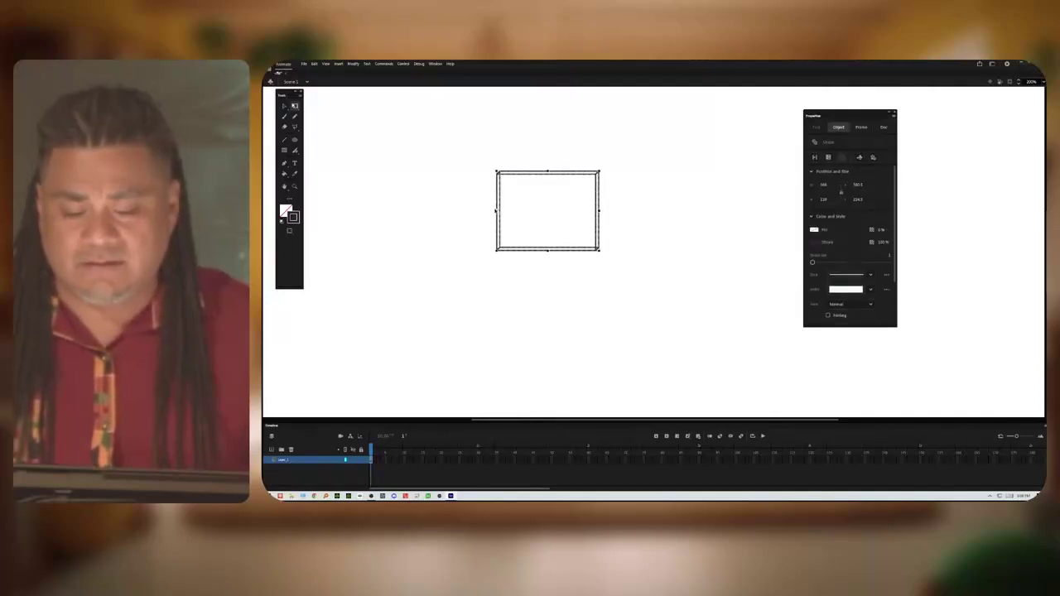
{"action": "left_click_drag", "start_coordinate": [599, 211], "coordinate": [571, 222]}
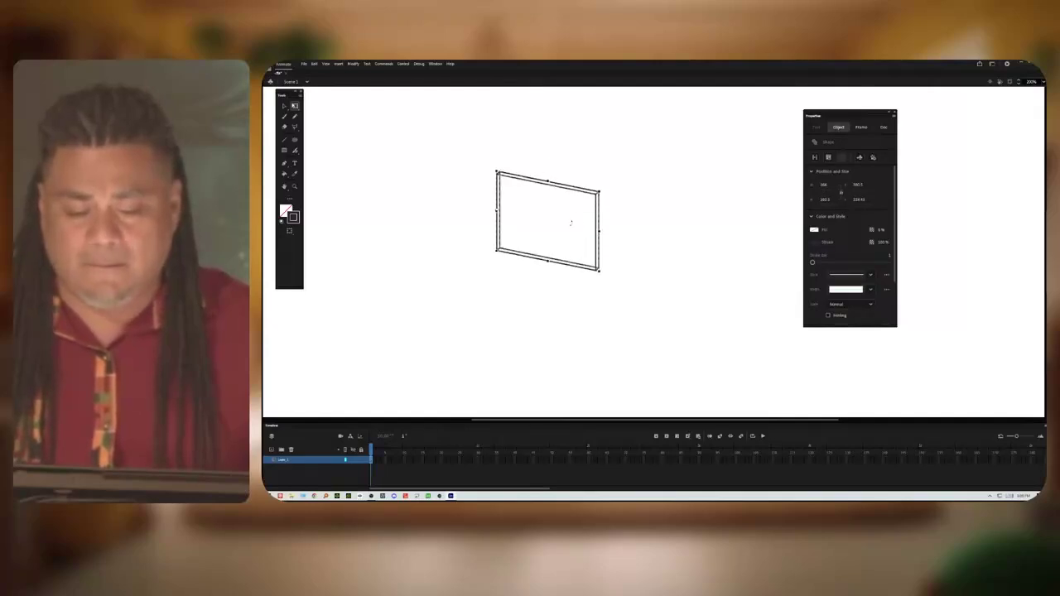
Step: Remove the short overlapping line segments at the slanted box's upper-left and lower-right corners
{"action": "left_click", "coordinate": [625, 220]}
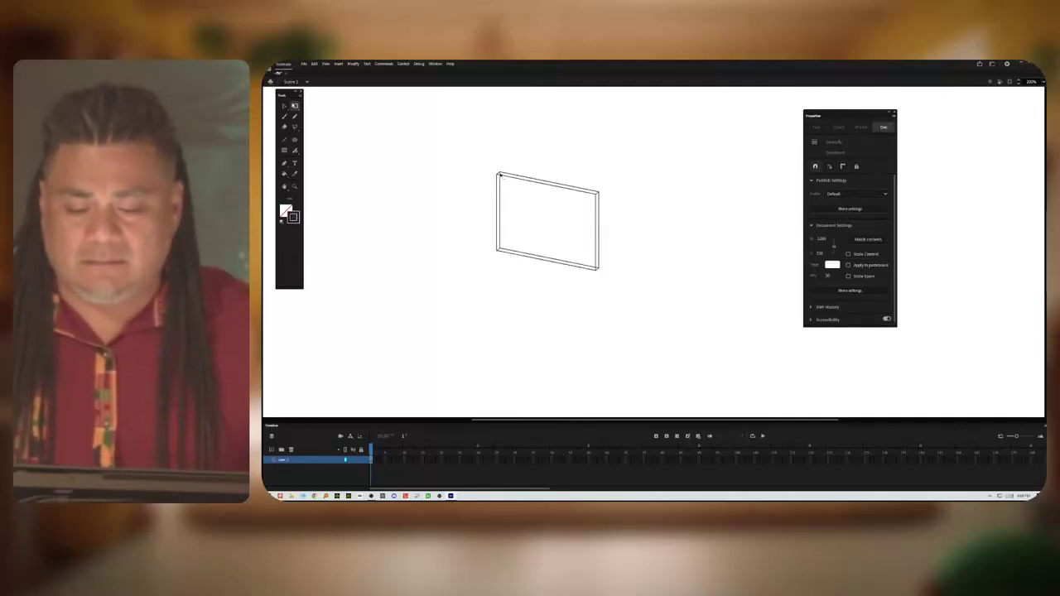
{"action": "left_click", "coordinate": [526, 192]}
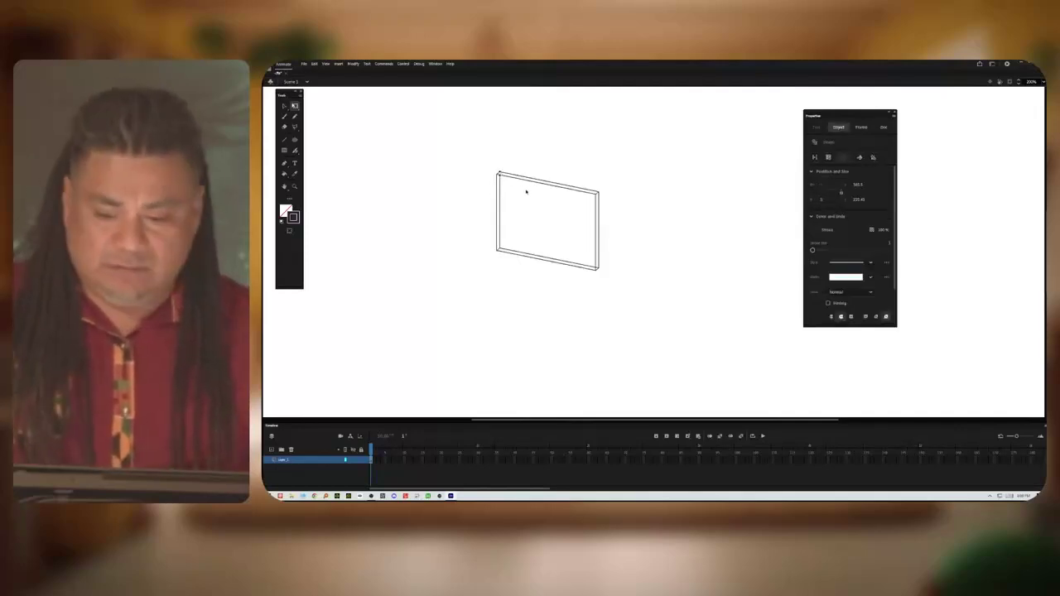
{"action": "left_click", "coordinate": [533, 254]}
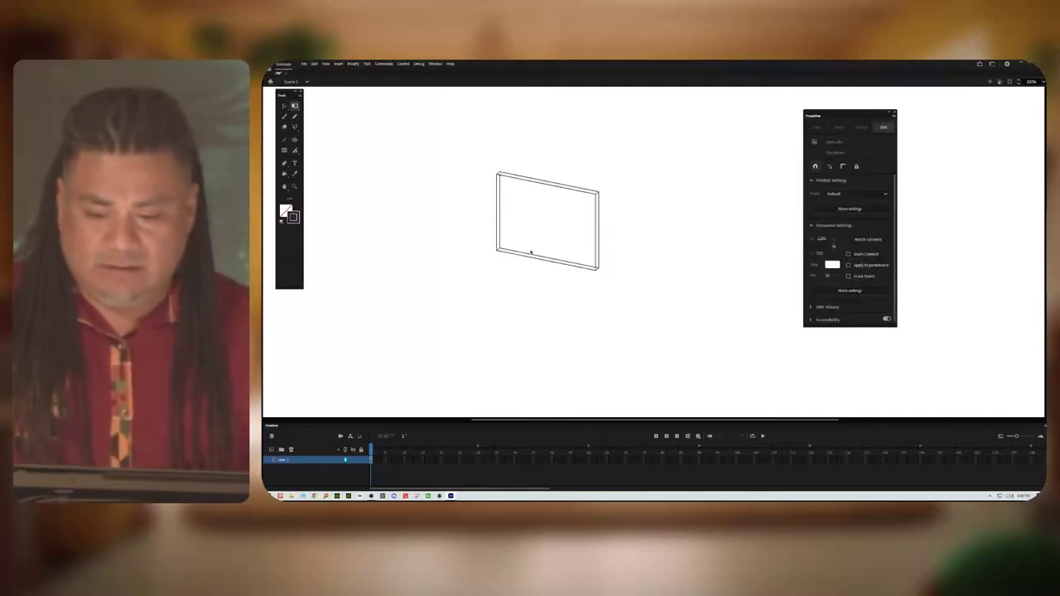
{"action": "left_click", "coordinate": [598, 269]}
{"action": "left_click", "coordinate": [617, 267]}
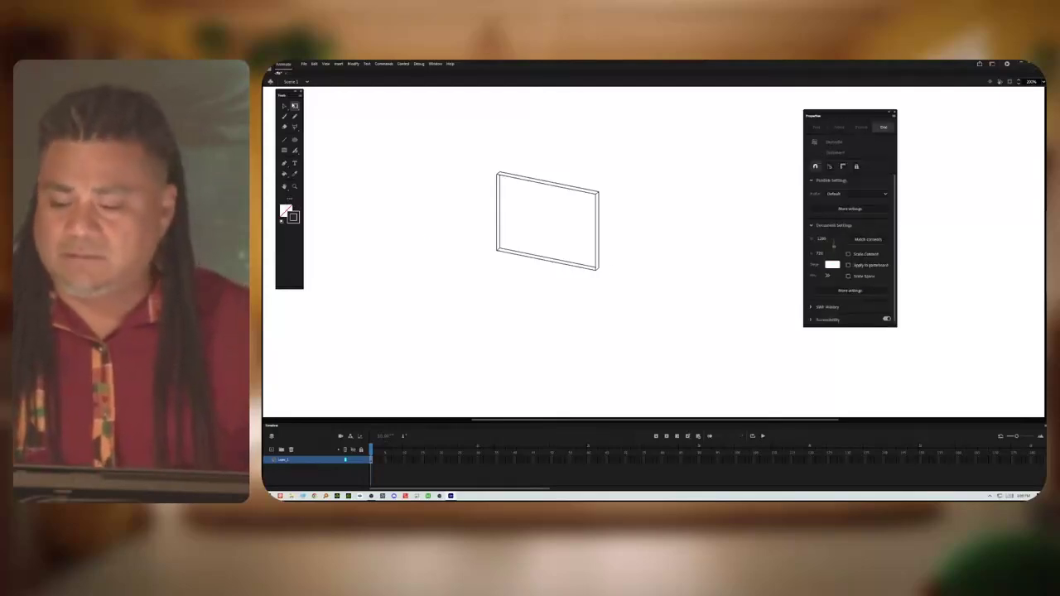
Step: Activate the Paint Bucket tool and set its fill to the black-to-white linear gradient swatch
{"action": "left_click", "coordinate": [286, 210]}
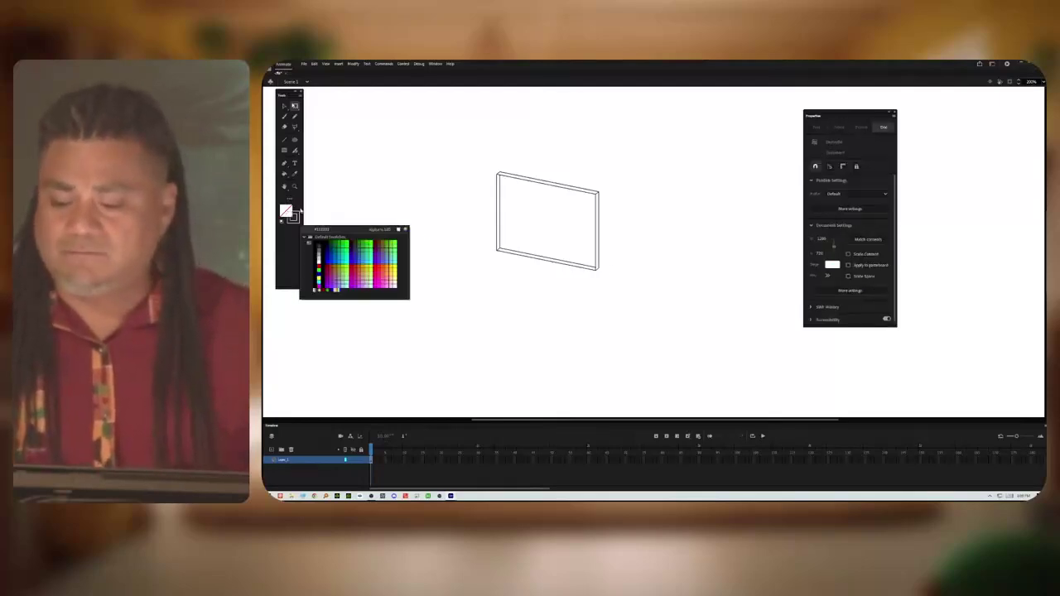
{"action": "left_click", "coordinate": [333, 244]}
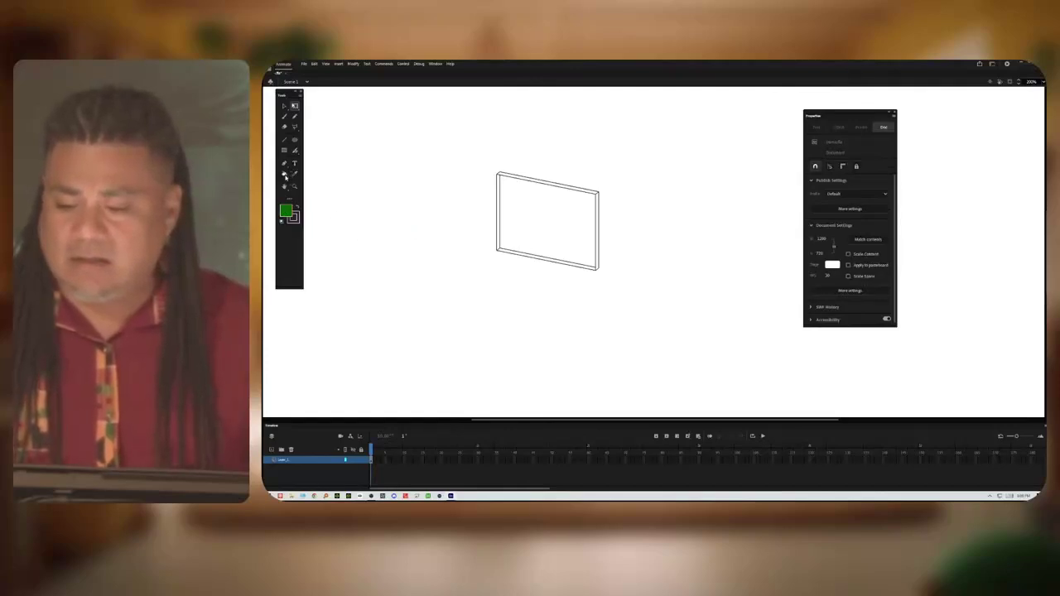
{"action": "left_click", "coordinate": [284, 175]}
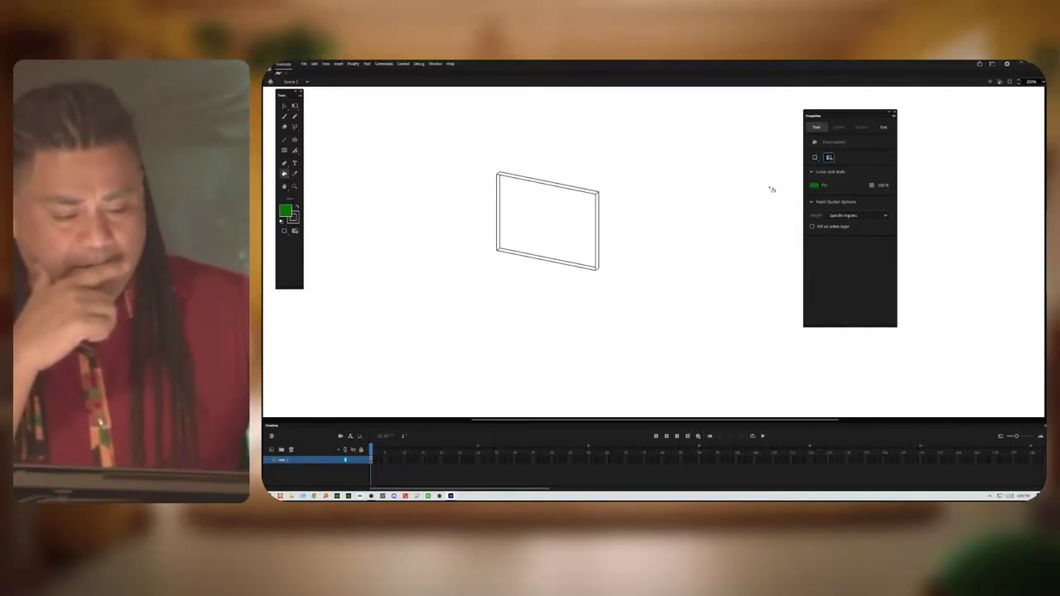
{"action": "left_click", "coordinate": [815, 185]}
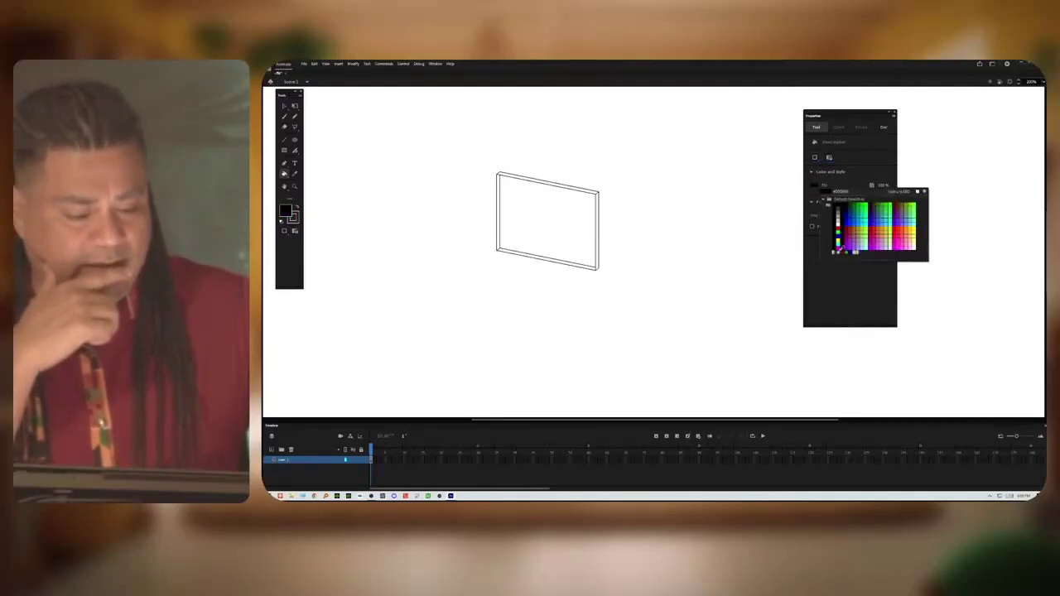
{"action": "left_click", "coordinate": [836, 251]}
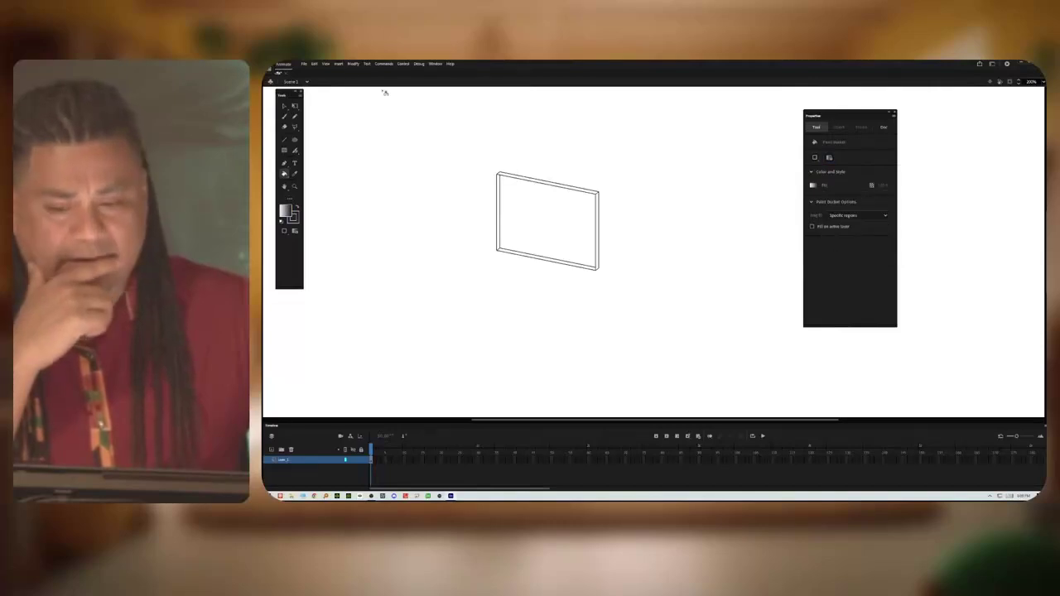
Step: Show the Color settings, make the fill a Linear gradient and recolour its black end stop dark green
{"action": "left_click", "coordinate": [435, 64]}
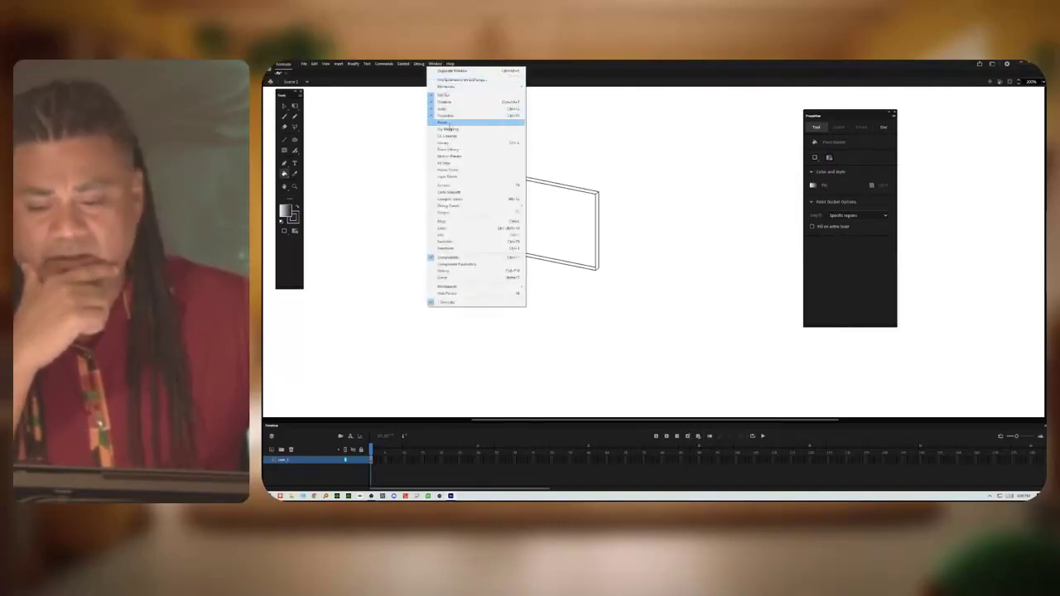
{"action": "left_click", "coordinate": [450, 230]}
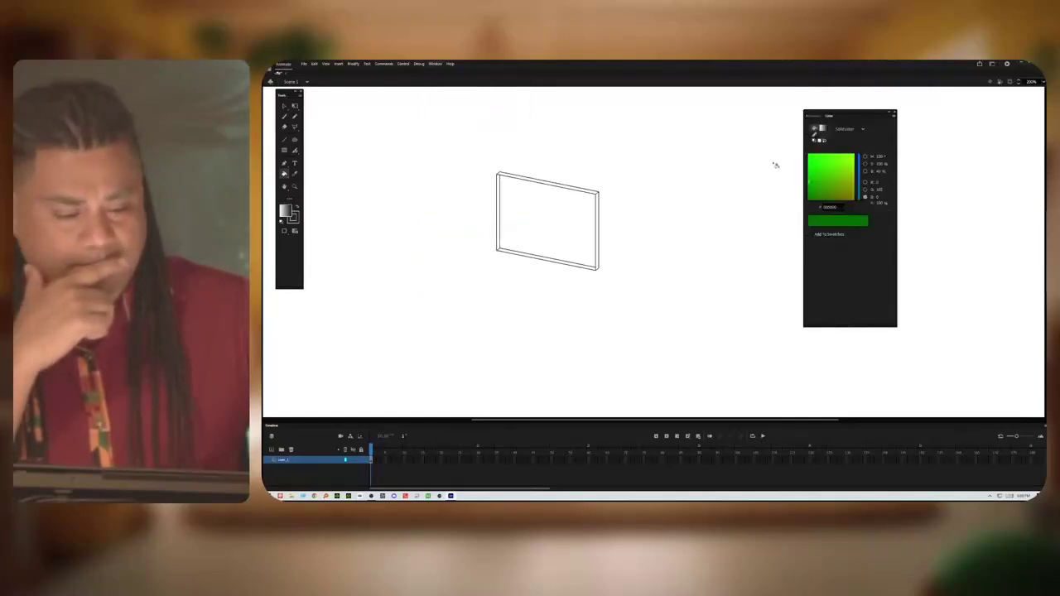
{"action": "left_click", "coordinate": [847, 129]}
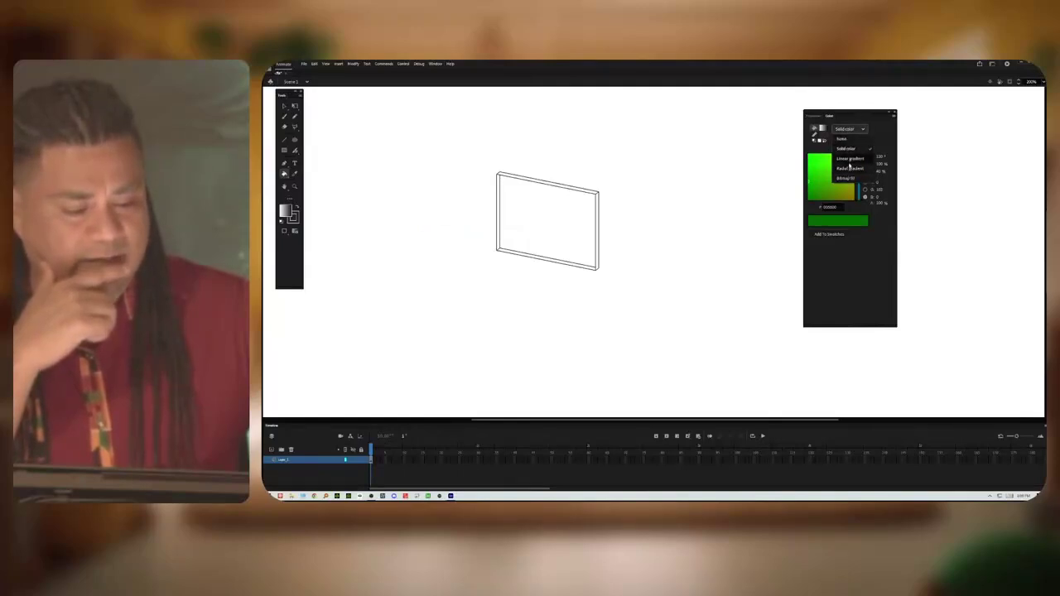
{"action": "left_click", "coordinate": [849, 158]}
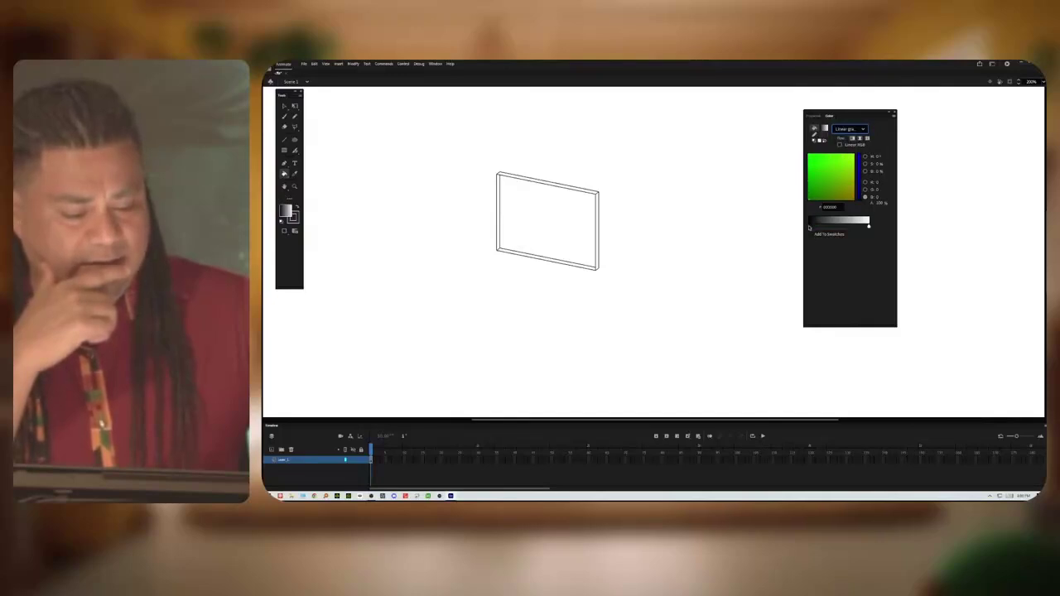
{"action": "double_click", "coordinate": [809, 227]}
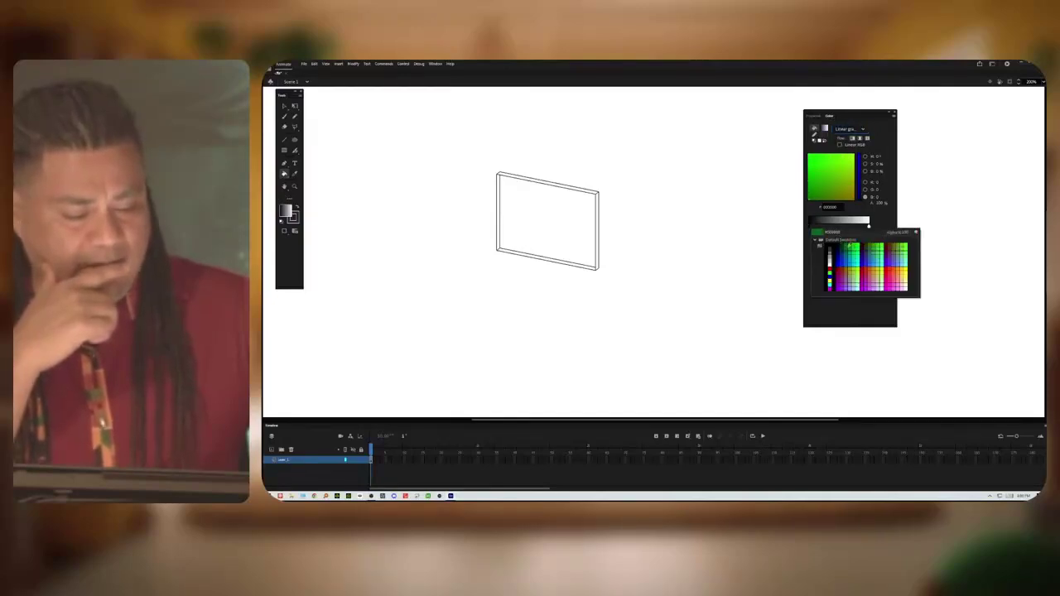
{"action": "left_click", "coordinate": [849, 246]}
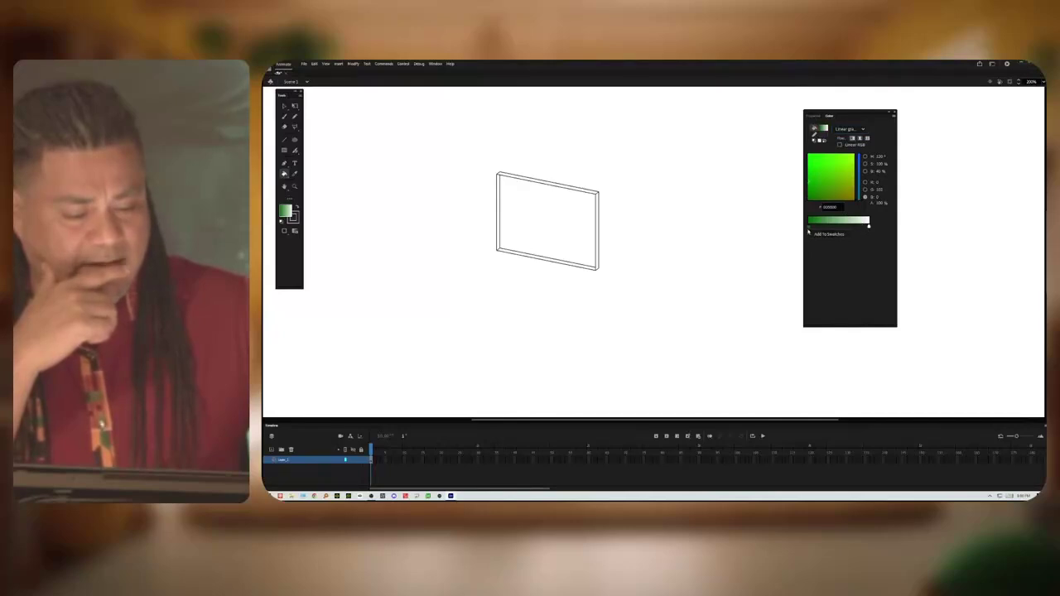
Step: Replace the gradient's white end stop with a medium green and lower that green's brightness slightly in the Color Picker
{"action": "left_click", "coordinate": [812, 227]}
{"action": "left_click_drag", "start_coordinate": [818, 229], "coordinate": [862, 231]}
{"action": "left_click", "coordinate": [869, 227]}
{"action": "left_click", "coordinate": [868, 228]}
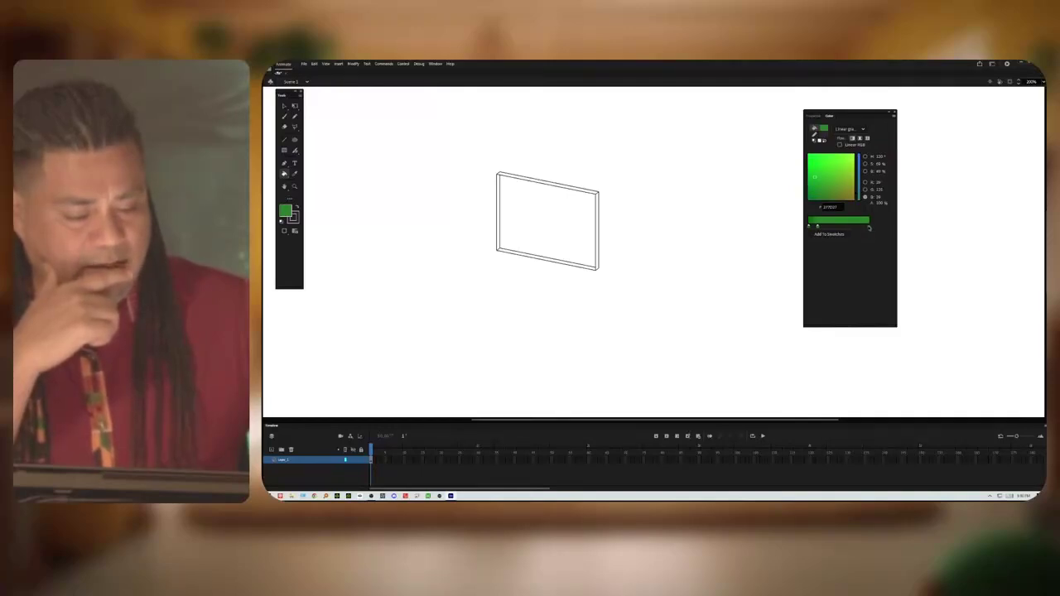
{"action": "double_click", "coordinate": [869, 228]}
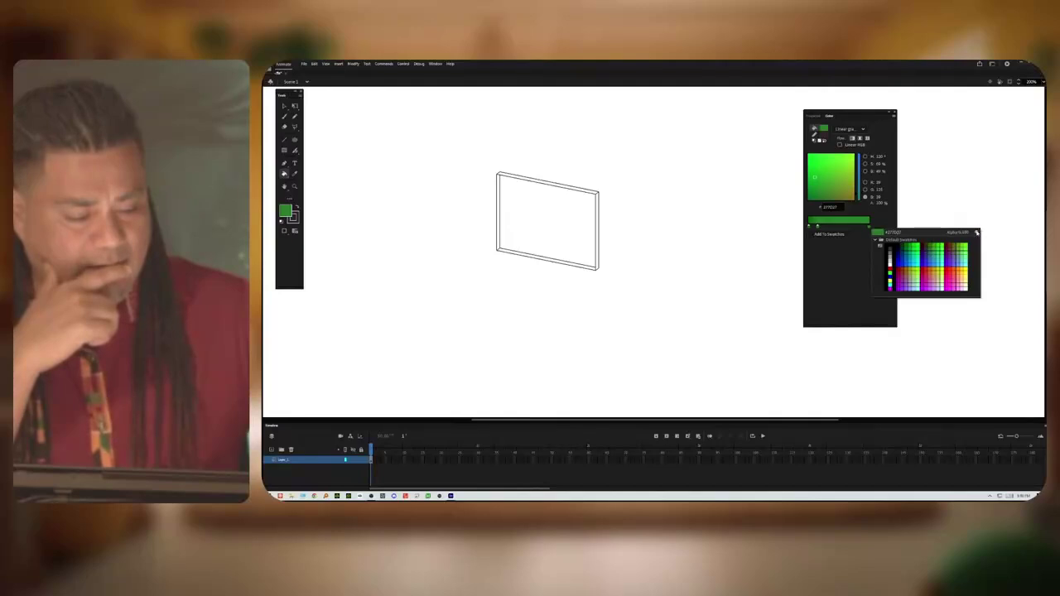
{"action": "left_click", "coordinate": [976, 232]}
{"action": "left_click", "coordinate": [768, 229]}
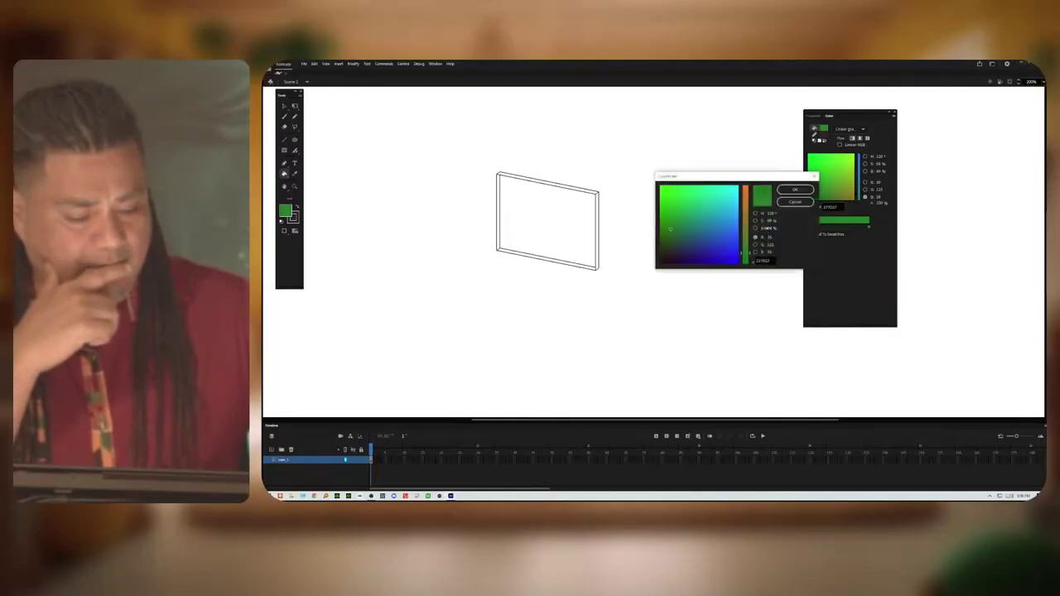
{"action": "left_click", "coordinate": [793, 190]}
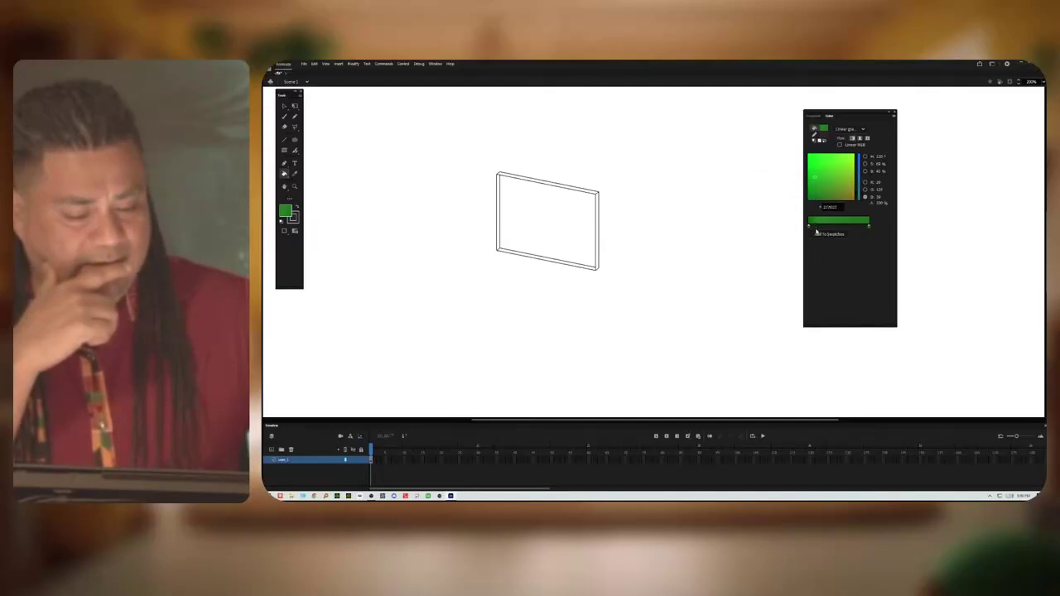
Step: Darken the gradient's second end stop further by reducing its brightness in the Color Picker
{"action": "left_click", "coordinate": [809, 227]}
{"action": "left_click", "coordinate": [869, 227]}
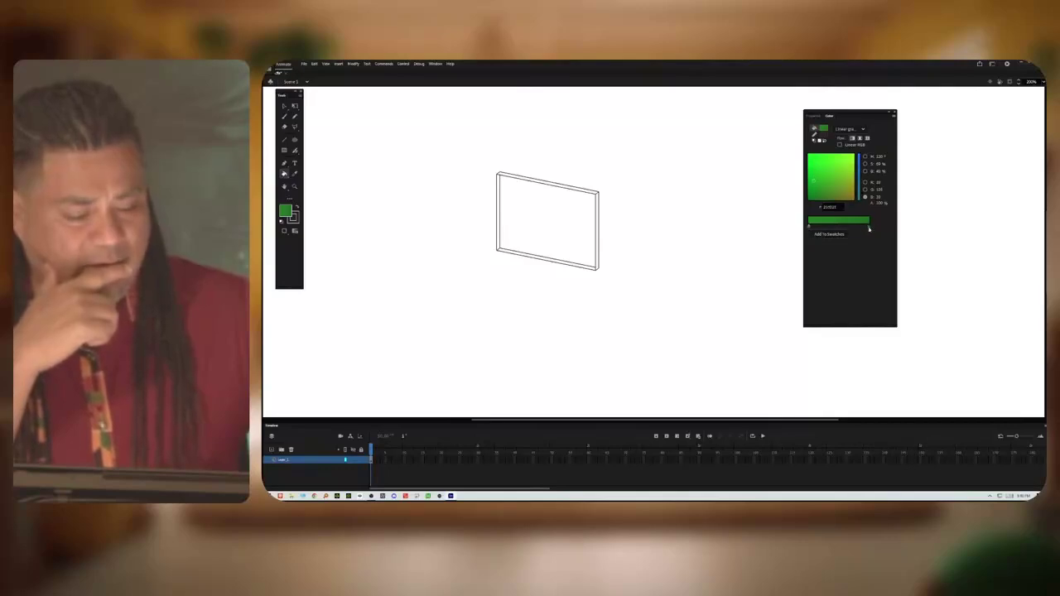
{"action": "left_click", "coordinate": [869, 227]}
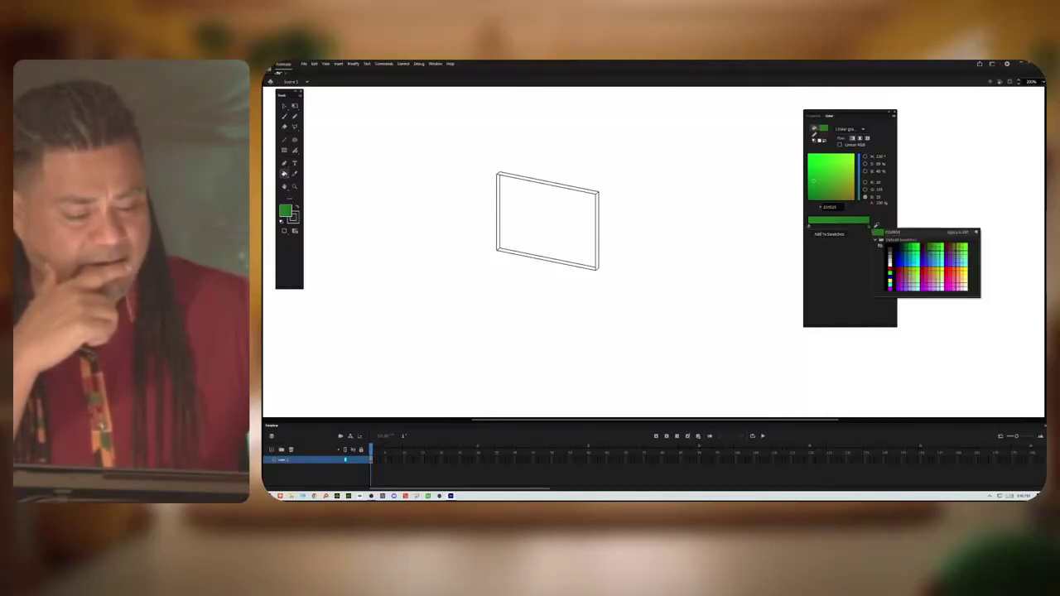
{"action": "left_click", "coordinate": [976, 234]}
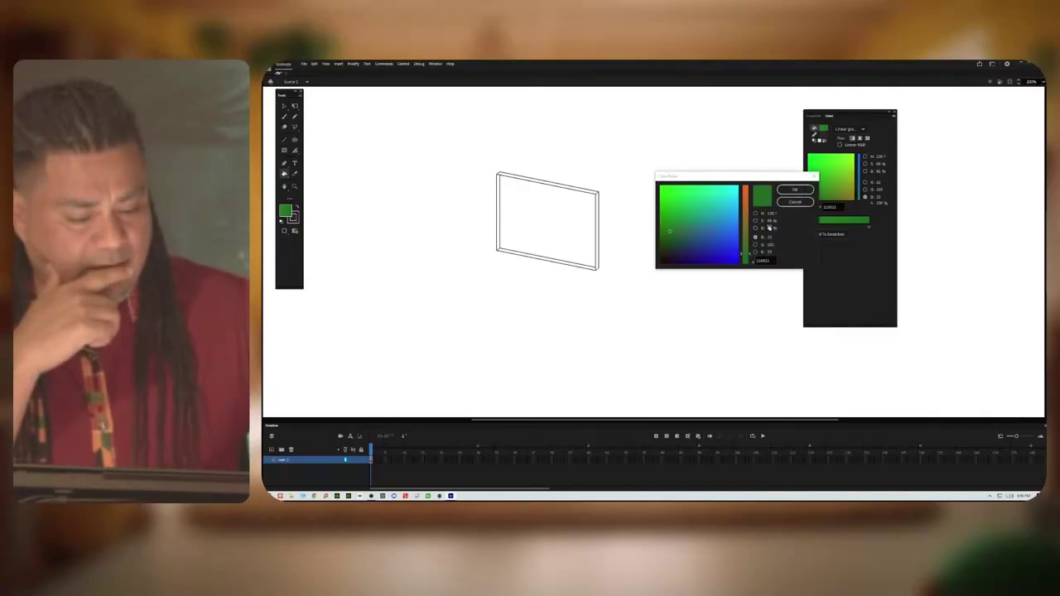
{"action": "left_click_drag", "start_coordinate": [769, 228], "coordinate": [764, 231]}
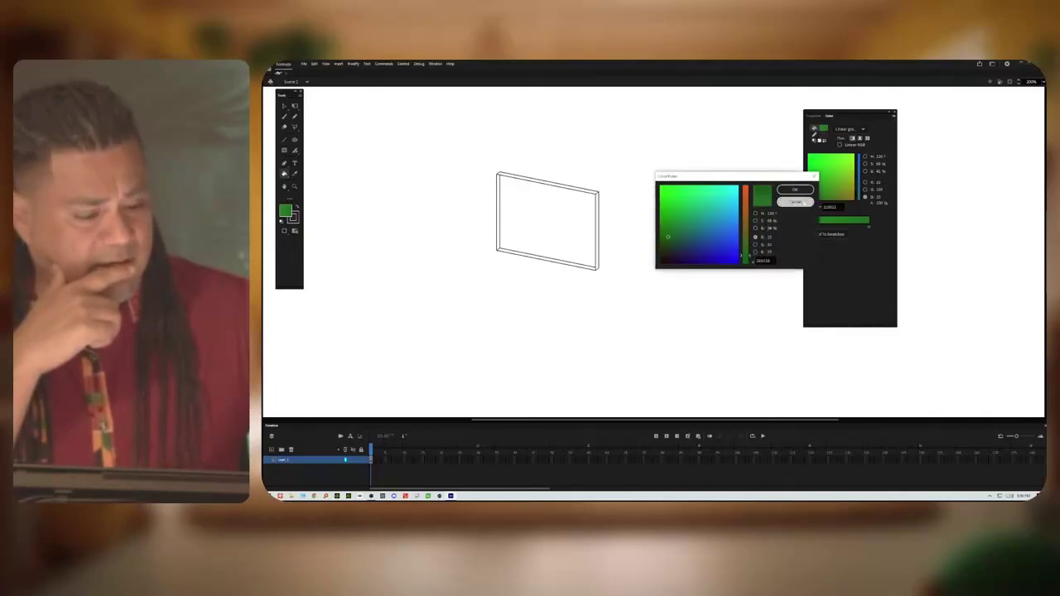
{"action": "left_click", "coordinate": [795, 190]}
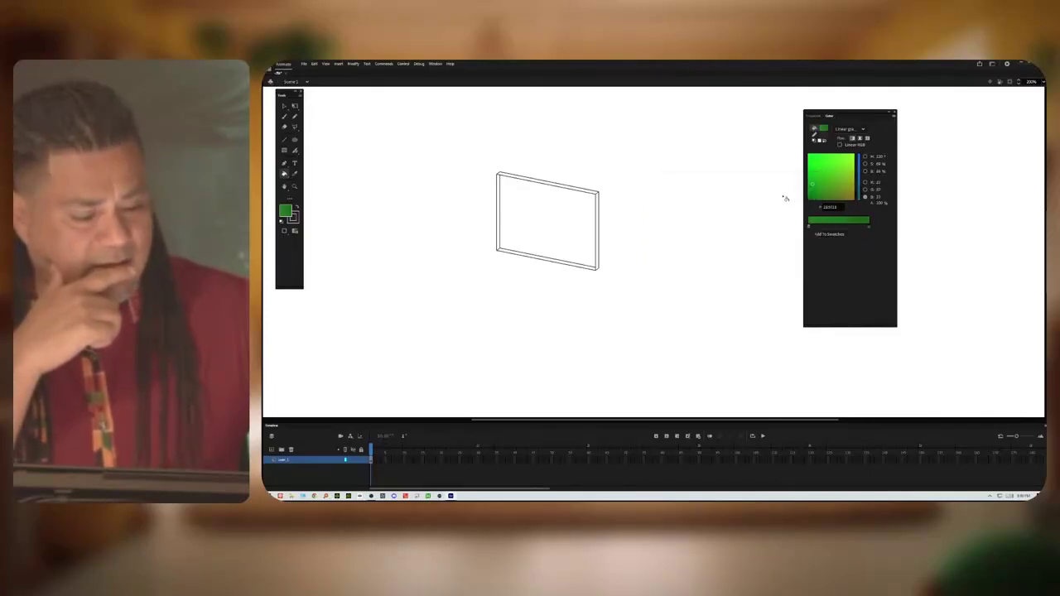
Step: Fill all four narrow sides of the slanted frame with the green gradient, leaving its centre empty
{"action": "left_click", "coordinate": [596, 215]}
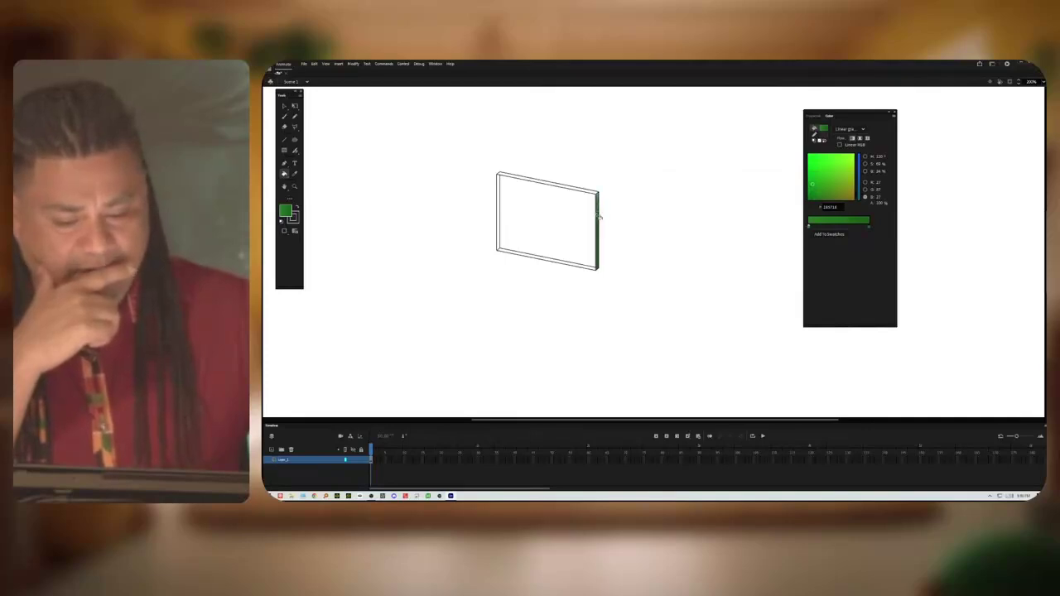
{"action": "left_click", "coordinate": [590, 192]}
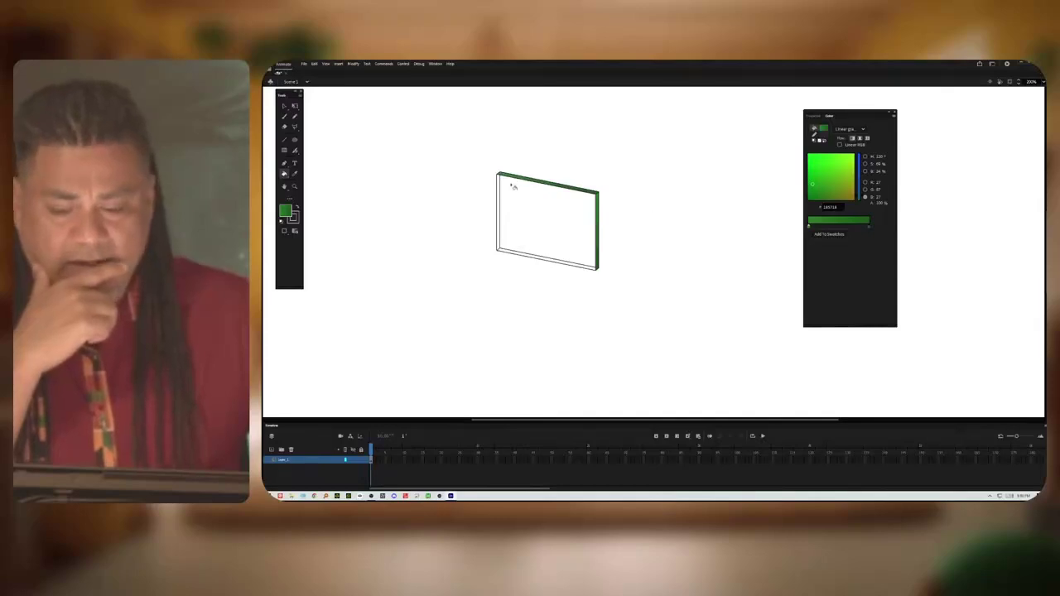
{"action": "left_click", "coordinate": [501, 203]}
{"action": "left_click", "coordinate": [519, 255]}
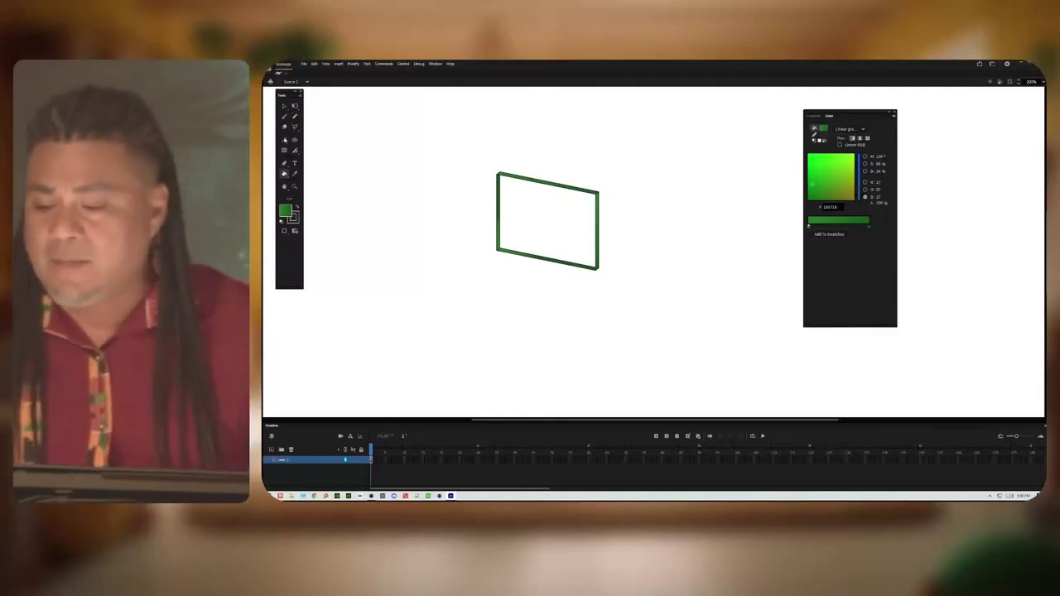
Step: Turn on Object Drawing for the Line tool and draw a short diagonal line across the frame's upper-left corner
{"action": "left_click", "coordinate": [285, 140]}
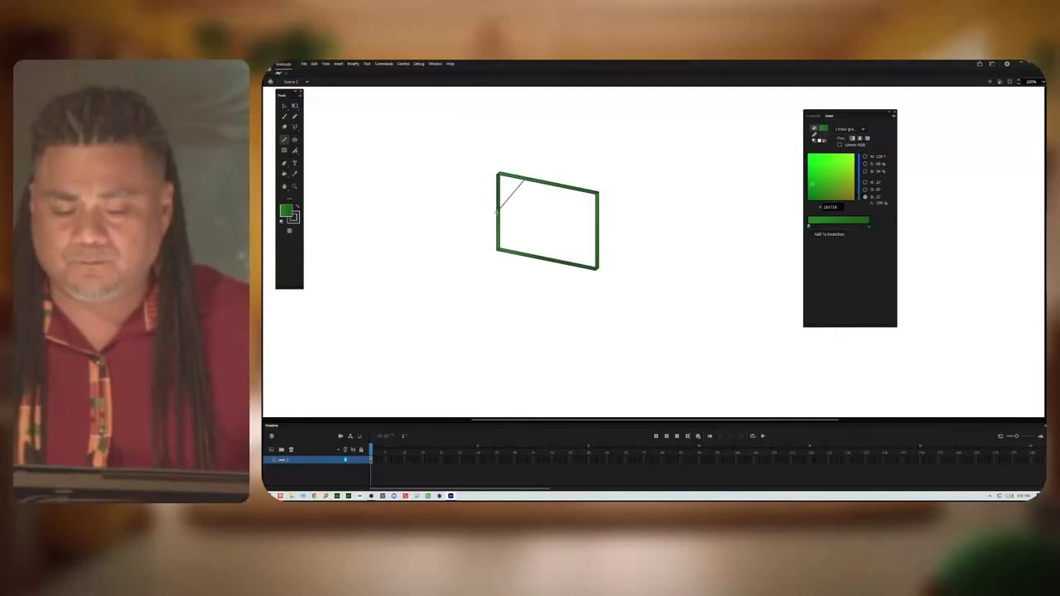
{"action": "left_click_drag", "start_coordinate": [497, 212], "coordinate": [499, 209]}
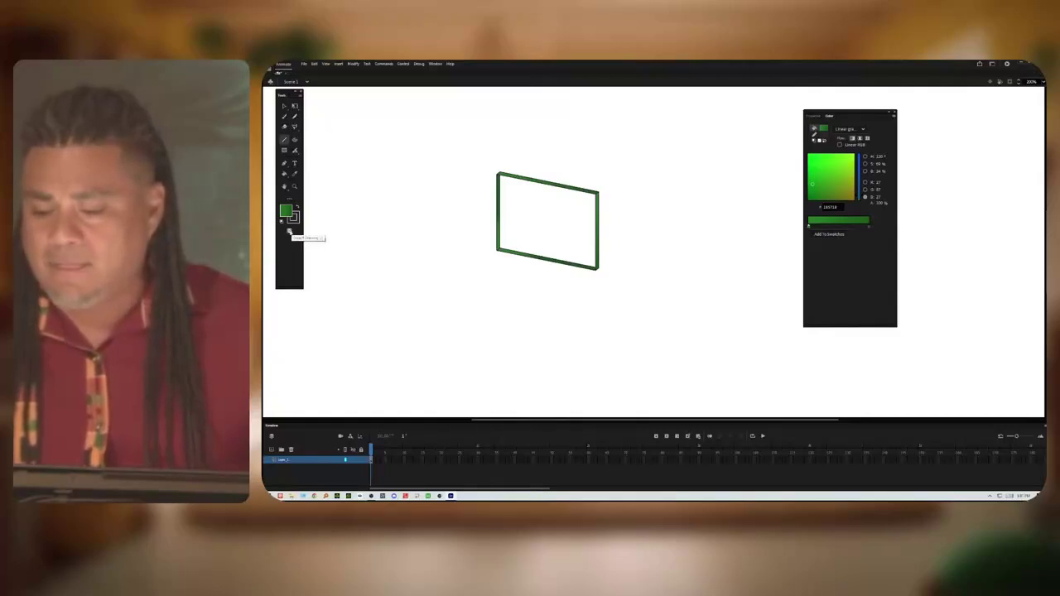
{"action": "left_click", "coordinate": [289, 232]}
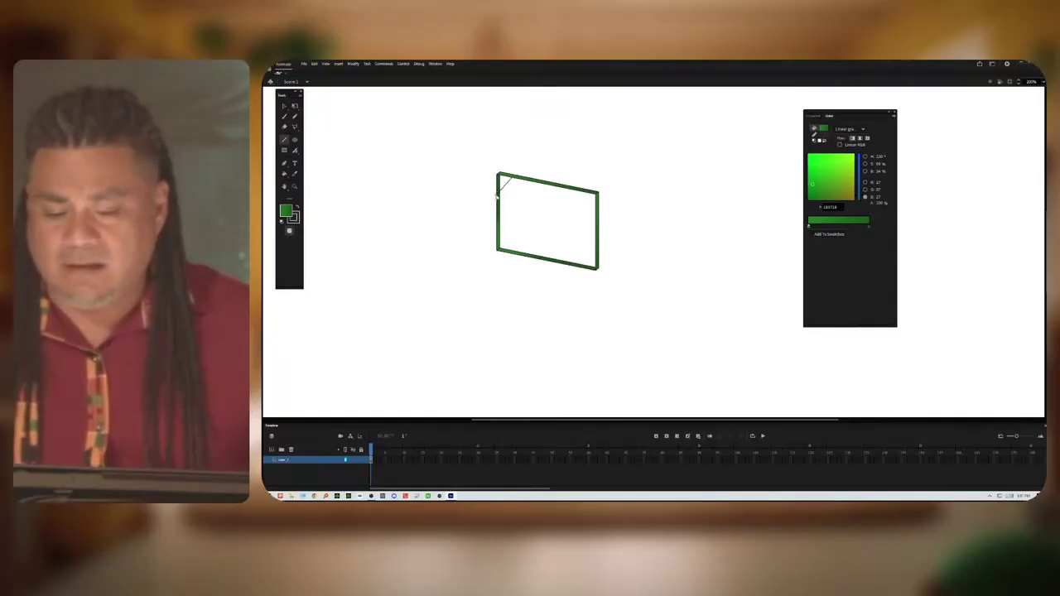
Step: Enter the diagonal line's drawing object and add three more roughly parallel diagonal lines across the frame's opening
{"action": "left_click", "coordinate": [284, 106]}
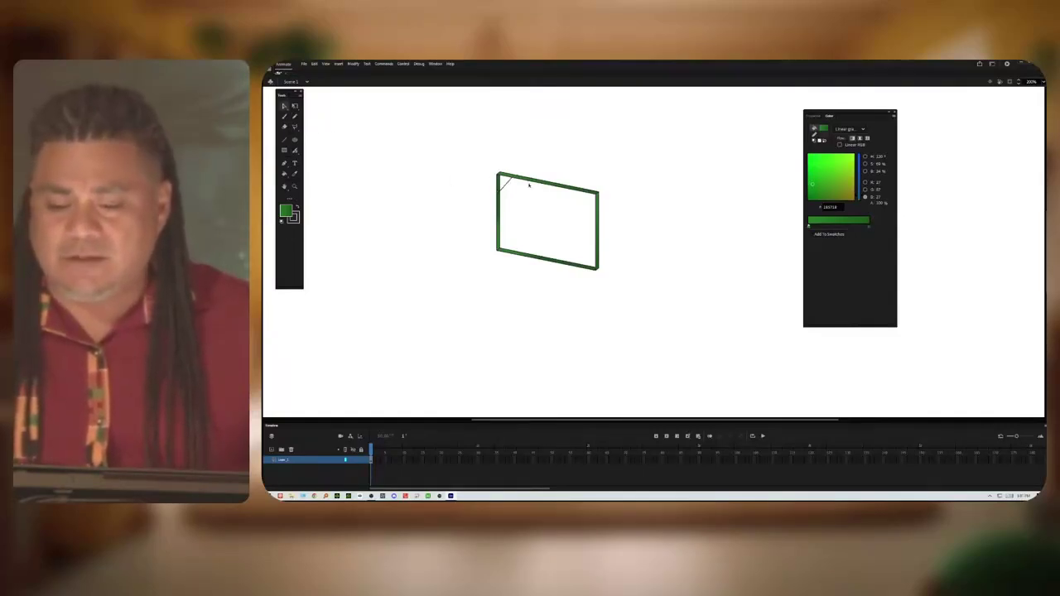
{"action": "left_click", "coordinate": [507, 184]}
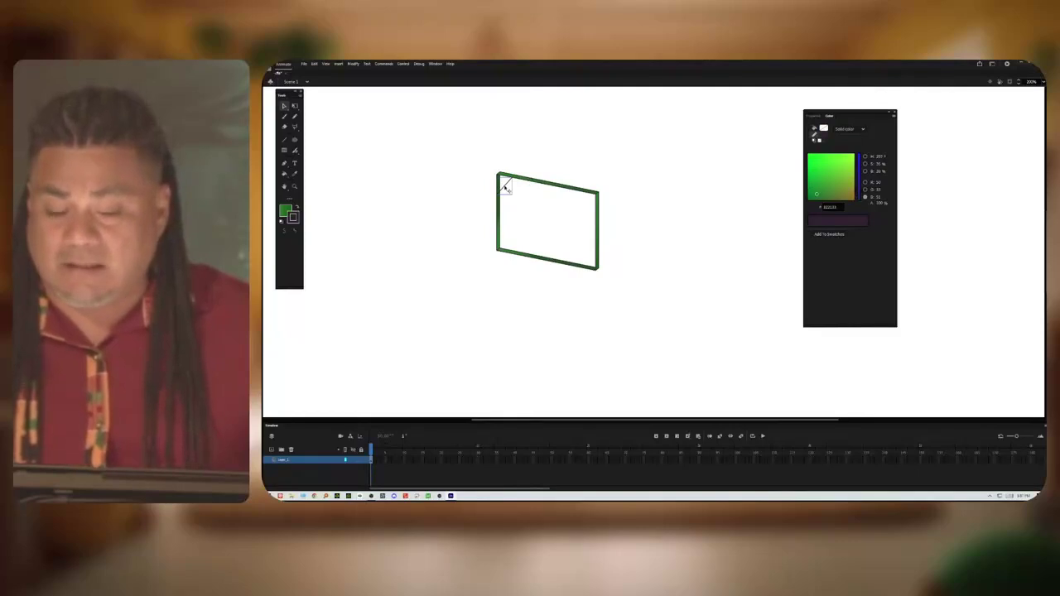
{"action": "left_click", "coordinate": [504, 186]}
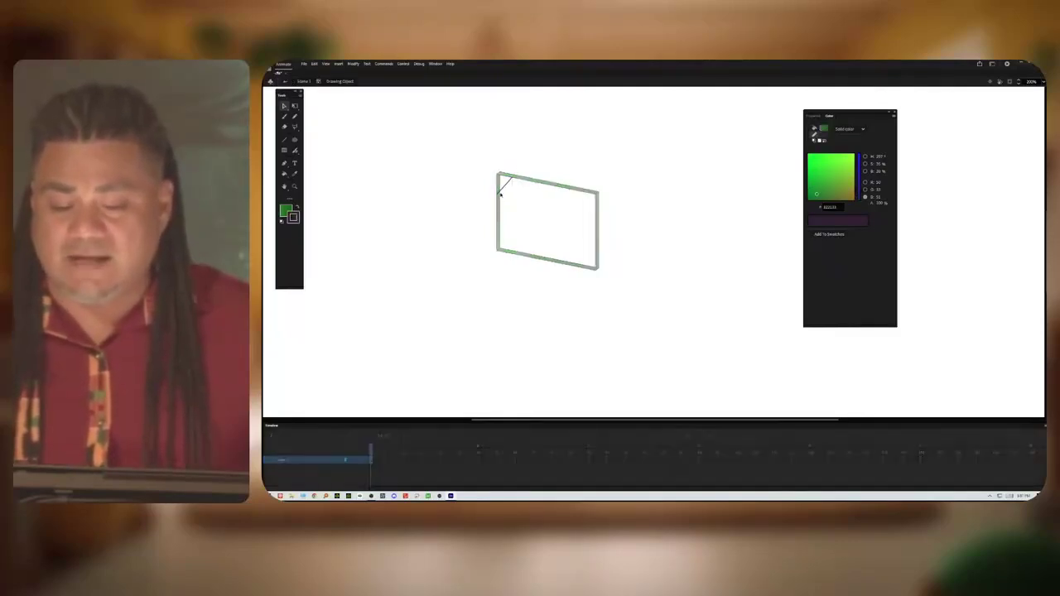
{"action": "left_click", "coordinate": [284, 140]}
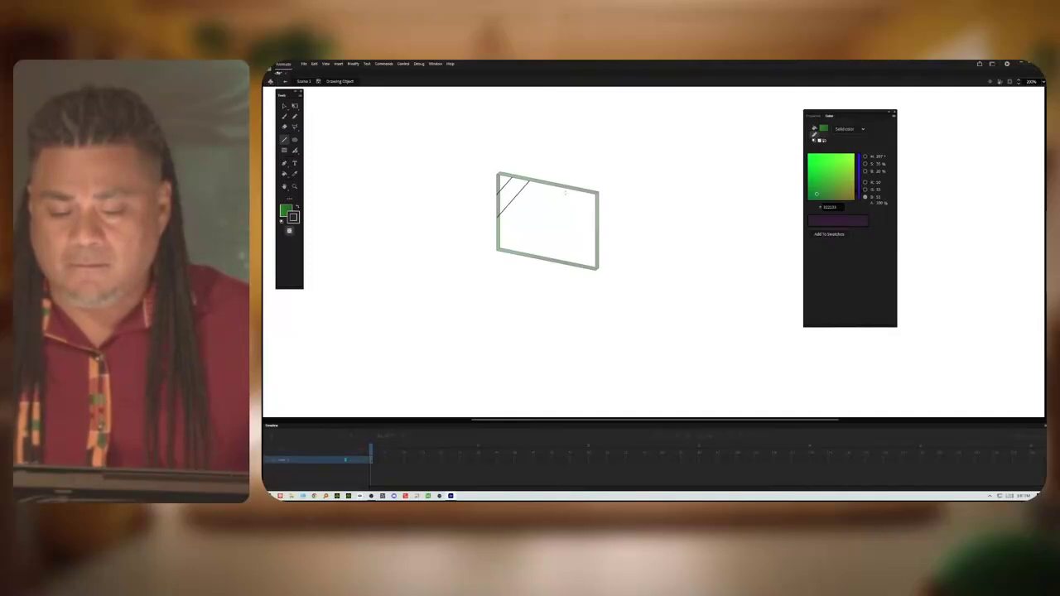
{"action": "left_click_drag", "start_coordinate": [560, 188], "coordinate": [508, 254]}
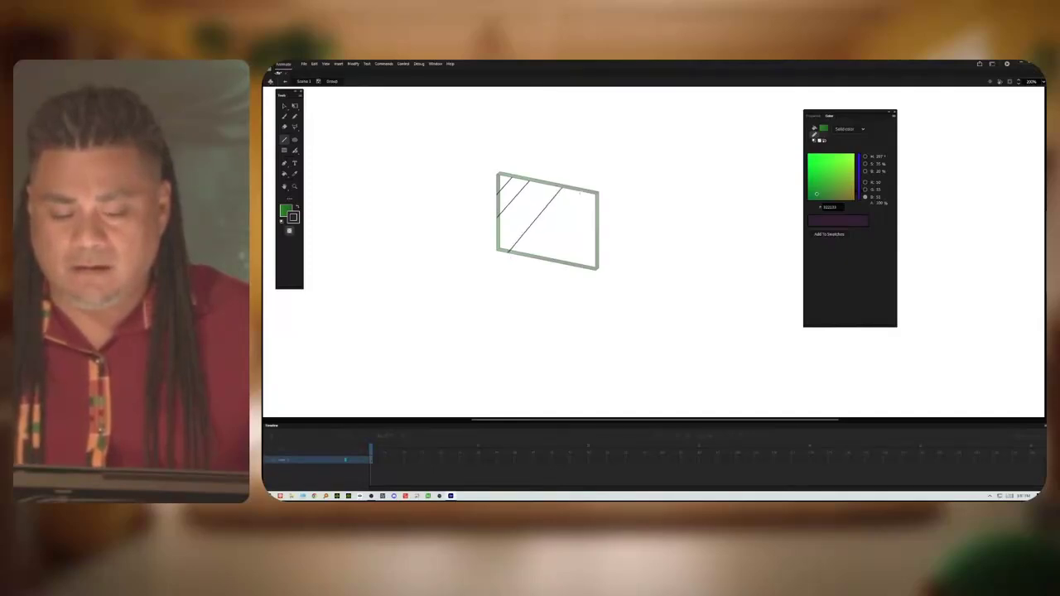
{"action": "left_click_drag", "start_coordinate": [580, 191], "coordinate": [536, 260]}
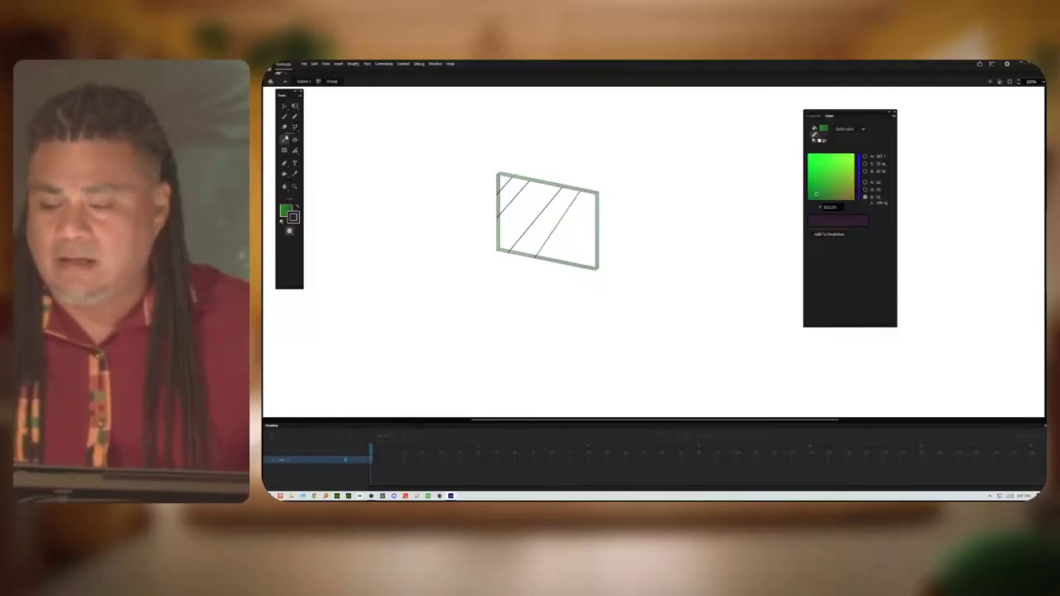
Step: Draw a tall, narrow green rectangle spanning the frame's height just inside its right side, then activate the Selection tool
{"action": "left_click", "coordinate": [285, 151]}
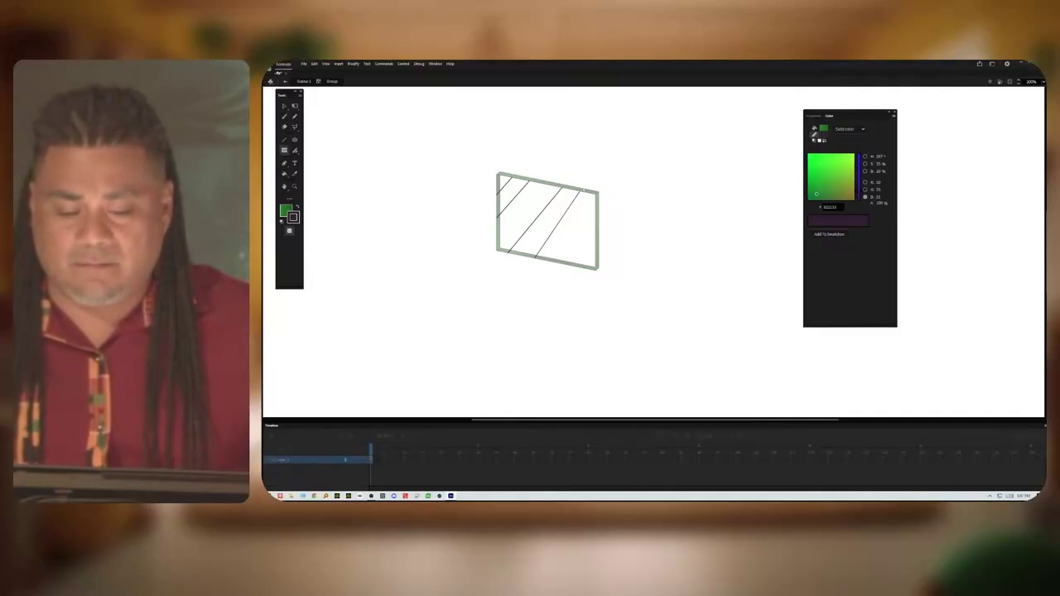
{"action": "left_click_drag", "start_coordinate": [584, 191], "coordinate": [591, 269]}
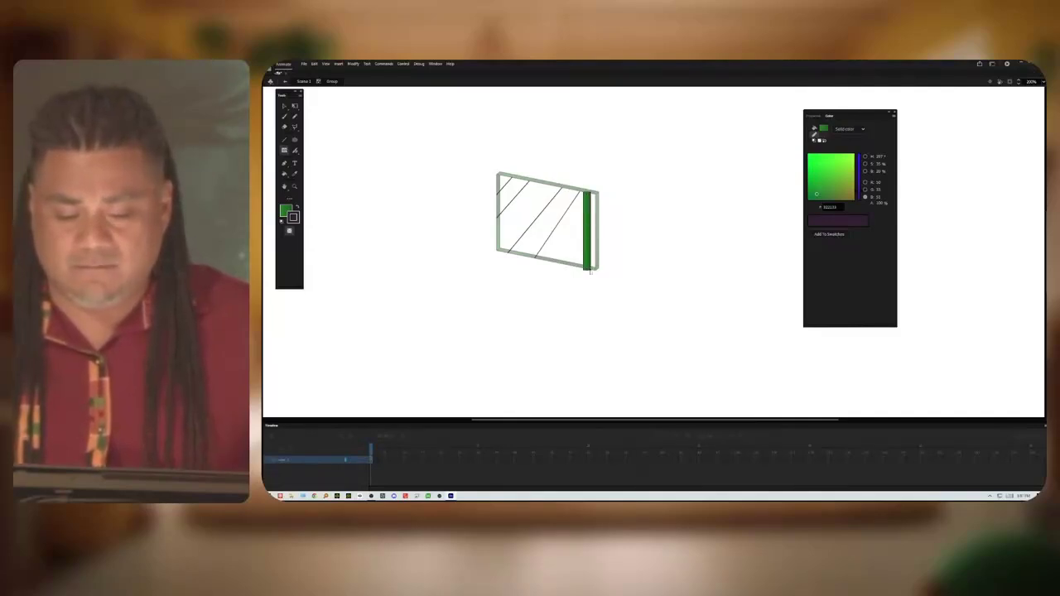
{"action": "key", "text": "v"}
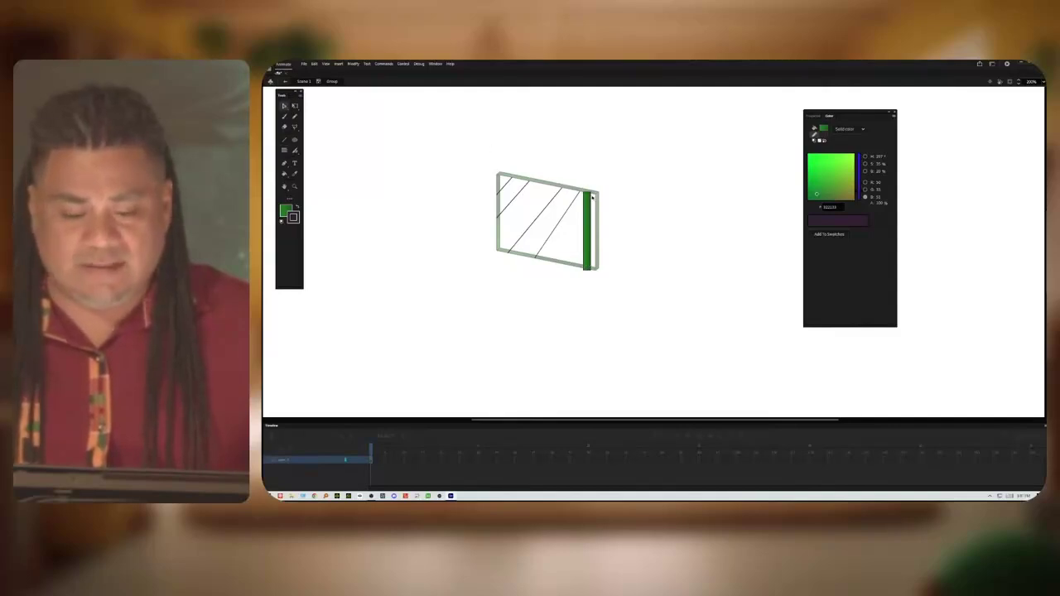
Step: Show the grid and reshape the green bar's upper-right corner so its top edge follows the frame's sloping inner edge
{"action": "left_click_drag", "start_coordinate": [592, 193], "coordinate": [594, 196]}
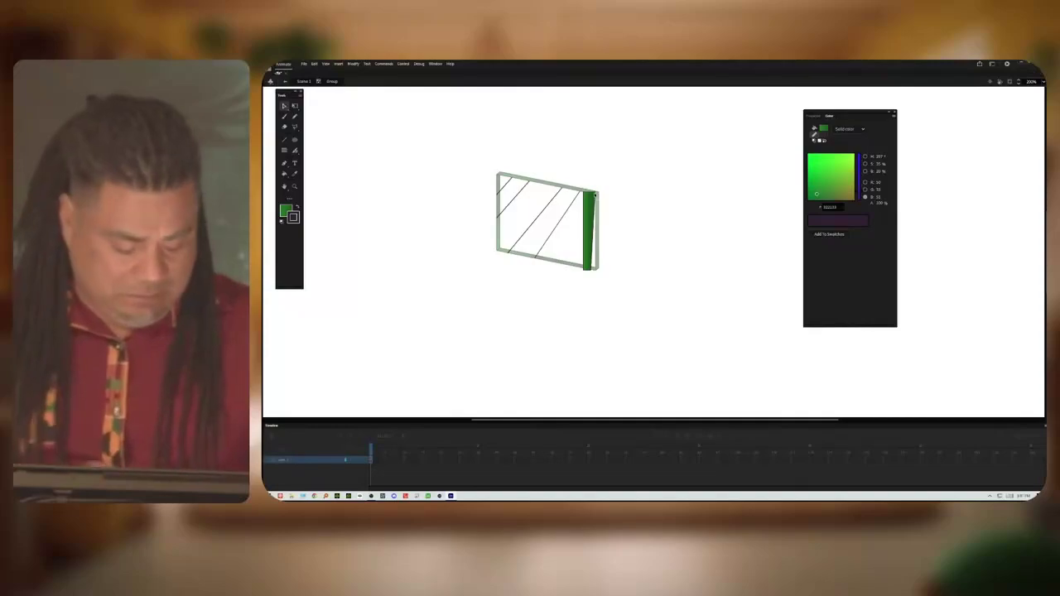
{"action": "key", "text": "ctrl+'"}
{"action": "key", "text": "ctrl+="}
{"action": "key", "text": "ctrl+="}
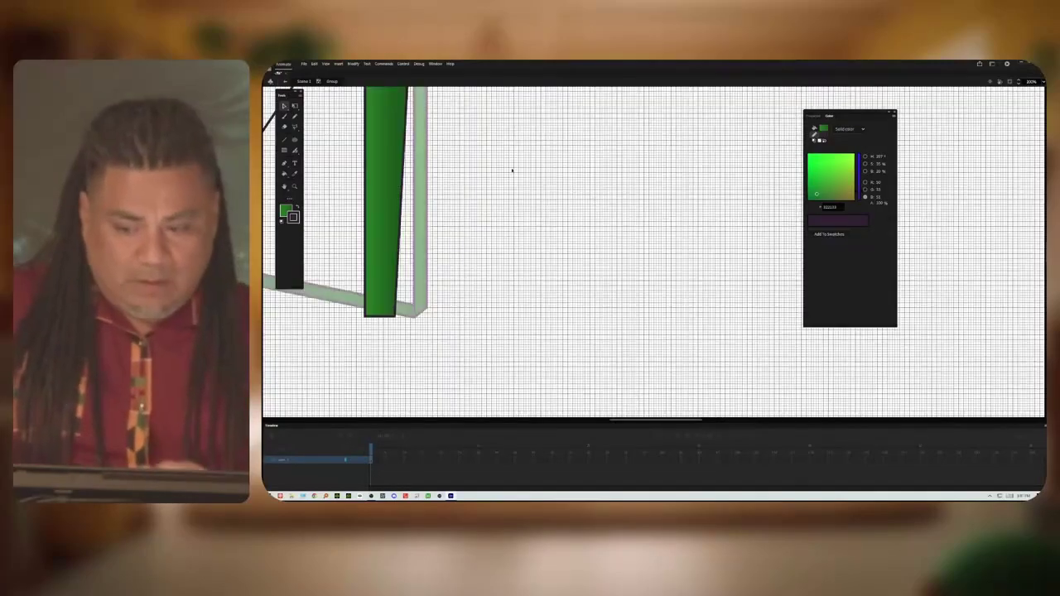
{"action": "key", "text": "ctrl+="}
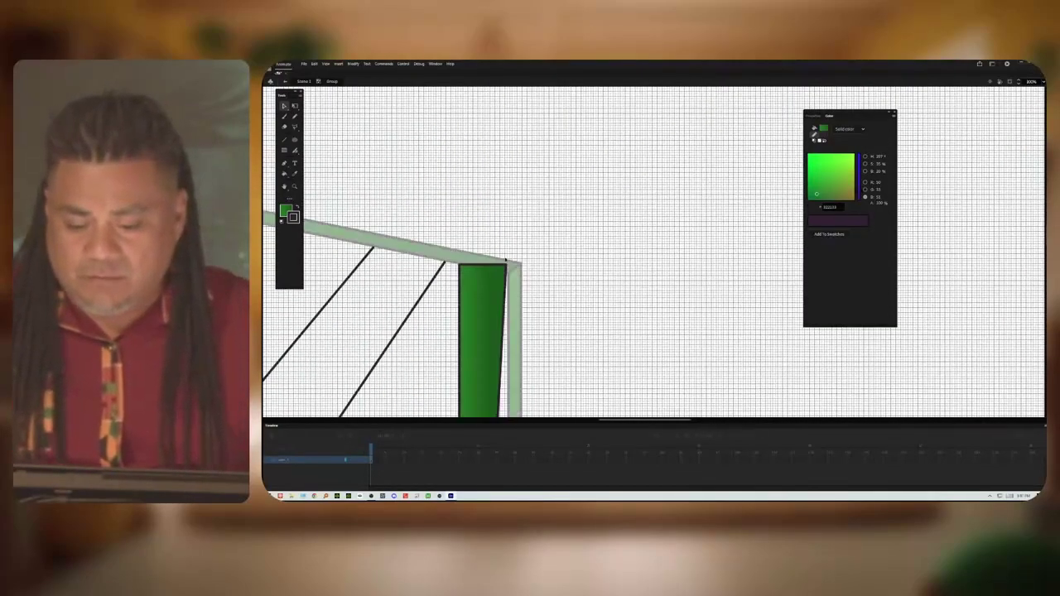
{"action": "left_click_drag", "start_coordinate": [506, 265], "coordinate": [503, 274]}
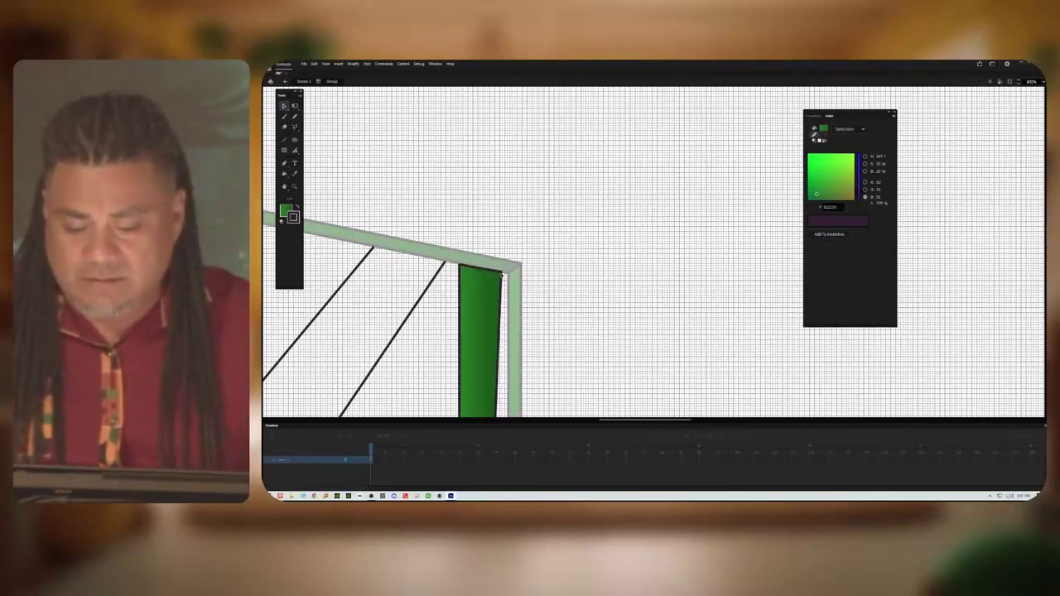
Step: Reposition the green bar's two lower corners along the frame's sloping lower edge, giving the bar a wider, slanted base
{"action": "scroll", "coordinate": [523, 285], "scroll_direction": "down", "scroll_amount": 5}
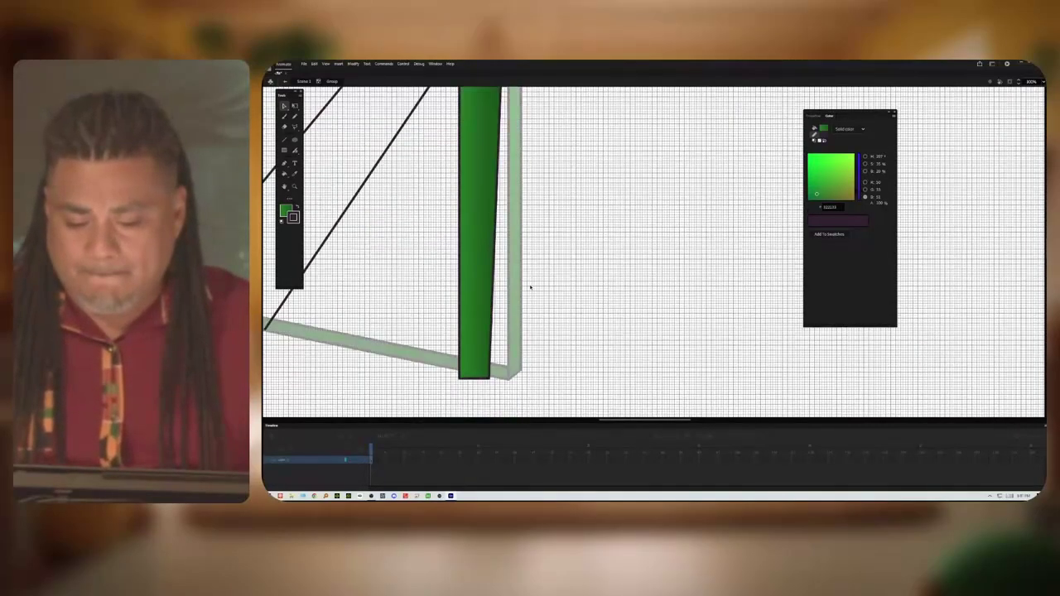
{"action": "left_click_drag", "start_coordinate": [459, 380], "coordinate": [425, 364]}
{"action": "left_click_drag", "start_coordinate": [489, 379], "coordinate": [493, 376]}
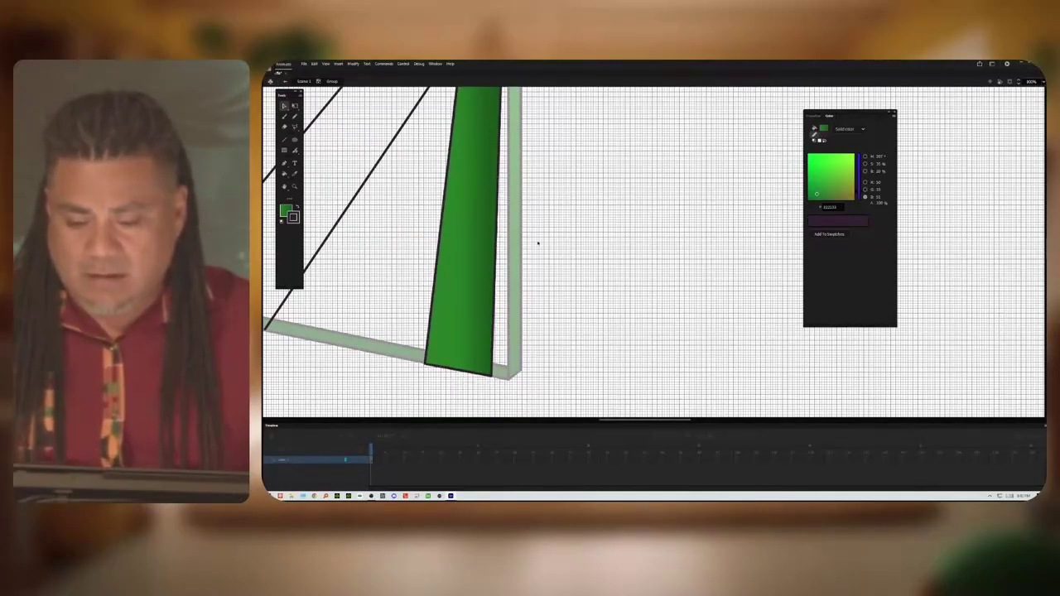
Step: Delete the gradient fill of the reshaped bar, keeping its outline
{"action": "key", "text": "ctrl+minus"}
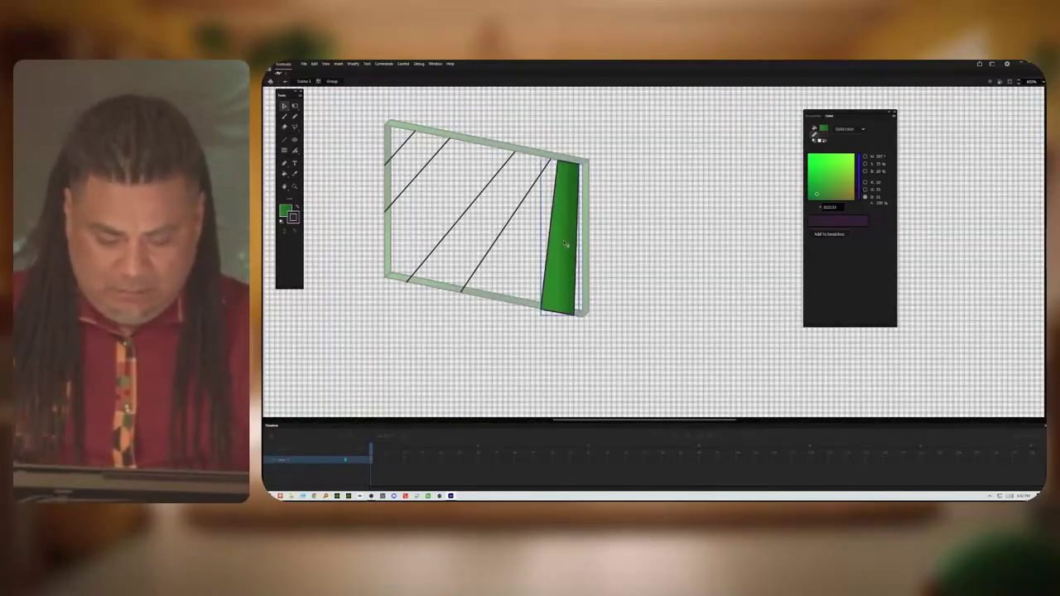
{"action": "left_click", "coordinate": [569, 240]}
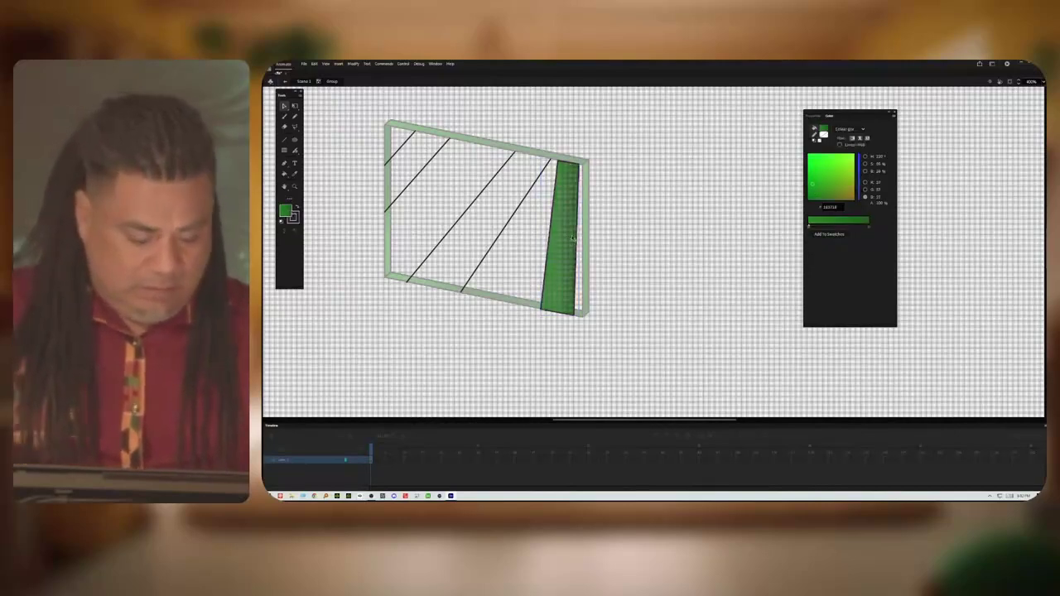
{"action": "key", "text": "Delete"}
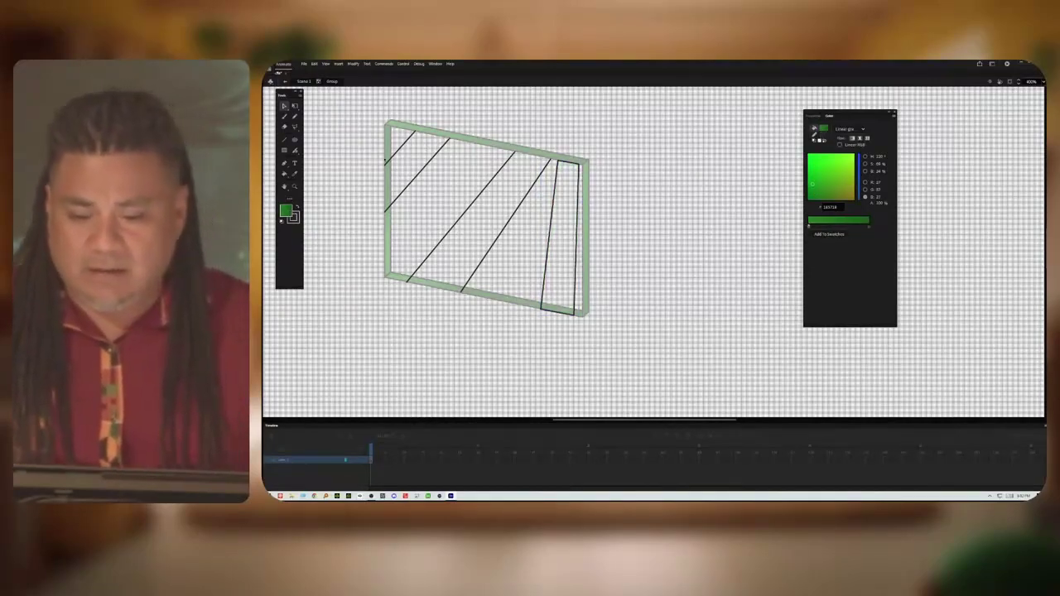
{"action": "left_click", "coordinate": [287, 141]}
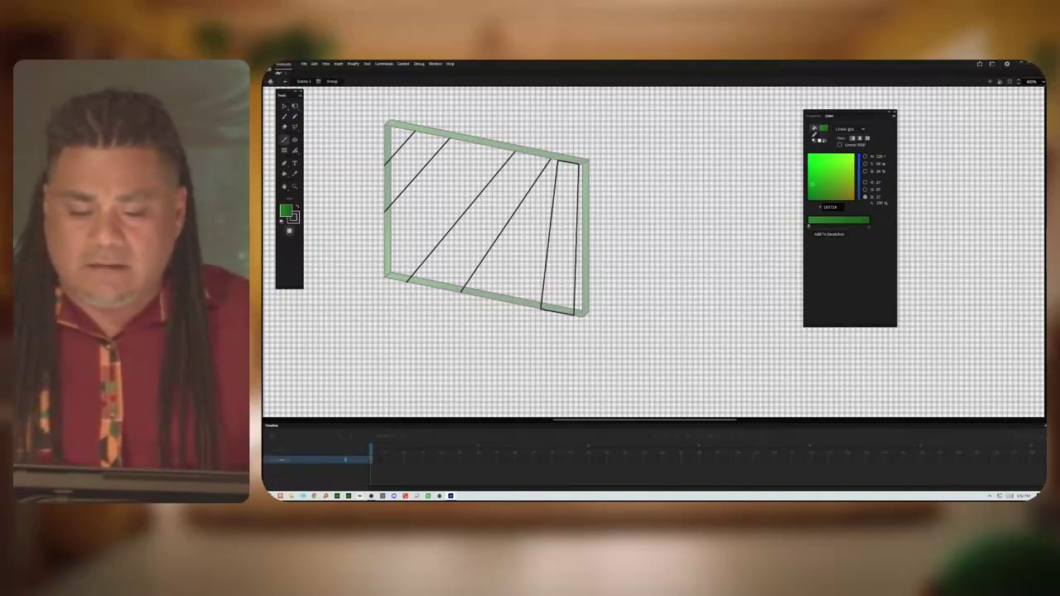
{"action": "left_click", "coordinate": [284, 106]}
{"action": "right_click", "coordinate": [371, 114]}
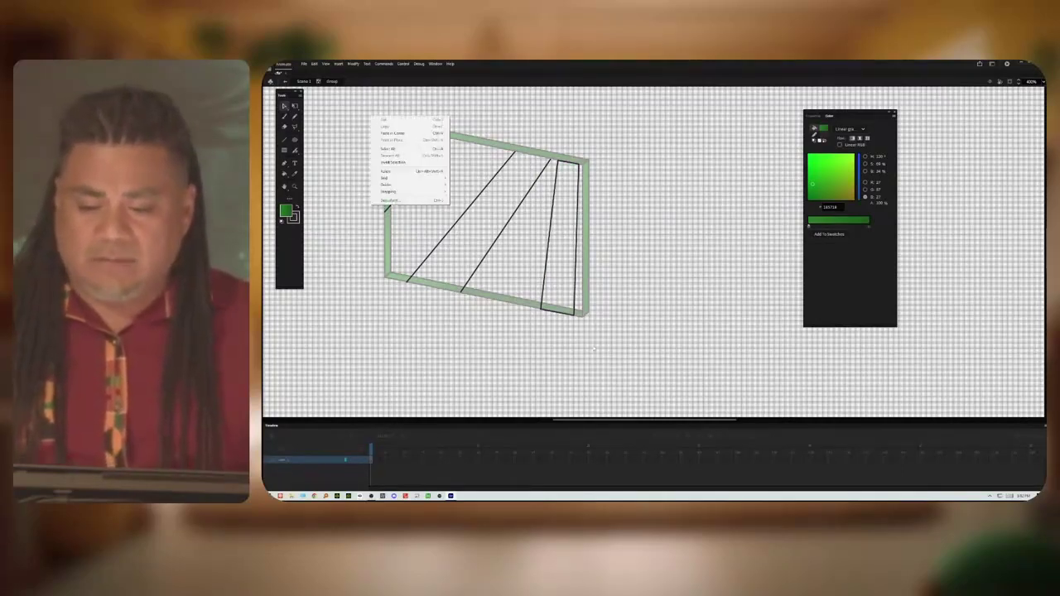
{"action": "left_click", "coordinate": [630, 139]}
{"action": "left_click_drag", "start_coordinate": [629, 138], "coordinate": [289, 367]}
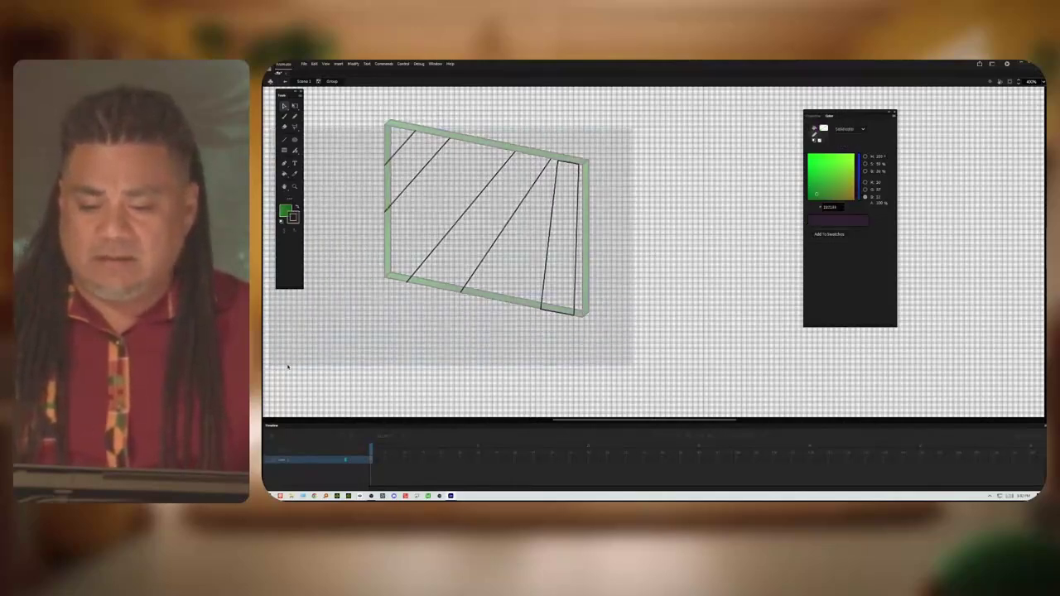
{"action": "left_click", "coordinate": [344, 367]}
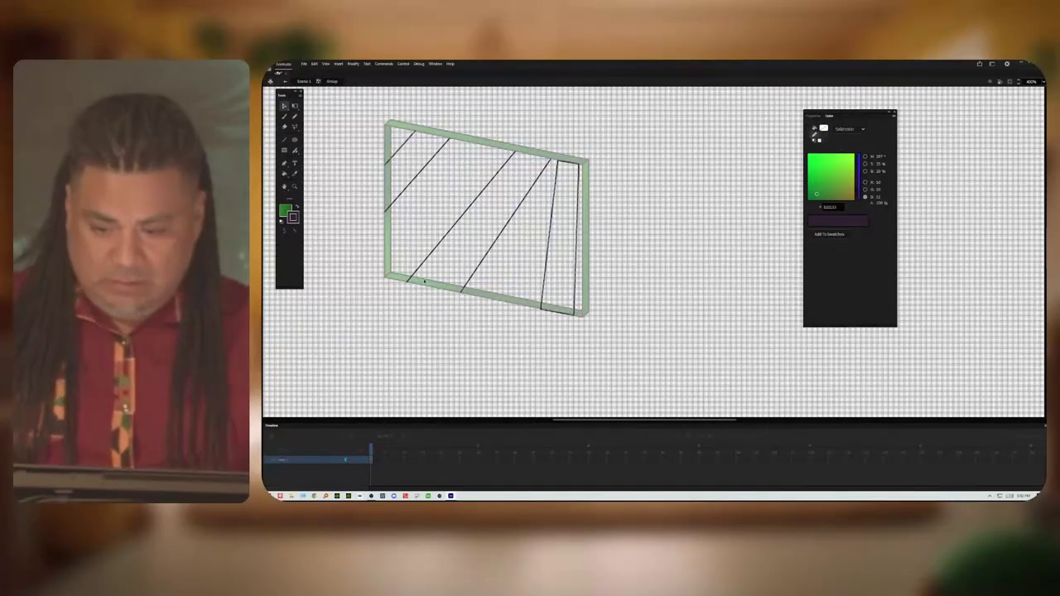
Step: Draw short lines along the frame's inner edges with the Line tool to close the open ends of the two diagonal stripes
{"action": "key", "text": "n"}
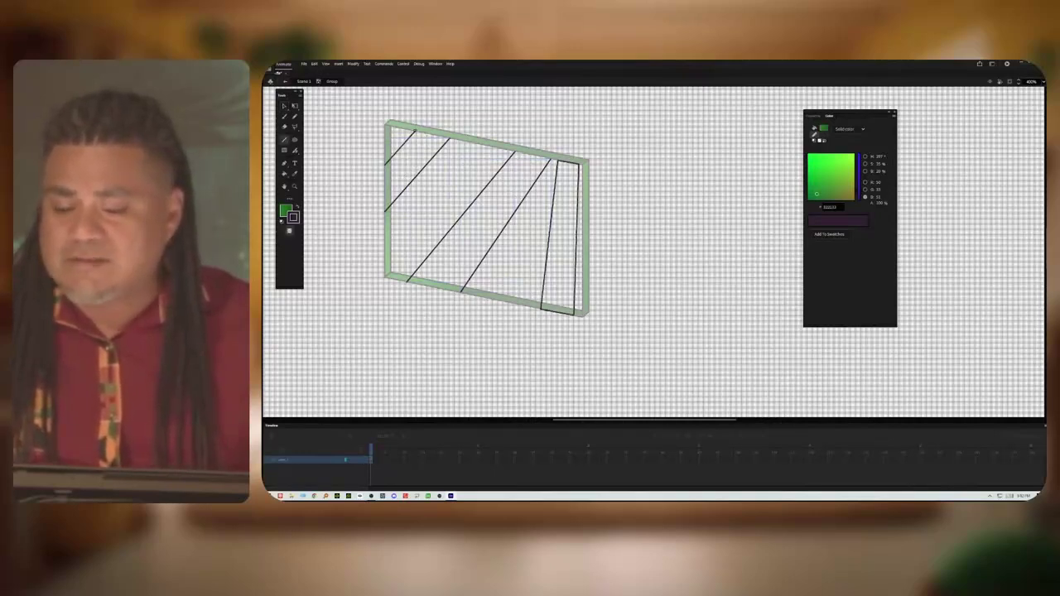
{"action": "left_click_drag", "start_coordinate": [415, 131], "coordinate": [452, 142]}
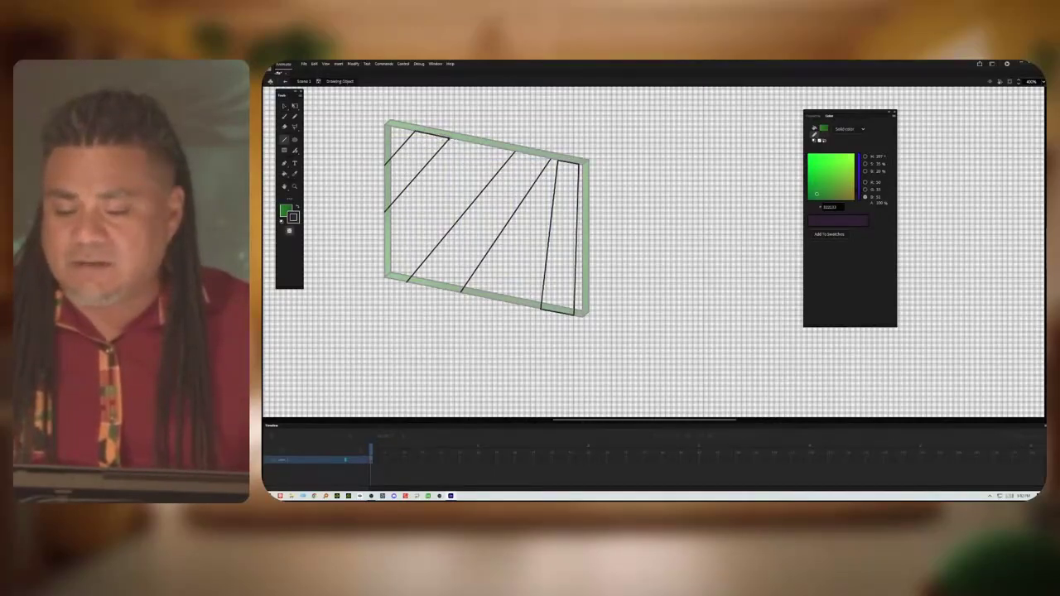
{"action": "left_click_drag", "start_coordinate": [385, 166], "coordinate": [385, 211]}
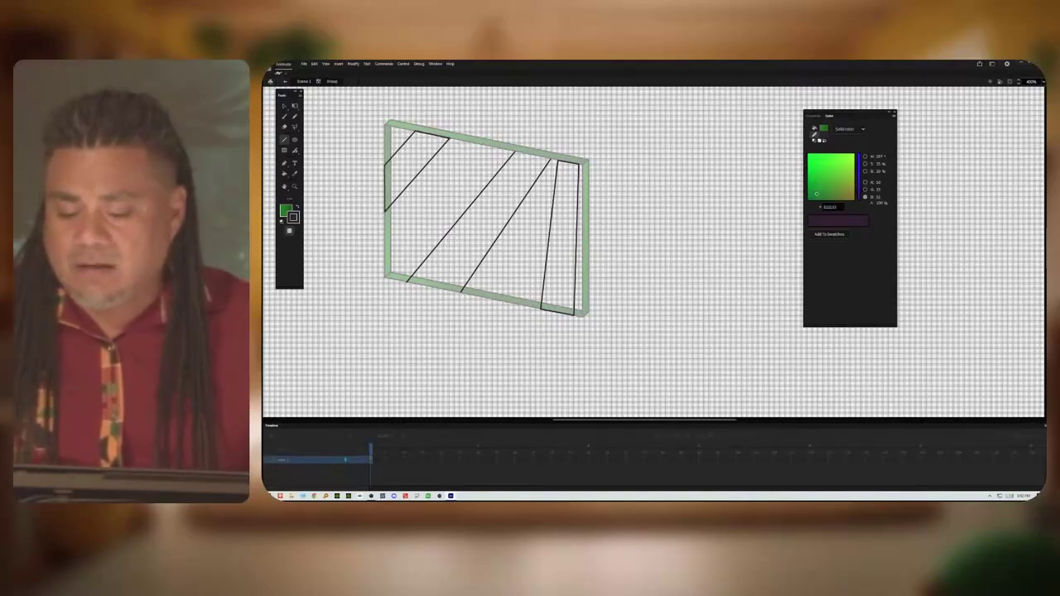
{"action": "left_click_drag", "start_coordinate": [408, 280], "coordinate": [462, 291]}
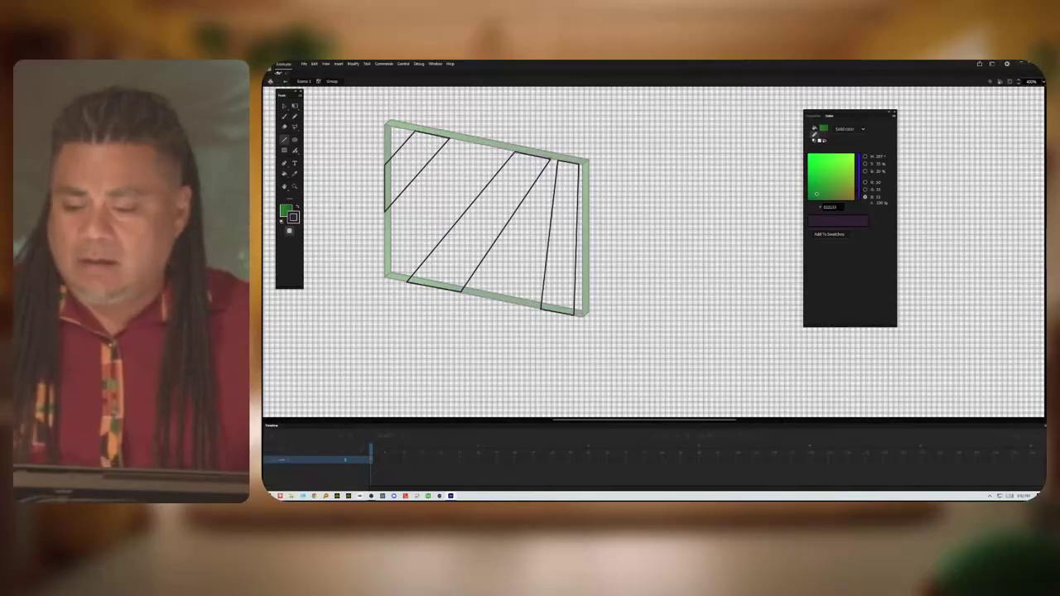
Step: Set the fill colour to white and adjust its alpha
{"action": "left_click", "coordinate": [287, 211]}
{"action": "left_click", "coordinate": [319, 289]}
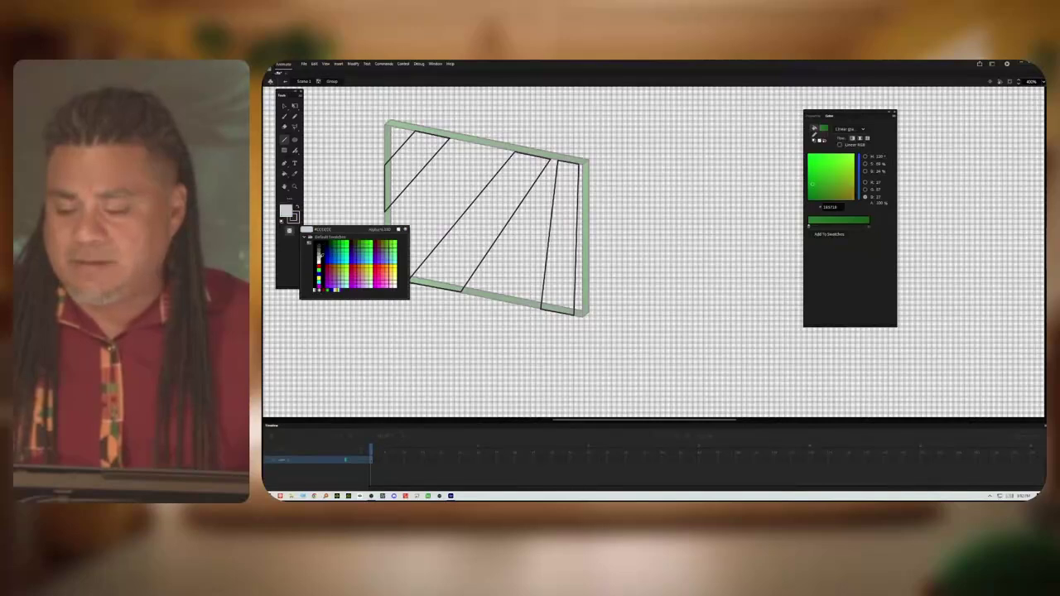
{"action": "left_click", "coordinate": [319, 248]}
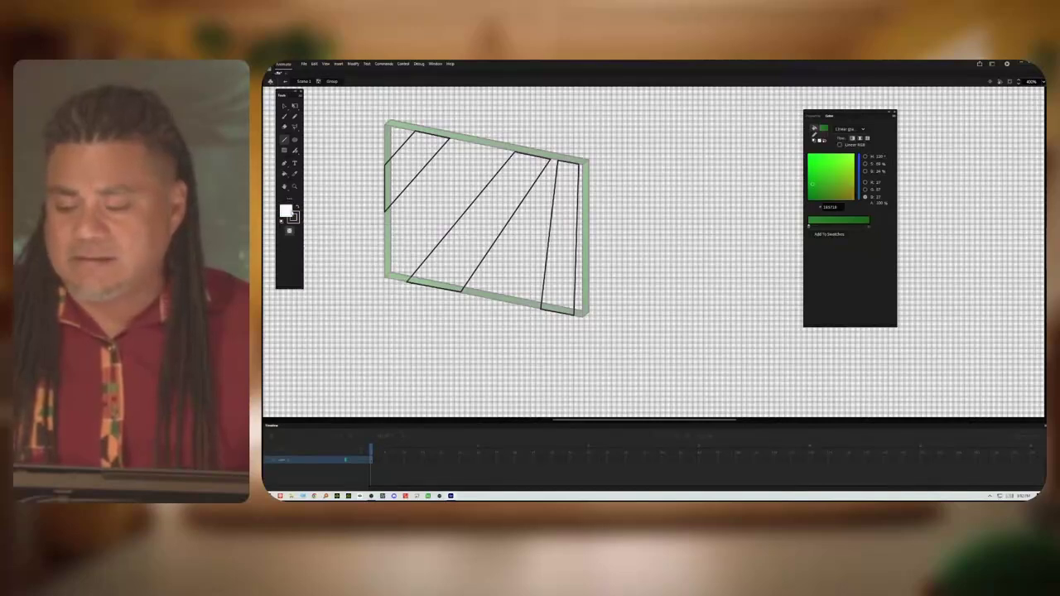
{"action": "left_click", "coordinate": [294, 217]}
{"action": "left_click_drag", "start_coordinate": [387, 230], "coordinate": [377, 234]}
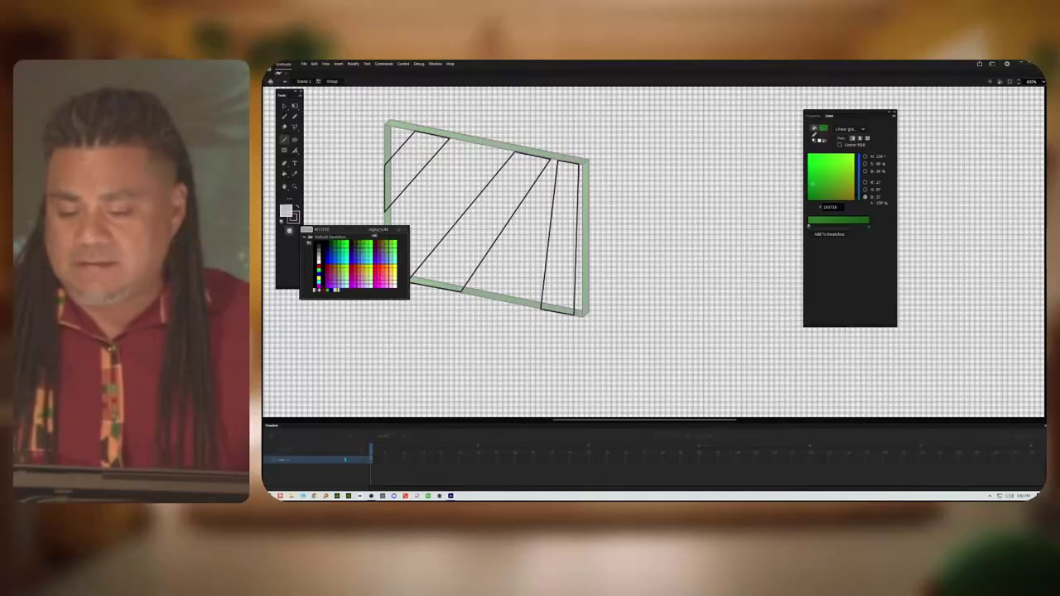
Step: Fill the rightmost reflection stripe with translucent white, then set the Paint Bucket to Close Large Gaps
{"action": "key", "text": "Return"}
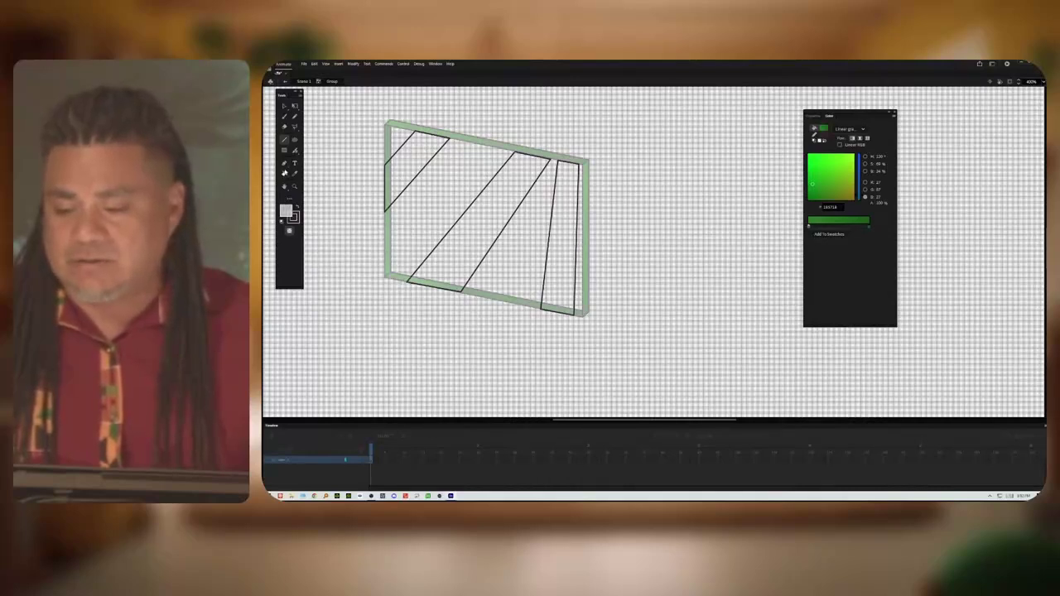
{"action": "key", "text": "k"}
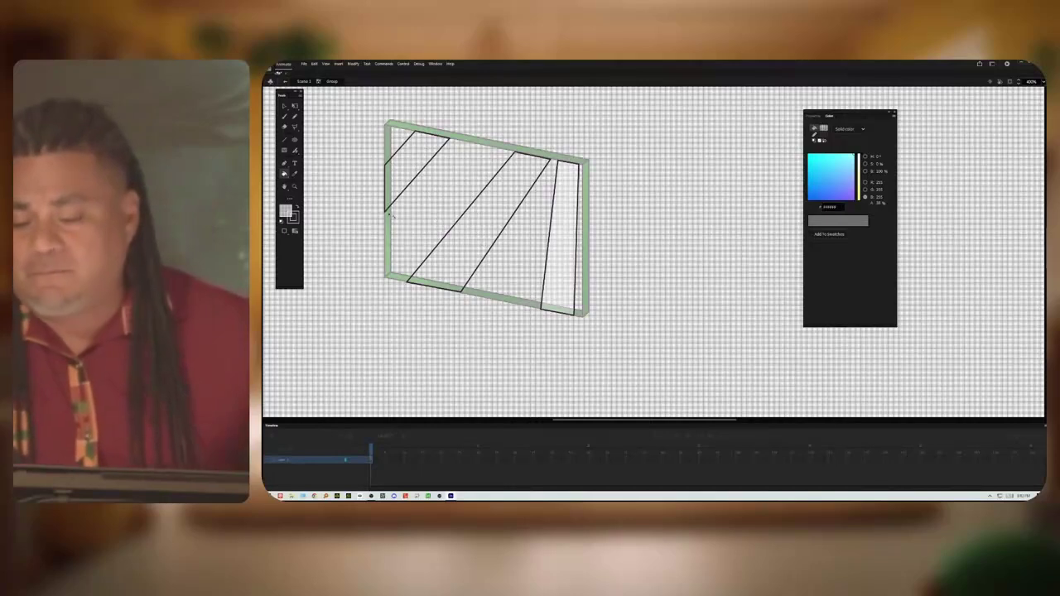
{"action": "left_click", "coordinate": [285, 231]}
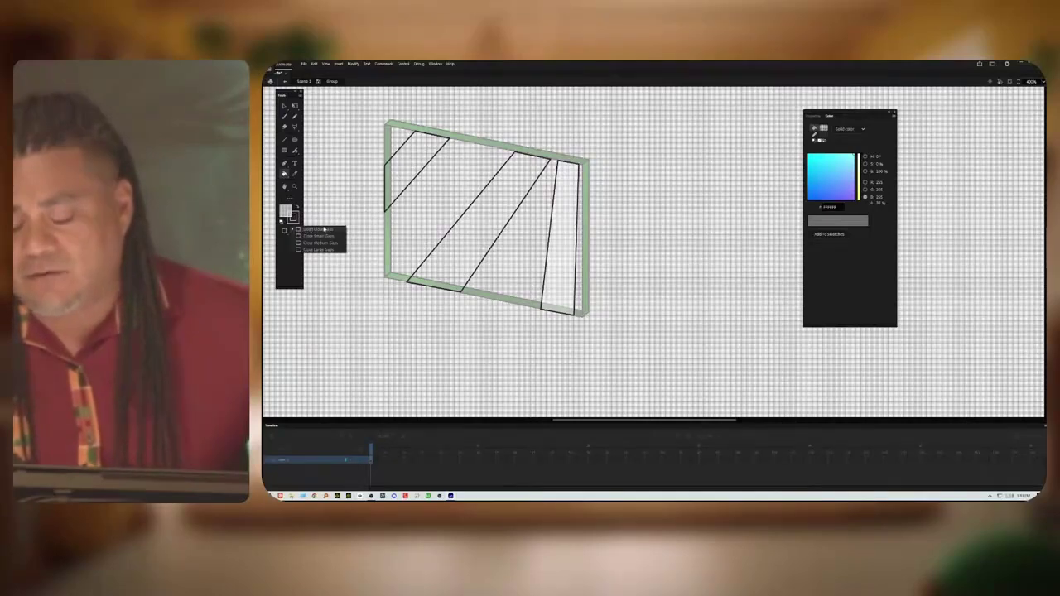
{"action": "left_click", "coordinate": [323, 229]}
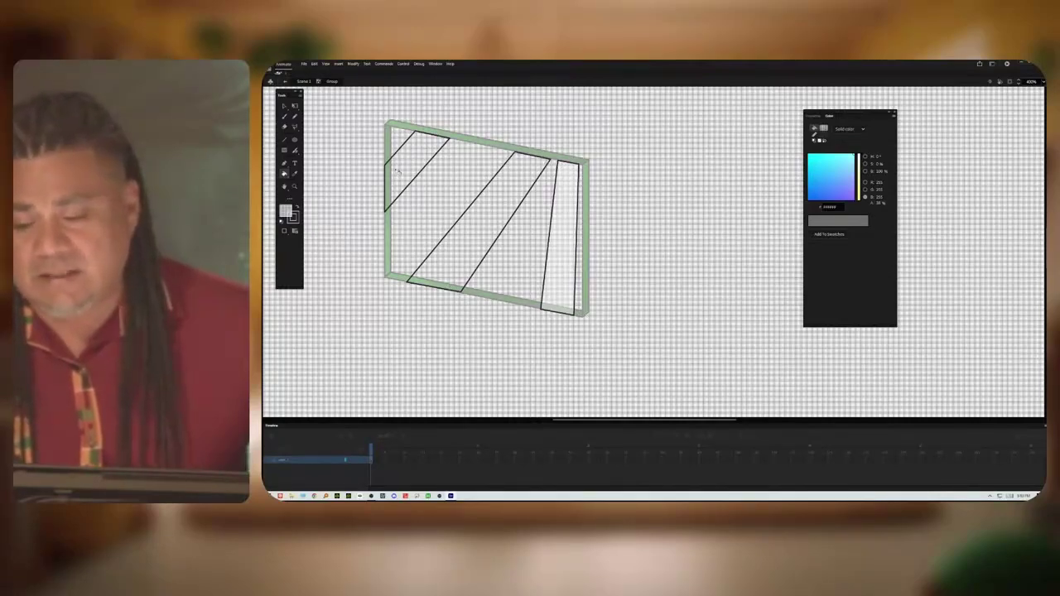
{"action": "left_click", "coordinate": [285, 232]}
{"action": "left_click", "coordinate": [316, 237]}
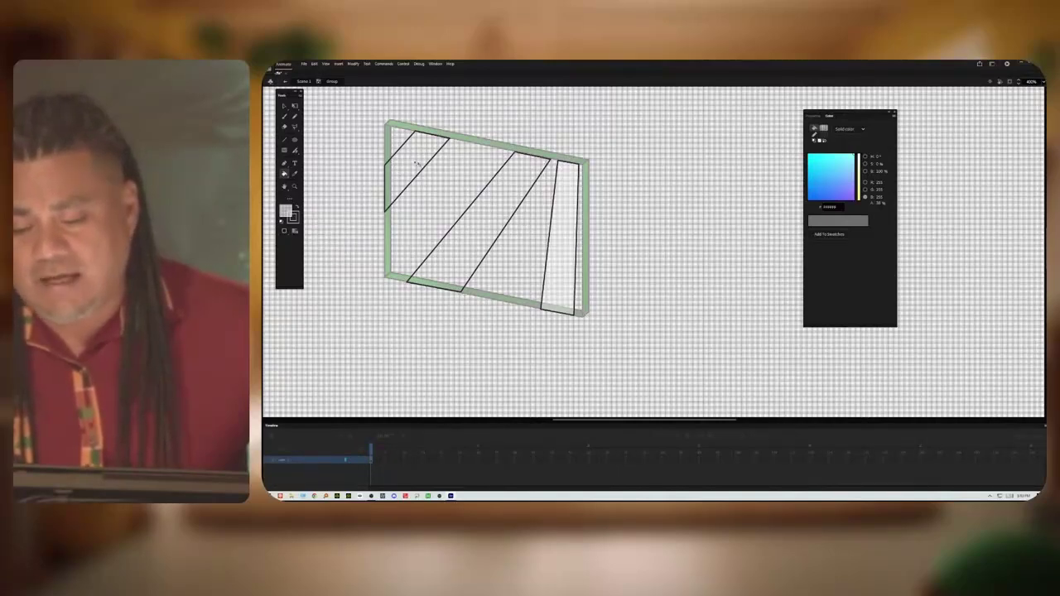
{"action": "left_click", "coordinate": [282, 233]}
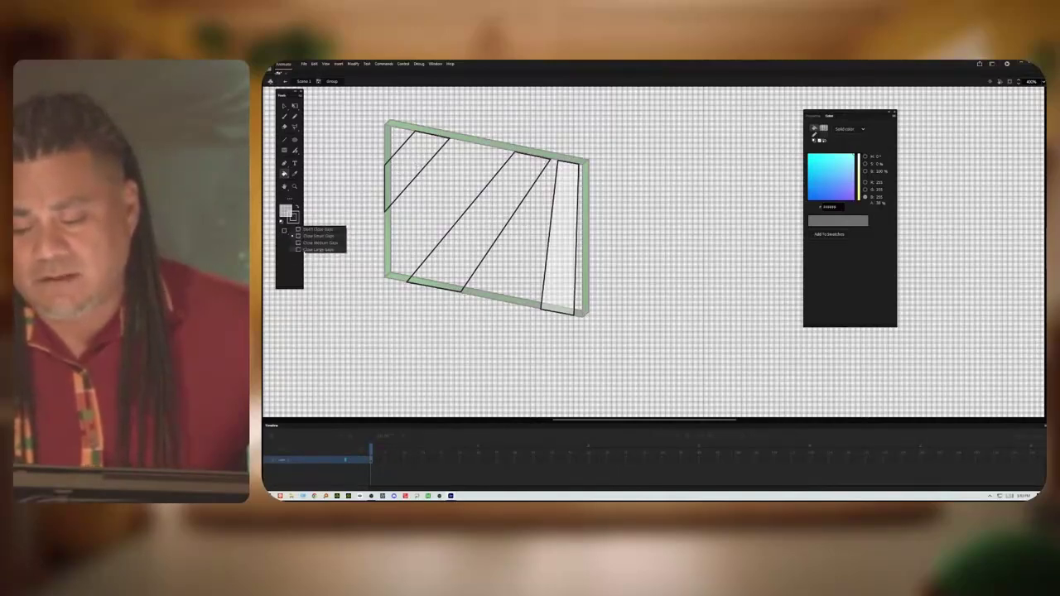
{"action": "left_click", "coordinate": [318, 249]}
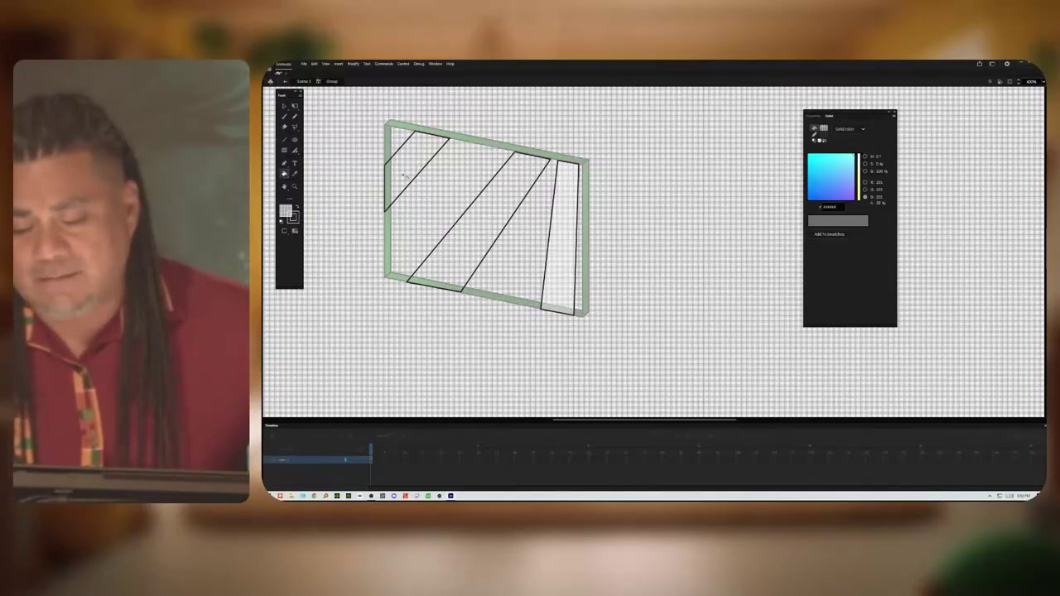
Step: Fill the two remaining reflection stripes on the glass pane with the same translucent white
{"action": "key", "text": "v"}
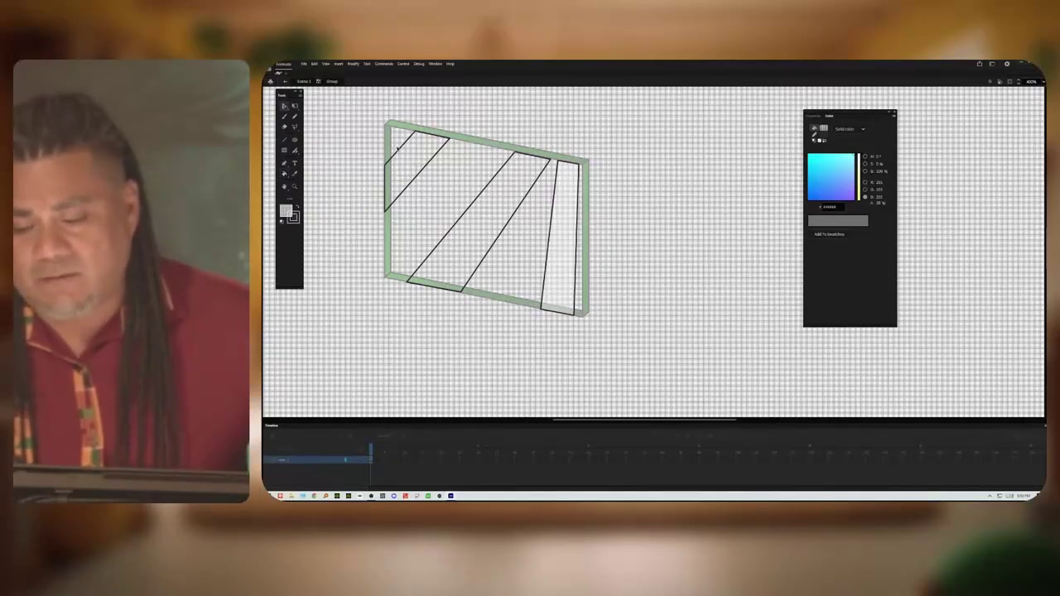
{"action": "mouse_move", "coordinate": [368, 125]}
{"action": "left_mouse_down"}
{"action": "mouse_move", "coordinate": [521, 293]}
{"action": "mouse_move", "coordinate": [600, 356]}
{"action": "left_mouse_up"}
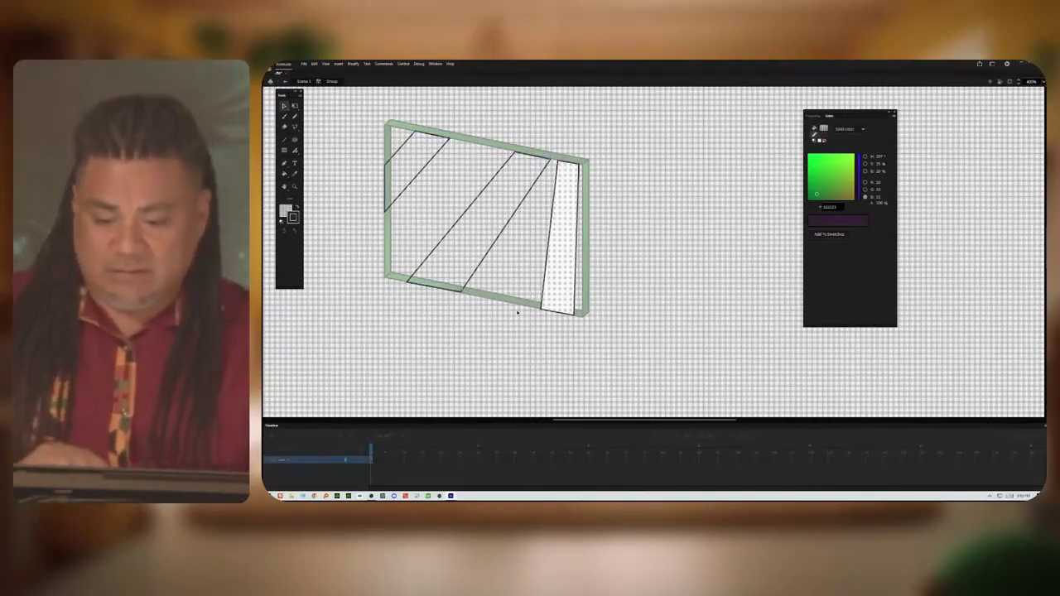
{"action": "left_click", "coordinate": [384, 250]}
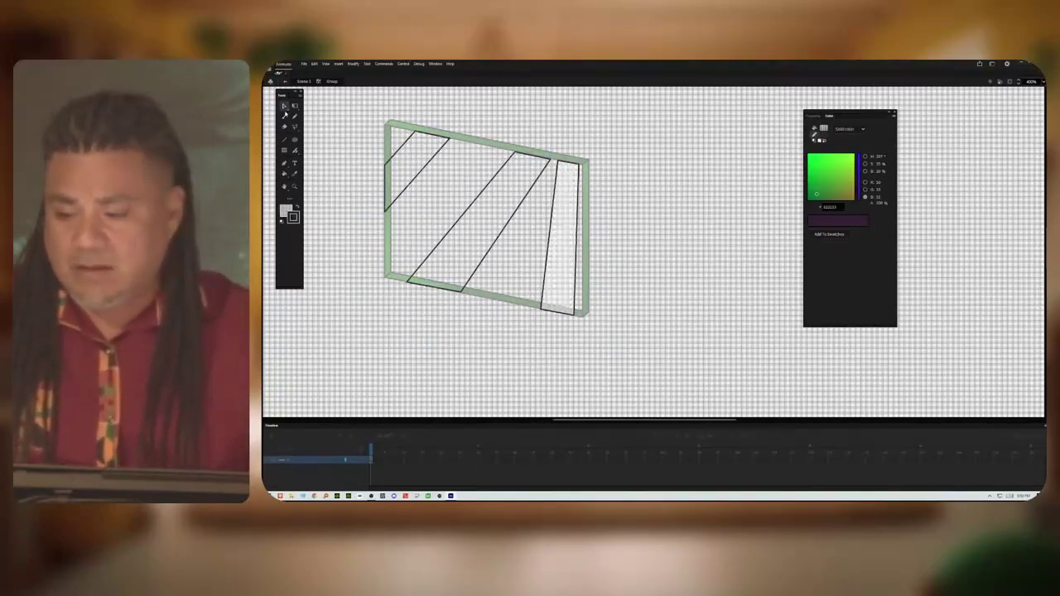
{"action": "left_click", "coordinate": [285, 174]}
{"action": "left_click", "coordinate": [421, 170]}
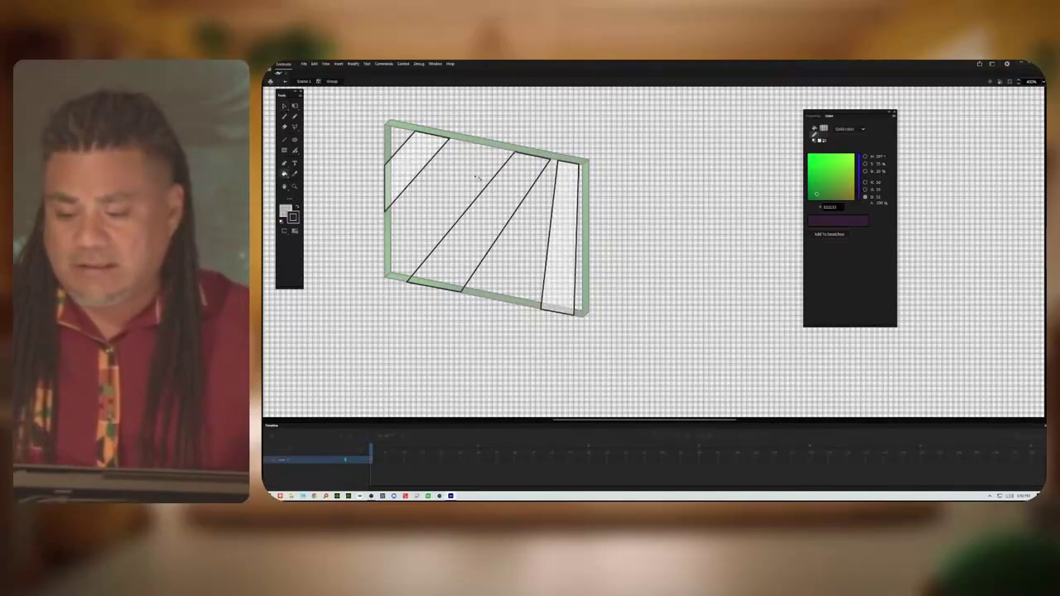
{"action": "left_click", "coordinate": [491, 210]}
Step: Remove the black outlines from all three reflection stripes and leave group editing
{"action": "left_click", "coordinate": [286, 106]}
{"action": "mouse_move", "coordinate": [358, 116]}
{"action": "left_mouse_down"}
{"action": "mouse_move", "coordinate": [494, 217]}
{"action": "mouse_move", "coordinate": [639, 364]}
{"action": "left_mouse_up"}
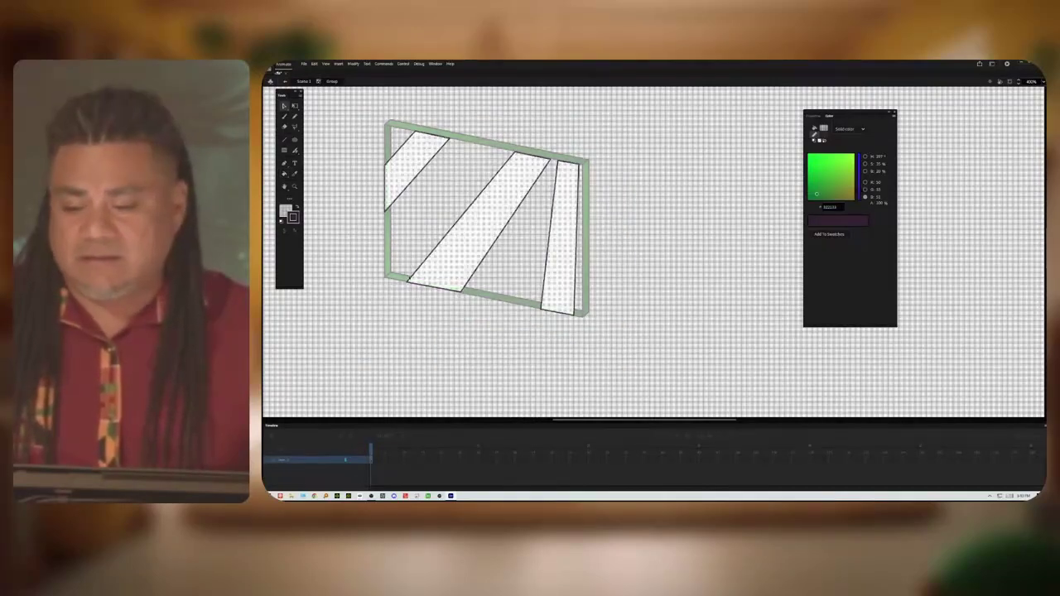
{"action": "left_click", "coordinate": [291, 215]}
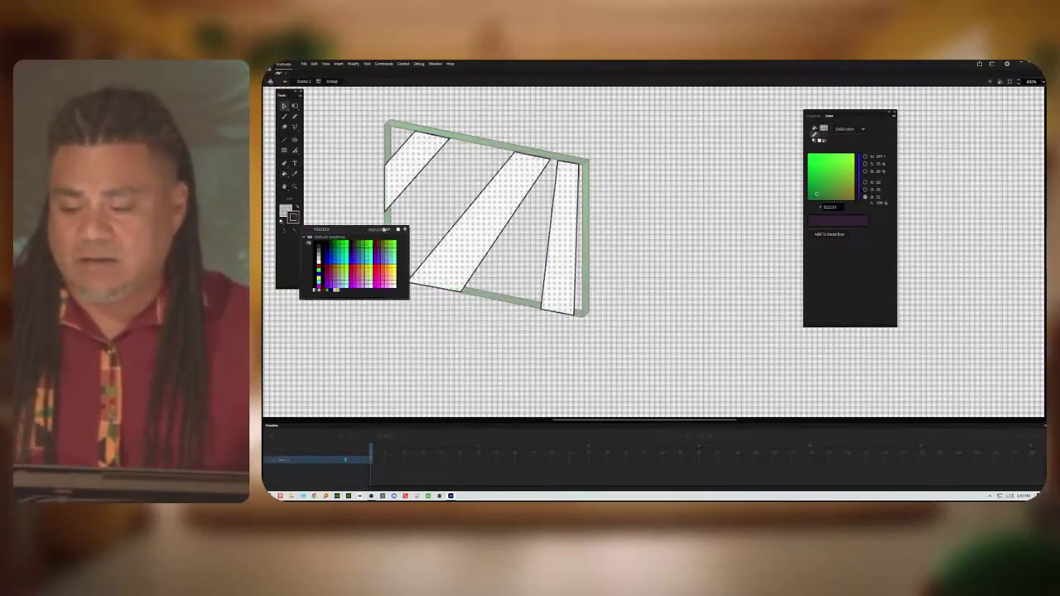
{"action": "left_click", "coordinate": [399, 230]}
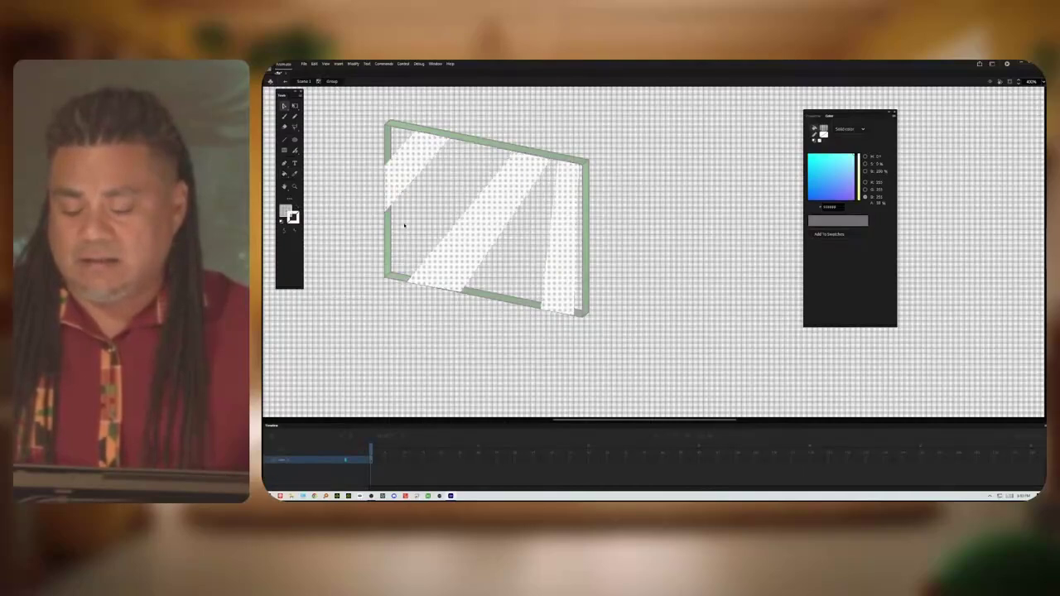
{"action": "left_click", "coordinate": [405, 224]}
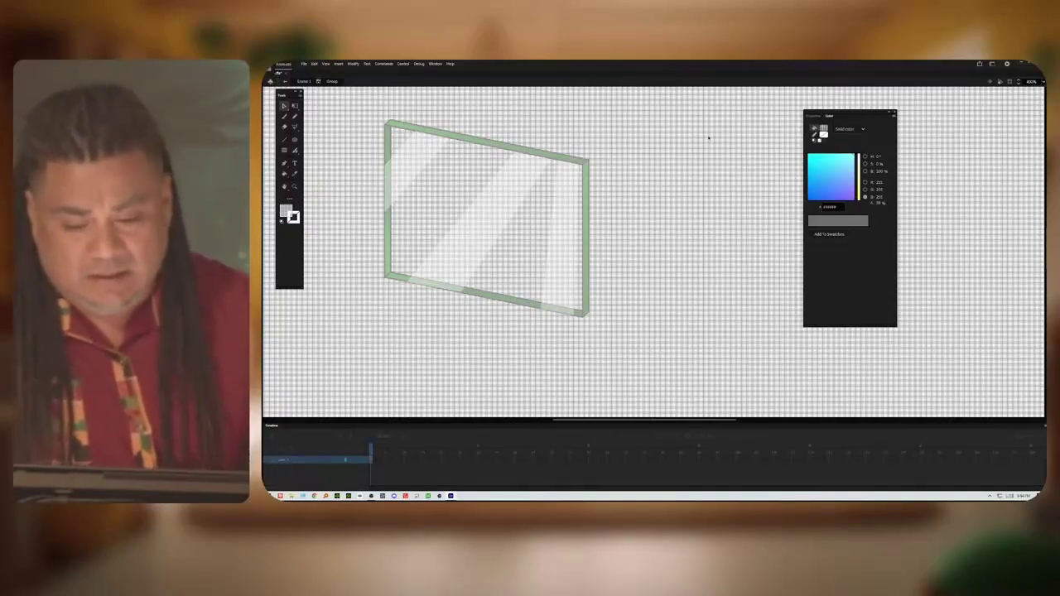
{"action": "double_click", "coordinate": [616, 201]}
{"action": "left_click", "coordinate": [636, 208]}
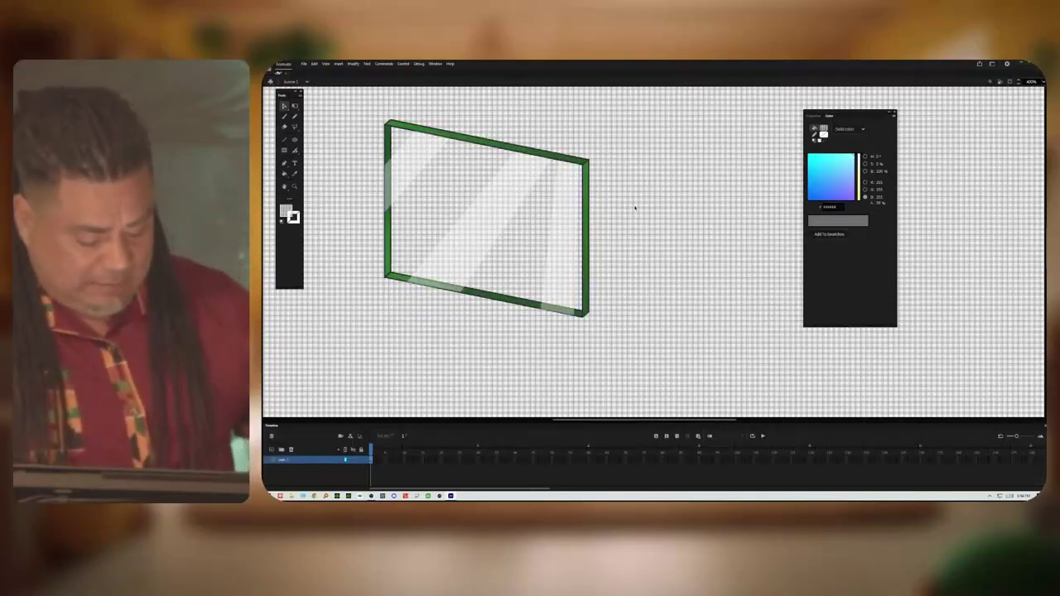
Step: Change the document's stage background color to medium grey and check the glass pane against it
{"action": "key", "text": "ctrl+minus"}
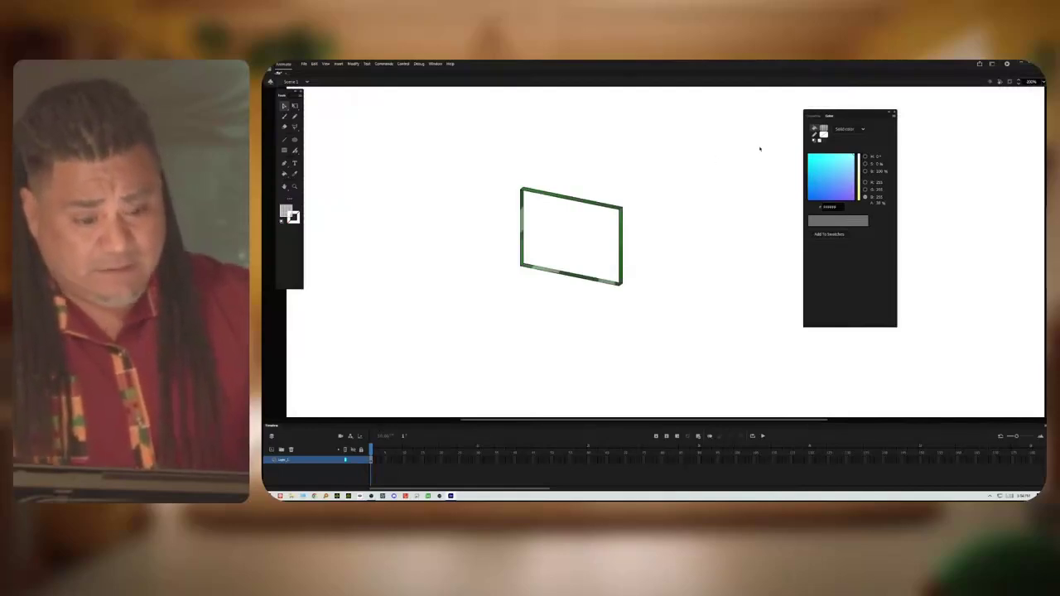
{"action": "left_click", "coordinate": [813, 117]}
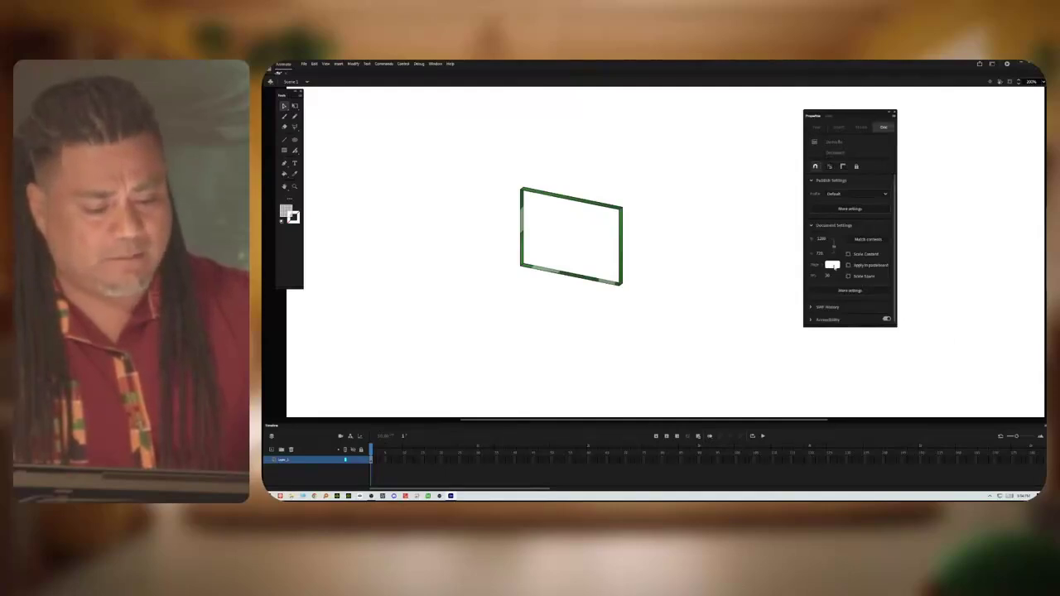
{"action": "left_click", "coordinate": [832, 265]}
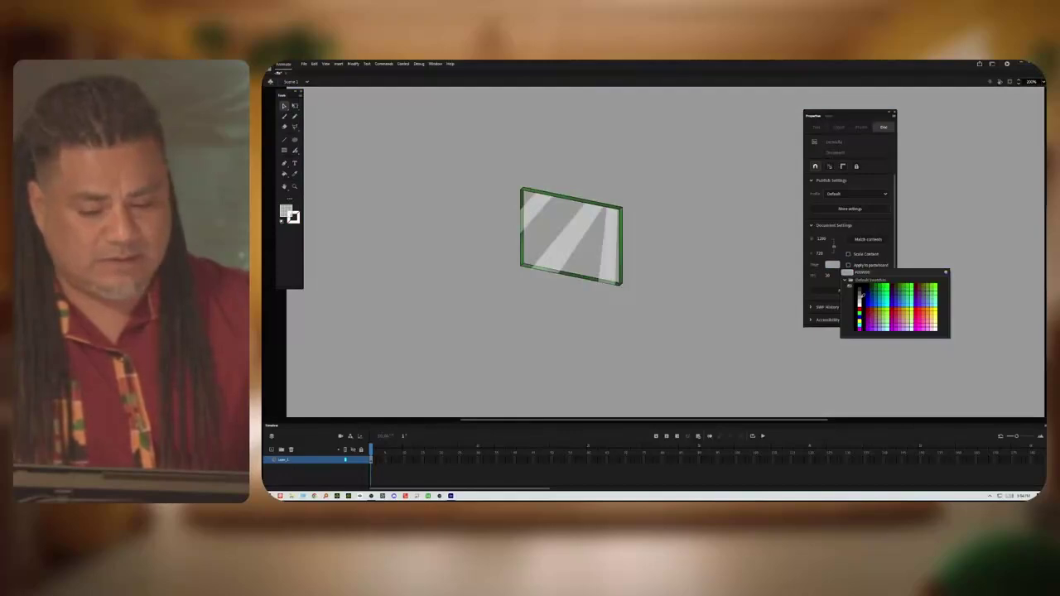
{"action": "left_click", "coordinate": [861, 291]}
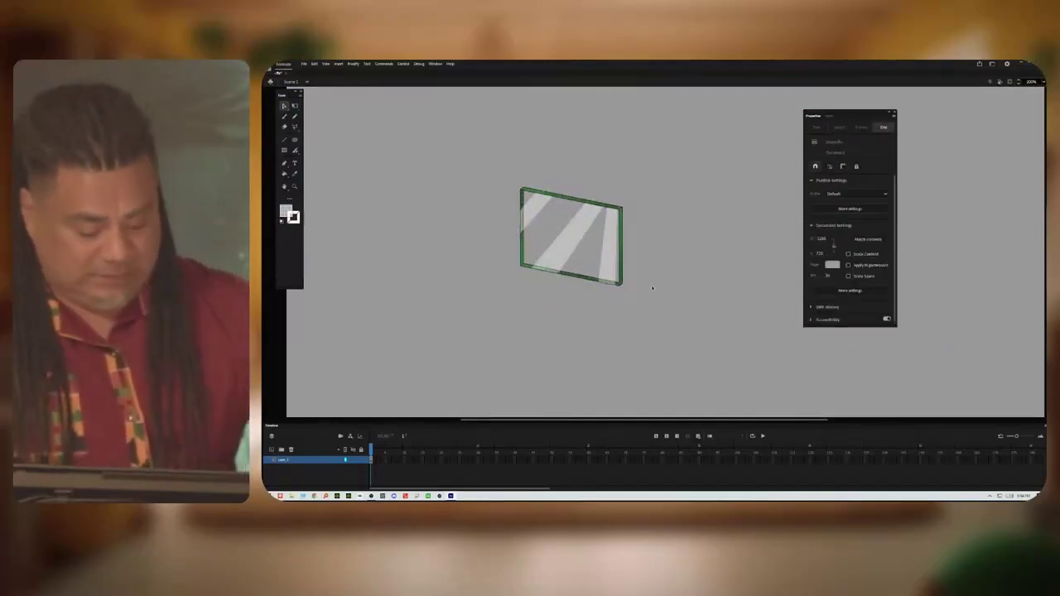
{"action": "key", "text": "ctrl+minus"}
{"action": "key", "text": "ctrl+minus"}
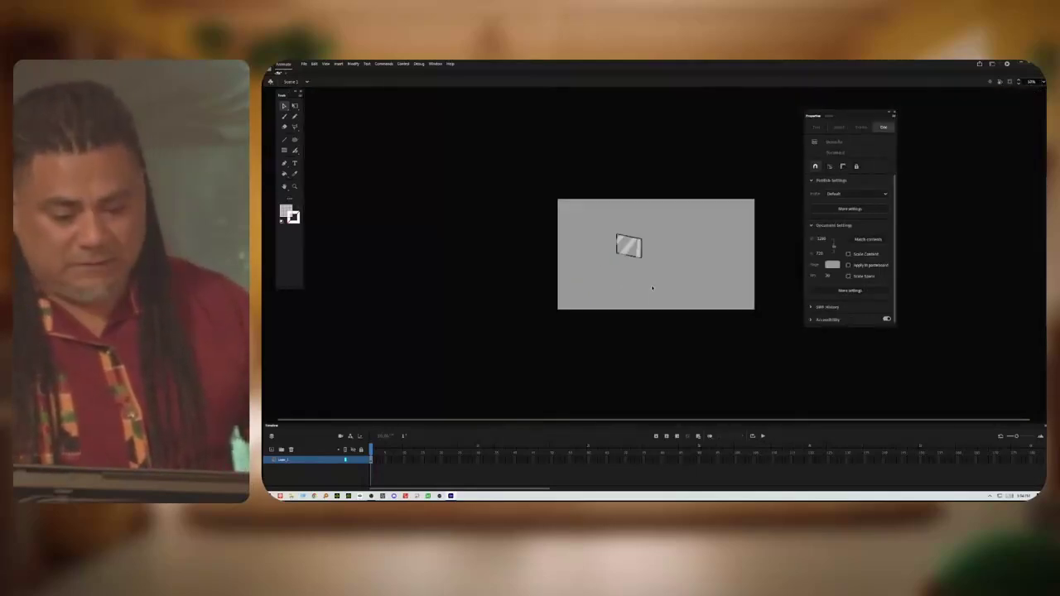
{"action": "key", "text": "ctrl+equal"}
{"action": "key", "text": "ctrl+equal"}
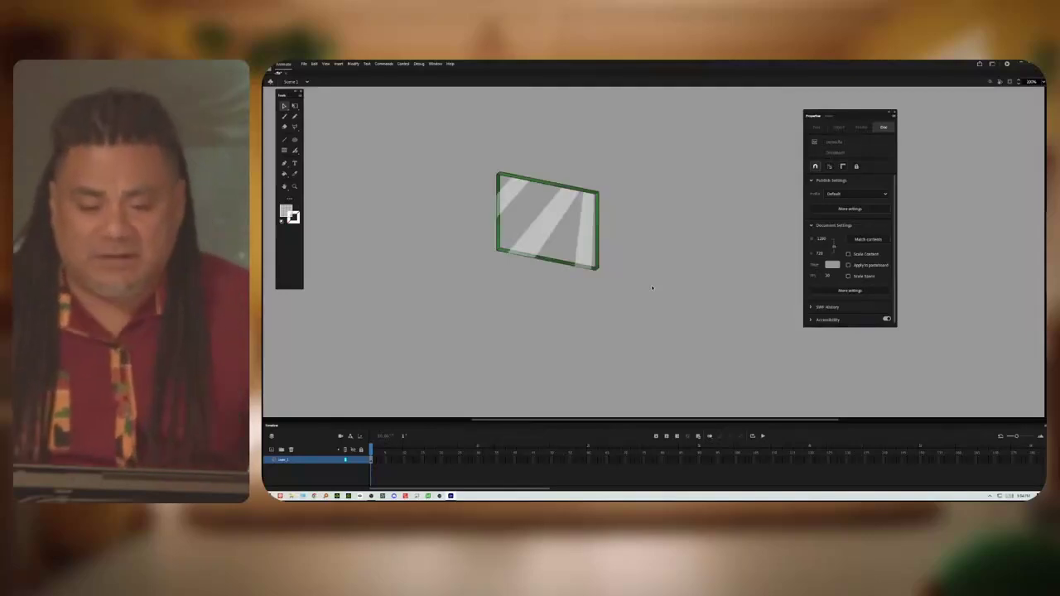
Step: Lower the fill opacity of the reflection stripes on the main stage
{"action": "left_click", "coordinate": [514, 199]}
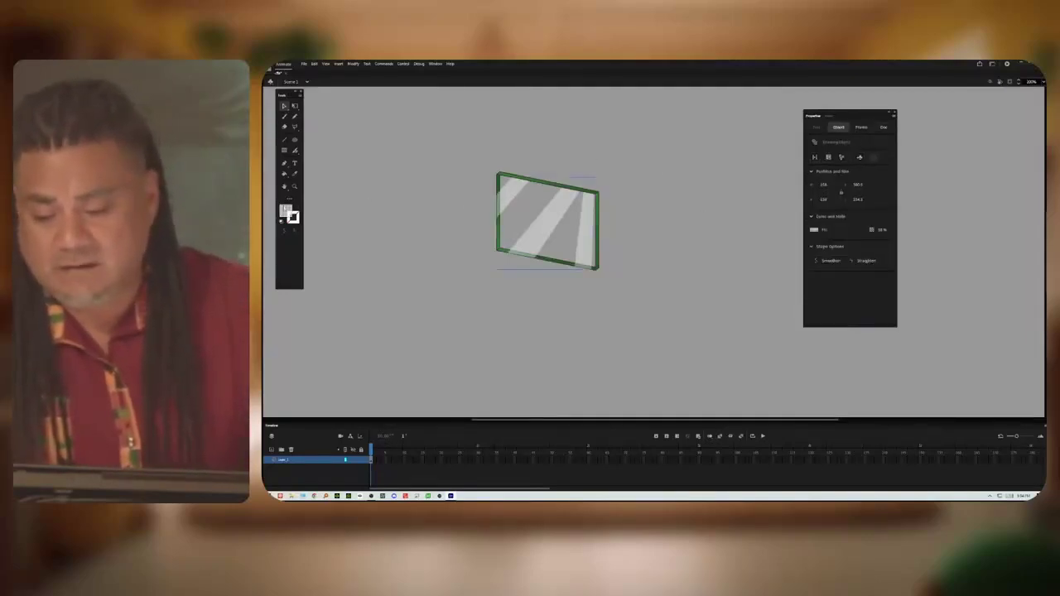
{"action": "left_click", "coordinate": [286, 212]}
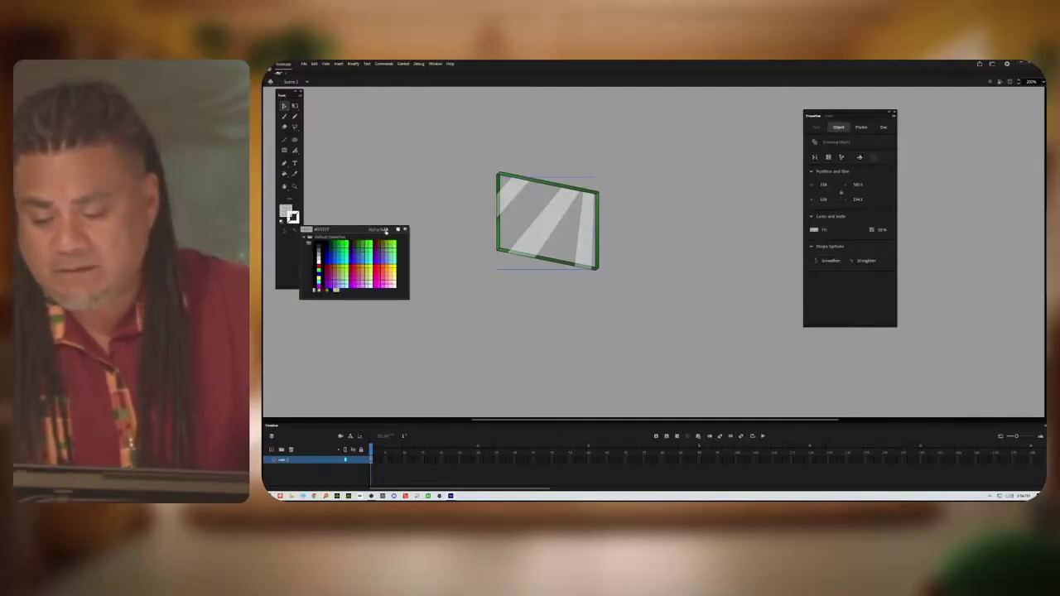
{"action": "key", "text": "Return"}
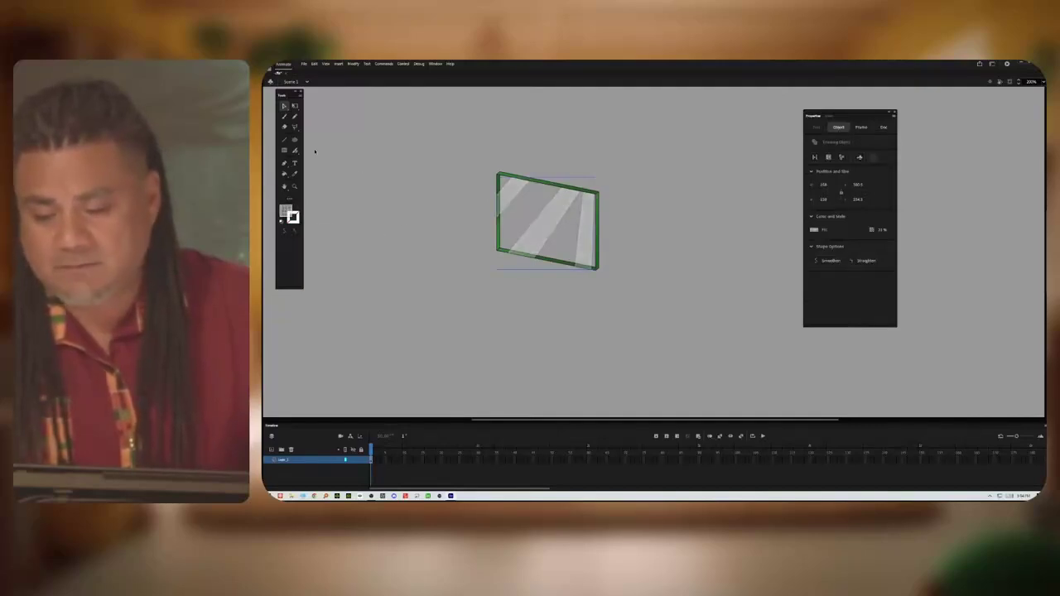
{"action": "key", "text": "k"}
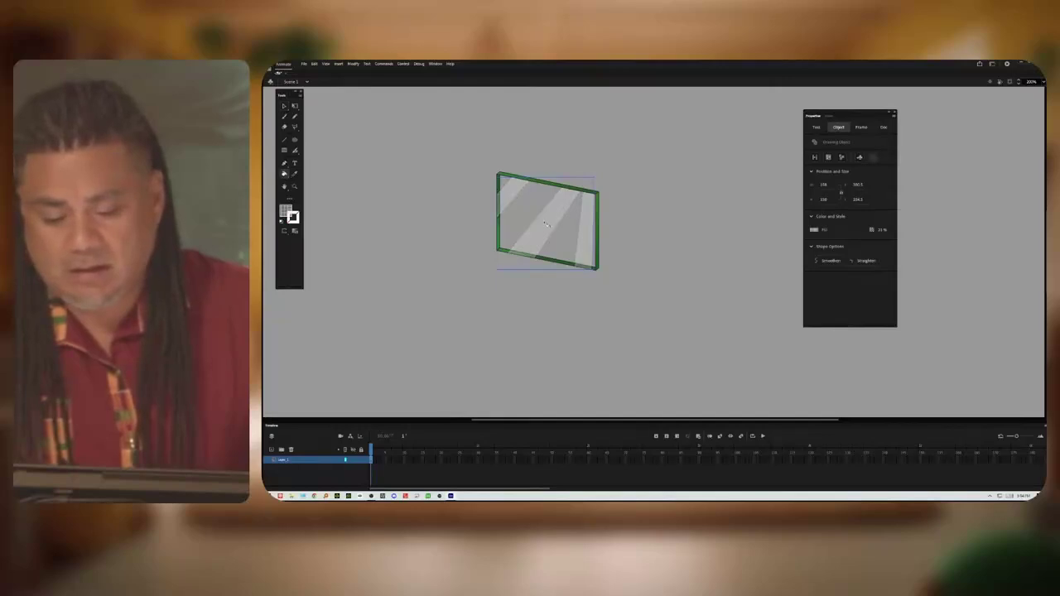
{"action": "left_click", "coordinate": [285, 106]}
Step: Repaint all three stripes inside their drawing object with a more opaque white fill, then return to the main scene
{"action": "double_click", "coordinate": [502, 201]}
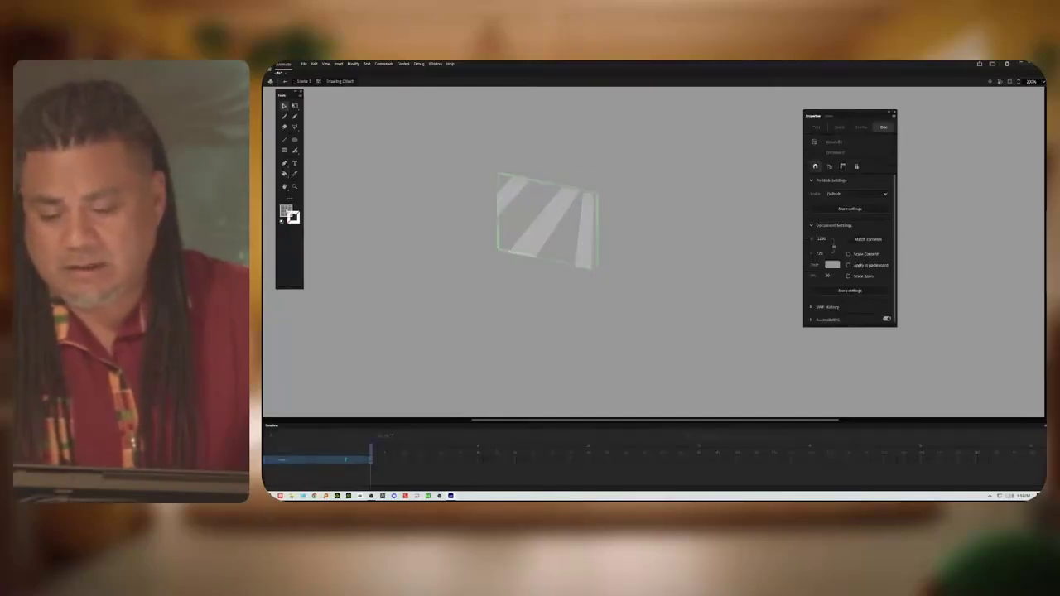
{"action": "key", "text": "k"}
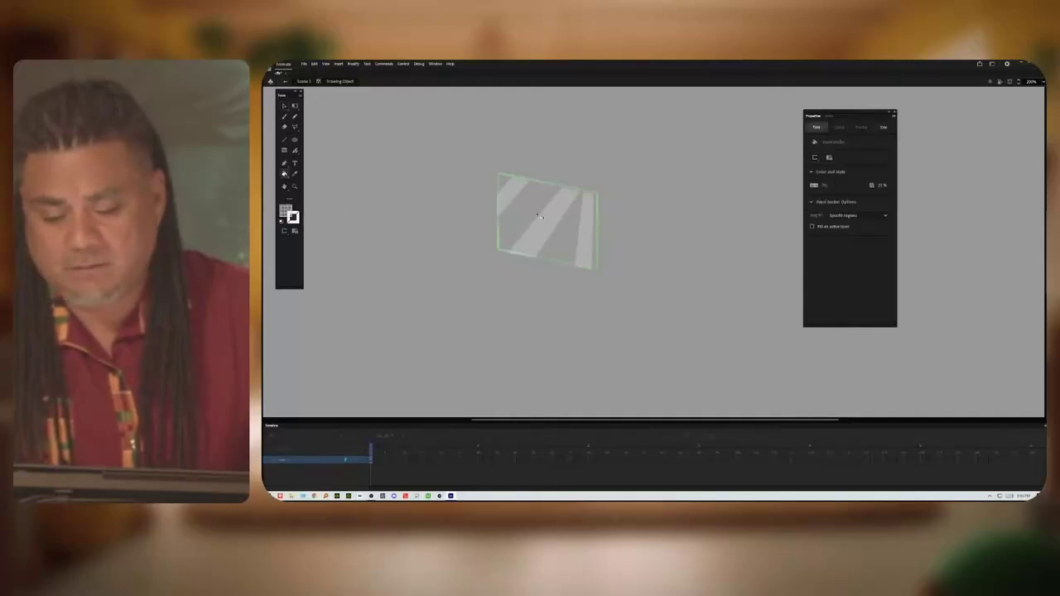
{"action": "left_click", "coordinate": [290, 210]}
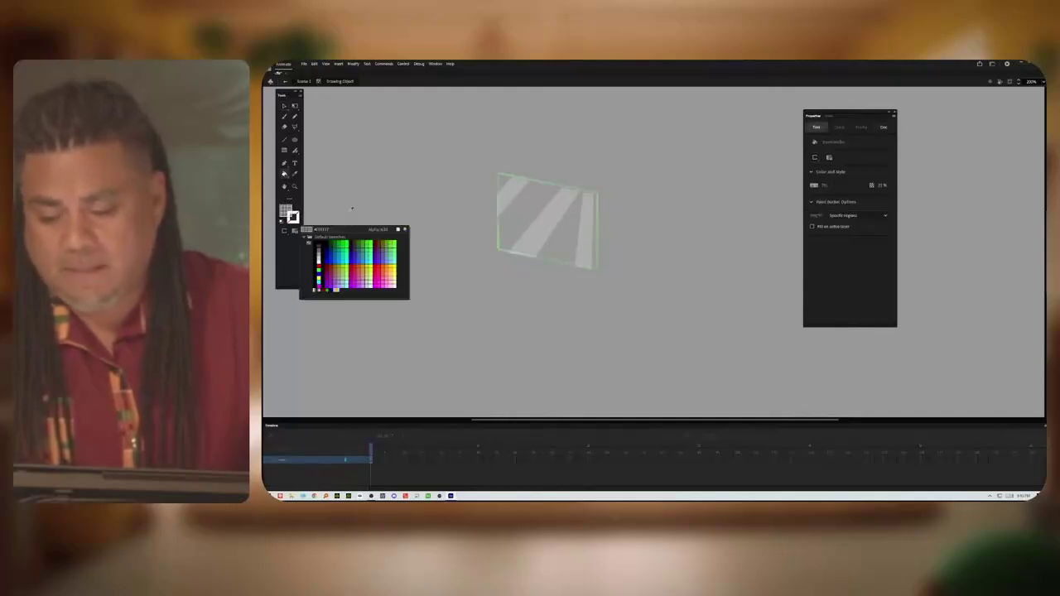
{"action": "left_click", "coordinate": [318, 278]}
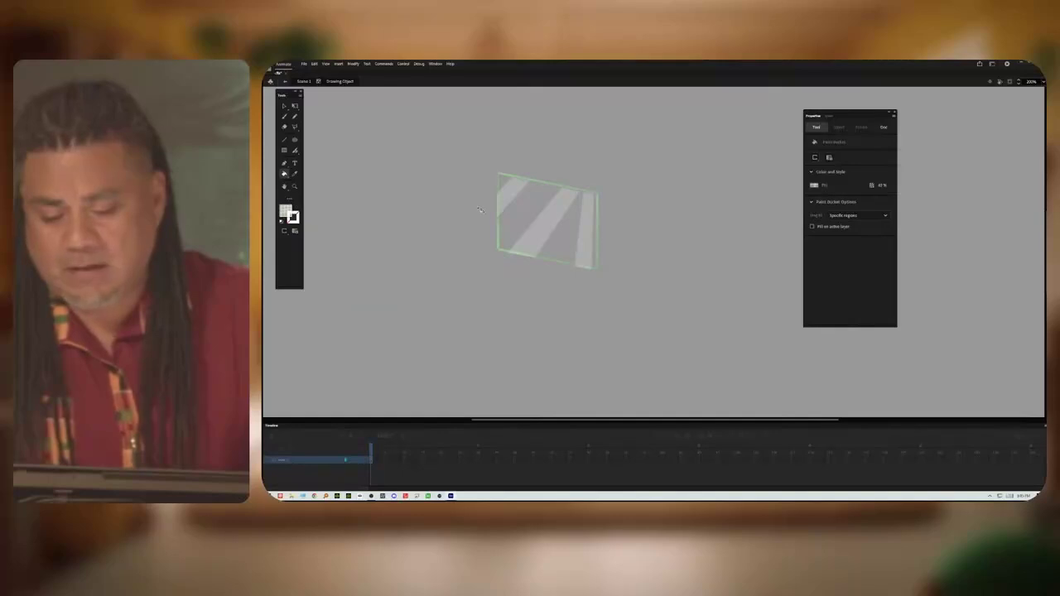
{"action": "left_click", "coordinate": [509, 201]}
{"action": "left_click", "coordinate": [551, 217]}
{"action": "left_click", "coordinate": [585, 228]}
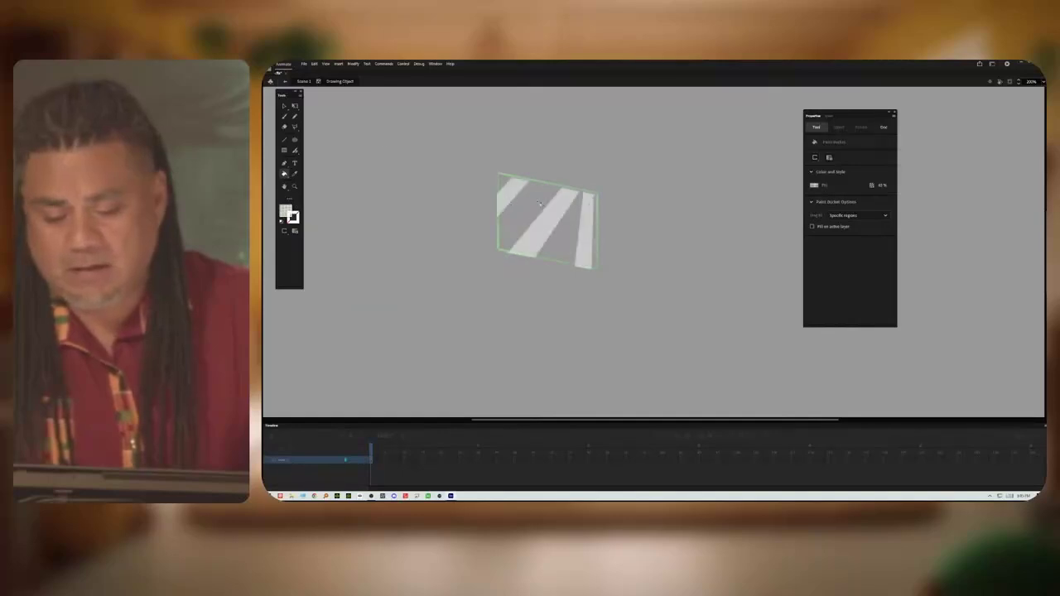
{"action": "left_click", "coordinate": [285, 106]}
{"action": "key", "text": "ctrl+a"}
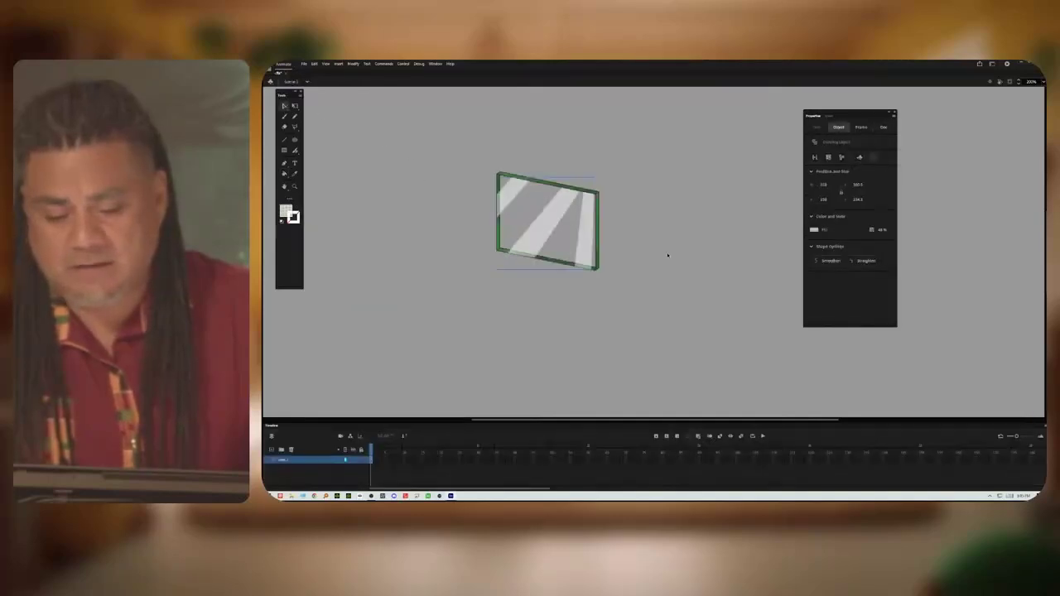
{"action": "left_click", "coordinate": [669, 254]}
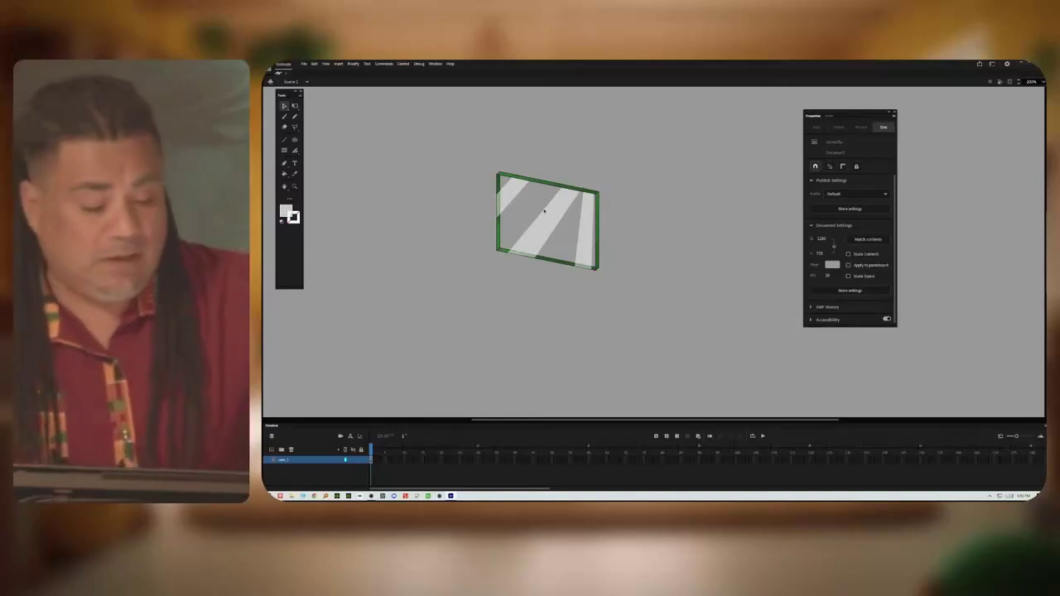
Step: Change the fill from a solid color to a linear gradient and make its starting color stop white
{"action": "left_click", "coordinate": [434, 63]}
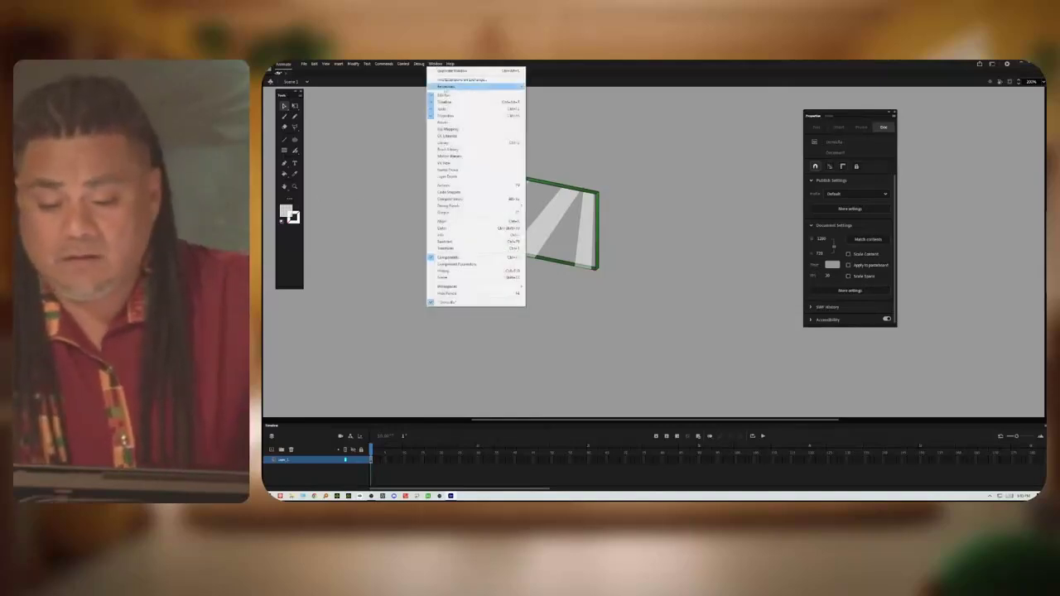
{"action": "left_click", "coordinate": [445, 229]}
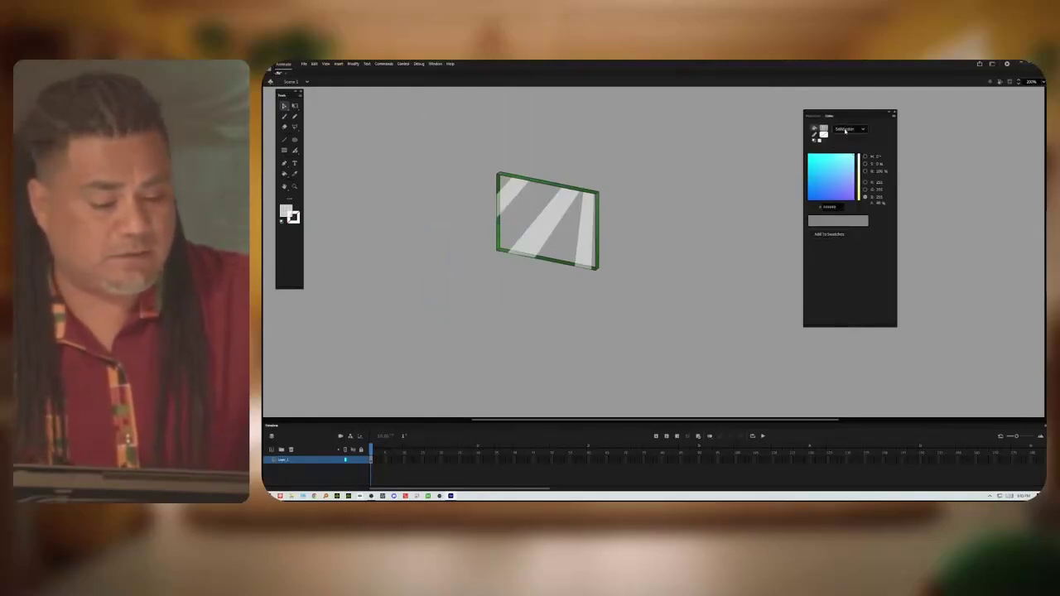
{"action": "left_click", "coordinate": [845, 131]}
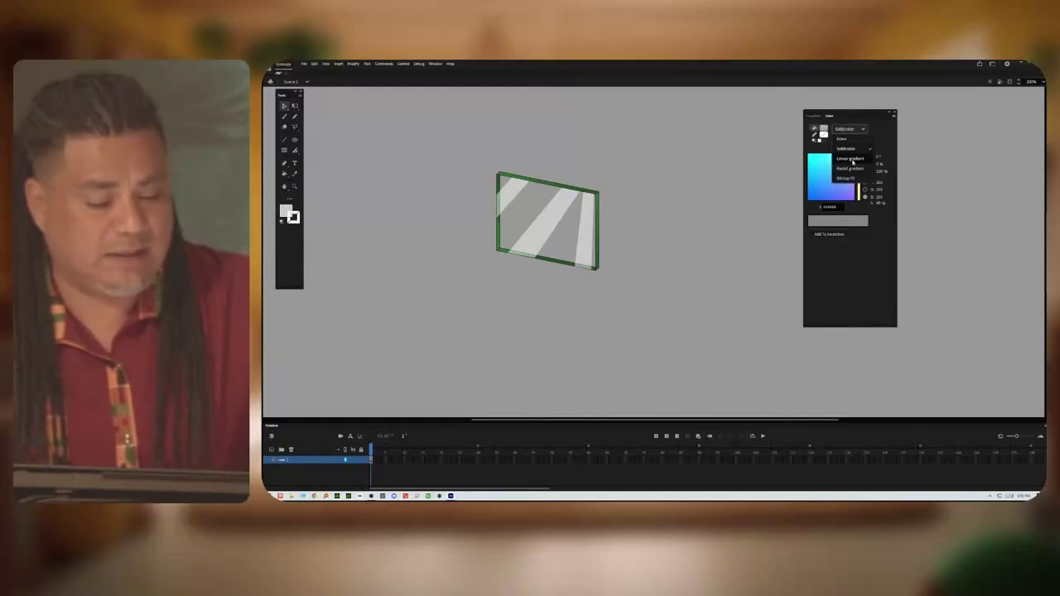
{"action": "left_click", "coordinate": [850, 158]}
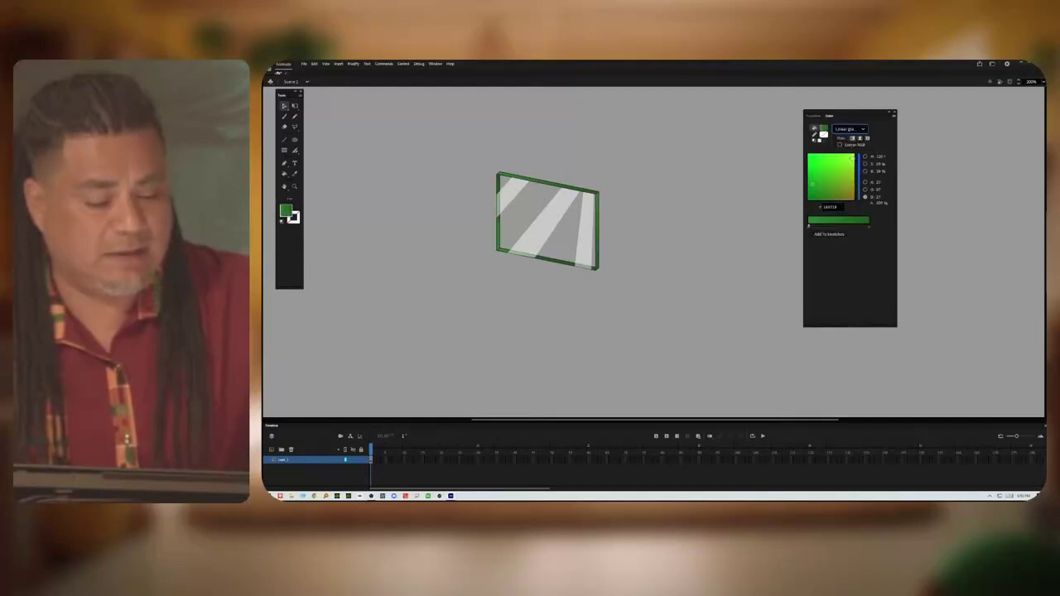
{"action": "left_click", "coordinate": [810, 226]}
{"action": "left_click", "coordinate": [811, 229]}
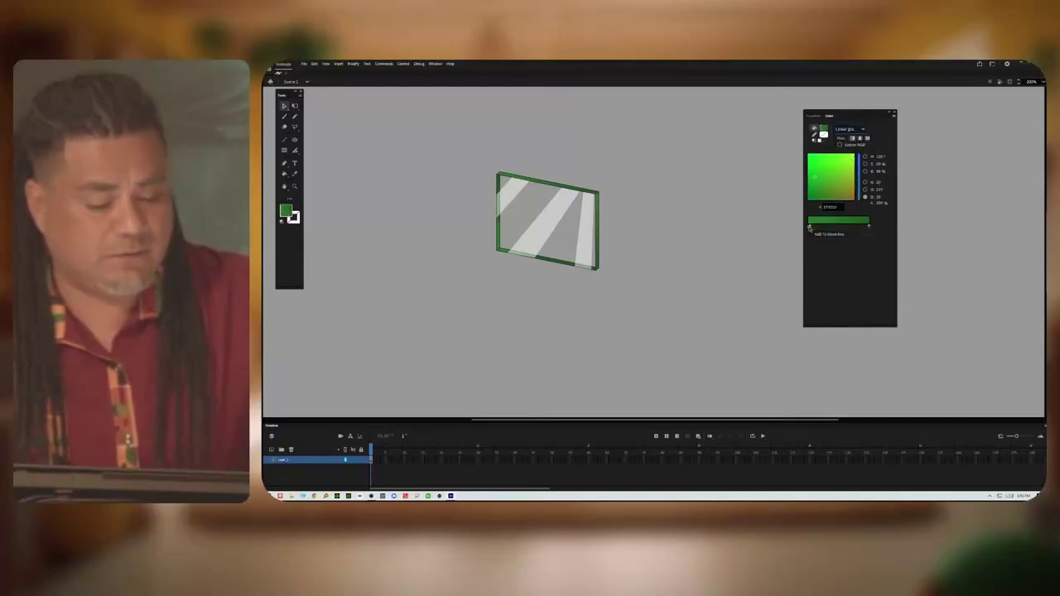
{"action": "left_click", "coordinate": [810, 227]}
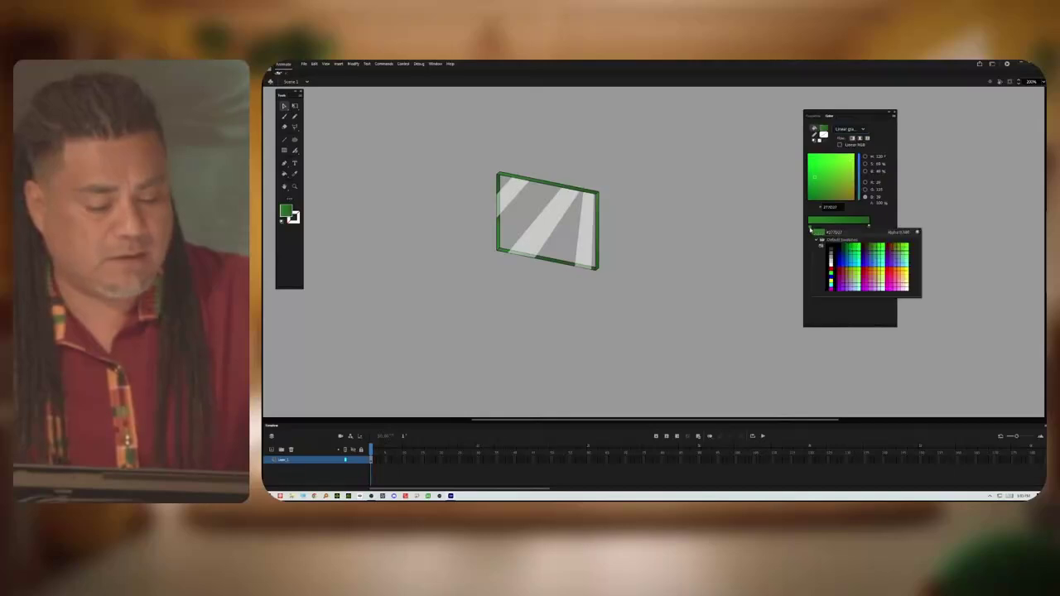
{"action": "left_click", "coordinate": [832, 261]}
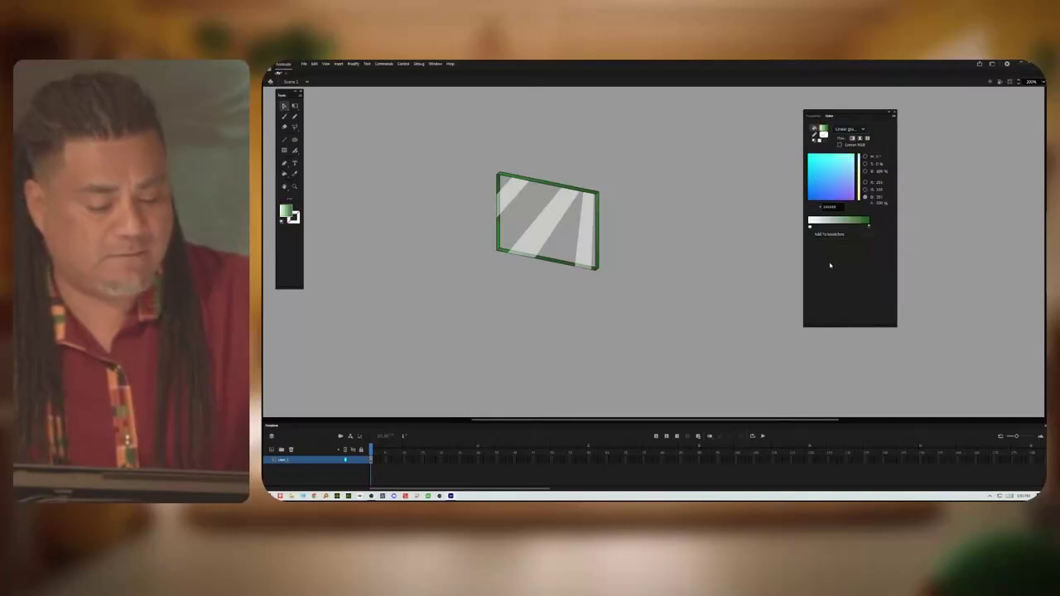
Step: Make the gradient's ending color stop white and fully transparent
{"action": "double_click", "coordinate": [869, 227]}
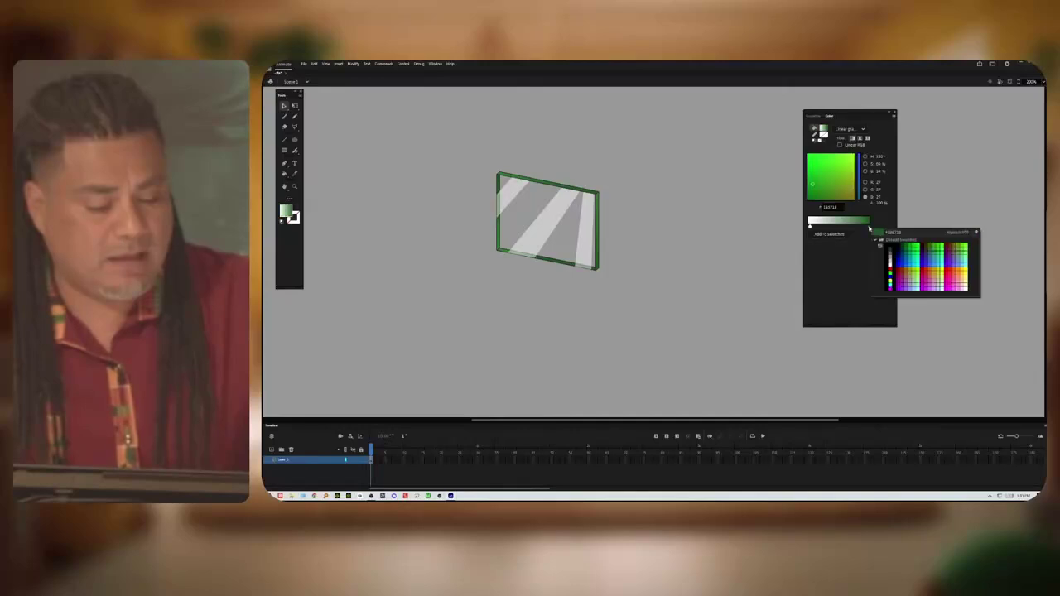
{"action": "left_click", "coordinate": [887, 252]}
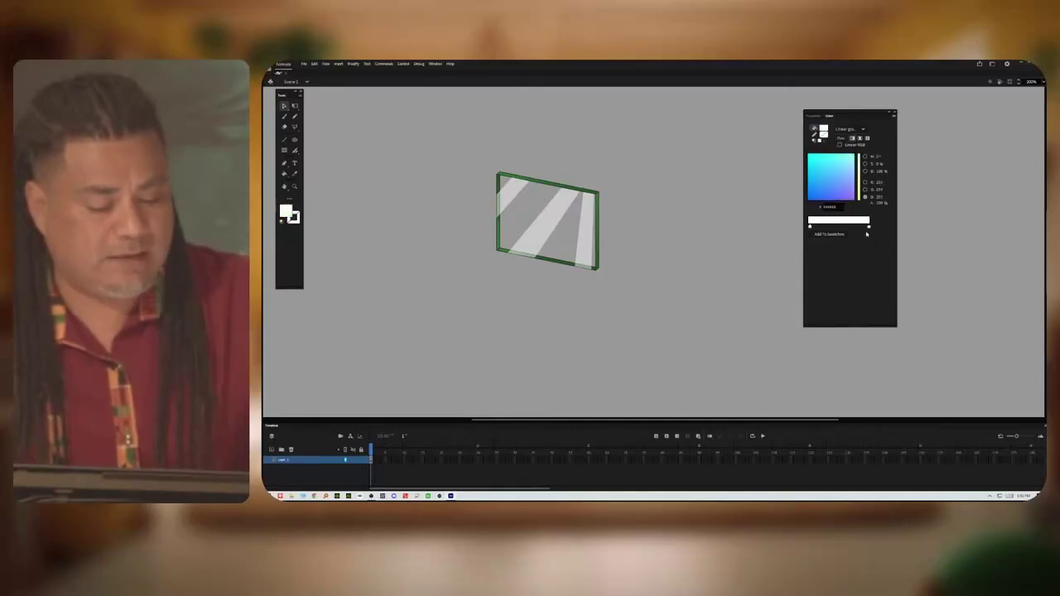
{"action": "double_click", "coordinate": [868, 227]}
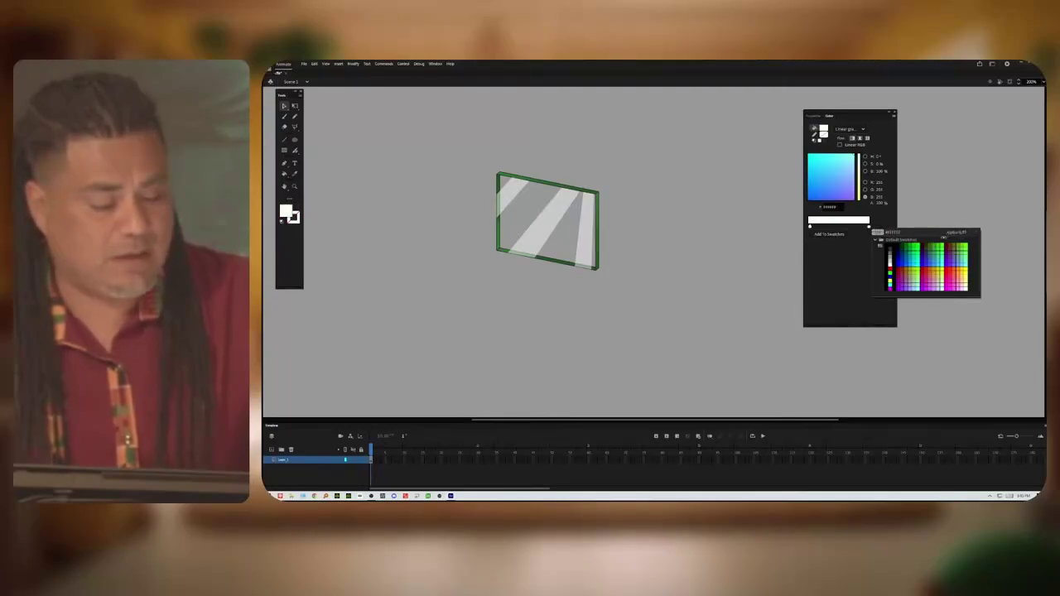
{"action": "left_click", "coordinate": [939, 240]}
Step: Fill all three reflection stripes with the white-to-transparent gradient using the Paint Bucket, fading from their lower ends upward
{"action": "key", "text": "k"}
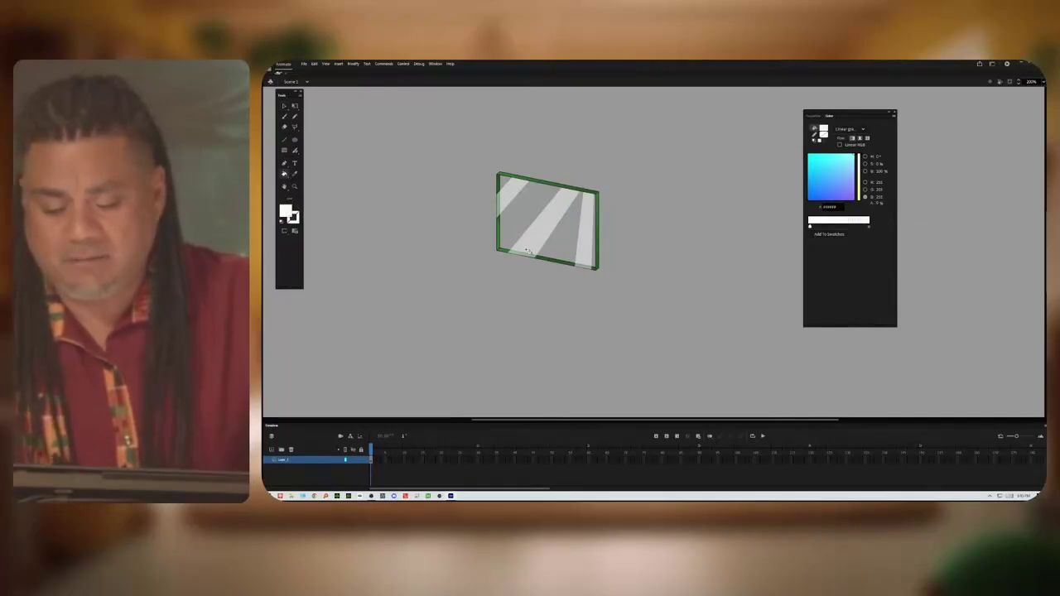
{"action": "left_click", "coordinate": [536, 236]}
{"action": "left_click_drag", "start_coordinate": [536, 236], "coordinate": [559, 215]}
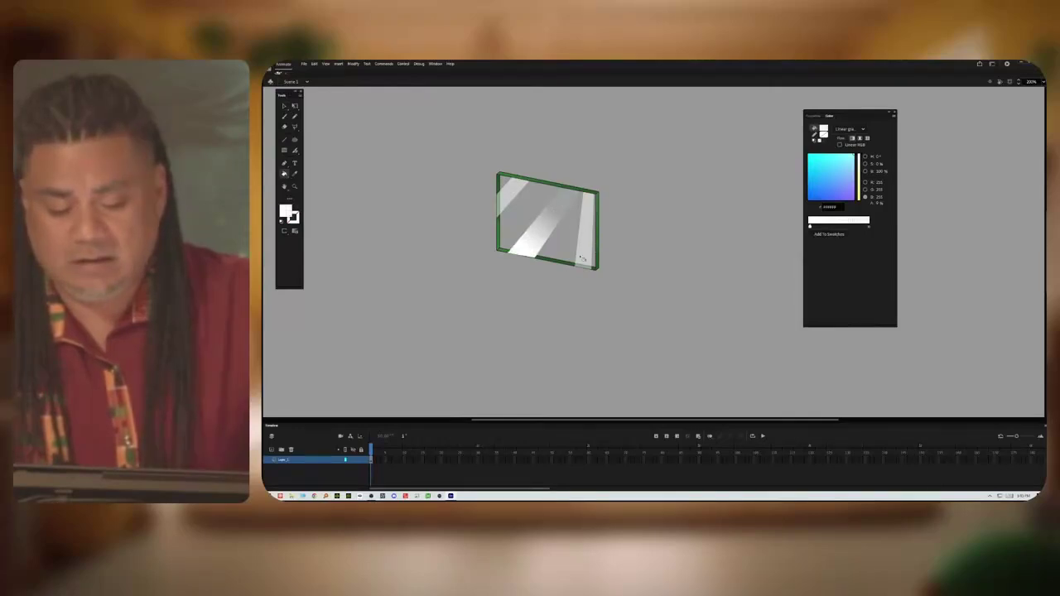
{"action": "left_click", "coordinate": [587, 242]}
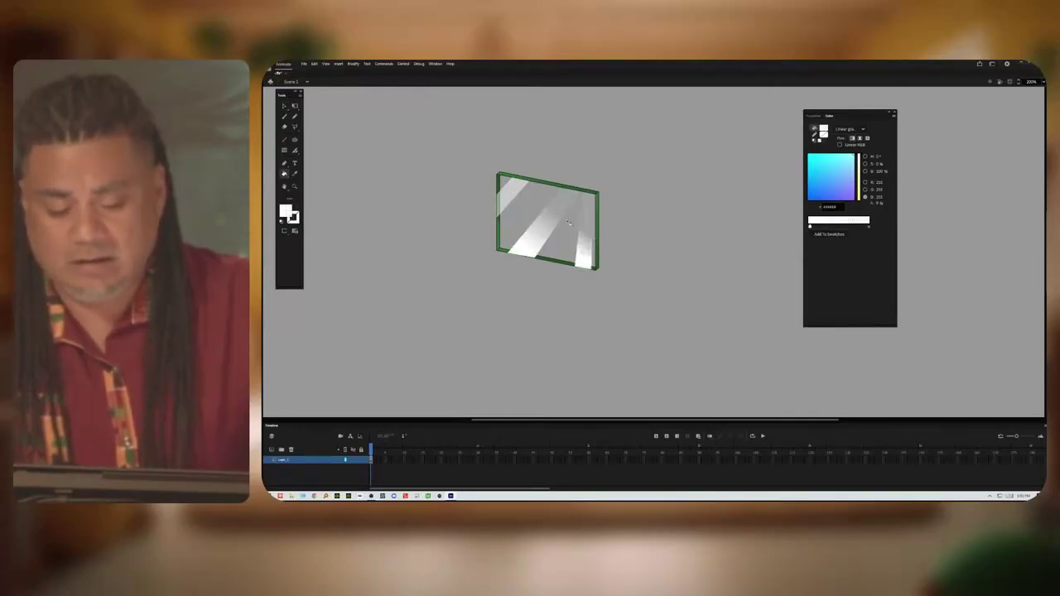
{"action": "left_click_drag", "start_coordinate": [501, 210], "coordinate": [508, 200]}
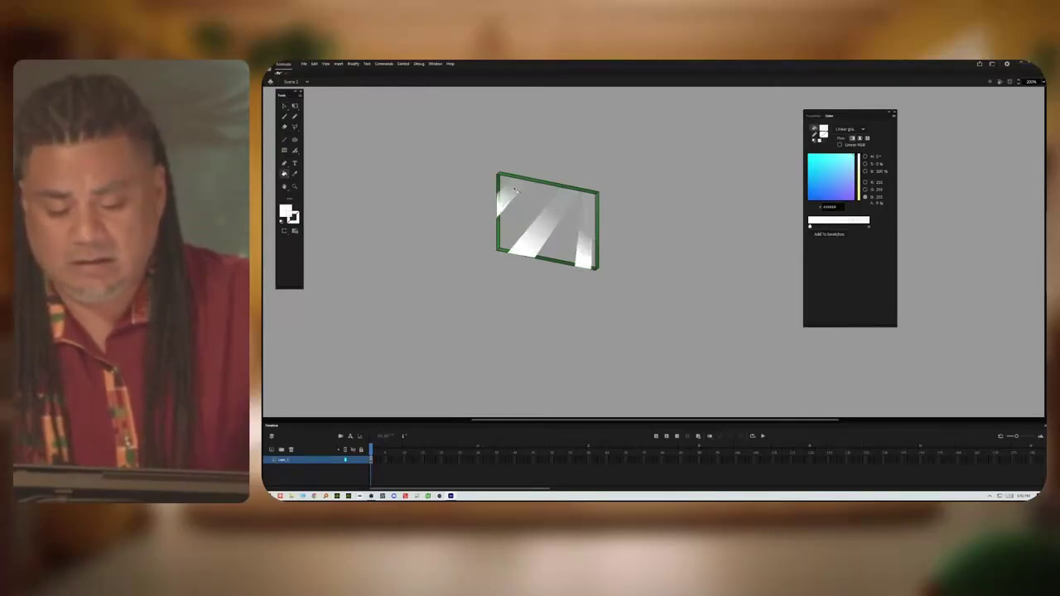
{"action": "key", "text": "v"}
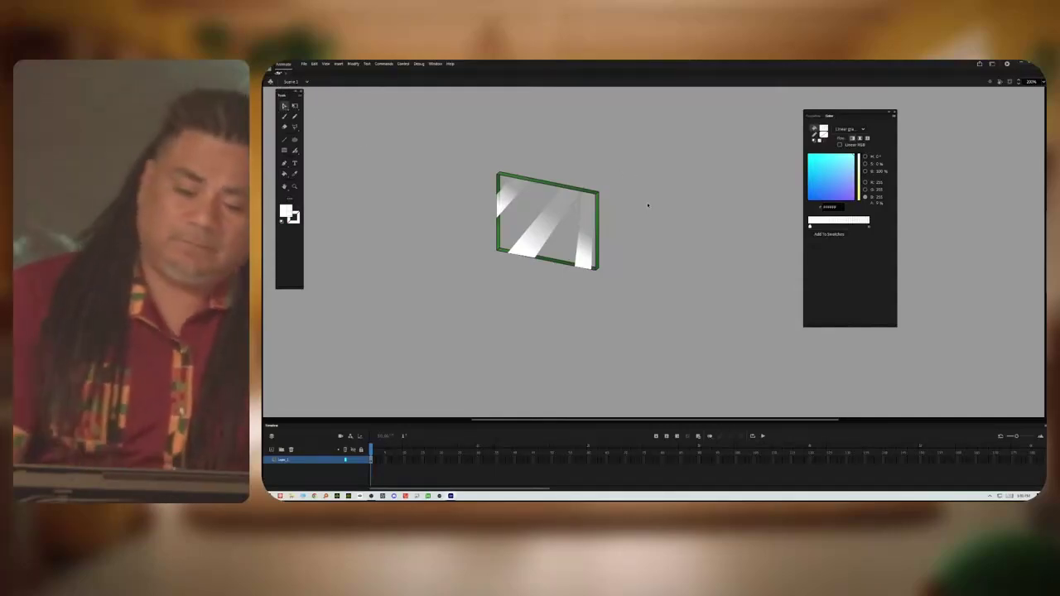
Step: Check the glass pane against the dark pasteboard outside the stage, then delete the pane
{"action": "key", "text": "ctrl+1"}
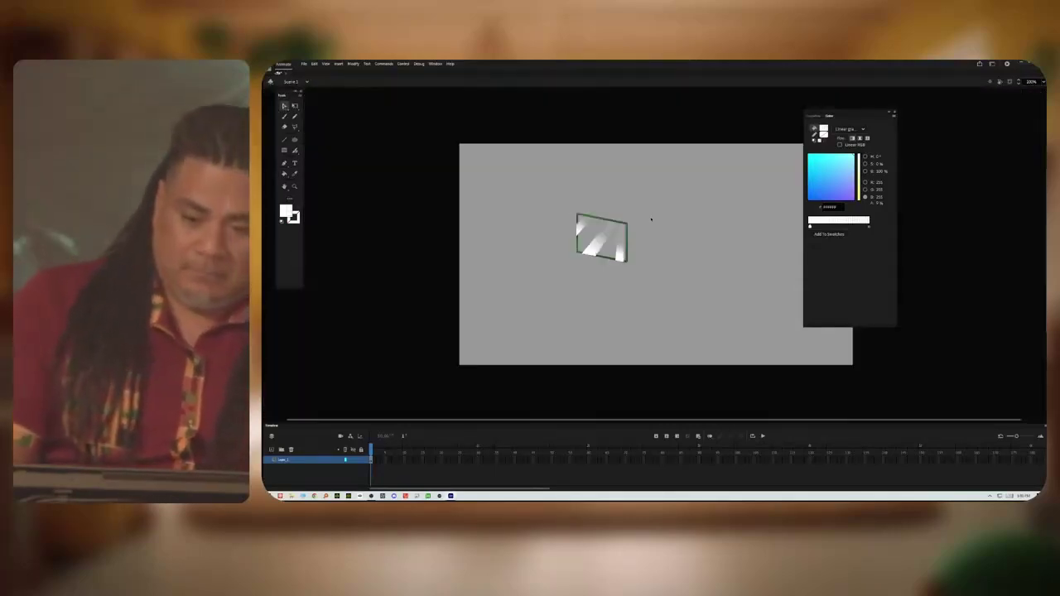
{"action": "mouse_move", "coordinate": [623, 253]}
{"action": "left_mouse_down"}
{"action": "mouse_move", "coordinate": [559, 278]}
{"action": "mouse_move", "coordinate": [444, 265]}
{"action": "left_mouse_up"}
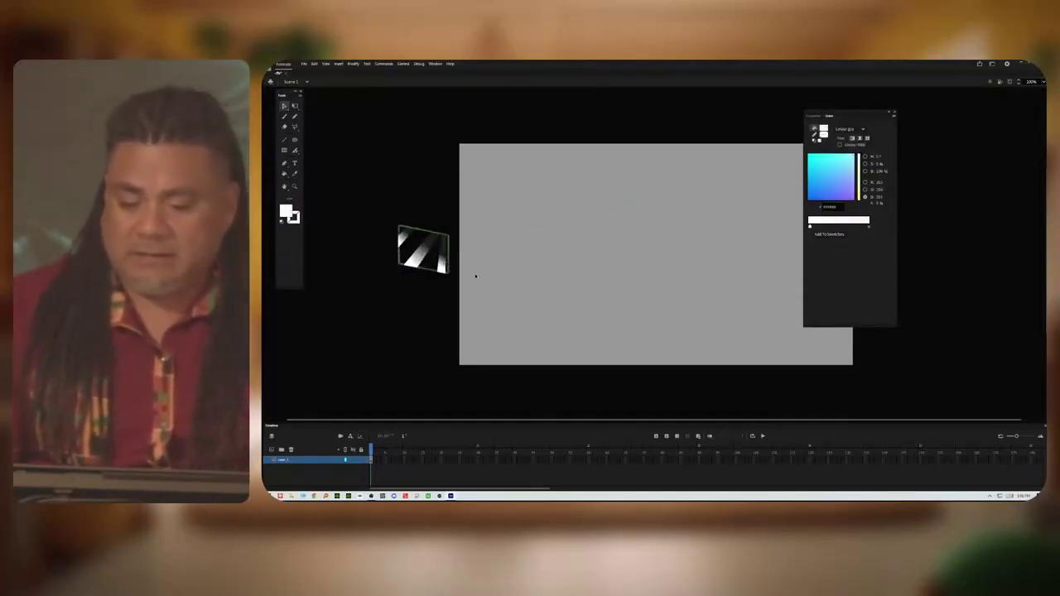
{"action": "left_click_drag", "start_coordinate": [378, 201], "coordinate": [614, 272]}
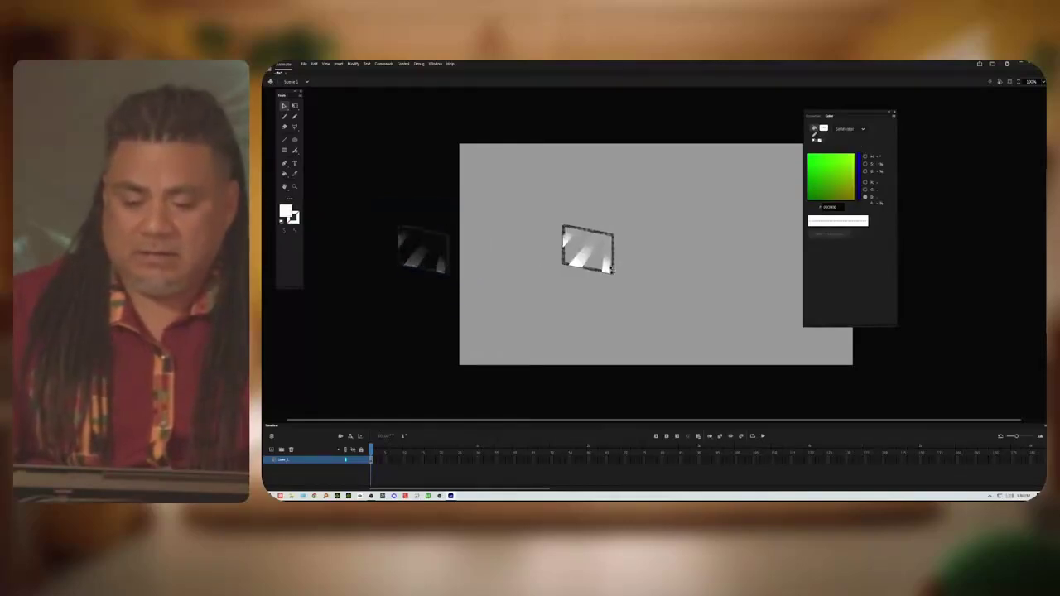
{"action": "left_click", "coordinate": [651, 268]}
{"action": "key", "text": "Delete"}
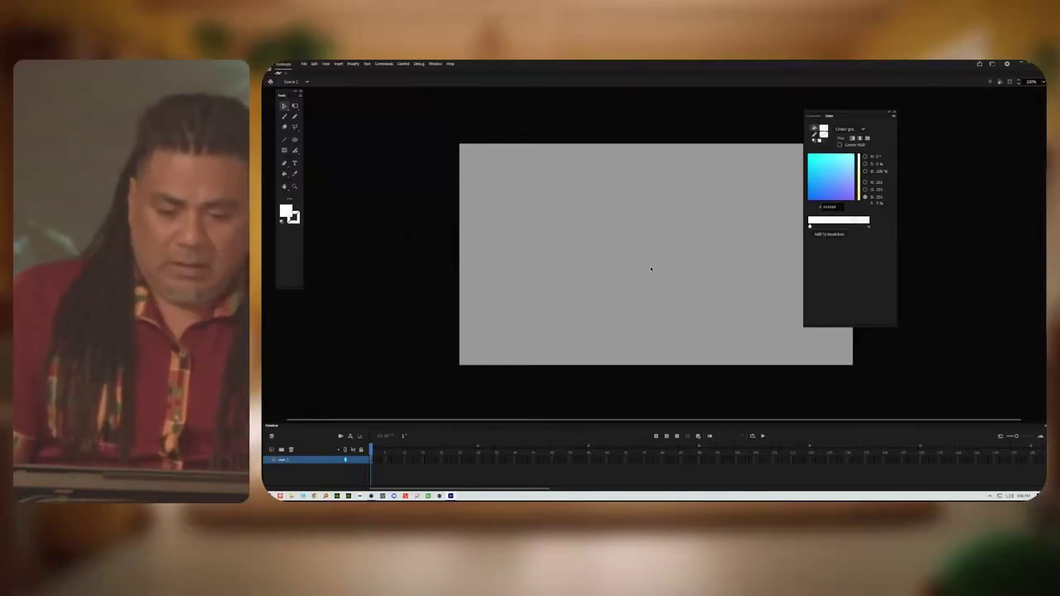
Step: Choose a near-black fill color and paint two curvy test strokes on the empty stage with the Classic Brush
{"action": "key", "text": "ctrl+equal"}
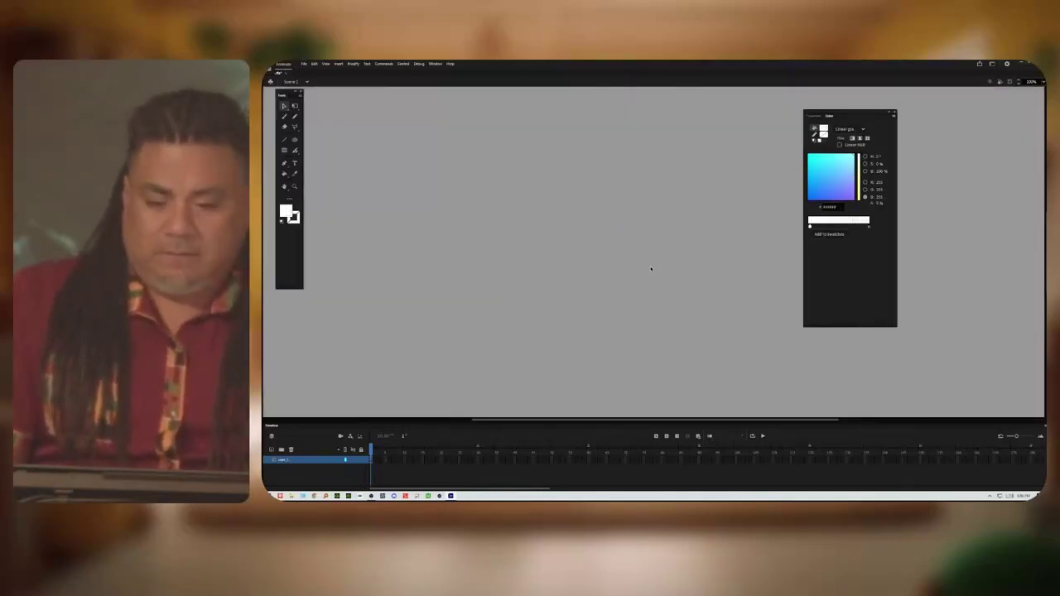
{"action": "left_click", "coordinate": [286, 210]}
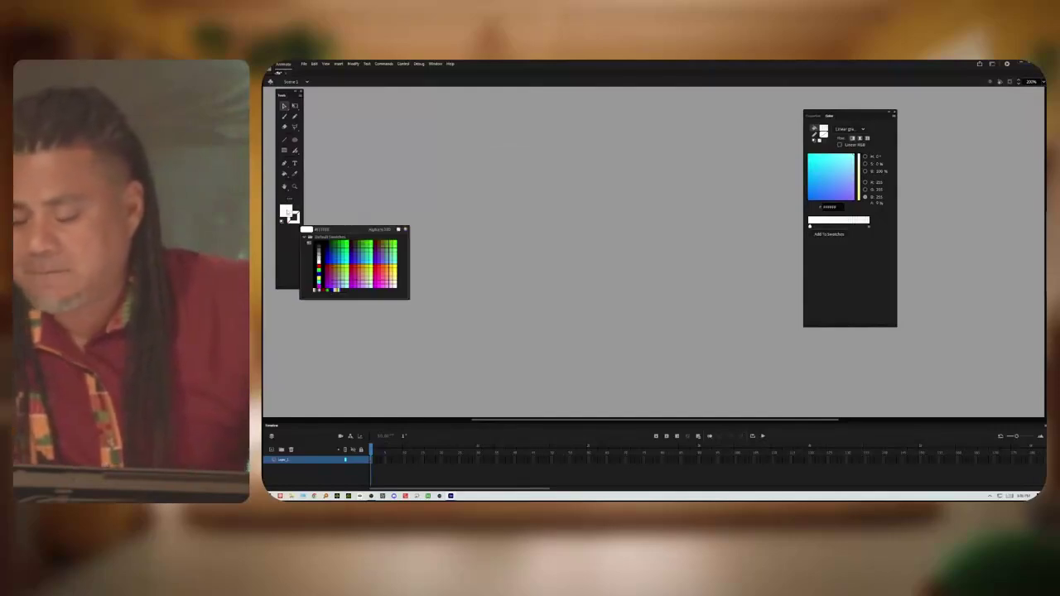
{"action": "left_click", "coordinate": [290, 239]}
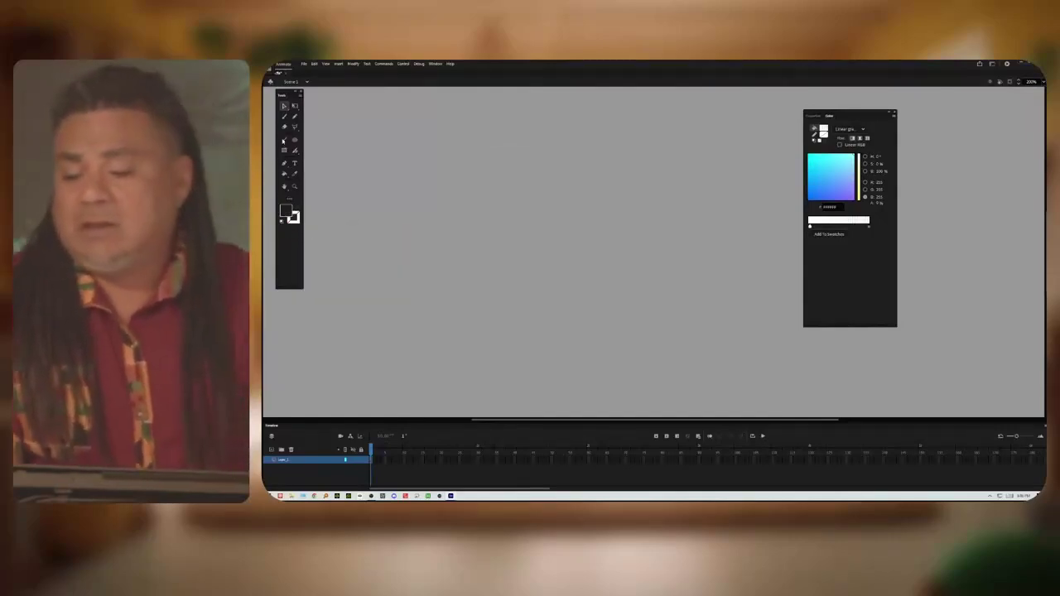
{"action": "left_click", "coordinate": [284, 117]}
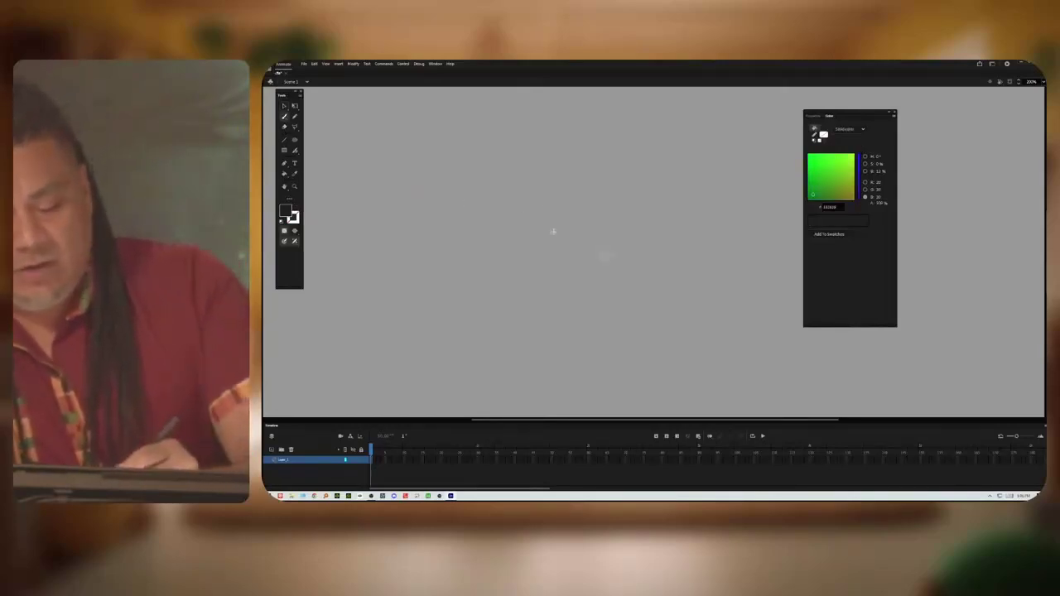
{"action": "mouse_move", "coordinate": [547, 259]}
{"action": "left_mouse_down"}
{"action": "mouse_move", "coordinate": [553, 218]}
{"action": "mouse_move", "coordinate": [596, 184]}
{"action": "mouse_move", "coordinate": [621, 211]}
{"action": "mouse_move", "coordinate": [625, 269]}
{"action": "mouse_move", "coordinate": [652, 269]}
{"action": "left_mouse_up"}
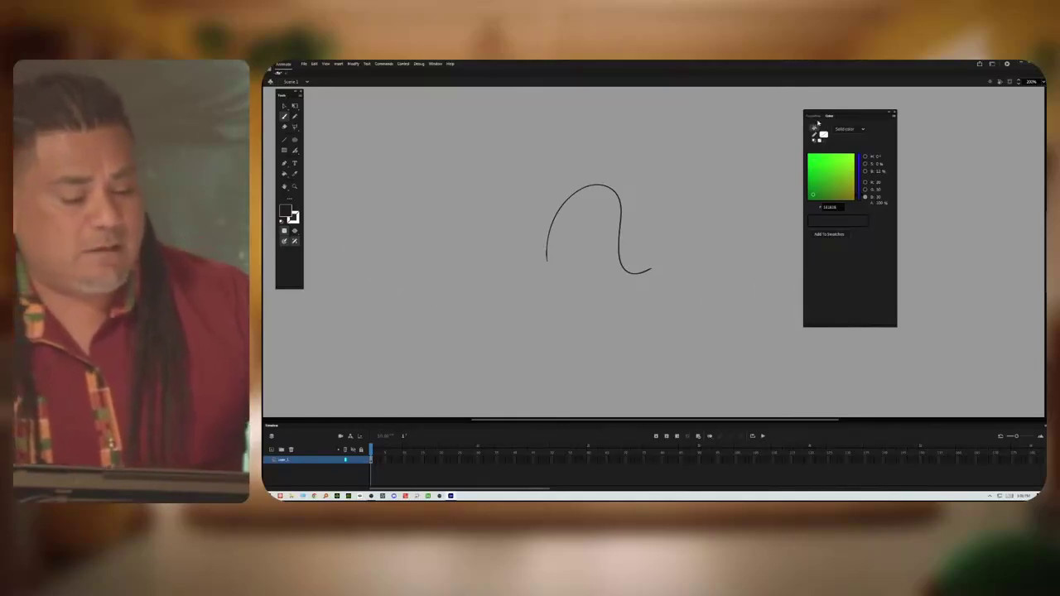
{"action": "left_click", "coordinate": [814, 116]}
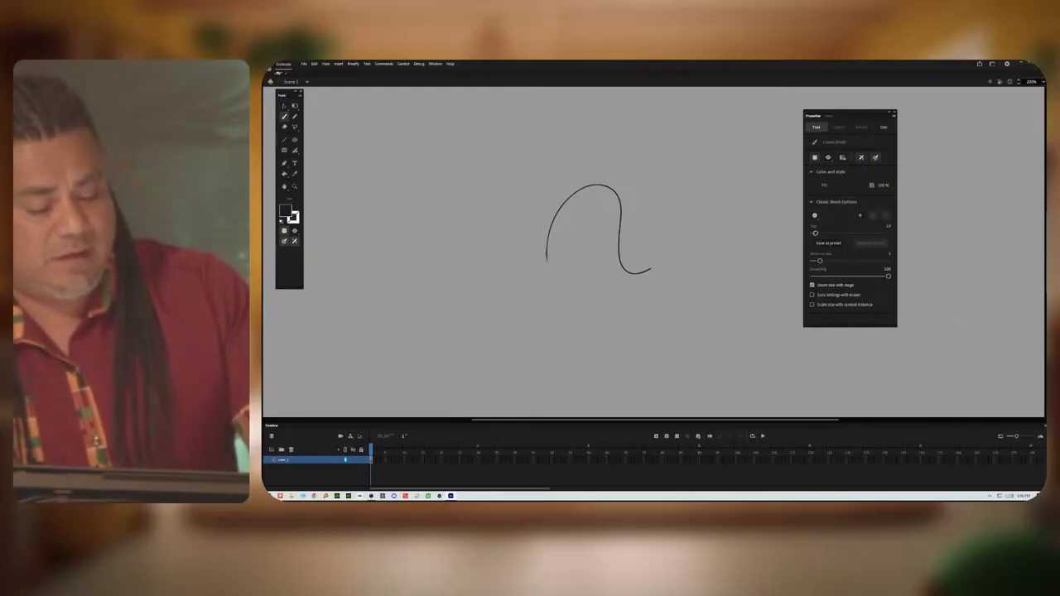
{"action": "mouse_move", "coordinate": [709, 197]}
{"action": "left_mouse_down"}
{"action": "mouse_move", "coordinate": [747, 207]}
{"action": "mouse_move", "coordinate": [740, 246]}
{"action": "mouse_move", "coordinate": [700, 290]}
{"action": "mouse_move", "coordinate": [679, 345]}
{"action": "mouse_move", "coordinate": [737, 323]}
{"action": "left_mouse_up"}
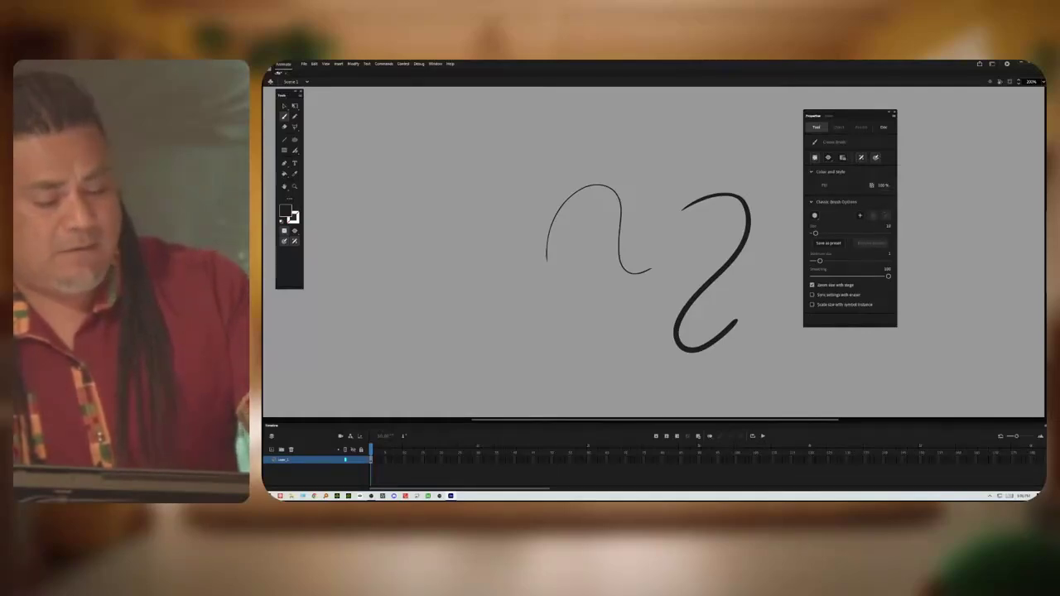
Step: Turn off the brush's pressure sensitivity and paint a set of uniform diagonal strokes above the two curves
{"action": "left_click", "coordinate": [876, 157]}
{"action": "mouse_move", "coordinate": [644, 189]}
{"action": "left_mouse_down"}
{"action": "mouse_move", "coordinate": [703, 145]}
{"action": "mouse_move", "coordinate": [656, 209]}
{"action": "left_mouse_up"}
{"action": "left_click_drag", "start_coordinate": [731, 136], "coordinate": [671, 185]}
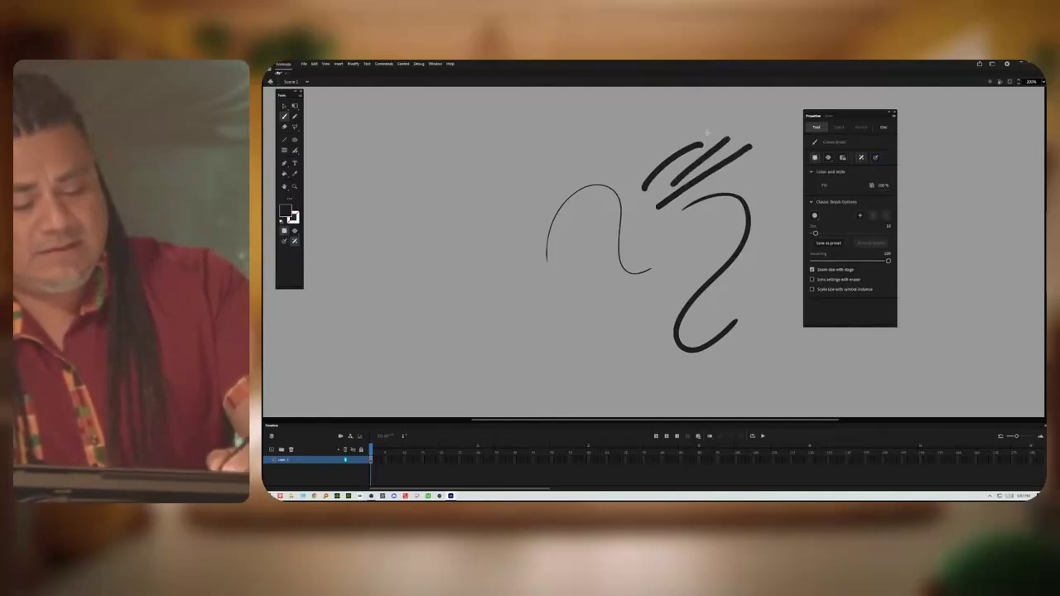
{"action": "left_click_drag", "start_coordinate": [704, 111], "coordinate": [643, 161]}
{"action": "left_click_drag", "start_coordinate": [656, 118], "coordinate": [579, 177]}
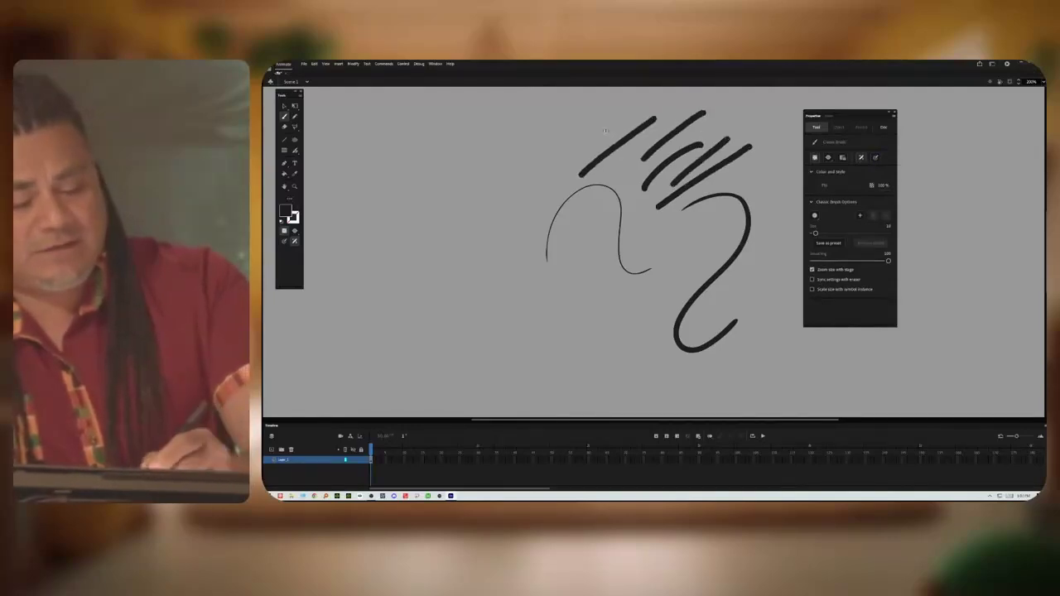
{"action": "left_click_drag", "start_coordinate": [607, 129], "coordinate": [533, 201]}
Step: Turn brush pressure sensitivity back on for two curved test strokes of varying width, then delete all strokes from the stage
{"action": "left_click", "coordinate": [875, 158]}
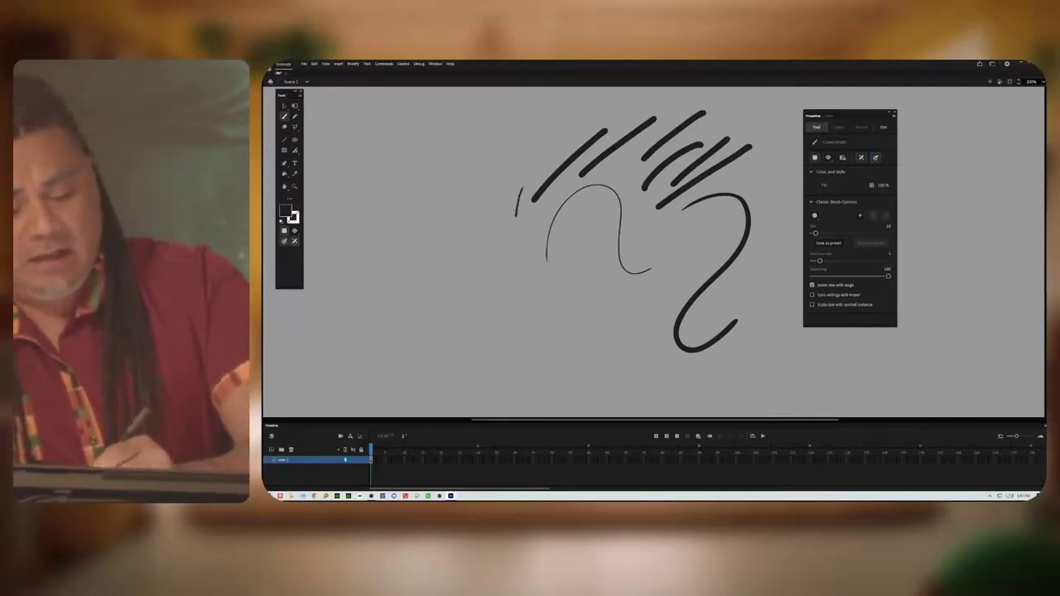
{"action": "left_click_drag", "start_coordinate": [562, 290], "coordinate": [583, 289]}
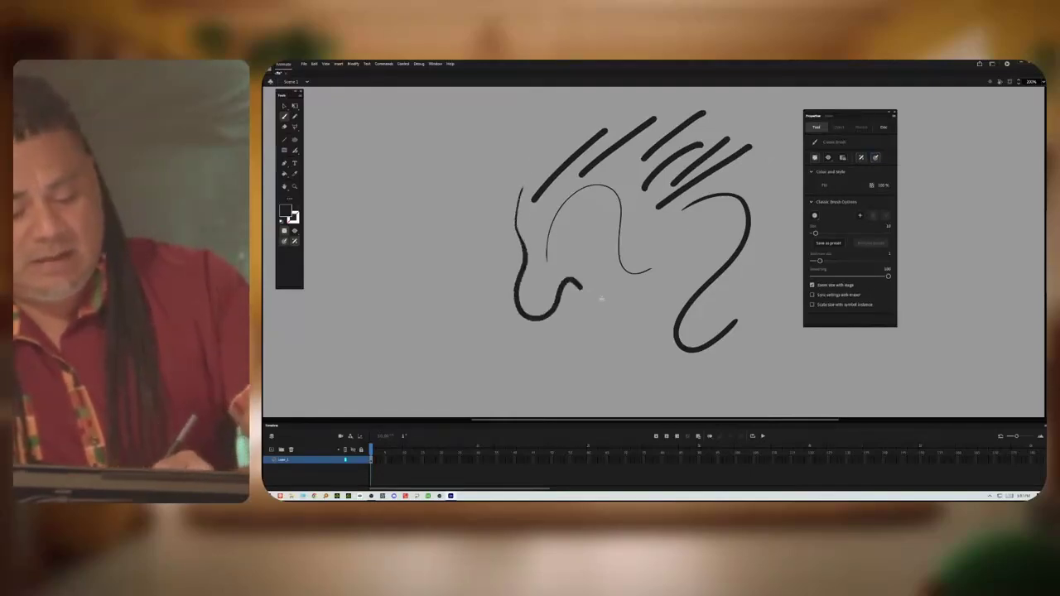
{"action": "left_click_drag", "start_coordinate": [671, 285], "coordinate": [692, 242]}
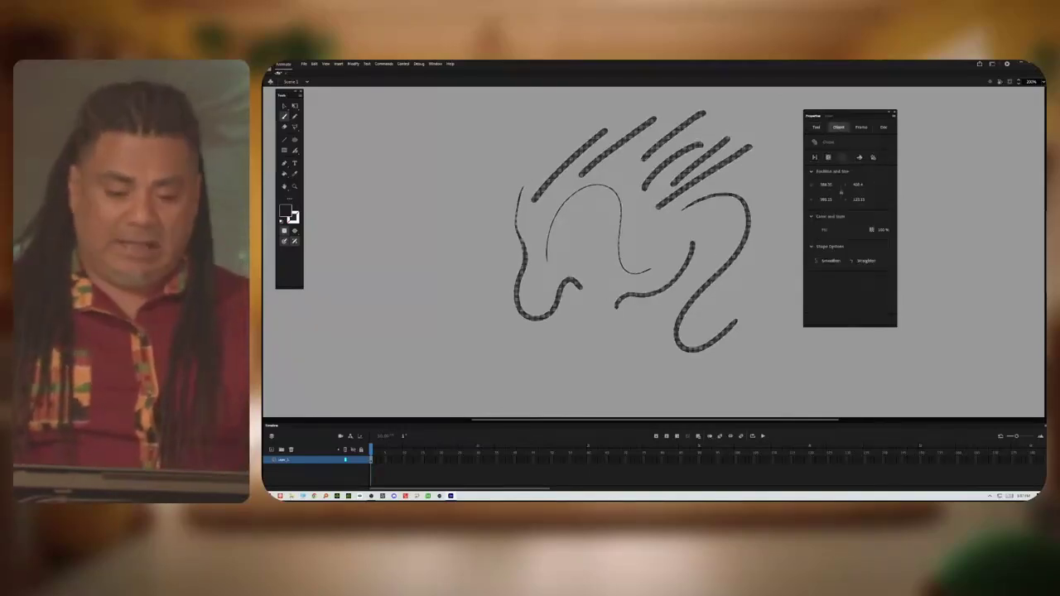
{"action": "key", "text": "ctrl+a"}
{"action": "key", "text": "Delete"}
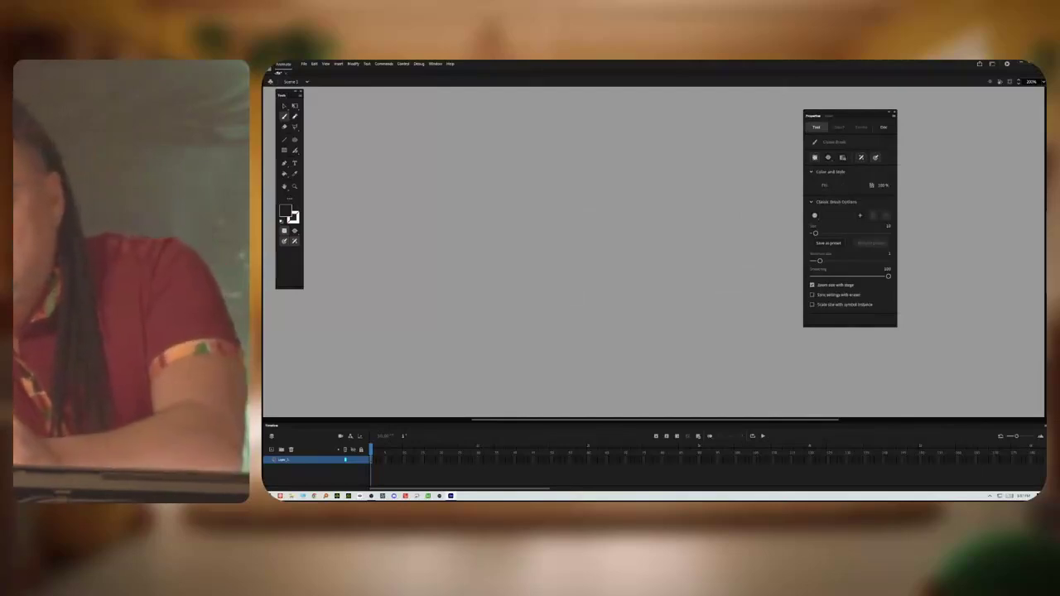
Step: Draw a thin wavy line with the Pencil tool and paint a thicker wavy stroke below it with the Classic Brush
{"action": "key", "text": "shift+y"}
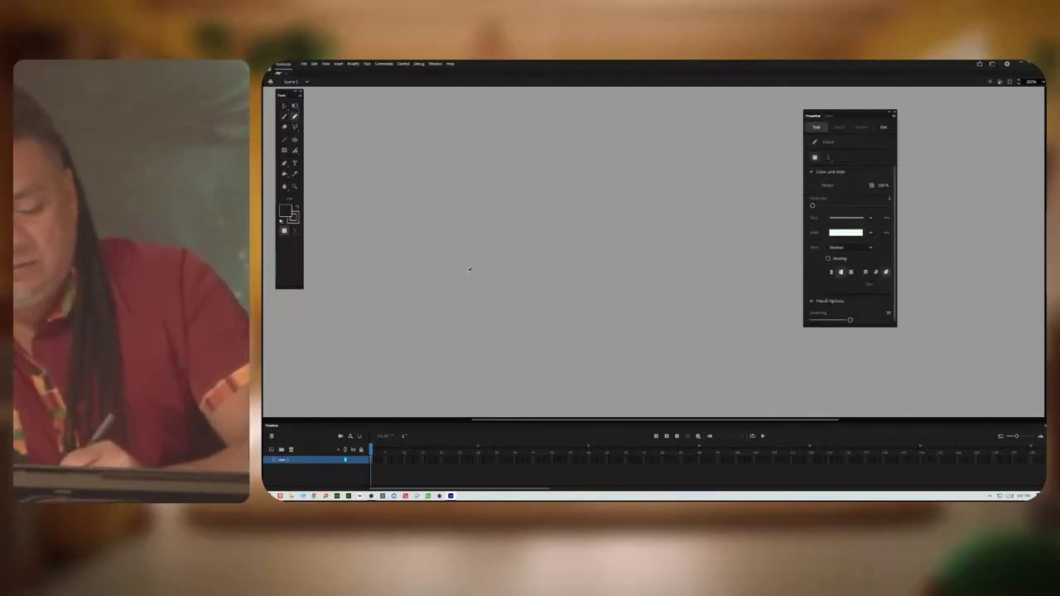
{"action": "mouse_move", "coordinate": [513, 221]}
{"action": "left_mouse_down"}
{"action": "mouse_move", "coordinate": [567, 221]}
{"action": "mouse_move", "coordinate": [645, 189]}
{"action": "left_mouse_up"}
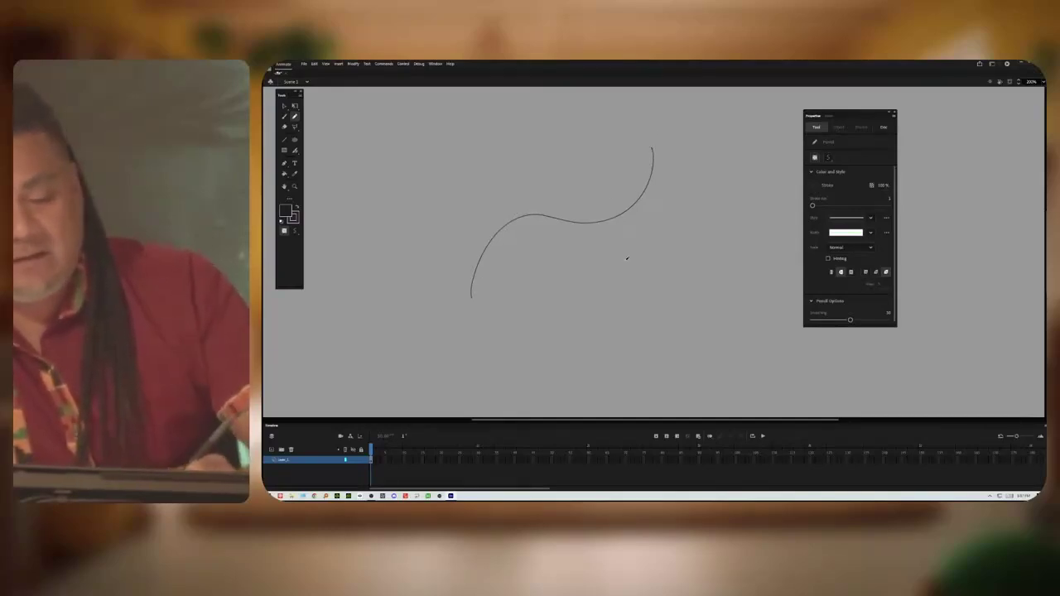
{"action": "left_click", "coordinate": [284, 117]}
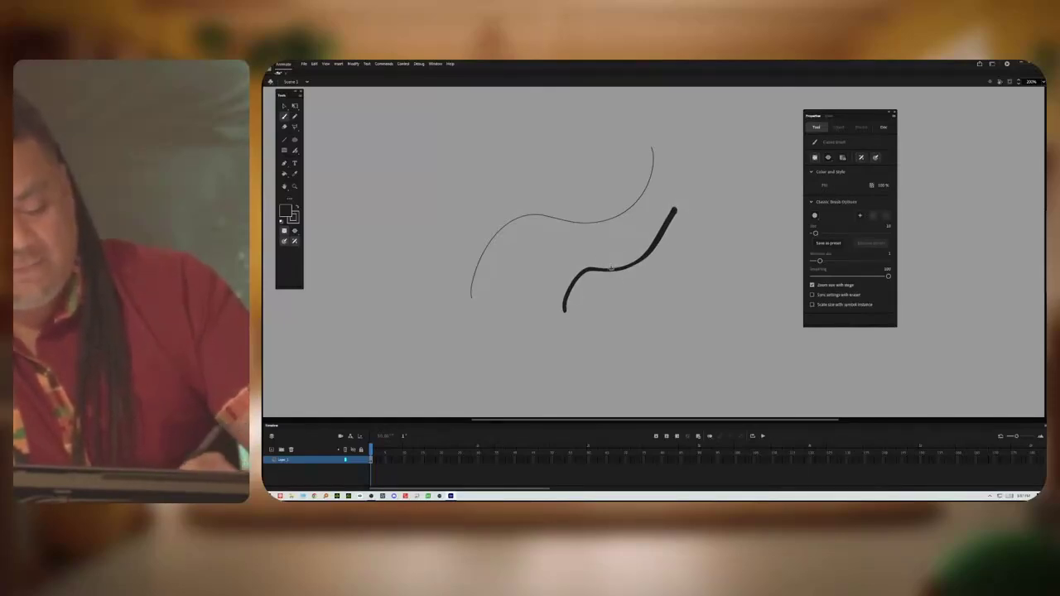
Step: Show the anchor points of the thin pencil line and the thick brush stroke with the Subselection tool
{"action": "key", "text": "v"}
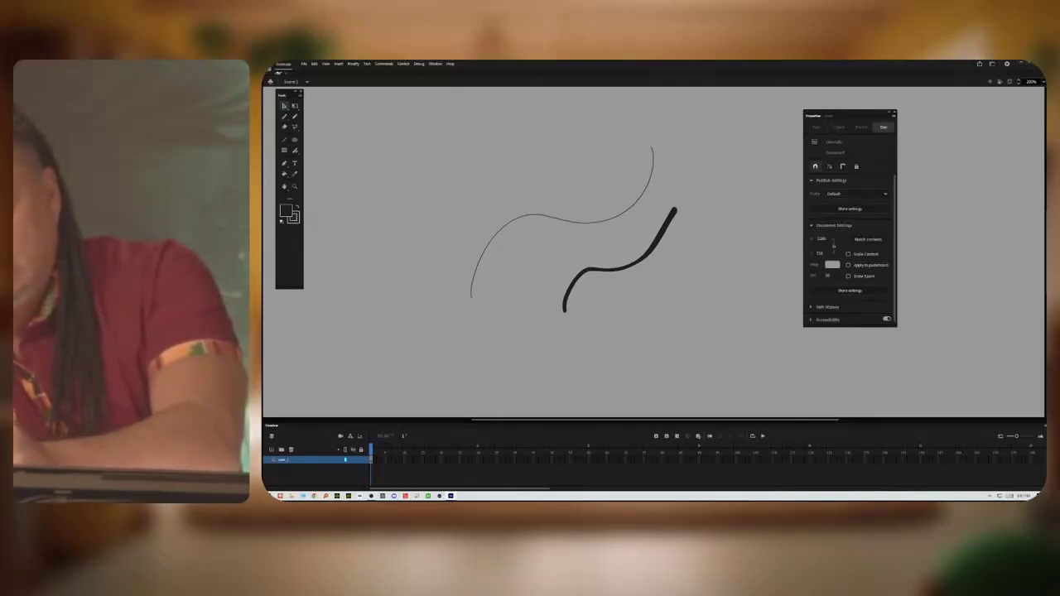
{"action": "left_click", "coordinate": [284, 106]}
{"action": "left_click", "coordinate": [314, 106]}
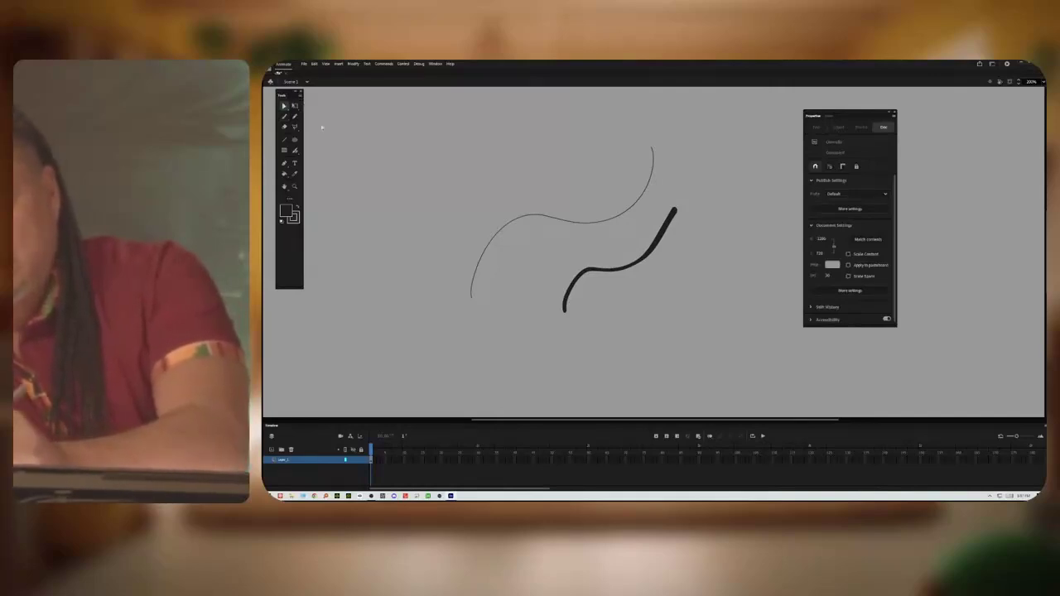
{"action": "left_click", "coordinate": [635, 211]}
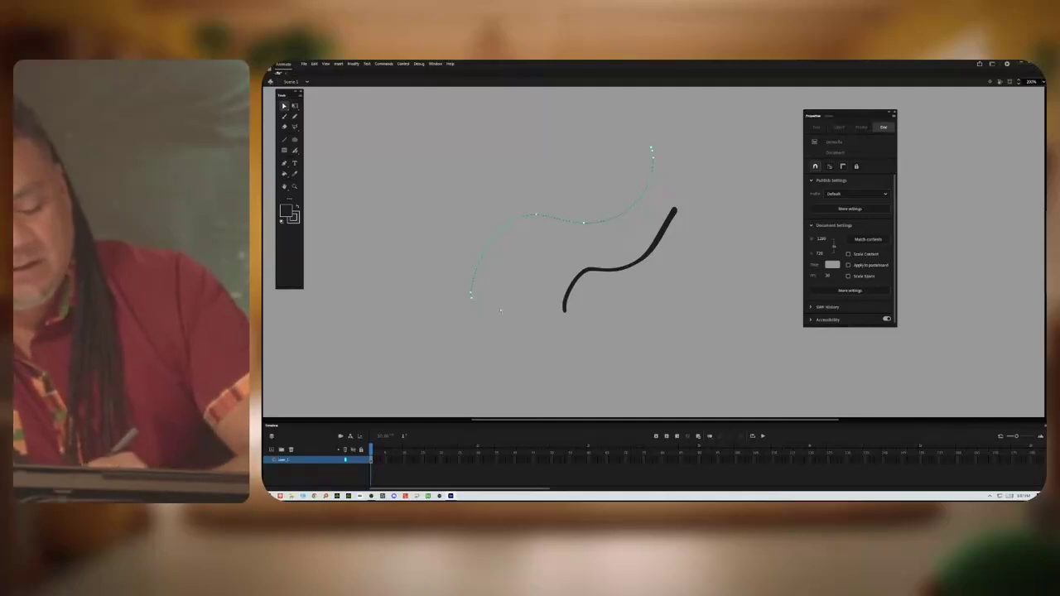
{"action": "left_click", "coordinate": [667, 230], "text": "shift"}
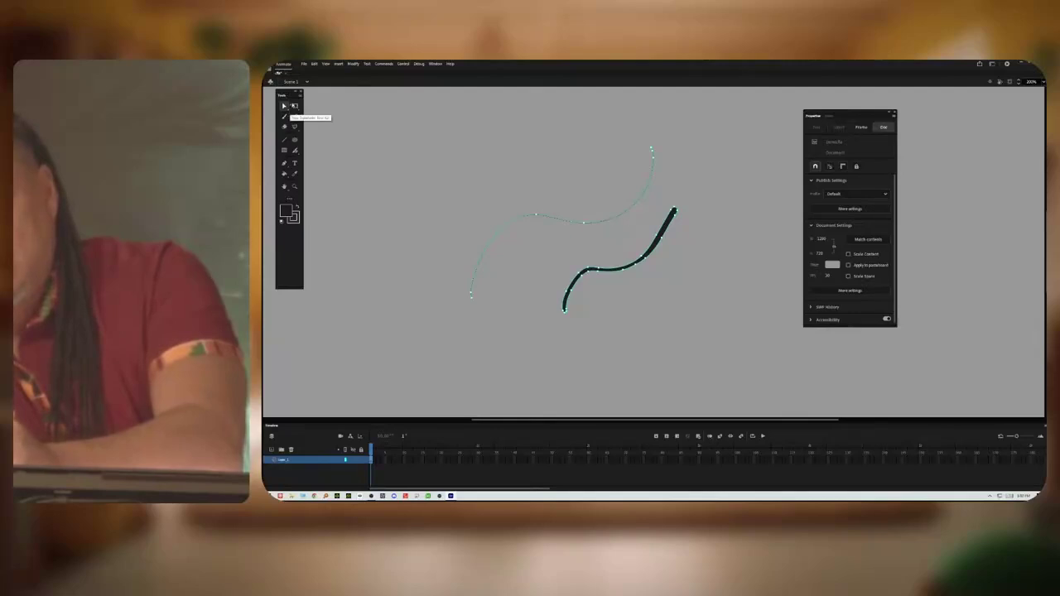
Step: Select both the pencil line and the brush stroke and delete them from the stage
{"action": "left_click", "coordinate": [294, 106]}
{"action": "left_click", "coordinate": [315, 106]}
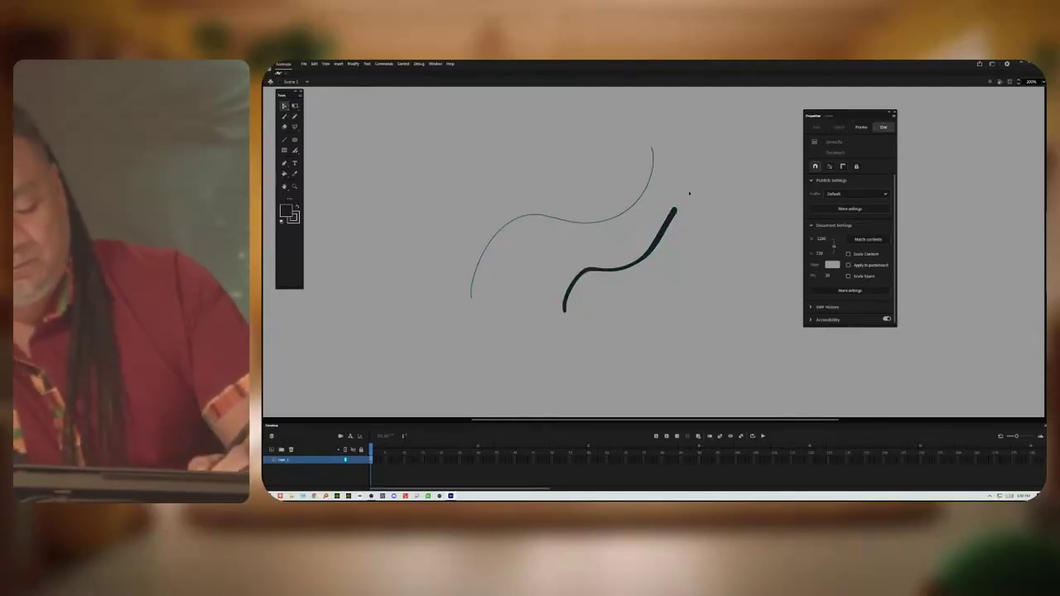
{"action": "left_click_drag", "start_coordinate": [468, 364], "coordinate": [712, 127]}
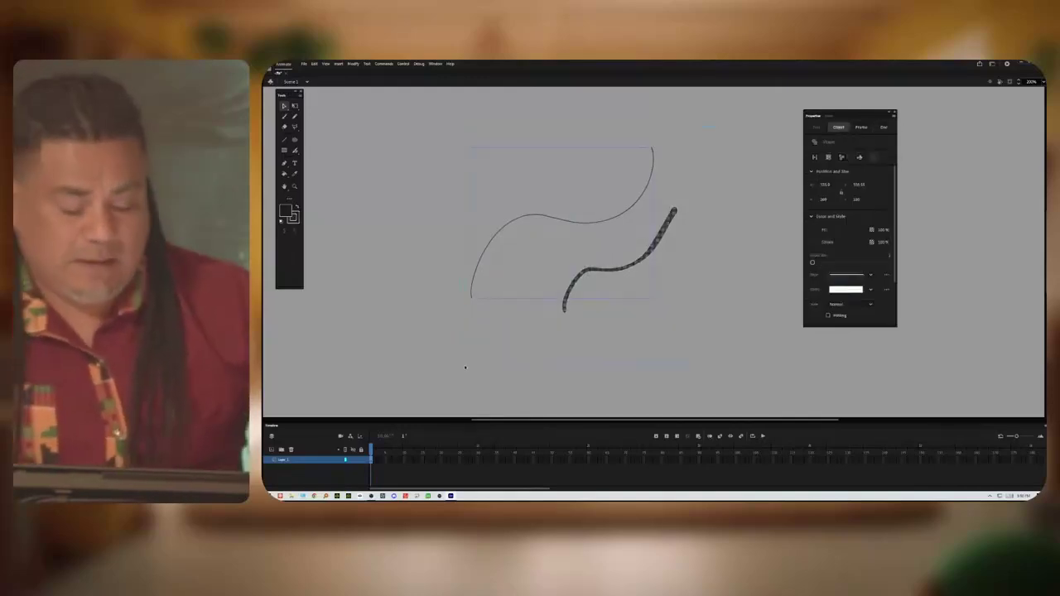
{"action": "key", "text": "Delete"}
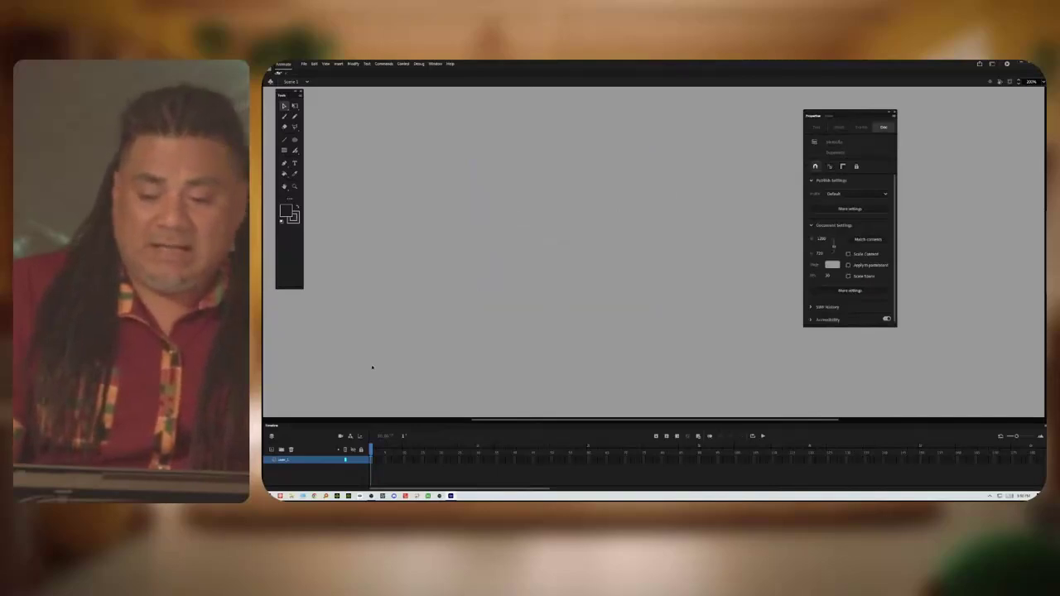
Step: Draw a narrow closed zigzag outline from straight segments with the Line tool, tapering to a point at both ends
{"action": "key", "text": "n"}
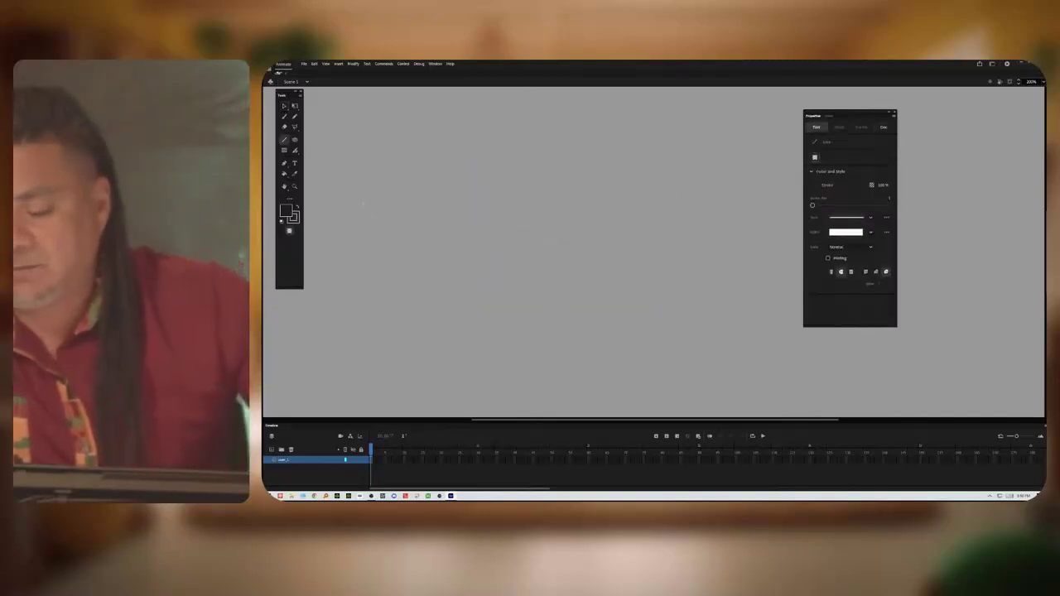
{"action": "mouse_move", "coordinate": [494, 315]}
{"action": "left_mouse_down"}
{"action": "mouse_move", "coordinate": [525, 270]}
{"action": "mouse_move", "coordinate": [584, 247]}
{"action": "left_mouse_up"}
{"action": "mouse_move", "coordinate": [620, 213]}
{"action": "left_mouse_down"}
{"action": "mouse_move", "coordinate": [639, 186]}
{"action": "mouse_move", "coordinate": [710, 173]}
{"action": "mouse_move", "coordinate": [651, 190]}
{"action": "mouse_move", "coordinate": [592, 256]}
{"action": "left_mouse_up"}
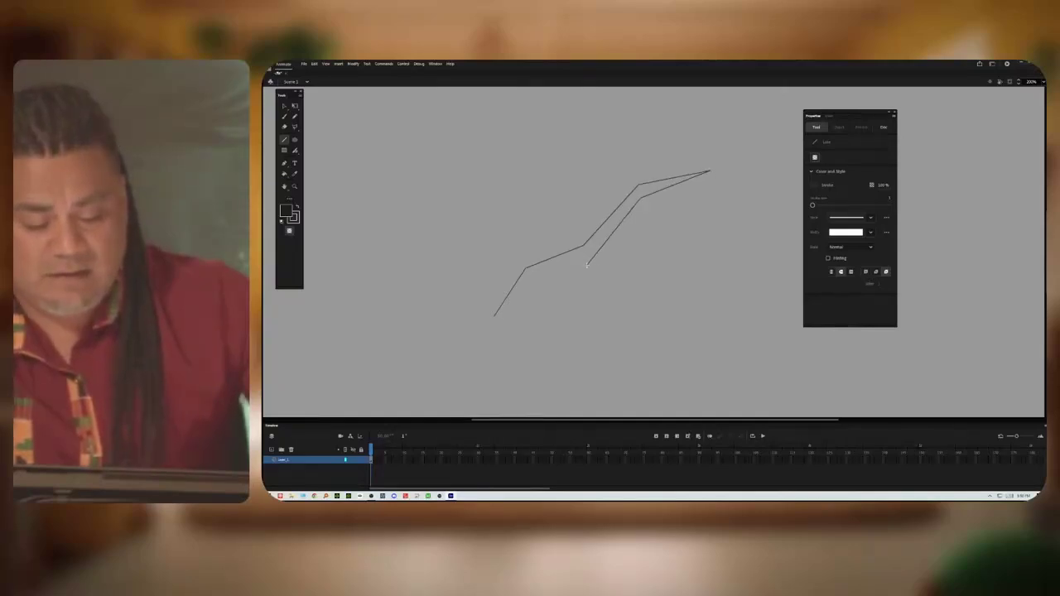
{"action": "left_click_drag", "start_coordinate": [525, 276], "coordinate": [492, 319]}
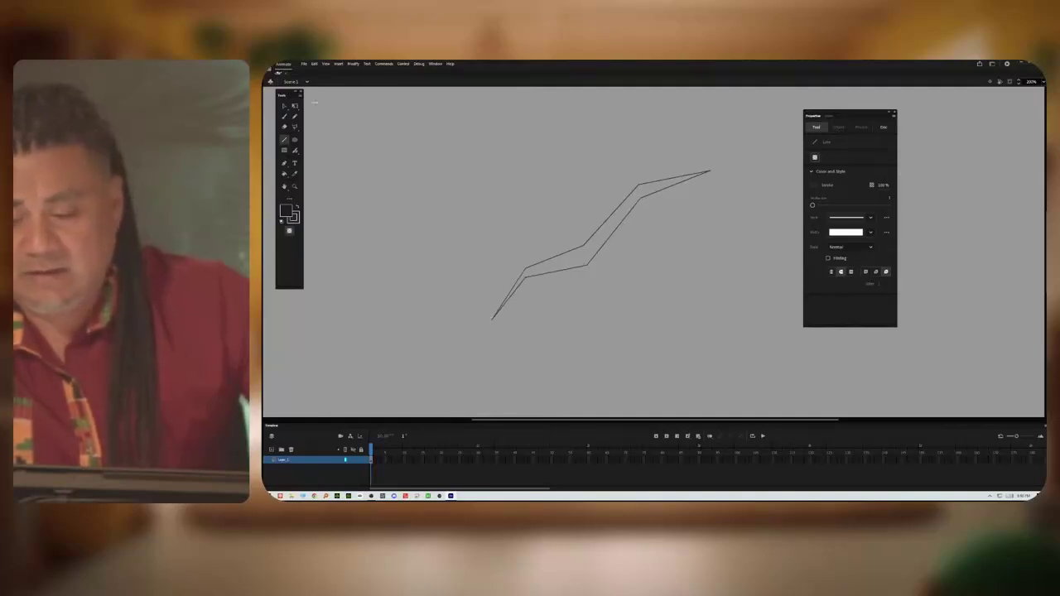
Step: Bend the straight segments of the zigzag outline into smooth curves to form a flowing, tapered stroke shape
{"action": "key", "text": "v"}
{"action": "left_click_drag", "start_coordinate": [512, 290], "coordinate": [503, 291]}
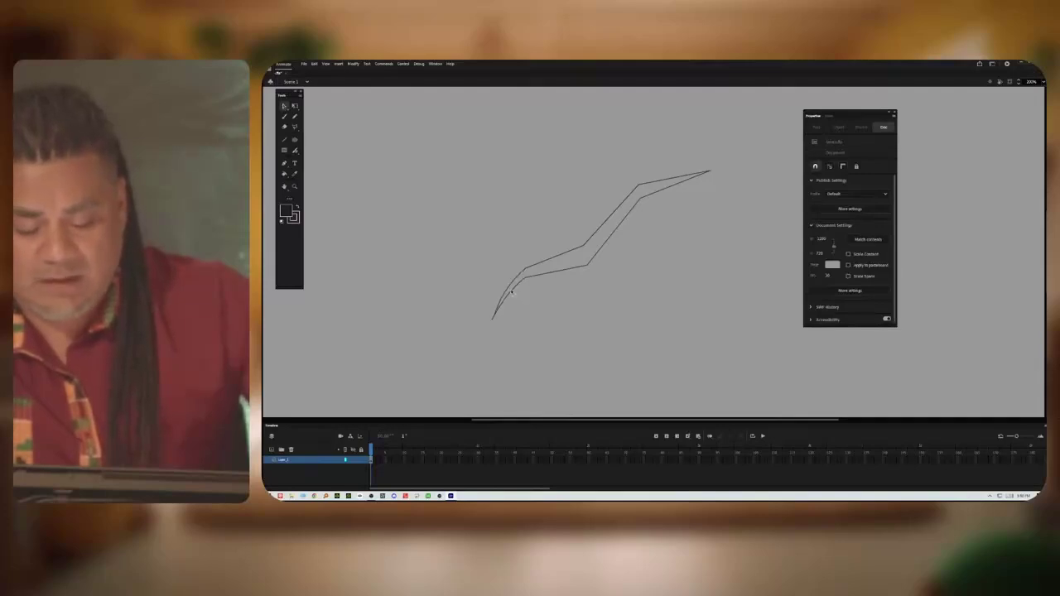
{"action": "left_click_drag", "start_coordinate": [553, 259], "coordinate": [598, 285]}
{"action": "left_click_drag", "start_coordinate": [600, 230], "coordinate": [603, 252]}
{"action": "left_click_drag", "start_coordinate": [656, 181], "coordinate": [633, 175]}
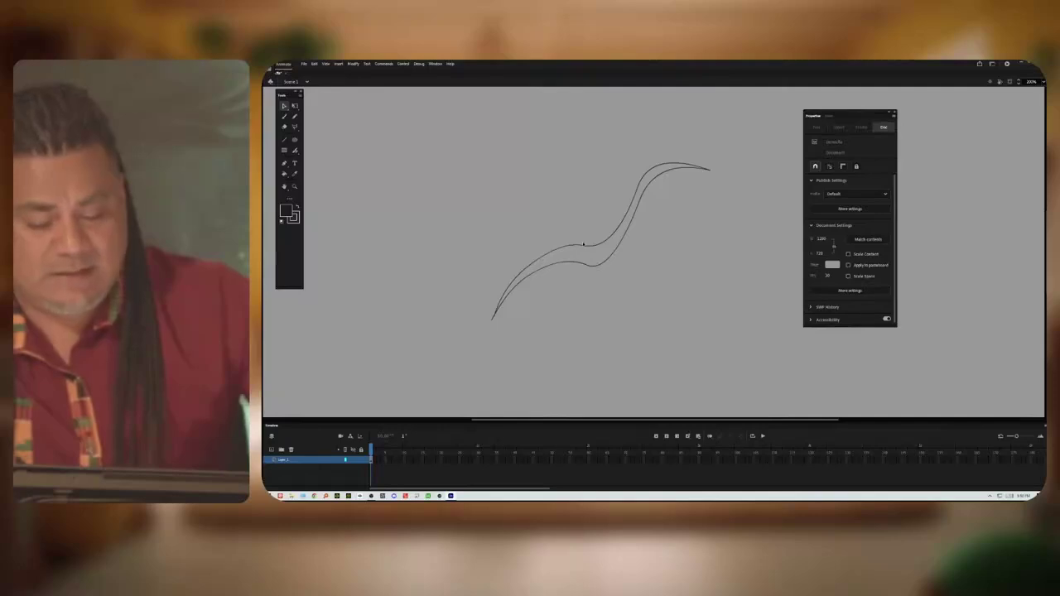
Step: Try to fill the curved outline, check its separate line objects, and break all of them apart into plain shapes
{"action": "left_click", "coordinate": [284, 174]}
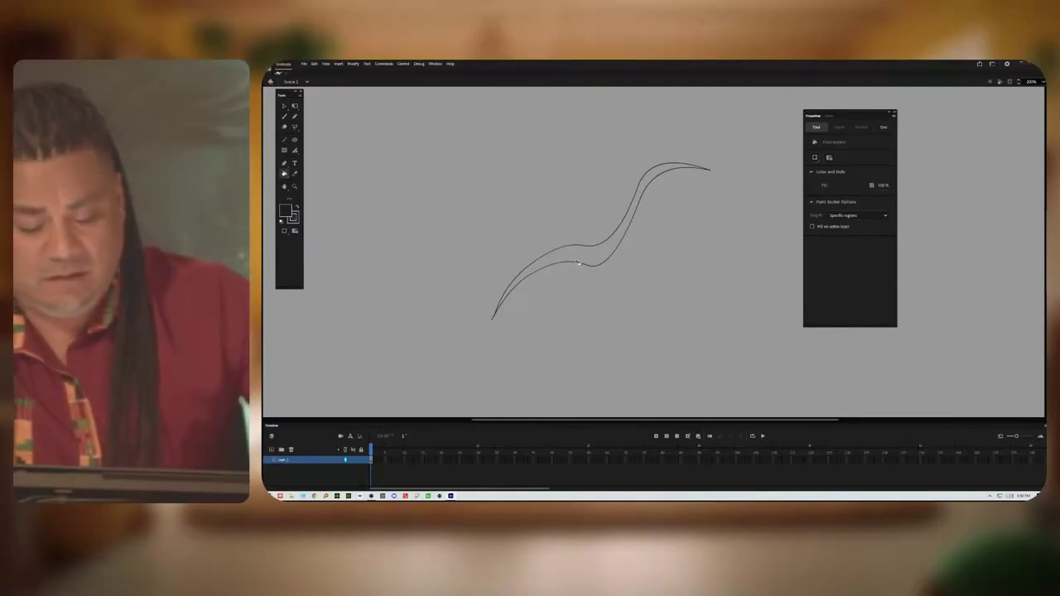
{"action": "left_click", "coordinate": [285, 107]}
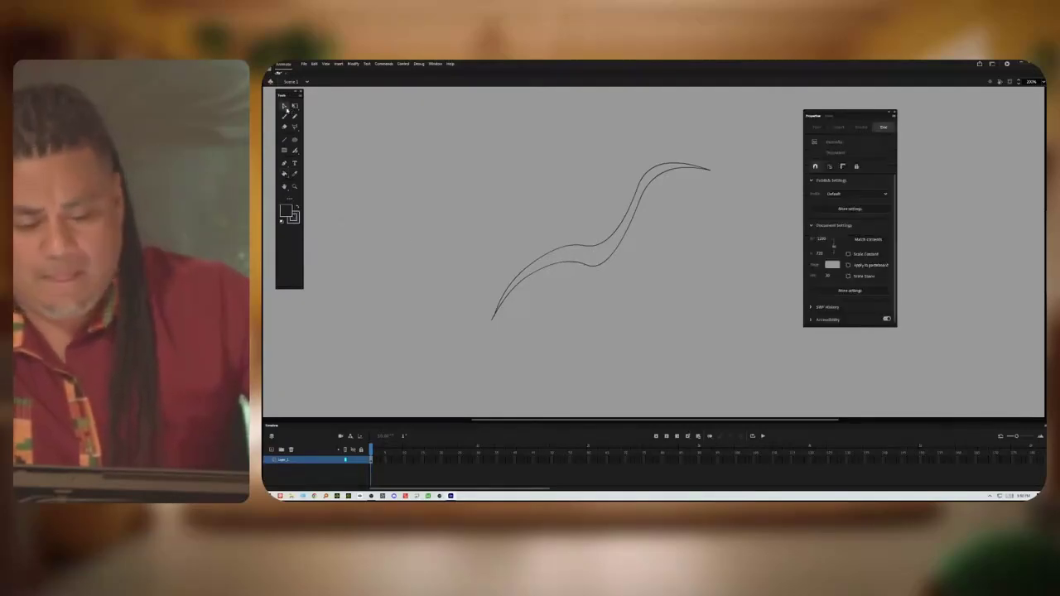
{"action": "left_click", "coordinate": [496, 316]}
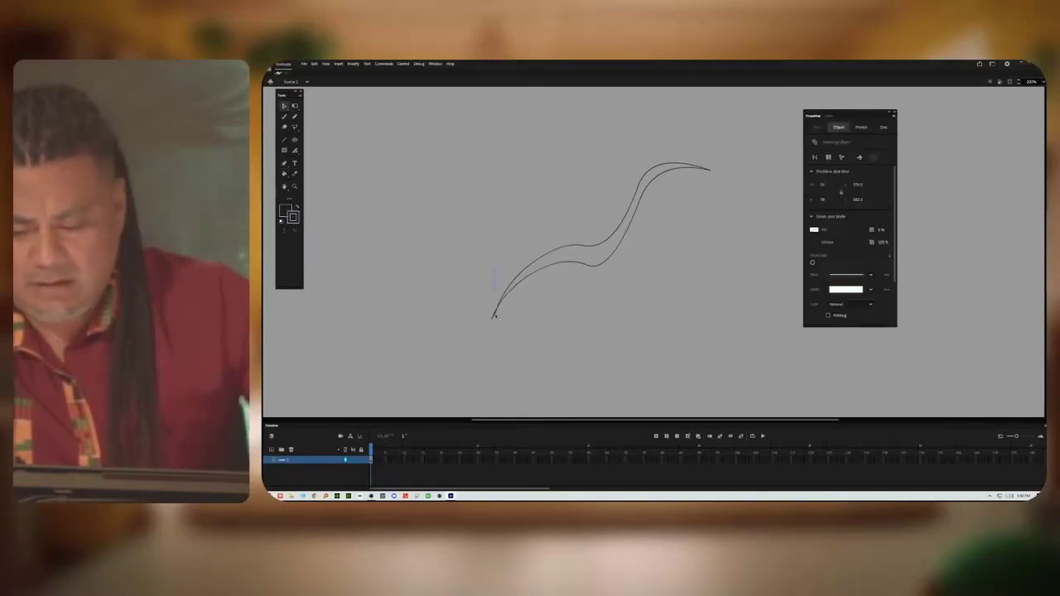
{"action": "left_click", "coordinate": [536, 276]}
{"action": "left_click", "coordinate": [562, 263]}
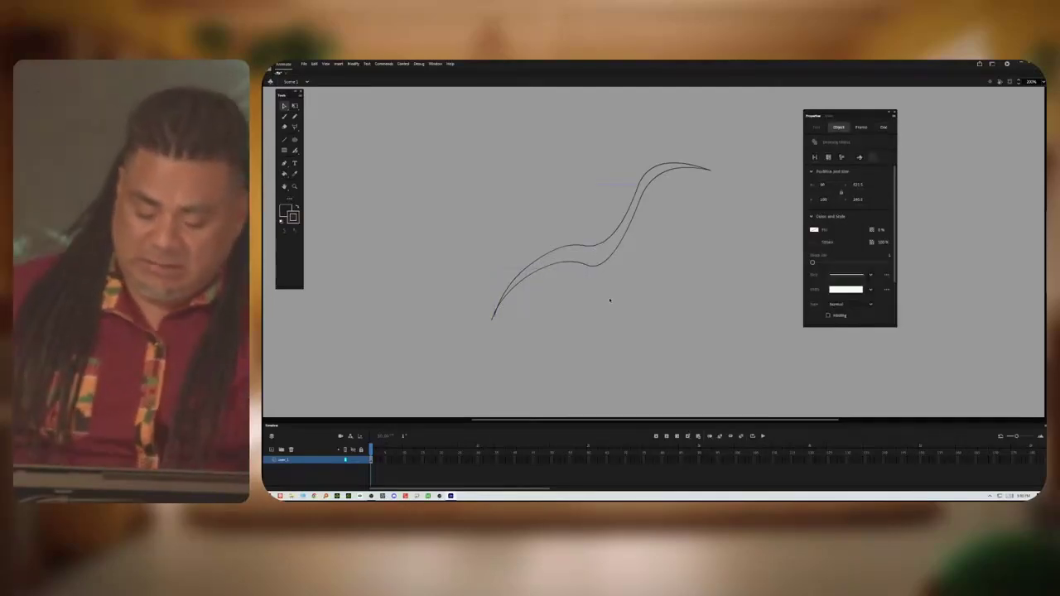
{"action": "key", "text": "ctrl+a"}
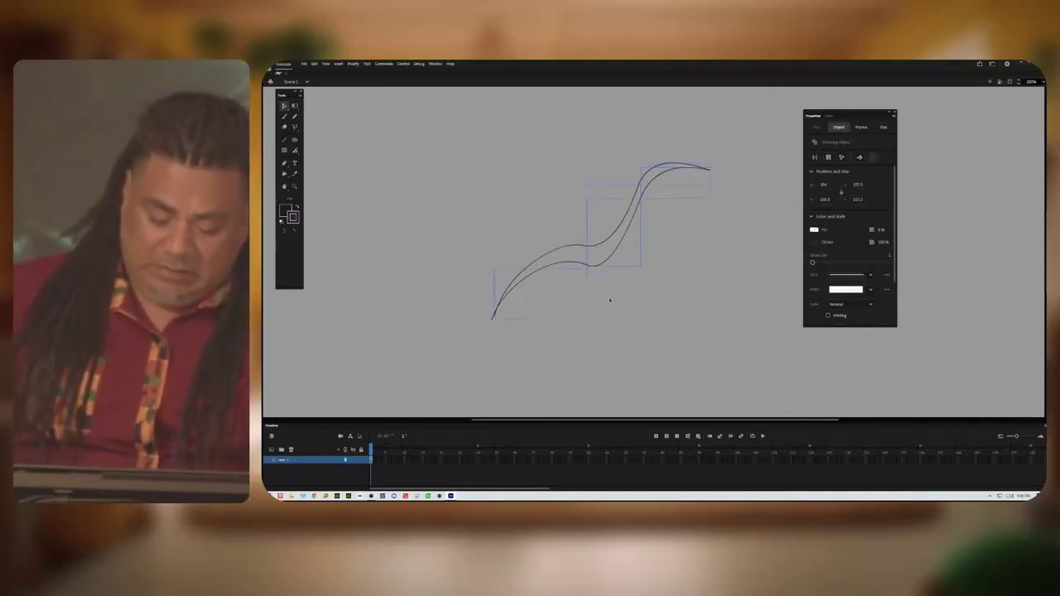
{"action": "key", "text": "ctrl+b"}
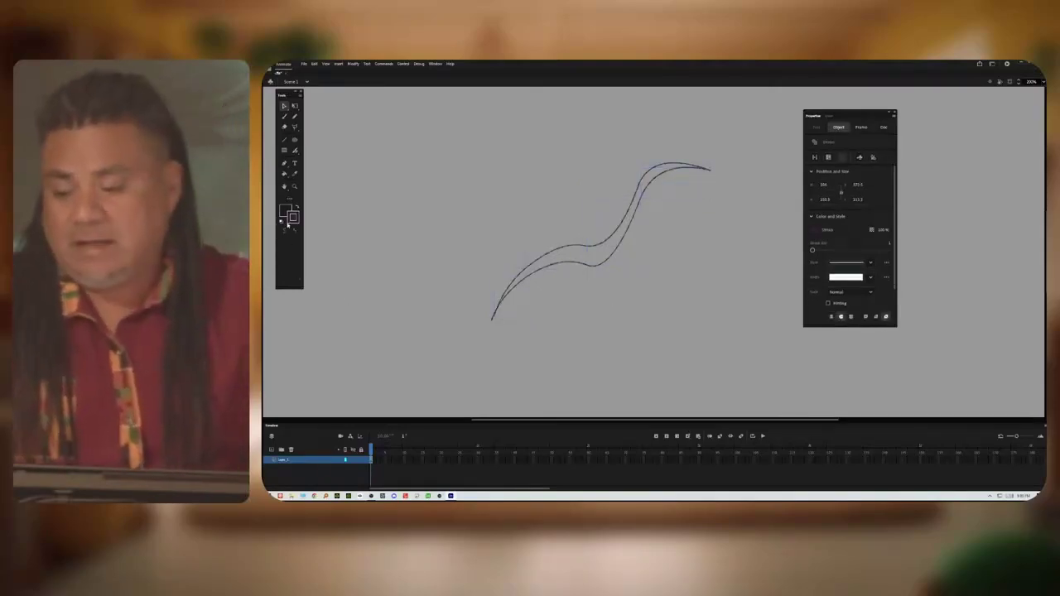
Step: Check the Pencil tool's Object Drawing option and fill the closed curved outline with the near-black color using the Paint Bucket
{"action": "left_click", "coordinate": [296, 117]}
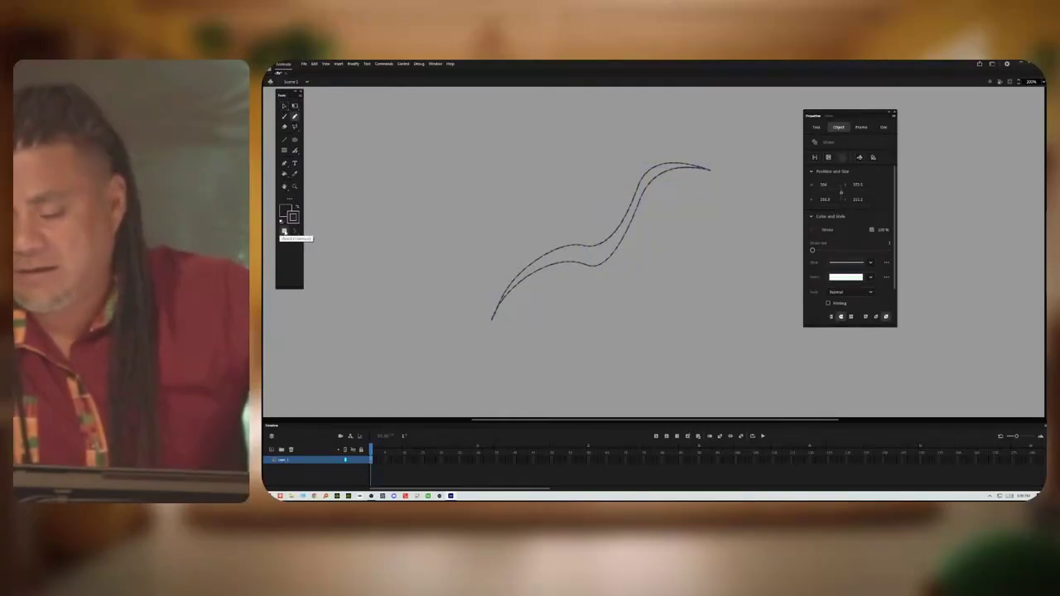
{"action": "left_click", "coordinate": [285, 232]}
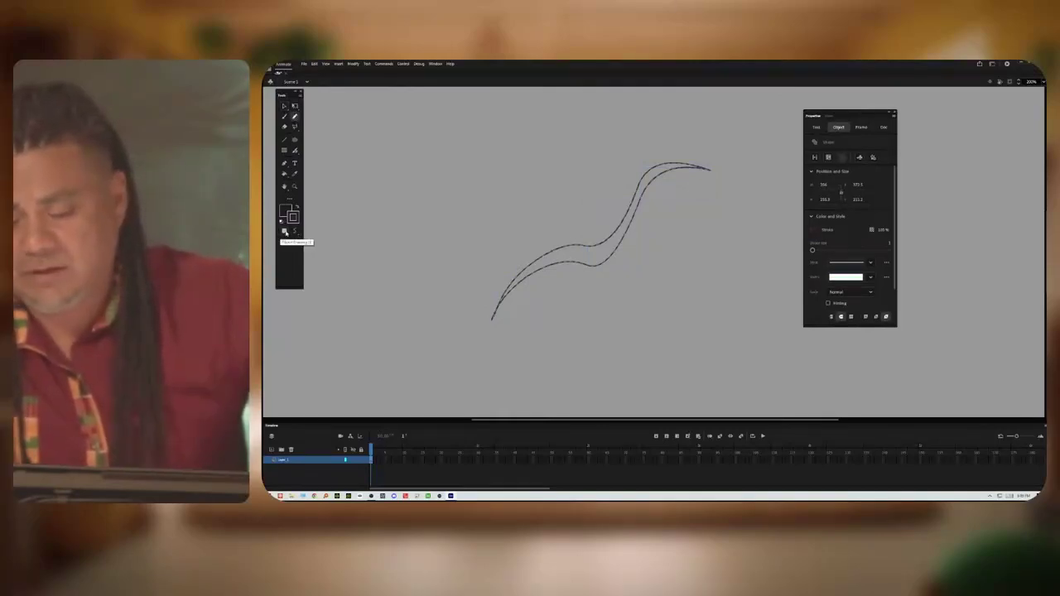
{"action": "left_click", "coordinate": [283, 105]}
{"action": "left_click", "coordinate": [465, 191]}
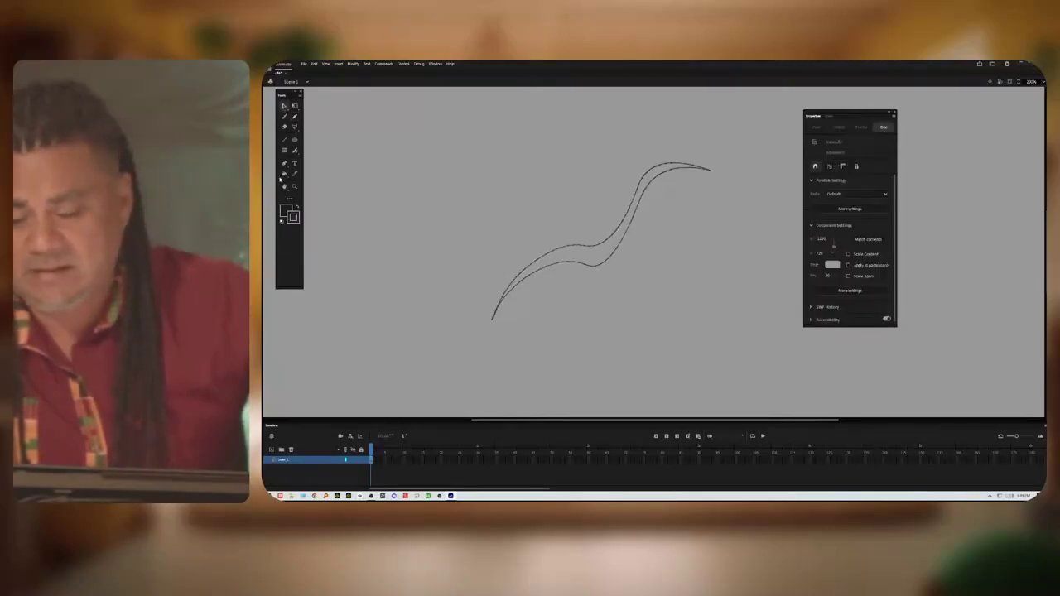
{"action": "left_click", "coordinate": [284, 174]}
{"action": "left_click", "coordinate": [603, 252]}
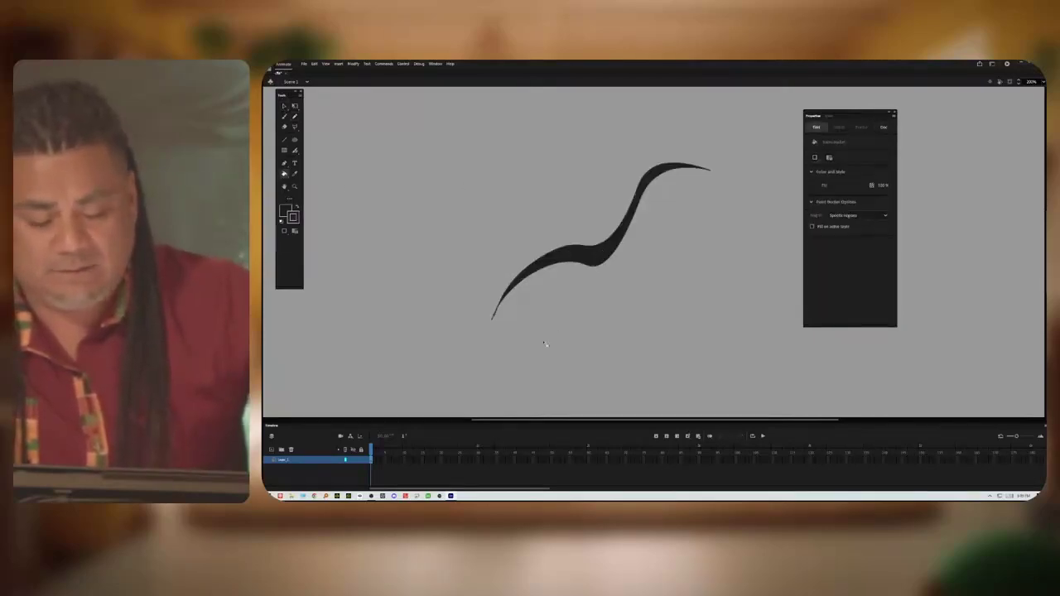
Step: Remove the thin outline around the filled curved shape and delete the remaining fill to clear the stage
{"action": "key", "text": "v"}
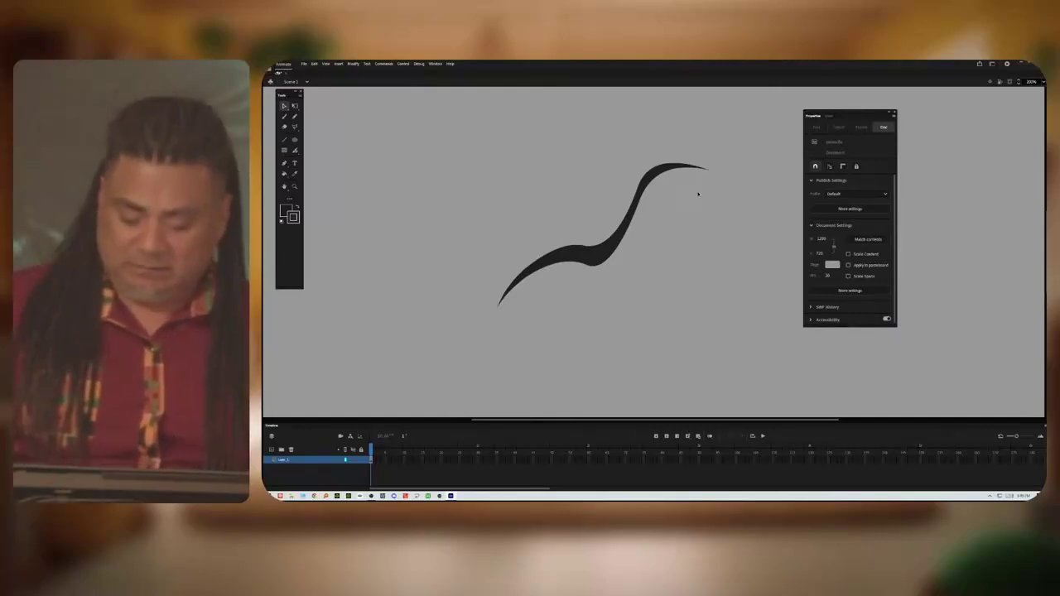
{"action": "key", "text": "ctrl+a"}
{"action": "key", "text": "Delete"}
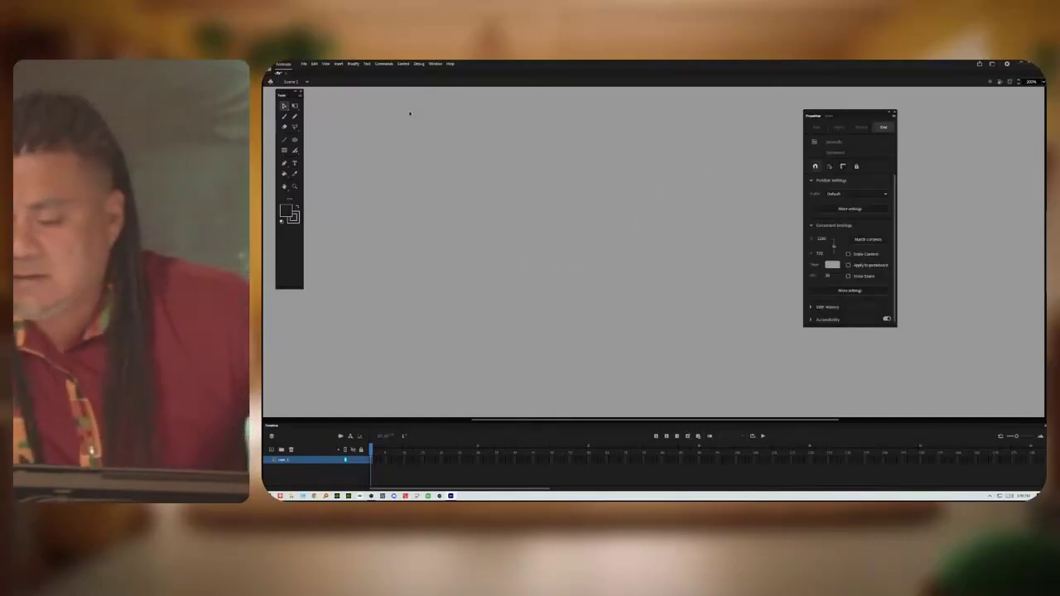
Step: Undo a short test stroke, reduce the Classic Brush size, and paint an apple outline with a stem on the empty stage
{"action": "key", "text": "b"}
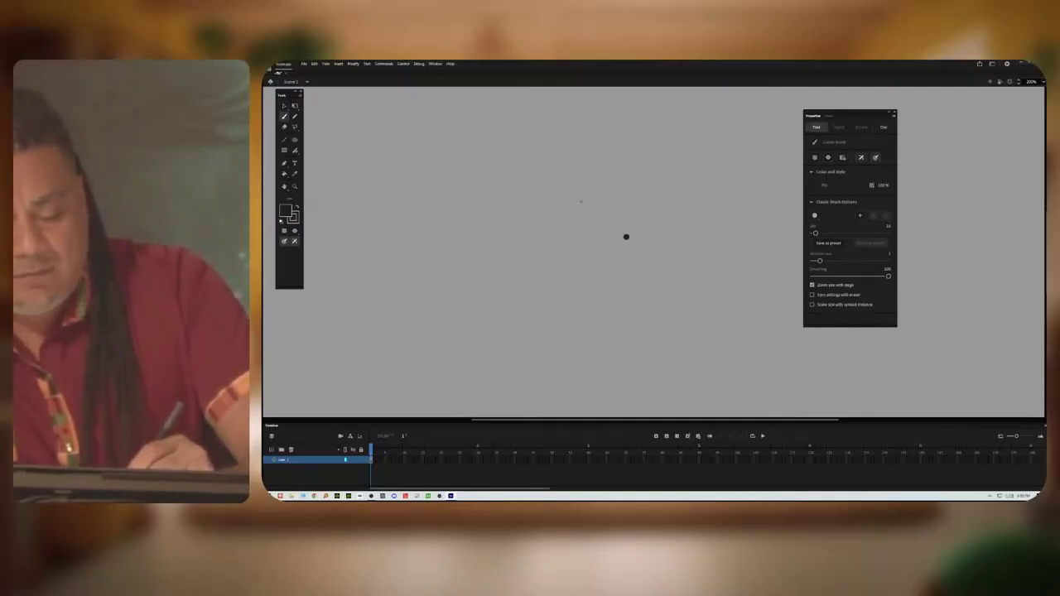
{"action": "left_click_drag", "start_coordinate": [589, 192], "coordinate": [583, 204]}
{"action": "key", "text": "ctrl+z"}
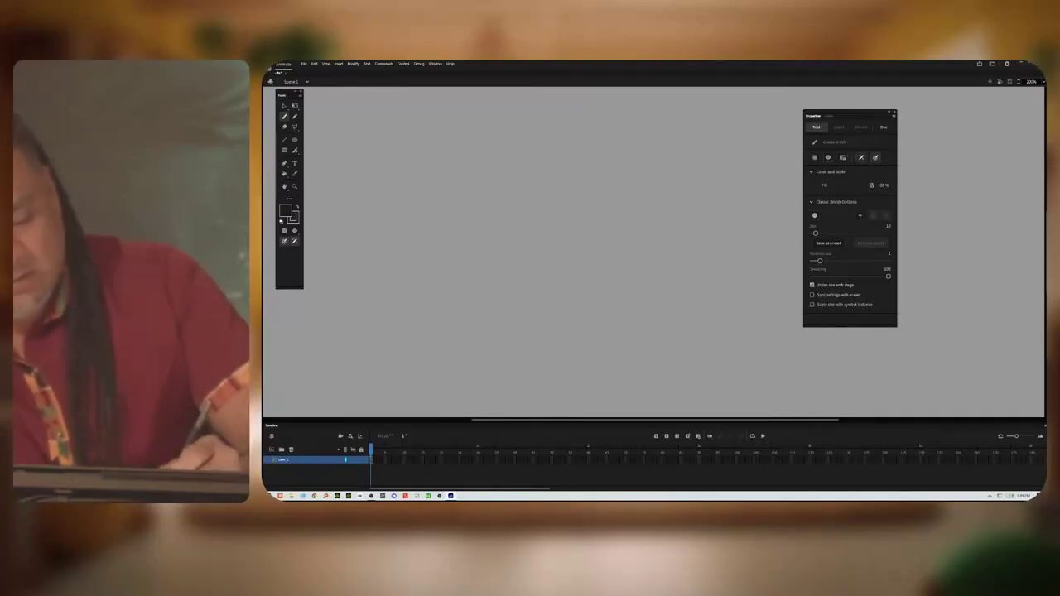
{"action": "key", "text": "["}
{"action": "key", "text": "]"}
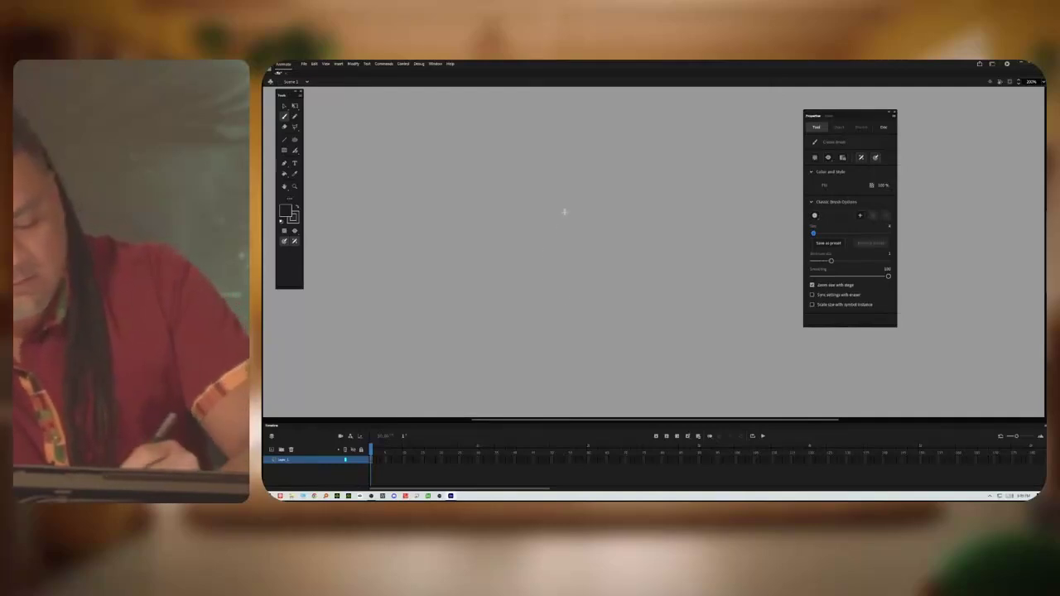
{"action": "left_click_drag", "start_coordinate": [562, 224], "coordinate": [567, 200]}
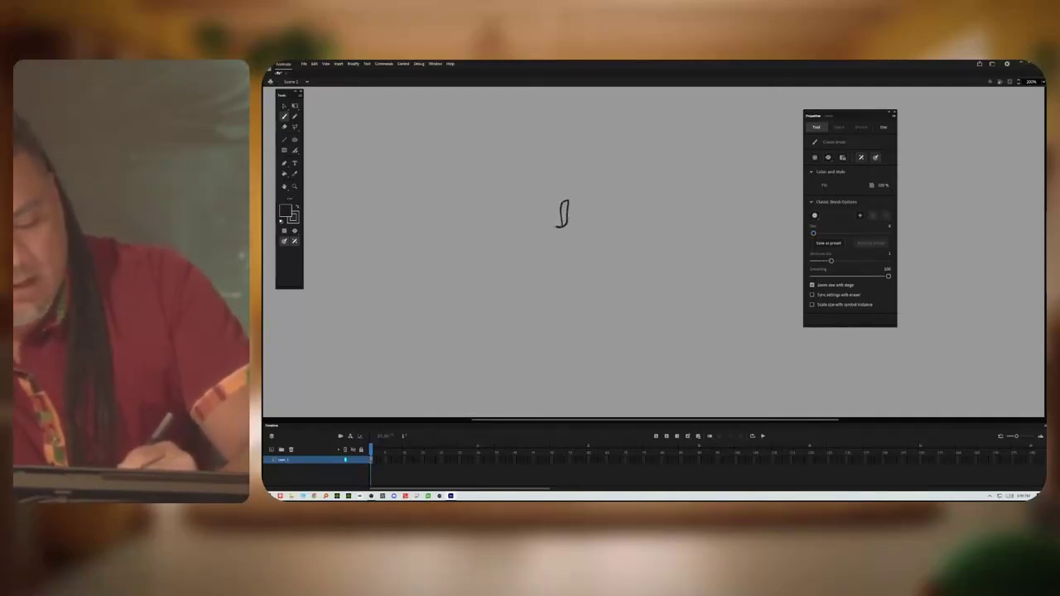
{"action": "mouse_move", "coordinate": [615, 225]}
{"action": "left_mouse_down"}
{"action": "mouse_move", "coordinate": [583, 309]}
{"action": "mouse_move", "coordinate": [549, 319]}
{"action": "mouse_move", "coordinate": [533, 316]}
{"action": "mouse_move", "coordinate": [518, 283]}
{"action": "mouse_move", "coordinate": [514, 248]}
{"action": "mouse_move", "coordinate": [560, 221]}
{"action": "left_mouse_up"}
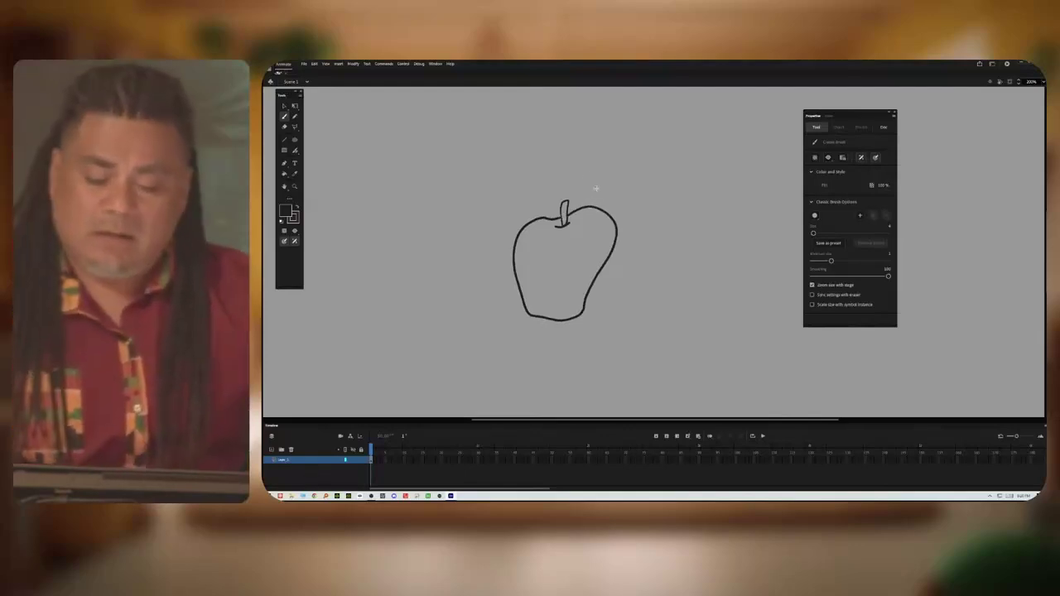
Step: Select the whole apple drawing and examine the anchor points along its brushed outline, leaving it deselected
{"action": "key", "text": "v"}
{"action": "left_click_drag", "start_coordinate": [629, 172], "coordinate": [485, 350]}
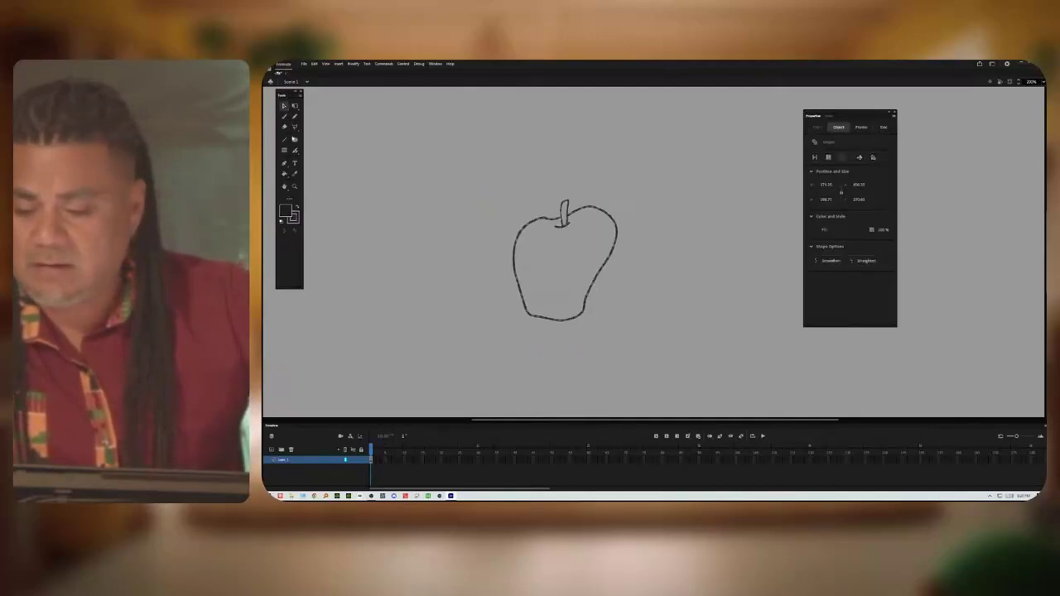
{"action": "left_click", "coordinate": [463, 145]}
{"action": "double_click", "coordinate": [562, 315]}
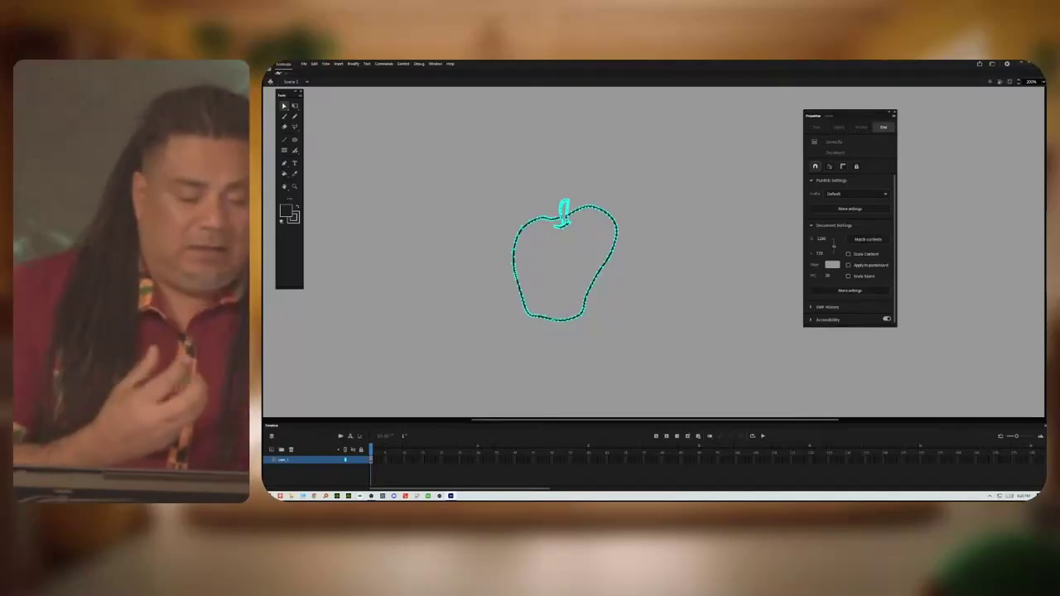
{"action": "left_click", "coordinate": [553, 188]}
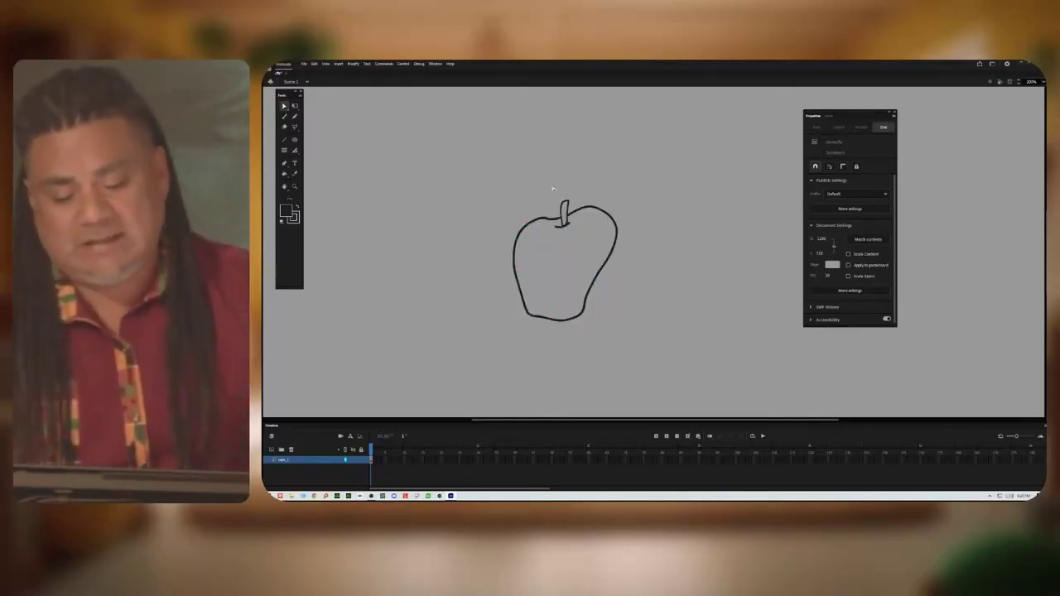
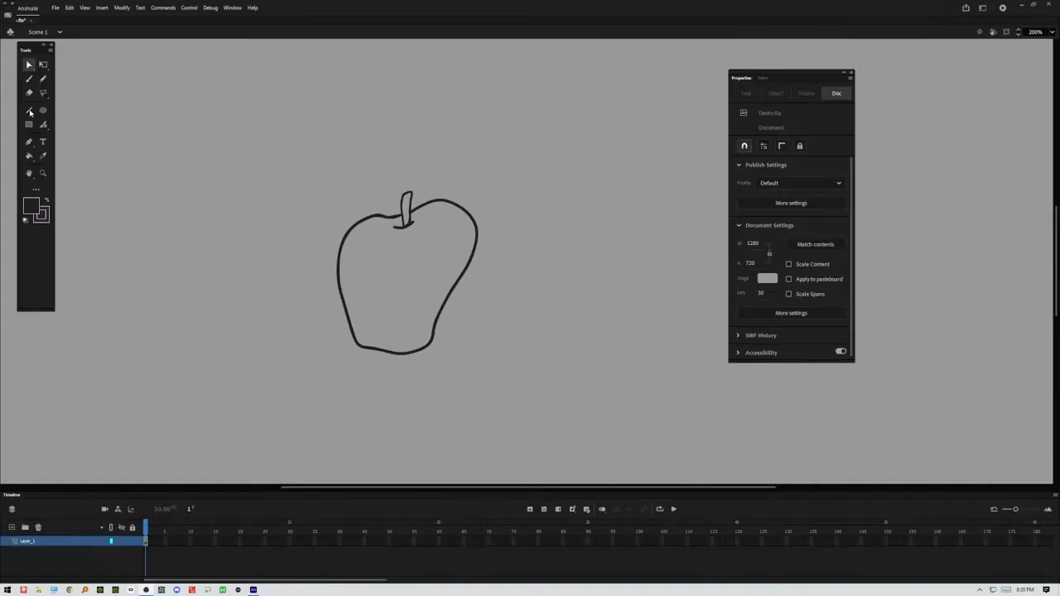
Step: Draw three straight segments in a wide V shape across the apple with the Line tool
{"action": "left_click", "coordinate": [29, 111]}
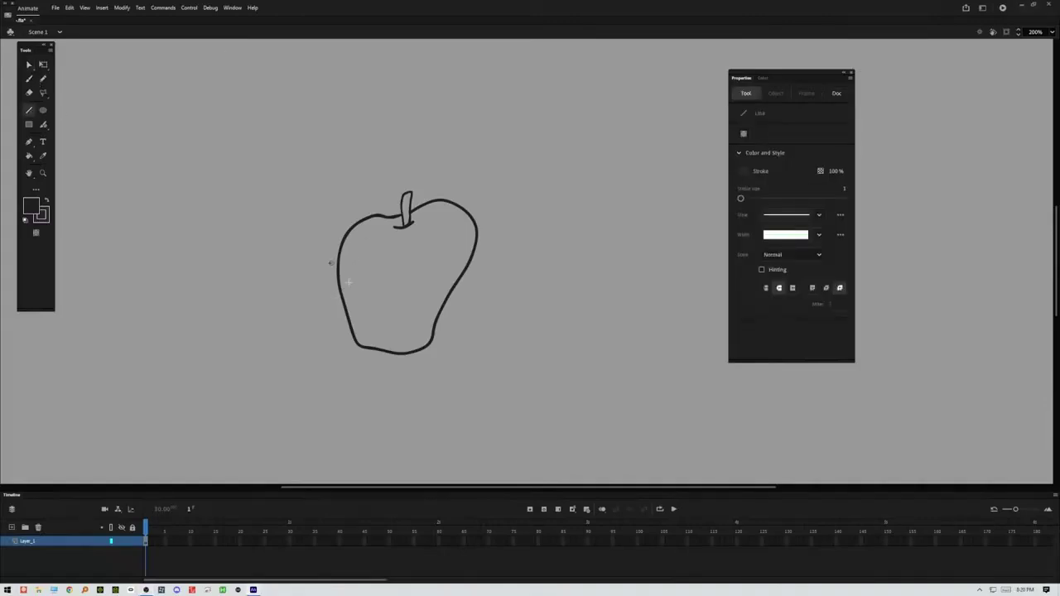
{"action": "mouse_move", "coordinate": [371, 312]}
{"action": "left_mouse_down"}
{"action": "mouse_move", "coordinate": [432, 291]}
{"action": "mouse_move", "coordinate": [486, 195]}
{"action": "left_mouse_up"}
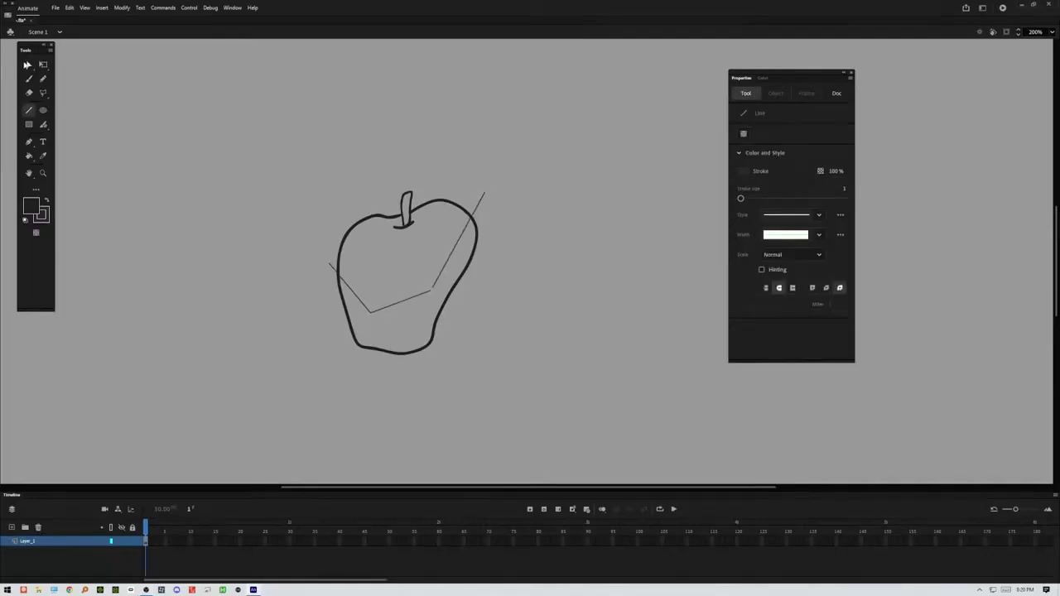
Step: Bend the three straight line segments inside the apple into curves that follow its lower and right edges
{"action": "left_click", "coordinate": [26, 64]}
{"action": "left_click", "coordinate": [43, 67]}
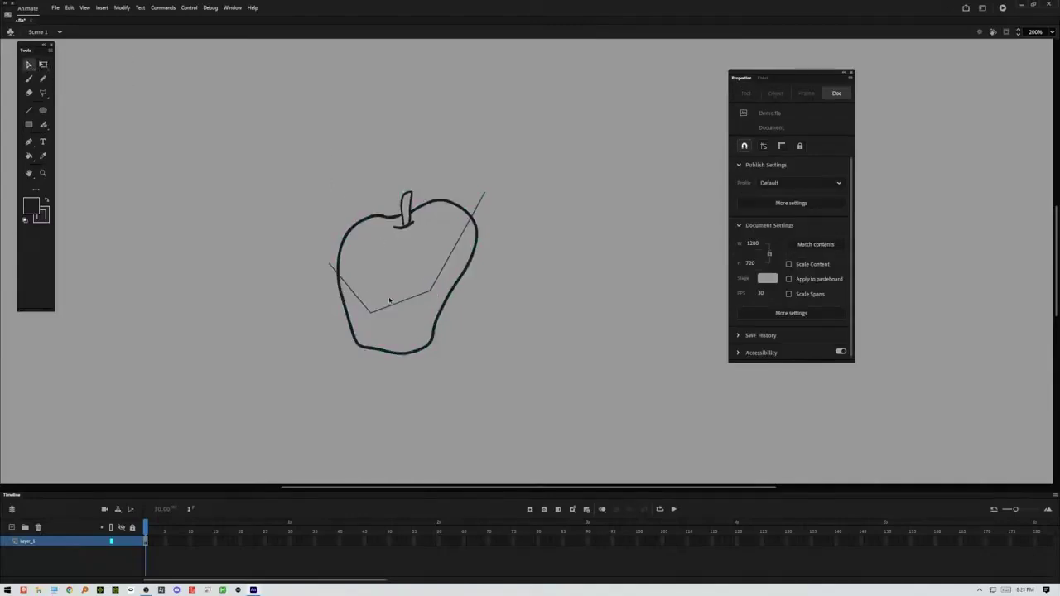
{"action": "left_click_drag", "start_coordinate": [393, 306], "coordinate": [395, 334]}
{"action": "left_click_drag", "start_coordinate": [394, 337], "coordinate": [390, 338]}
{"action": "left_click_drag", "start_coordinate": [431, 292], "coordinate": [444, 292]}
{"action": "left_click_drag", "start_coordinate": [457, 254], "coordinate": [469, 249]}
{"action": "left_click_drag", "start_coordinate": [358, 298], "coordinate": [361, 334]}
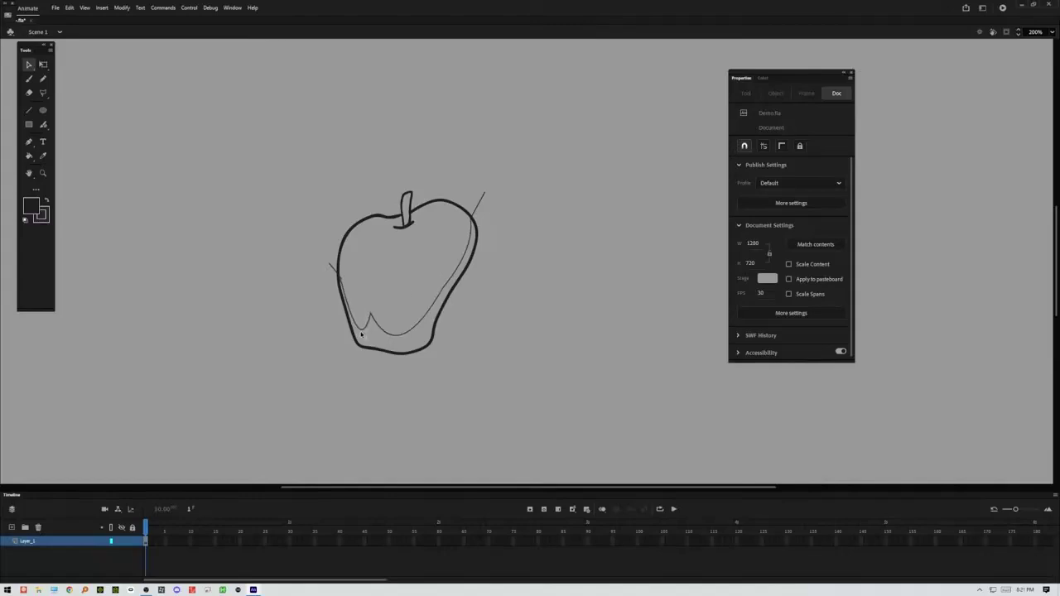
Step: Set the fill colour to dark red 990000 and fill the apple's main body and lower shading area with the Paint Bucket
{"action": "left_click", "coordinate": [33, 207]}
{"action": "left_click", "coordinate": [92, 277]}
{"action": "left_click", "coordinate": [35, 208]}
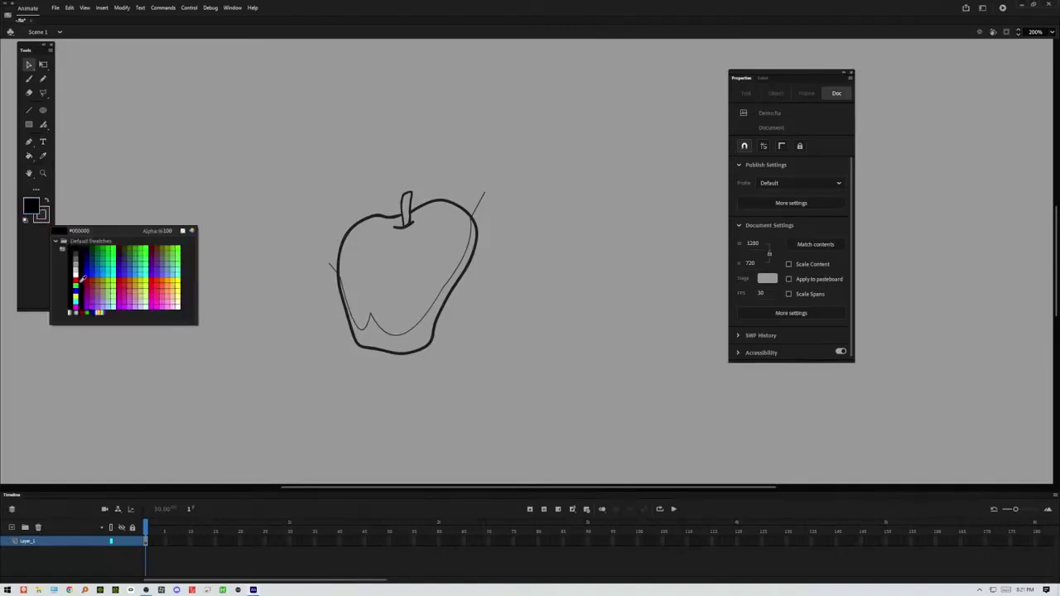
{"action": "left_click", "coordinate": [78, 279]}
{"action": "left_click", "coordinate": [33, 207]}
{"action": "left_click", "coordinate": [193, 235]}
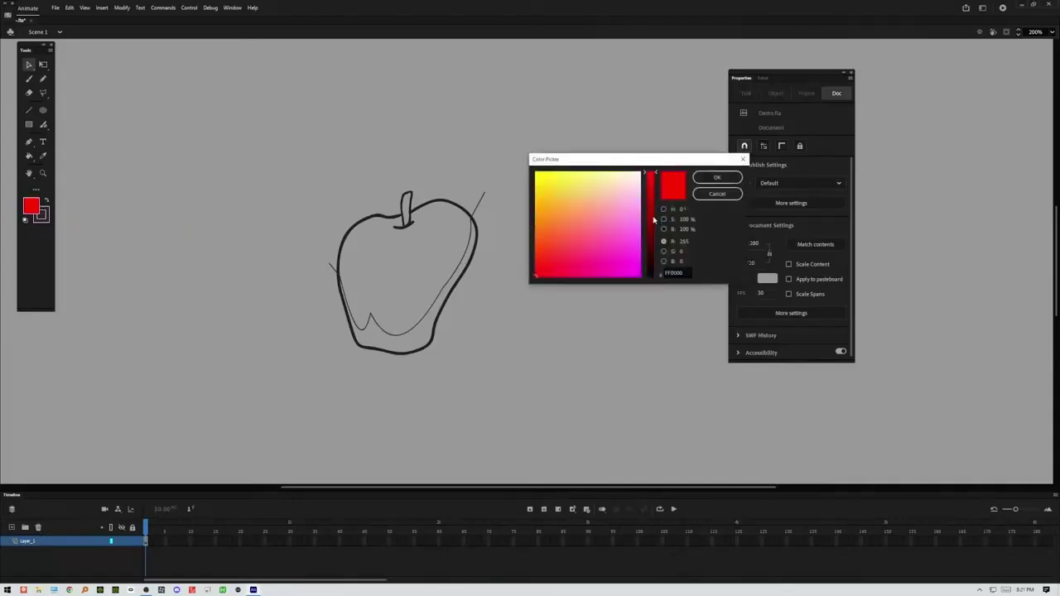
{"action": "left_click", "coordinate": [650, 209]}
{"action": "left_click", "coordinate": [717, 177]}
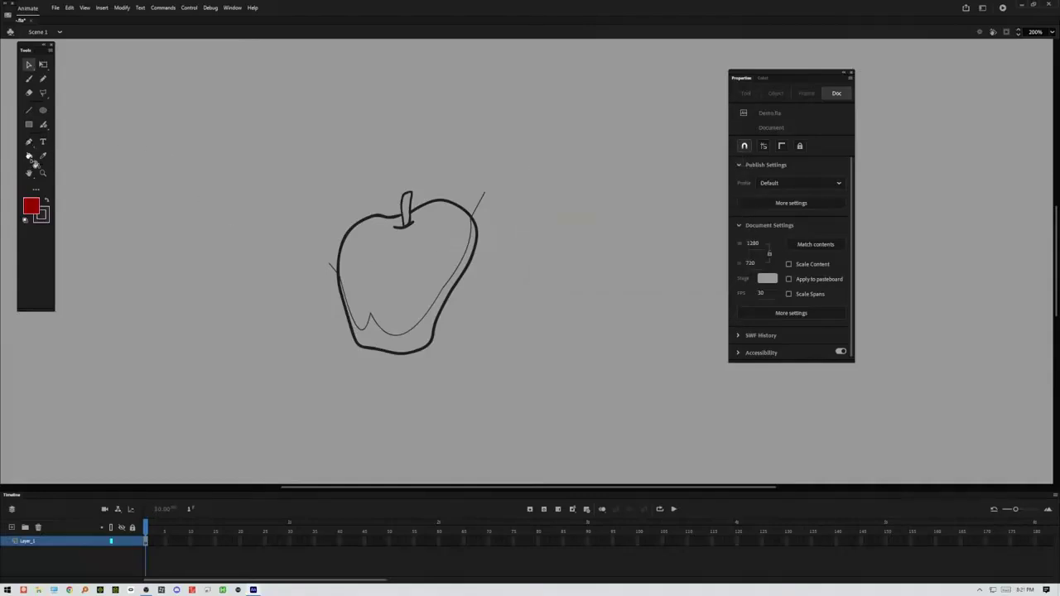
{"action": "left_click", "coordinate": [29, 156]}
{"action": "left_click", "coordinate": [387, 316]}
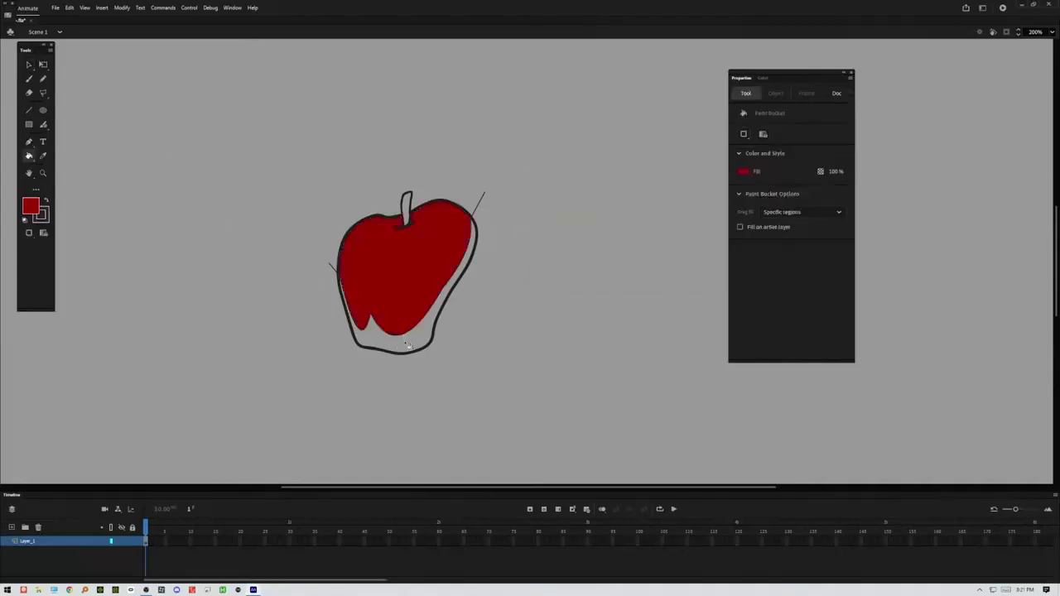
{"action": "left_click", "coordinate": [407, 342]}
Step: Choose a darker red and refill the shading area along the apple's lower and right edges
{"action": "left_click", "coordinate": [46, 213]}
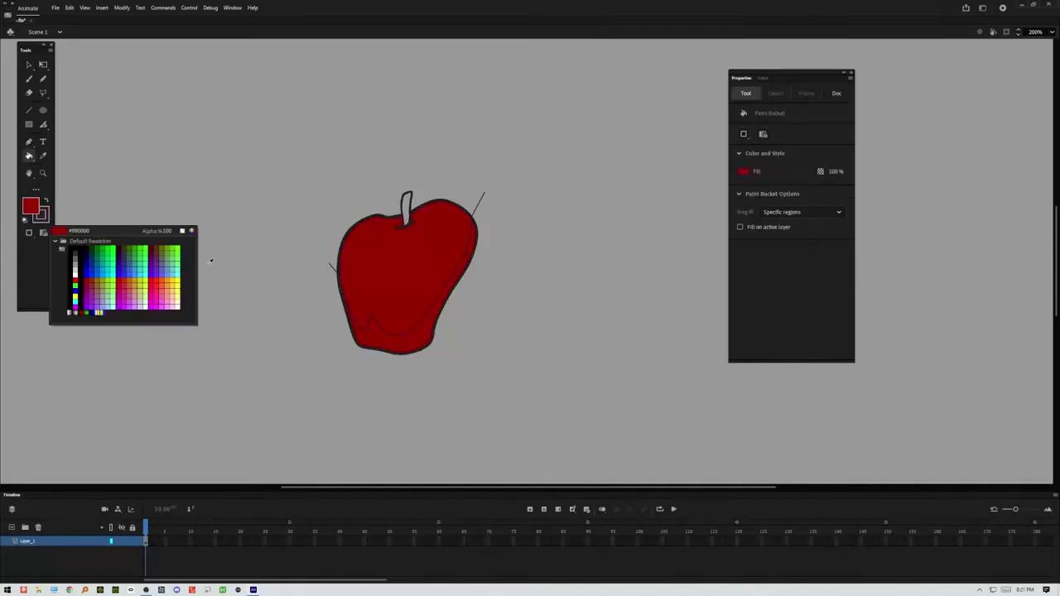
{"action": "left_click", "coordinate": [192, 232]}
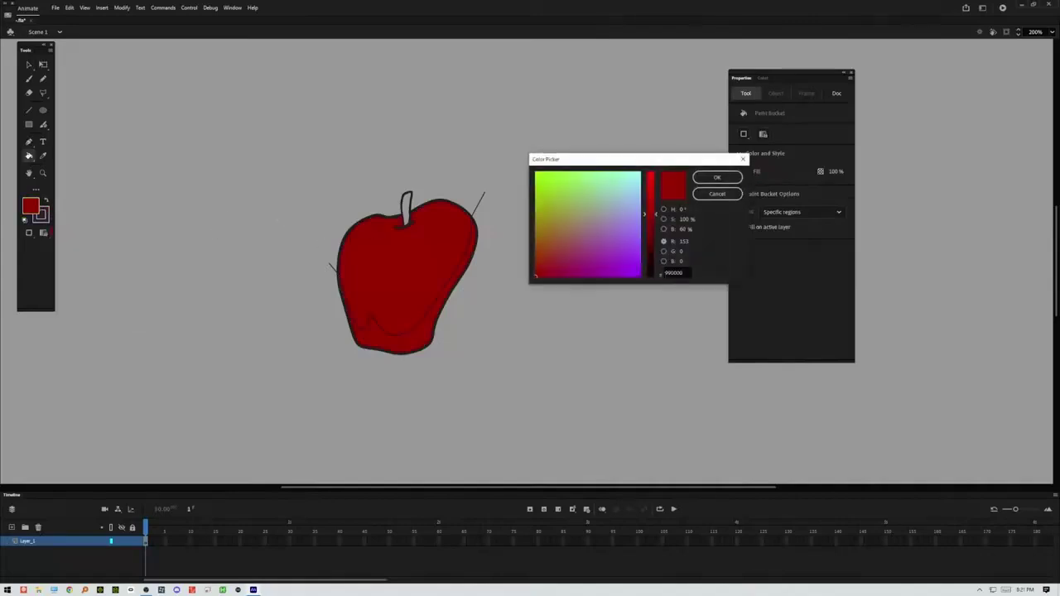
{"action": "left_click", "coordinate": [711, 177]}
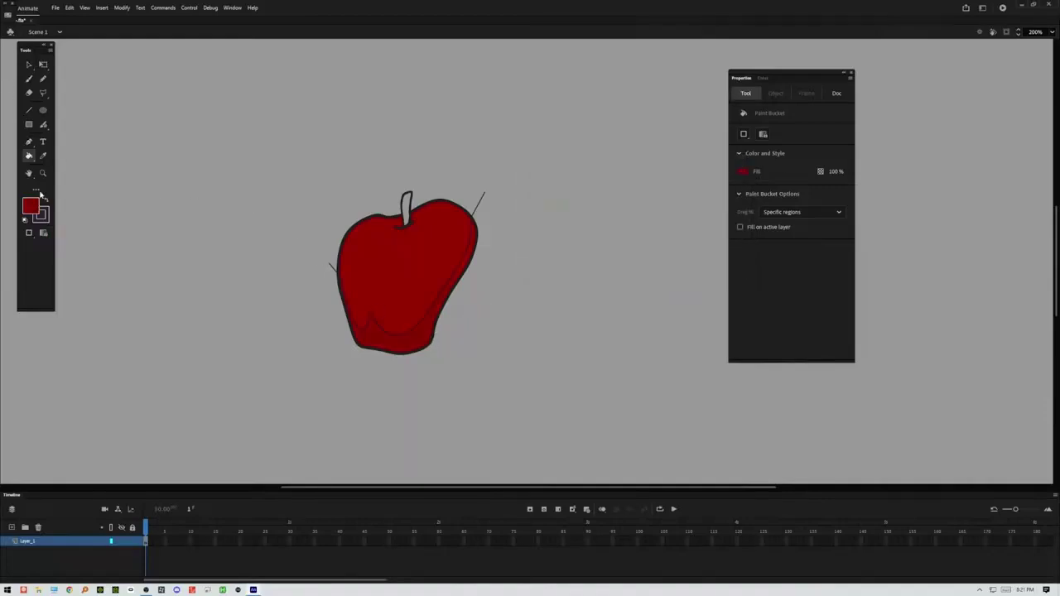
Step: Draw an oval highlight about 33 by 24 px near the apple's upper-left shoulder and fill it with a brighter red
{"action": "left_click", "coordinate": [43, 110]}
{"action": "left_click_drag", "start_coordinate": [363, 224], "coordinate": [383, 241]}
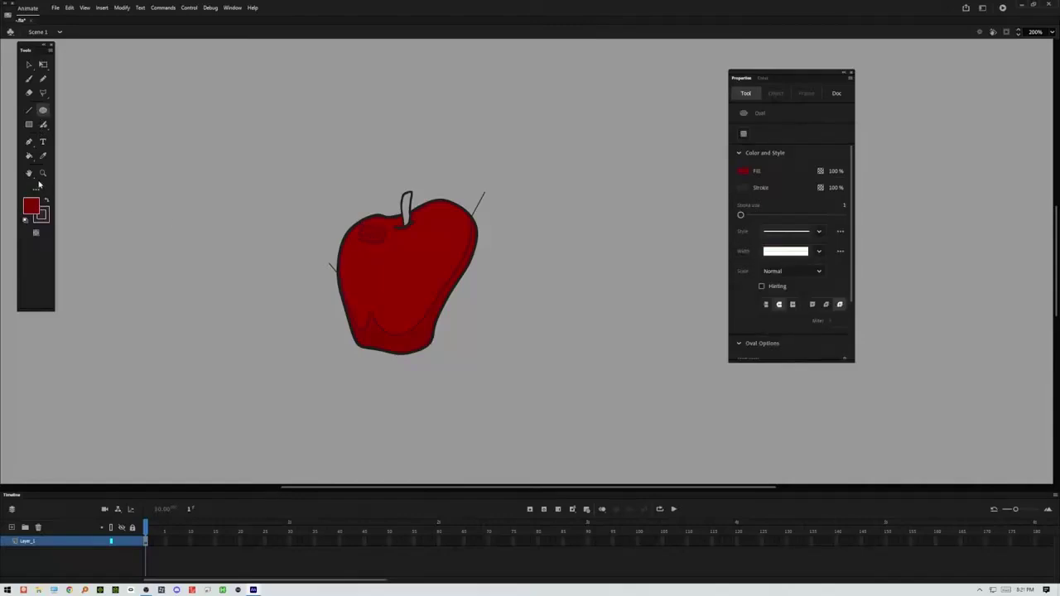
{"action": "left_click", "coordinate": [31, 206]}
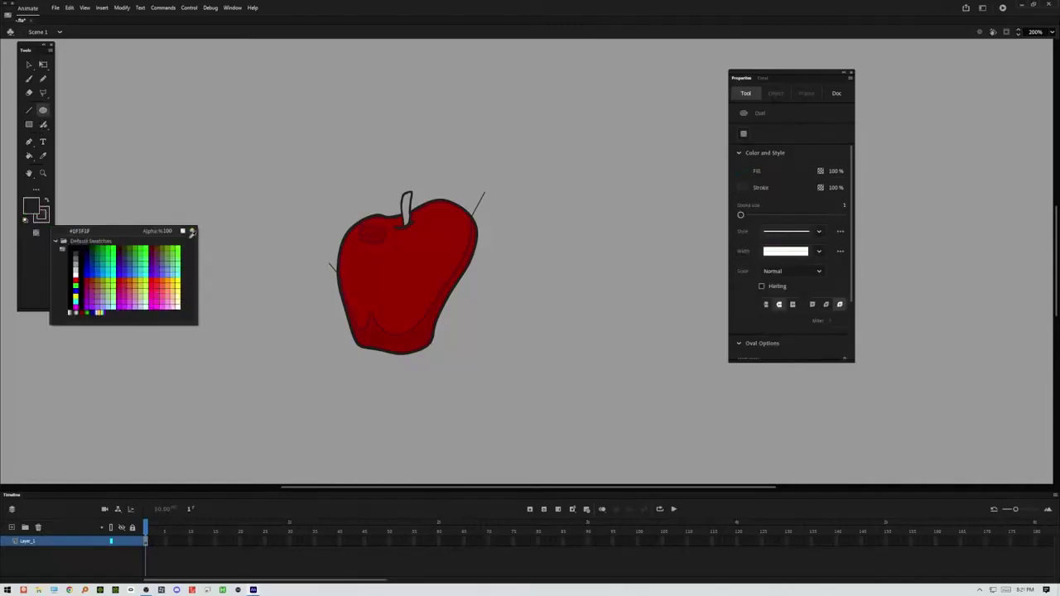
{"action": "left_click", "coordinate": [191, 231]}
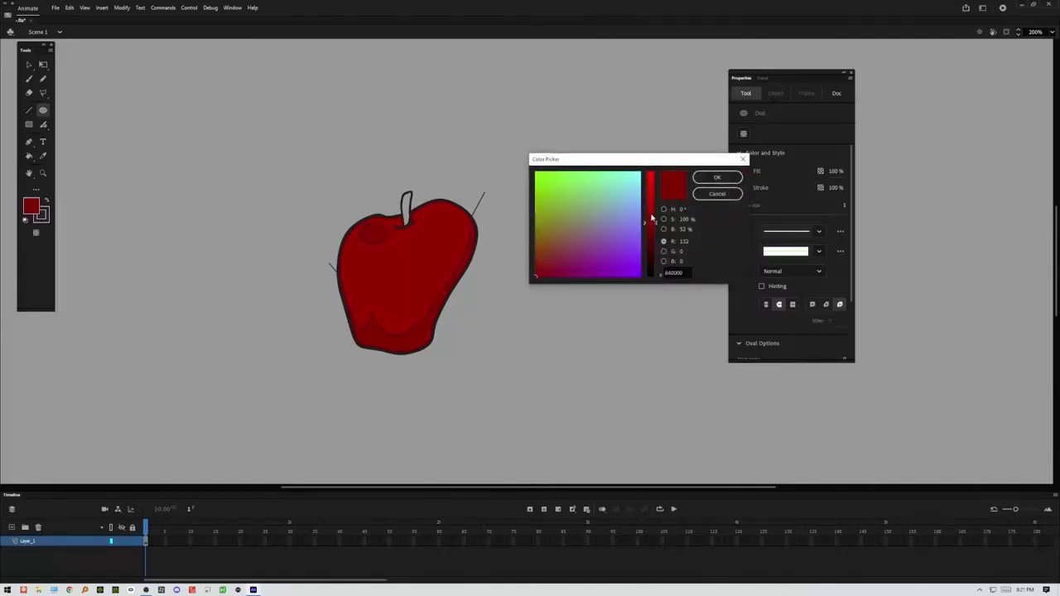
{"action": "left_click", "coordinate": [718, 178]}
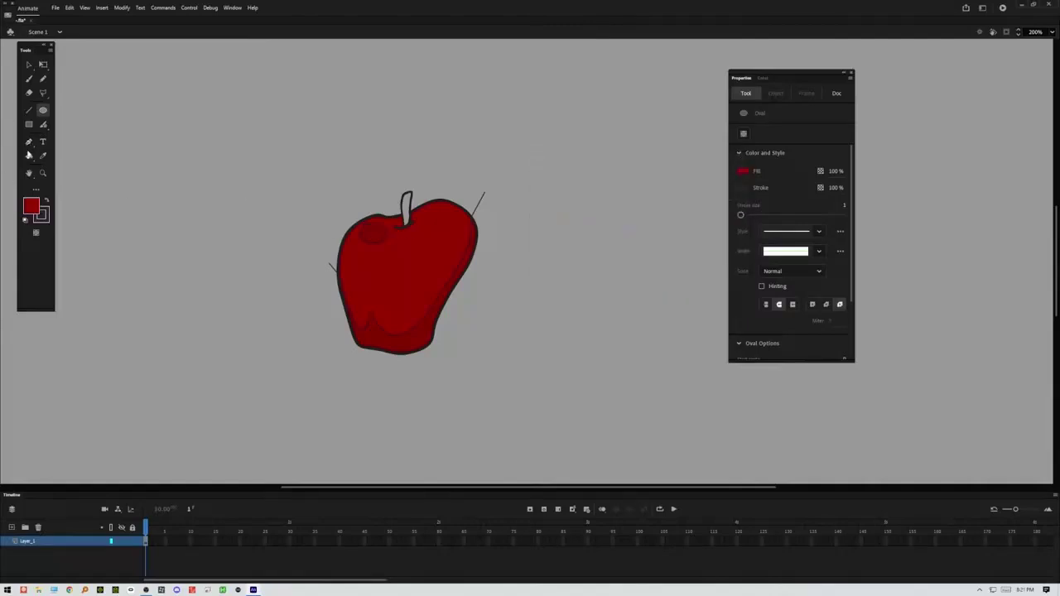
{"action": "left_click", "coordinate": [28, 155]}
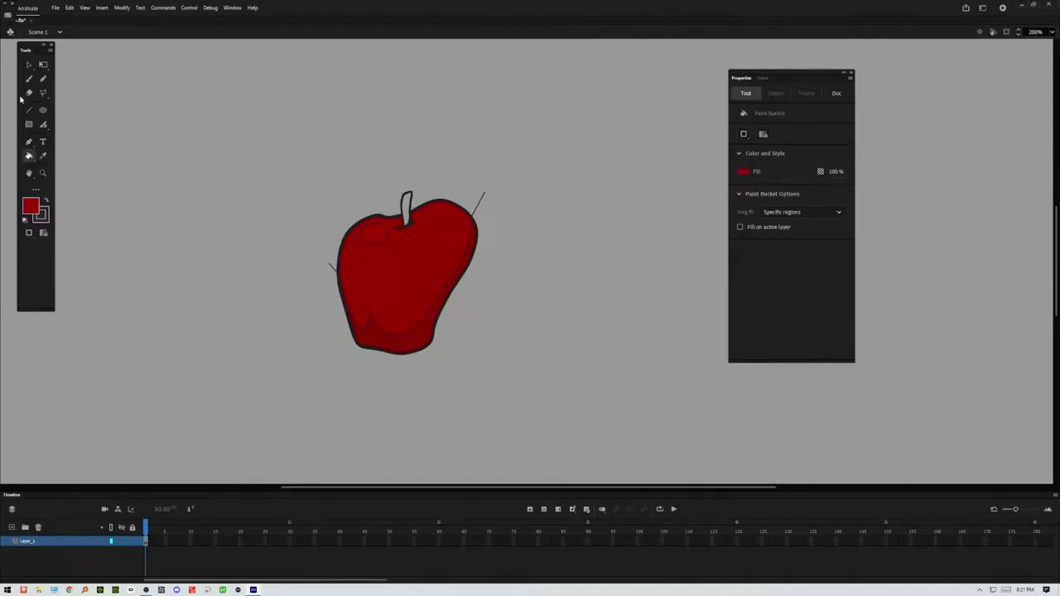
Step: Mix a slightly pinker, brighter red in the Color Picker and refill the oval highlight with it
{"action": "left_click", "coordinate": [33, 207]}
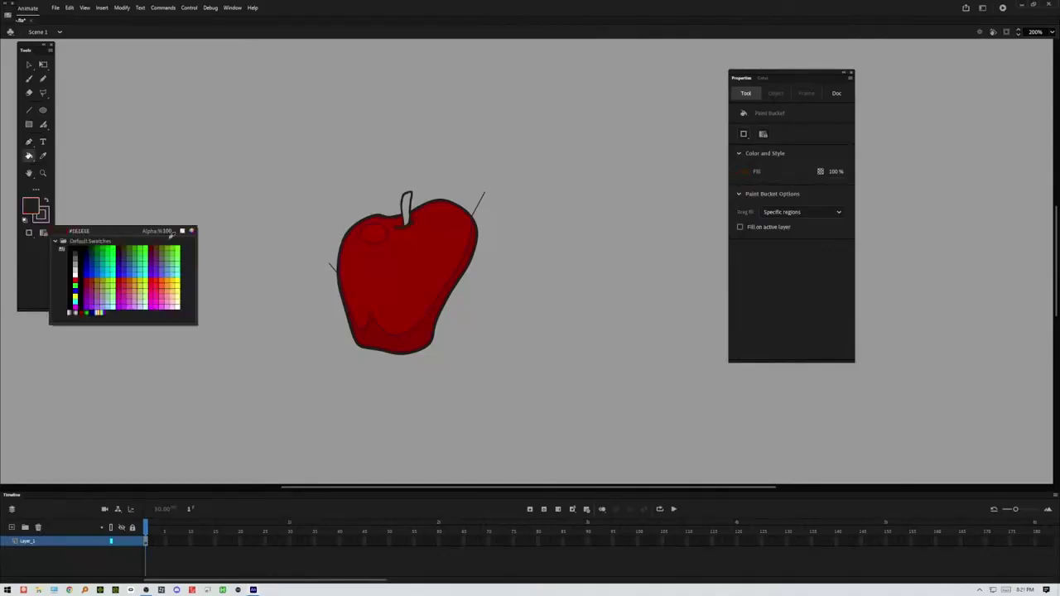
{"action": "left_click", "coordinate": [192, 232]}
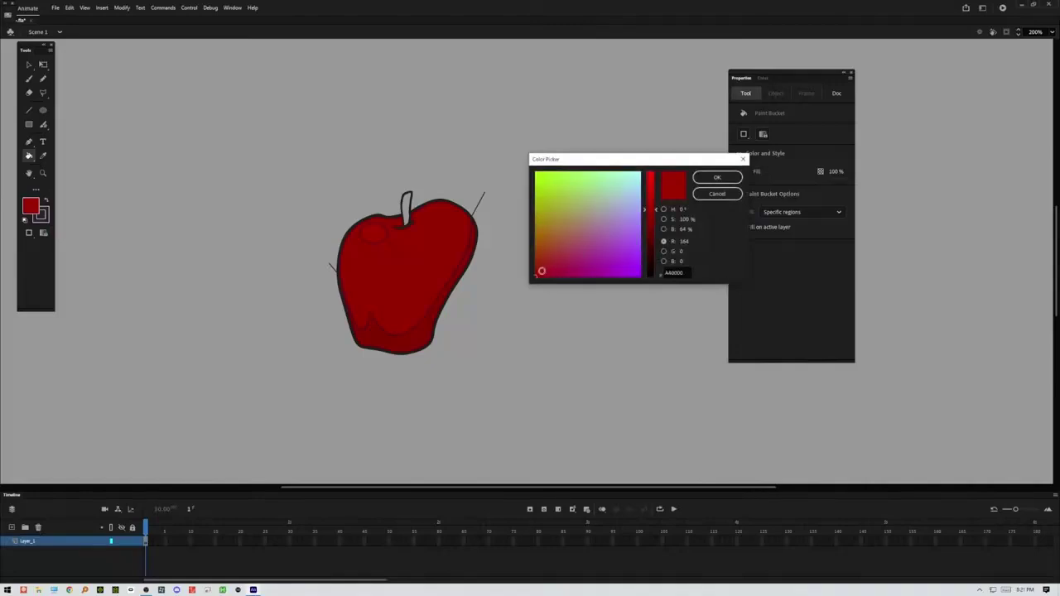
{"action": "left_click", "coordinate": [542, 271]}
{"action": "left_click", "coordinate": [715, 178]}
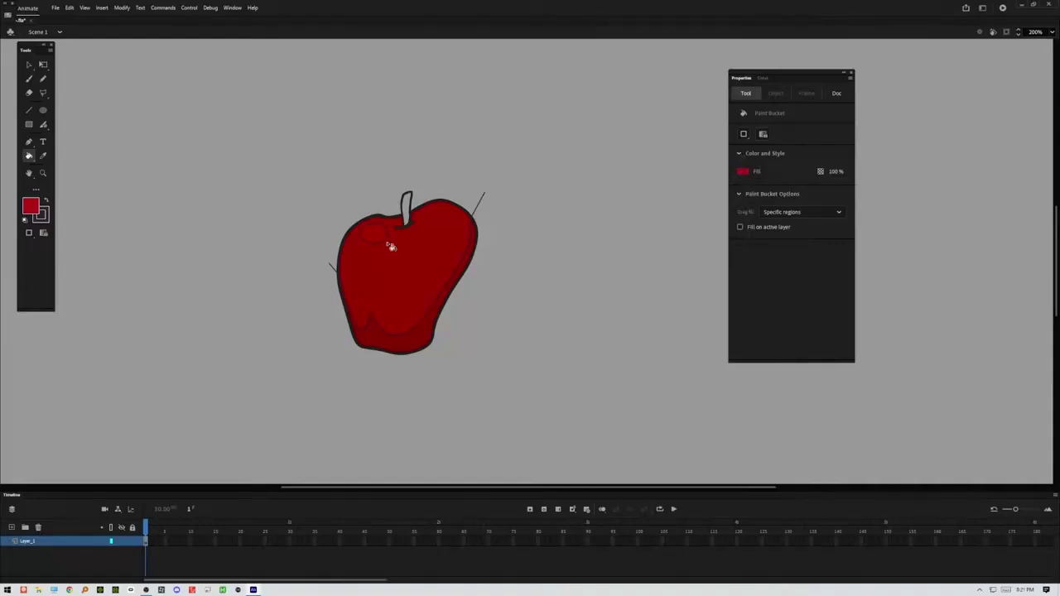
Step: Delete the oval highlight's outline and the thin lines bordering the apple's shading, including their protruding ends
{"action": "key", "text": "v"}
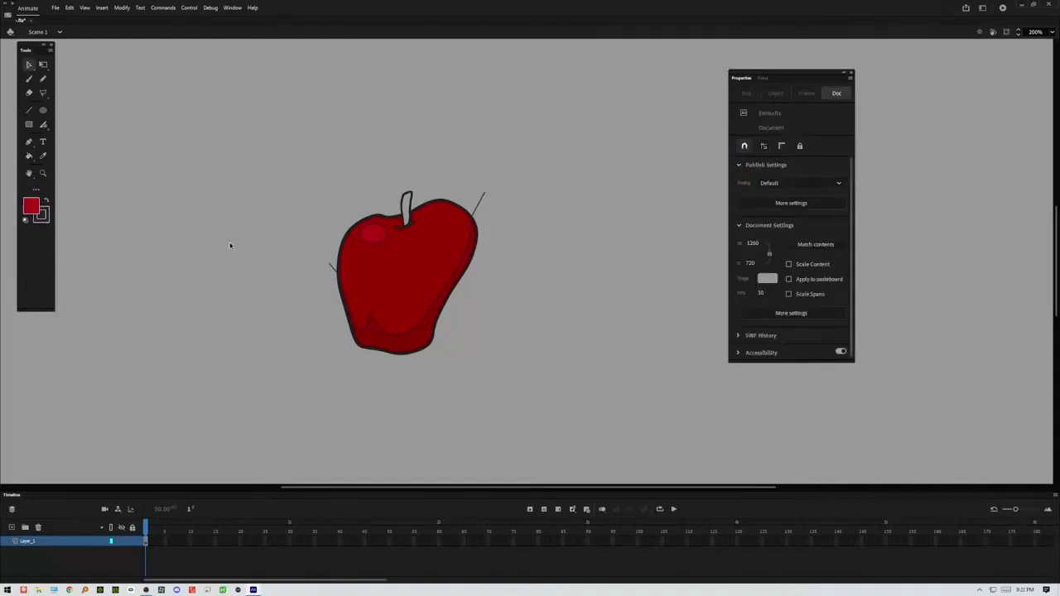
{"action": "left_click", "coordinate": [378, 246]}
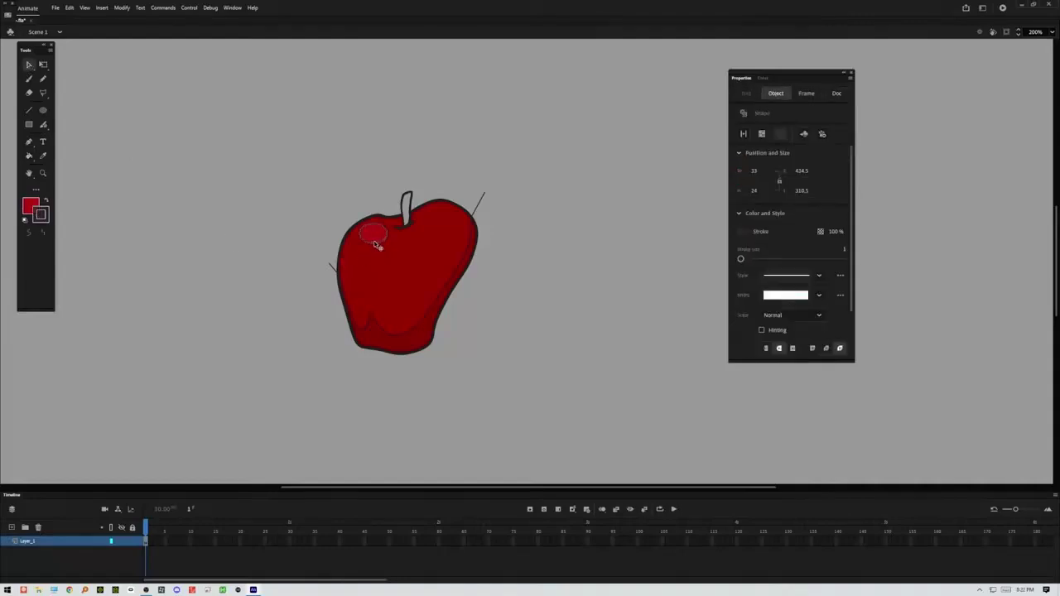
{"action": "left_click", "coordinate": [373, 315]}
{"action": "key", "text": "Delete"}
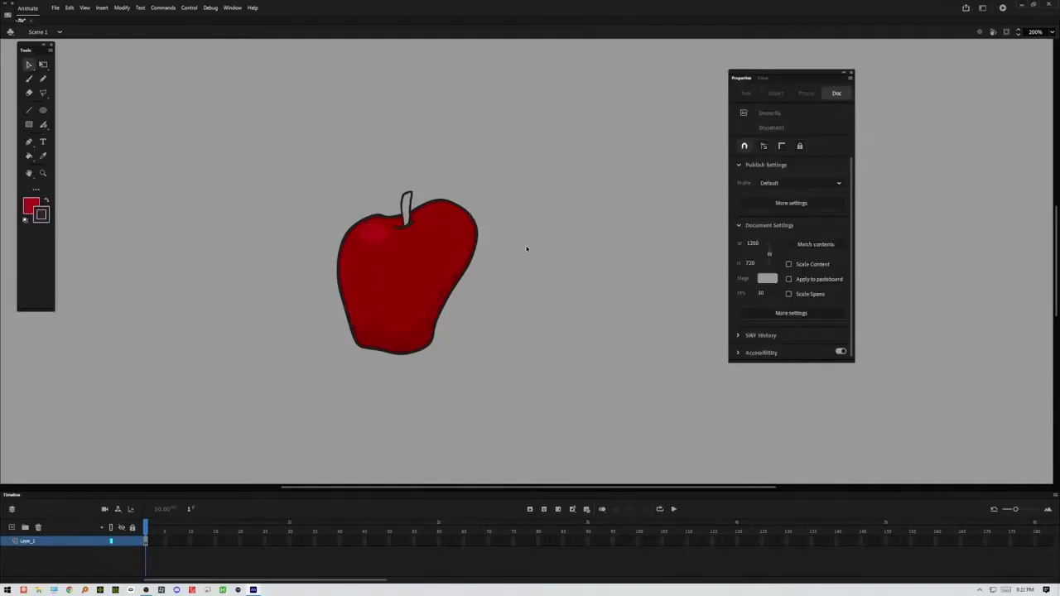
Step: Set the fill colour to brown and fill the apple's stem with the Paint Bucket
{"action": "left_click", "coordinate": [31, 206]}
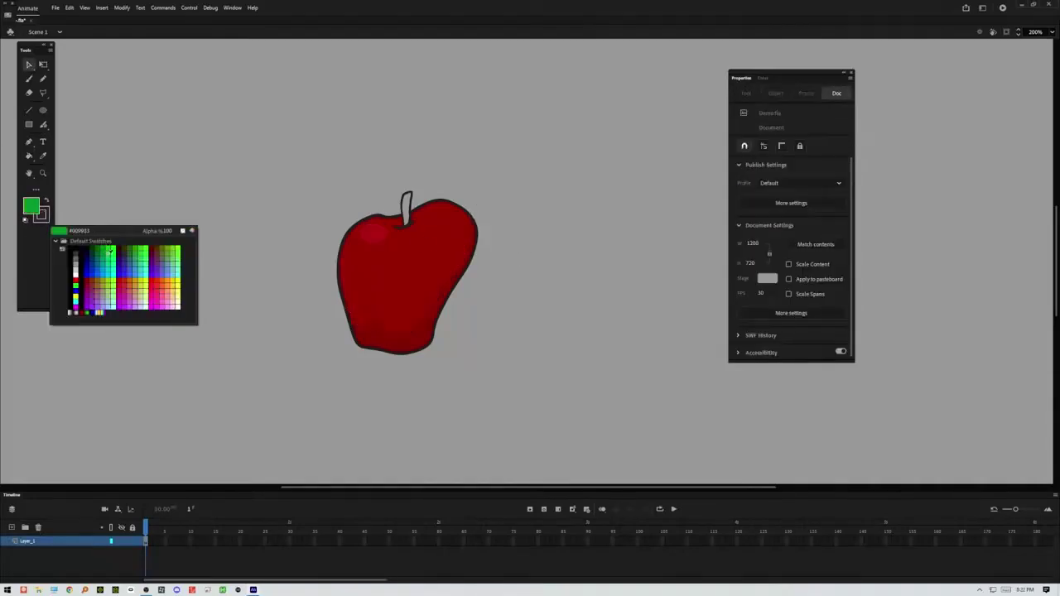
{"action": "left_click", "coordinate": [163, 250]}
{"action": "left_click", "coordinate": [29, 155]}
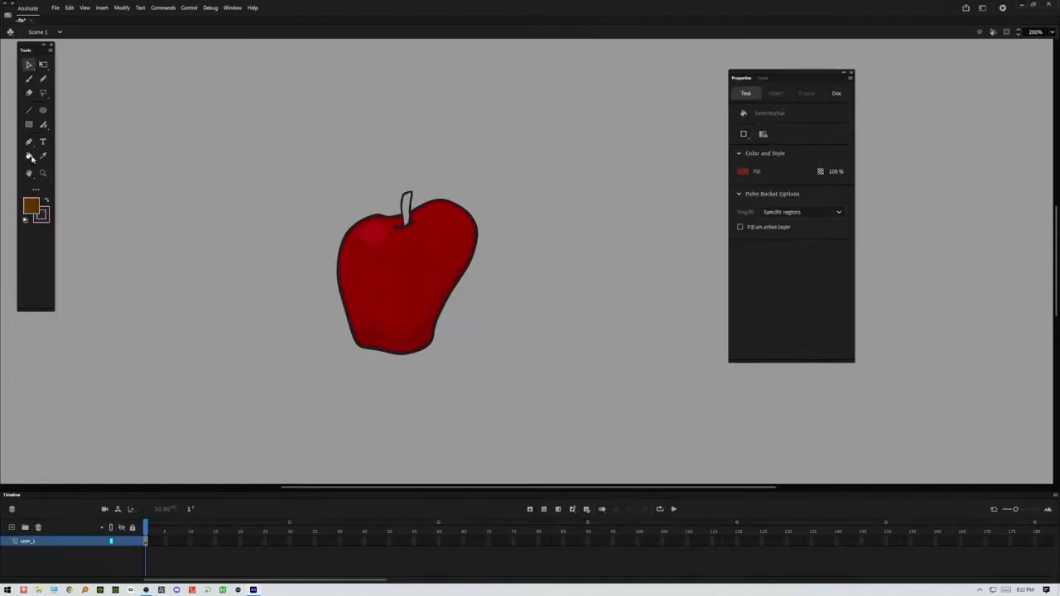
{"action": "left_click", "coordinate": [411, 221]}
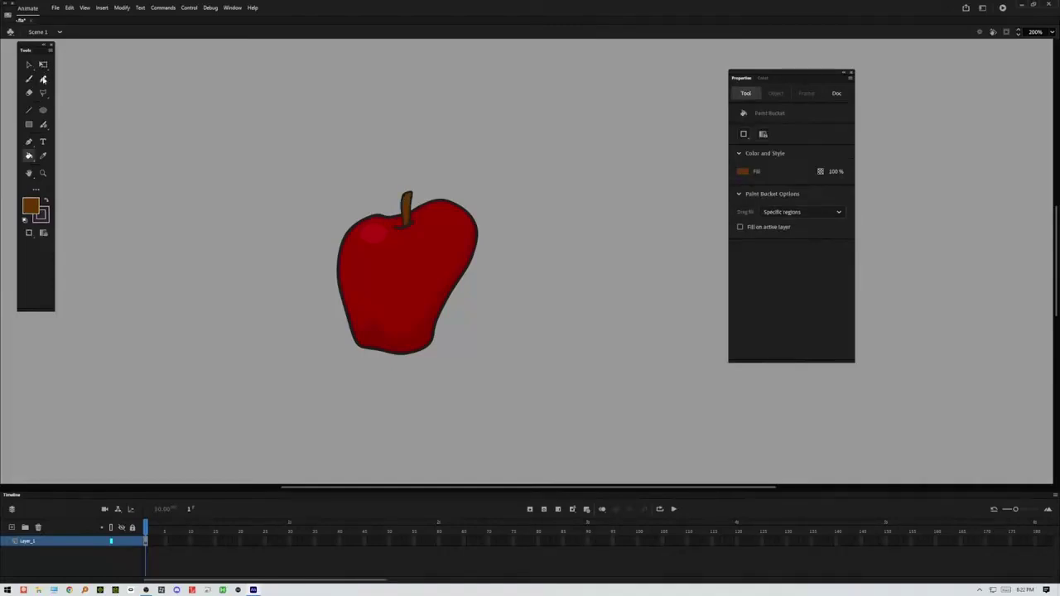
Step: Draw a second apple outline with a stem in the empty space beside the red apple using the Pencil tool
{"action": "left_click", "coordinate": [43, 79]}
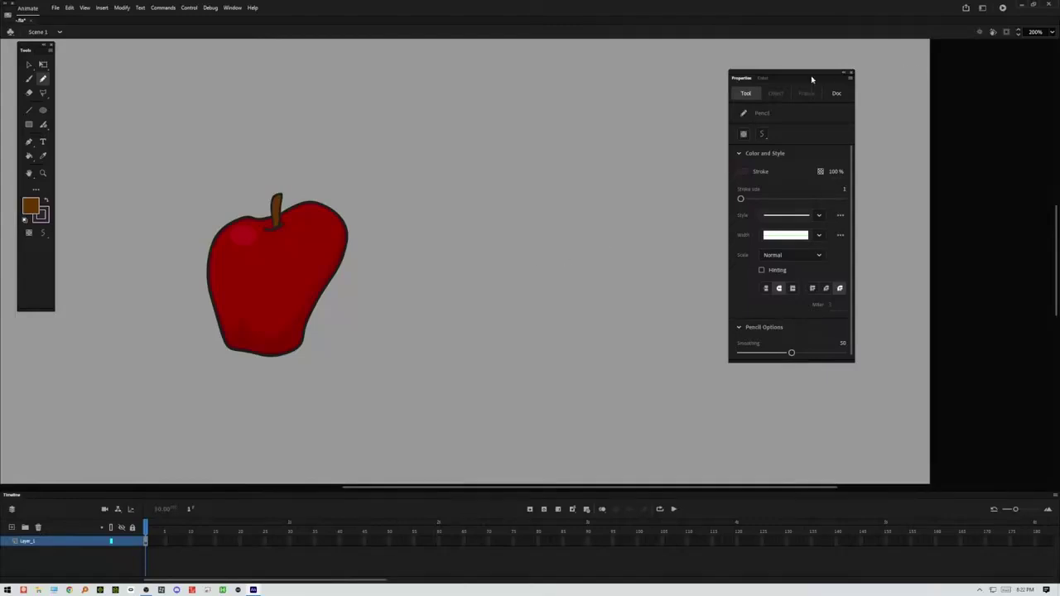
{"action": "left_click_drag", "start_coordinate": [795, 78], "coordinate": [873, 79]}
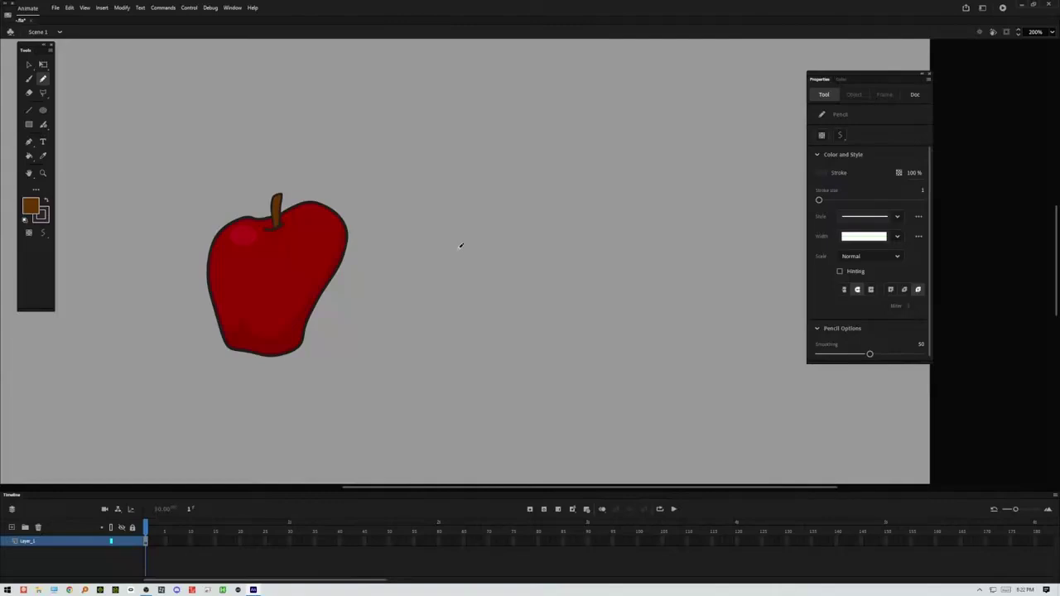
{"action": "mouse_move", "coordinate": [530, 191]}
{"action": "left_mouse_down"}
{"action": "mouse_move", "coordinate": [566, 194]}
{"action": "mouse_move", "coordinate": [542, 176]}
{"action": "mouse_move", "coordinate": [543, 200]}
{"action": "left_mouse_up"}
{"action": "left_click_drag", "start_coordinate": [555, 152], "coordinate": [553, 205]}
{"action": "mouse_move", "coordinate": [486, 220]}
{"action": "left_mouse_down"}
{"action": "mouse_move", "coordinate": [508, 164]}
{"action": "mouse_move", "coordinate": [598, 170]}
{"action": "mouse_move", "coordinate": [613, 197]}
{"action": "mouse_move", "coordinate": [561, 279]}
{"action": "mouse_move", "coordinate": [533, 287]}
{"action": "mouse_move", "coordinate": [488, 219]}
{"action": "mouse_move", "coordinate": [516, 282]}
{"action": "mouse_move", "coordinate": [545, 289]}
{"action": "left_mouse_up"}
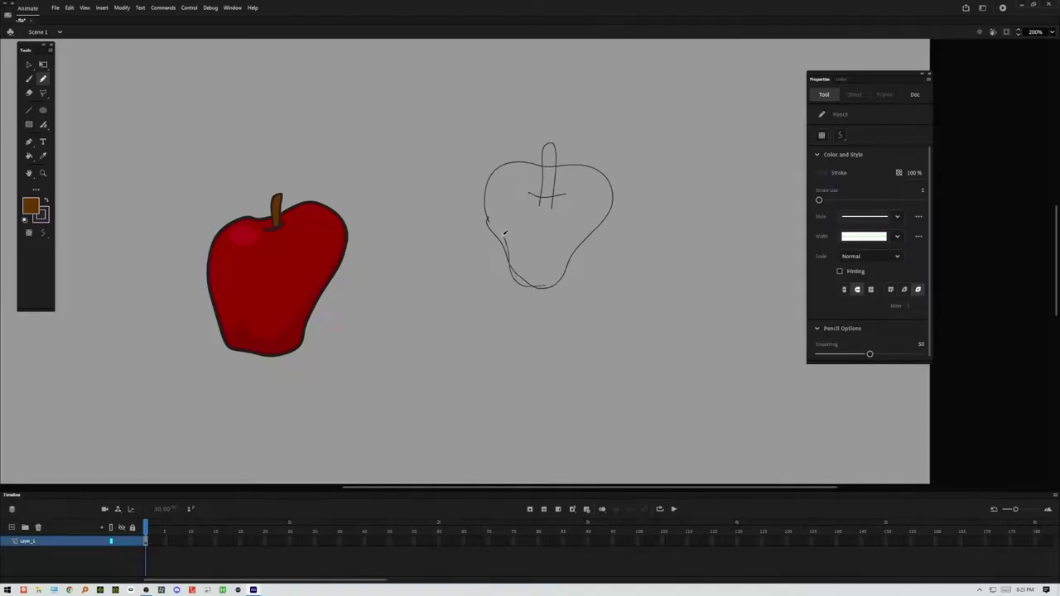
Step: Delete the overshooting line ends below the pencil apple's stem and the stray spur on its left edge
{"action": "key", "text": "v"}
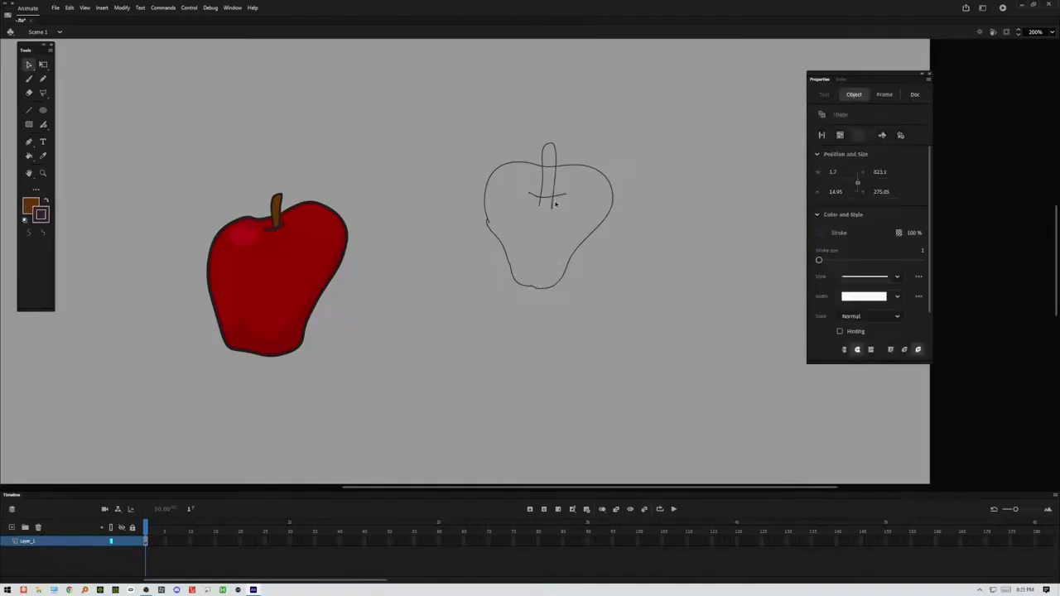
{"action": "key", "text": "Delete"}
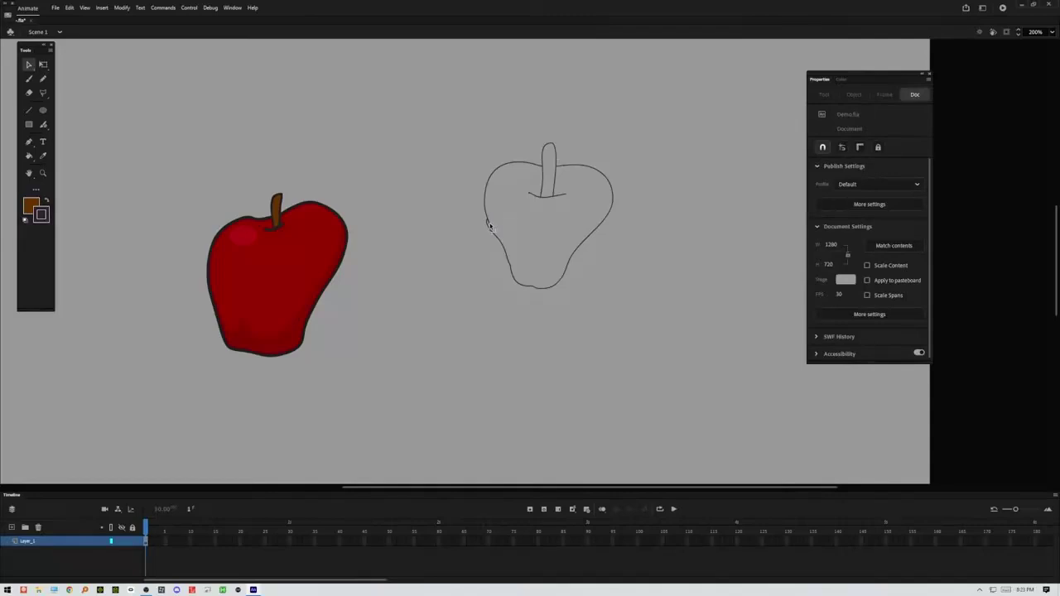
{"action": "left_click", "coordinate": [489, 225]}
Step: Select all segments of the pencil apple's body outline and set their stroke size to 3
{"action": "left_click", "coordinate": [585, 246]}
{"action": "left_click", "coordinate": [603, 173]}
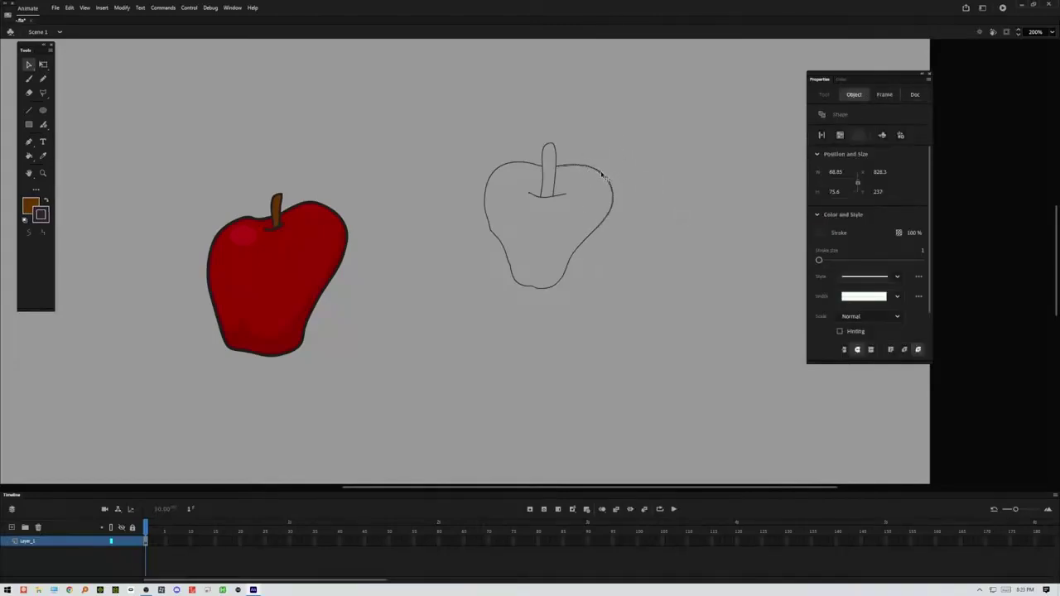
{"action": "left_click", "coordinate": [531, 165], "text": "shift"}
{"action": "left_click", "coordinate": [506, 261], "text": "shift"}
{"action": "left_click", "coordinate": [578, 263], "text": "shift"}
{"action": "left_click_drag", "start_coordinate": [820, 263], "coordinate": [822, 266]}
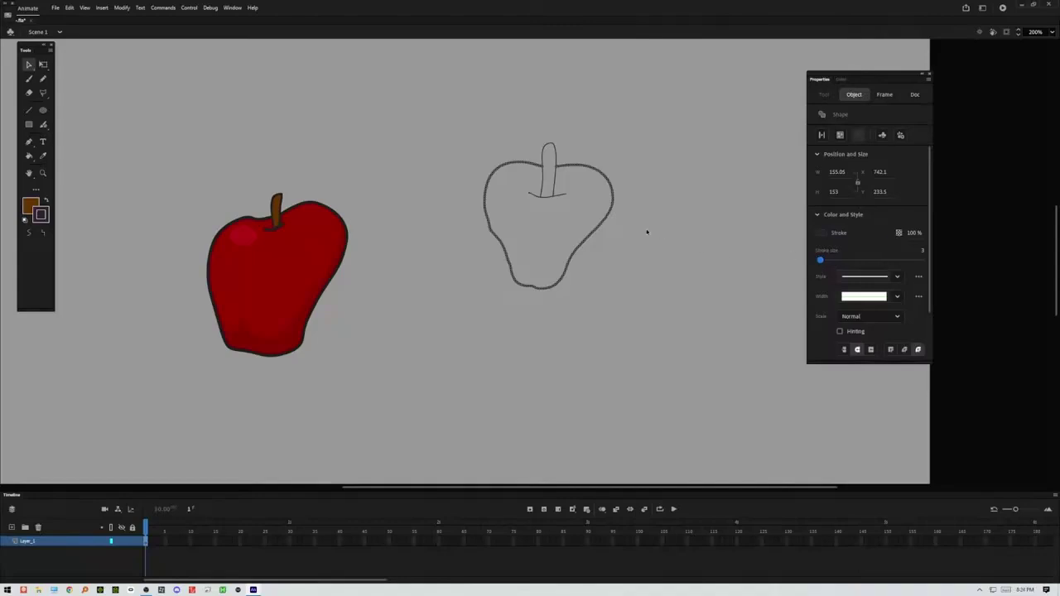
Step: Set the stroke size of the pencil apple's stem lines to 2 and deselect them
{"action": "left_click", "coordinate": [555, 195]}
{"action": "left_click", "coordinate": [922, 253]}
{"action": "type", "text": "2"}
{"action": "key", "text": "Return"}
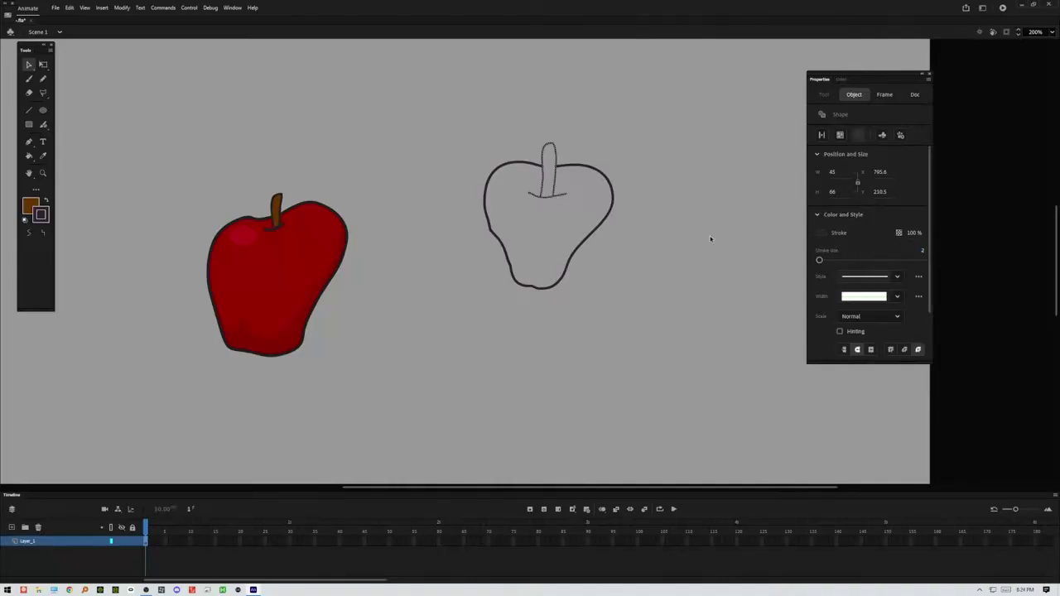
{"action": "left_click", "coordinate": [708, 230]}
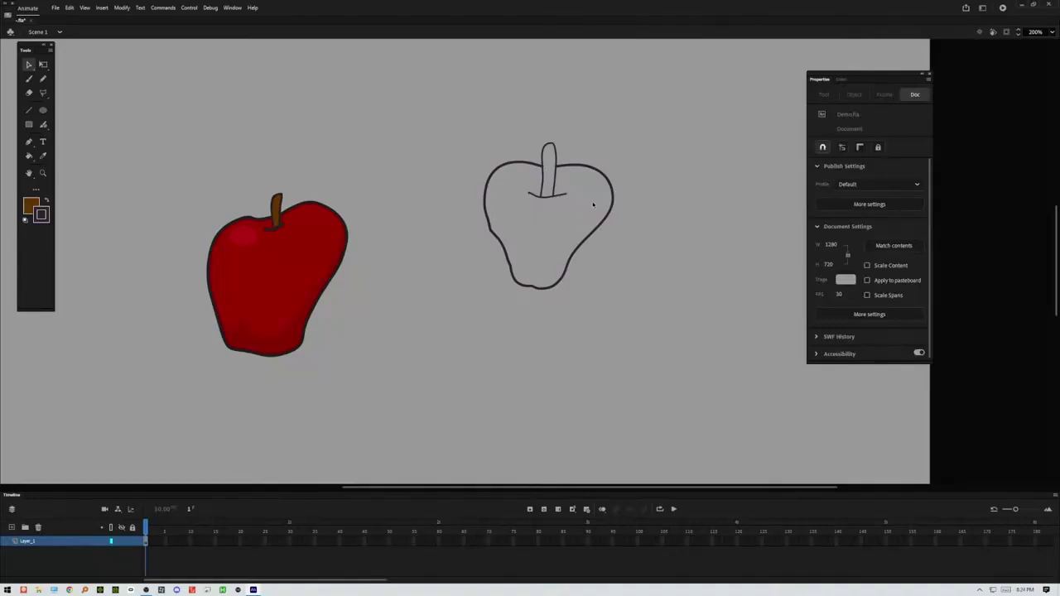
Step: Examine the anchor points of the whole pencil apple with the Subselection tool
{"action": "left_click_drag", "start_coordinate": [660, 116], "coordinate": [452, 348]}
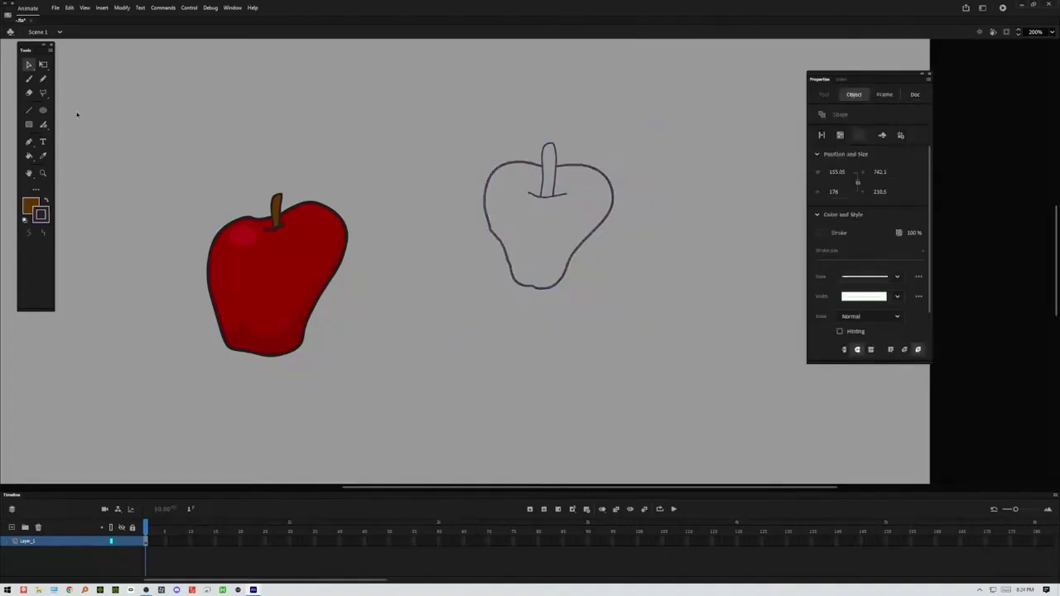
{"action": "left_click", "coordinate": [29, 65]}
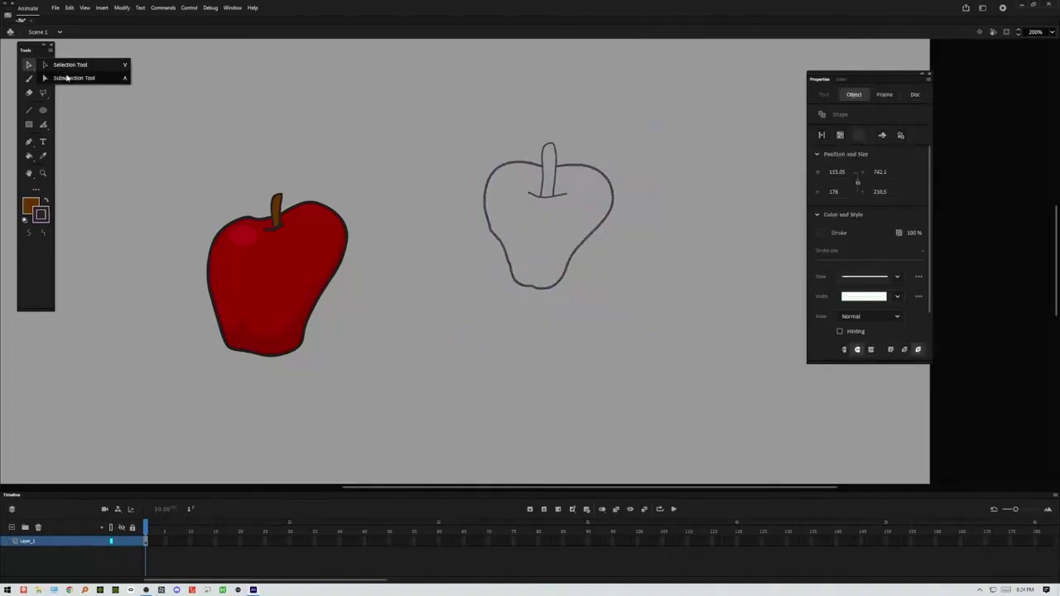
{"action": "left_click", "coordinate": [66, 77]}
{"action": "left_click_drag", "start_coordinate": [651, 129], "coordinate": [454, 344]}
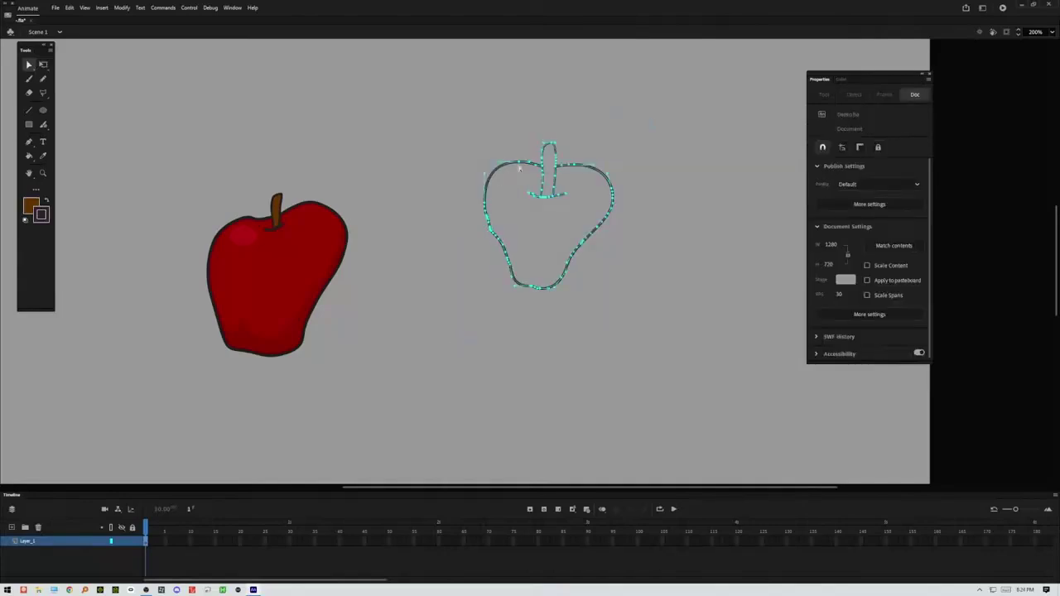
Step: Examine the anchor points of the whole red brush apple with the Subselection tool
{"action": "left_click_drag", "start_coordinate": [363, 201], "coordinate": [194, 412]}
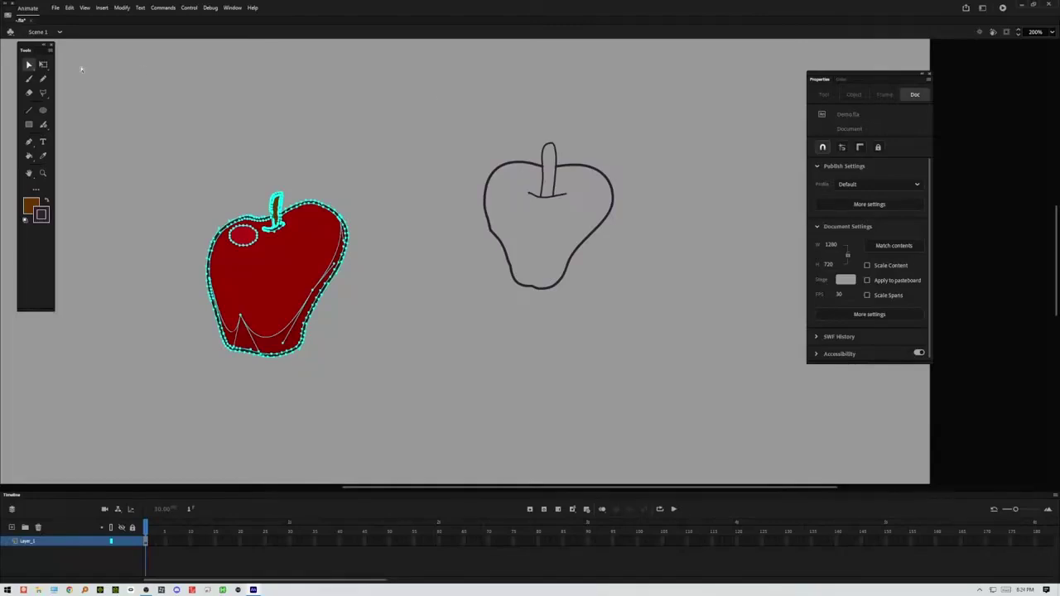
{"action": "left_click", "coordinate": [43, 59]}
{"action": "left_click", "coordinate": [74, 76]}
Step: Select the pencil apple's entire body outline and convert its lines to fills
{"action": "left_click", "coordinate": [587, 158]}
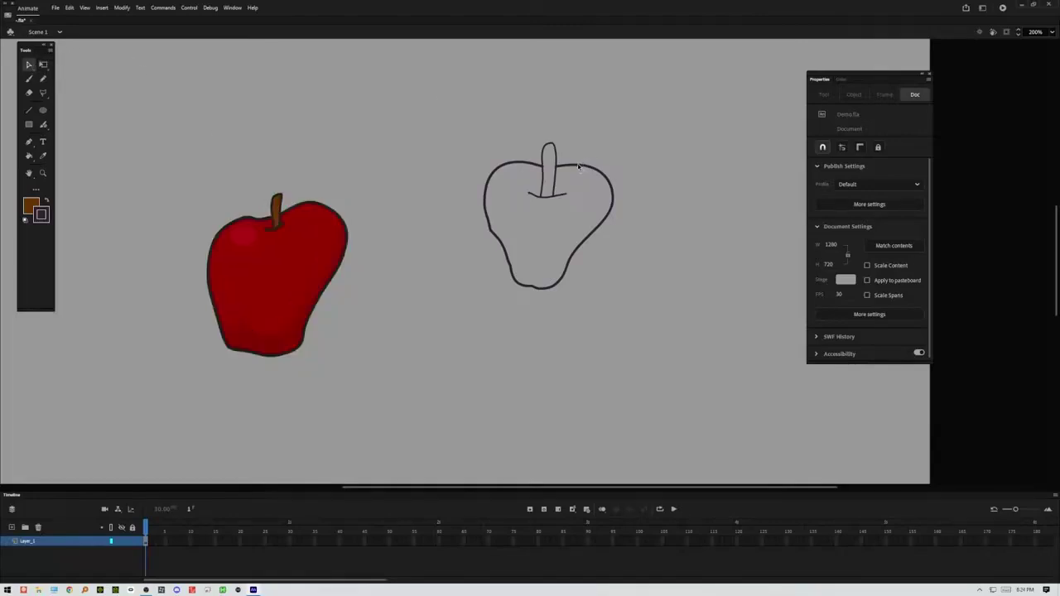
{"action": "left_click", "coordinate": [578, 167]}
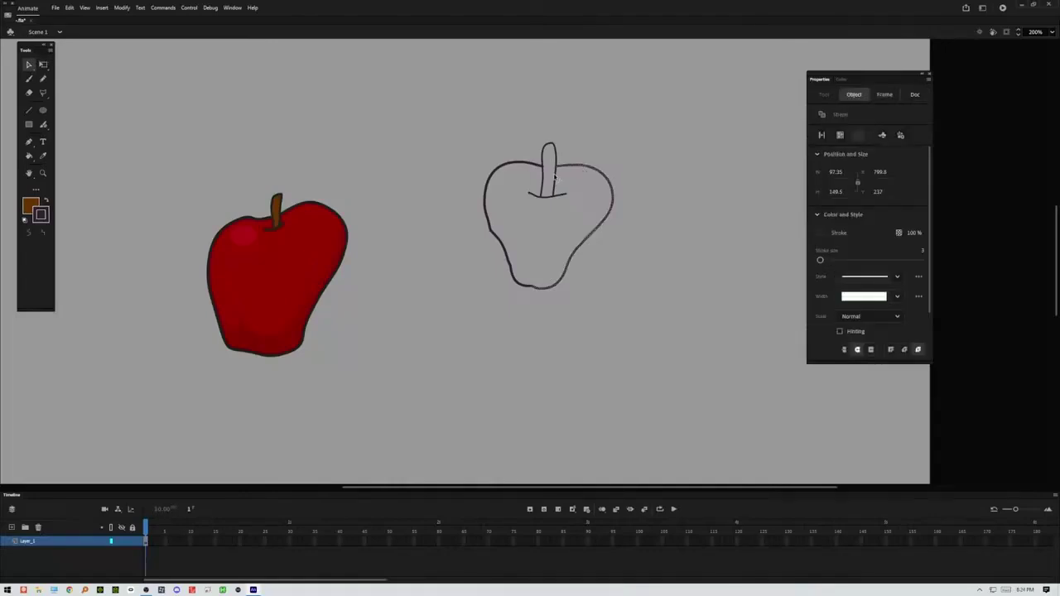
{"action": "left_click", "coordinate": [538, 165]}
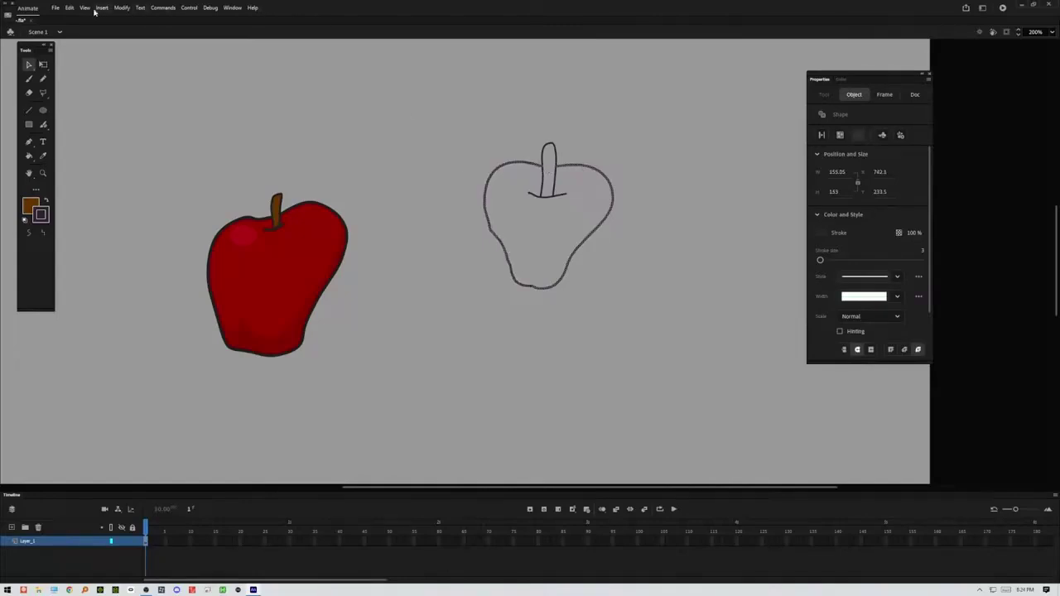
{"action": "left_click", "coordinate": [121, 8]}
{"action": "mouse_move", "coordinate": [142, 89]}
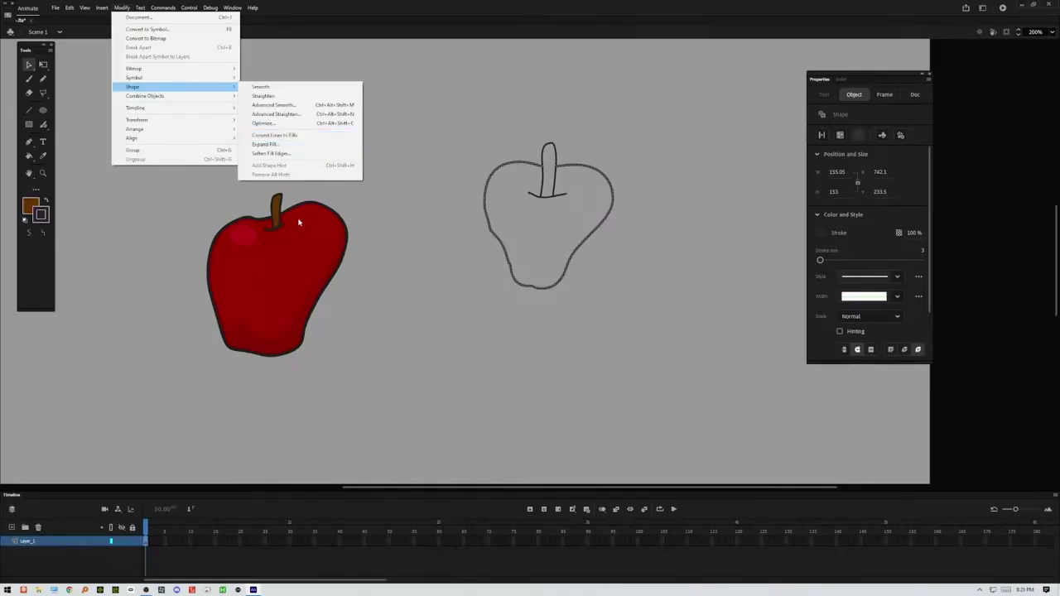
{"action": "left_click", "coordinate": [294, 137]}
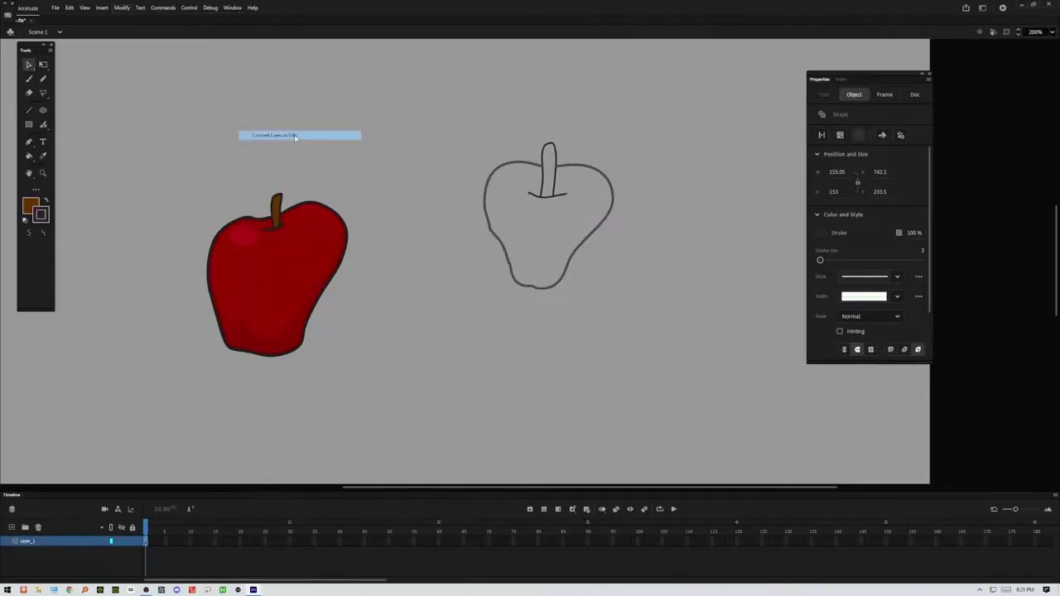
{"action": "left_click", "coordinate": [547, 131]}
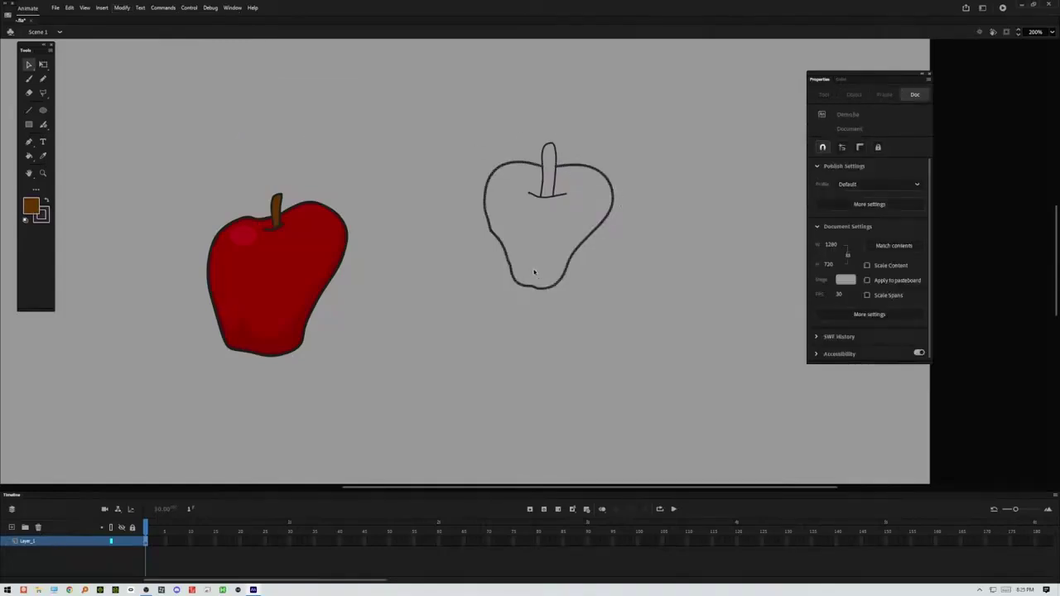
Step: Examine the anchor points of the pencil apple's converted outline with the Subselection tool
{"action": "left_click", "coordinate": [34, 72]}
{"action": "left_click", "coordinate": [63, 81]}
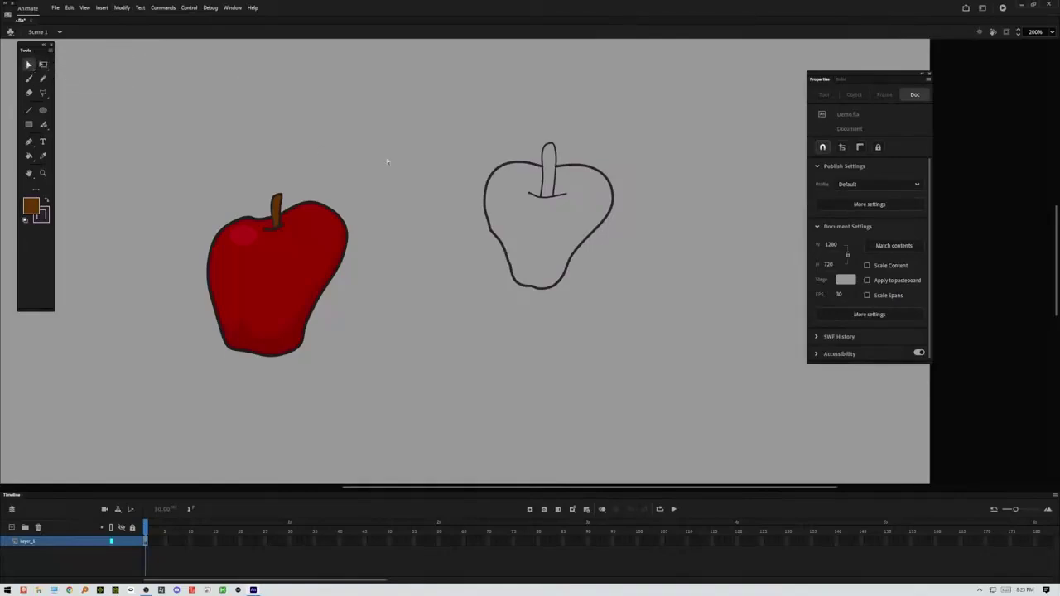
{"action": "left_click", "coordinate": [498, 169]}
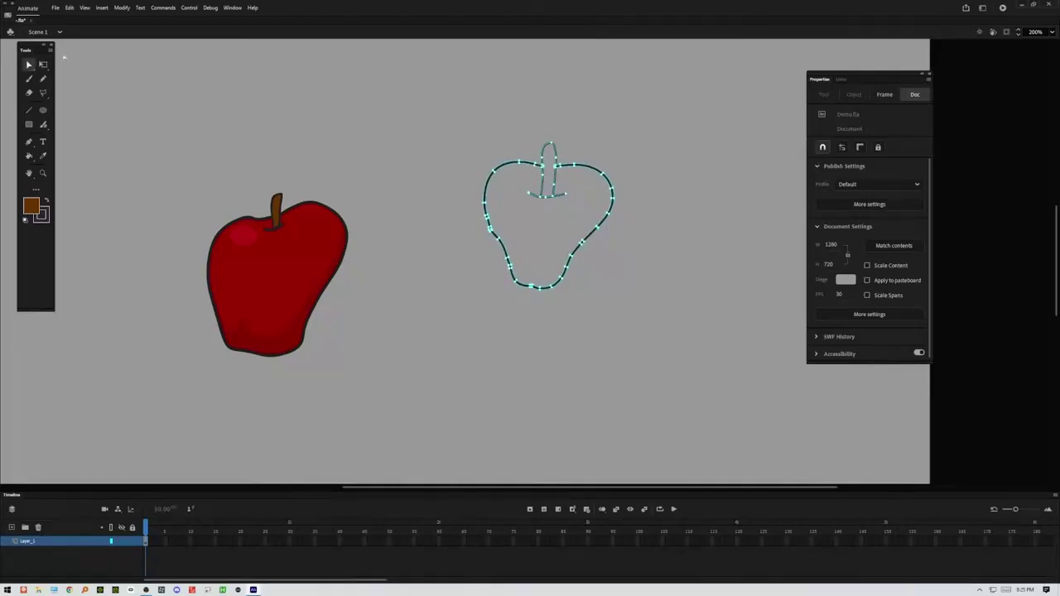
Step: Reshape the filled outline along the apple's right side with the Selection tool, tapering its lower slope to a thin line
{"action": "left_click", "coordinate": [28, 64]}
{"action": "left_click", "coordinate": [83, 75]}
{"action": "left_click", "coordinate": [446, 151]}
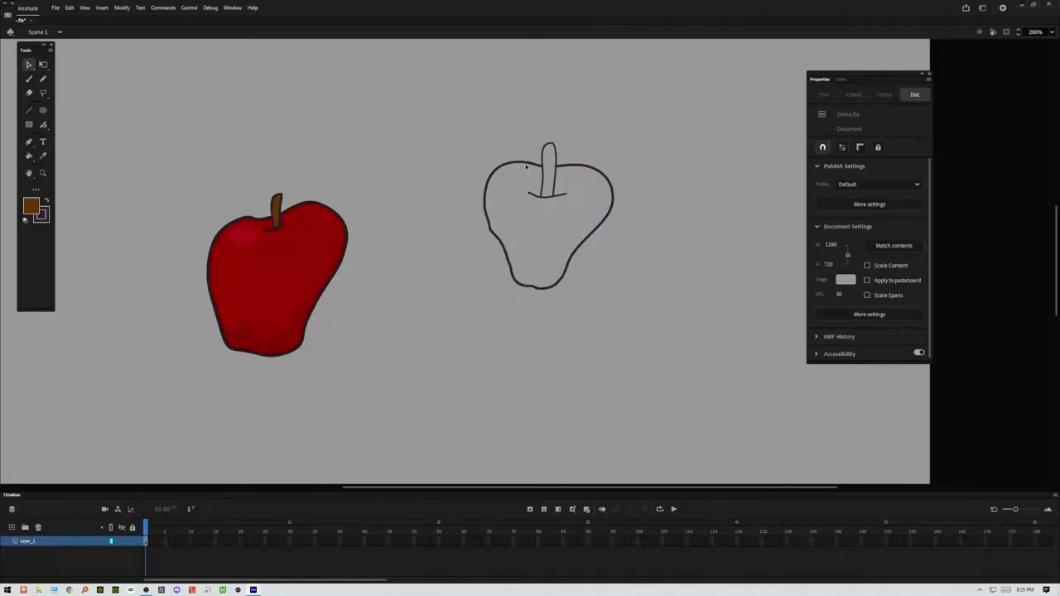
{"action": "key", "text": "ctrl+equal"}
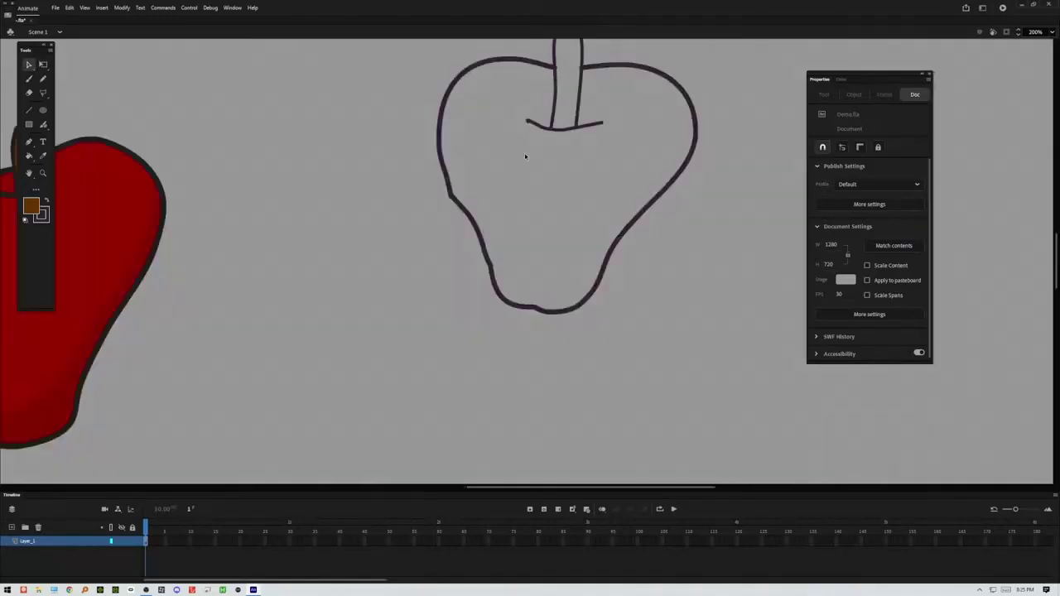
{"action": "left_click_drag", "start_coordinate": [578, 165], "coordinate": [502, 265]}
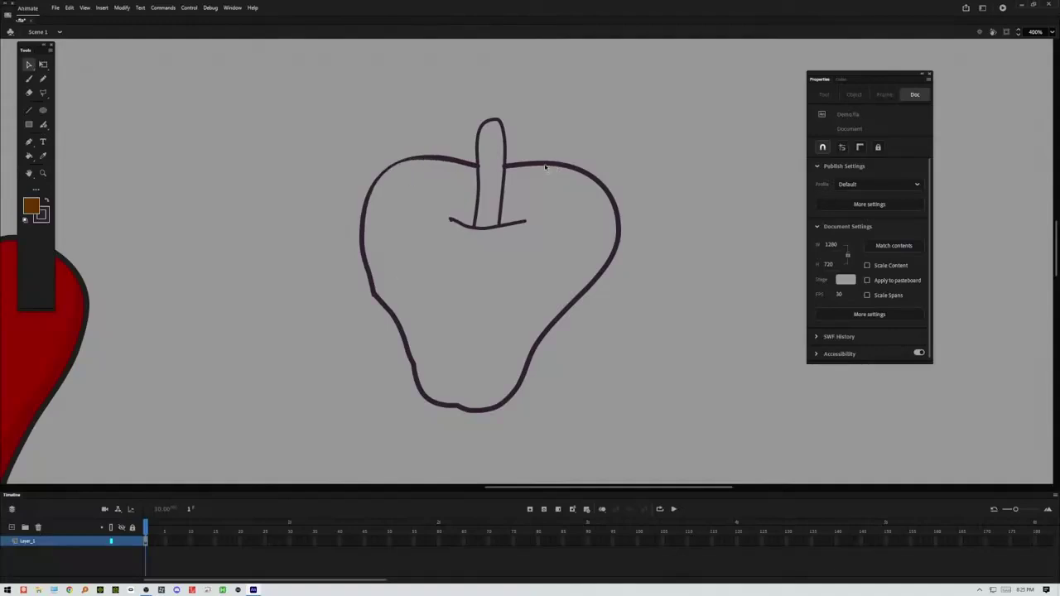
{"action": "left_click", "coordinate": [555, 320]}
{"action": "right_click", "coordinate": [517, 356]}
{"action": "left_click", "coordinate": [529, 322]}
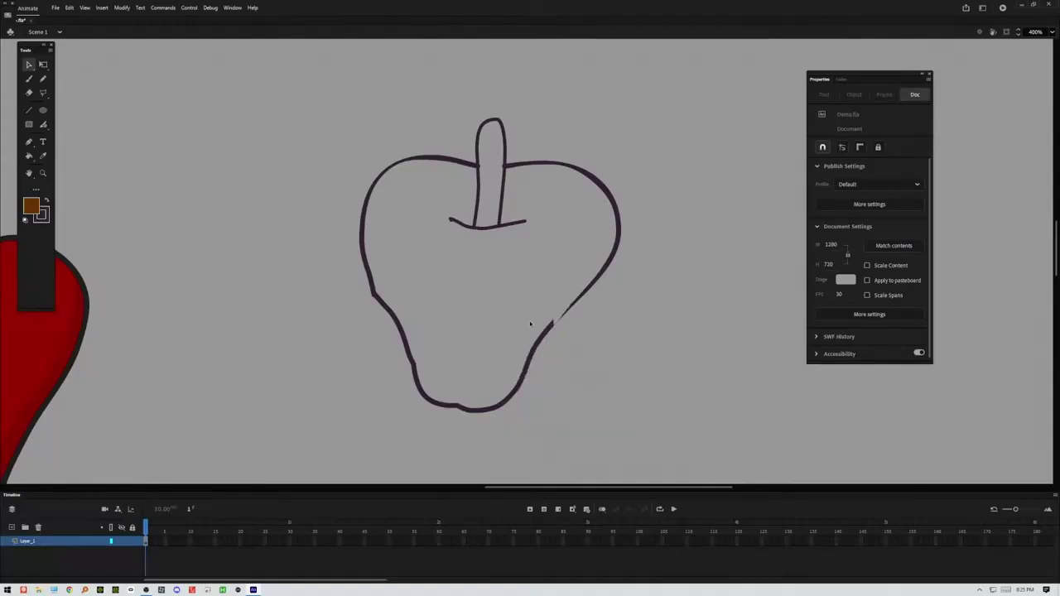
{"action": "left_click", "coordinate": [563, 295]}
{"action": "left_click", "coordinate": [522, 362]}
{"action": "left_click_drag", "start_coordinate": [542, 331], "coordinate": [540, 323]}
{"action": "key", "text": "ctrl+z"}
{"action": "left_click_drag", "start_coordinate": [502, 193], "coordinate": [530, 163]}
Step: Try to delete the corner anchor point on the apple's left edge with the Subselection tool, undoing each deletion
{"action": "mouse_move", "coordinate": [390, 270]}
{"action": "left_mouse_down"}
{"action": "mouse_move", "coordinate": [357, 348]}
{"action": "mouse_move", "coordinate": [338, 340]}
{"action": "left_mouse_up"}
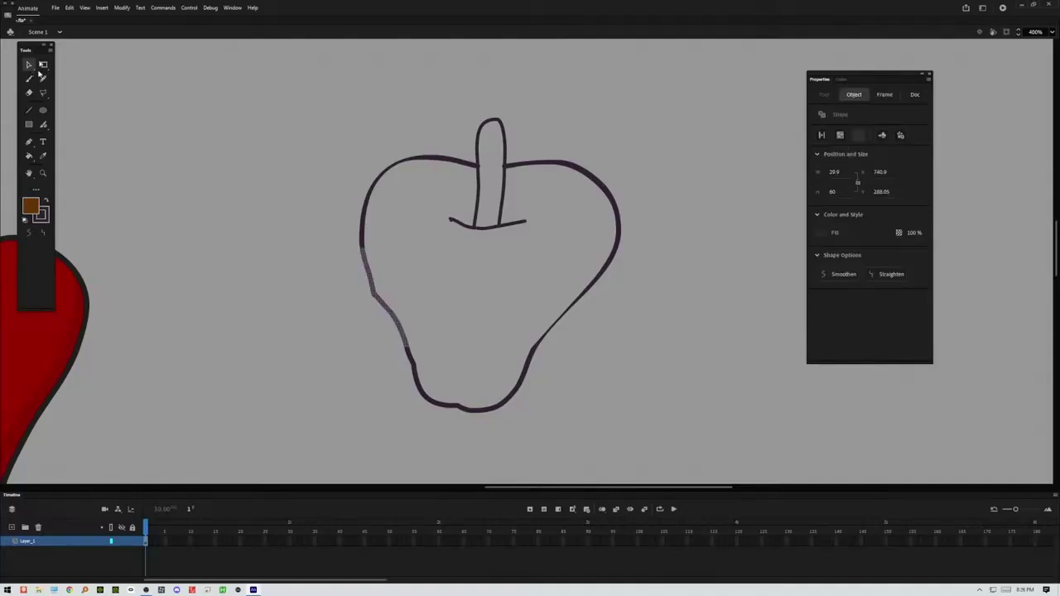
{"action": "left_click", "coordinate": [30, 65]}
{"action": "left_click", "coordinate": [64, 78]}
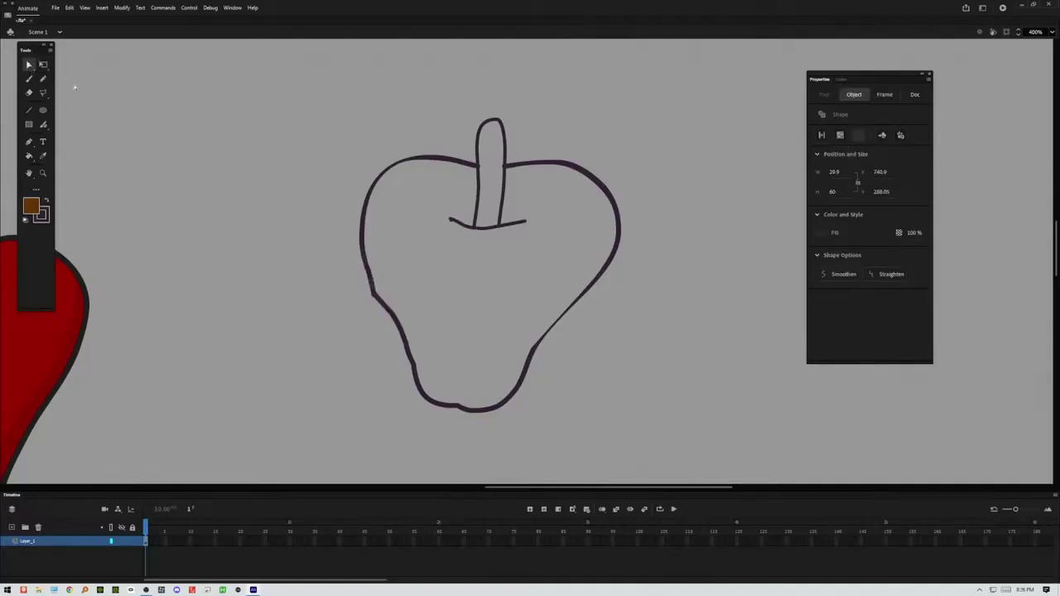
{"action": "left_click", "coordinate": [371, 300]}
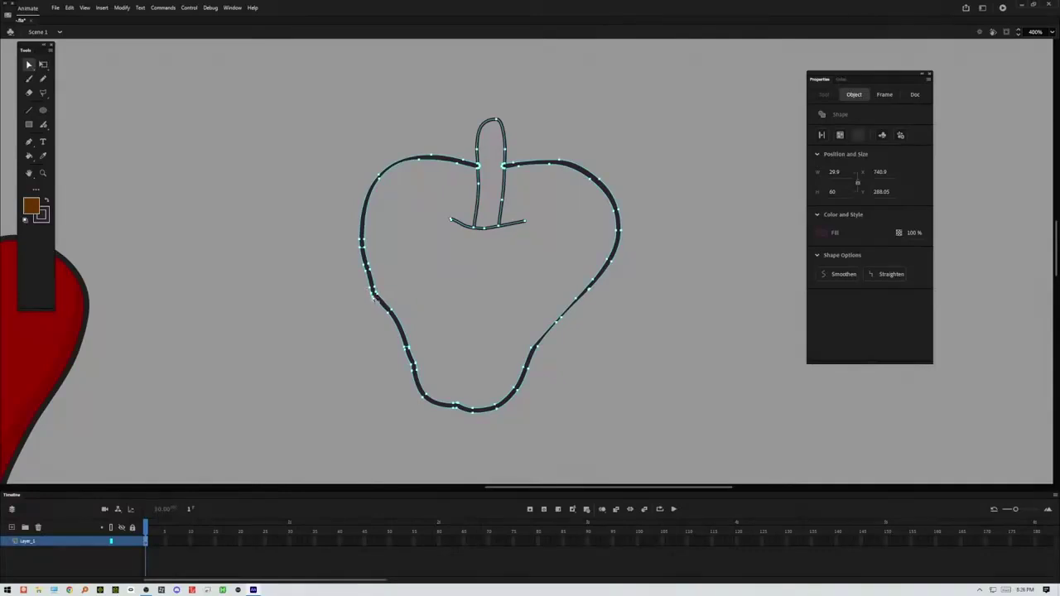
{"action": "key", "text": "Delete"}
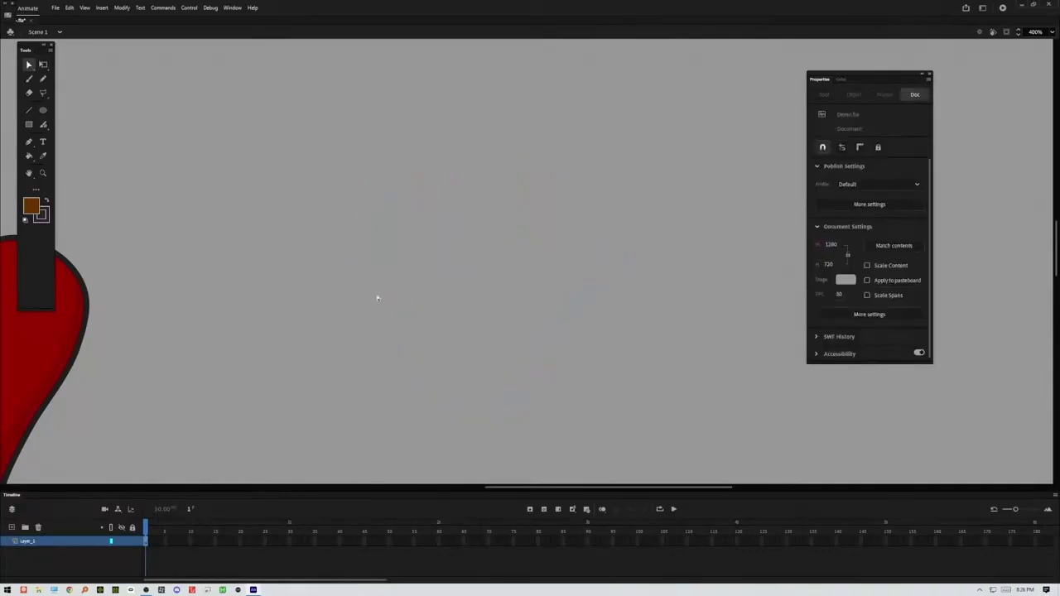
{"action": "key", "text": "ctrl+z"}
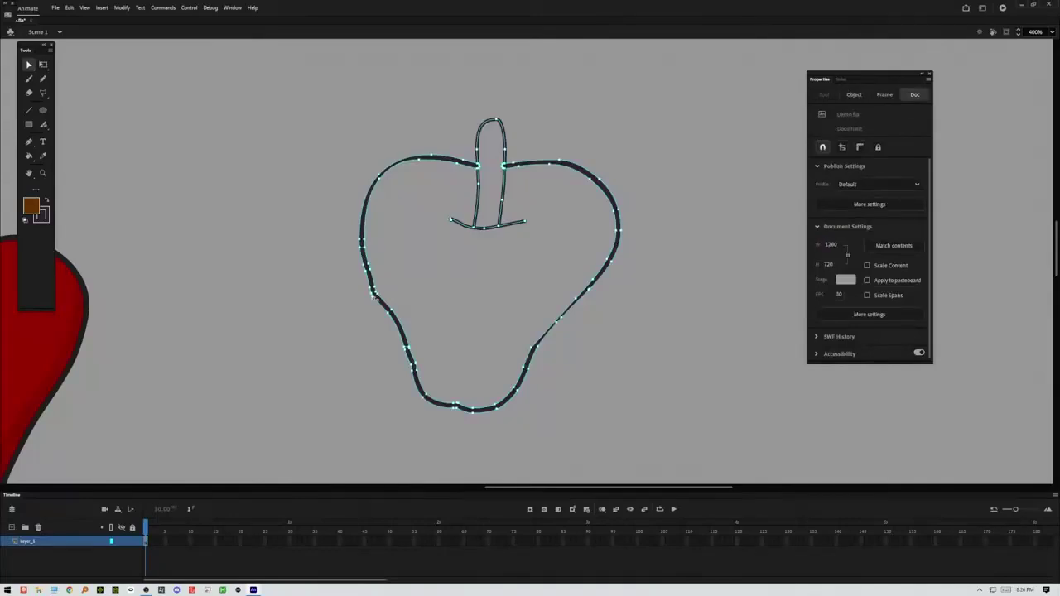
{"action": "left_click", "coordinate": [374, 295]}
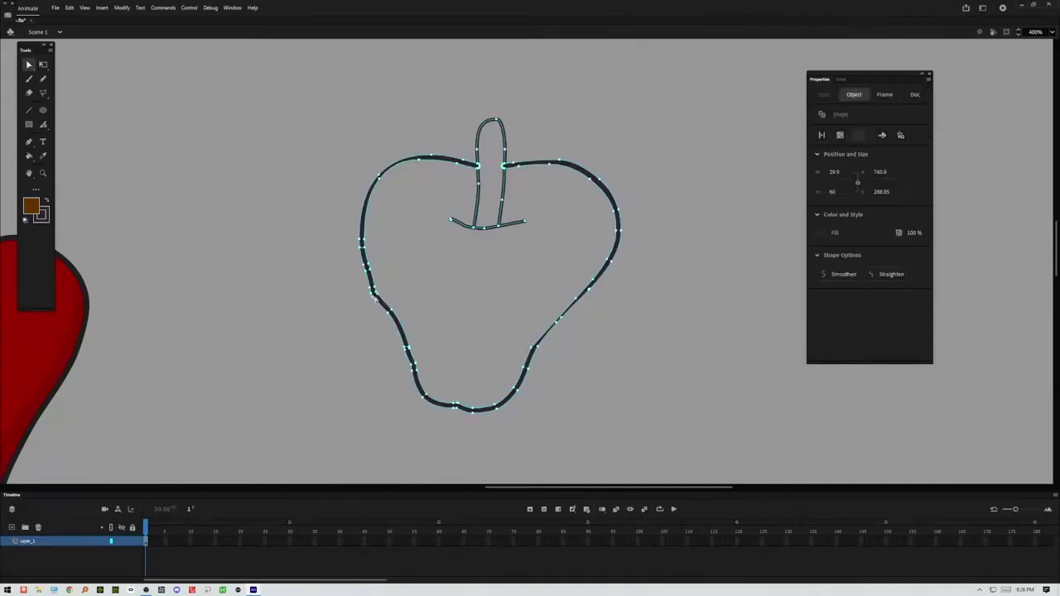
{"action": "key", "text": "Delete"}
{"action": "key", "text": "ctrl+z"}
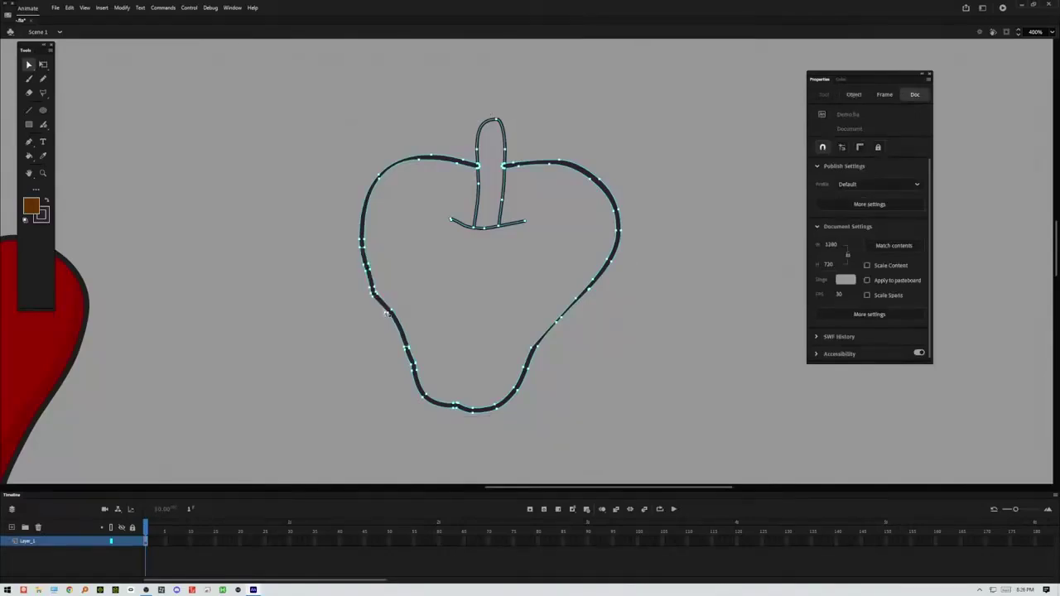
Step: Select the bumpy section of the apple's left edge and smooth it repeatedly
{"action": "left_click", "coordinate": [253, 196]}
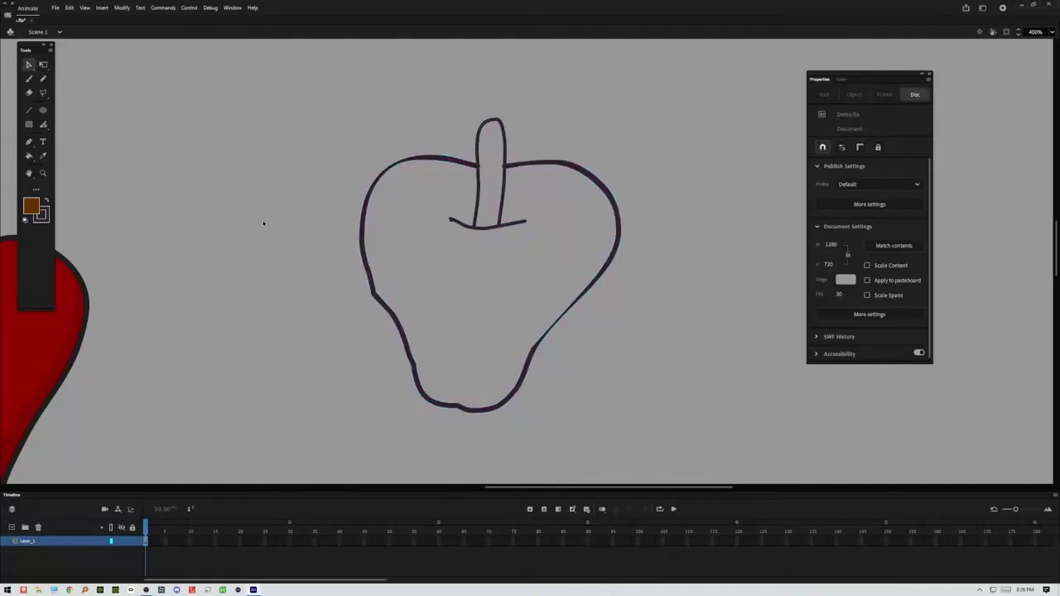
{"action": "left_click", "coordinate": [374, 295]}
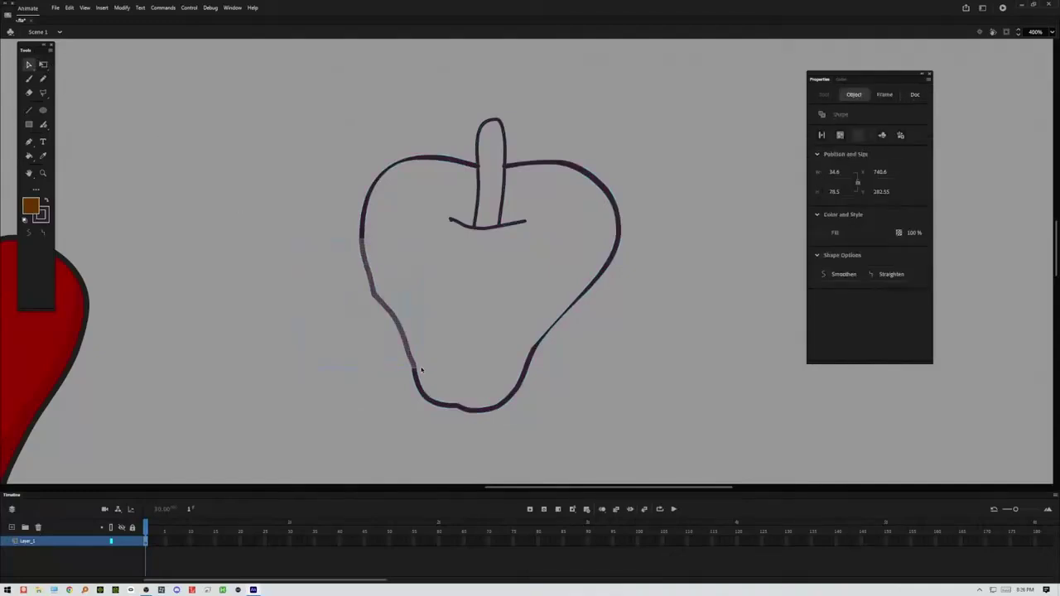
{"action": "left_click", "coordinate": [30, 236]}
{"action": "left_click", "coordinate": [30, 237]}
{"action": "left_click", "coordinate": [485, 390]}
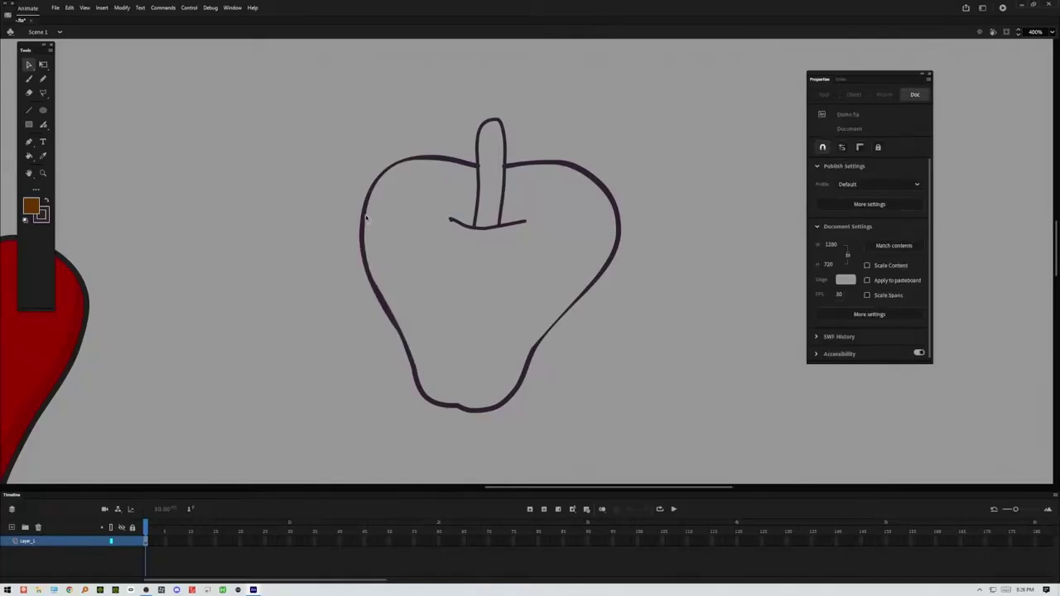
Step: Delete the whole pencil apple and draw a freehand S-shaped curve in its place with the Pencil tool at stroke size 2
{"action": "left_click_drag", "start_coordinate": [661, 85], "coordinate": [306, 438]}
{"action": "key", "text": "Delete"}
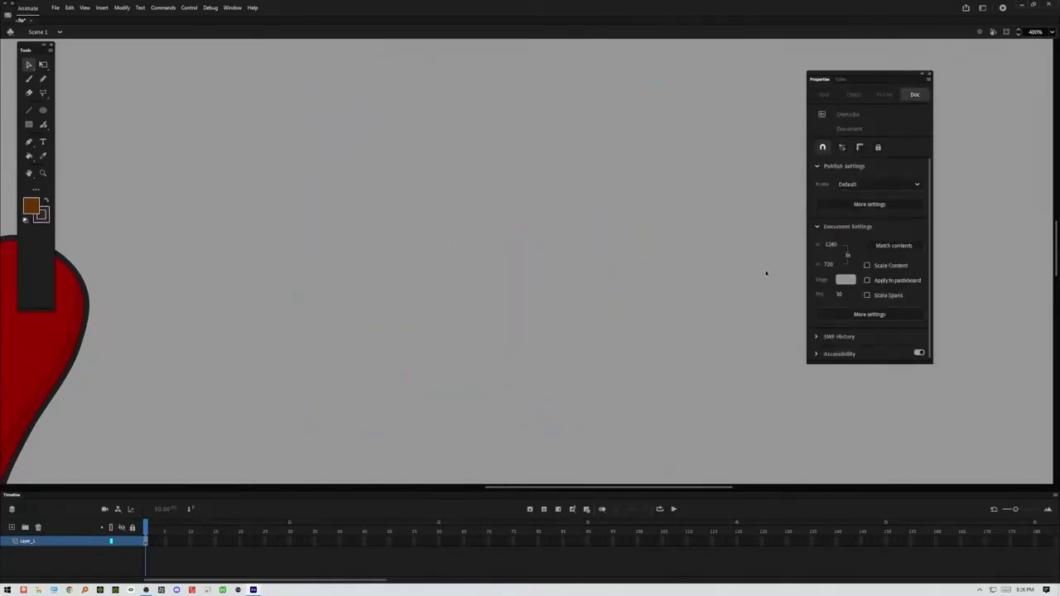
{"action": "left_click", "coordinate": [43, 79]}
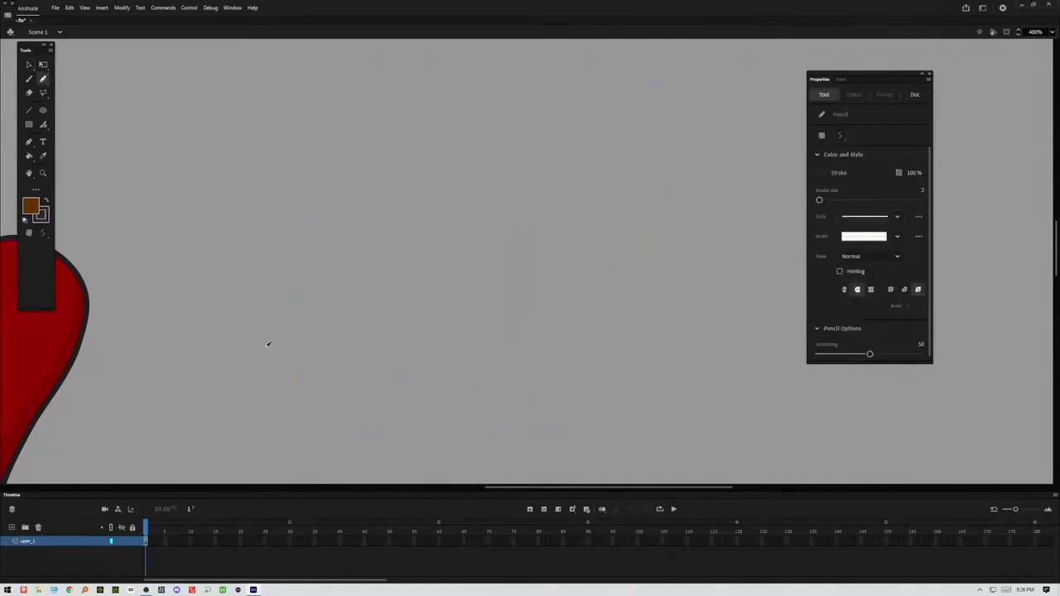
{"action": "mouse_move", "coordinate": [262, 335]}
{"action": "left_mouse_down"}
{"action": "mouse_move", "coordinate": [288, 265]}
{"action": "mouse_move", "coordinate": [399, 339]}
{"action": "mouse_move", "coordinate": [509, 301]}
{"action": "mouse_move", "coordinate": [472, 170]}
{"action": "mouse_move", "coordinate": [417, 217]}
{"action": "left_mouse_up"}
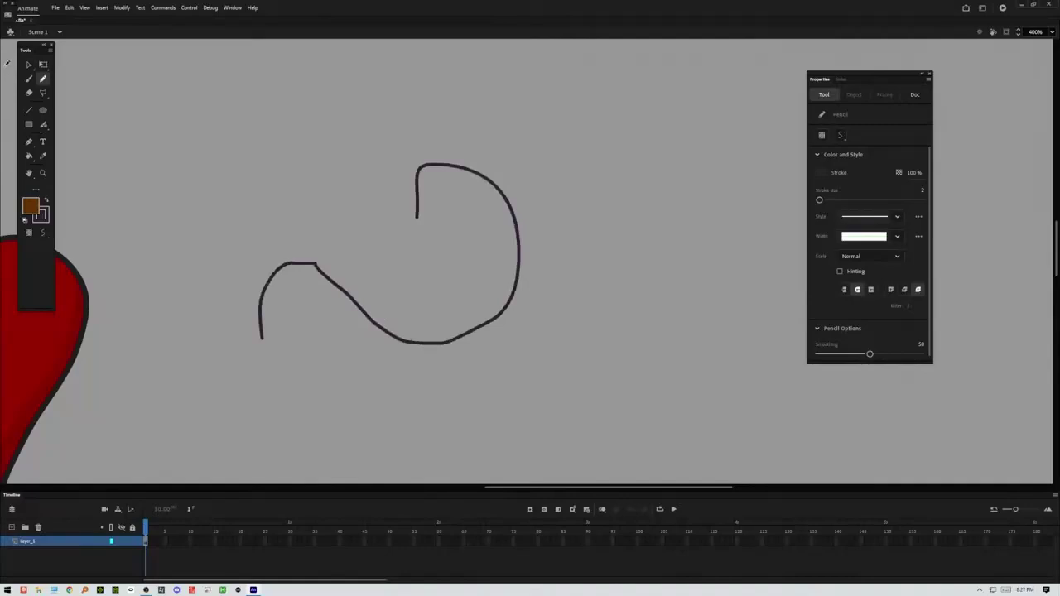
Step: Smooth the entire pencil curve and bend the segment right of its left hump into a rounded slope
{"action": "left_click", "coordinate": [29, 64]}
{"action": "left_click_drag", "start_coordinate": [587, 148], "coordinate": [265, 473]}
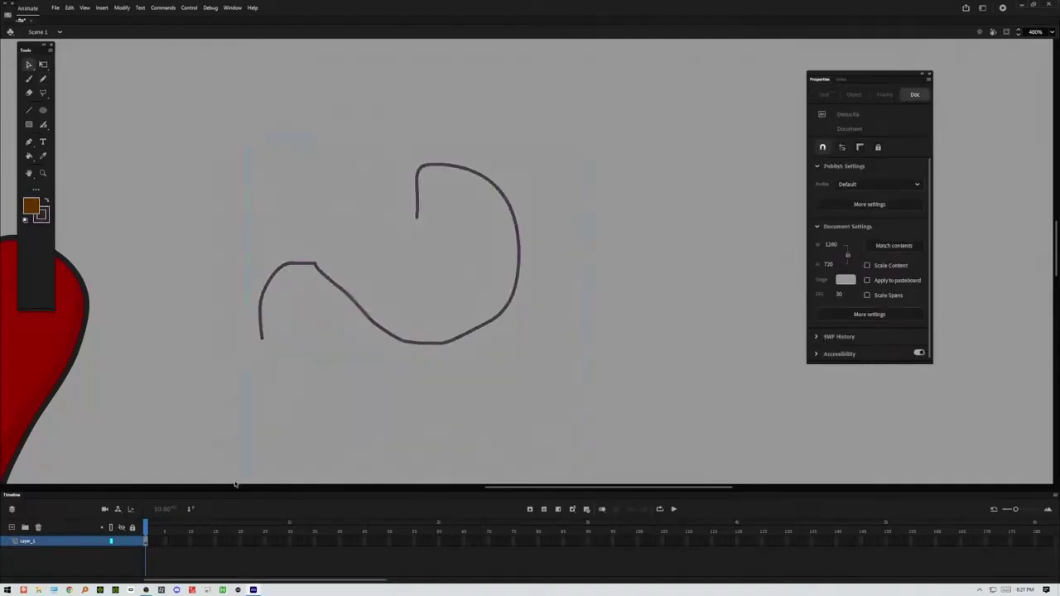
{"action": "left_click", "coordinate": [30, 236]}
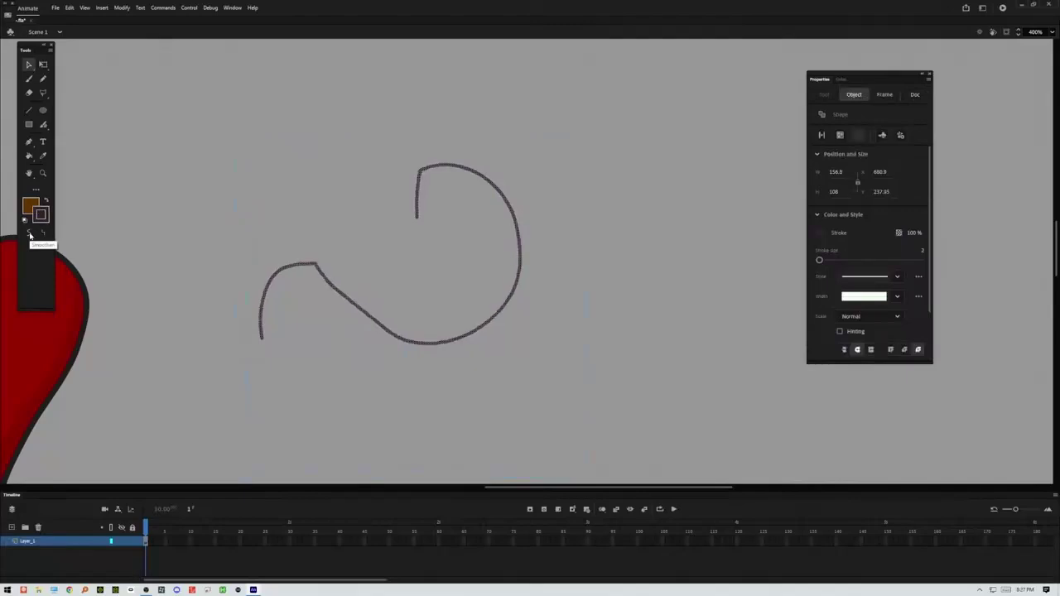
{"action": "left_click", "coordinate": [330, 275]}
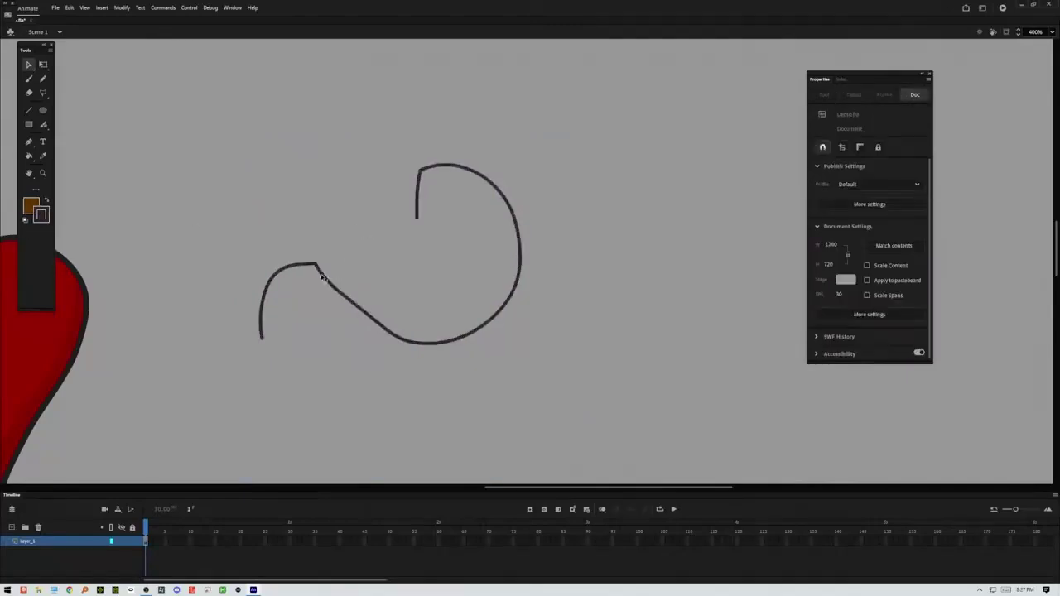
{"action": "left_click_drag", "start_coordinate": [323, 277], "coordinate": [329, 268]}
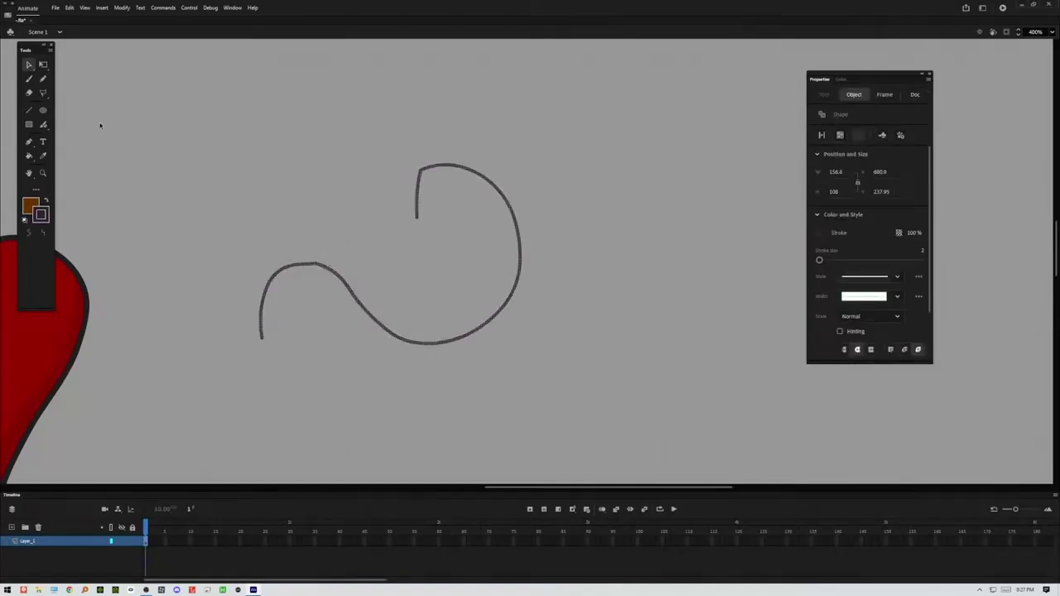
Step: Convert the whole S-shaped curve from lines to fills and deselect it
{"action": "left_click", "coordinate": [121, 8]}
{"action": "mouse_move", "coordinate": [137, 88]}
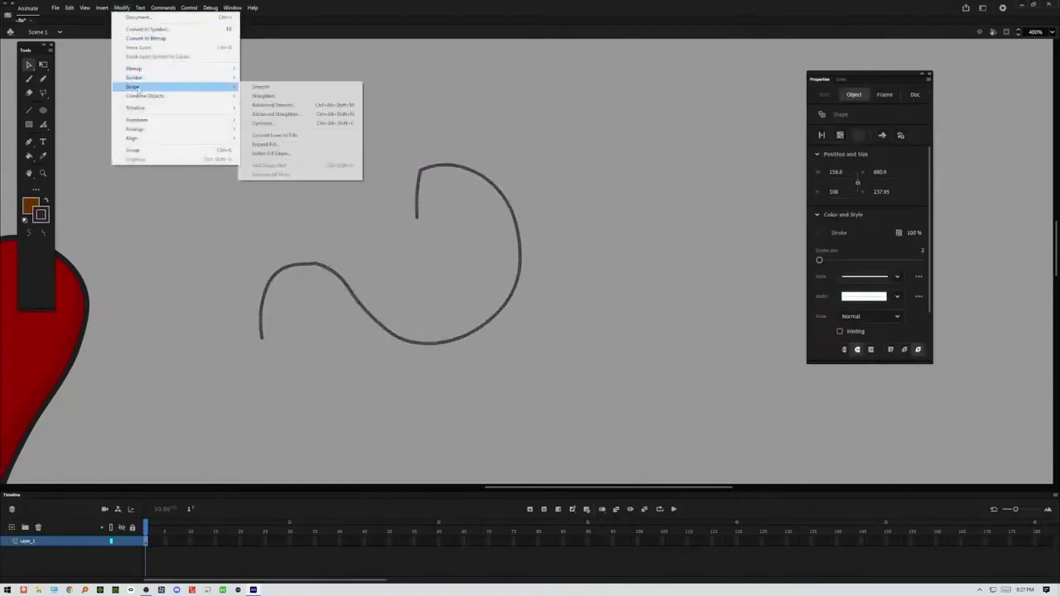
{"action": "left_click", "coordinate": [296, 135]}
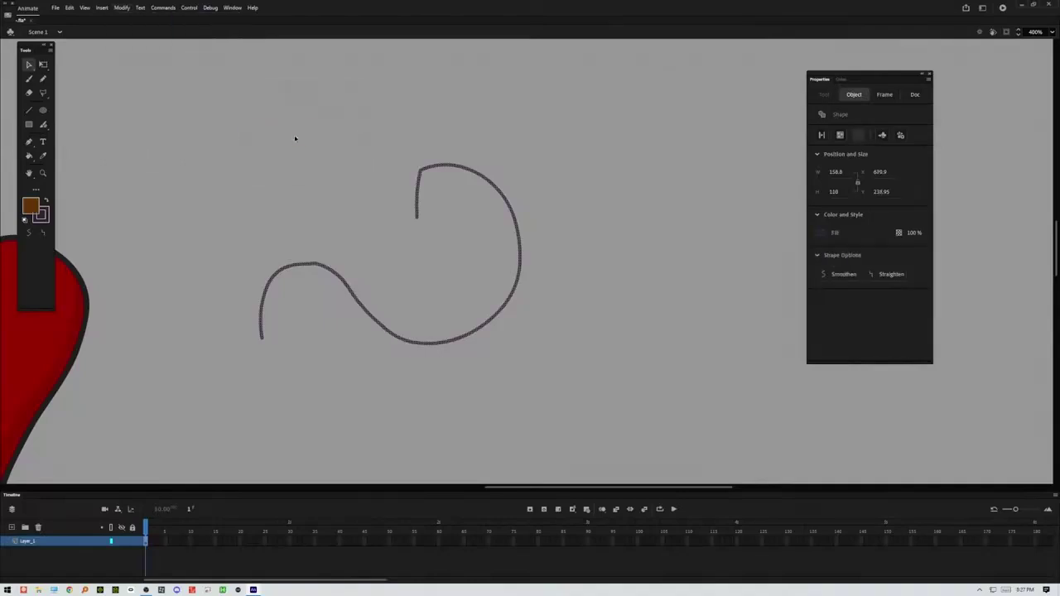
{"action": "left_click", "coordinate": [431, 261]}
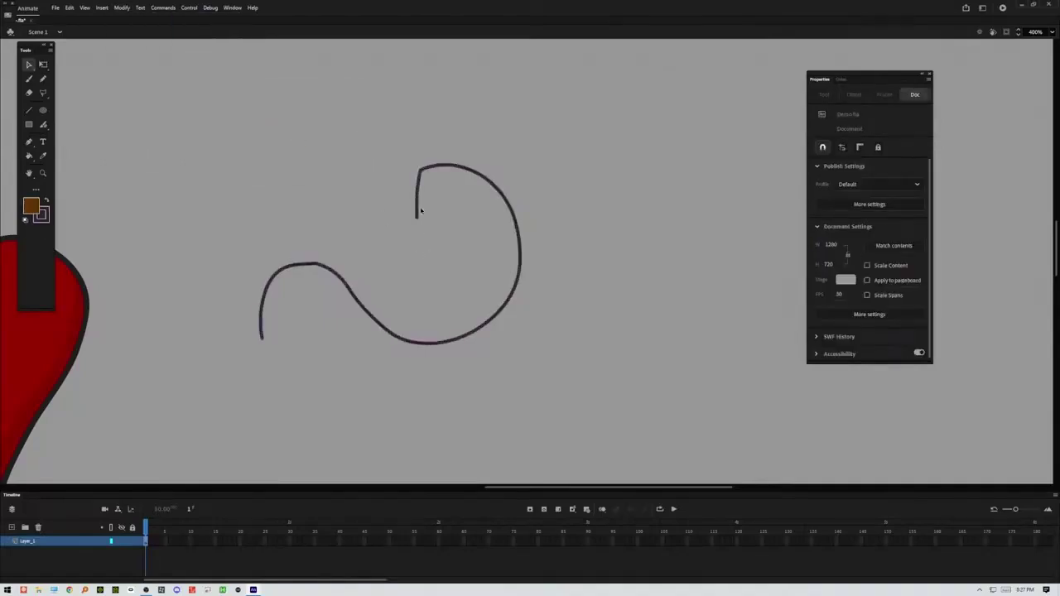
Step: Bend the edges of the curve's upper end to taper it to a point and delete the detached sliver below
{"action": "mouse_move", "coordinate": [417, 200]}
{"action": "left_mouse_down"}
{"action": "mouse_move", "coordinate": [414, 184]}
{"action": "mouse_move", "coordinate": [417, 194]}
{"action": "left_mouse_up"}
{"action": "key", "text": "ctrl+z"}
{"action": "mouse_move", "coordinate": [418, 207]}
{"action": "left_mouse_down"}
{"action": "mouse_move", "coordinate": [413, 235]}
{"action": "mouse_move", "coordinate": [417, 218]}
{"action": "left_mouse_up"}
{"action": "left_click", "coordinate": [418, 217]}
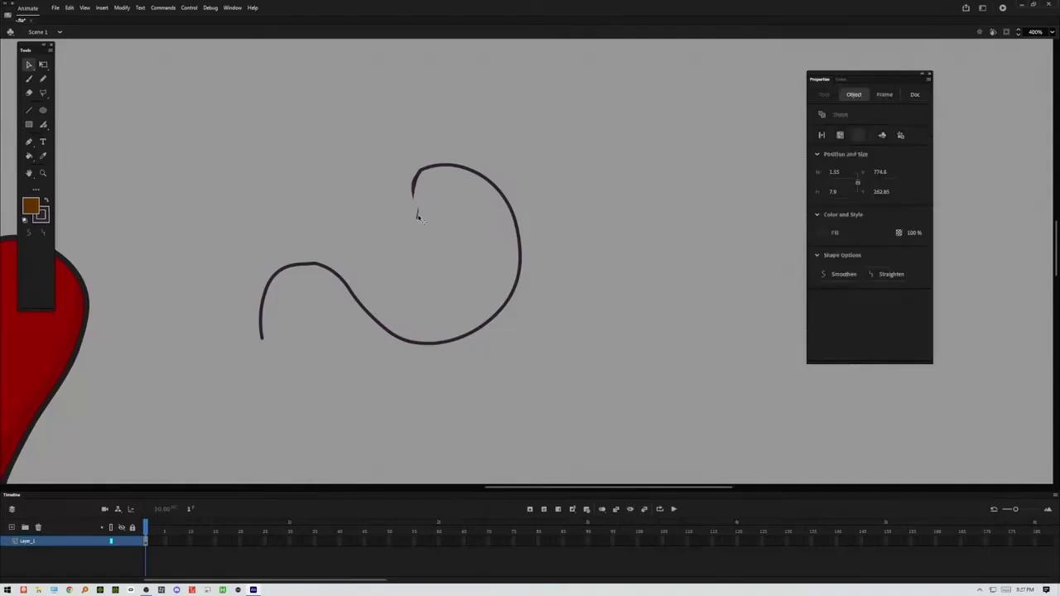
{"action": "left_click", "coordinate": [413, 213]}
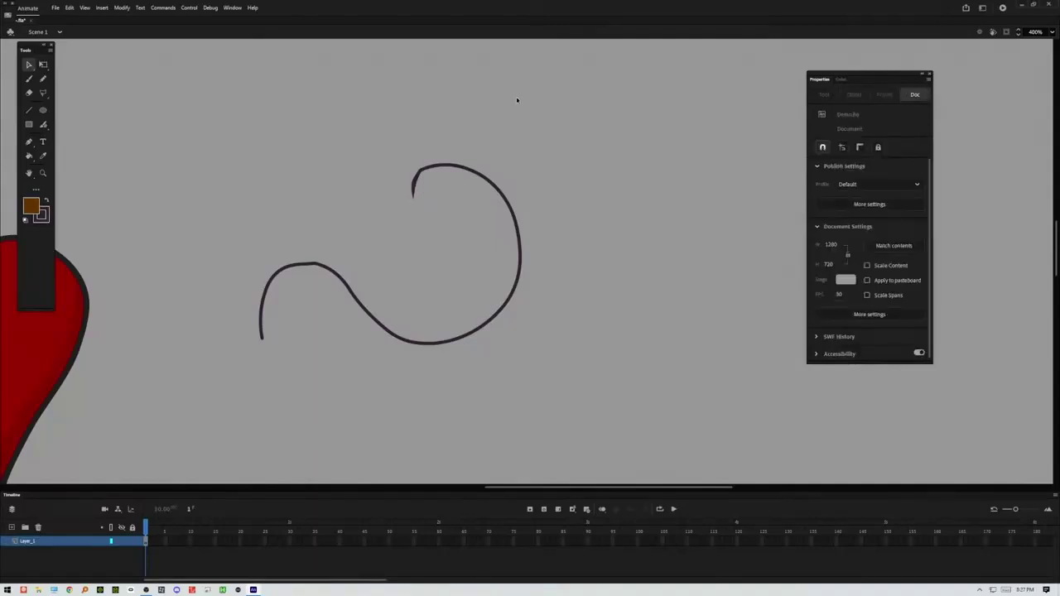
Step: Smooth the whole filled S-shaped curve twice and pull its lower end up into a thin tapered point
{"action": "left_click_drag", "start_coordinate": [616, 114], "coordinate": [158, 332]}
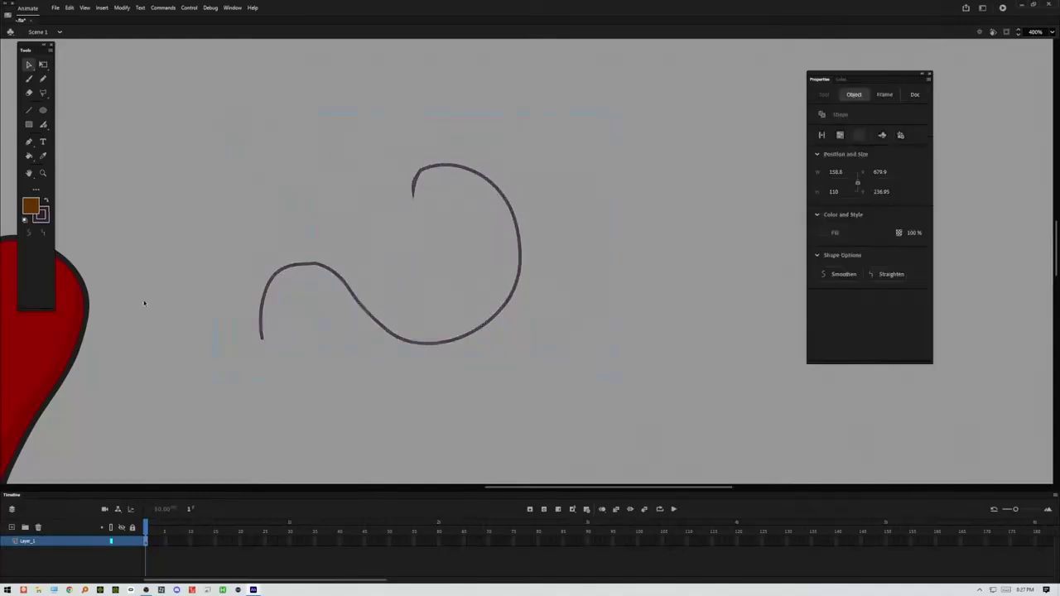
{"action": "left_click", "coordinate": [28, 234]}
{"action": "left_click", "coordinate": [28, 235]}
{"action": "left_click", "coordinate": [281, 287]}
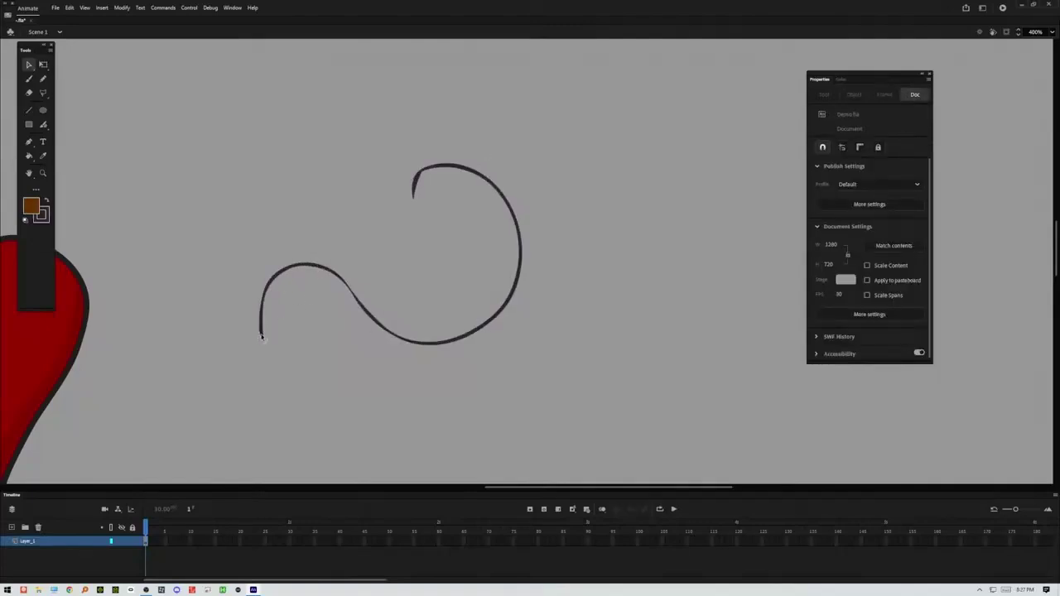
{"action": "mouse_move", "coordinate": [261, 335]}
{"action": "left_mouse_down"}
{"action": "mouse_move", "coordinate": [264, 348]}
{"action": "mouse_move", "coordinate": [262, 319]}
{"action": "left_mouse_up"}
Step: Paint a brown S-shaped stroke alongside the curve with the Classic Brush, smooth it, and try reshaping its upper tip before undoing that edit
{"action": "key", "text": "b"}
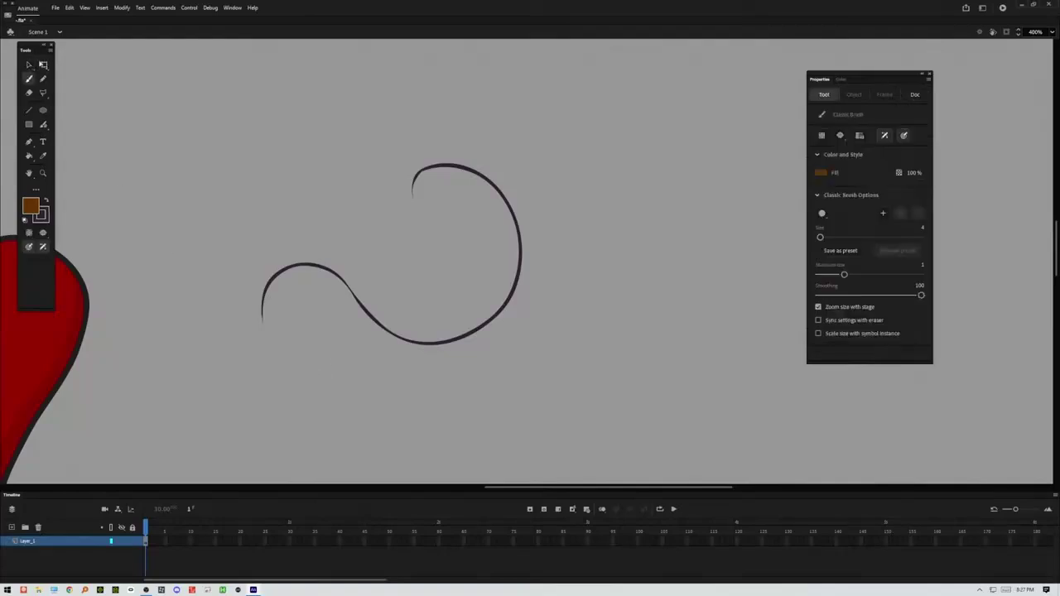
{"action": "mouse_move", "coordinate": [295, 368]}
{"action": "left_mouse_down"}
{"action": "mouse_move", "coordinate": [314, 323]}
{"action": "mouse_move", "coordinate": [378, 361]}
{"action": "mouse_move", "coordinate": [422, 370]}
{"action": "mouse_move", "coordinate": [478, 357]}
{"action": "mouse_move", "coordinate": [524, 325]}
{"action": "mouse_move", "coordinate": [557, 267]}
{"action": "mouse_move", "coordinate": [546, 212]}
{"action": "mouse_move", "coordinate": [510, 155]}
{"action": "mouse_move", "coordinate": [417, 145]}
{"action": "left_mouse_up"}
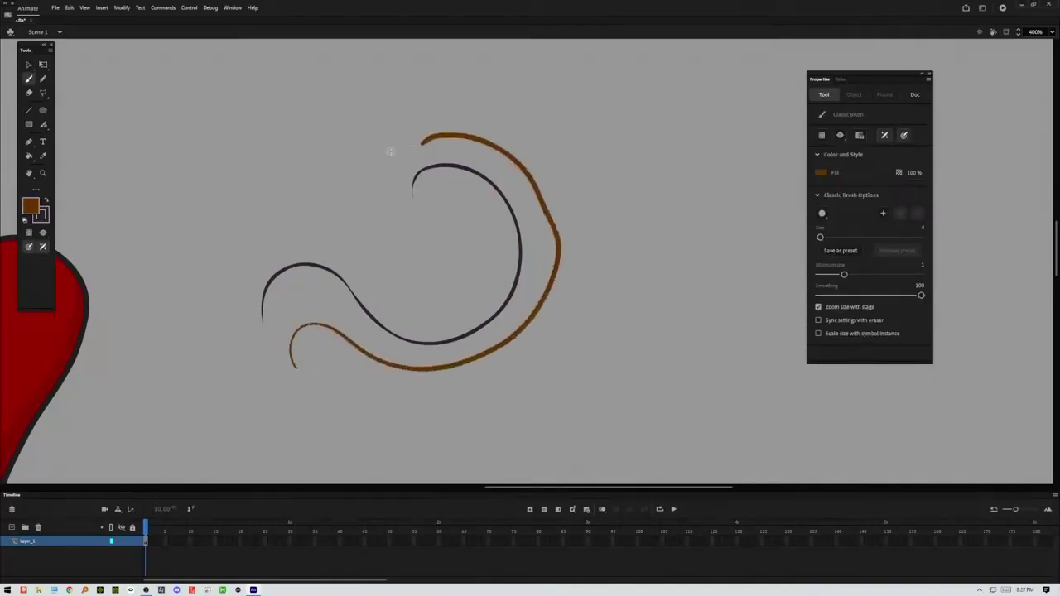
{"action": "key", "text": "v"}
{"action": "left_click", "coordinate": [425, 135]}
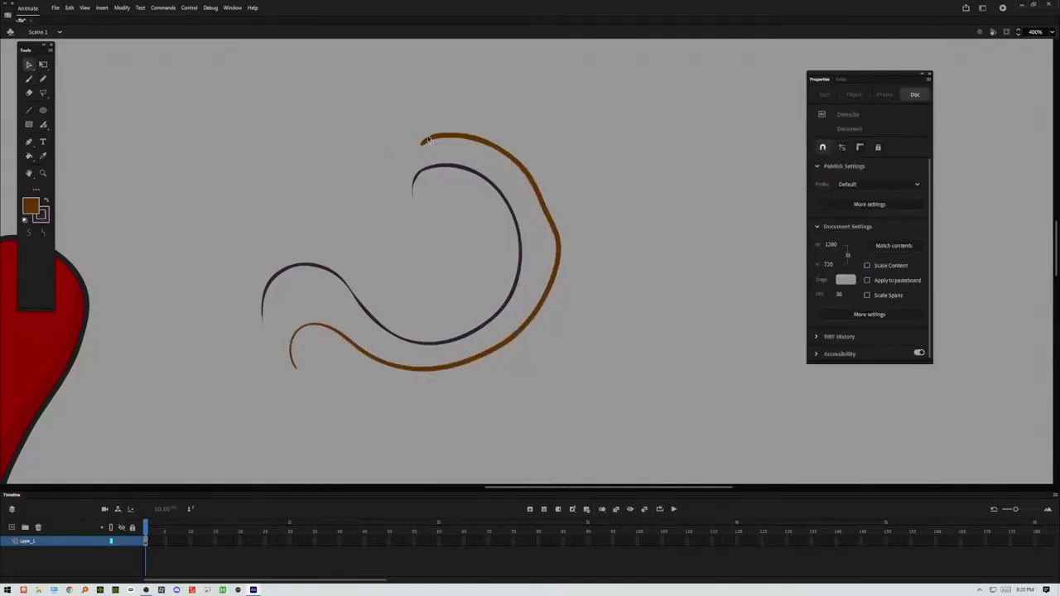
{"action": "left_click", "coordinate": [28, 235]}
{"action": "left_click", "coordinate": [385, 136]}
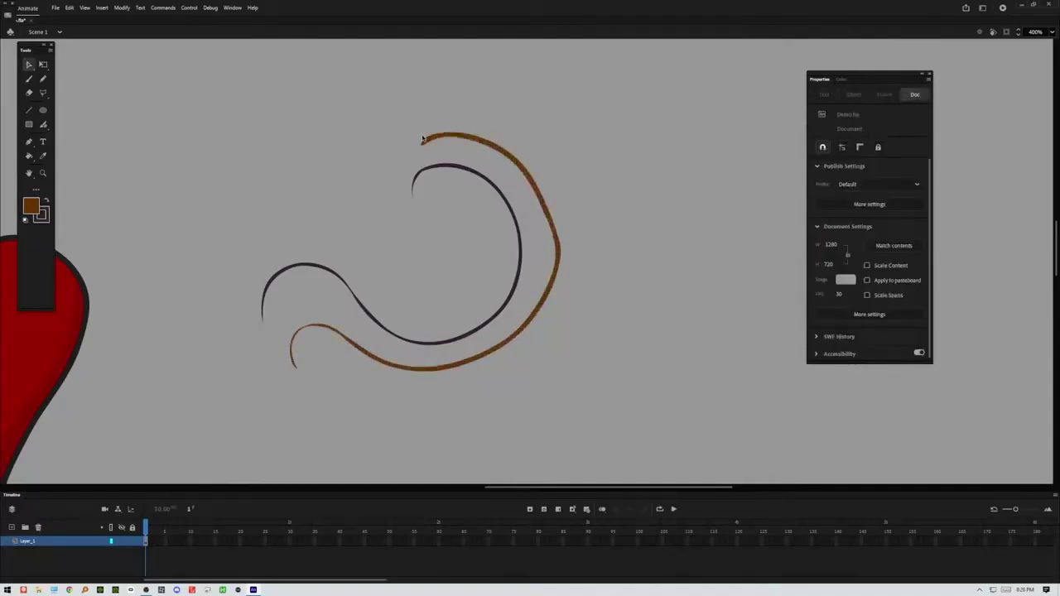
{"action": "left_click_drag", "start_coordinate": [426, 140], "coordinate": [420, 149]}
{"action": "key", "text": "ctrl+z"}
Step: Clear all artwork from the stage and draw an open wavy curve through four curved anchor points with the Pen tool
{"action": "key", "text": "ctrl+a"}
{"action": "key", "text": "Delete"}
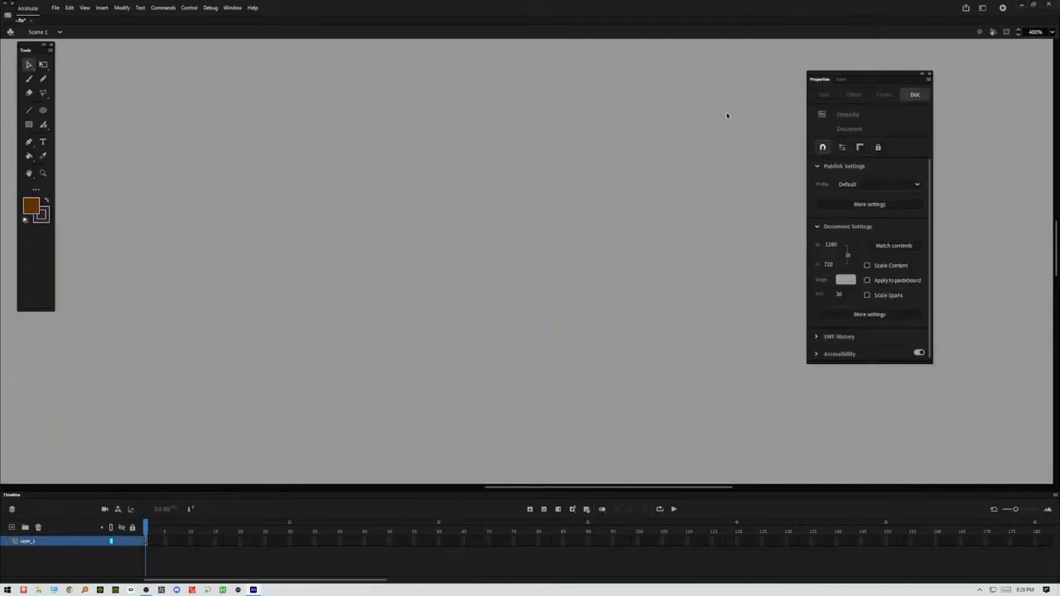
{"action": "left_click", "coordinate": [29, 144]}
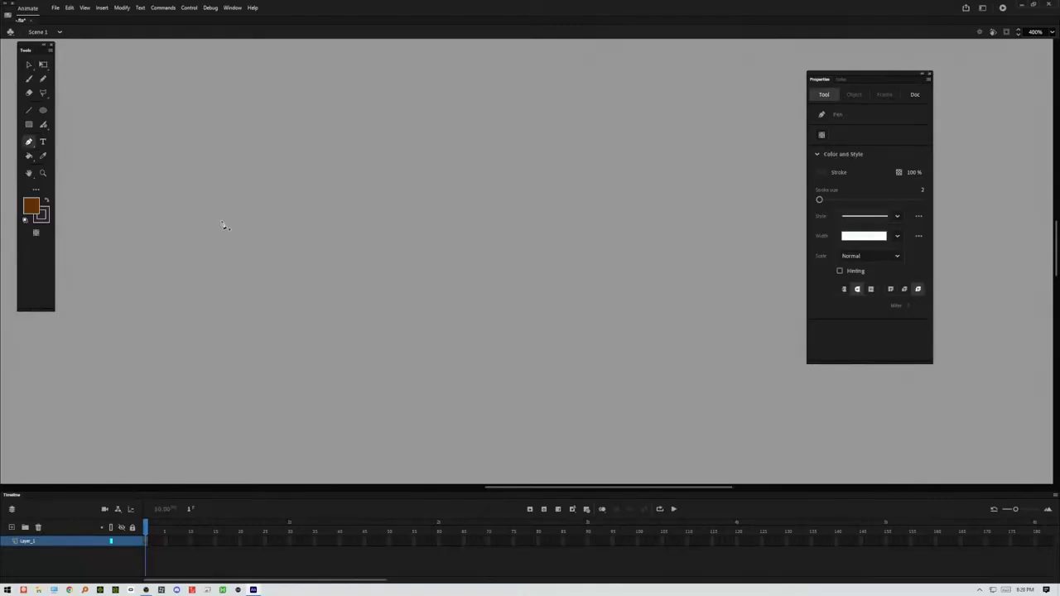
{"action": "mouse_move", "coordinate": [227, 238]}
{"action": "left_mouse_down"}
{"action": "mouse_move", "coordinate": [248, 233]}
{"action": "mouse_move", "coordinate": [254, 249]}
{"action": "mouse_move", "coordinate": [240, 194]}
{"action": "mouse_move", "coordinate": [227, 206]}
{"action": "mouse_move", "coordinate": [257, 219]}
{"action": "mouse_move", "coordinate": [256, 232]}
{"action": "mouse_move", "coordinate": [254, 218]}
{"action": "mouse_move", "coordinate": [237, 232]}
{"action": "mouse_move", "coordinate": [234, 223]}
{"action": "left_mouse_up"}
{"action": "mouse_move", "coordinate": [345, 162]}
{"action": "left_mouse_down"}
{"action": "mouse_move", "coordinate": [426, 190]}
{"action": "mouse_move", "coordinate": [415, 189]}
{"action": "left_mouse_up"}
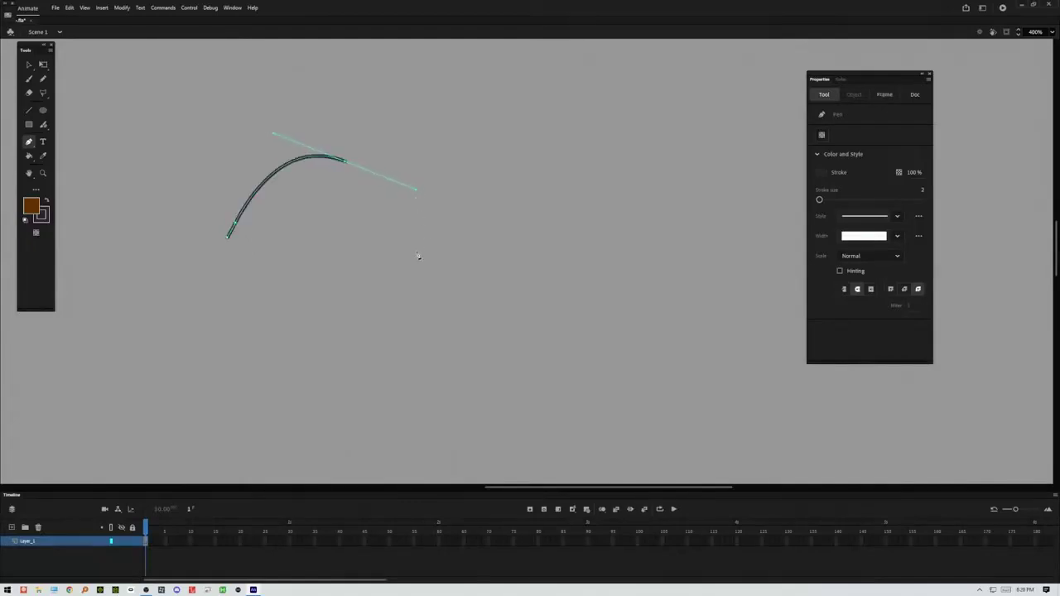
{"action": "left_click_drag", "start_coordinate": [422, 267], "coordinate": [513, 219]}
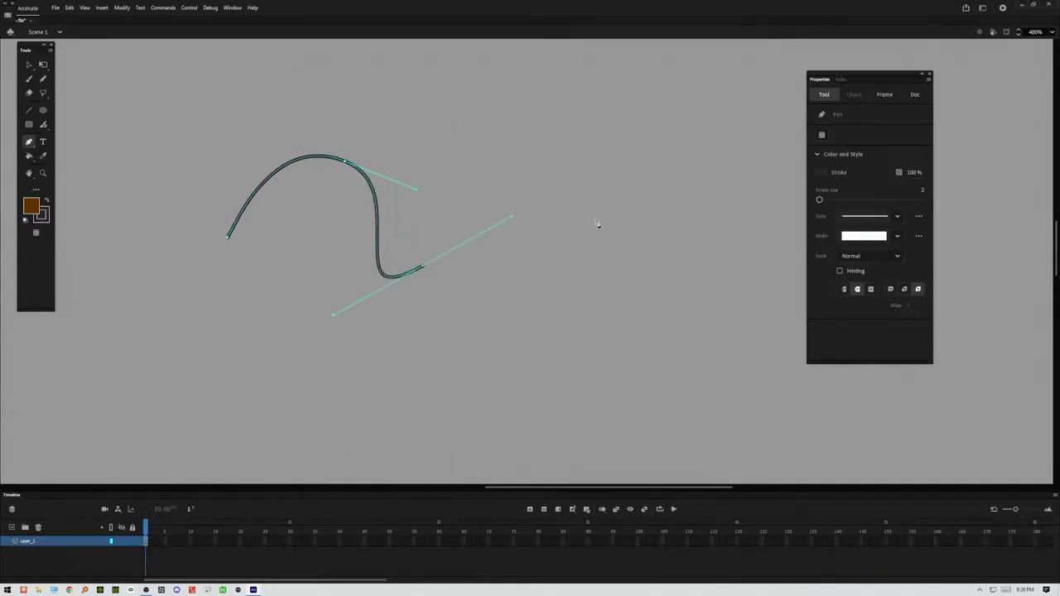
{"action": "left_click_drag", "start_coordinate": [598, 222], "coordinate": [551, 337]}
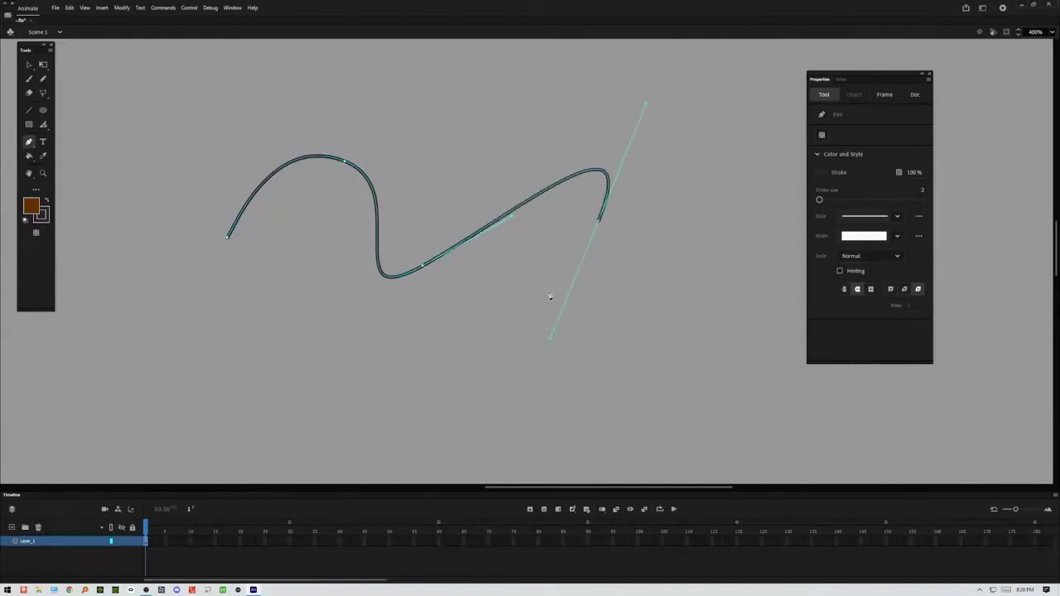
{"action": "key", "text": "Escape"}
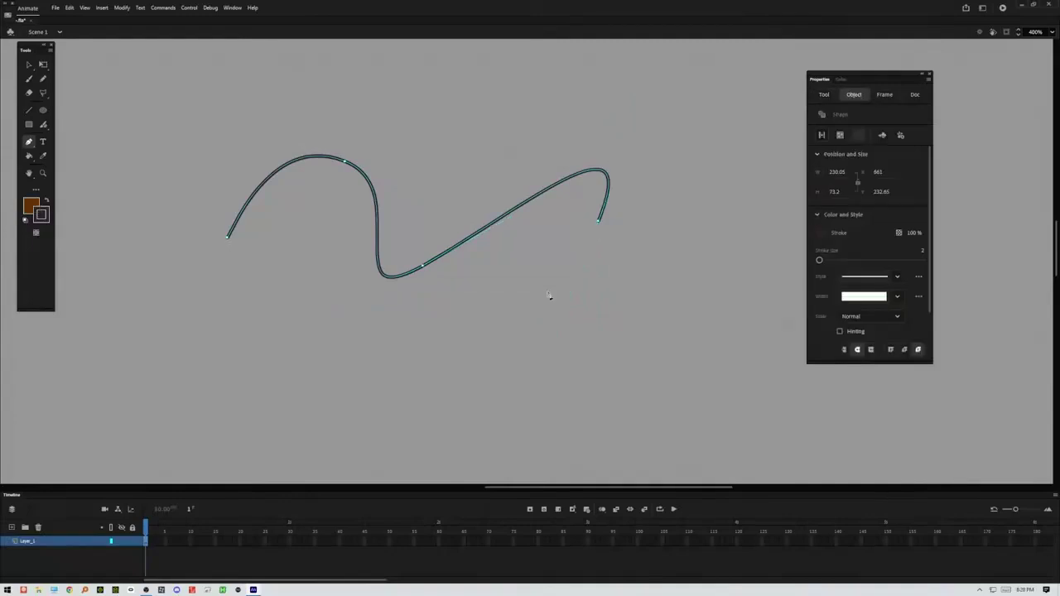
Step: Delete the wavy curve and draw a closed heart outline in its place with the Pen tool
{"action": "key", "text": "Delete"}
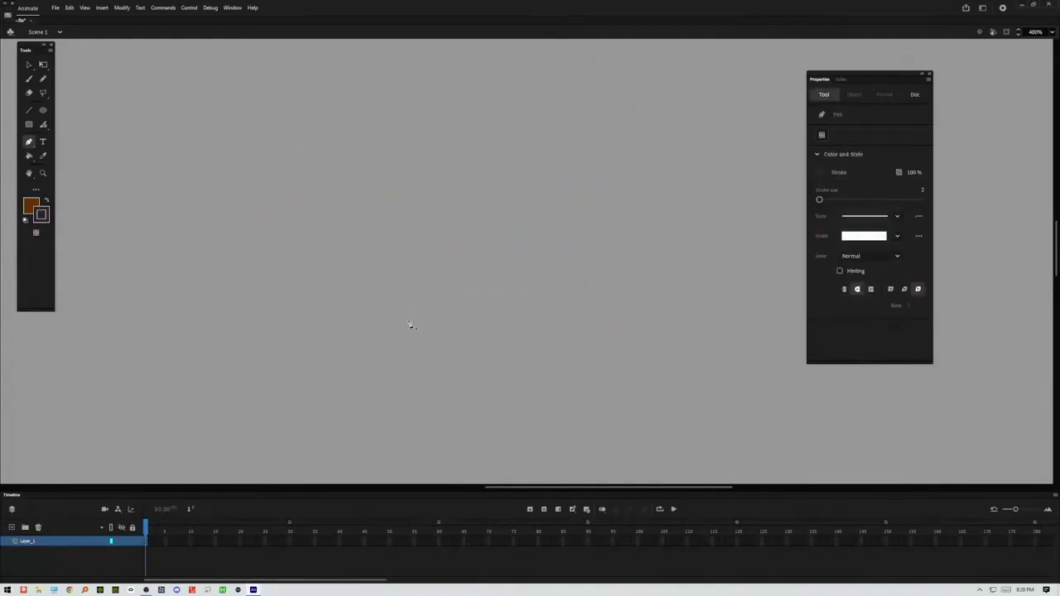
{"action": "mouse_move", "coordinate": [342, 186]}
{"action": "left_mouse_down"}
{"action": "mouse_move", "coordinate": [393, 138]}
{"action": "mouse_move", "coordinate": [410, 137]}
{"action": "mouse_move", "coordinate": [396, 132]}
{"action": "left_mouse_up"}
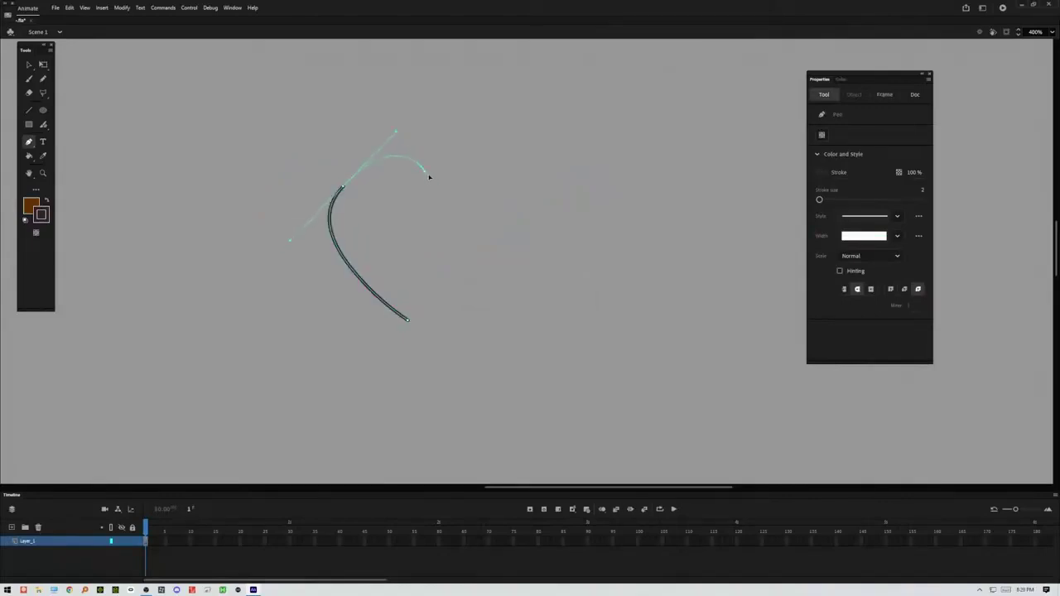
{"action": "mouse_move", "coordinate": [426, 173]}
{"action": "left_mouse_down"}
{"action": "mouse_move", "coordinate": [481, 150]}
{"action": "mouse_move", "coordinate": [506, 168]}
{"action": "left_mouse_up"}
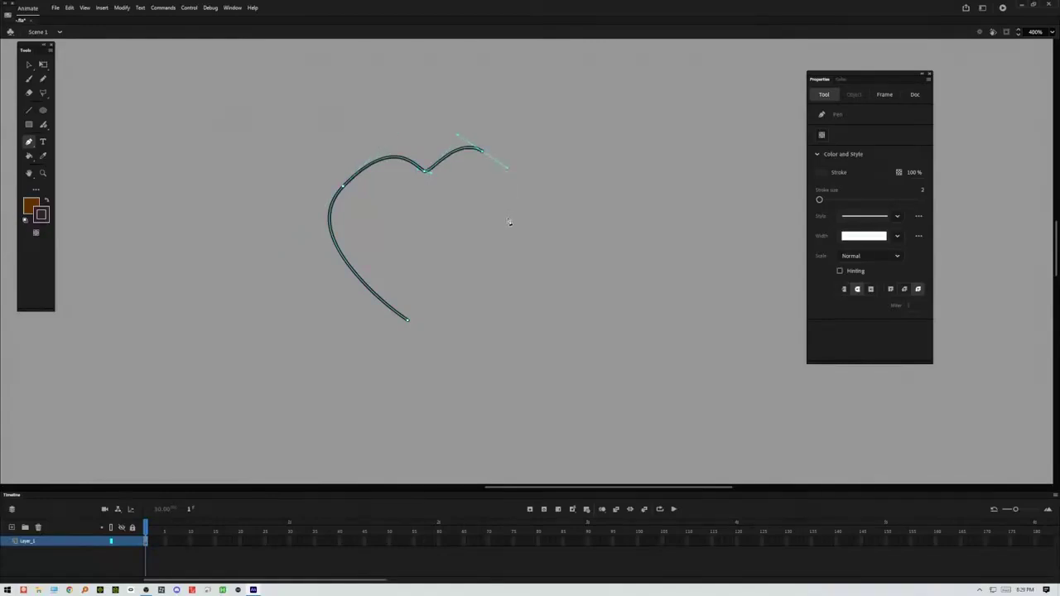
{"action": "left_click_drag", "start_coordinate": [492, 252], "coordinate": [481, 254]}
{"action": "left_click", "coordinate": [409, 323]}
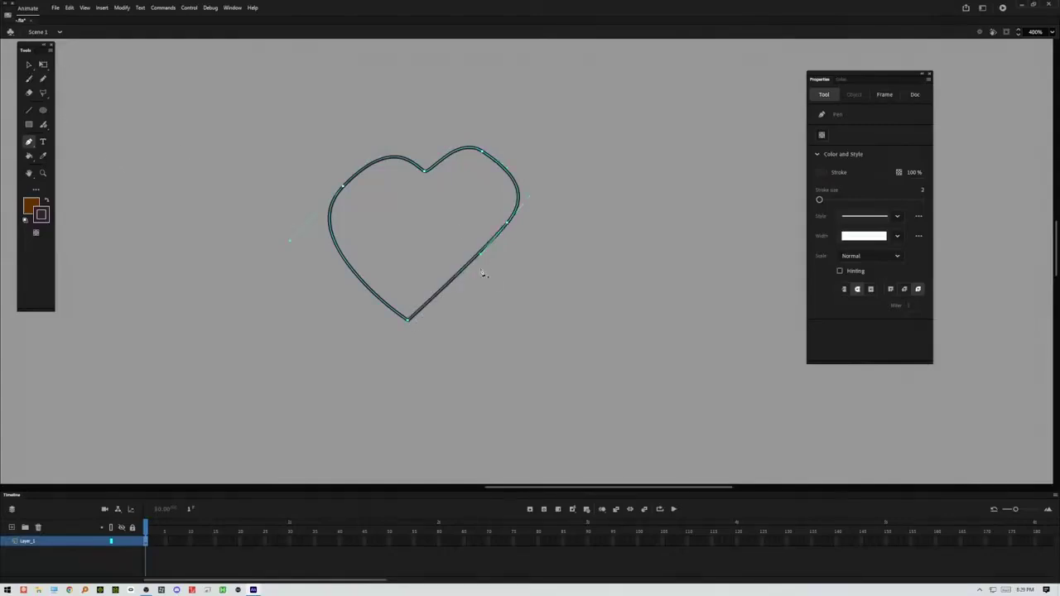
Step: Round out the heart's right half with the Subselection tool by moving its lower side anchor down and adjusting the anchor handles
{"action": "left_click", "coordinate": [29, 65]}
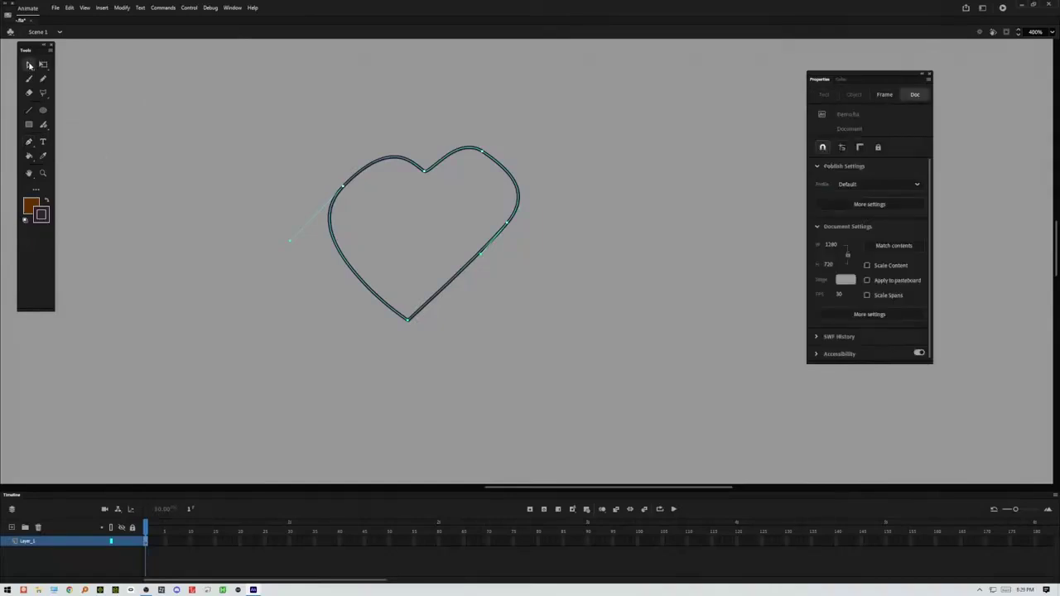
{"action": "left_click", "coordinate": [74, 78]}
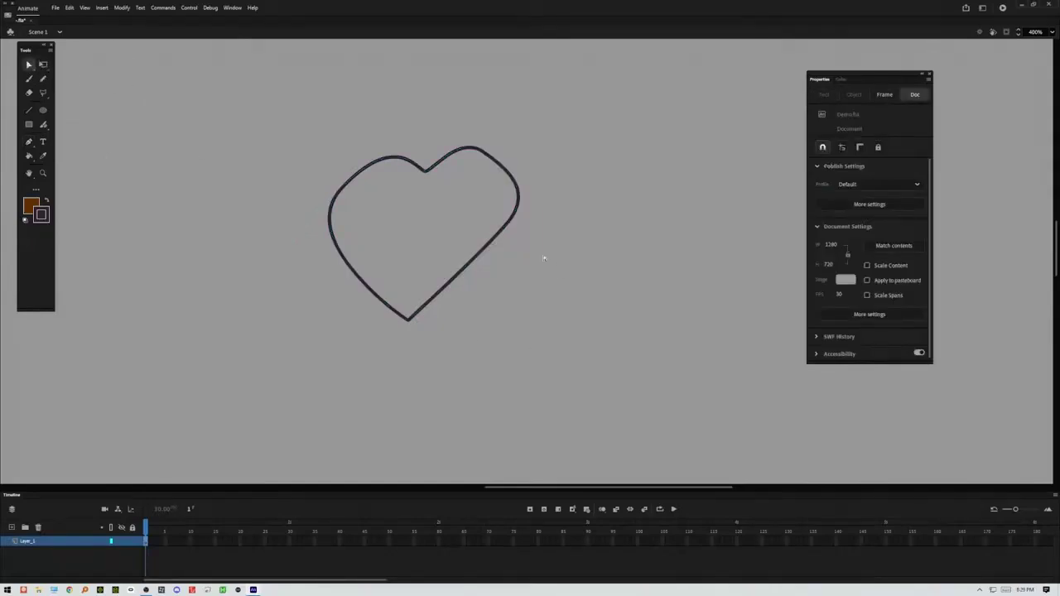
{"action": "left_click", "coordinate": [513, 222]}
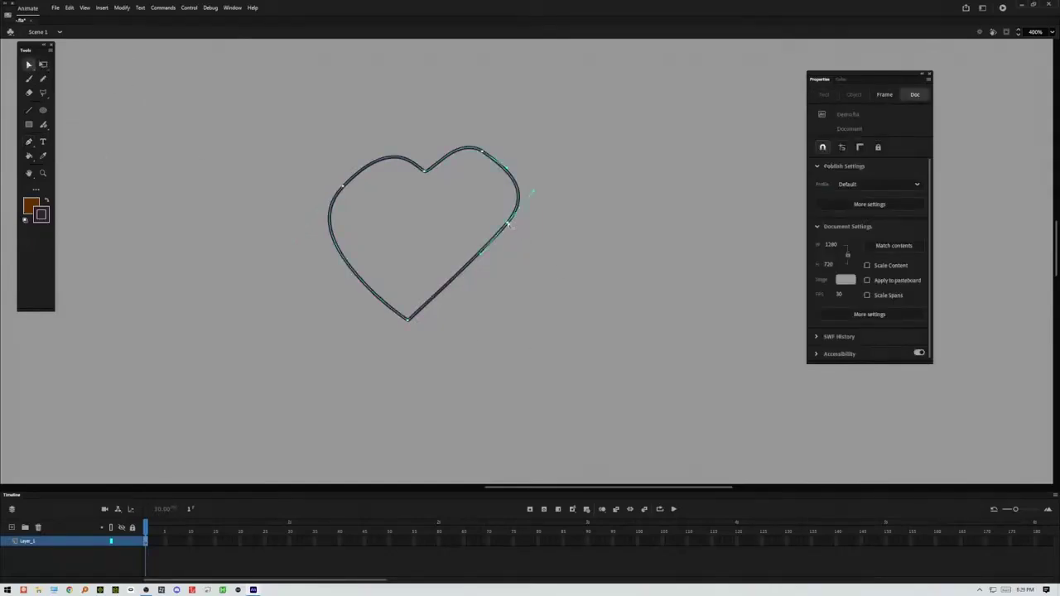
{"action": "left_click_drag", "start_coordinate": [508, 225], "coordinate": [545, 206]}
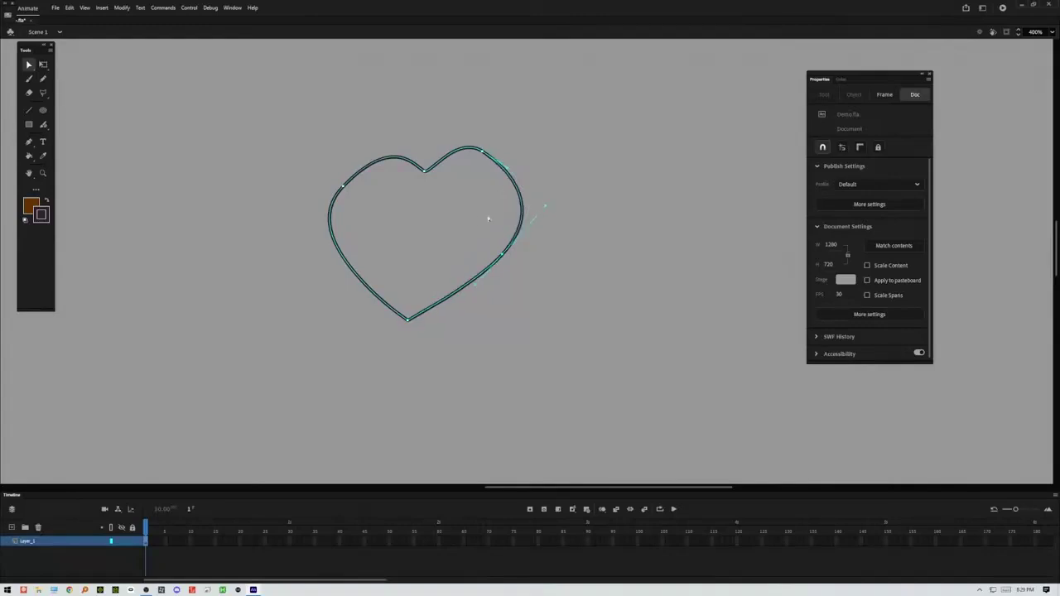
{"action": "left_click", "coordinate": [482, 153]}
{"action": "left_click_drag", "start_coordinate": [456, 132], "coordinate": [464, 136]}
Step: Shorten the curve handle on the heart's left lobe, move that anchor up and inward, and deselect the outline
{"action": "left_click", "coordinate": [343, 187]}
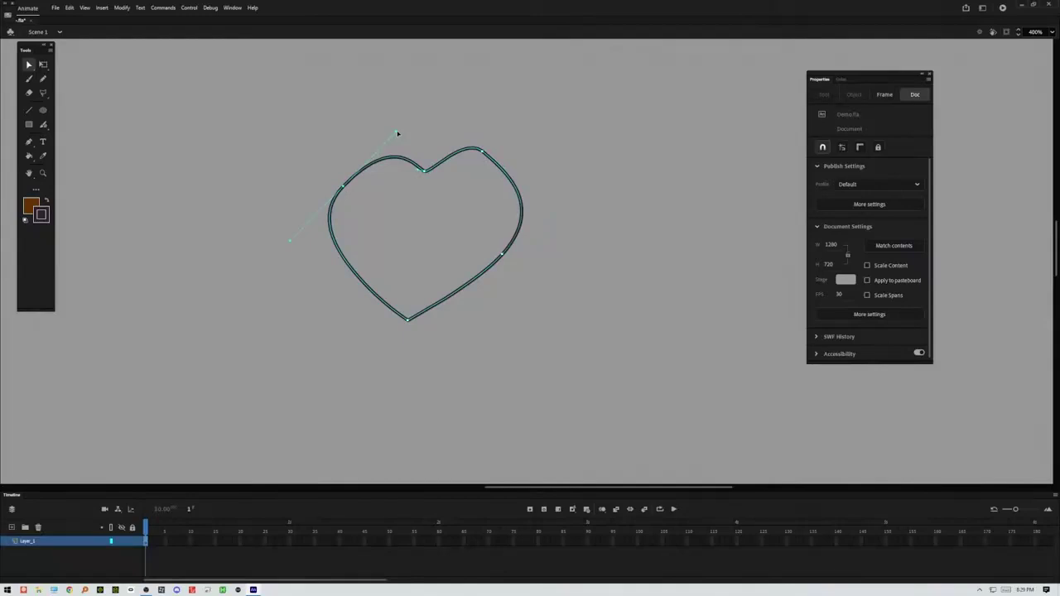
{"action": "left_click_drag", "start_coordinate": [392, 142], "coordinate": [386, 157]}
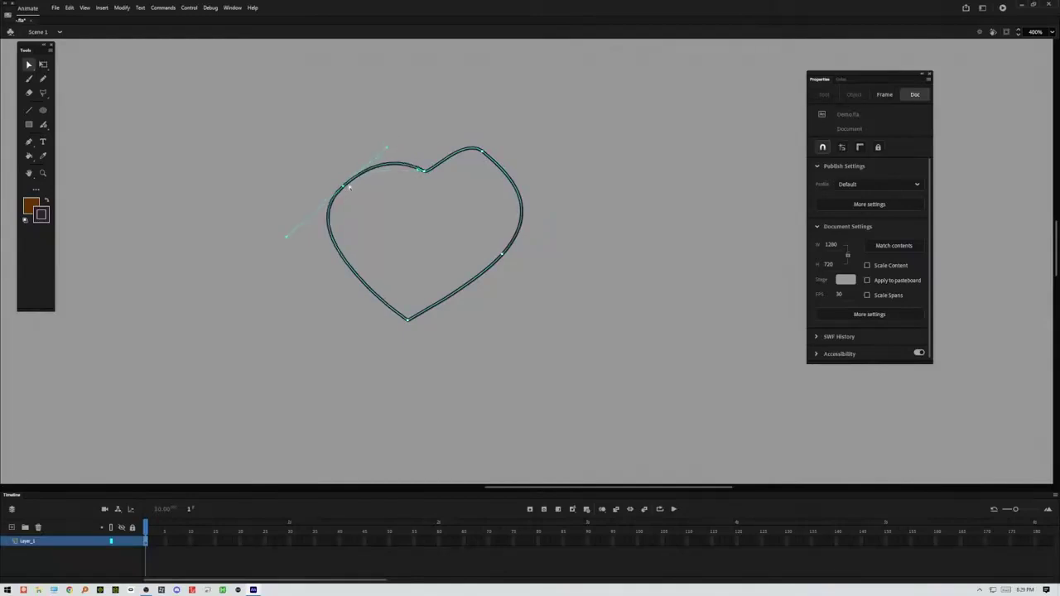
{"action": "left_click_drag", "start_coordinate": [343, 188], "coordinate": [359, 164]}
{"action": "left_click", "coordinate": [537, 178]}
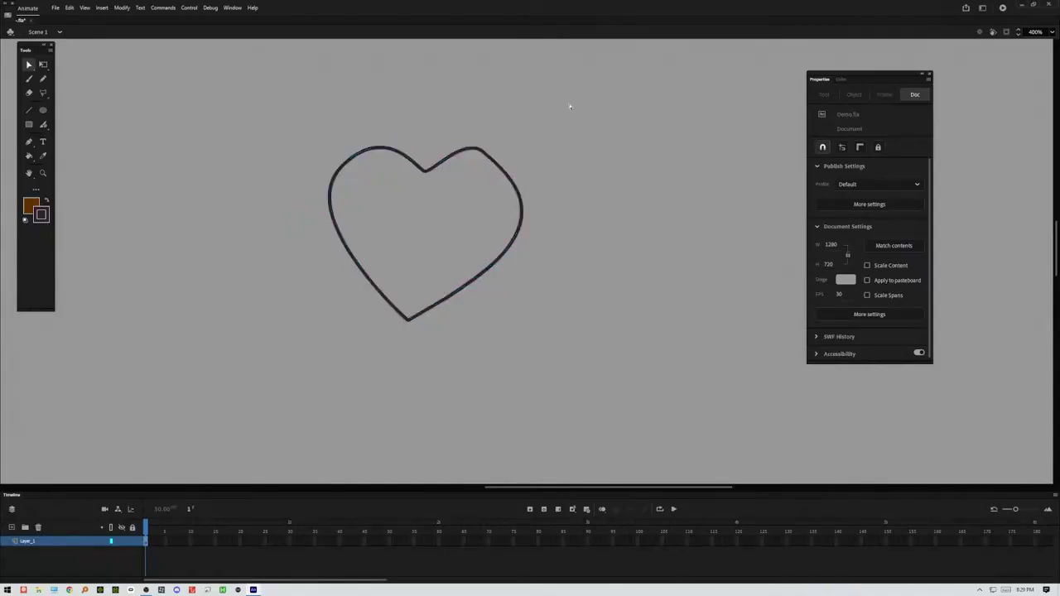
Step: Delete the heart and draw a closed right triangle with the Line tool at stroke size 2
{"action": "key", "text": "ctrl+a"}
{"action": "key", "text": "Delete"}
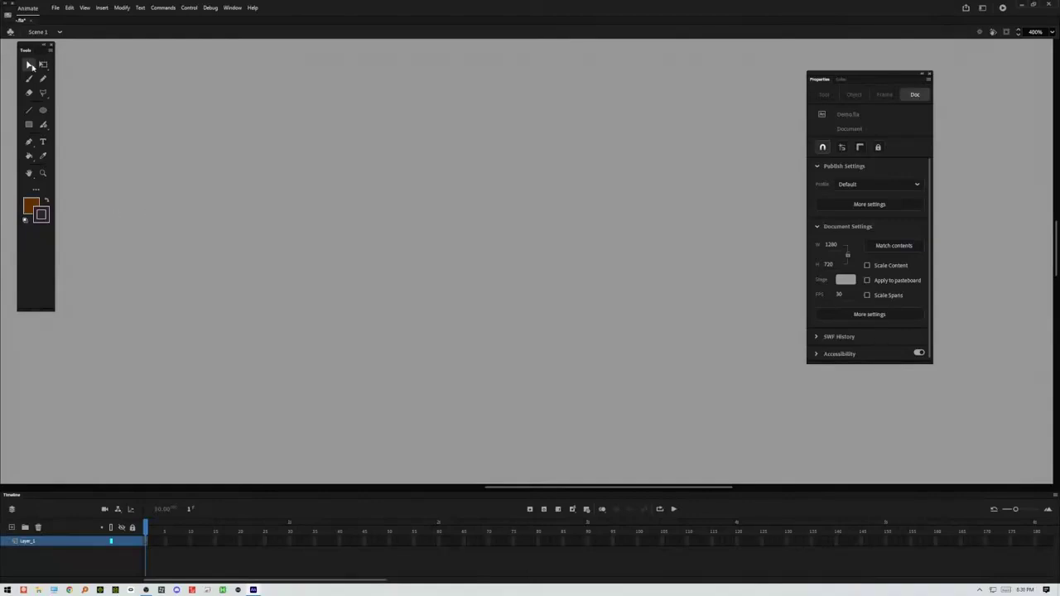
{"action": "left_click", "coordinate": [28, 111]}
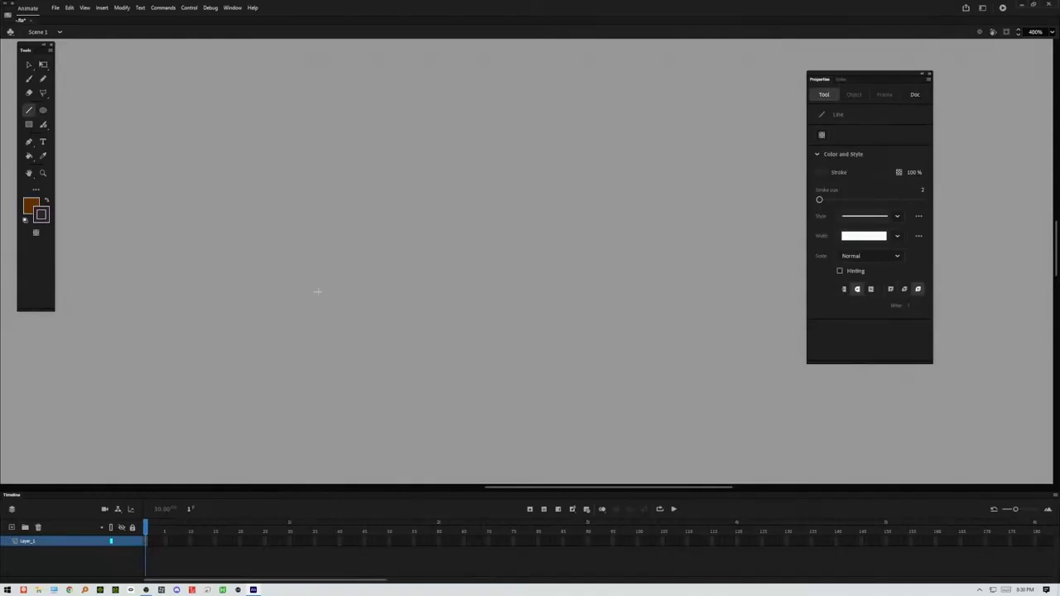
{"action": "mouse_move", "coordinate": [294, 233]}
{"action": "left_mouse_down"}
{"action": "mouse_move", "coordinate": [497, 235]}
{"action": "mouse_move", "coordinate": [496, 388]}
{"action": "mouse_move", "coordinate": [296, 262]}
{"action": "mouse_move", "coordinate": [293, 236]}
{"action": "left_mouse_up"}
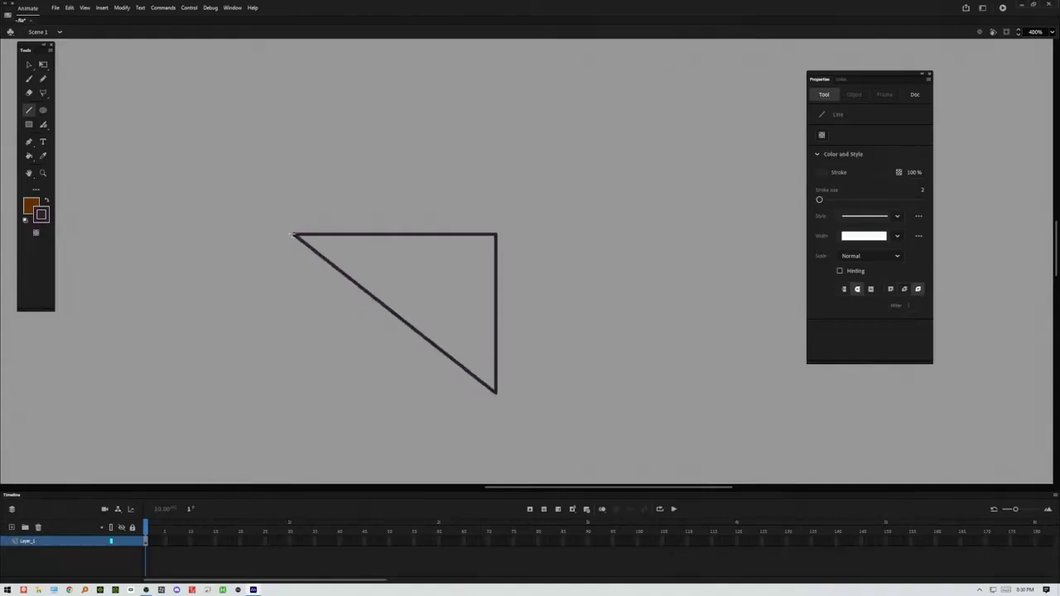
Step: Bend the triangle's three sides into a curved hook shape and fill it with brown using the Paint Bucket
{"action": "left_click", "coordinate": [29, 65]}
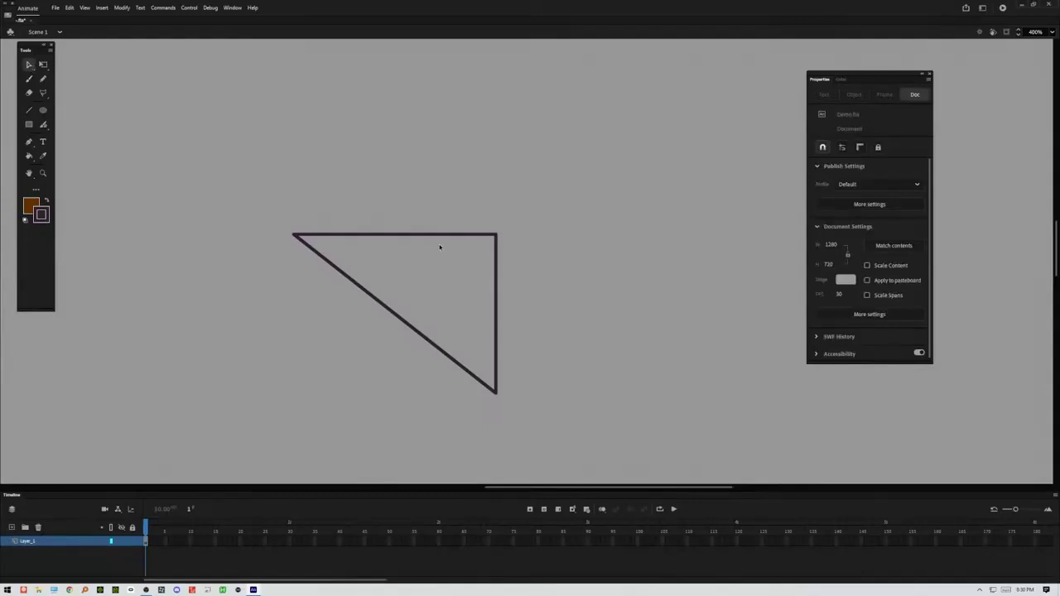
{"action": "left_click_drag", "start_coordinate": [429, 238], "coordinate": [383, 145]}
{"action": "left_click_drag", "start_coordinate": [358, 285], "coordinate": [388, 192]}
{"action": "left_click_drag", "start_coordinate": [497, 263], "coordinate": [458, 244]}
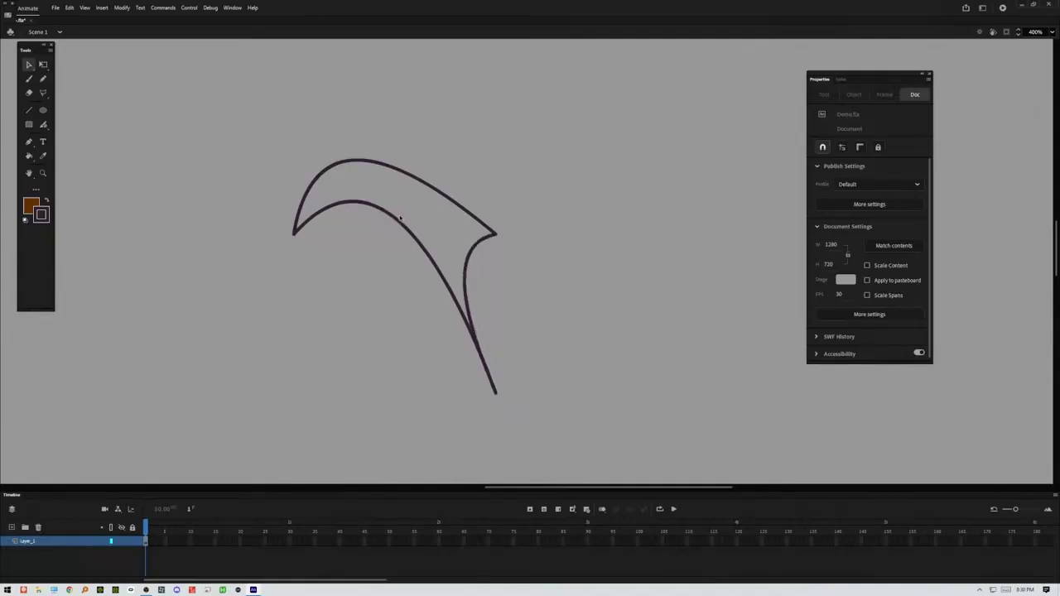
{"action": "left_click", "coordinate": [29, 155]}
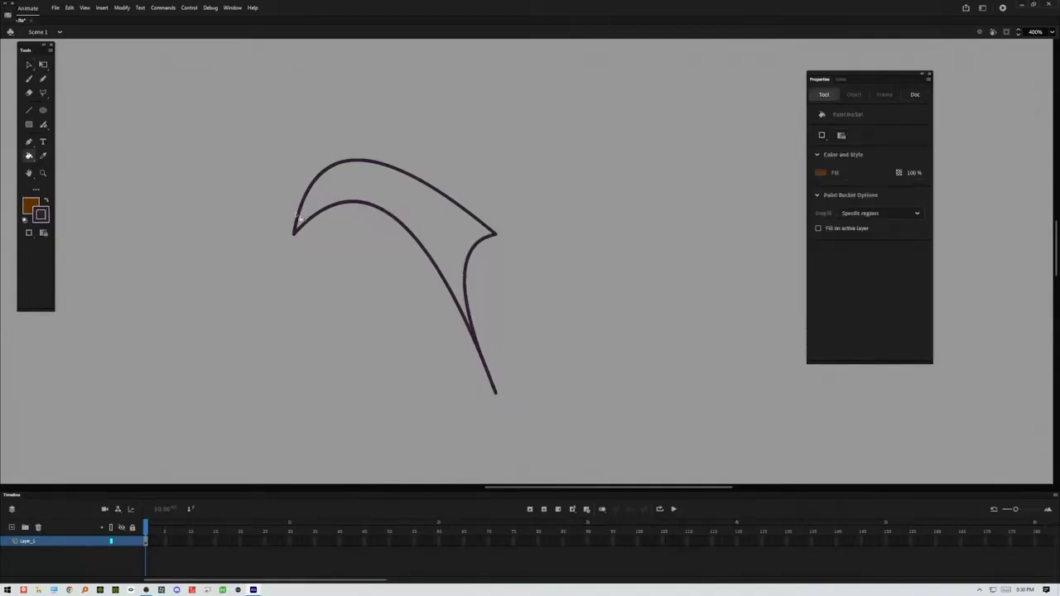
{"action": "left_click", "coordinate": [388, 191]}
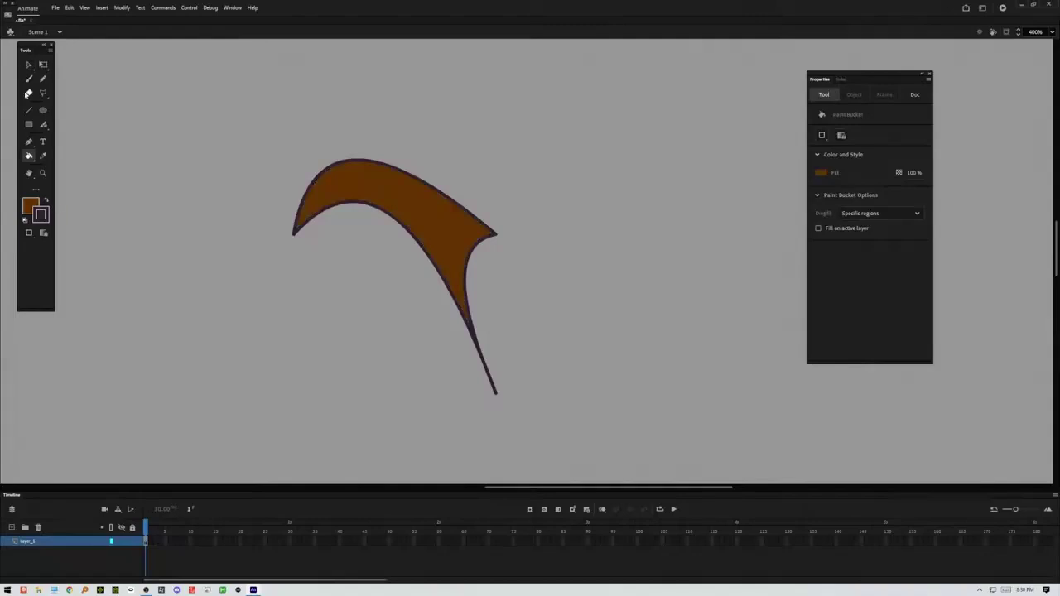
Step: Pull a new corner out of the brown shape's upper edge and bend the segment beneath it deeply inward
{"action": "left_click", "coordinate": [29, 65]}
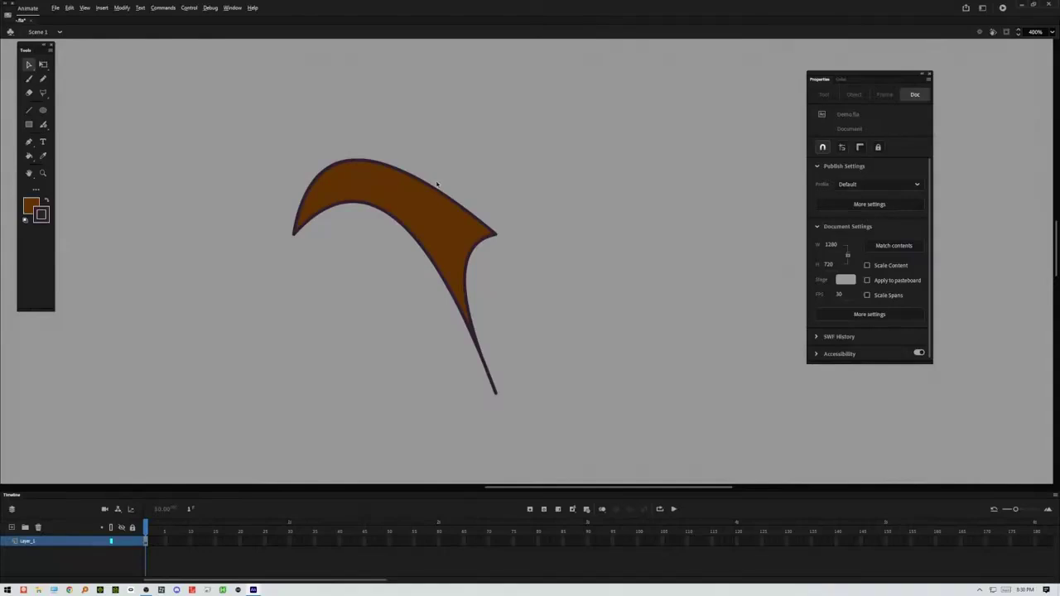
{"action": "left_click_drag", "start_coordinate": [440, 193], "coordinate": [446, 157]}
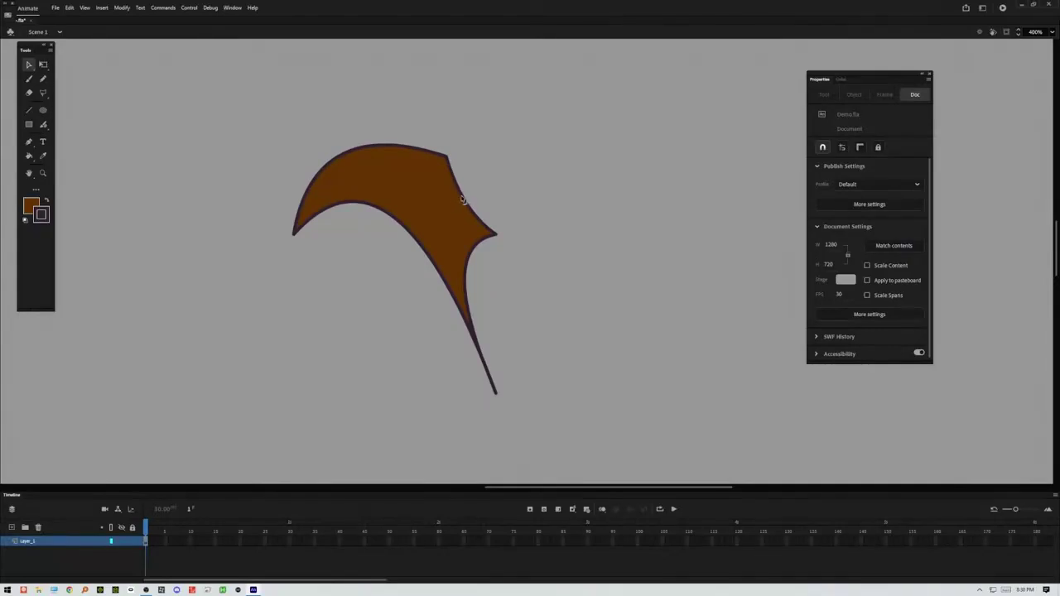
{"action": "left_click_drag", "start_coordinate": [461, 196], "coordinate": [378, 176]}
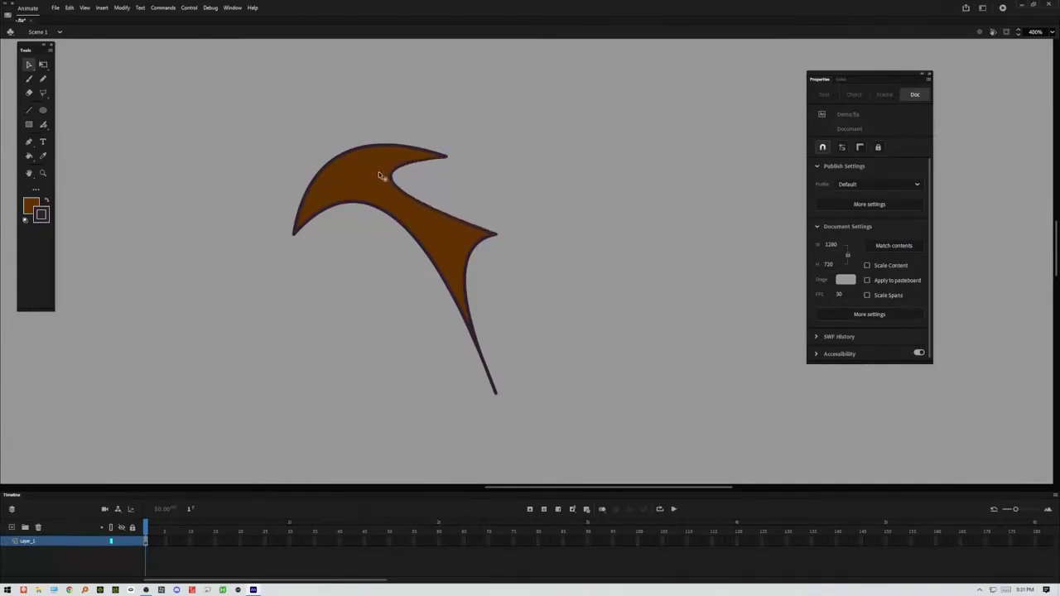
Step: Close off an area below the brown shape with straight lines and bend the long line to follow the shape's lower curve
{"action": "left_click", "coordinate": [29, 109]}
{"action": "mouse_move", "coordinate": [294, 235]}
{"action": "left_mouse_down"}
{"action": "mouse_move", "coordinate": [293, 260]}
{"action": "mouse_move", "coordinate": [466, 398]}
{"action": "mouse_move", "coordinate": [497, 397]}
{"action": "left_mouse_up"}
{"action": "left_click", "coordinate": [29, 64]}
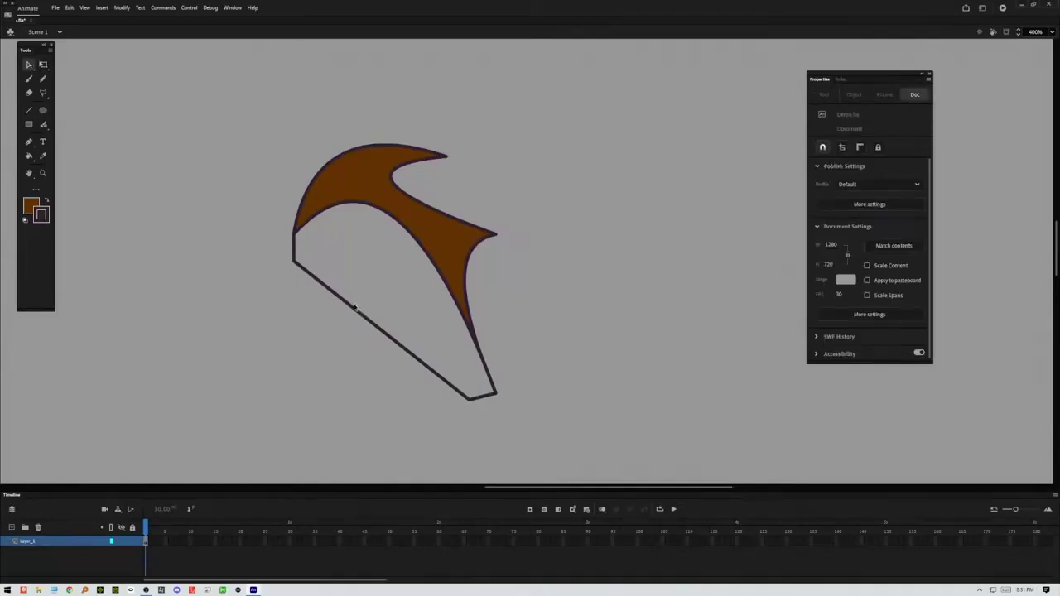
{"action": "left_click_drag", "start_coordinate": [359, 304], "coordinate": [367, 224]}
{"action": "left_click", "coordinate": [29, 109]}
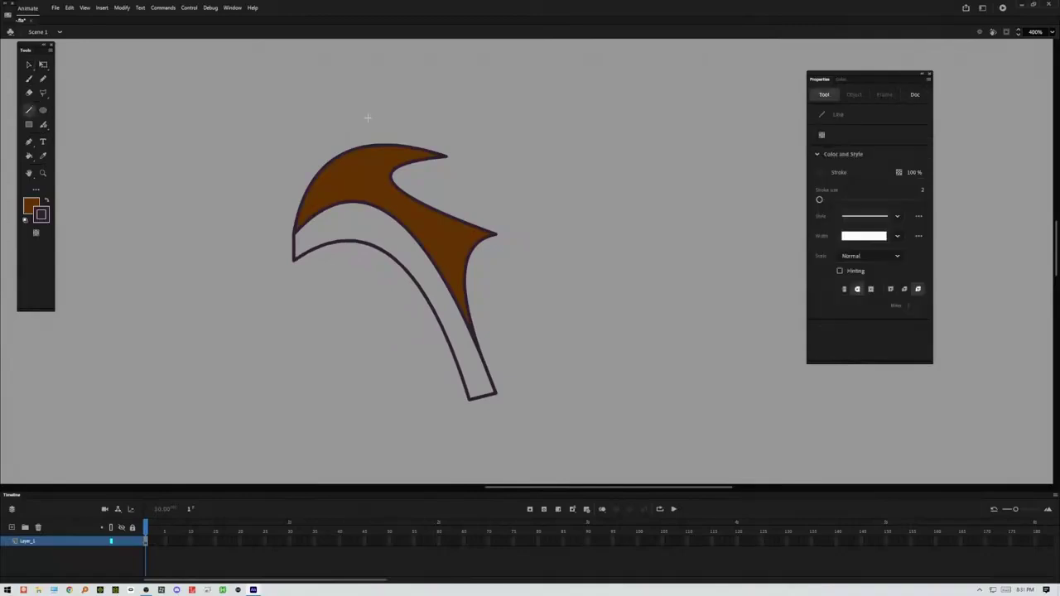
Step: Close off the notch beneath the brown shape's upper tip with straight lines and bend the lower line into an inward curve
{"action": "mouse_move", "coordinate": [445, 158]}
{"action": "left_mouse_down"}
{"action": "mouse_move", "coordinate": [440, 182]}
{"action": "mouse_move", "coordinate": [415, 197]}
{"action": "left_mouse_up"}
{"action": "left_click", "coordinate": [29, 64]}
{"action": "mouse_move", "coordinate": [404, 197]}
{"action": "left_mouse_down"}
{"action": "mouse_move", "coordinate": [425, 195]}
{"action": "mouse_move", "coordinate": [417, 189]}
{"action": "left_mouse_up"}
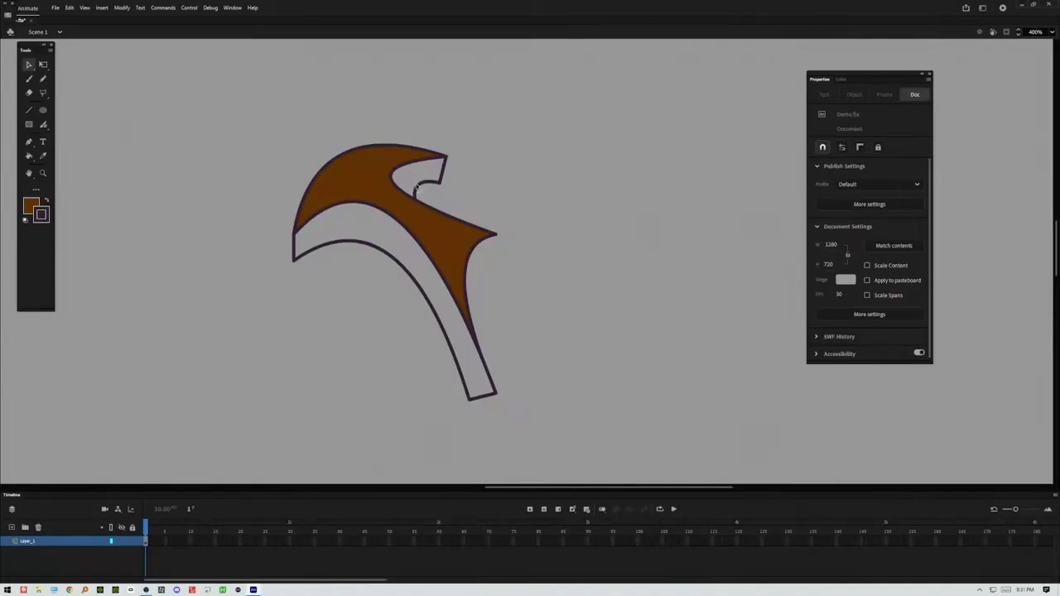
Step: Draw a line from the brown shape's outer corner to the handle end, bend it inward, and delete the excess segments overlapping the handle
{"action": "left_click", "coordinate": [30, 111]}
{"action": "left_click_drag", "start_coordinate": [496, 236], "coordinate": [495, 389]}
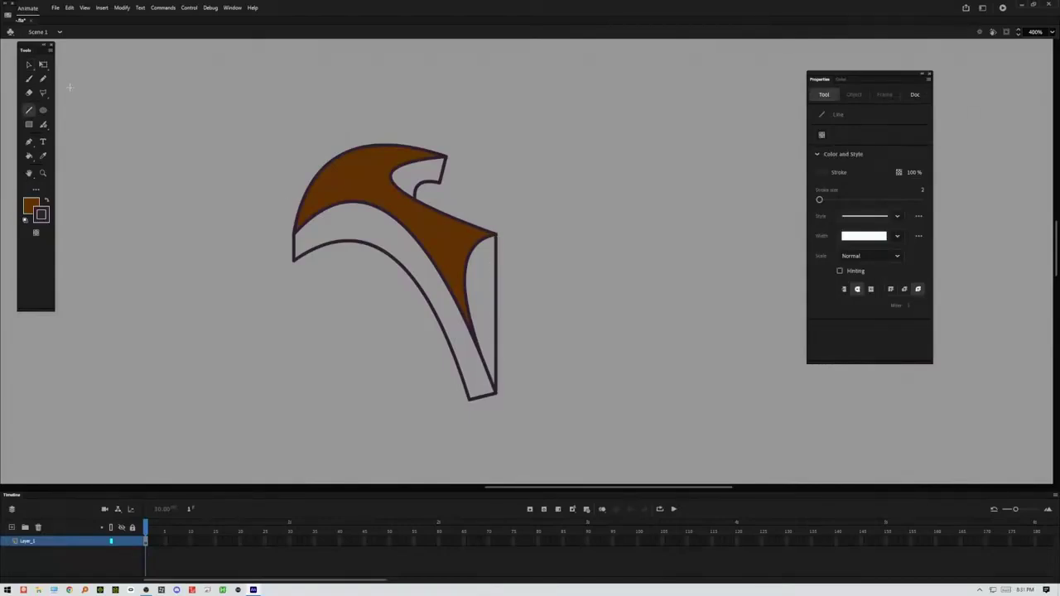
{"action": "key", "text": "v"}
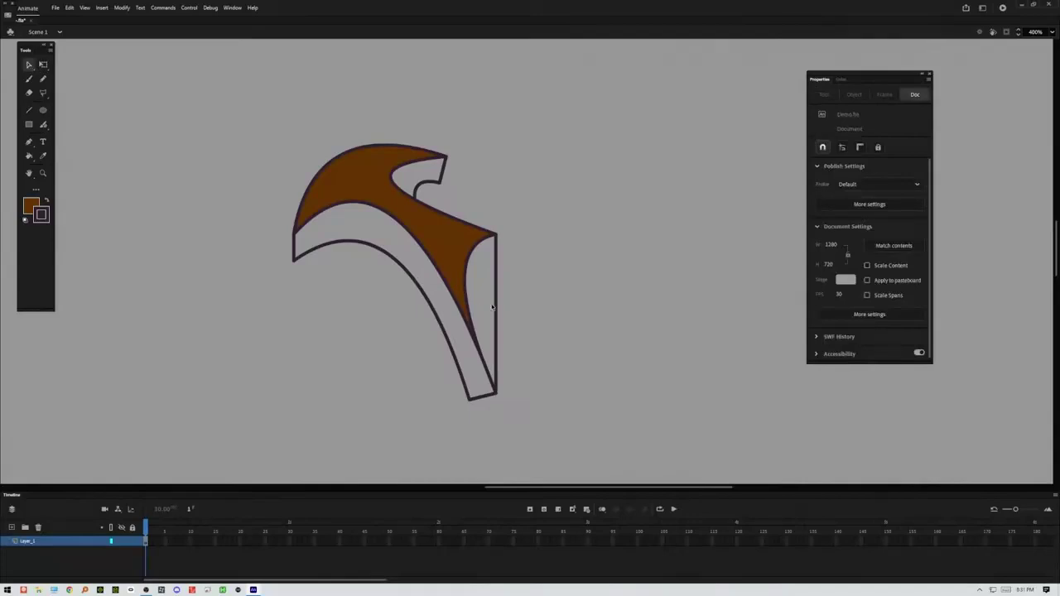
{"action": "left_click_drag", "start_coordinate": [496, 311], "coordinate": [473, 320]}
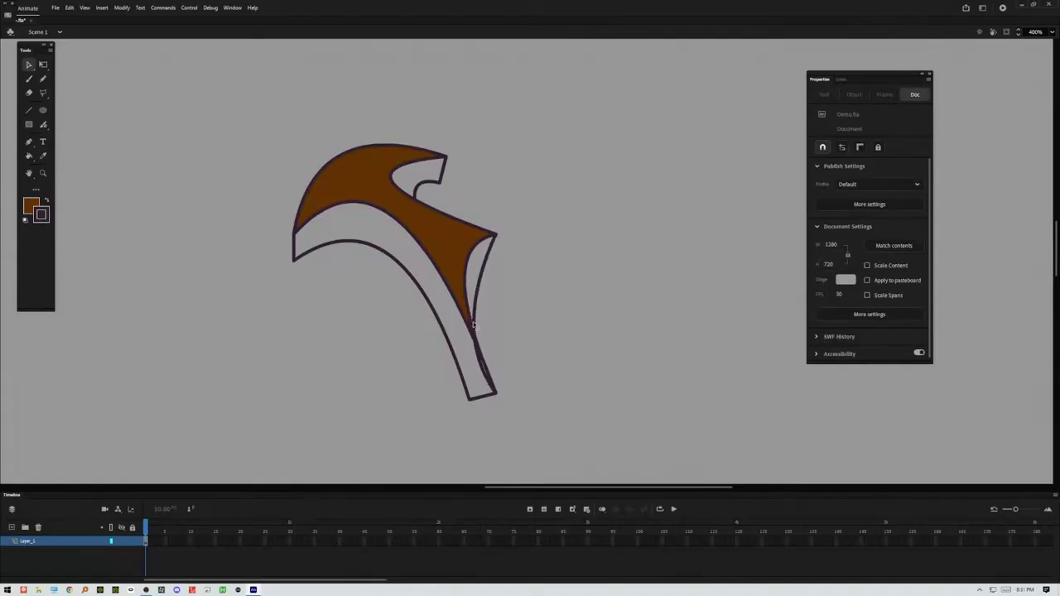
{"action": "left_click", "coordinate": [476, 336]}
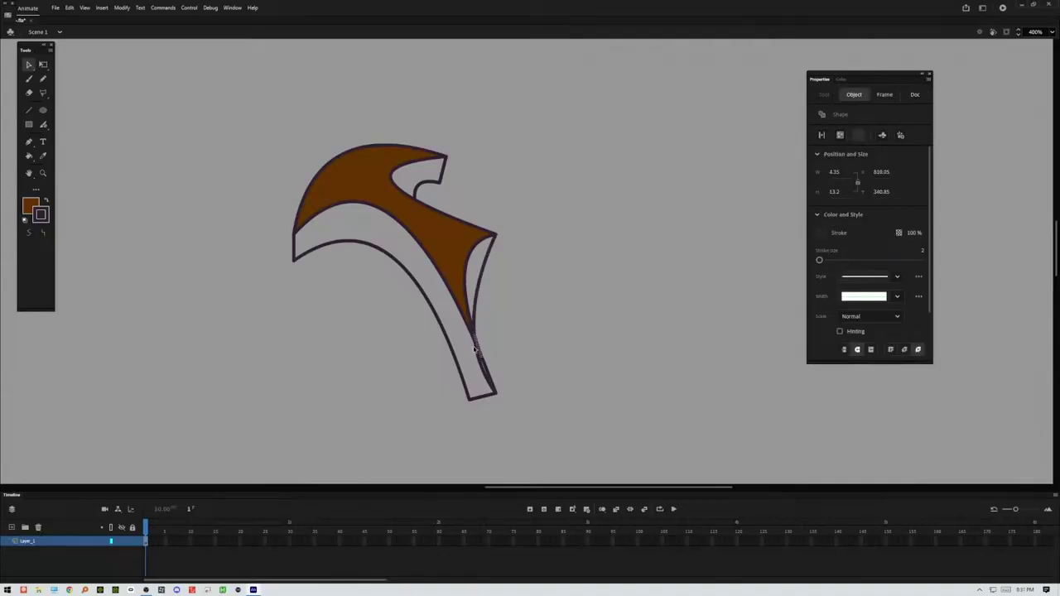
{"action": "left_click", "coordinate": [478, 349]}
{"action": "left_click", "coordinate": [478, 354]}
{"action": "left_click", "coordinate": [478, 355]}
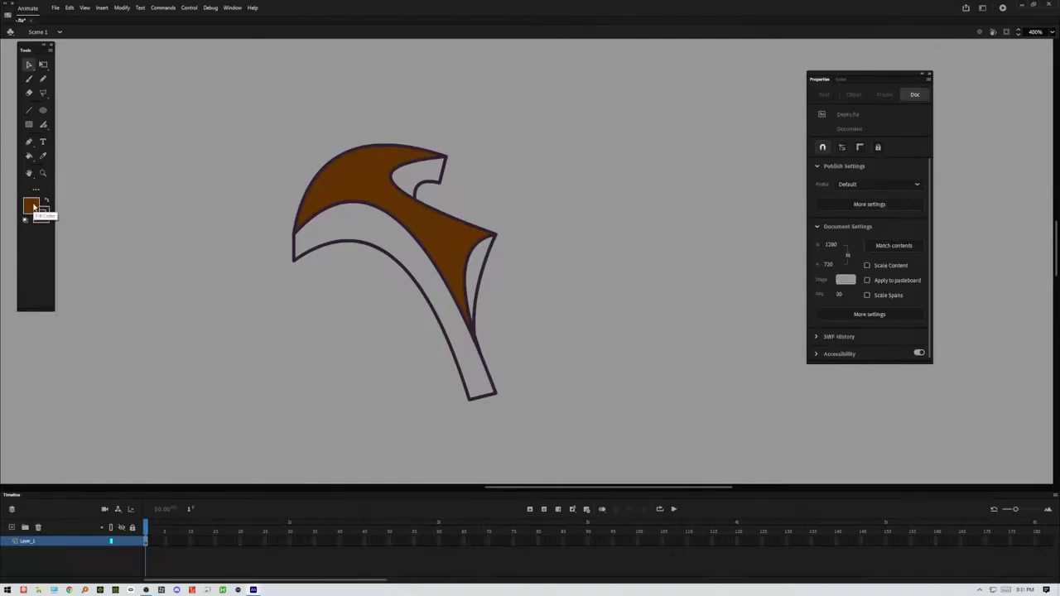
Step: Show the Color panel and set the stroke color type to Linear gradient
{"action": "left_click", "coordinate": [234, 9]}
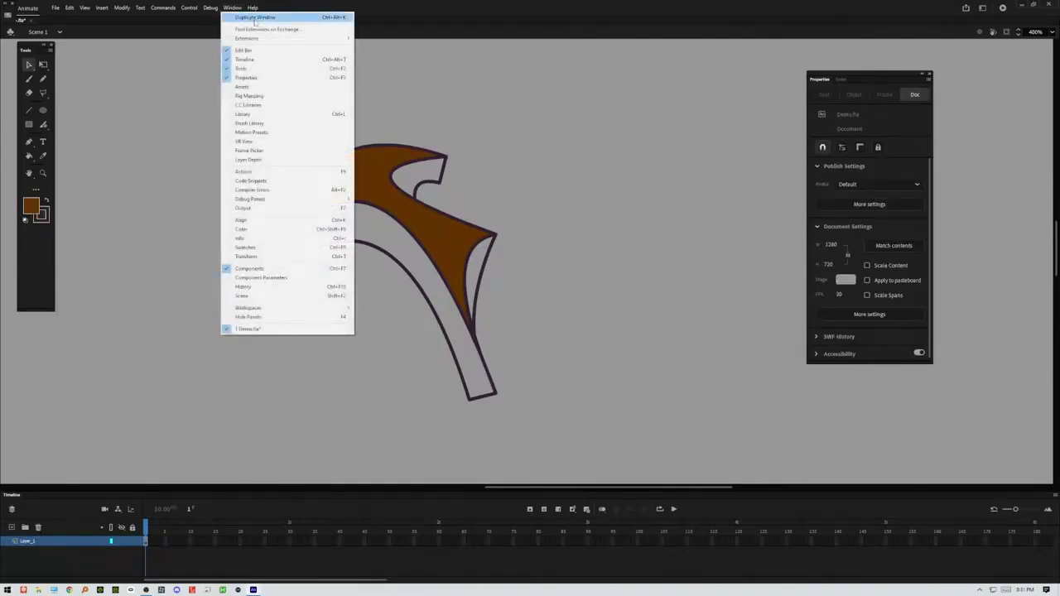
{"action": "mouse_move", "coordinate": [255, 41]}
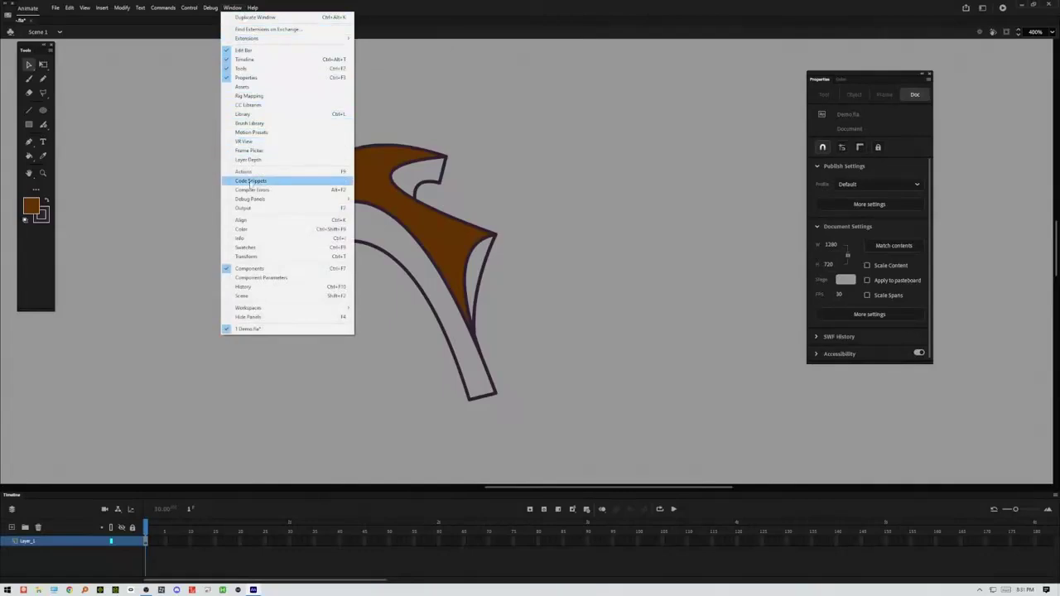
{"action": "left_click", "coordinate": [248, 228]}
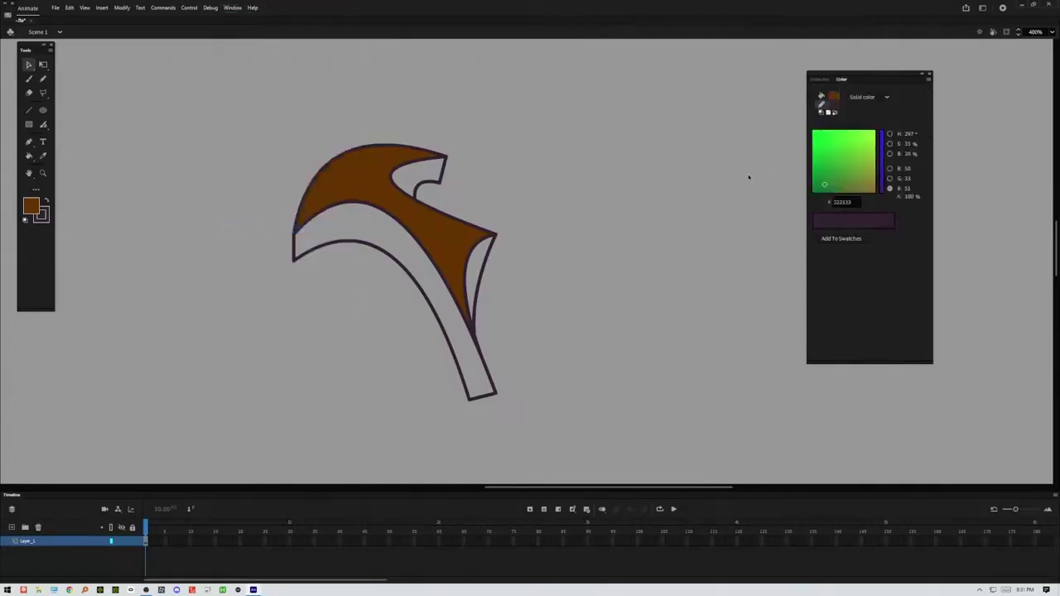
{"action": "left_click", "coordinate": [868, 97]}
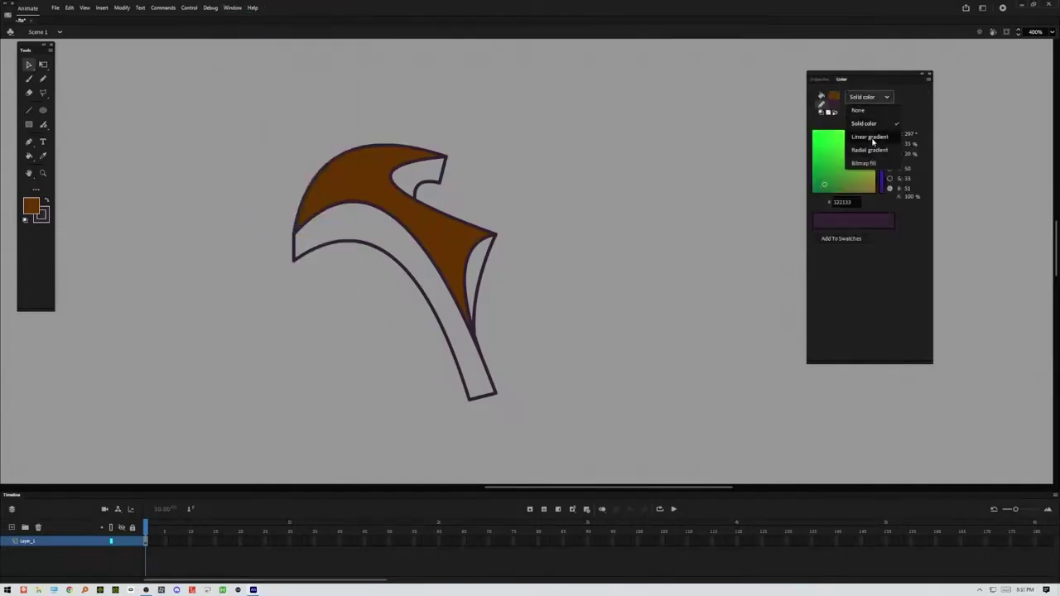
{"action": "left_click", "coordinate": [868, 139]}
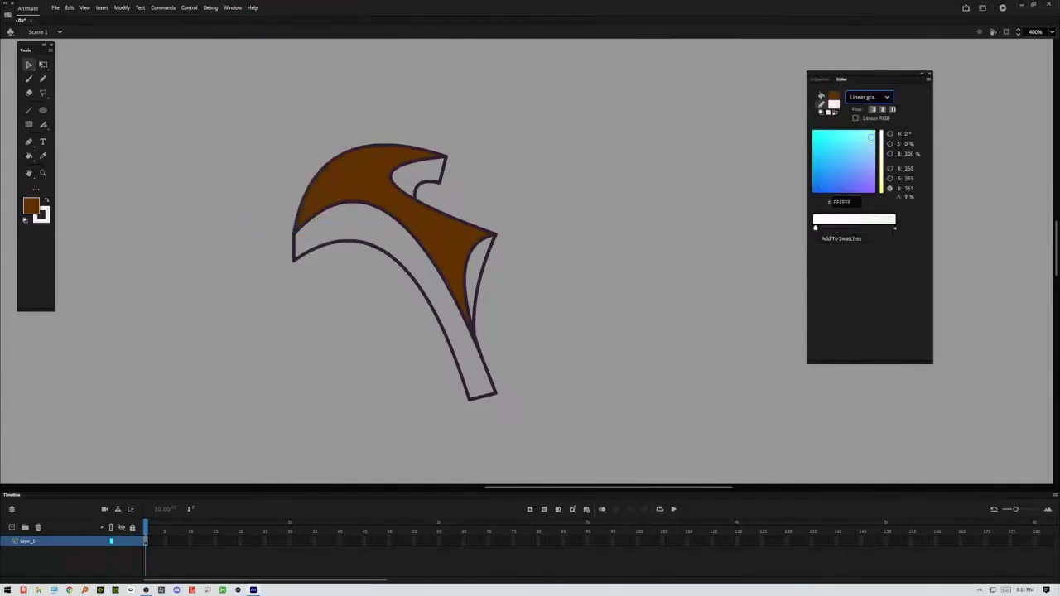
Step: Sample the shape's brown, 663300, for both gradient stops and set the end stop's alpha to 100%
{"action": "left_click", "coordinate": [816, 230]}
{"action": "left_click", "coordinate": [469, 241]}
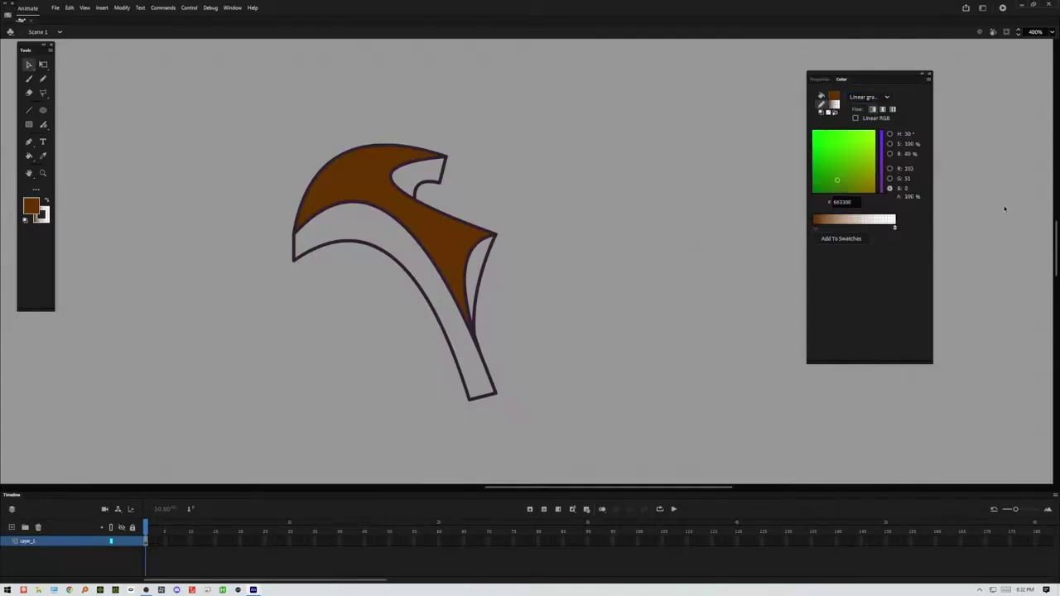
{"action": "left_click", "coordinate": [895, 227]}
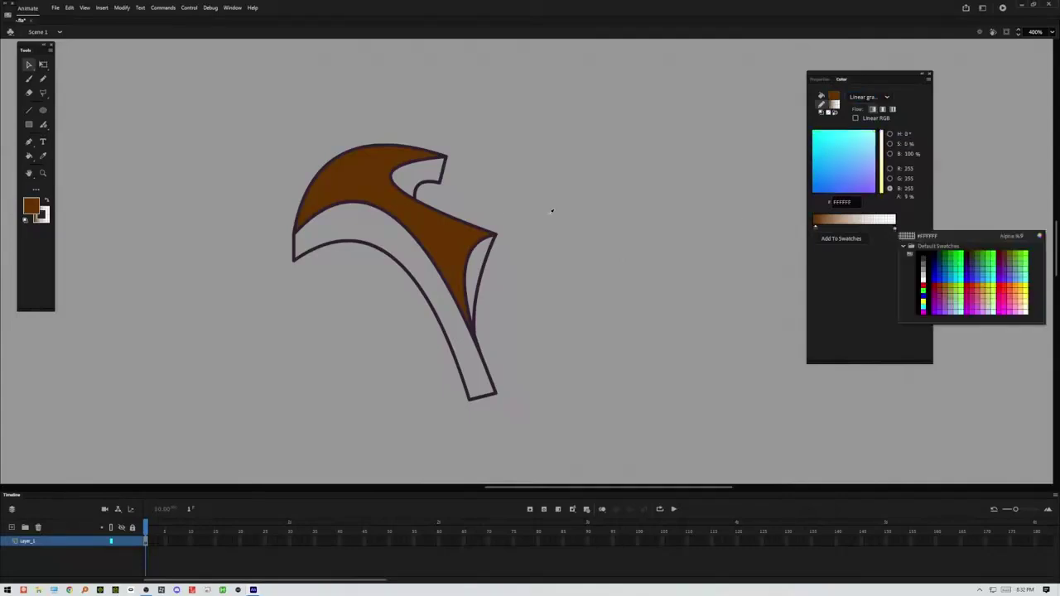
{"action": "left_click", "coordinate": [469, 230]}
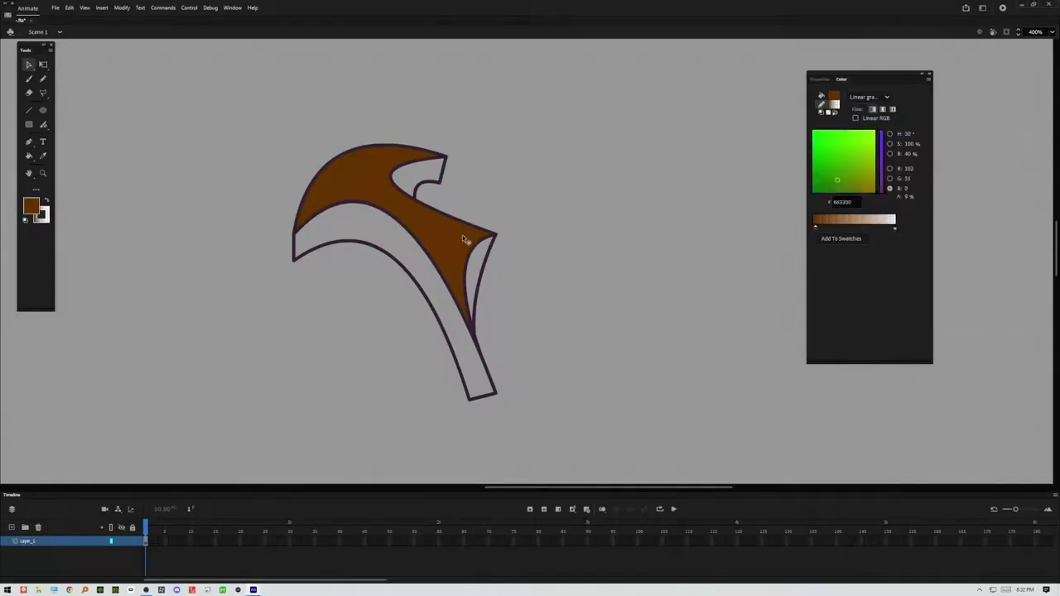
{"action": "left_click", "coordinate": [896, 229]}
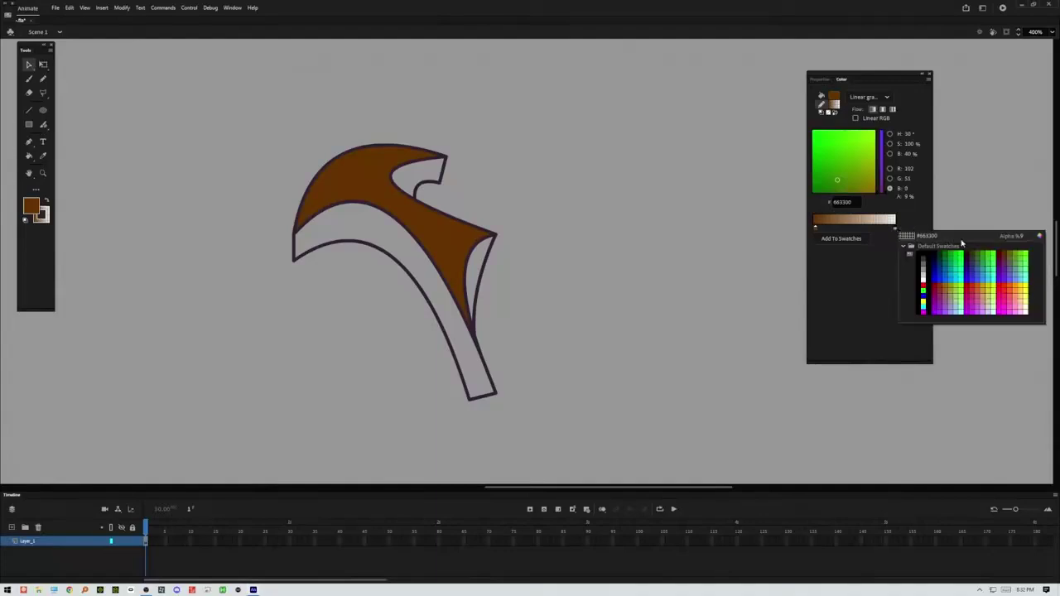
{"action": "left_click", "coordinate": [1015, 237]}
{"action": "type", "text": "100"}
{"action": "key", "text": "Return"}
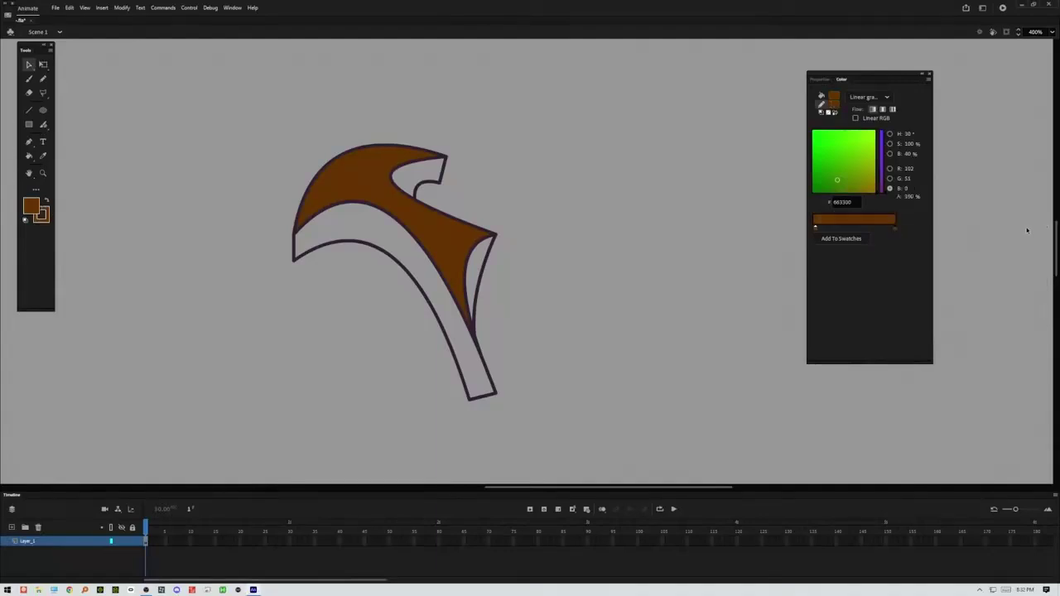
Step: Darken the gradient's end stop to the deep brown 381C00 with the color picker
{"action": "left_click", "coordinate": [895, 230]}
{"action": "left_click", "coordinate": [1037, 239]}
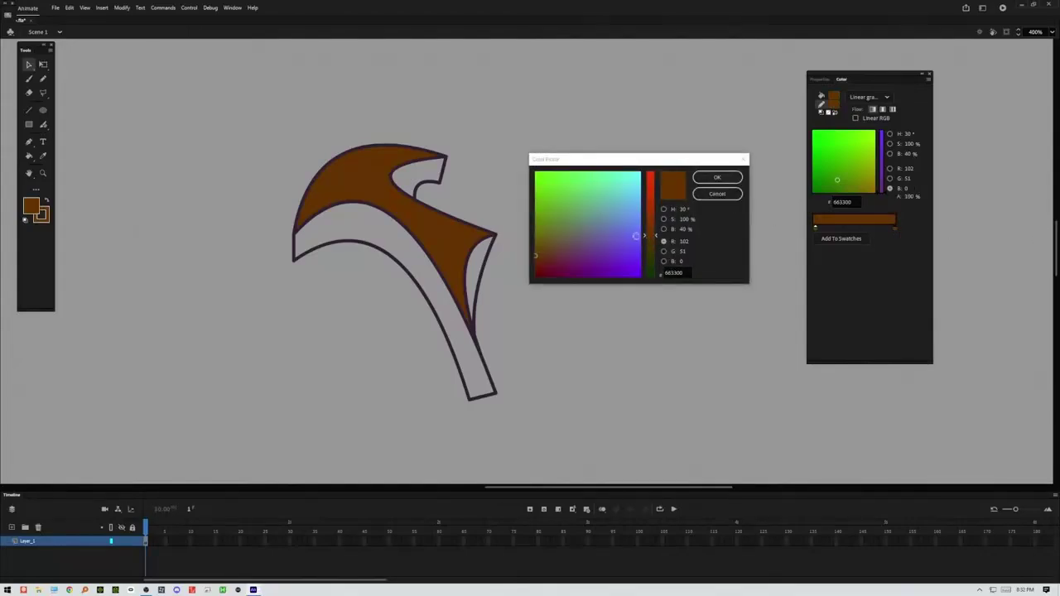
{"action": "left_click_drag", "start_coordinate": [684, 229], "coordinate": [676, 230]}
{"action": "left_click", "coordinate": [709, 178]}
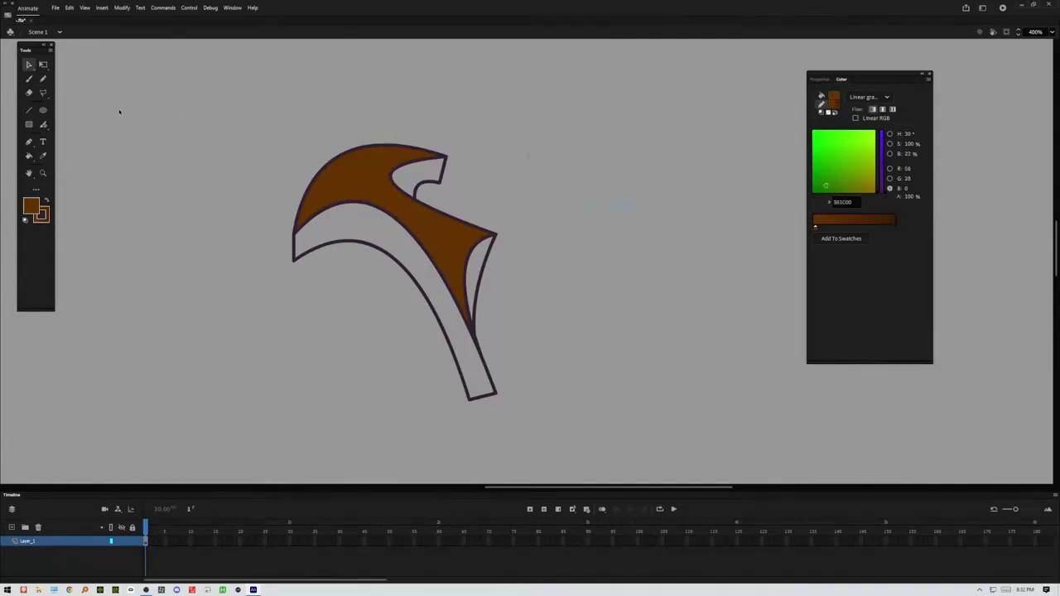
Step: Fill the enclosed band below the brown shape with the current solid brown using the Paint Bucket
{"action": "left_click", "coordinate": [30, 156]}
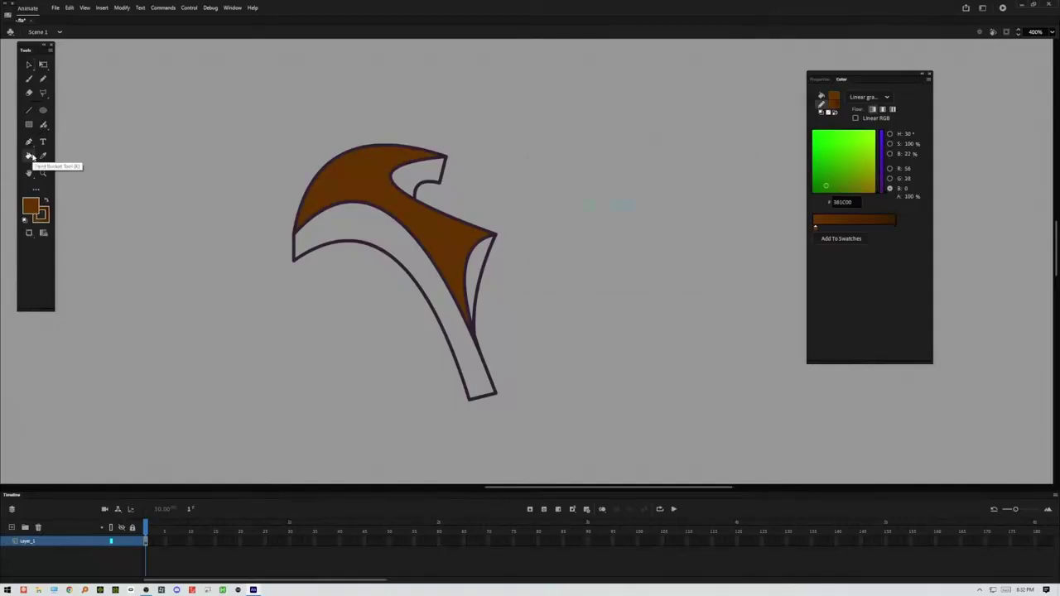
{"action": "left_click", "coordinate": [30, 156]}
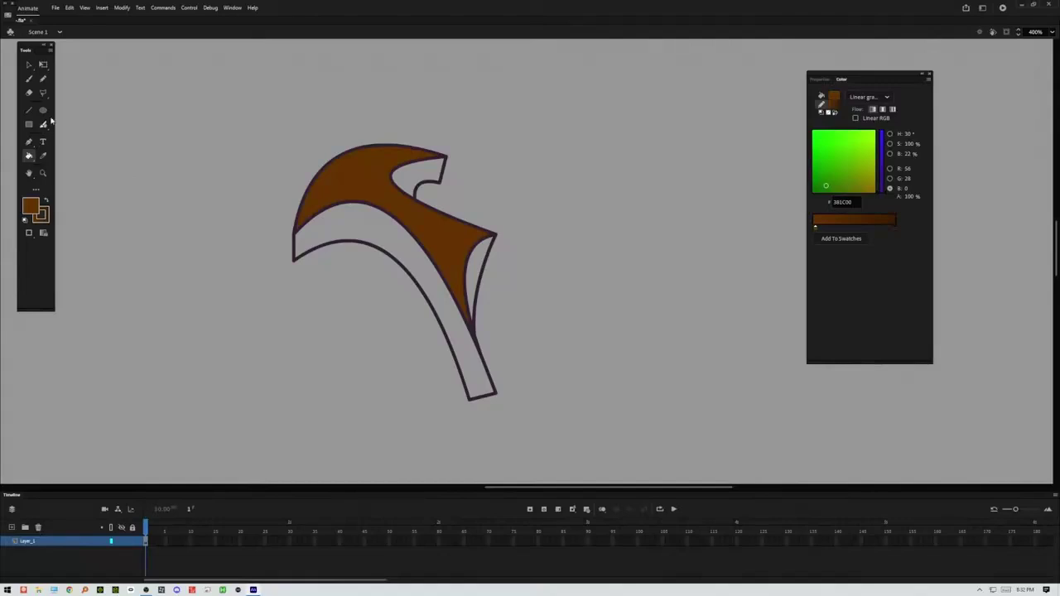
{"action": "left_click", "coordinate": [44, 67]}
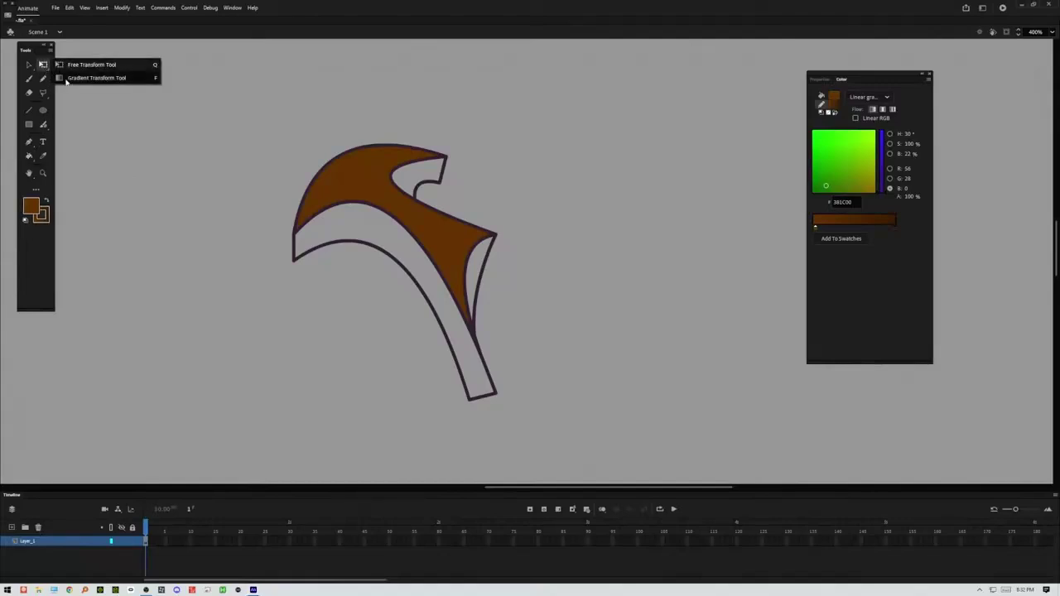
{"action": "left_click", "coordinate": [64, 80]}
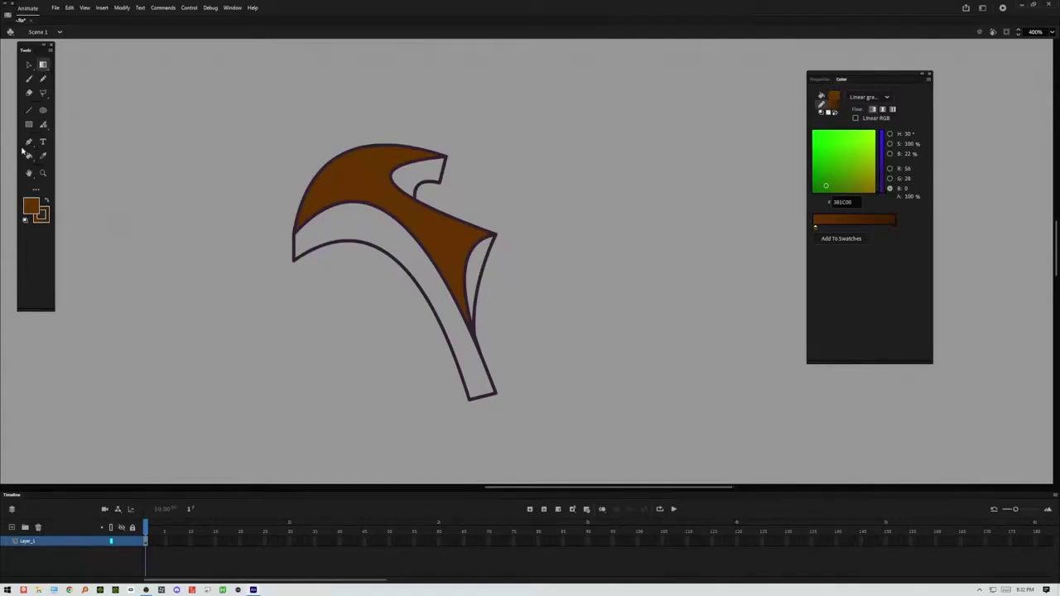
{"action": "left_click", "coordinate": [29, 156]}
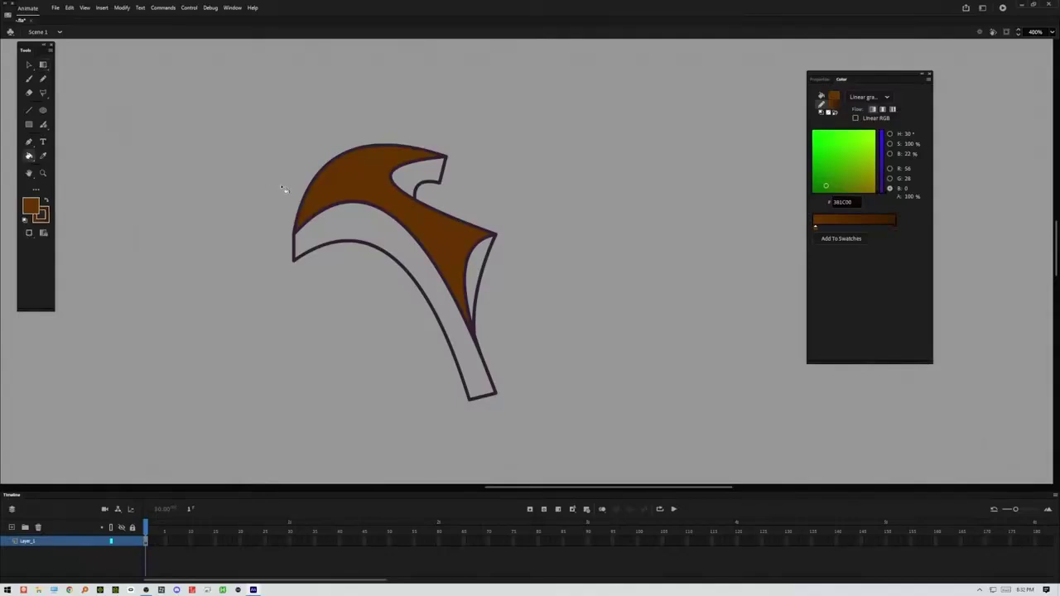
{"action": "left_click", "coordinate": [339, 229]}
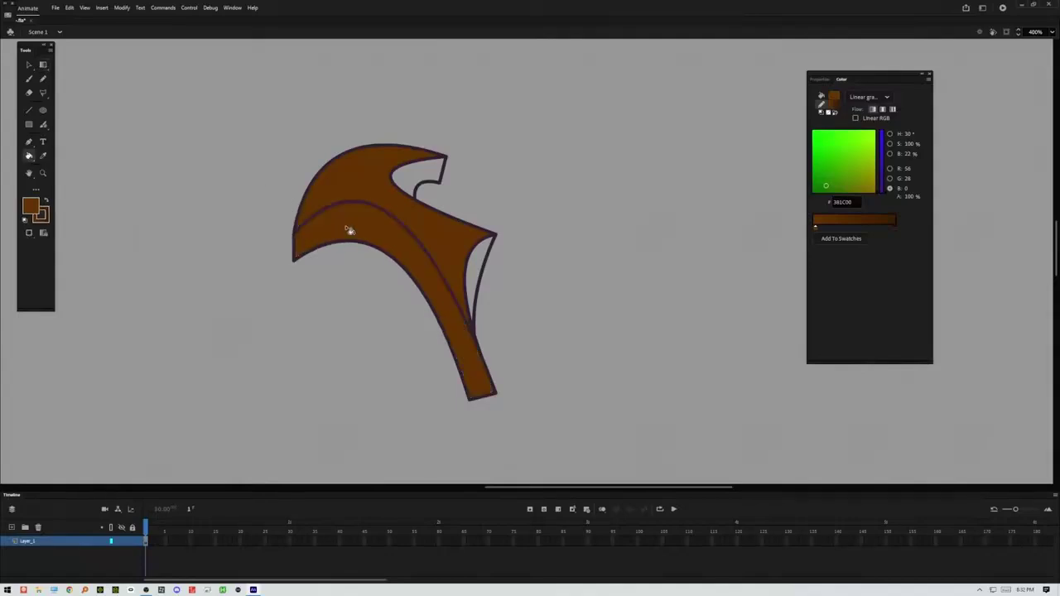
Step: Swap the fill and stroke colors and fill the lower band with the gradient, trying directions until it darkens toward the handle end
{"action": "left_click", "coordinate": [838, 116]}
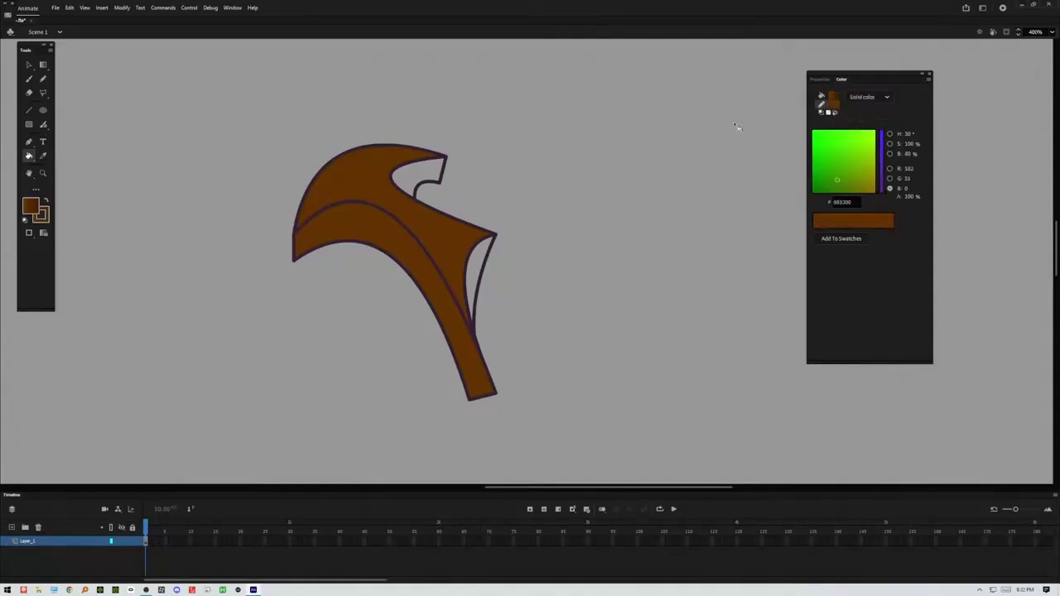
{"action": "left_click_drag", "start_coordinate": [329, 234], "coordinate": [383, 238]}
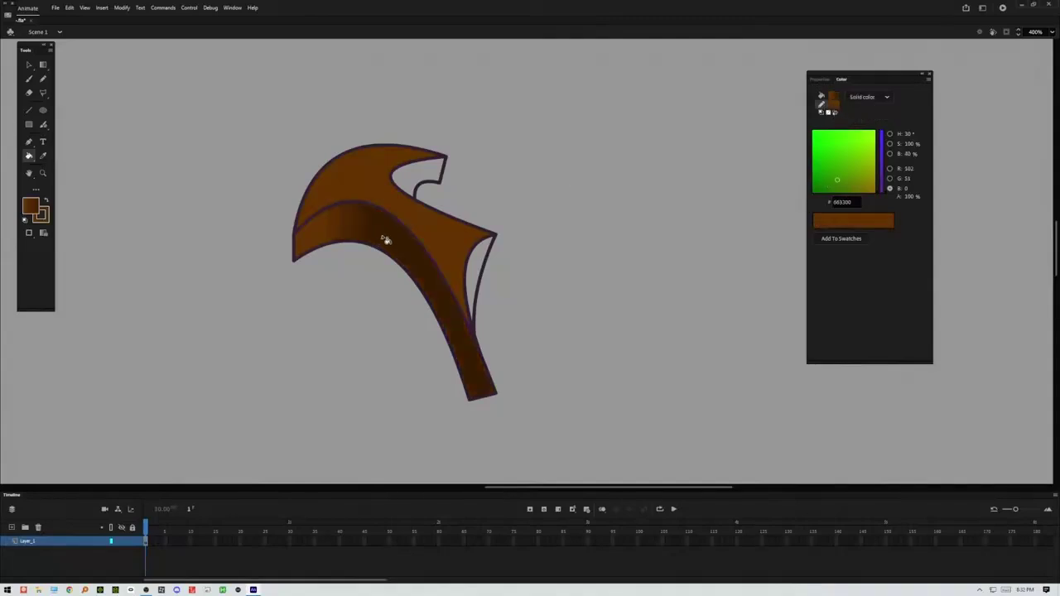
{"action": "left_click", "coordinate": [362, 234]}
{"action": "left_click", "coordinate": [306, 236]}
{"action": "left_click", "coordinate": [314, 251]}
{"action": "left_click", "coordinate": [445, 285]}
{"action": "left_click", "coordinate": [448, 316]}
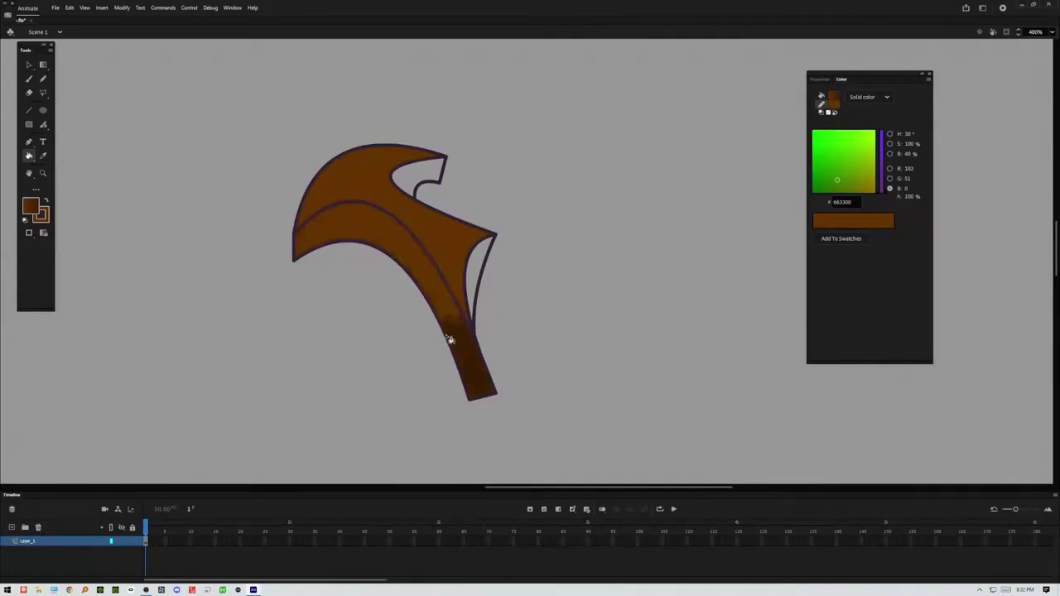
{"action": "left_click", "coordinate": [448, 305]}
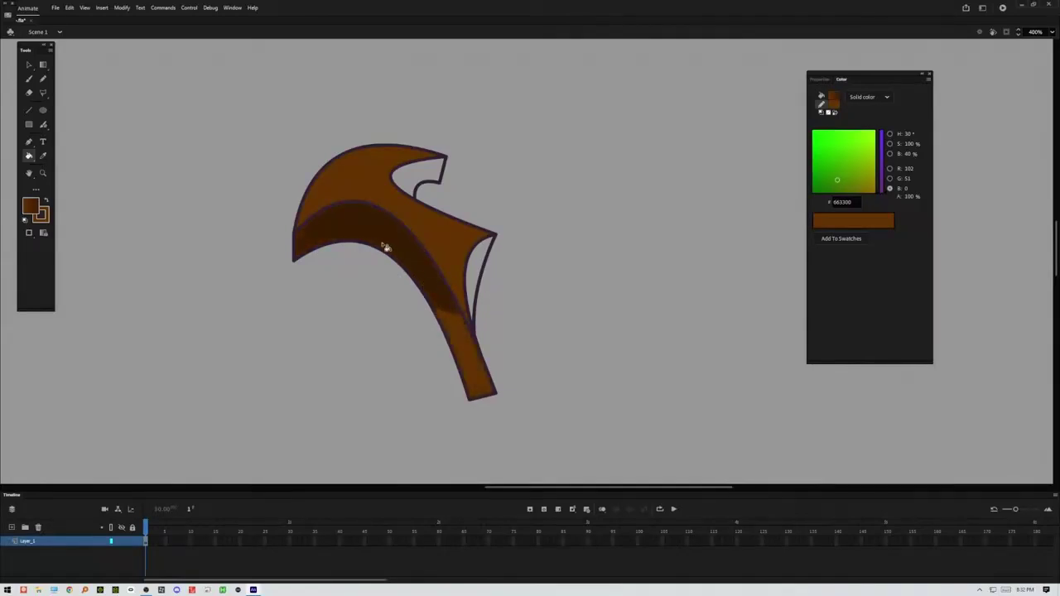
{"action": "left_click", "coordinate": [420, 271]}
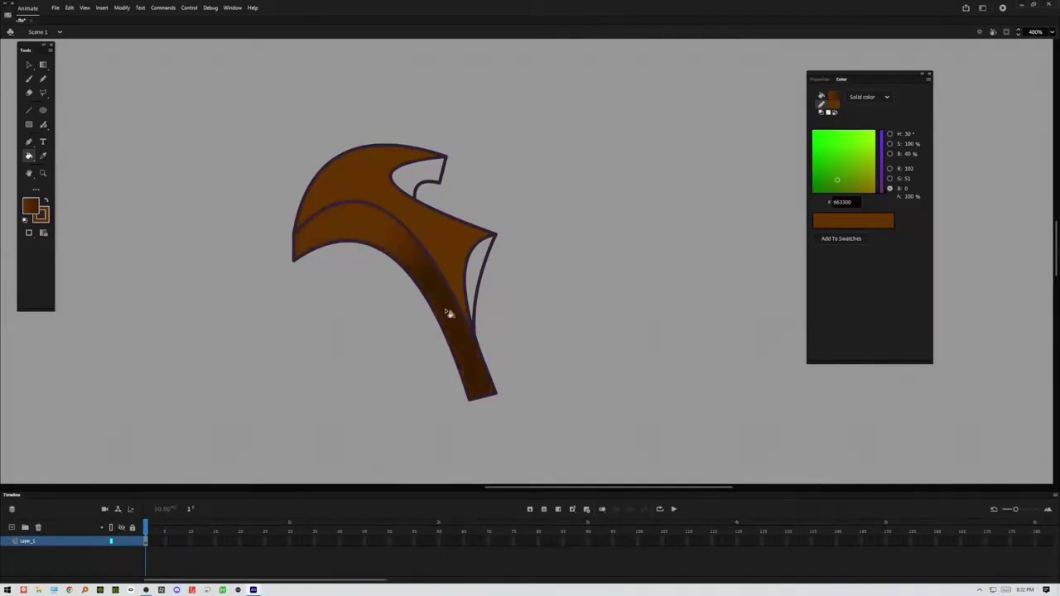
Step: Fill the narrow area beside the outer edge and the notch area under the upper tip with the brown gradient
{"action": "left_click", "coordinate": [475, 266]}
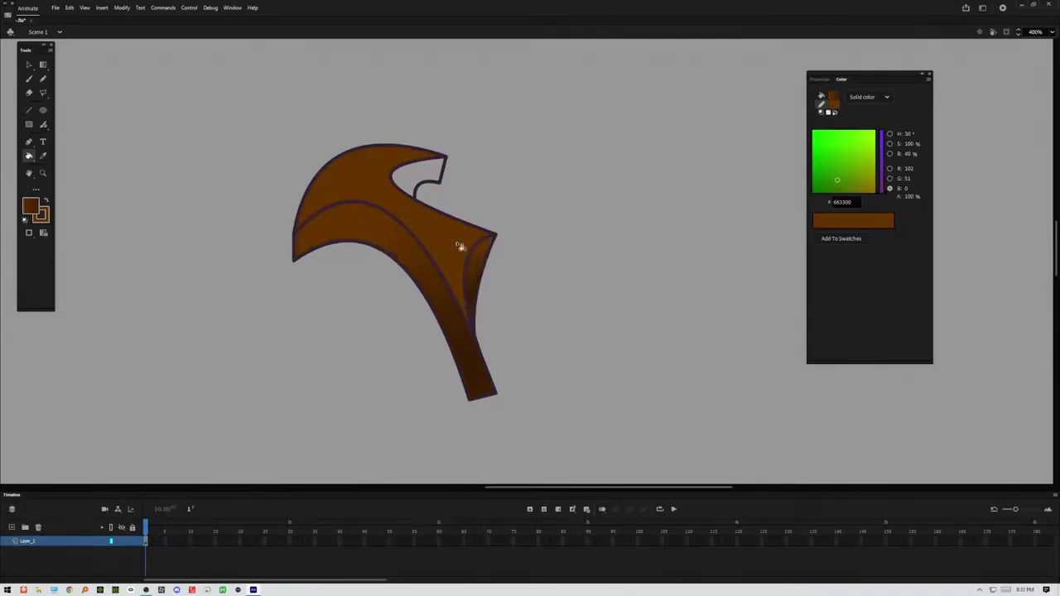
{"action": "left_click", "coordinate": [423, 189]}
{"action": "left_click", "coordinate": [429, 192]}
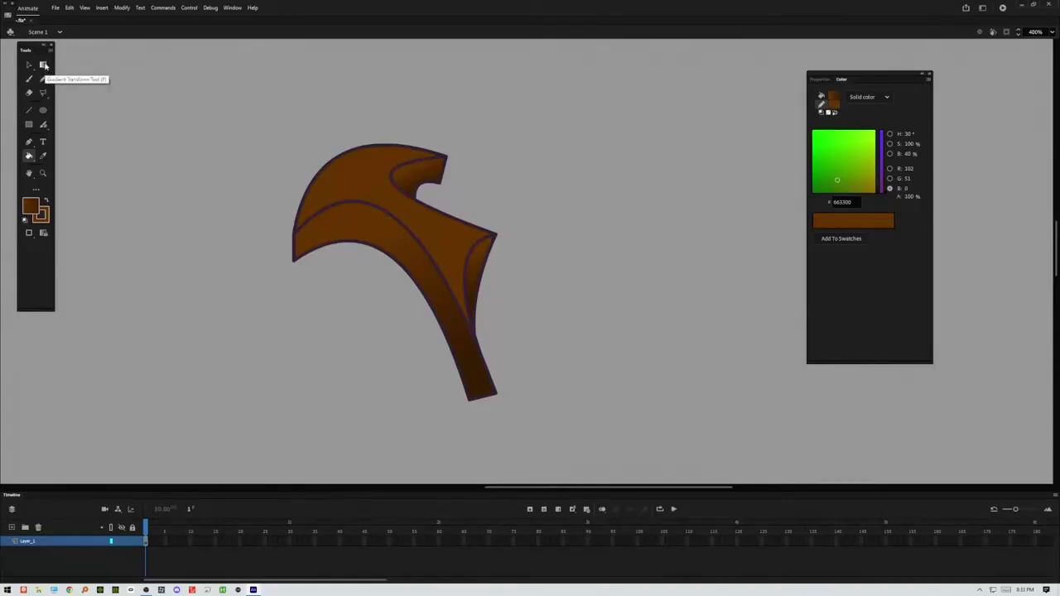
Step: Rotate, shift and resize the lower band's gradient with Gradient Transform so it darkens diagonally toward the lower edge
{"action": "left_click", "coordinate": [45, 66]}
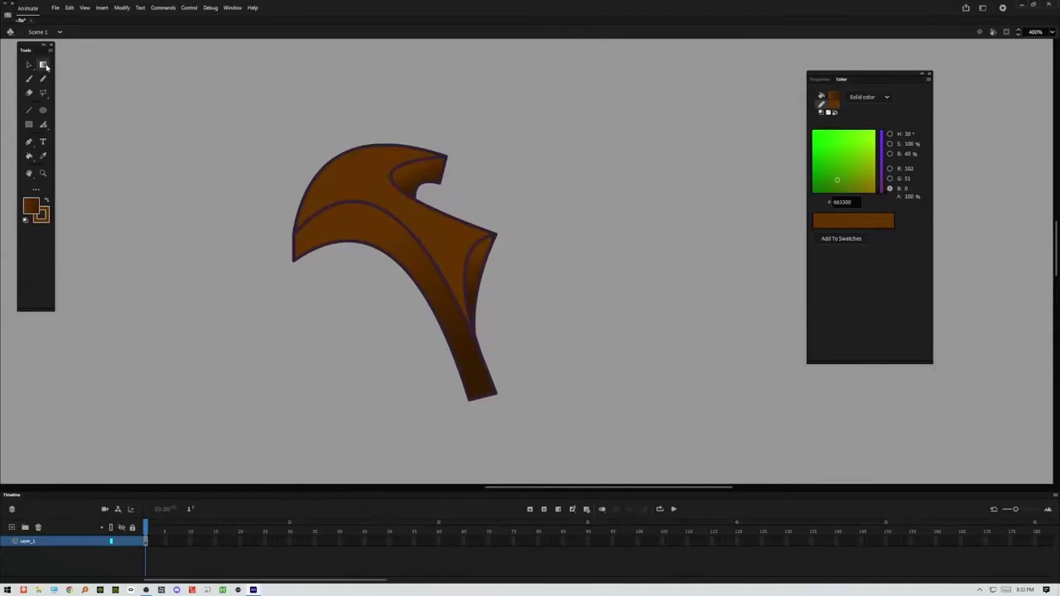
{"action": "left_click", "coordinate": [359, 219]}
{"action": "mouse_move", "coordinate": [399, 311]}
{"action": "left_mouse_down"}
{"action": "mouse_move", "coordinate": [349, 223]}
{"action": "mouse_move", "coordinate": [379, 294]}
{"action": "mouse_move", "coordinate": [464, 377]}
{"action": "mouse_move", "coordinate": [374, 282]}
{"action": "mouse_move", "coordinate": [404, 308]}
{"action": "left_mouse_up"}
{"action": "left_click_drag", "start_coordinate": [485, 336], "coordinate": [494, 392]}
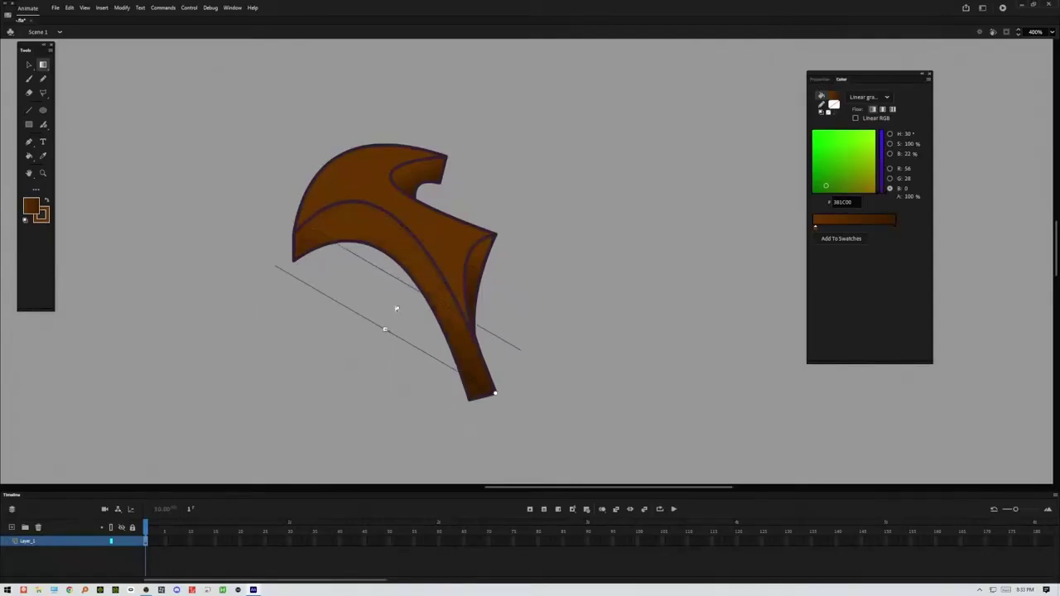
{"action": "left_click_drag", "start_coordinate": [385, 296], "coordinate": [377, 279]}
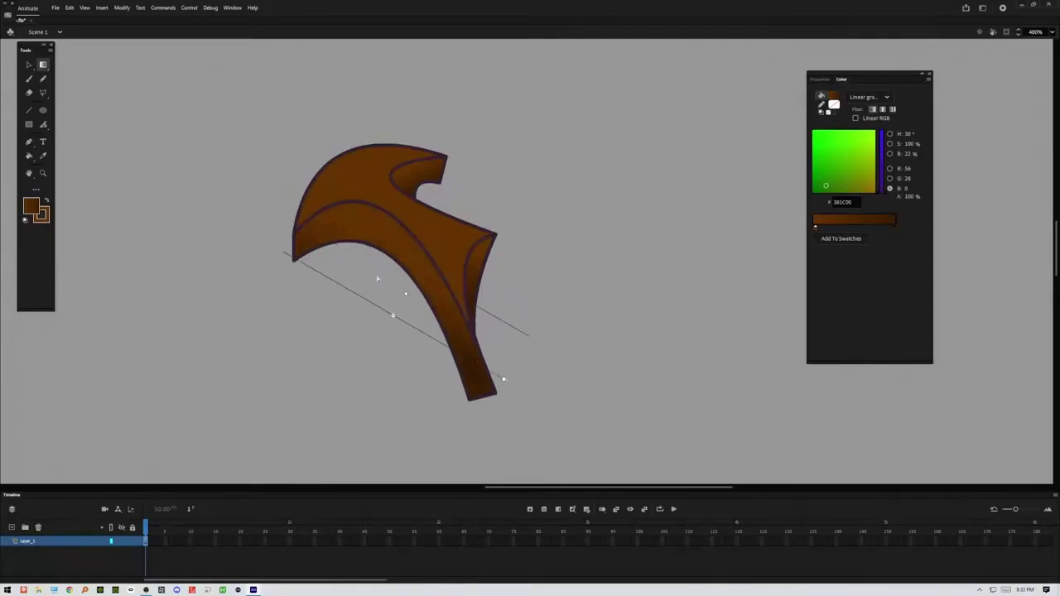
{"action": "left_click_drag", "start_coordinate": [393, 316], "coordinate": [381, 337]}
Step: Resize, rotate and reposition the gradient in the narrow outer-edge area so it runs across the strip
{"action": "left_click", "coordinate": [477, 269]}
{"action": "left_click_drag", "start_coordinate": [487, 296], "coordinate": [494, 318]}
{"action": "left_click_drag", "start_coordinate": [481, 274], "coordinate": [489, 299]}
{"action": "left_click_drag", "start_coordinate": [524, 339], "coordinate": [560, 271]}
{"action": "left_click_drag", "start_coordinate": [523, 312], "coordinate": [476, 280]}
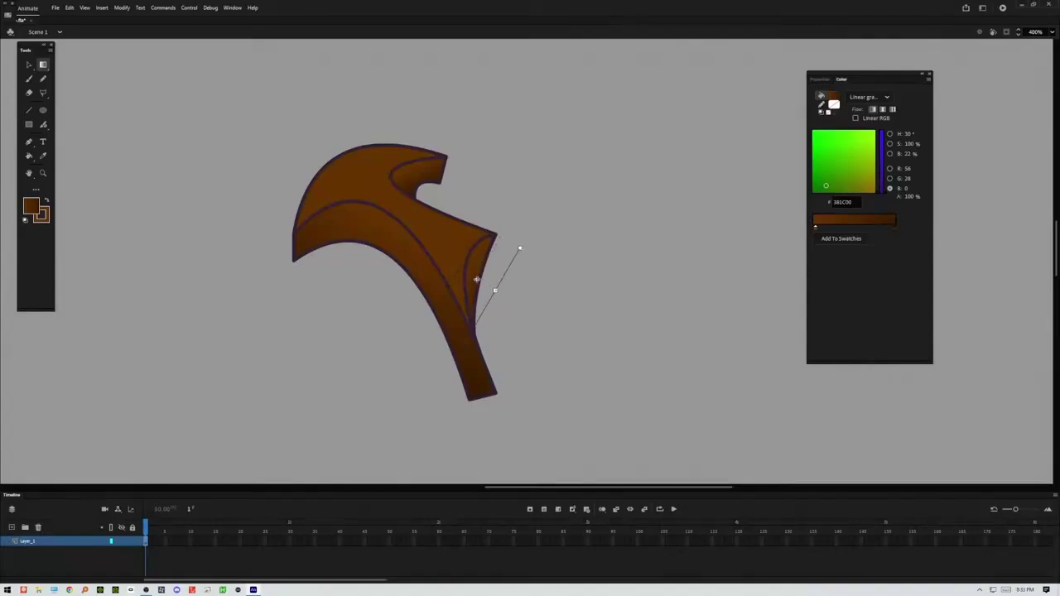
Step: Turn the notch area's gradient to run vertically with Gradient Transform, and delete all the dark outlines around and inside the axe shape
{"action": "left_click", "coordinate": [412, 171]}
{"action": "left_click_drag", "start_coordinate": [454, 174], "coordinate": [417, 184]}
{"action": "left_click", "coordinate": [29, 65]}
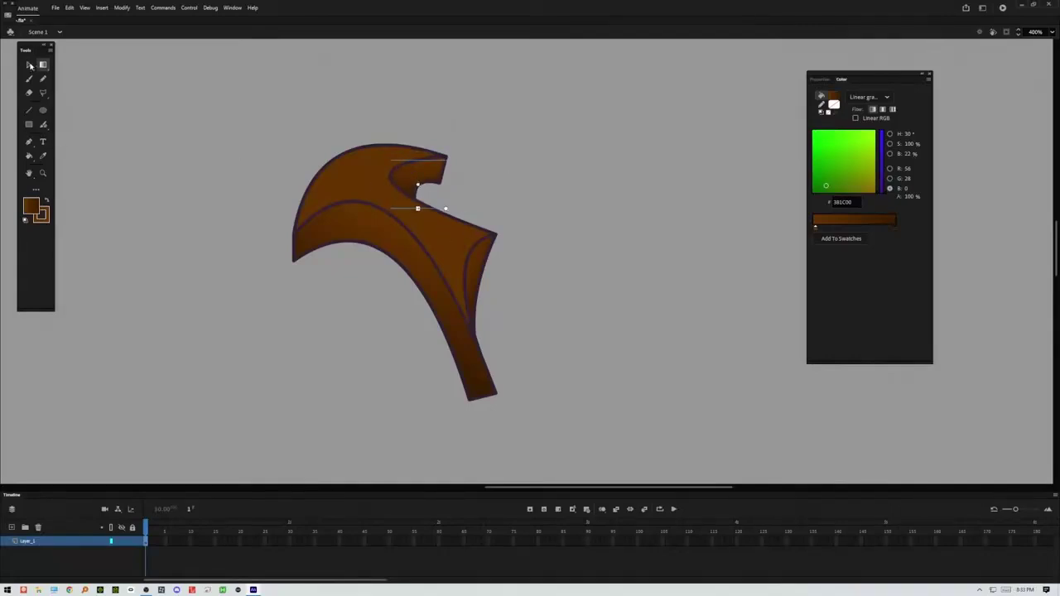
{"action": "double_click", "coordinate": [429, 208]}
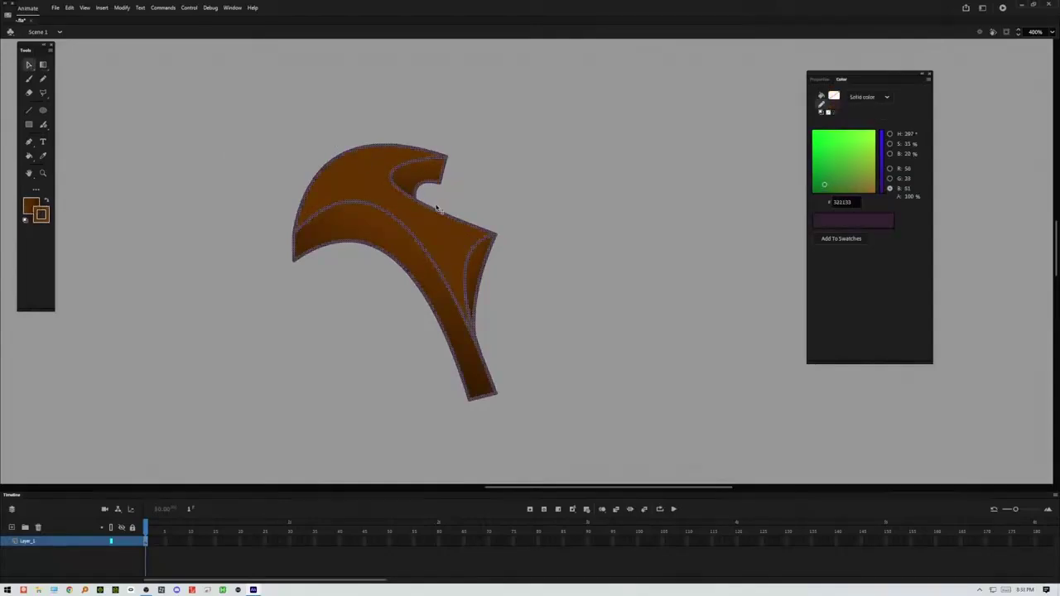
{"action": "key", "text": "Delete"}
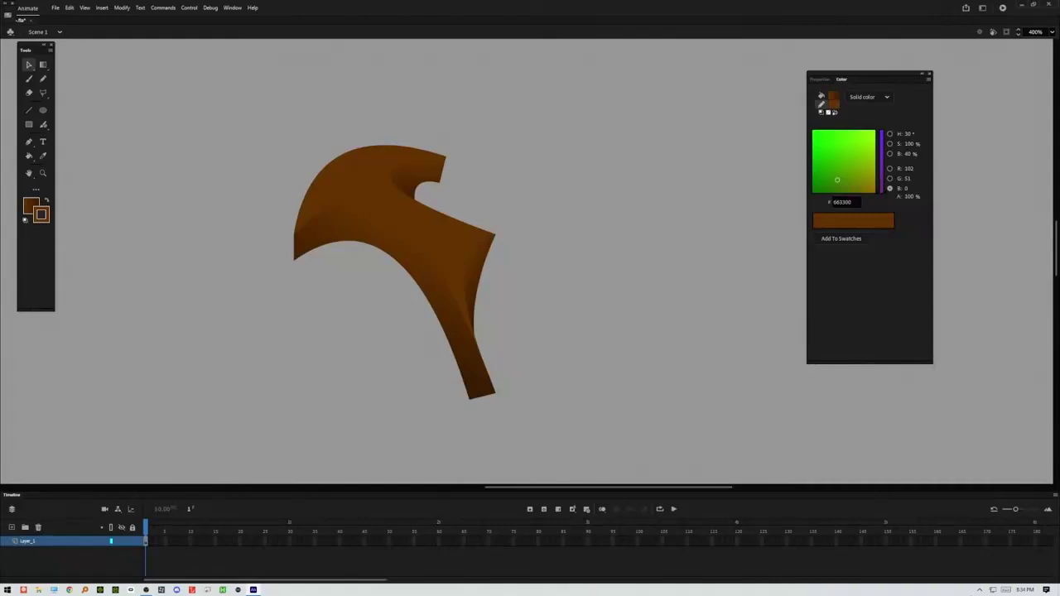
Step: Delete the entire brown axe shape from the stage
{"action": "key", "text": "super+d"}
{"action": "key", "text": "super+d"}
{"action": "mouse_move", "coordinate": [561, 93]}
{"action": "left_mouse_down"}
{"action": "mouse_move", "coordinate": [355, 398]}
{"action": "mouse_move", "coordinate": [237, 438]}
{"action": "mouse_move", "coordinate": [254, 428]}
{"action": "left_mouse_up"}
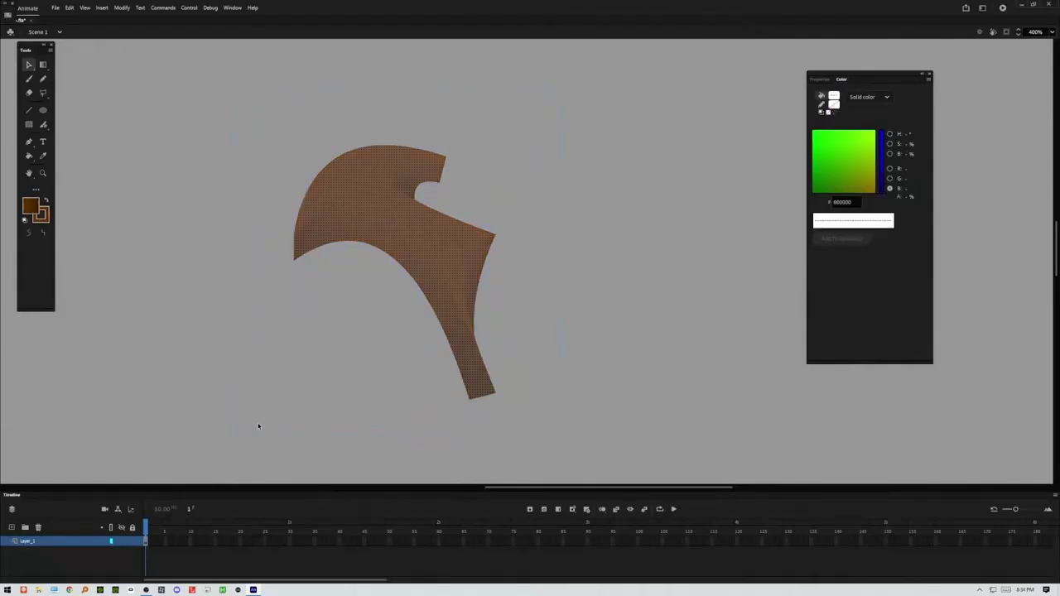
{"action": "key", "text": "Delete"}
Step: Set up the Classic Brush with size 2 and a black fill
{"action": "left_click", "coordinate": [29, 78]}
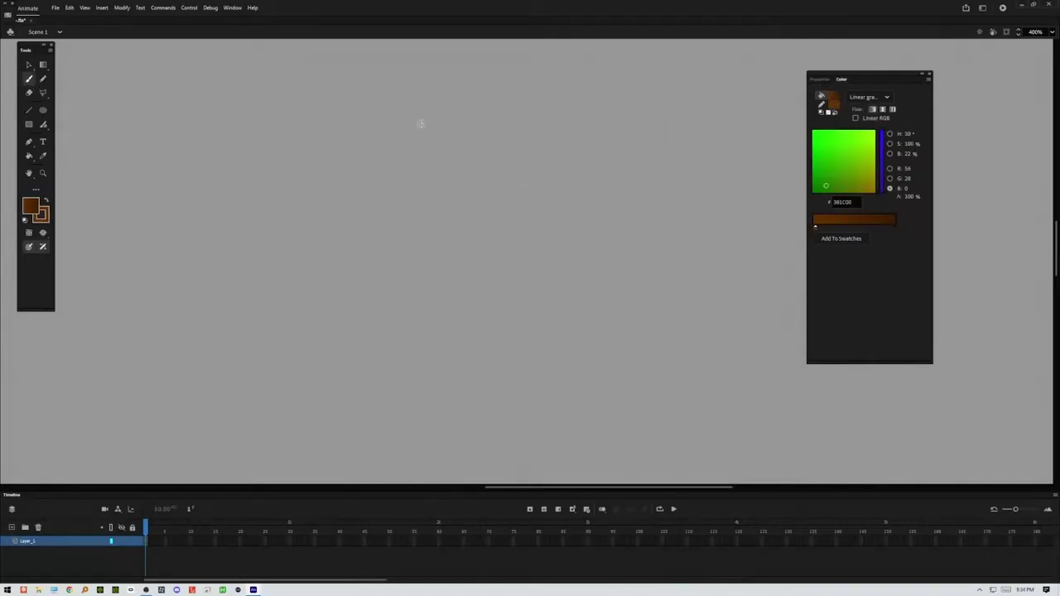
{"action": "key", "text": "ctrl+F3"}
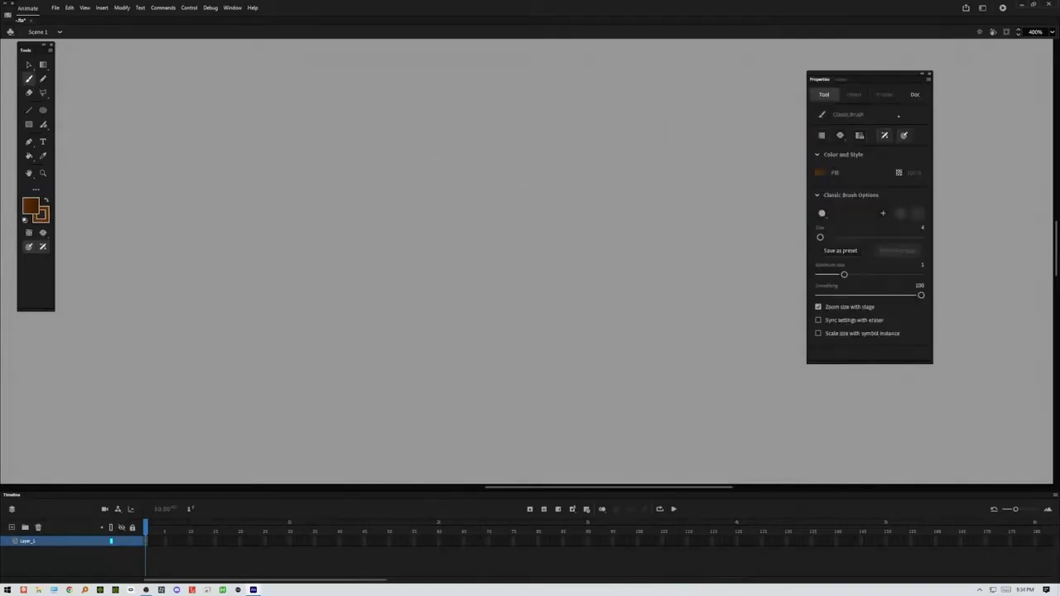
{"action": "left_click_drag", "start_coordinate": [925, 230], "coordinate": [923, 229]}
{"action": "left_click", "coordinate": [923, 228]}
{"action": "key", "text": "Return"}
{"action": "left_click", "coordinate": [820, 172]}
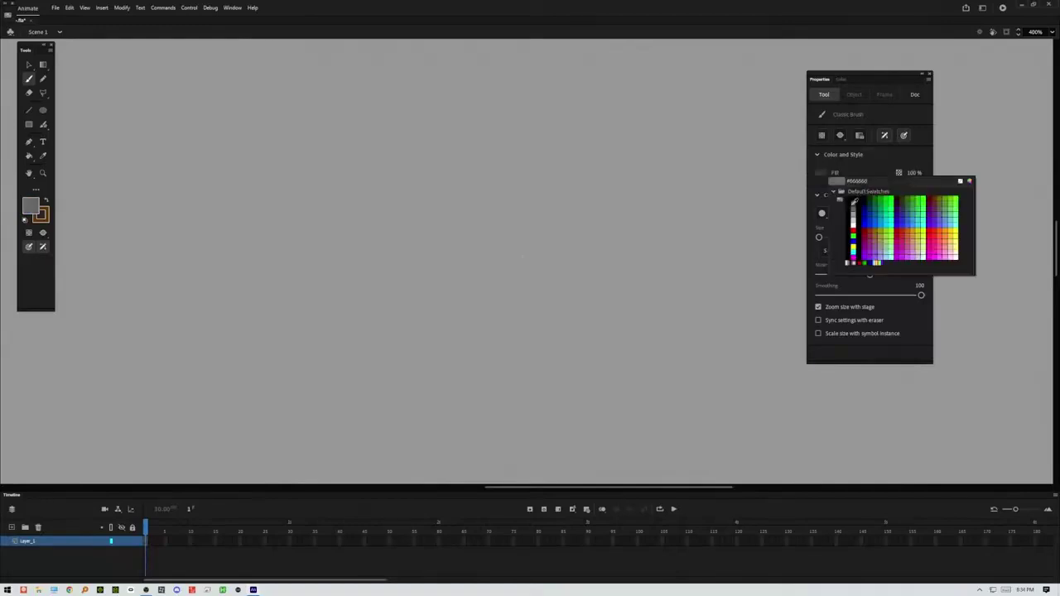
{"action": "left_click", "coordinate": [853, 197]}
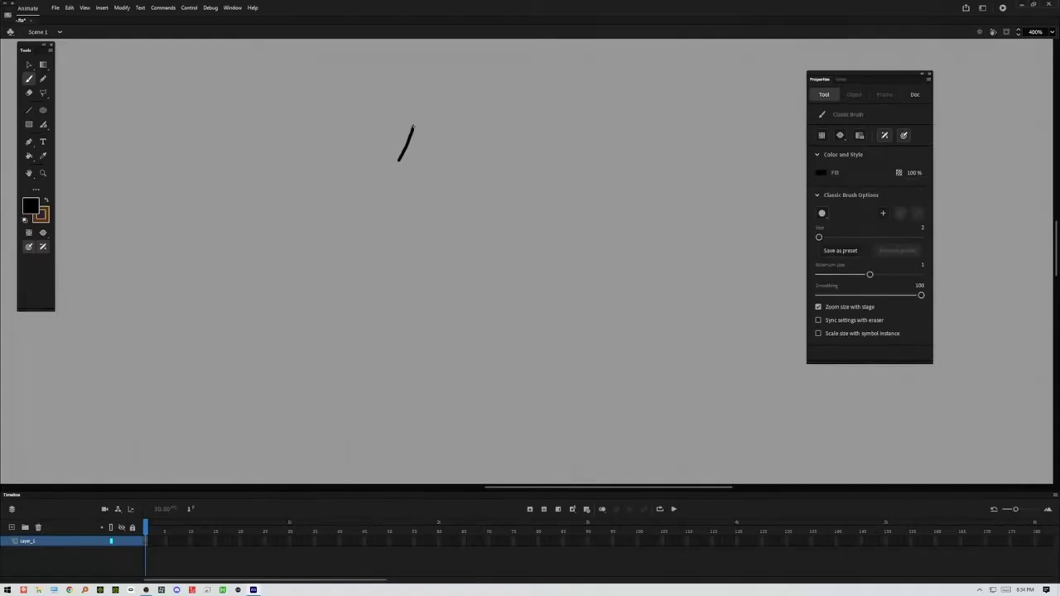
Step: Undo the first test stroke, turn off the brush's pen pressure and draw two slanted strokes of even thickness
{"action": "left_click_drag", "start_coordinate": [392, 172], "coordinate": [391, 172]}
{"action": "key", "text": "ctrl+z"}
{"action": "left_click", "coordinate": [903, 135]}
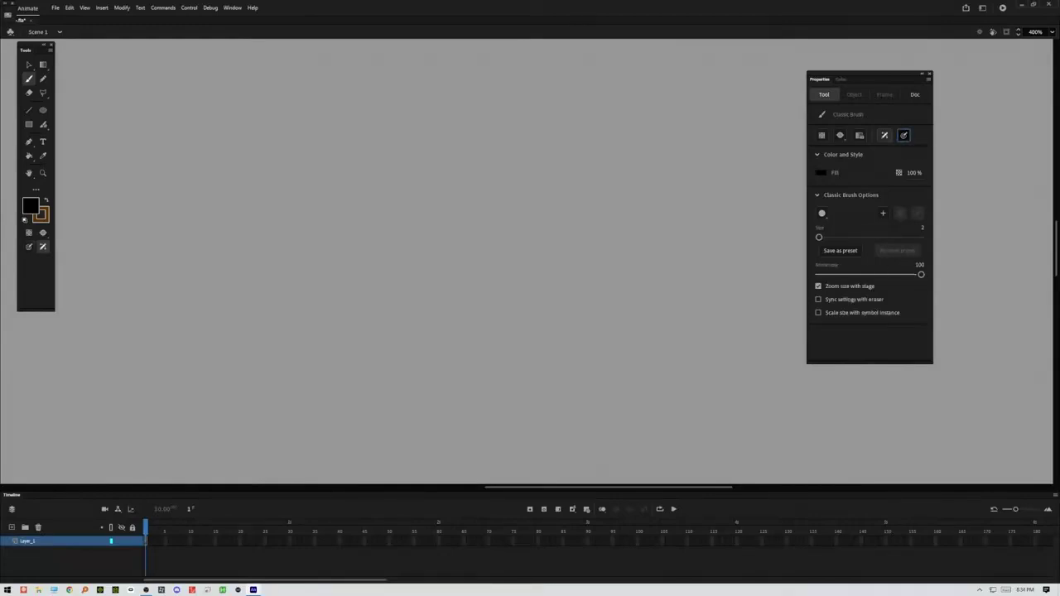
{"action": "left_click_drag", "start_coordinate": [429, 113], "coordinate": [401, 159]}
{"action": "left_click_drag", "start_coordinate": [442, 110], "coordinate": [426, 143]}
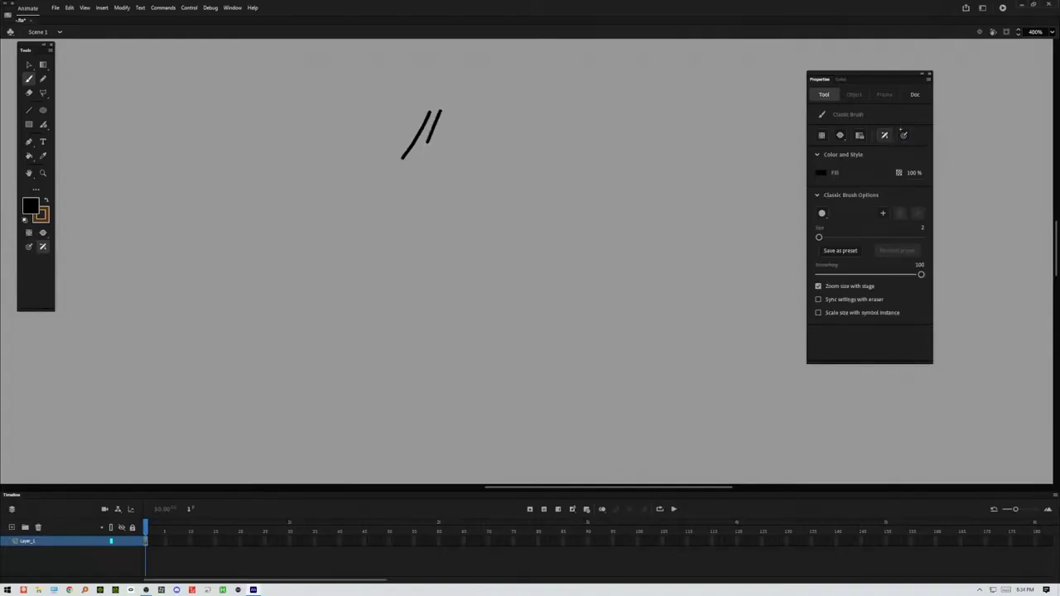
Step: Turn the brush's pen pressure back on and draw several short test strokes beside the earlier ones
{"action": "left_click", "coordinate": [904, 135]}
{"action": "mouse_move", "coordinate": [604, 89]}
{"action": "left_mouse_down"}
{"action": "mouse_move", "coordinate": [587, 135]}
{"action": "mouse_move", "coordinate": [605, 131]}
{"action": "mouse_move", "coordinate": [596, 151]}
{"action": "left_mouse_up"}
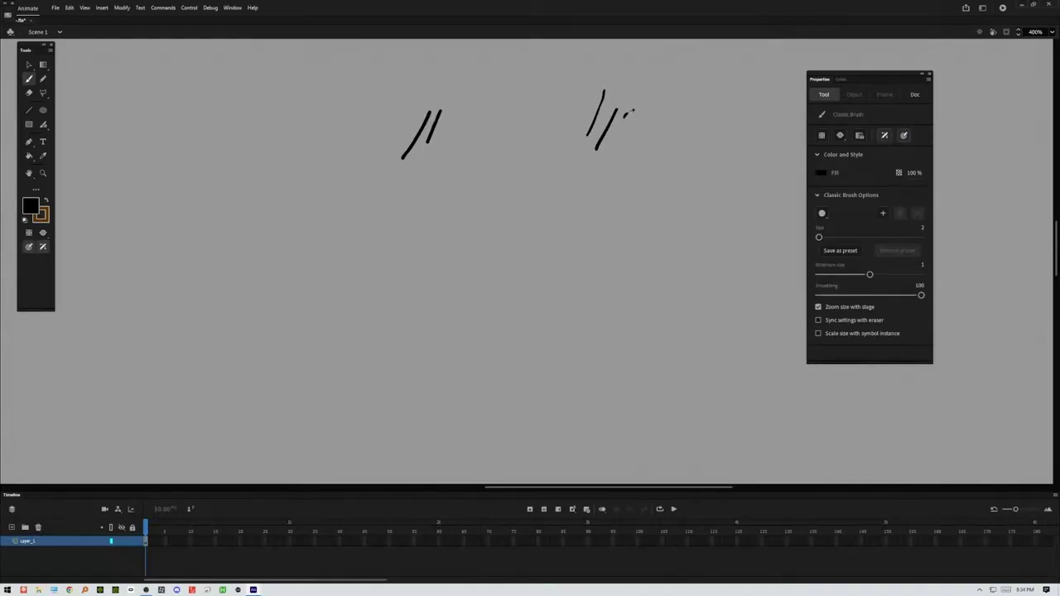
{"action": "left_click_drag", "start_coordinate": [639, 118], "coordinate": [627, 149]}
Step: Set the brush size to 3, try a test stroke, and clear all strokes from the stage
{"action": "type", "text": "3"}
{"action": "key", "text": "Return"}
{"action": "left_click_drag", "start_coordinate": [556, 101], "coordinate": [530, 149]}
{"action": "key", "text": "ctrl+z"}
{"action": "key", "text": "ctrl+a"}
{"action": "key", "text": "Delete"}
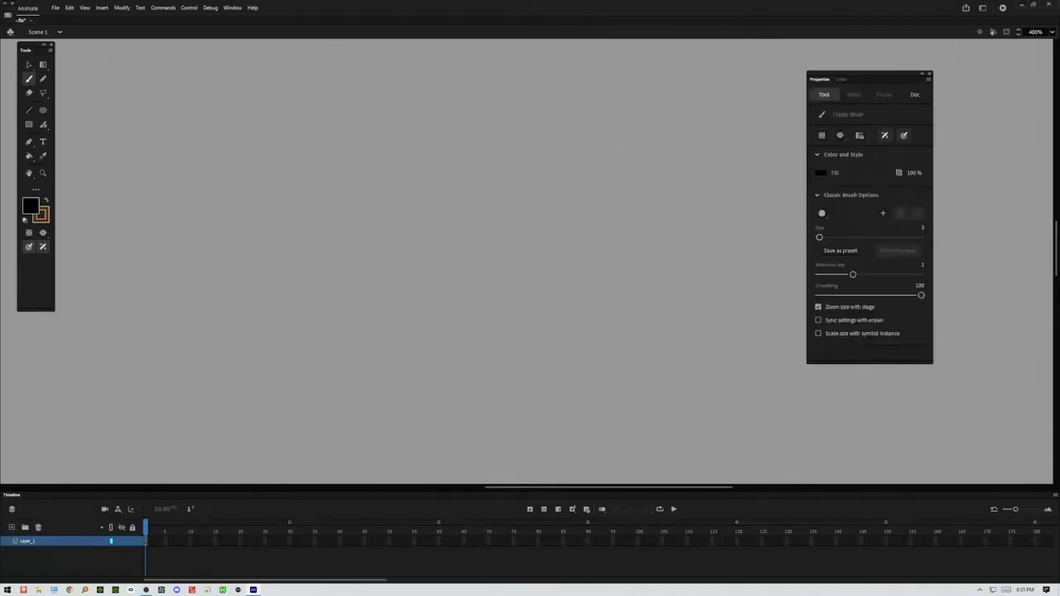
Step: Brush a left-facing face profile with mouth, jaw and neck lines, enclosed by a large curve for the back of the head
{"action": "mouse_move", "coordinate": [413, 103]}
{"action": "left_mouse_down"}
{"action": "mouse_move", "coordinate": [386, 211]}
{"action": "mouse_move", "coordinate": [399, 222]}
{"action": "mouse_move", "coordinate": [431, 217]}
{"action": "mouse_move", "coordinate": [414, 224]}
{"action": "mouse_move", "coordinate": [416, 242]}
{"action": "mouse_move", "coordinate": [479, 245]}
{"action": "mouse_move", "coordinate": [423, 255]}
{"action": "mouse_move", "coordinate": [435, 266]}
{"action": "mouse_move", "coordinate": [434, 310]}
{"action": "mouse_move", "coordinate": [450, 322]}
{"action": "mouse_move", "coordinate": [476, 327]}
{"action": "mouse_move", "coordinate": [551, 270]}
{"action": "mouse_move", "coordinate": [583, 228]}
{"action": "mouse_move", "coordinate": [586, 202]}
{"action": "left_mouse_up"}
{"action": "mouse_move", "coordinate": [525, 287]}
{"action": "left_mouse_down"}
{"action": "mouse_move", "coordinate": [556, 300]}
{"action": "mouse_move", "coordinate": [631, 377]}
{"action": "left_mouse_up"}
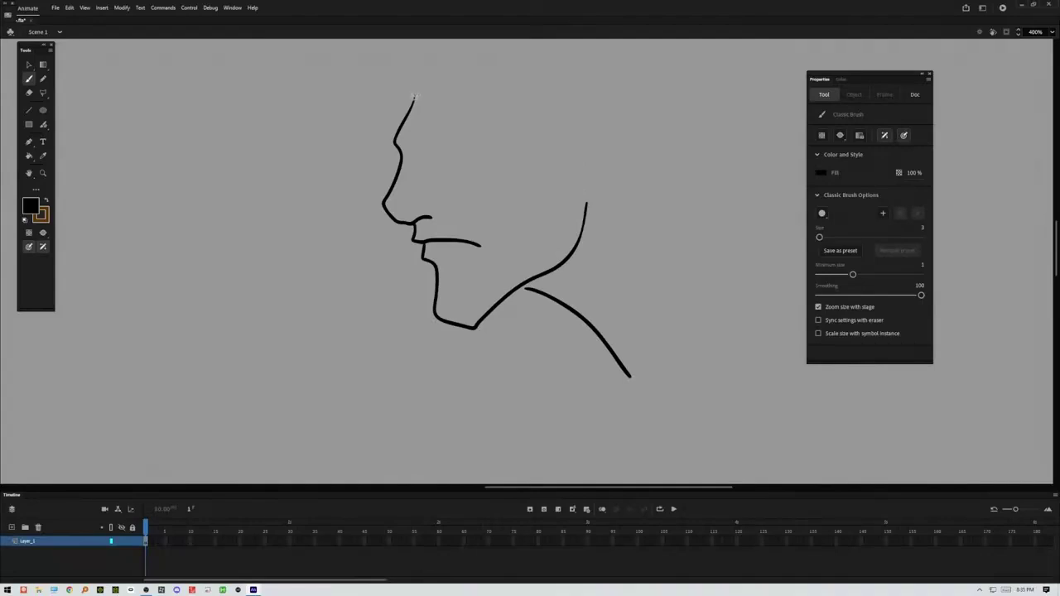
{"action": "mouse_move", "coordinate": [414, 97]}
{"action": "left_mouse_down"}
{"action": "mouse_move", "coordinate": [386, 75]}
{"action": "mouse_move", "coordinate": [512, 76]}
{"action": "mouse_move", "coordinate": [661, 172]}
{"action": "mouse_move", "coordinate": [667, 348]}
{"action": "mouse_move", "coordinate": [573, 454]}
{"action": "left_mouse_up"}
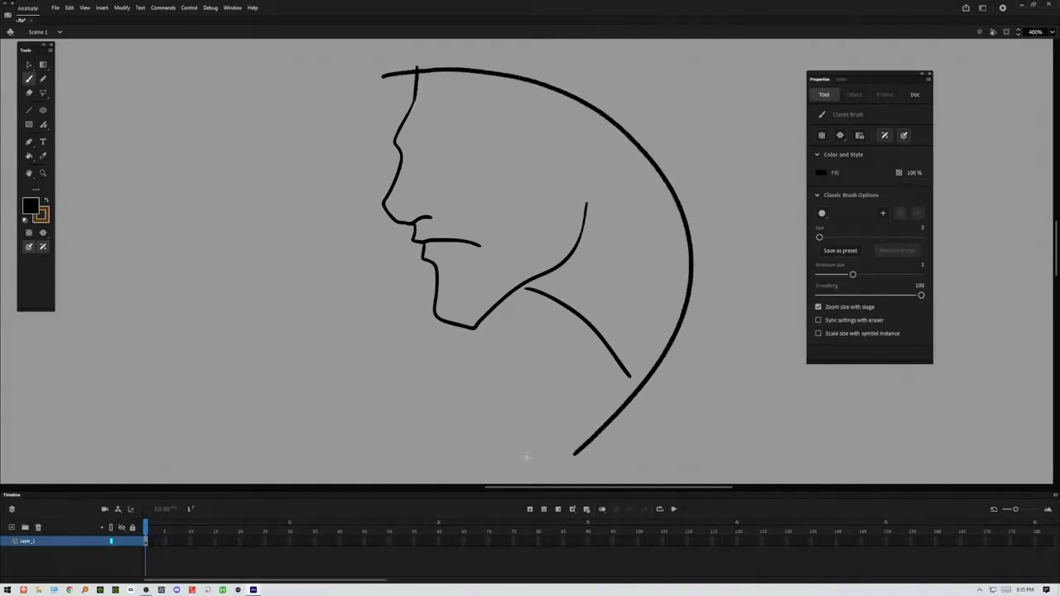
{"action": "left_click_drag", "start_coordinate": [629, 373], "coordinate": [641, 389]}
{"action": "left_click_drag", "start_coordinate": [528, 289], "coordinate": [522, 286]}
Step: Mix a muted pink fill (A06666) starting from FF6666 and fill the closed head outline with it using the Paint Bucket
{"action": "left_click", "coordinate": [41, 214]}
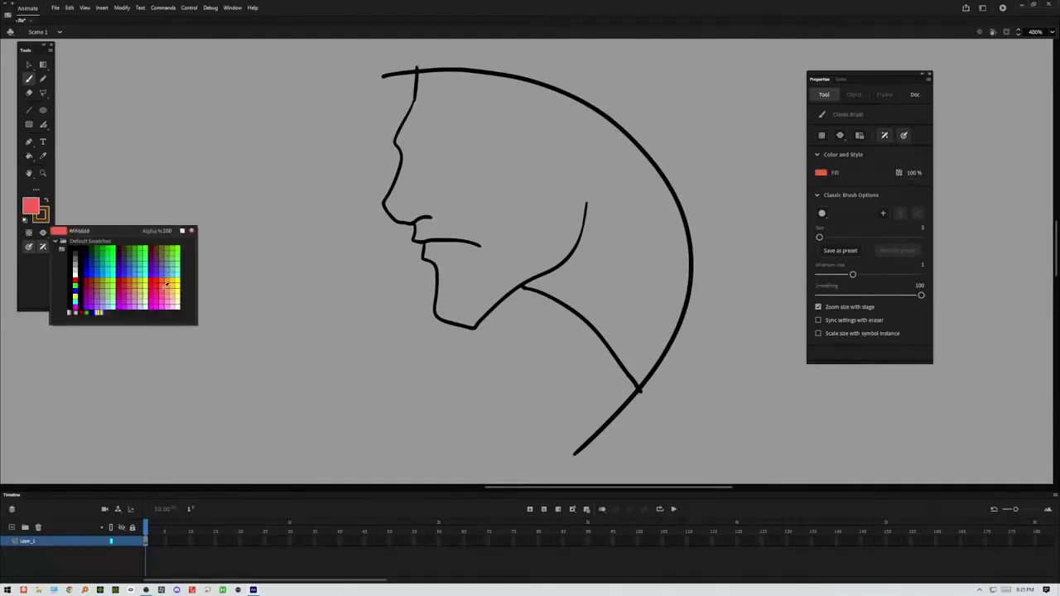
{"action": "left_click", "coordinate": [167, 287]}
{"action": "left_click", "coordinate": [34, 209]}
{"action": "left_click", "coordinate": [183, 230]}
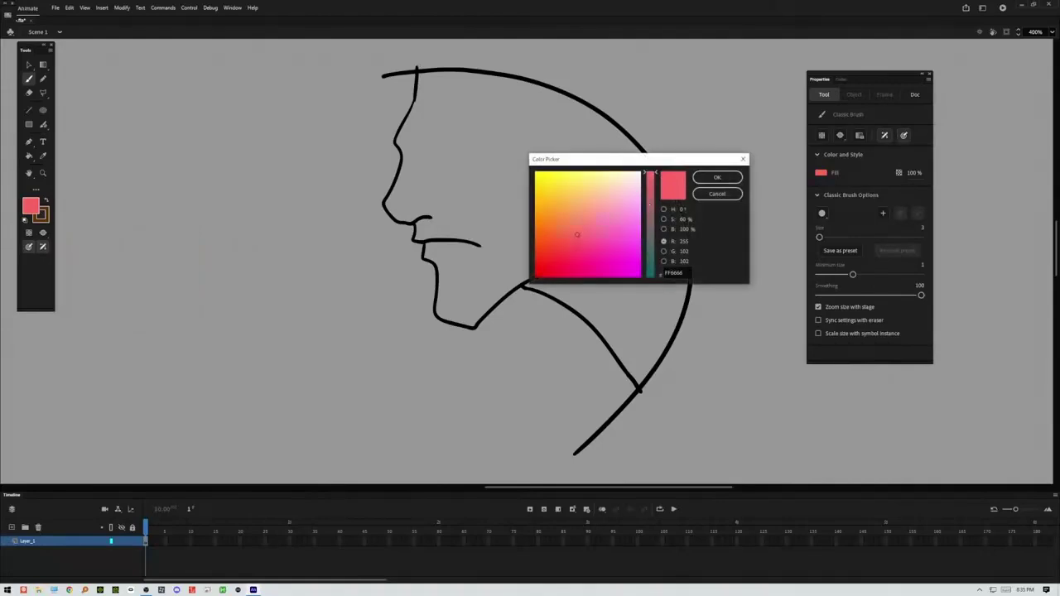
{"action": "left_click", "coordinate": [716, 178]}
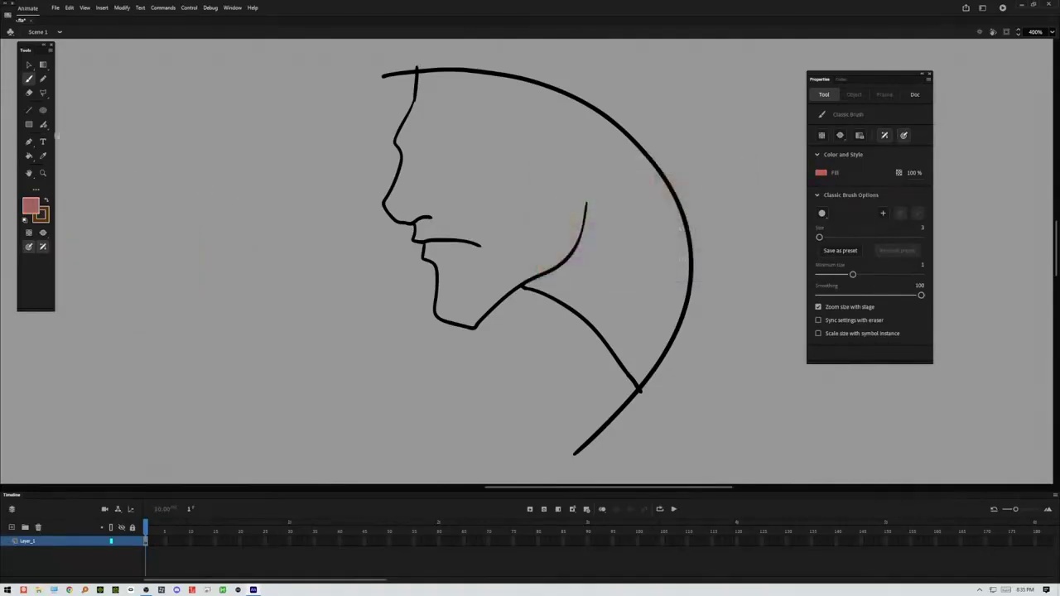
{"action": "left_click", "coordinate": [29, 155]}
{"action": "left_click", "coordinate": [495, 151]}
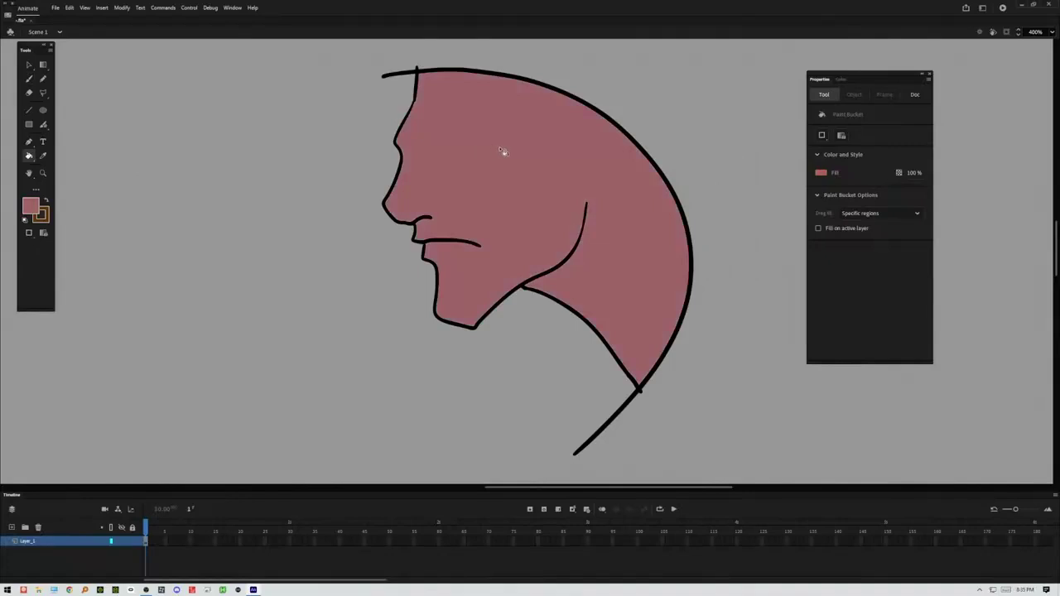
{"action": "left_click", "coordinate": [29, 64]}
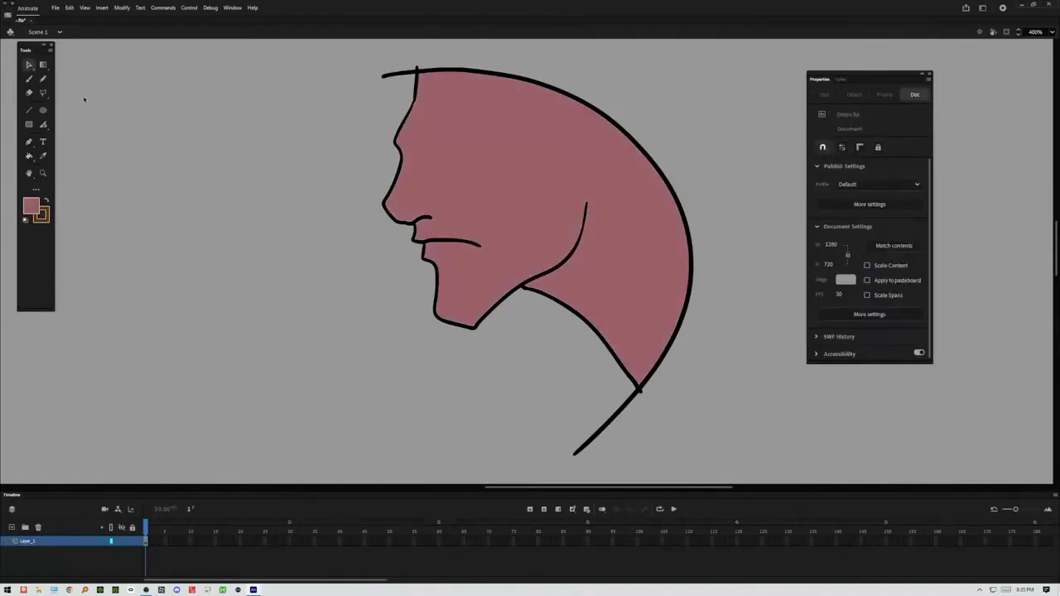
{"action": "double_click", "coordinate": [413, 71]}
{"action": "key", "text": "ctrl+shift+a"}
{"action": "left_click_drag", "start_coordinate": [415, 77], "coordinate": [414, 65]}
Step: Erase the line ends that stick out beyond the forehead and the base of the neck
{"action": "left_click", "coordinate": [29, 93]}
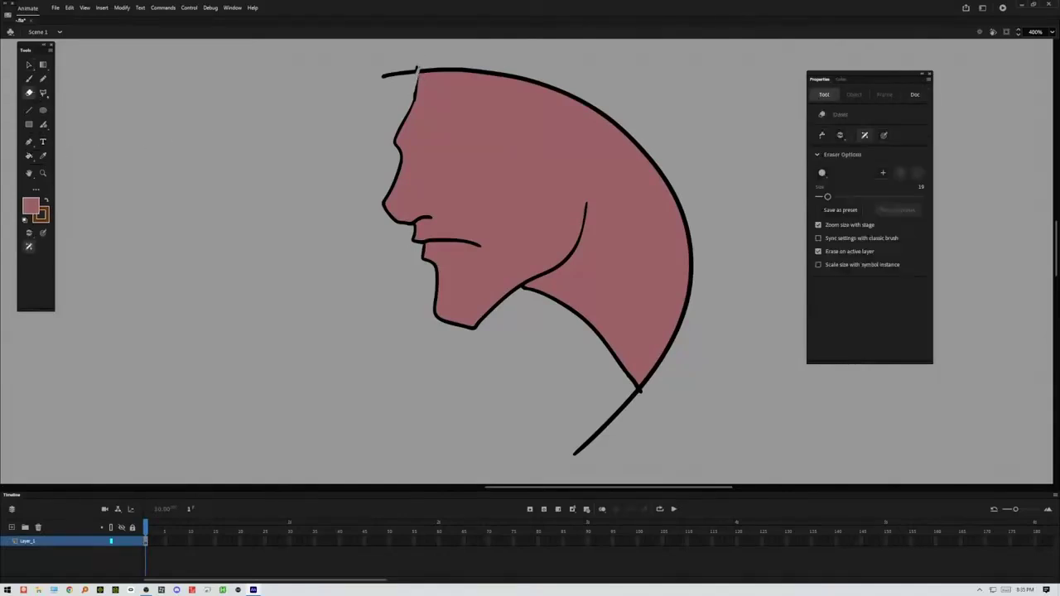
{"action": "mouse_move", "coordinate": [413, 65]}
{"action": "left_mouse_down"}
{"action": "mouse_move", "coordinate": [390, 67]}
{"action": "mouse_move", "coordinate": [414, 52]}
{"action": "mouse_move", "coordinate": [390, 70]}
{"action": "left_mouse_up"}
{"action": "key", "text": "ctrl+z"}
{"action": "left_click_drag", "start_coordinate": [630, 401], "coordinate": [628, 388]}
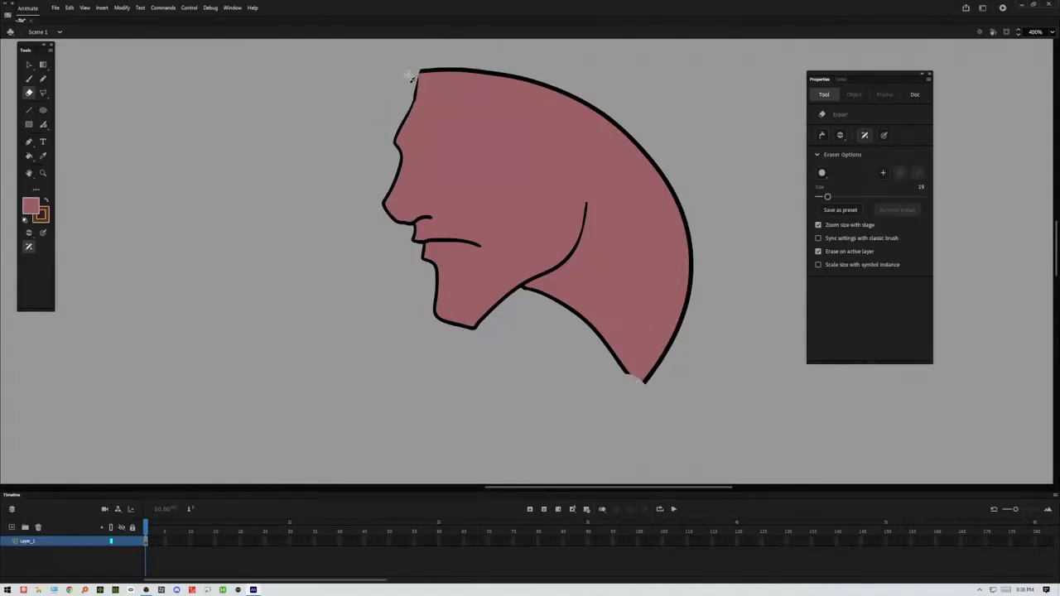
{"action": "left_click_drag", "start_coordinate": [417, 73], "coordinate": [418, 65]}
Step: Select and delete the black curve around the back of the head, leaving the pink fill
{"action": "left_click", "coordinate": [29, 65]}
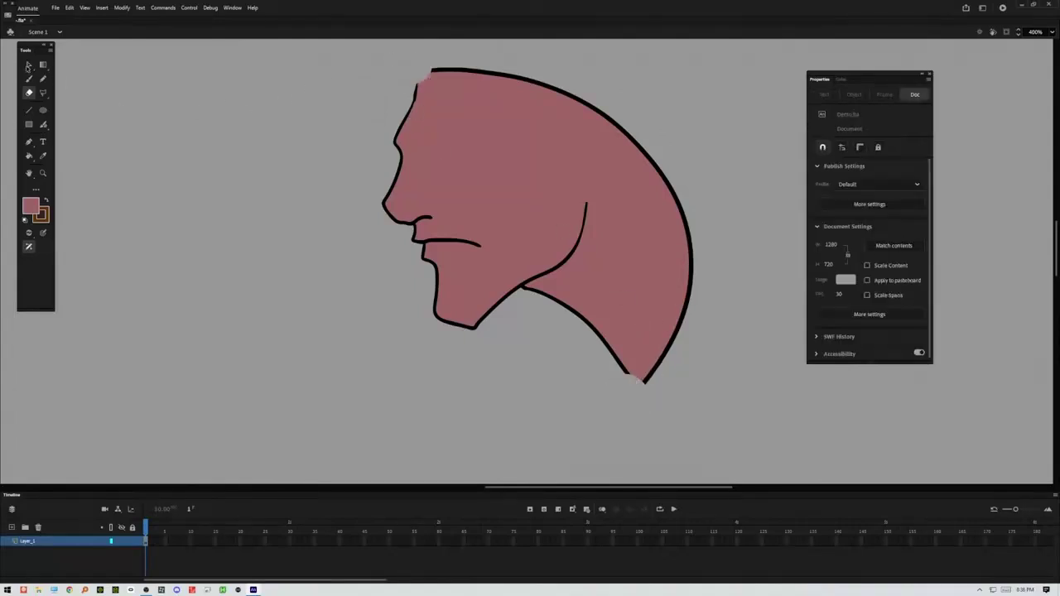
{"action": "left_click", "coordinate": [463, 70]}
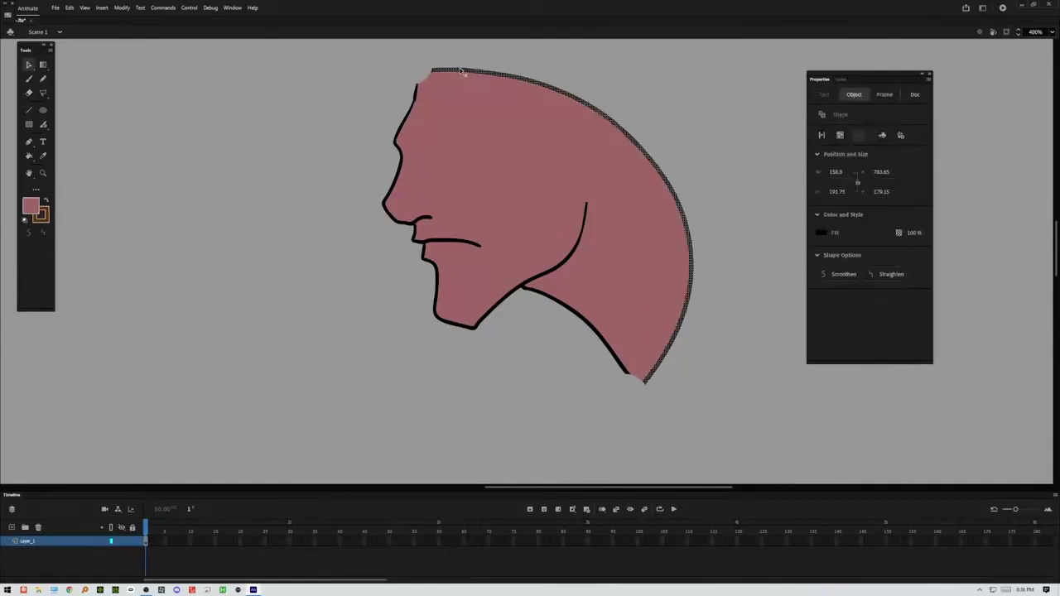
{"action": "key", "text": "Delete"}
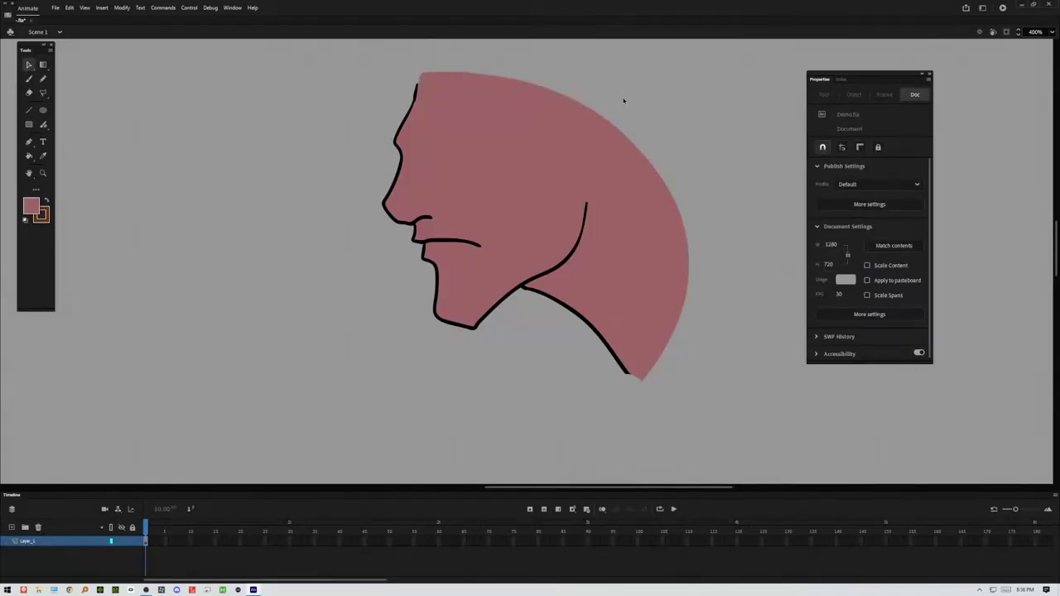
Step: Select the remaining black face and neck lines and smoothen them into softer curves
{"action": "double_click", "coordinate": [414, 111]}
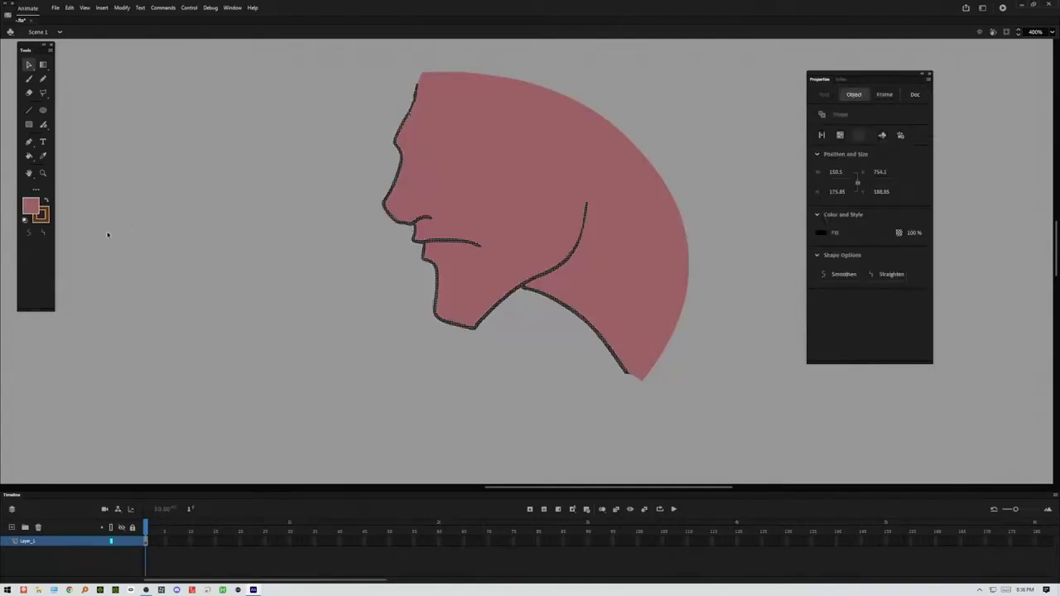
{"action": "left_click", "coordinate": [30, 237]}
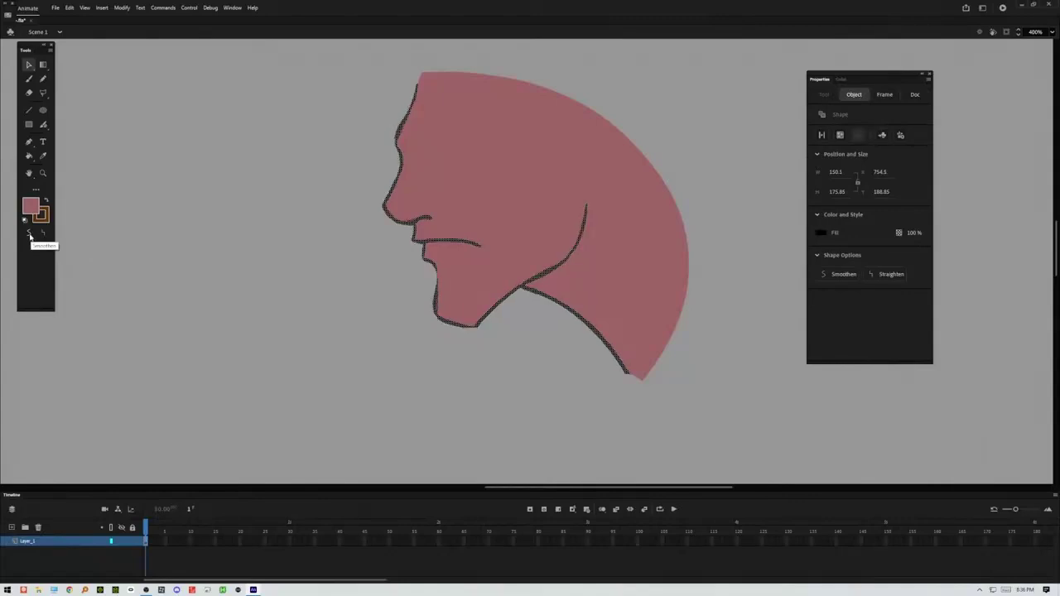
{"action": "left_click", "coordinate": [295, 274]}
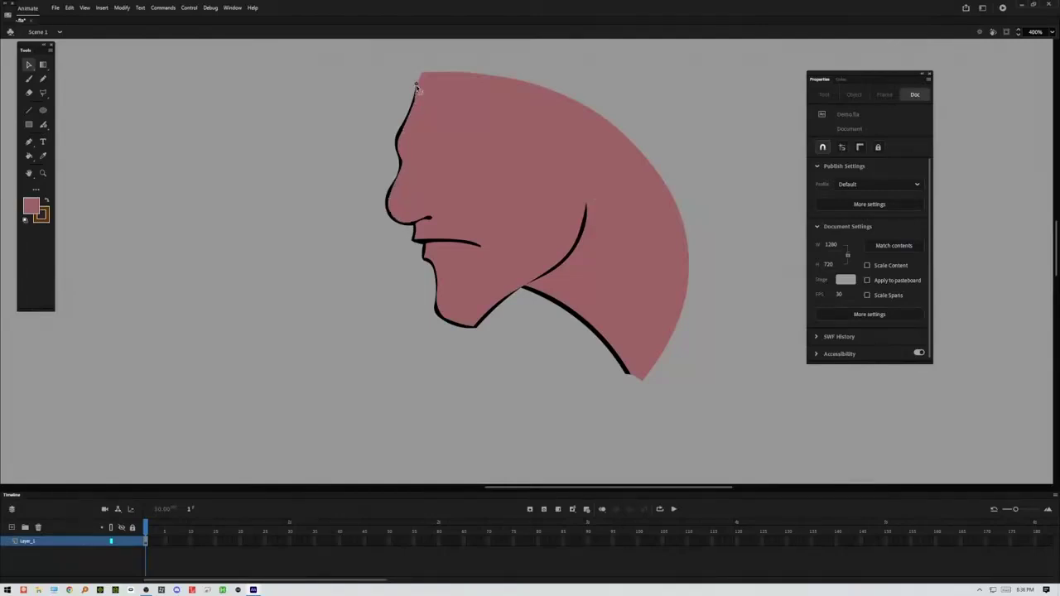
Step: Draw a brown-stroked oval for the eye socket beside the nose bridge and bend its edges into a rounded, irregular shape
{"action": "left_click", "coordinate": [43, 110]}
{"action": "mouse_move", "coordinate": [414, 136]}
{"action": "left_mouse_down"}
{"action": "mouse_move", "coordinate": [454, 158]}
{"action": "mouse_move", "coordinate": [474, 187]}
{"action": "left_mouse_up"}
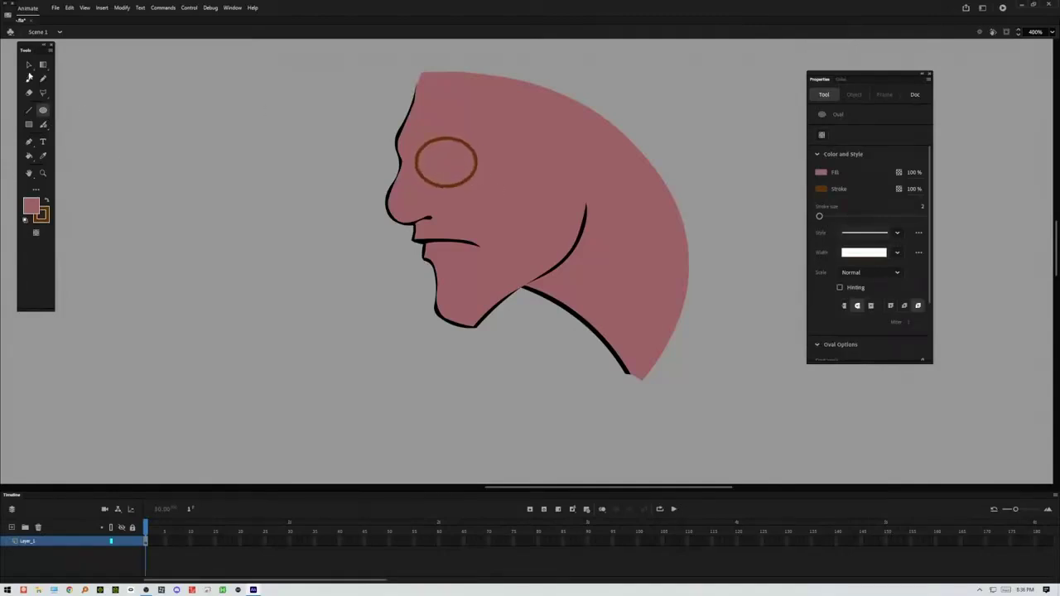
{"action": "left_click", "coordinate": [29, 65]}
{"action": "left_click_drag", "start_coordinate": [418, 165], "coordinate": [472, 175]}
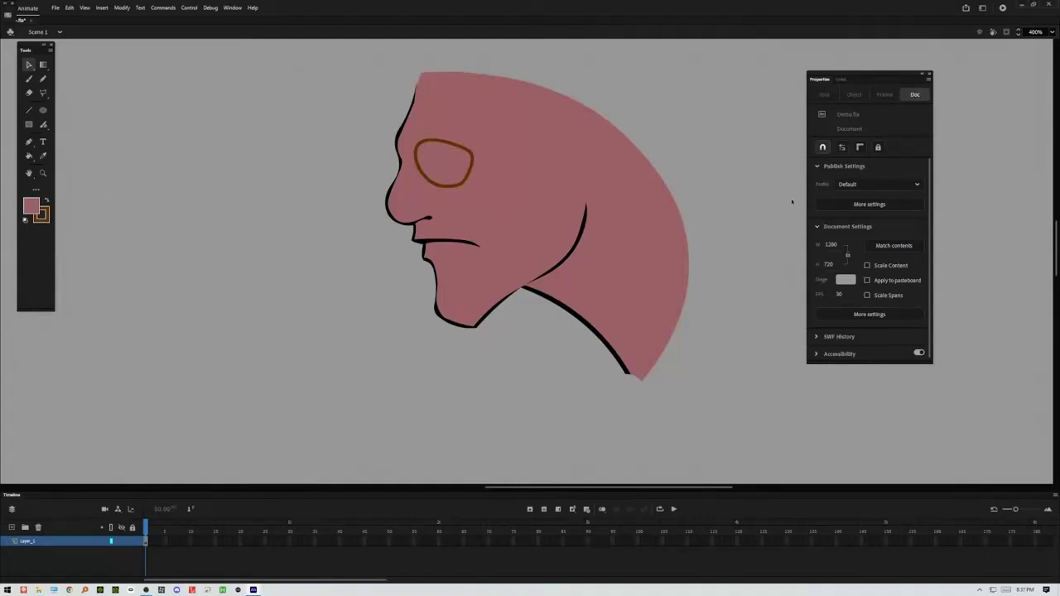
Step: Switch the fill to a linear gradient and set its starting color to the pink sampled from the head (A06666)
{"action": "left_click", "coordinate": [231, 10]}
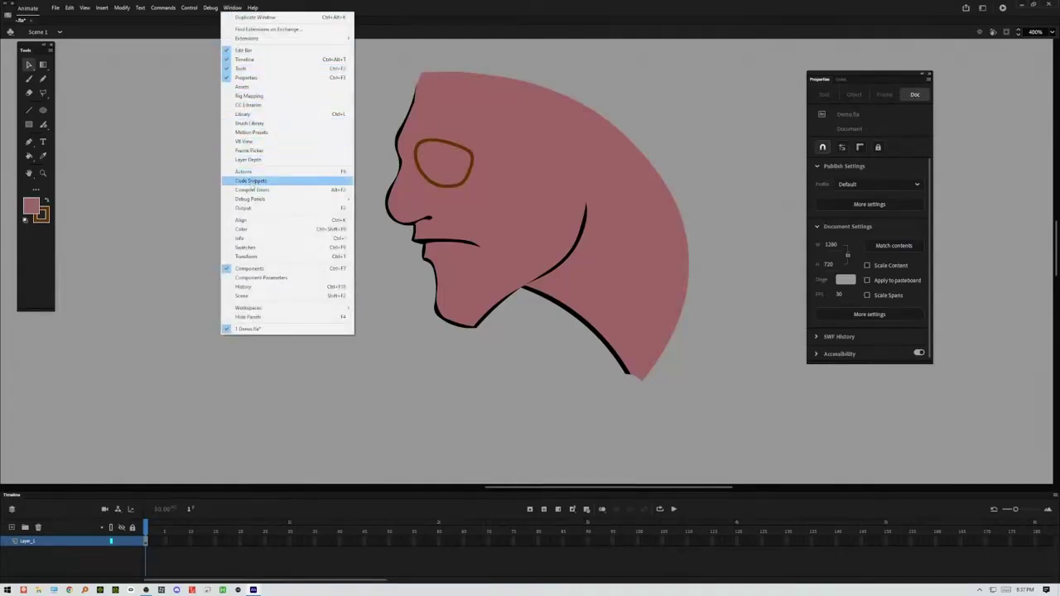
{"action": "left_click", "coordinate": [244, 228]}
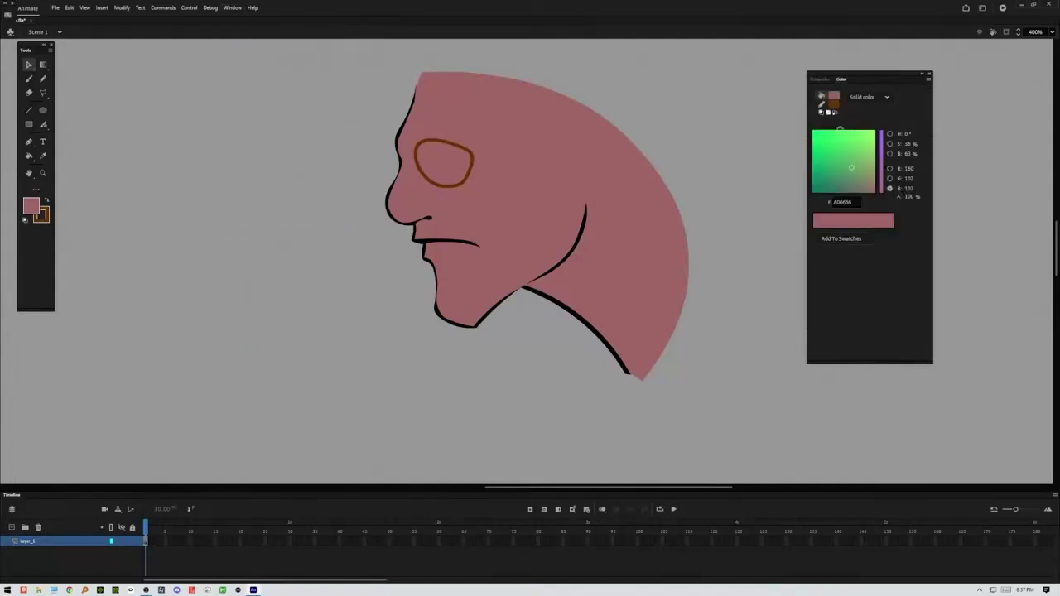
{"action": "left_click", "coordinate": [864, 99]}
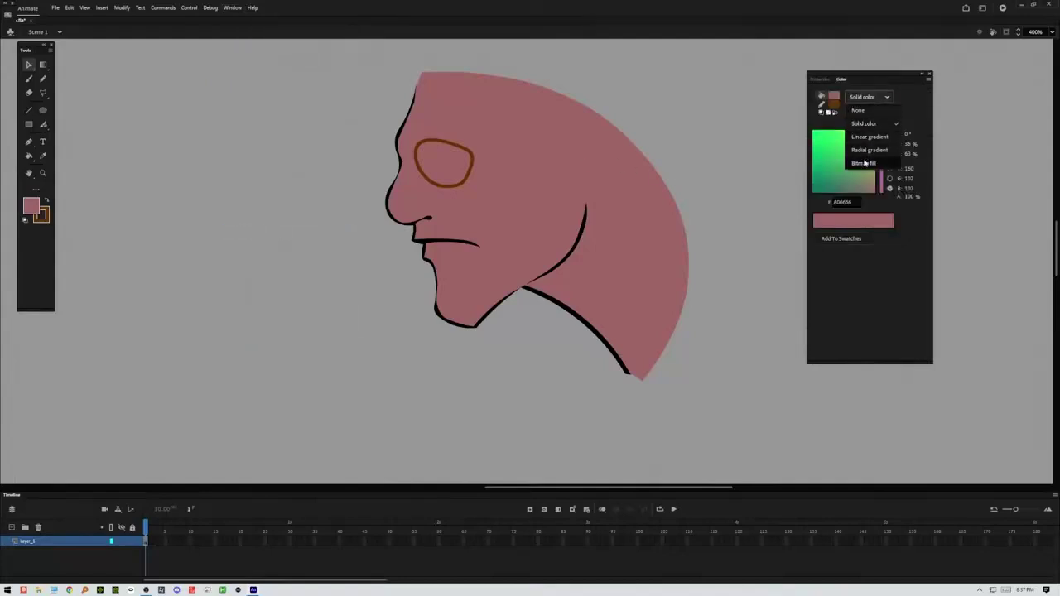
{"action": "left_click", "coordinate": [868, 138]}
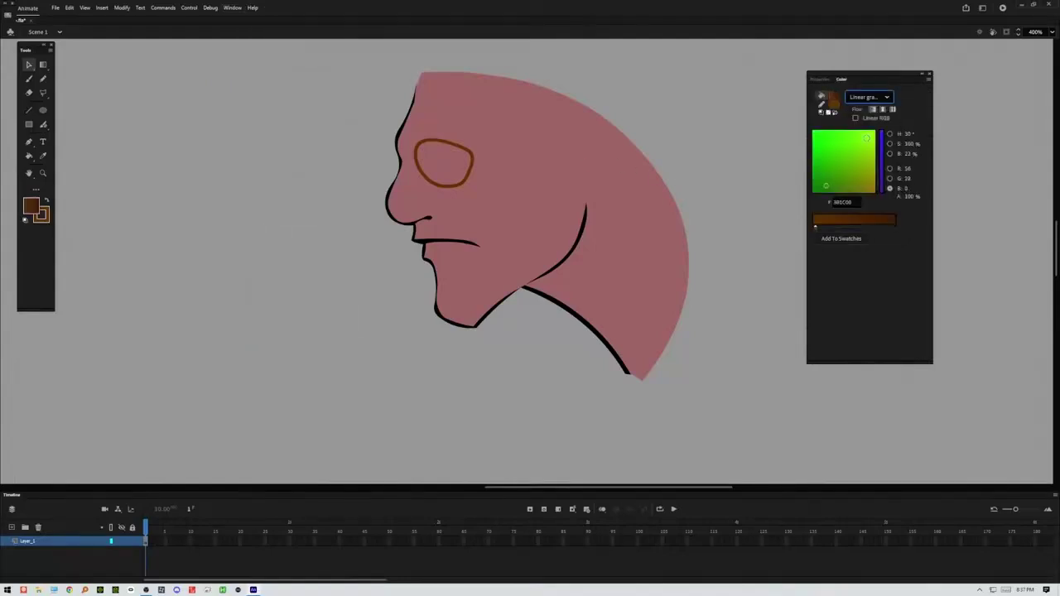
{"action": "left_click", "coordinate": [816, 229]}
{"action": "left_click_drag", "start_coordinate": [815, 232], "coordinate": [813, 243]}
{"action": "left_click", "coordinate": [814, 229]}
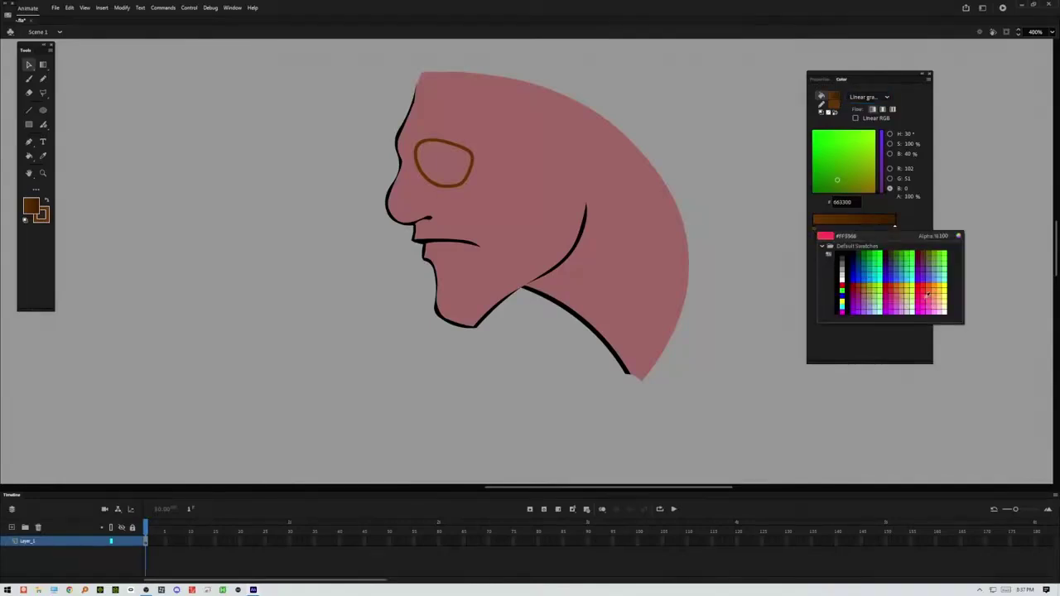
{"action": "left_click", "coordinate": [604, 216]}
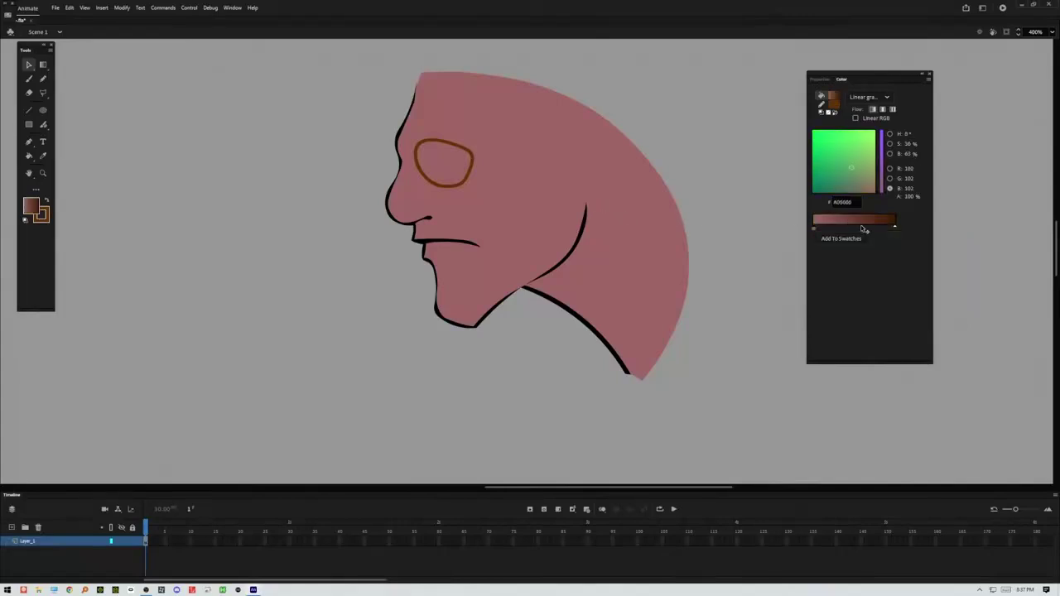
Step: Set the gradient's end color to the pink sampled from the head (A06666)
{"action": "left_click", "coordinate": [896, 229]}
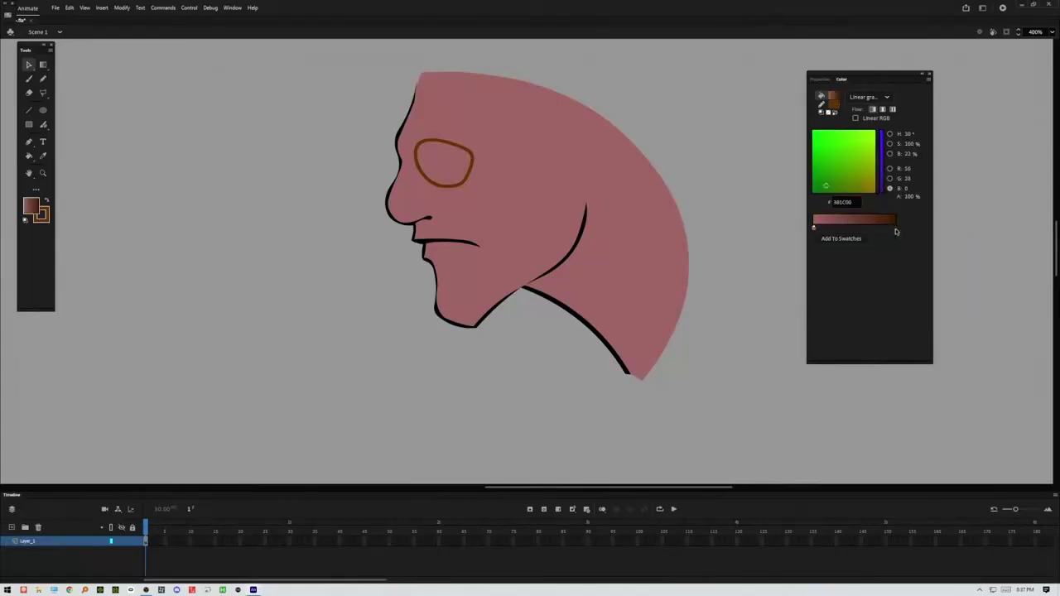
{"action": "left_click", "coordinate": [895, 230]}
{"action": "left_click", "coordinate": [896, 230]}
{"action": "left_click", "coordinate": [895, 229]}
{"action": "left_click", "coordinate": [618, 236]}
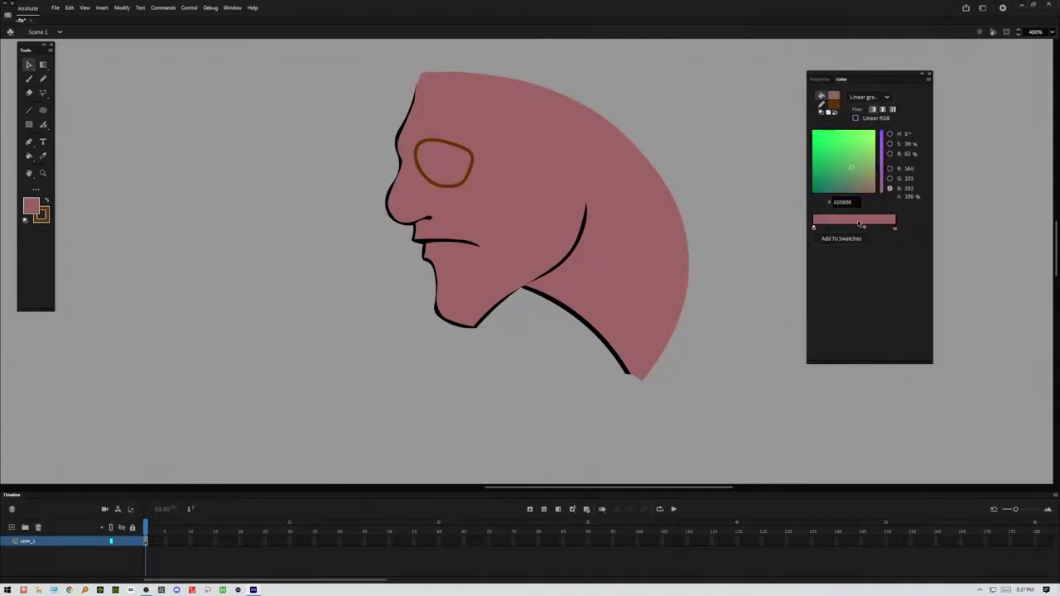
Step: Darken the gradient's end color to 54% brightness (8A5858)
{"action": "left_click", "coordinate": [895, 230]}
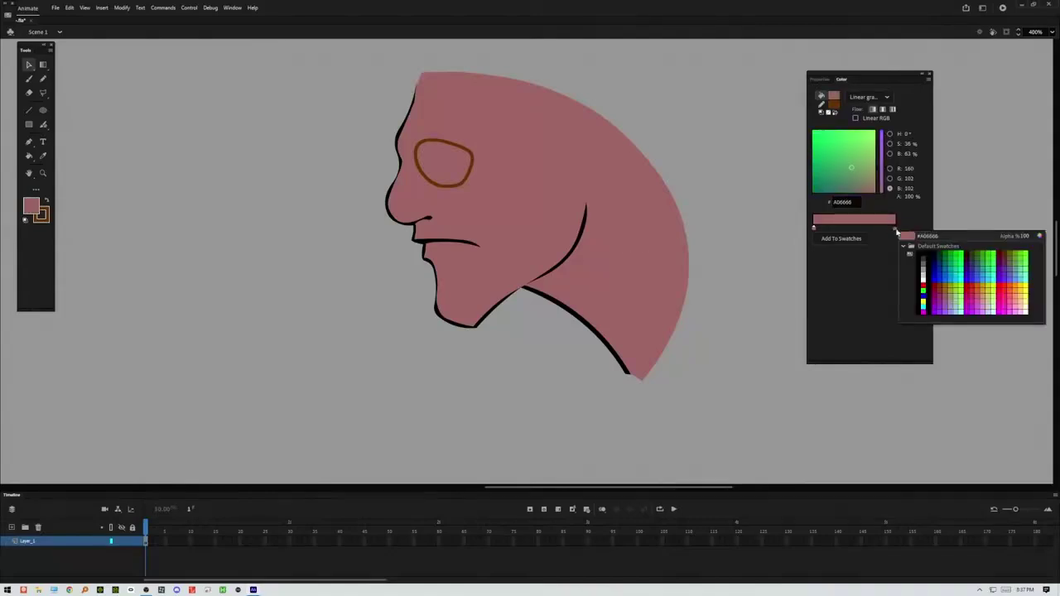
{"action": "left_click", "coordinate": [1039, 236]}
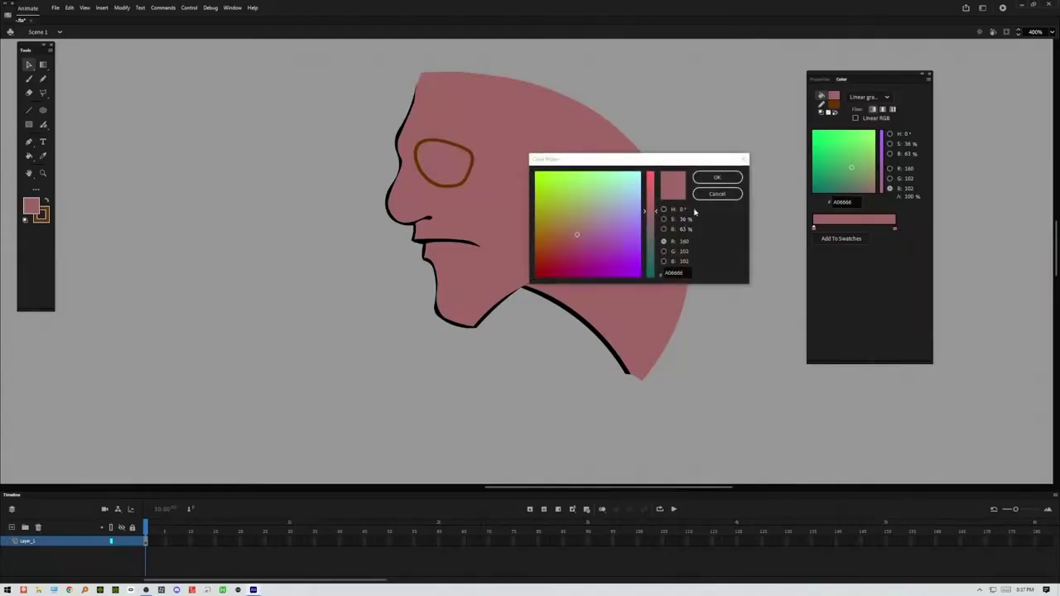
{"action": "left_click_drag", "start_coordinate": [685, 229], "coordinate": [676, 230]}
{"action": "left_click", "coordinate": [718, 177]}
Step: Fill the eye socket with the pink gradient and rotate the gradient so its shading runs vertically, with the darker tone above
{"action": "left_click", "coordinate": [29, 155]}
{"action": "left_click", "coordinate": [448, 172]}
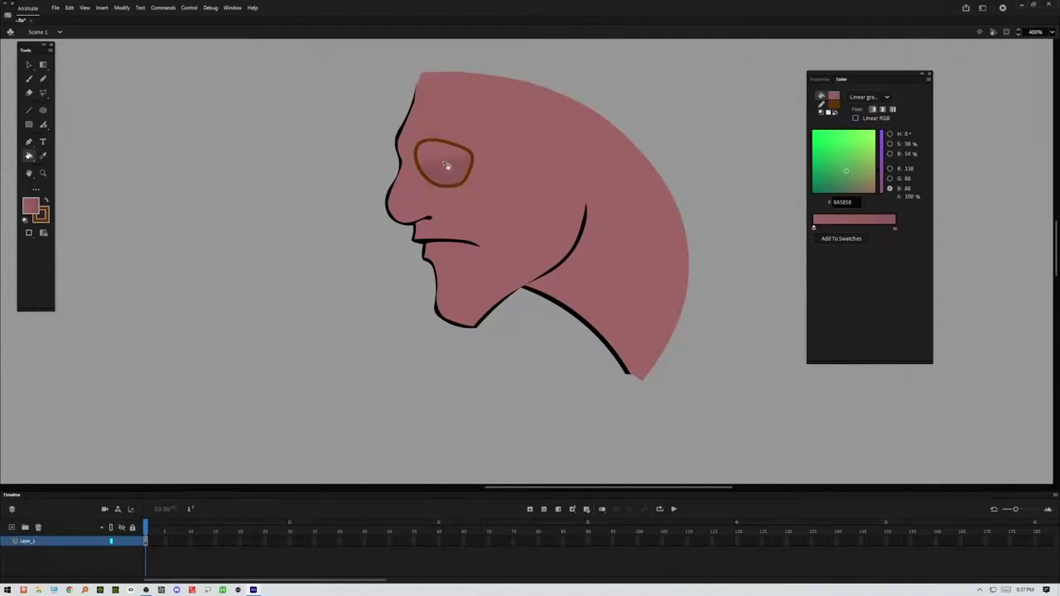
{"action": "left_click", "coordinate": [447, 171]}
{"action": "left_click", "coordinate": [43, 64]}
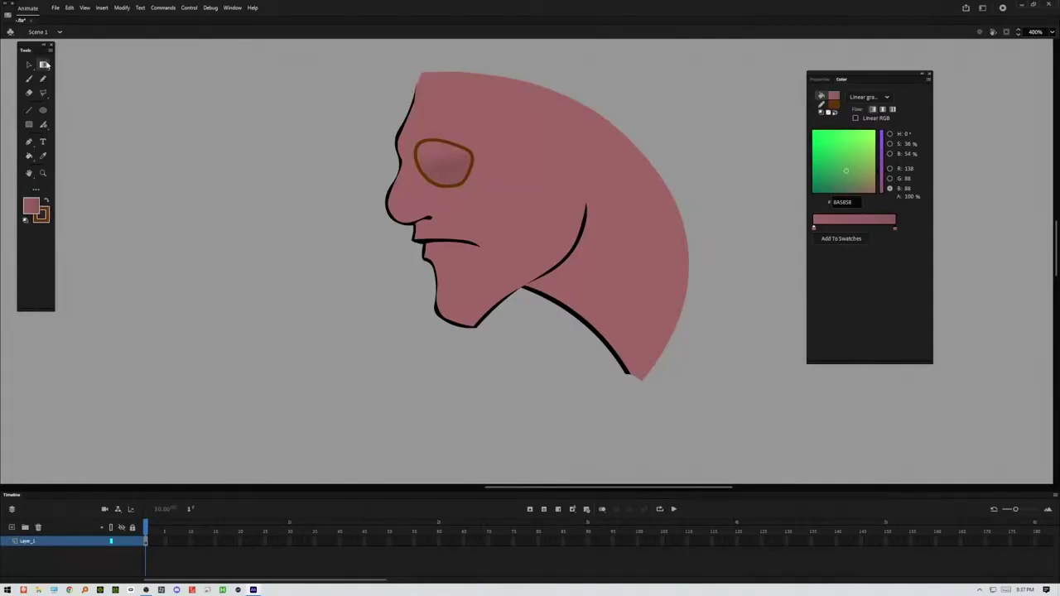
{"action": "left_click", "coordinate": [458, 166]}
{"action": "left_click_drag", "start_coordinate": [447, 170], "coordinate": [417, 145]}
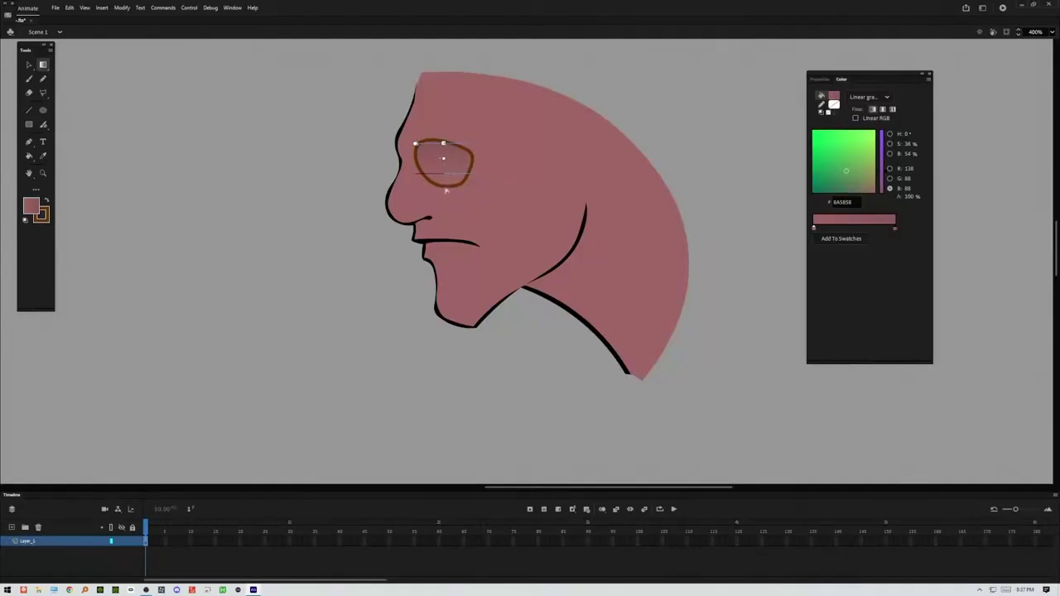
Step: Select and delete the brown outline around the eye socket, leaving only the gradient shading
{"action": "key", "text": "v"}
{"action": "left_click", "coordinate": [468, 182]}
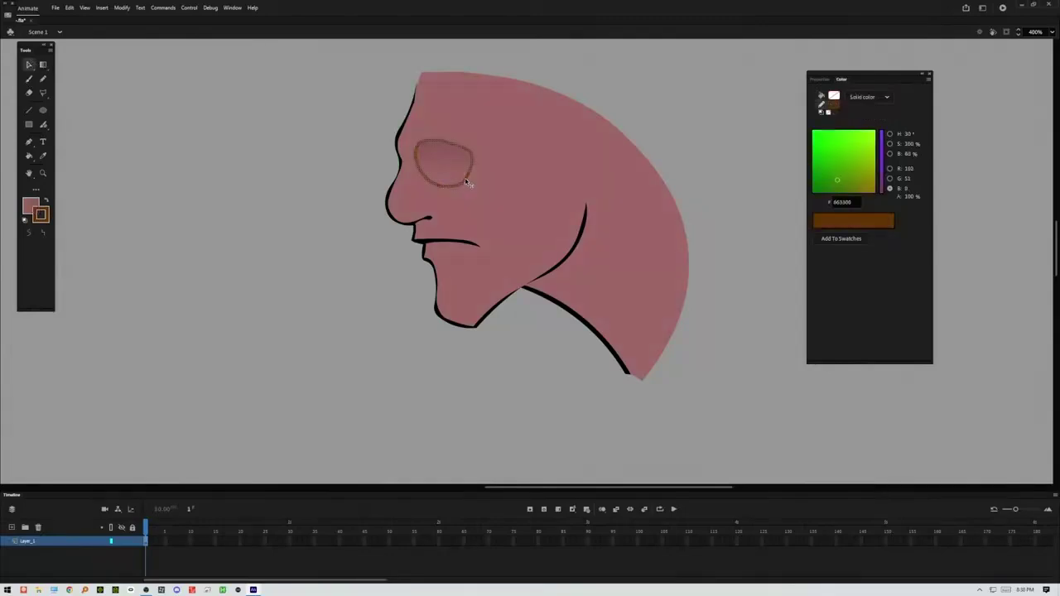
{"action": "key", "text": "Delete"}
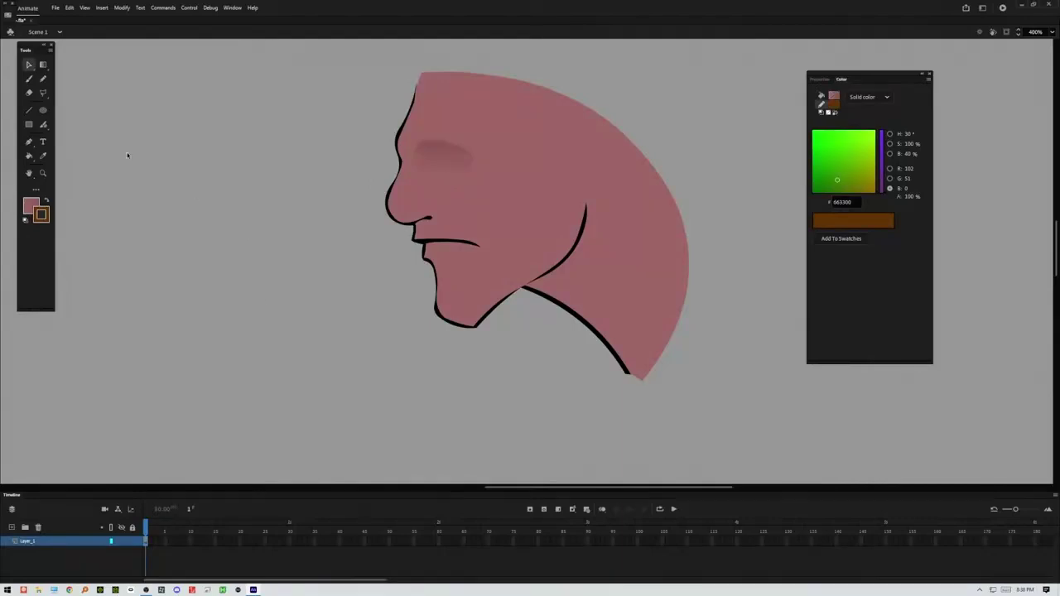
Step: Paint the eye's outline, iris edges and pupil inside the shaded socket with a black brush in Paint Normal mode
{"action": "left_click", "coordinate": [29, 79]}
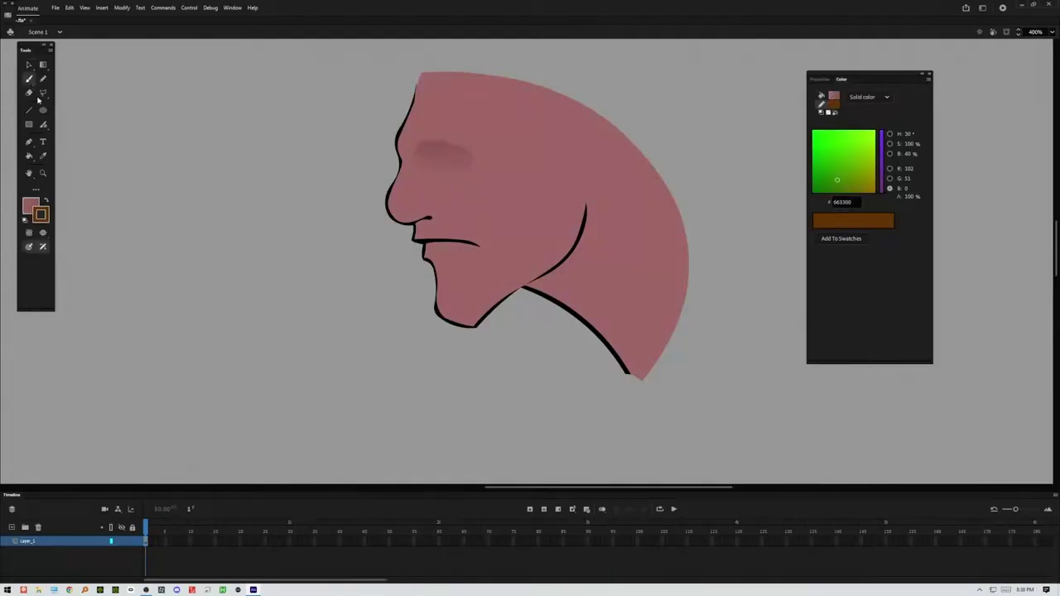
{"action": "left_click", "coordinate": [32, 207]}
{"action": "left_click", "coordinate": [76, 248]}
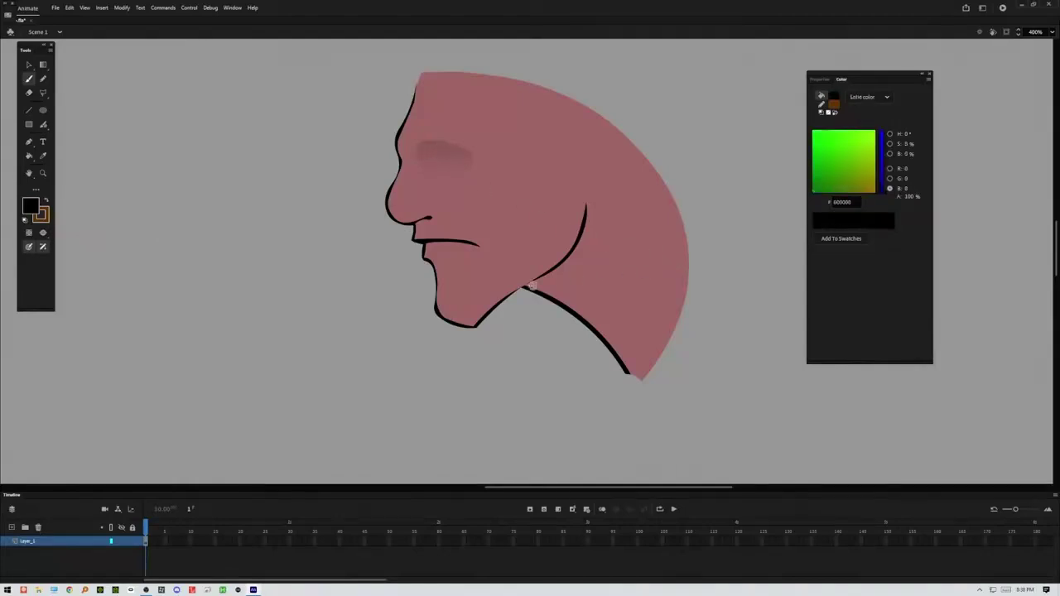
{"action": "left_click", "coordinate": [43, 233]}
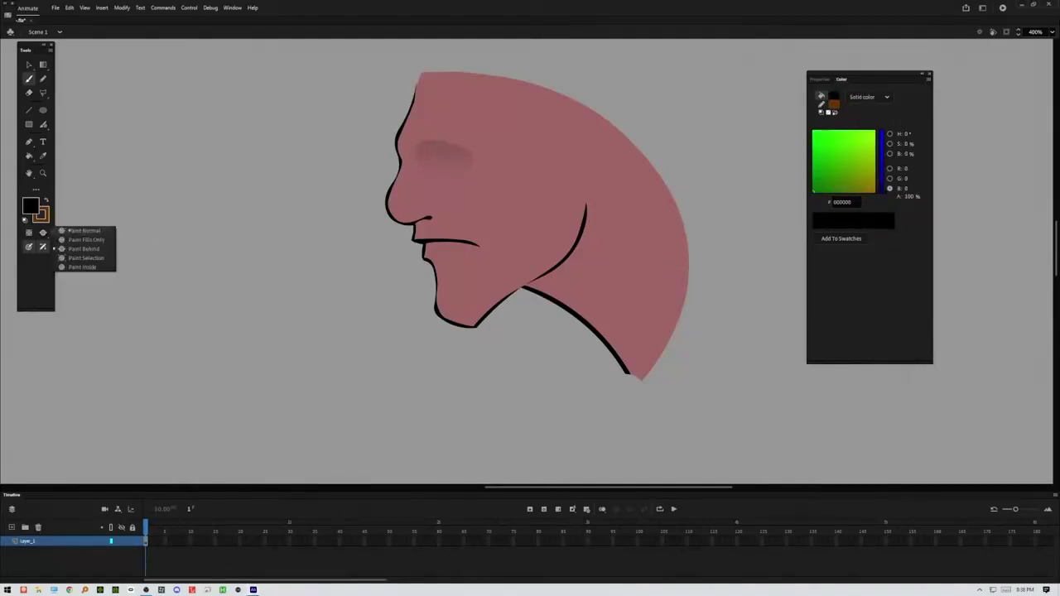
{"action": "left_click", "coordinate": [87, 230]}
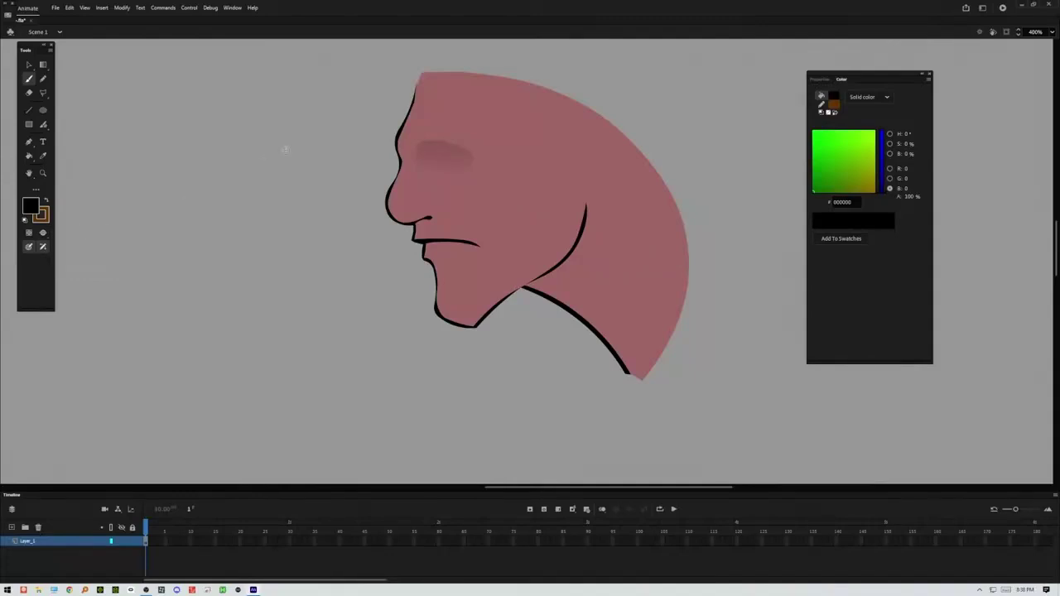
{"action": "left_click", "coordinate": [429, 151]}
{"action": "mouse_move", "coordinate": [429, 151]}
{"action": "left_mouse_down"}
{"action": "mouse_move", "coordinate": [462, 160]}
{"action": "mouse_move", "coordinate": [422, 173]}
{"action": "mouse_move", "coordinate": [465, 163]}
{"action": "left_mouse_up"}
{"action": "left_click_drag", "start_coordinate": [439, 153], "coordinate": [439, 167]}
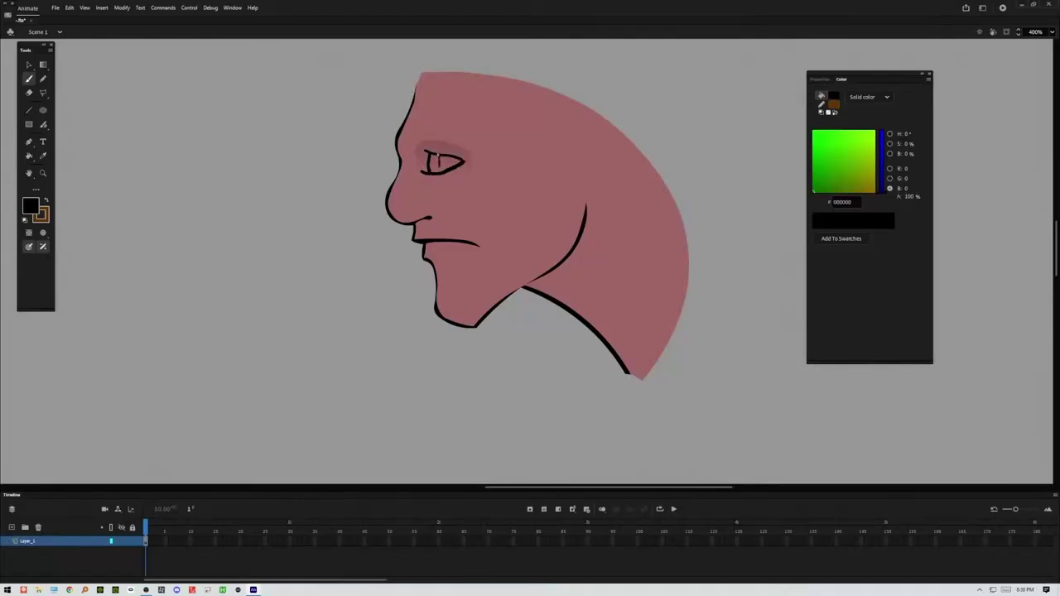
{"action": "left_click", "coordinate": [431, 163]}
Step: Fill the white of the eye behind the iris with light gray (CCCCCC)
{"action": "left_click", "coordinate": [31, 206]}
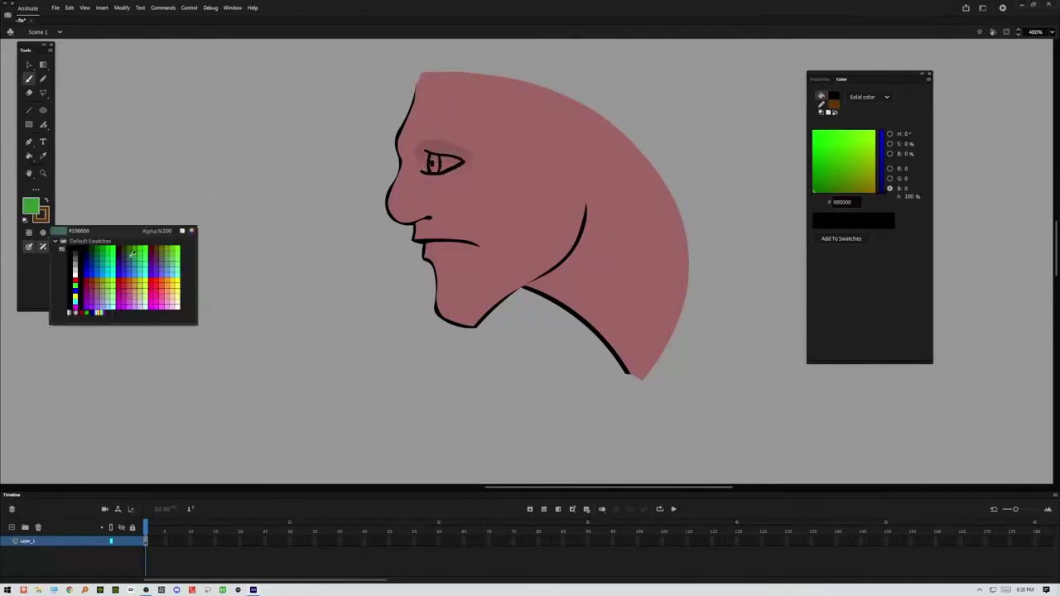
{"action": "left_click", "coordinate": [76, 268]}
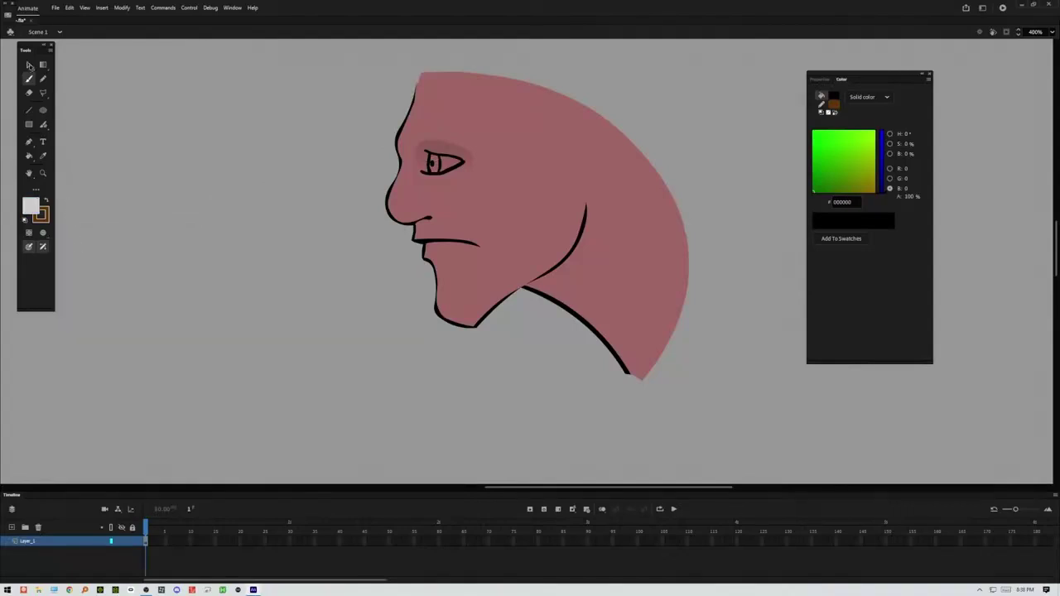
{"action": "key", "text": "v"}
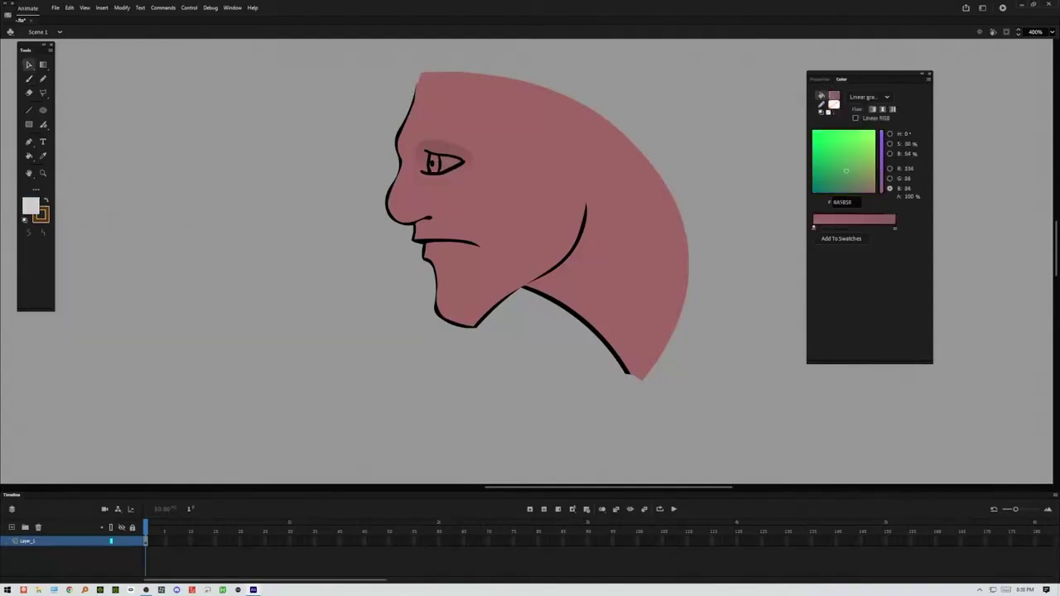
{"action": "left_click", "coordinate": [29, 155]}
{"action": "left_click", "coordinate": [448, 165]}
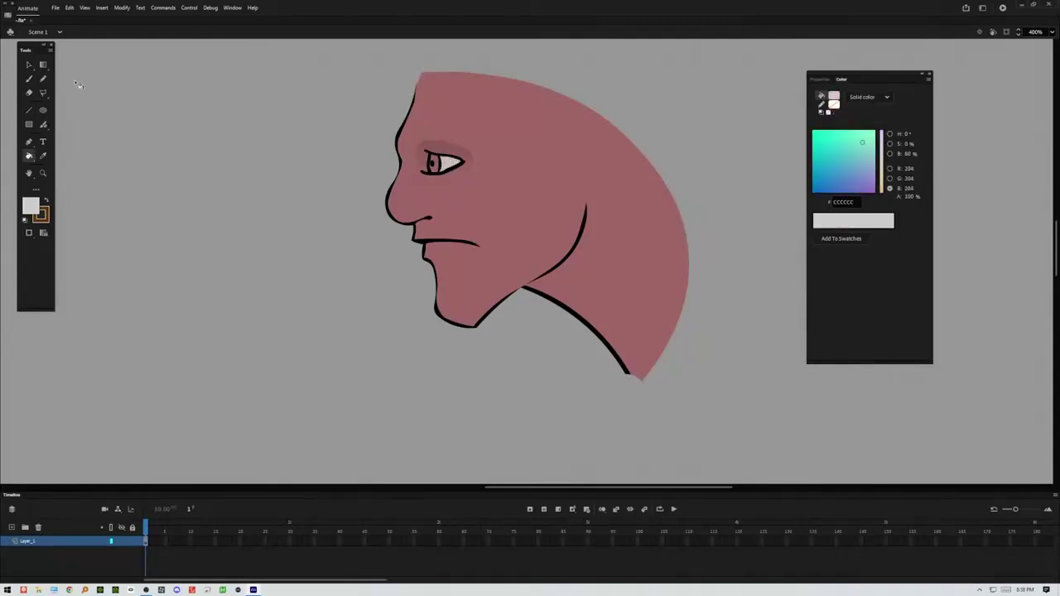
Step: Fill the iris around the pupil with dark red (330000)
{"action": "key", "text": "v"}
{"action": "left_click", "coordinate": [41, 215]}
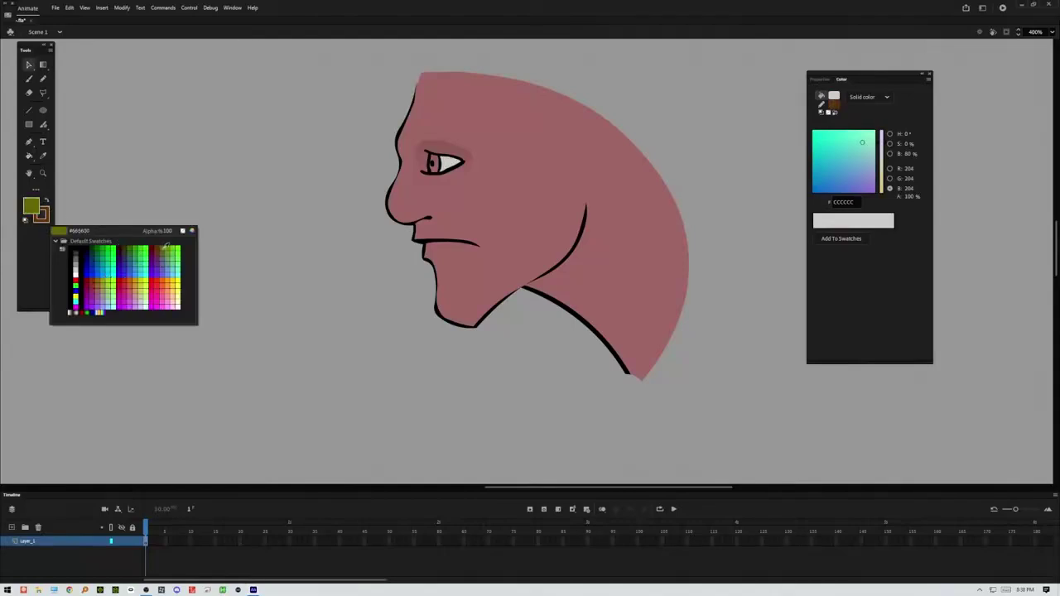
{"action": "left_click", "coordinate": [130, 249]}
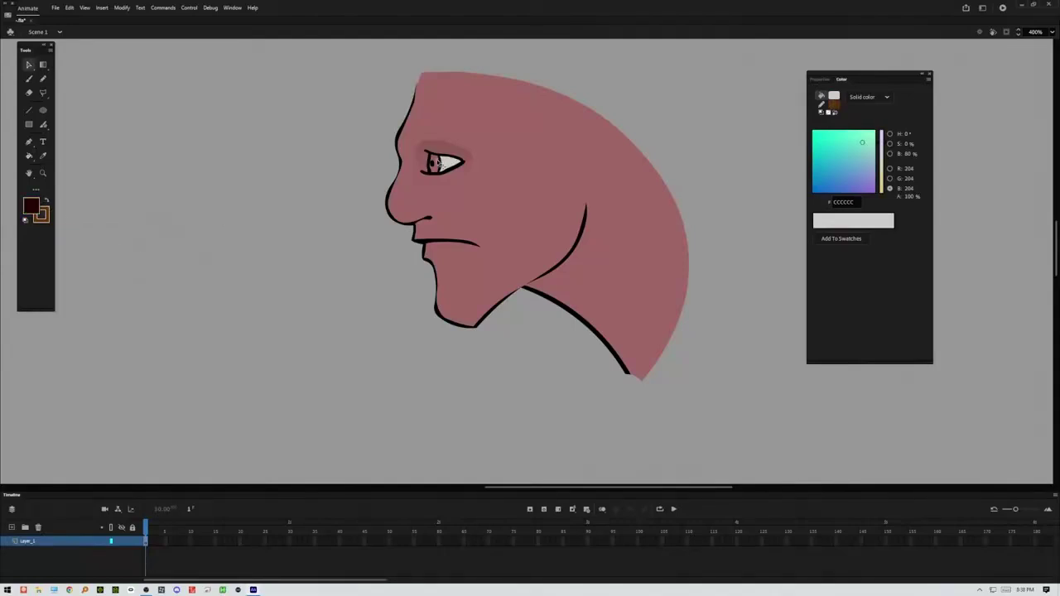
{"action": "key", "text": "k"}
{"action": "left_click", "coordinate": [433, 163]}
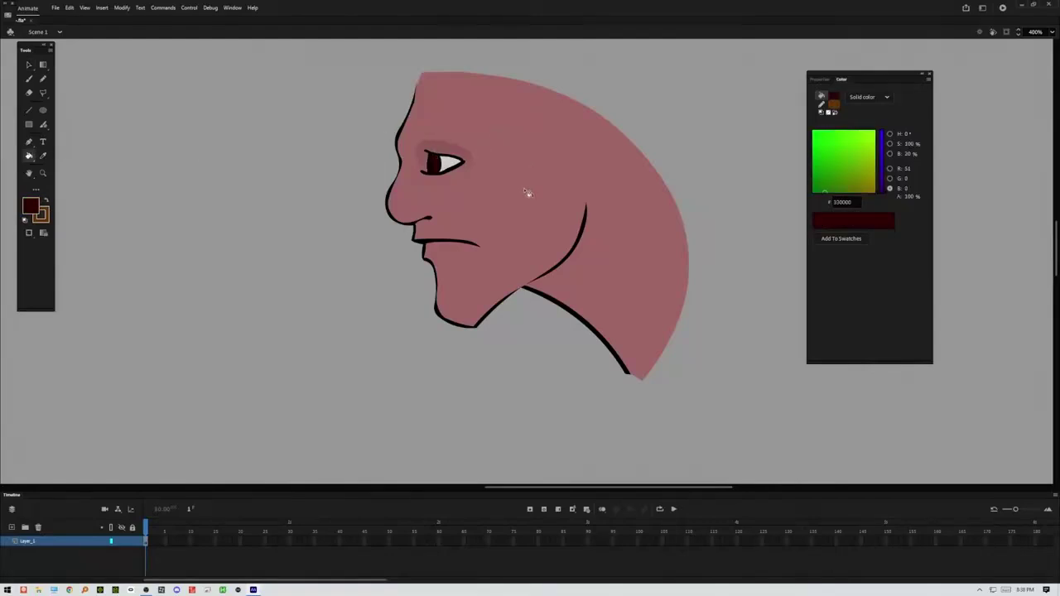
{"action": "left_click", "coordinate": [29, 64]}
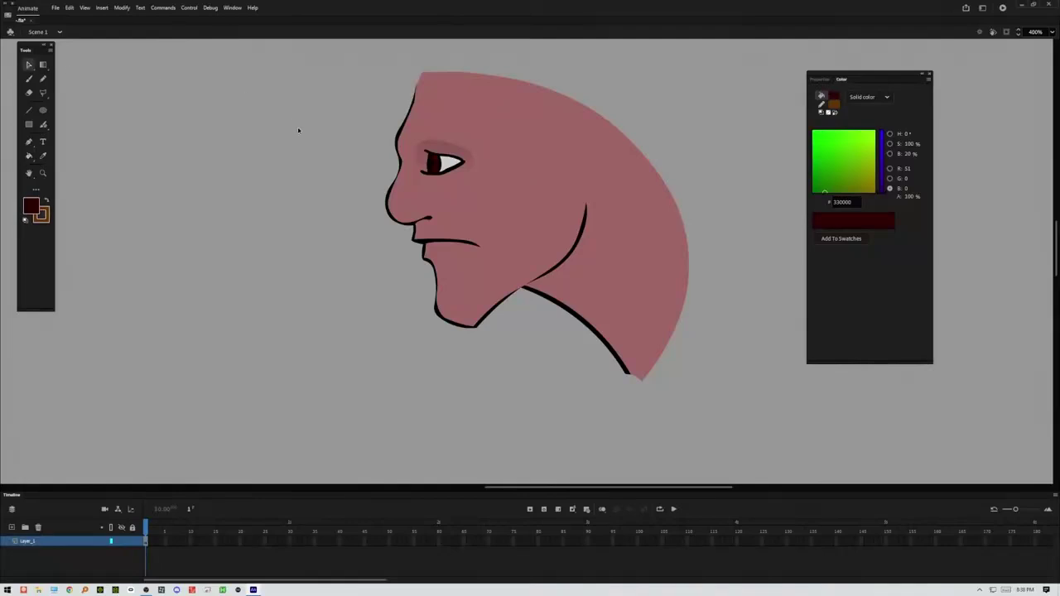
Step: Try selecting the eye's white, iris and black outline together for smoothing
{"action": "left_click", "coordinate": [448, 165]}
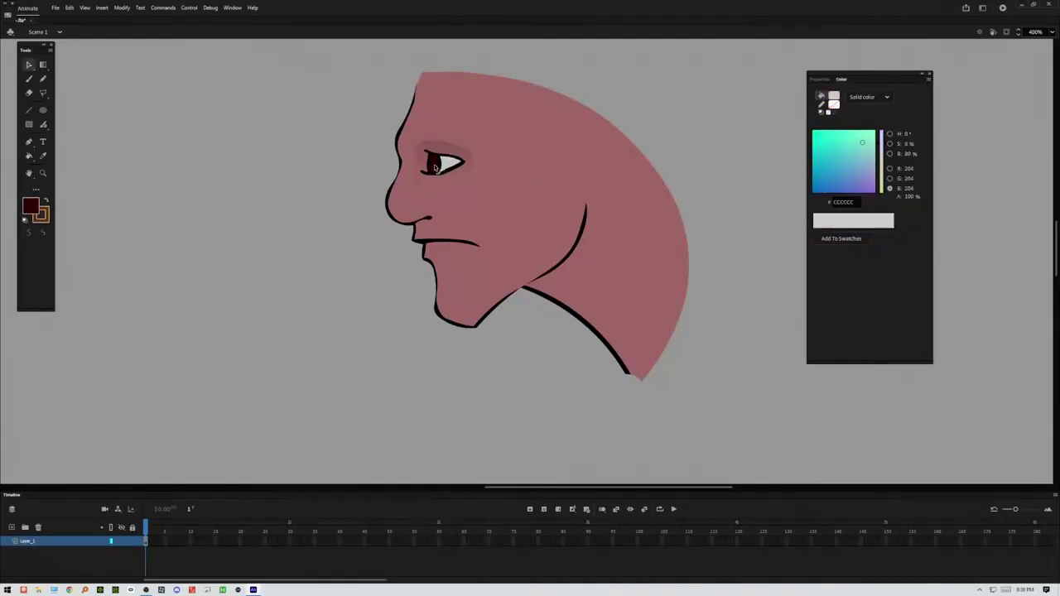
{"action": "left_click", "coordinate": [434, 168], "text": "shift"}
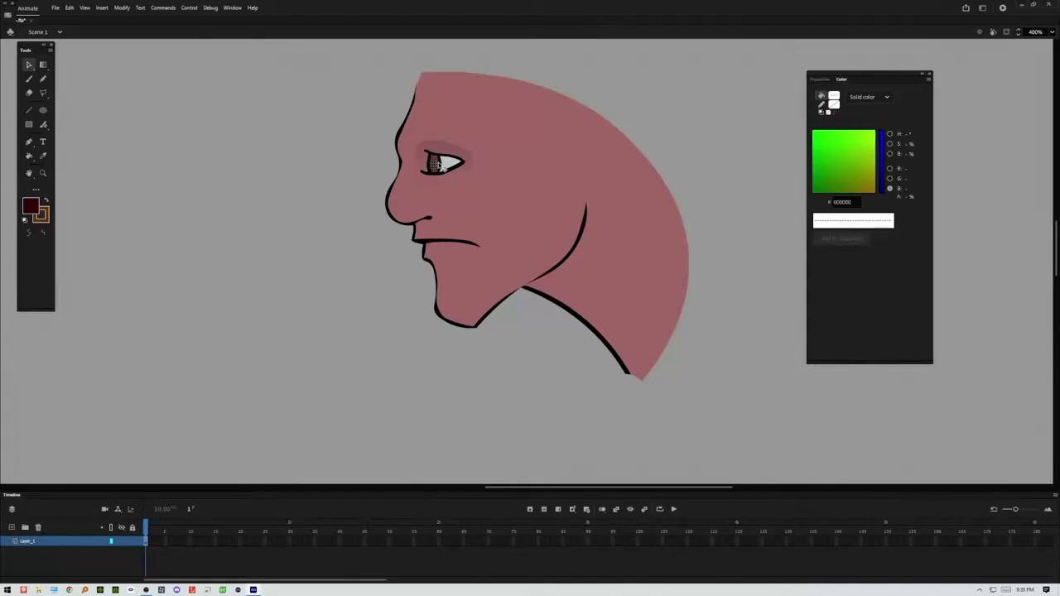
{"action": "left_click", "coordinate": [434, 166]}
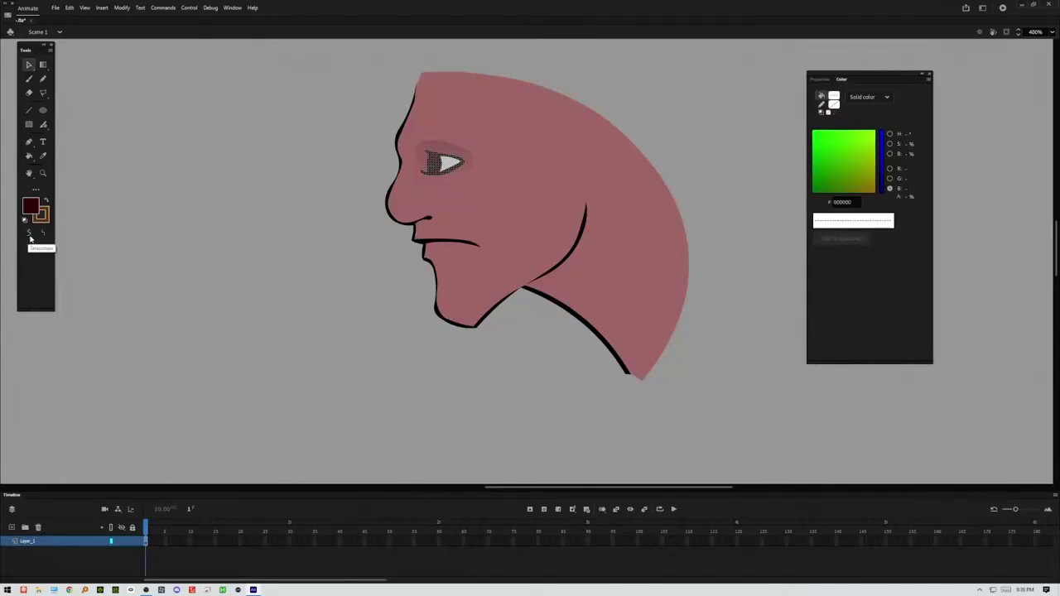
{"action": "left_click", "coordinate": [331, 184]}
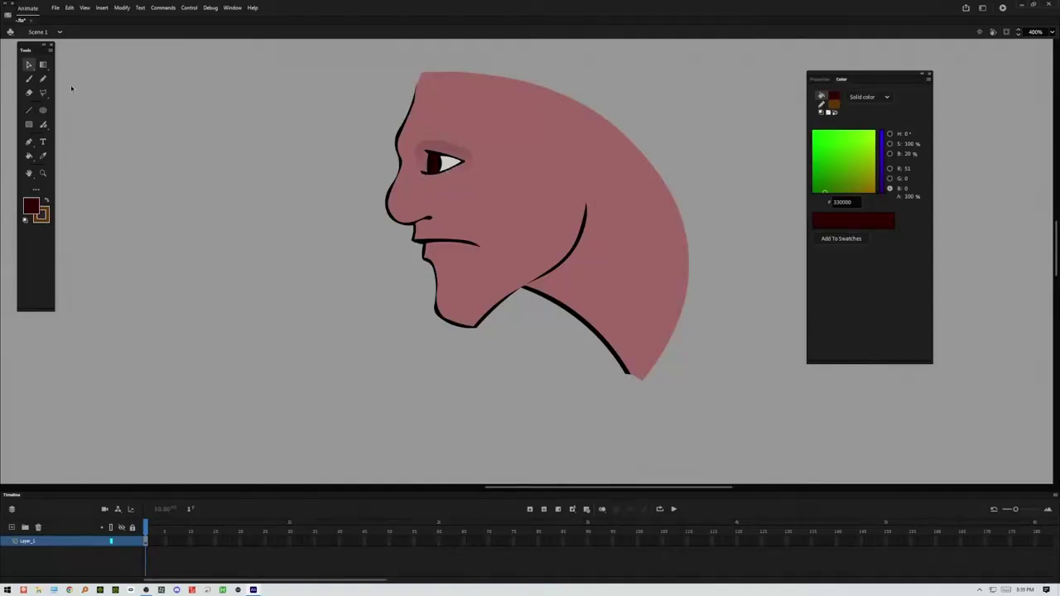
Step: Draw a curved brown Pencil line from the upper end of the jawline down the neck, past its lower edge
{"action": "left_click", "coordinate": [43, 80]}
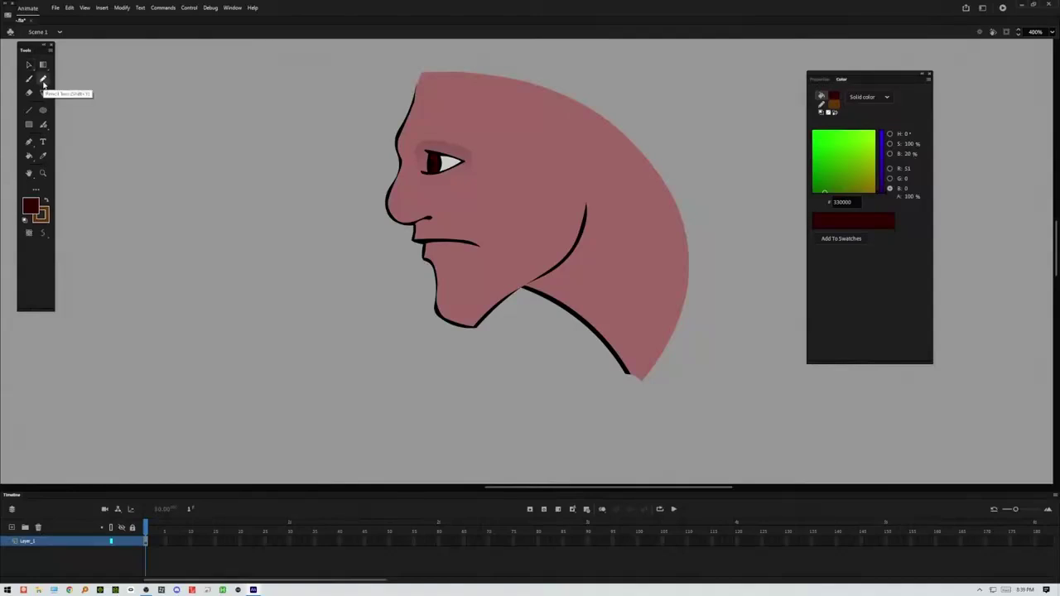
{"action": "mouse_move", "coordinate": [588, 205]}
{"action": "left_mouse_down"}
{"action": "mouse_move", "coordinate": [592, 290]}
{"action": "mouse_move", "coordinate": [628, 343]}
{"action": "mouse_move", "coordinate": [633, 414]}
{"action": "left_mouse_up"}
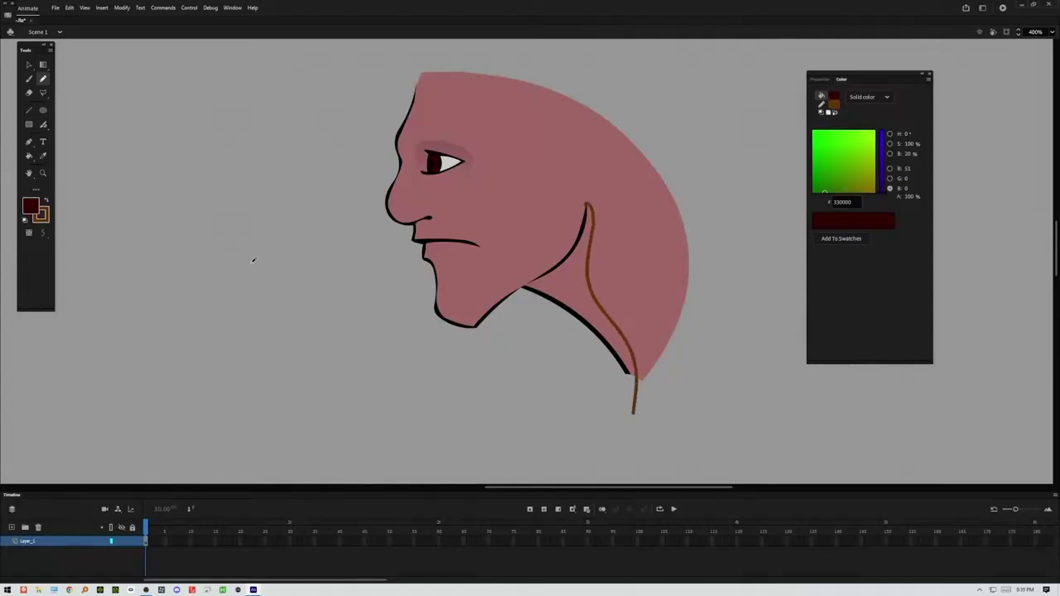
Step: Sample the head's pink as the fill color and darken it to 50% brightness (7F4D4D)
{"action": "key", "text": "i"}
{"action": "left_click", "coordinate": [580, 273]}
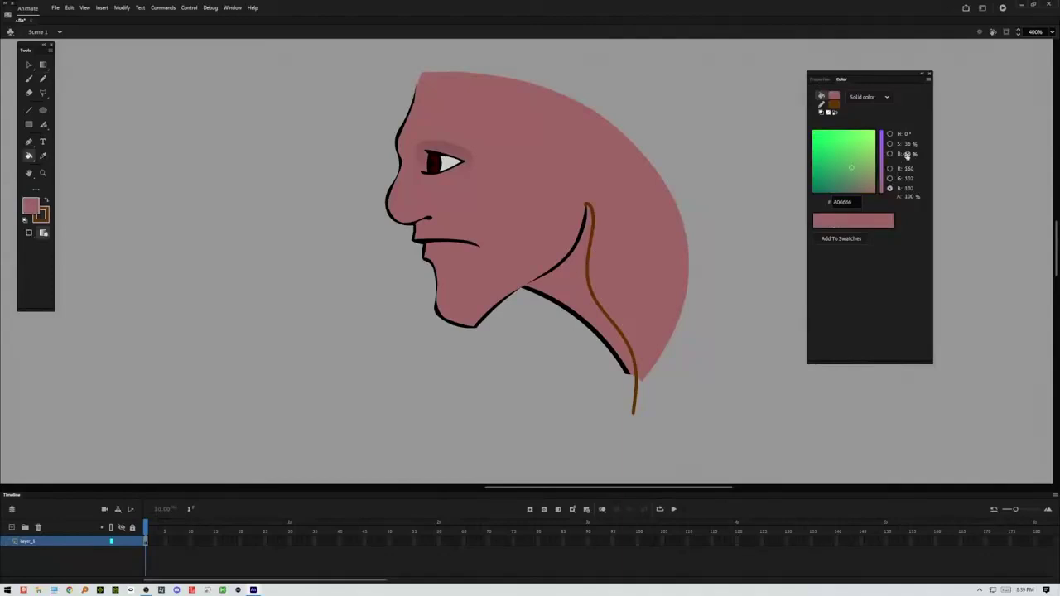
{"action": "left_click_drag", "start_coordinate": [909, 155], "coordinate": [900, 155]}
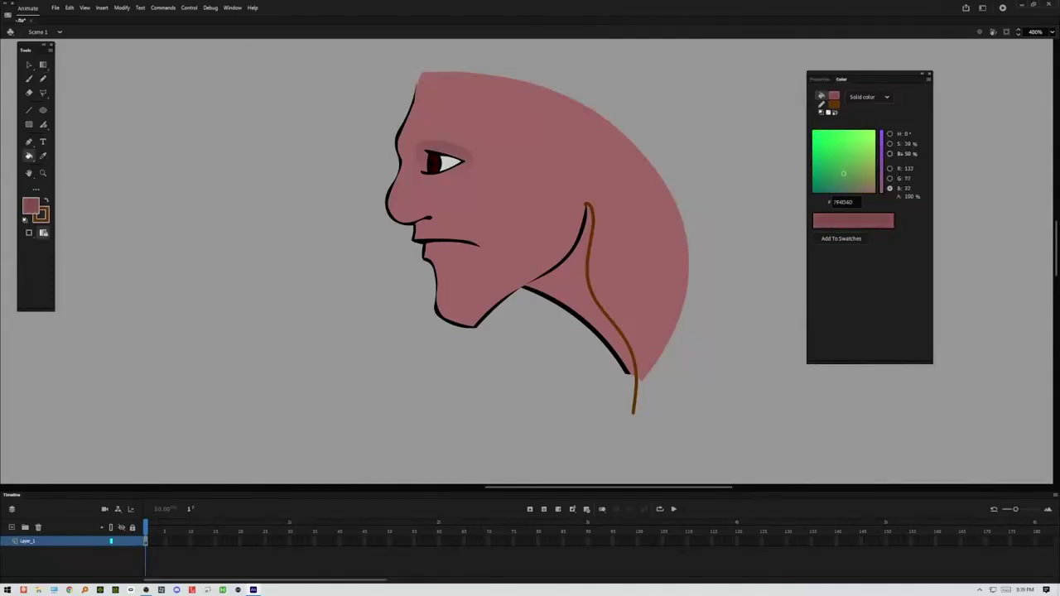
Step: Fill the neck area between the jawline and the brown line with the darker pink, redoing the fill with Close Small Gaps
{"action": "left_click", "coordinate": [592, 273]}
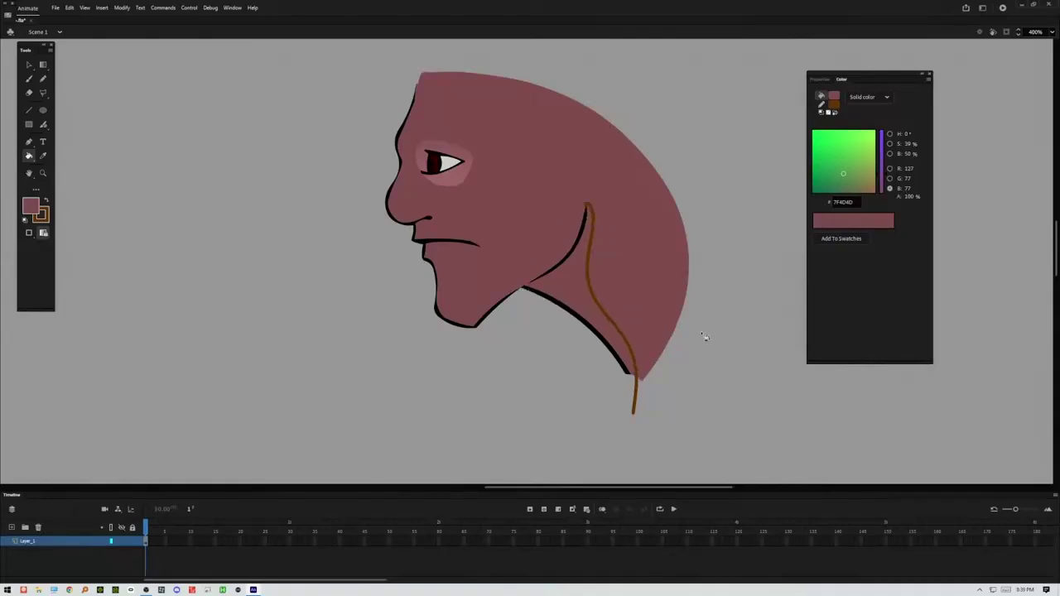
{"action": "key", "text": "ctrl+z"}
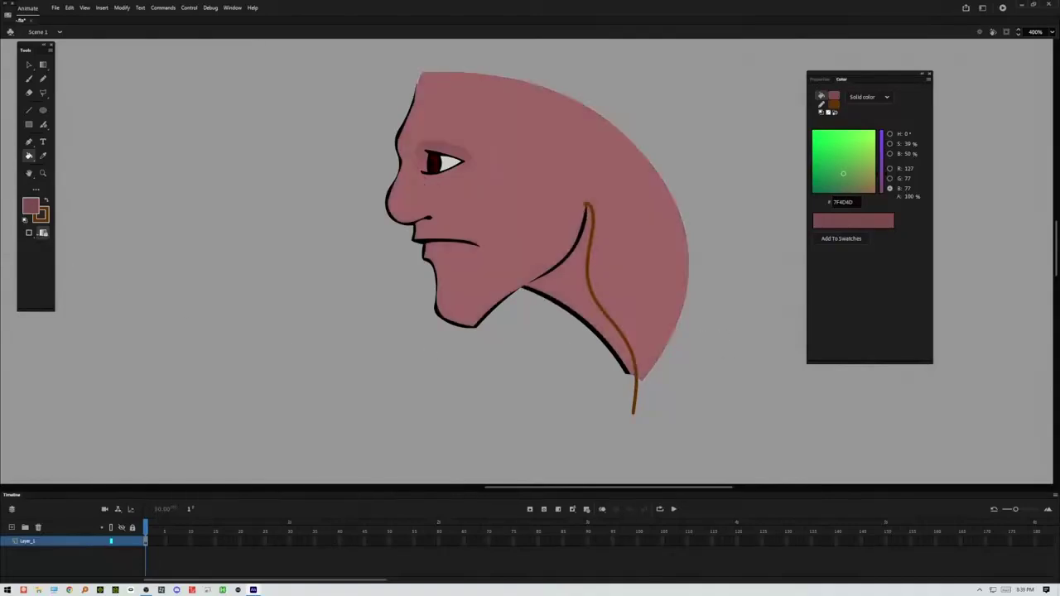
{"action": "left_click", "coordinate": [29, 232]}
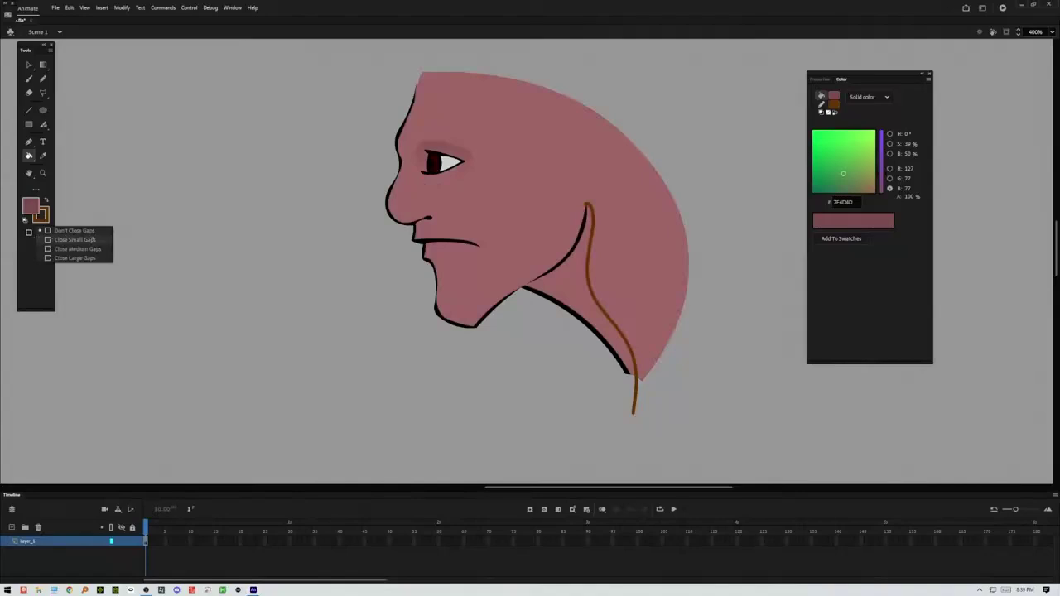
{"action": "left_click", "coordinate": [93, 239]}
{"action": "left_click", "coordinate": [583, 287]}
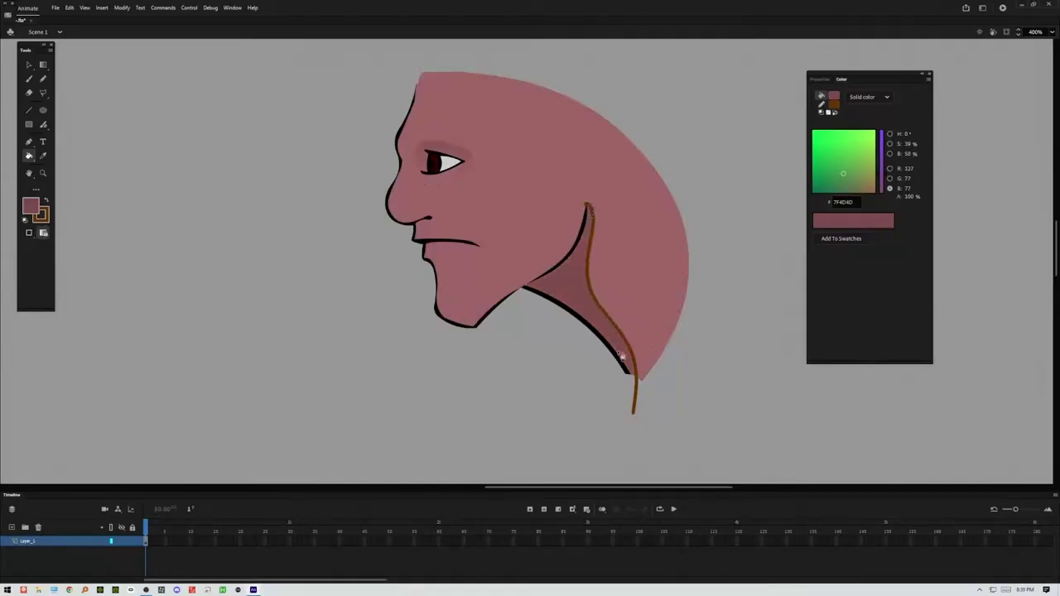
{"action": "left_click", "coordinate": [29, 65]}
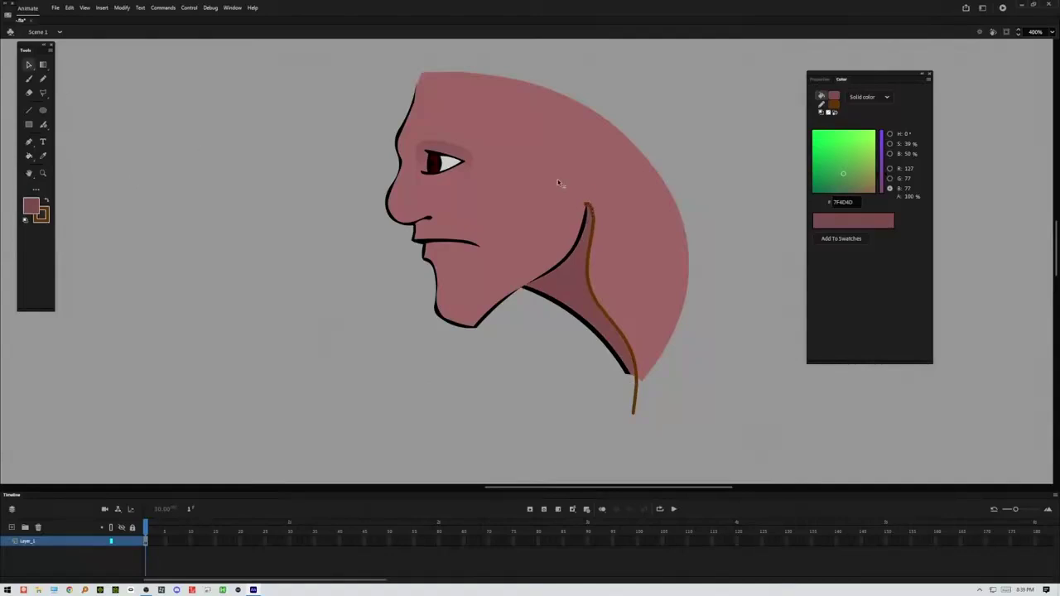
Step: Delete the brown guide line running down the neck, leaving the darker pink shading
{"action": "left_click", "coordinate": [590, 225]}
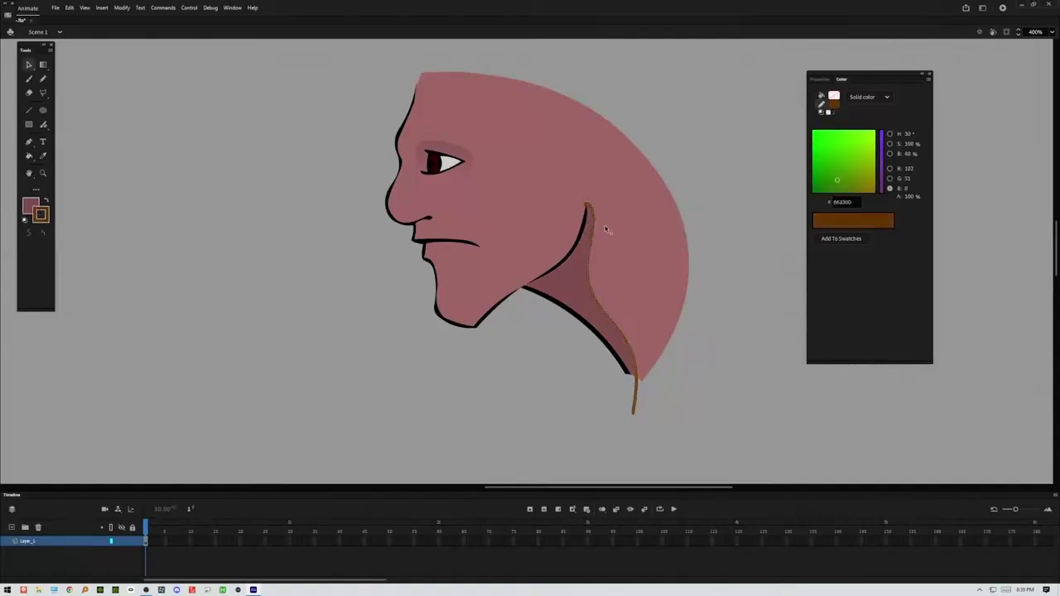
{"action": "key", "text": "Delete"}
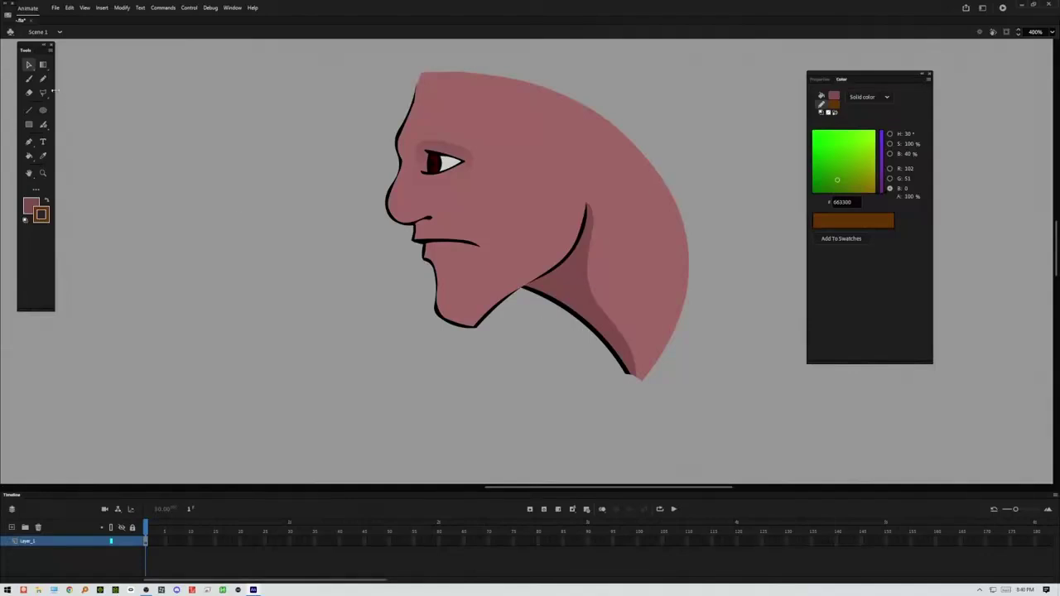
Step: Select the whole head with Free Transform and skew it slightly upward at the back of the head using Rotate and Skew
{"action": "left_click", "coordinate": [29, 66]}
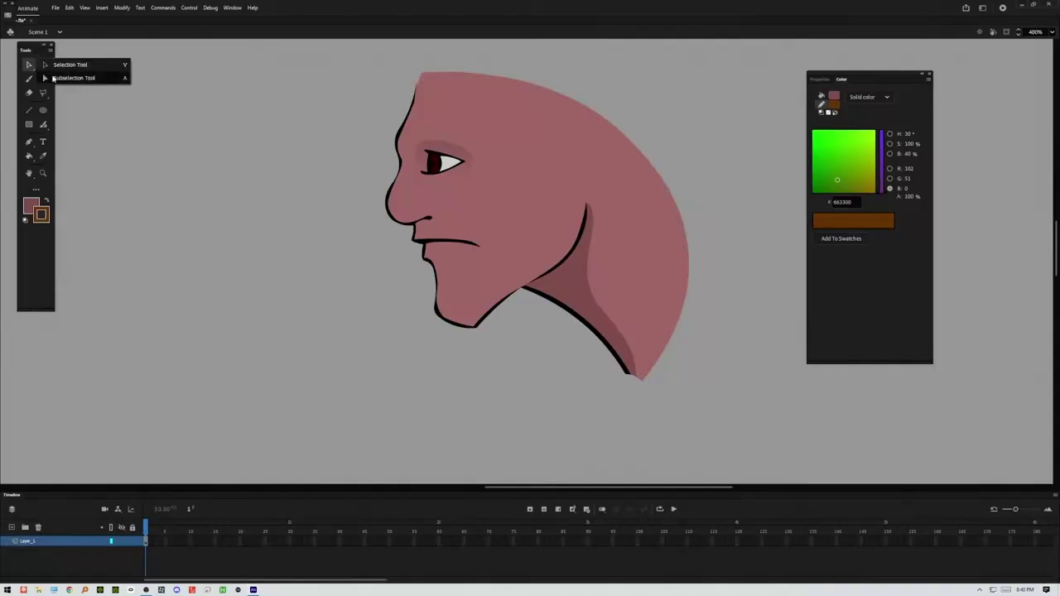
{"action": "left_click", "coordinate": [53, 78]}
{"action": "left_click", "coordinate": [30, 66]}
{"action": "left_click", "coordinate": [43, 66]}
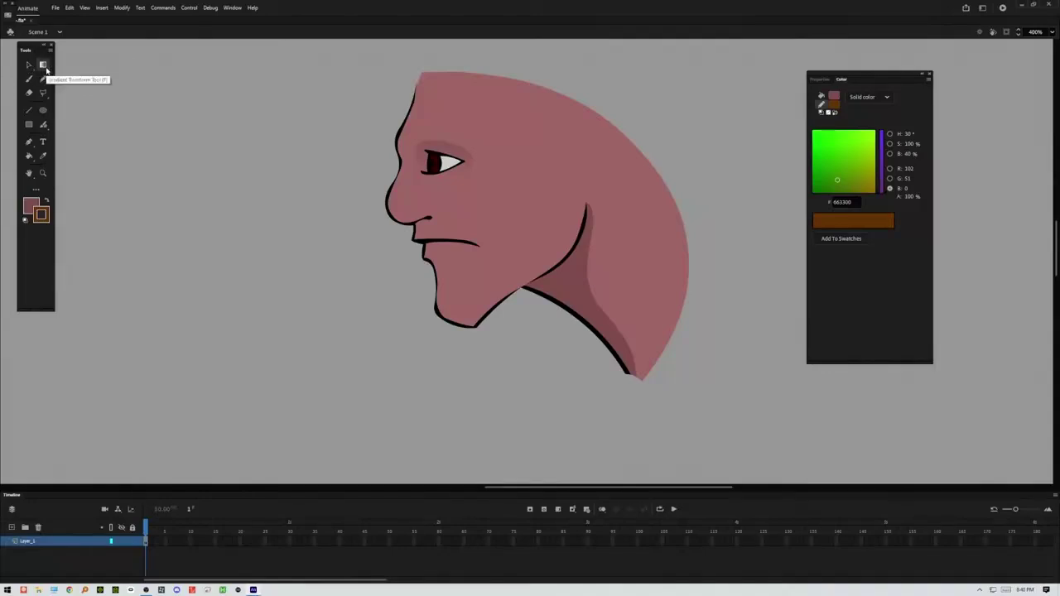
{"action": "left_click", "coordinate": [45, 70]}
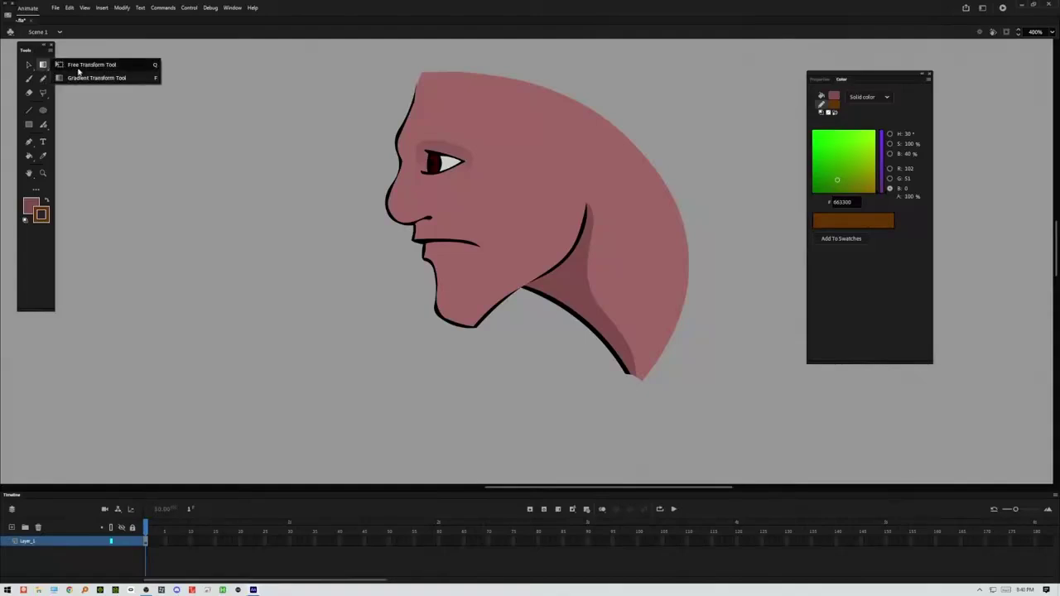
{"action": "left_click", "coordinate": [78, 69]}
{"action": "mouse_move", "coordinate": [313, 81]}
{"action": "left_mouse_down"}
{"action": "mouse_move", "coordinate": [447, 101]}
{"action": "mouse_move", "coordinate": [668, 403]}
{"action": "mouse_move", "coordinate": [718, 428]}
{"action": "mouse_move", "coordinate": [709, 415]}
{"action": "left_mouse_up"}
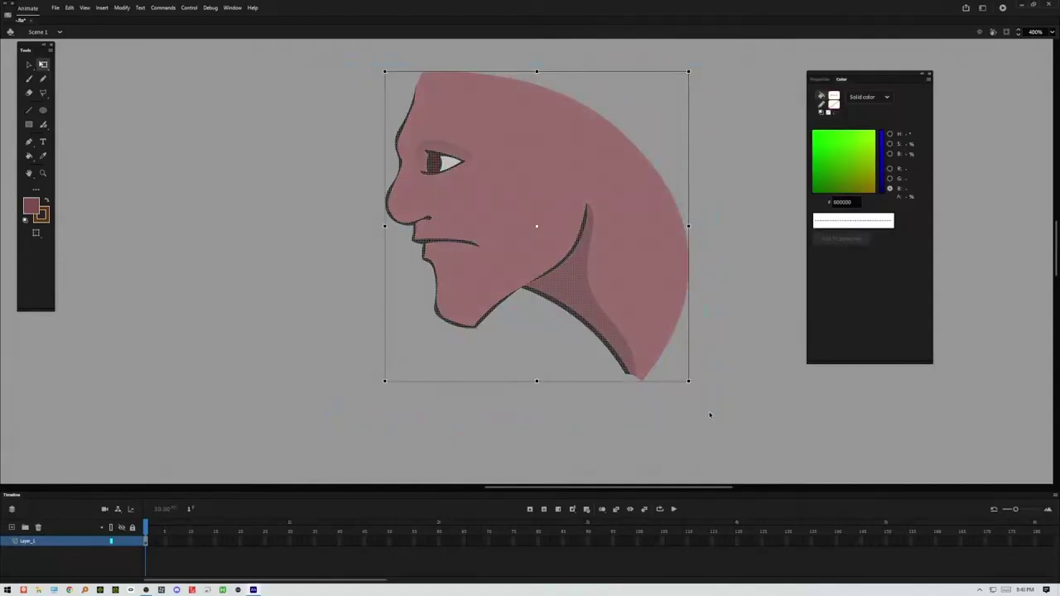
{"action": "left_click", "coordinate": [37, 237]}
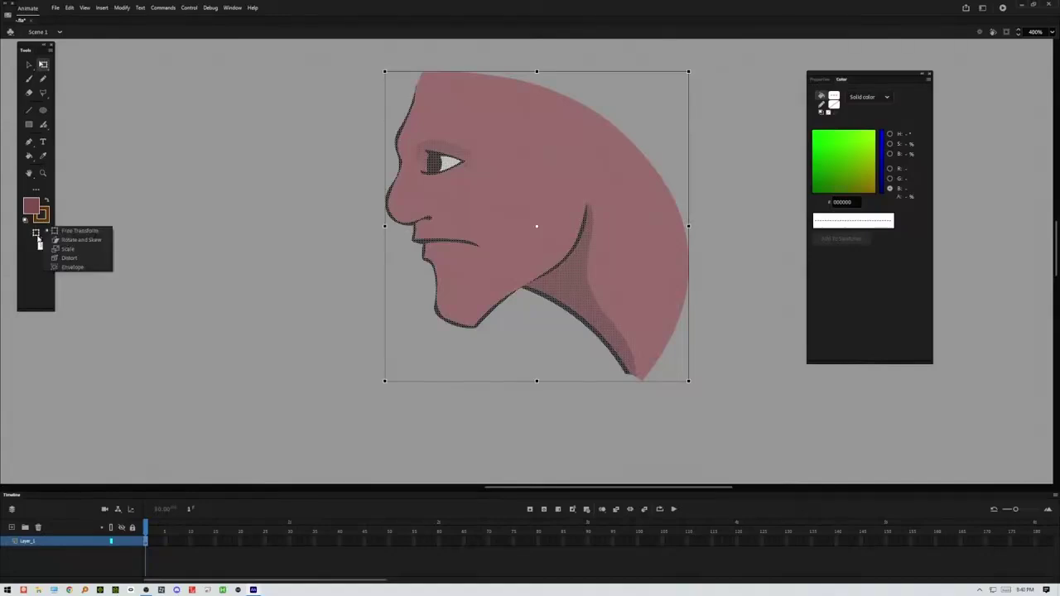
{"action": "left_click", "coordinate": [82, 241]}
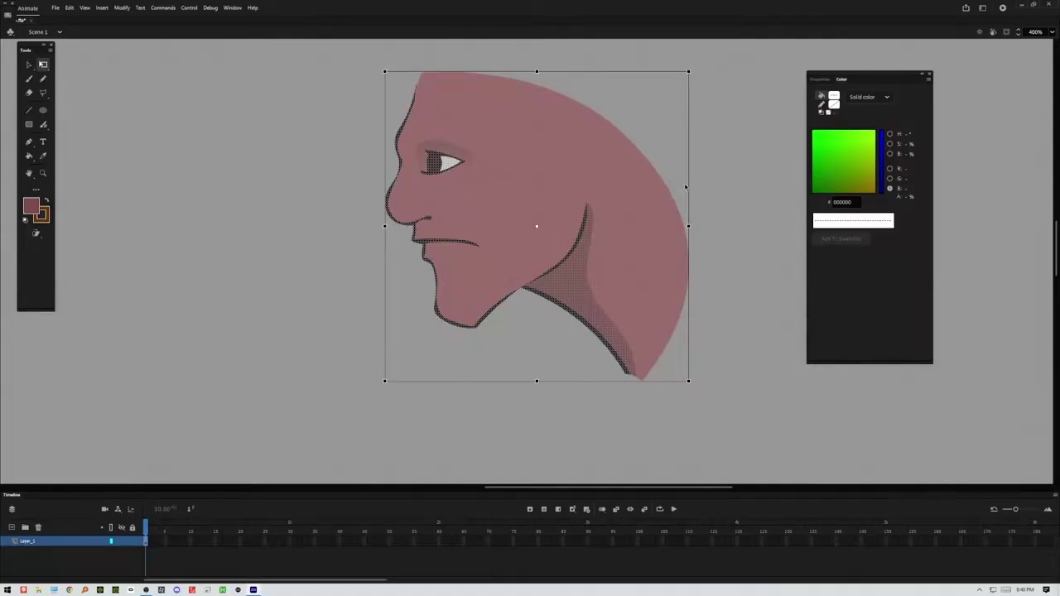
{"action": "mouse_move", "coordinate": [688, 226]}
{"action": "left_mouse_down"}
{"action": "mouse_move", "coordinate": [687, 205]}
{"action": "mouse_move", "coordinate": [687, 221]}
{"action": "left_mouse_up"}
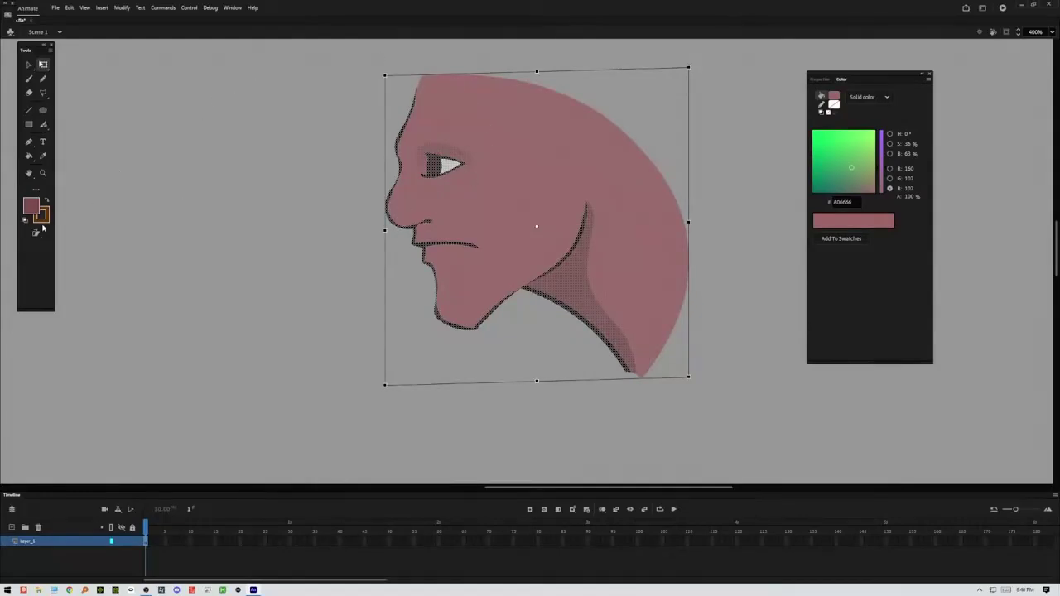
Step: Distort the head by pulling its chin-side and forehead-side corners, and narrow it from the back of the skull
{"action": "left_click", "coordinate": [41, 235]}
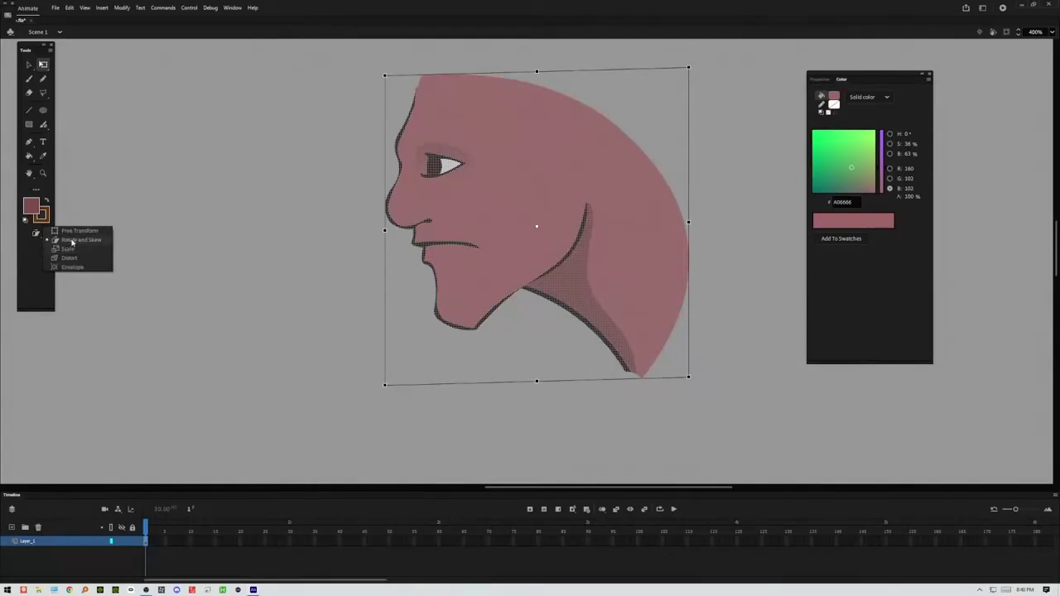
{"action": "left_click", "coordinate": [67, 258]}
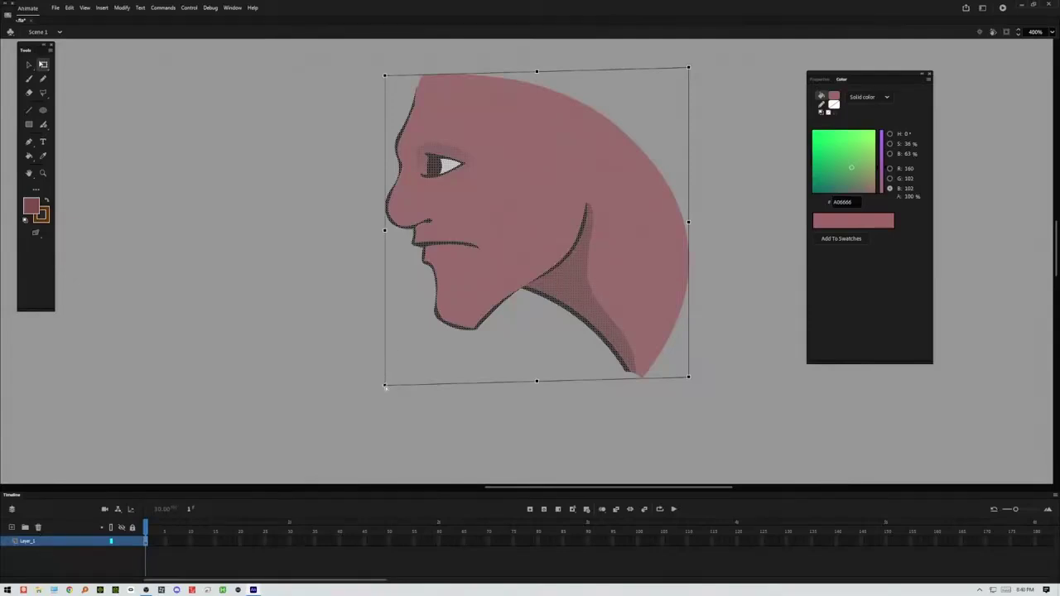
{"action": "mouse_move", "coordinate": [384, 384]}
{"action": "left_mouse_down"}
{"action": "mouse_move", "coordinate": [351, 391]}
{"action": "mouse_move", "coordinate": [377, 398]}
{"action": "mouse_move", "coordinate": [392, 387]}
{"action": "mouse_move", "coordinate": [386, 367]}
{"action": "mouse_move", "coordinate": [366, 375]}
{"action": "left_mouse_up"}
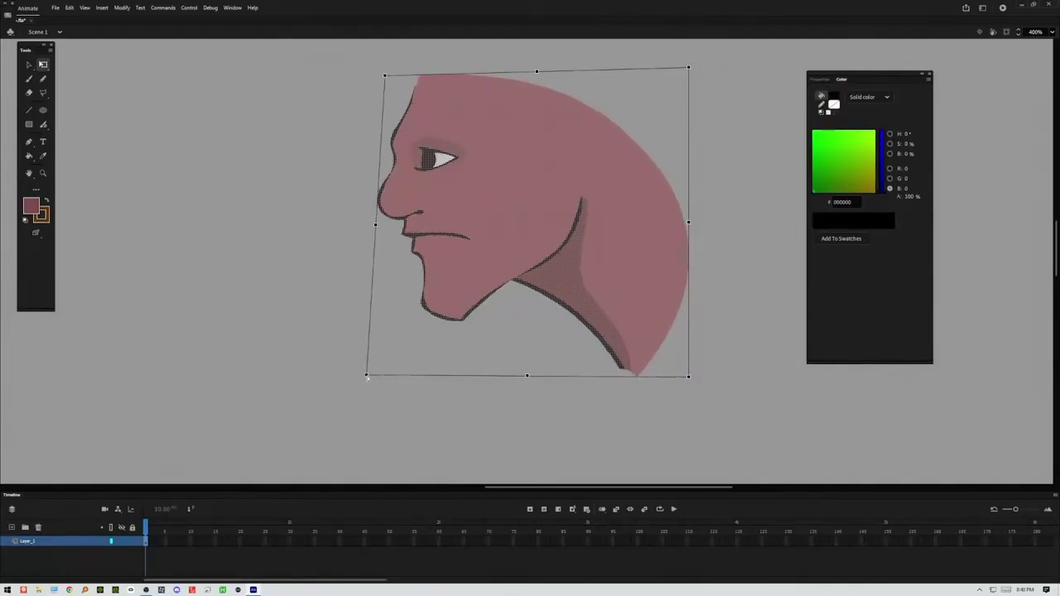
{"action": "mouse_move", "coordinate": [384, 76]}
{"action": "left_mouse_down"}
{"action": "mouse_move", "coordinate": [421, 78]}
{"action": "mouse_move", "coordinate": [421, 99]}
{"action": "mouse_move", "coordinate": [394, 108]}
{"action": "mouse_move", "coordinate": [389, 85]}
{"action": "left_mouse_up"}
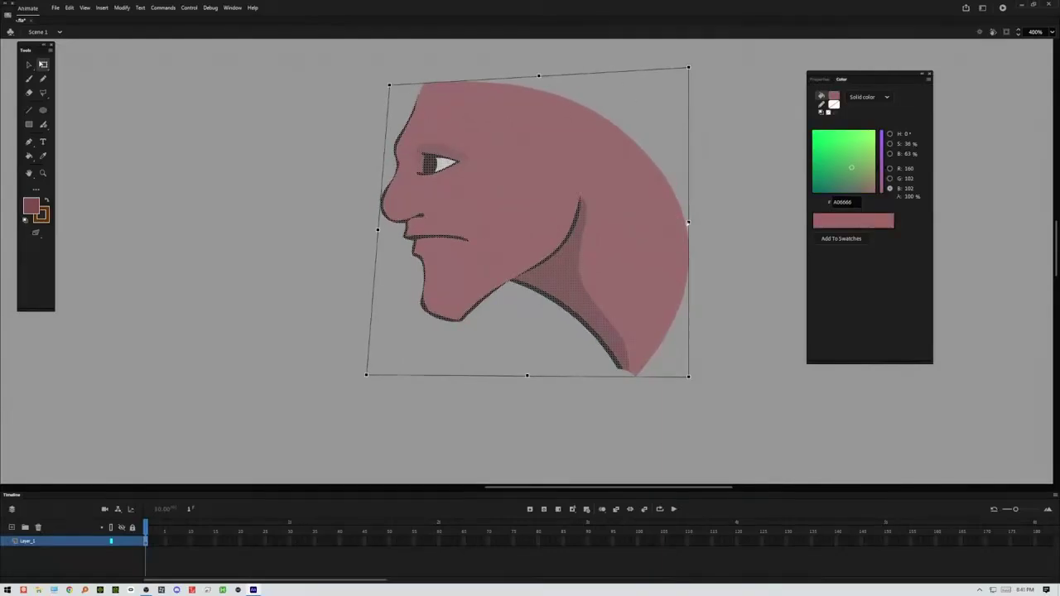
{"action": "left_click_drag", "start_coordinate": [684, 223], "coordinate": [658, 220]}
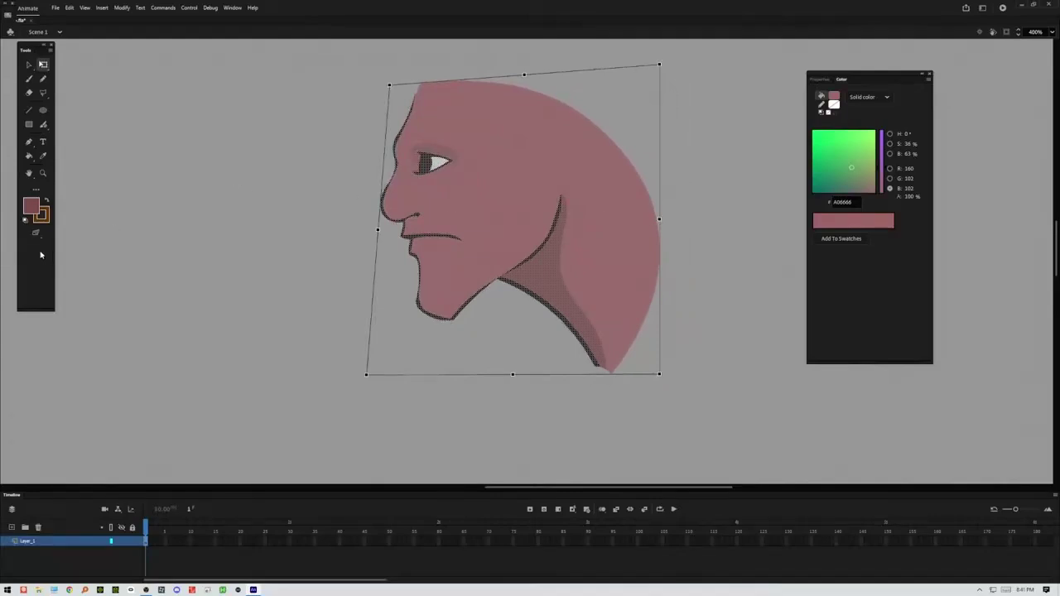
Step: Reshape the head with Envelope: stretch it vertically, pull in the back of the skull and bend the face contour, then deselect it
{"action": "left_click", "coordinate": [36, 233]}
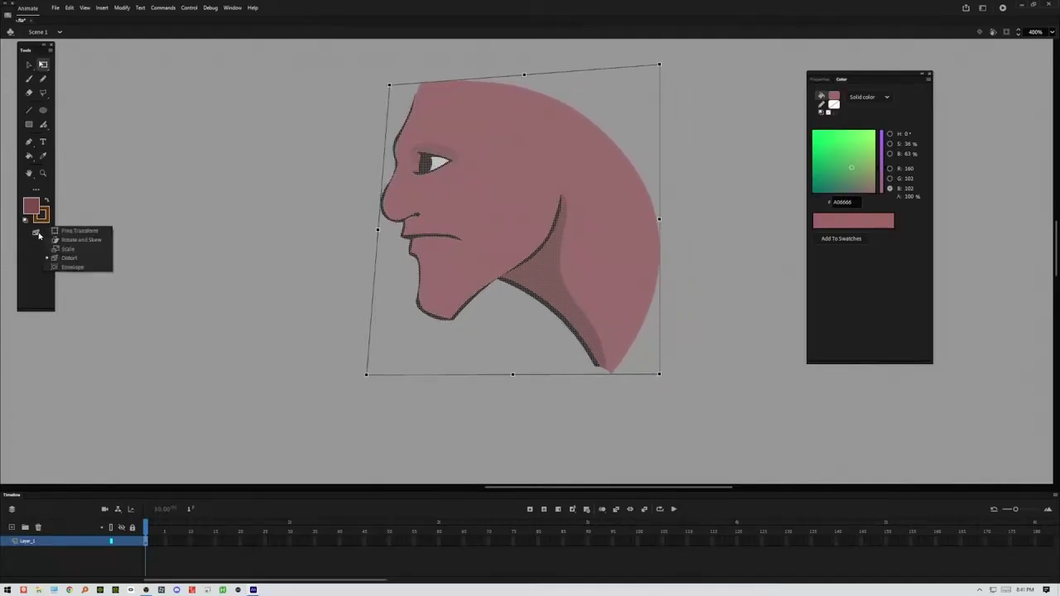
{"action": "left_click", "coordinate": [69, 267]}
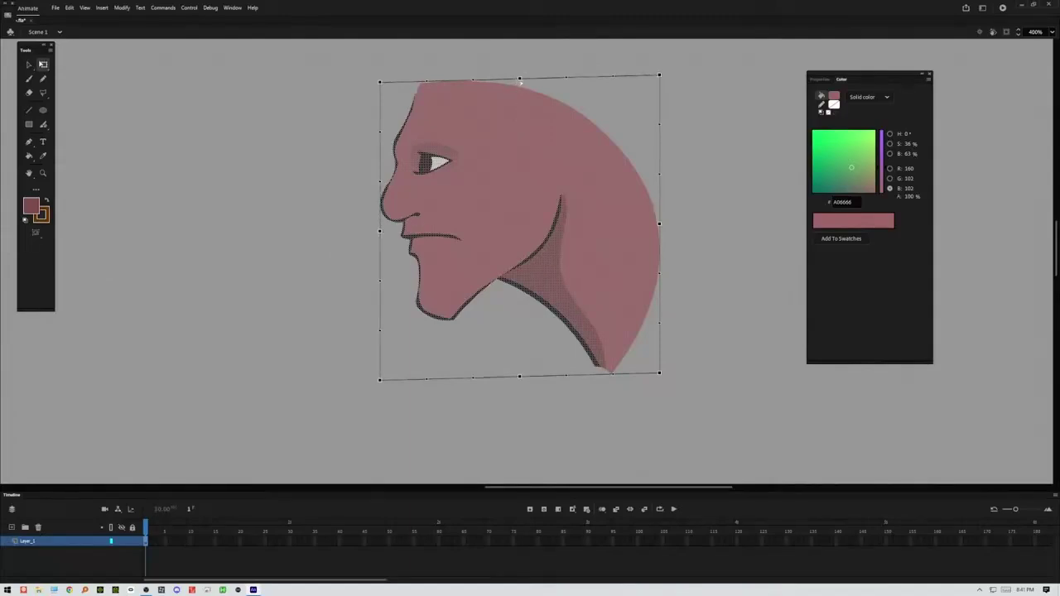
{"action": "left_click_drag", "start_coordinate": [519, 77], "coordinate": [507, 59]}
{"action": "left_click_drag", "start_coordinate": [519, 378], "coordinate": [532, 404]}
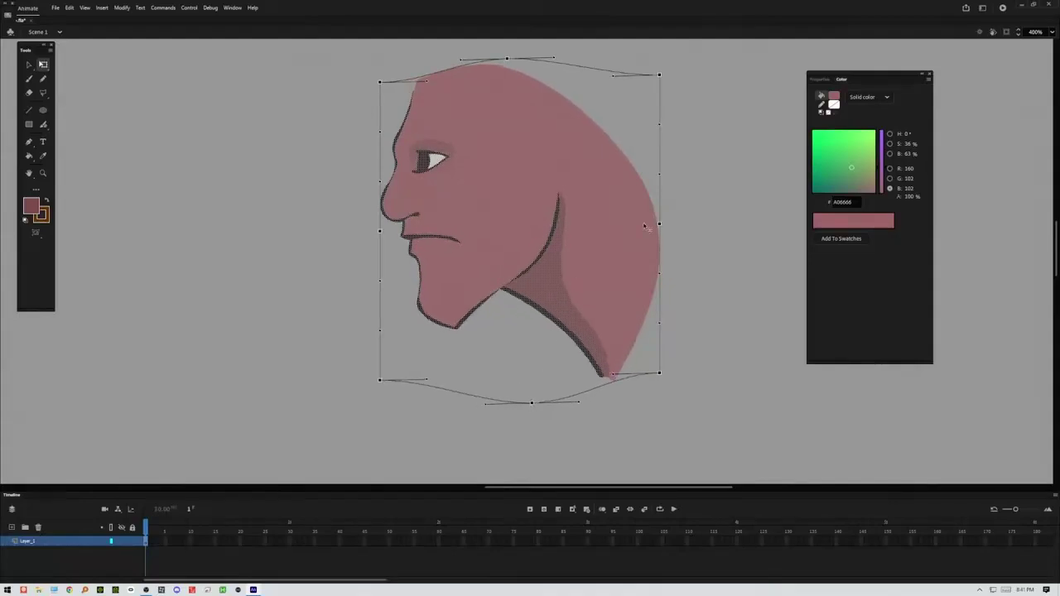
{"action": "left_click_drag", "start_coordinate": [661, 222], "coordinate": [622, 230]}
{"action": "left_click_drag", "start_coordinate": [378, 231], "coordinate": [374, 220]}
{"action": "mouse_move", "coordinate": [379, 82]}
{"action": "left_mouse_down"}
{"action": "mouse_move", "coordinate": [389, 78]}
{"action": "mouse_move", "coordinate": [376, 98]}
{"action": "mouse_move", "coordinate": [367, 88]}
{"action": "left_mouse_up"}
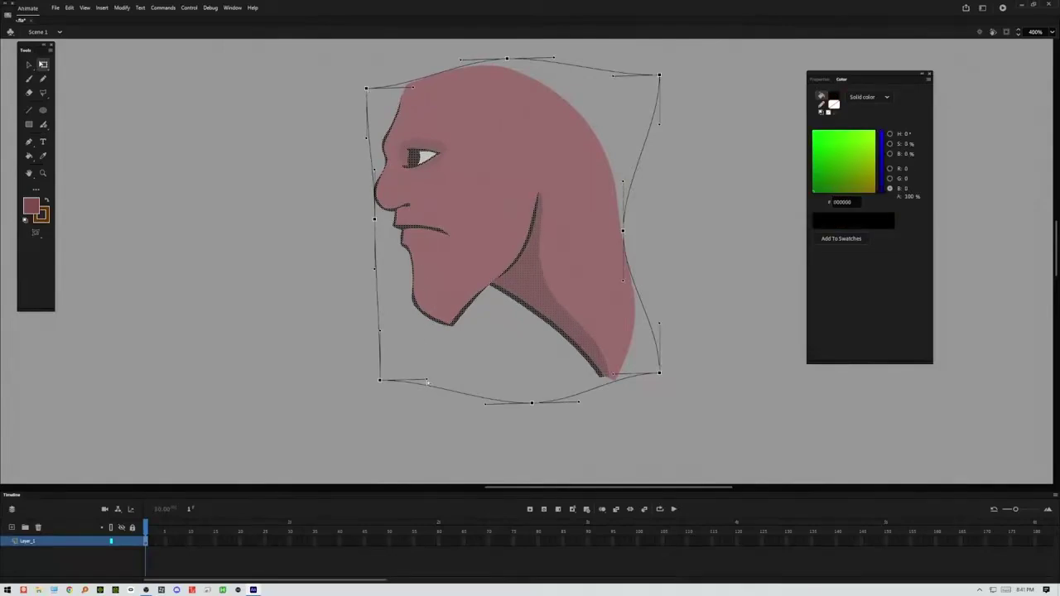
{"action": "left_click_drag", "start_coordinate": [426, 389], "coordinate": [427, 392]}
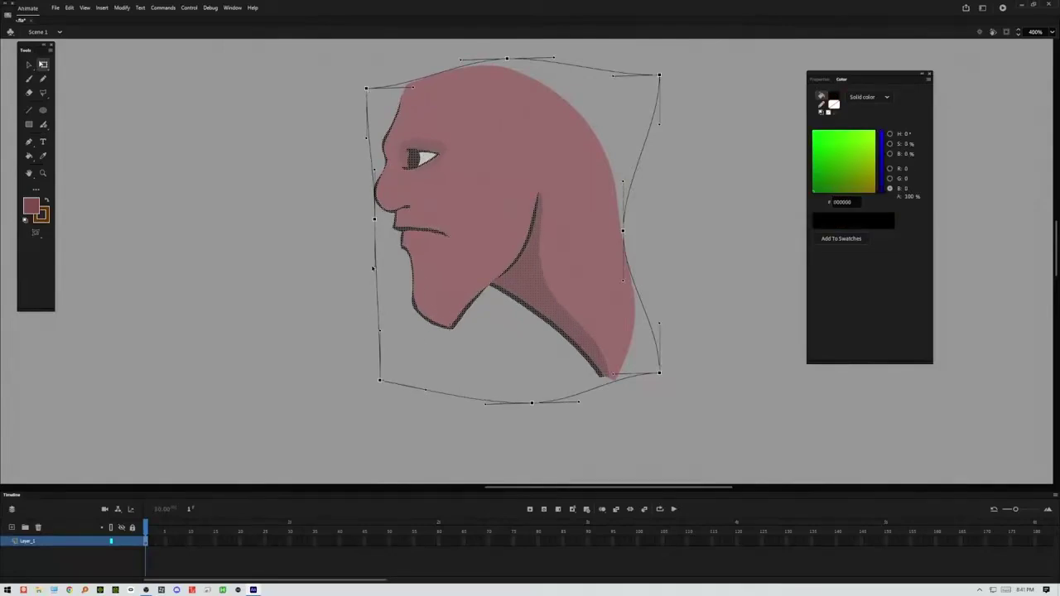
{"action": "left_click_drag", "start_coordinate": [370, 269], "coordinate": [356, 312]}
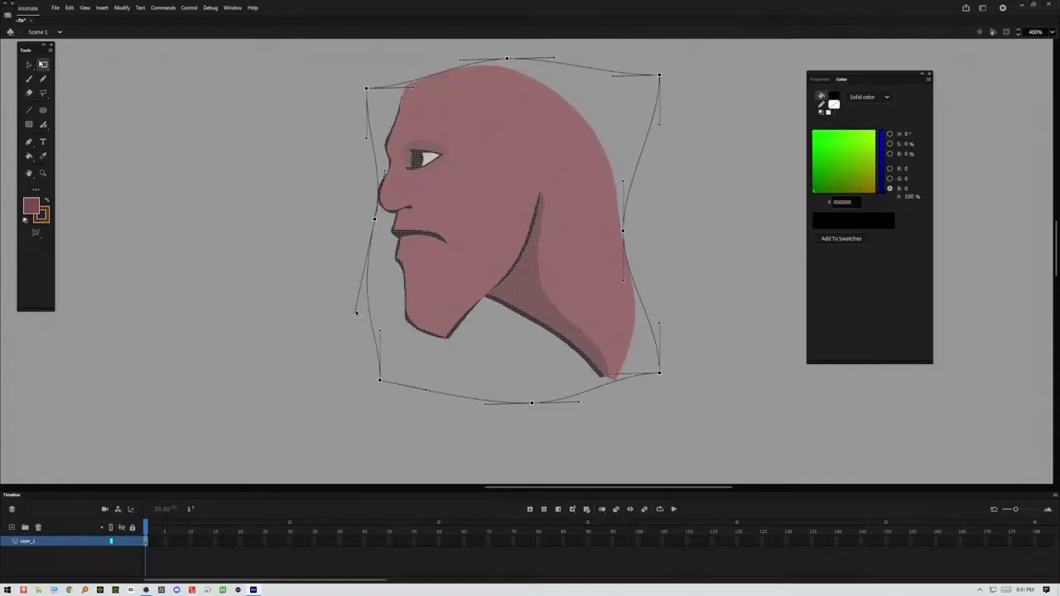
{"action": "left_click", "coordinate": [333, 296]}
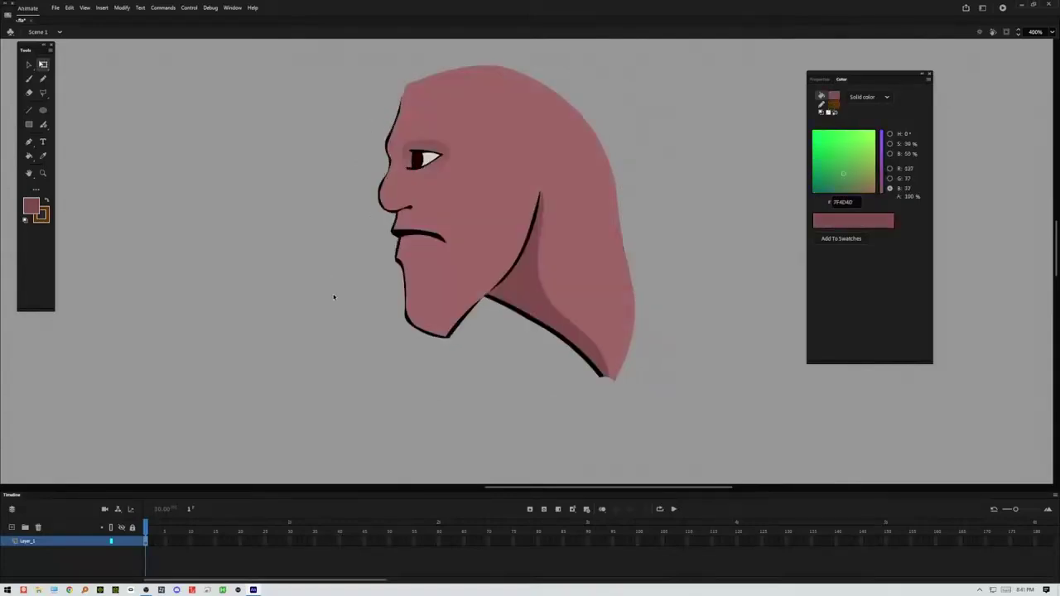
Step: Add the Asset Warp Tool to the toolbar below the Hand tool
{"action": "left_click", "coordinate": [37, 191]}
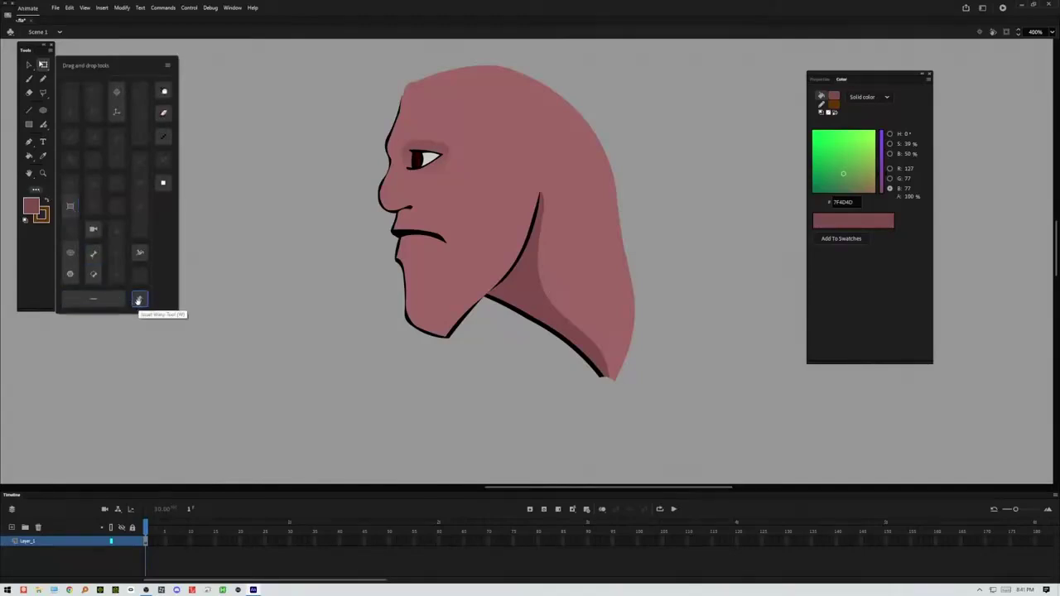
{"action": "left_click_drag", "start_coordinate": [139, 300], "coordinate": [50, 172]}
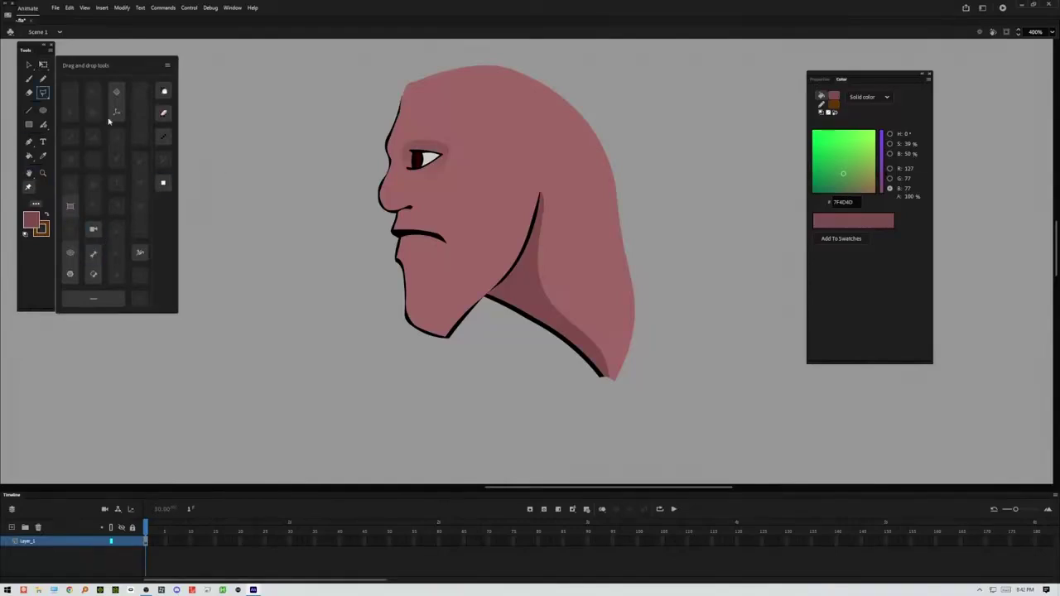
{"action": "left_click", "coordinate": [36, 204]}
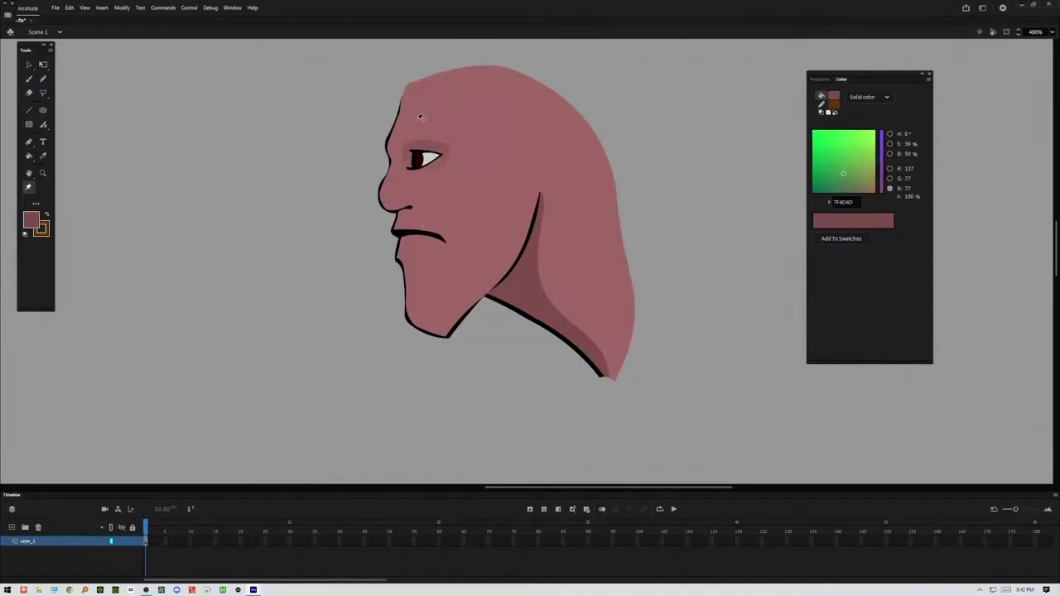
Step: Select the entire head and place a chain of Asset Warp joints at the forehead, nose, chin, jaw hinge and base of the neck
{"action": "key", "text": "ctrl+a"}
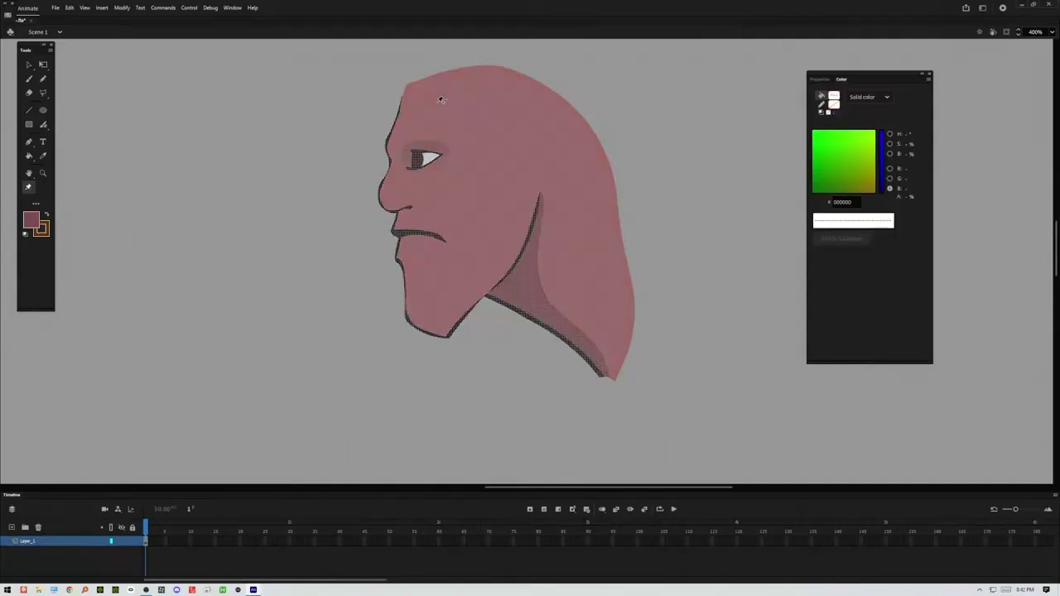
{"action": "left_click", "coordinate": [440, 100]}
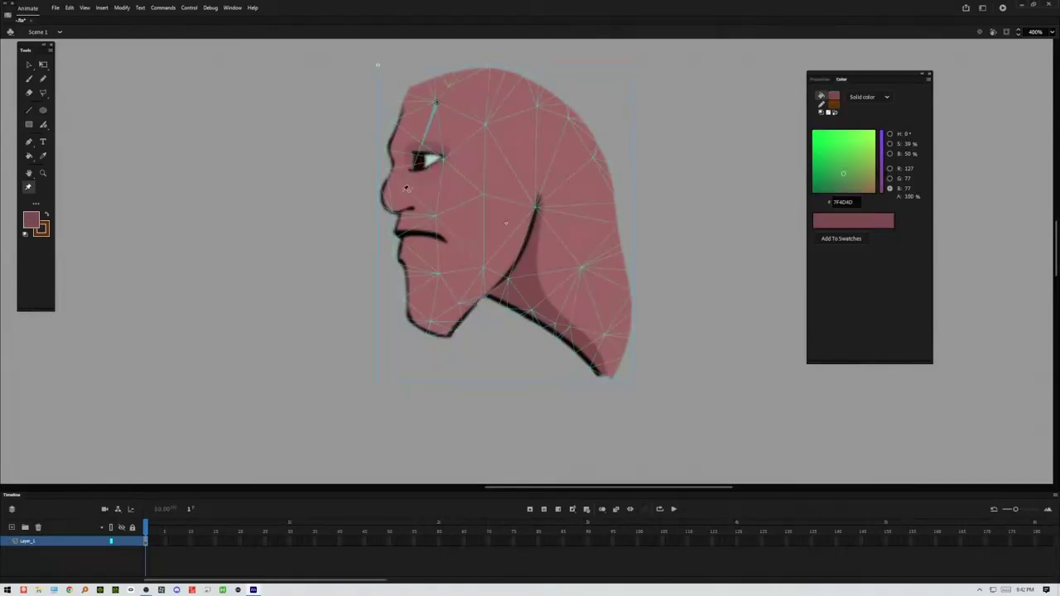
{"action": "left_click", "coordinate": [407, 191]}
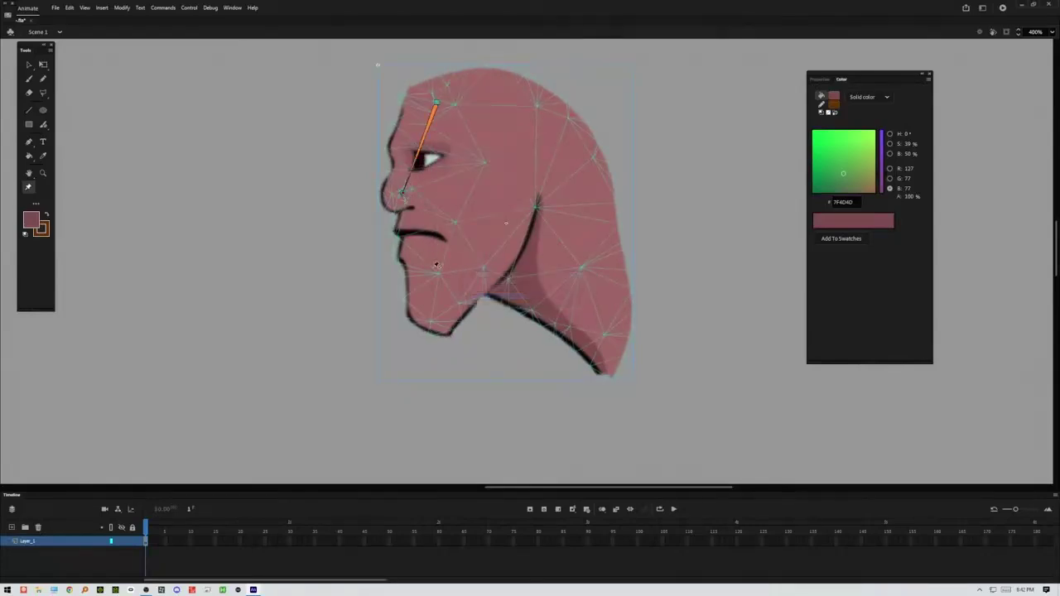
{"action": "left_click", "coordinate": [432, 308]}
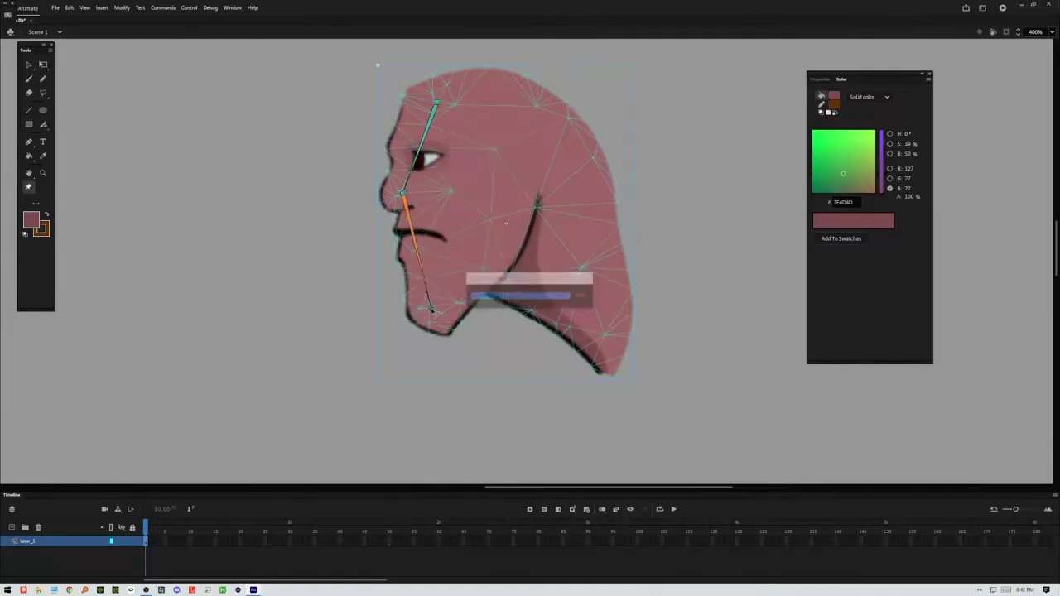
{"action": "left_click", "coordinate": [519, 229]}
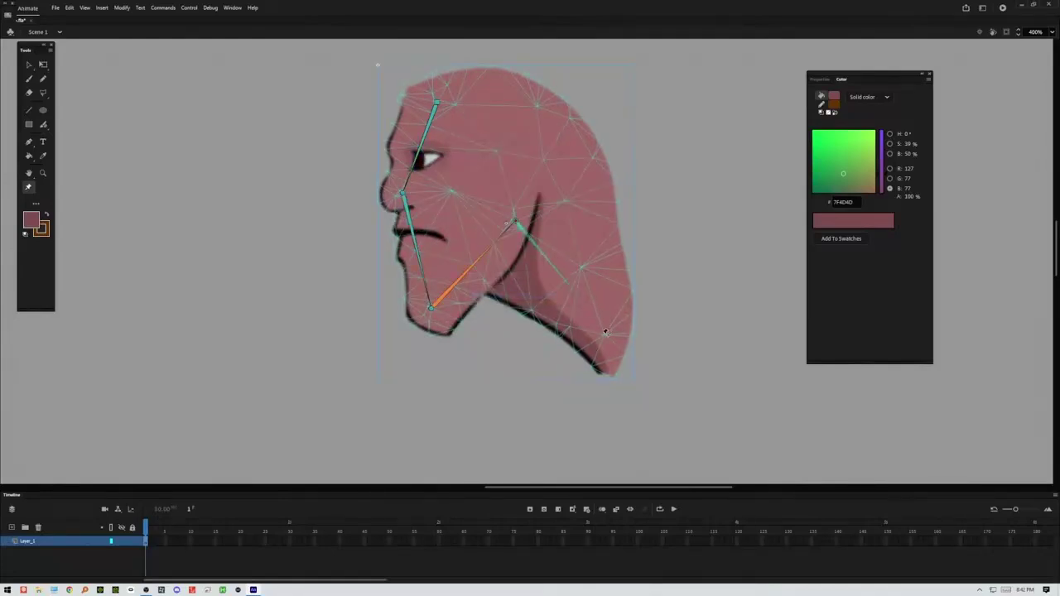
{"action": "left_click", "coordinate": [609, 336]}
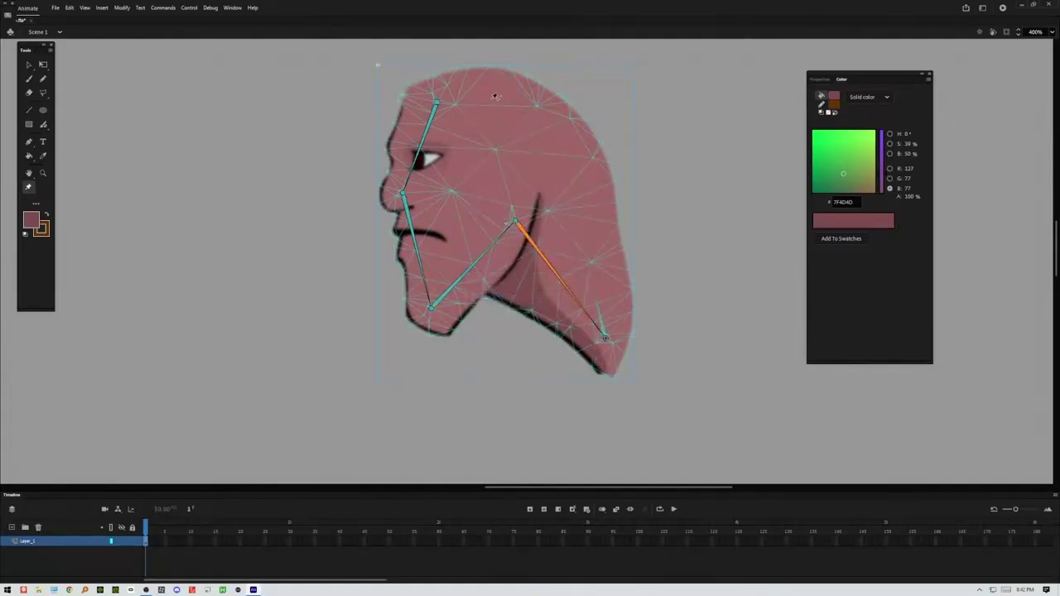
Step: Shift the warped head slightly by its forehead joint and move it down toward the facing side with the Selection tool
{"action": "mouse_move", "coordinate": [436, 102]}
{"action": "left_mouse_down"}
{"action": "mouse_move", "coordinate": [451, 103]}
{"action": "mouse_move", "coordinate": [445, 91]}
{"action": "left_mouse_up"}
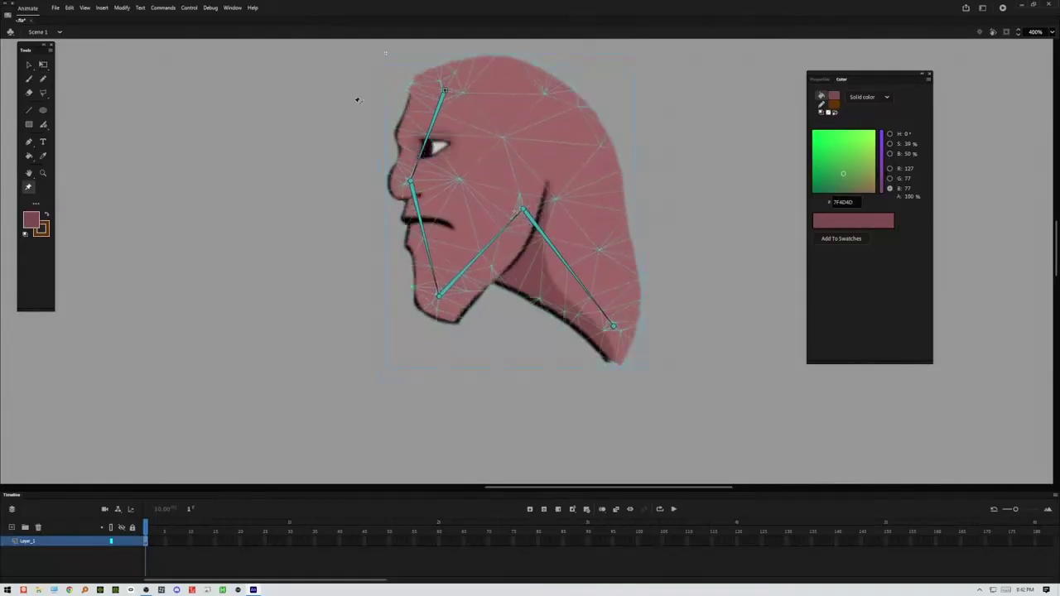
{"action": "left_click", "coordinate": [28, 65]}
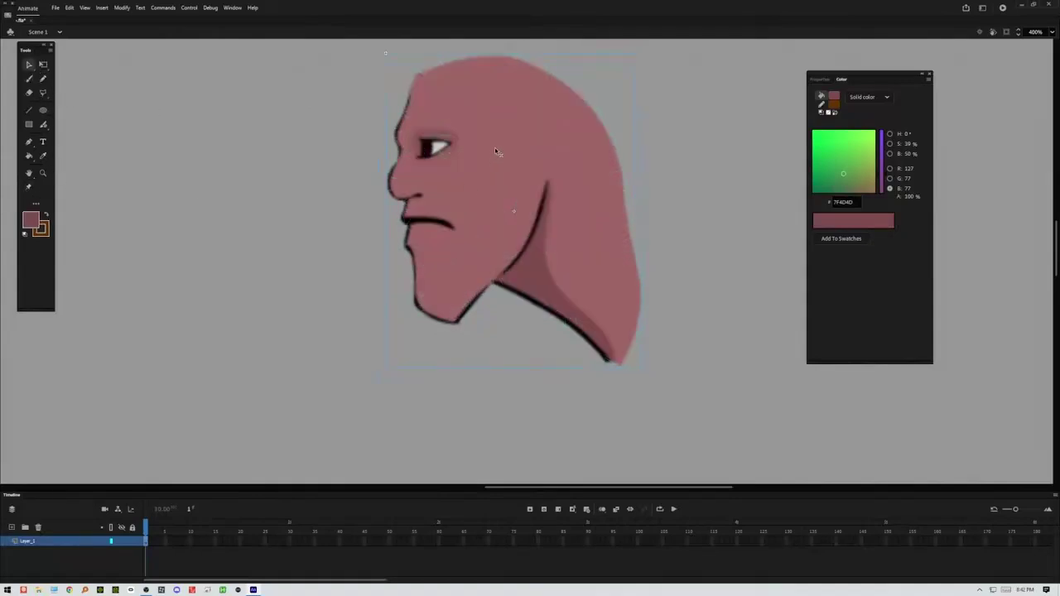
{"action": "left_click_drag", "start_coordinate": [473, 161], "coordinate": [360, 223]}
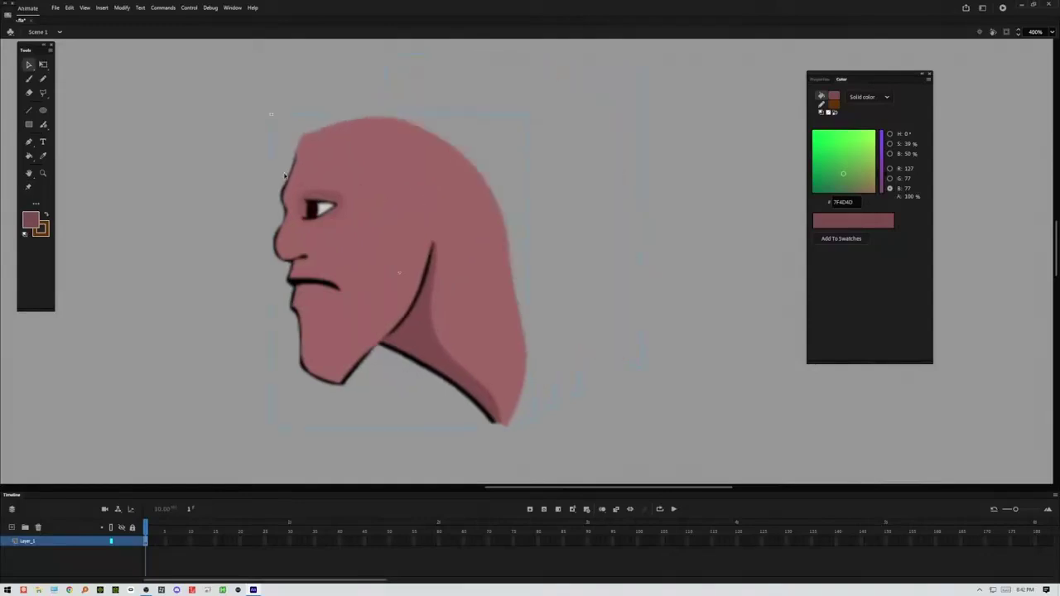
Step: Swing the head about its forehead joint by moving the nose joint down and outward with Asset Warp
{"action": "left_click", "coordinate": [30, 187]}
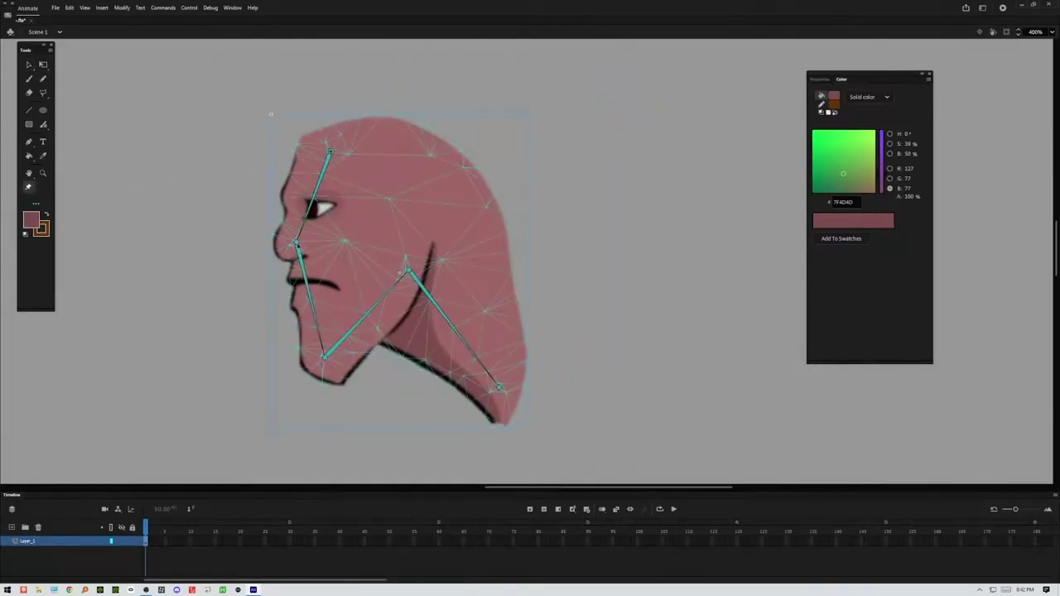
{"action": "left_click_drag", "start_coordinate": [297, 245], "coordinate": [277, 275]}
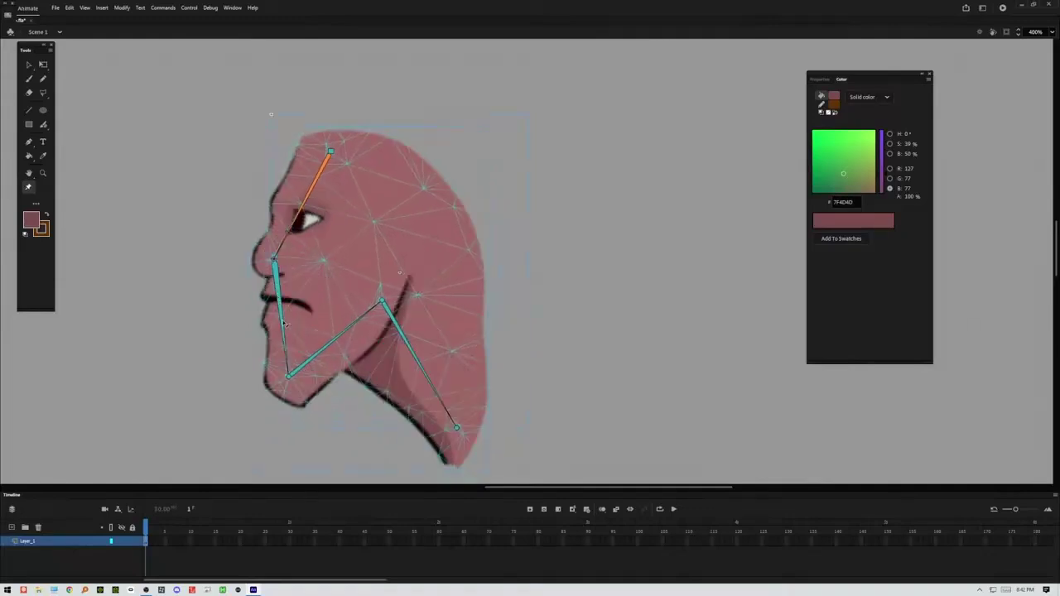
Step: Warp the head by raising the chin joint, repositioning the jaw hinge and stretching the neck-base joint outward, and move the head away from its facing side
{"action": "left_click_drag", "start_coordinate": [289, 378], "coordinate": [323, 325]}
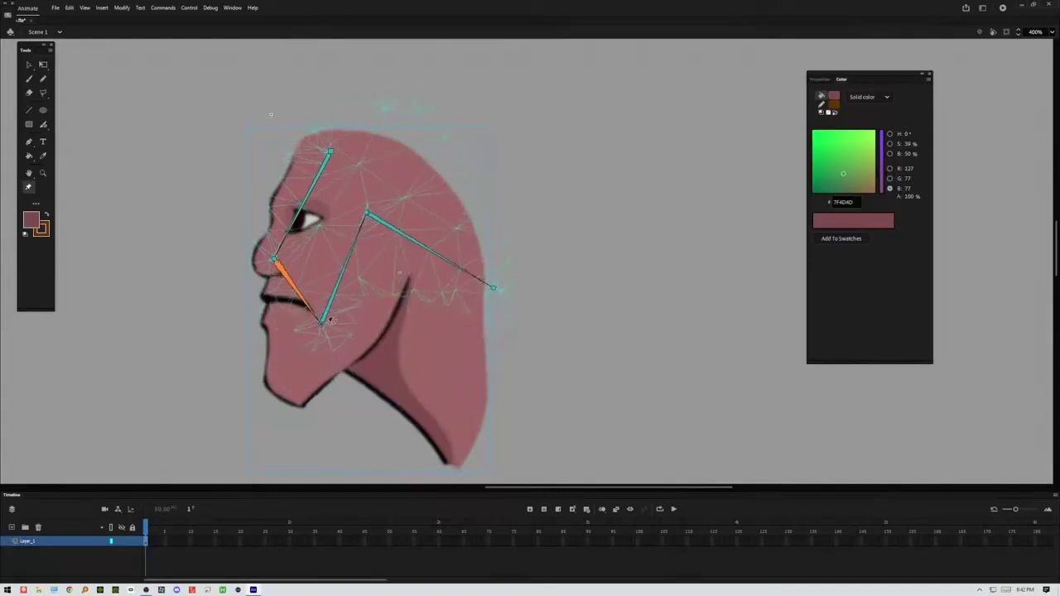
{"action": "left_click_drag", "start_coordinate": [372, 225], "coordinate": [442, 358]}
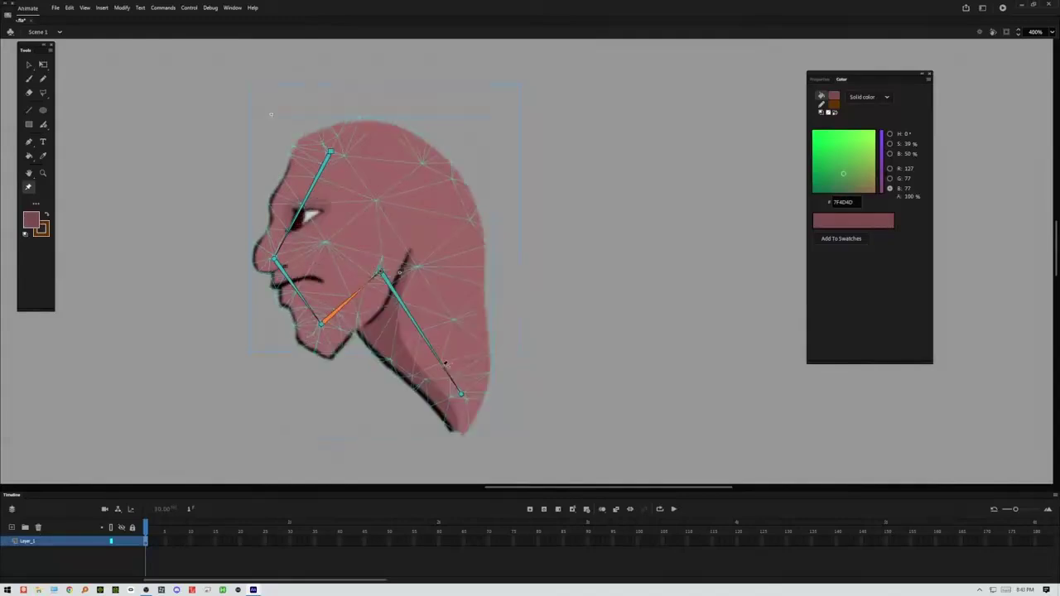
{"action": "left_click_drag", "start_coordinate": [467, 398], "coordinate": [527, 420]}
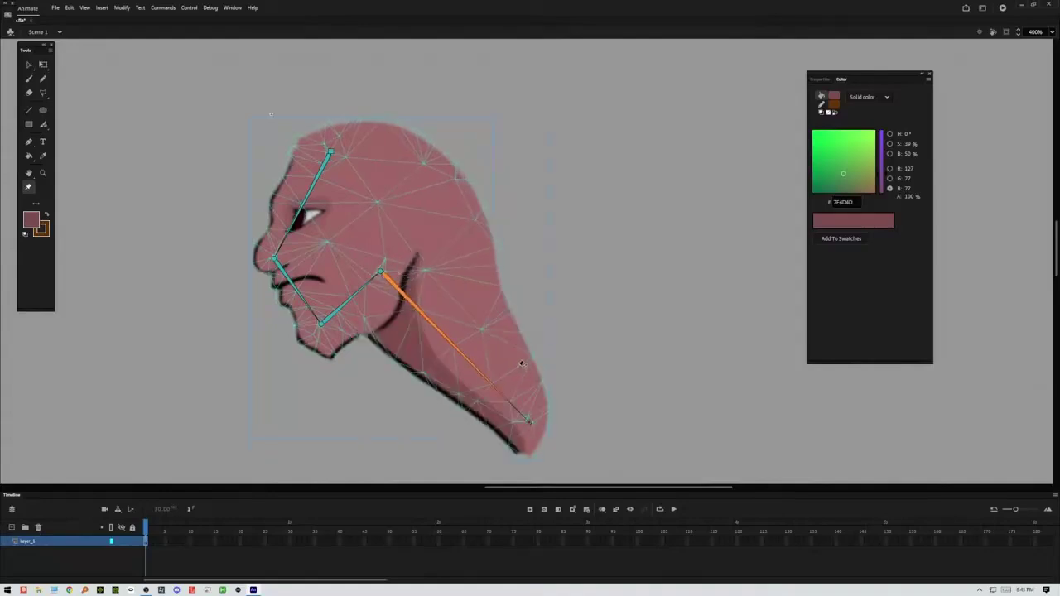
{"action": "key", "text": "v"}
{"action": "left_click_drag", "start_coordinate": [355, 245], "coordinate": [456, 228]}
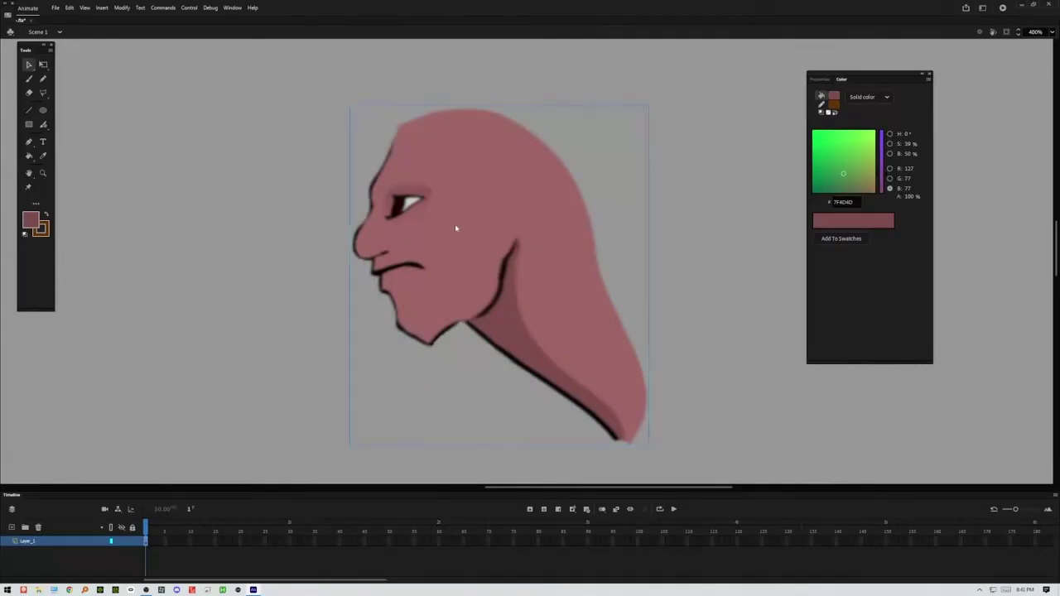
Step: Break apart the warped head and delete all artwork from the stage
{"action": "key", "text": "ctrl+b"}
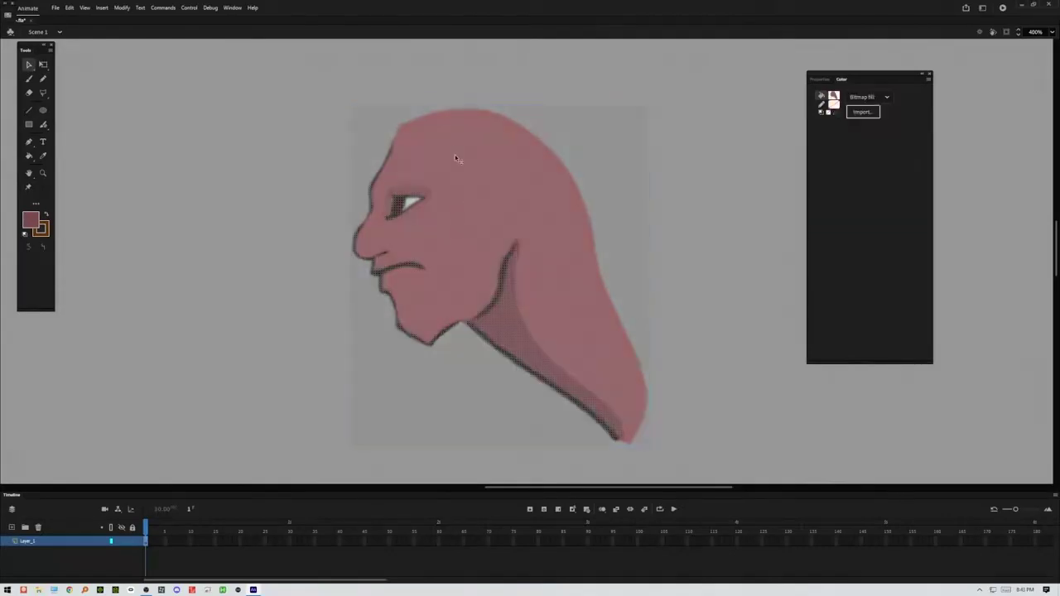
{"action": "left_click", "coordinate": [262, 193]}
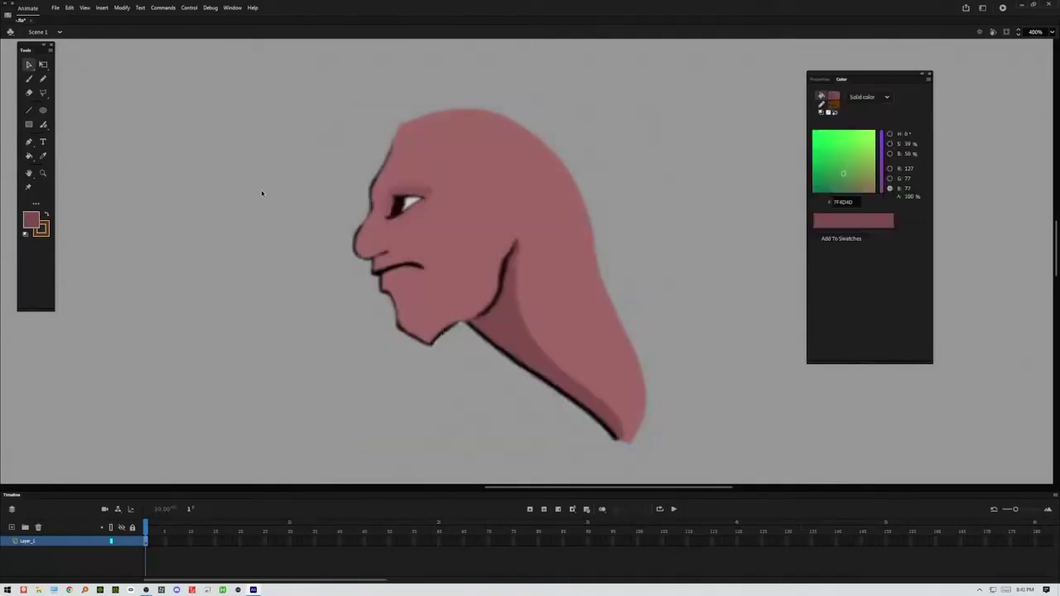
{"action": "left_click", "coordinate": [454, 273]}
{"action": "left_click", "coordinate": [316, 313]}
{"action": "key", "text": "ctrl+a"}
{"action": "key", "text": "Delete"}
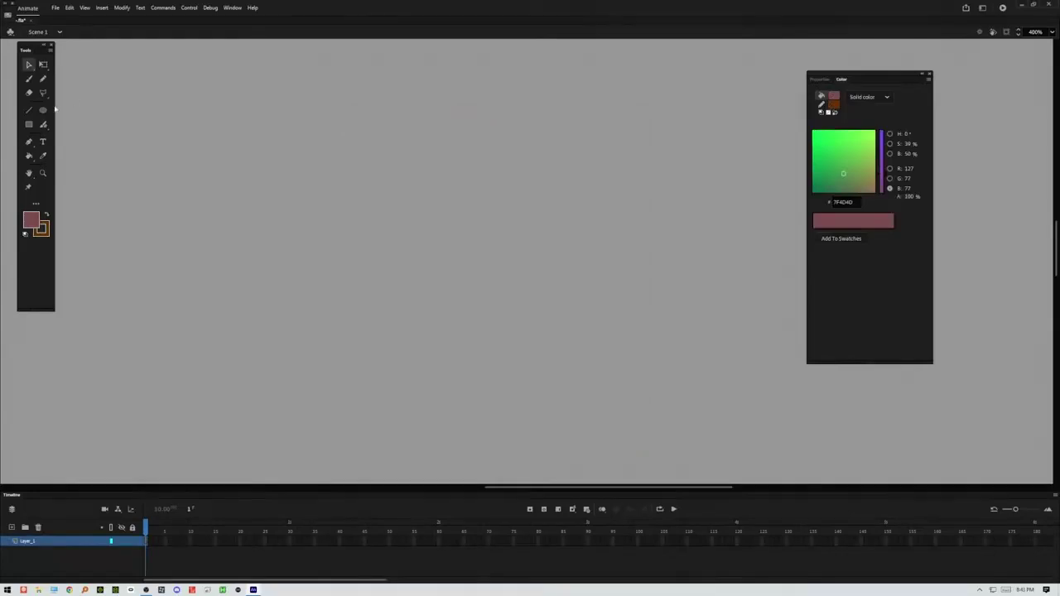
Step: Draw a small upright oval and a wider horizontal oval below and beside it on the empty stage
{"action": "left_click", "coordinate": [29, 173]}
{"action": "left_click_drag", "start_coordinate": [260, 163], "coordinate": [125, 191]}
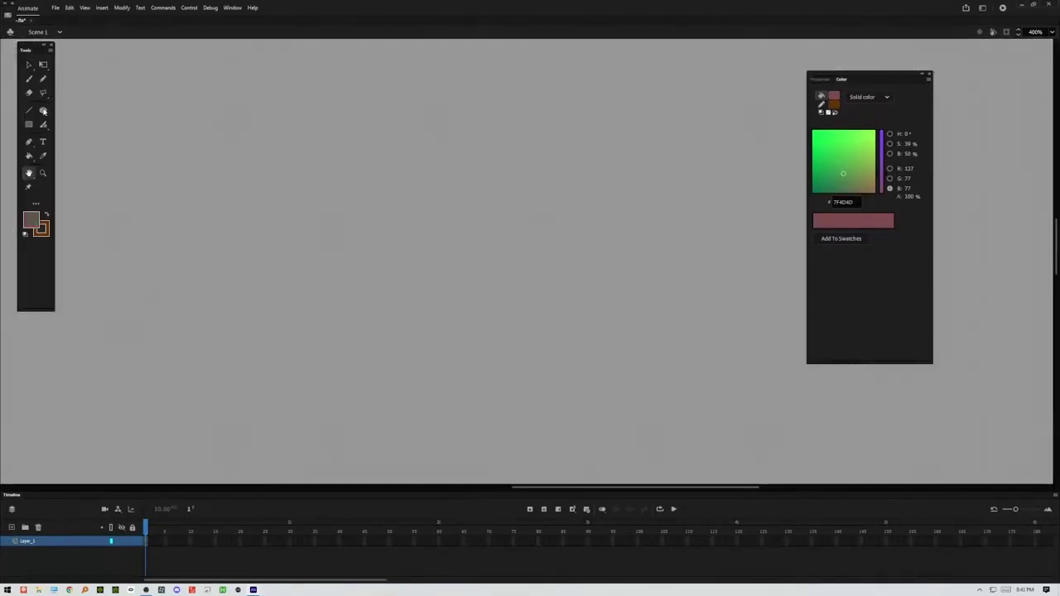
{"action": "left_click", "coordinate": [43, 111]}
{"action": "left_click_drag", "start_coordinate": [210, 142], "coordinate": [290, 233]}
{"action": "left_click_drag", "start_coordinate": [414, 228], "coordinate": [587, 320]}
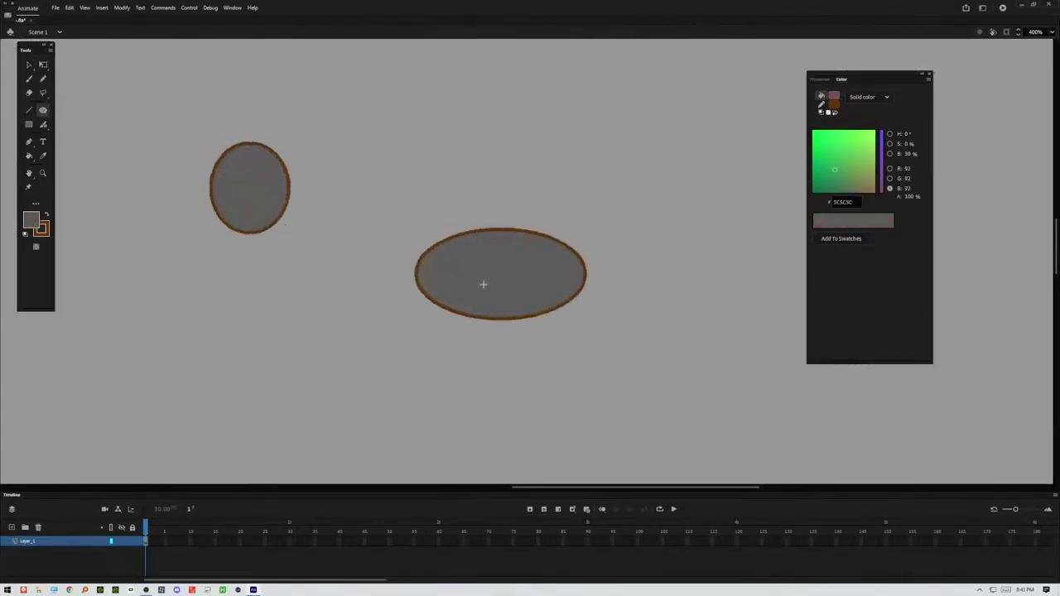
Step: Choose the Fluid Brush, try a thin wavy stroke beside the two ovals, and undo it
{"action": "left_click", "coordinate": [28, 173]}
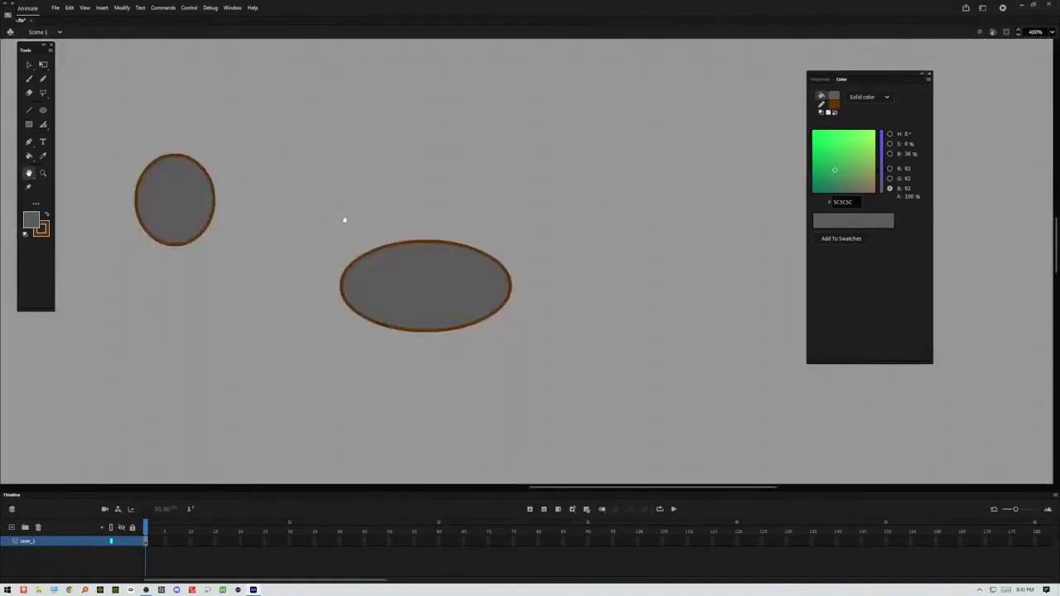
{"action": "left_click", "coordinate": [30, 65]}
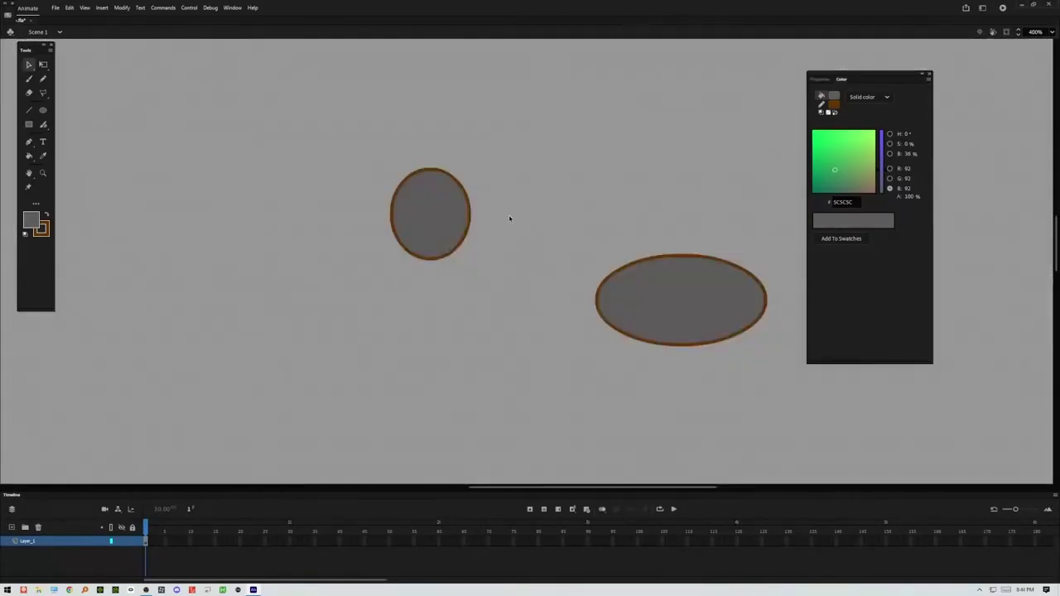
{"action": "scroll", "coordinate": [509, 218], "scroll_direction": "down", "scroll_amount": 5}
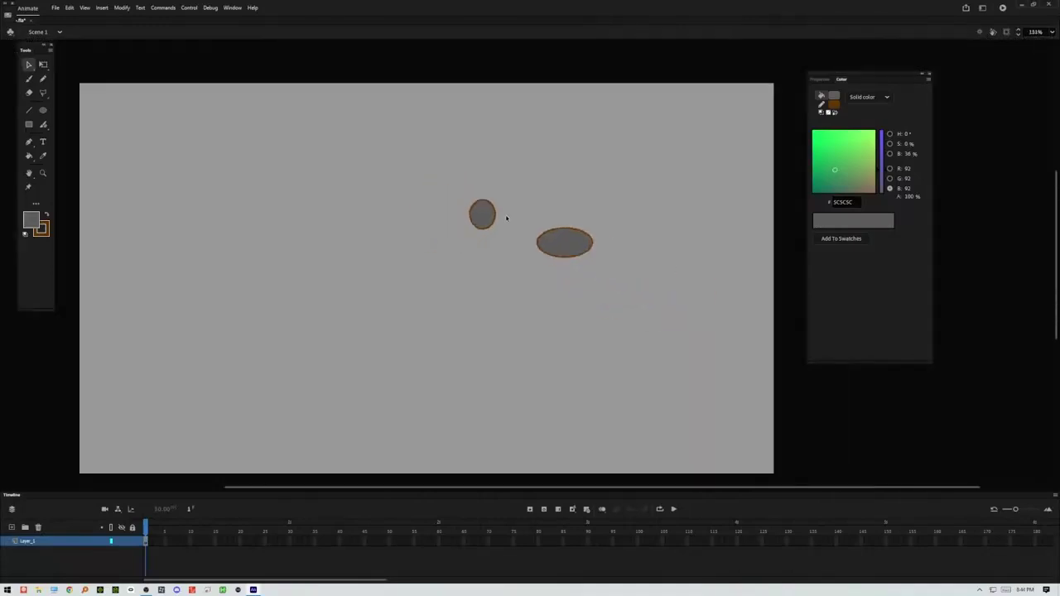
{"action": "scroll", "coordinate": [483, 248], "scroll_direction": "down", "scroll_amount": 1}
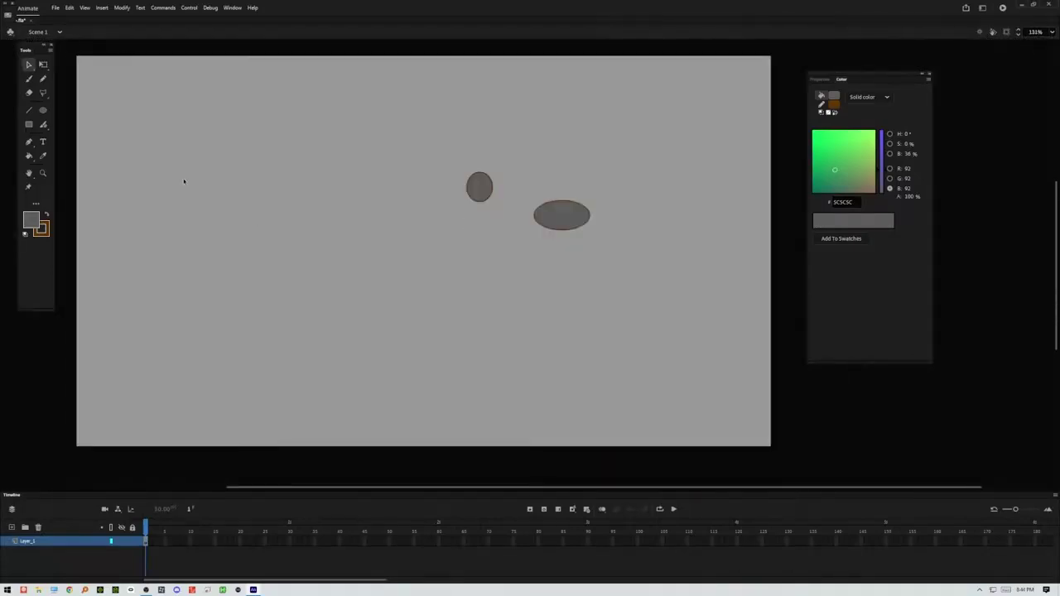
{"action": "left_click", "coordinate": [46, 126]}
{"action": "left_click", "coordinate": [46, 126]}
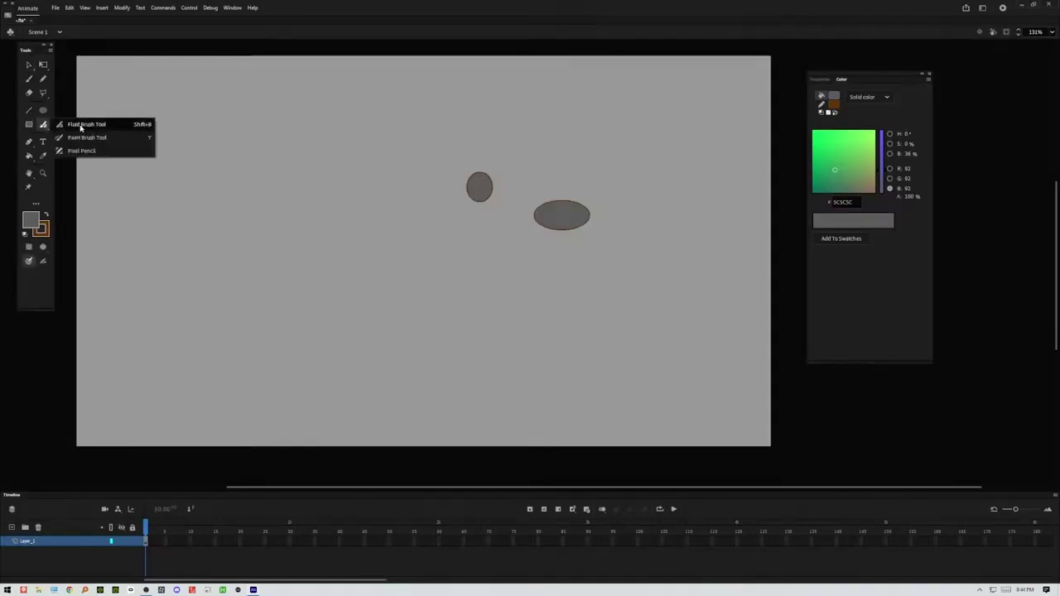
{"action": "left_click", "coordinate": [81, 126]}
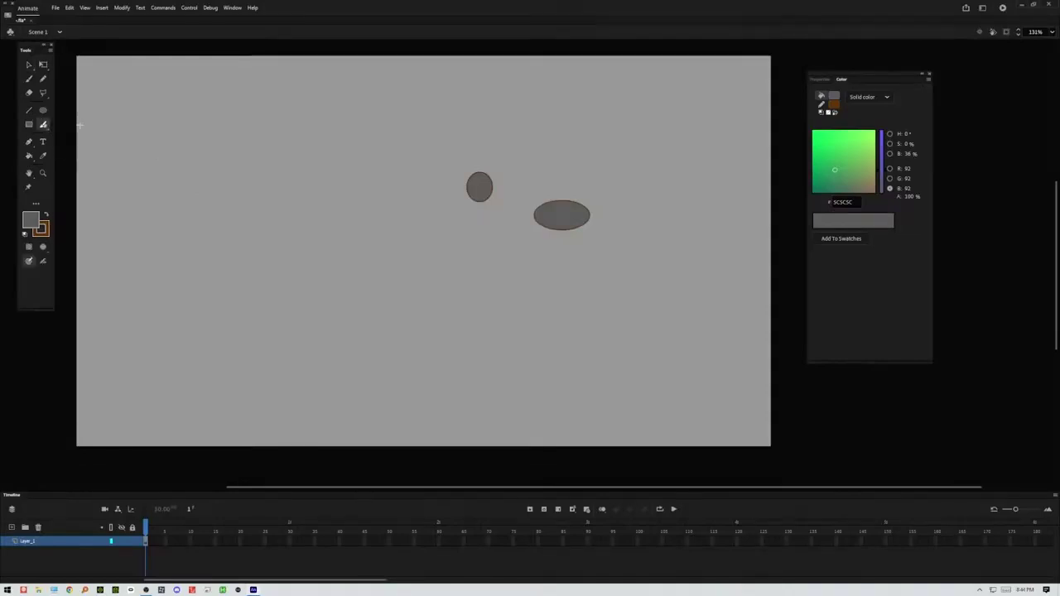
{"action": "mouse_move", "coordinate": [239, 210]}
{"action": "left_mouse_down"}
{"action": "mouse_move", "coordinate": [275, 188]}
{"action": "mouse_move", "coordinate": [336, 251]}
{"action": "left_mouse_up"}
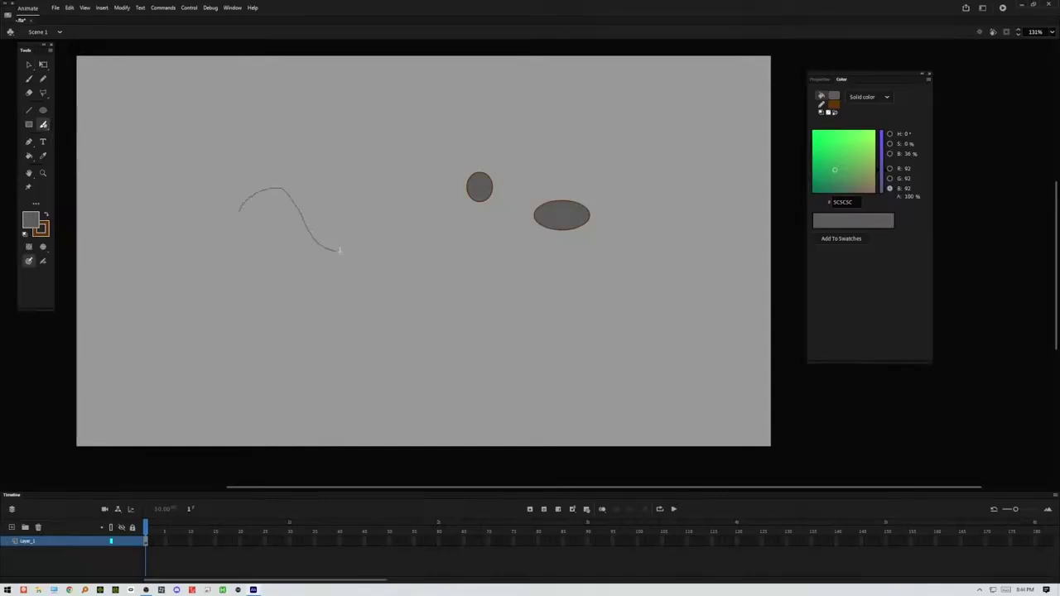
{"action": "key", "text": "ctrl+z"}
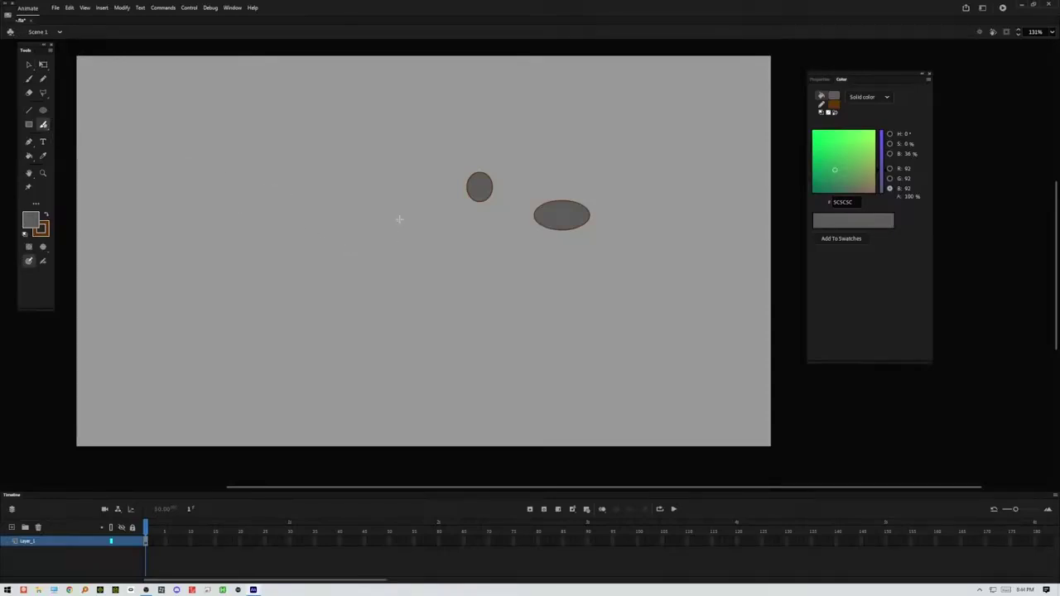
Step: Set the Fluid Brush size to 27, try a thick arched stroke below the ovals, and undo it
{"action": "left_click", "coordinate": [822, 80]}
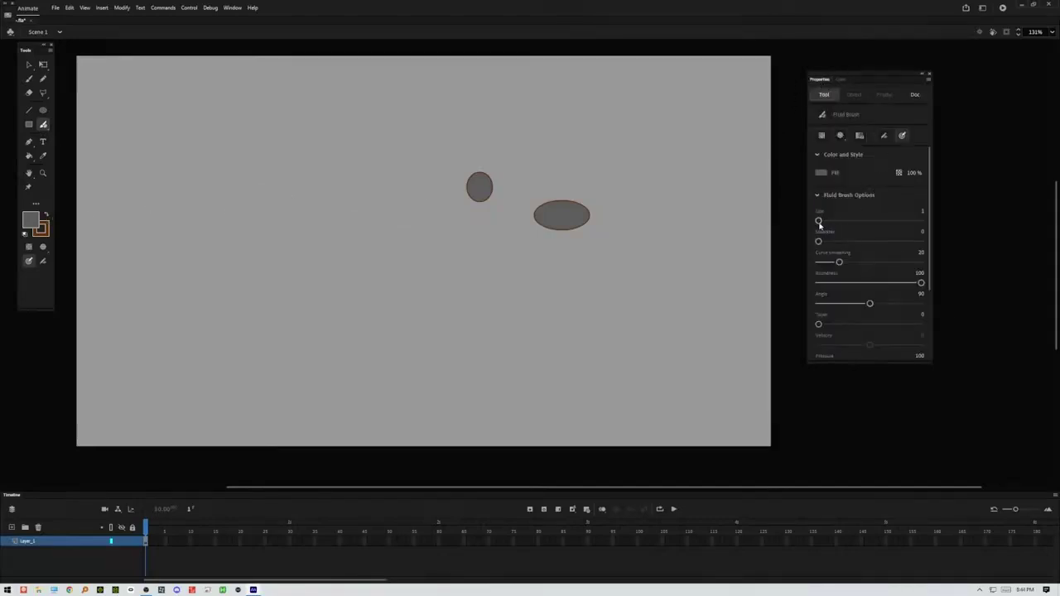
{"action": "left_click_drag", "start_coordinate": [822, 224], "coordinate": [838, 224]}
{"action": "mouse_move", "coordinate": [313, 287]}
{"action": "left_mouse_down"}
{"action": "mouse_move", "coordinate": [333, 269]}
{"action": "mouse_move", "coordinate": [380, 274]}
{"action": "left_mouse_up"}
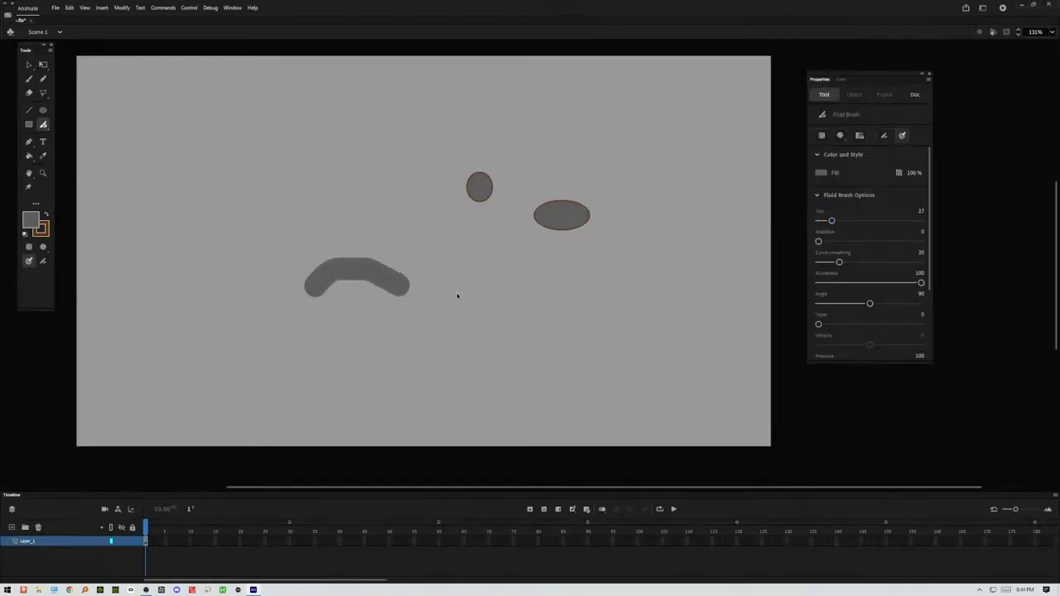
{"action": "key", "text": "ctrl+z"}
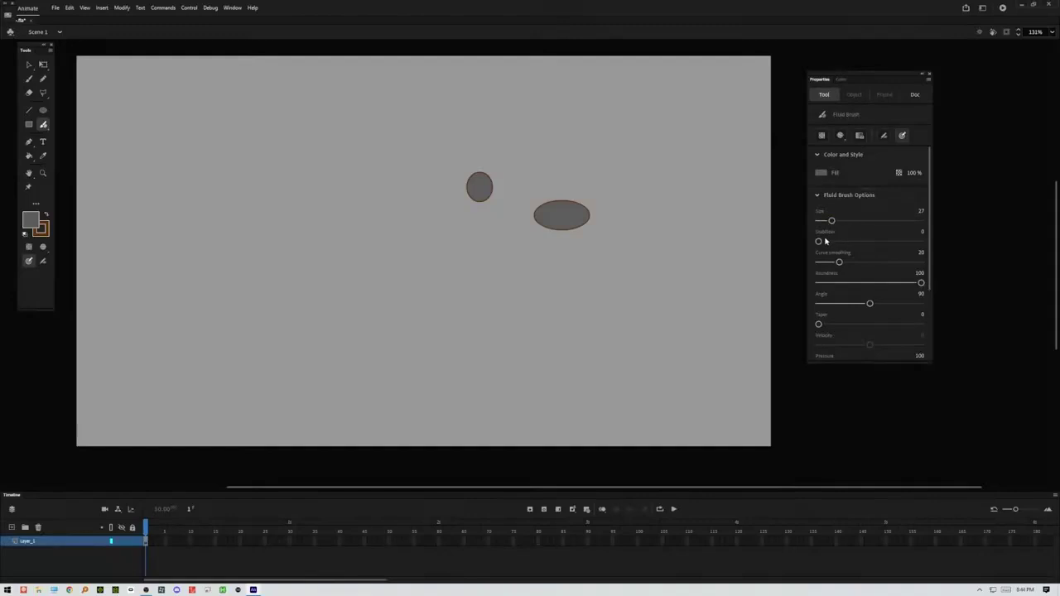
Step: Set the Fluid Brush stabilizer to 26, curve smoothing to 43 and roundness to 64, and paint two winding strokes around the ovals
{"action": "left_click_drag", "start_coordinate": [820, 241], "coordinate": [864, 262]}
{"action": "left_click_drag", "start_coordinate": [920, 282], "coordinate": [883, 283]}
{"action": "mouse_move", "coordinate": [628, 266]}
{"action": "left_mouse_down"}
{"action": "mouse_move", "coordinate": [655, 272]}
{"action": "mouse_move", "coordinate": [670, 306]}
{"action": "mouse_move", "coordinate": [686, 270]}
{"action": "mouse_move", "coordinate": [669, 226]}
{"action": "mouse_move", "coordinate": [733, 200]}
{"action": "left_mouse_up"}
{"action": "mouse_move", "coordinate": [560, 158]}
{"action": "left_mouse_down"}
{"action": "mouse_move", "coordinate": [527, 162]}
{"action": "mouse_move", "coordinate": [390, 242]}
{"action": "mouse_move", "coordinate": [376, 214]}
{"action": "left_mouse_up"}
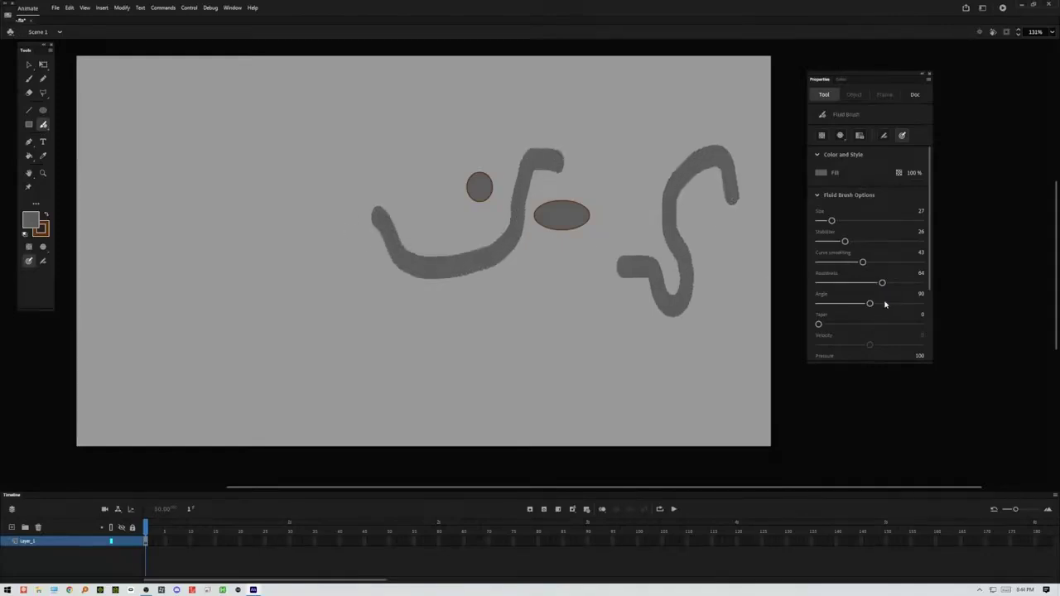
Step: Set the Fluid Brush angle to 47 and paint a series of curved and wavy strokes of varying thickness around the ovals
{"action": "left_click_drag", "start_coordinate": [870, 305], "coordinate": [844, 303]}
{"action": "mouse_move", "coordinate": [515, 264]}
{"action": "left_mouse_down"}
{"action": "mouse_move", "coordinate": [441, 315]}
{"action": "mouse_move", "coordinate": [360, 319]}
{"action": "left_mouse_up"}
{"action": "mouse_move", "coordinate": [326, 273]}
{"action": "left_mouse_down"}
{"action": "mouse_move", "coordinate": [358, 279]}
{"action": "mouse_move", "coordinate": [411, 295]}
{"action": "left_mouse_up"}
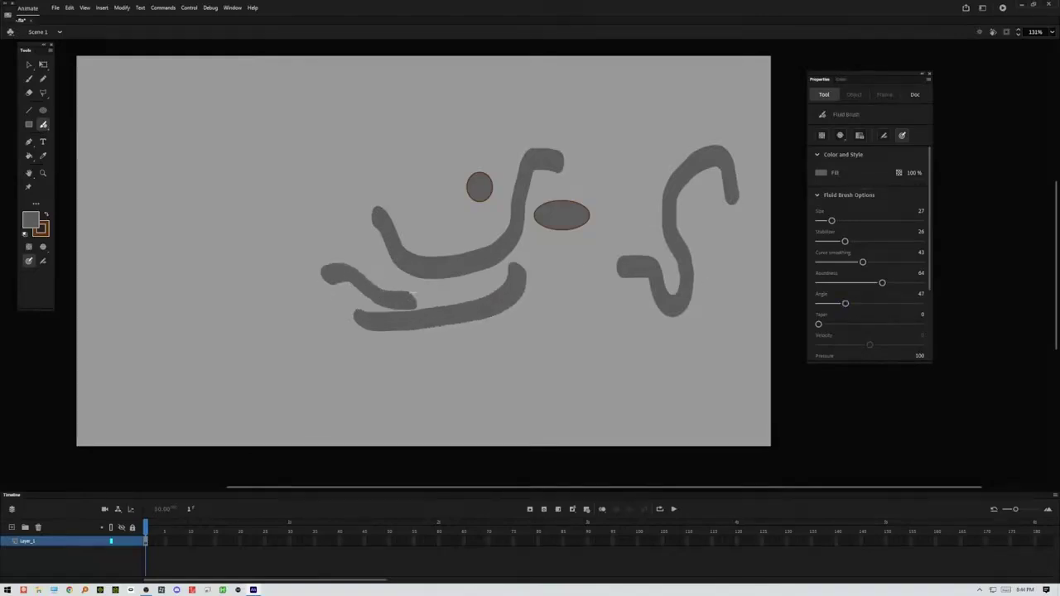
{"action": "mouse_move", "coordinate": [406, 151]}
{"action": "left_mouse_down"}
{"action": "mouse_move", "coordinate": [500, 116]}
{"action": "mouse_move", "coordinate": [515, 131]}
{"action": "left_mouse_up"}
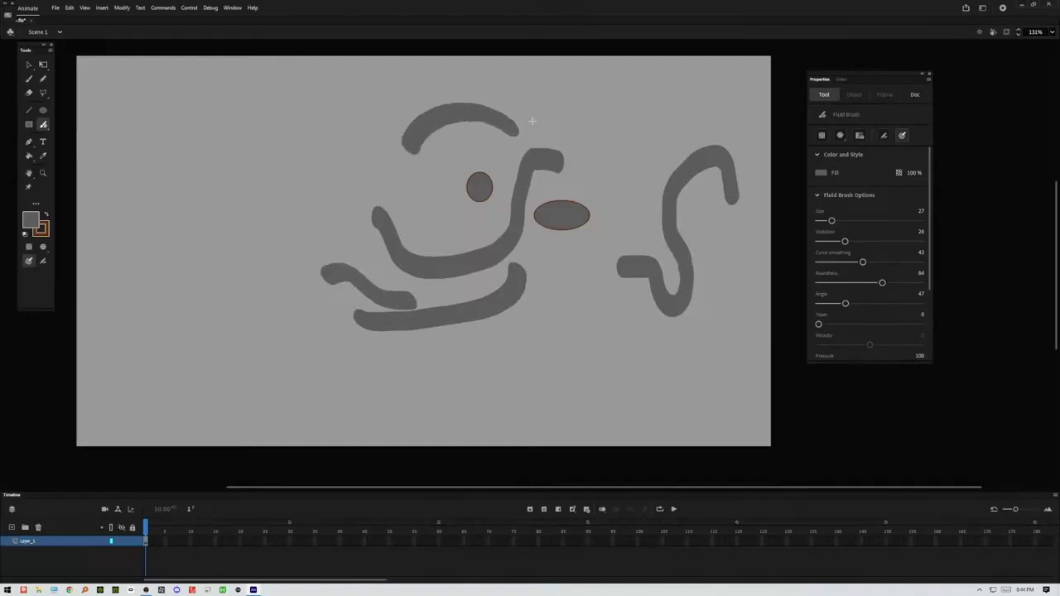
{"action": "mouse_move", "coordinate": [418, 199]}
{"action": "left_mouse_down"}
{"action": "mouse_move", "coordinate": [430, 173]}
{"action": "mouse_move", "coordinate": [457, 157]}
{"action": "mouse_move", "coordinate": [484, 226]}
{"action": "left_mouse_up"}
{"action": "mouse_move", "coordinate": [523, 336]}
{"action": "left_mouse_down"}
{"action": "mouse_move", "coordinate": [545, 306]}
{"action": "mouse_move", "coordinate": [586, 311]}
{"action": "mouse_move", "coordinate": [640, 331]}
{"action": "mouse_move", "coordinate": [682, 367]}
{"action": "left_mouse_up"}
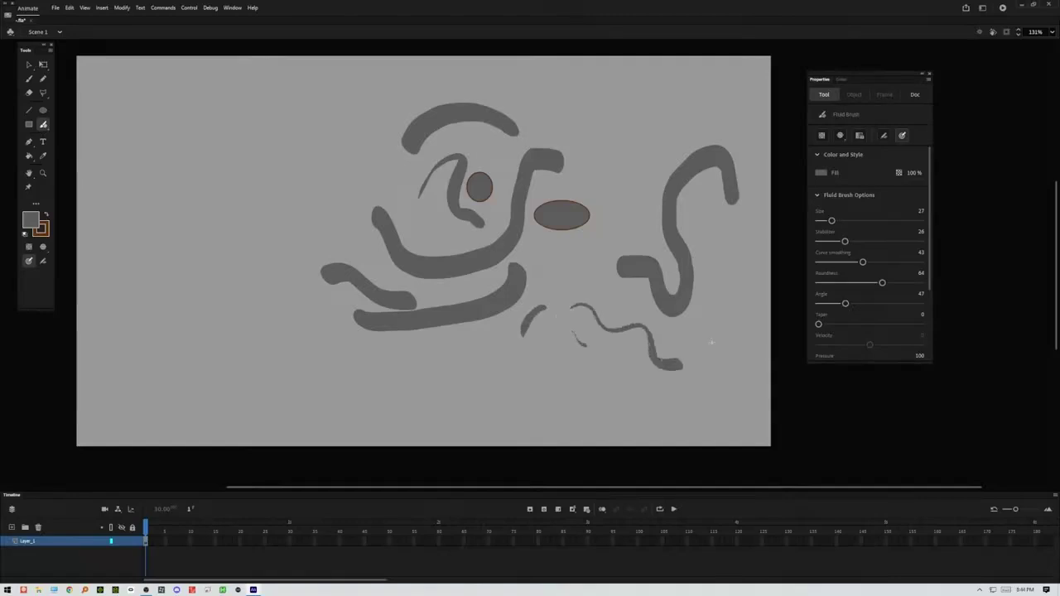
{"action": "mouse_move", "coordinate": [613, 225]}
{"action": "left_mouse_down"}
{"action": "mouse_move", "coordinate": [574, 274]}
{"action": "mouse_move", "coordinate": [540, 252]}
{"action": "mouse_move", "coordinate": [518, 342]}
{"action": "mouse_move", "coordinate": [497, 368]}
{"action": "left_mouse_up"}
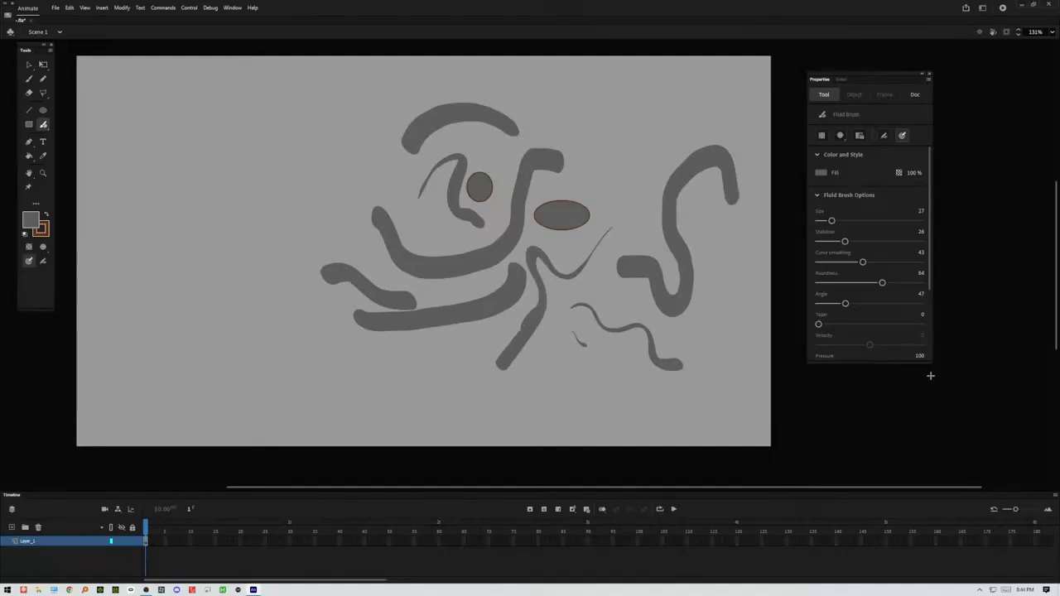
Step: Set the Fluid Brush taper to 10 and paint four long winding strokes around the existing ones
{"action": "left_click_drag", "start_coordinate": [818, 324], "coordinate": [829, 323]}
{"action": "mouse_move", "coordinate": [623, 166]}
{"action": "left_mouse_down"}
{"action": "mouse_move", "coordinate": [624, 218]}
{"action": "mouse_move", "coordinate": [606, 282]}
{"action": "mouse_move", "coordinate": [667, 323]}
{"action": "mouse_move", "coordinate": [694, 367]}
{"action": "mouse_move", "coordinate": [686, 388]}
{"action": "mouse_move", "coordinate": [638, 382]}
{"action": "mouse_move", "coordinate": [593, 357]}
{"action": "mouse_move", "coordinate": [545, 384]}
{"action": "left_mouse_up"}
{"action": "mouse_move", "coordinate": [634, 122]}
{"action": "left_mouse_down"}
{"action": "mouse_move", "coordinate": [575, 106]}
{"action": "mouse_move", "coordinate": [595, 175]}
{"action": "mouse_move", "coordinate": [589, 248]}
{"action": "mouse_move", "coordinate": [560, 262]}
{"action": "left_mouse_up"}
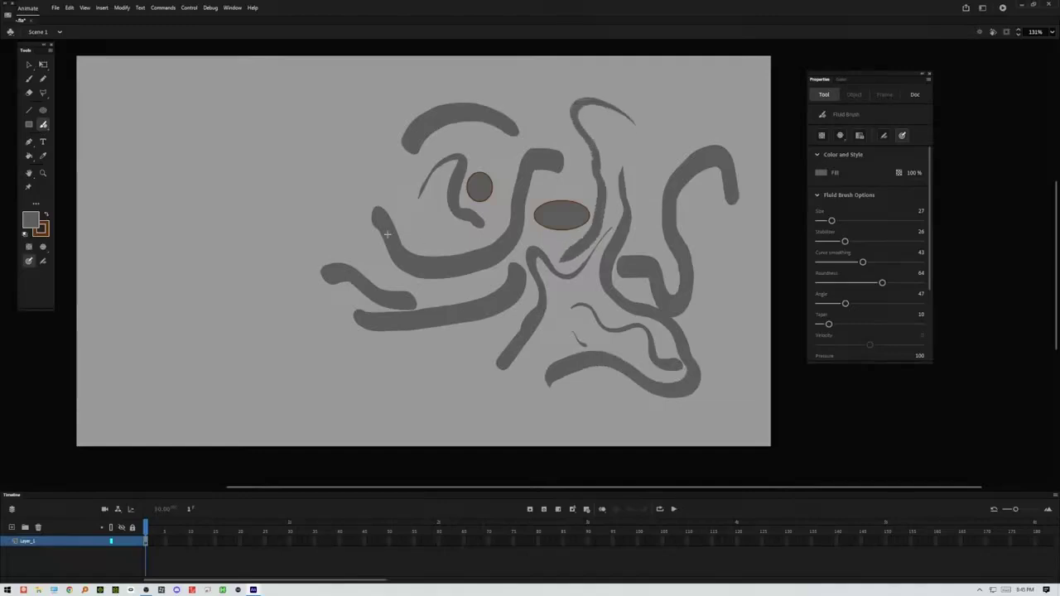
{"action": "mouse_move", "coordinate": [325, 239]}
{"action": "left_mouse_down"}
{"action": "mouse_move", "coordinate": [309, 188]}
{"action": "mouse_move", "coordinate": [329, 153]}
{"action": "mouse_move", "coordinate": [362, 159]}
{"action": "mouse_move", "coordinate": [384, 102]}
{"action": "mouse_move", "coordinate": [469, 78]}
{"action": "mouse_move", "coordinate": [515, 82]}
{"action": "mouse_move", "coordinate": [563, 108]}
{"action": "left_mouse_up"}
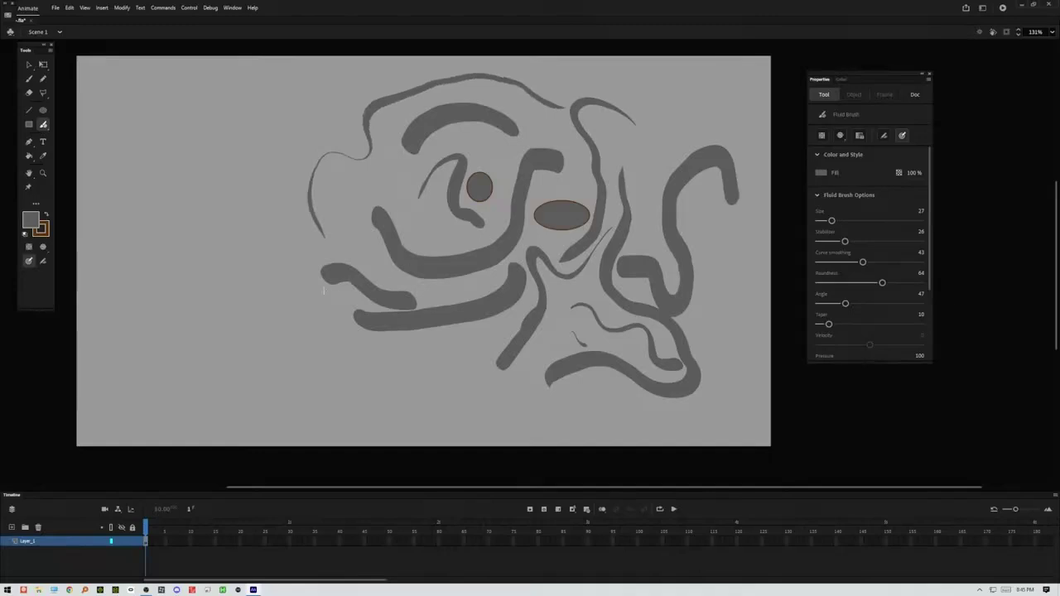
{"action": "mouse_move", "coordinate": [302, 337]}
{"action": "left_mouse_down"}
{"action": "mouse_move", "coordinate": [195, 317]}
{"action": "mouse_move", "coordinate": [181, 287]}
{"action": "mouse_move", "coordinate": [195, 261]}
{"action": "mouse_move", "coordinate": [246, 234]}
{"action": "mouse_move", "coordinate": [218, 178]}
{"action": "mouse_move", "coordinate": [238, 141]}
{"action": "mouse_move", "coordinate": [439, 72]}
{"action": "mouse_move", "coordinate": [547, 58]}
{"action": "mouse_move", "coordinate": [277, 129]}
{"action": "mouse_move", "coordinate": [575, 83]}
{"action": "left_mouse_up"}
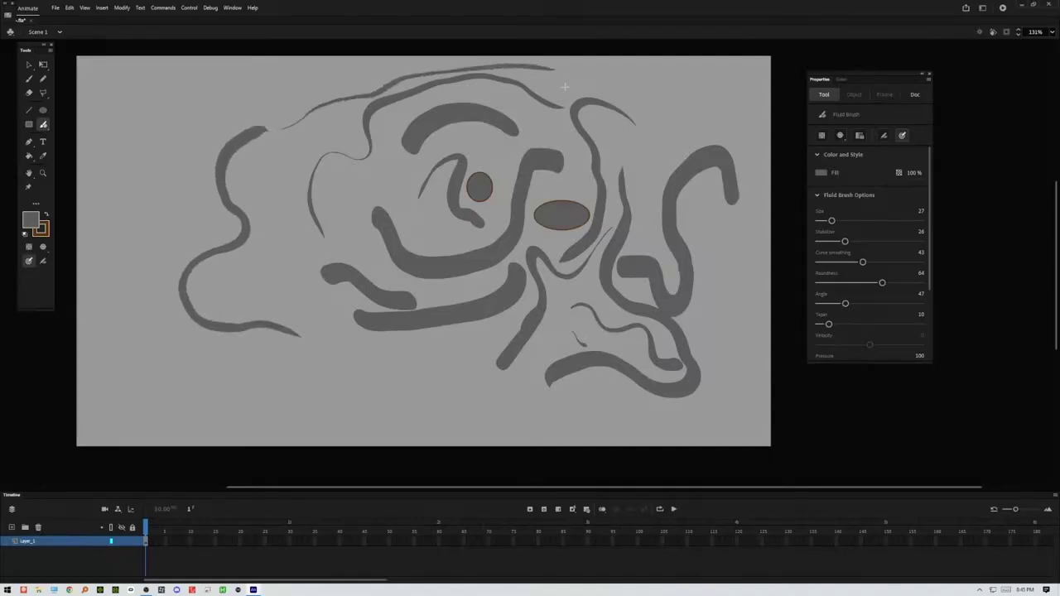
Step: Paint thin curved strokes with the Classic Brush beside and inside the long winding Fluid Brush stroke
{"action": "key", "text": "b"}
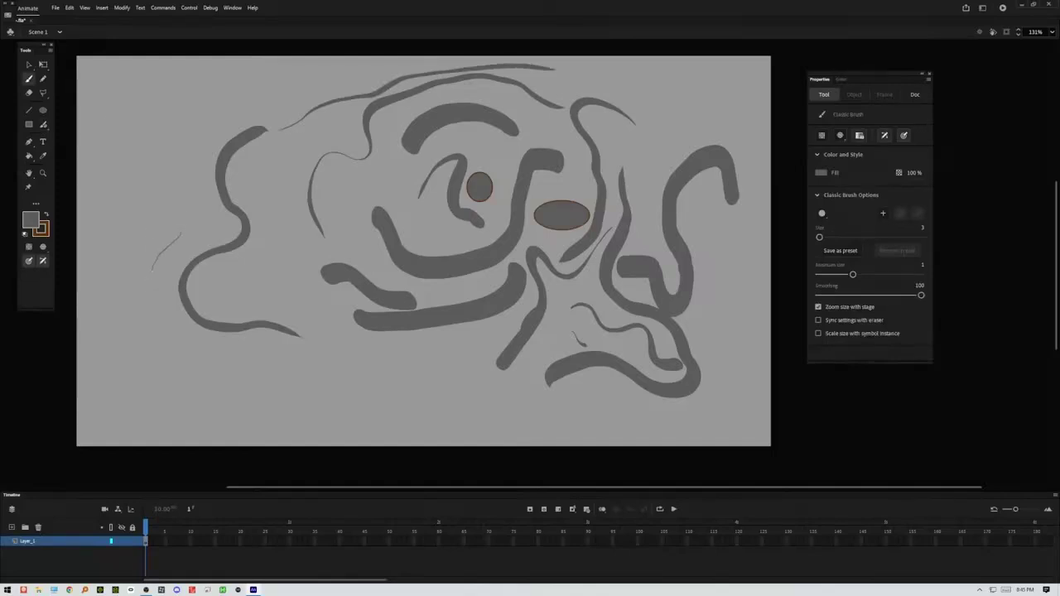
{"action": "mouse_move", "coordinate": [165, 222]}
{"action": "left_mouse_down"}
{"action": "mouse_move", "coordinate": [166, 177]}
{"action": "mouse_move", "coordinate": [204, 138]}
{"action": "mouse_move", "coordinate": [217, 106]}
{"action": "mouse_move", "coordinate": [163, 128]}
{"action": "left_mouse_up"}
{"action": "left_click_drag", "start_coordinate": [230, 290], "coordinate": [314, 301]}
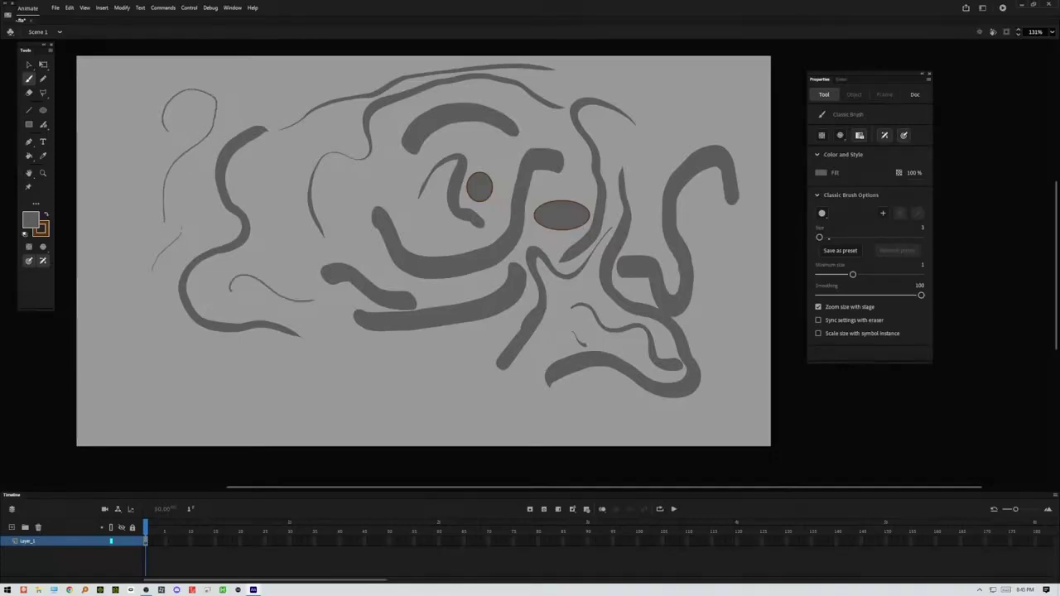
Step: Set the Classic Brush size to 9, paint two sweeping strokes along the lower stage, and try a third one, undoing it
{"action": "left_click_drag", "start_coordinate": [820, 237], "coordinate": [823, 237]}
{"action": "mouse_move", "coordinate": [306, 315]}
{"action": "left_mouse_down"}
{"action": "mouse_move", "coordinate": [350, 381]}
{"action": "mouse_move", "coordinate": [436, 410]}
{"action": "left_mouse_up"}
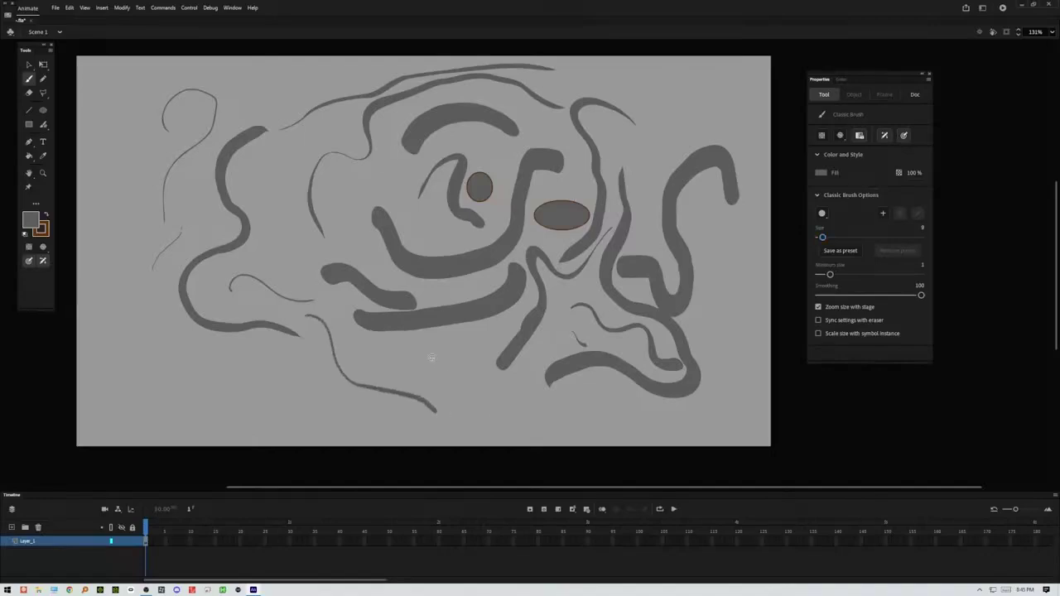
{"action": "mouse_move", "coordinate": [419, 351]}
{"action": "left_mouse_down"}
{"action": "mouse_move", "coordinate": [479, 405]}
{"action": "mouse_move", "coordinate": [507, 410]}
{"action": "mouse_move", "coordinate": [611, 399]}
{"action": "left_mouse_up"}
{"action": "mouse_move", "coordinate": [507, 327]}
{"action": "left_mouse_down"}
{"action": "mouse_move", "coordinate": [396, 354]}
{"action": "mouse_move", "coordinate": [386, 383]}
{"action": "left_mouse_up"}
{"action": "key", "text": "ctrl+z"}
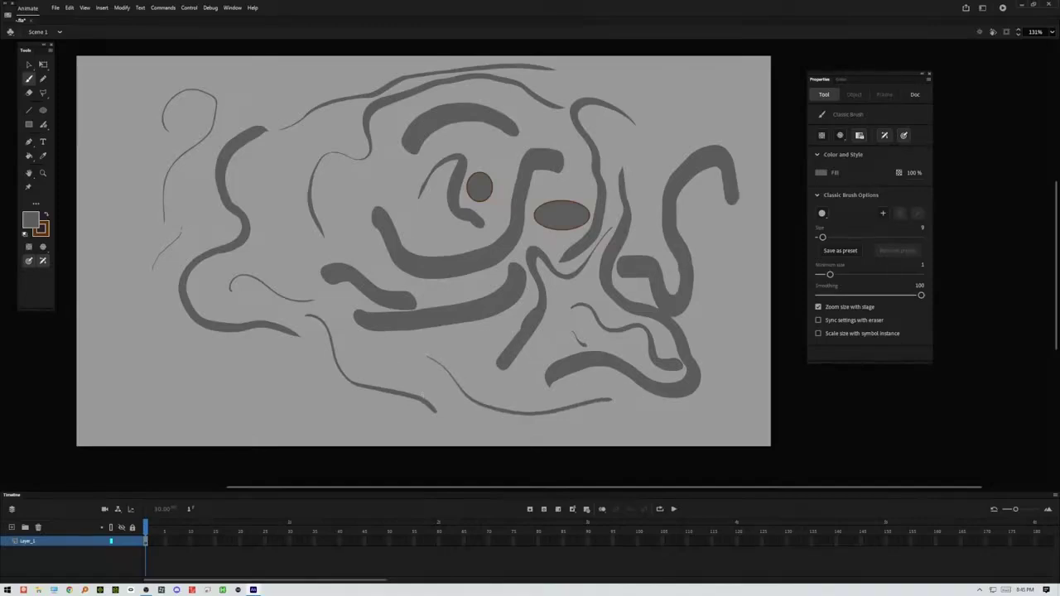
Step: Delete all strokes and ovals from the stage and switch back to the Fluid Brush
{"action": "key", "text": "ctrl+a"}
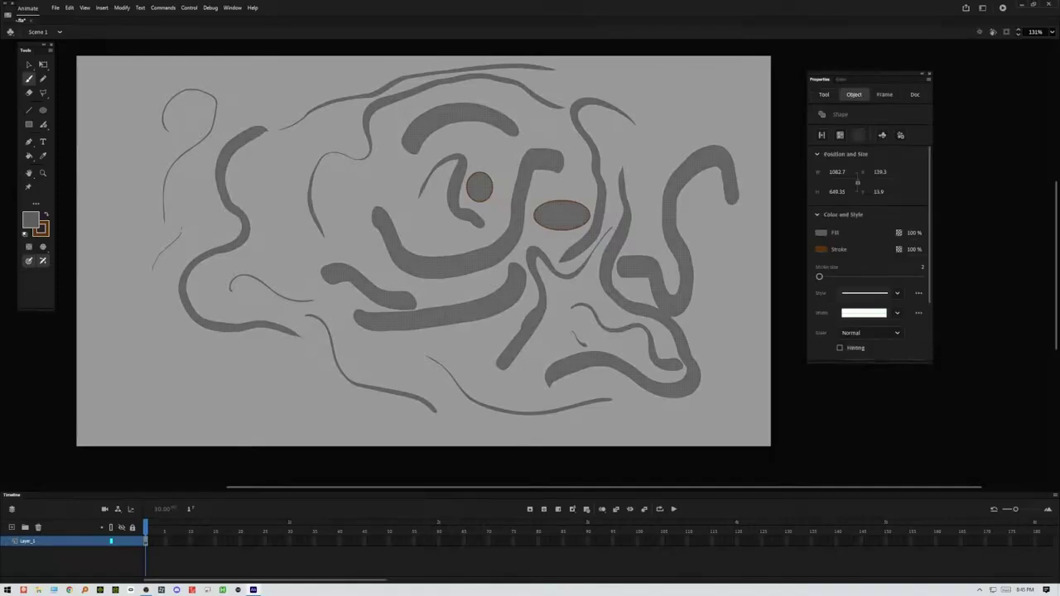
{"action": "key", "text": "Delete"}
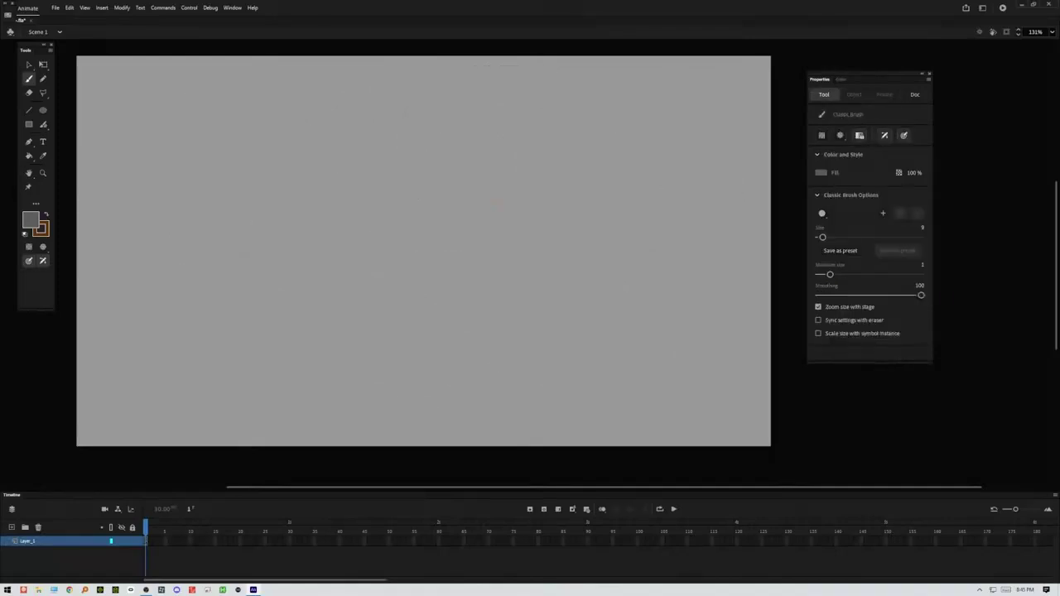
{"action": "left_click", "coordinate": [903, 135]}
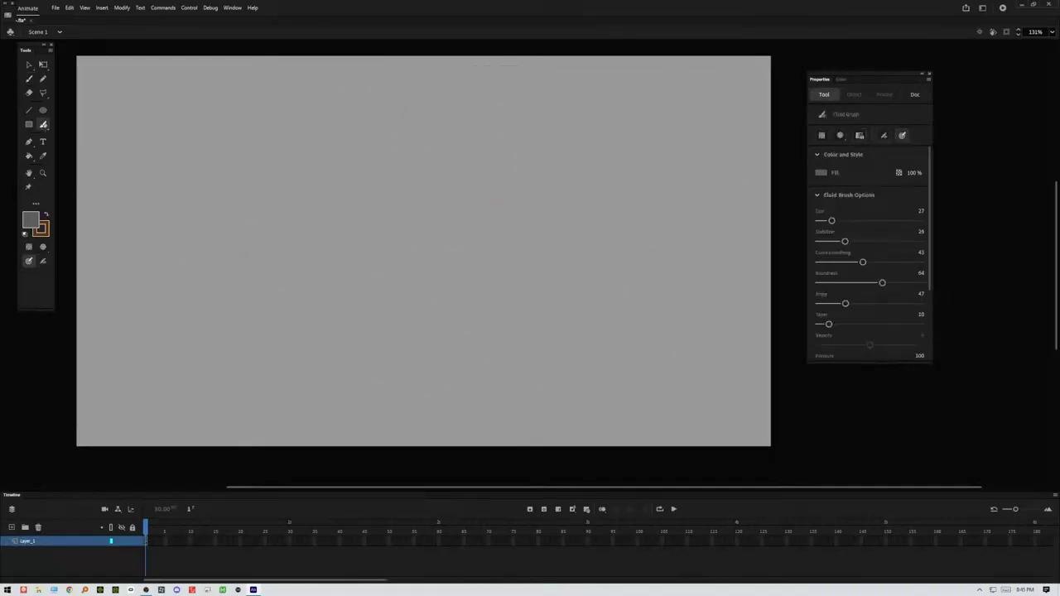
Step: Paint a long wavy Fluid Brush stroke across the upper stage, plus several curved strokes above, below and beside it
{"action": "mouse_move", "coordinate": [289, 191]}
{"action": "left_mouse_down"}
{"action": "mouse_move", "coordinate": [339, 168]}
{"action": "mouse_move", "coordinate": [378, 221]}
{"action": "mouse_move", "coordinate": [421, 222]}
{"action": "mouse_move", "coordinate": [444, 187]}
{"action": "mouse_move", "coordinate": [502, 142]}
{"action": "mouse_move", "coordinate": [541, 173]}
{"action": "mouse_move", "coordinate": [555, 224]}
{"action": "left_mouse_up"}
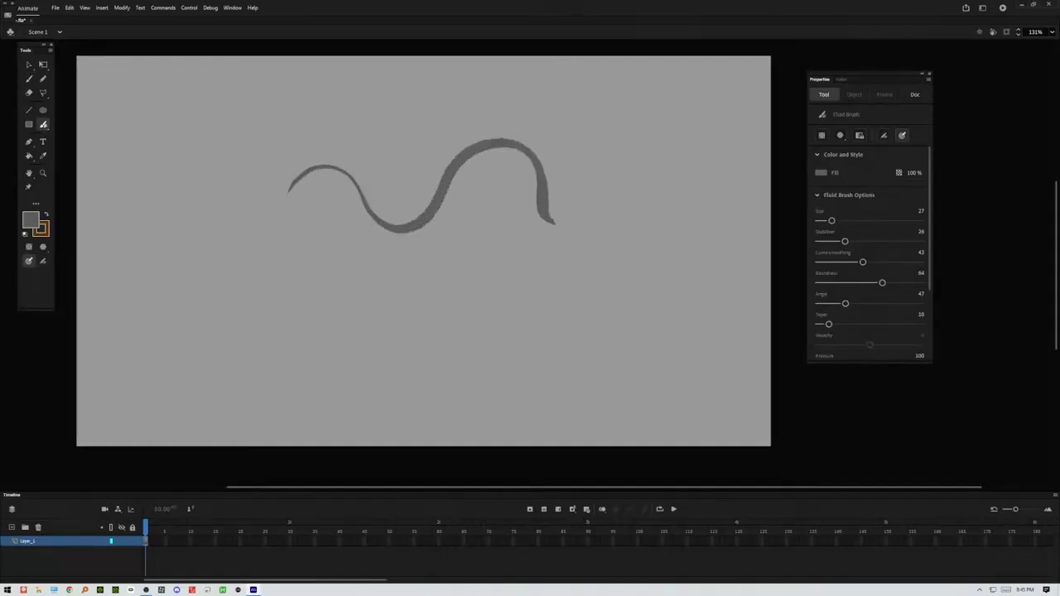
{"action": "mouse_move", "coordinate": [634, 202]}
{"action": "left_mouse_down"}
{"action": "mouse_move", "coordinate": [702, 174]}
{"action": "mouse_move", "coordinate": [673, 267]}
{"action": "mouse_move", "coordinate": [697, 302]}
{"action": "mouse_move", "coordinate": [680, 339]}
{"action": "mouse_move", "coordinate": [642, 290]}
{"action": "left_mouse_up"}
{"action": "mouse_move", "coordinate": [635, 236]}
{"action": "left_mouse_down"}
{"action": "mouse_move", "coordinate": [557, 93]}
{"action": "mouse_move", "coordinate": [443, 117]}
{"action": "left_mouse_up"}
{"action": "mouse_move", "coordinate": [478, 237]}
{"action": "left_mouse_down"}
{"action": "mouse_move", "coordinate": [515, 259]}
{"action": "mouse_move", "coordinate": [574, 337]}
{"action": "left_mouse_up"}
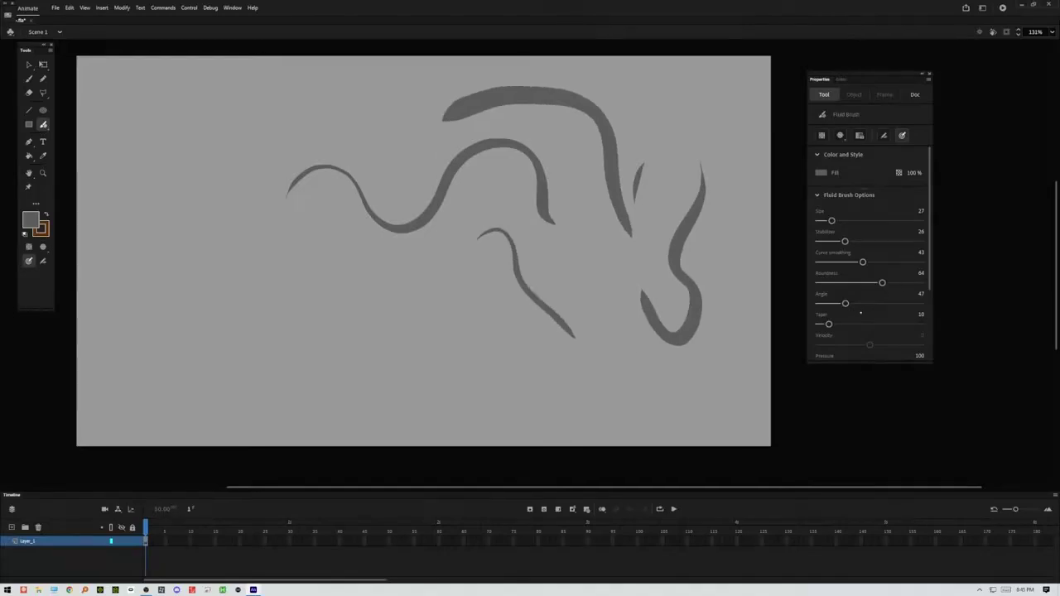
Step: Set the Fluid Brush curve smoothing to 55, roundness 37, angle 80 and taper 3, and paint several strokes among the existing ones
{"action": "left_click_drag", "start_coordinate": [828, 324], "coordinate": [874, 262]}
{"action": "mouse_move", "coordinate": [445, 217]}
{"action": "left_mouse_down"}
{"action": "mouse_move", "coordinate": [447, 257]}
{"action": "mouse_move", "coordinate": [521, 351]}
{"action": "mouse_move", "coordinate": [579, 376]}
{"action": "mouse_move", "coordinate": [684, 396]}
{"action": "left_mouse_up"}
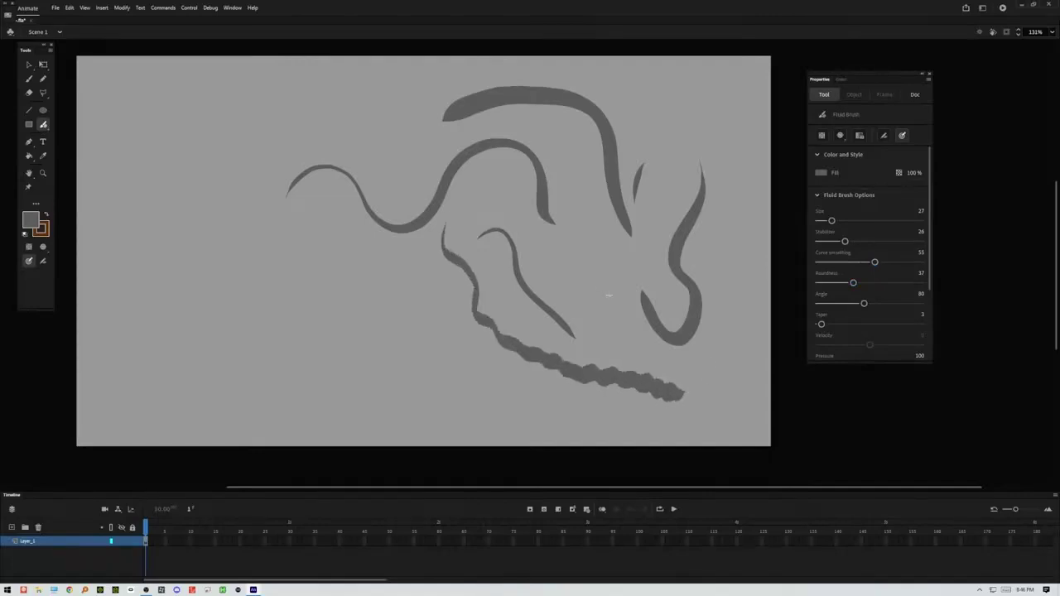
{"action": "mouse_move", "coordinate": [576, 270]}
{"action": "left_mouse_down"}
{"action": "mouse_move", "coordinate": [646, 262]}
{"action": "mouse_move", "coordinate": [676, 274]}
{"action": "left_mouse_up"}
{"action": "left_click_drag", "start_coordinate": [552, 254], "coordinate": [636, 245]}
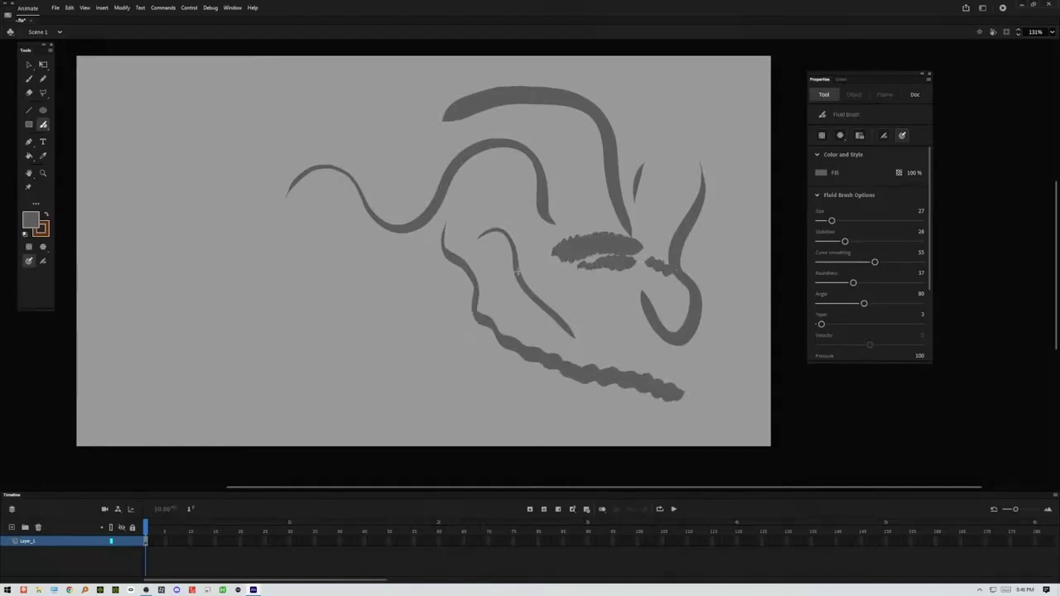
{"action": "left_click_drag", "start_coordinate": [453, 294], "coordinate": [585, 290]}
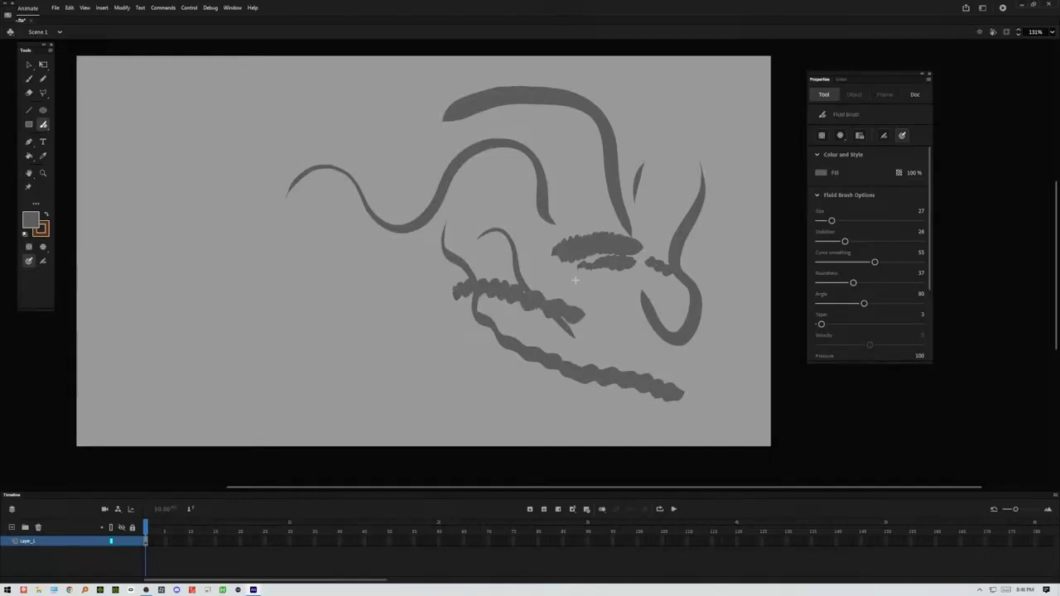
Step: Select the merged shape formed by the crossing strokes in the middle of the stage
{"action": "key", "text": "v"}
{"action": "left_click", "coordinate": [507, 289]}
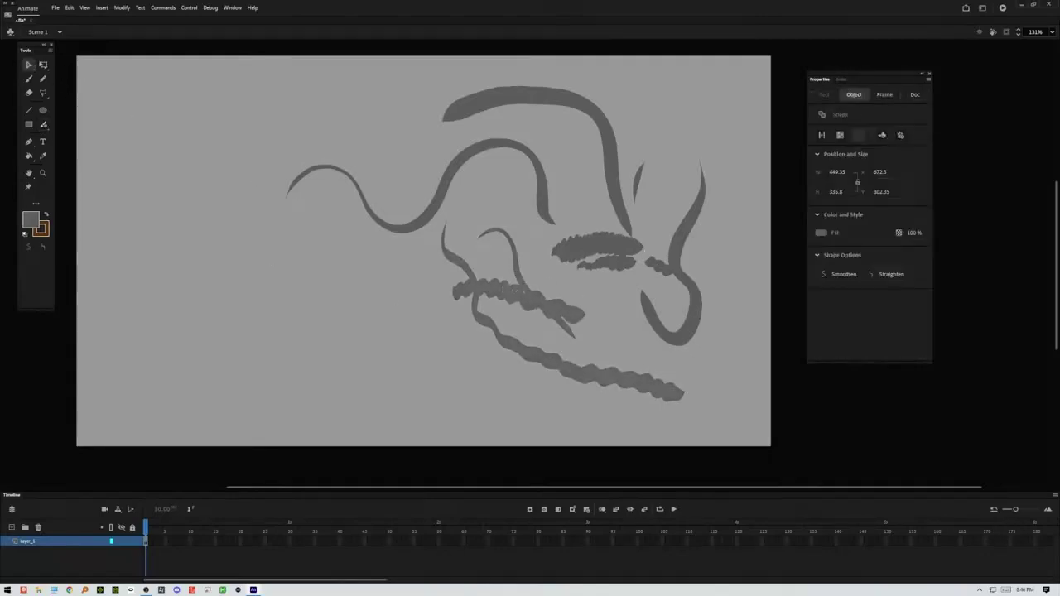
Step: Select all the gray brush strokes on the stage and delete them
{"action": "left_click", "coordinate": [29, 64]}
{"action": "left_click", "coordinate": [75, 64]}
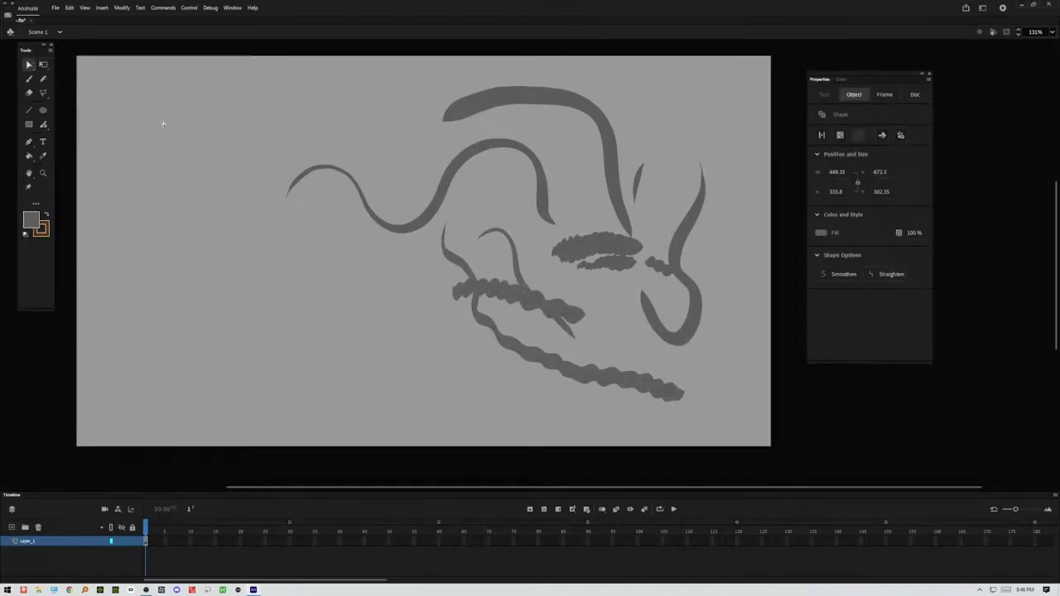
{"action": "left_click", "coordinate": [521, 286]}
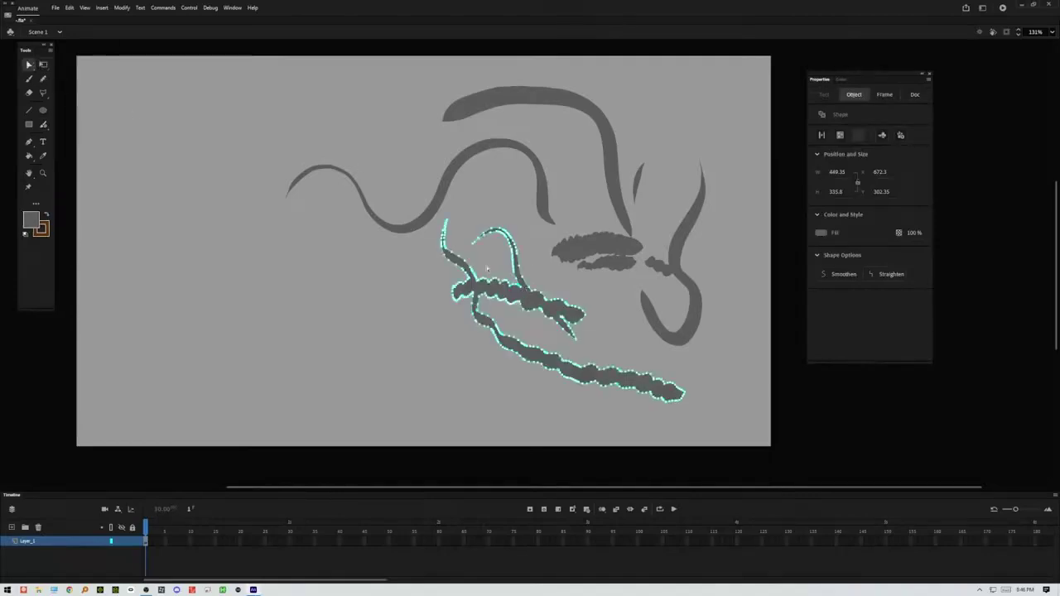
{"action": "mouse_move", "coordinate": [710, 407]}
{"action": "left_mouse_down"}
{"action": "mouse_move", "coordinate": [438, 225]}
{"action": "mouse_move", "coordinate": [284, 82]}
{"action": "left_mouse_up"}
{"action": "key", "text": "Delete"}
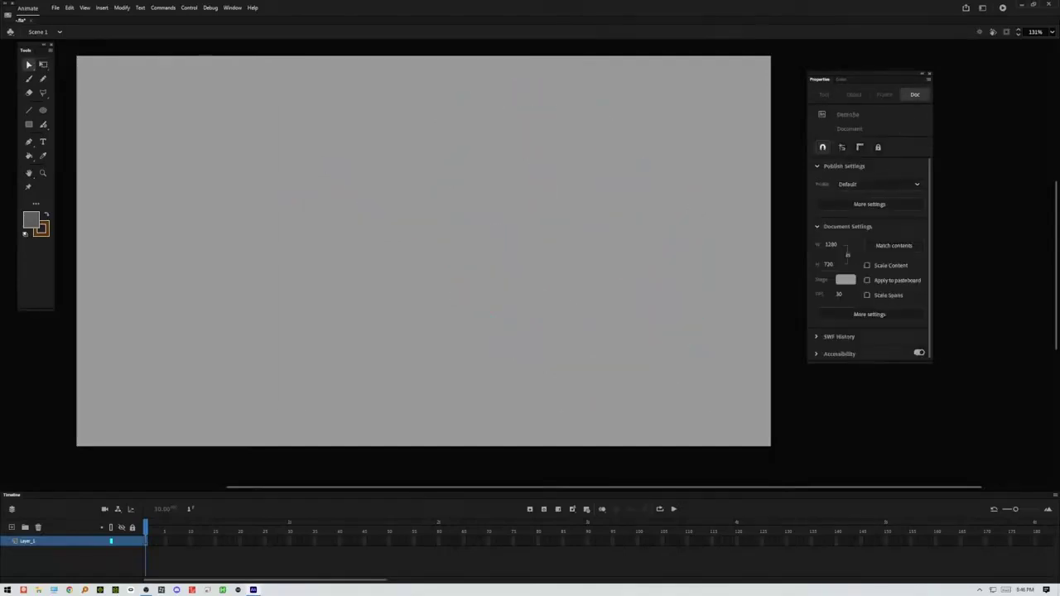
Step: Draw three thin freehand curves across the middle of the stage with the Paint Brush tool
{"action": "left_click", "coordinate": [43, 124]}
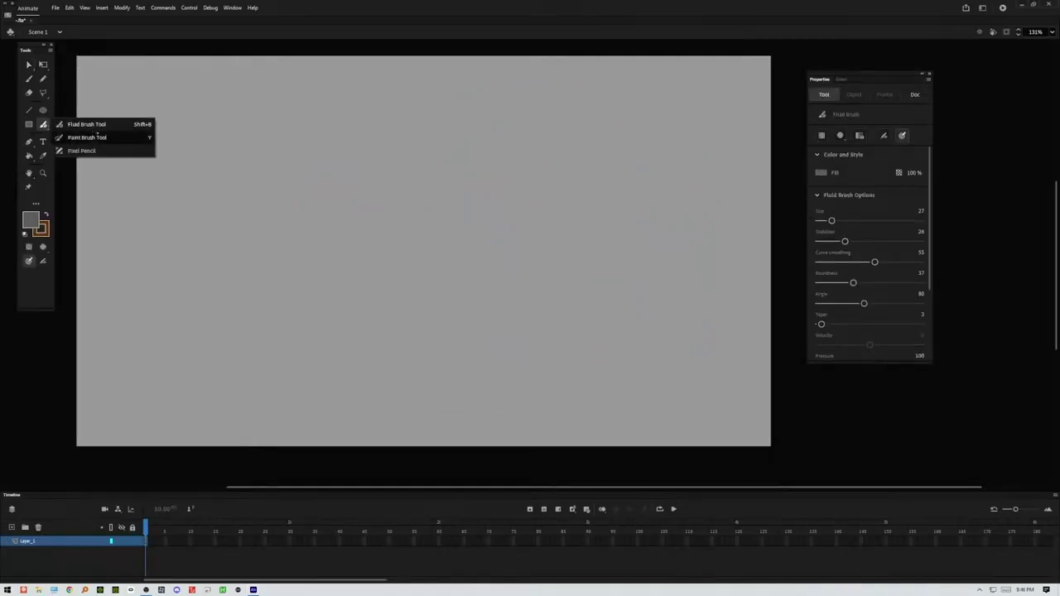
{"action": "left_click", "coordinate": [108, 137]}
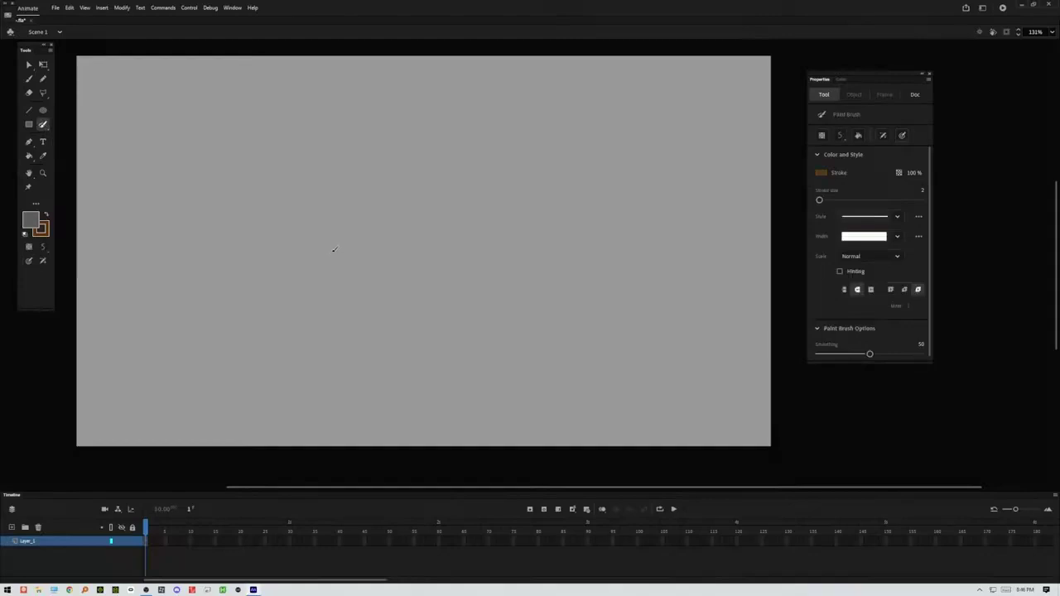
{"action": "mouse_move", "coordinate": [324, 267]}
{"action": "left_mouse_down"}
{"action": "mouse_move", "coordinate": [335, 240]}
{"action": "mouse_move", "coordinate": [372, 227]}
{"action": "mouse_move", "coordinate": [444, 283]}
{"action": "mouse_move", "coordinate": [537, 171]}
{"action": "mouse_move", "coordinate": [583, 182]}
{"action": "left_mouse_up"}
{"action": "mouse_move", "coordinate": [416, 217]}
{"action": "left_mouse_down"}
{"action": "mouse_move", "coordinate": [444, 148]}
{"action": "mouse_move", "coordinate": [505, 144]}
{"action": "left_mouse_up"}
{"action": "mouse_move", "coordinate": [291, 249]}
{"action": "left_mouse_down"}
{"action": "mouse_move", "coordinate": [323, 165]}
{"action": "mouse_move", "coordinate": [344, 155]}
{"action": "mouse_move", "coordinate": [351, 170]}
{"action": "mouse_move", "coordinate": [394, 167]}
{"action": "mouse_move", "coordinate": [414, 220]}
{"action": "left_mouse_up"}
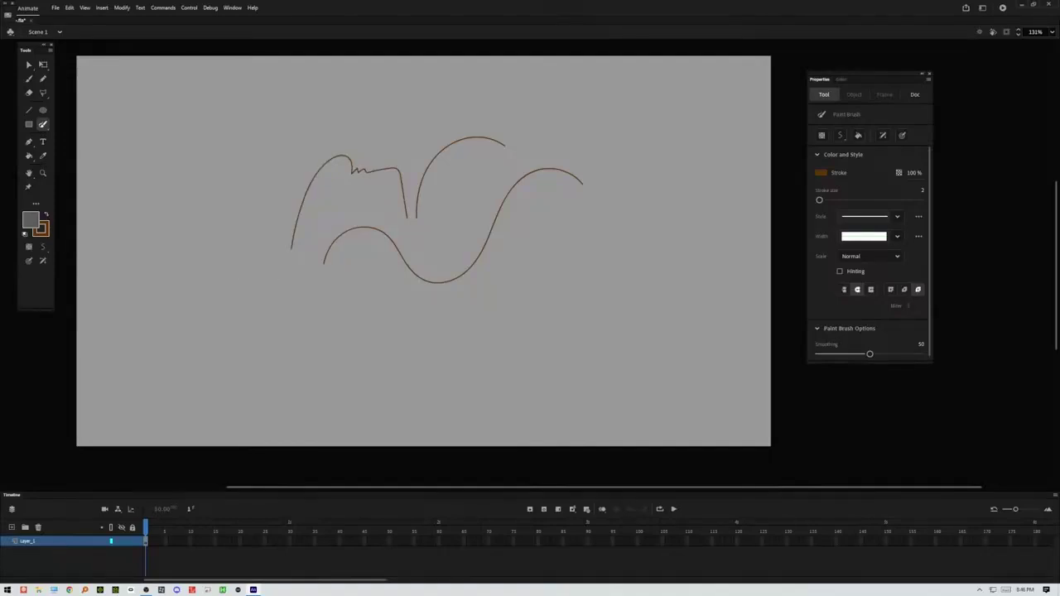
Step: Clear the three practice curves and paint a single S-shaped wave in the middle of the stage
{"action": "key", "text": "ctrl+a"}
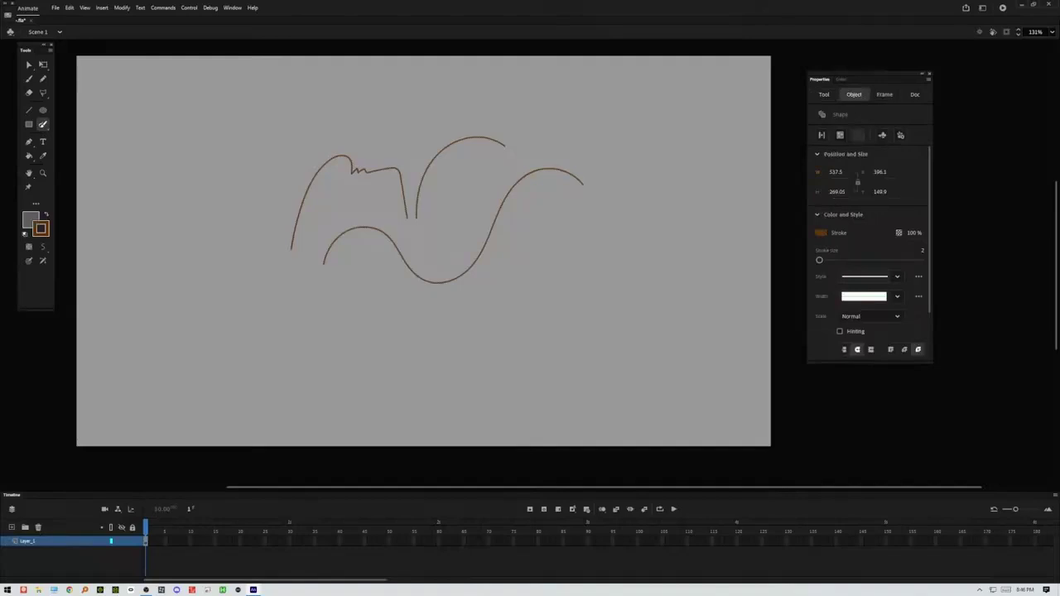
{"action": "key", "text": "Delete"}
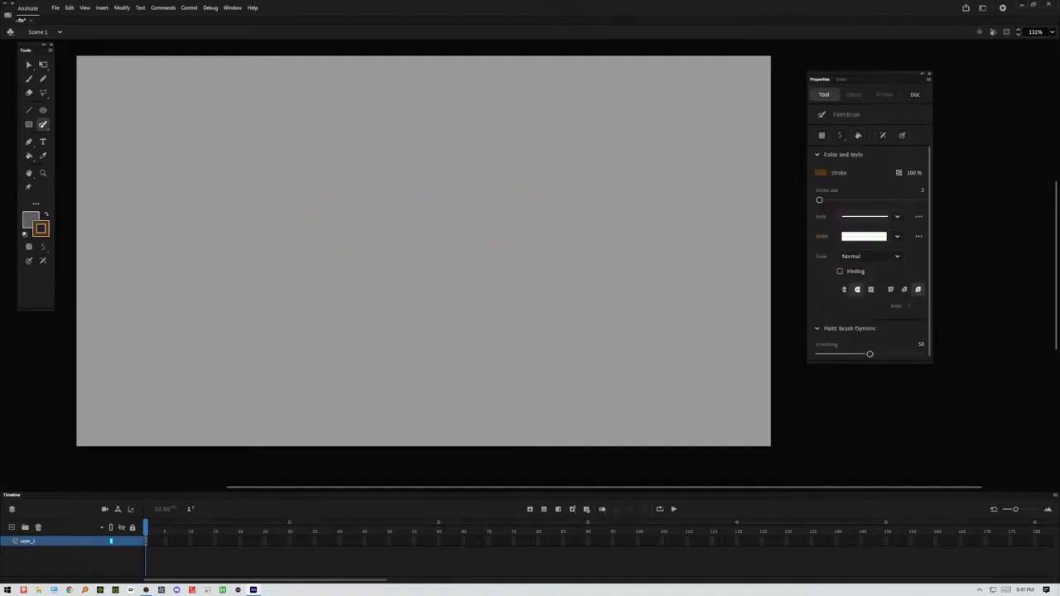
{"action": "mouse_move", "coordinate": [348, 217]}
{"action": "left_mouse_down"}
{"action": "mouse_move", "coordinate": [409, 181]}
{"action": "mouse_move", "coordinate": [437, 187]}
{"action": "mouse_move", "coordinate": [499, 242]}
{"action": "mouse_move", "coordinate": [551, 236]}
{"action": "left_mouse_up"}
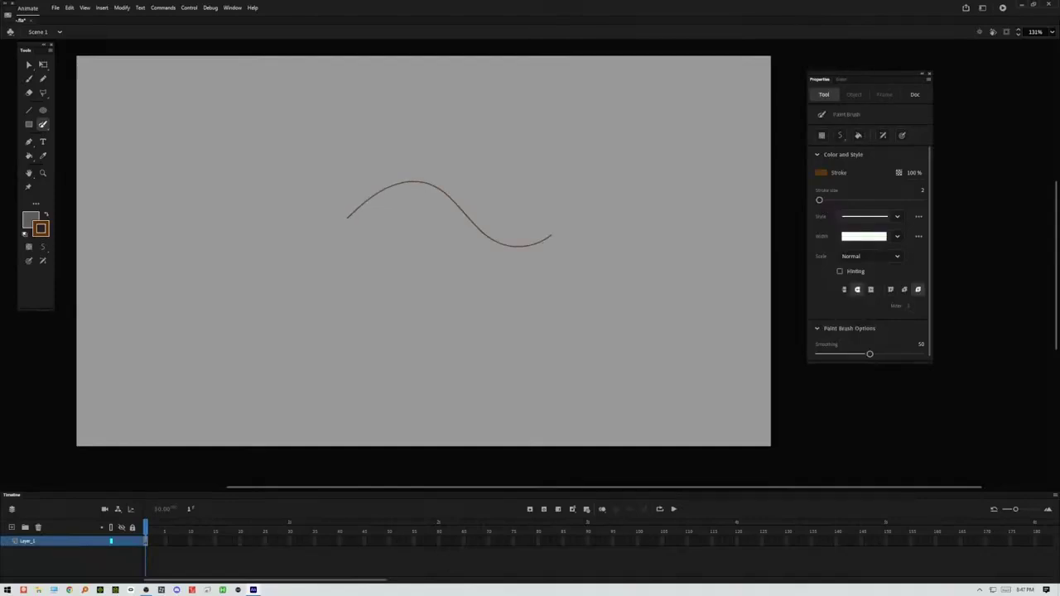
Step: Display the anchor points of the S-shaped wave with the Subselection tool
{"action": "key", "text": "v"}
{"action": "left_click", "coordinate": [545, 242]}
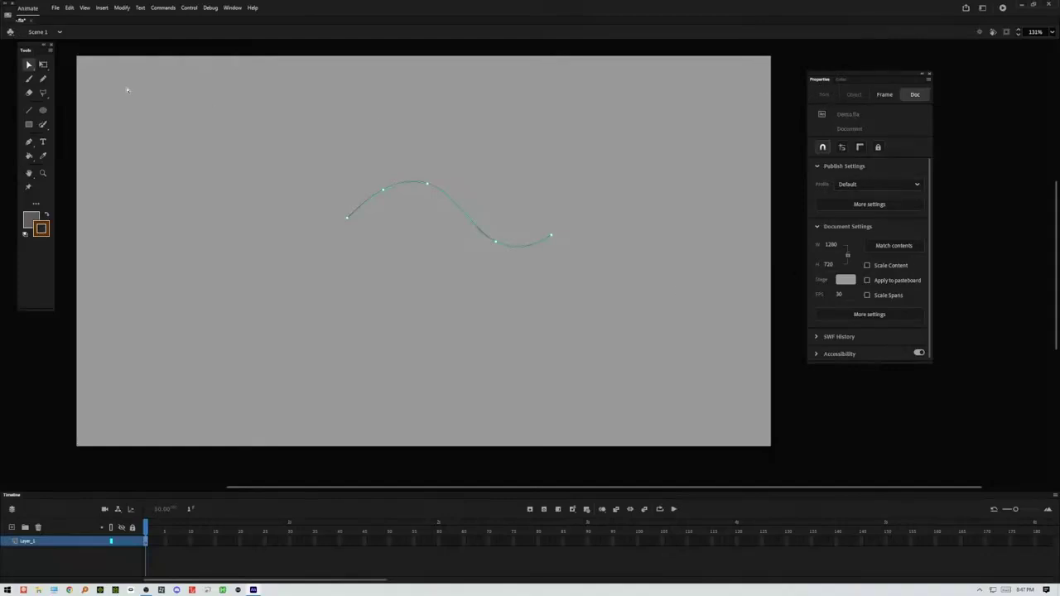
Step: Select the S-shaped wave with the Selection tool and set its stroke size to 12
{"action": "left_click", "coordinate": [29, 68]}
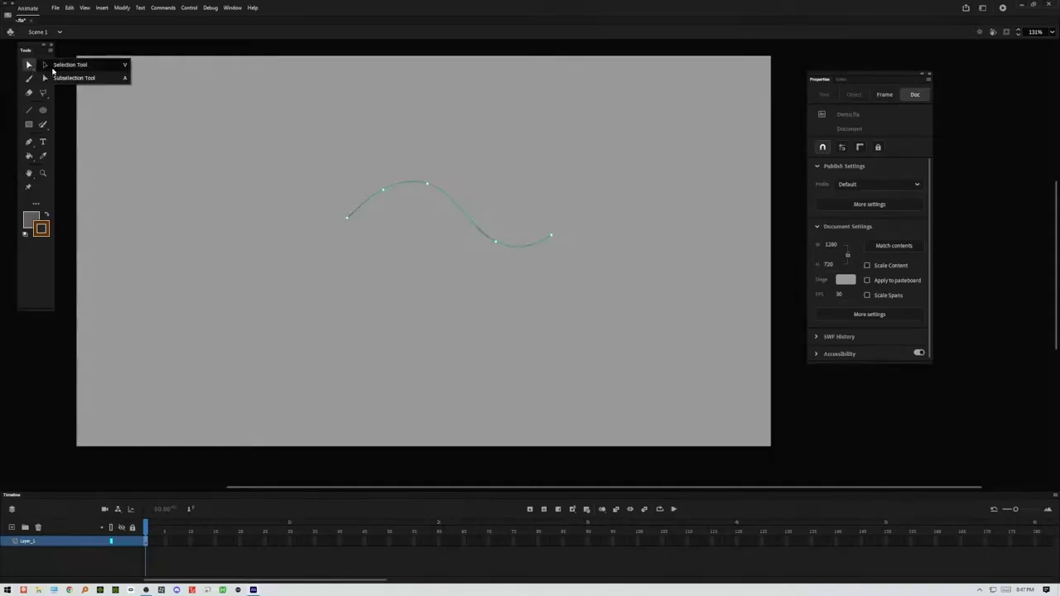
{"action": "left_click", "coordinate": [55, 65]}
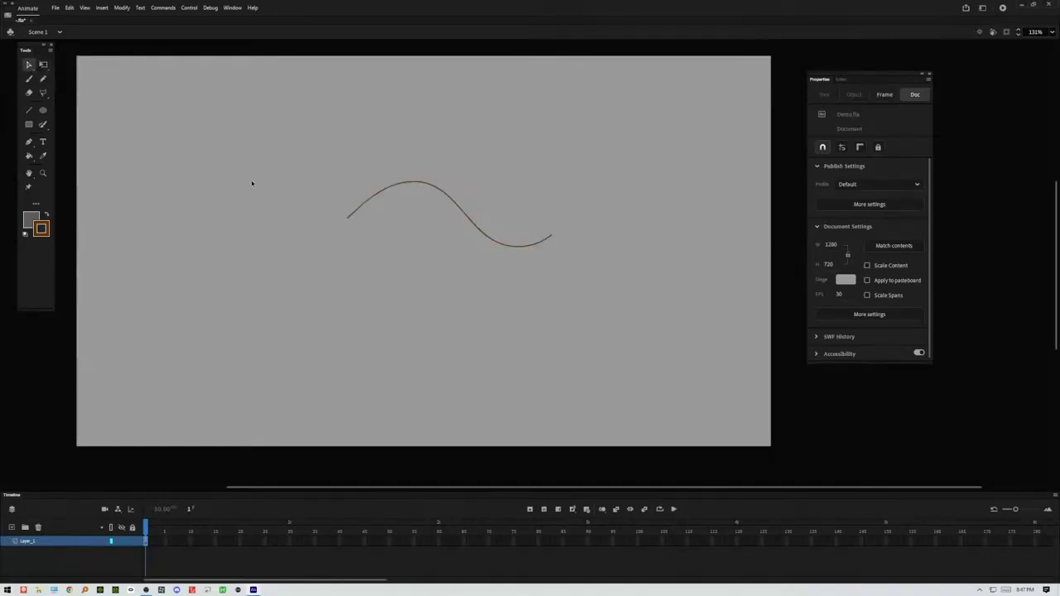
{"action": "left_click", "coordinate": [361, 205]}
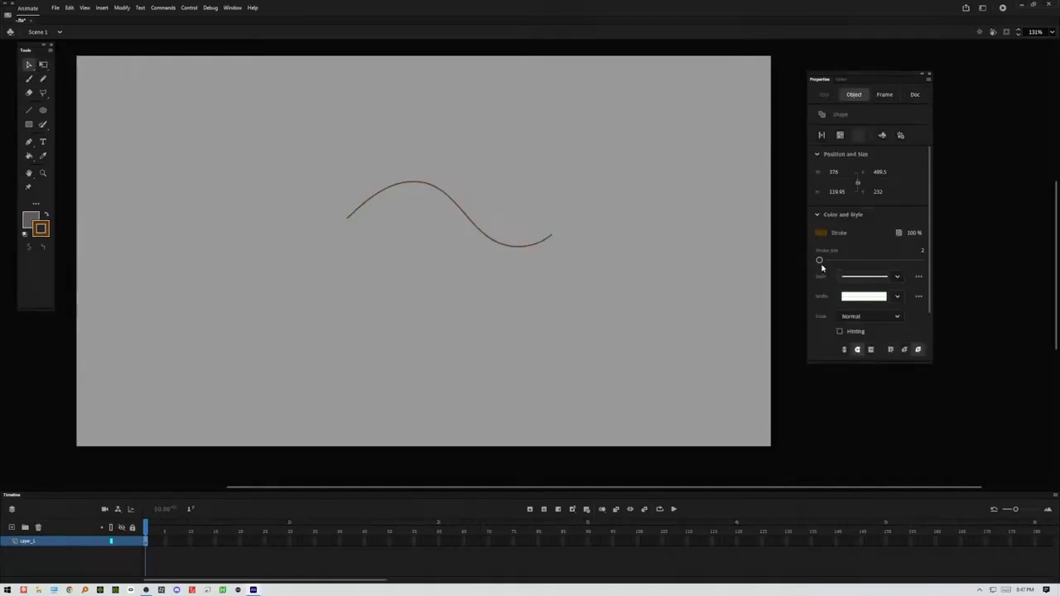
{"action": "left_click_drag", "start_coordinate": [820, 260], "coordinate": [824, 260]}
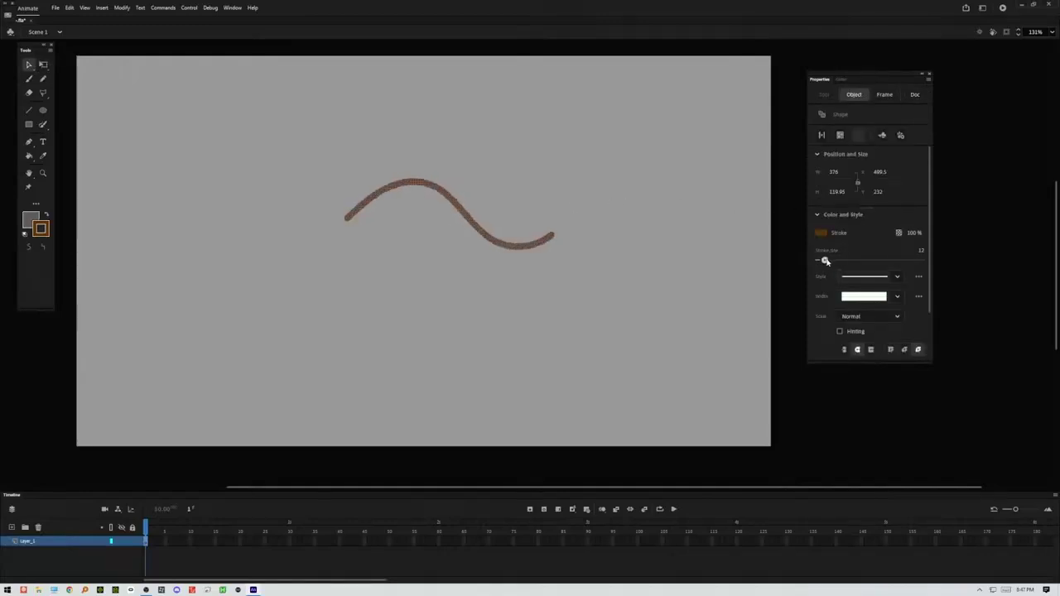
{"action": "mouse_move", "coordinate": [928, 252]}
{"action": "left_mouse_down"}
{"action": "mouse_move", "coordinate": [931, 309]}
{"action": "mouse_move", "coordinate": [930, 242]}
{"action": "left_mouse_up"}
{"action": "left_click", "coordinate": [635, 221]}
Step: Set the Paint Brush stroke size to 15 and paint an m-shaped stroke beside the wave's right end
{"action": "left_click", "coordinate": [43, 125]}
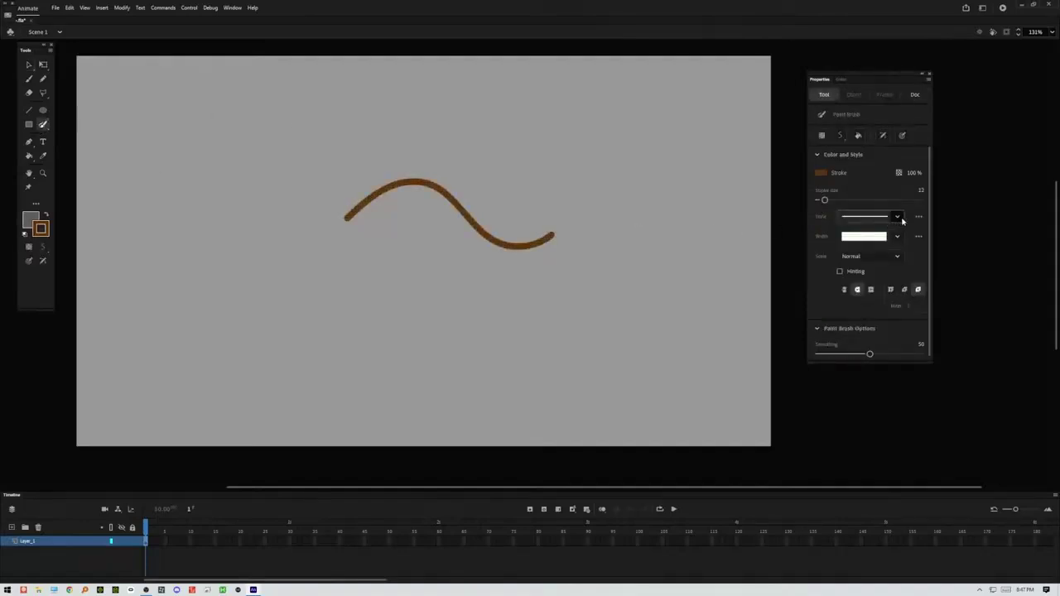
{"action": "left_click_drag", "start_coordinate": [825, 201], "coordinate": [826, 200]}
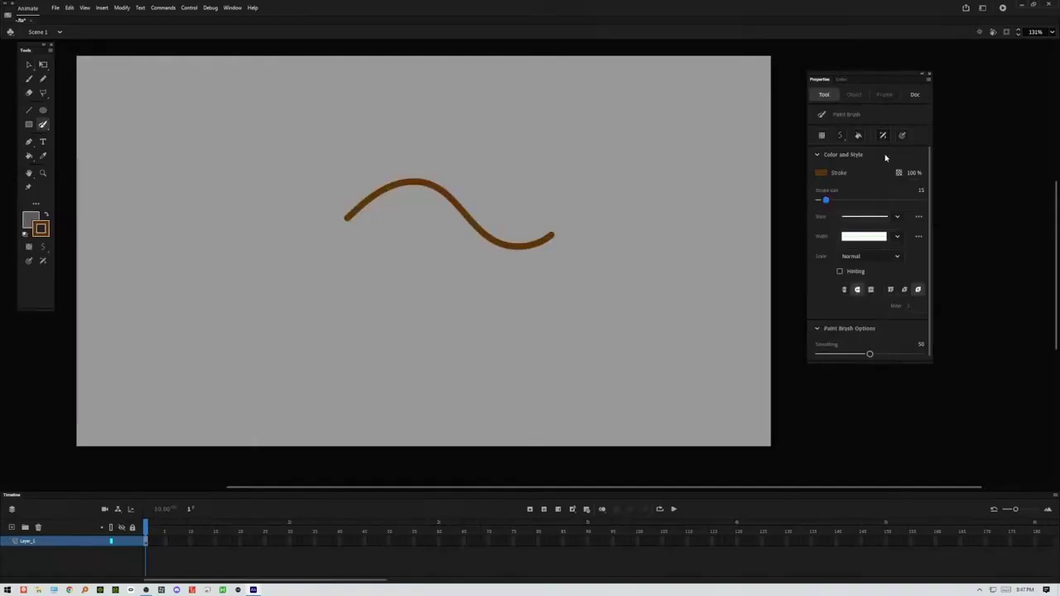
{"action": "mouse_move", "coordinate": [539, 194]}
{"action": "left_mouse_down"}
{"action": "mouse_move", "coordinate": [577, 179]}
{"action": "mouse_move", "coordinate": [609, 240]}
{"action": "mouse_move", "coordinate": [619, 204]}
{"action": "mouse_move", "coordinate": [644, 200]}
{"action": "mouse_move", "coordinate": [663, 266]}
{"action": "left_mouse_up"}
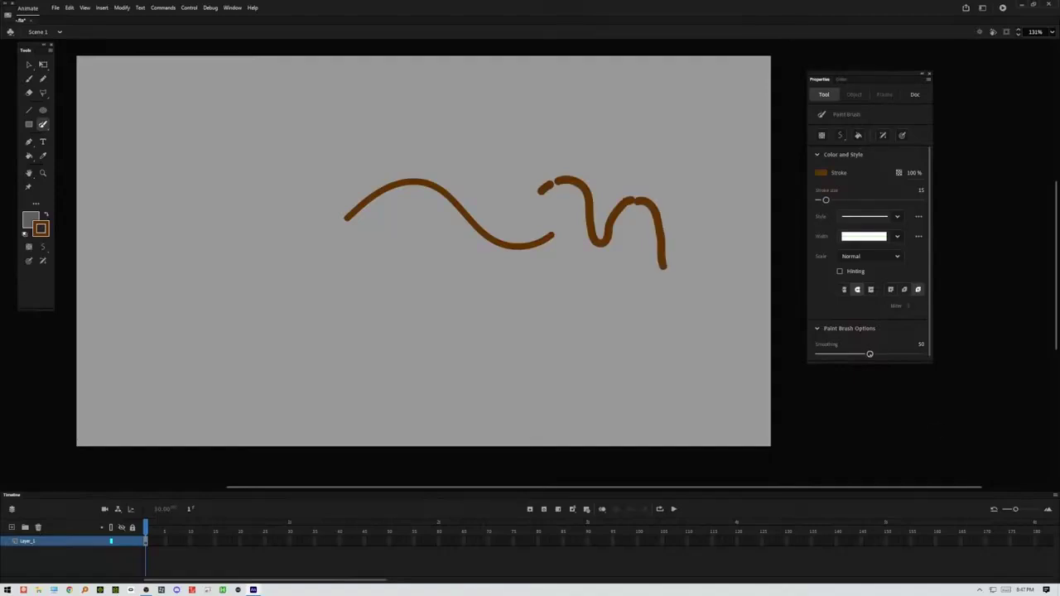
Step: Set the Paint Brush smoothing to 63 and view the available width and style presets
{"action": "left_click_drag", "start_coordinate": [870, 354], "coordinate": [883, 354]}
{"action": "left_click", "coordinate": [897, 236]}
{"action": "left_click", "coordinate": [897, 236]}
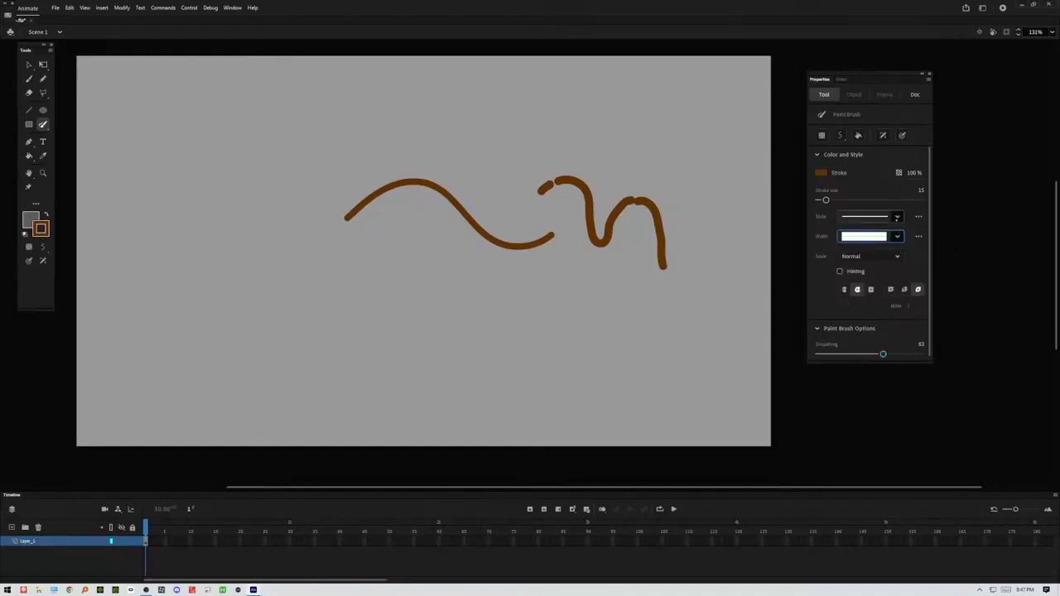
{"action": "left_click", "coordinate": [897, 216]}
{"action": "key", "text": "Escape"}
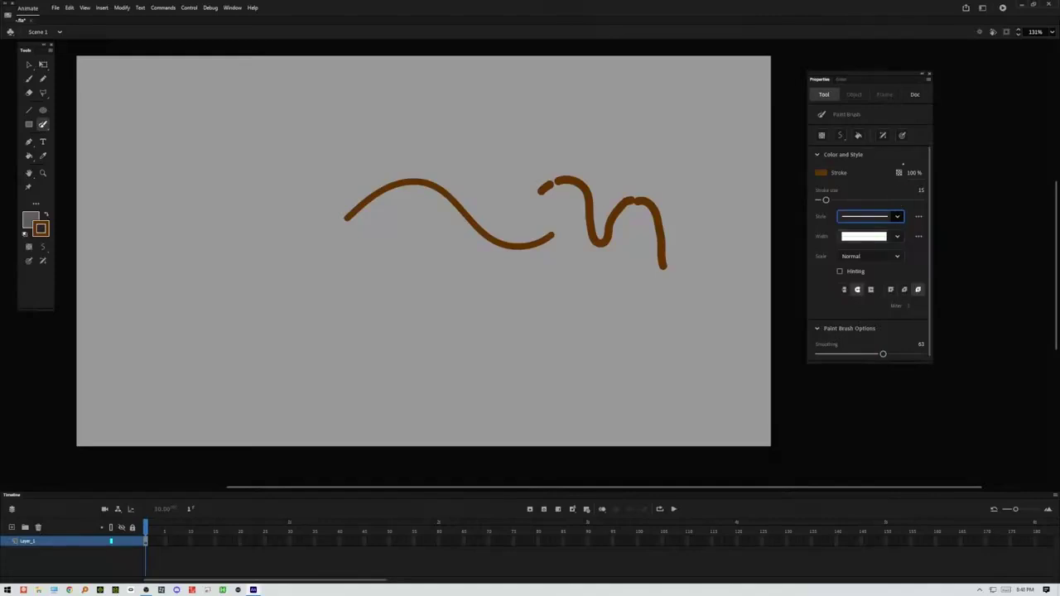
Step: Turn on pressure-sensitive width, then paint a short tapered stroke at the stage's right and a long wavy stroke below
{"action": "left_click", "coordinate": [902, 135]}
{"action": "left_click", "coordinate": [902, 135]}
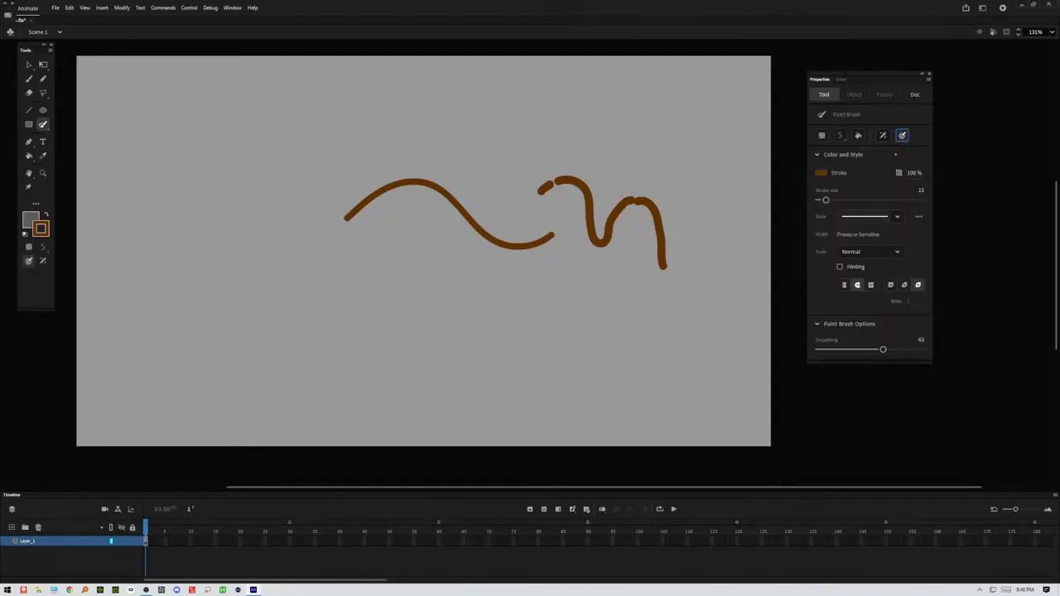
{"action": "left_click_drag", "start_coordinate": [745, 178], "coordinate": [725, 253]}
{"action": "mouse_move", "coordinate": [358, 304]}
{"action": "left_mouse_down"}
{"action": "mouse_move", "coordinate": [406, 287]}
{"action": "mouse_move", "coordinate": [456, 343]}
{"action": "mouse_move", "coordinate": [485, 309]}
{"action": "mouse_move", "coordinate": [567, 348]}
{"action": "mouse_move", "coordinate": [644, 323]}
{"action": "mouse_move", "coordinate": [687, 362]}
{"action": "mouse_move", "coordinate": [716, 360]}
{"action": "mouse_move", "coordinate": [741, 330]}
{"action": "left_mouse_up"}
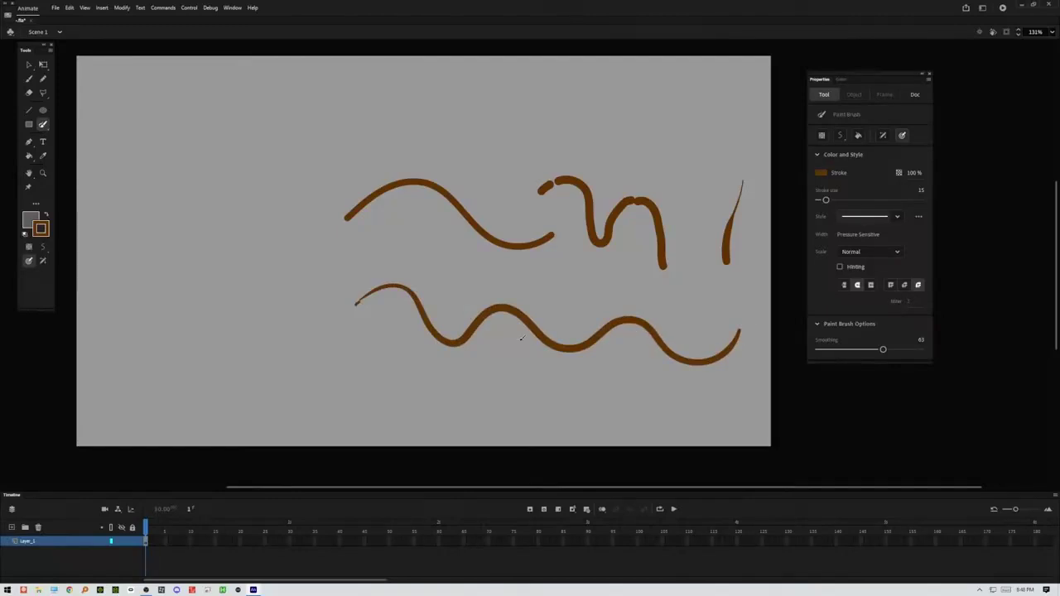
Step: Select the right half of the long wavy stroke with the Selection tool
{"action": "key", "text": "v"}
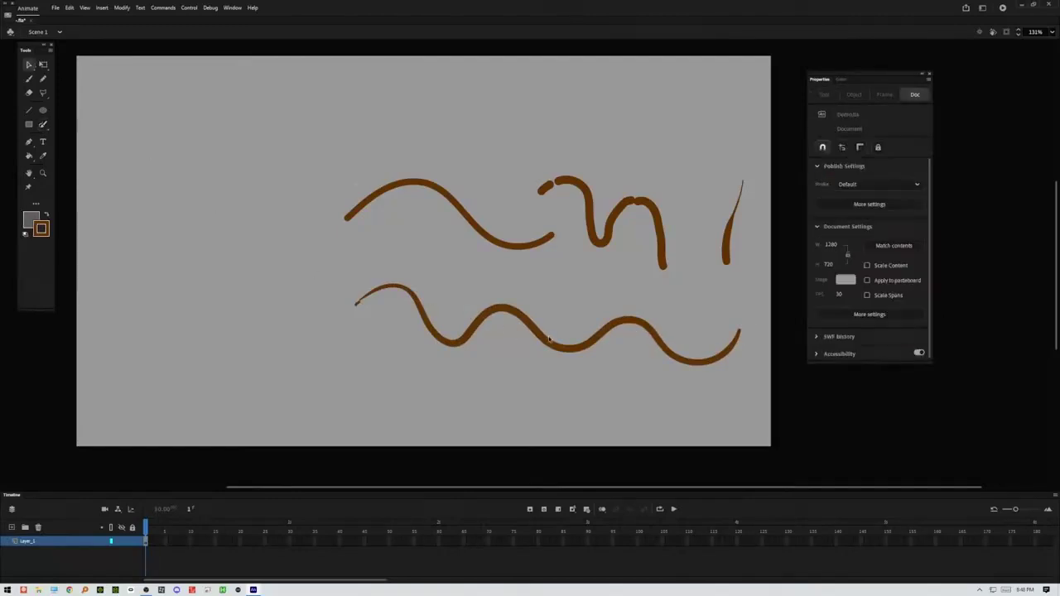
{"action": "left_click", "coordinate": [550, 341]}
{"action": "left_click", "coordinate": [601, 373]}
{"action": "left_click", "coordinate": [537, 340]}
{"action": "left_click", "coordinate": [589, 350]}
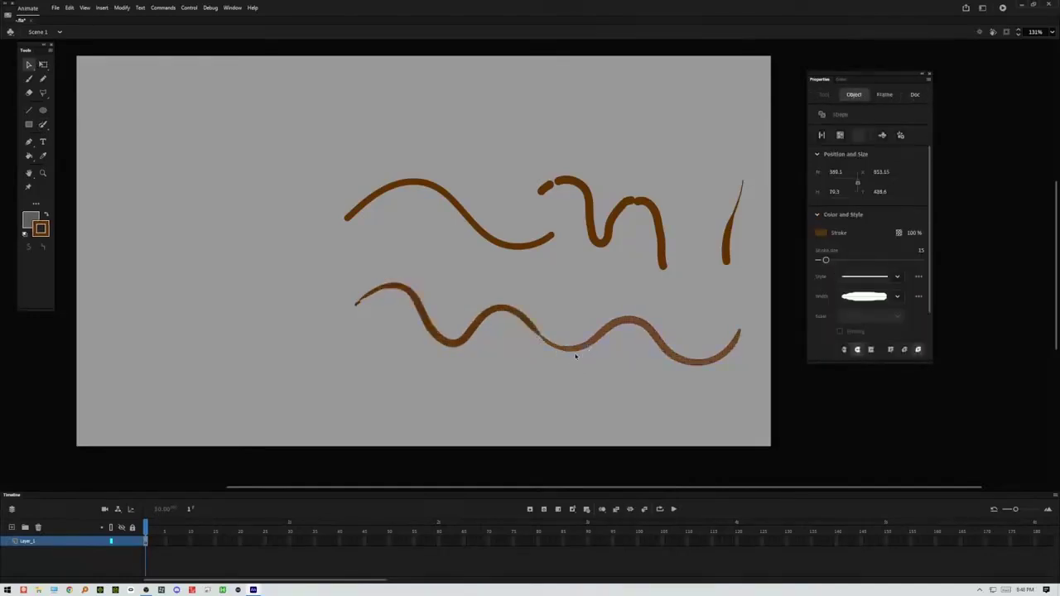
Step: Display the anchor points of the long wavy stroke with the Subselection tool
{"action": "left_click", "coordinate": [43, 65]}
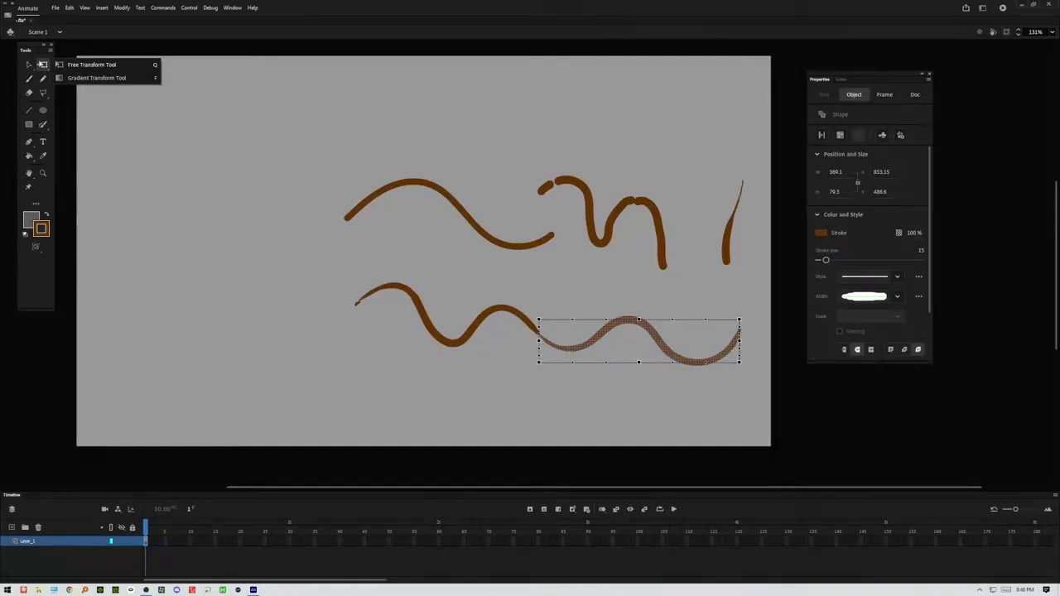
{"action": "left_click", "coordinate": [30, 64]}
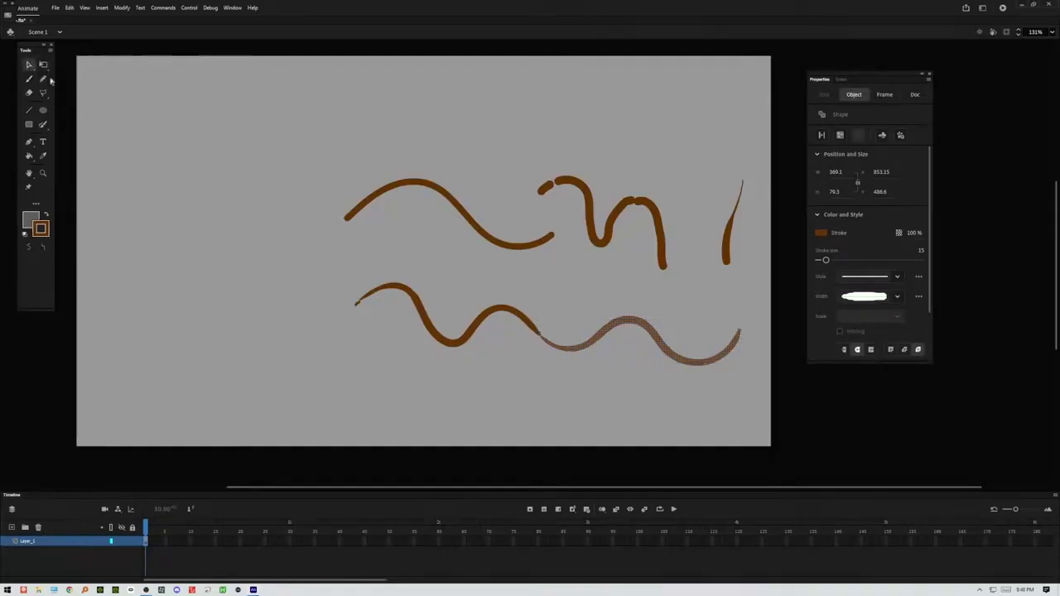
{"action": "left_click", "coordinate": [542, 333]}
{"action": "left_click", "coordinate": [543, 334]}
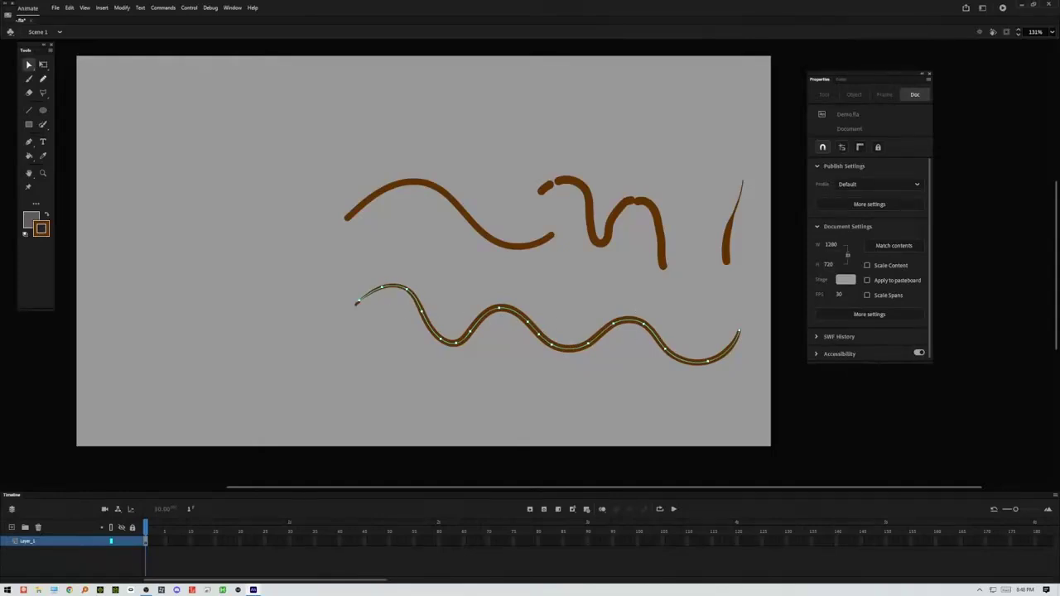
{"action": "left_click", "coordinate": [29, 109]}
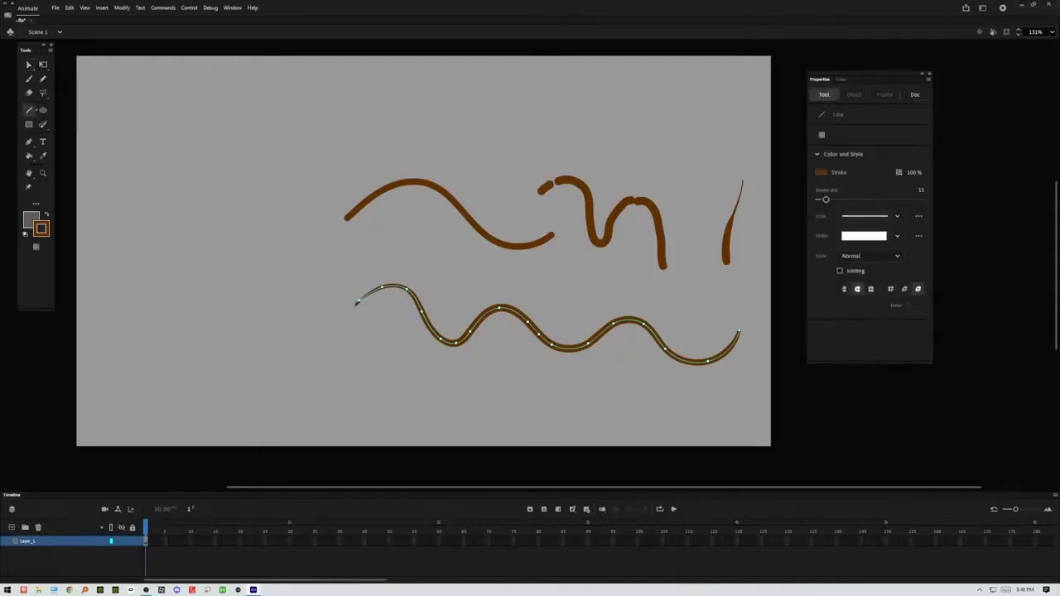
{"action": "left_click_drag", "start_coordinate": [543, 283], "coordinate": [498, 405]}
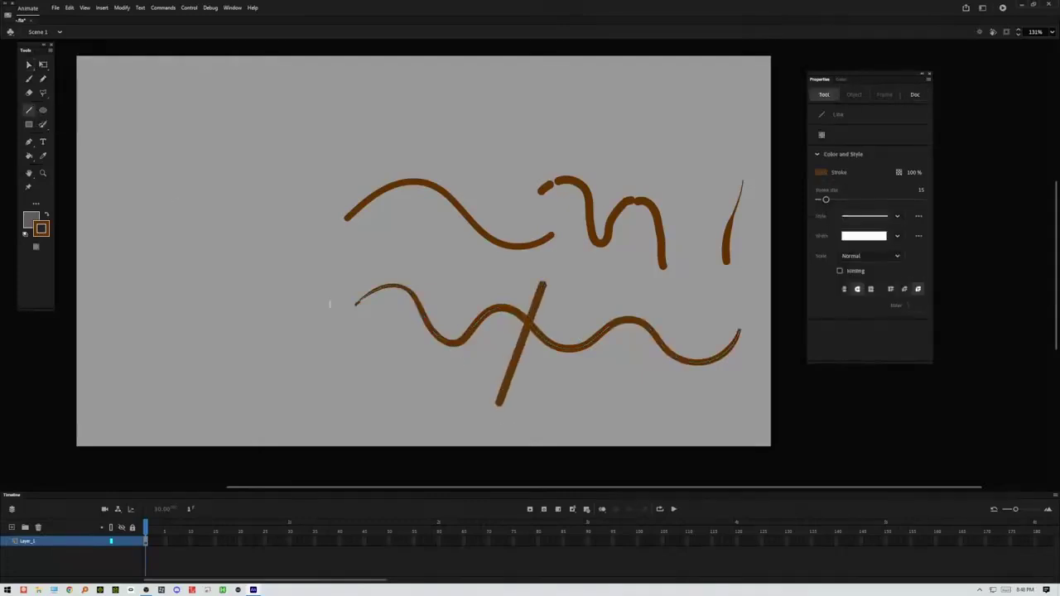
{"action": "key", "text": "ctrl+z"}
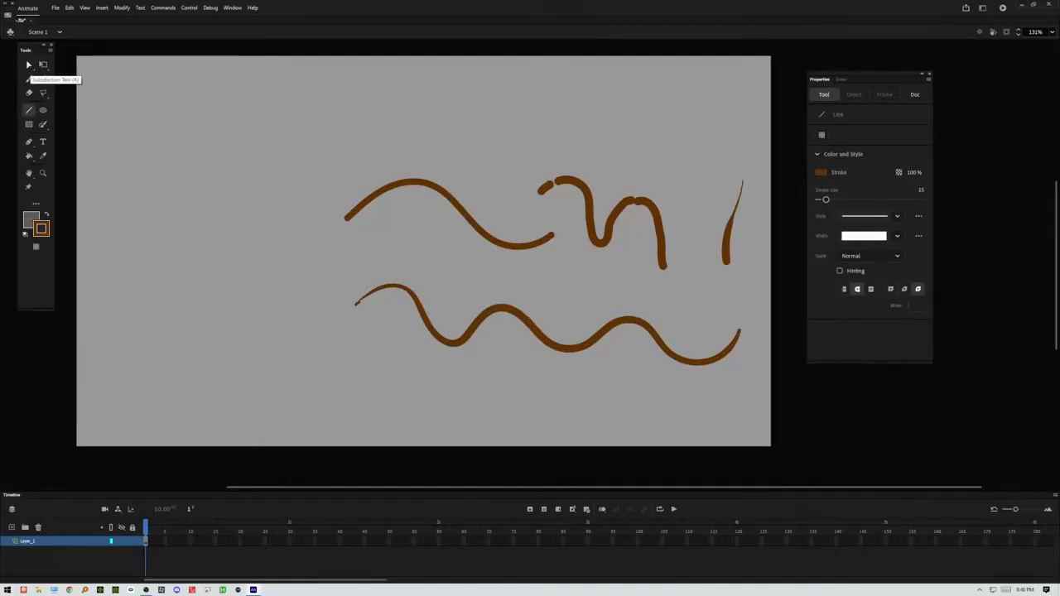
Step: Paint several freehand strokes crossing over and around the long wavy stroke with the Paint Brush tool
{"action": "left_click", "coordinate": [43, 124]}
{"action": "mouse_move", "coordinate": [450, 250]}
{"action": "left_mouse_down"}
{"action": "mouse_move", "coordinate": [520, 380]}
{"action": "mouse_move", "coordinate": [540, 371]}
{"action": "left_mouse_up"}
{"action": "mouse_move", "coordinate": [548, 320]}
{"action": "left_mouse_down"}
{"action": "mouse_move", "coordinate": [573, 303]}
{"action": "mouse_move", "coordinate": [608, 378]}
{"action": "mouse_move", "coordinate": [632, 355]}
{"action": "mouse_move", "coordinate": [568, 393]}
{"action": "mouse_move", "coordinate": [545, 381]}
{"action": "left_mouse_up"}
Step: Delete the short thin arc above the wavy stroke's middle using the Subselection tool
{"action": "key", "text": "v"}
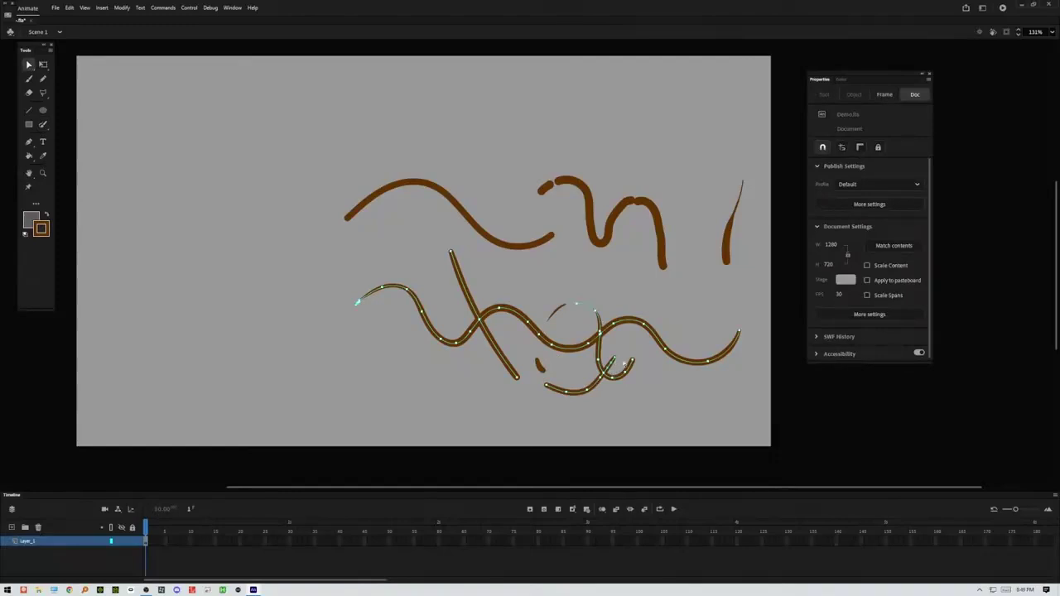
{"action": "left_click", "coordinate": [634, 353]}
{"action": "left_click", "coordinate": [569, 306]}
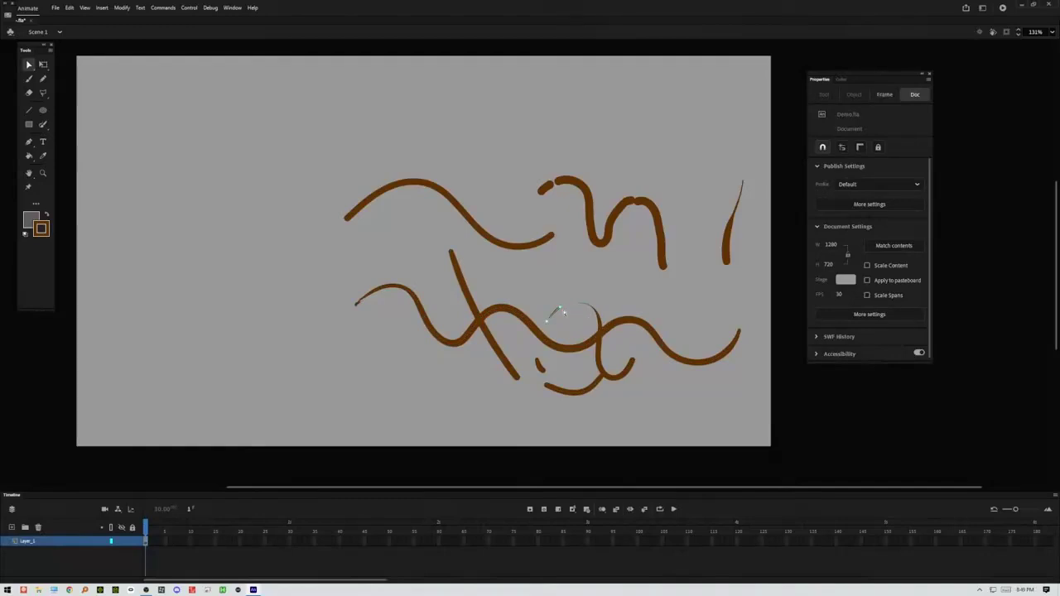
{"action": "left_click", "coordinate": [557, 309]}
{"action": "key", "text": "Delete"}
Step: Remove the hooked tail of the right crossing curve by deleting its anchor points, undoing the deletion of all connected strokes
{"action": "left_click", "coordinate": [632, 366]}
{"action": "left_click", "coordinate": [645, 381]}
{"action": "left_click", "coordinate": [615, 378]}
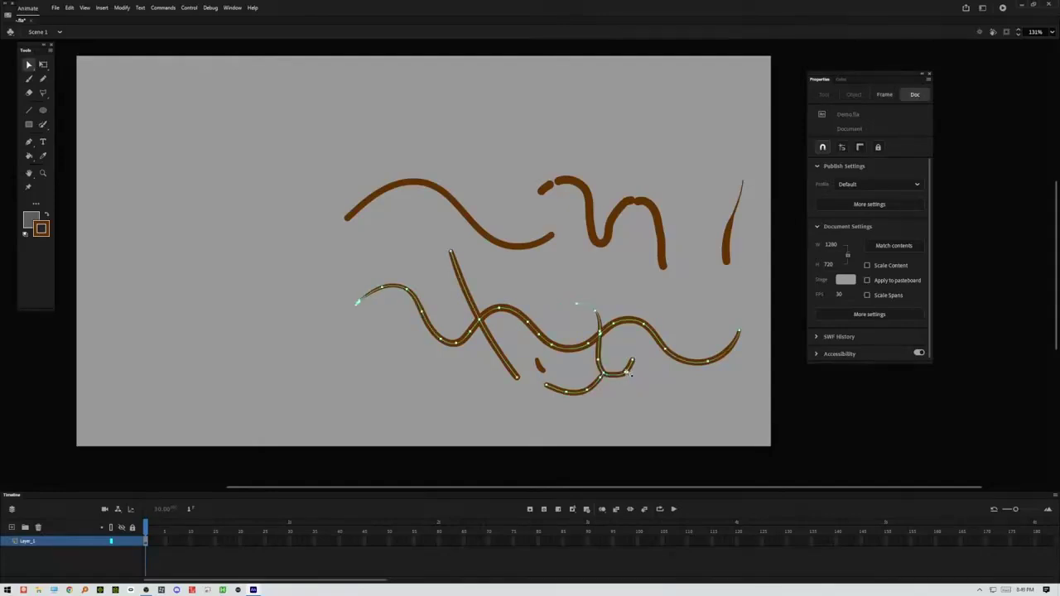
{"action": "key", "text": "Delete"}
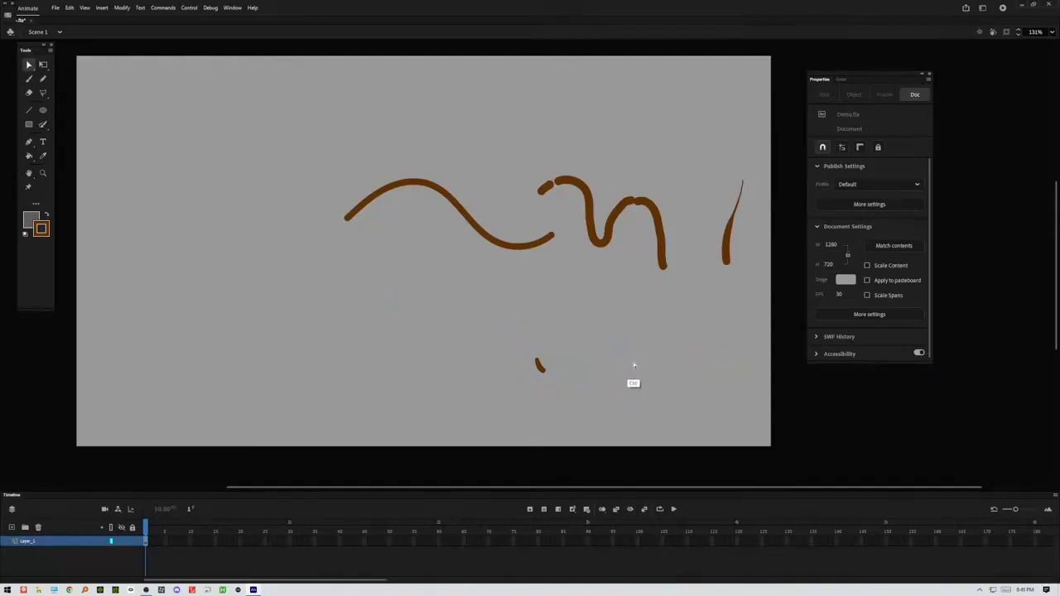
{"action": "key", "text": "ctrl+z"}
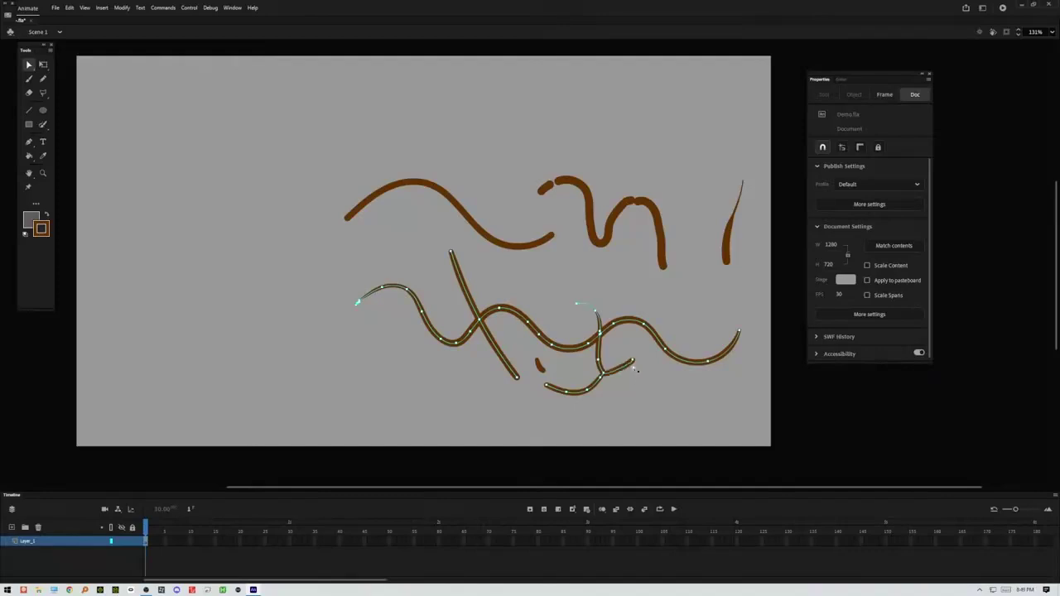
{"action": "key", "text": "ctrl+z"}
{"action": "left_click", "coordinate": [636, 368]}
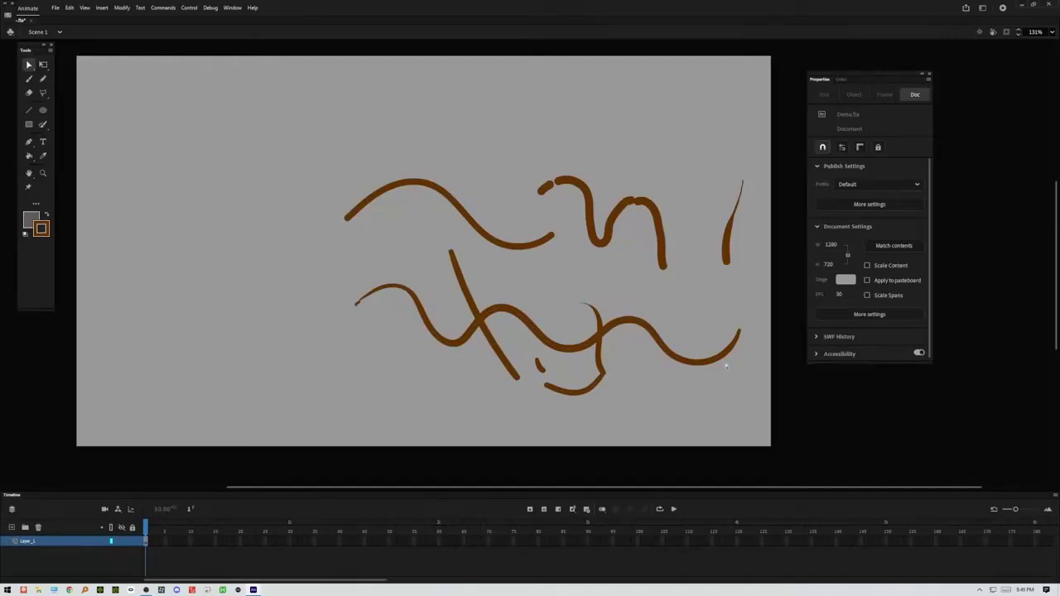
Step: Move the connected wavy strokes slightly down and bend the upper part of the left crossing stroke by its anchor point
{"action": "left_click", "coordinate": [741, 333]}
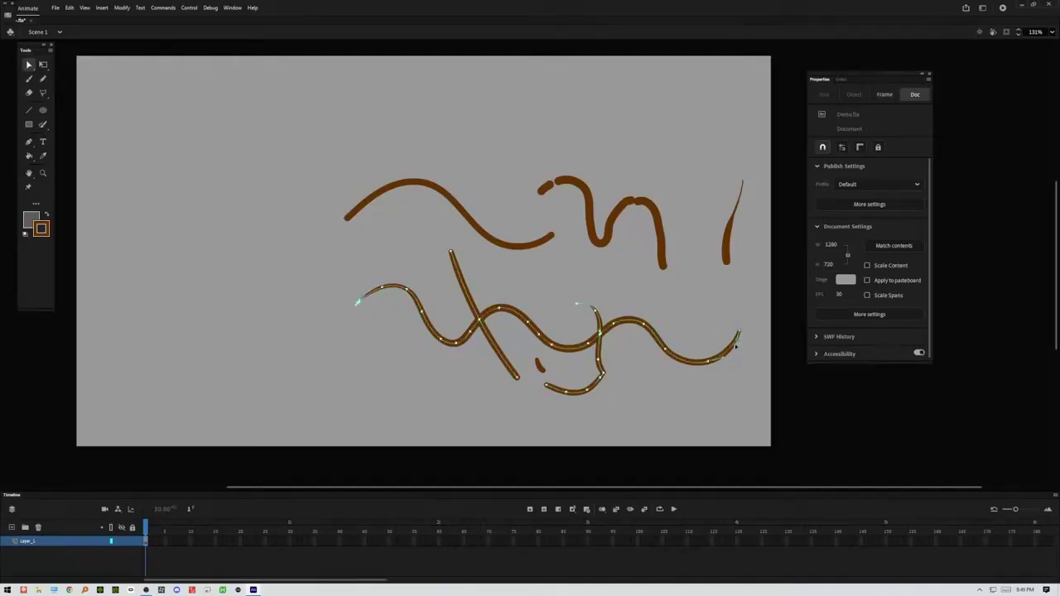
{"action": "left_click_drag", "start_coordinate": [736, 346], "coordinate": [731, 363]}
{"action": "left_click", "coordinate": [735, 355]}
{"action": "left_click", "coordinate": [734, 354]}
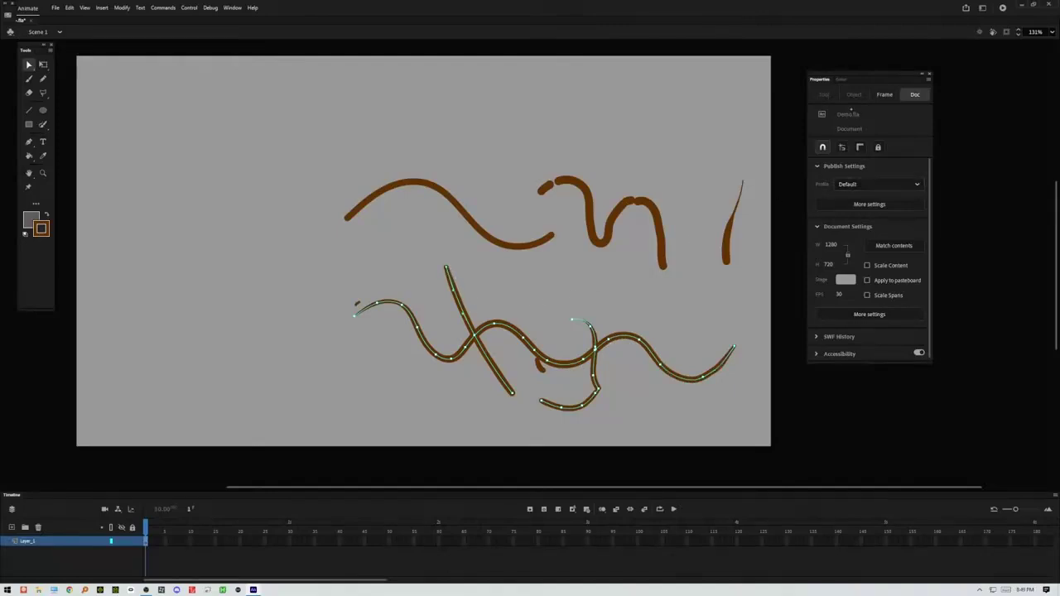
{"action": "scroll", "coordinate": [902, 190], "scroll_direction": "down", "scroll_amount": 1}
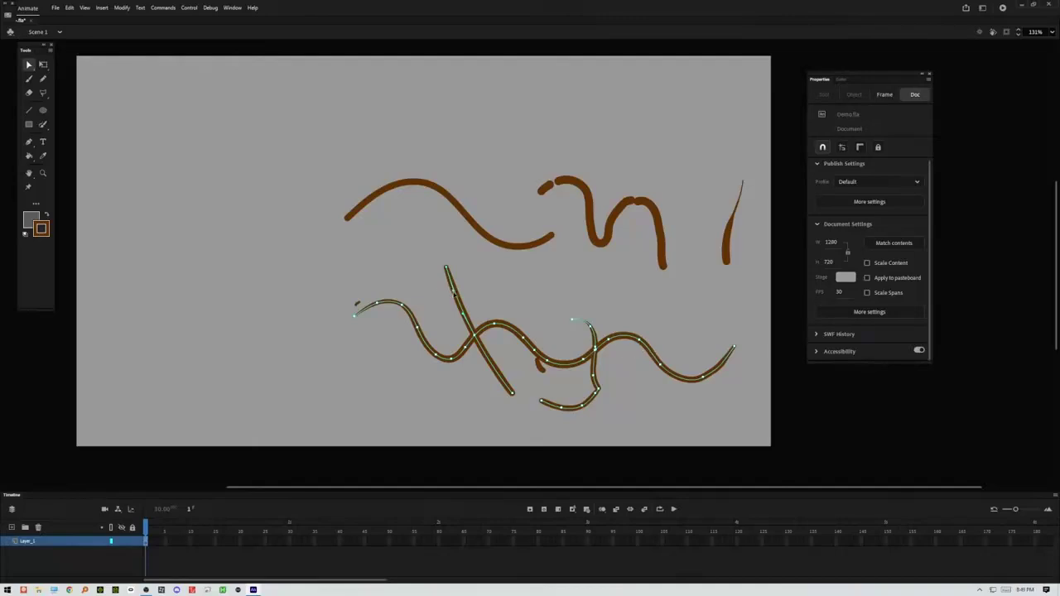
{"action": "left_click_drag", "start_coordinate": [454, 294], "coordinate": [486, 278]}
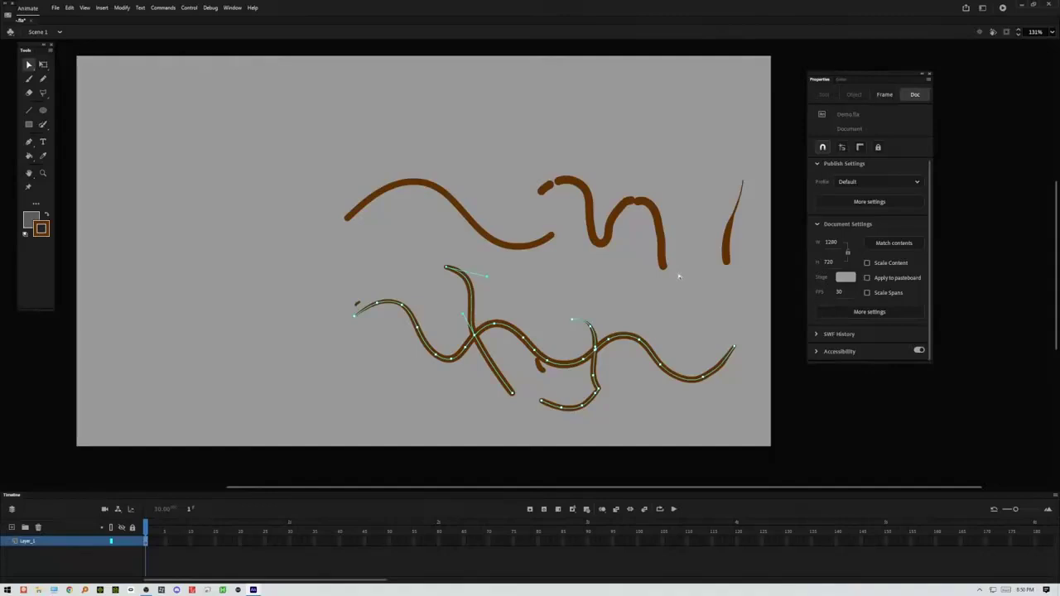
Step: Clear all strokes from the stage and sketch a two-segment arm with a four-fingered hand using the Classic Brush
{"action": "key", "text": "ctrl+a"}
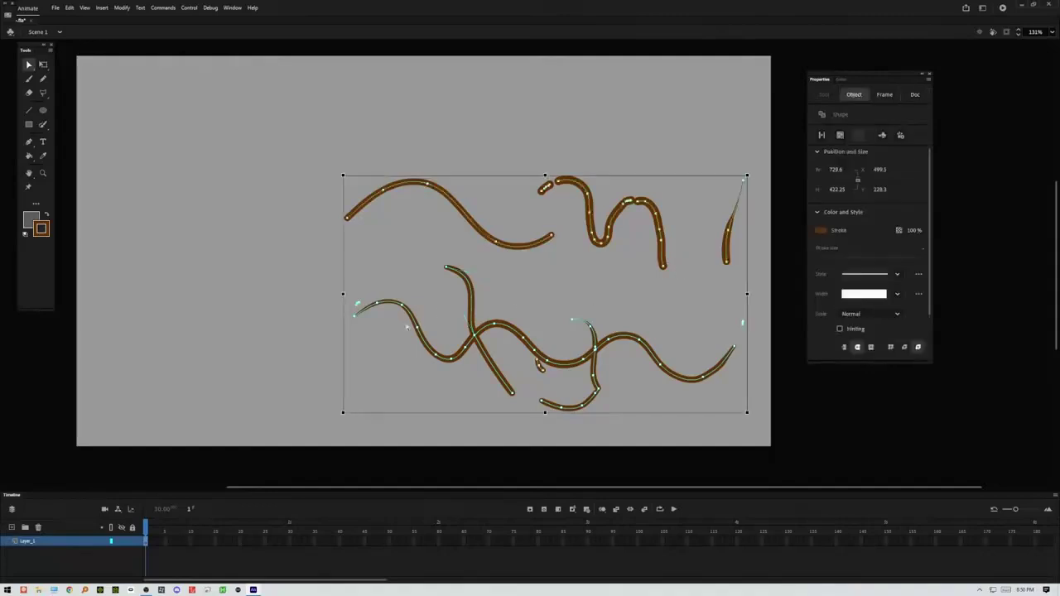
{"action": "key", "text": "Delete"}
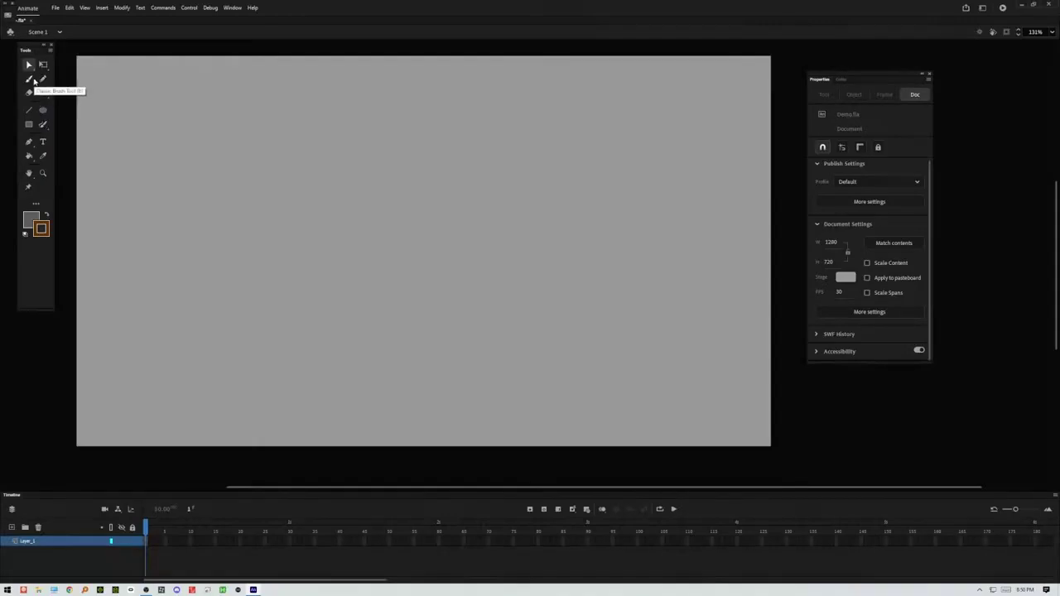
{"action": "left_click", "coordinate": [34, 81]}
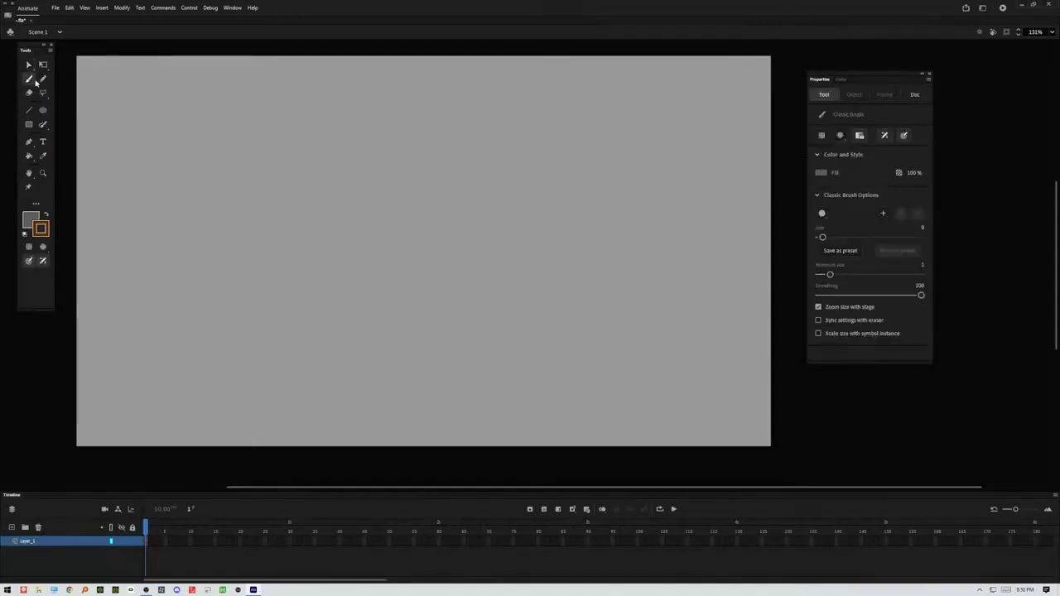
{"action": "mouse_move", "coordinate": [403, 193]}
{"action": "left_mouse_down"}
{"action": "mouse_move", "coordinate": [455, 256]}
{"action": "mouse_move", "coordinate": [425, 244]}
{"action": "mouse_move", "coordinate": [403, 192]}
{"action": "mouse_move", "coordinate": [438, 256]}
{"action": "mouse_move", "coordinate": [368, 169]}
{"action": "mouse_move", "coordinate": [363, 143]}
{"action": "mouse_move", "coordinate": [384, 162]}
{"action": "mouse_move", "coordinate": [394, 128]}
{"action": "mouse_move", "coordinate": [464, 129]}
{"action": "mouse_move", "coordinate": [449, 164]}
{"action": "mouse_move", "coordinate": [424, 175]}
{"action": "mouse_move", "coordinate": [482, 323]}
{"action": "mouse_move", "coordinate": [468, 328]}
{"action": "mouse_move", "coordinate": [425, 239]}
{"action": "left_mouse_up"}
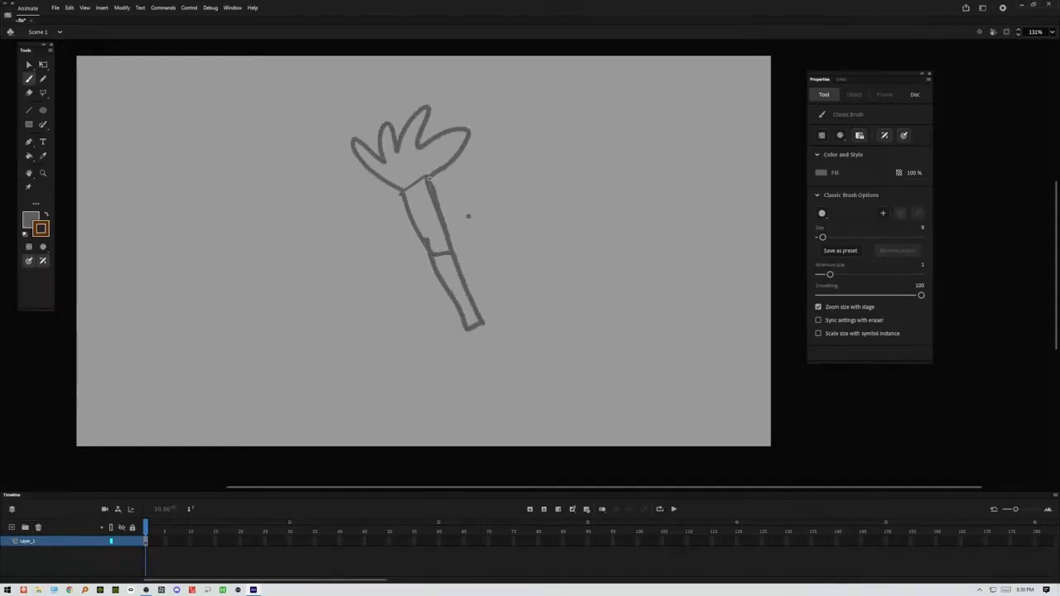
Step: Fill both arm segments with dark blue and the hand with orange using the Paint Bucket
{"action": "key", "text": "k"}
{"action": "left_click", "coordinate": [30, 220]}
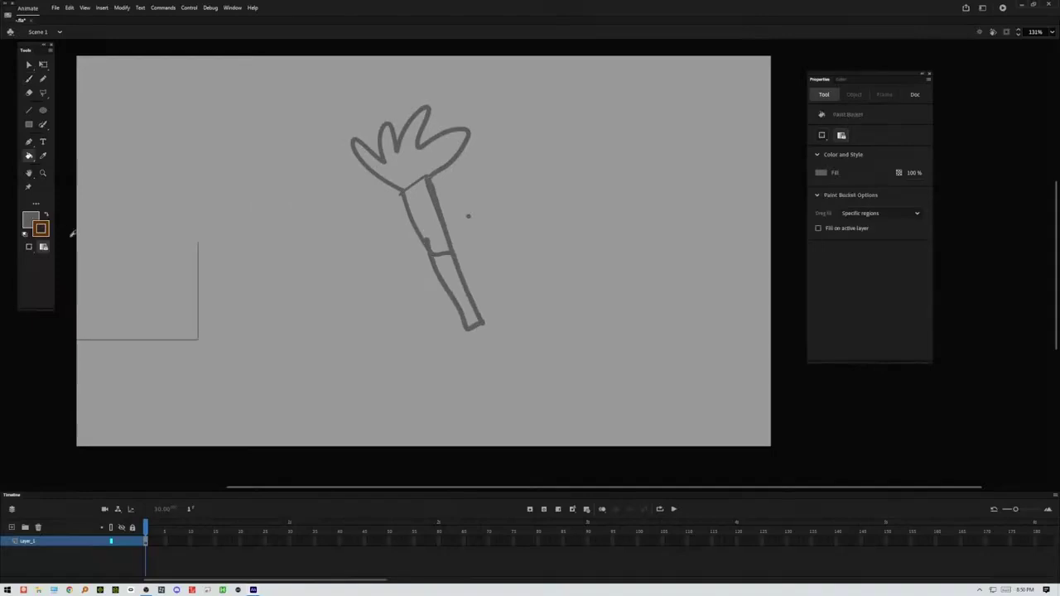
{"action": "left_click", "coordinate": [91, 274]}
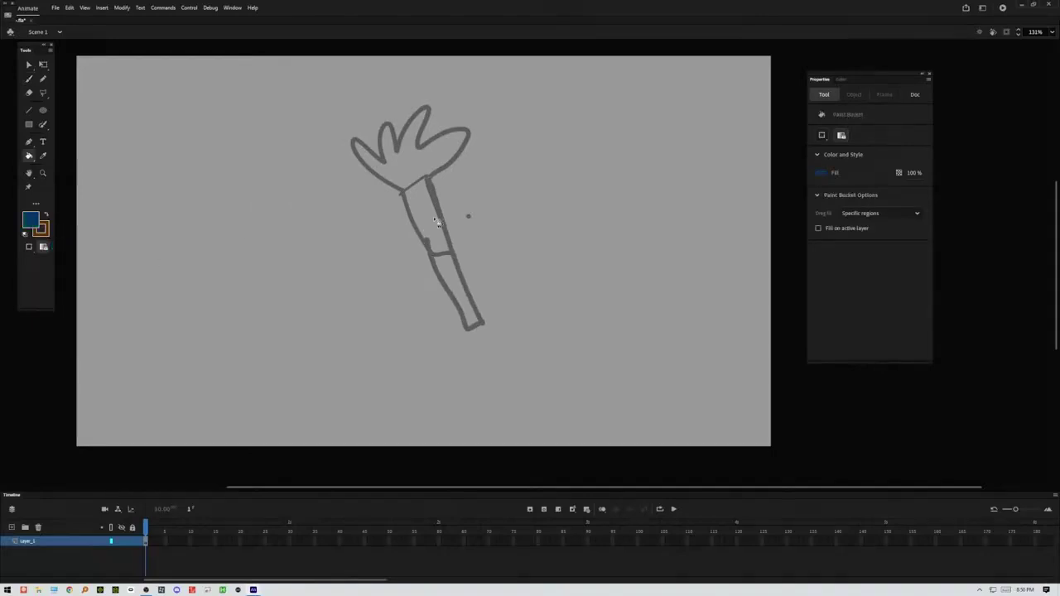
{"action": "left_click", "coordinate": [422, 215]}
{"action": "left_click", "coordinate": [454, 265]}
{"action": "left_click", "coordinate": [30, 219]}
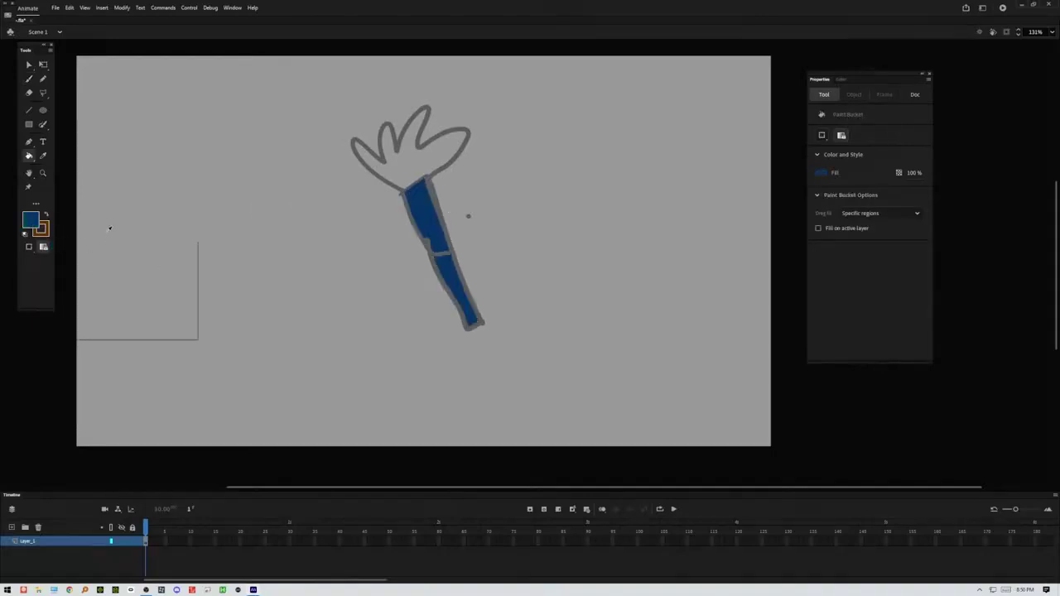
{"action": "left_click", "coordinate": [129, 296]}
{"action": "left_click", "coordinate": [405, 170]}
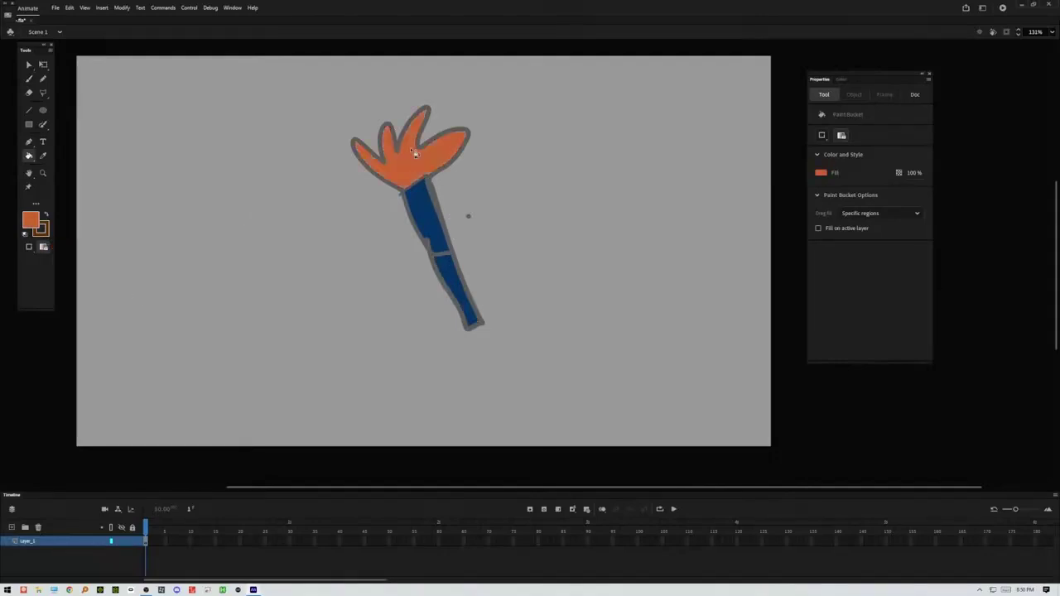
Step: Select and delete the stray dot beside the arm drawing
{"action": "key", "text": "v"}
{"action": "key", "text": "ctrl+a"}
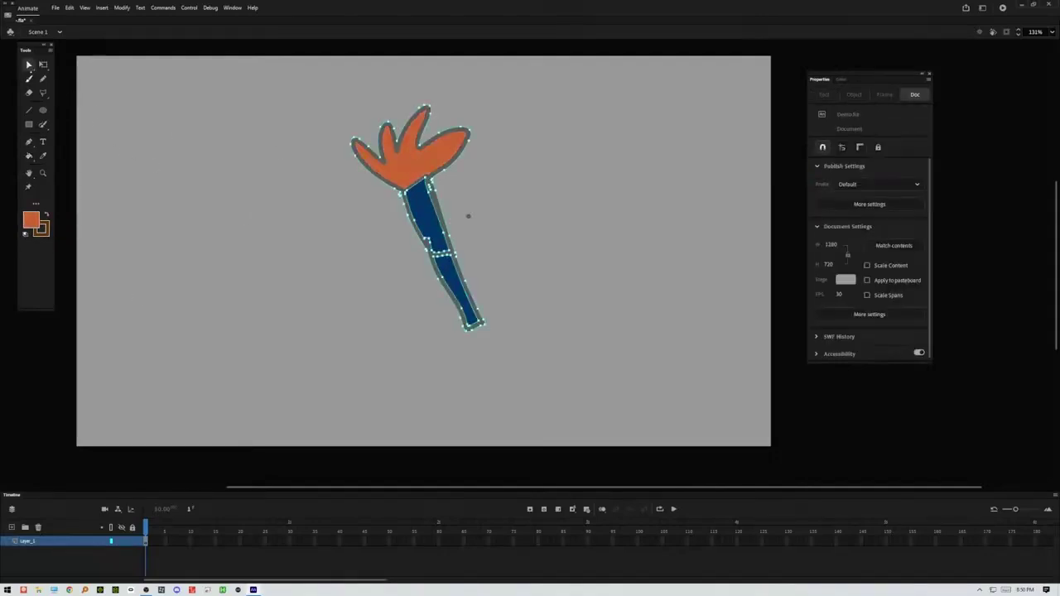
{"action": "left_click", "coordinate": [29, 78]}
{"action": "left_click", "coordinate": [29, 65]}
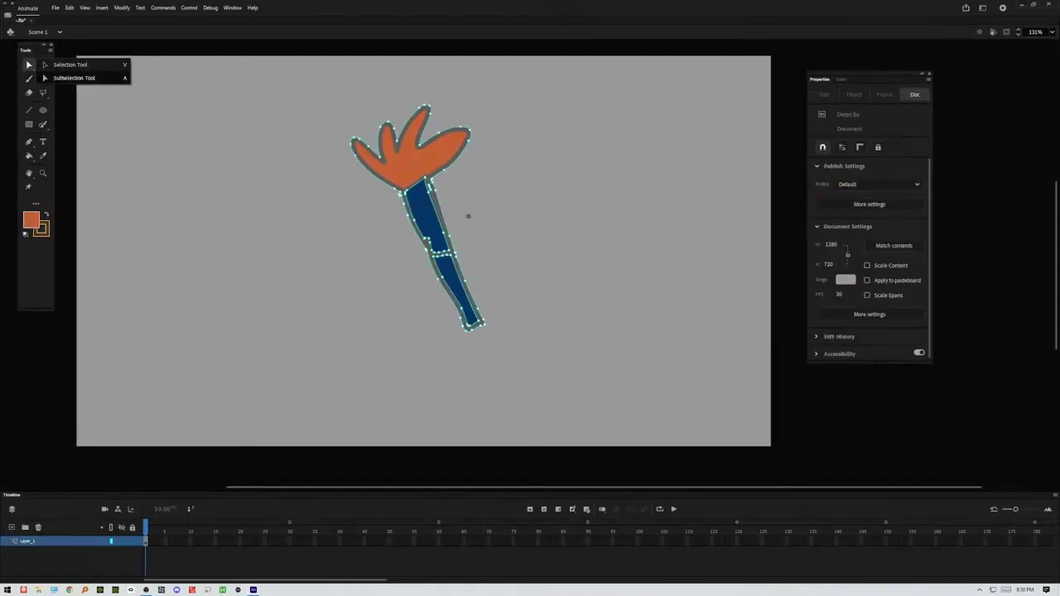
{"action": "left_click", "coordinate": [83, 79]}
{"action": "left_click_drag", "start_coordinate": [501, 198], "coordinate": [463, 238]}
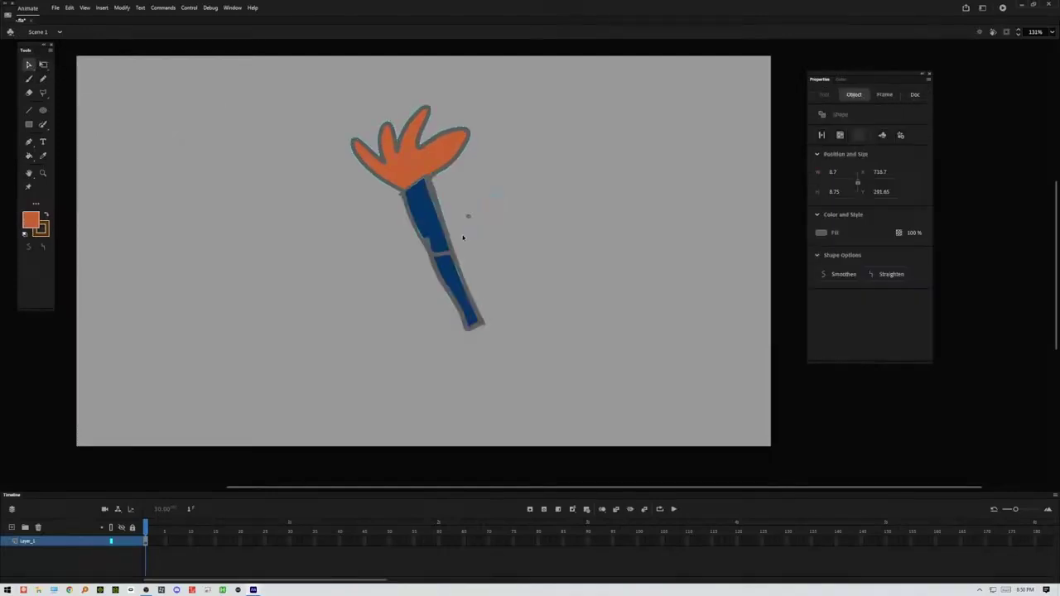
{"action": "key", "text": "Delete"}
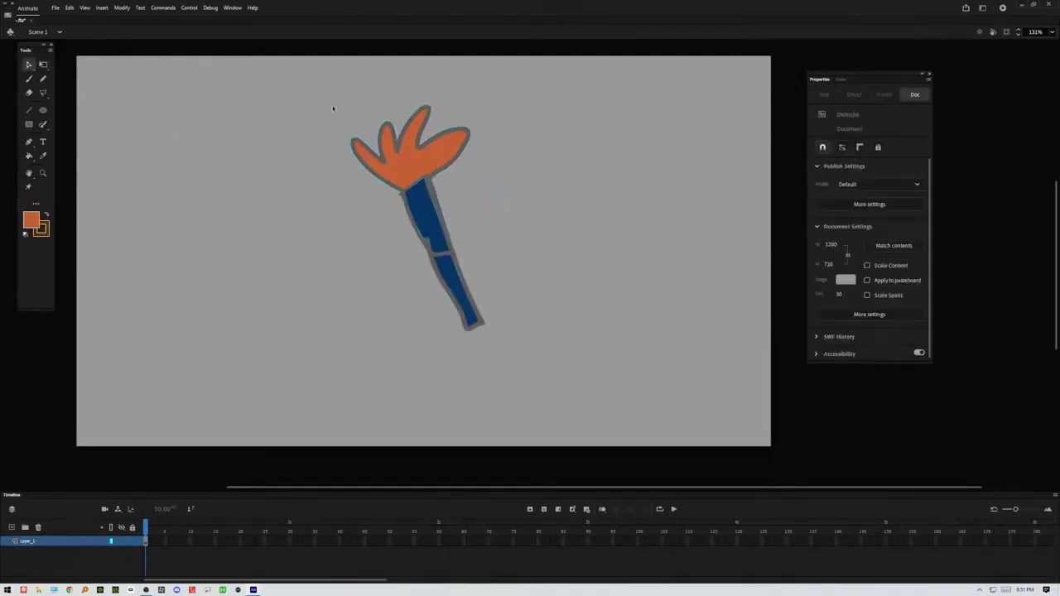
Step: Select the whole arm drawing and rig it with Asset Warp bones from the lower end through the elbow to the wrist
{"action": "left_click", "coordinate": [435, 249]}
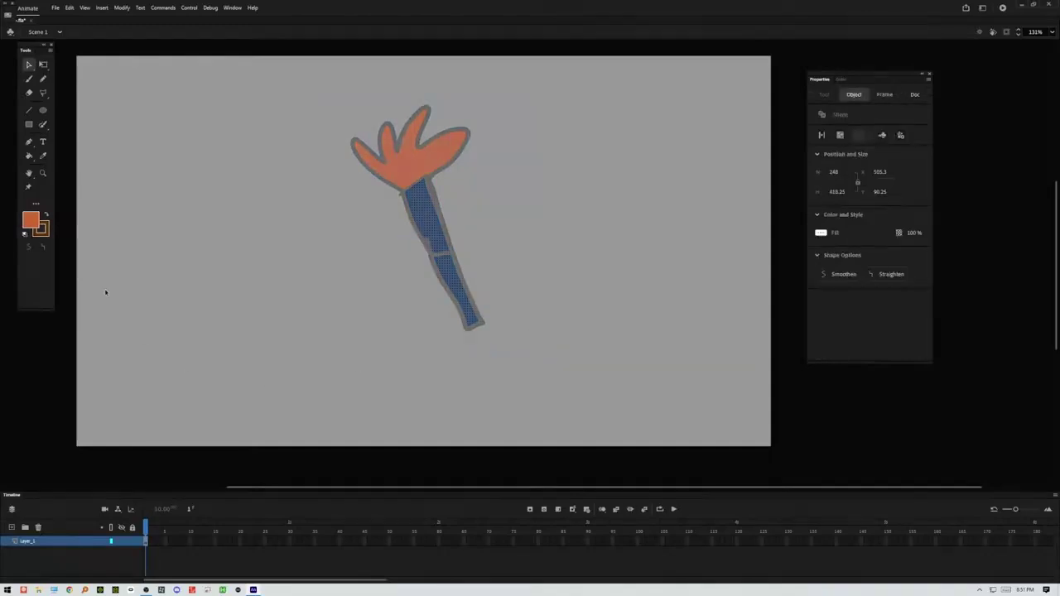
{"action": "left_click", "coordinate": [28, 187]}
{"action": "left_click", "coordinate": [474, 316]}
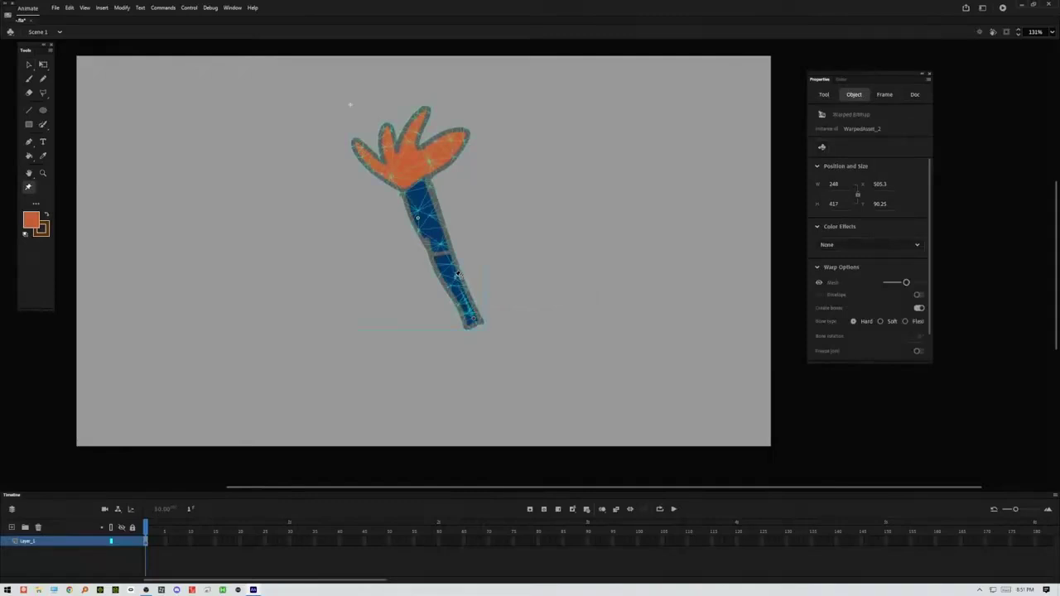
{"action": "left_click", "coordinate": [419, 186]}
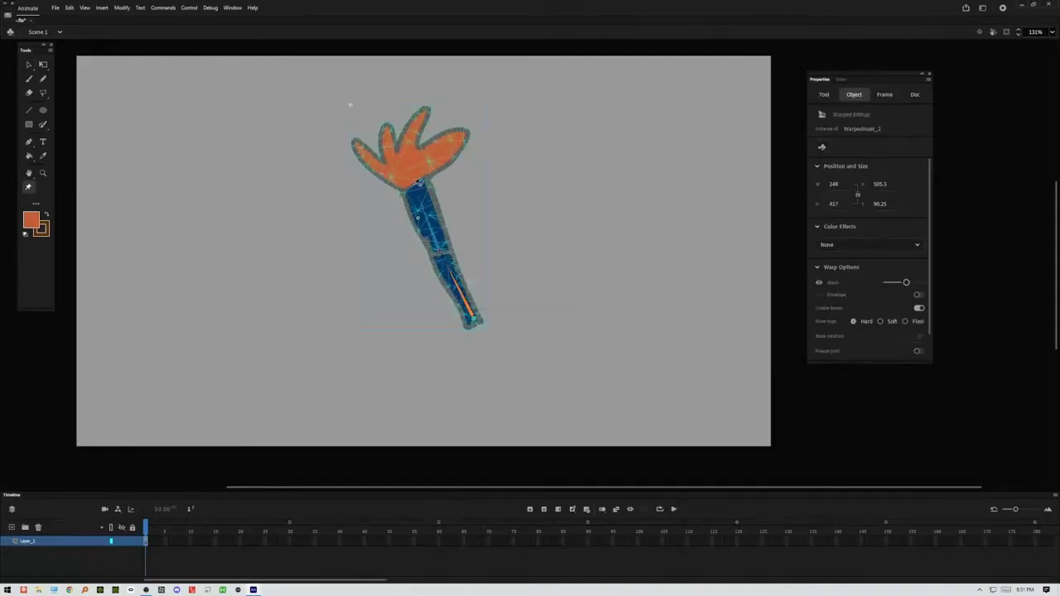
{"action": "left_click", "coordinate": [417, 184]}
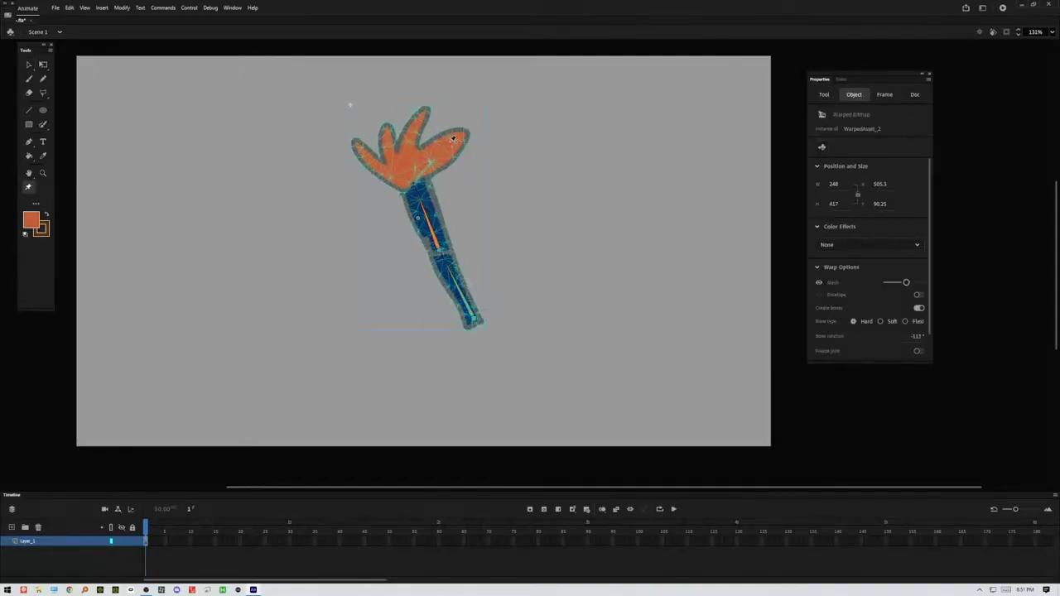
Step: Add a warp bone from the wrist into each of the four fingers
{"action": "left_click", "coordinate": [448, 141]}
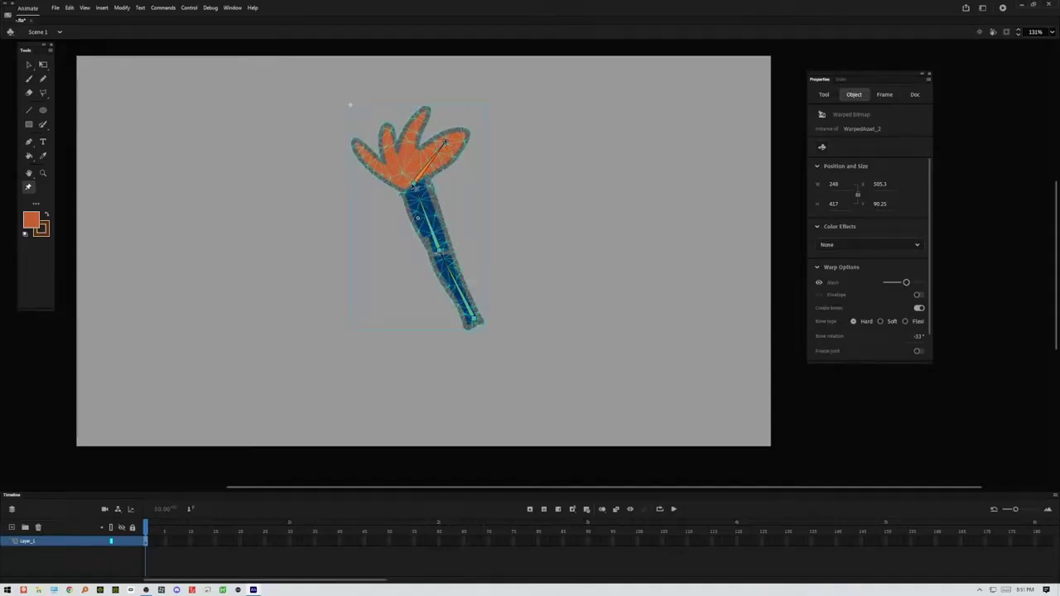
{"action": "left_click_drag", "start_coordinate": [414, 186], "coordinate": [413, 157]}
{"action": "left_click", "coordinate": [416, 188]}
{"action": "left_click_drag", "start_coordinate": [389, 139], "coordinate": [416, 187]}
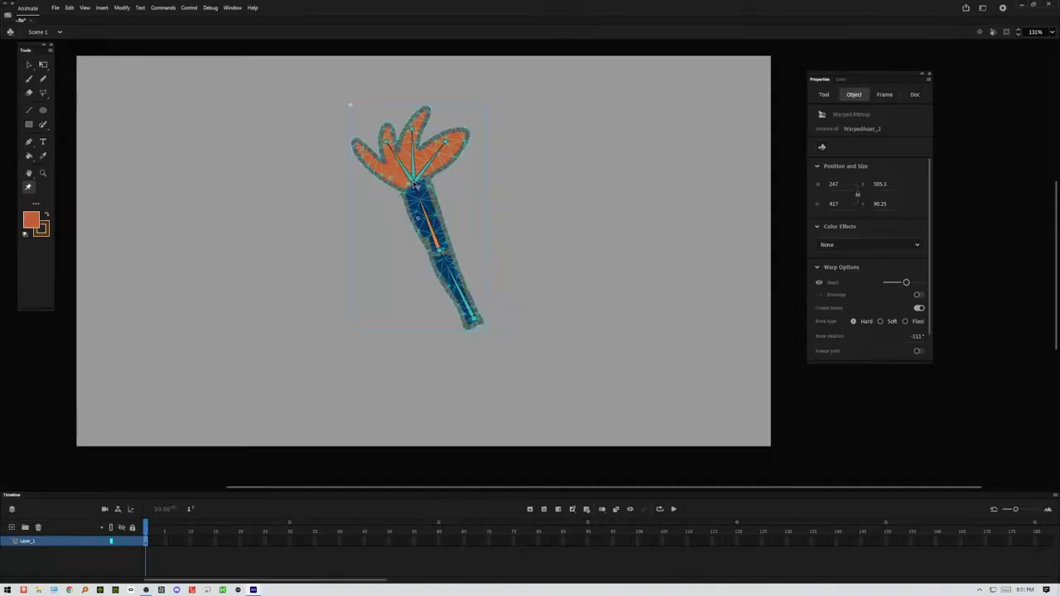
{"action": "left_click", "coordinate": [363, 153]}
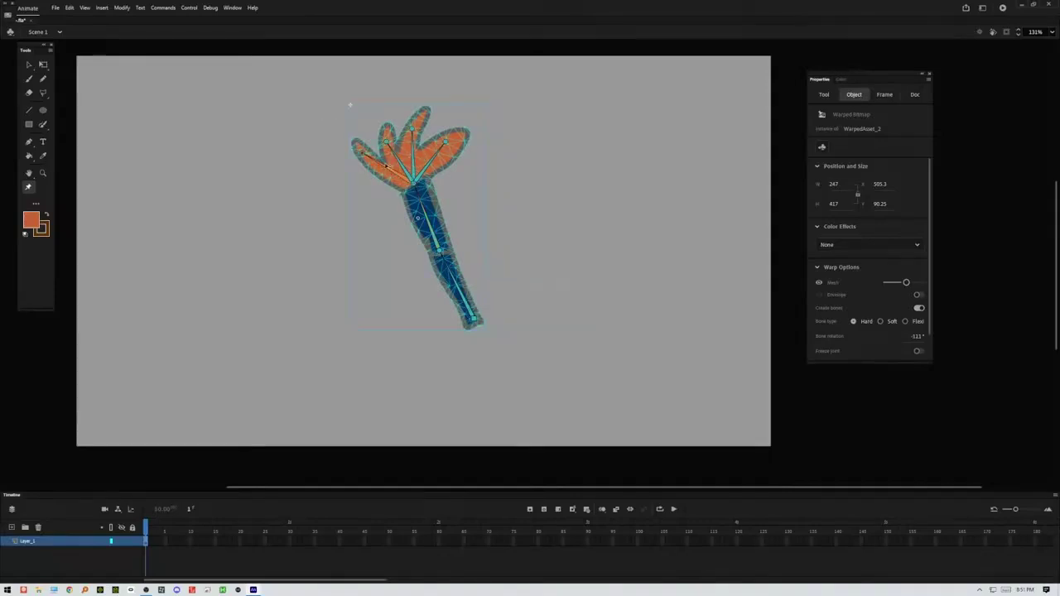
Step: Pose the rigged arm by swinging the lower segment nearly horizontal and bending the elbow so the hand points upward
{"action": "left_click", "coordinate": [427, 170]}
{"action": "left_click_drag", "start_coordinate": [435, 158], "coordinate": [451, 151]}
{"action": "mouse_move", "coordinate": [469, 308]}
{"action": "left_mouse_down"}
{"action": "mouse_move", "coordinate": [466, 321]}
{"action": "mouse_move", "coordinate": [468, 310]}
{"action": "left_mouse_up"}
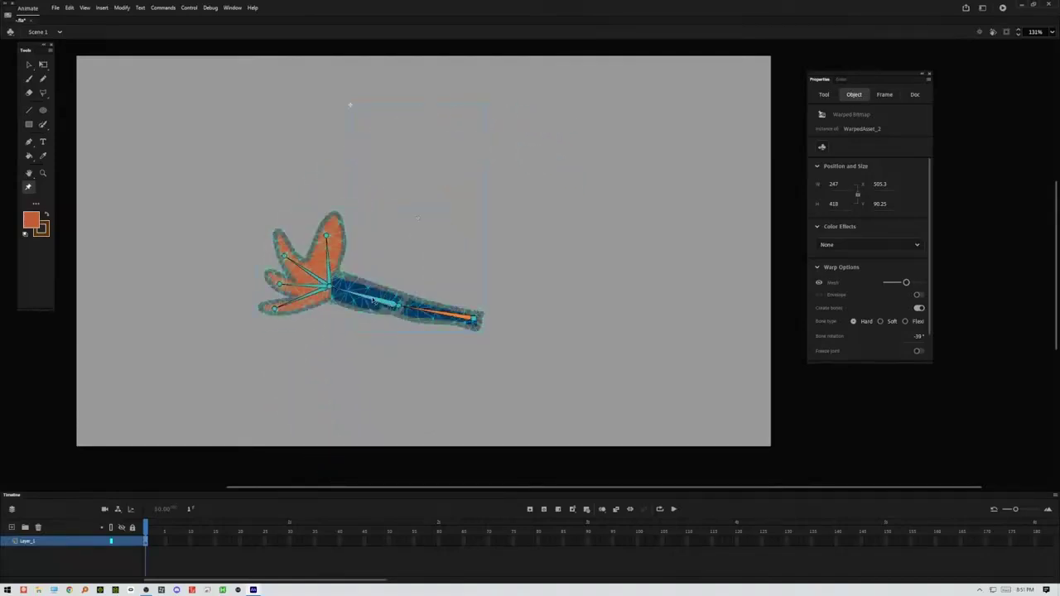
{"action": "key", "text": "ctrl+z"}
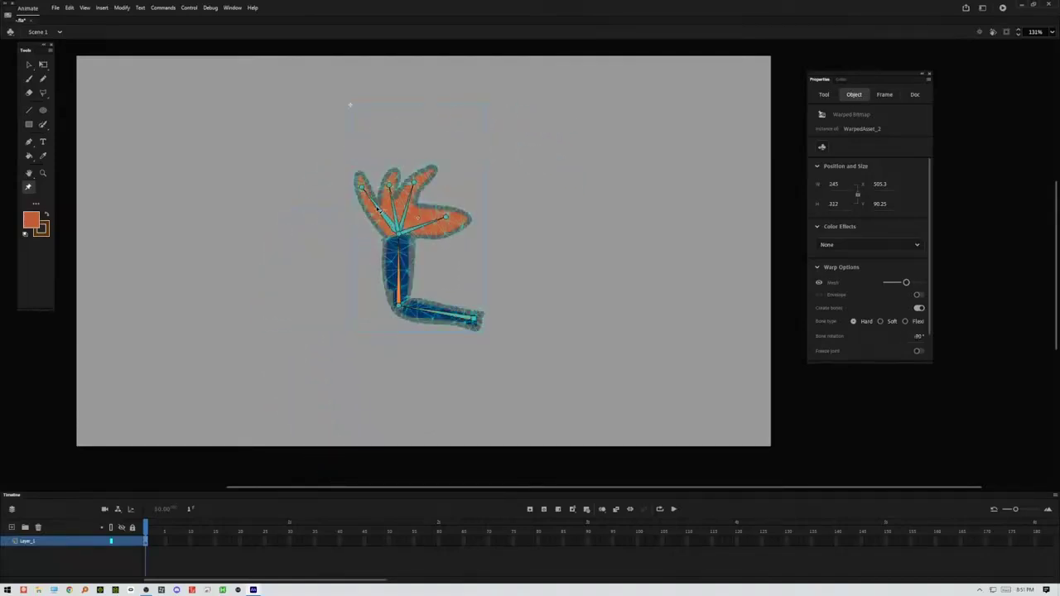
Step: Spread the fingers by their warp bones and lengthen the segment between elbow and wrist, tilting it slightly
{"action": "left_click_drag", "start_coordinate": [393, 203], "coordinate": [443, 209]}
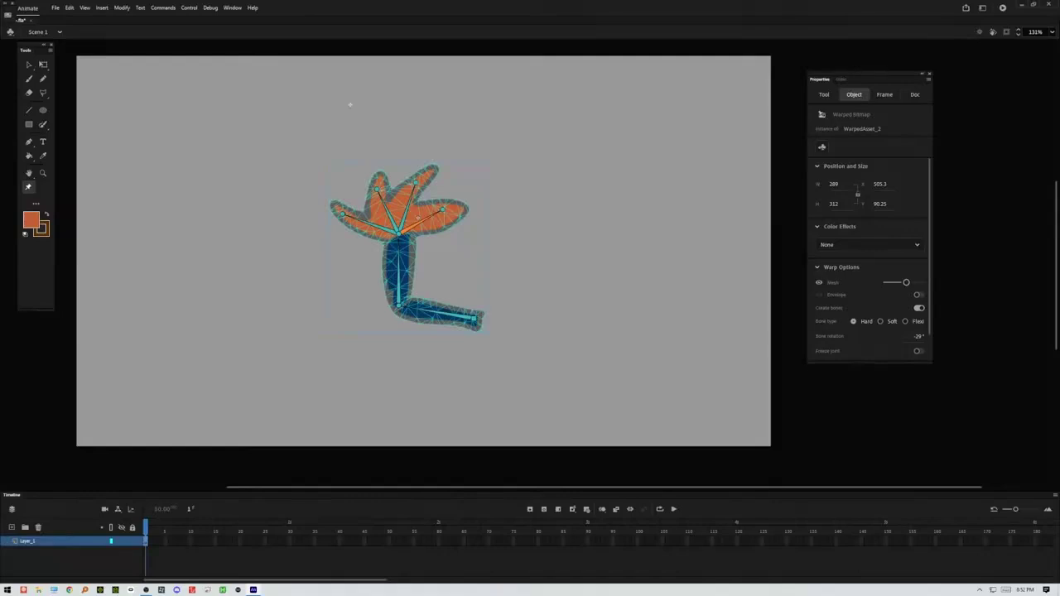
{"action": "left_click_drag", "start_coordinate": [414, 227], "coordinate": [179, 276]}
{"action": "left_click_drag", "start_coordinate": [191, 352], "coordinate": [381, 186]}
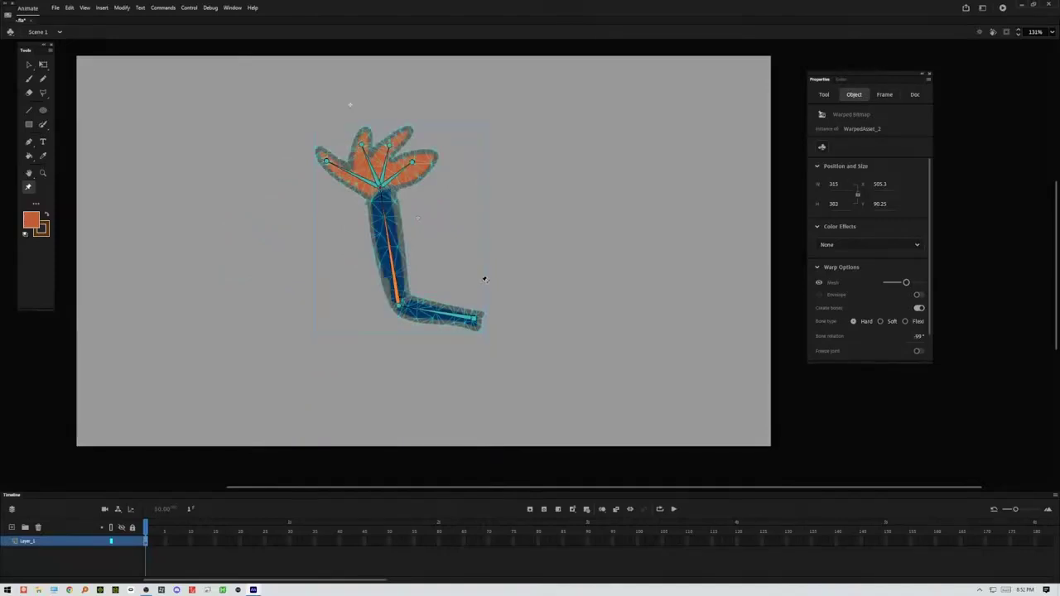
Step: Delete the warped arm and draw an orange rectangle with a brown outline on the empty stage
{"action": "left_click", "coordinate": [37, 66]}
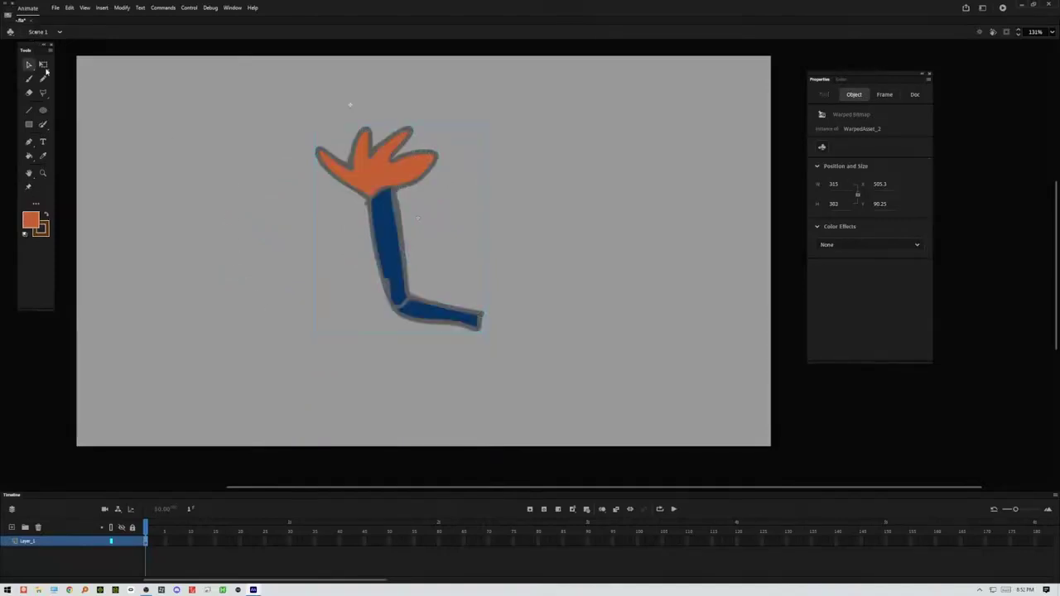
{"action": "key", "text": "ctrl+minus"}
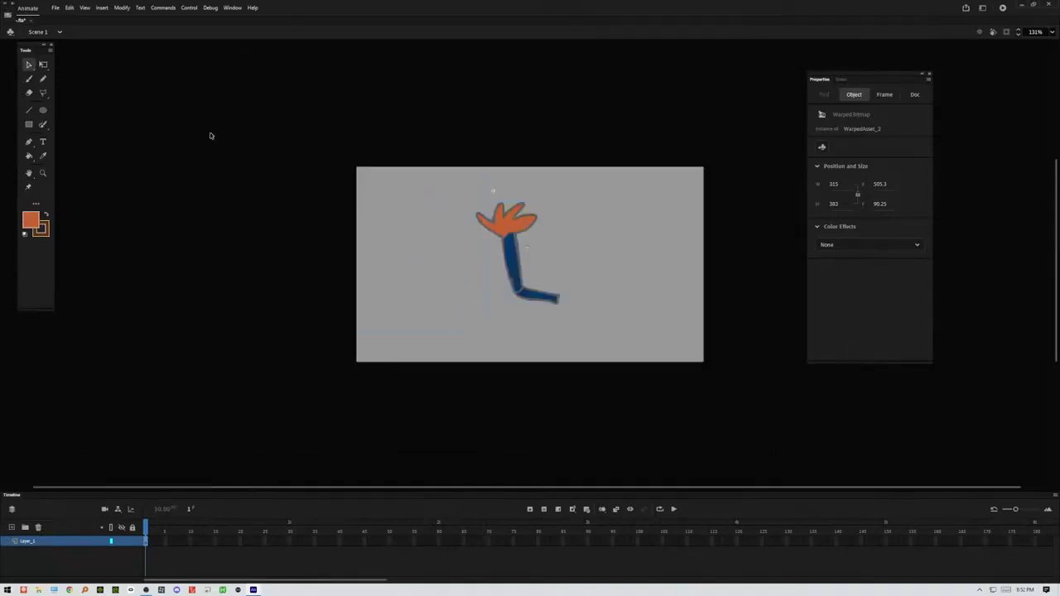
{"action": "key", "text": "Delete"}
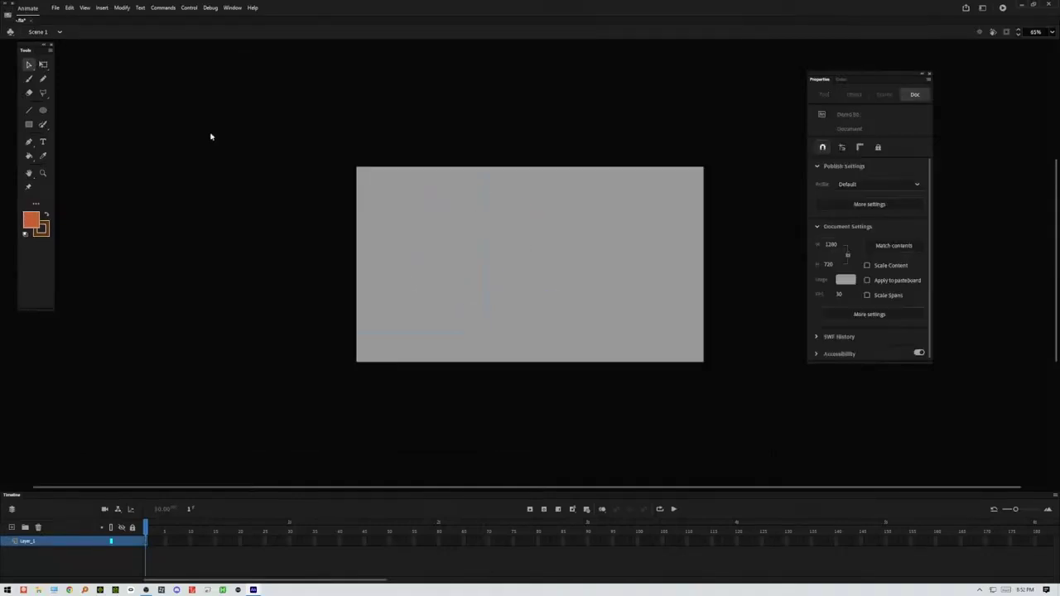
{"action": "left_click", "coordinate": [44, 96]}
{"action": "left_click", "coordinate": [29, 124]}
{"action": "mouse_move", "coordinate": [385, 211]}
{"action": "left_mouse_down"}
{"action": "mouse_move", "coordinate": [452, 289]}
{"action": "mouse_move", "coordinate": [544, 324]}
{"action": "left_mouse_up"}
Step: Try cutting an irregular freehand area out of the rectangle's upper edge with the Lasso tool, and undo the cut
{"action": "left_click", "coordinate": [42, 93]}
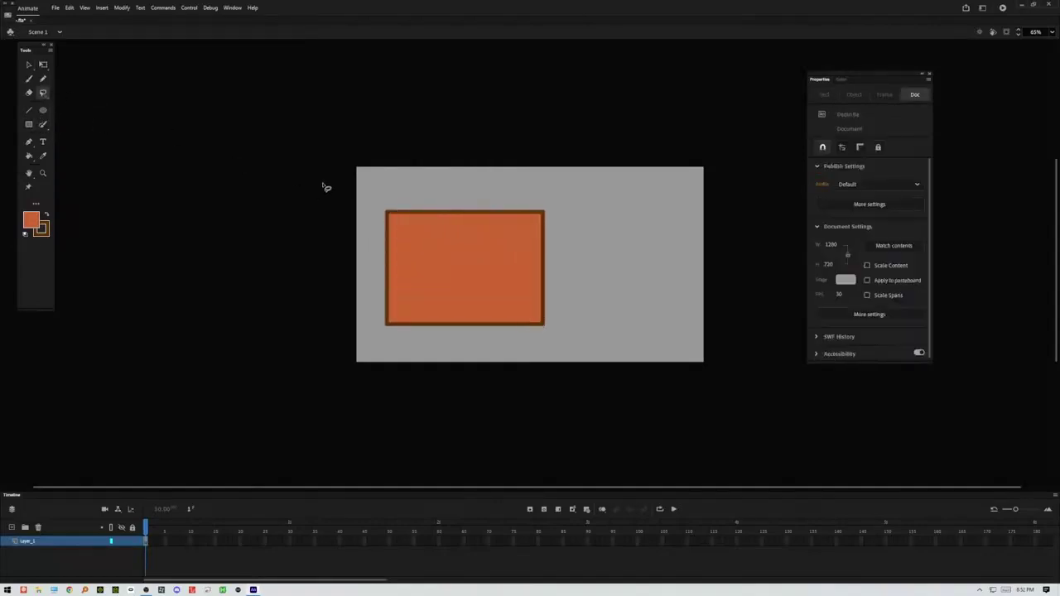
{"action": "mouse_move", "coordinate": [427, 195]}
{"action": "left_mouse_down"}
{"action": "mouse_move", "coordinate": [422, 222]}
{"action": "mouse_move", "coordinate": [399, 235]}
{"action": "mouse_move", "coordinate": [398, 258]}
{"action": "mouse_move", "coordinate": [447, 241]}
{"action": "mouse_move", "coordinate": [432, 272]}
{"action": "mouse_move", "coordinate": [478, 293]}
{"action": "mouse_move", "coordinate": [483, 249]}
{"action": "mouse_move", "coordinate": [523, 236]}
{"action": "mouse_move", "coordinate": [481, 159]}
{"action": "left_mouse_up"}
{"action": "key", "text": "Delete"}
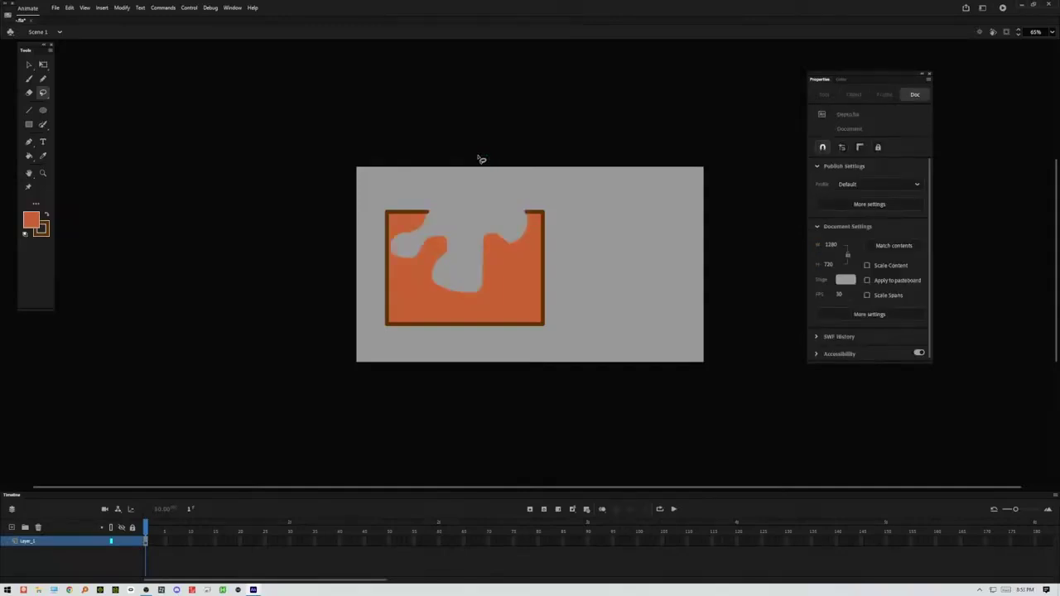
{"action": "key", "text": "ctrl+z"}
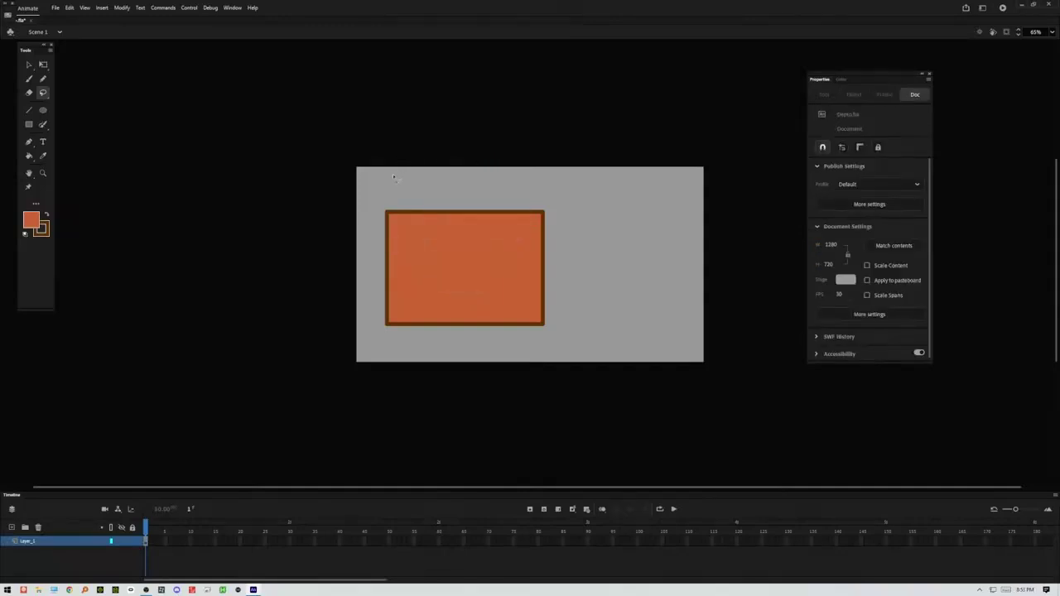
Step: Cut a lightning-bolt shape out of the rectangle's left half with the Polygon tool, running from above its upper edge to its lower-left corner
{"action": "left_click", "coordinate": [43, 93]}
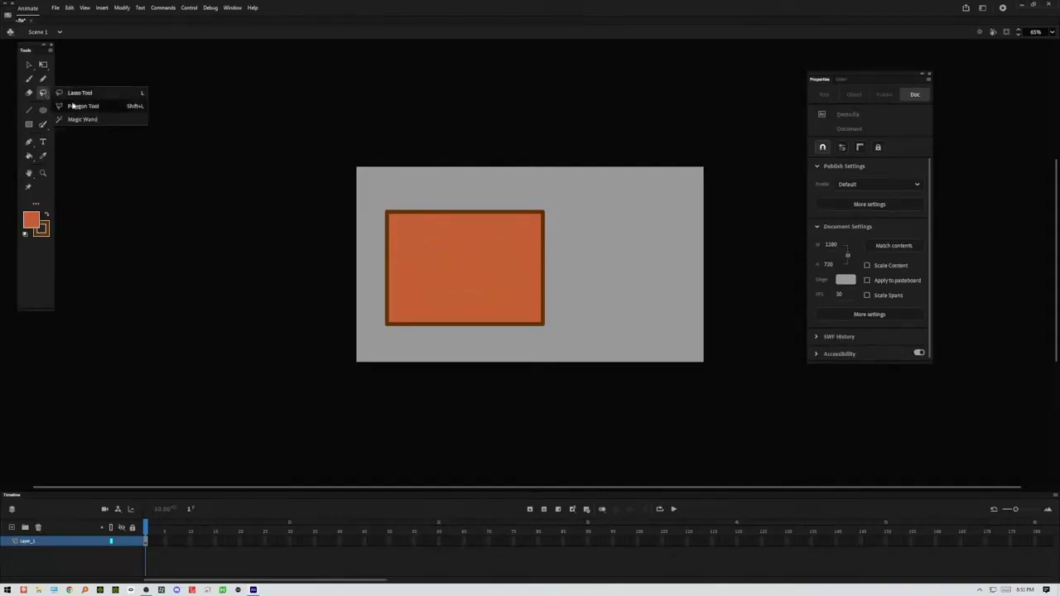
{"action": "left_click", "coordinate": [73, 106]}
{"action": "left_click", "coordinate": [442, 186]}
{"action": "left_click", "coordinate": [408, 259]}
{"action": "left_click", "coordinate": [443, 240]}
{"action": "left_click", "coordinate": [374, 356]}
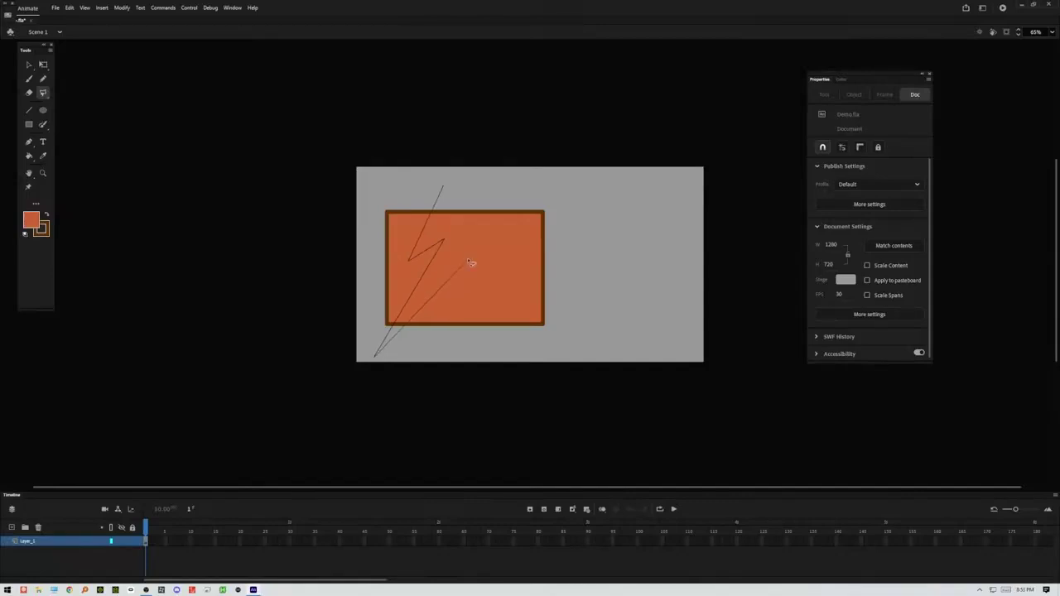
{"action": "left_click", "coordinate": [470, 226]}
{"action": "double_click", "coordinate": [462, 163]}
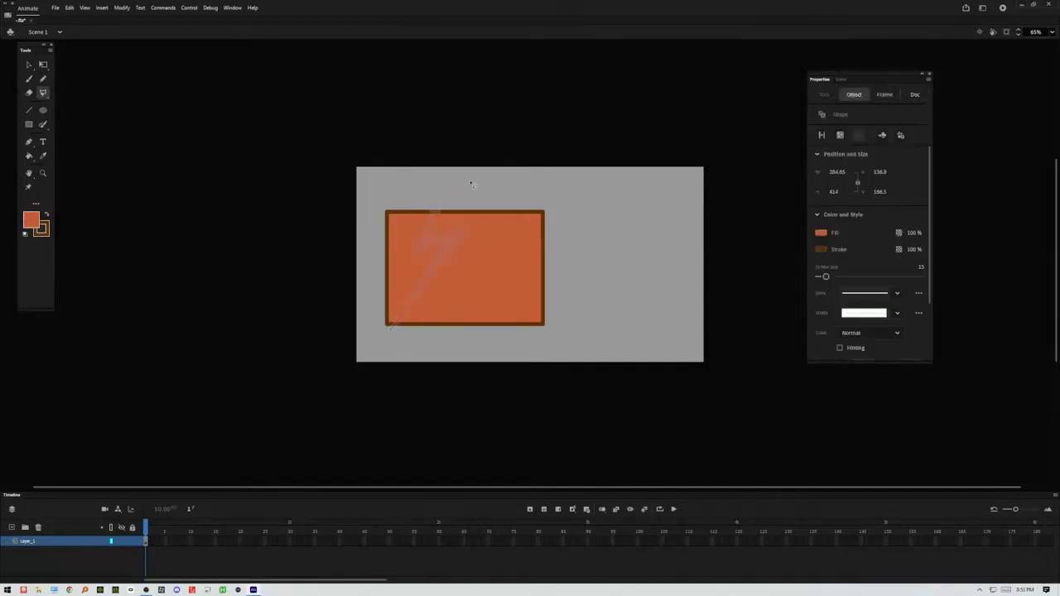
{"action": "key", "text": "Delete"}
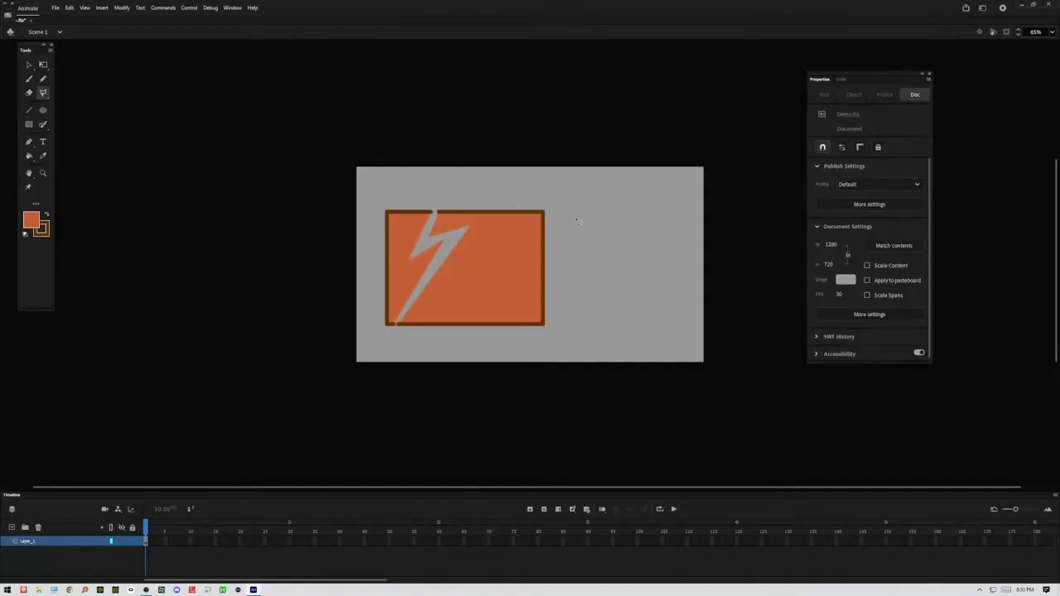
Step: Cut a polygonal area off the rectangle's right side with the Polygon tool, and delete all the remaining artwork from the stage
{"action": "left_click", "coordinate": [560, 170]}
{"action": "left_click", "coordinate": [517, 209]}
{"action": "left_click", "coordinate": [577, 245]}
{"action": "left_click", "coordinate": [502, 307]}
{"action": "left_click", "coordinate": [512, 358]}
{"action": "left_click", "coordinate": [648, 293]}
{"action": "left_click", "coordinate": [638, 265]}
{"action": "left_click", "coordinate": [650, 198]}
{"action": "double_click", "coordinate": [588, 190]}
{"action": "key", "text": "Delete"}
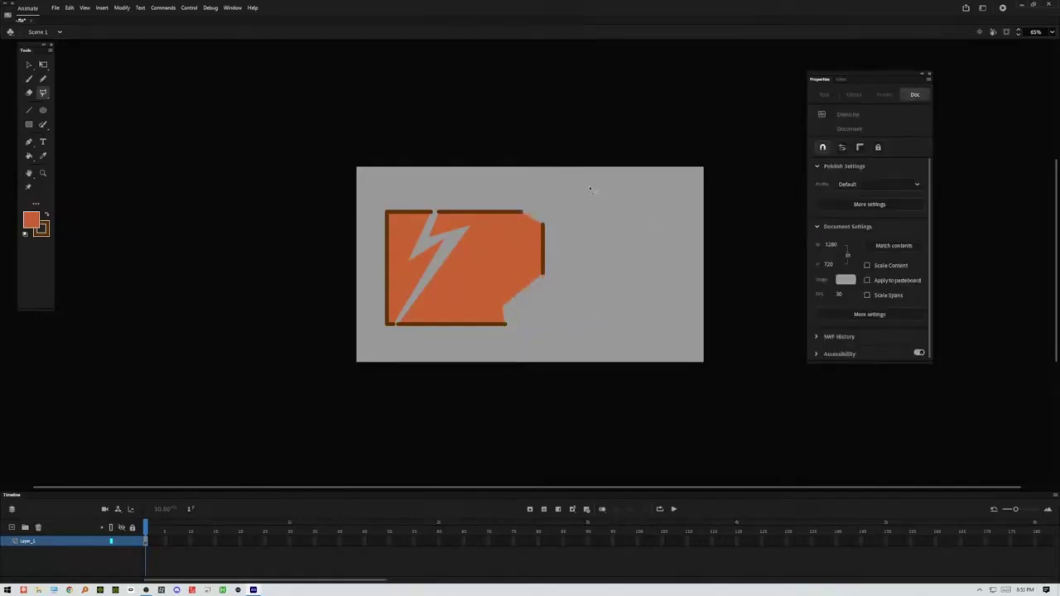
{"action": "key", "text": "ctrl+a"}
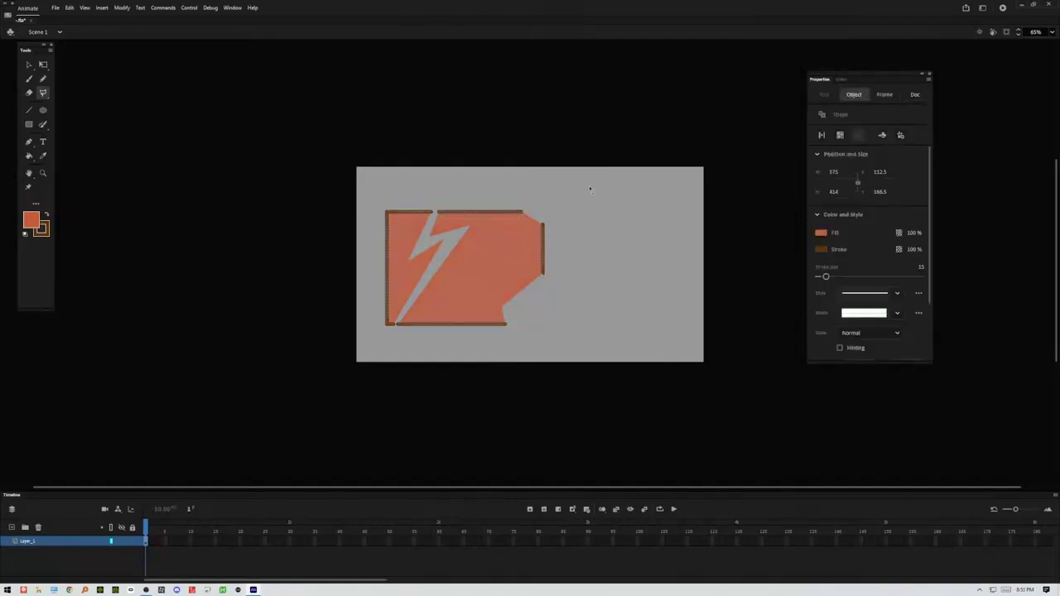
{"action": "key", "text": "Delete"}
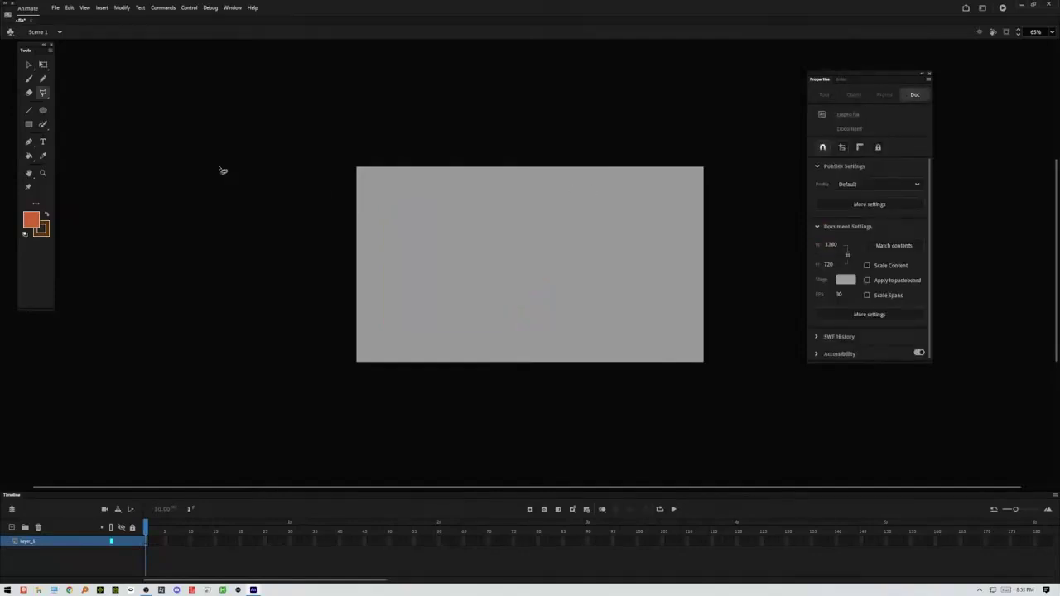
Step: Magnify an area of the empty stage with the Zoom tool, and return the view to 100%
{"action": "left_click", "coordinate": [43, 174]}
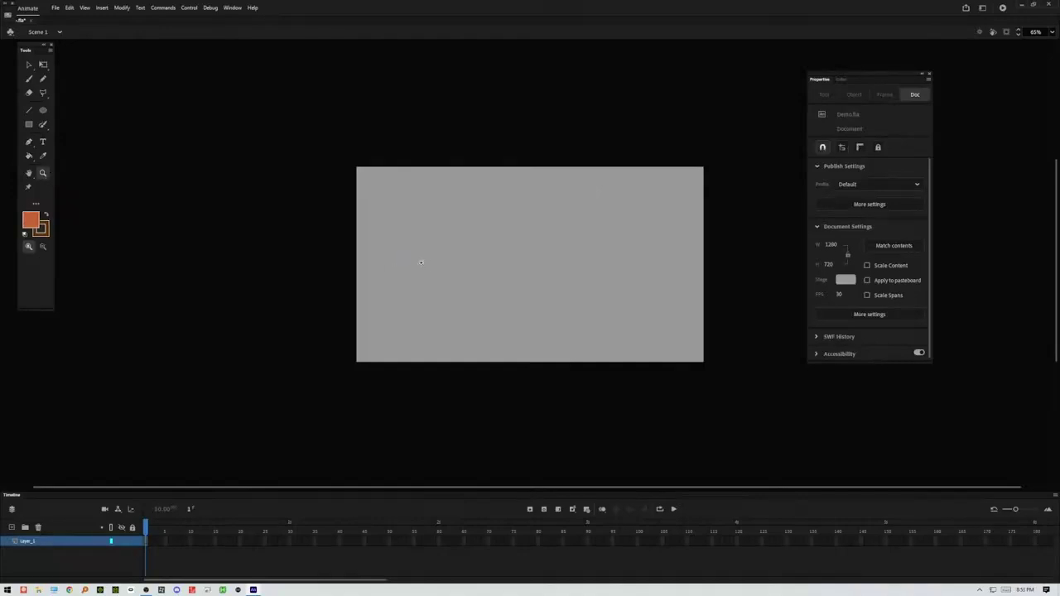
{"action": "left_click_drag", "start_coordinate": [412, 261], "coordinate": [425, 243]}
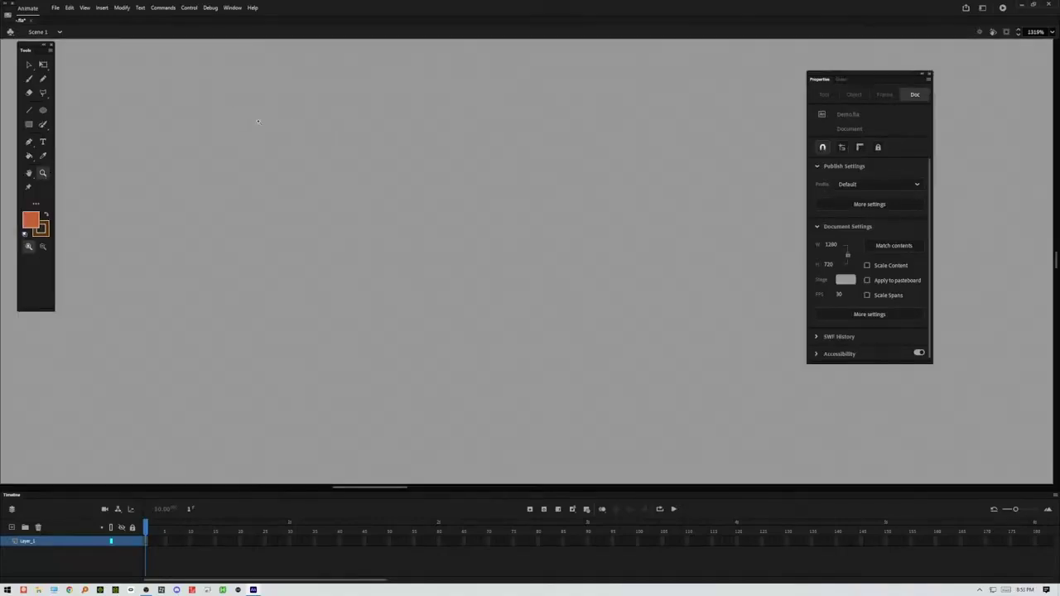
{"action": "left_click", "coordinate": [616, 410]}
{"action": "left_click", "coordinate": [491, 326]}
{"action": "left_click", "coordinate": [1045, 34]}
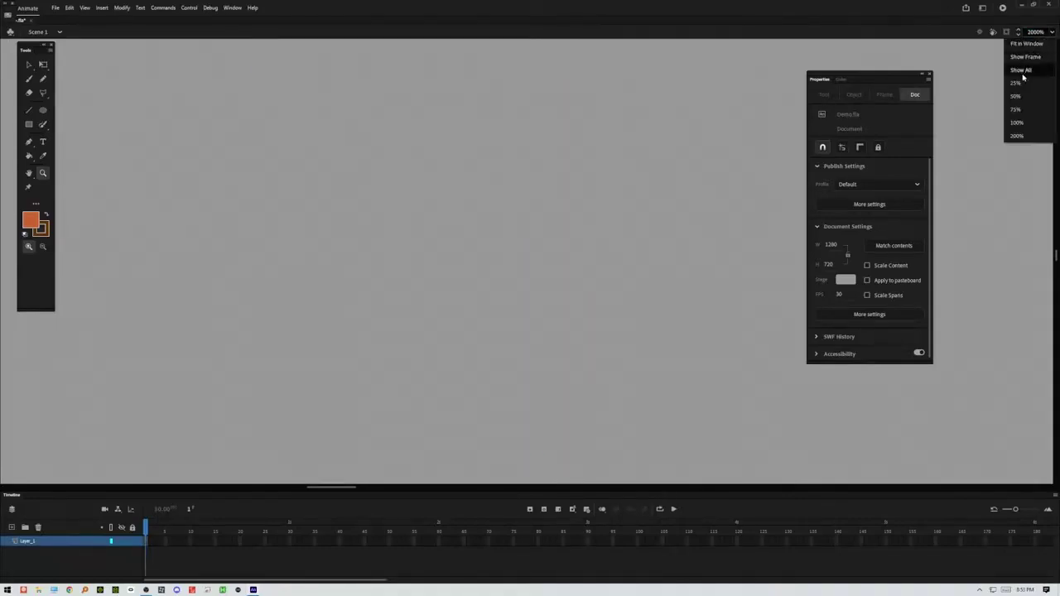
{"action": "left_click", "coordinate": [1017, 122]}
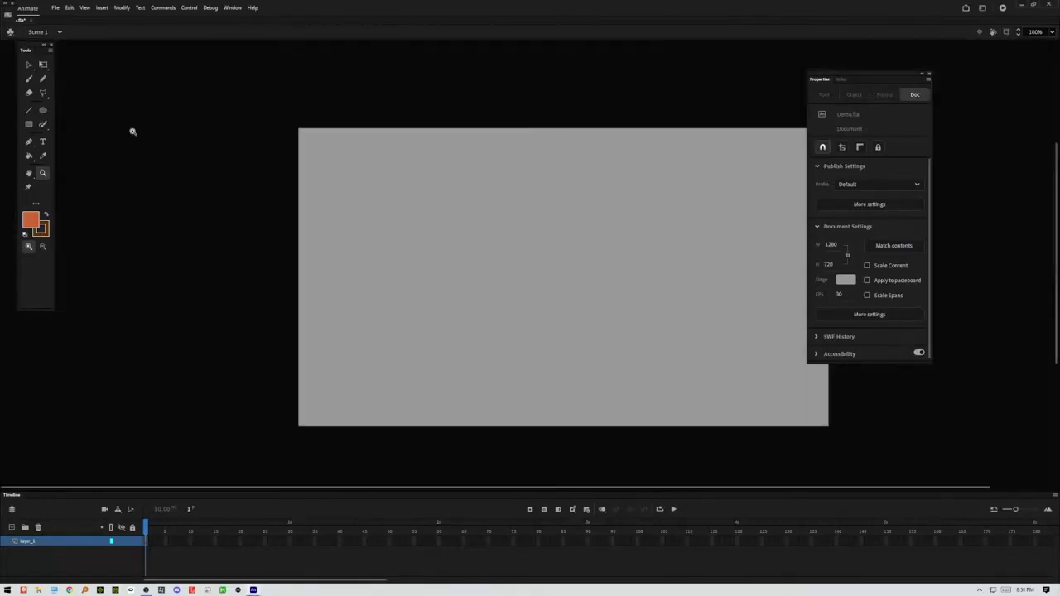
Step: Draw four small orange rectangles of different sizes with brown outlines, grouped closely in the upper-left part of the stage
{"action": "left_click", "coordinate": [32, 123]}
{"action": "left_click_drag", "start_coordinate": [423, 215], "coordinate": [518, 290]}
{"action": "left_click_drag", "start_coordinate": [448, 269], "coordinate": [467, 288]}
{"action": "left_click_drag", "start_coordinate": [482, 193], "coordinate": [524, 225]}
Step: Magnify the four rectangles to 609% with zoom marquees, and undo and redo the most recently drawn ones
{"action": "left_click", "coordinate": [43, 172]}
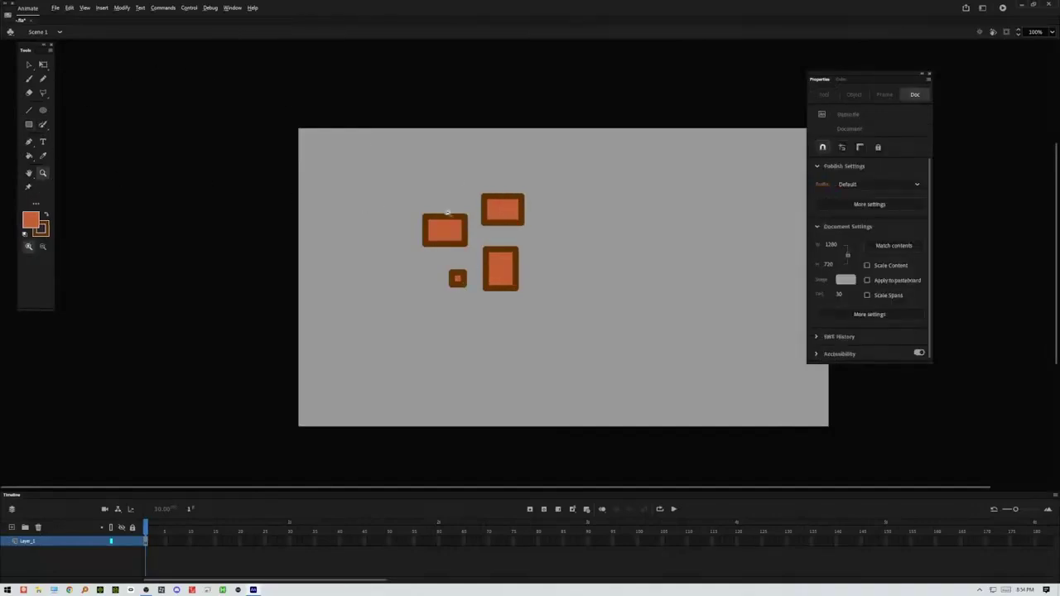
{"action": "left_click_drag", "start_coordinate": [417, 188], "coordinate": [538, 302]}
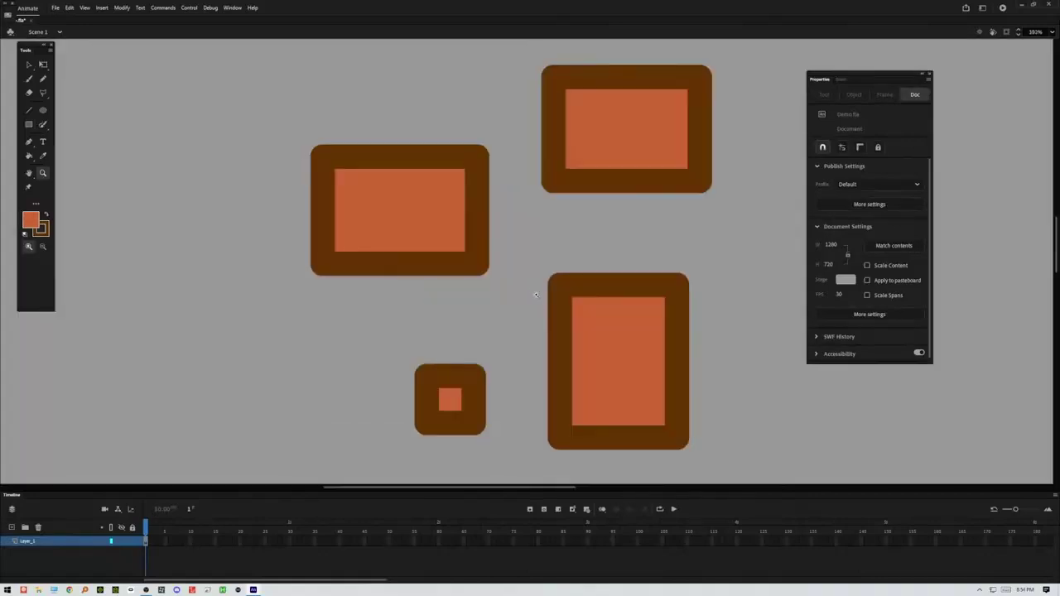
{"action": "left_click_drag", "start_coordinate": [318, 111], "coordinate": [690, 407]}
{"action": "key", "text": "ctrl+z"}
{"action": "key", "text": "ctrl+z"}
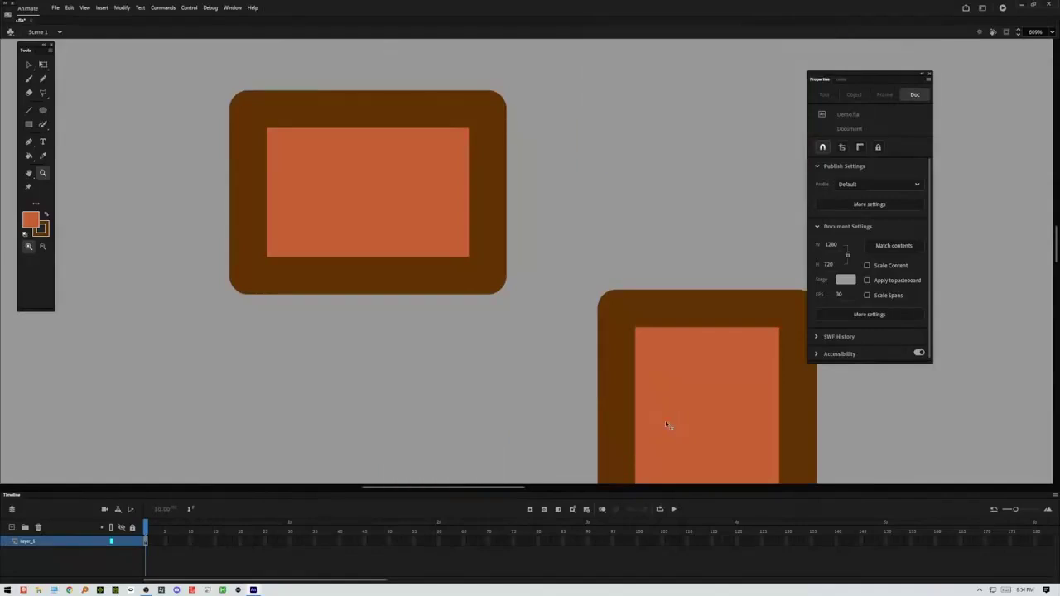
{"action": "key", "text": "ctrl+y"}
{"action": "key", "text": "ctrl+y"}
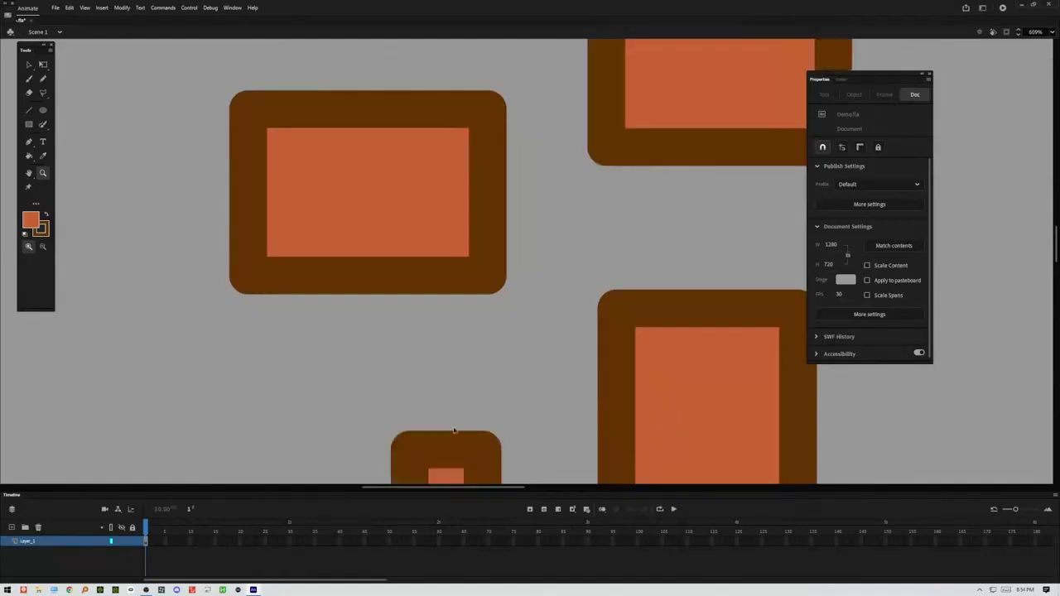
Step: Zoom out from the rectangles, frame the group with a zoom marquee, and reduce the view to 5%
{"action": "left_click", "coordinate": [499, 234], "text": "alt"}
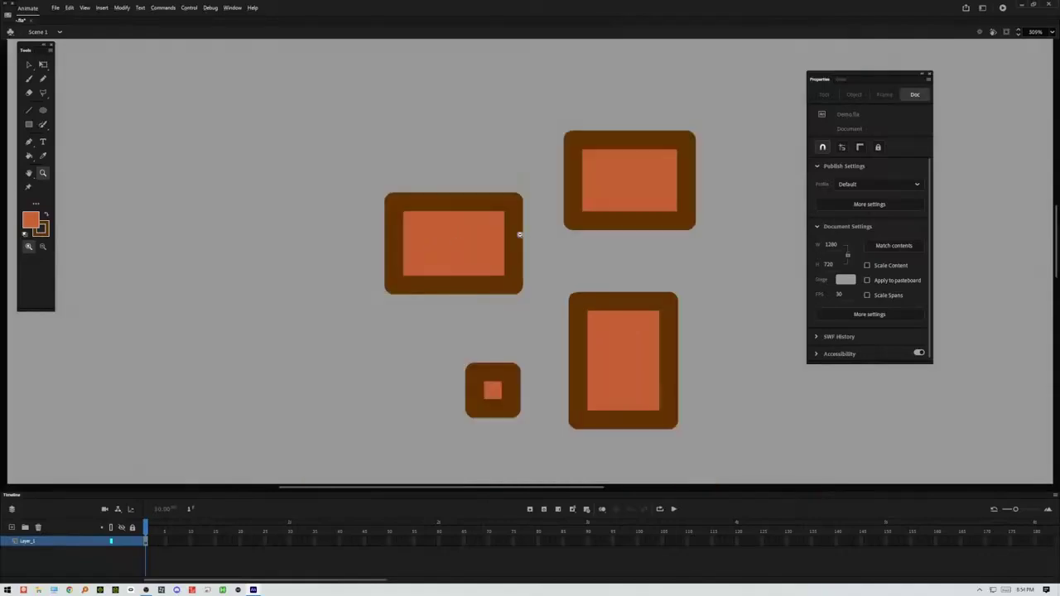
{"action": "left_click", "coordinate": [525, 240], "text": "alt"}
{"action": "left_click", "coordinate": [539, 265], "text": "alt"}
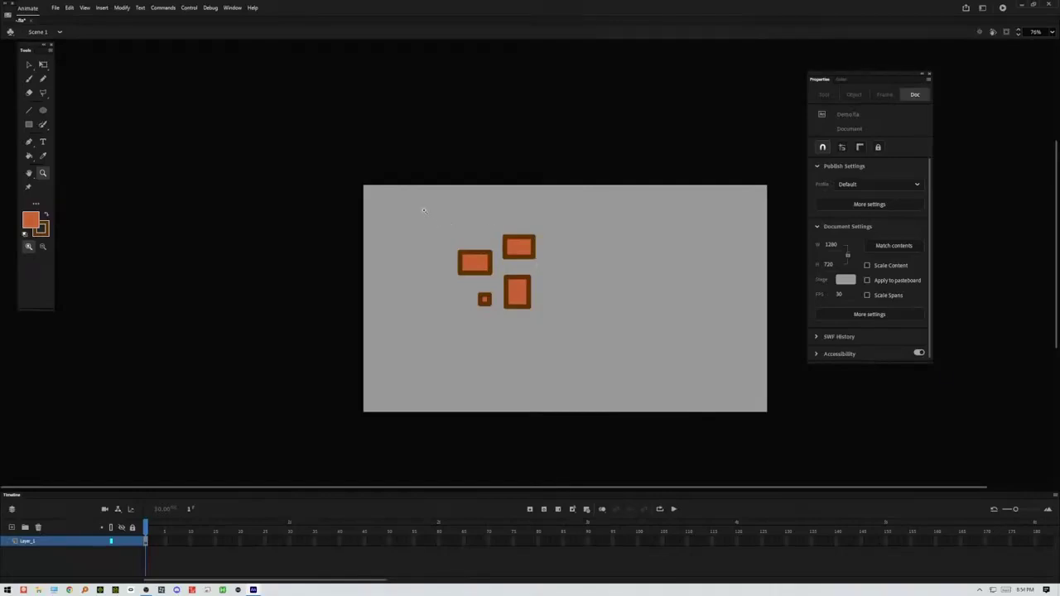
{"action": "left_click_drag", "start_coordinate": [452, 233], "coordinate": [538, 317]}
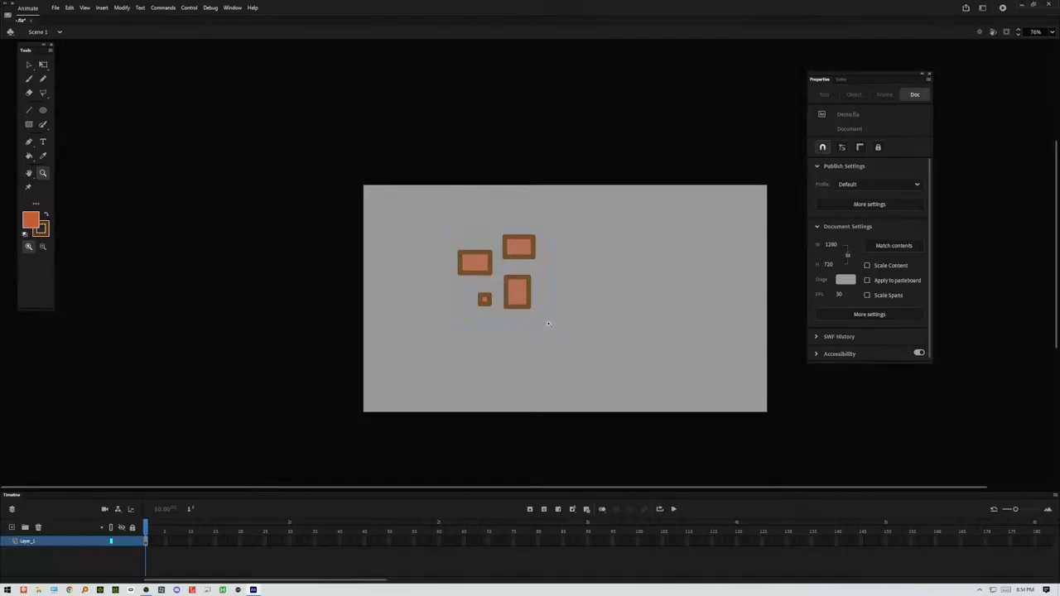
{"action": "left_click_drag", "start_coordinate": [548, 322], "coordinate": [548, 321]}
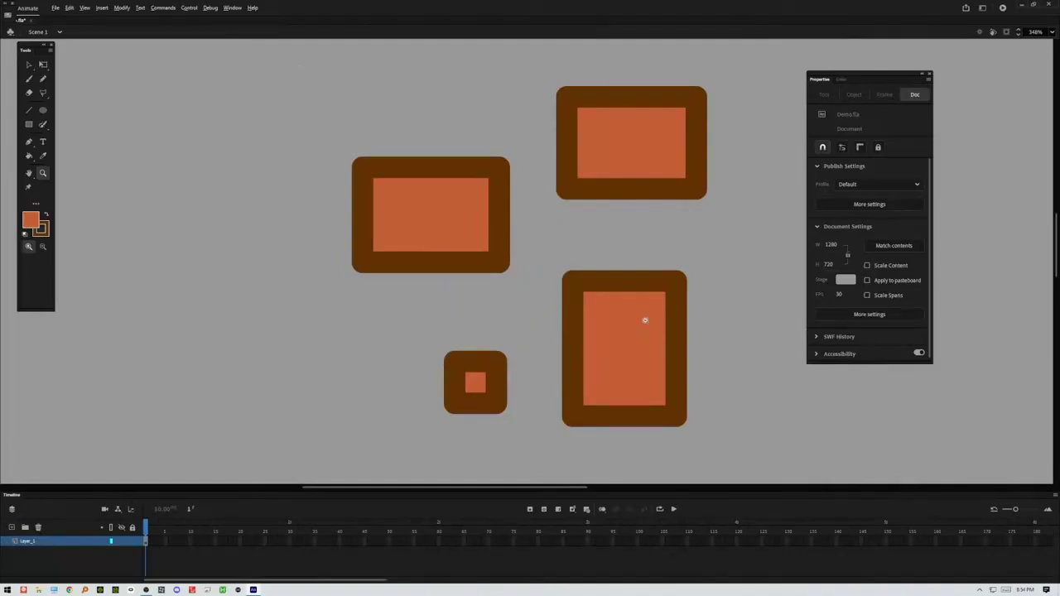
{"action": "left_click", "coordinate": [530, 255], "text": "alt"}
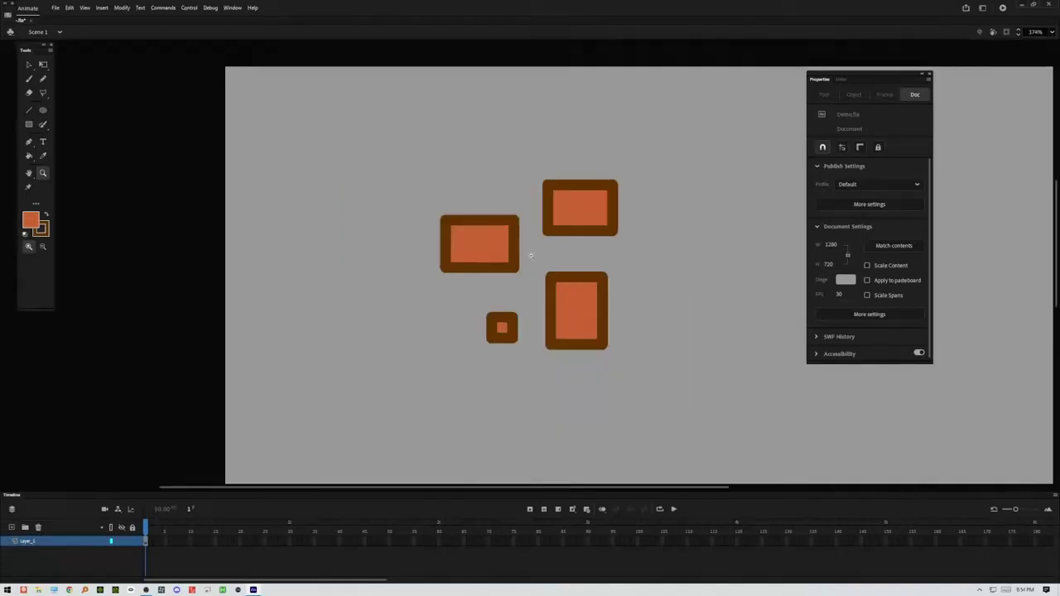
{"action": "left_click", "coordinate": [530, 255], "text": "alt"}
{"action": "left_click", "coordinate": [505, 261], "text": "alt"}
{"action": "left_click", "coordinate": [489, 272], "text": "alt"}
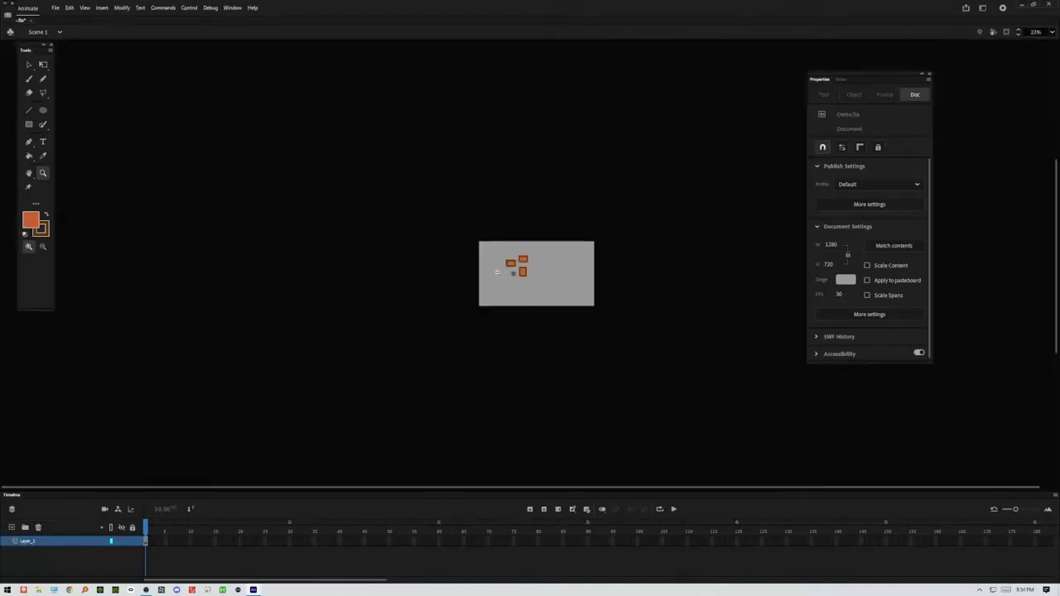
{"action": "left_click", "coordinate": [522, 267], "text": "alt"}
{"action": "left_click", "coordinate": [524, 259], "text": "alt"}
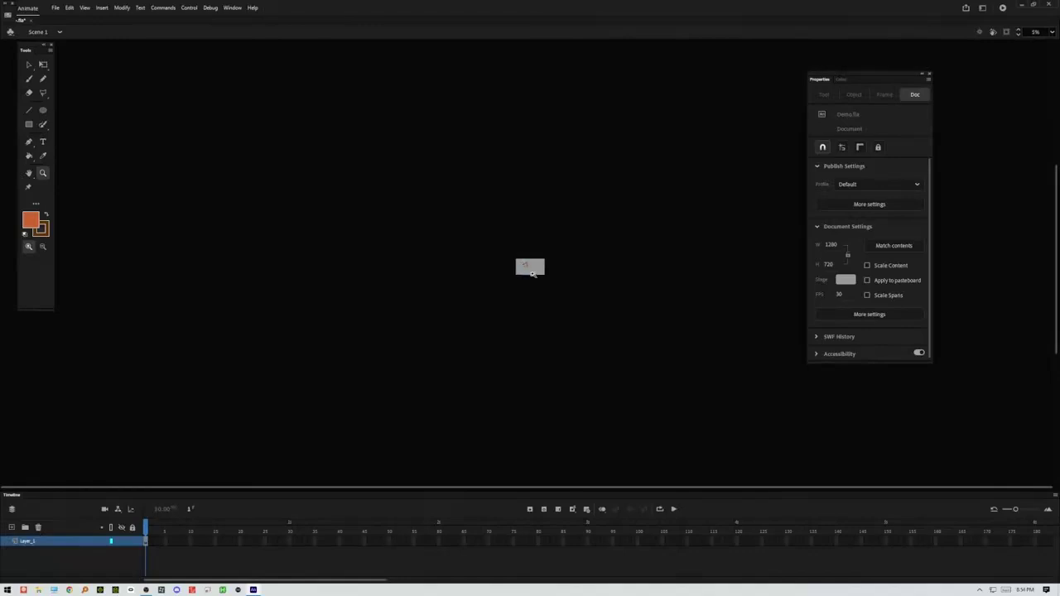
Step: Magnify the tiny stage to 2000%, and zoom and pan until all four rectangles are framed at 160%
{"action": "left_click_drag", "start_coordinate": [534, 278], "coordinate": [522, 264]}
{"action": "left_click_drag", "start_coordinate": [461, 206], "coordinate": [507, 290]}
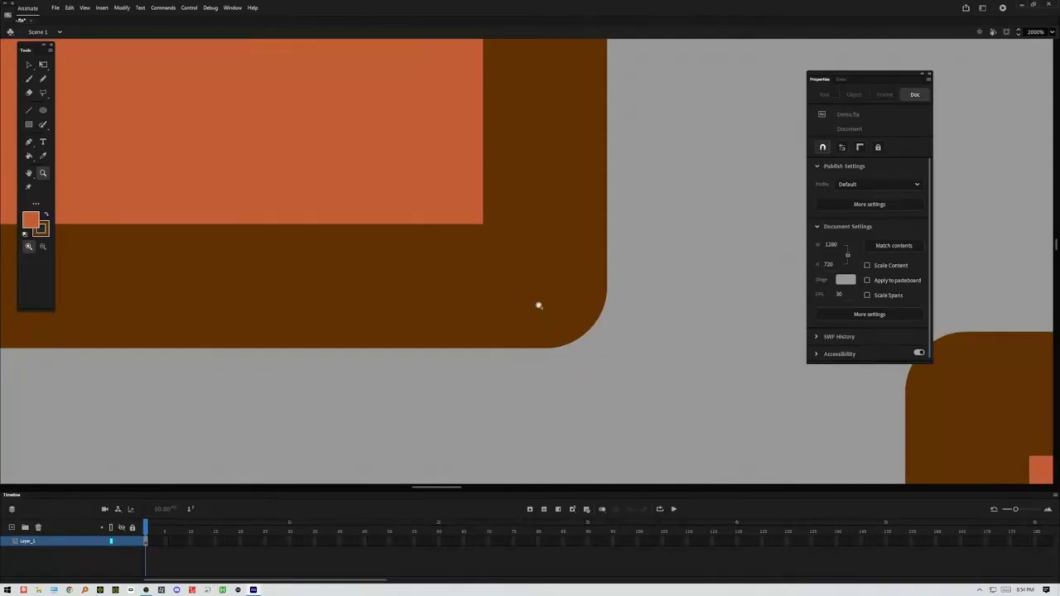
{"action": "scroll", "coordinate": [527, 296], "scroll_direction": "down", "scroll_amount": 5}
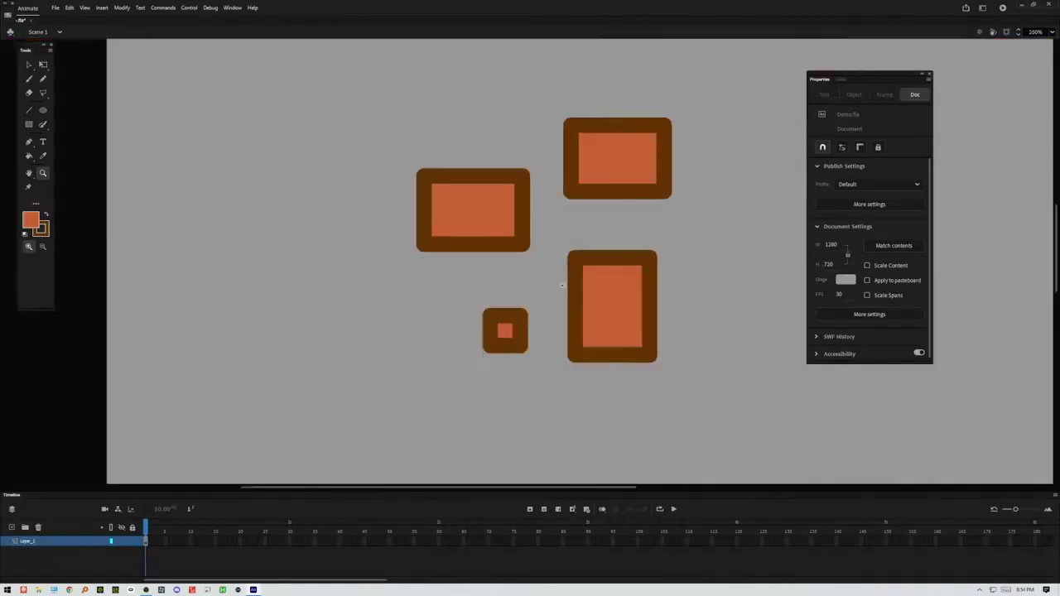
{"action": "scroll", "coordinate": [540, 261], "scroll_direction": "up", "scroll_amount": 2}
{"action": "scroll", "coordinate": [540, 261], "scroll_direction": "down", "scroll_amount": 2}
{"action": "scroll", "coordinate": [538, 265], "scroll_direction": "up", "scroll_amount": 1}
{"action": "scroll", "coordinate": [538, 265], "scroll_direction": "down", "scroll_amount": 1}
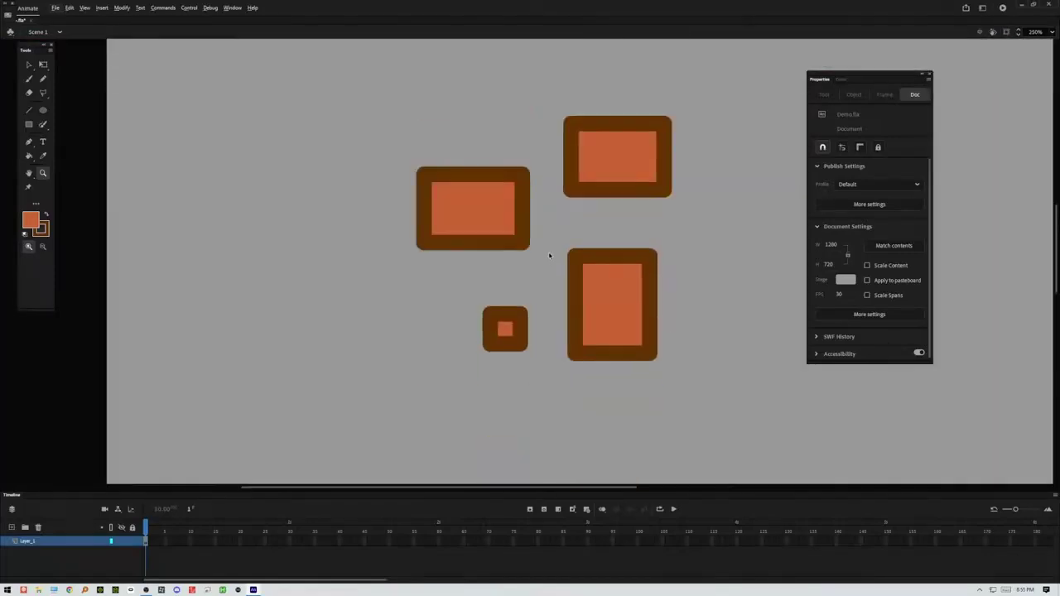
{"action": "scroll", "coordinate": [549, 255], "scroll_direction": "up", "scroll_amount": 6}
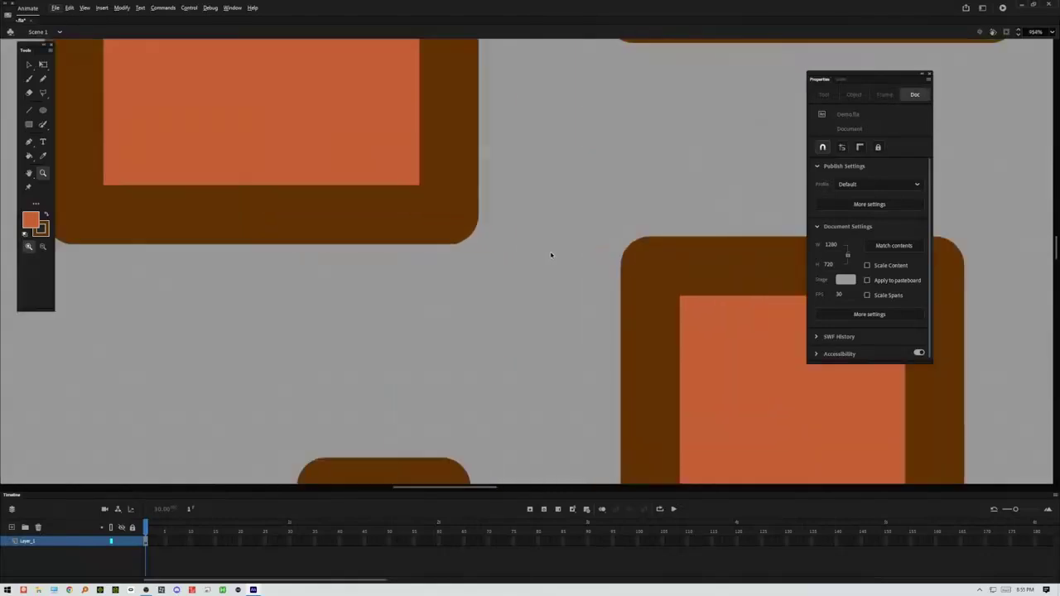
{"action": "scroll", "coordinate": [550, 254], "scroll_direction": "down", "scroll_amount": 8}
{"action": "scroll", "coordinate": [539, 250], "scroll_direction": "up", "scroll_amount": 6}
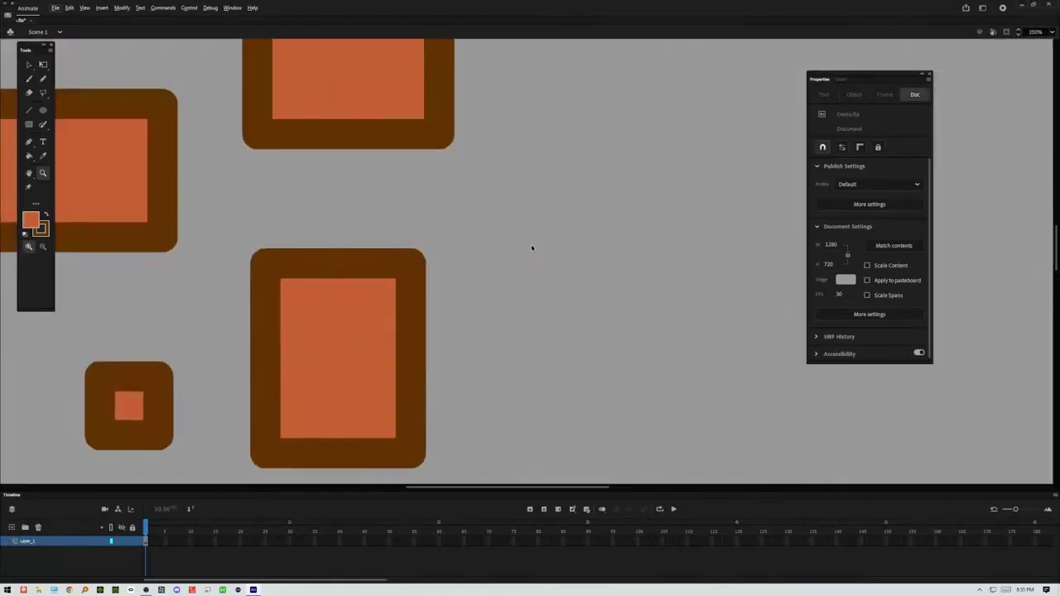
{"action": "scroll", "coordinate": [140, 251], "scroll_direction": "down", "scroll_amount": 5}
{"action": "left_click_drag", "start_coordinate": [167, 242], "coordinate": [402, 245]}
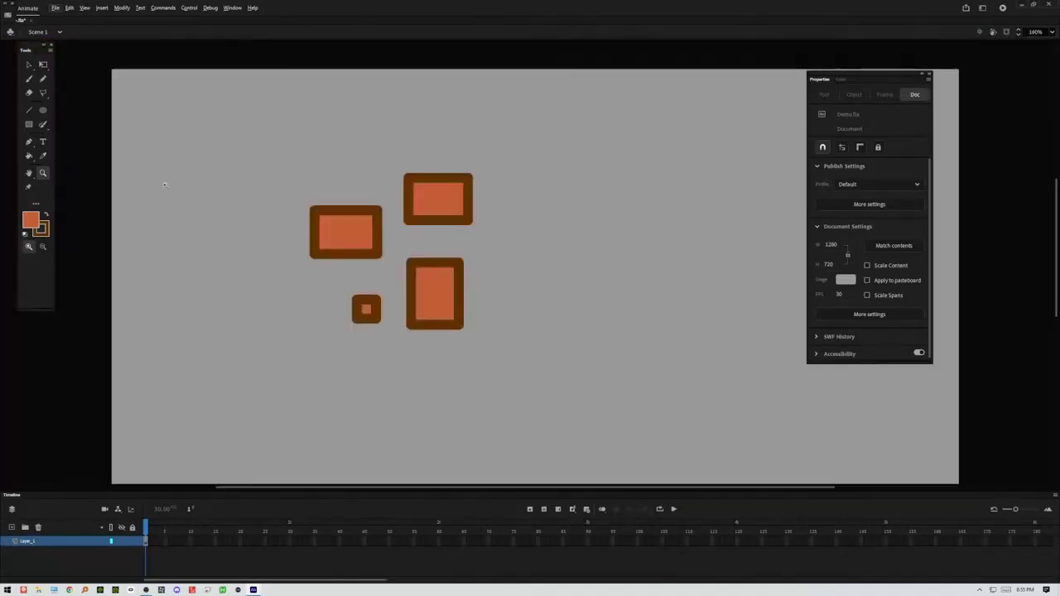
Step: Activate the Ink Bottle tool and set the fill color to dark blue
{"action": "left_click", "coordinate": [33, 160]}
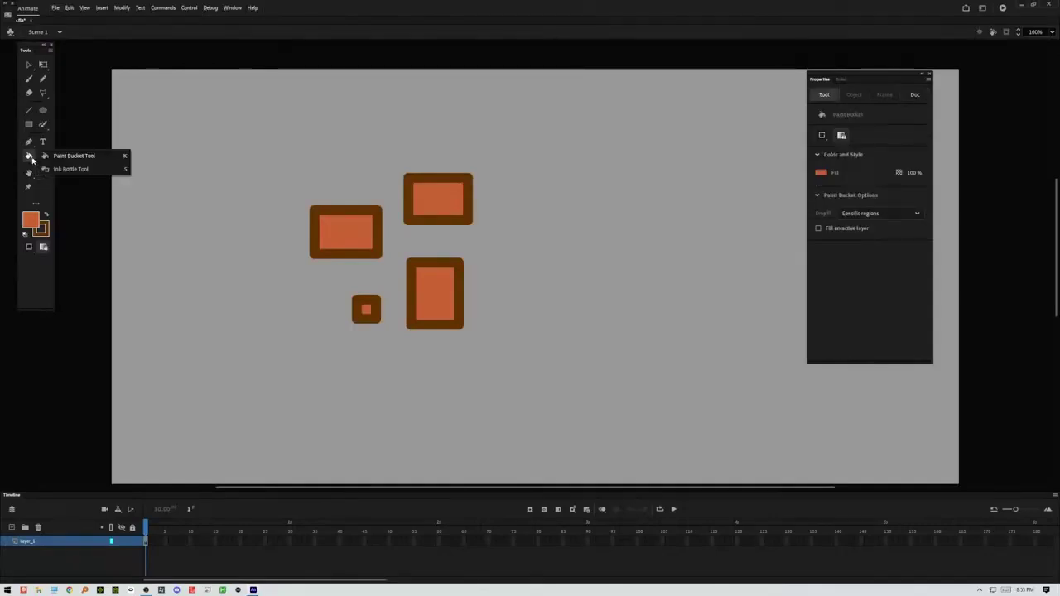
{"action": "left_click", "coordinate": [68, 169]}
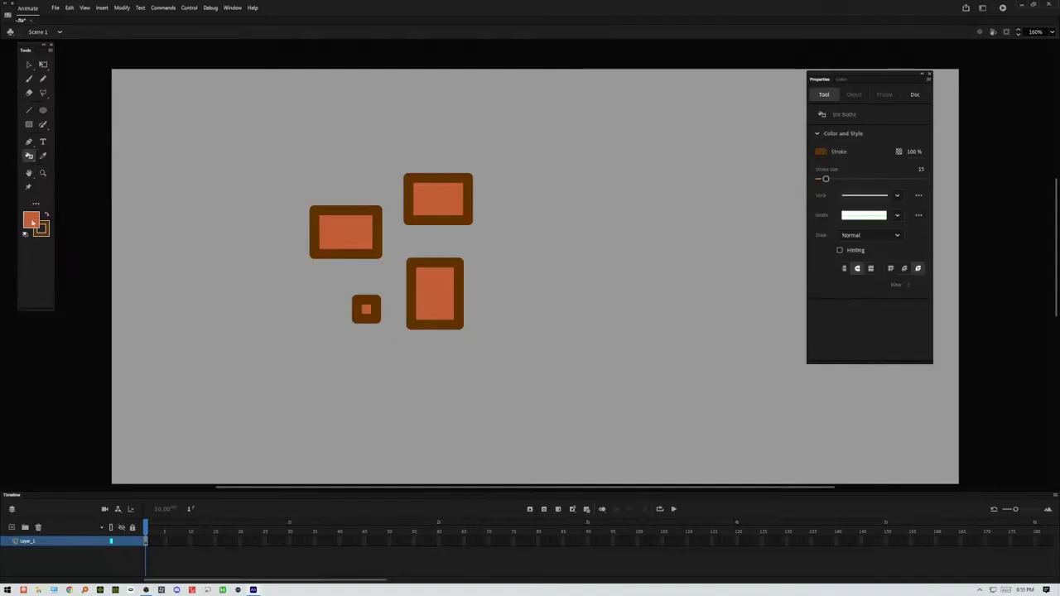
{"action": "left_click", "coordinate": [32, 220]}
{"action": "left_click", "coordinate": [90, 265]}
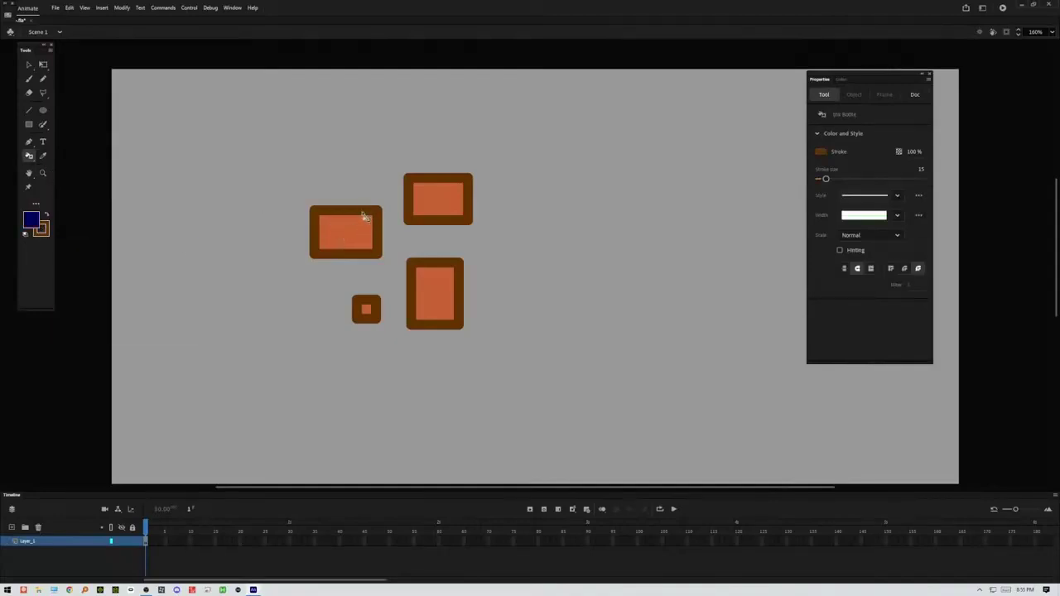
Step: Recolor the stroke around the leftmost large rectangle green with the Ink Bottle tool
{"action": "left_click", "coordinate": [29, 66]}
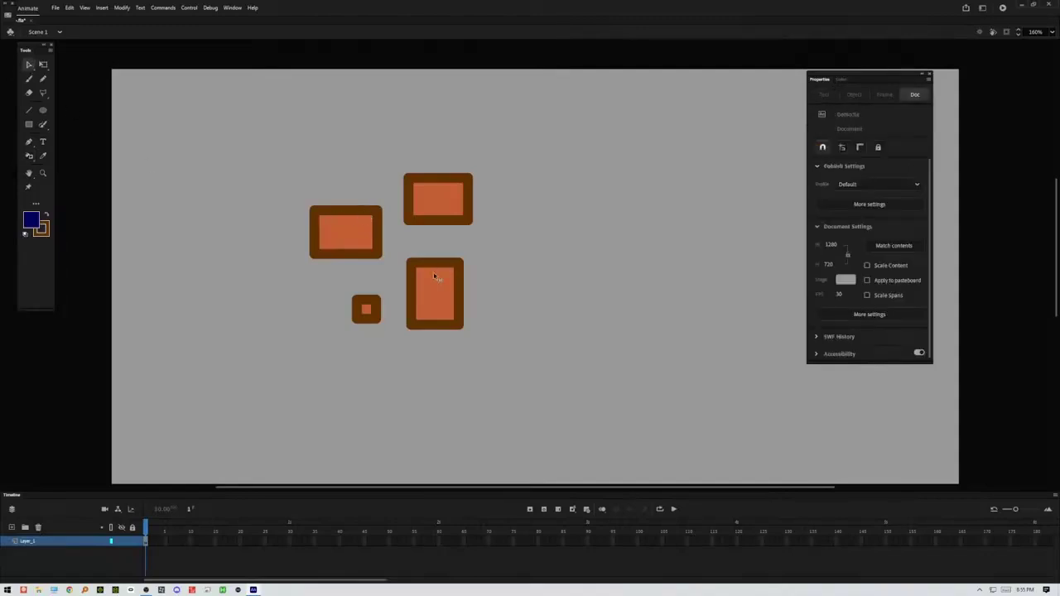
{"action": "left_click", "coordinate": [377, 236]}
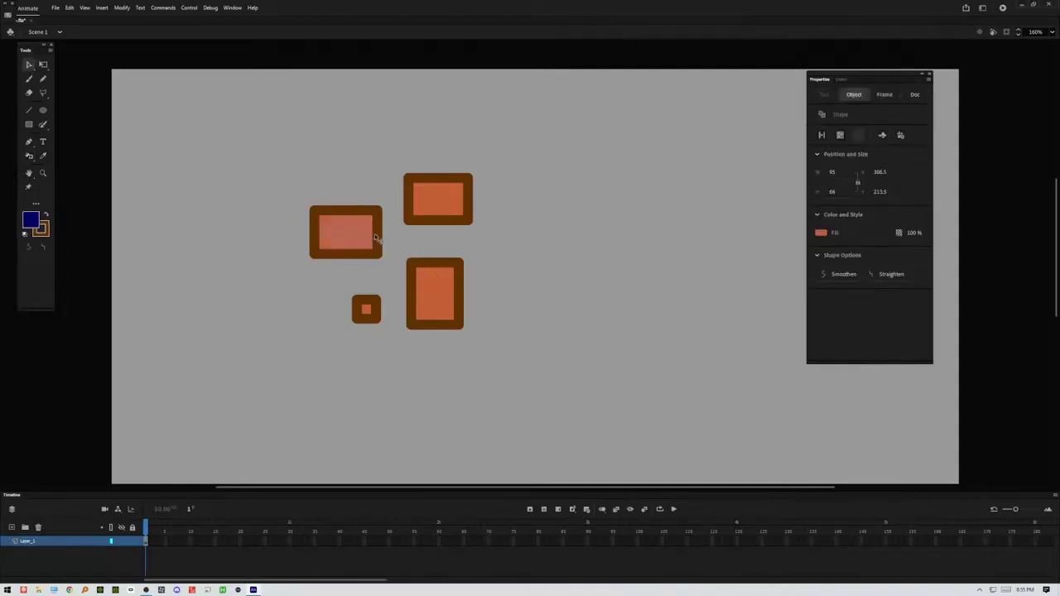
{"action": "left_click", "coordinate": [201, 216]}
{"action": "left_click", "coordinate": [30, 157]}
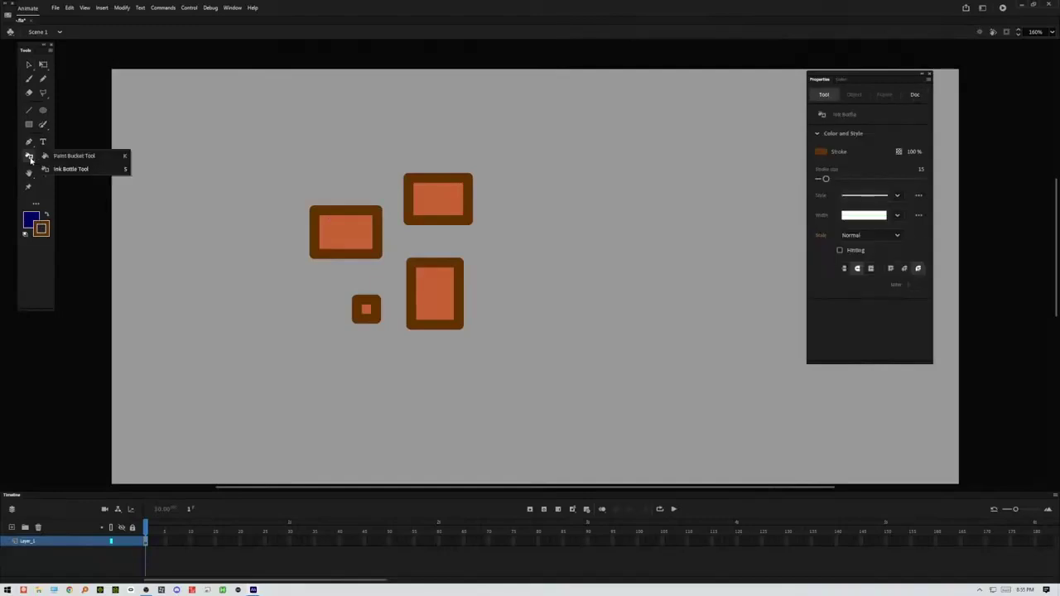
{"action": "left_click", "coordinate": [60, 169]}
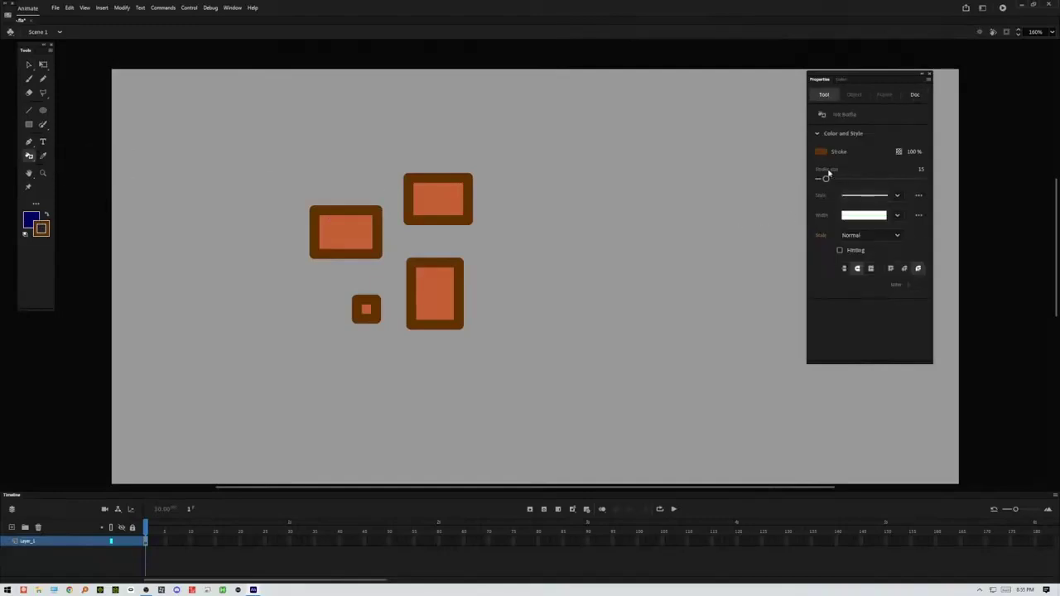
{"action": "left_click", "coordinate": [41, 229]}
{"action": "left_click", "coordinate": [74, 305]}
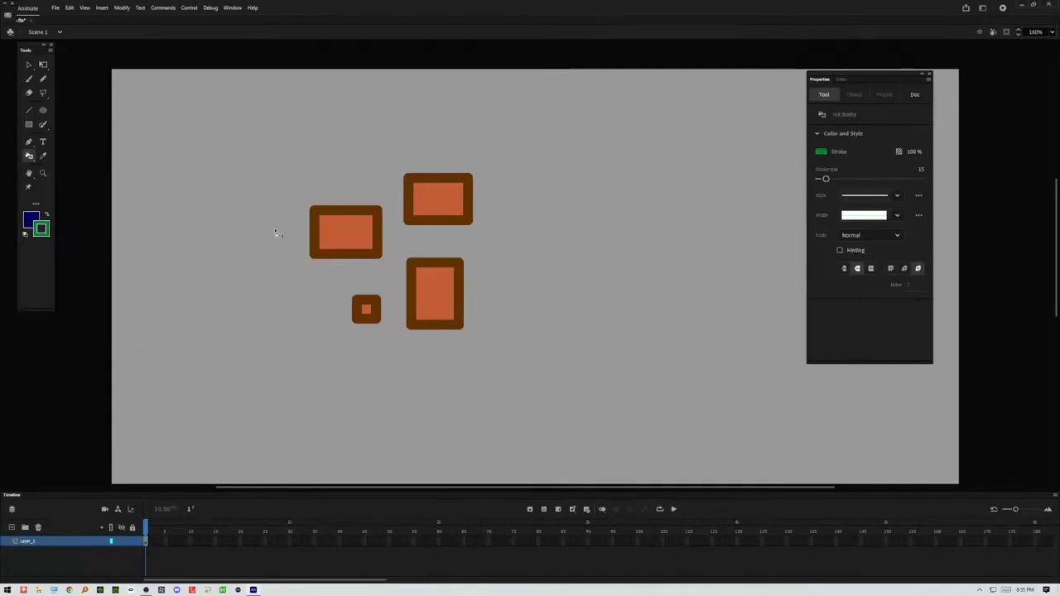
{"action": "left_click", "coordinate": [373, 222]}
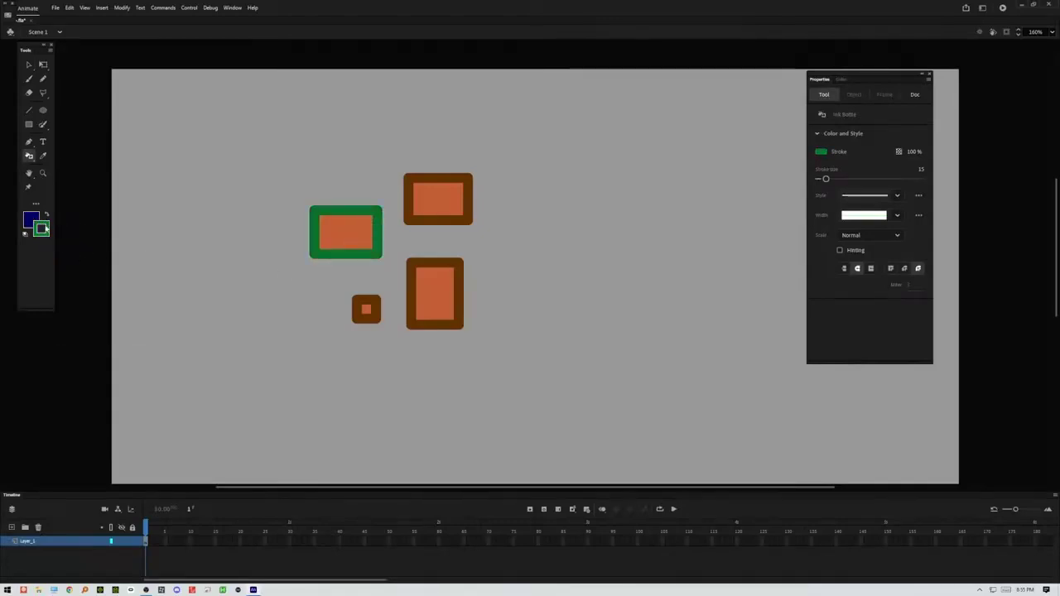
Step: Set the stroke color to light orange and apply it to the outline of the uppermost rectangle
{"action": "left_click", "coordinate": [45, 230]}
{"action": "left_click", "coordinate": [170, 307]}
{"action": "left_click", "coordinate": [457, 212]}
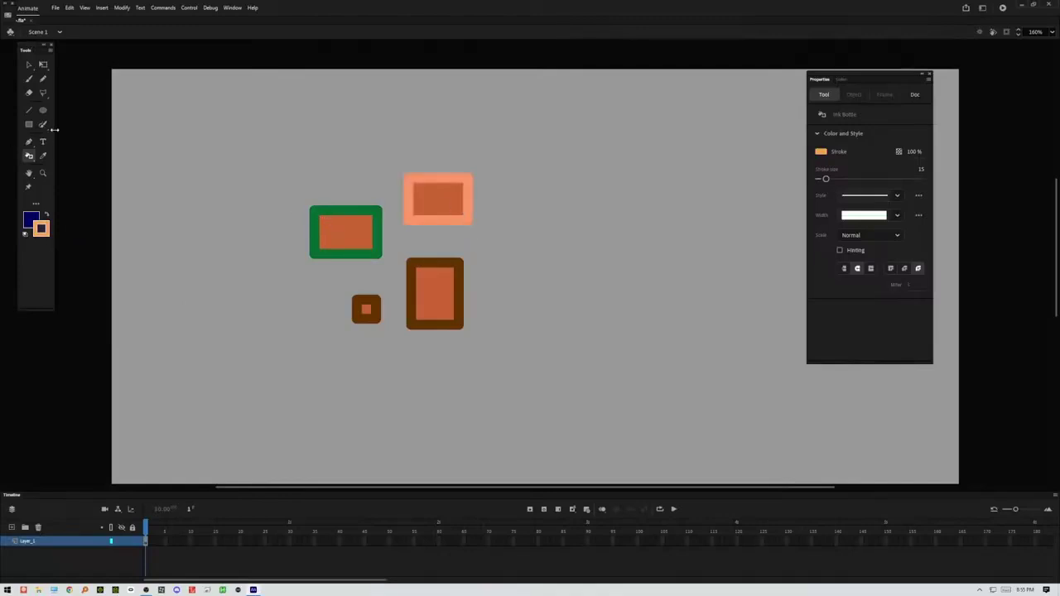
Step: Add a text field reading "Hello World" beside the rectangles and enlarge its box to about 169 by 113 px
{"action": "left_click", "coordinate": [43, 142]}
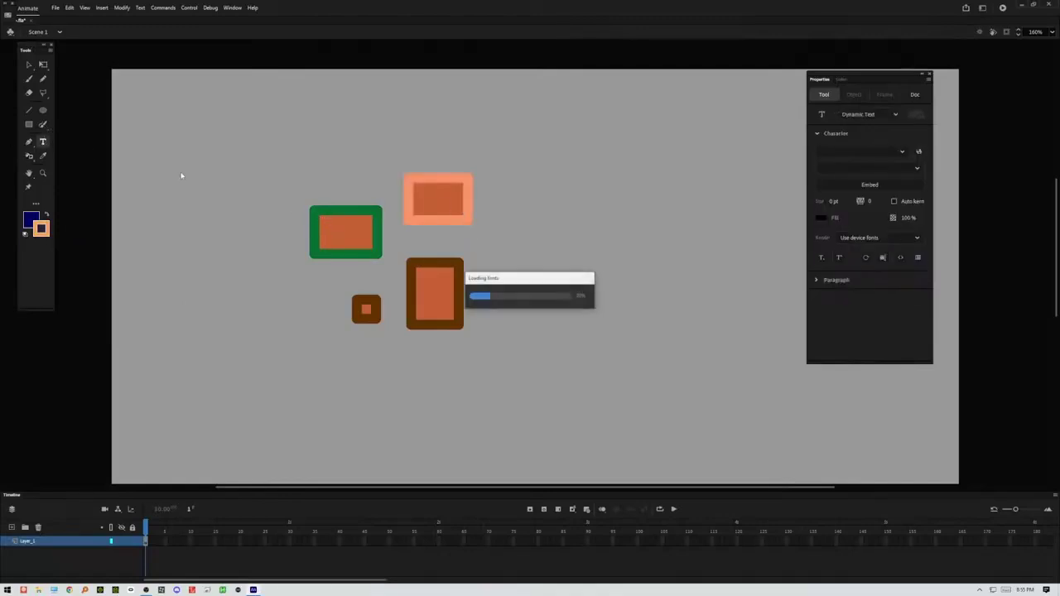
{"action": "left_click", "coordinate": [495, 257]}
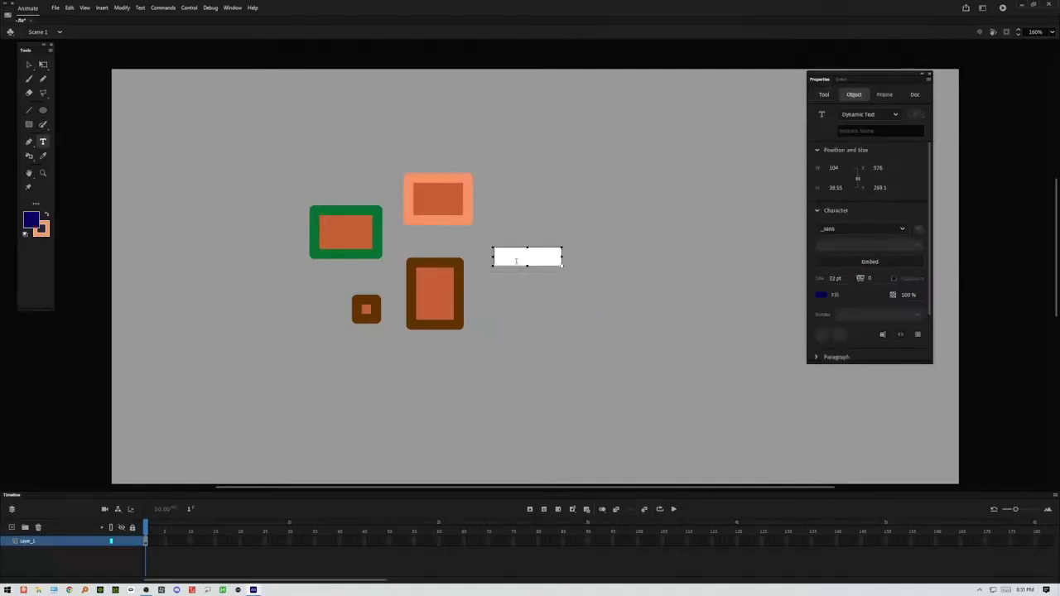
{"action": "type", "text": "Hello World"}
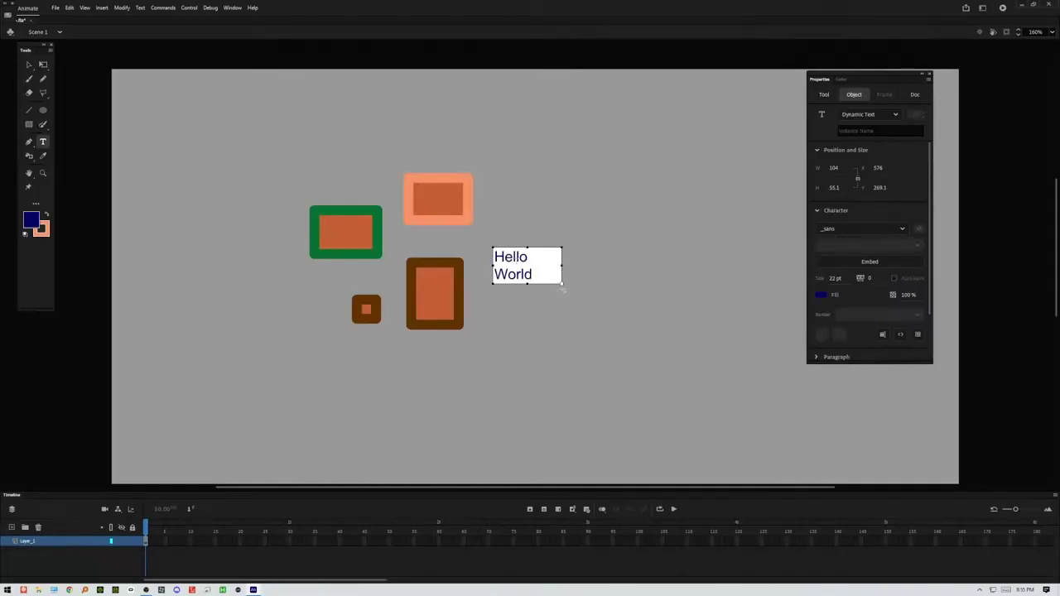
{"action": "left_click_drag", "start_coordinate": [562, 283], "coordinate": [606, 285]}
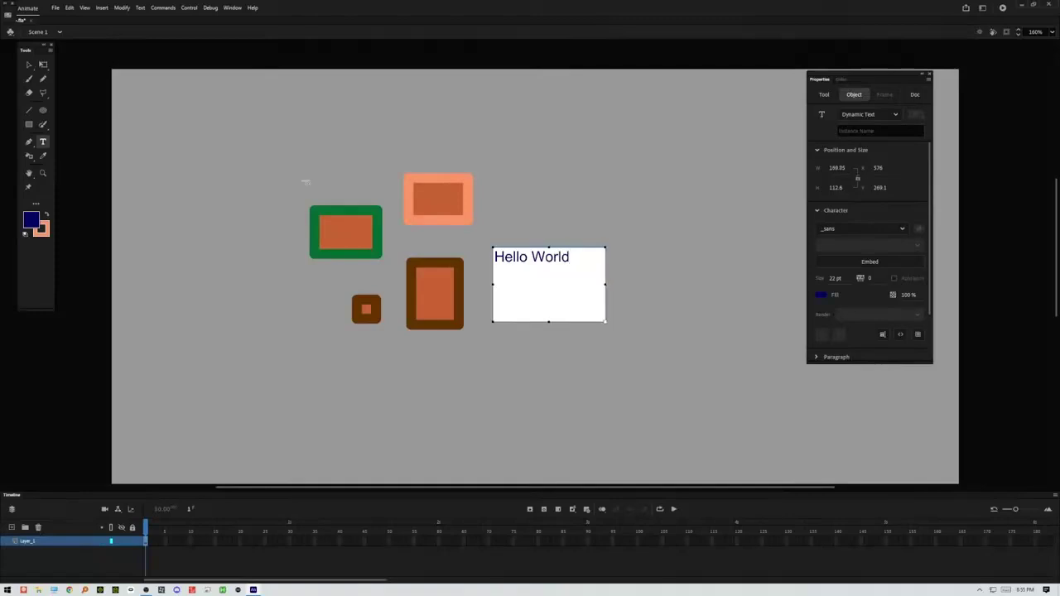
Step: Convert the "Hello World" text to Static Text and reposition it beside the rectangles at about Y 275
{"action": "left_click", "coordinate": [28, 65]}
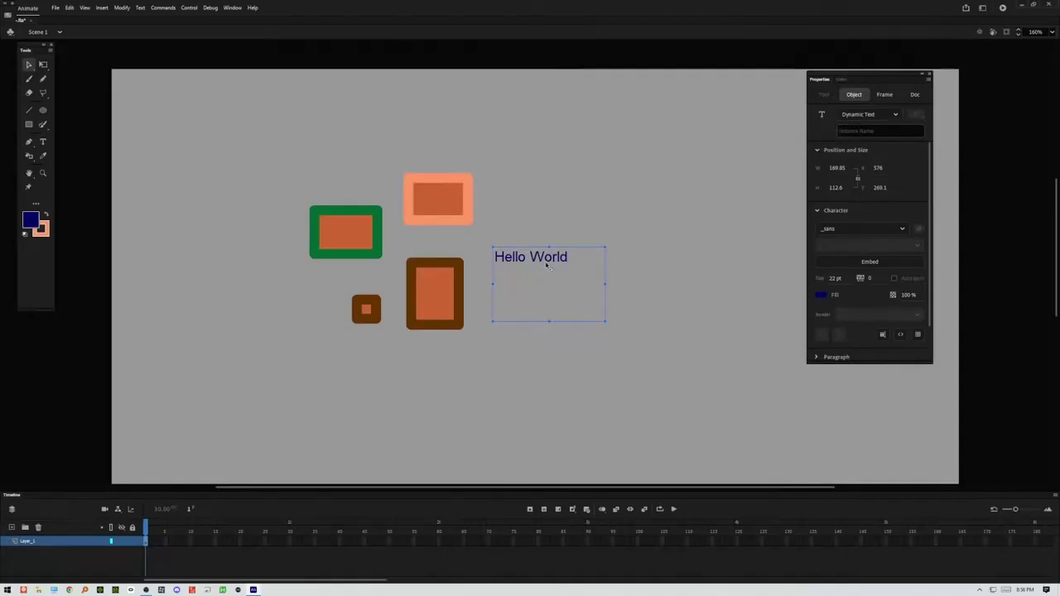
{"action": "left_click_drag", "start_coordinate": [547, 264], "coordinate": [553, 215]}
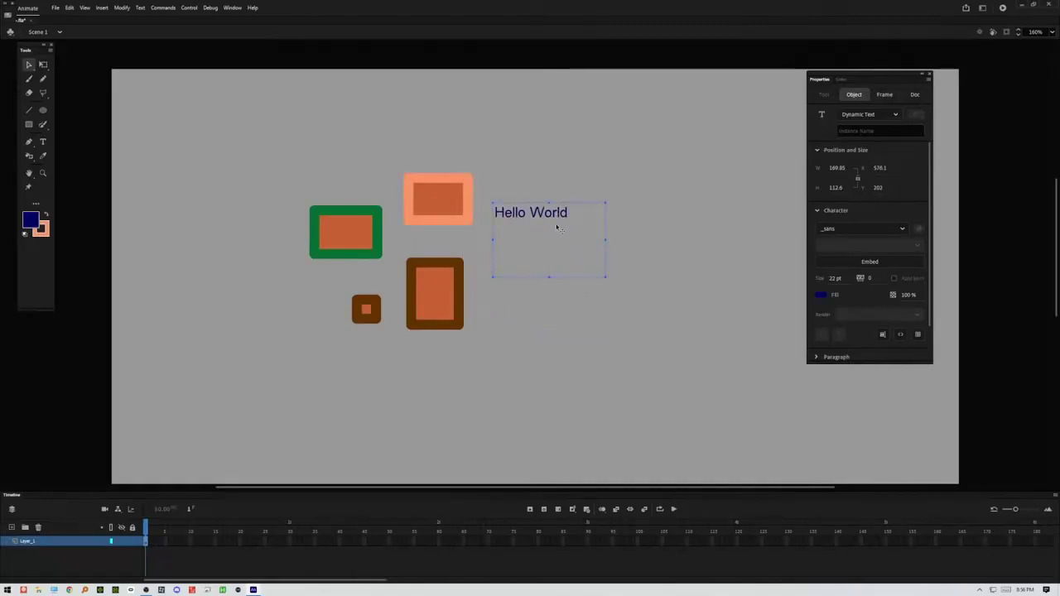
{"action": "left_click", "coordinate": [895, 118]}
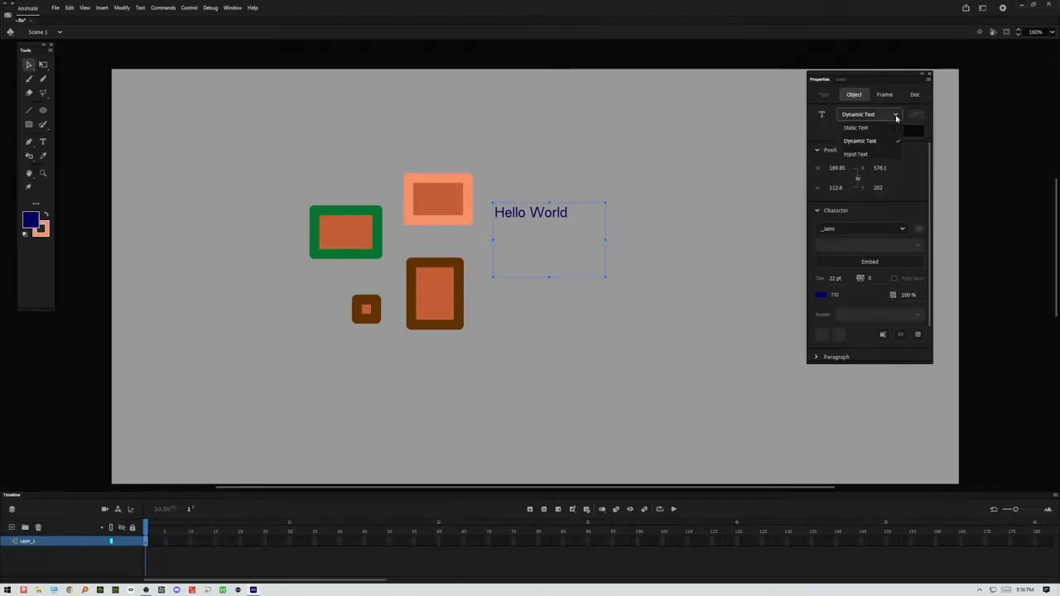
{"action": "left_click", "coordinate": [857, 128]}
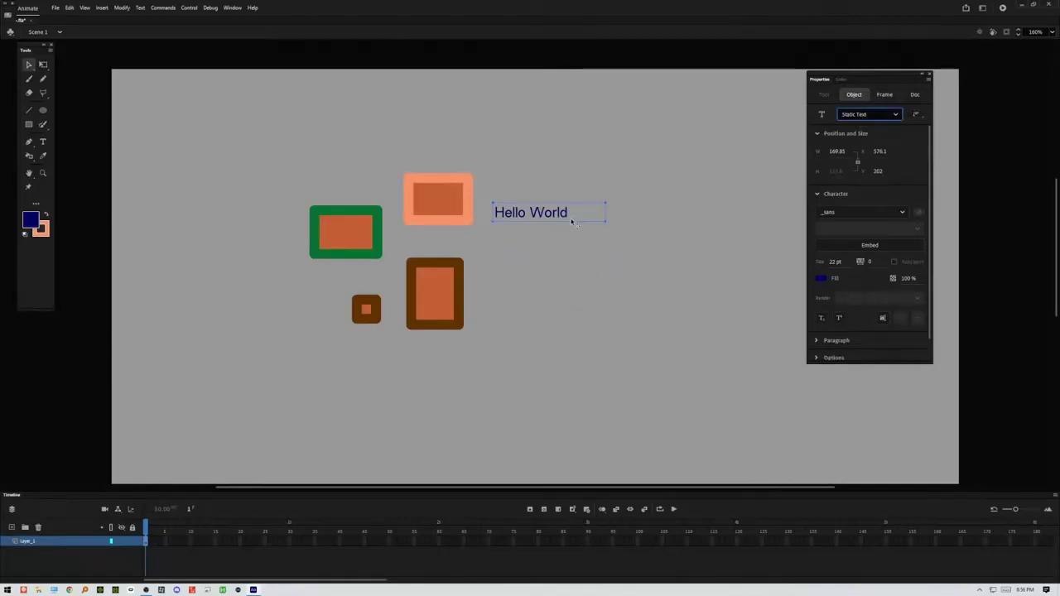
{"action": "left_click_drag", "start_coordinate": [563, 213], "coordinate": [569, 264]}
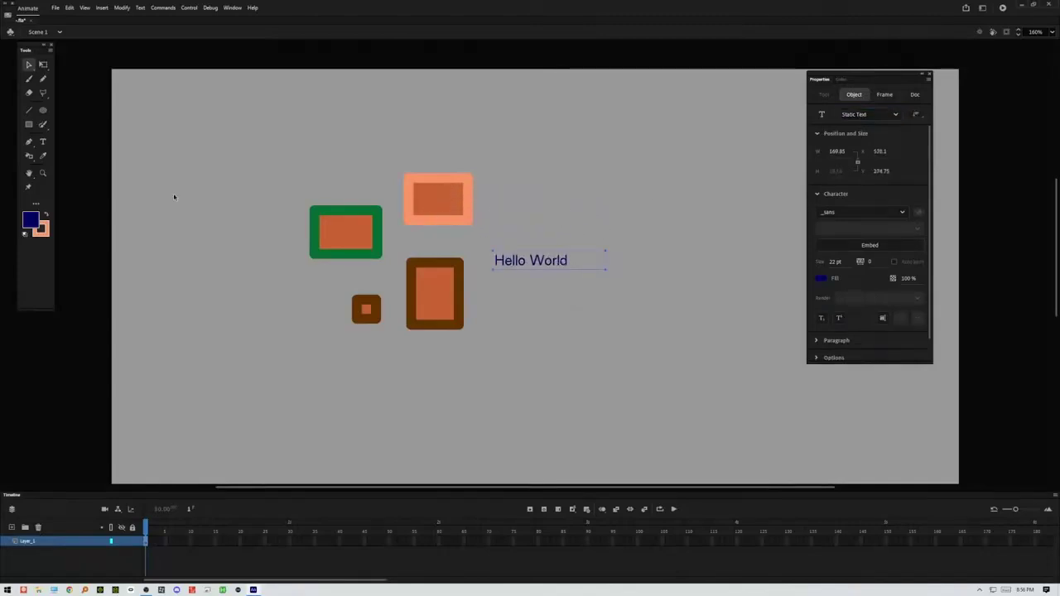
Step: Scale the "Hello World" text to about 276 px wide with Free Transform and move it beneath the rectangles
{"action": "left_click", "coordinate": [44, 65]}
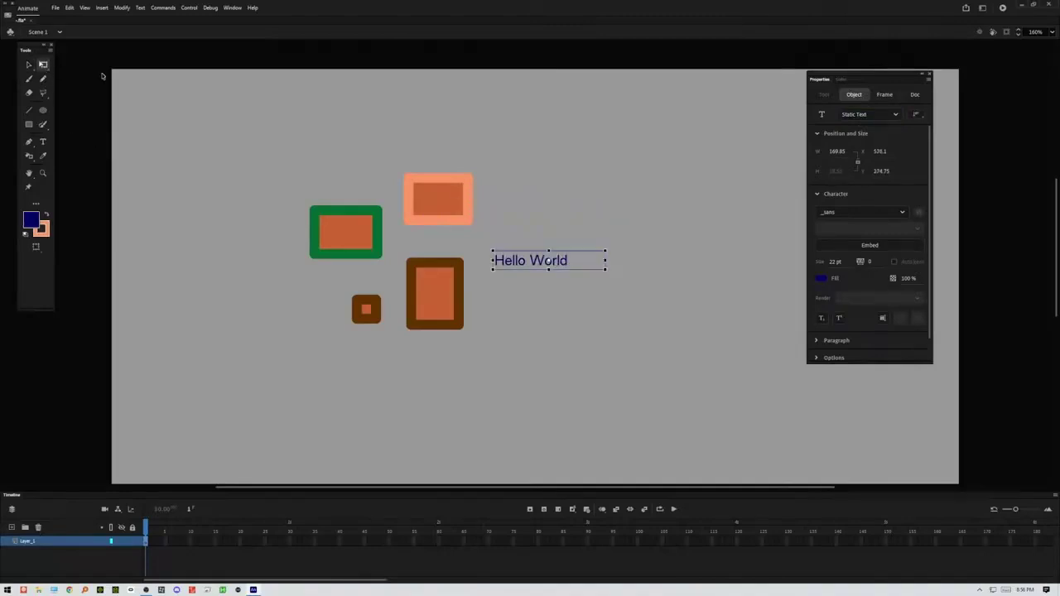
{"action": "left_click_drag", "start_coordinate": [606, 270], "coordinate": [642, 284]}
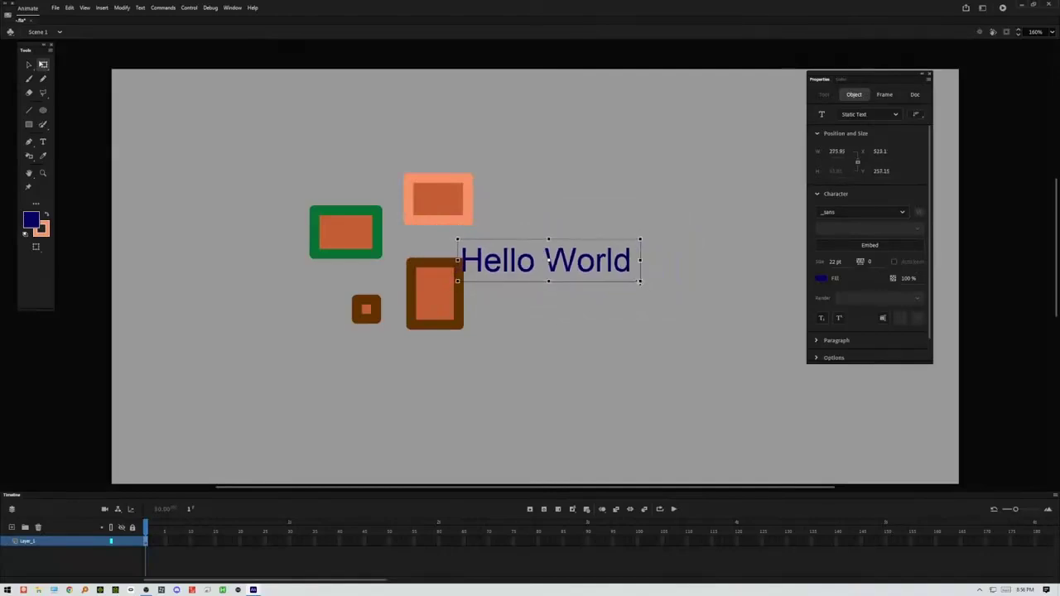
{"action": "left_click", "coordinate": [646, 285]}
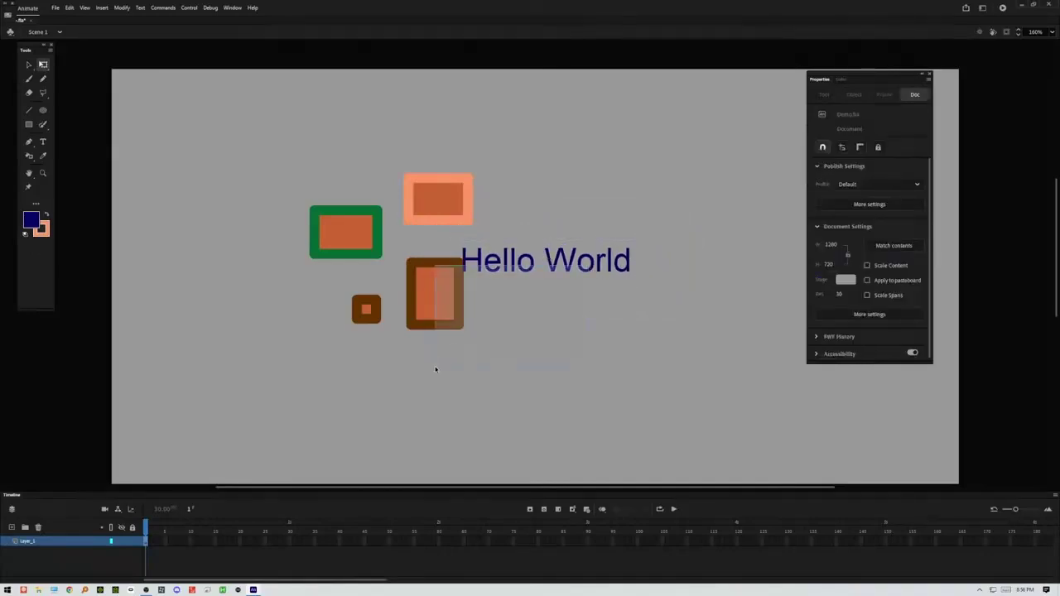
{"action": "left_click", "coordinate": [551, 268]}
{"action": "left_click_drag", "start_coordinate": [551, 268], "coordinate": [390, 369]}
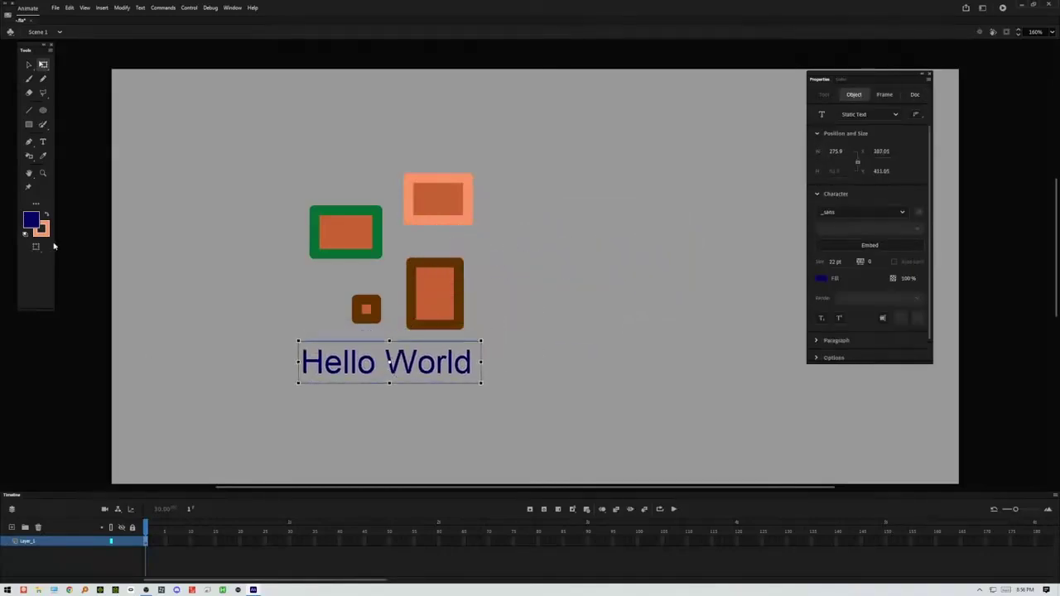
Step: Add a second static text reading "Hi There!!!" above the rectangles
{"action": "left_click", "coordinate": [43, 142]}
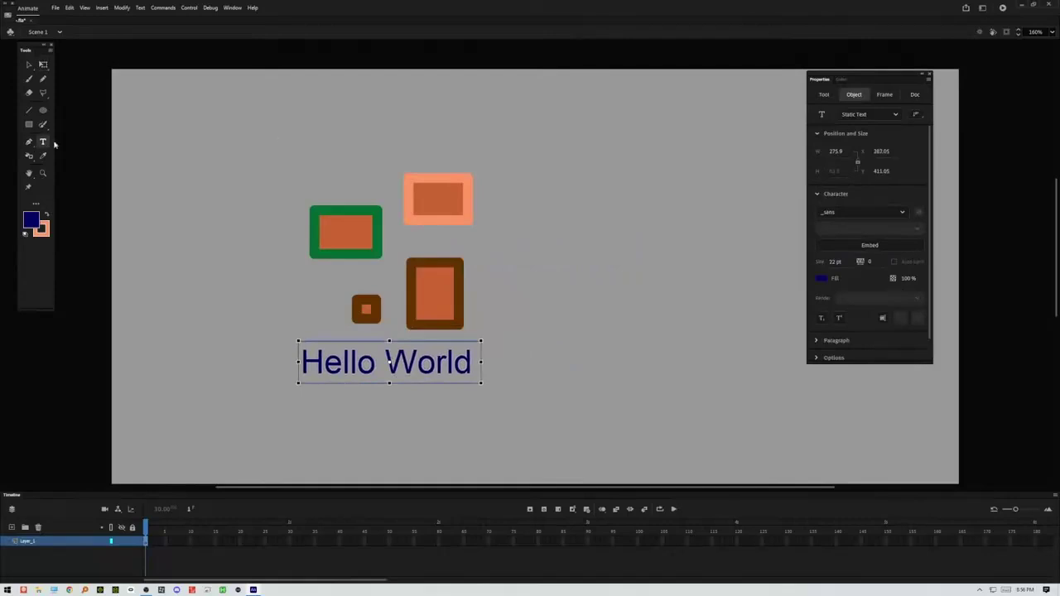
{"action": "left_click", "coordinate": [352, 139]}
{"action": "type", "text": "H"}
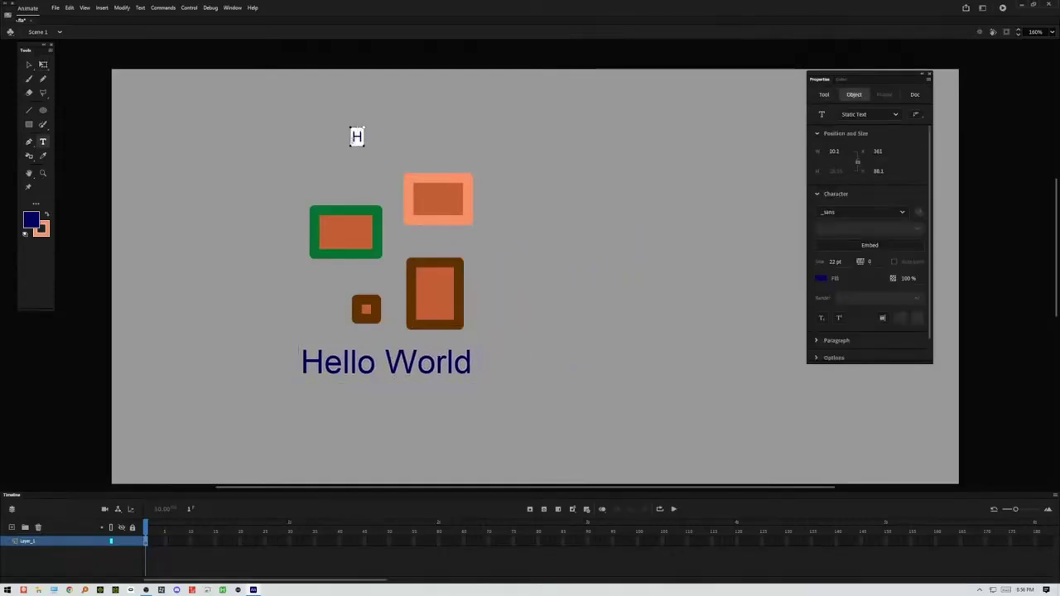
{"action": "type", "text": "i Ther!!!"}
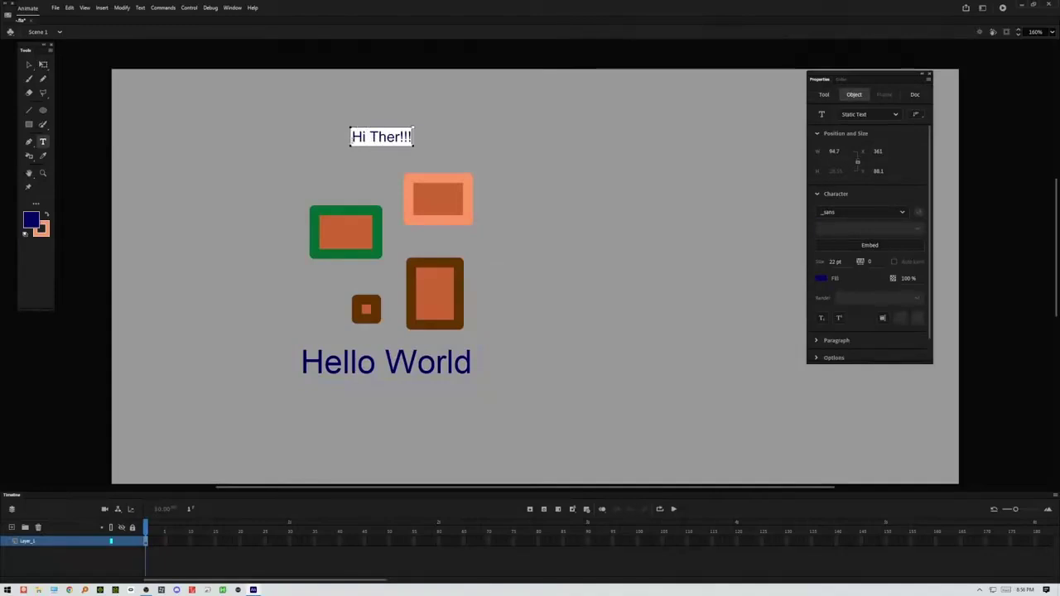
{"action": "key", "text": "Left"}
{"action": "key", "text": "Left"}
{"action": "key", "text": "Left"}
{"action": "type", "text": "e"}
{"action": "left_click", "coordinate": [29, 64]}
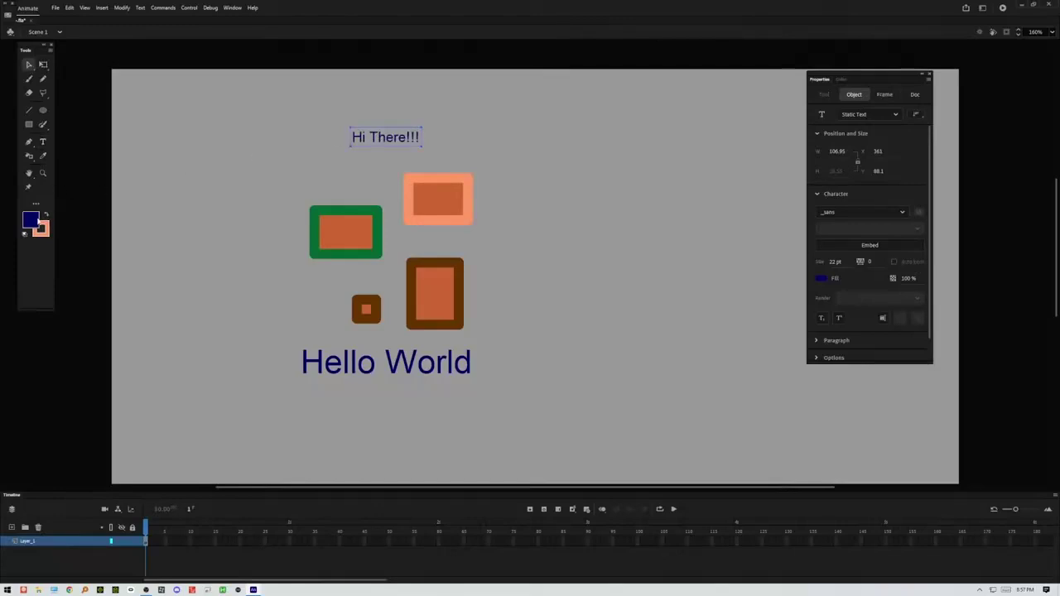
Step: Color the "Hi There!!!" text red and scale it up to about 593 px wide
{"action": "left_click", "coordinate": [34, 222]}
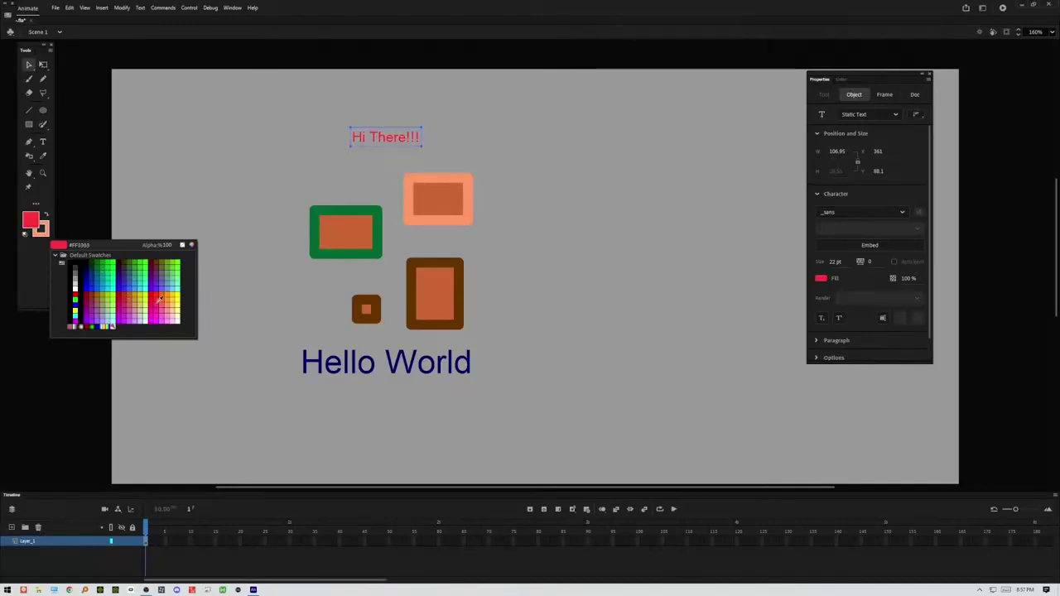
{"action": "left_click", "coordinate": [154, 302]}
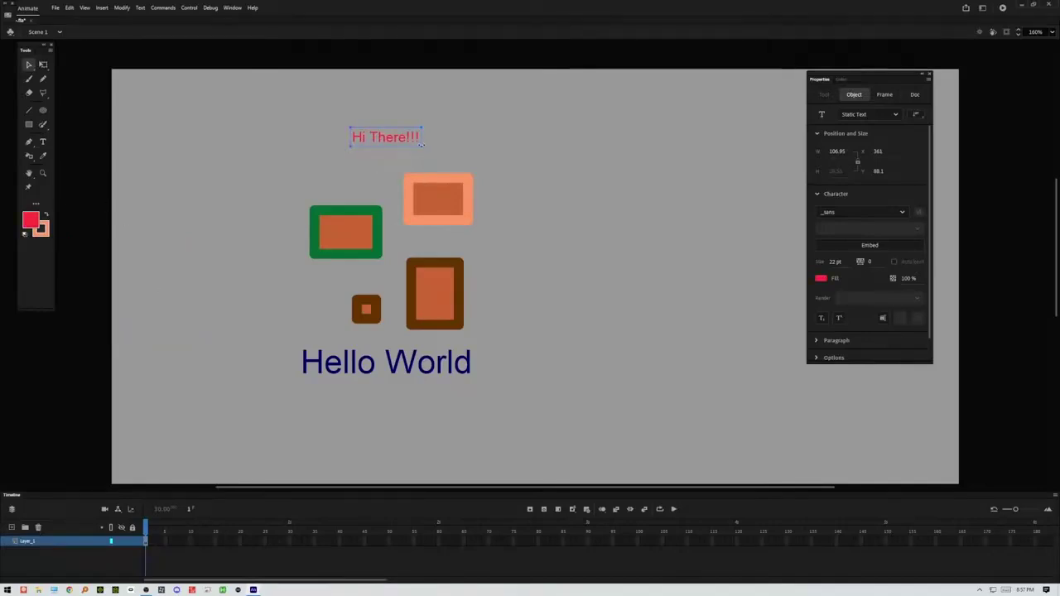
{"action": "mouse_move", "coordinate": [427, 147]}
{"action": "left_mouse_down"}
{"action": "mouse_move", "coordinate": [515, 145]}
{"action": "mouse_move", "coordinate": [450, 146]}
{"action": "mouse_move", "coordinate": [421, 159]}
{"action": "mouse_move", "coordinate": [435, 157]}
{"action": "left_mouse_up"}
{"action": "left_click", "coordinate": [43, 64]}
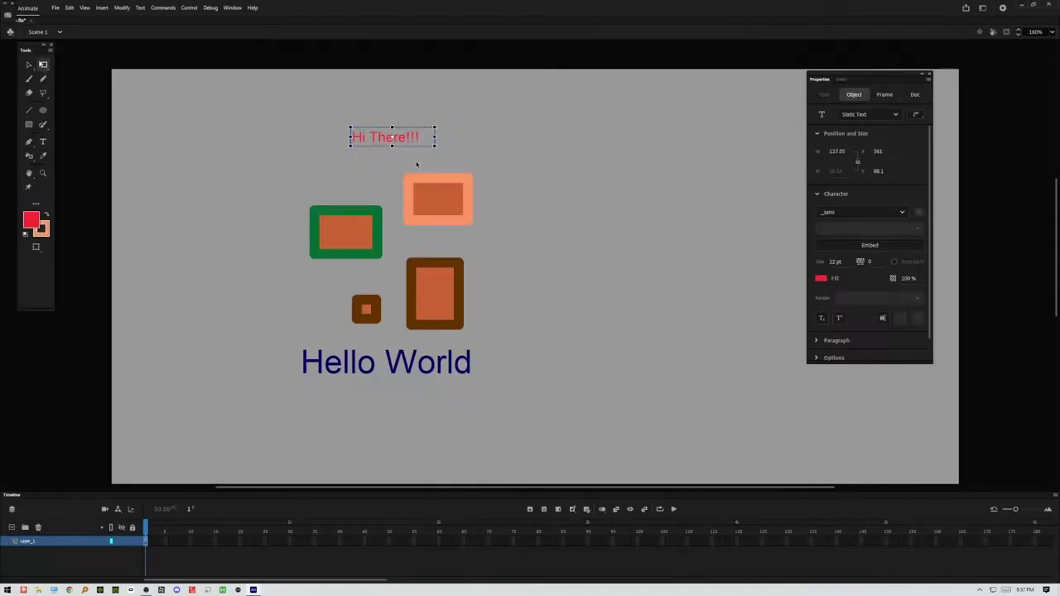
{"action": "left_click_drag", "start_coordinate": [435, 145], "coordinate": [589, 185]}
Step: Recolor "Hi There!!!" black, duplicate it, and offset the copy slightly up and left to about X 125, Y 26.5
{"action": "left_click", "coordinate": [29, 64]}
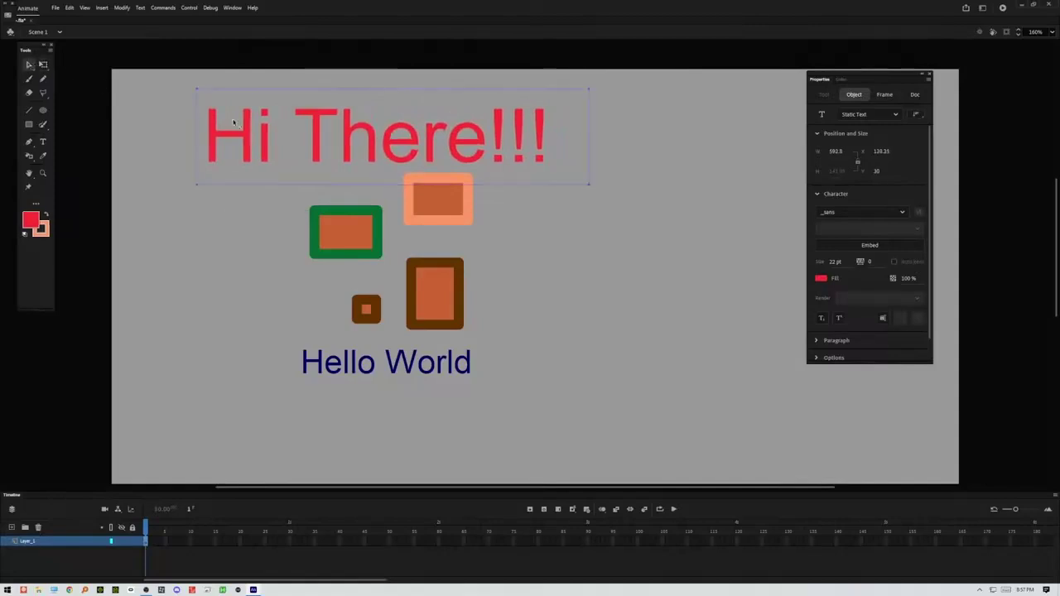
{"action": "left_click", "coordinate": [31, 220]}
{"action": "left_click", "coordinate": [75, 259]}
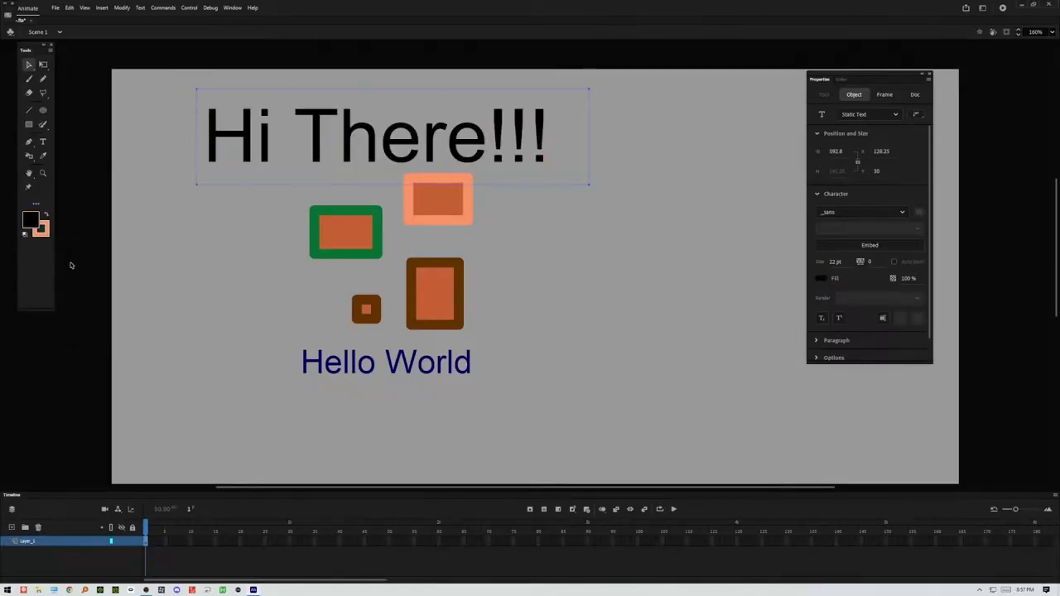
{"action": "key", "text": "ctrl+d"}
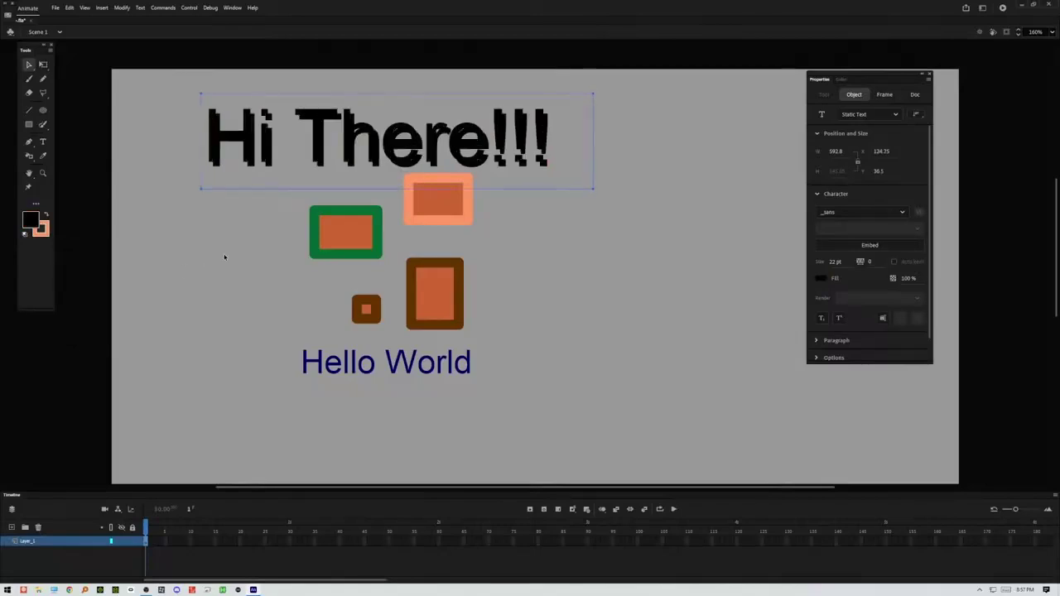
{"action": "key", "text": "ctrl+z"}
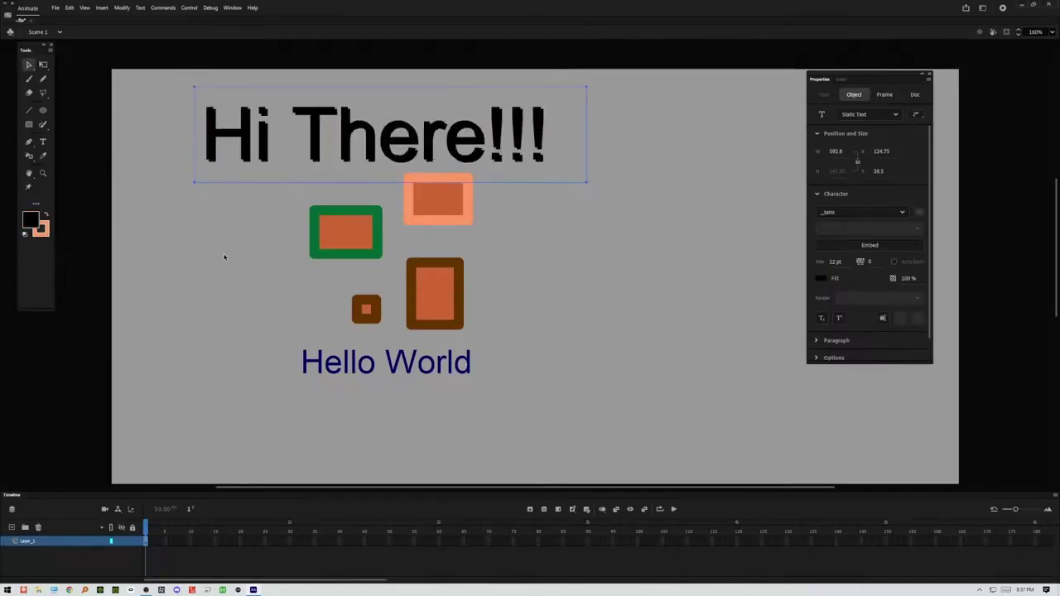
Step: Set the front "Hi There!!!" copy's fill to light gray so the black original forms a drop shadow, and reselect the front copy
{"action": "left_click", "coordinate": [40, 227]}
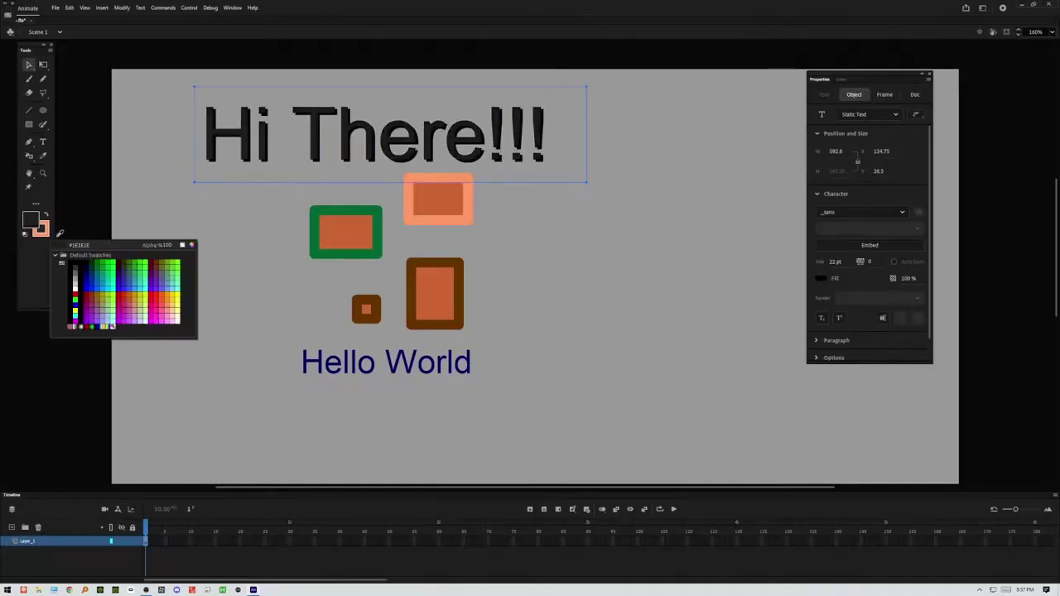
{"action": "left_click", "coordinate": [77, 276]}
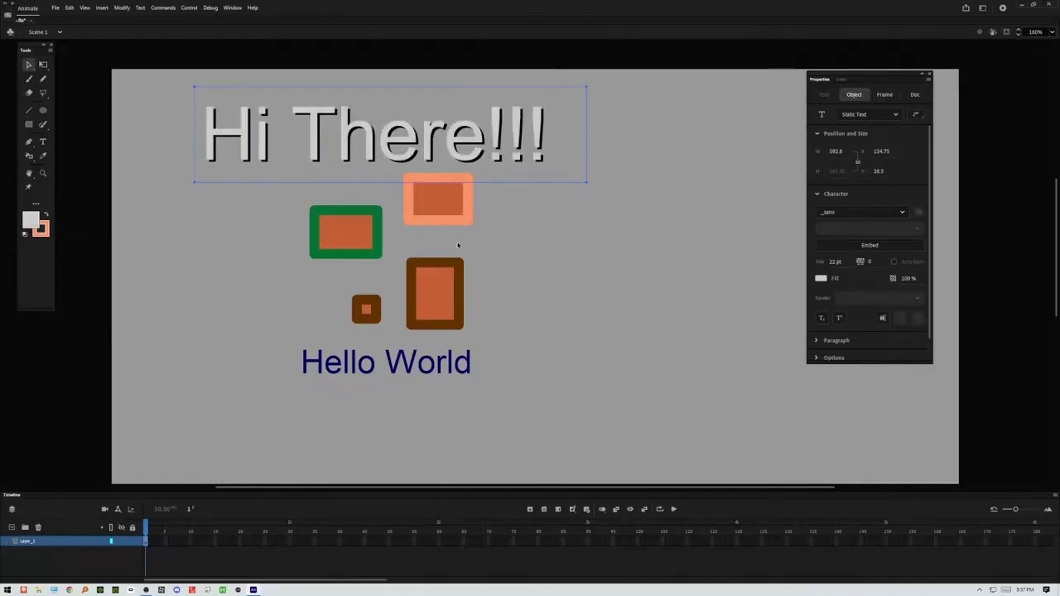
{"action": "left_click", "coordinate": [552, 245]}
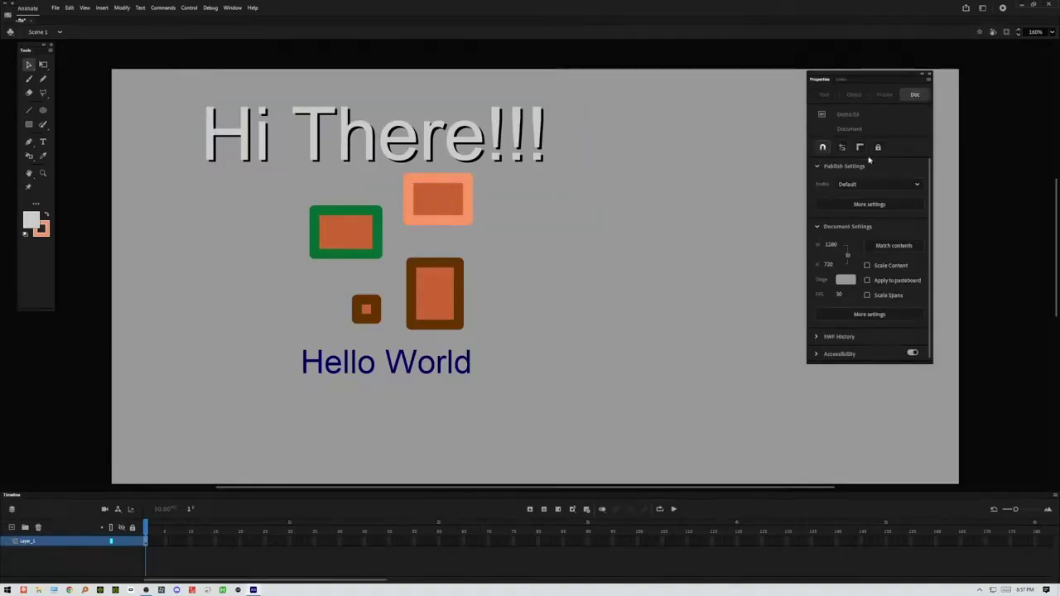
{"action": "left_click", "coordinate": [432, 143]}
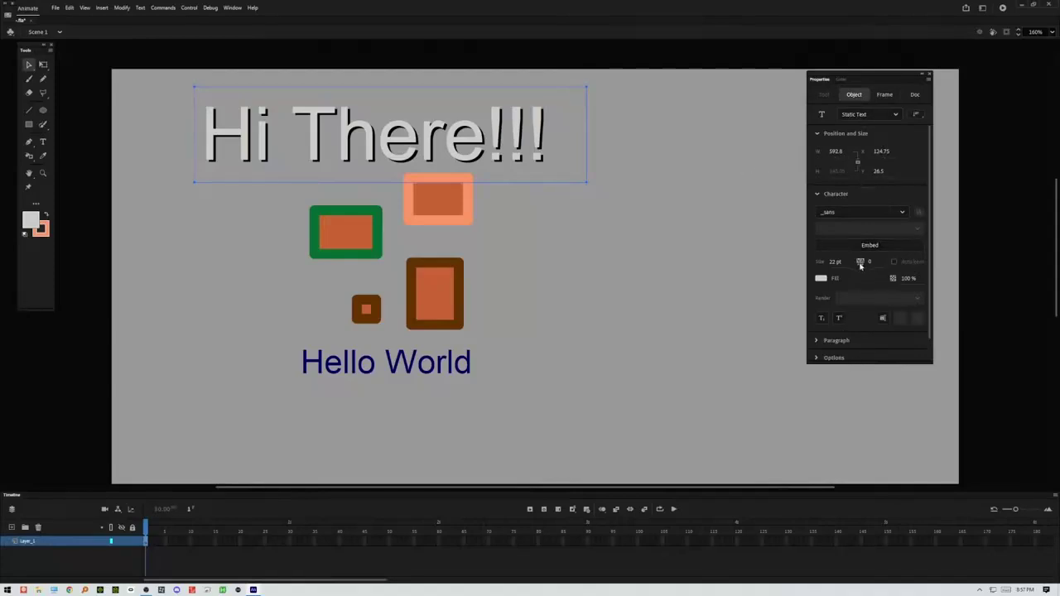
Step: Format the front "Hi There!!!" copy with letter spacing 4, size 45 pt, teal fill and subscript
{"action": "mouse_move", "coordinate": [860, 263]}
{"action": "left_mouse_down"}
{"action": "mouse_move", "coordinate": [839, 263]}
{"action": "mouse_move", "coordinate": [849, 266]}
{"action": "left_mouse_up"}
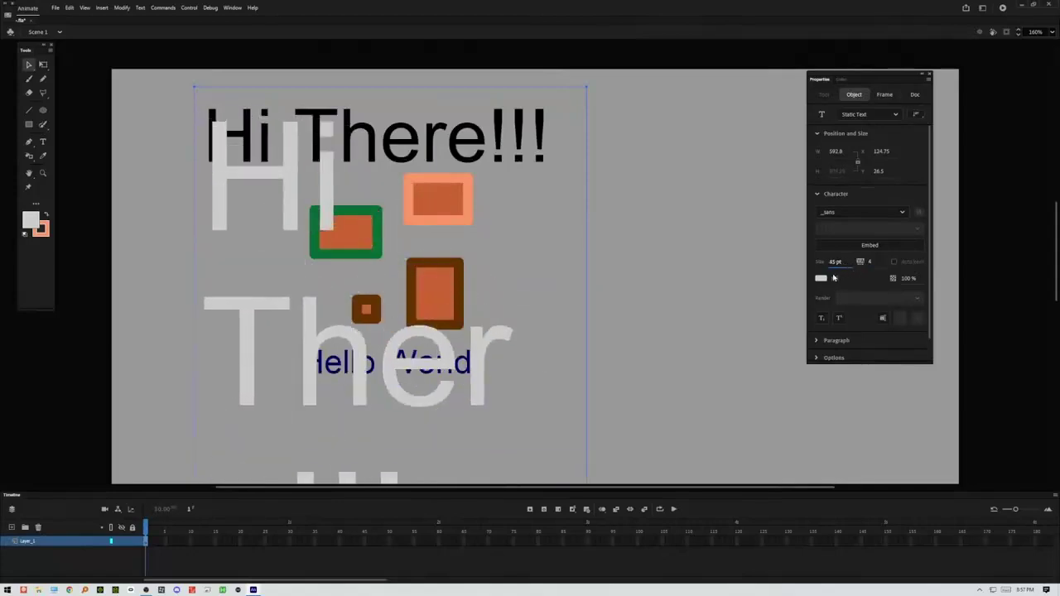
{"action": "left_click", "coordinate": [823, 278]}
{"action": "left_click", "coordinate": [880, 316]}
{"action": "scroll", "coordinate": [867, 309], "scroll_direction": "down", "scroll_amount": 1}
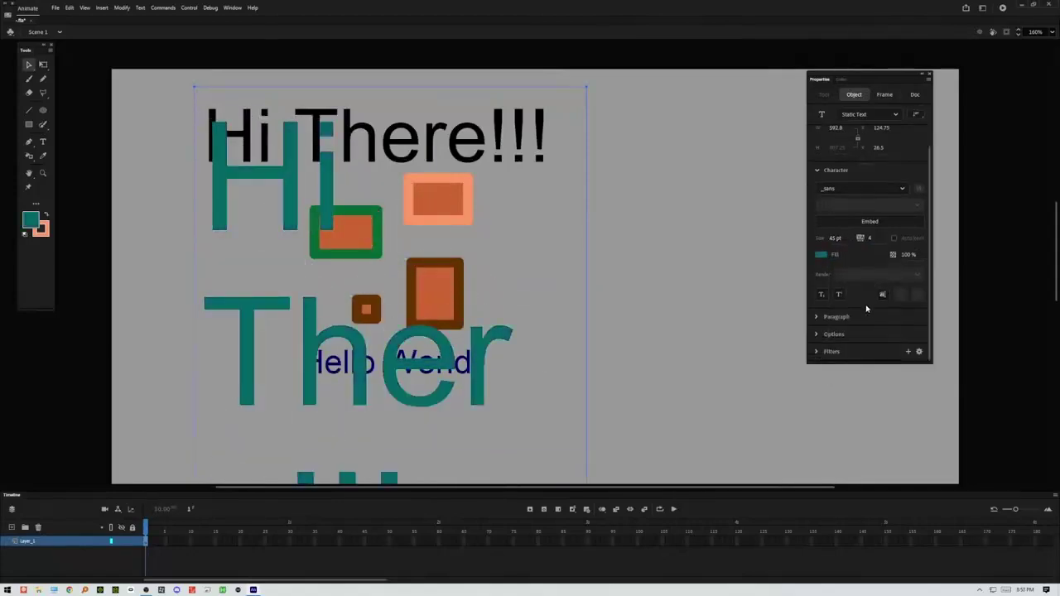
{"action": "left_click", "coordinate": [822, 295]}
{"action": "scroll", "coordinate": [843, 322], "scroll_direction": "down", "scroll_amount": 2}
{"action": "scroll", "coordinate": [832, 271], "scroll_direction": "up", "scroll_amount": 2}
{"action": "scroll", "coordinate": [836, 274], "scroll_direction": "up", "scroll_amount": 1}
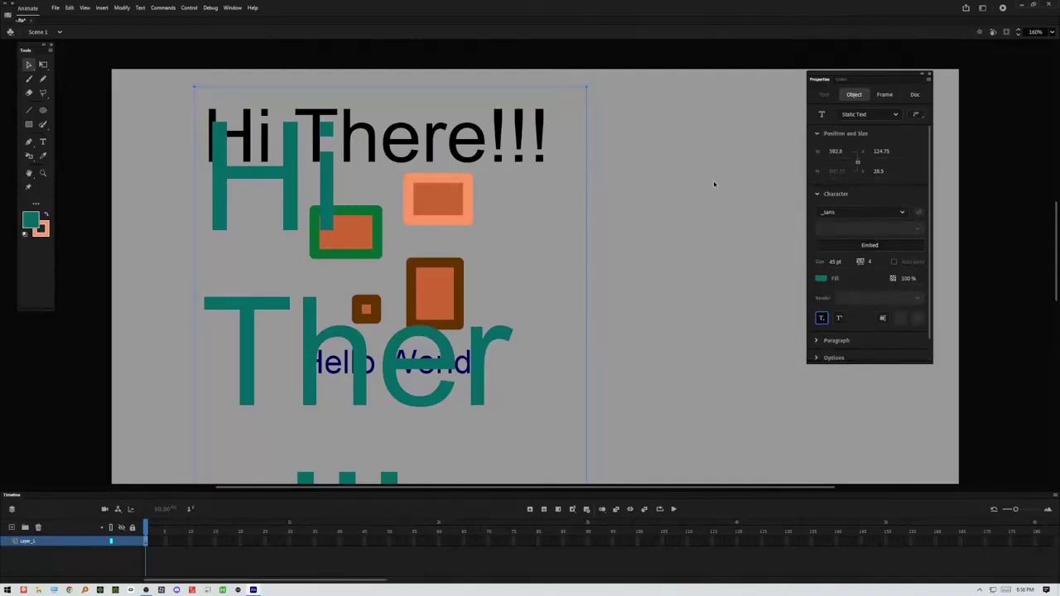
Step: Delete all text and rectangles from the stage
{"action": "key", "text": "ctrl+a"}
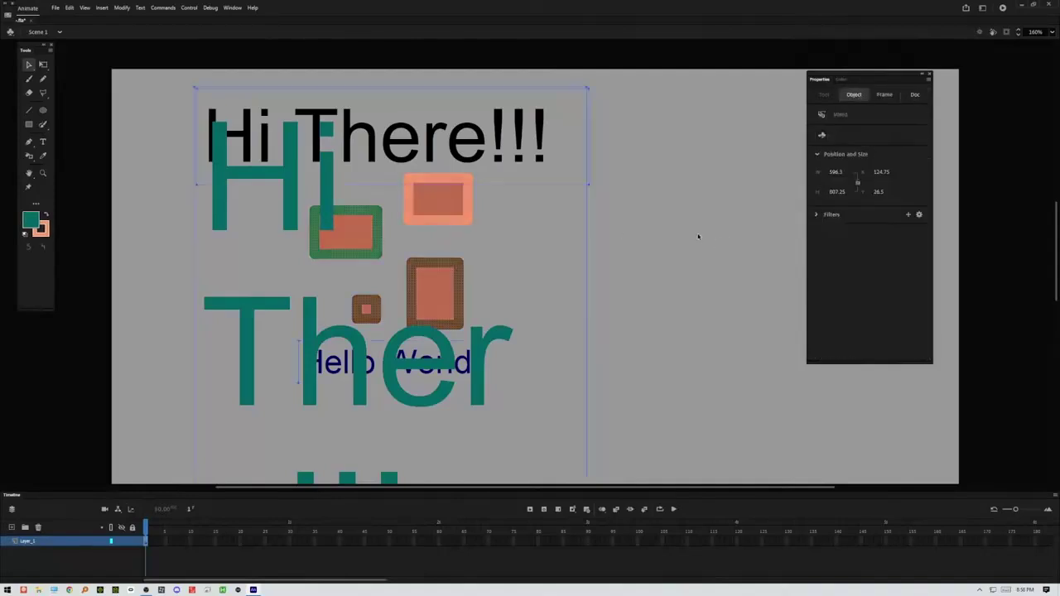
{"action": "key", "text": "Delete"}
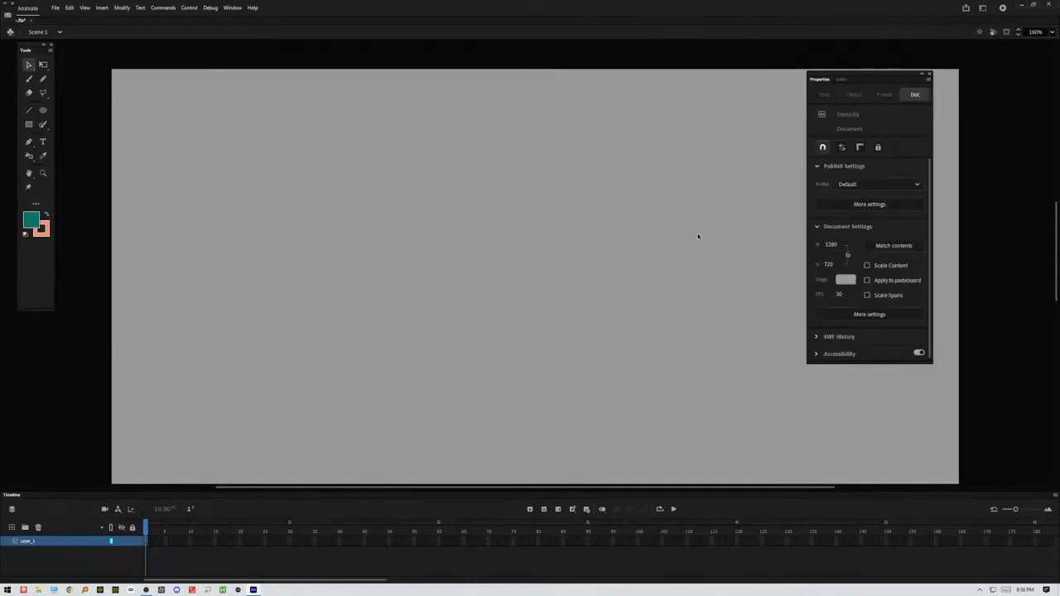
{"action": "key", "text": "ctrl+minus"}
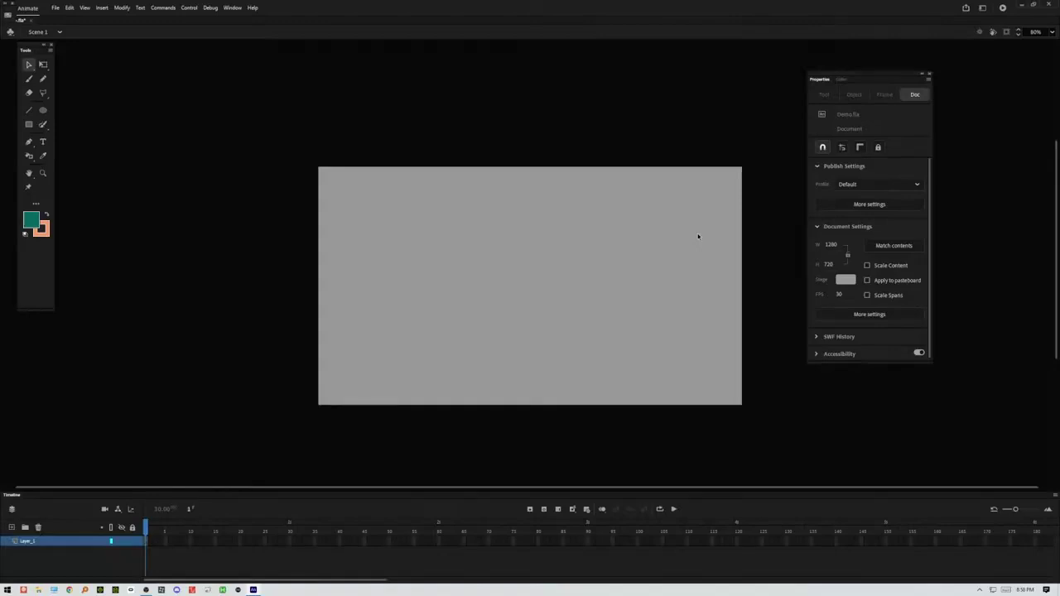
Step: Brush four teal axis arrows extending right, down, up and left from the stage's upper-left corner
{"action": "left_click", "coordinate": [29, 78]}
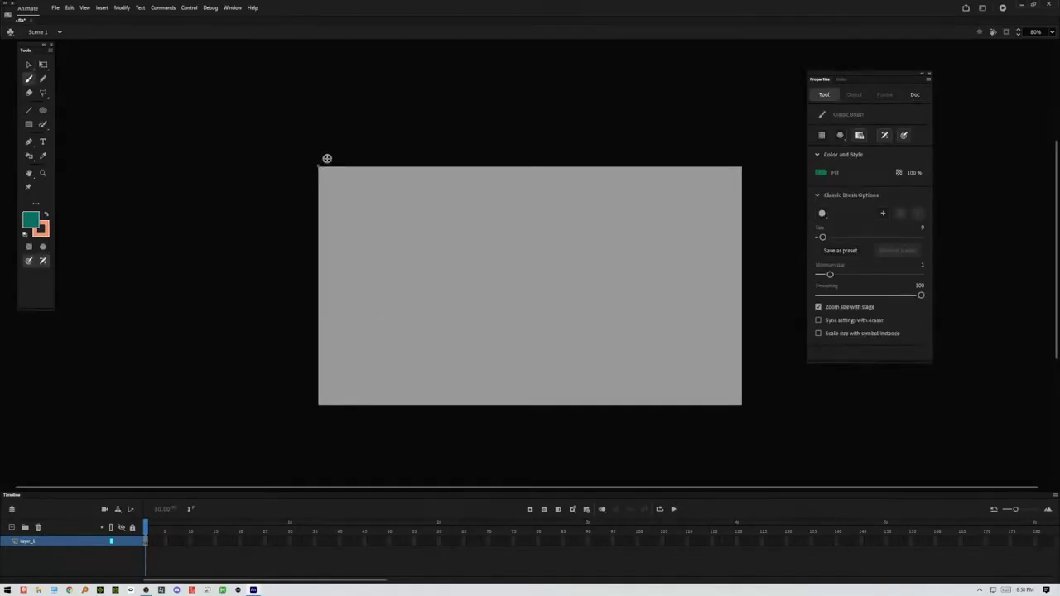
{"action": "mouse_move", "coordinate": [327, 158]}
{"action": "left_mouse_down"}
{"action": "mouse_move", "coordinate": [692, 142]}
{"action": "mouse_move", "coordinate": [687, 148]}
{"action": "left_mouse_up"}
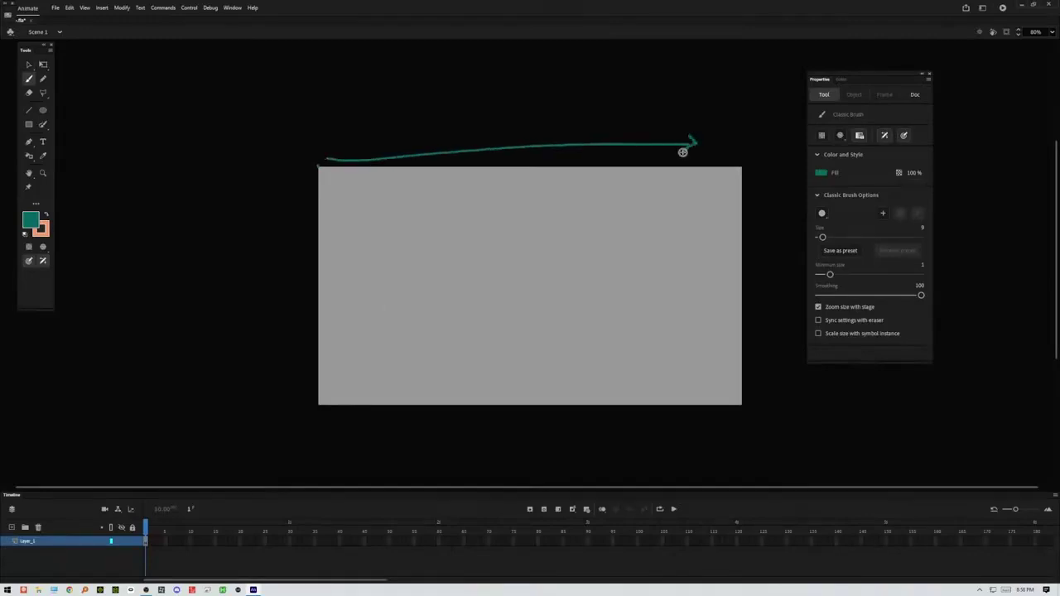
{"action": "left_click_drag", "start_coordinate": [319, 171], "coordinate": [316, 413]}
{"action": "left_click_drag", "start_coordinate": [320, 157], "coordinate": [322, 77]}
{"action": "left_click_drag", "start_coordinate": [300, 165], "coordinate": [231, 167]}
Step: Handwrite the numbers 1 to 6 along the rightward axis and 1 to 6 along the downward axis
{"action": "left_click", "coordinate": [333, 148]}
{"action": "mouse_move", "coordinate": [367, 143]}
{"action": "left_mouse_down"}
{"action": "mouse_move", "coordinate": [382, 152]}
{"action": "mouse_move", "coordinate": [454, 147]}
{"action": "left_mouse_up"}
{"action": "left_click_drag", "start_coordinate": [512, 121], "coordinate": [534, 136]}
{"action": "mouse_move", "coordinate": [593, 125]}
{"action": "left_mouse_down"}
{"action": "mouse_move", "coordinate": [588, 133]}
{"action": "mouse_move", "coordinate": [603, 136]}
{"action": "left_mouse_up"}
{"action": "left_click_drag", "start_coordinate": [626, 120], "coordinate": [628, 132]}
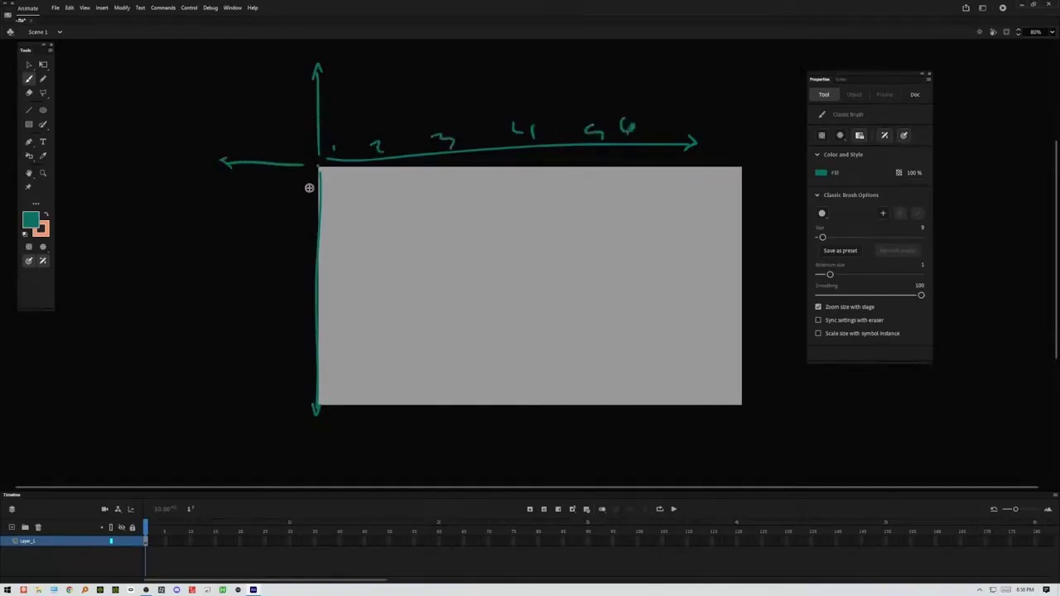
{"action": "left_click_drag", "start_coordinate": [302, 206], "coordinate": [308, 217]}
{"action": "left_click_drag", "start_coordinate": [300, 235], "coordinate": [308, 296]}
{"action": "left_click_drag", "start_coordinate": [307, 311], "coordinate": [303, 376]}
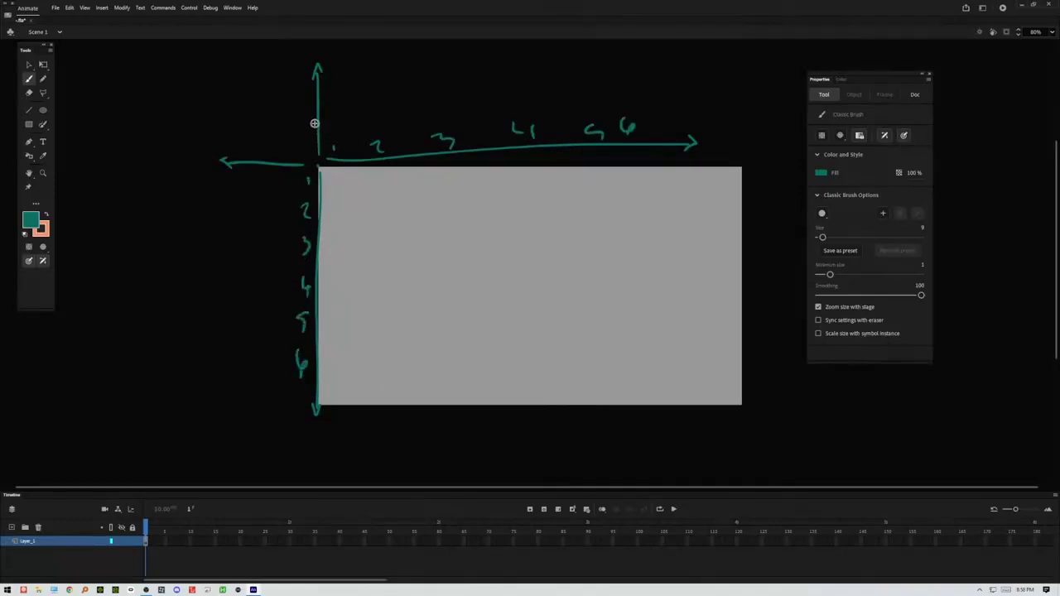
Step: Handwrite -1, -2 and -3 along both the upward and the leftward axes
{"action": "mouse_move", "coordinate": [310, 132]}
{"action": "left_mouse_down"}
{"action": "mouse_move", "coordinate": [322, 137]}
{"action": "mouse_move", "coordinate": [309, 107]}
{"action": "mouse_move", "coordinate": [338, 106]}
{"action": "mouse_move", "coordinate": [302, 81]}
{"action": "mouse_move", "coordinate": [333, 74]}
{"action": "left_mouse_up"}
{"action": "left_click_drag", "start_coordinate": [281, 155], "coordinate": [286, 155]}
{"action": "mouse_move", "coordinate": [293, 149]}
{"action": "left_mouse_down"}
{"action": "mouse_move", "coordinate": [293, 159]}
{"action": "mouse_move", "coordinate": [225, 153]}
{"action": "left_mouse_up"}
{"action": "left_click_drag", "start_coordinate": [226, 143], "coordinate": [228, 158]}
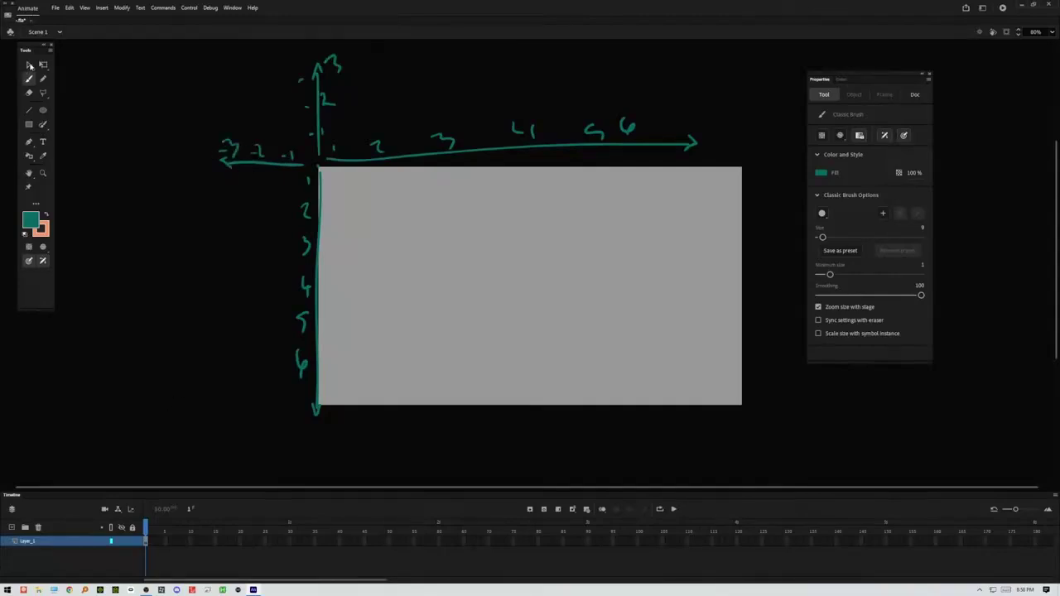
Step: Draw a teal square with an orange stroke, about 77 px on each side, on the stage and select it whole
{"action": "left_click", "coordinate": [29, 124]}
{"action": "left_click_drag", "start_coordinate": [426, 247], "coordinate": [450, 274]}
{"action": "left_click", "coordinate": [29, 65]}
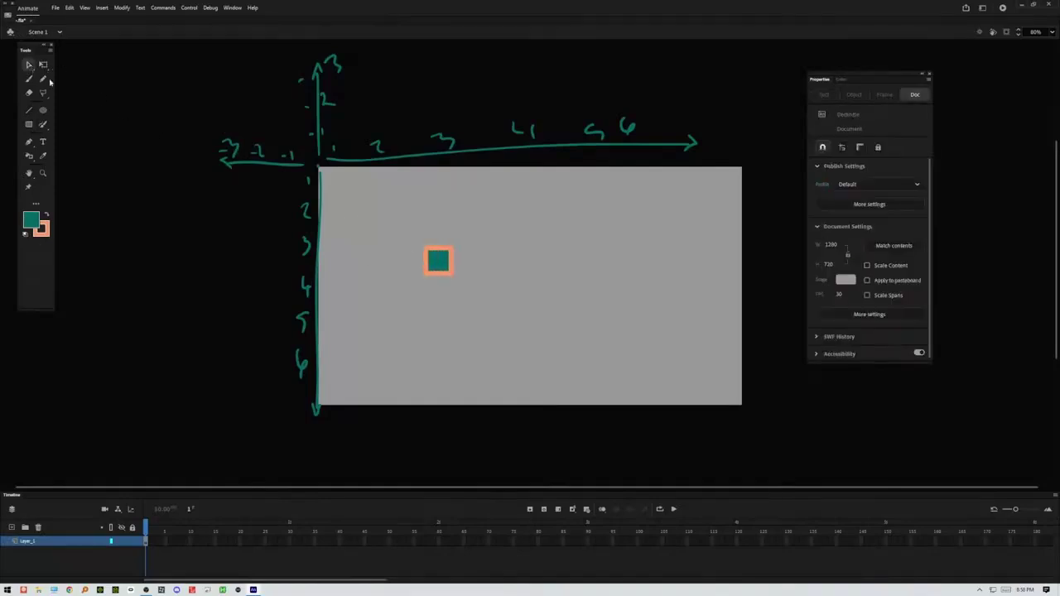
{"action": "left_click_drag", "start_coordinate": [457, 231], "coordinate": [409, 306]}
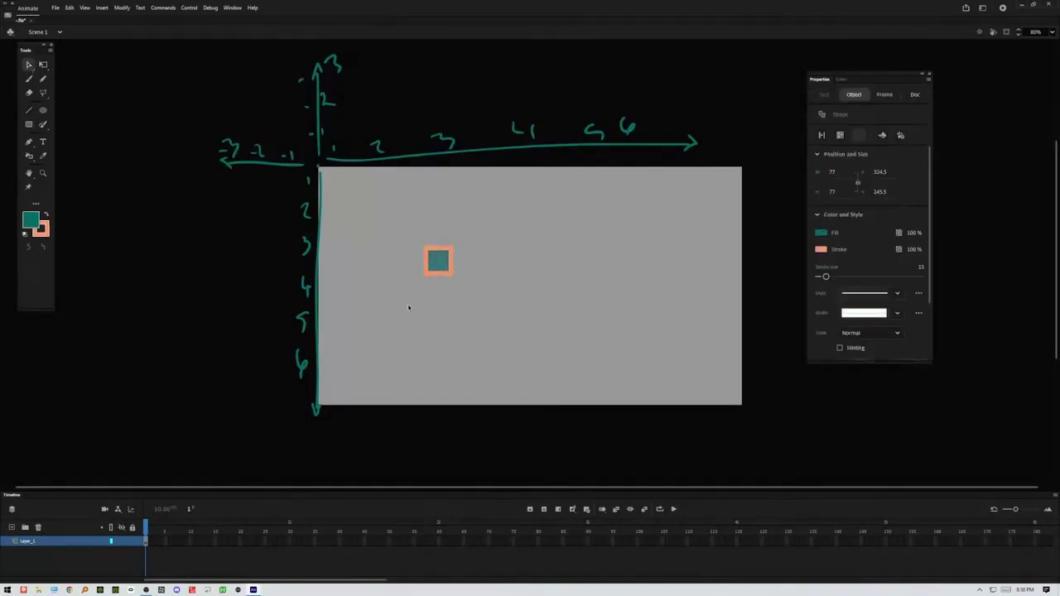
Step: Set the square's width and height to 50 px each
{"action": "left_click", "coordinate": [832, 192]}
{"action": "left_click", "coordinate": [833, 173]}
{"action": "type", "text": "50"}
{"action": "key", "text": "Return"}
{"action": "left_click", "coordinate": [831, 192]}
{"action": "type", "text": "50"}
{"action": "key", "text": "Return"}
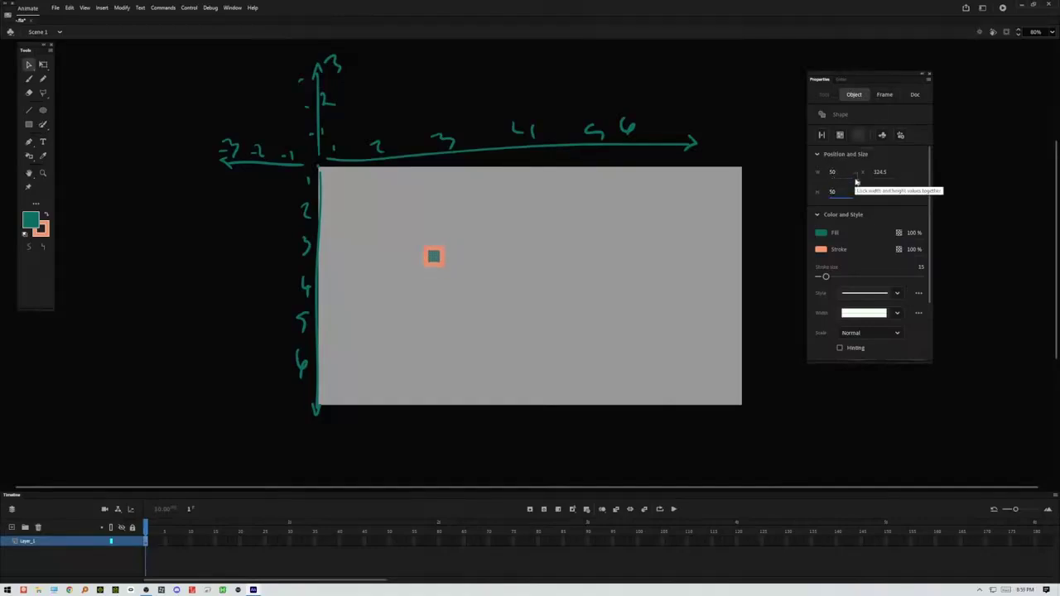
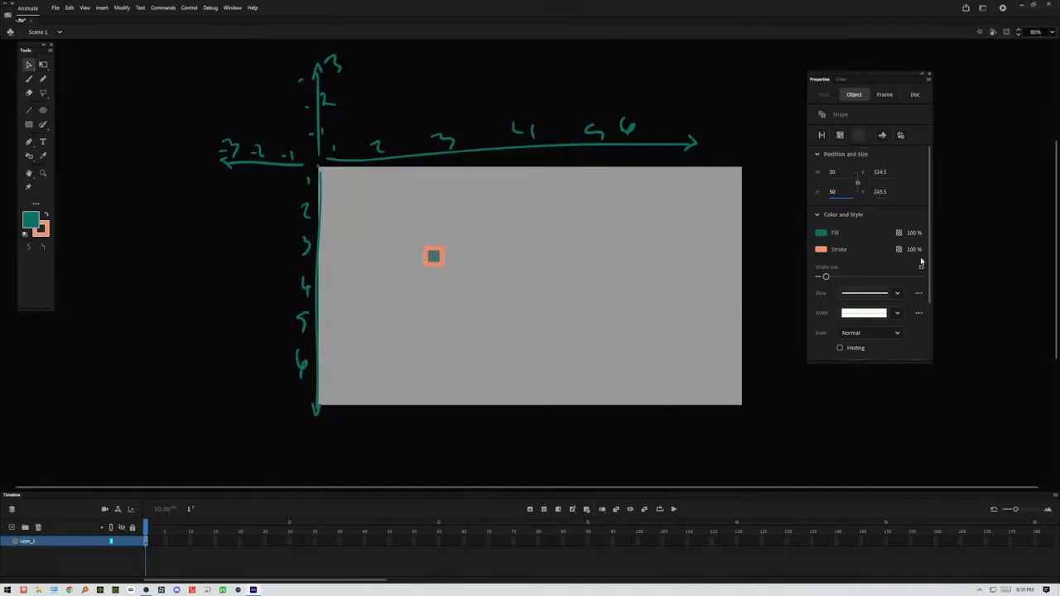
Step: Turn on stroke hinting for the square, and test the movie before closing its preview
{"action": "left_click", "coordinate": [840, 349]}
{"action": "left_click", "coordinate": [840, 348]}
{"action": "left_click", "coordinate": [466, 243]}
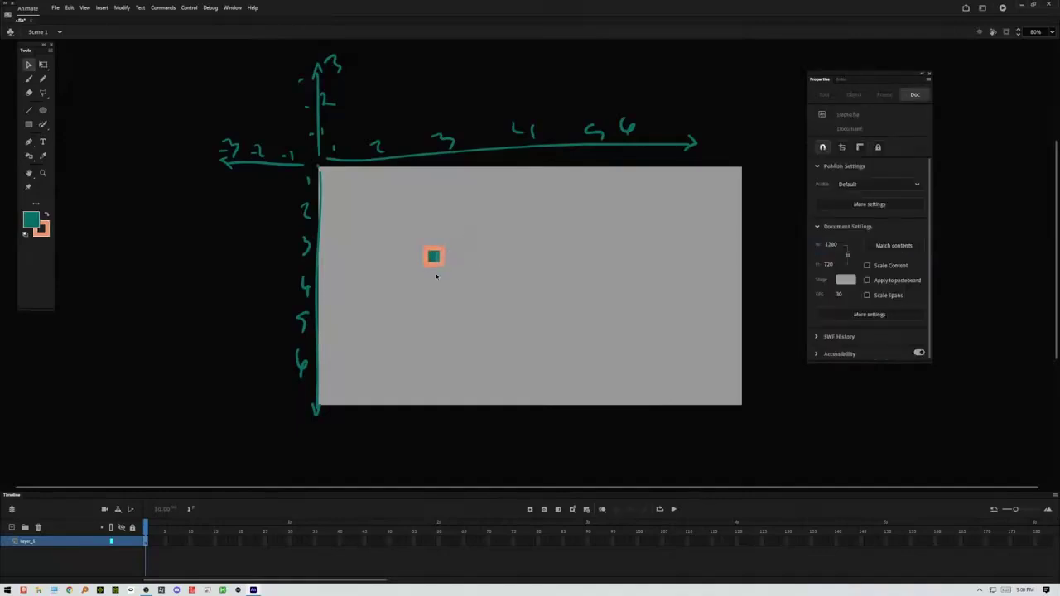
{"action": "key", "text": "ctrl+Return"}
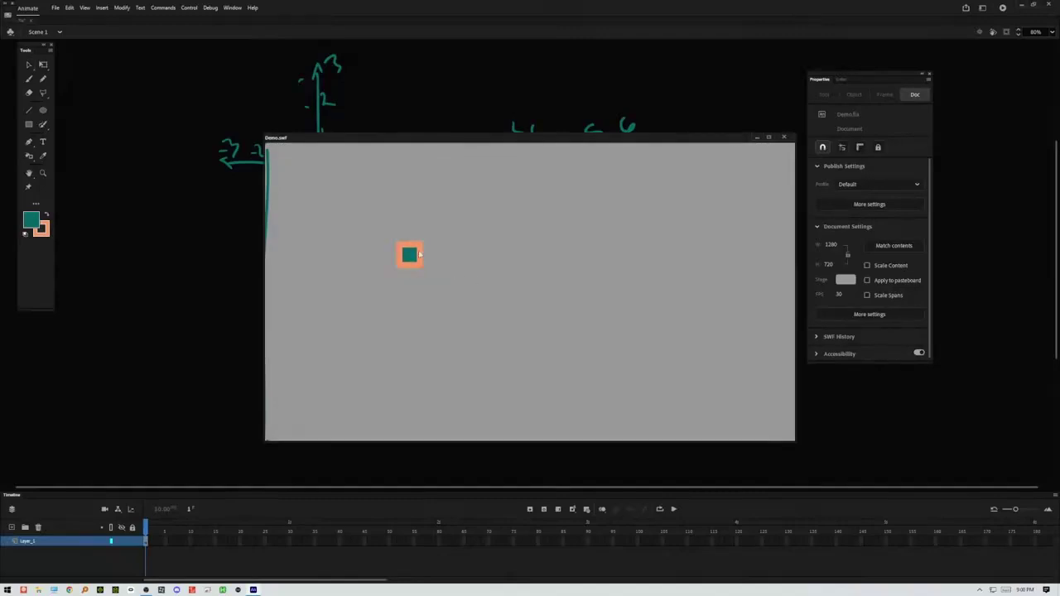
{"action": "left_click", "coordinate": [784, 137]}
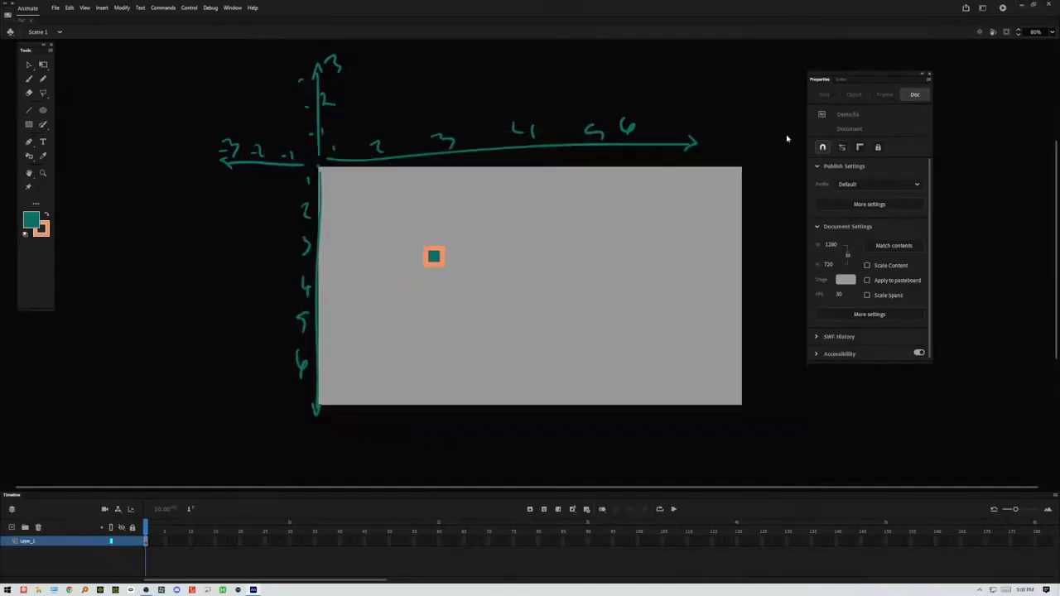
Step: Delete the square and set the Rectangle tool to no fill with a dark gray stroke of size 0.1
{"action": "left_click", "coordinate": [434, 256]}
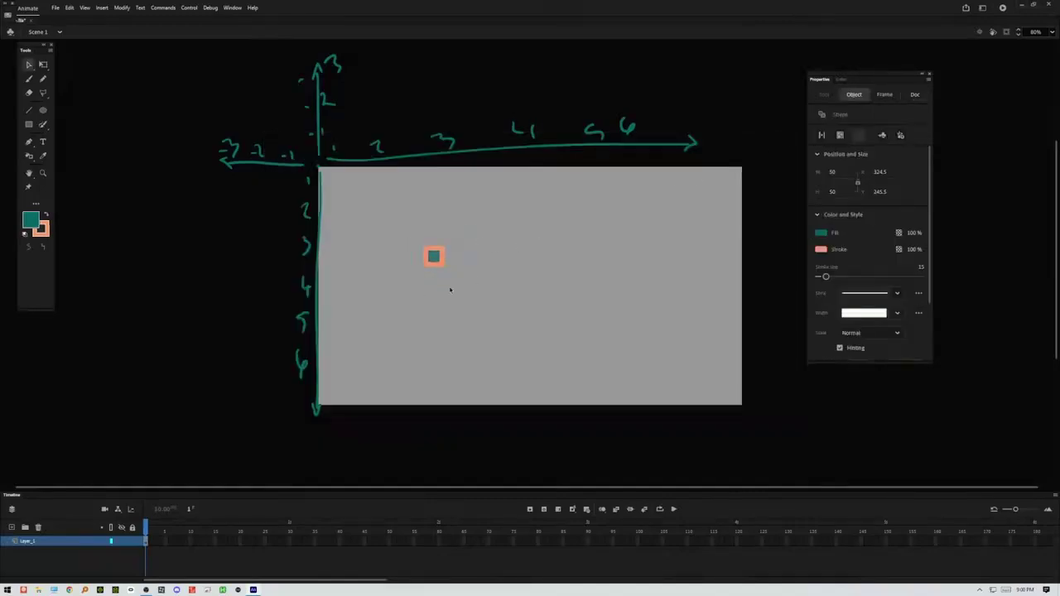
{"action": "key", "text": "Delete"}
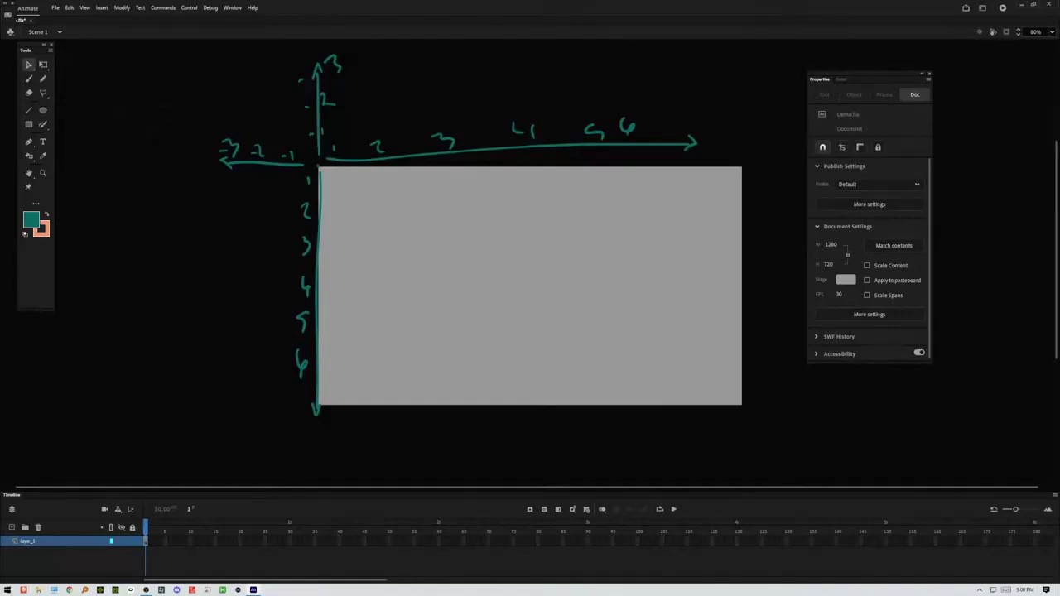
{"action": "left_click", "coordinate": [29, 124]}
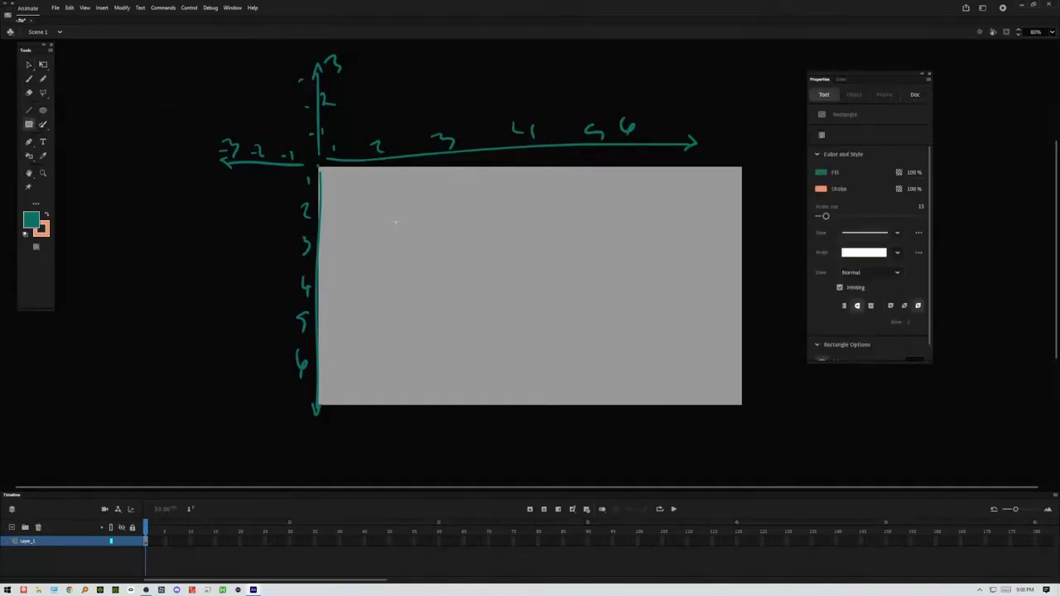
{"action": "left_click_drag", "start_coordinate": [827, 216], "coordinate": [816, 215]}
{"action": "left_click", "coordinate": [820, 173]}
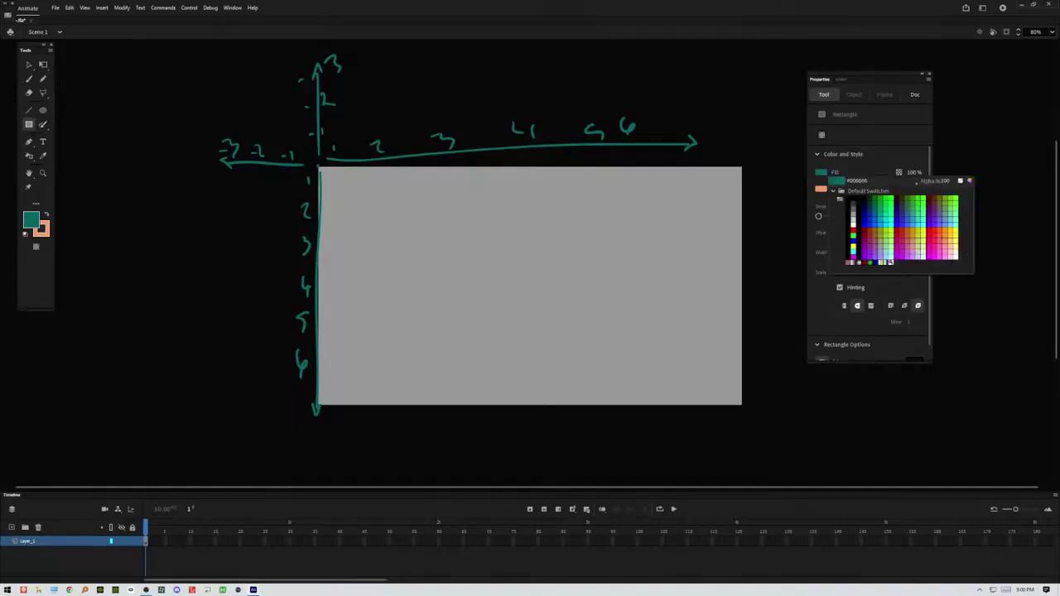
{"action": "left_click", "coordinate": [962, 181]}
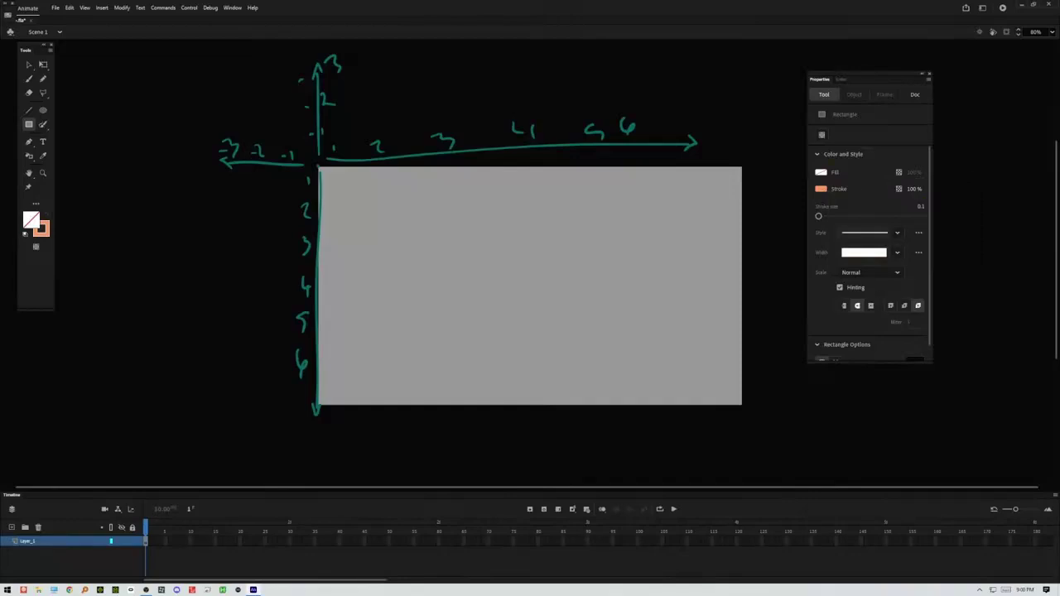
{"action": "left_click", "coordinate": [821, 189]}
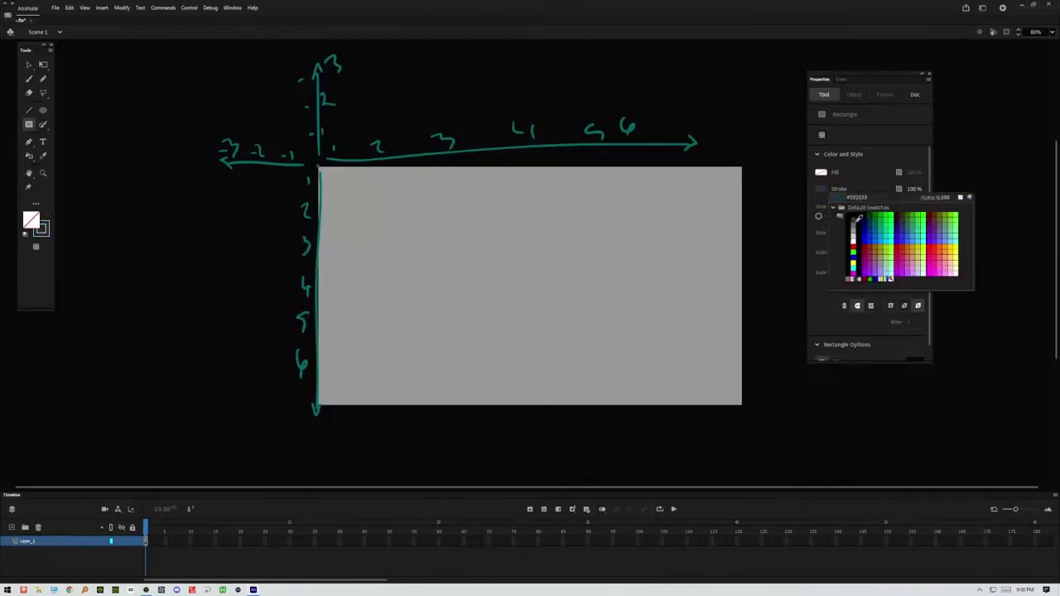
{"action": "left_click", "coordinate": [857, 219]}
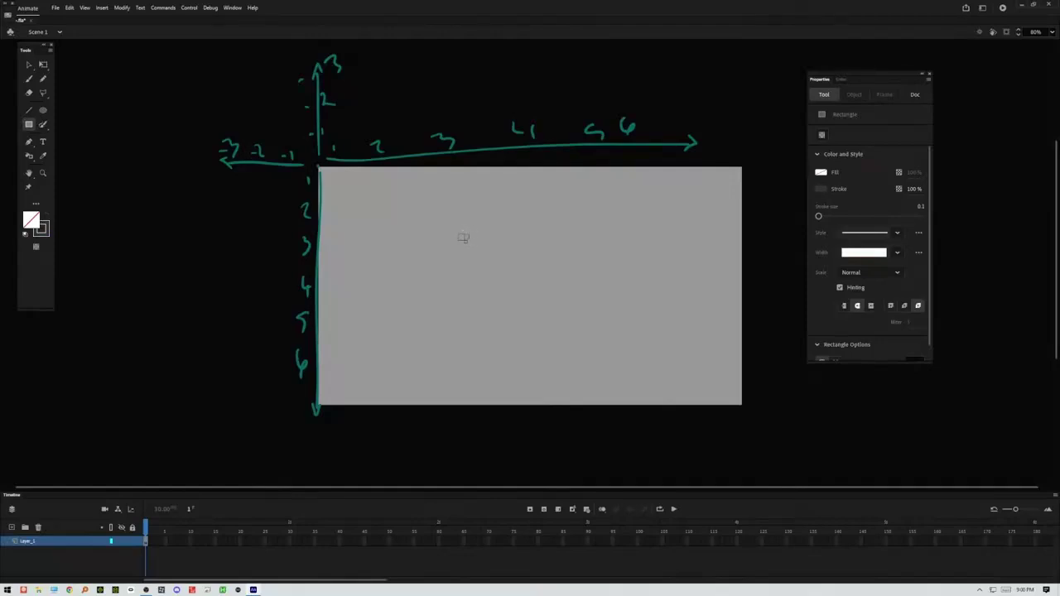
Step: Delete the hand-drawn numbered axes and switch the Rectangle tool to a dark gray fill with no stroke
{"action": "key", "text": "Delete"}
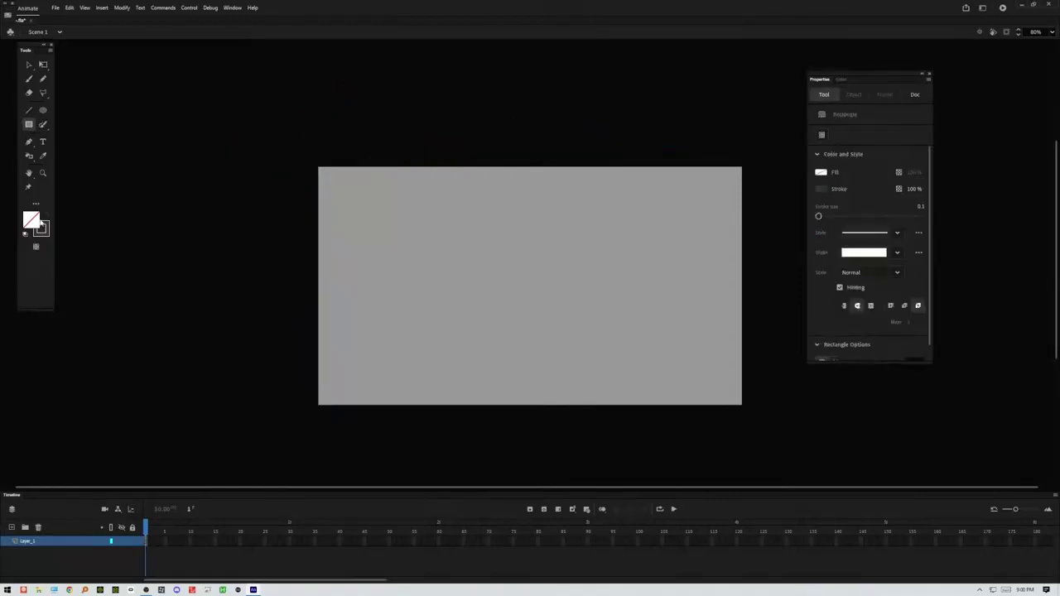
{"action": "left_click", "coordinate": [40, 222]}
{"action": "left_click", "coordinate": [71, 260]}
{"action": "left_click", "coordinate": [41, 229]}
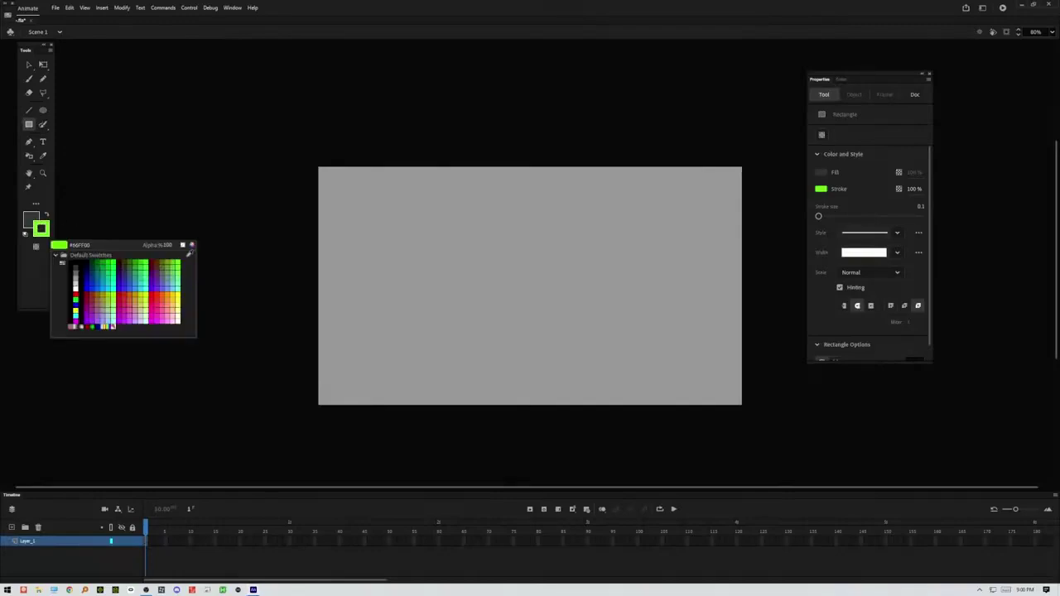
{"action": "left_click", "coordinate": [191, 245]}
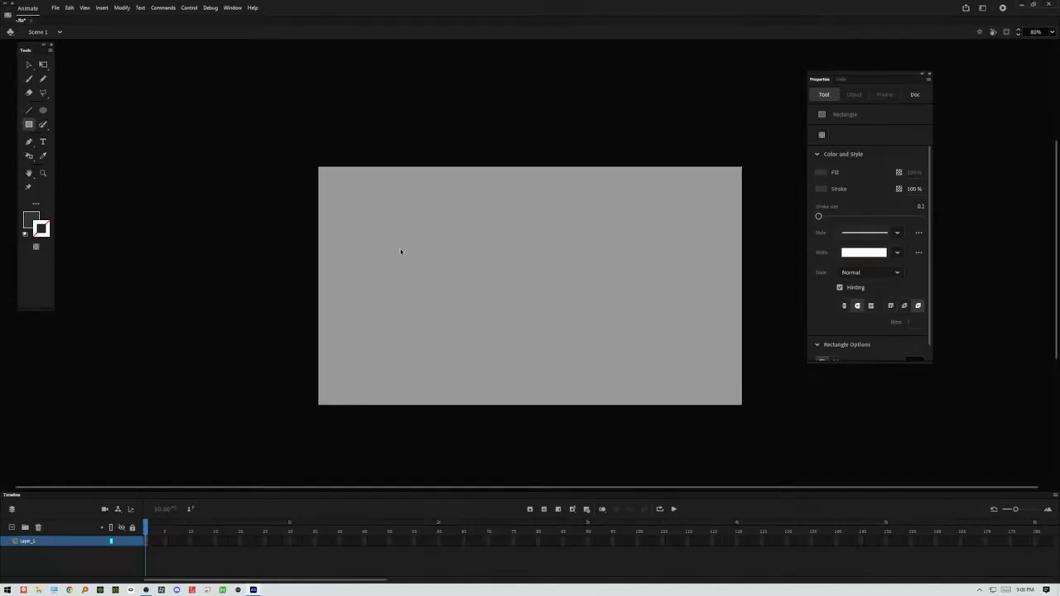
Step: Draw a cluster of small overlapping and scattered dark gray rectangles, about 33 by 29 px overall, on the stage
{"action": "scroll", "coordinate": [401, 251], "scroll_direction": "up", "scroll_amount": 5}
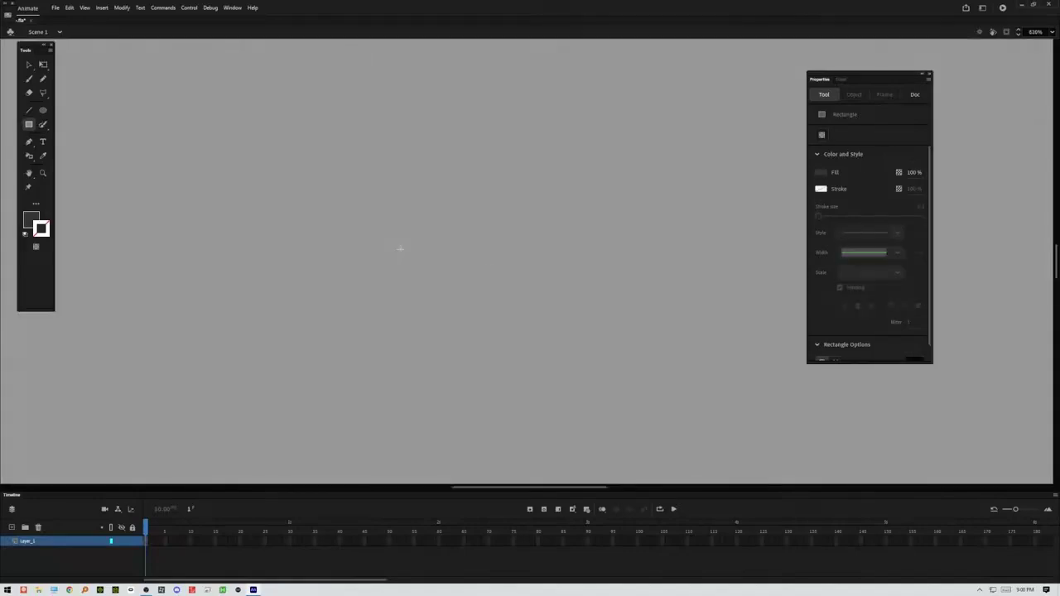
{"action": "mouse_move", "coordinate": [413, 208]}
{"action": "left_mouse_down"}
{"action": "mouse_move", "coordinate": [425, 217]}
{"action": "mouse_move", "coordinate": [436, 207]}
{"action": "mouse_move", "coordinate": [436, 236]}
{"action": "mouse_move", "coordinate": [437, 222]}
{"action": "mouse_move", "coordinate": [444, 229]}
{"action": "left_mouse_up"}
{"action": "mouse_move", "coordinate": [452, 189]}
{"action": "left_mouse_down"}
{"action": "mouse_move", "coordinate": [432, 210]}
{"action": "mouse_move", "coordinate": [446, 192]}
{"action": "mouse_move", "coordinate": [462, 202]}
{"action": "left_mouse_up"}
{"action": "mouse_move", "coordinate": [450, 232]}
{"action": "left_mouse_down"}
{"action": "mouse_move", "coordinate": [443, 250]}
{"action": "mouse_move", "coordinate": [451, 244]}
{"action": "mouse_move", "coordinate": [428, 237]}
{"action": "mouse_move", "coordinate": [434, 255]}
{"action": "mouse_move", "coordinate": [462, 206]}
{"action": "mouse_move", "coordinate": [485, 205]}
{"action": "mouse_move", "coordinate": [495, 237]}
{"action": "mouse_move", "coordinate": [473, 256]}
{"action": "left_mouse_up"}
{"action": "mouse_move", "coordinate": [473, 237]}
{"action": "left_mouse_down"}
{"action": "mouse_move", "coordinate": [479, 249]}
{"action": "mouse_move", "coordinate": [470, 246]}
{"action": "left_mouse_up"}
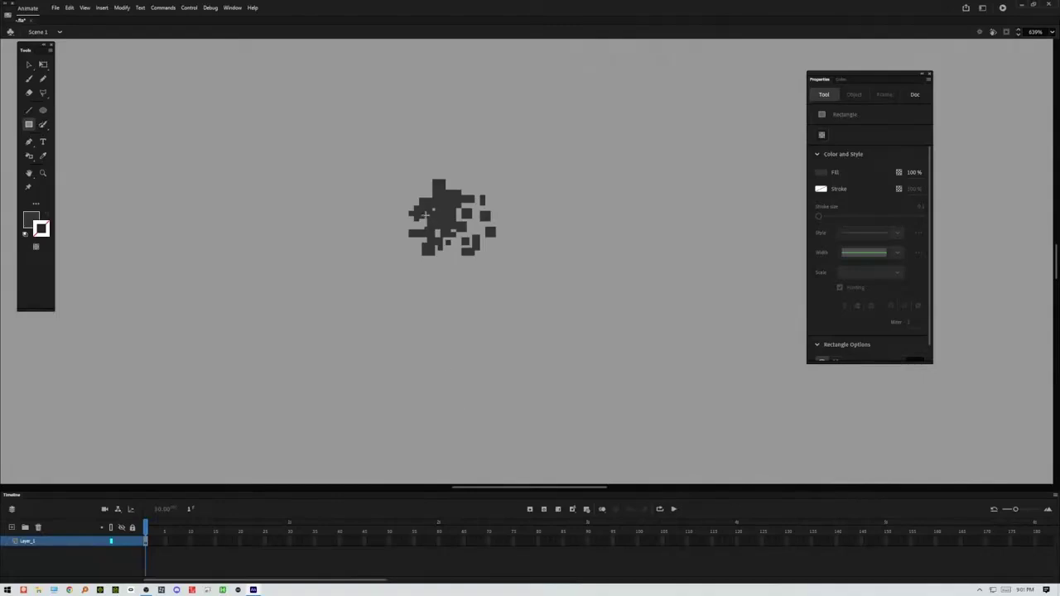
Step: Position the whole rectangle cluster at X 594.2, Y 328.5 and keep it selected
{"action": "left_click", "coordinate": [28, 65]}
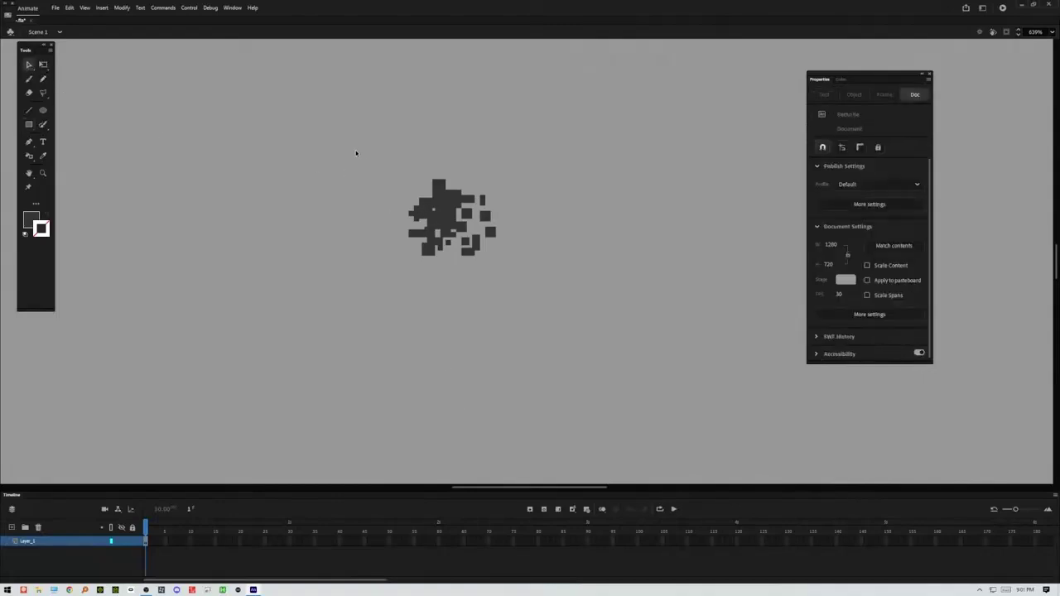
{"action": "left_click_drag", "start_coordinate": [351, 147], "coordinate": [592, 300]}
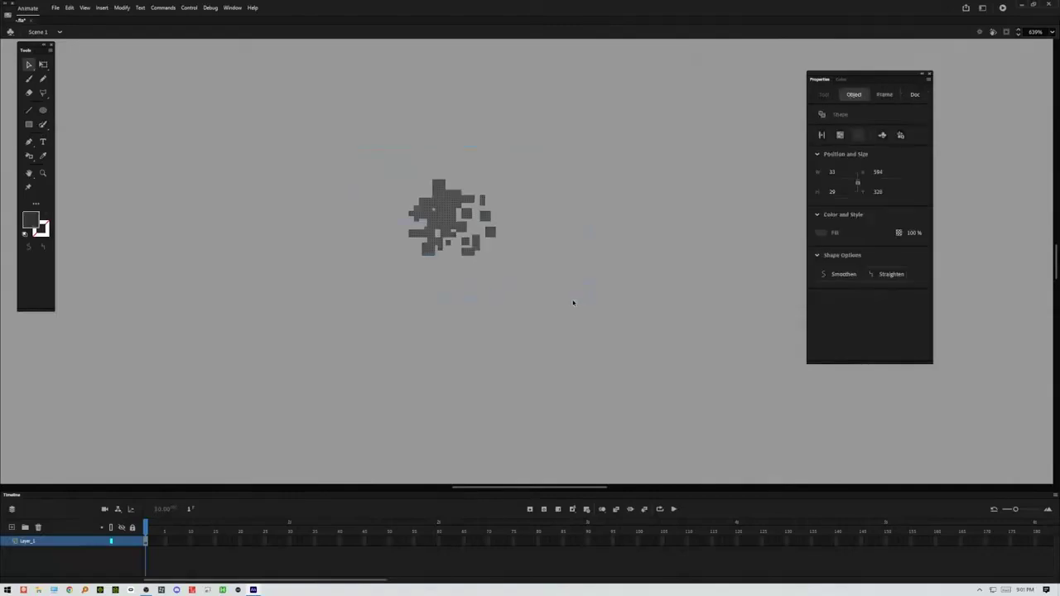
{"action": "left_click", "coordinate": [880, 171]}
{"action": "left_click", "coordinate": [880, 192]}
{"action": "left_click", "coordinate": [889, 192]}
{"action": "type", "text": ".5"}
{"action": "key", "text": "Return"}
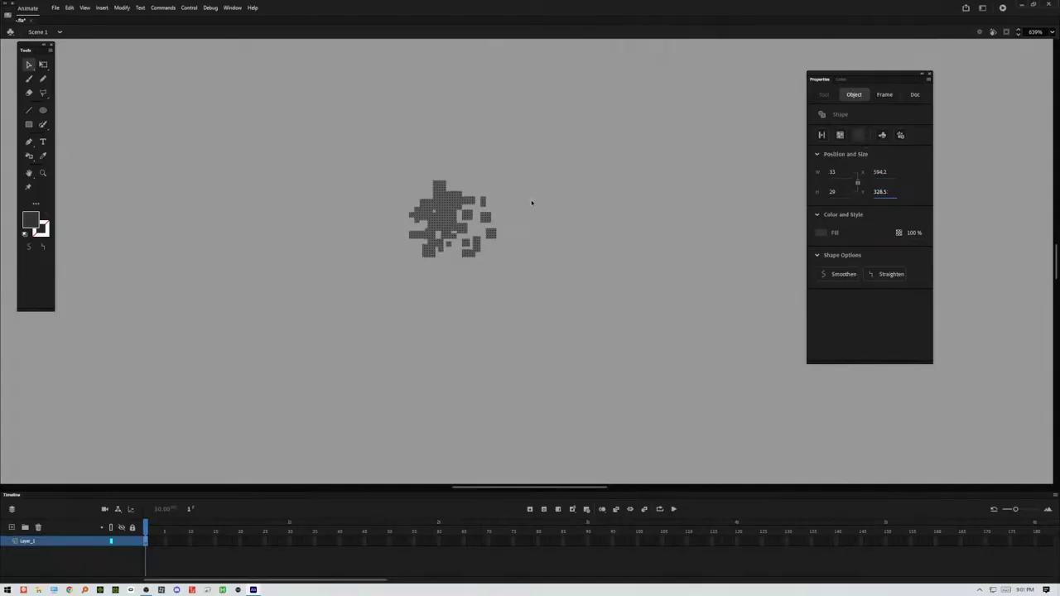
{"action": "left_click", "coordinate": [531, 203]}
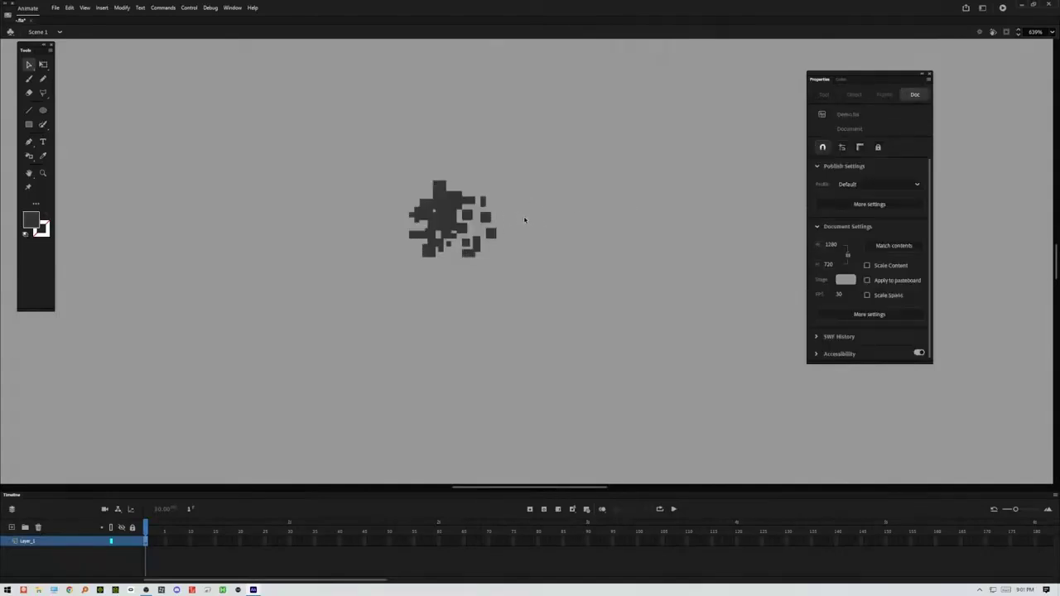
{"action": "left_click_drag", "start_coordinate": [511, 176], "coordinate": [392, 289]}
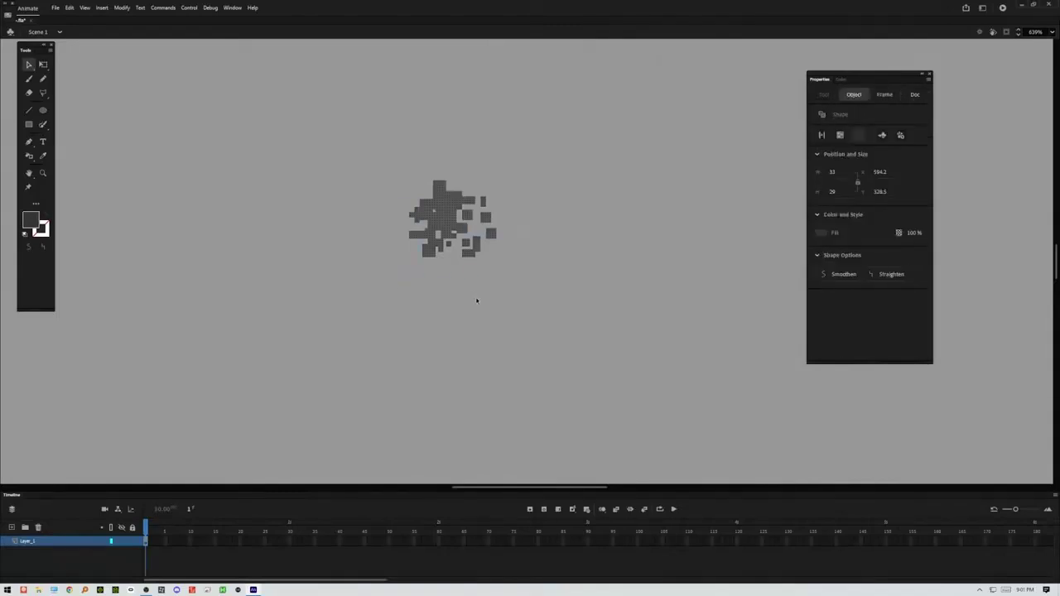
Step: Test the movie with the cluster at its current position, view the preview maximized, and close it
{"action": "key", "text": "ctrl+Return"}
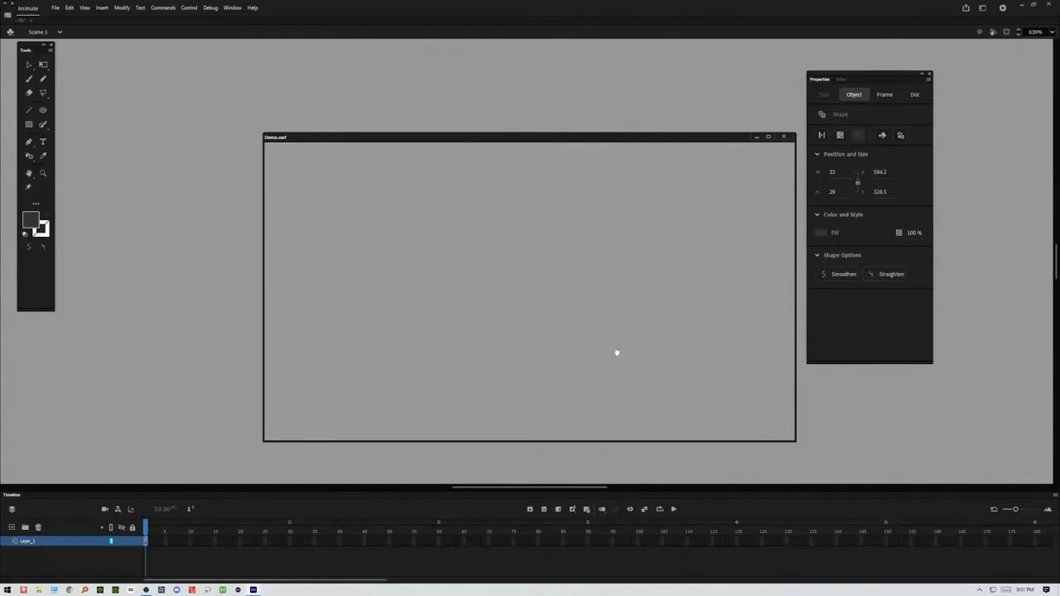
{"action": "left_click", "coordinate": [768, 137]}
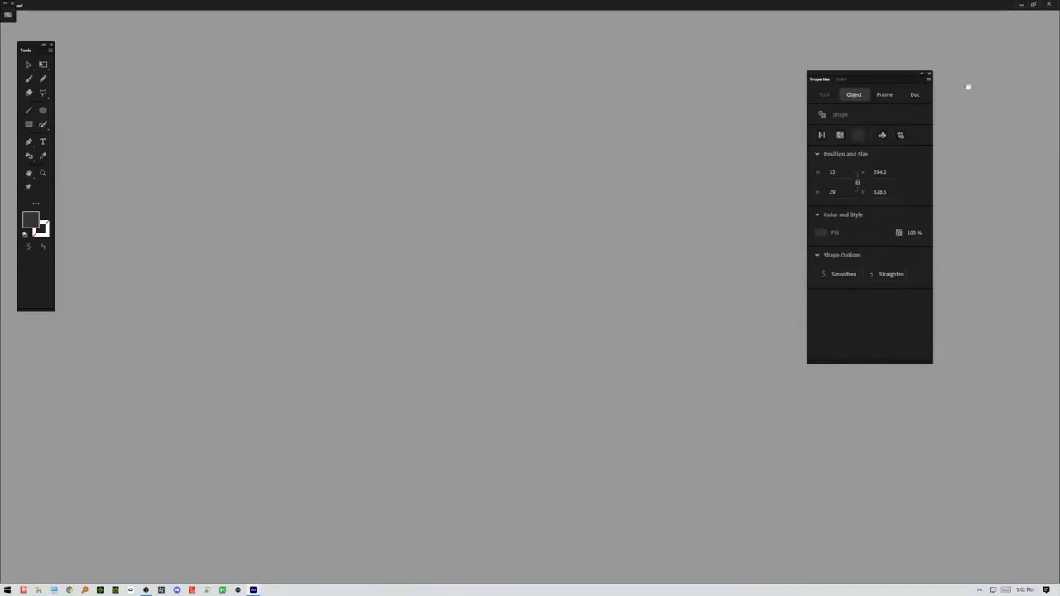
{"action": "left_click", "coordinate": [1049, 5]}
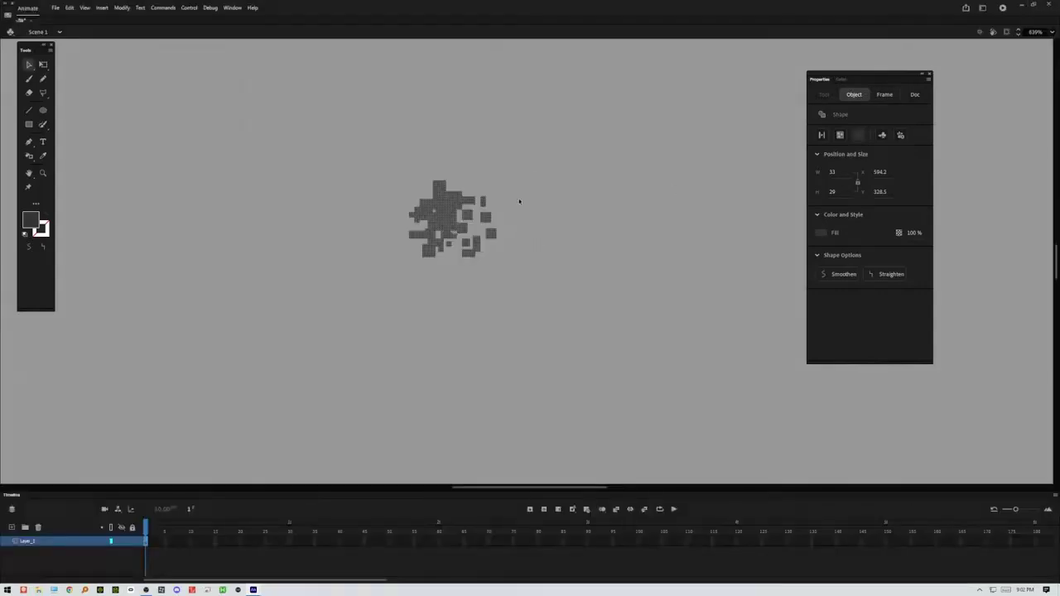
Step: Move the rectangle cluster to the stage's upper-left corner, at about X 20, Y 16, and test the movie
{"action": "scroll", "coordinate": [559, 202], "scroll_direction": "down", "scroll_amount": 10}
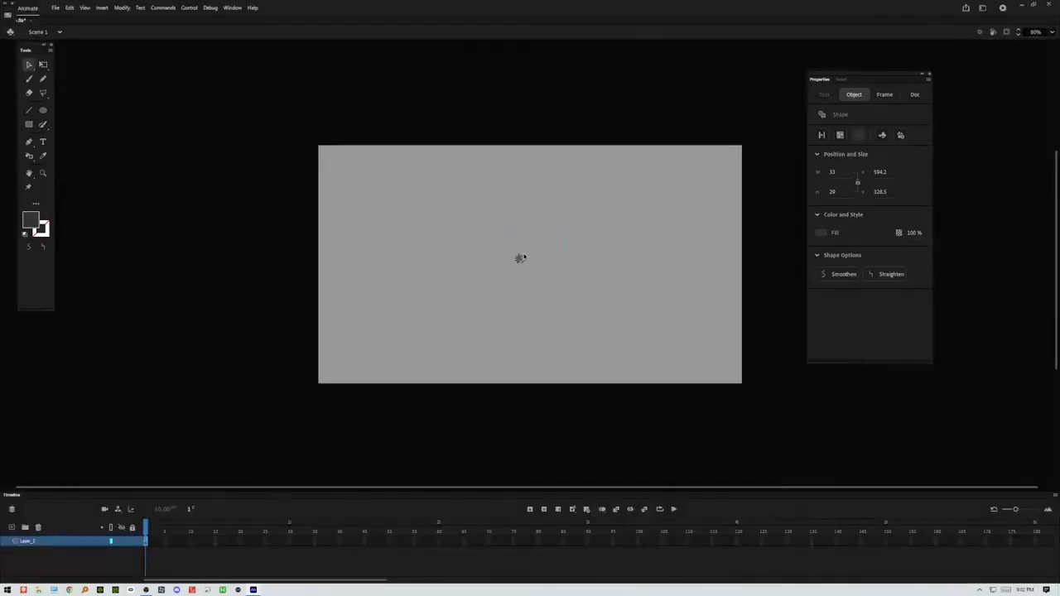
{"action": "left_click_drag", "start_coordinate": [520, 259], "coordinate": [329, 155]}
{"action": "key", "text": "ctrl+Return"}
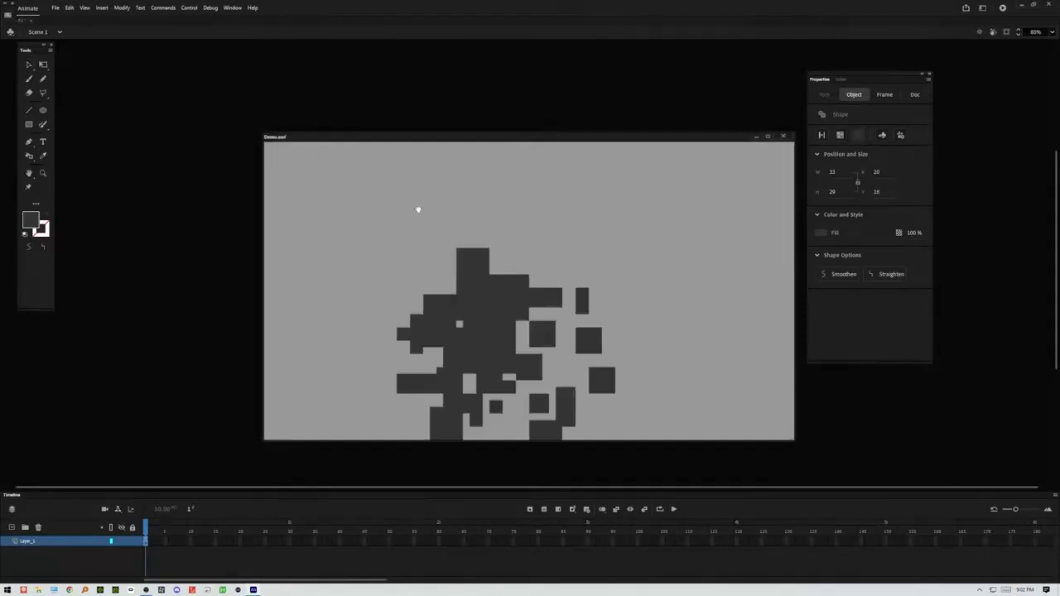
{"action": "left_click", "coordinate": [784, 137]}
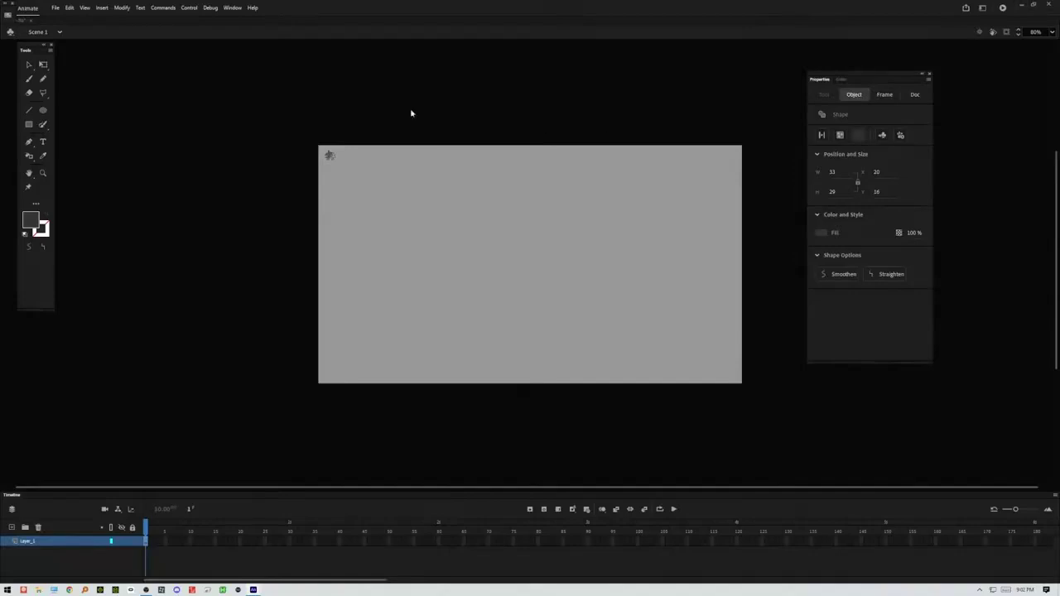
Step: Position the rectangle cluster at X 10.55, Y 16.75 and test the movie again
{"action": "left_click", "coordinate": [878, 173]}
{"action": "type", "text": "78278.57"}
{"action": "left_click", "coordinate": [881, 192]}
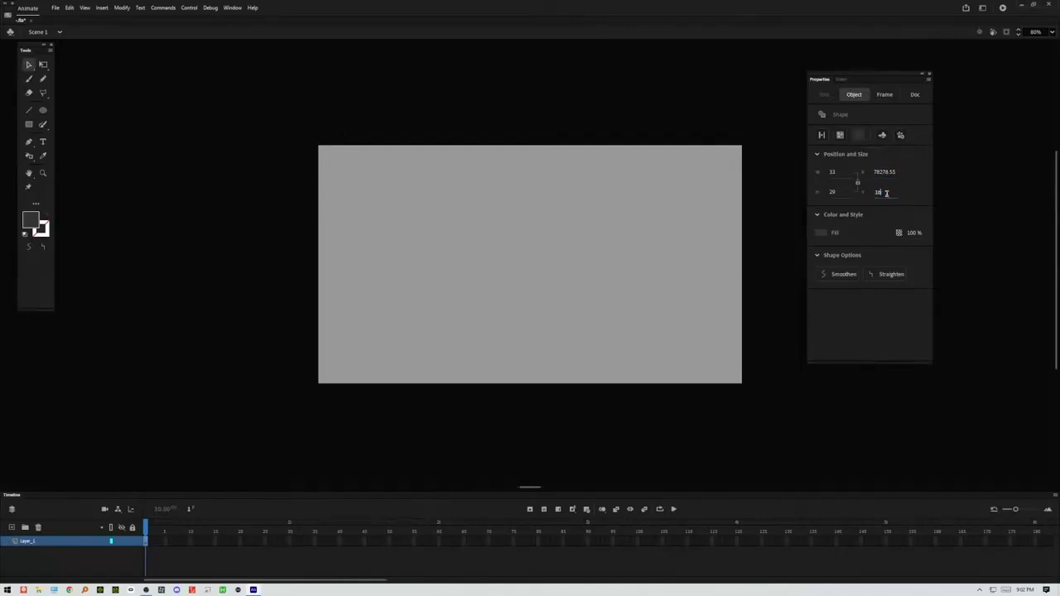
{"action": "type", "text": ".75"}
{"action": "left_click", "coordinate": [884, 172]}
{"action": "left_click", "coordinate": [887, 173]}
{"action": "left_click_drag", "start_coordinate": [888, 172], "coordinate": [864, 179]}
{"action": "type", "text": "10"}
{"action": "key", "text": "Return"}
{"action": "key", "text": "ctrl+Return"}
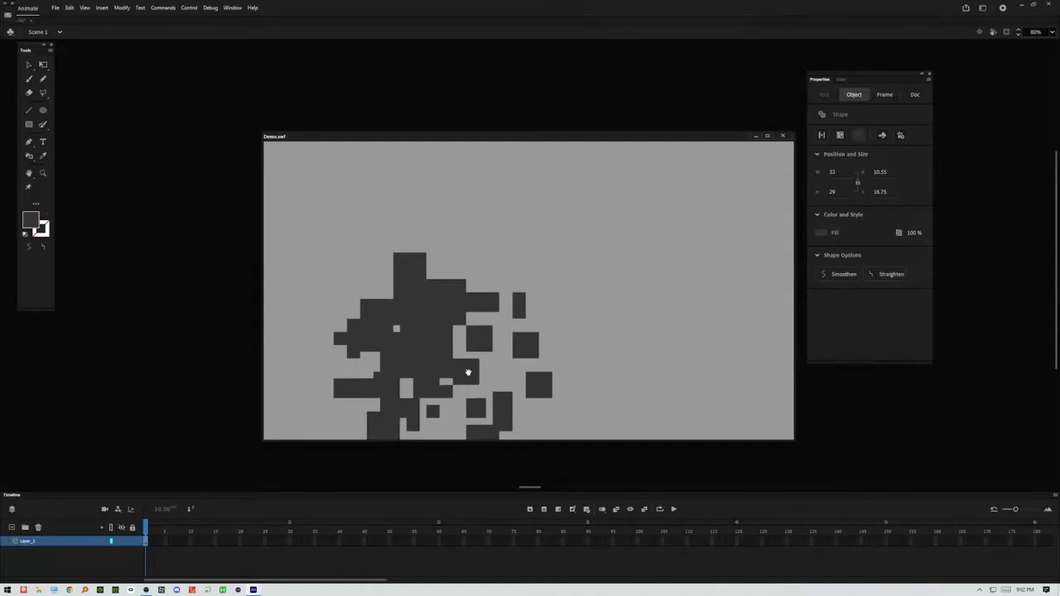
{"action": "left_click", "coordinate": [783, 136]}
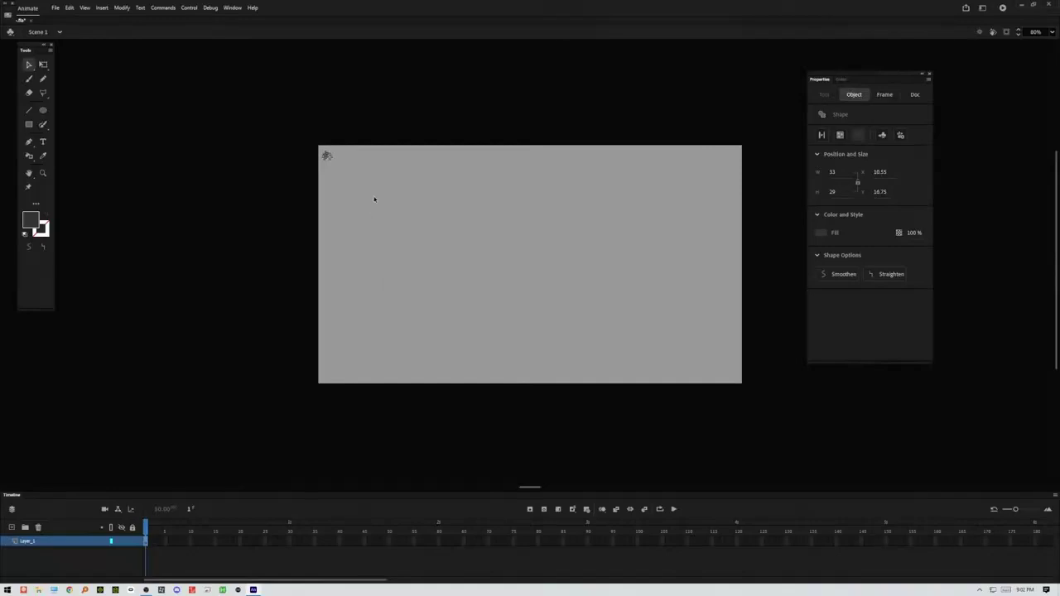
Step: Delete the rectangle cluster from the stage and activate the Pixel Pencil tool
{"action": "left_click_drag", "start_coordinate": [338, 137], "coordinate": [309, 182]}
{"action": "key", "text": "Delete"}
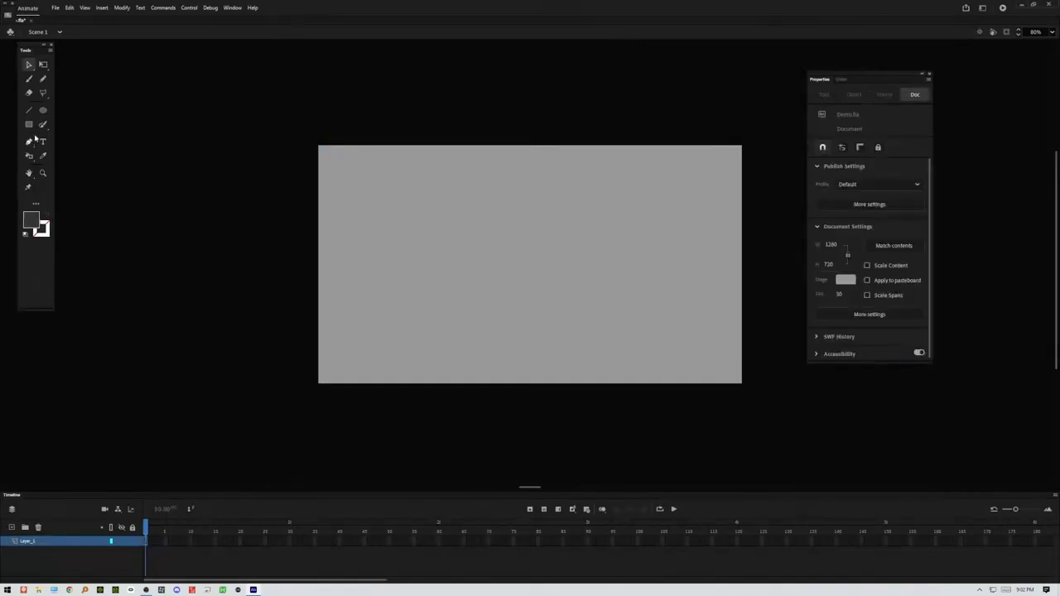
{"action": "left_click", "coordinate": [36, 204]}
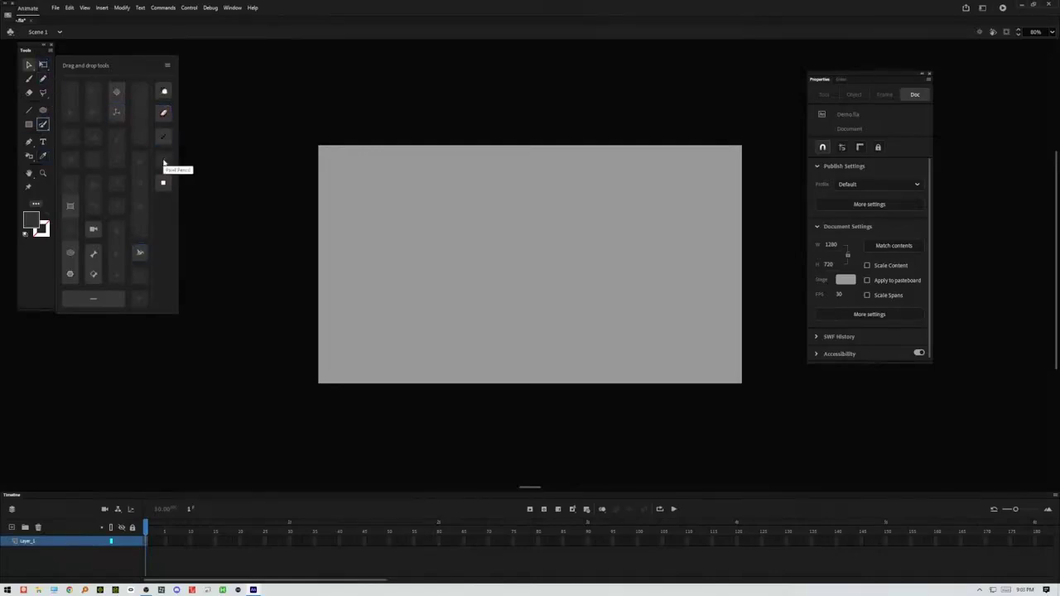
{"action": "left_click", "coordinate": [36, 205]}
{"action": "left_click", "coordinate": [43, 125]}
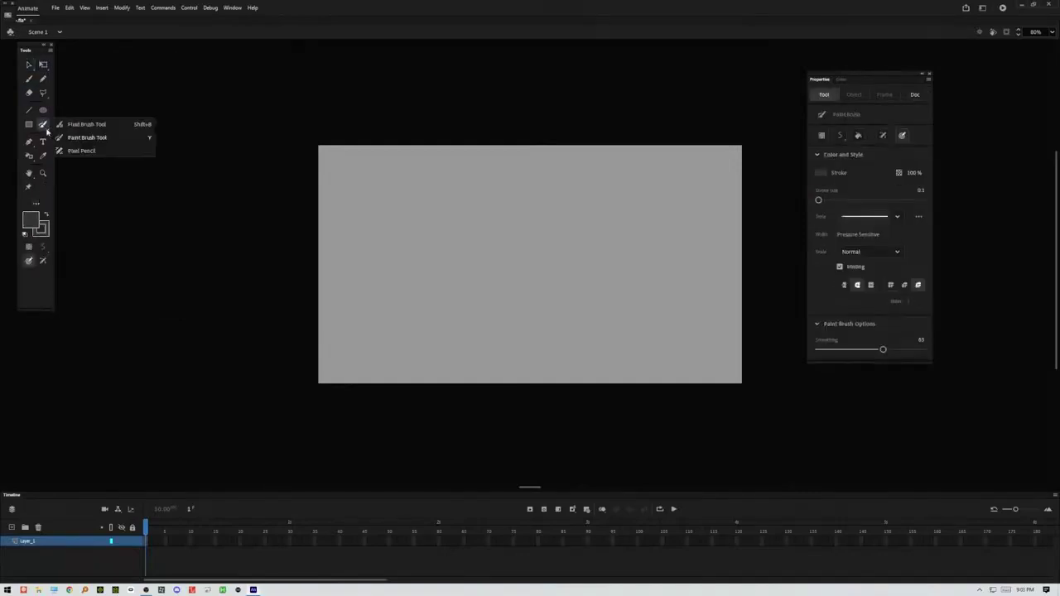
{"action": "left_click", "coordinate": [72, 151]}
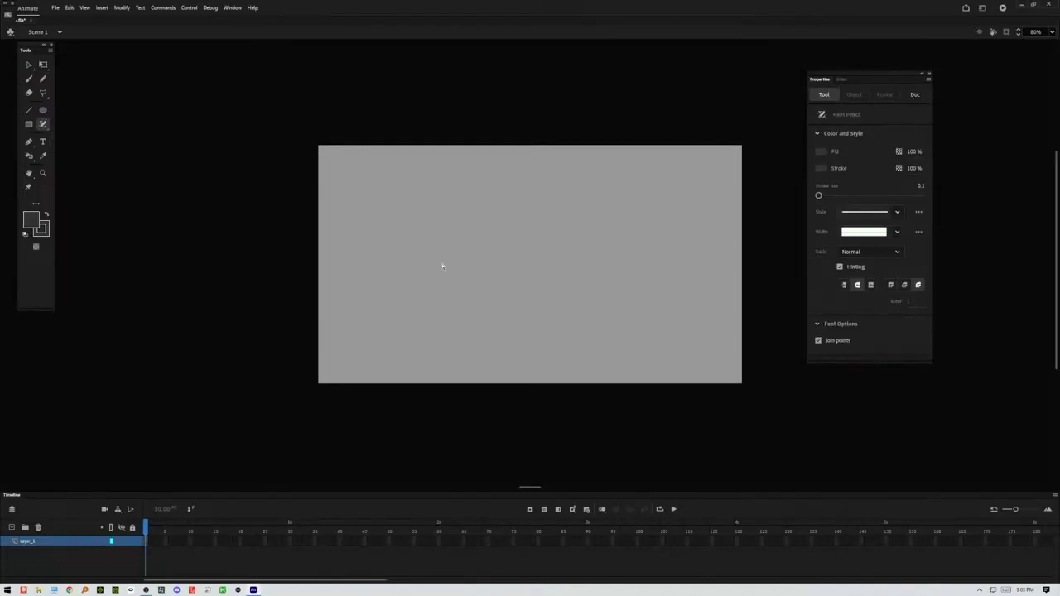
Step: Draw a dark red pixel outline of a short cuff with an open end and two rounded lobes extending from it
{"action": "scroll", "coordinate": [459, 258], "scroll_direction": "up", "scroll_amount": 5}
{"action": "scroll", "coordinate": [362, 241], "scroll_direction": "up", "scroll_amount": 5}
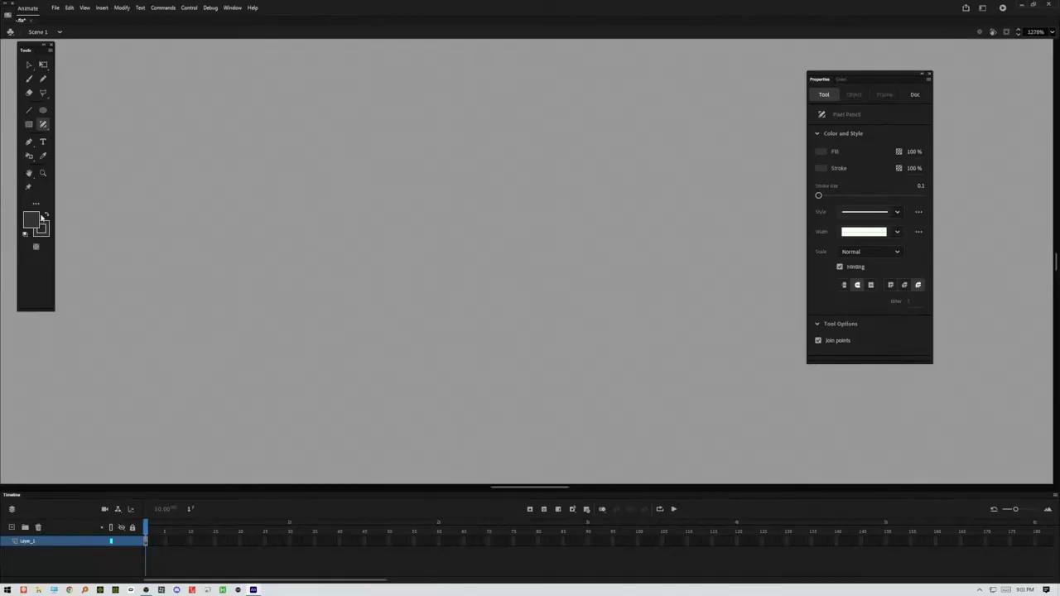
{"action": "left_click", "coordinate": [36, 221]}
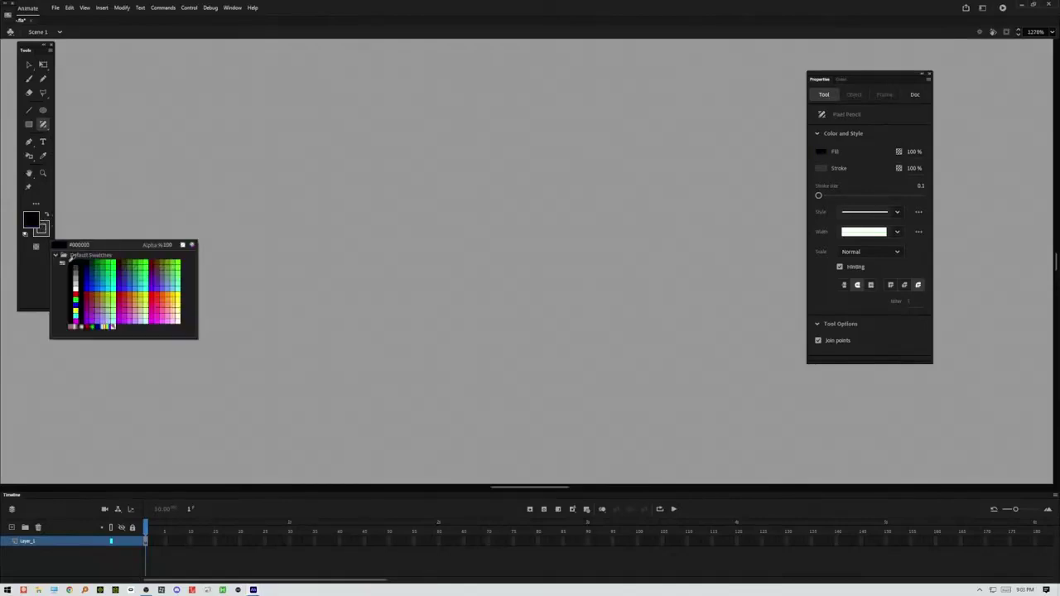
{"action": "left_click", "coordinate": [86, 294]}
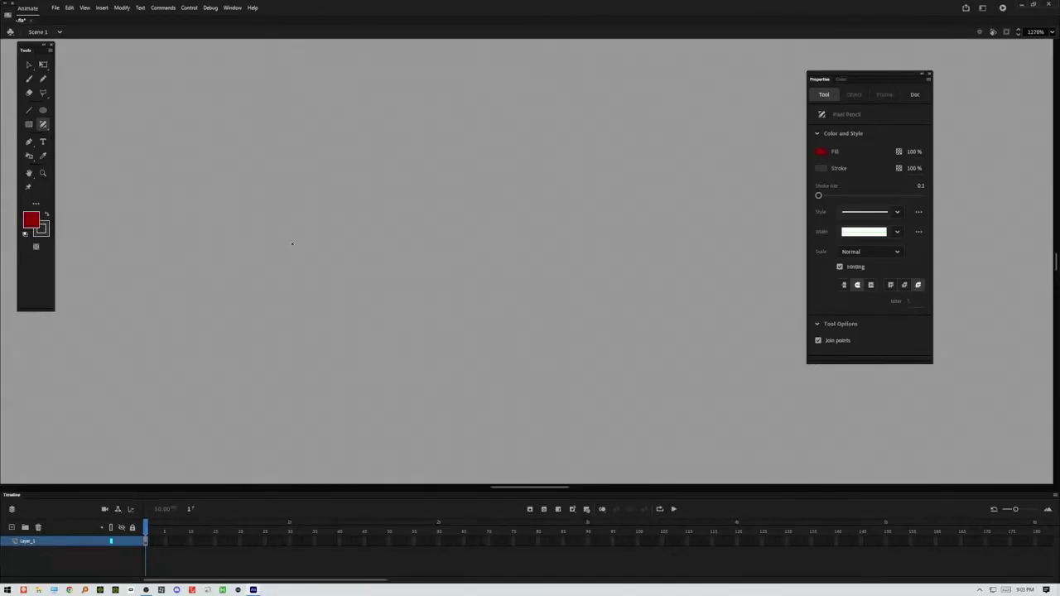
{"action": "mouse_move", "coordinate": [436, 170]}
{"action": "left_mouse_down"}
{"action": "mouse_move", "coordinate": [385, 195]}
{"action": "mouse_move", "coordinate": [385, 232]}
{"action": "mouse_move", "coordinate": [431, 249]}
{"action": "mouse_move", "coordinate": [456, 241]}
{"action": "mouse_move", "coordinate": [436, 171]}
{"action": "mouse_move", "coordinate": [400, 191]}
{"action": "mouse_move", "coordinate": [406, 236]}
{"action": "mouse_move", "coordinate": [386, 225]}
{"action": "mouse_move", "coordinate": [394, 187]}
{"action": "left_mouse_up"}
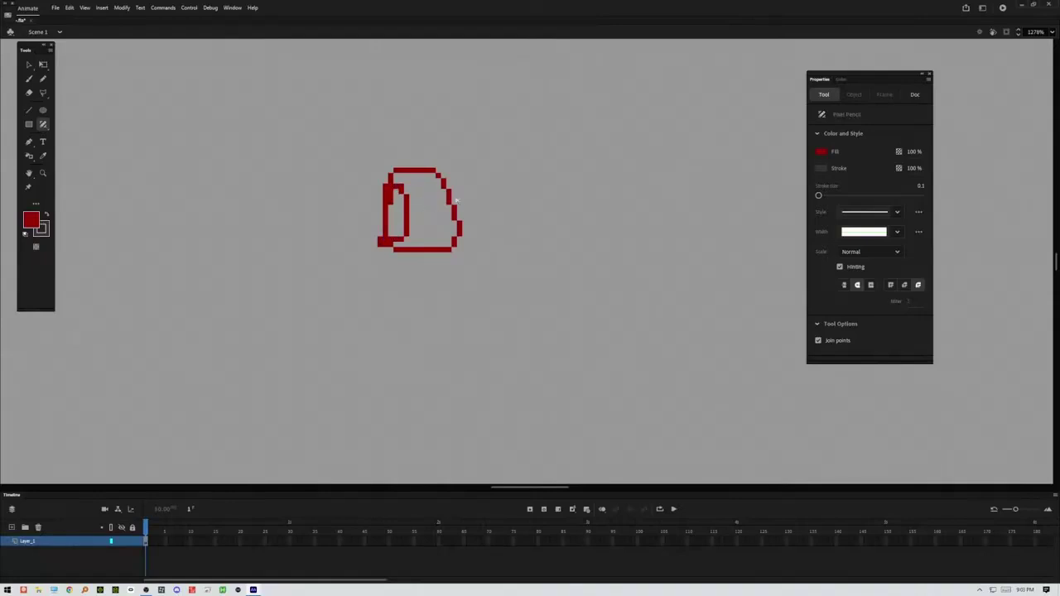
{"action": "mouse_move", "coordinate": [454, 192]}
{"action": "left_mouse_down"}
{"action": "mouse_move", "coordinate": [531, 115]}
{"action": "mouse_move", "coordinate": [567, 130]}
{"action": "mouse_move", "coordinate": [563, 176]}
{"action": "mouse_move", "coordinate": [457, 224]}
{"action": "left_mouse_up"}
{"action": "mouse_move", "coordinate": [428, 168]}
{"action": "left_mouse_down"}
{"action": "mouse_move", "coordinate": [458, 105]}
{"action": "mouse_move", "coordinate": [489, 95]}
{"action": "mouse_move", "coordinate": [526, 116]}
{"action": "left_mouse_up"}
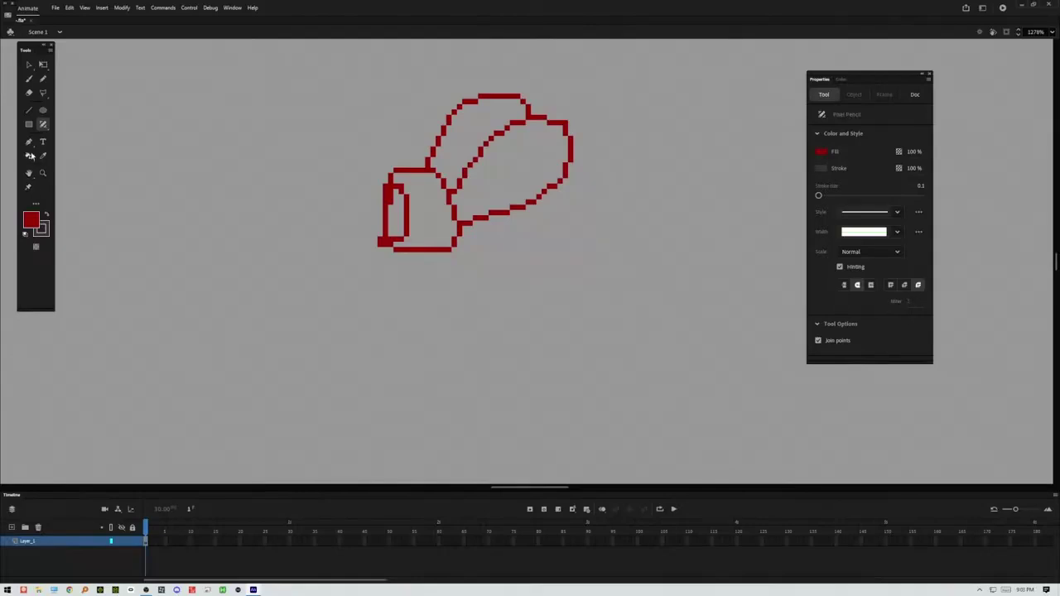
Step: Fill both lobes and the cuff of the outline with brown #996600 using the Paint Bucket, leaving the cuff's opening empty
{"action": "left_click", "coordinate": [33, 220]}
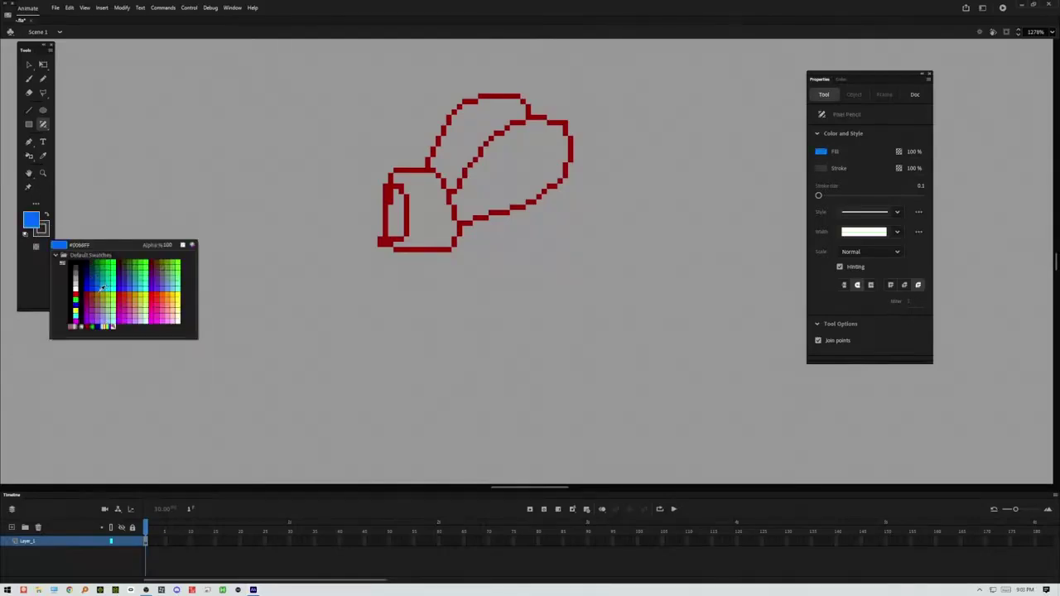
{"action": "left_click", "coordinate": [97, 294]}
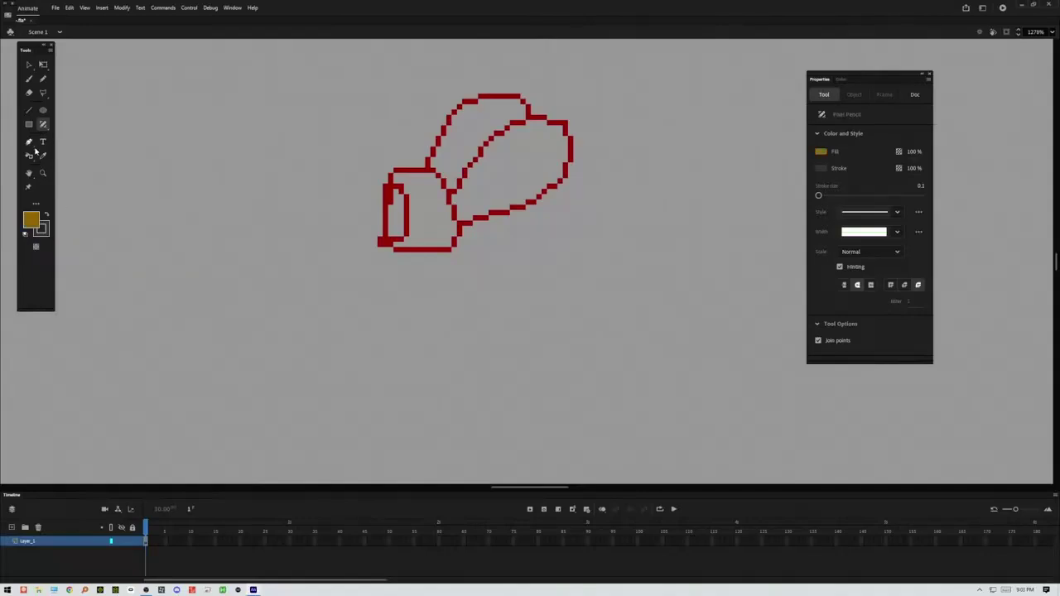
{"action": "left_click", "coordinate": [29, 158]}
{"action": "left_click", "coordinate": [30, 159]}
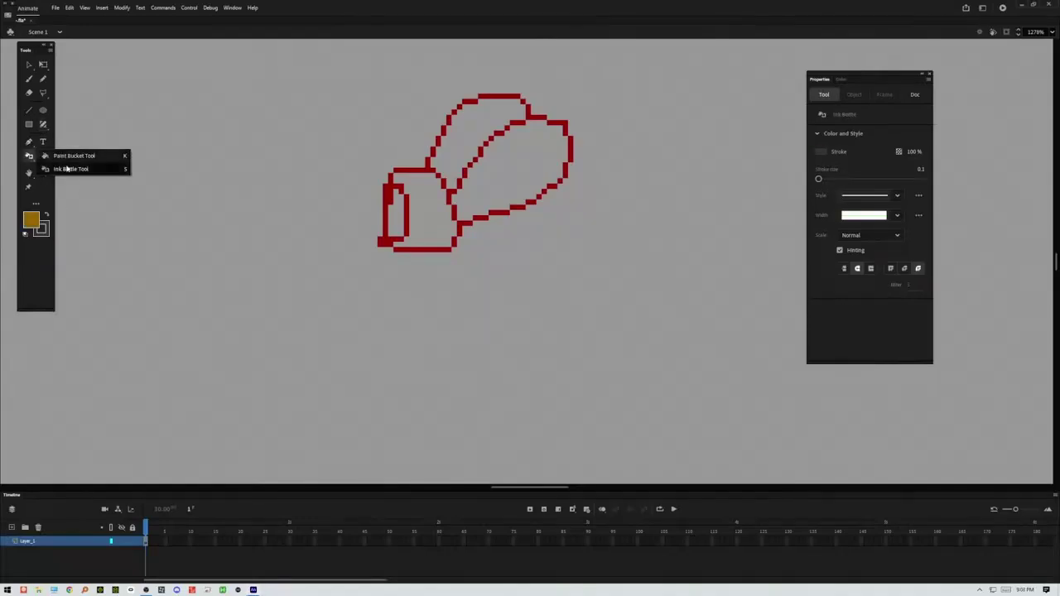
{"action": "left_click", "coordinate": [72, 158]}
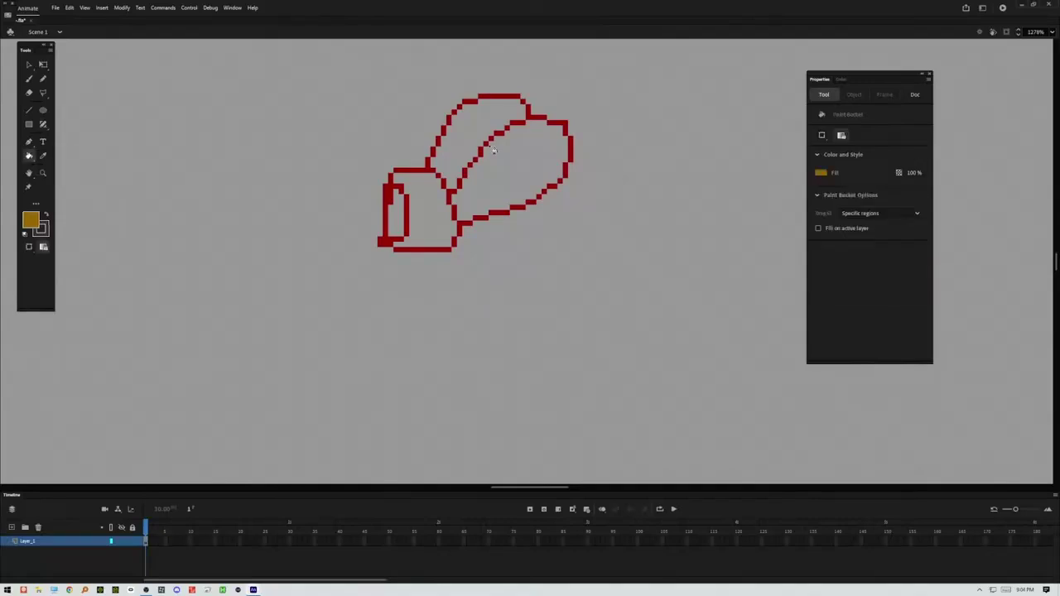
{"action": "left_click", "coordinate": [481, 150]}
{"action": "left_click", "coordinate": [521, 177]}
{"action": "left_click", "coordinate": [423, 228]}
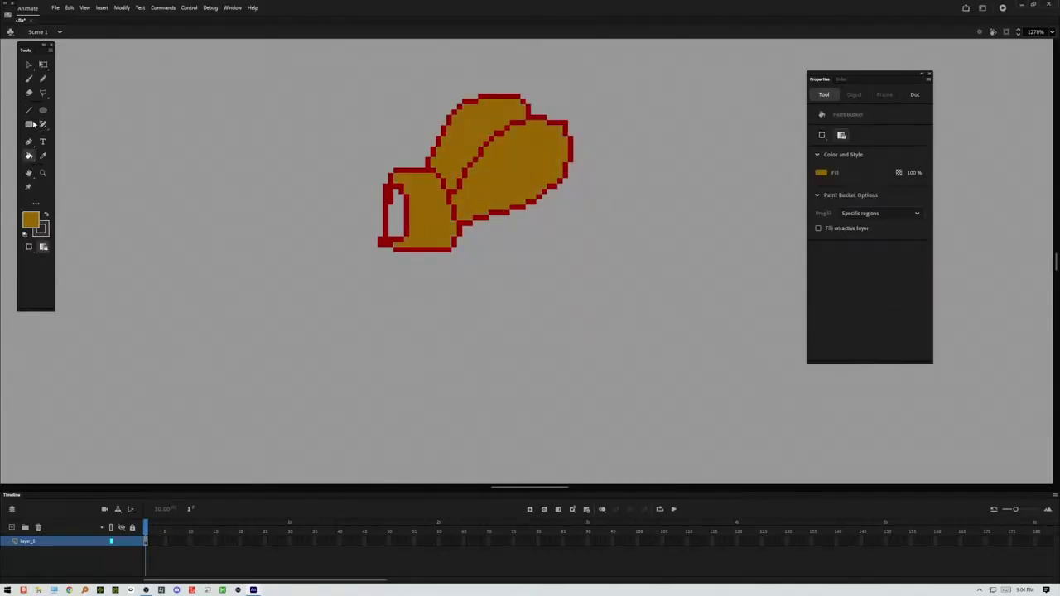
Step: Darken the brown fill color by setting its brightness to 44% in the Color Picker
{"action": "left_click", "coordinate": [31, 220]}
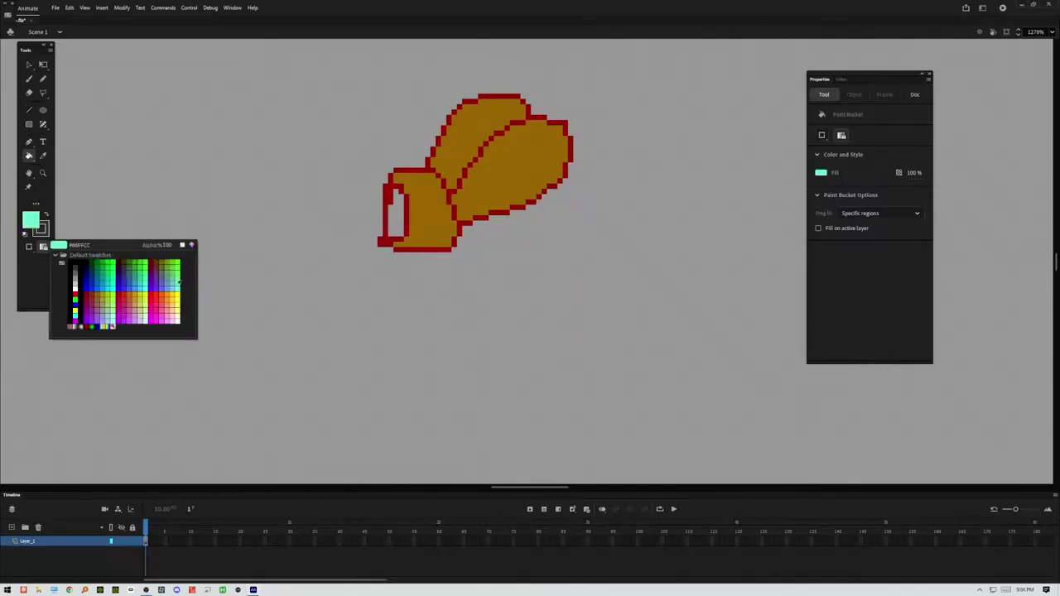
{"action": "left_click", "coordinate": [191, 246]}
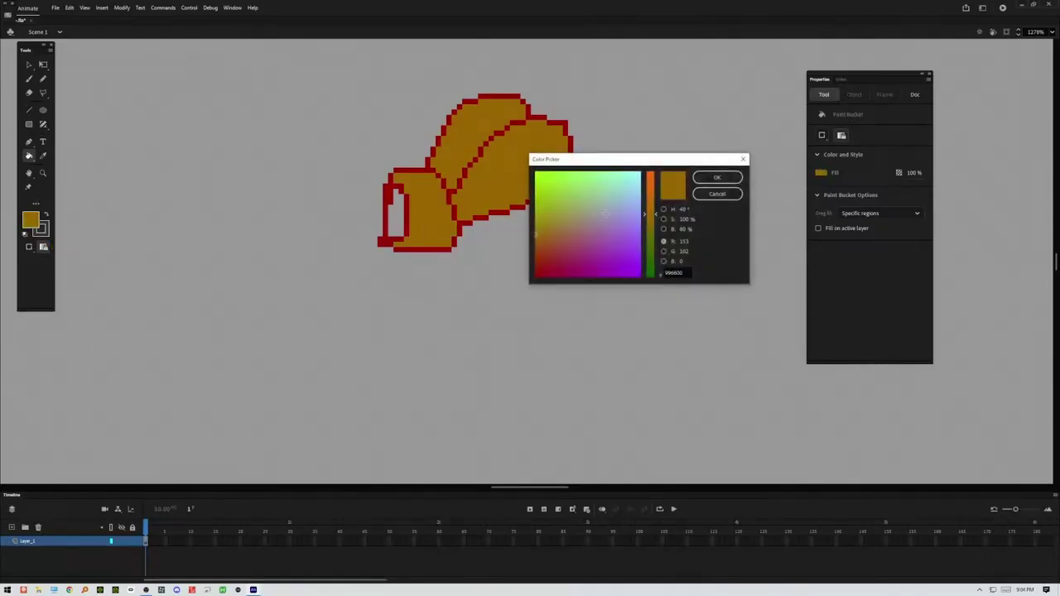
{"action": "left_click", "coordinate": [680, 230]}
{"action": "type", "text": "44"}
{"action": "left_click", "coordinate": [718, 178]}
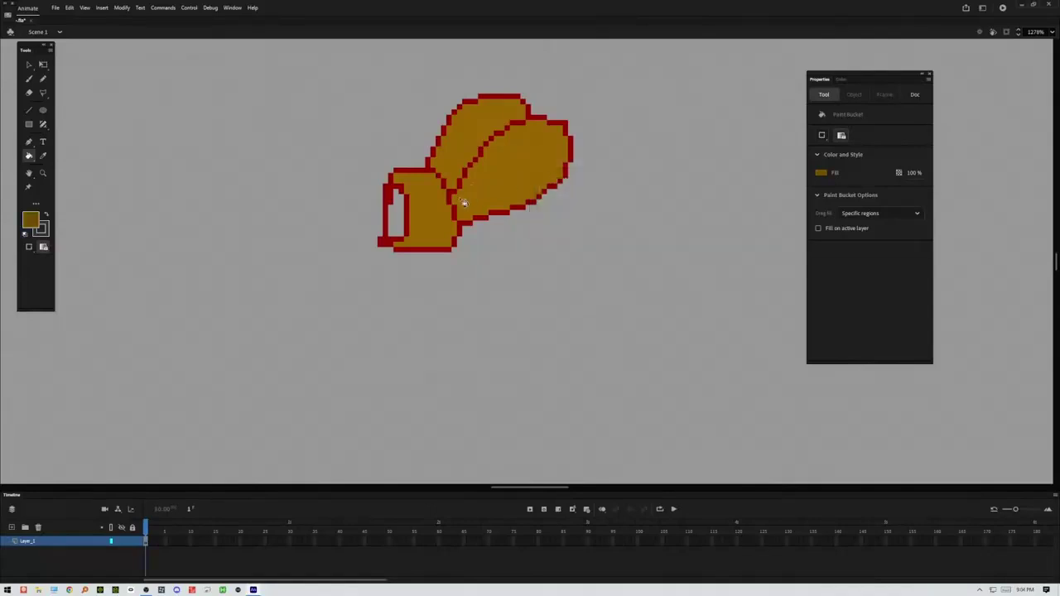
Step: Draw darker brown shadow boundary lines through both lobes and the cuff with the Pixel Pencil
{"action": "left_click", "coordinate": [43, 125]}
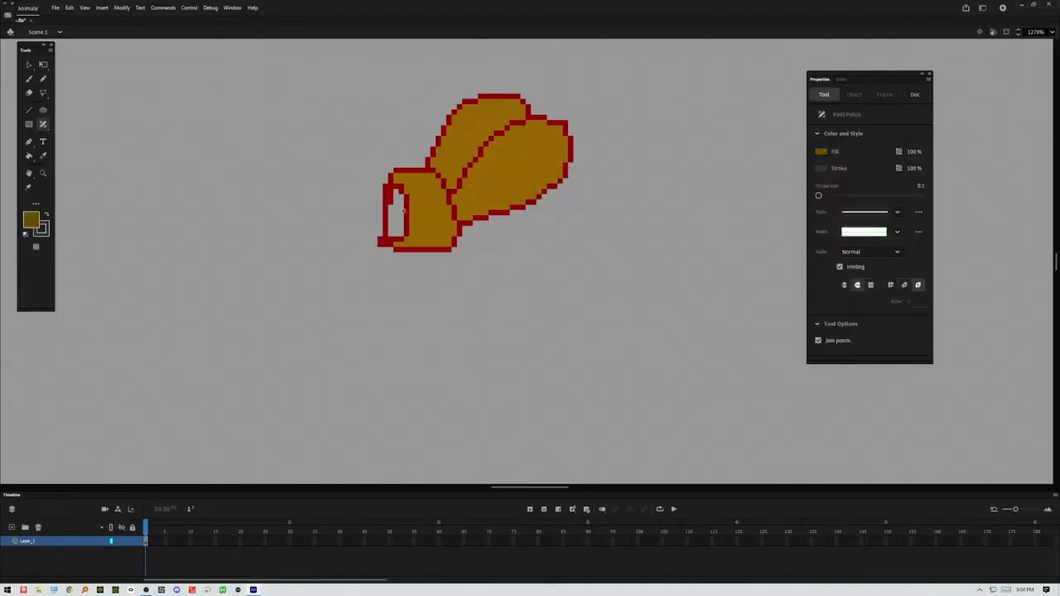
{"action": "mouse_move", "coordinate": [461, 207]}
{"action": "left_mouse_down"}
{"action": "mouse_move", "coordinate": [516, 183]}
{"action": "mouse_move", "coordinate": [545, 153]}
{"action": "mouse_move", "coordinate": [548, 126]}
{"action": "left_mouse_up"}
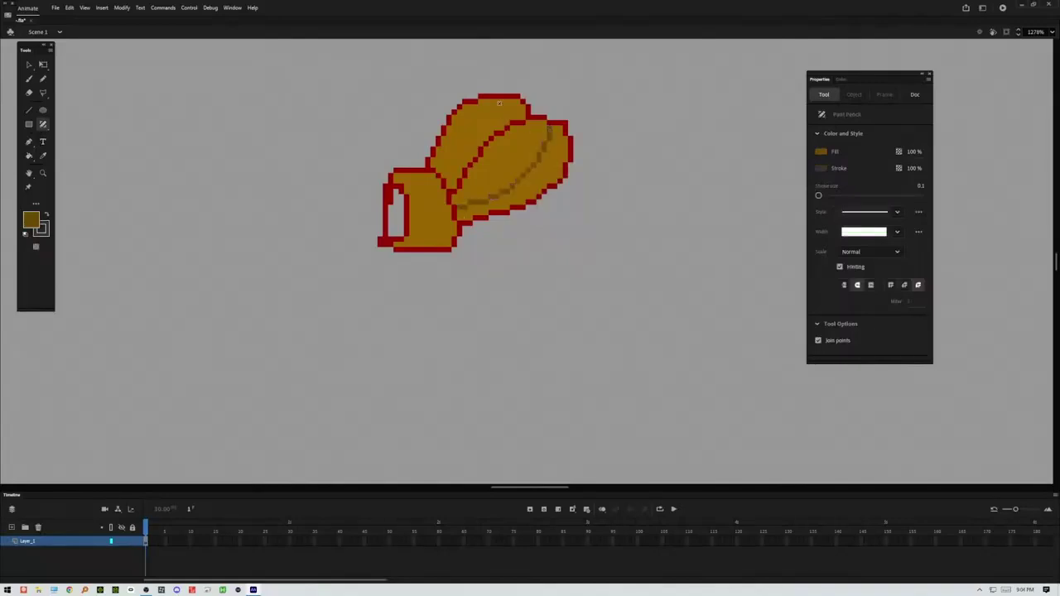
{"action": "left_click_drag", "start_coordinate": [497, 105], "coordinate": [439, 178]}
{"action": "mouse_move", "coordinate": [412, 221]}
{"action": "left_mouse_down"}
{"action": "mouse_move", "coordinate": [442, 225]}
{"action": "mouse_move", "coordinate": [453, 212]}
{"action": "left_mouse_up"}
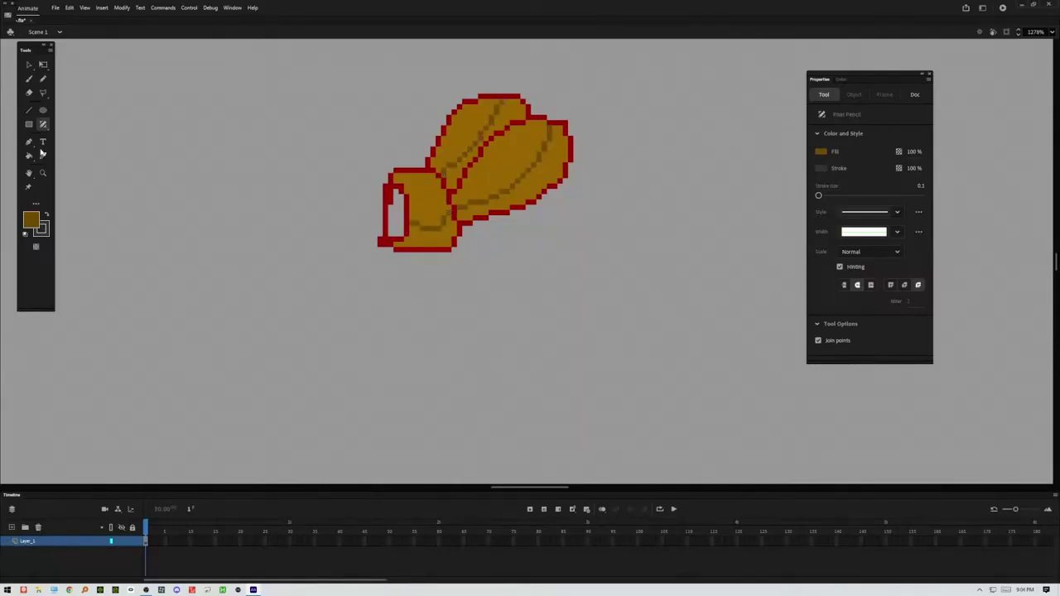
Step: Fill the shadow areas below the boundary lines on the cuff and both lobes with the darker brown
{"action": "left_click", "coordinate": [29, 155]}
{"action": "left_click", "coordinate": [451, 239]}
{"action": "left_click", "coordinate": [509, 207]}
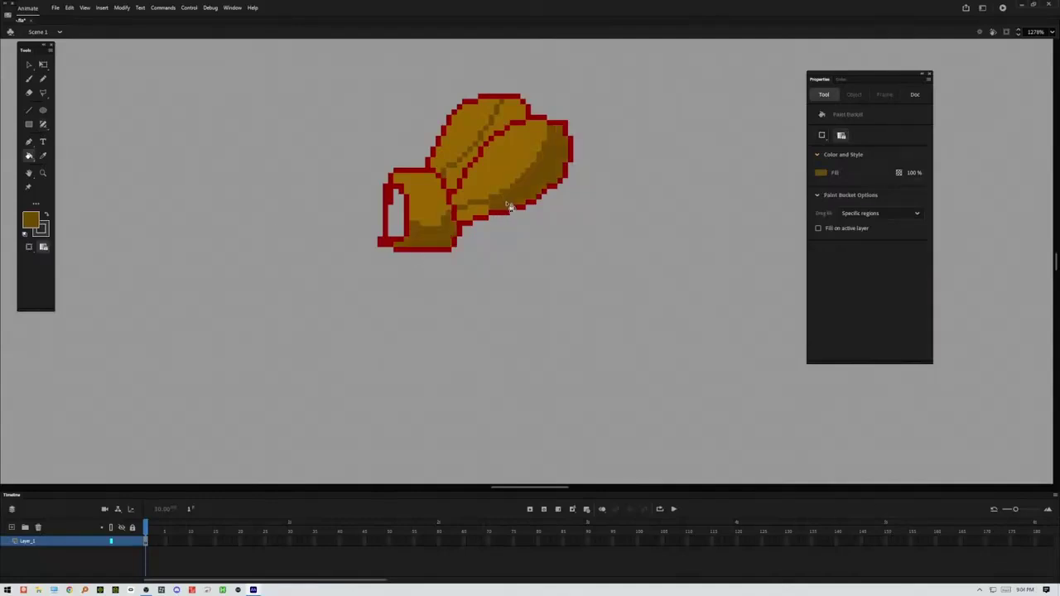
{"action": "left_click", "coordinate": [469, 217]}
{"action": "left_click", "coordinate": [461, 174]}
{"action": "left_click", "coordinate": [476, 159]}
{"action": "left_click", "coordinate": [500, 131]}
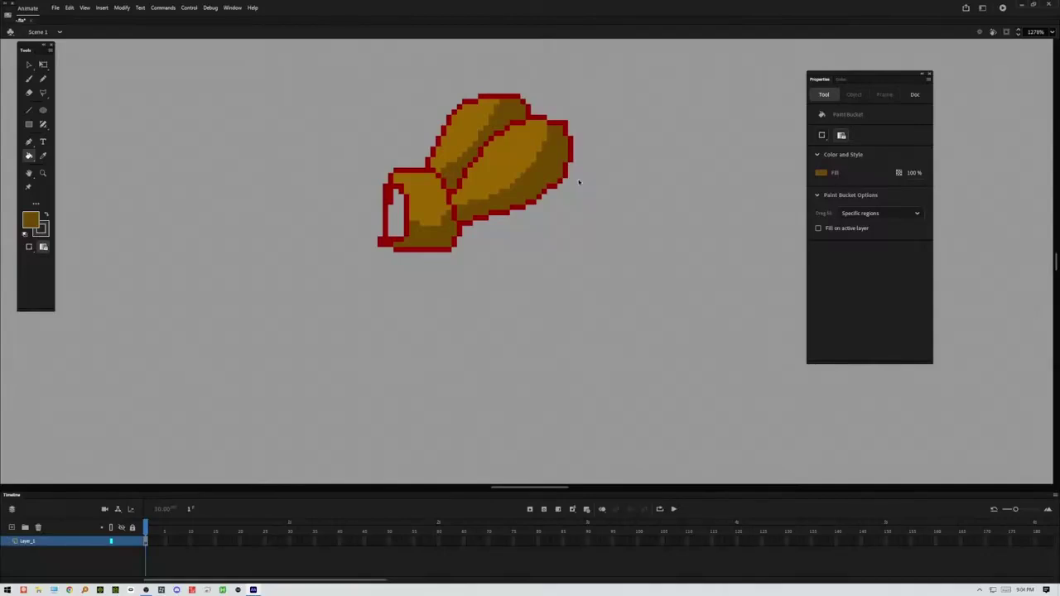
Step: View the shaded pixel drawing at 160% zoom and check it in a test movie
{"action": "key", "text": "ctrl+minus"}
{"action": "key", "text": "ctrl+minus"}
{"action": "key", "text": "ctrl+minus"}
{"action": "key", "text": "ctrl+minus"}
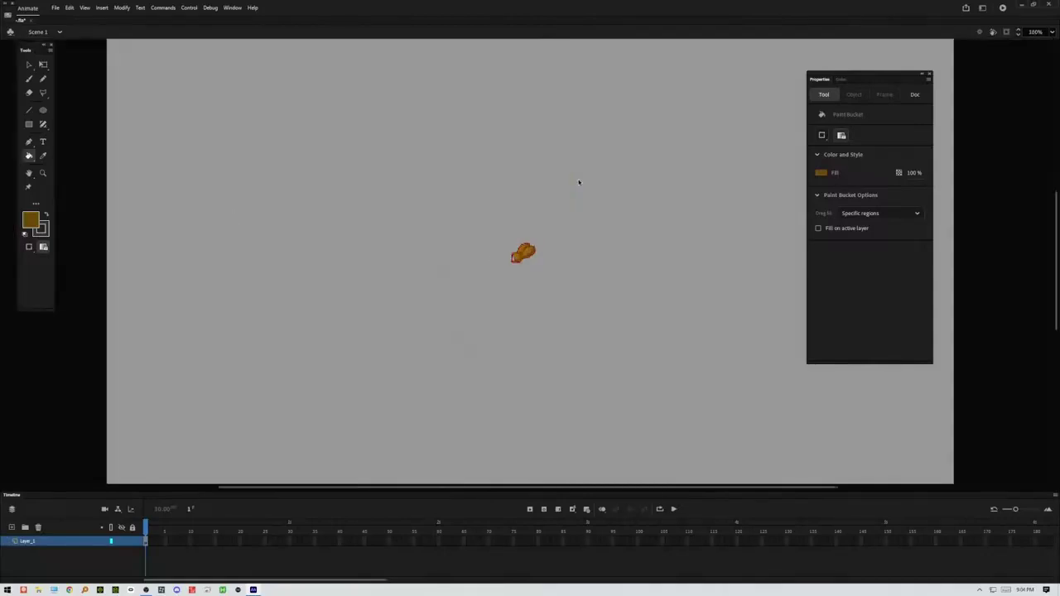
{"action": "key", "text": "ctrl+Return"}
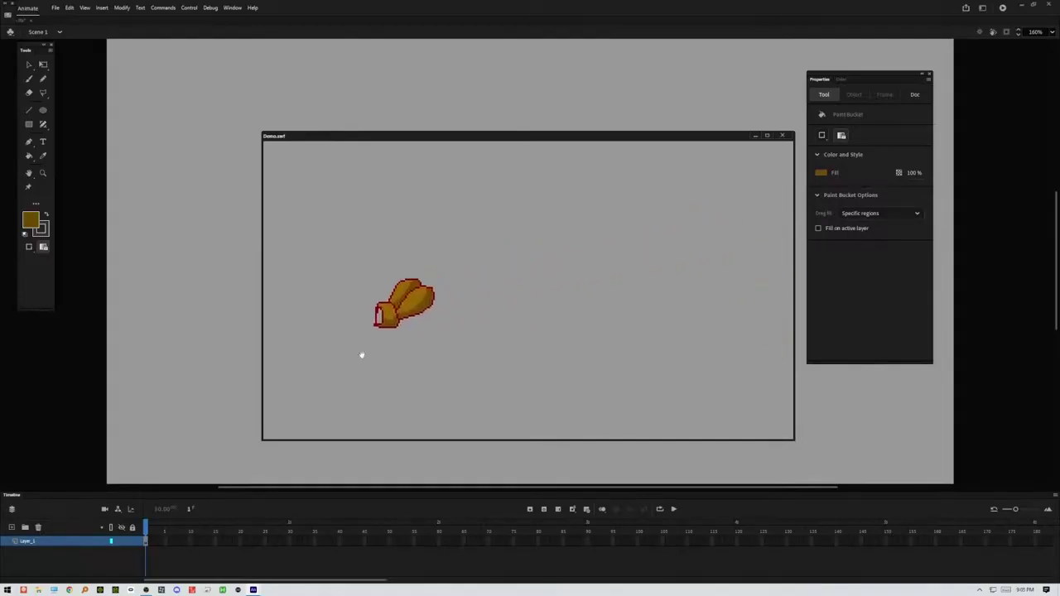
{"action": "left_click", "coordinate": [784, 137]}
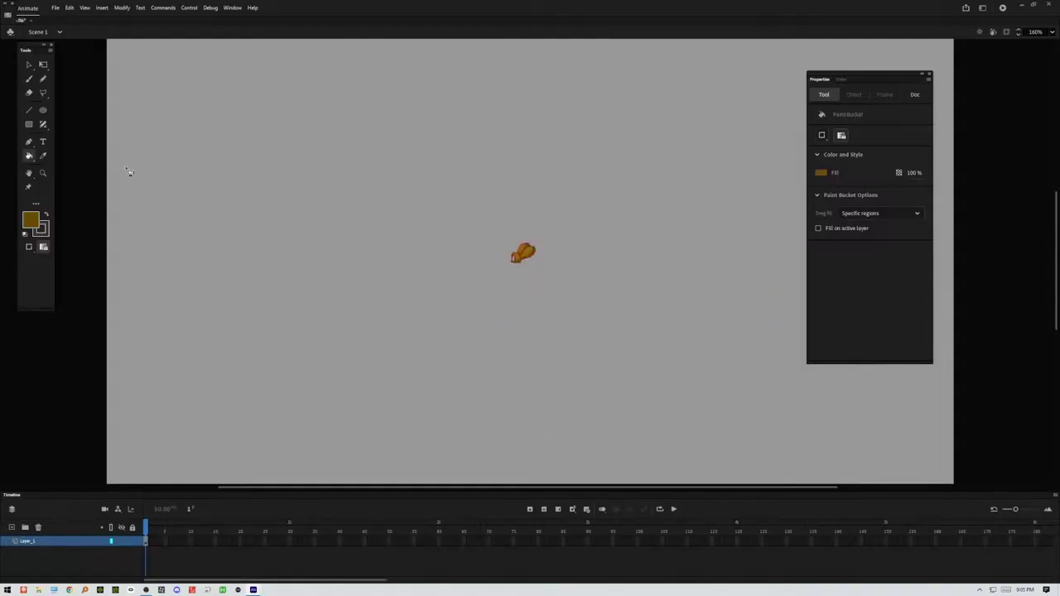
Step: Delete the shaded pixel drawing from the stage
{"action": "left_click", "coordinate": [28, 65]}
{"action": "left_click_drag", "start_coordinate": [616, 207], "coordinate": [435, 322]}
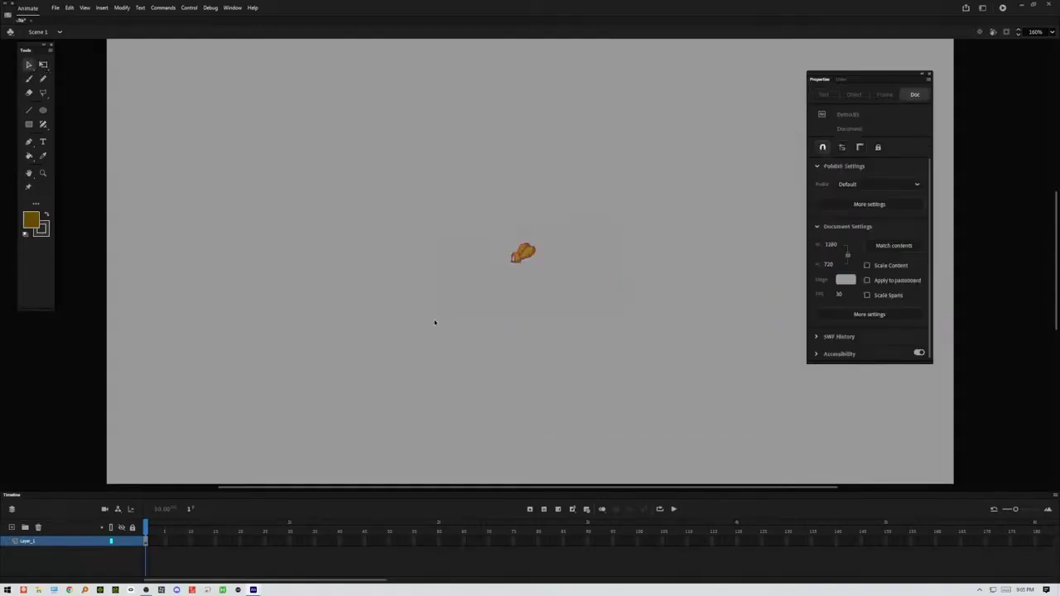
{"action": "key", "text": "Delete"}
Step: Paint a large S-shaped brown stroke with the Classic Brush and group it
{"action": "left_click", "coordinate": [29, 79]}
{"action": "mouse_move", "coordinate": [320, 199]}
{"action": "left_mouse_down"}
{"action": "mouse_move", "coordinate": [314, 246]}
{"action": "mouse_move", "coordinate": [558, 299]}
{"action": "mouse_move", "coordinate": [553, 163]}
{"action": "left_mouse_up"}
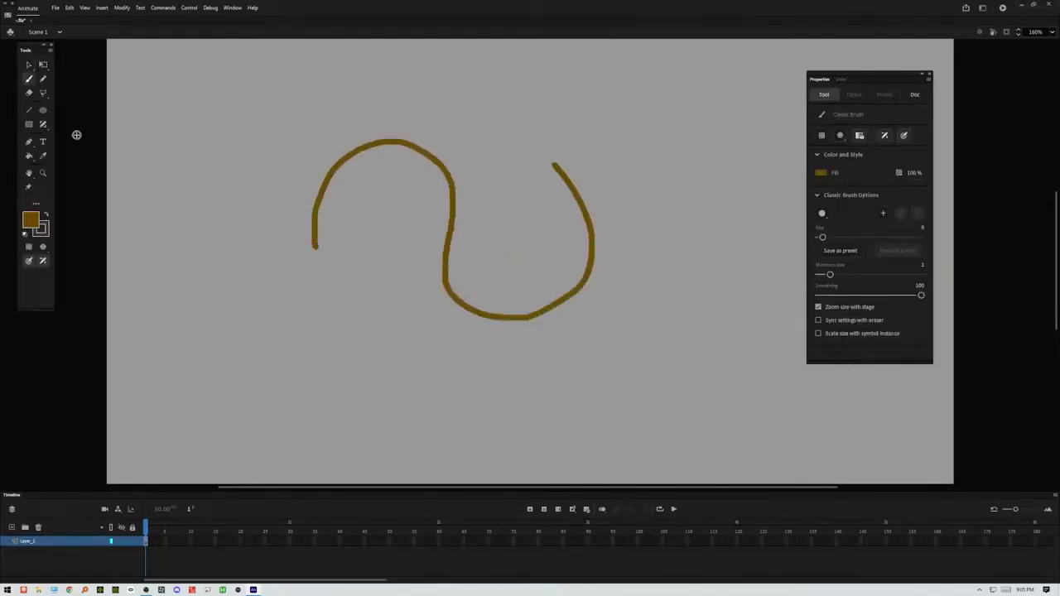
{"action": "left_click", "coordinate": [28, 64]}
{"action": "left_click", "coordinate": [370, 148]}
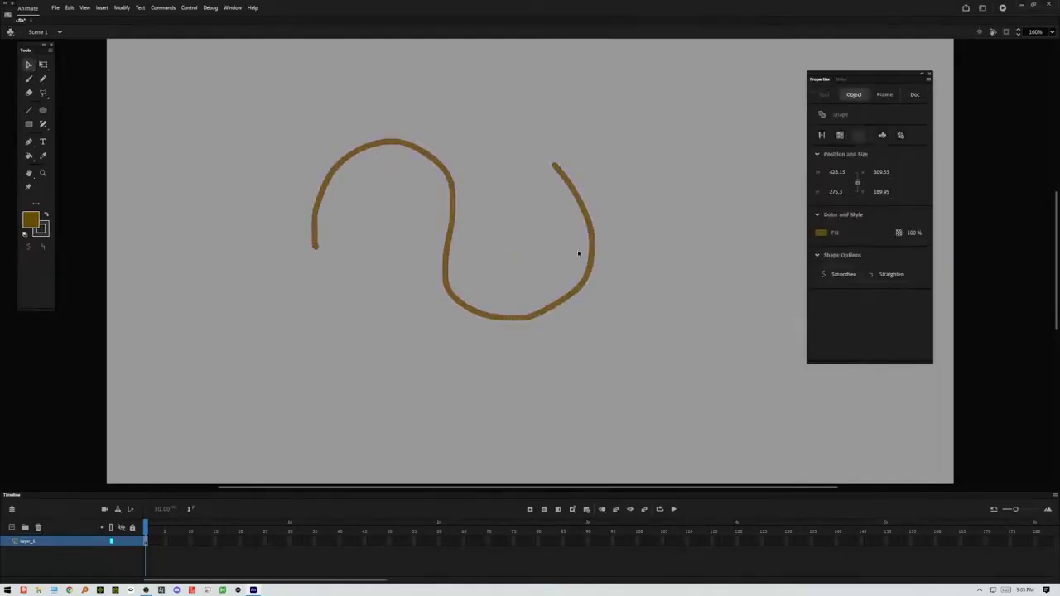
{"action": "key", "text": "ctrl+g"}
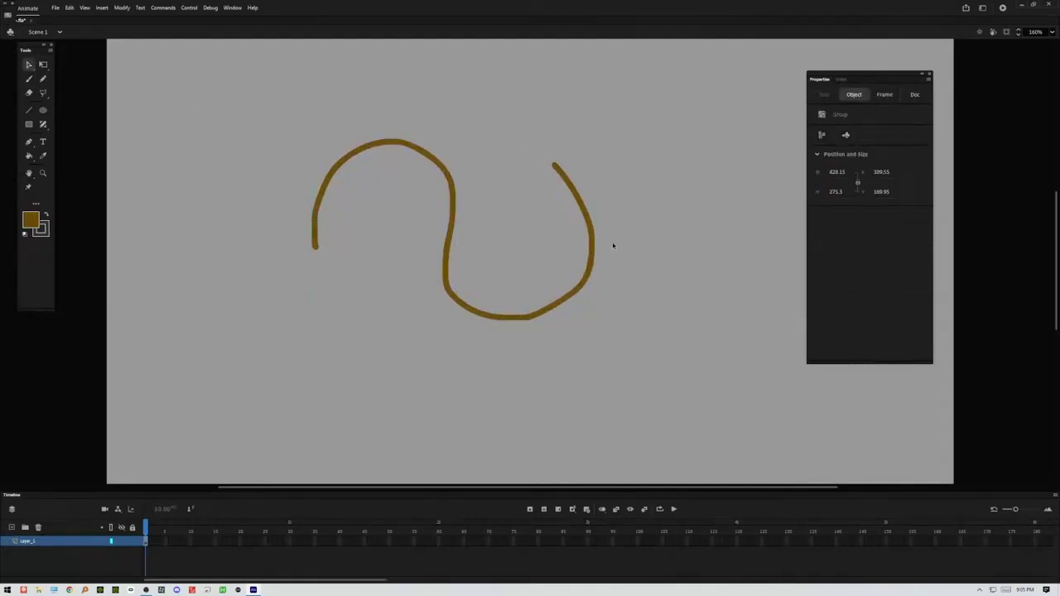
Step: Select the grouped S-shaped stroke and delete it
{"action": "left_click", "coordinate": [550, 241]}
{"action": "left_click", "coordinate": [532, 311]}
{"action": "key", "text": "Delete"}
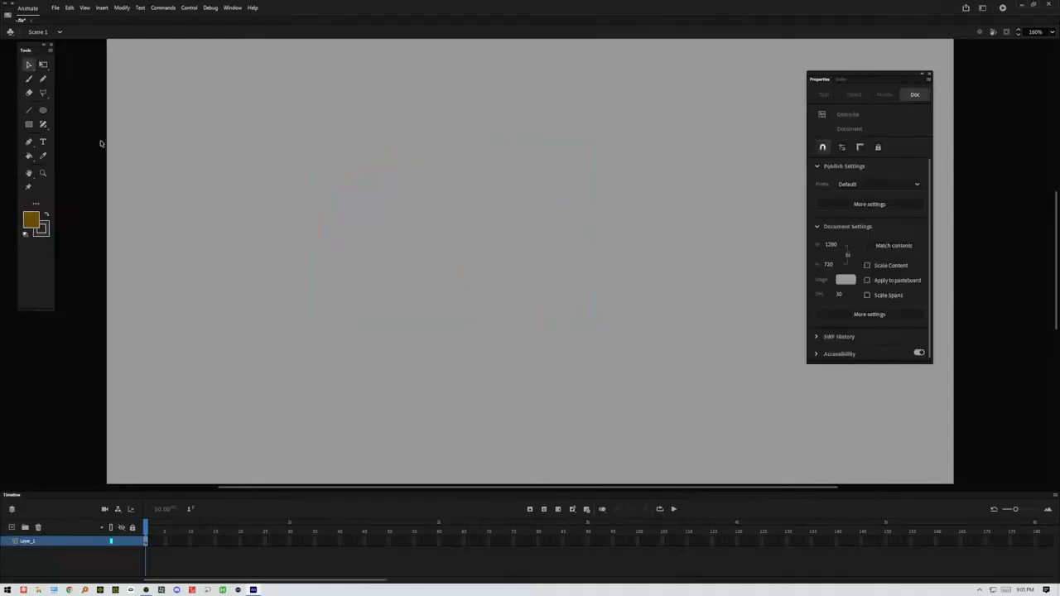
Step: Draw a long arched line with the Pencil tool and view the Straighten, Smooth and Ink mode choices
{"action": "left_click", "coordinate": [43, 79]}
{"action": "mouse_move", "coordinate": [276, 325]}
{"action": "left_mouse_down"}
{"action": "mouse_move", "coordinate": [331, 180]}
{"action": "mouse_move", "coordinate": [514, 254]}
{"action": "left_mouse_up"}
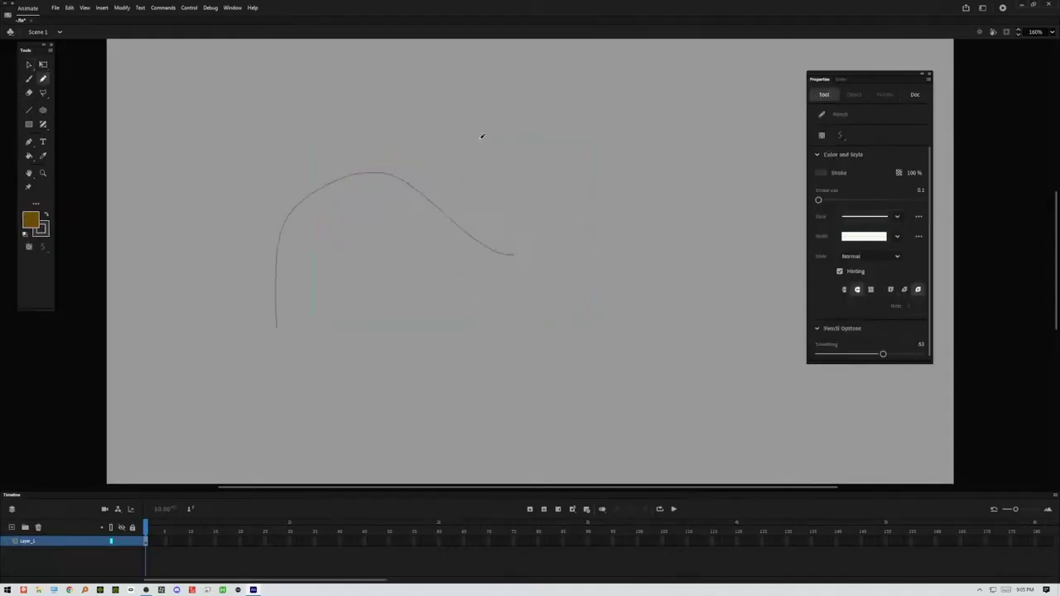
{"action": "scroll", "coordinate": [865, 166], "scroll_direction": "down", "scroll_amount": 1}
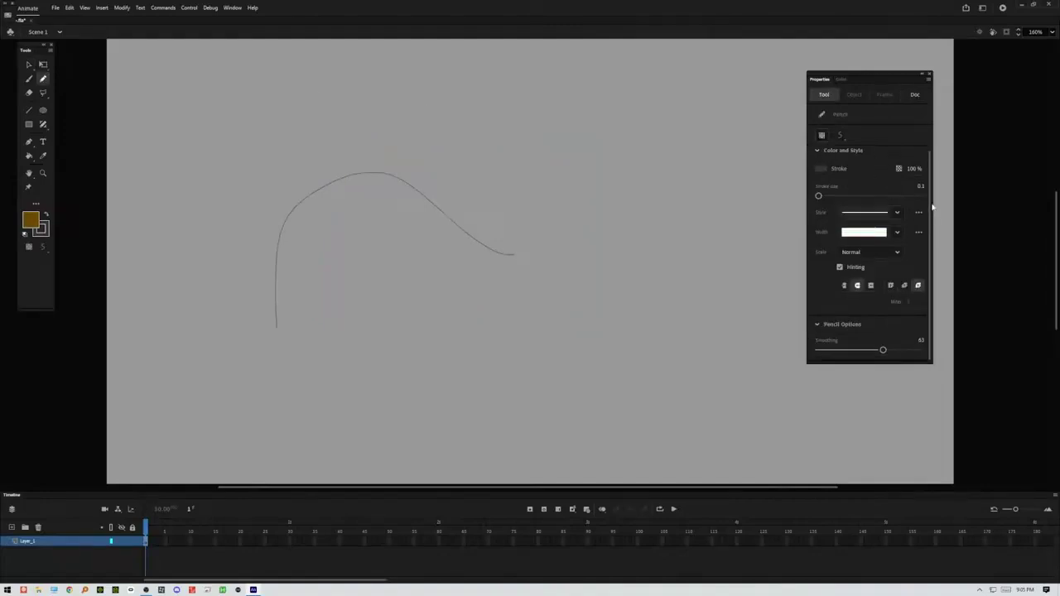
{"action": "left_click", "coordinate": [825, 152]}
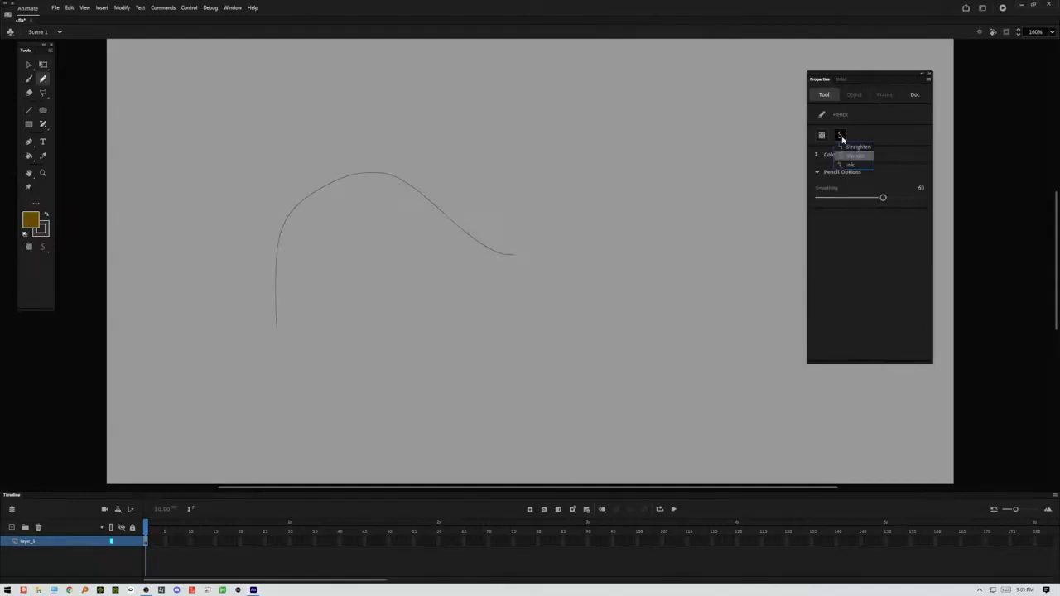
{"action": "left_click", "coordinate": [841, 137]}
{"action": "left_click", "coordinate": [840, 137]}
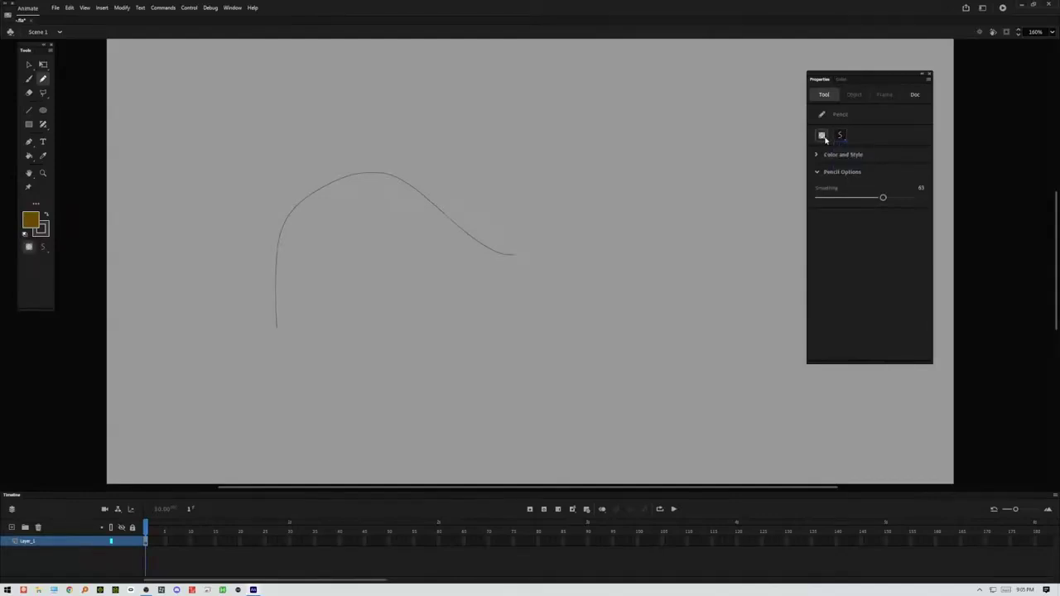
{"action": "left_click", "coordinate": [842, 135]}
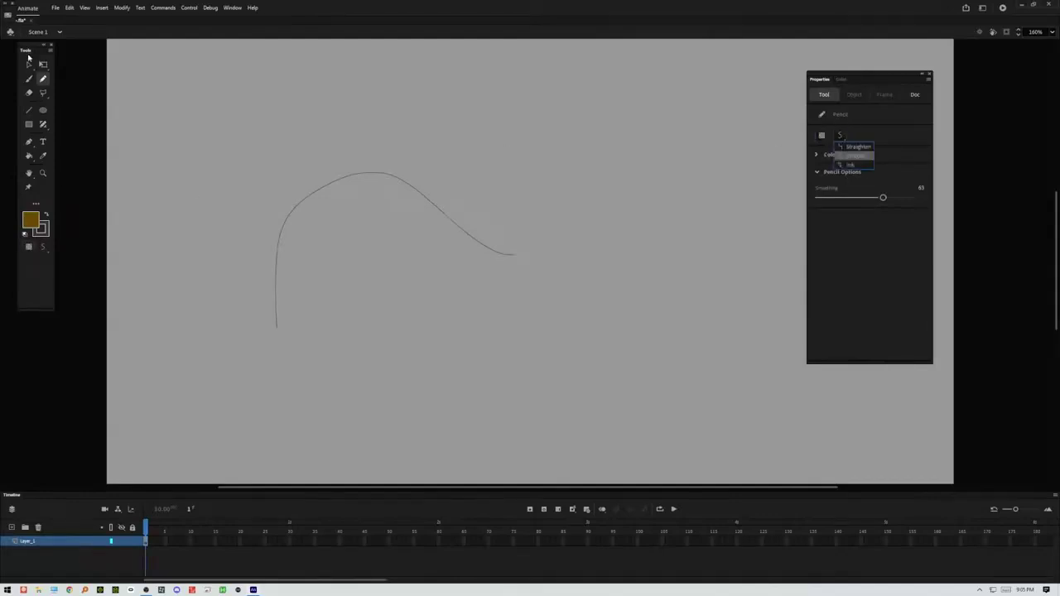
Step: Inspect the pencil line's properties, and bend its descending segment inward with the Selection tool
{"action": "left_click", "coordinate": [29, 63]}
{"action": "left_click", "coordinate": [324, 188]}
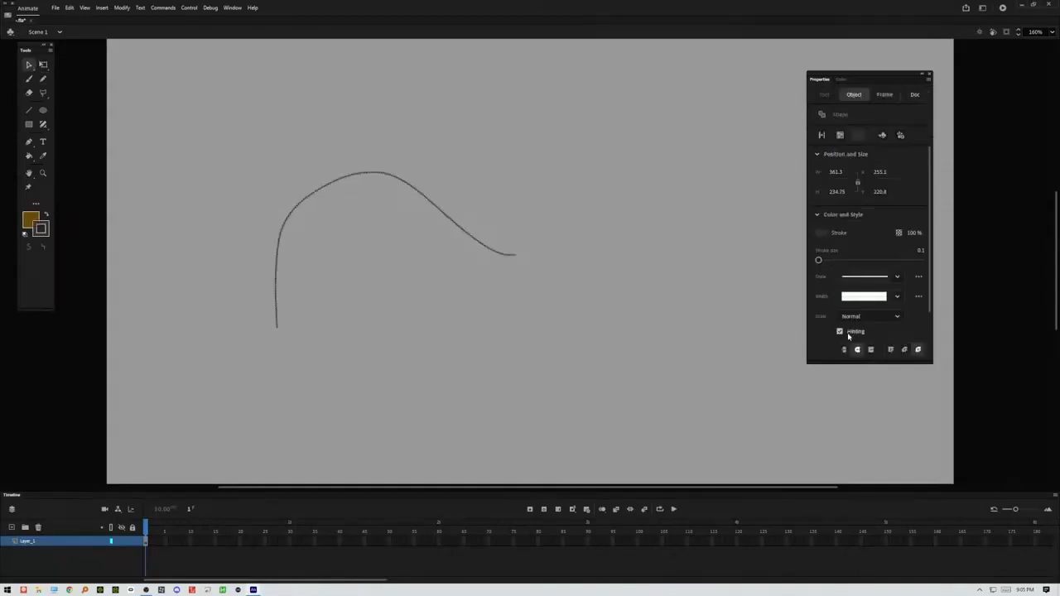
{"action": "left_click", "coordinate": [515, 217]}
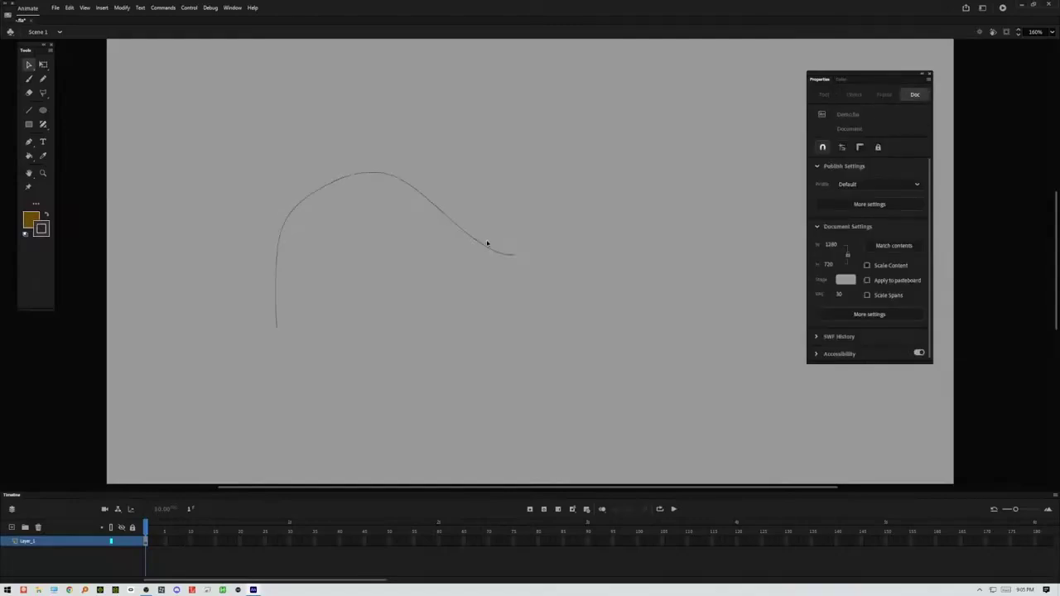
{"action": "mouse_move", "coordinate": [486, 249]}
{"action": "left_mouse_down"}
{"action": "mouse_move", "coordinate": [455, 251]}
{"action": "mouse_move", "coordinate": [452, 229]}
{"action": "left_mouse_up"}
Step: Select everything on the stage and delete the bent pencil line
{"action": "left_click", "coordinate": [619, 221]}
{"action": "key", "text": "ctrl+a"}
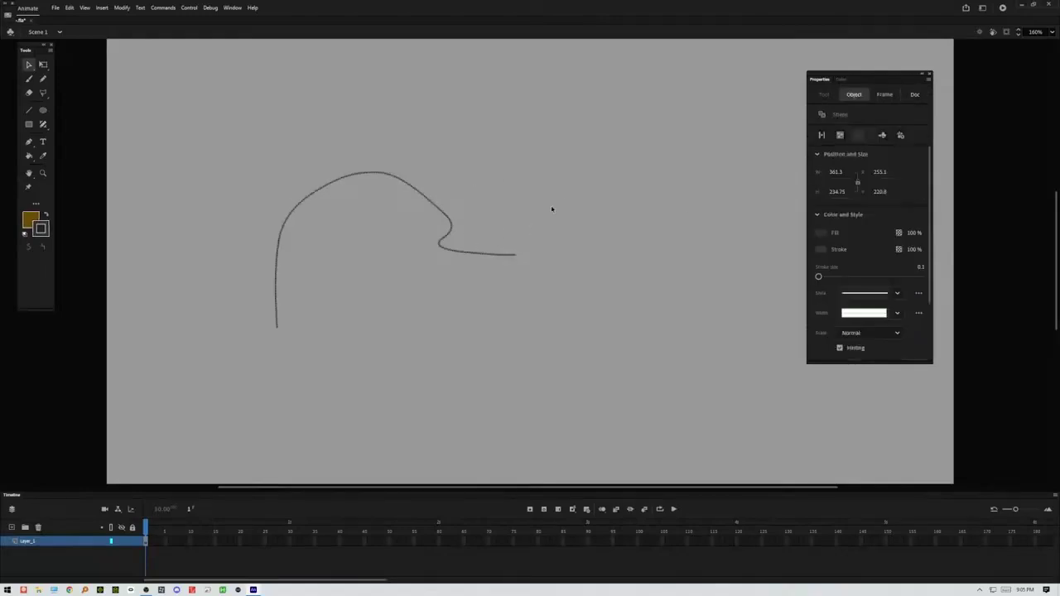
{"action": "key", "text": "Delete"}
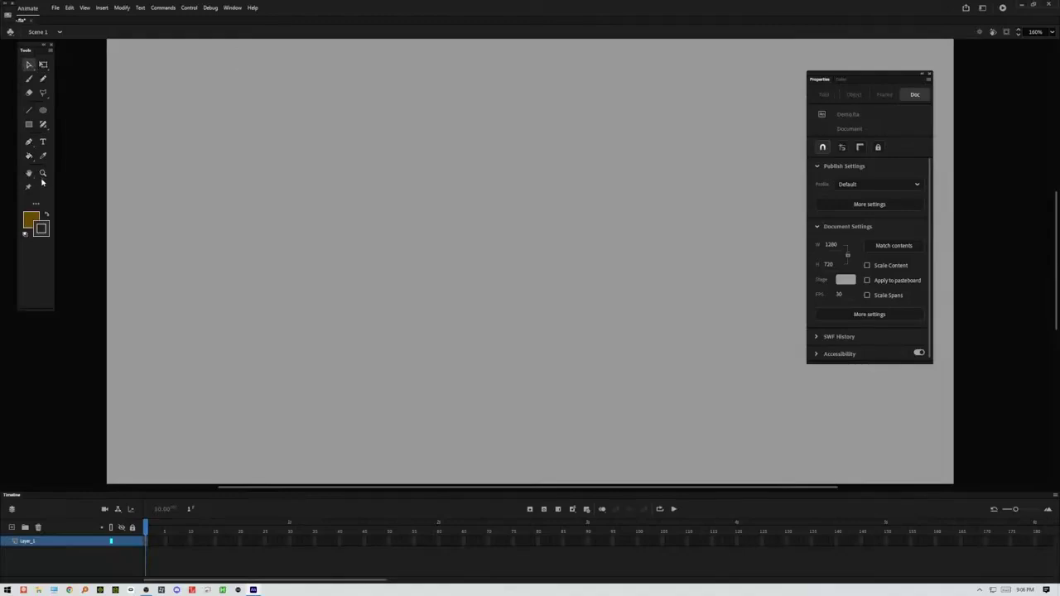
Step: Add the PolyStar, Oval Primitive, Rectangle Primitive and 3D Rotation tools to the toolbar in one shared slot
{"action": "left_click", "coordinate": [36, 205]}
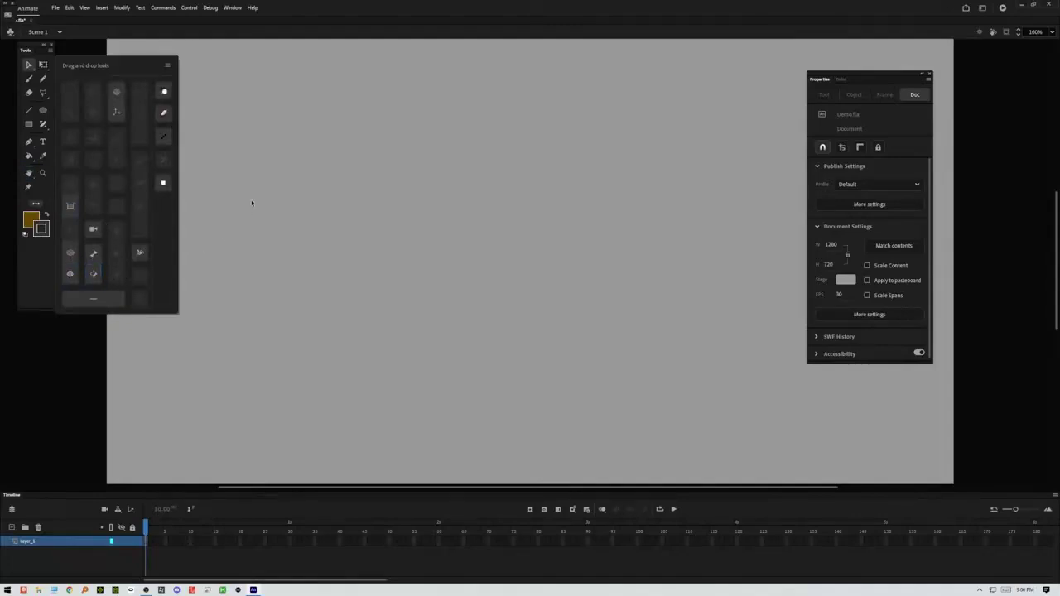
{"action": "left_click_drag", "start_coordinate": [70, 273], "coordinate": [43, 189]}
{"action": "left_click_drag", "start_coordinate": [69, 252], "coordinate": [44, 188]}
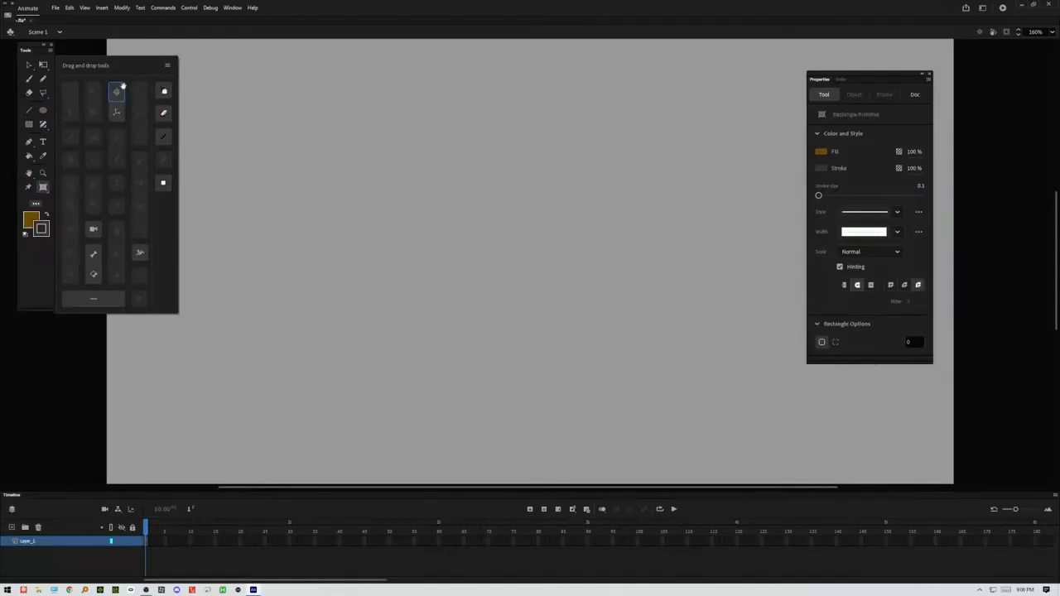
{"action": "left_click_drag", "start_coordinate": [118, 92], "coordinate": [43, 188]}
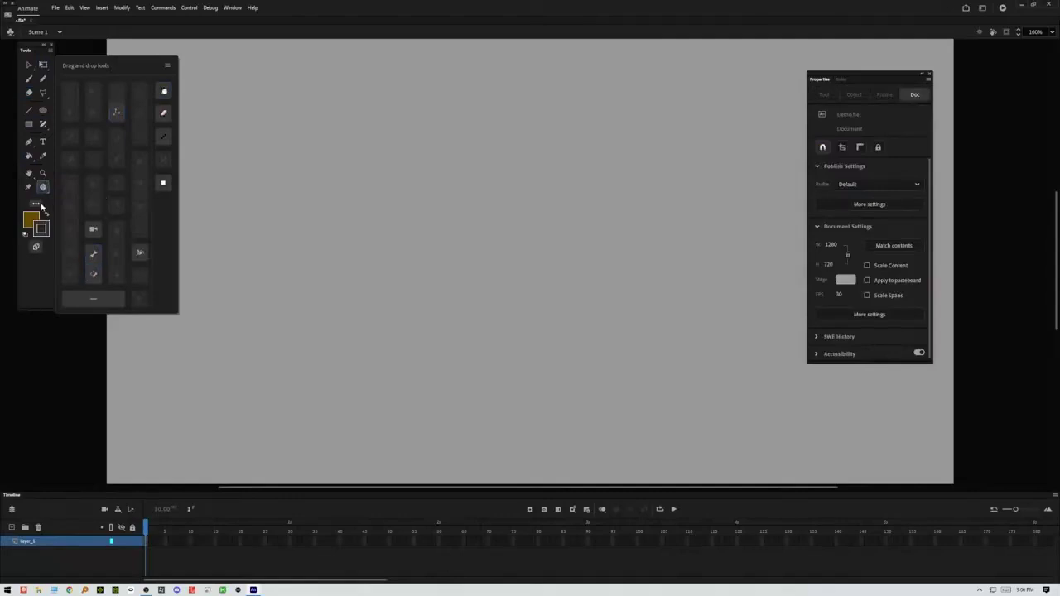
{"action": "left_click", "coordinate": [43, 208]}
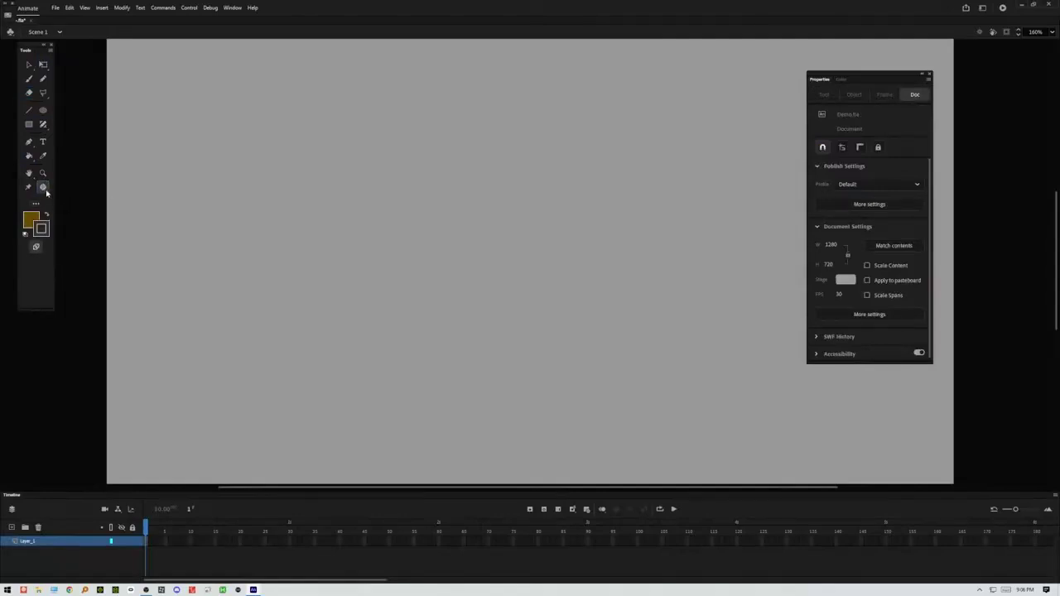
Step: Draw a brown oval about 158 by 131 px with the Oval Primitive tool
{"action": "left_click", "coordinate": [43, 187]}
{"action": "left_click", "coordinate": [83, 202]}
{"action": "left_click_drag", "start_coordinate": [235, 193], "coordinate": [339, 279]}
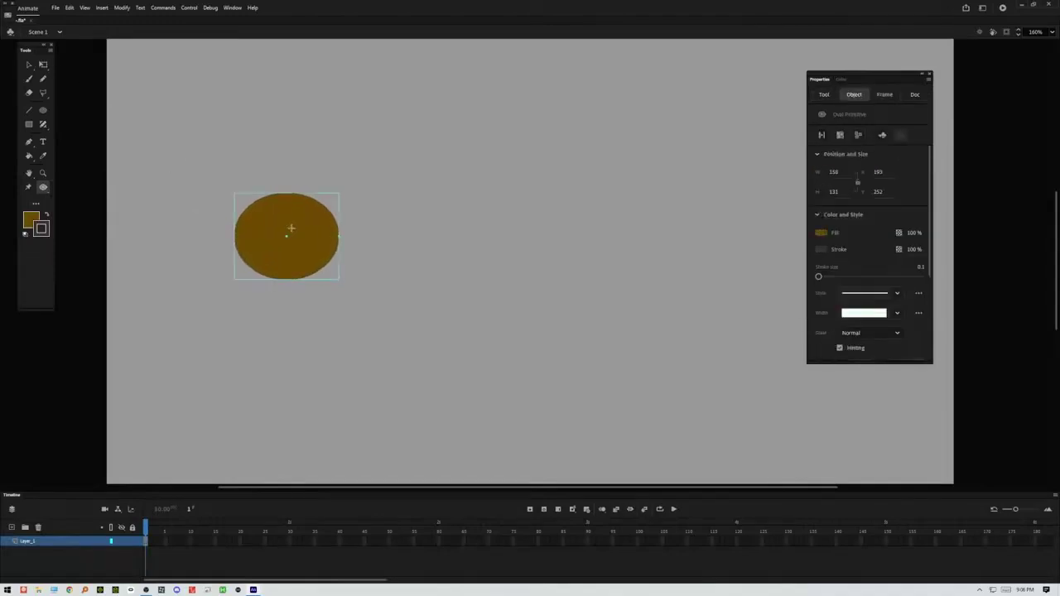
Step: Cut a wedge from the oval primitive and hollow its center to form a C-shaped ring
{"action": "left_click", "coordinate": [29, 65]}
{"action": "left_click_drag", "start_coordinate": [339, 239], "coordinate": [350, 457]}
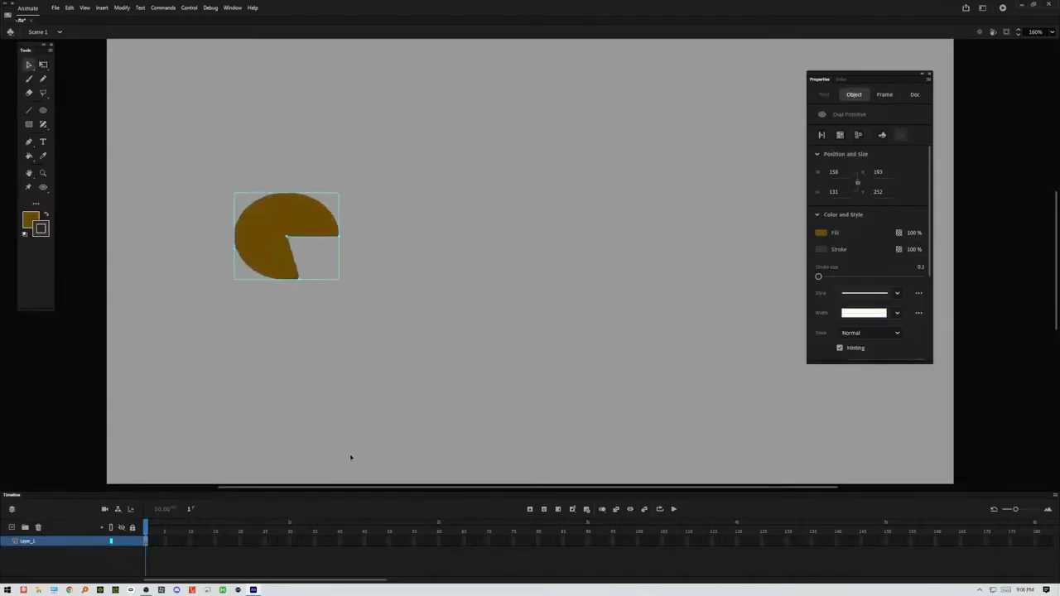
{"action": "left_click_drag", "start_coordinate": [294, 234], "coordinate": [314, 135]}
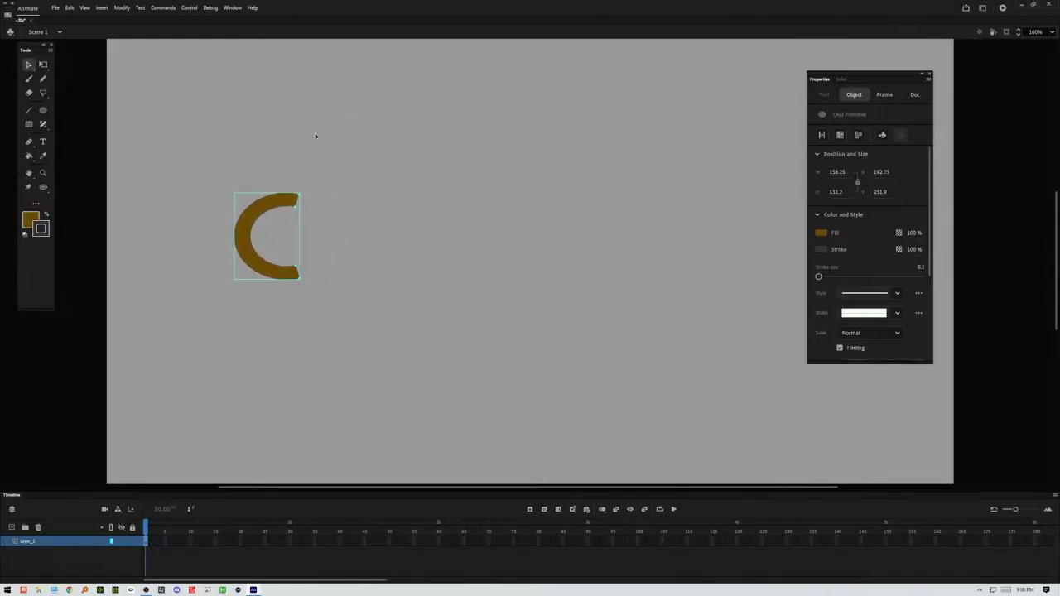
{"action": "left_click", "coordinate": [386, 315]}
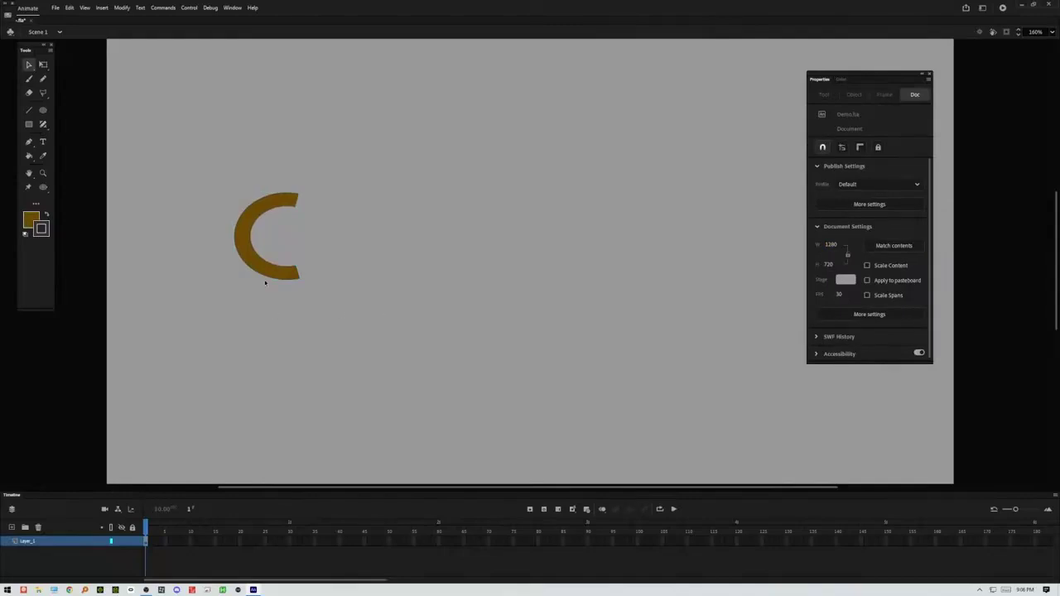
Step: Move the C-shaped primitive slightly down and right, and lengthen its upper arc so only the lower-right part stays open
{"action": "left_click", "coordinate": [292, 199]}
{"action": "left_click_drag", "start_coordinate": [295, 208], "coordinate": [427, 277]}
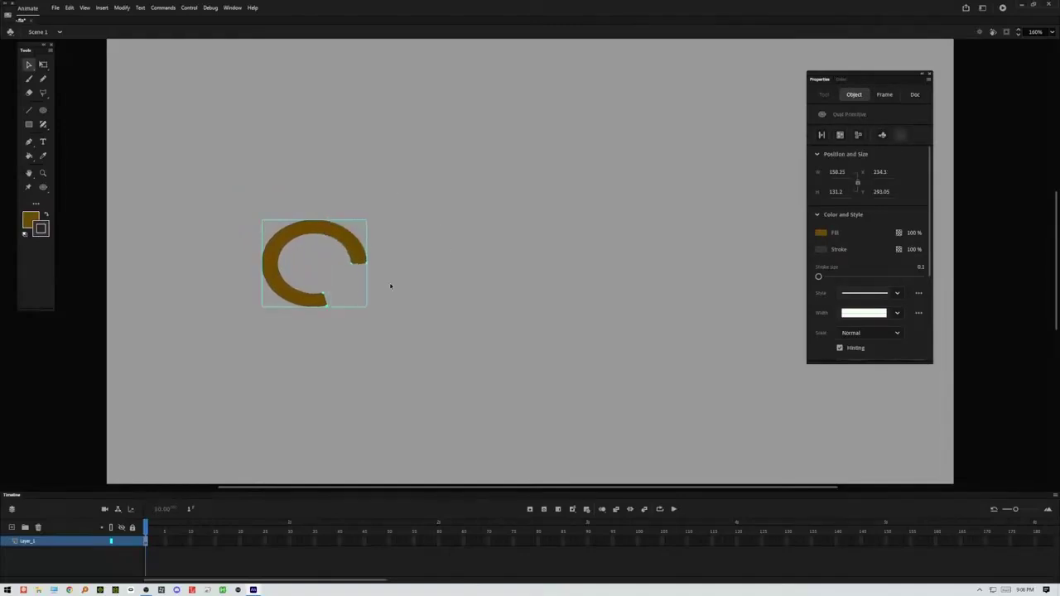
{"action": "left_click_drag", "start_coordinate": [324, 296], "coordinate": [377, 280]}
{"action": "left_click", "coordinate": [146, 162]}
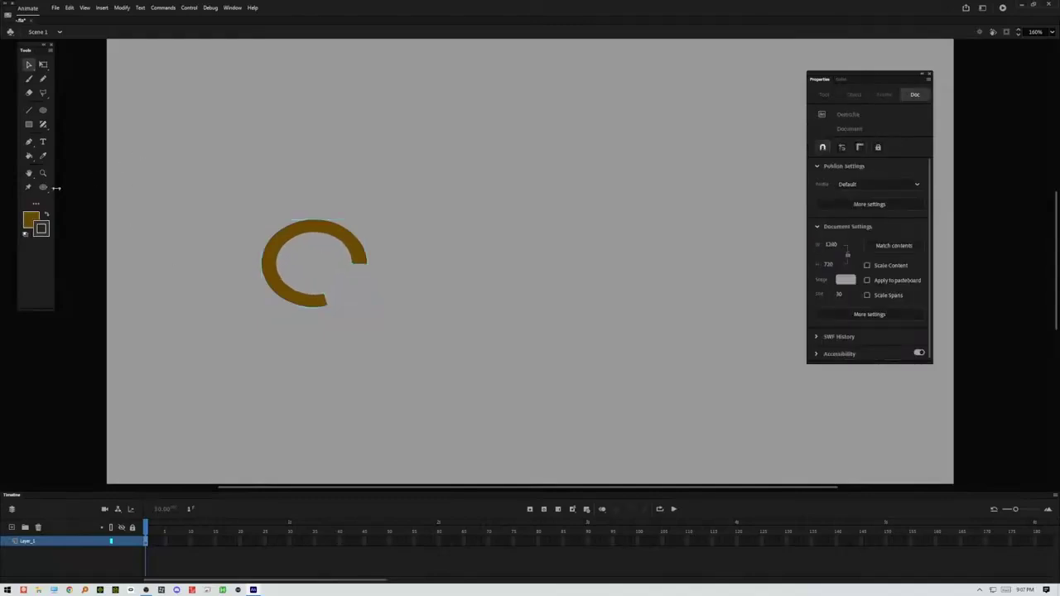
Step: Draw a brown pentagon above and right of the open ring with the PolyStar tool
{"action": "left_click", "coordinate": [44, 188]}
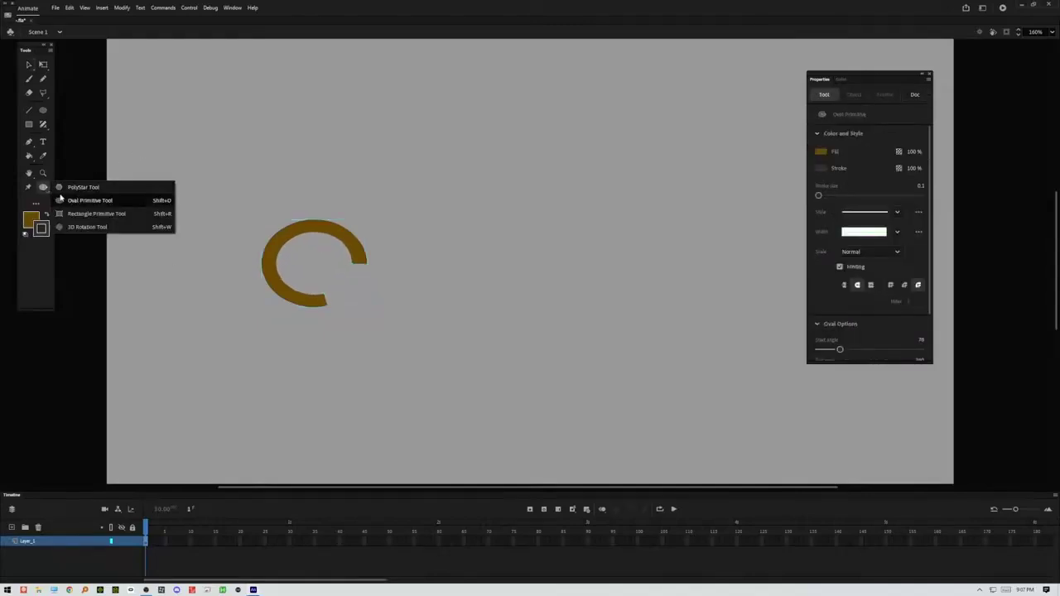
{"action": "left_click", "coordinate": [83, 187]}
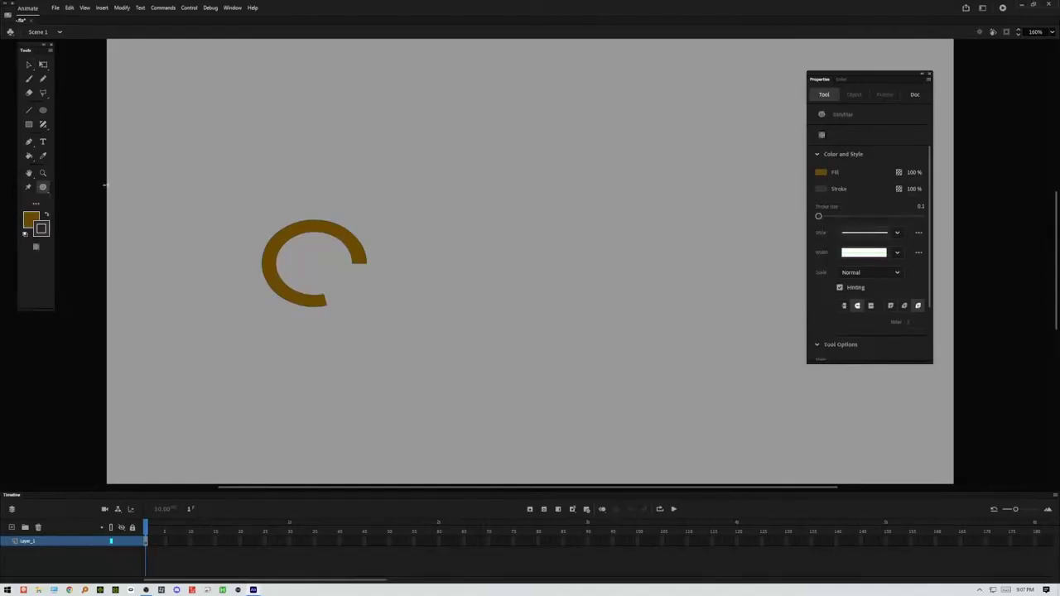
{"action": "left_click_drag", "start_coordinate": [424, 184], "coordinate": [452, 217]}
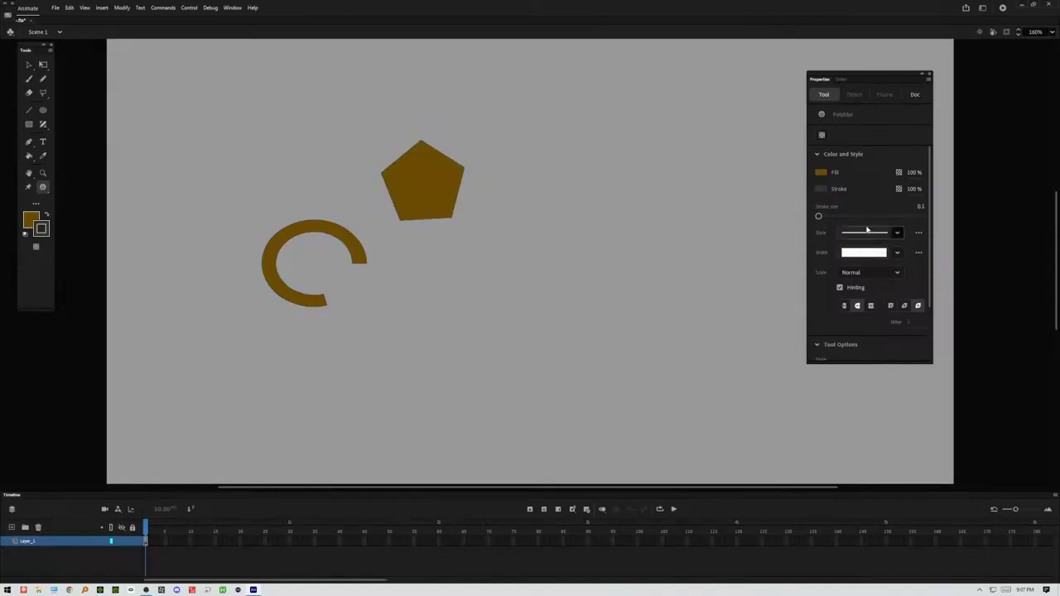
Step: Set the PolyStar style to star and draw one large and two small five-pointed stars right of the pentagon
{"action": "left_click", "coordinate": [841, 158]}
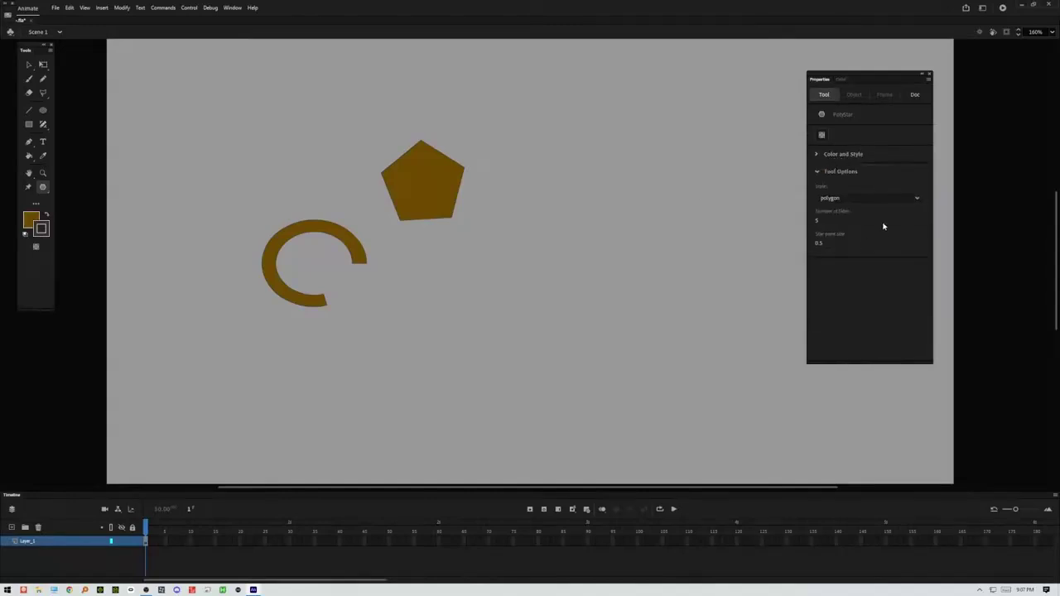
{"action": "left_click", "coordinate": [917, 199]}
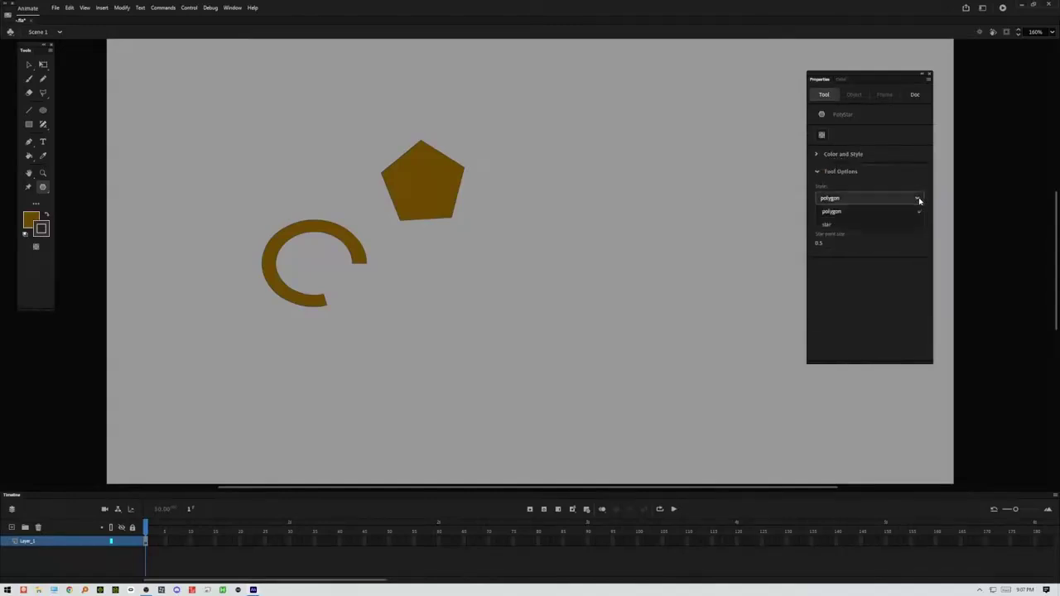
{"action": "left_click", "coordinate": [830, 224]}
{"action": "mouse_move", "coordinate": [519, 182]}
{"action": "left_mouse_down"}
{"action": "mouse_move", "coordinate": [568, 213]}
{"action": "mouse_move", "coordinate": [537, 237]}
{"action": "left_mouse_up"}
{"action": "left_click_drag", "start_coordinate": [605, 243], "coordinate": [606, 242]}
{"action": "left_click_drag", "start_coordinate": [621, 176], "coordinate": [634, 189]}
Step: Set the number of sides to 10 and draw three ten-pointed stars
{"action": "left_click", "coordinate": [819, 222]}
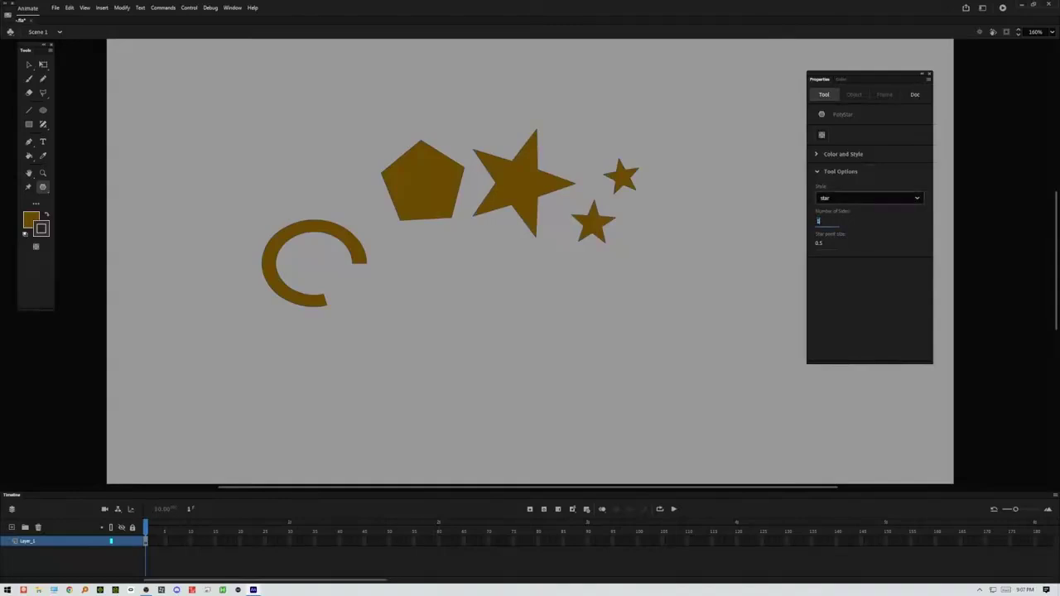
{"action": "left_click_drag", "start_coordinate": [670, 225], "coordinate": [682, 253]}
{"action": "left_click_drag", "start_coordinate": [451, 312], "coordinate": [477, 335]}
{"action": "left_click_drag", "start_coordinate": [519, 284], "coordinate": [548, 313]}
Step: Set the star point size to 1 and draw one large and three small shallow-pointed stars
{"action": "left_click", "coordinate": [820, 243]}
{"action": "type", "text": "1"}
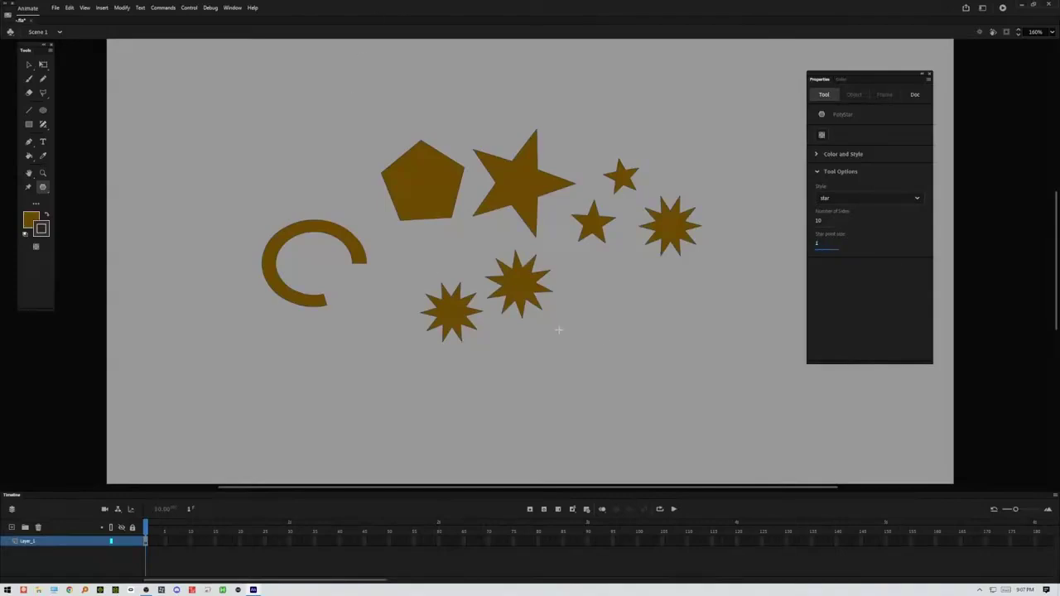
{"action": "left_click_drag", "start_coordinate": [623, 321], "coordinate": [642, 348]}
{"action": "left_click_drag", "start_coordinate": [650, 360], "coordinate": [655, 366]}
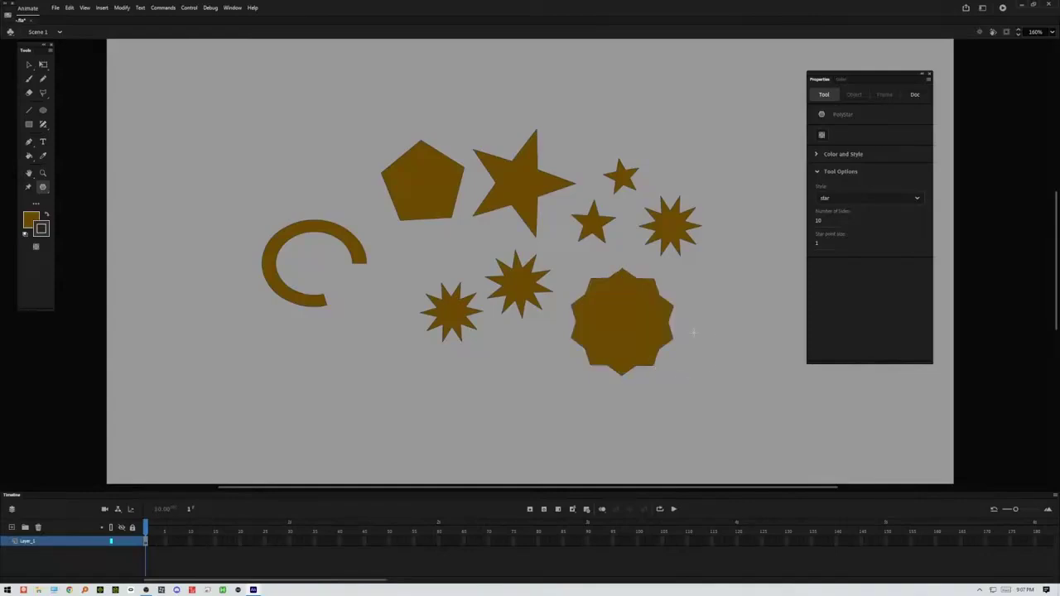
{"action": "left_click_drag", "start_coordinate": [725, 321], "coordinate": [749, 335]}
{"action": "left_click_drag", "start_coordinate": [732, 243], "coordinate": [750, 258]}
{"action": "left_click_drag", "start_coordinate": [586, 116], "coordinate": [606, 133]}
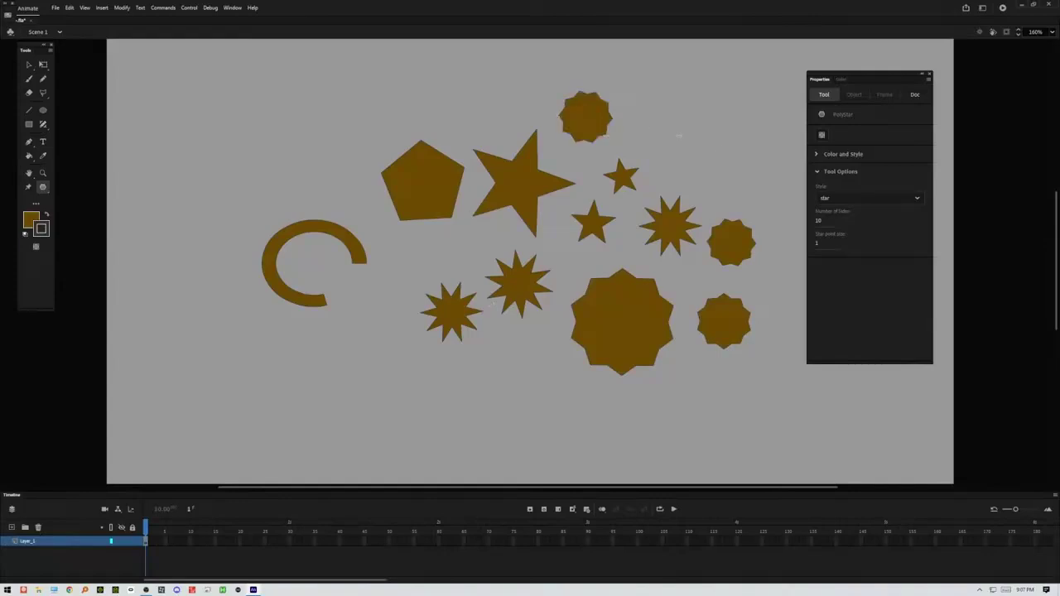
Step: Switch the PolyStar style to polygon and draw three ten-sided polygons of different sizes near the stage's upper edge
{"action": "left_click", "coordinate": [885, 202]}
{"action": "left_click", "coordinate": [844, 213]}
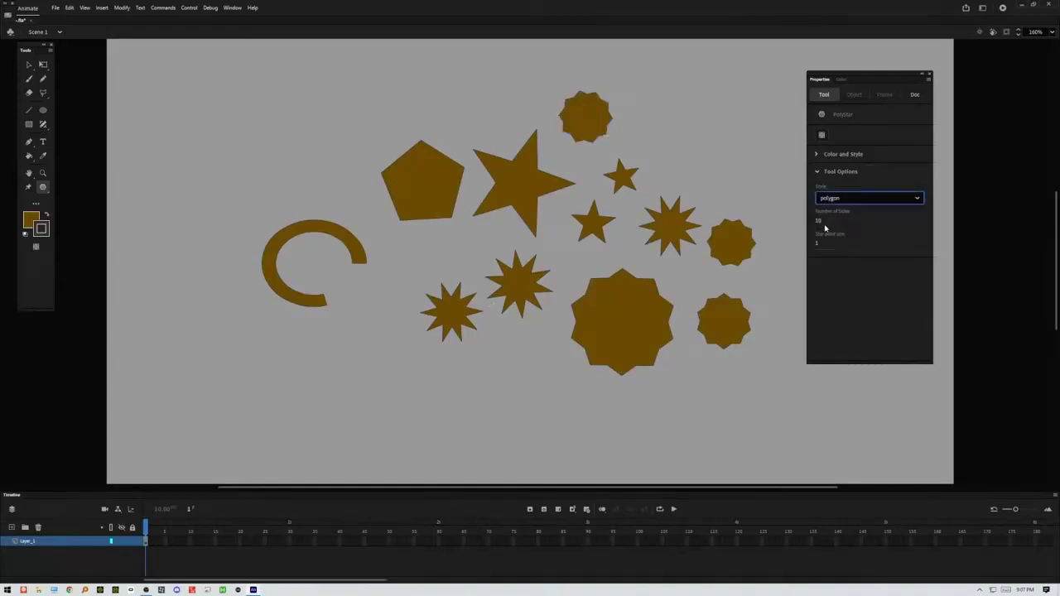
{"action": "left_click_drag", "start_coordinate": [692, 123], "coordinate": [734, 142]}
{"action": "left_click_drag", "start_coordinate": [228, 90], "coordinate": [263, 108]}
{"action": "left_click_drag", "start_coordinate": [278, 119], "coordinate": [285, 124]}
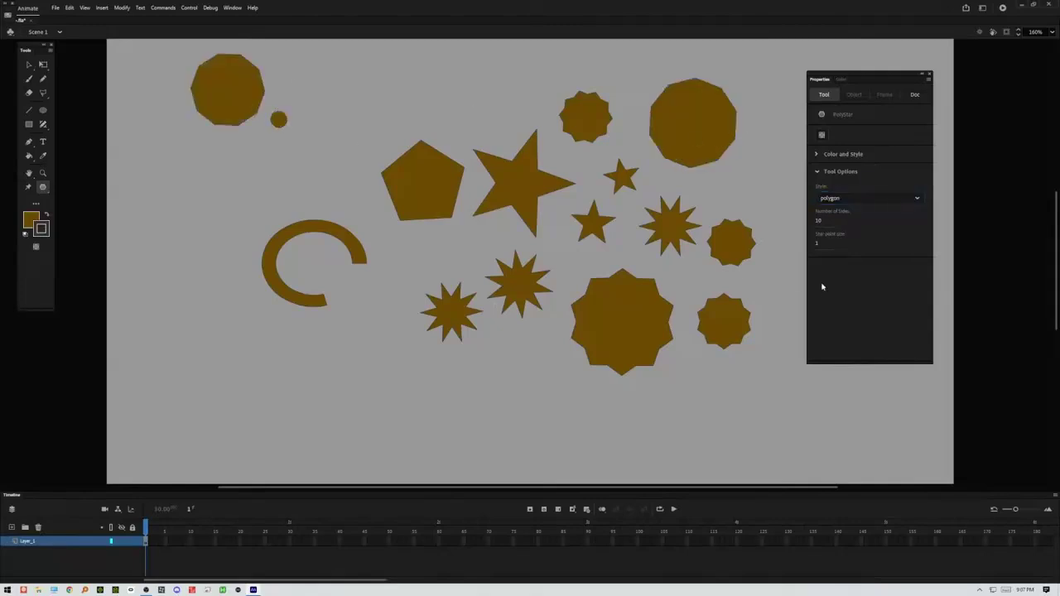
Step: Draw a three-sided polygon below the open ring and a small 20-sided polygon with star point size 0.1 below the ten-pointed stars
{"action": "left_click", "coordinate": [816, 221]}
{"action": "left_click_drag", "start_coordinate": [218, 342], "coordinate": [271, 358]}
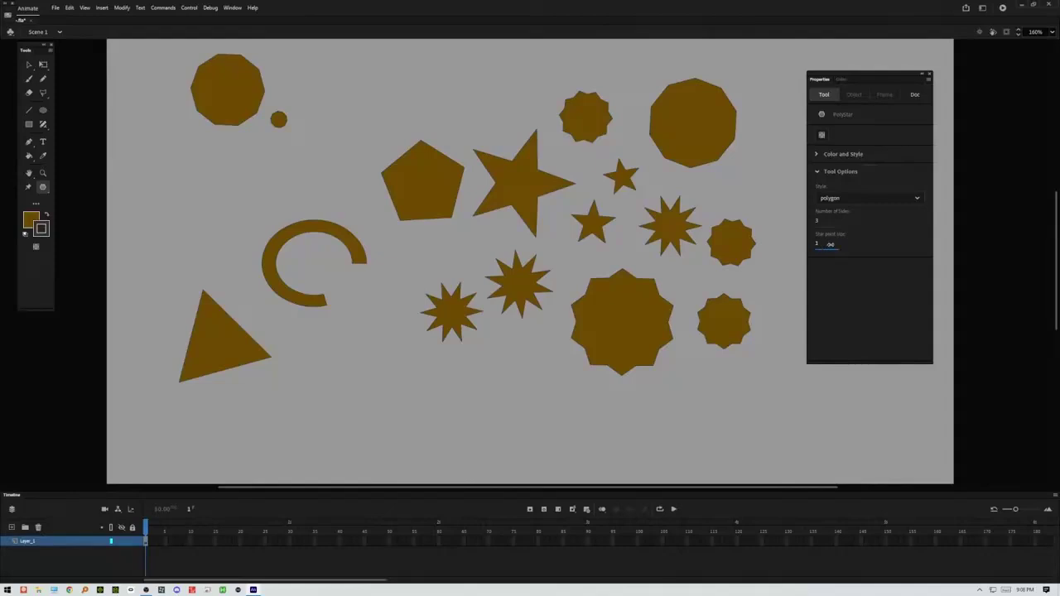
{"action": "left_click", "coordinate": [817, 225]}
{"action": "type", "text": "20"}
{"action": "left_click", "coordinate": [818, 244]}
{"action": "type", "text": ".04"}
{"action": "left_click_drag", "start_coordinate": [491, 367], "coordinate": [514, 374]}
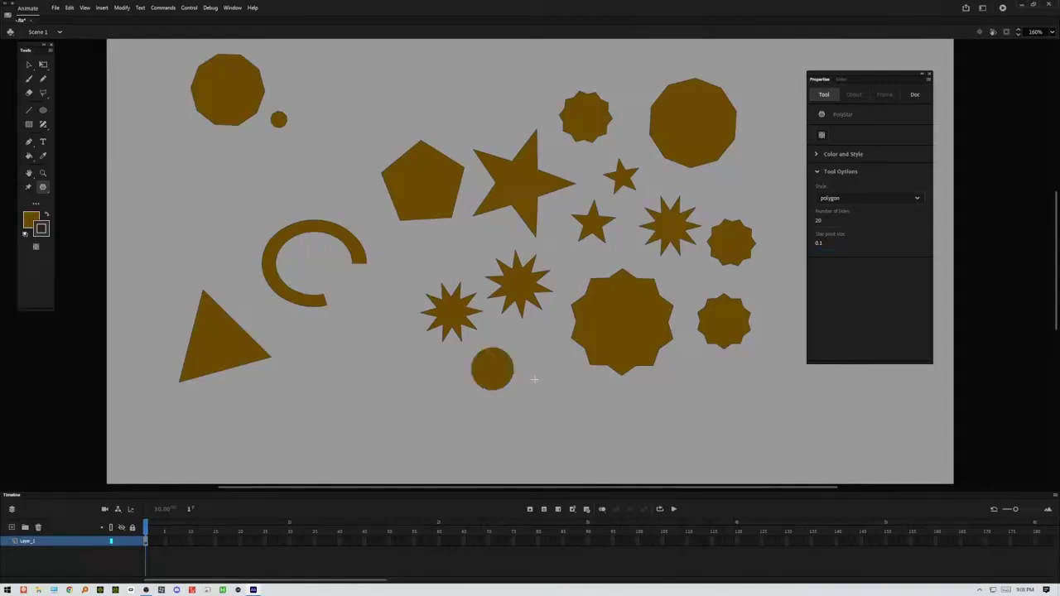
Step: Draw two more 20-sided polygons, a large one beside the triangle and a medium one near the stage's lower edge
{"action": "left_click", "coordinate": [821, 244]}
{"action": "left_click_drag", "start_coordinate": [351, 354], "coordinate": [383, 389]}
{"action": "left_click", "coordinate": [818, 243]}
{"action": "left_click_drag", "start_coordinate": [569, 417], "coordinate": [597, 433]}
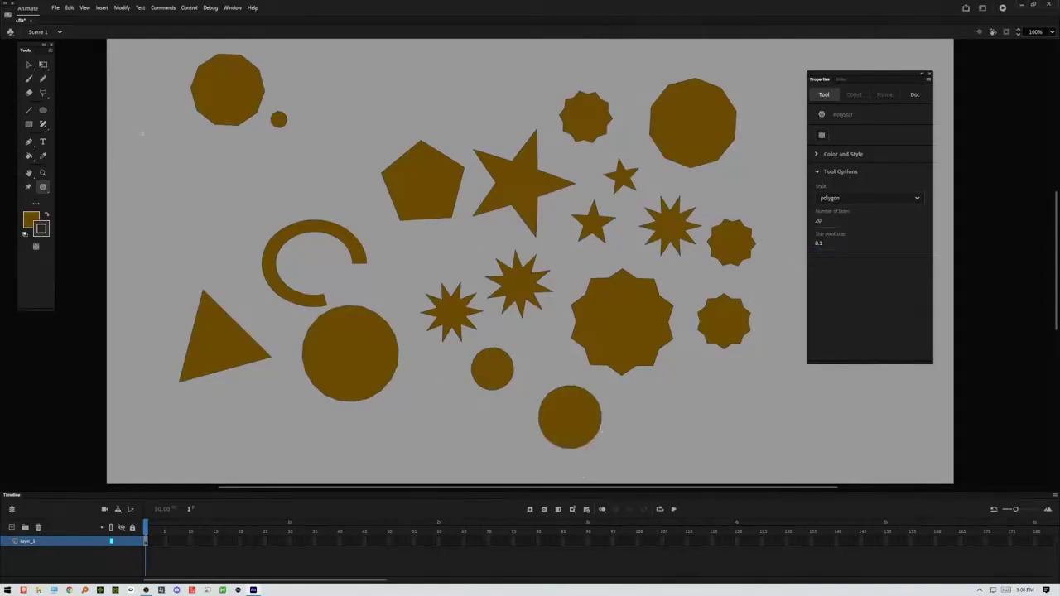
Step: Try to use the 3D Rotation tool on the large ten-sided polygon in the stage's upper-left corner
{"action": "left_click", "coordinate": [44, 185]}
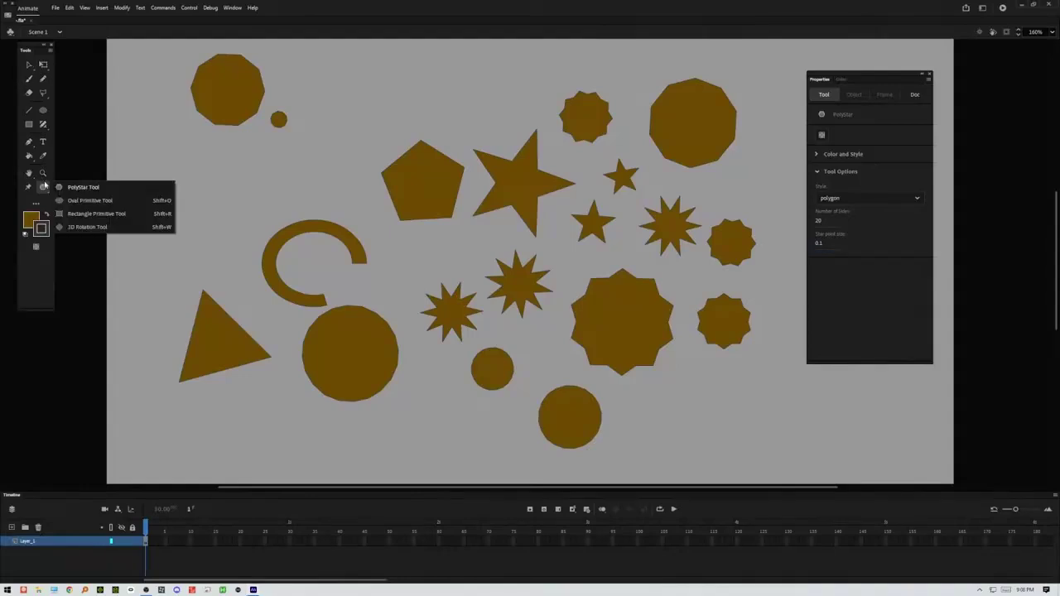
{"action": "left_click", "coordinate": [81, 227]}
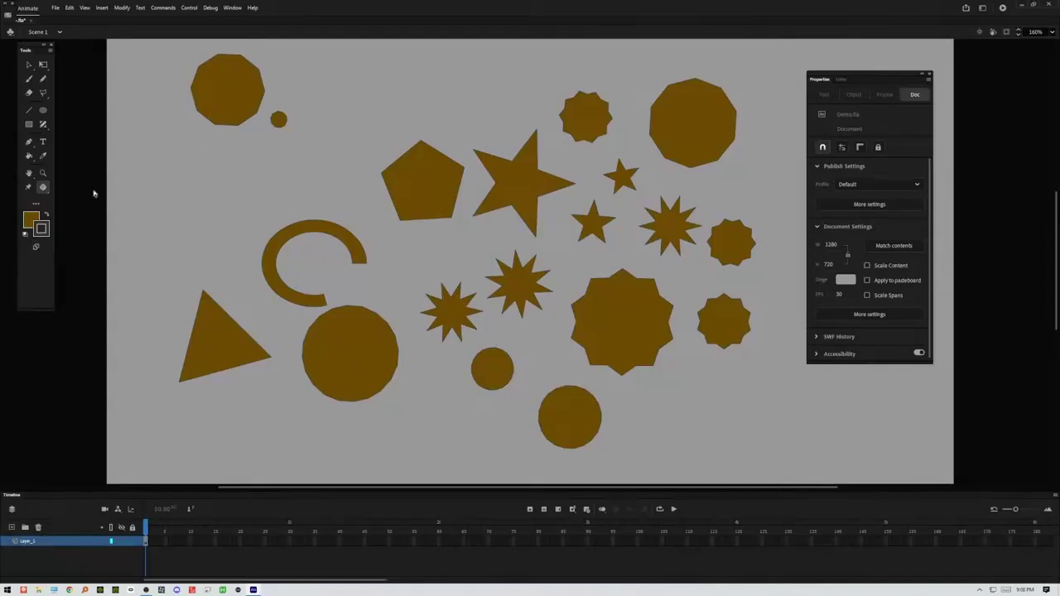
{"action": "left_click", "coordinate": [36, 247]}
{"action": "left_click", "coordinate": [29, 65]}
{"action": "left_click", "coordinate": [224, 93]}
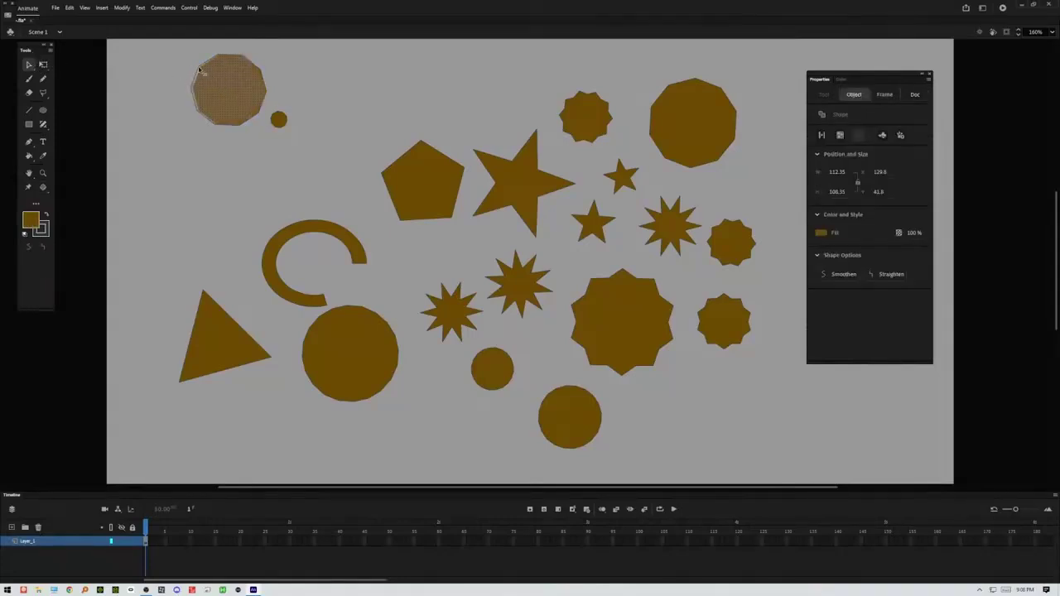
{"action": "left_click", "coordinate": [43, 187]}
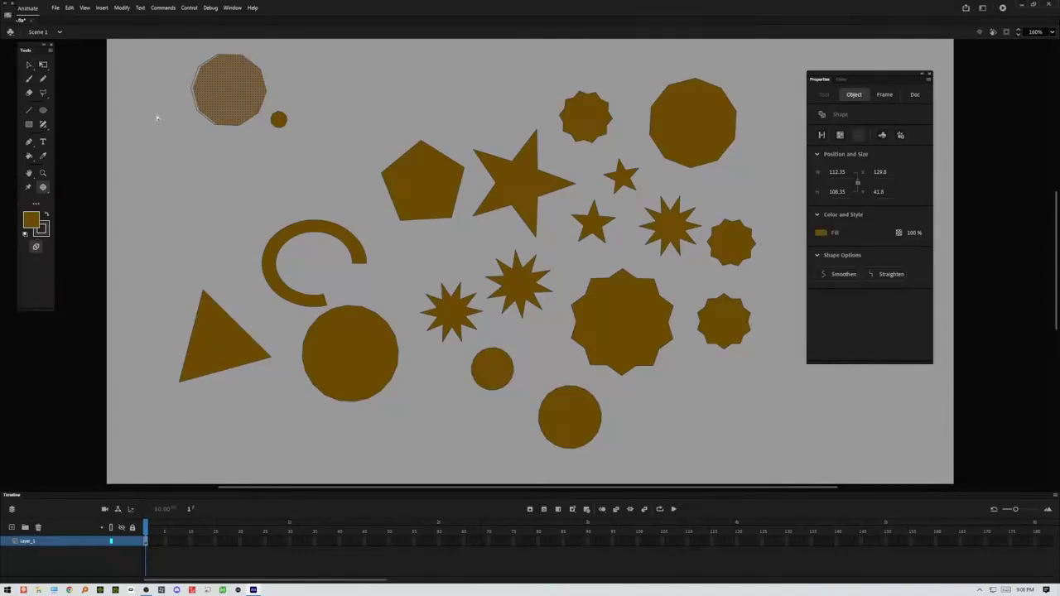
{"action": "left_click", "coordinate": [266, 226]}
Step: Convert the triangle and its outline into a movie clip symbol
{"action": "left_click", "coordinate": [30, 65]}
{"action": "left_click", "coordinate": [207, 347]}
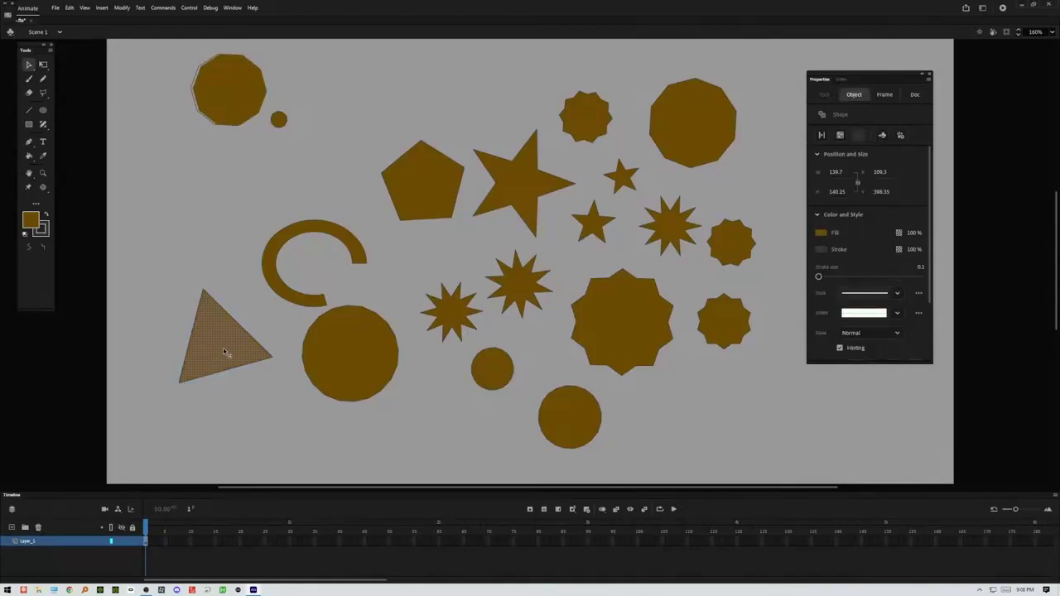
{"action": "key", "text": "F8"}
{"action": "key", "text": "Return"}
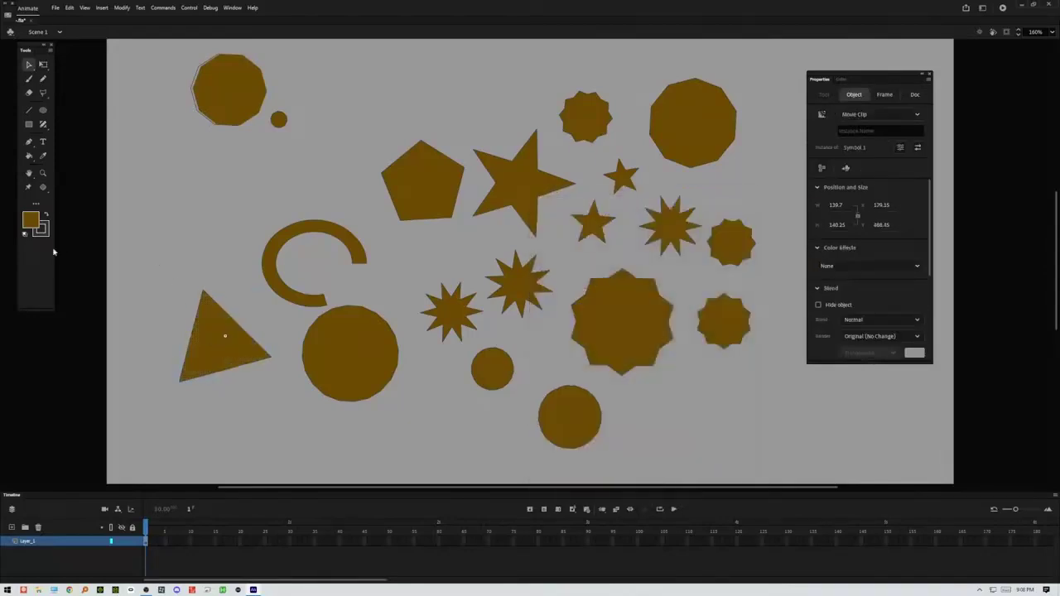
Step: Rotate the triangle movie clip in 3D until it appears narrower
{"action": "left_click", "coordinate": [42, 191]}
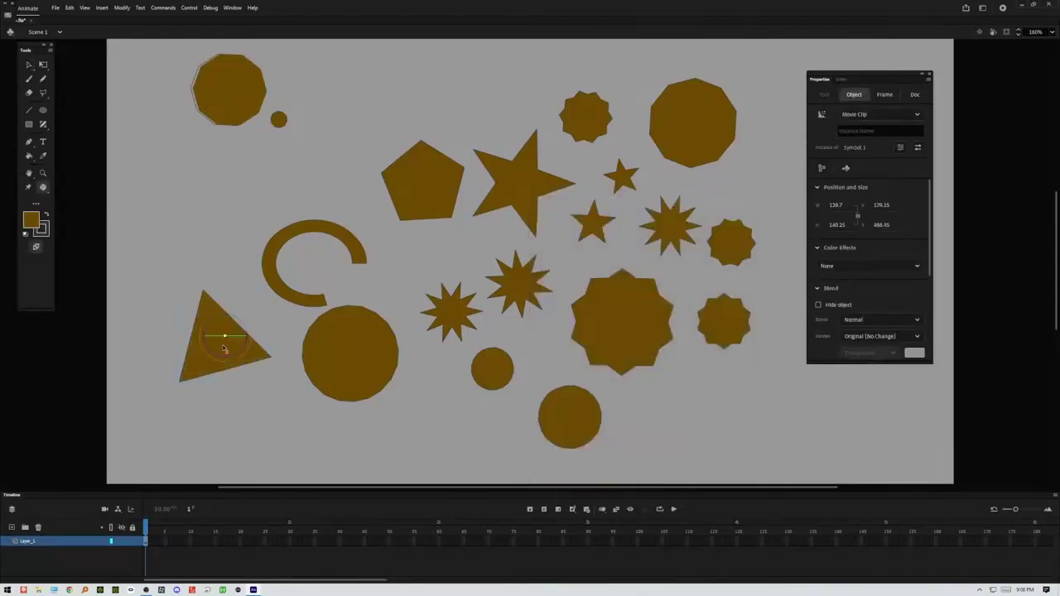
{"action": "left_click_drag", "start_coordinate": [215, 335], "coordinate": [155, 324]}
{"action": "left_click_drag", "start_coordinate": [223, 333], "coordinate": [220, 315]}
Step: Convert the open ring into a symbol of type Movie Clip, keeping the name Symbol 2
{"action": "left_click", "coordinate": [278, 286]}
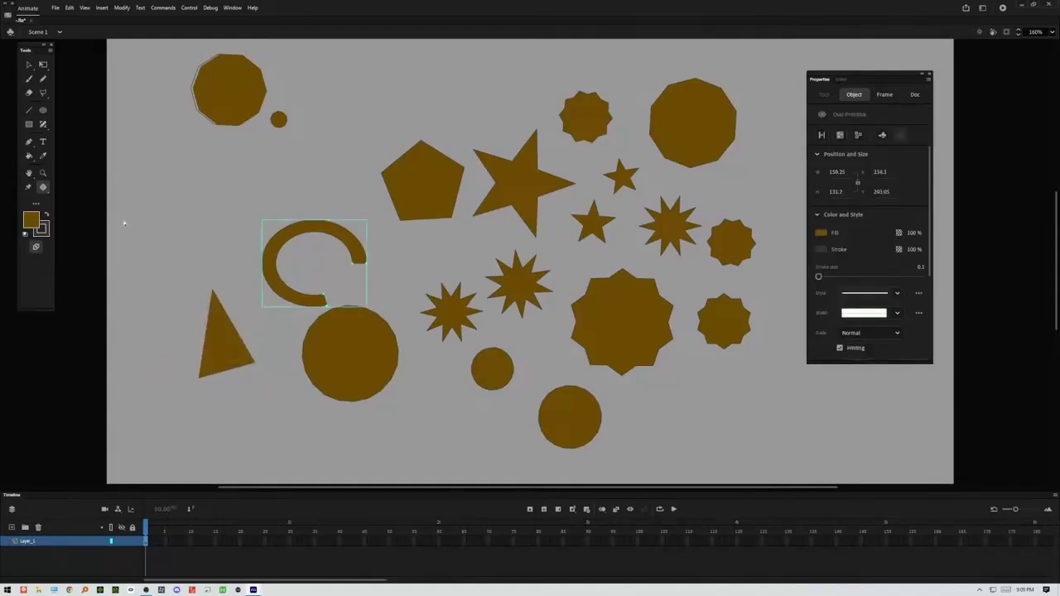
{"action": "left_click", "coordinate": [121, 8]}
{"action": "mouse_move", "coordinate": [166, 77]}
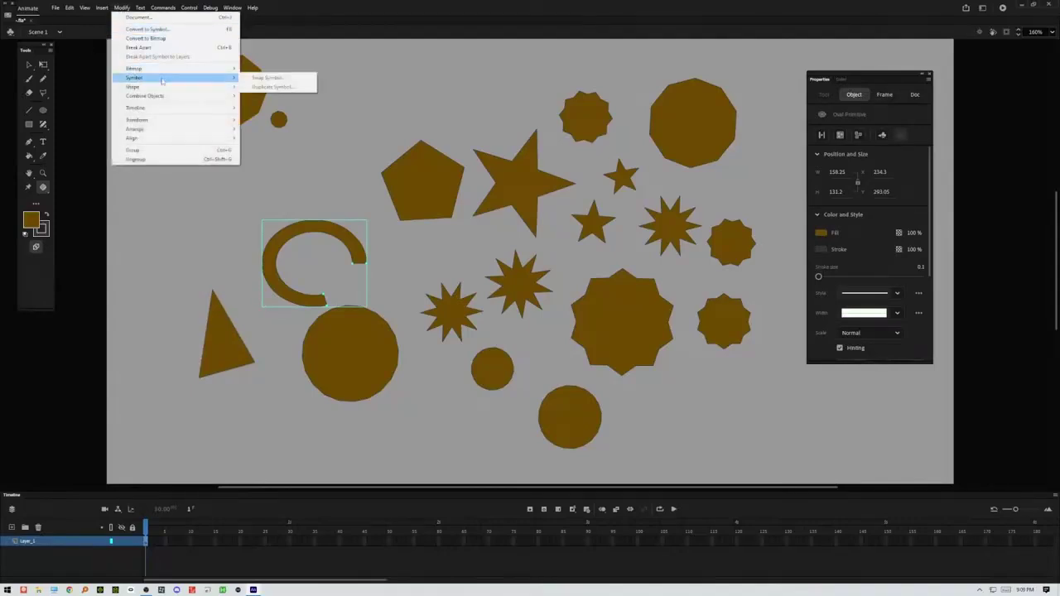
{"action": "left_click", "coordinate": [170, 32]}
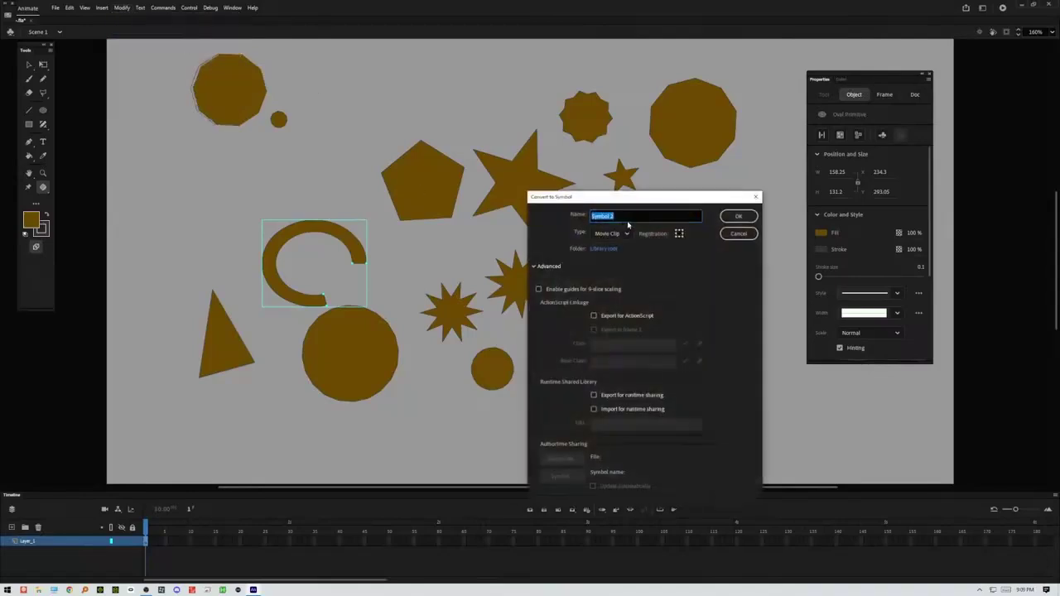
{"action": "left_click", "coordinate": [607, 234]}
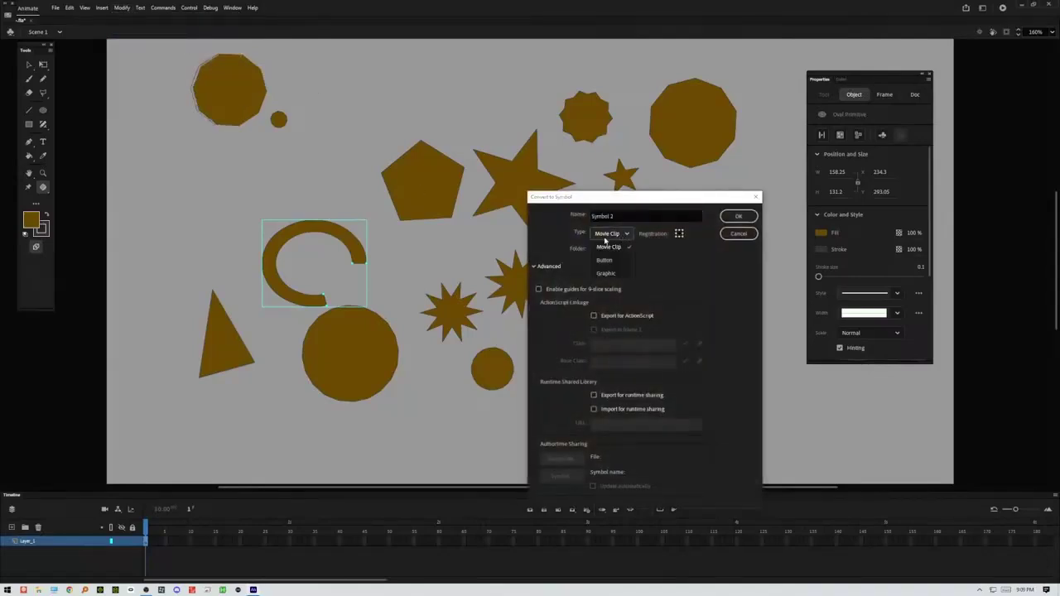
{"action": "left_click", "coordinate": [622, 248]}
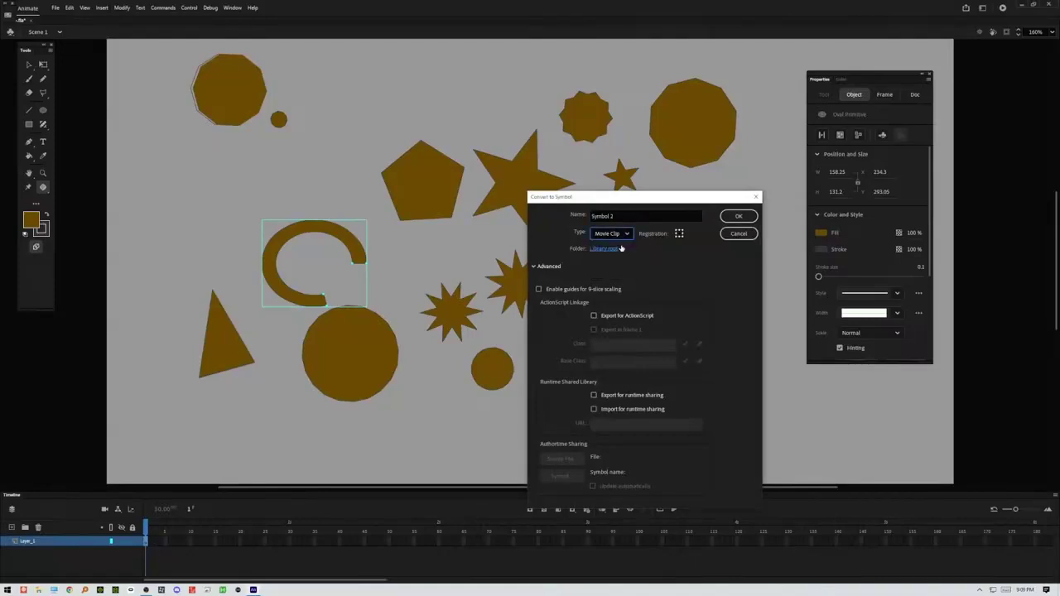
{"action": "left_click", "coordinate": [738, 216]}
Step: Flip the open-ring movie clip horizontally with 3D Rotation and move it up and left, above the triangle
{"action": "left_click_drag", "start_coordinate": [322, 265], "coordinate": [361, 242]}
{"action": "left_click", "coordinate": [431, 192]}
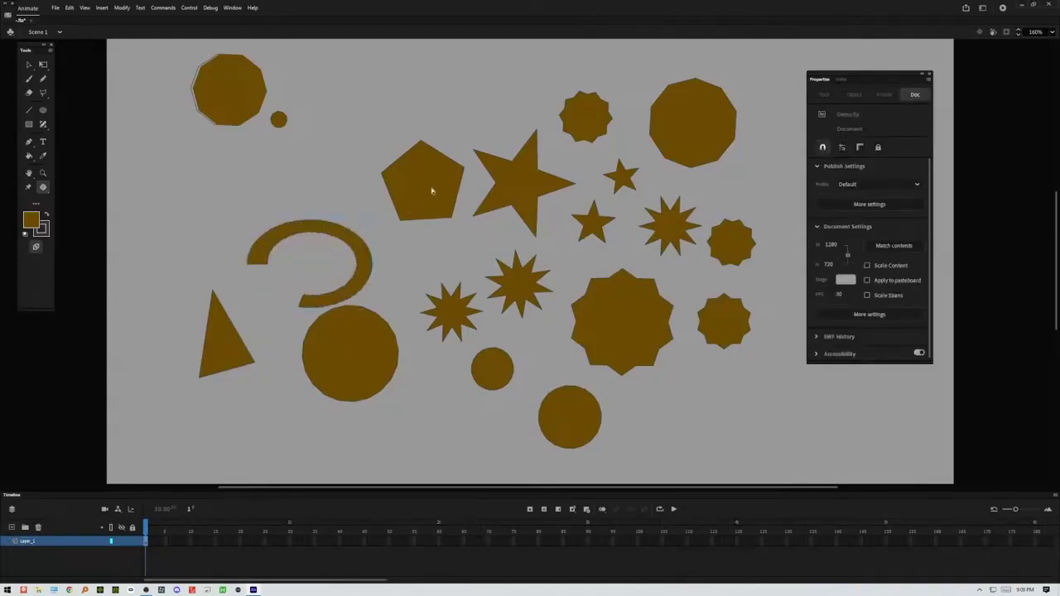
{"action": "left_click", "coordinate": [29, 65]}
{"action": "left_click", "coordinate": [287, 226]}
{"action": "left_click_drag", "start_coordinate": [287, 226], "coordinate": [215, 171]}
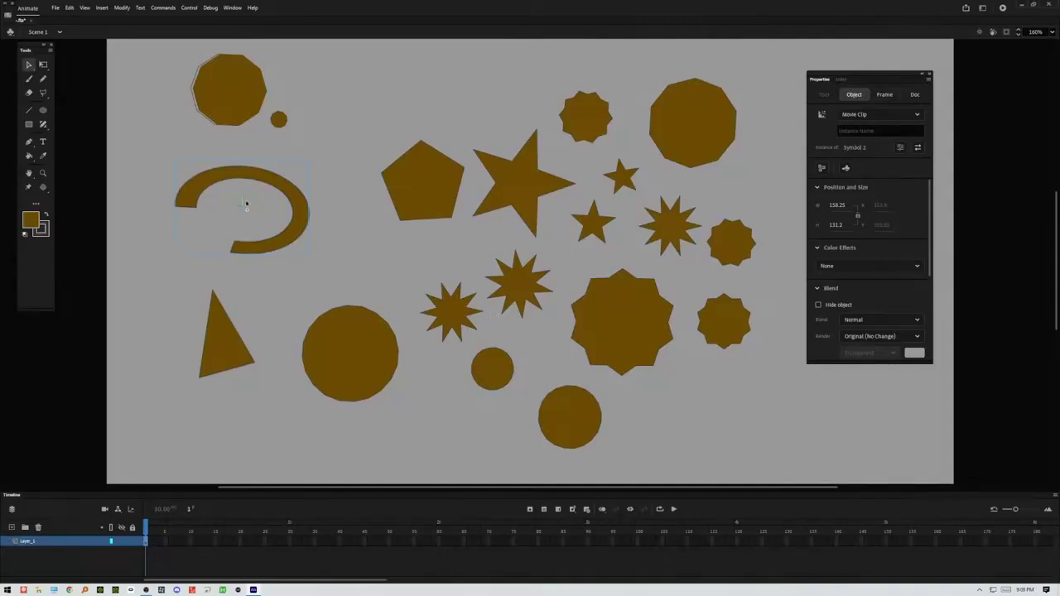
{"action": "left_click_drag", "start_coordinate": [302, 203], "coordinate": [323, 214]}
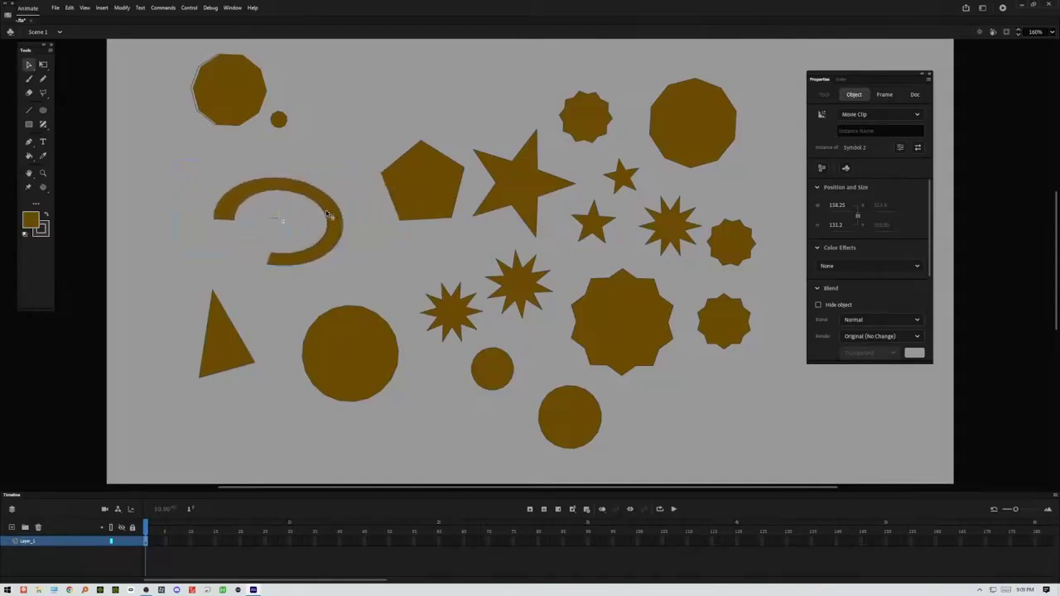
Step: Rotate the open-ring movie clip in 3D around several axes until it is a narrow, slanted ring opening upward
{"action": "left_click", "coordinate": [43, 187]}
{"action": "left_click_drag", "start_coordinate": [274, 223], "coordinate": [318, 211]}
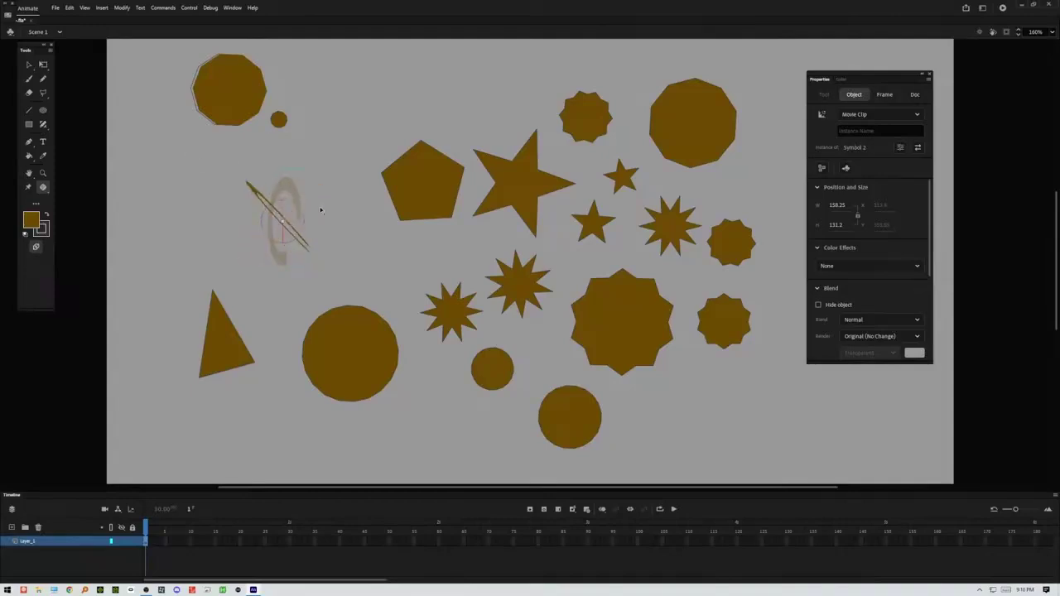
{"action": "left_click_drag", "start_coordinate": [385, 187], "coordinate": [258, 213]}
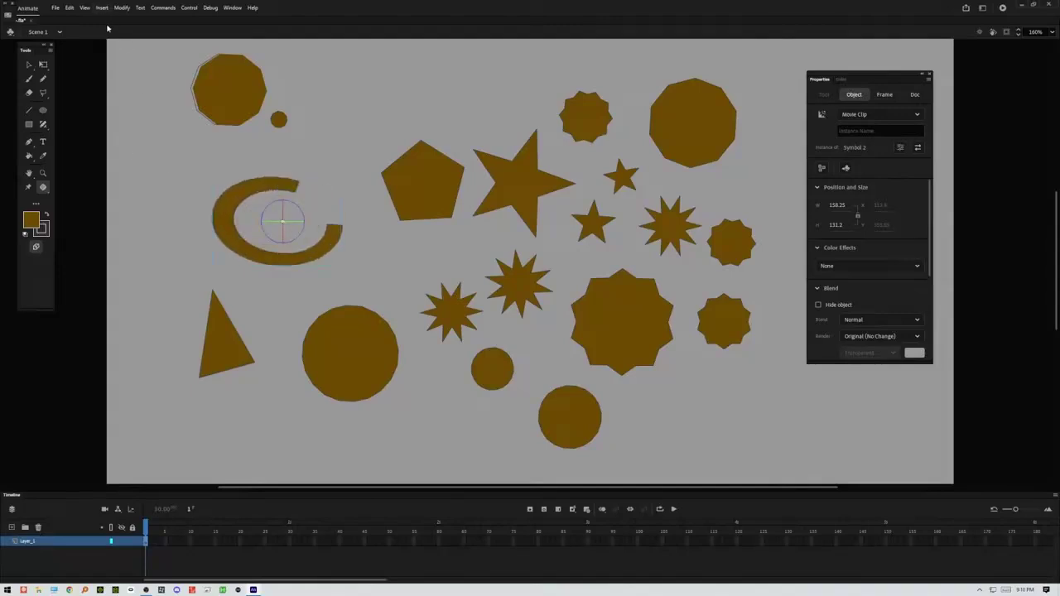
{"action": "left_click", "coordinate": [624, 305]}
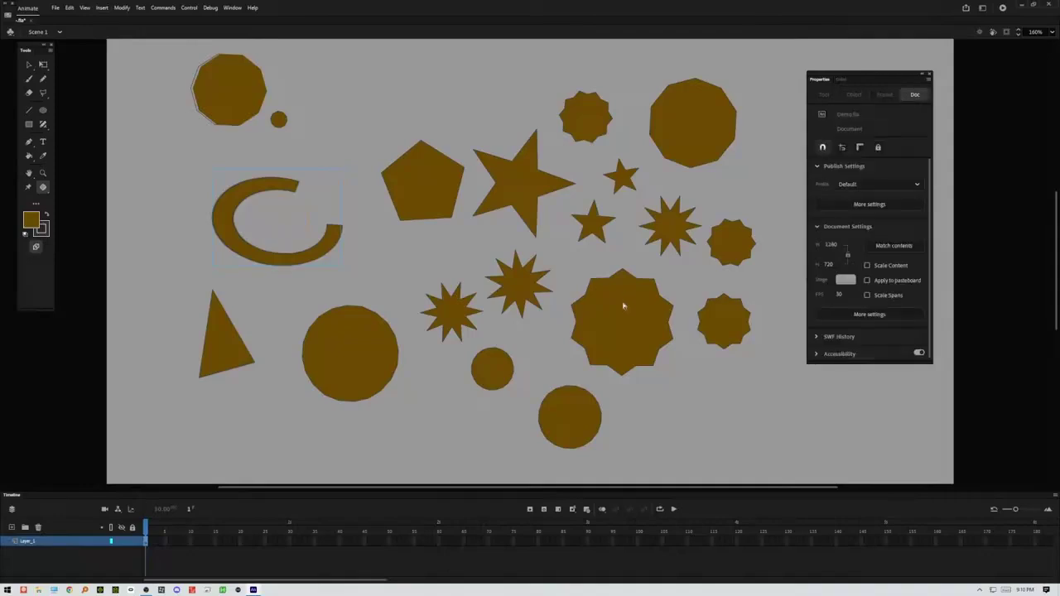
{"action": "left_click", "coordinate": [284, 261]}
{"action": "mouse_move", "coordinate": [288, 223]}
{"action": "left_mouse_down"}
{"action": "mouse_move", "coordinate": [289, 211]}
{"action": "mouse_move", "coordinate": [279, 220]}
{"action": "mouse_move", "coordinate": [303, 236]}
{"action": "mouse_move", "coordinate": [284, 220]}
{"action": "left_mouse_up"}
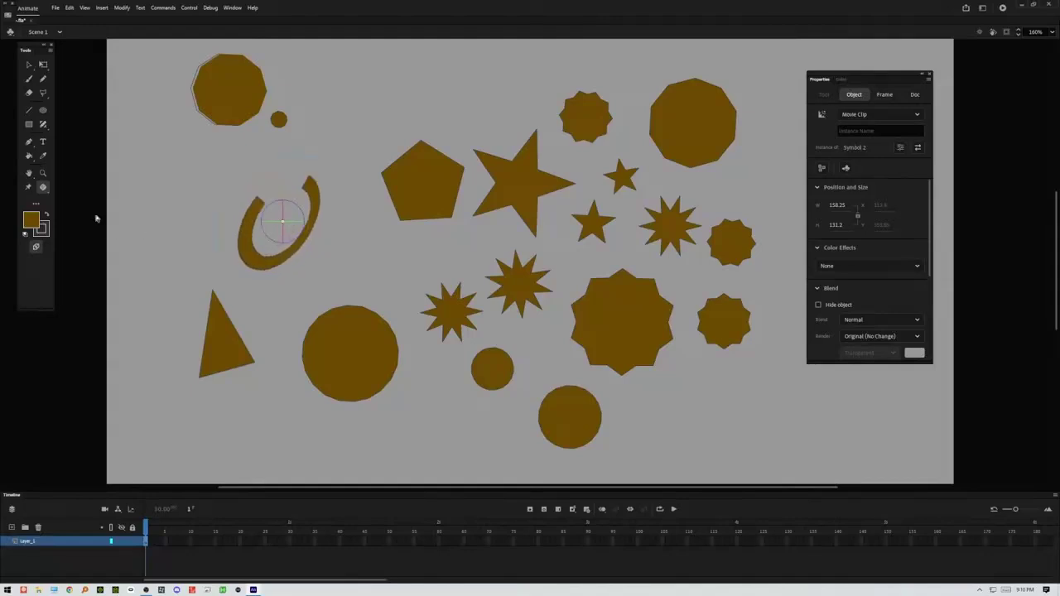
Step: Add the 3D Translation tool to the toolbar and move the open ring along its X axis past the stage's right edge
{"action": "left_click", "coordinate": [35, 203]}
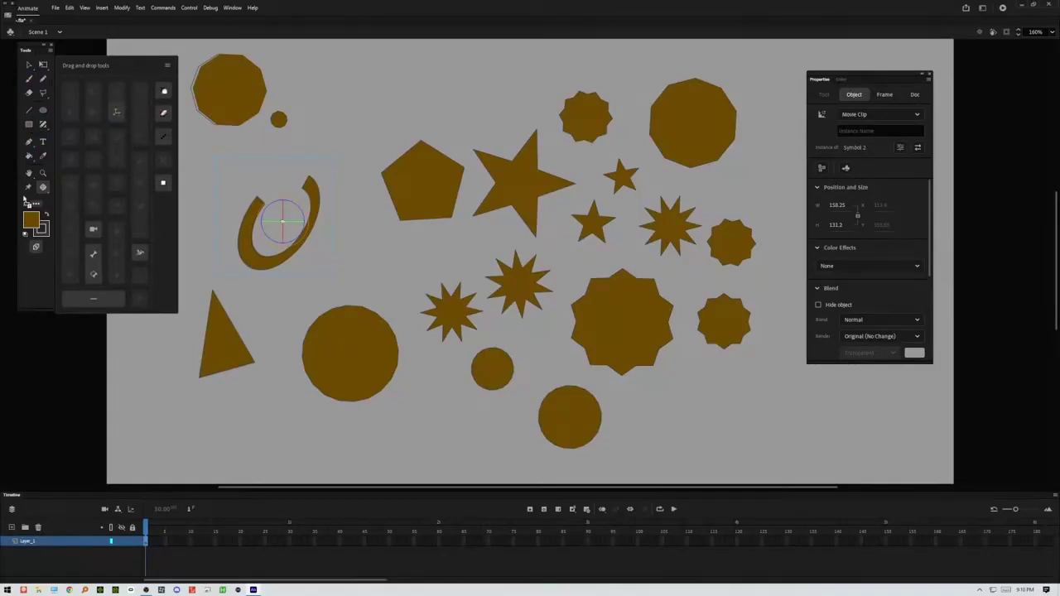
{"action": "left_click_drag", "start_coordinate": [36, 189], "coordinate": [42, 189]}
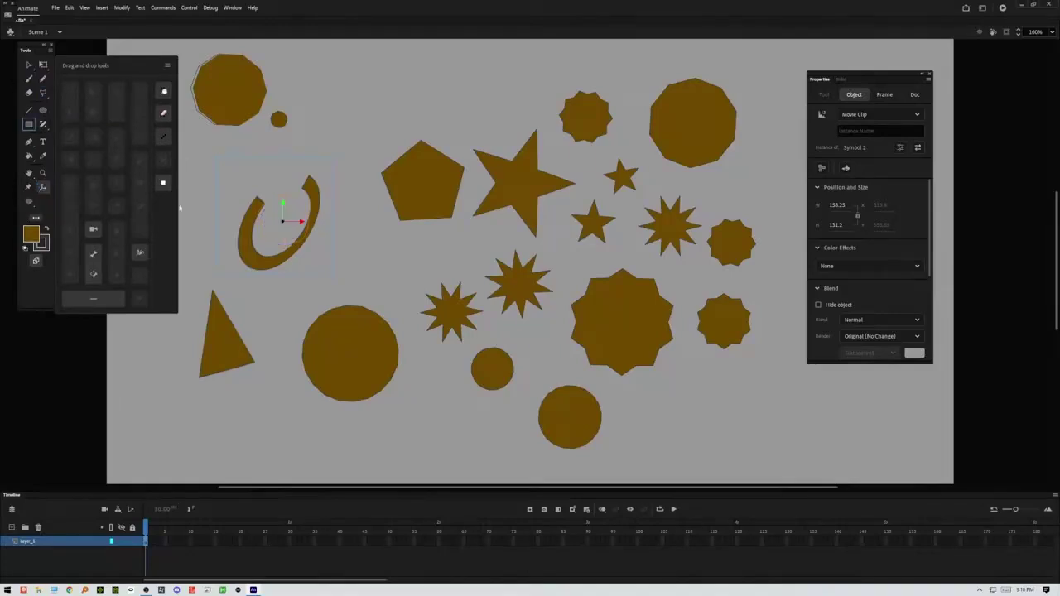
{"action": "left_click_drag", "start_coordinate": [302, 222], "coordinate": [736, 234]}
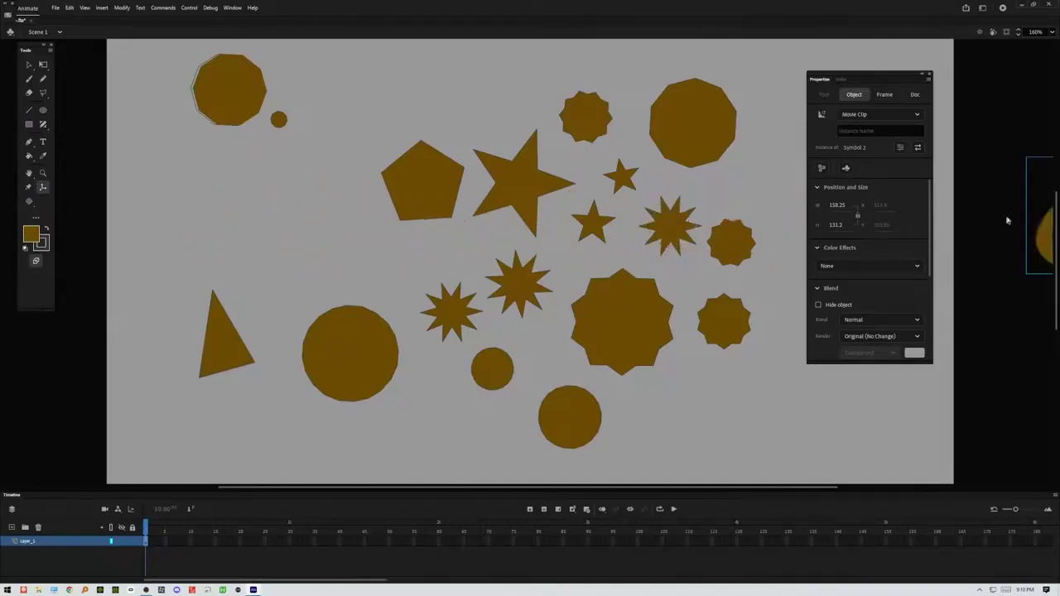
Step: Move the triangle with 3D Translation along its axes until it overlaps the pentagon and the large star
{"action": "left_click_drag", "start_coordinate": [245, 346], "coordinate": [338, 123]}
{"action": "left_click_drag", "start_coordinate": [343, 186], "coordinate": [343, 158]}
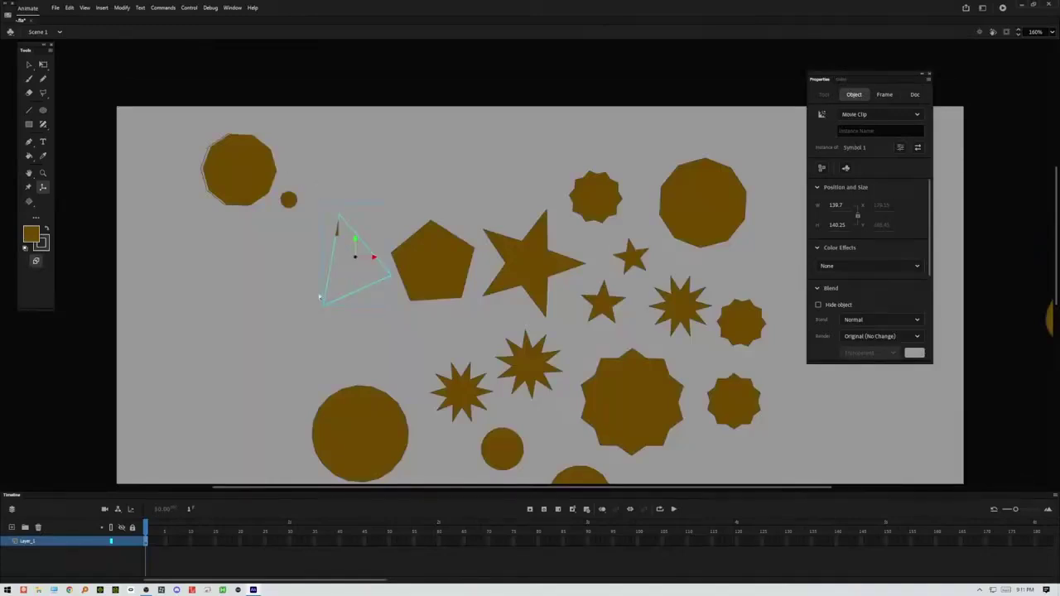
{"action": "left_click_drag", "start_coordinate": [354, 255], "coordinate": [129, 290]}
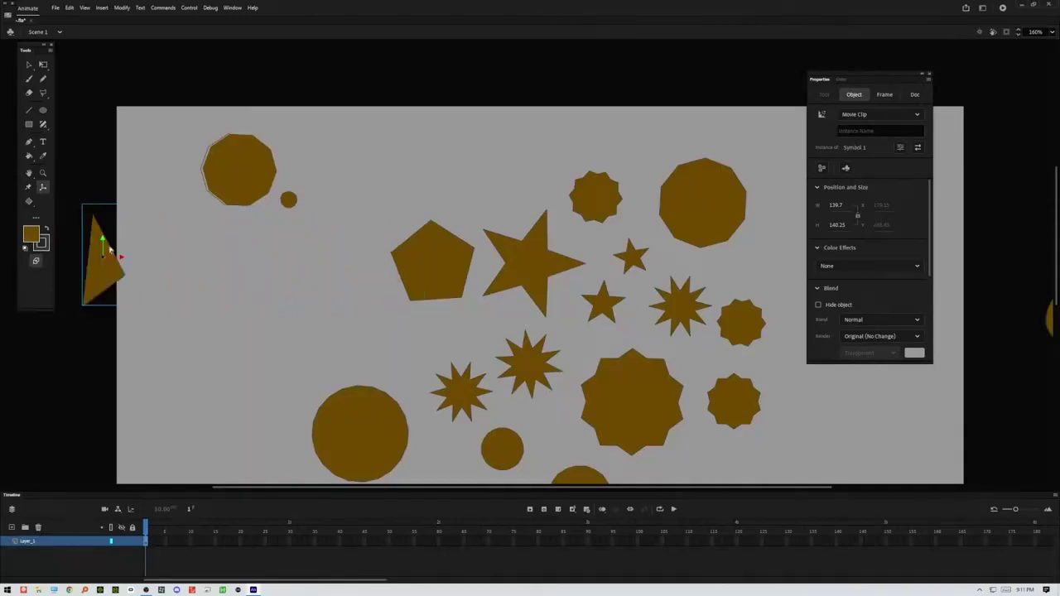
{"action": "left_click_drag", "start_coordinate": [117, 258], "coordinate": [496, 267]}
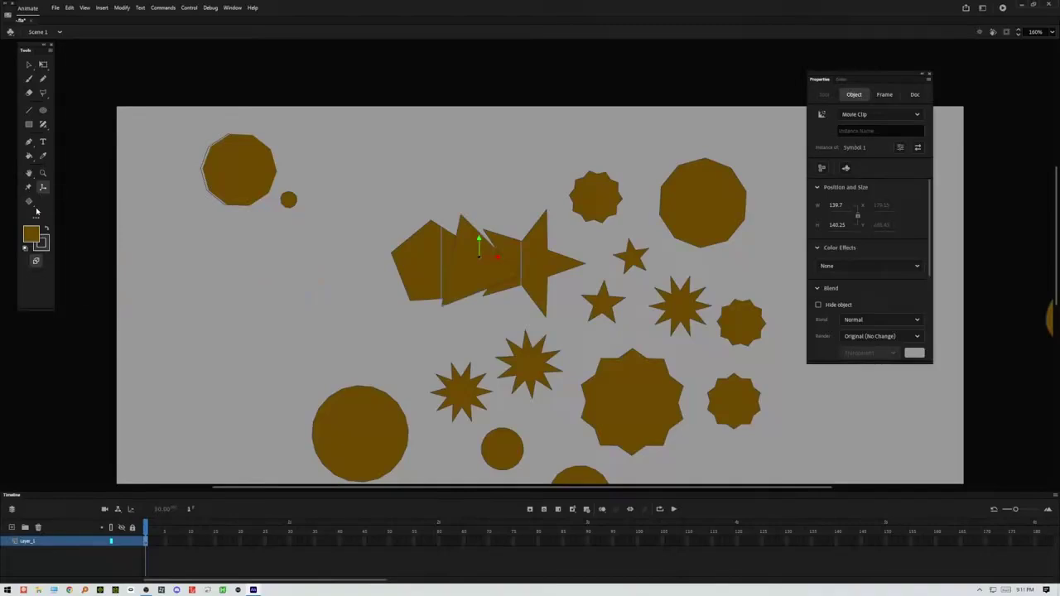
Step: Add the Width tool to the toolbar beside the 3D Rotation tool
{"action": "left_click", "coordinate": [29, 202]}
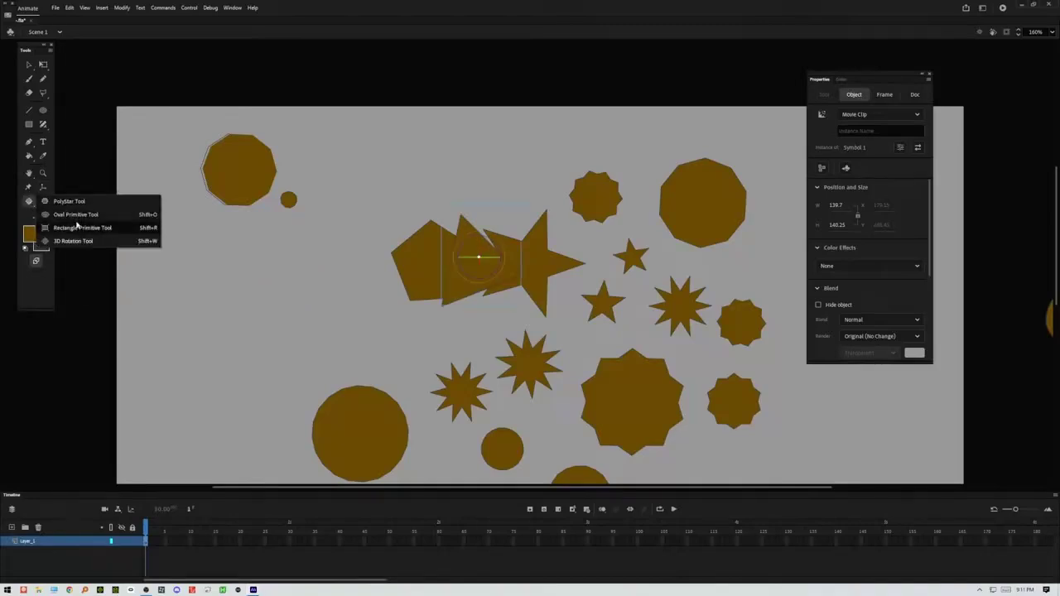
{"action": "left_click", "coordinate": [35, 207]}
{"action": "left_click", "coordinate": [36, 217]}
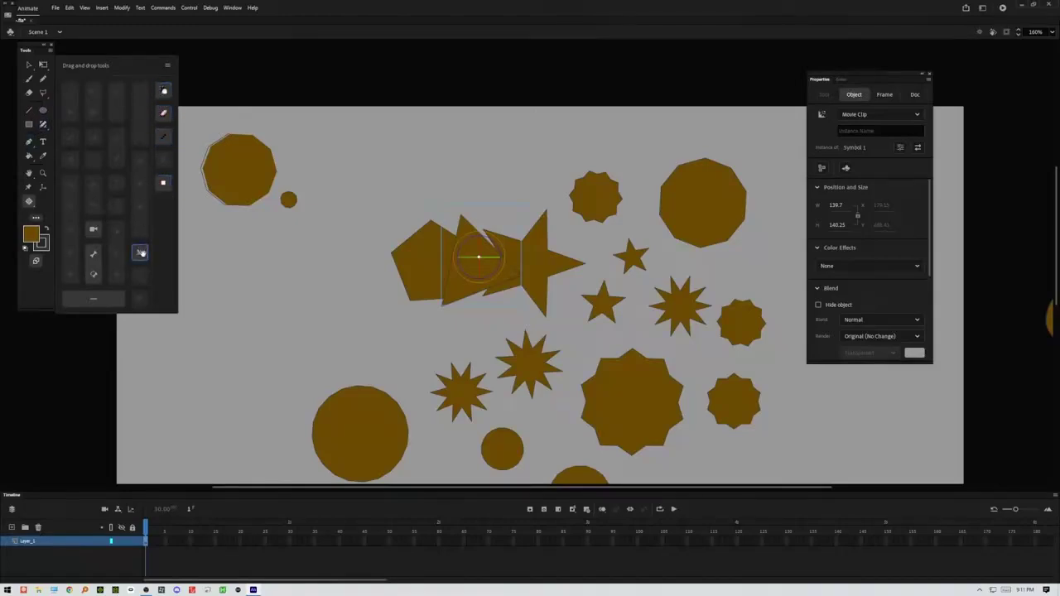
{"action": "left_click_drag", "start_coordinate": [141, 252], "coordinate": [44, 202]}
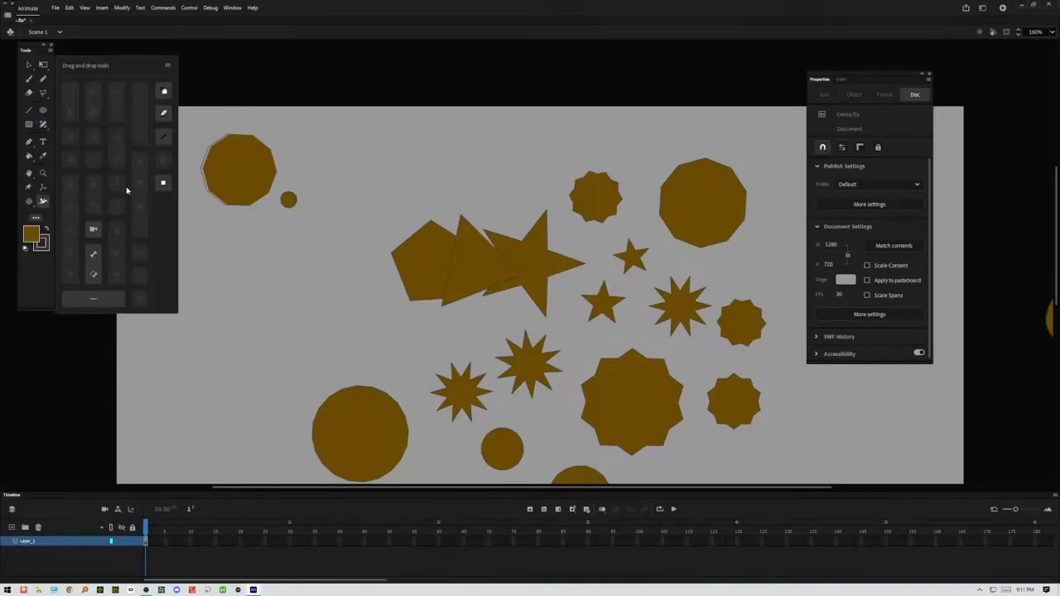
{"action": "key", "text": "t"}
{"action": "left_click", "coordinate": [36, 219]}
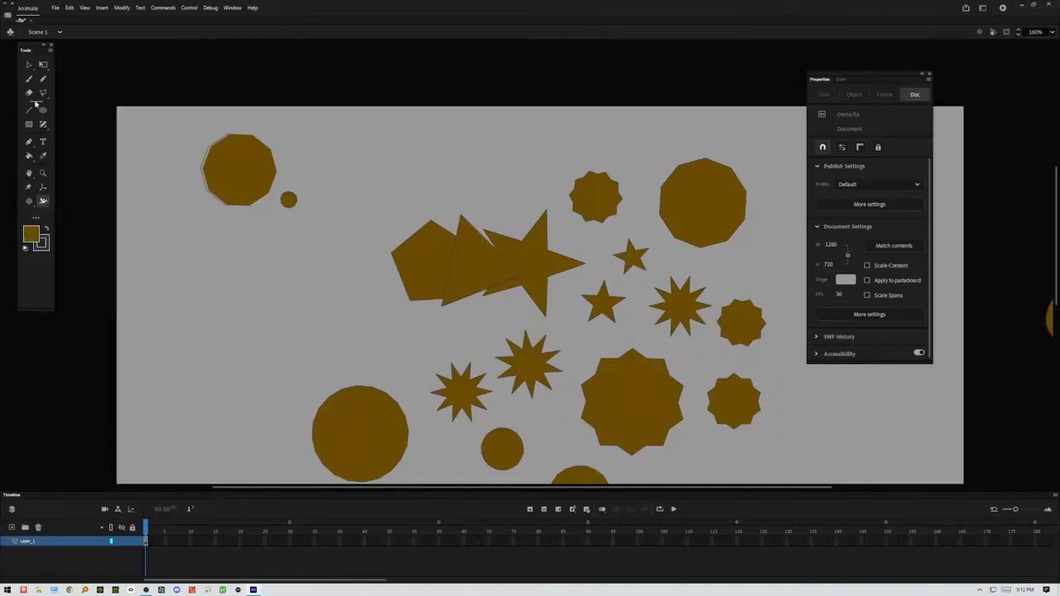
Step: Draw a wavy pencil line in the empty area below the large ten-sided polygon
{"action": "left_click", "coordinate": [43, 78]}
{"action": "mouse_move", "coordinate": [161, 327]}
{"action": "left_mouse_down"}
{"action": "mouse_move", "coordinate": [171, 246]}
{"action": "mouse_move", "coordinate": [286, 240]}
{"action": "left_mouse_up"}
{"action": "left_click", "coordinate": [29, 65]}
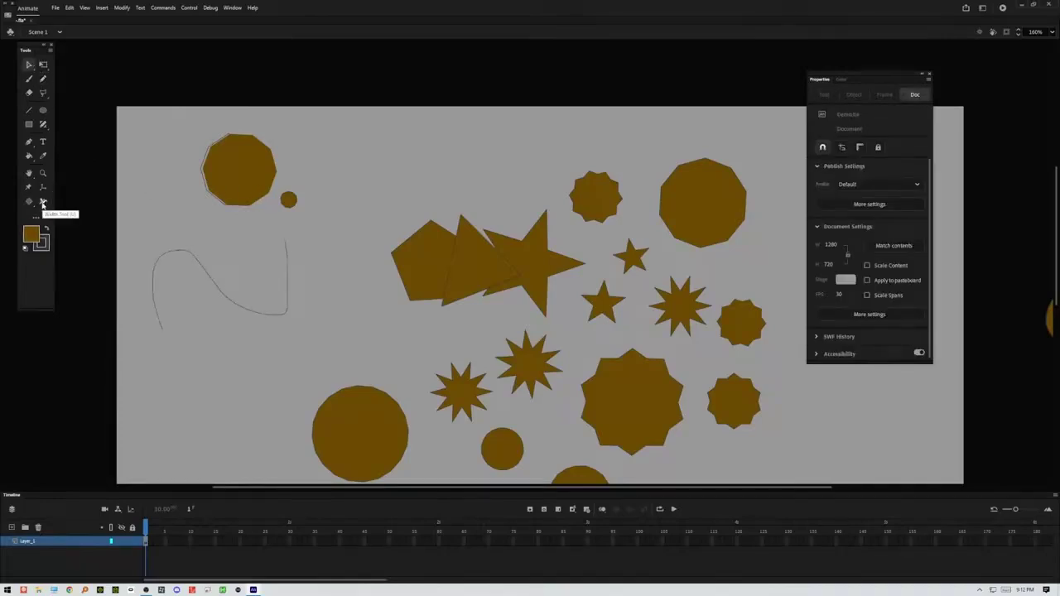
Step: Try to vary the thickness of the wavy pencil line with the Width tool
{"action": "left_click", "coordinate": [43, 202]}
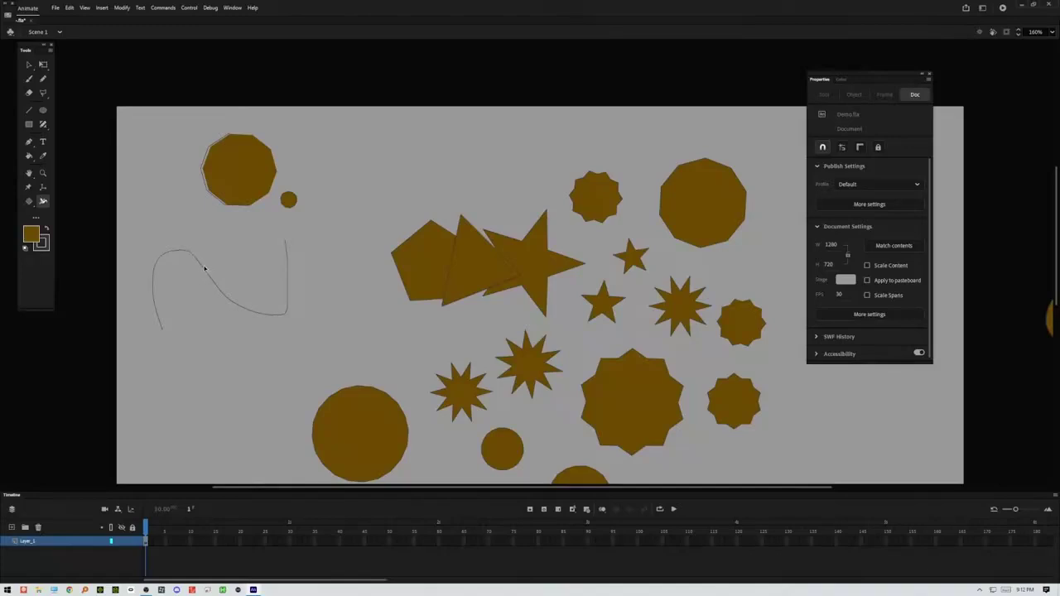
{"action": "left_click_drag", "start_coordinate": [197, 261], "coordinate": [192, 257]}
{"action": "right_click", "coordinate": [285, 245]}
{"action": "key", "text": "Escape"}
Step: Draw a straight diagonal line beside the wavy pencil line with the Line tool
{"action": "left_click", "coordinate": [31, 109]}
{"action": "left_click_drag", "start_coordinate": [261, 357], "coordinate": [335, 268]}
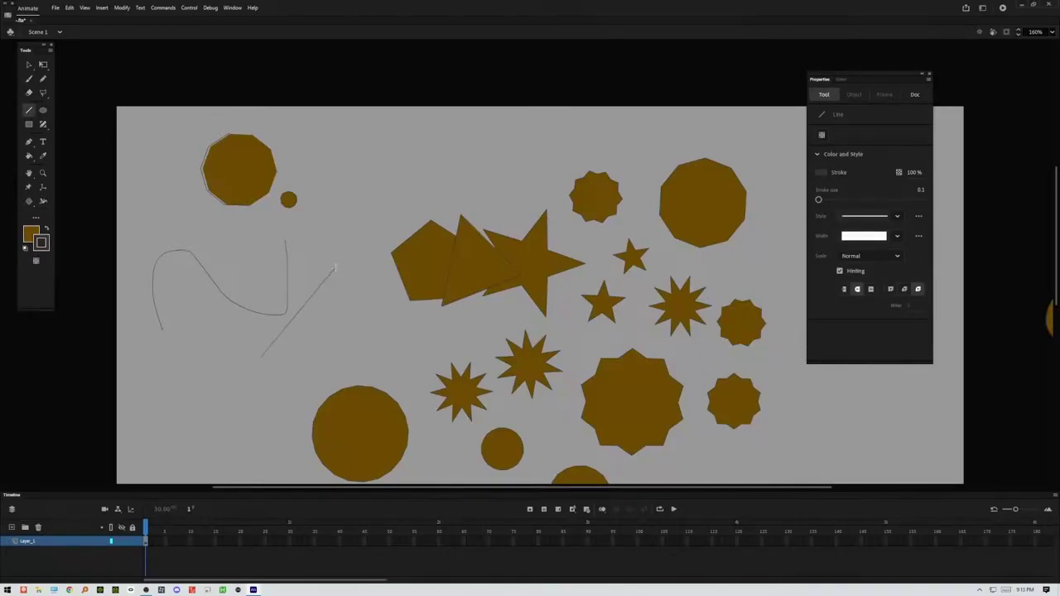
Step: Bend the straight diagonal line into a shallow curve and collapse the publish and document settings sections
{"action": "key", "text": "v"}
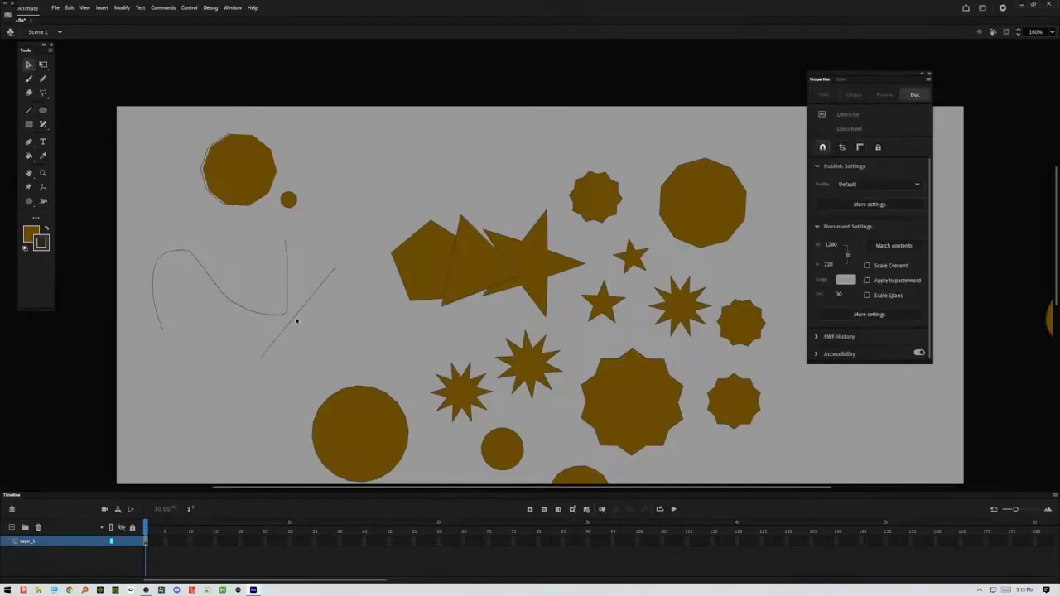
{"action": "left_click_drag", "start_coordinate": [298, 316], "coordinate": [304, 332]}
{"action": "left_click", "coordinate": [815, 168]}
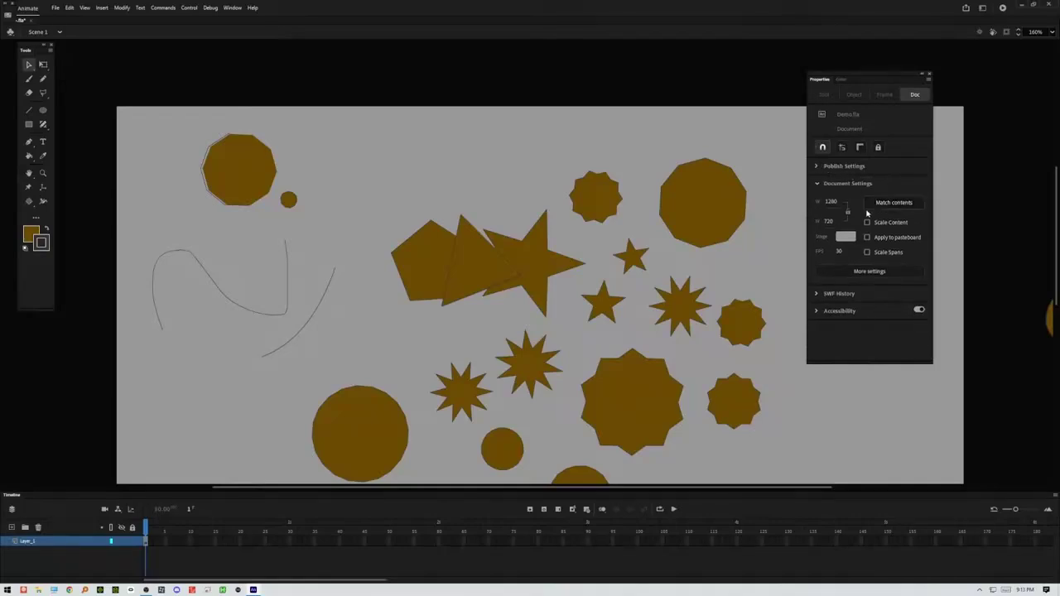
{"action": "left_click", "coordinate": [817, 183]}
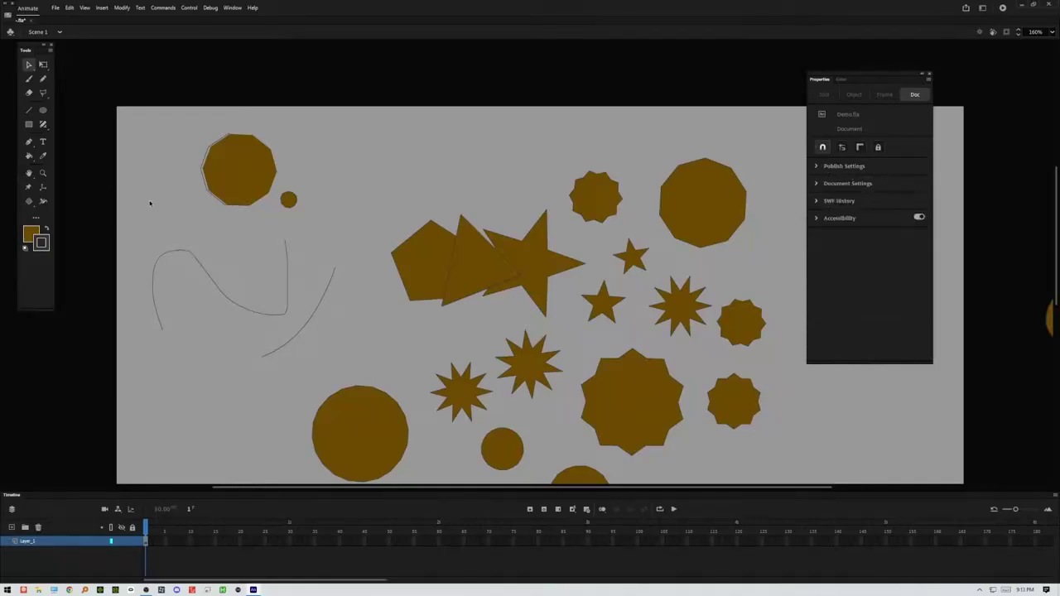
Step: Set the bent line's stroke size to 10 and thicken its upper middle with the Width tool
{"action": "left_click", "coordinate": [322, 300]}
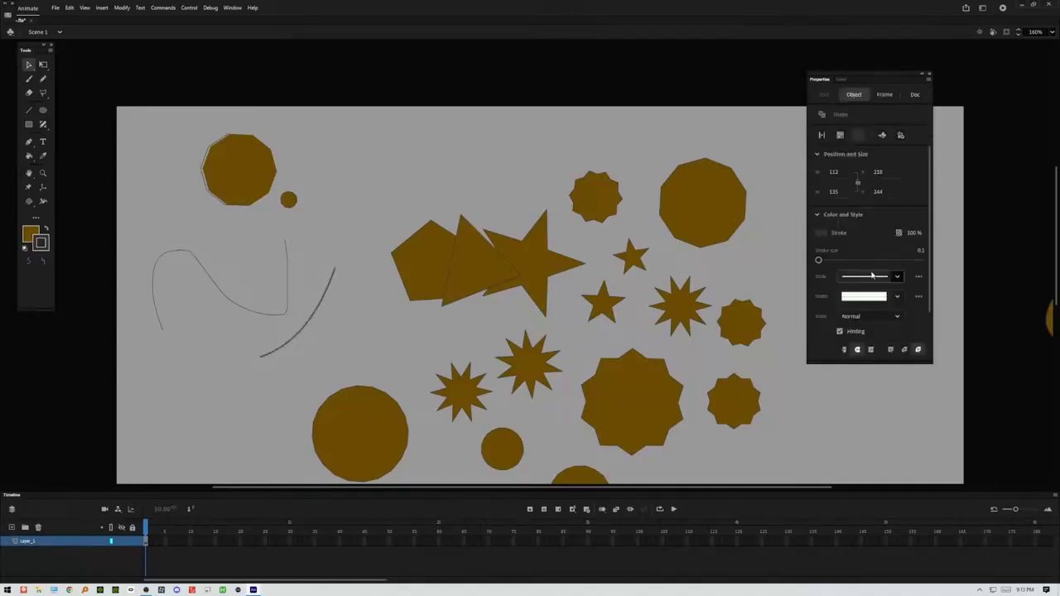
{"action": "left_click_drag", "start_coordinate": [819, 260], "coordinate": [824, 261]}
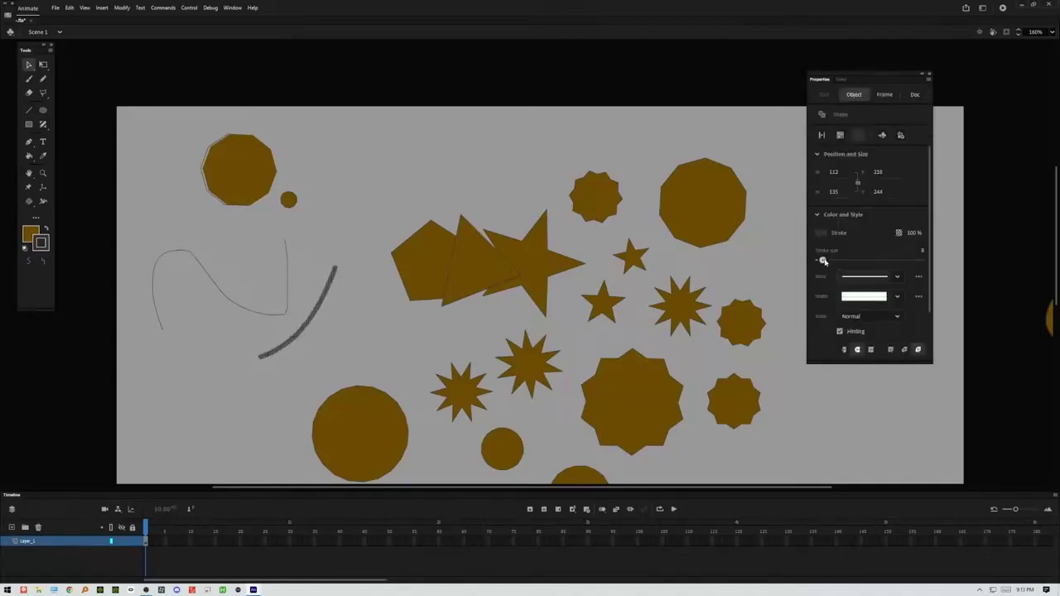
{"action": "left_click", "coordinate": [226, 244]}
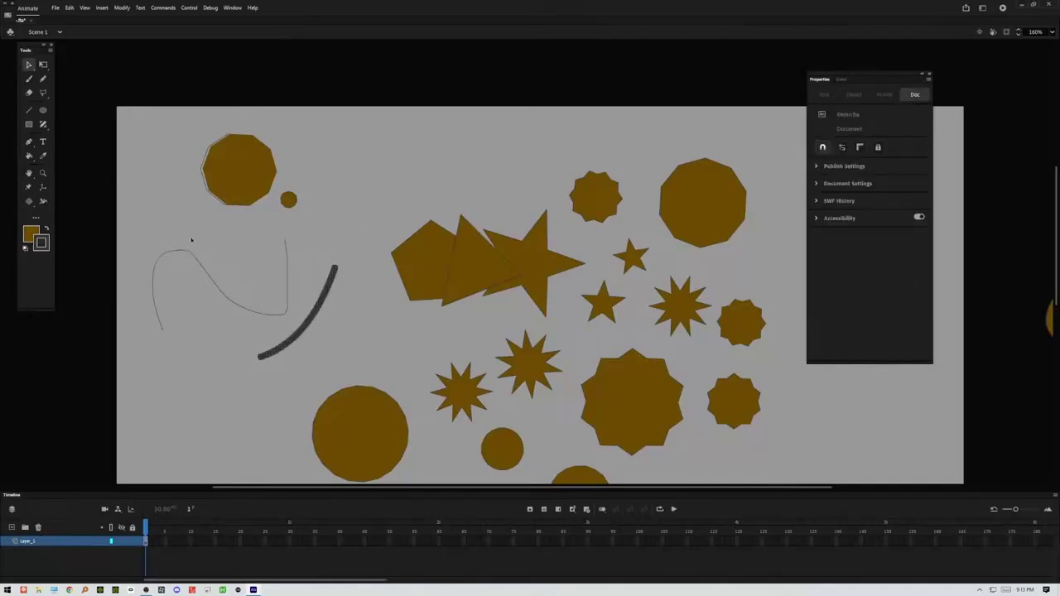
{"action": "left_click", "coordinate": [44, 201]}
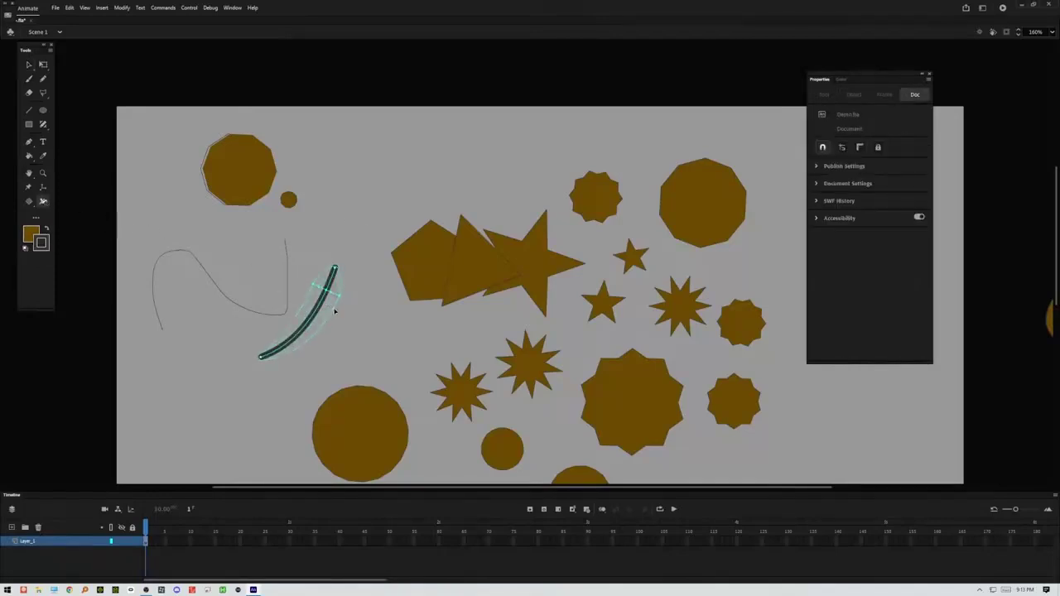
{"action": "left_click_drag", "start_coordinate": [329, 305], "coordinate": [337, 272]}
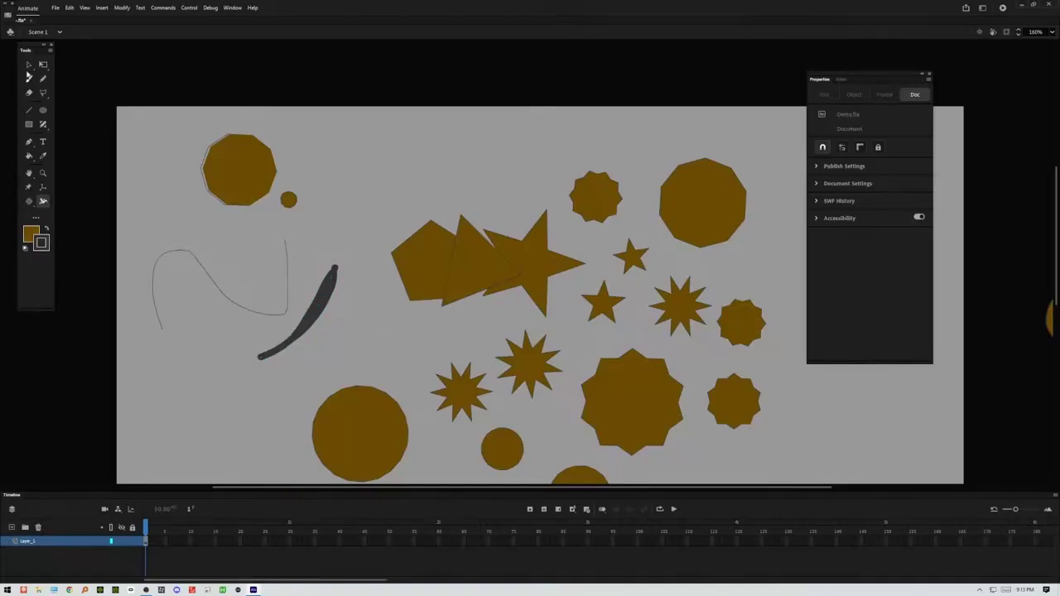
Step: Bow the thickened curve further outward with the Selection tool and pull its lower end downward
{"action": "left_click", "coordinate": [28, 64]}
{"action": "left_click", "coordinate": [325, 308]}
{"action": "left_click", "coordinate": [334, 311]}
{"action": "left_click_drag", "start_coordinate": [329, 291], "coordinate": [356, 253]}
{"action": "mouse_move", "coordinate": [305, 309]}
{"action": "left_mouse_down"}
{"action": "mouse_move", "coordinate": [341, 302]}
{"action": "mouse_move", "coordinate": [294, 319]}
{"action": "mouse_move", "coordinate": [331, 340]}
{"action": "mouse_move", "coordinate": [343, 320]}
{"action": "left_mouse_up"}
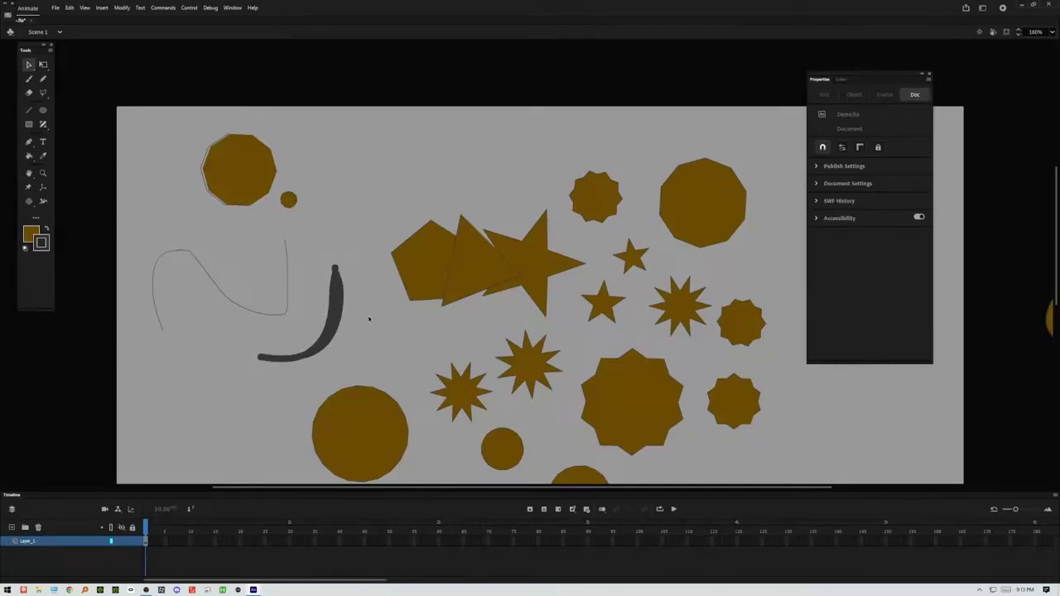
{"action": "mouse_move", "coordinate": [260, 357]}
{"action": "left_mouse_down"}
{"action": "mouse_move", "coordinate": [249, 403]}
{"action": "mouse_move", "coordinate": [257, 386]}
{"action": "left_mouse_up"}
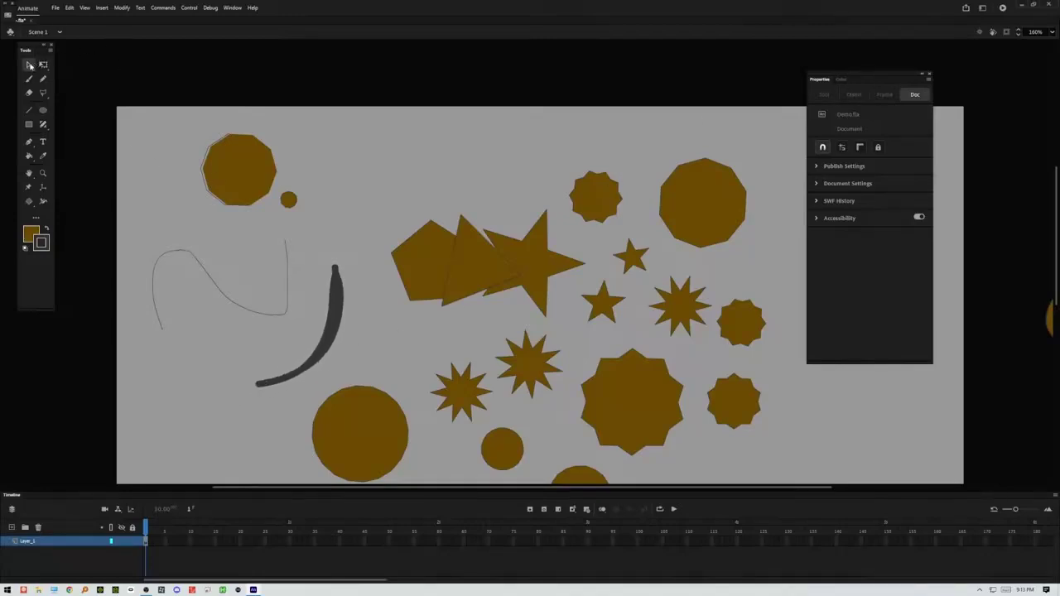
Step: Apply the width profile that tapers at both ends to the thickened curve
{"action": "left_click", "coordinate": [335, 323]}
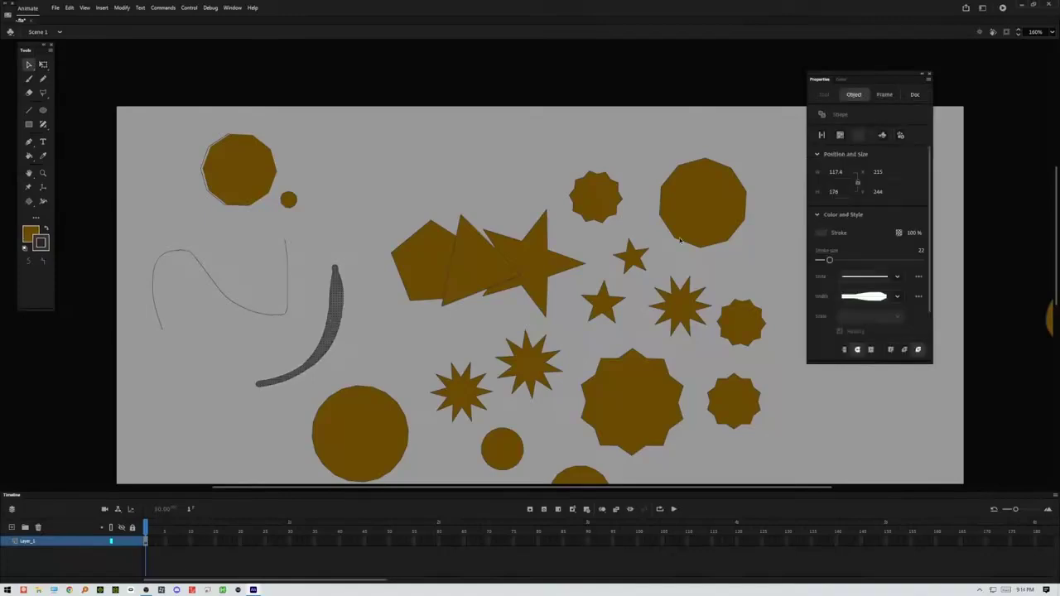
{"action": "left_click", "coordinate": [897, 297]}
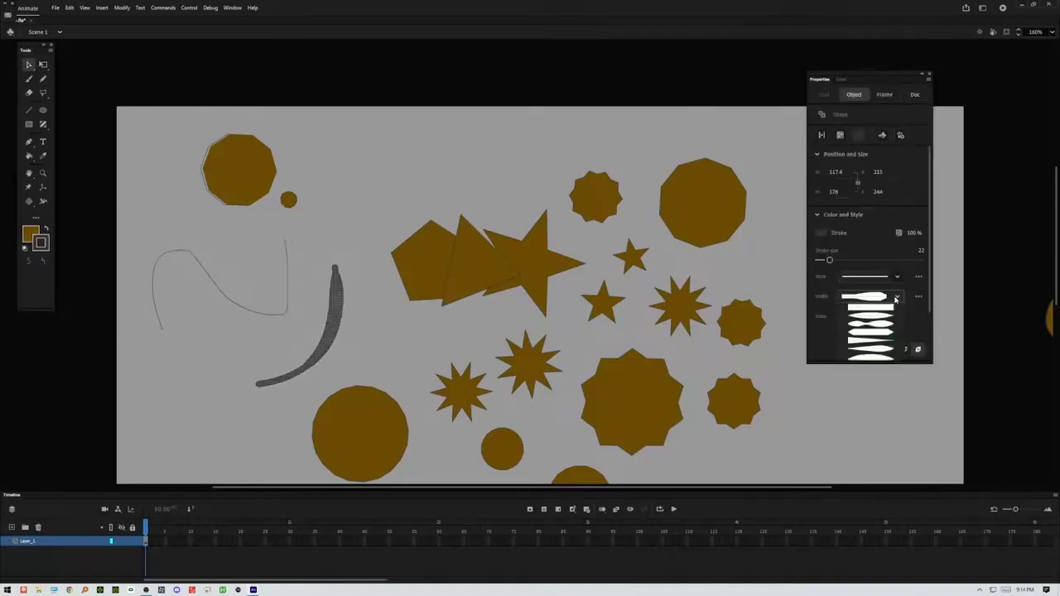
{"action": "left_click", "coordinate": [870, 325]}
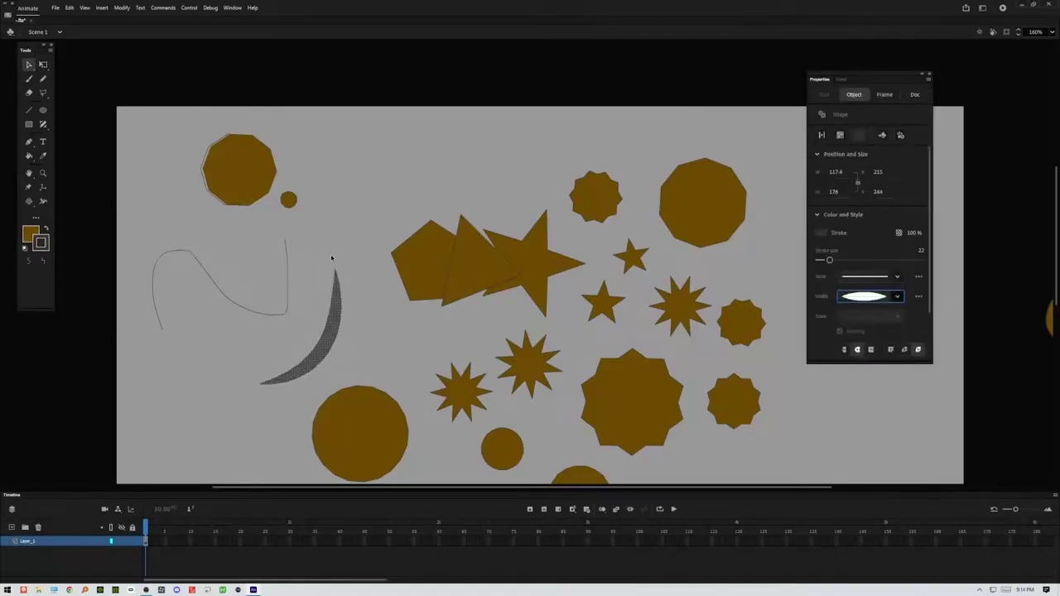
{"action": "left_click", "coordinate": [359, 263]}
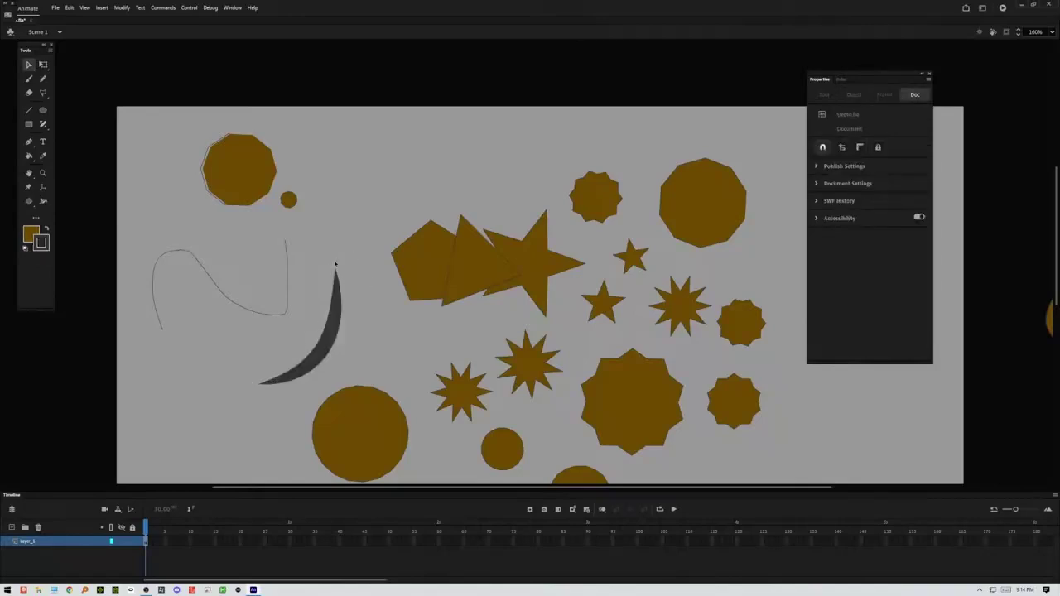
Step: Adjust the thickness at several points along the tapered curve with the Width tool
{"action": "left_click", "coordinate": [43, 201]}
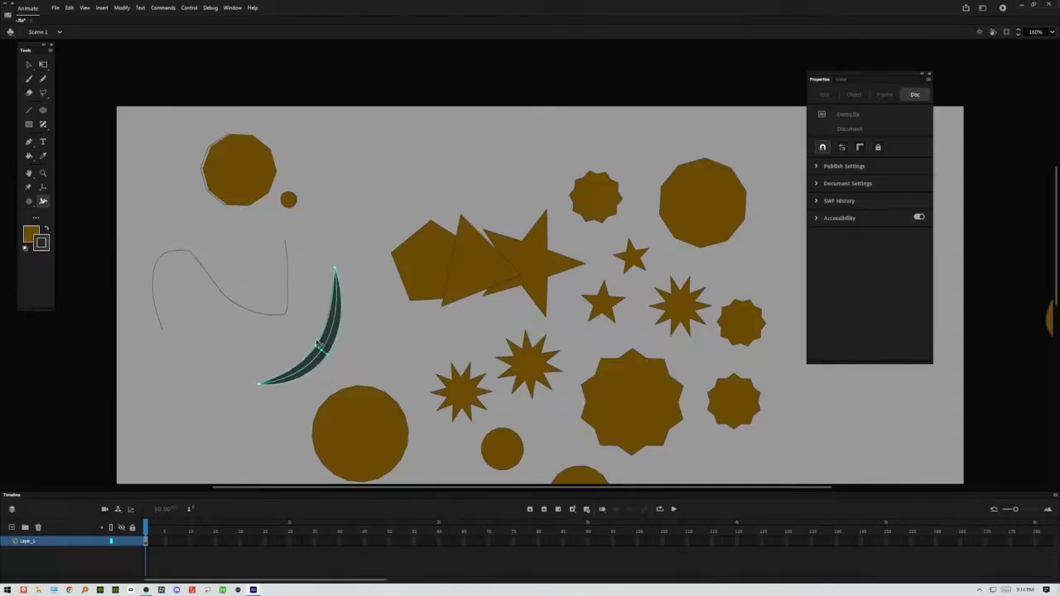
{"action": "left_click_drag", "start_coordinate": [321, 320], "coordinate": [329, 325]}
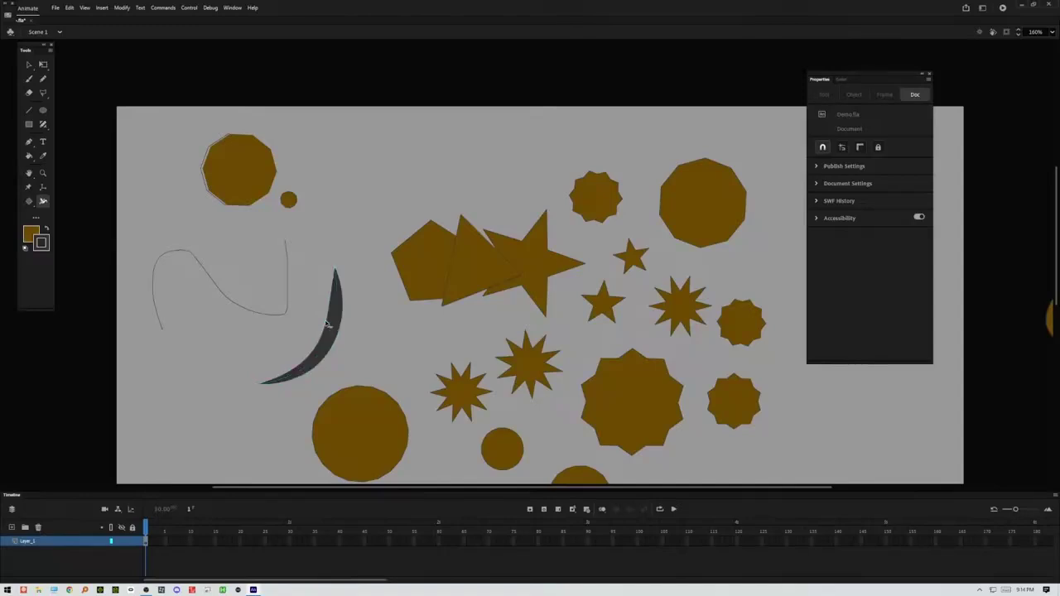
{"action": "mouse_move", "coordinate": [332, 326]}
{"action": "left_mouse_down"}
{"action": "mouse_move", "coordinate": [383, 341]}
{"action": "mouse_move", "coordinate": [338, 331]}
{"action": "left_mouse_up"}
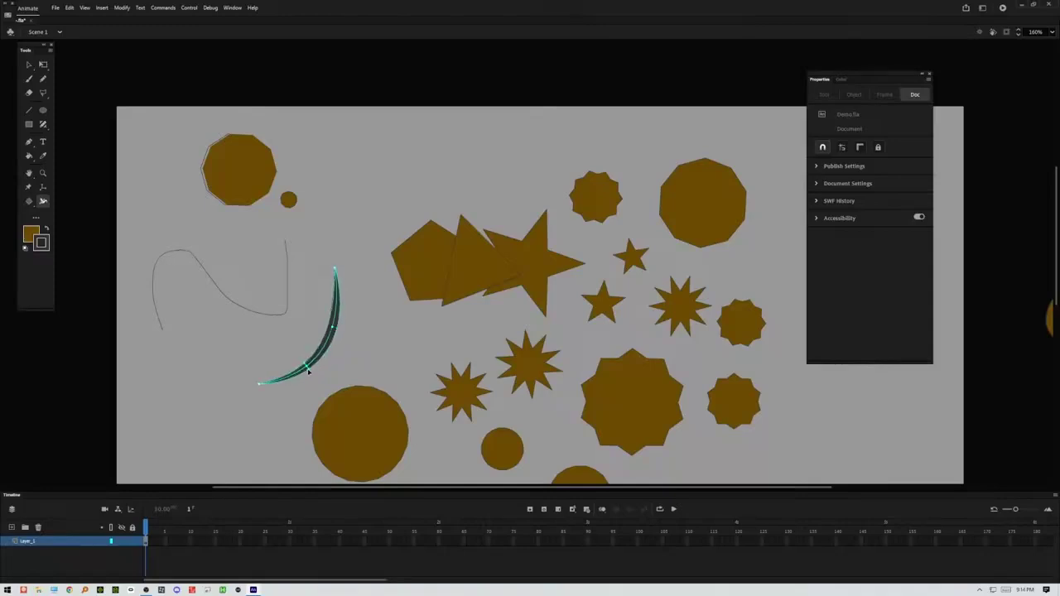
{"action": "left_click_drag", "start_coordinate": [311, 376], "coordinate": [288, 384]}
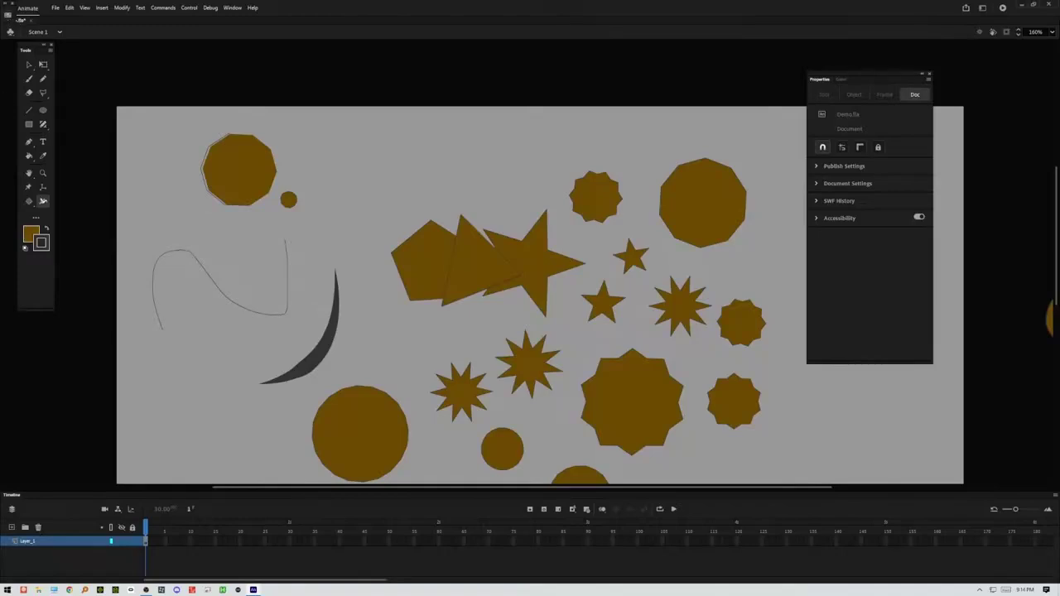
Step: Stretch the upper end of the tapered curve upward and bow its middle outward with the Selection tool
{"action": "left_click", "coordinate": [29, 64]}
{"action": "mouse_move", "coordinate": [335, 273]}
{"action": "left_mouse_down"}
{"action": "mouse_move", "coordinate": [396, 158]}
{"action": "mouse_move", "coordinate": [345, 185]}
{"action": "mouse_move", "coordinate": [360, 162]}
{"action": "left_mouse_up"}
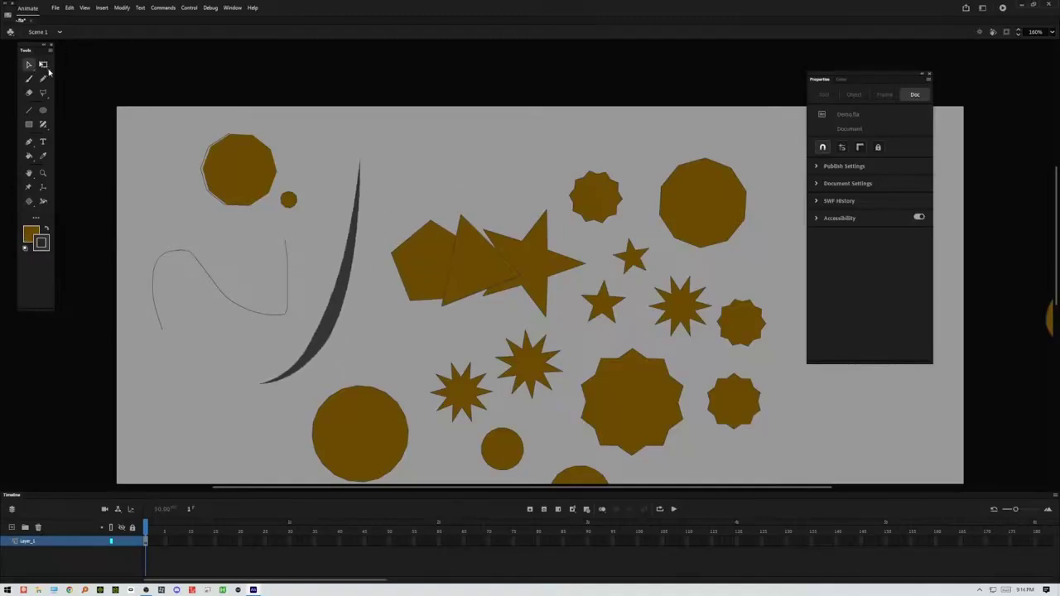
{"action": "mouse_move", "coordinate": [348, 277]}
{"action": "left_mouse_down"}
{"action": "mouse_move", "coordinate": [263, 171]}
{"action": "mouse_move", "coordinate": [341, 151]}
{"action": "mouse_move", "coordinate": [401, 201]}
{"action": "mouse_move", "coordinate": [386, 223]}
{"action": "mouse_move", "coordinate": [332, 186]}
{"action": "mouse_move", "coordinate": [318, 126]}
{"action": "mouse_move", "coordinate": [352, 199]}
{"action": "mouse_move", "coordinate": [365, 263]}
{"action": "left_mouse_up"}
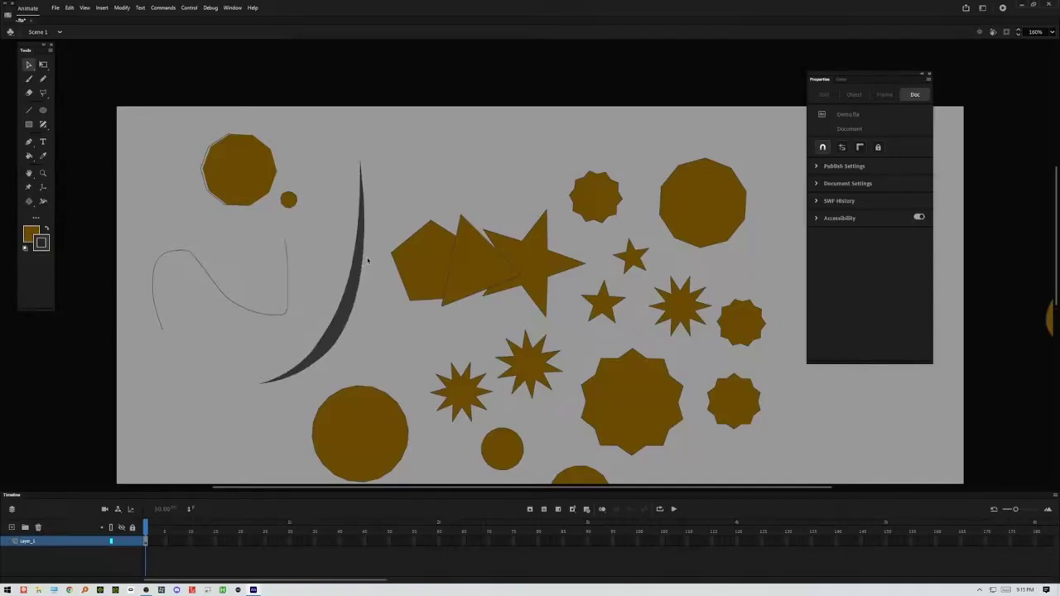
Step: Clear the stage and draw an angular heart outline from connected straight tapered lines with the Line tool
{"action": "key", "text": "ctrl+a"}
{"action": "key", "text": "Delete"}
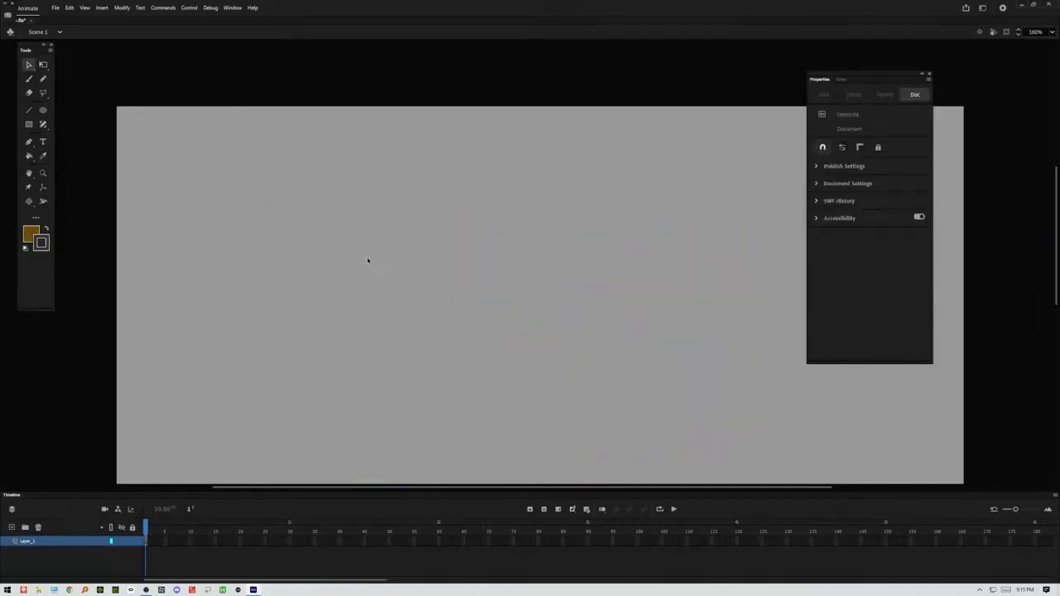
{"action": "left_click", "coordinate": [29, 109]}
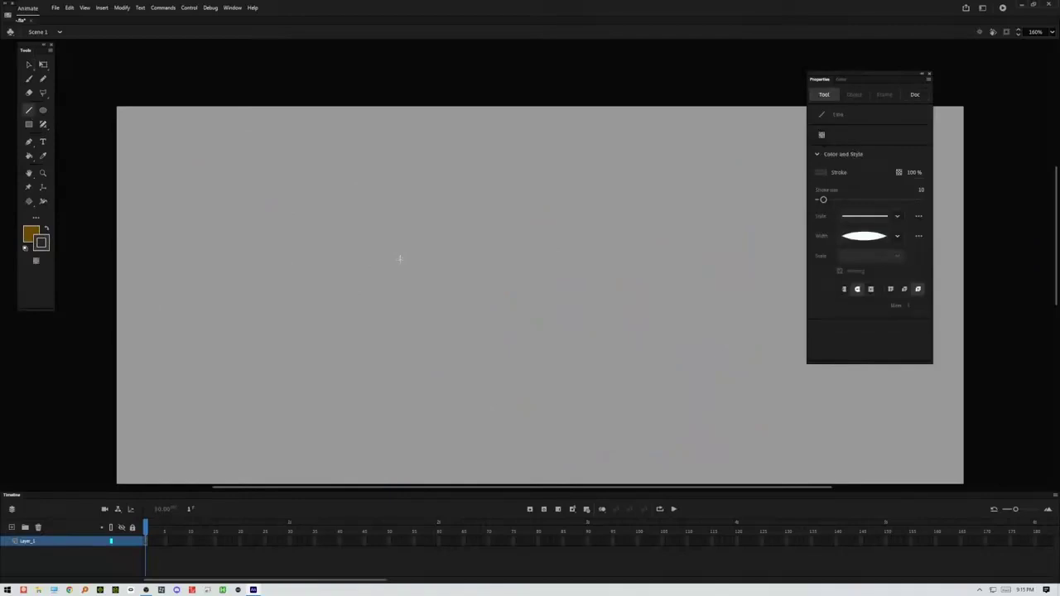
{"action": "mouse_move", "coordinate": [446, 246]}
{"action": "left_mouse_down"}
{"action": "mouse_move", "coordinate": [537, 157]}
{"action": "mouse_move", "coordinate": [618, 237]}
{"action": "mouse_move", "coordinate": [603, 225]}
{"action": "mouse_move", "coordinate": [468, 378]}
{"action": "mouse_move", "coordinate": [350, 251]}
{"action": "mouse_move", "coordinate": [325, 241]}
{"action": "mouse_move", "coordinate": [383, 177]}
{"action": "left_mouse_up"}
{"action": "key", "text": "ctrl+z"}
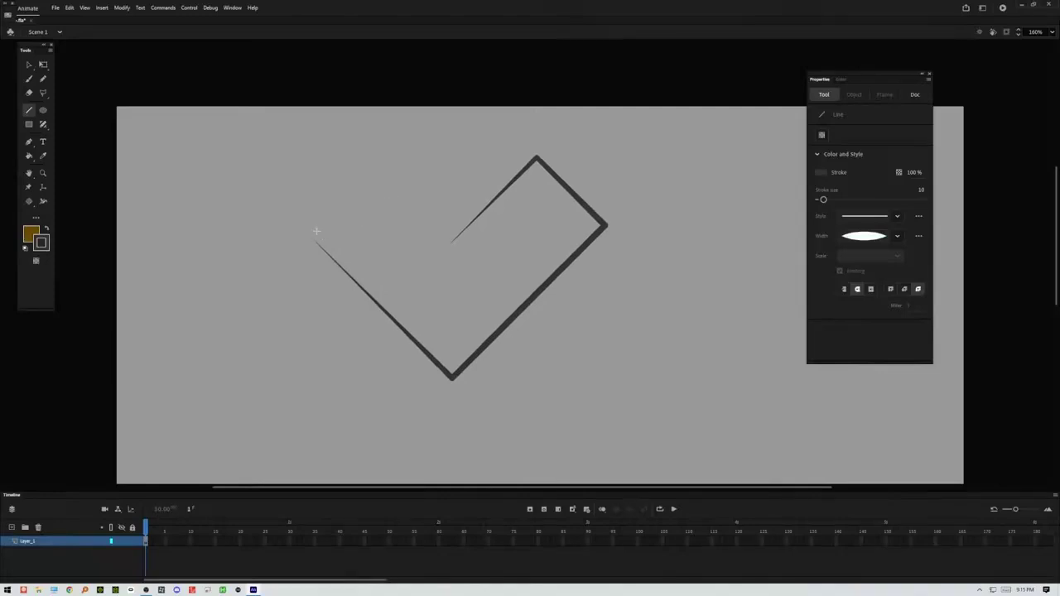
{"action": "left_click_drag", "start_coordinate": [311, 241], "coordinate": [398, 151]}
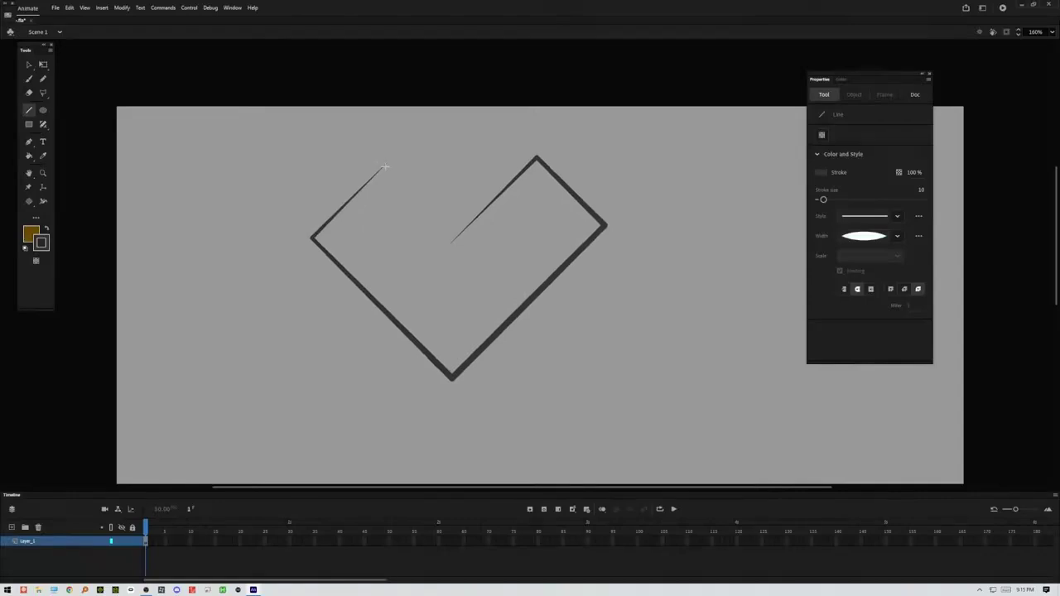
{"action": "left_click_drag", "start_coordinate": [386, 162], "coordinate": [454, 237]}
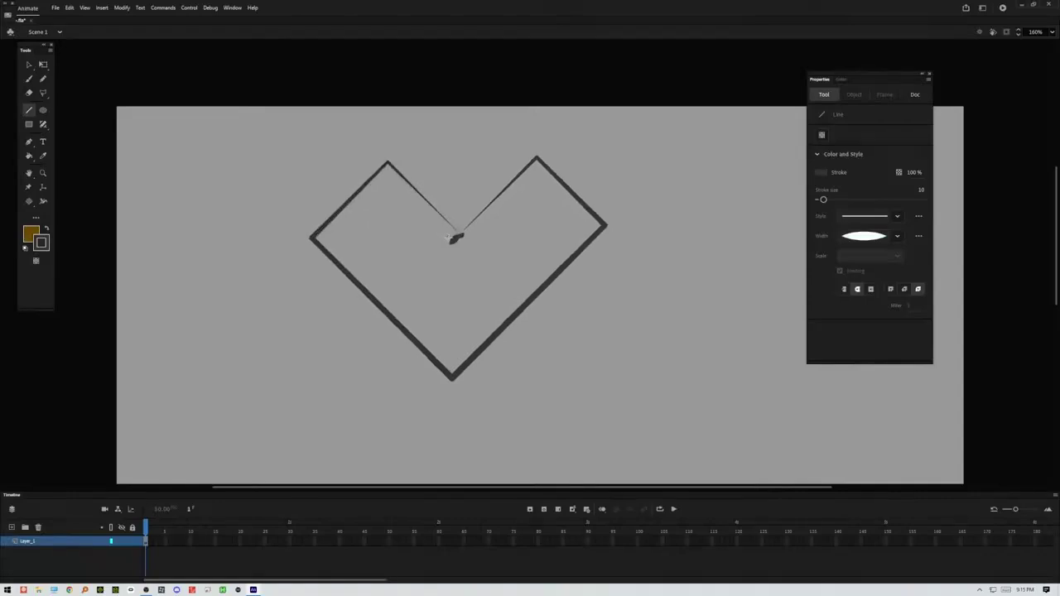
Step: Join the loose line ends at the heart's upper notch so the small stray stub is removed
{"action": "left_click", "coordinate": [29, 65]}
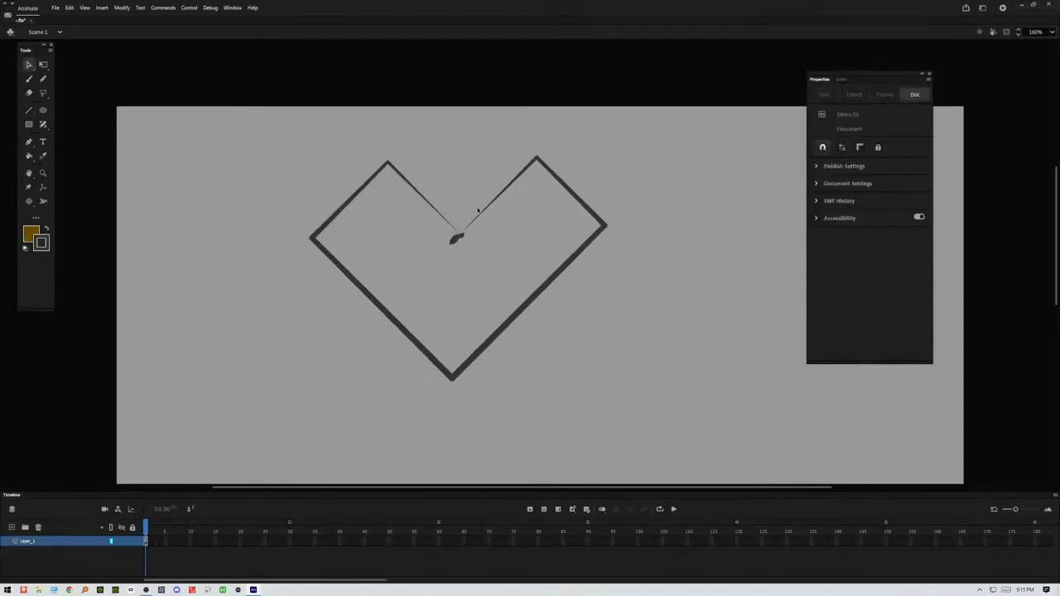
{"action": "left_click", "coordinate": [457, 239]}
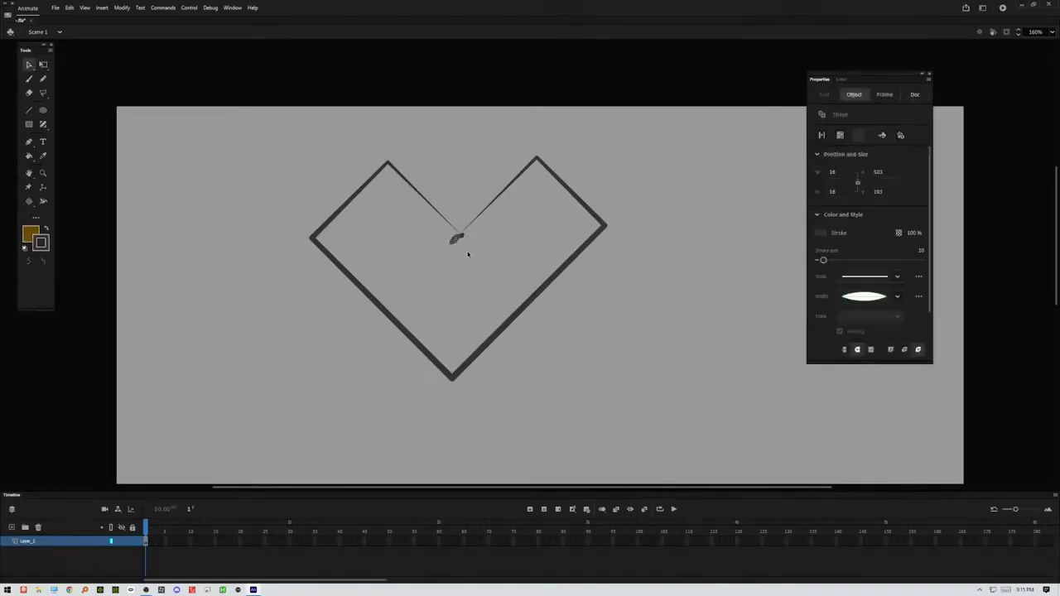
{"action": "left_click", "coordinate": [464, 253]}
{"action": "left_click_drag", "start_coordinate": [462, 235], "coordinate": [475, 242]}
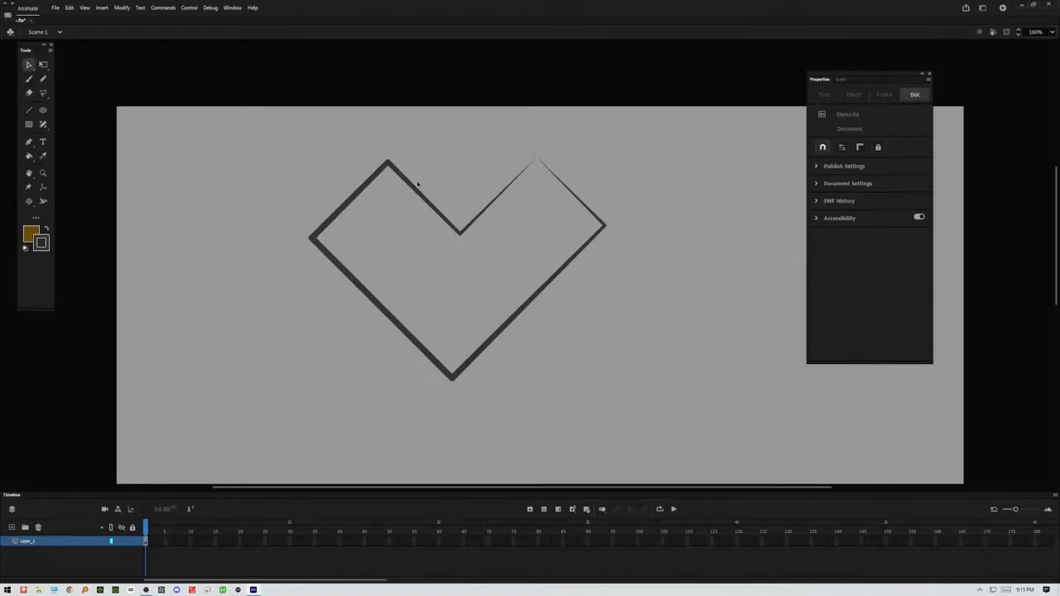
Step: Bend the heart's straight upper edges outward into two rounded lobes
{"action": "left_click_drag", "start_coordinate": [360, 196], "coordinate": [330, 172]}
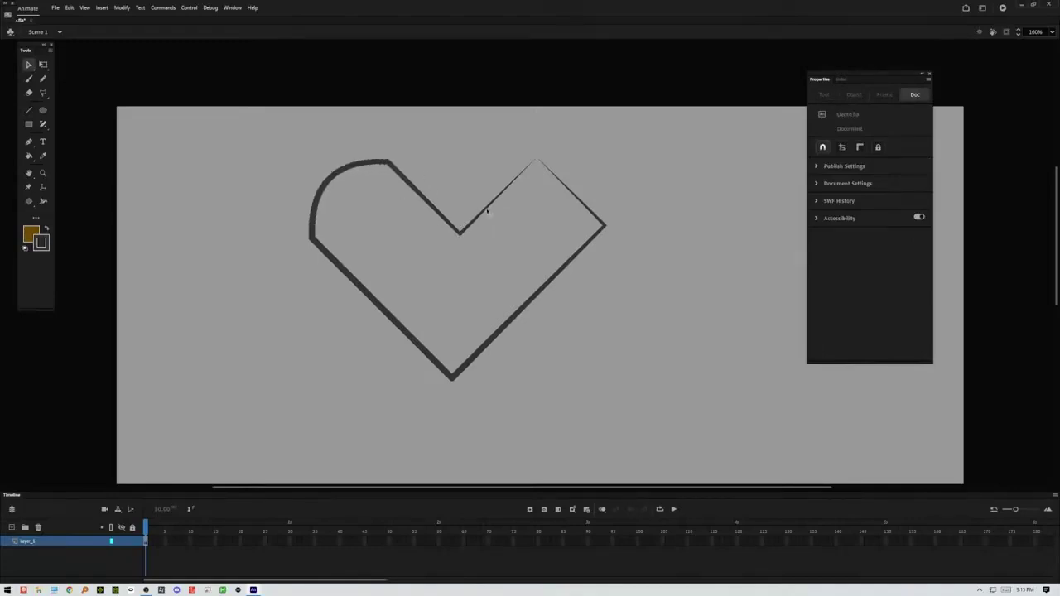
{"action": "left_click_drag", "start_coordinate": [562, 182], "coordinate": [579, 155]}
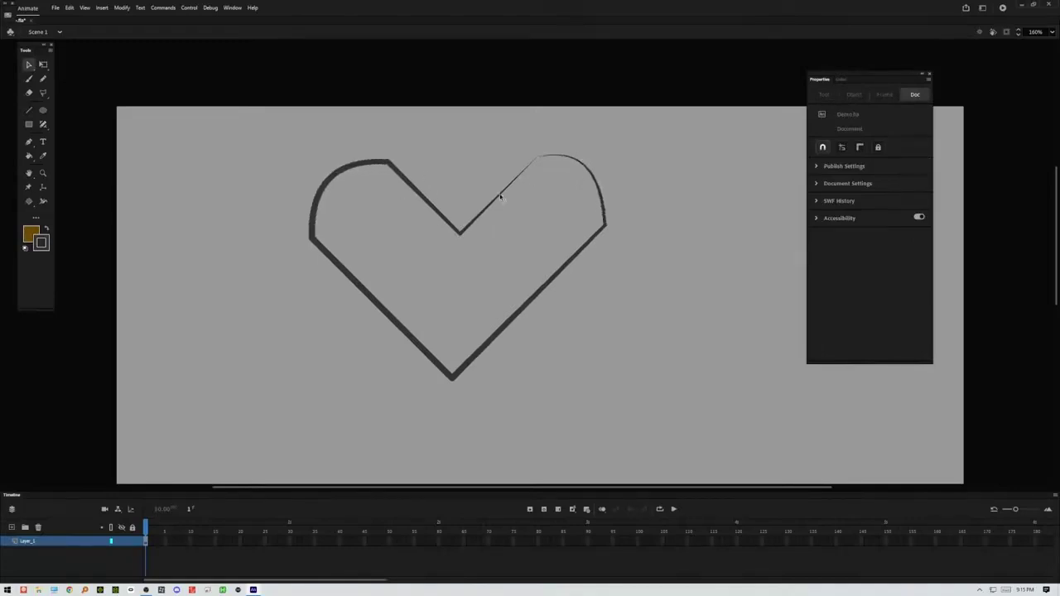
{"action": "left_click_drag", "start_coordinate": [501, 196], "coordinate": [441, 191]}
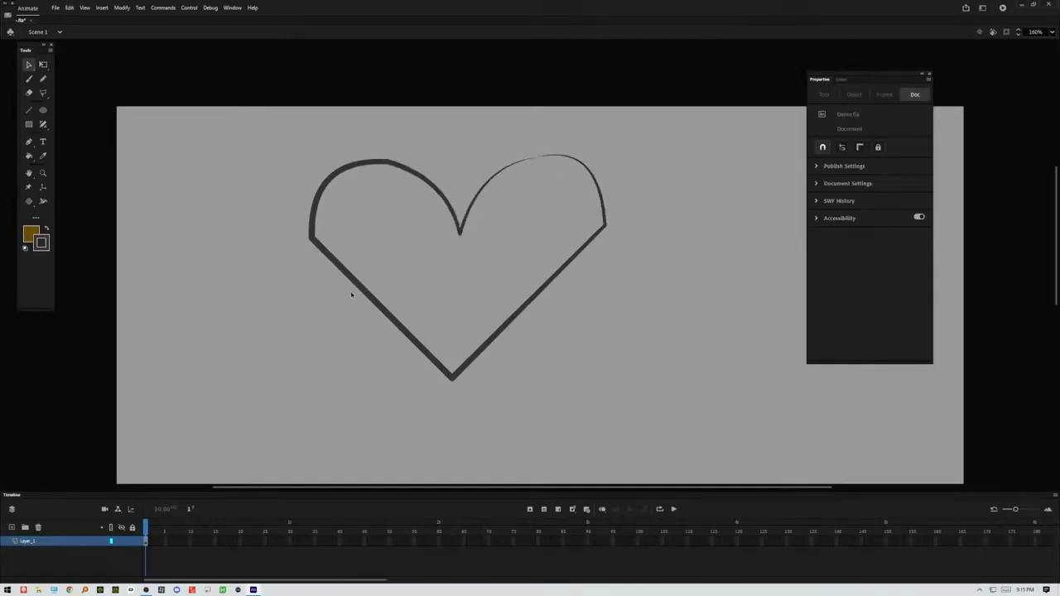
Step: Bow both lower sides of the heart outward and move its right corner slightly inward
{"action": "left_click_drag", "start_coordinate": [360, 289], "coordinate": [326, 300]}
{"action": "left_click_drag", "start_coordinate": [523, 309], "coordinate": [567, 298]}
{"action": "mouse_move", "coordinate": [605, 226]}
{"action": "left_mouse_down"}
{"action": "mouse_move", "coordinate": [592, 217]}
{"action": "mouse_move", "coordinate": [599, 223]}
{"action": "mouse_move", "coordinate": [590, 227]}
{"action": "left_mouse_up"}
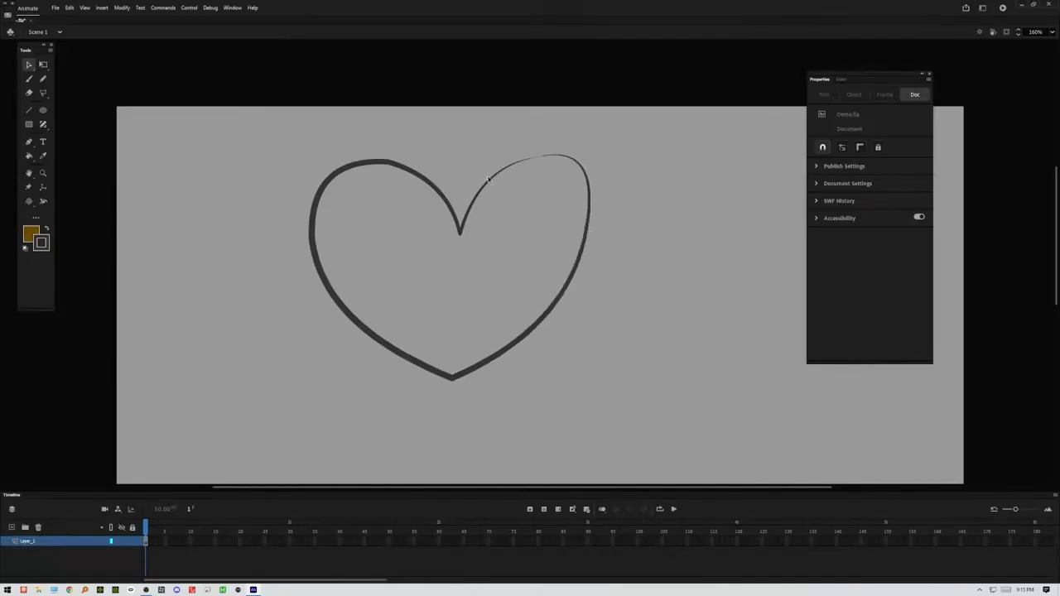
Step: Smooth the tops of both heart lobes by reshaping the right curve and lowering the left lobe's upper corner
{"action": "mouse_move", "coordinate": [497, 171]}
{"action": "left_mouse_down"}
{"action": "mouse_move", "coordinate": [501, 180]}
{"action": "mouse_move", "coordinate": [546, 157]}
{"action": "left_mouse_up"}
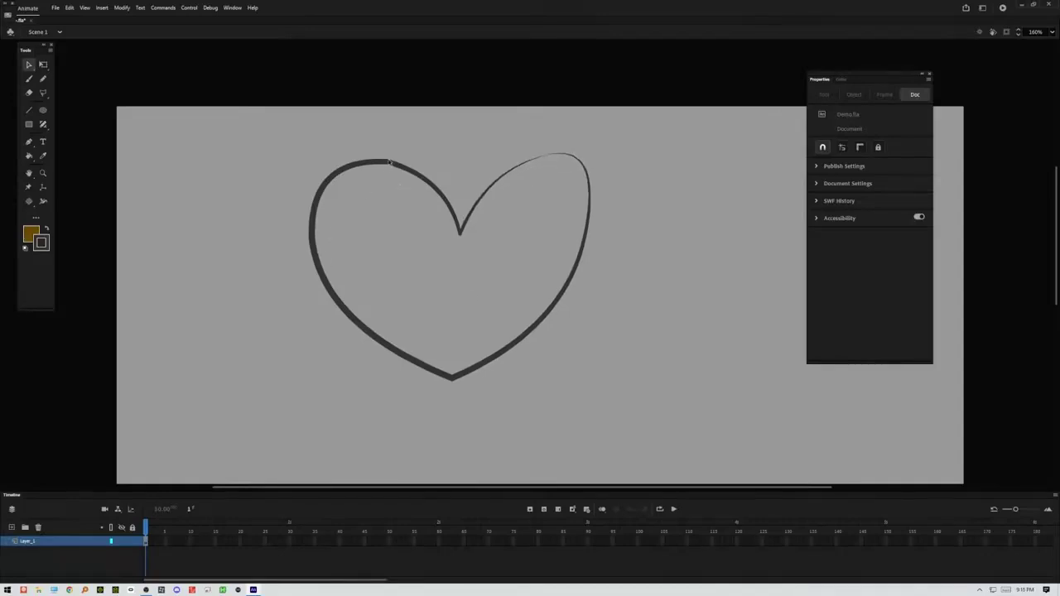
{"action": "left_click_drag", "start_coordinate": [389, 164], "coordinate": [382, 171]}
{"action": "left_click", "coordinate": [383, 170]}
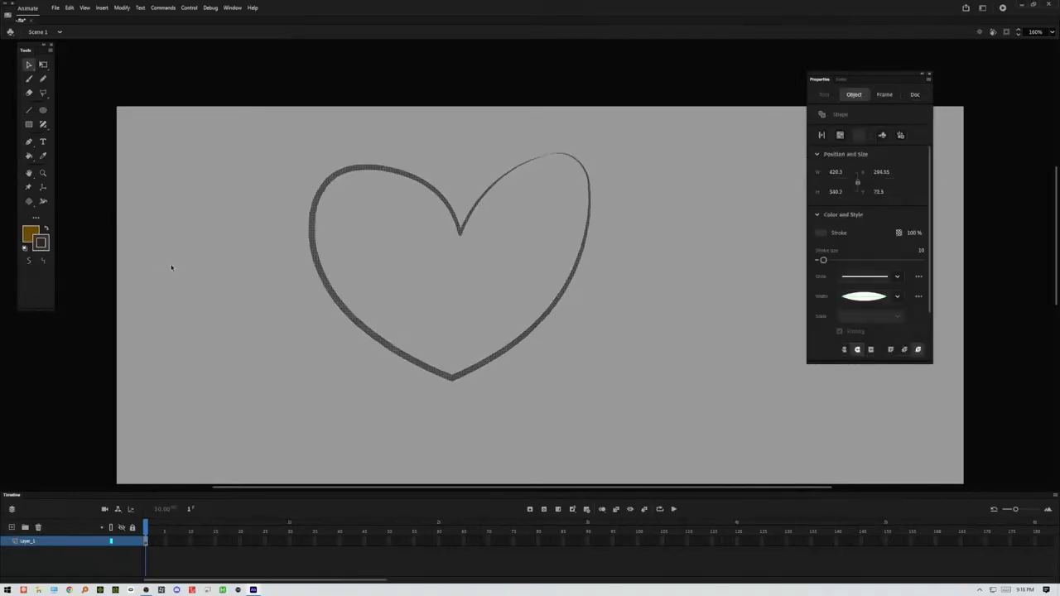
{"action": "left_click", "coordinate": [218, 265]}
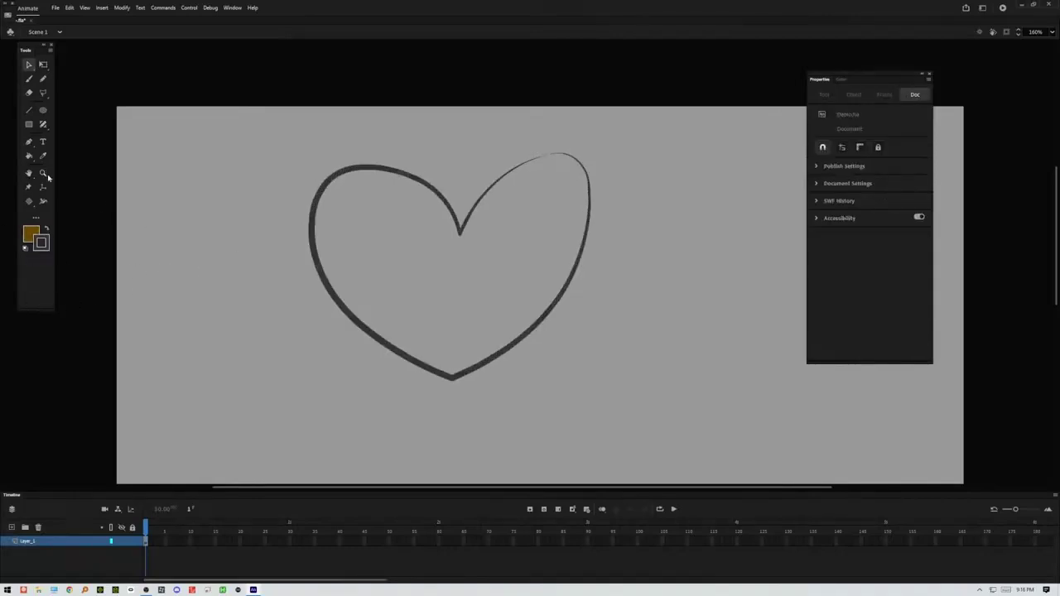
Step: Use the Width tool to thicken the heart's lower right curve and taper its lower tip and upper notch to fine points
{"action": "left_click", "coordinate": [43, 202]}
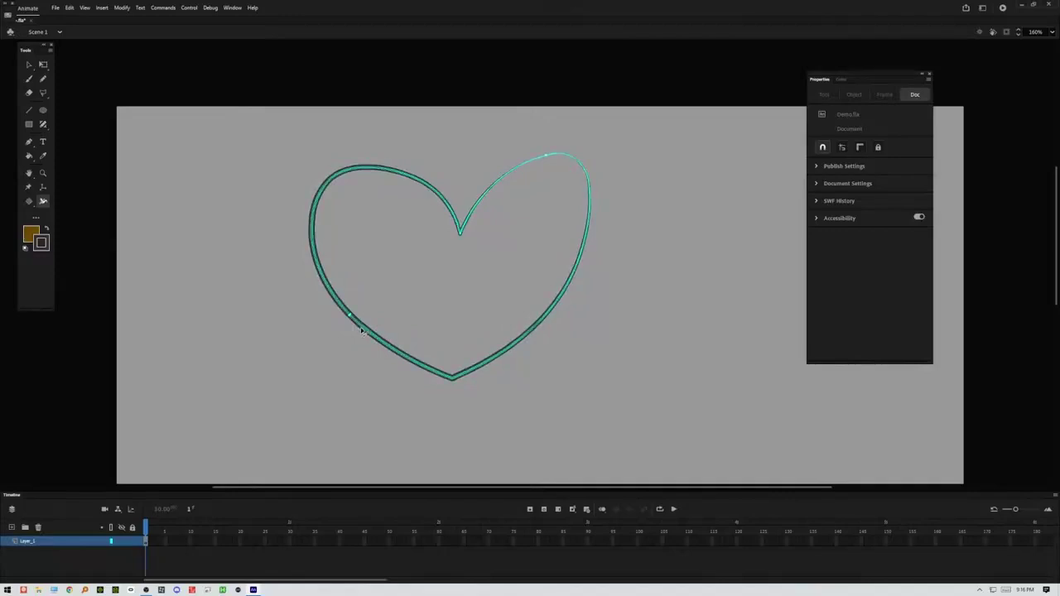
{"action": "left_click_drag", "start_coordinate": [582, 265], "coordinate": [586, 265]}
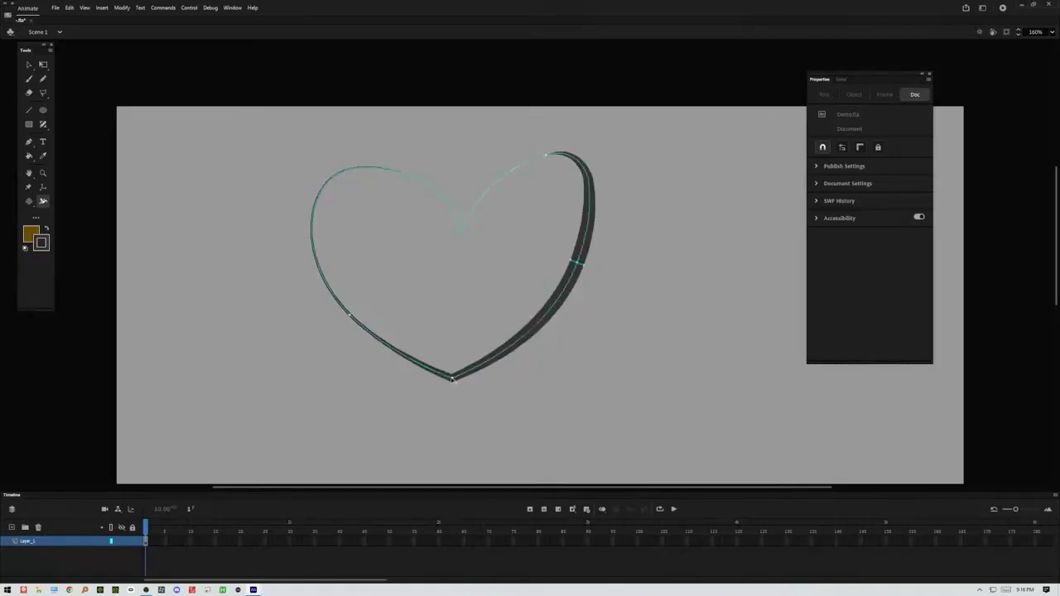
{"action": "left_click_drag", "start_coordinate": [453, 383], "coordinate": [455, 378]}
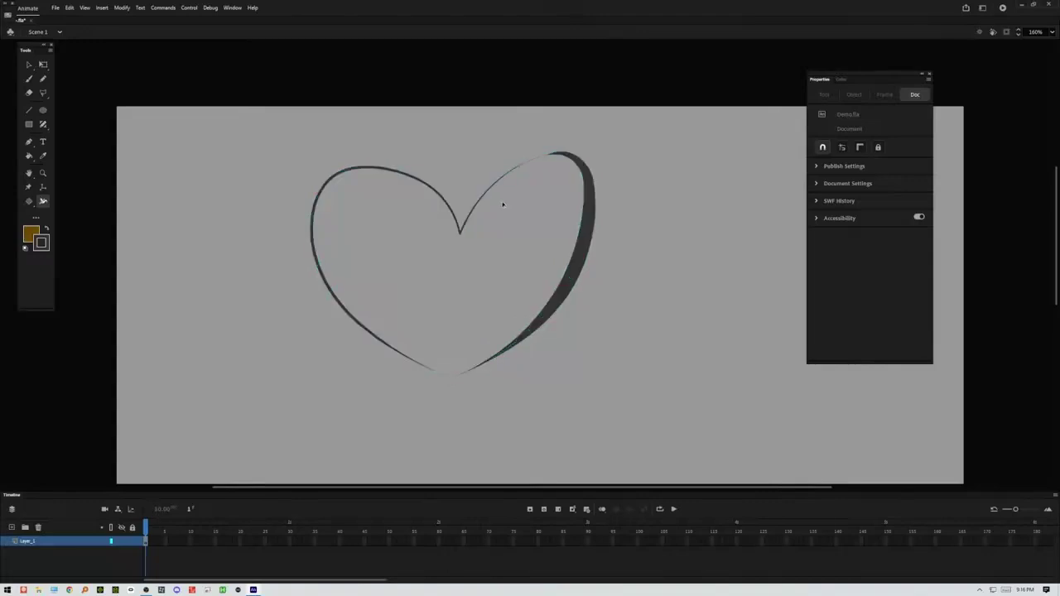
{"action": "left_click_drag", "start_coordinate": [462, 234], "coordinate": [455, 230]}
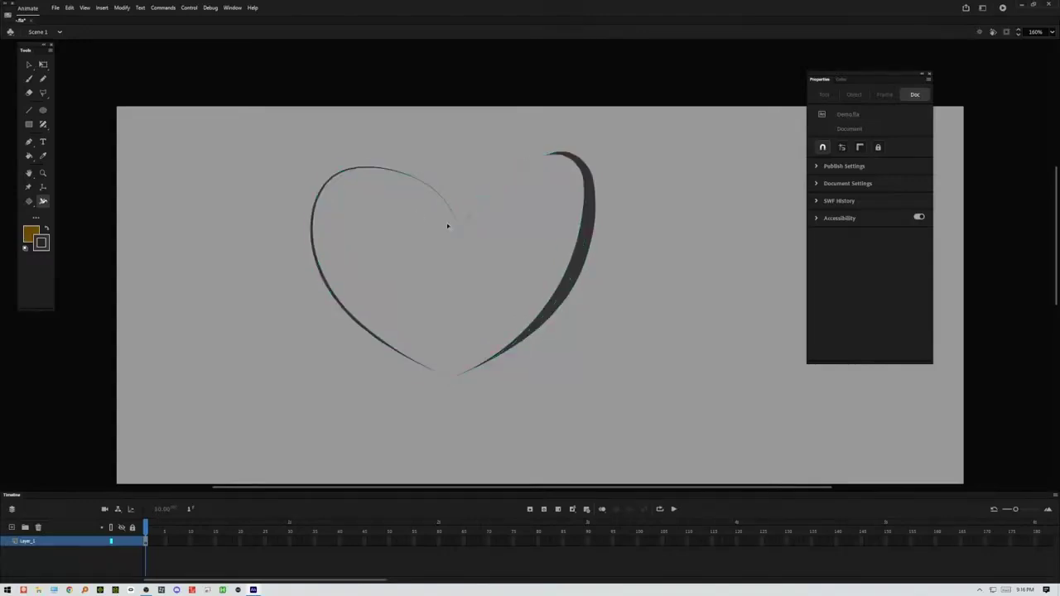
Step: Thicken the outline along the tops of both heart lobes, including the thin spot on the right lobe, with the Width tool
{"action": "left_click_drag", "start_coordinate": [363, 171], "coordinate": [361, 176]}
{"action": "left_click_drag", "start_coordinate": [502, 176], "coordinate": [506, 183]}
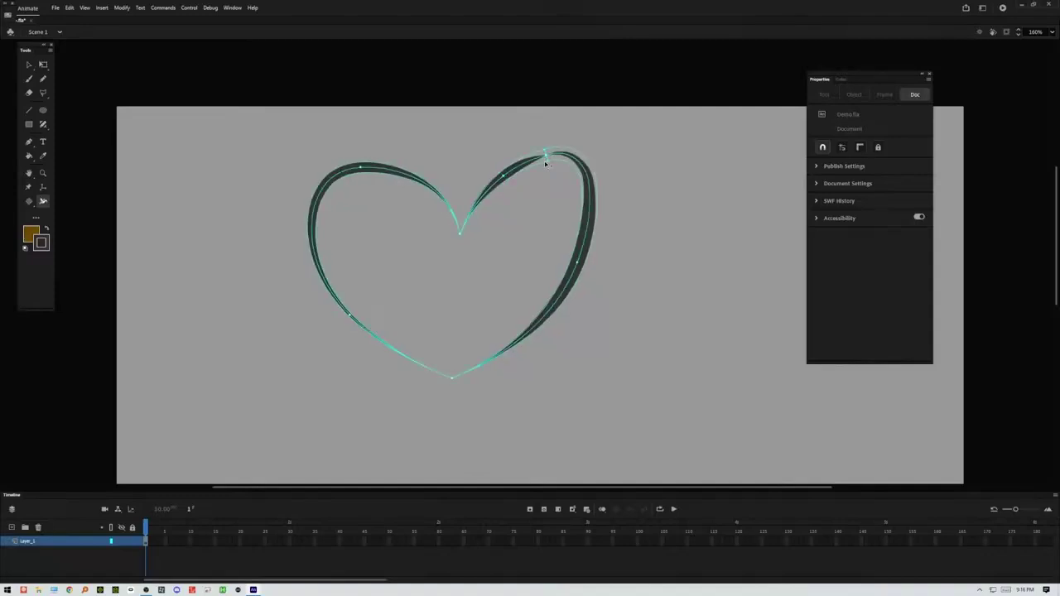
{"action": "left_click_drag", "start_coordinate": [545, 161], "coordinate": [549, 161]}
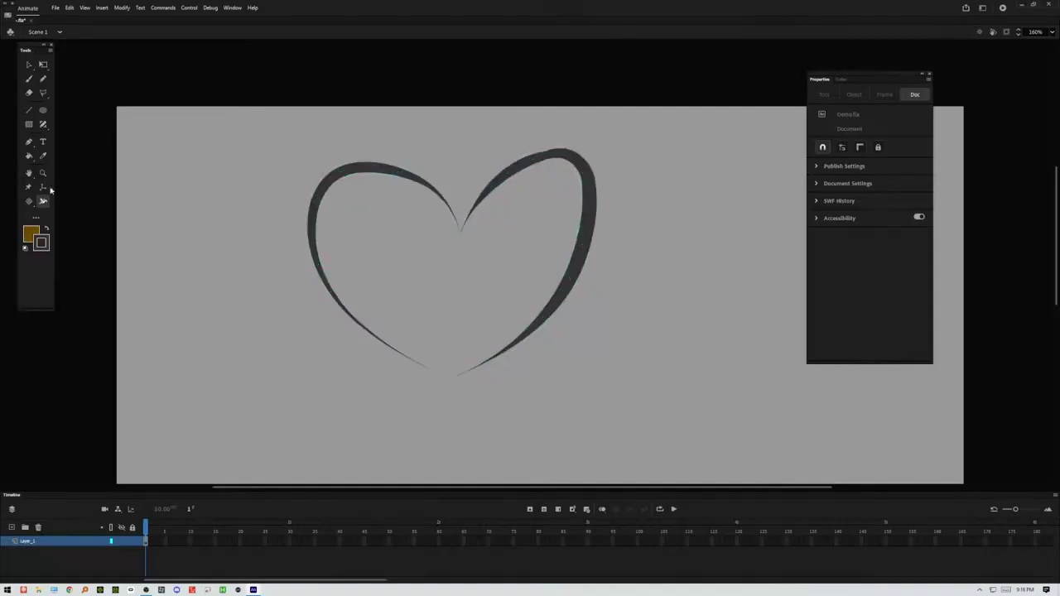
Step: Set the fill colour to dark red and fill the inside of the heart with the Paint Bucket
{"action": "left_click", "coordinate": [32, 236]}
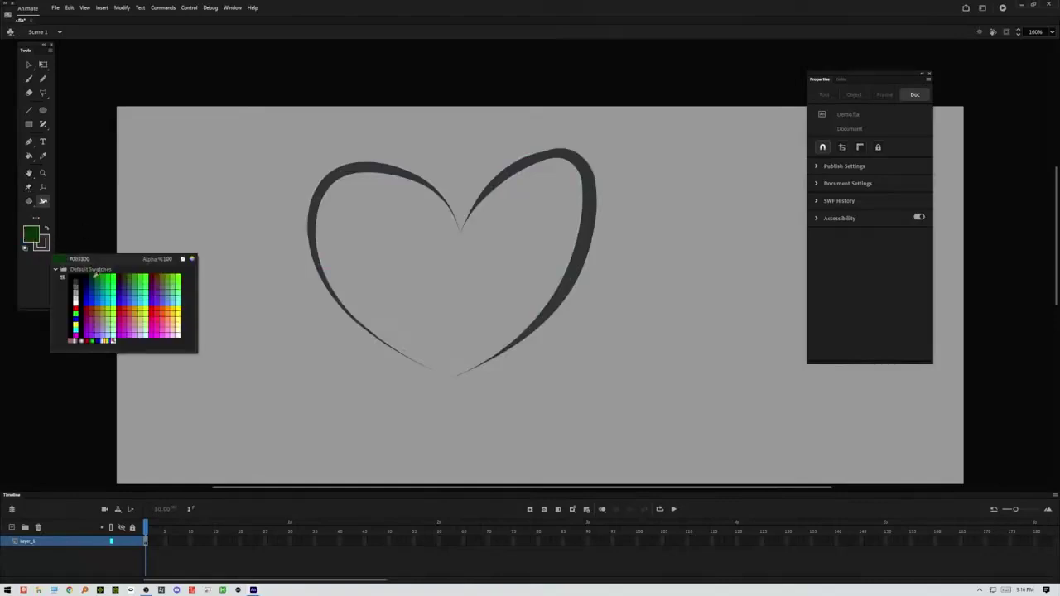
{"action": "left_click", "coordinate": [86, 309]}
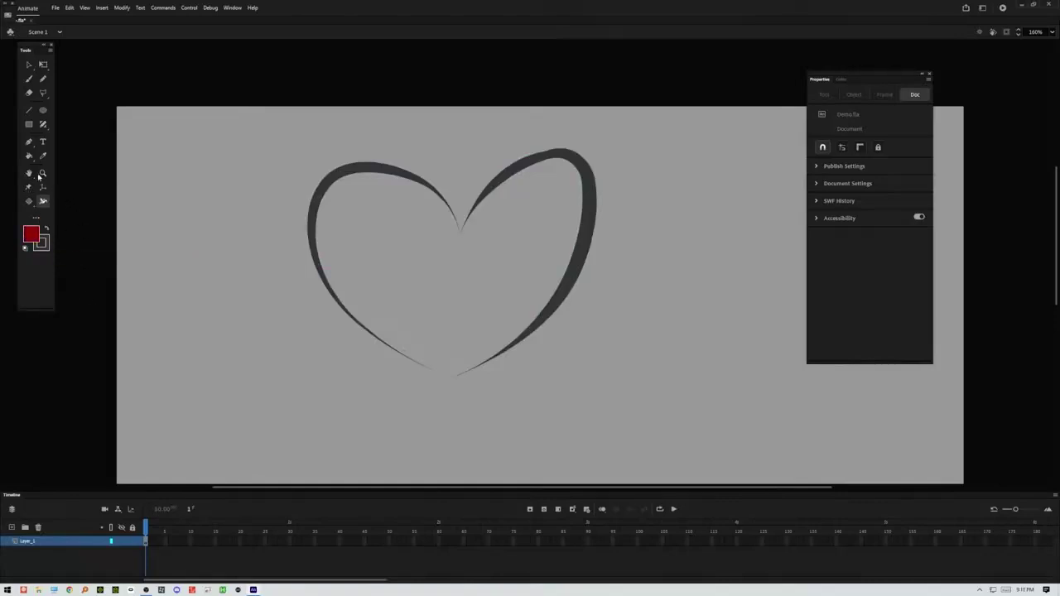
{"action": "left_click", "coordinate": [28, 156]}
{"action": "left_click", "coordinate": [414, 262]}
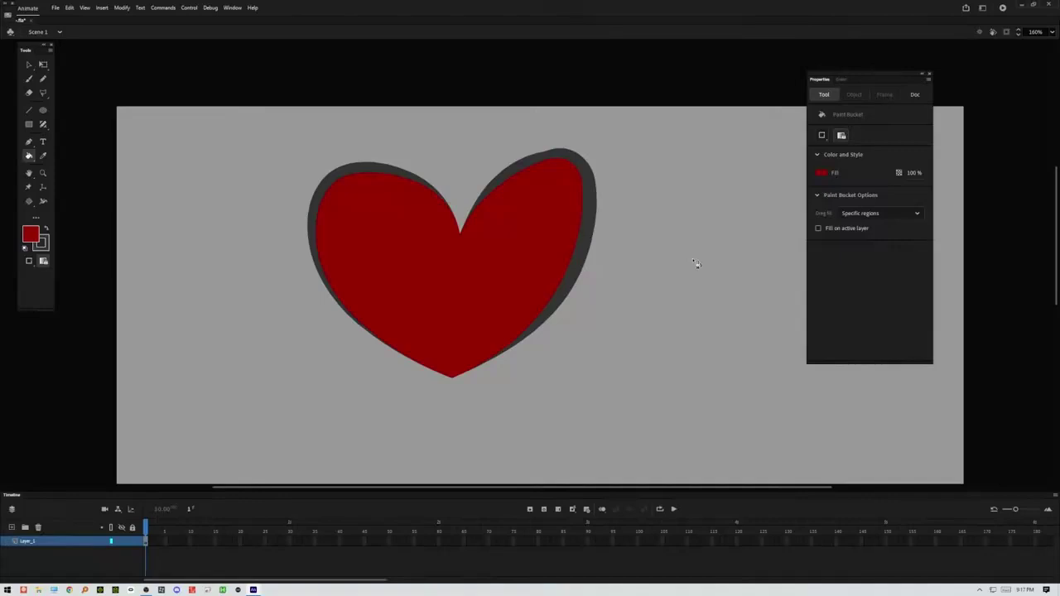
Step: Delete the heart's fill and outline, and move the floating properties window clear of the stage
{"action": "key", "text": "ctrl+a"}
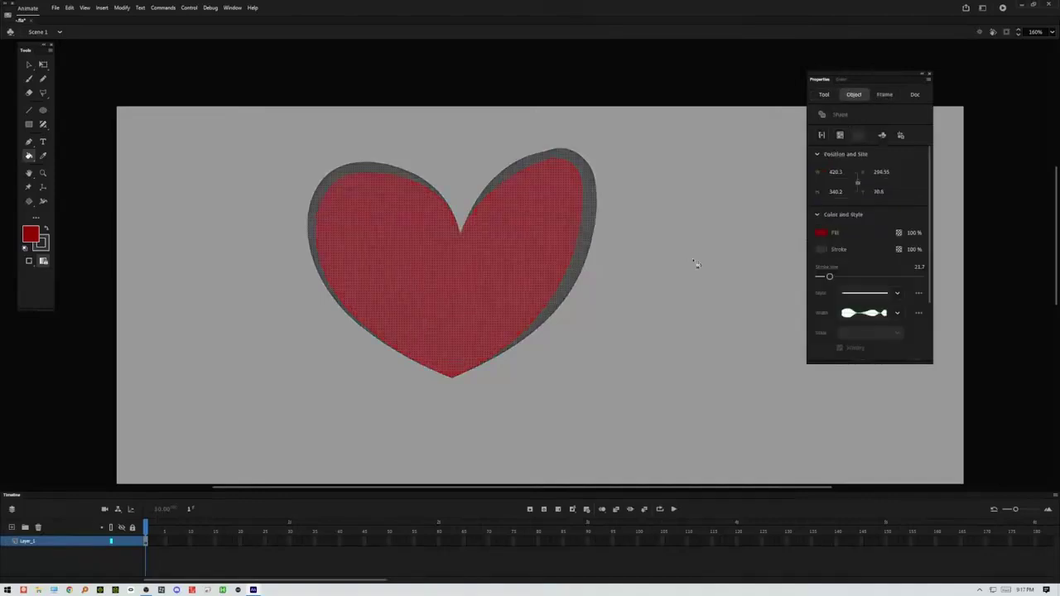
{"action": "key", "text": "Delete"}
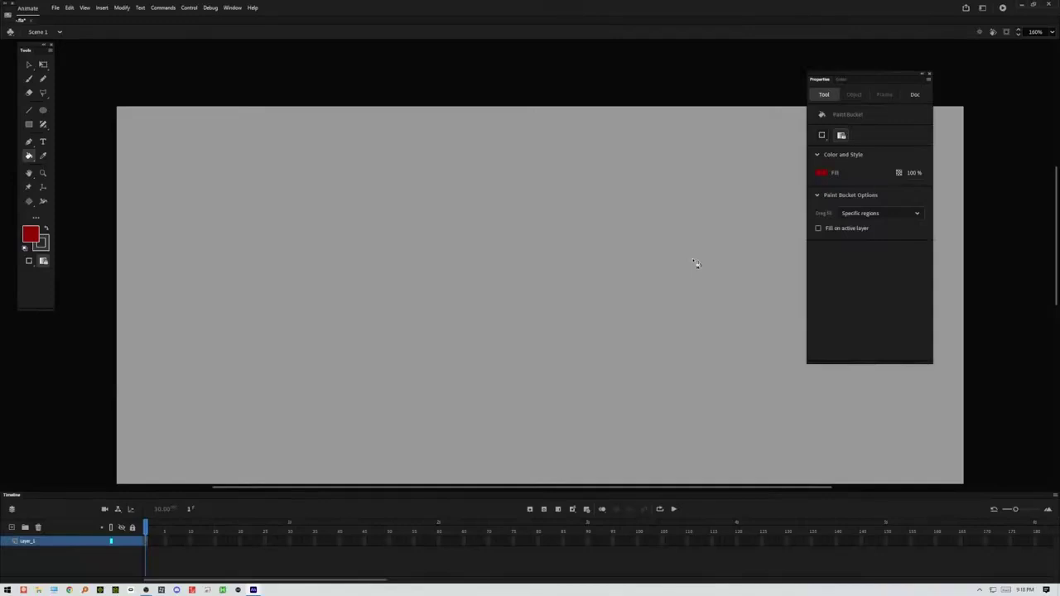
{"action": "key", "text": "ctrl+minus"}
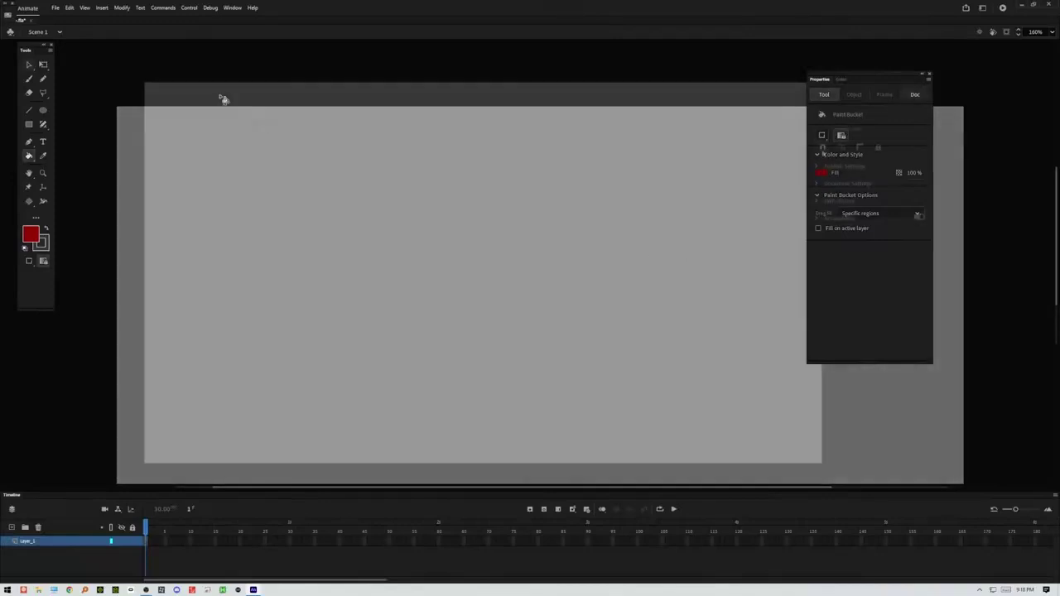
{"action": "key", "text": "v"}
{"action": "left_click_drag", "start_coordinate": [839, 77], "coordinate": [883, 81]}
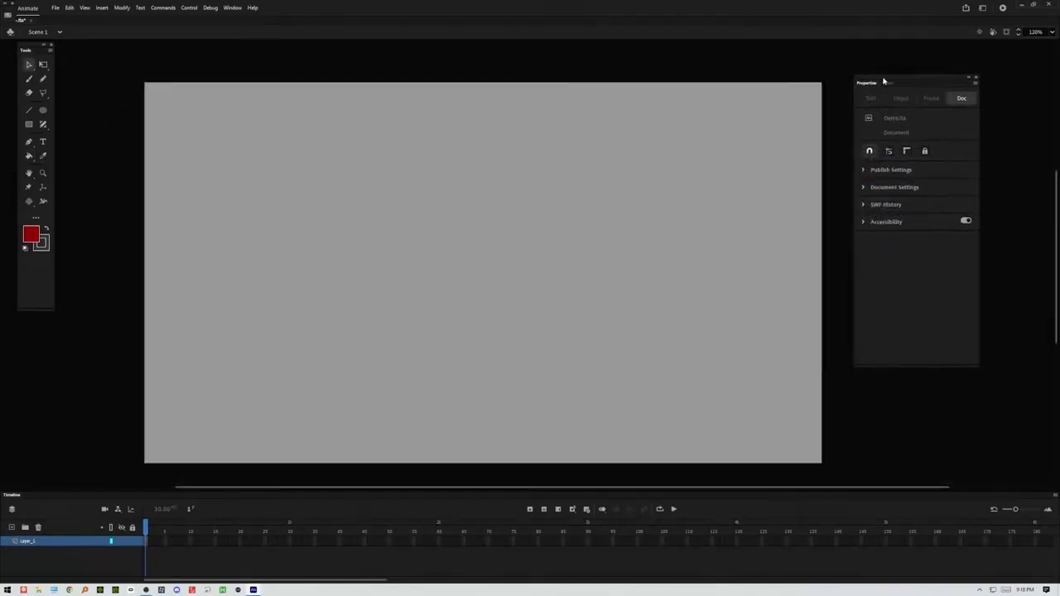
Step: Draw two tapered lines with a stroke size of 10 that form a wide V left of the stage's centre
{"action": "left_click", "coordinate": [869, 152]}
{"action": "left_click", "coordinate": [31, 110]}
{"action": "mouse_move", "coordinate": [319, 195]}
{"action": "left_mouse_down"}
{"action": "mouse_move", "coordinate": [385, 279]}
{"action": "mouse_move", "coordinate": [478, 200]}
{"action": "left_mouse_up"}
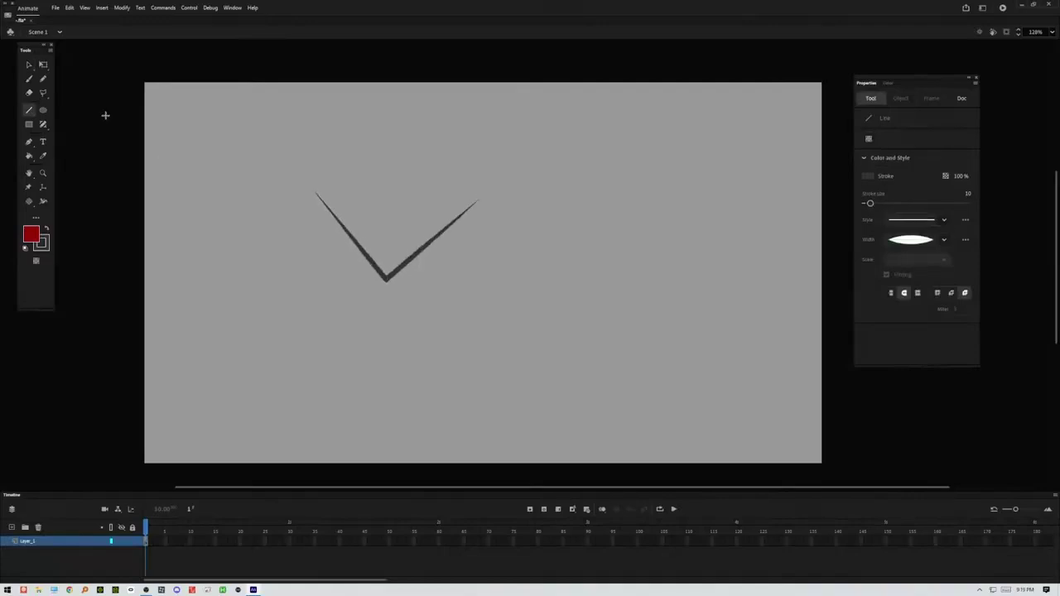
Step: Paint a short dark red brush stroke above the V and draw a tapered line near the stage's upper left corner
{"action": "left_click", "coordinate": [29, 78]}
{"action": "left_click_drag", "start_coordinate": [412, 178], "coordinate": [501, 130]}
{"action": "left_click", "coordinate": [29, 110]}
{"action": "left_click_drag", "start_coordinate": [174, 126], "coordinate": [226, 201]}
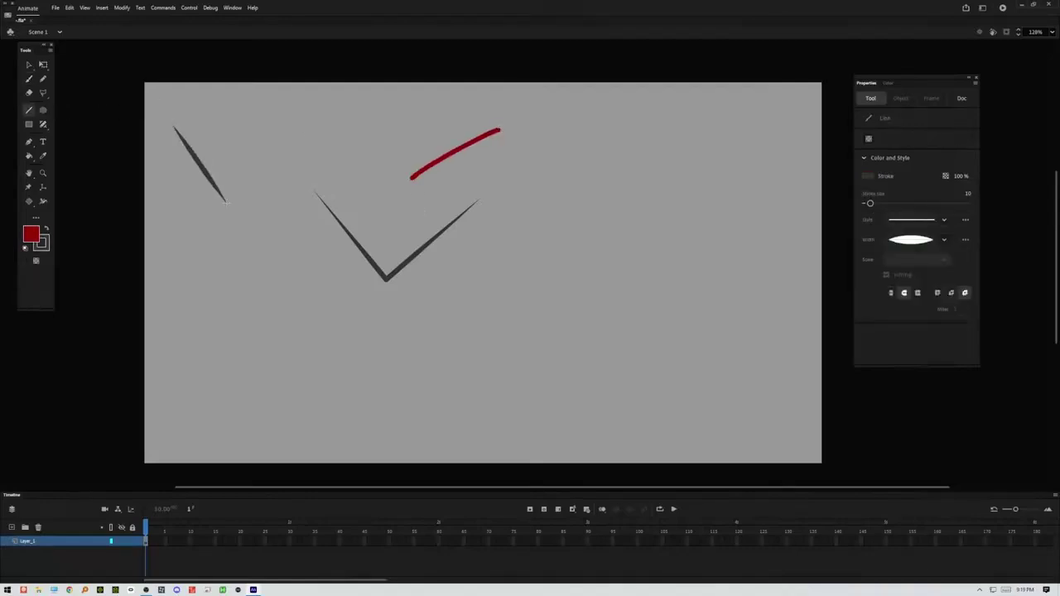
Step: Draw a slanted line with the oval tapered width profile to the right of the V
{"action": "left_click", "coordinate": [944, 239]}
{"action": "left_click", "coordinate": [927, 255]}
{"action": "left_click_drag", "start_coordinate": [555, 257], "coordinate": [681, 207]}
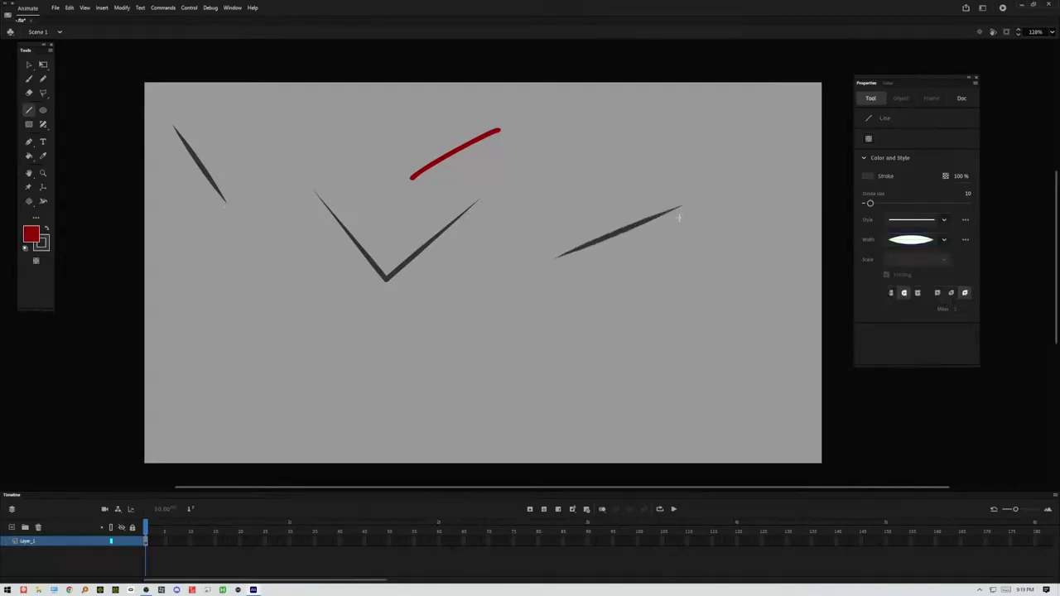
Step: Set the Line tool's stroke to the solid style with a uniform width profile
{"action": "left_click", "coordinate": [942, 240]}
{"action": "left_click", "coordinate": [927, 254]}
{"action": "left_click", "coordinate": [906, 239]}
{"action": "left_click", "coordinate": [917, 255]}
{"action": "left_click", "coordinate": [915, 240]}
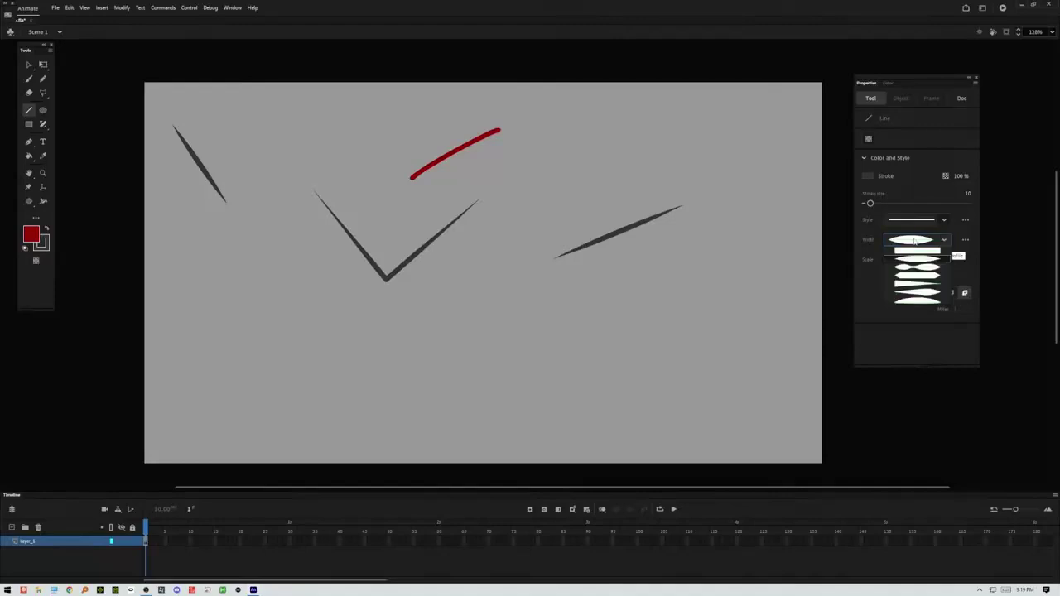
{"action": "left_click", "coordinate": [926, 254]}
{"action": "left_click", "coordinate": [943, 220]}
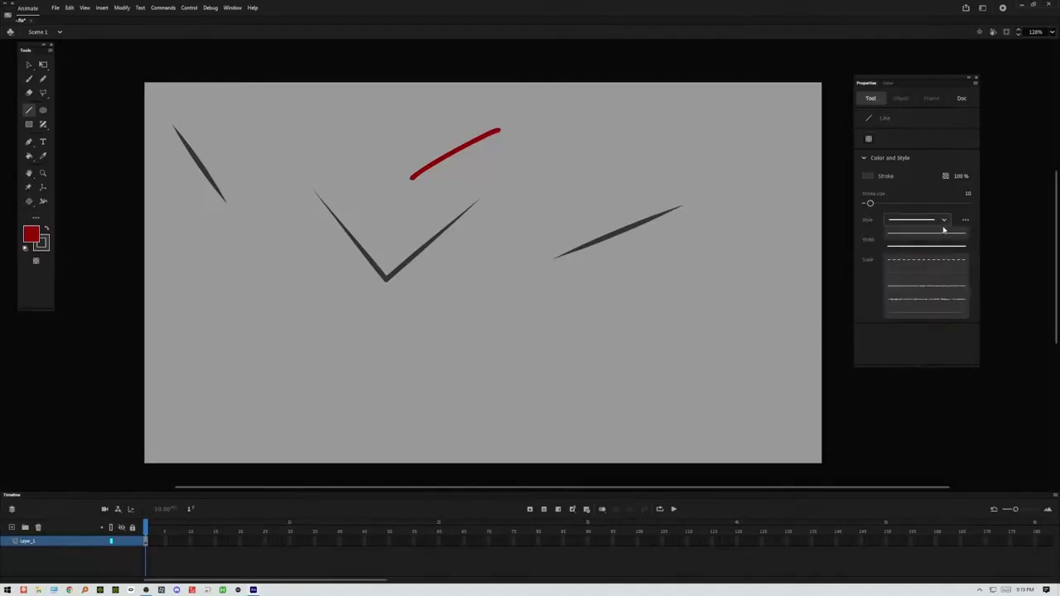
{"action": "left_click", "coordinate": [930, 253]}
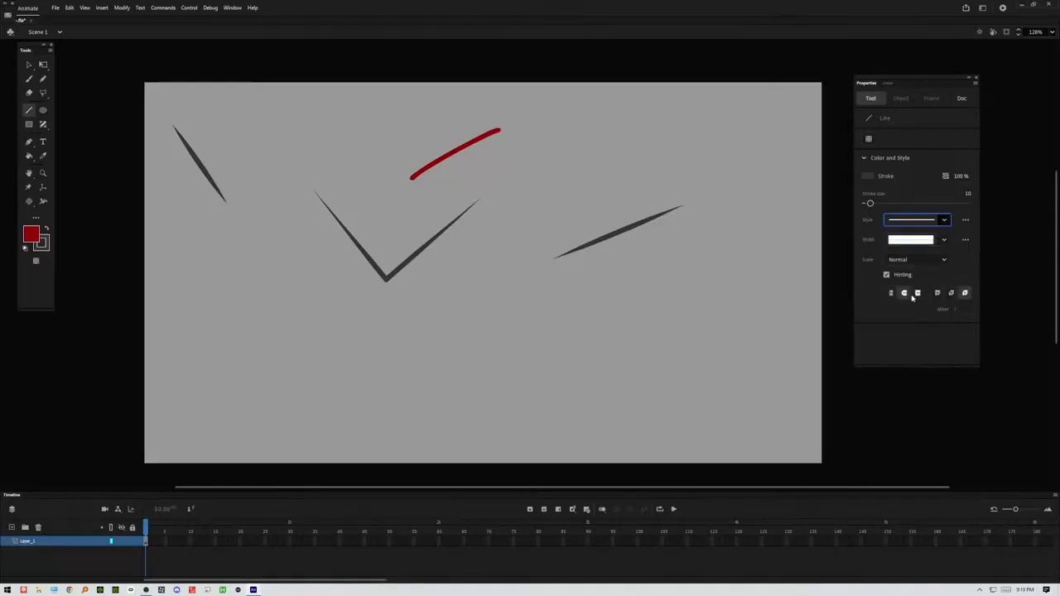
{"action": "left_click", "coordinate": [944, 260]}
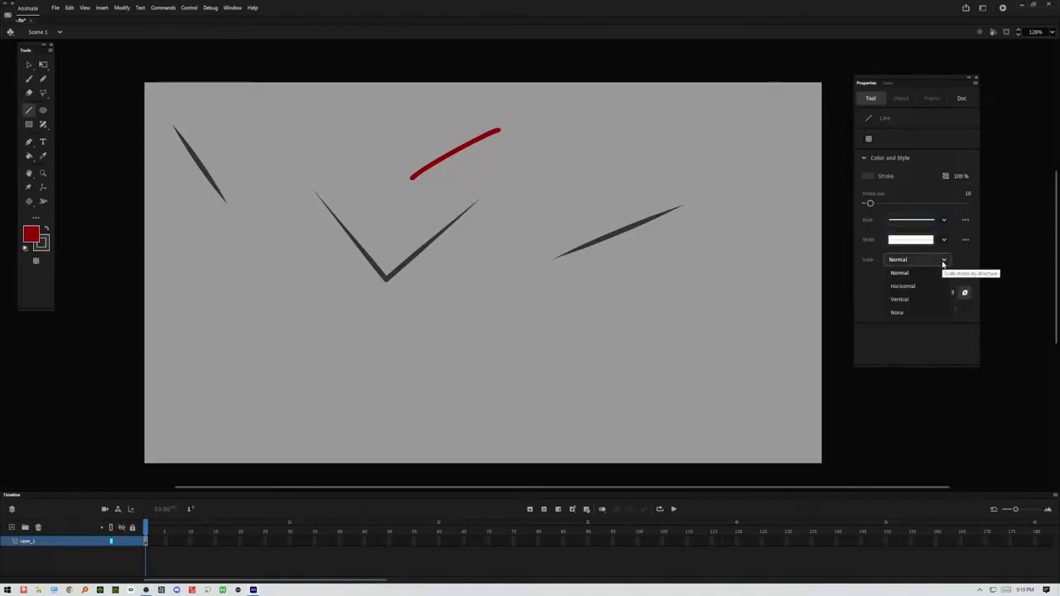
{"action": "left_click", "coordinate": [944, 261]}
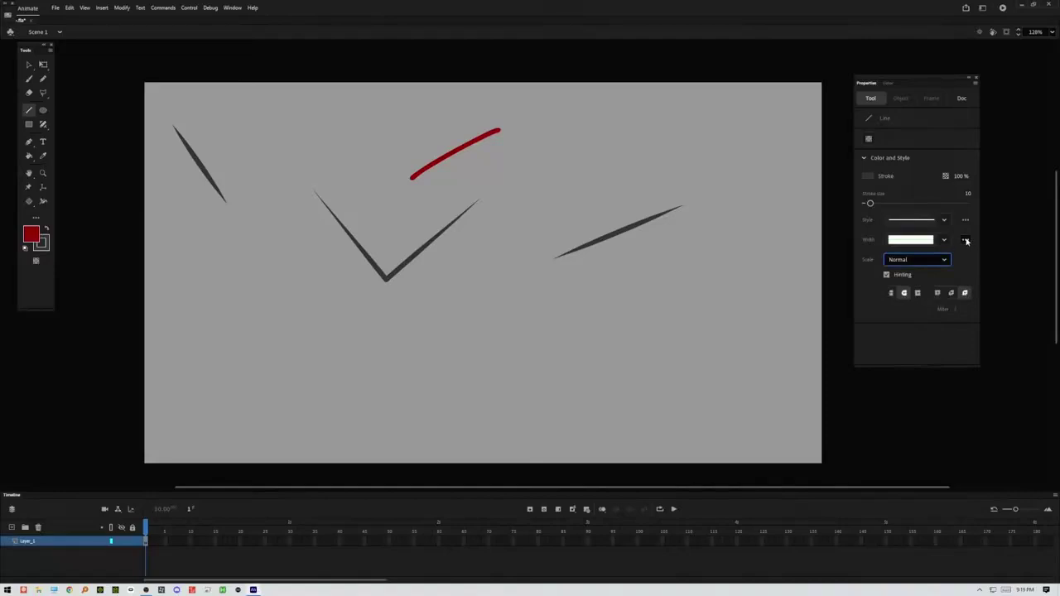
{"action": "left_click", "coordinate": [966, 240]}
{"action": "left_click", "coordinate": [974, 278]}
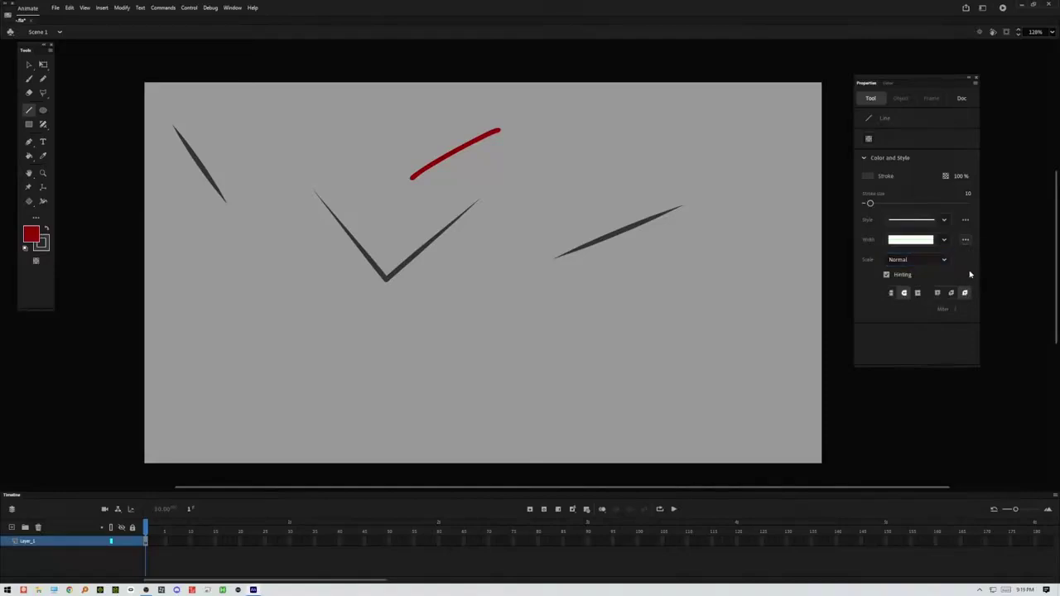
{"action": "left_click", "coordinate": [574, 315]}
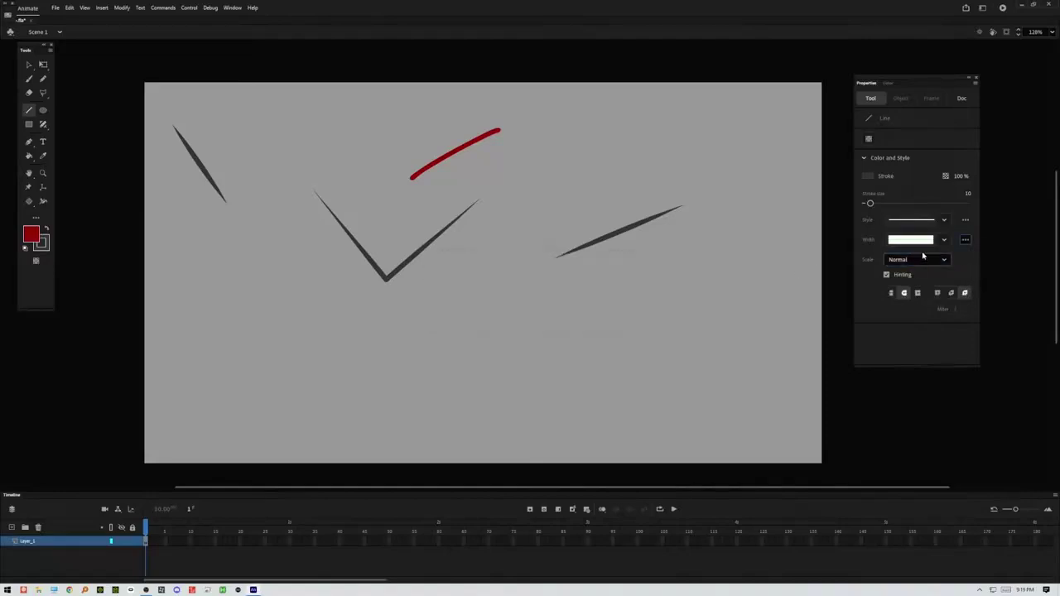
Step: Draw two short uniform-width lines in the stage's right part and a long diagonal line across the middle
{"action": "left_click_drag", "start_coordinate": [682, 249], "coordinate": [652, 303]}
{"action": "left_click_drag", "start_coordinate": [717, 215], "coordinate": [736, 297]}
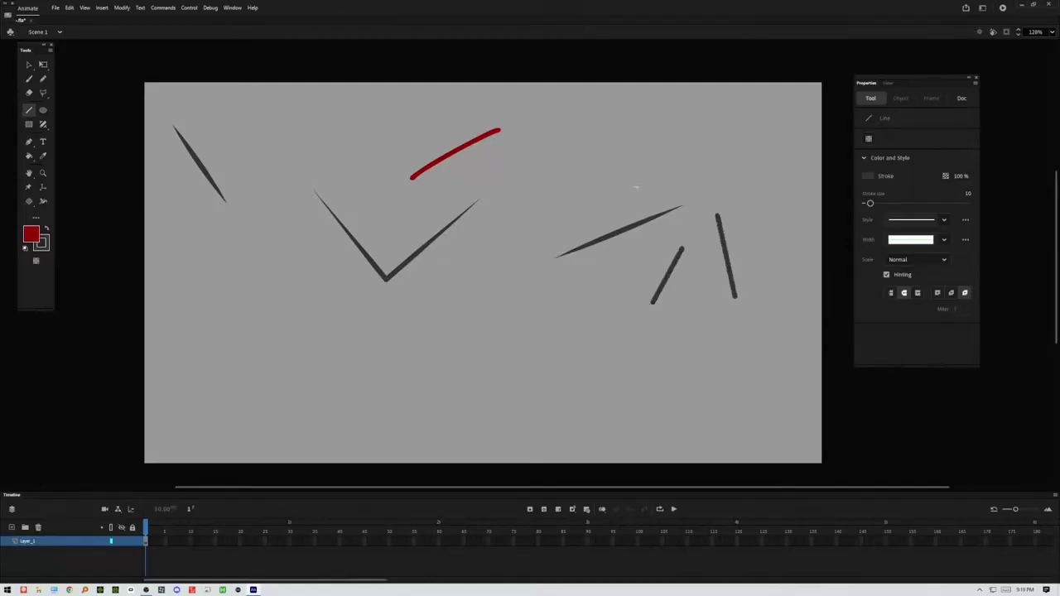
{"action": "left_click_drag", "start_coordinate": [638, 187], "coordinate": [397, 325]}
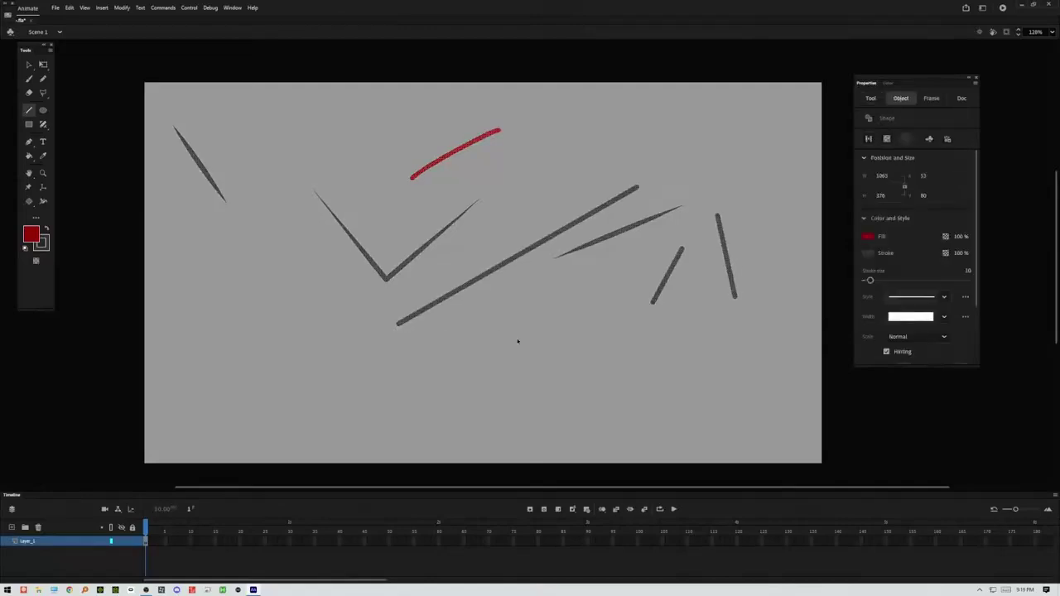
Step: Clear all the test strokes from the stage and draw a closed triangle from three uniform lines near the centre
{"action": "key", "text": "ctrl+a"}
{"action": "key", "text": "Delete"}
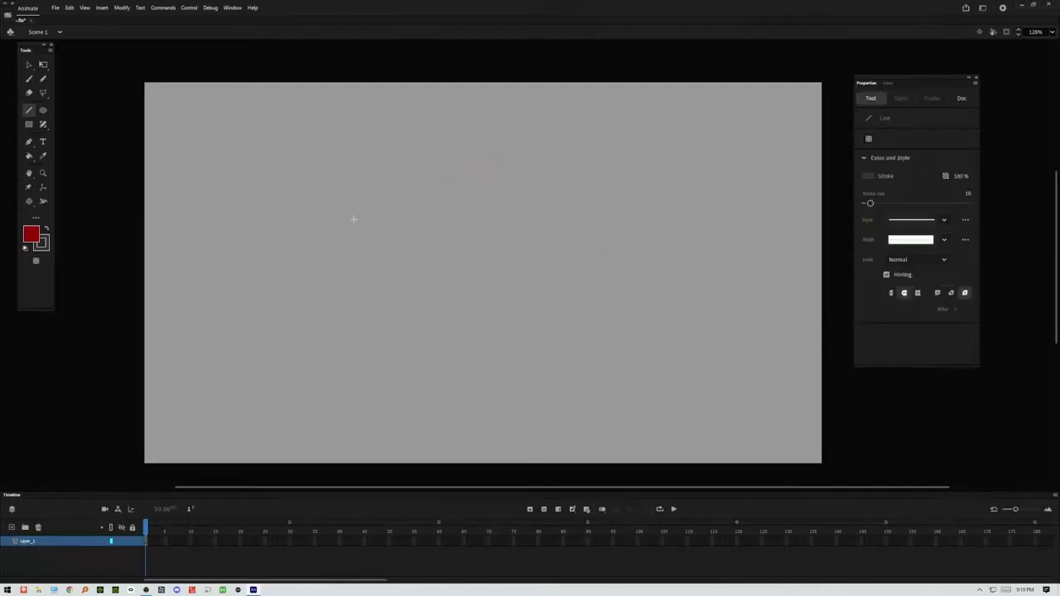
{"action": "left_click_drag", "start_coordinate": [402, 217], "coordinate": [572, 172]}
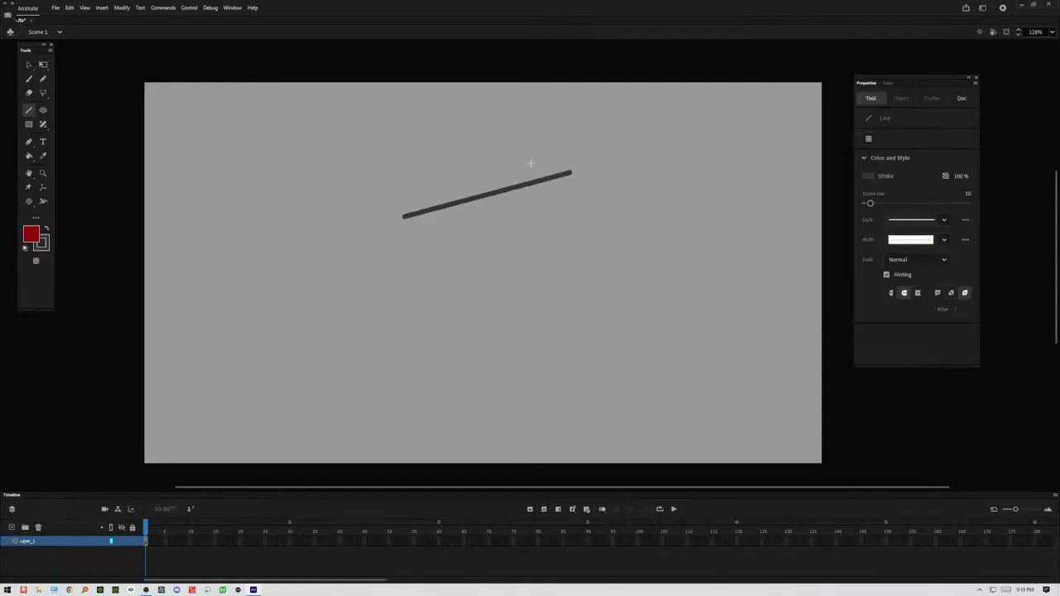
{"action": "mouse_move", "coordinate": [421, 338]}
{"action": "left_mouse_down"}
{"action": "mouse_move", "coordinate": [450, 208]}
{"action": "mouse_move", "coordinate": [525, 137]}
{"action": "mouse_move", "coordinate": [530, 204]}
{"action": "mouse_move", "coordinate": [539, 175]}
{"action": "mouse_move", "coordinate": [589, 164]}
{"action": "mouse_move", "coordinate": [416, 208]}
{"action": "mouse_move", "coordinate": [402, 221]}
{"action": "mouse_move", "coordinate": [421, 237]}
{"action": "mouse_move", "coordinate": [406, 219]}
{"action": "left_mouse_up"}
{"action": "left_click_drag", "start_coordinate": [422, 338], "coordinate": [571, 173]}
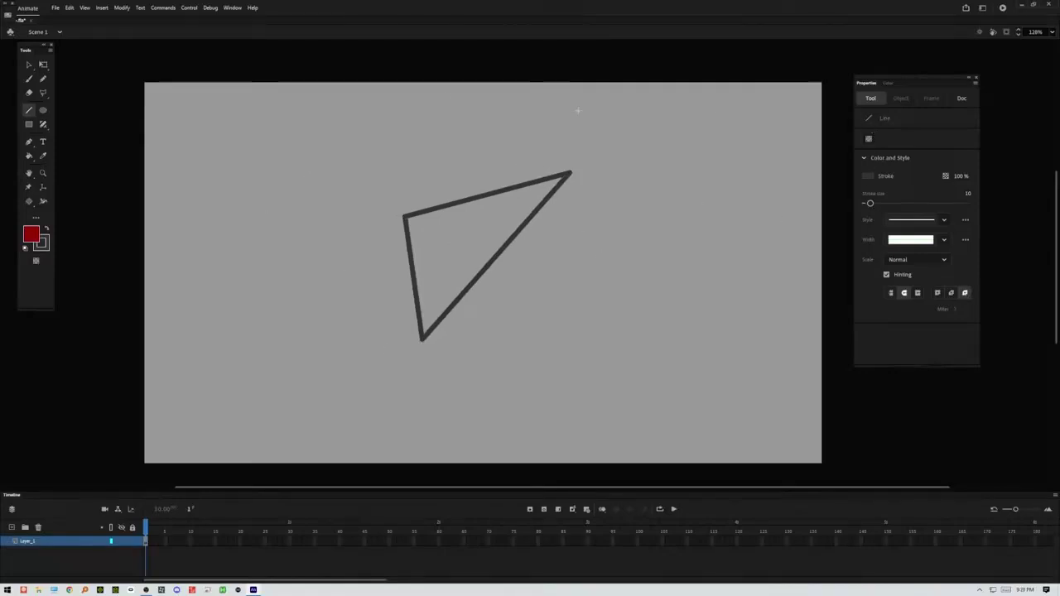
Step: Compare the properties offered for the Selection and Line tools, and examine the document's publish settings, document settings and SWF history
{"action": "left_click", "coordinate": [29, 64]}
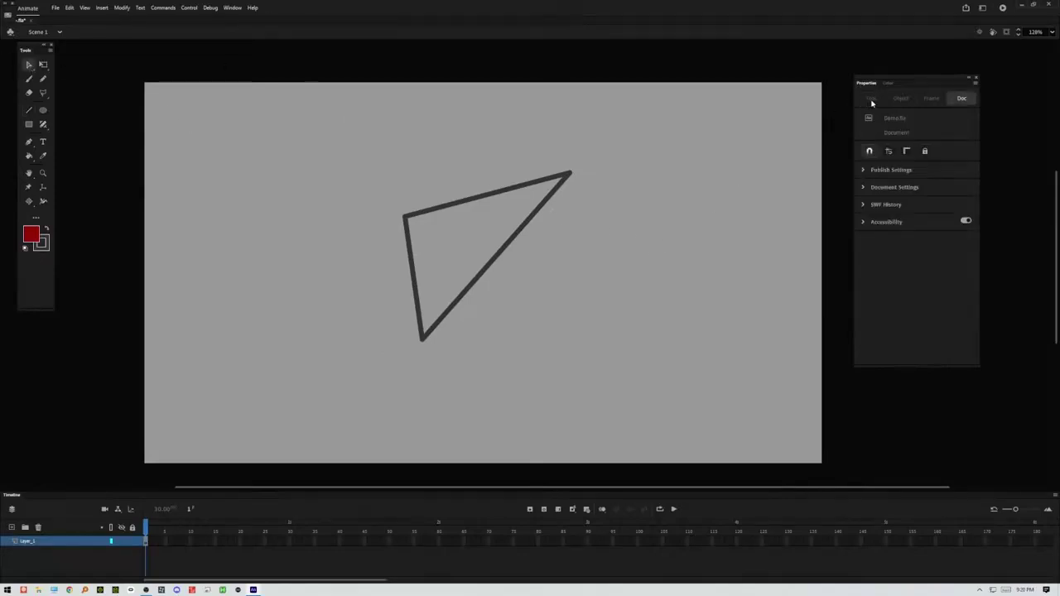
{"action": "left_click", "coordinate": [29, 109]}
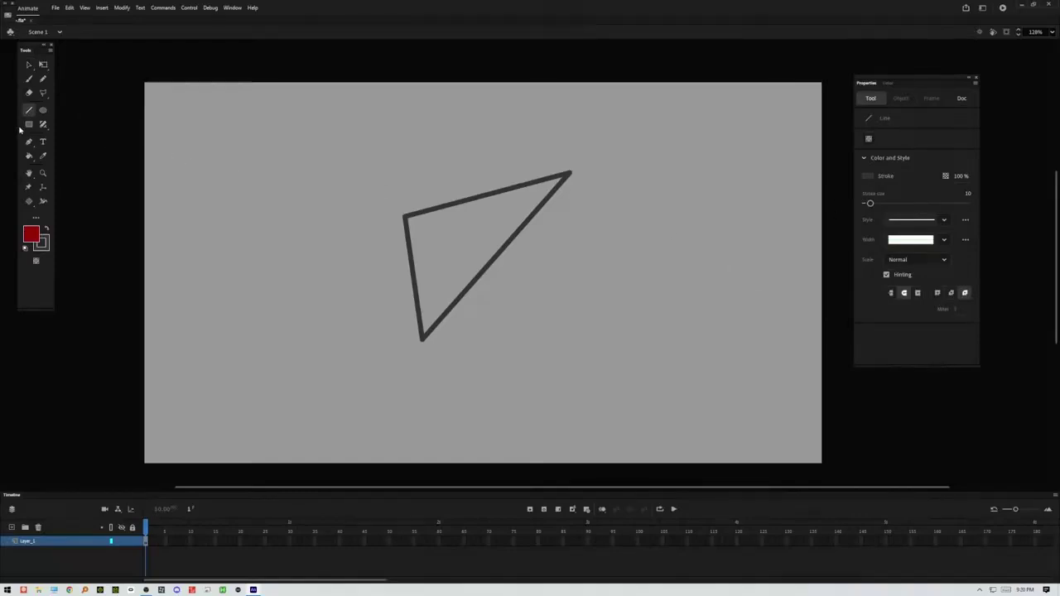
{"action": "left_click", "coordinate": [28, 66]}
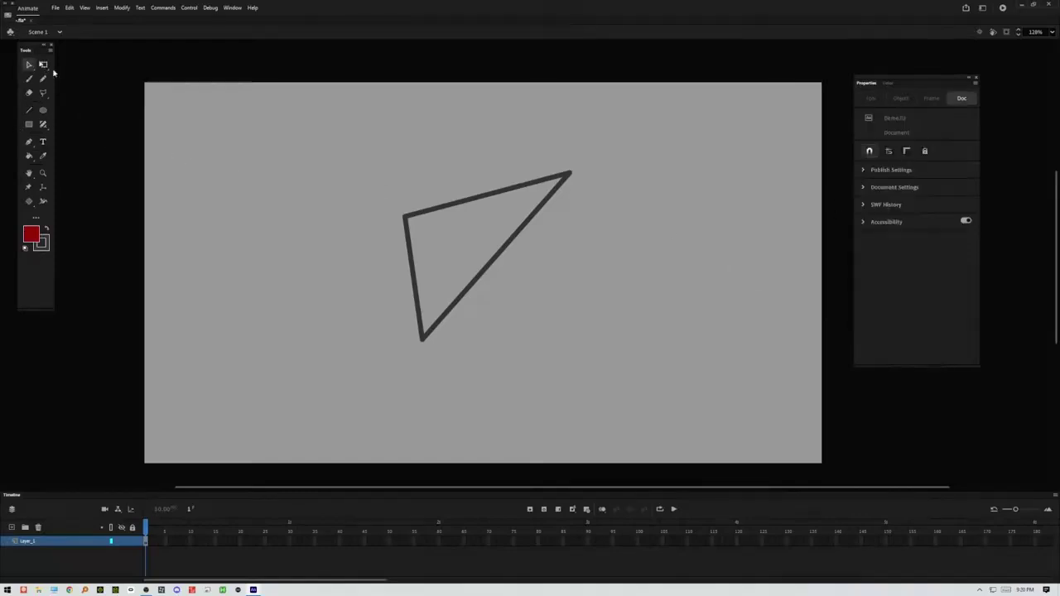
{"action": "left_click", "coordinate": [864, 171]}
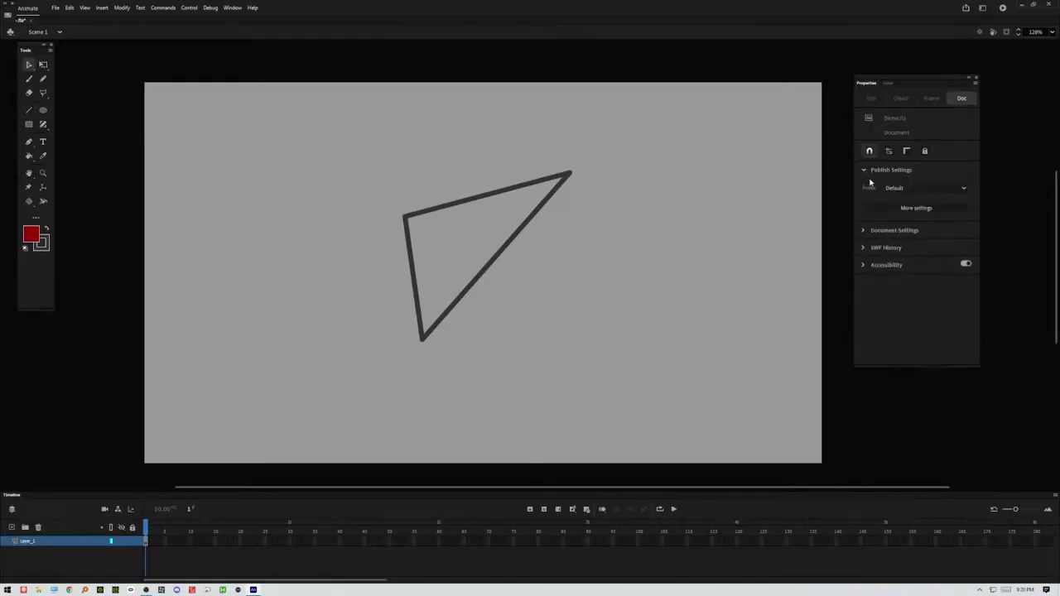
{"action": "left_click", "coordinate": [864, 232]}
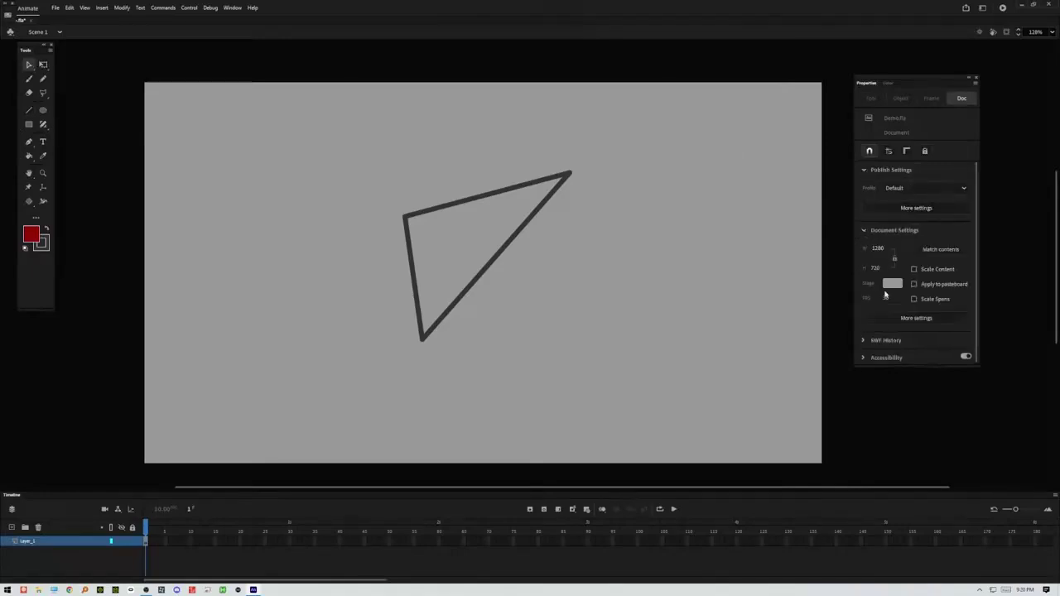
{"action": "left_click", "coordinate": [864, 339]}
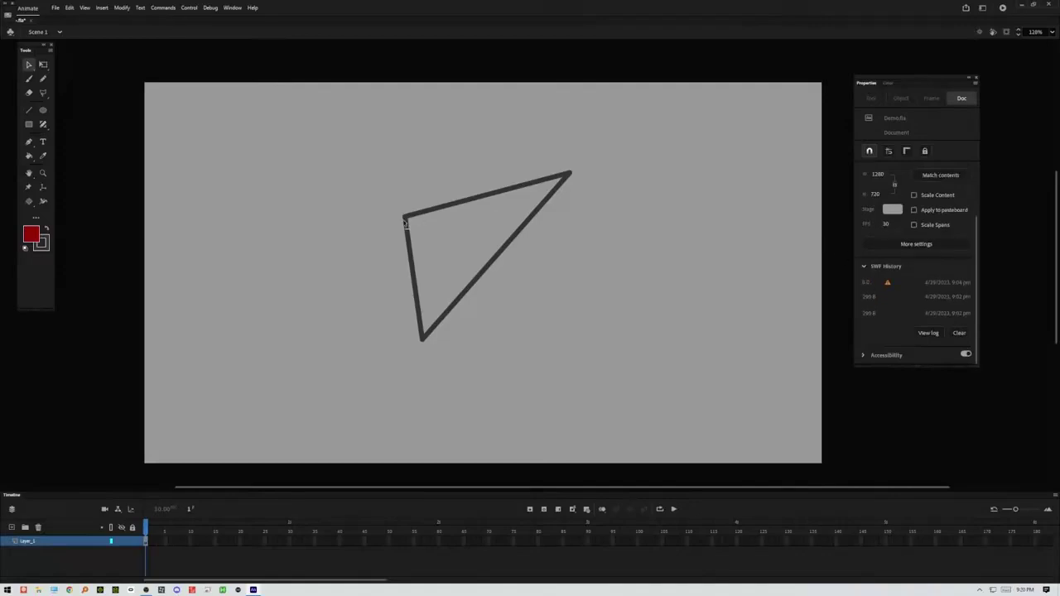
{"action": "scroll", "coordinate": [859, 174], "scroll_direction": "up", "scroll_amount": 3}
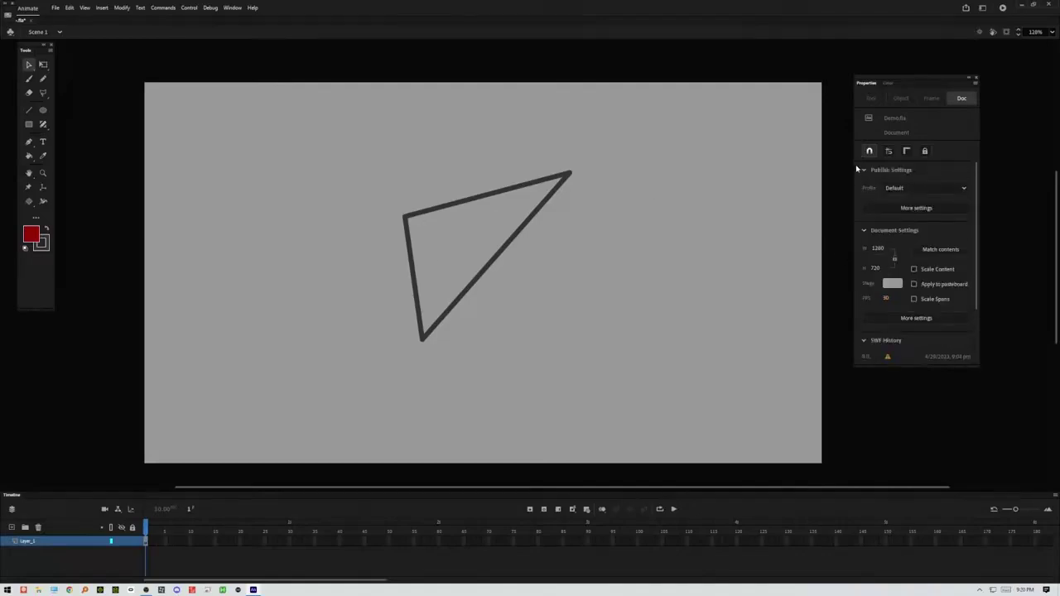
Step: Toggle object snapping and draw a three-segment zigzag and two crossing lines with the Line tool, to the triangle's right
{"action": "left_click", "coordinate": [869, 150]}
{"action": "left_click", "coordinate": [31, 110]}
{"action": "mouse_move", "coordinate": [624, 139]}
{"action": "left_mouse_down"}
{"action": "mouse_move", "coordinate": [629, 230]}
{"action": "mouse_move", "coordinate": [678, 184]}
{"action": "left_mouse_up"}
{"action": "left_click_drag", "start_coordinate": [737, 210], "coordinate": [679, 186]}
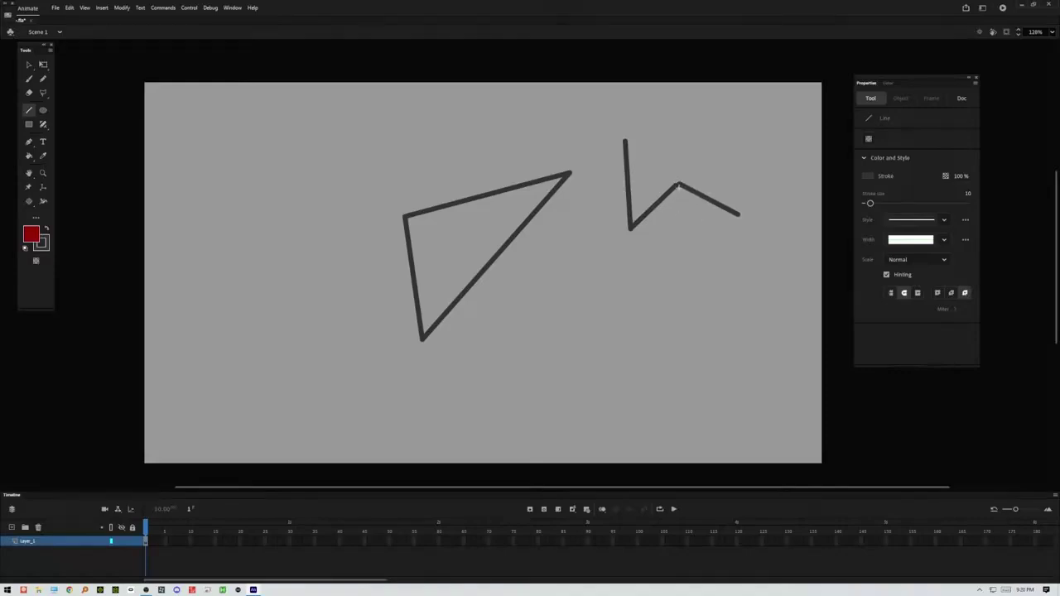
{"action": "left_click_drag", "start_coordinate": [679, 201], "coordinate": [658, 269]}
{"action": "left_click_drag", "start_coordinate": [719, 223], "coordinate": [665, 222]}
Step: Move the zigzag's upper corner slightly up, undo the last move, and toggle the object snapping and snap alignment options
{"action": "left_click", "coordinate": [31, 65]}
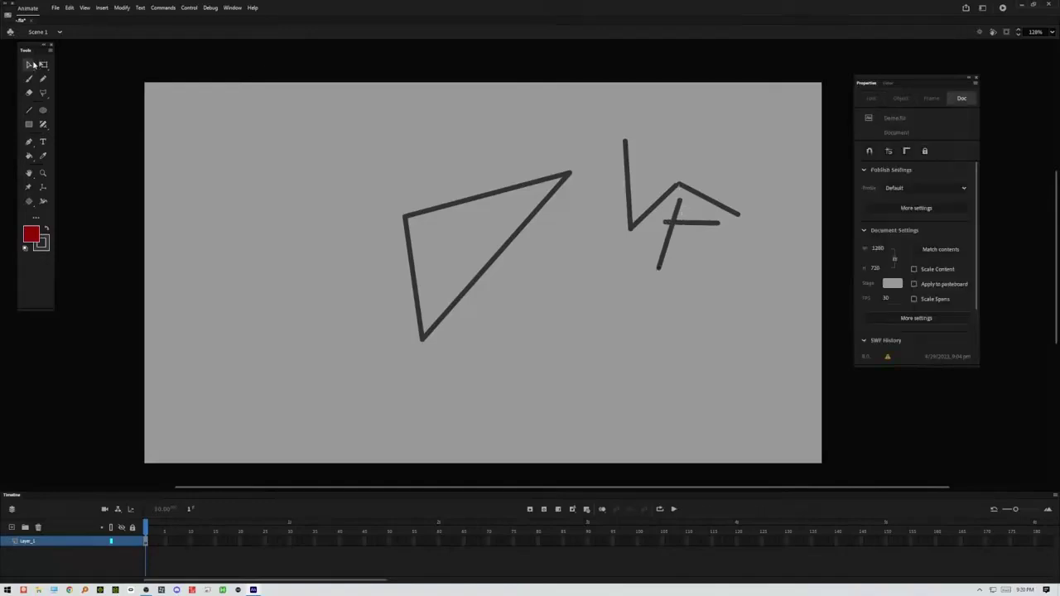
{"action": "mouse_move", "coordinate": [683, 223]}
{"action": "left_mouse_down"}
{"action": "mouse_move", "coordinate": [704, 207]}
{"action": "mouse_move", "coordinate": [669, 192]}
{"action": "mouse_move", "coordinate": [686, 173]}
{"action": "left_mouse_up"}
{"action": "key", "text": "ctrl+z"}
{"action": "left_click", "coordinate": [870, 152]}
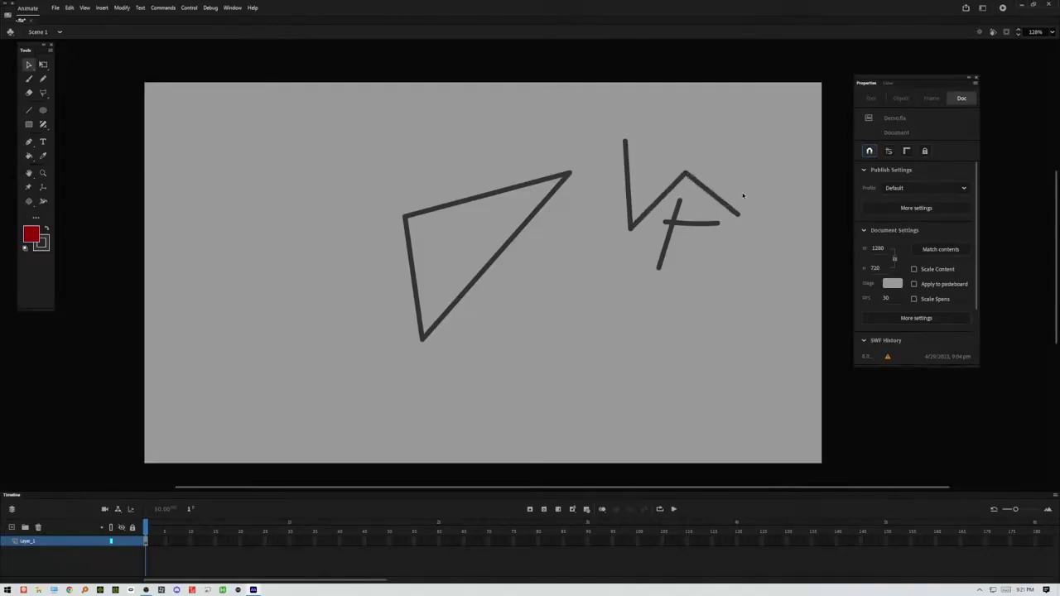
{"action": "left_click", "coordinate": [869, 152]}
{"action": "left_click", "coordinate": [889, 152]}
Step: Show the rulers and place a horizontal guide near the stage's upper edge
{"action": "left_click", "coordinate": [907, 151]}
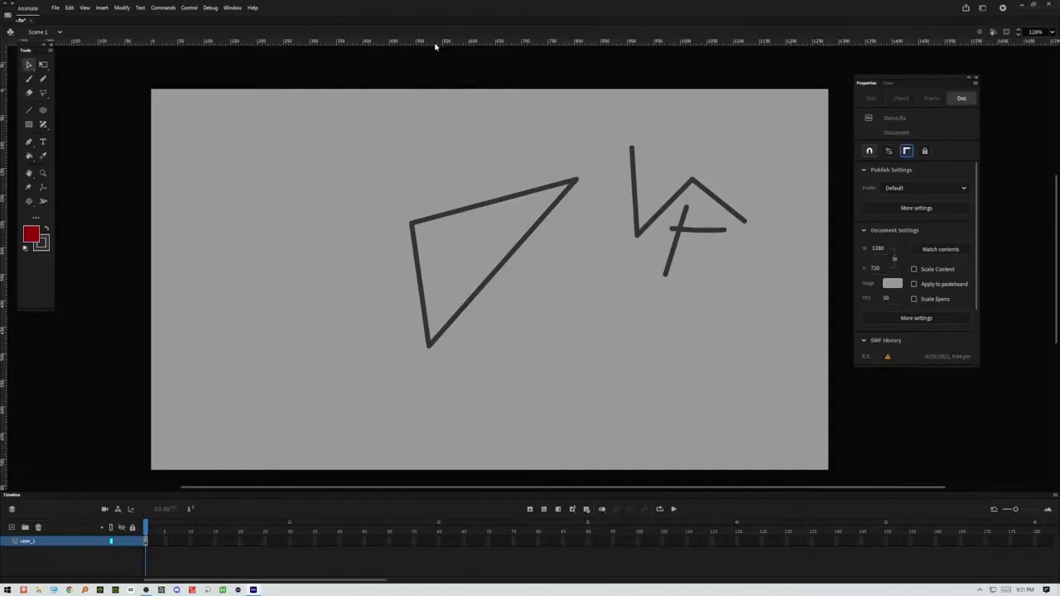
{"action": "left_click_drag", "start_coordinate": [432, 44], "coordinate": [410, 153]}
{"action": "left_click_drag", "start_coordinate": [410, 144], "coordinate": [424, 58]}
{"action": "left_click_drag", "start_coordinate": [420, 101], "coordinate": [389, 117]}
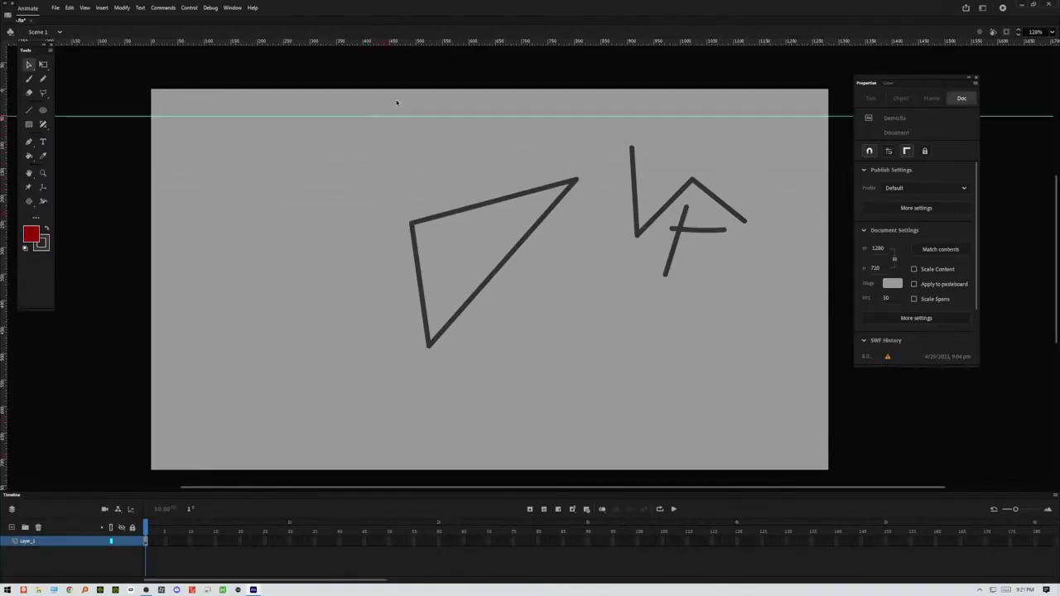
Step: Add guides near the stage's lower, left and right edges and one horizontal guide across the triangle
{"action": "left_click_drag", "start_coordinate": [408, 46], "coordinate": [379, 445]}
{"action": "left_click_drag", "start_coordinate": [8, 279], "coordinate": [189, 323]}
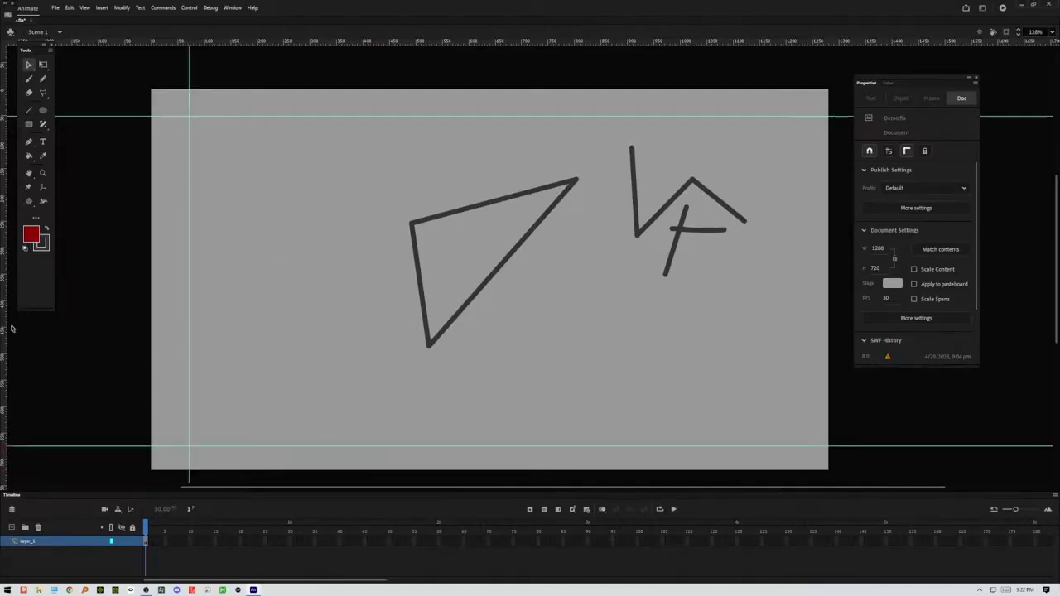
{"action": "left_click_drag", "start_coordinate": [10, 326], "coordinate": [808, 353]}
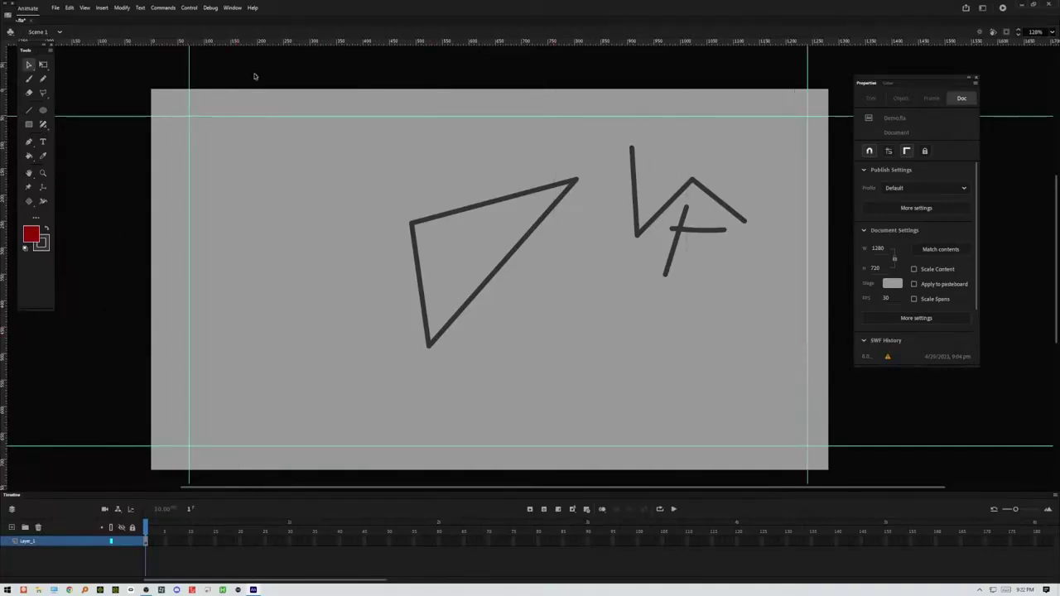
{"action": "left_click_drag", "start_coordinate": [330, 41], "coordinate": [337, 248]}
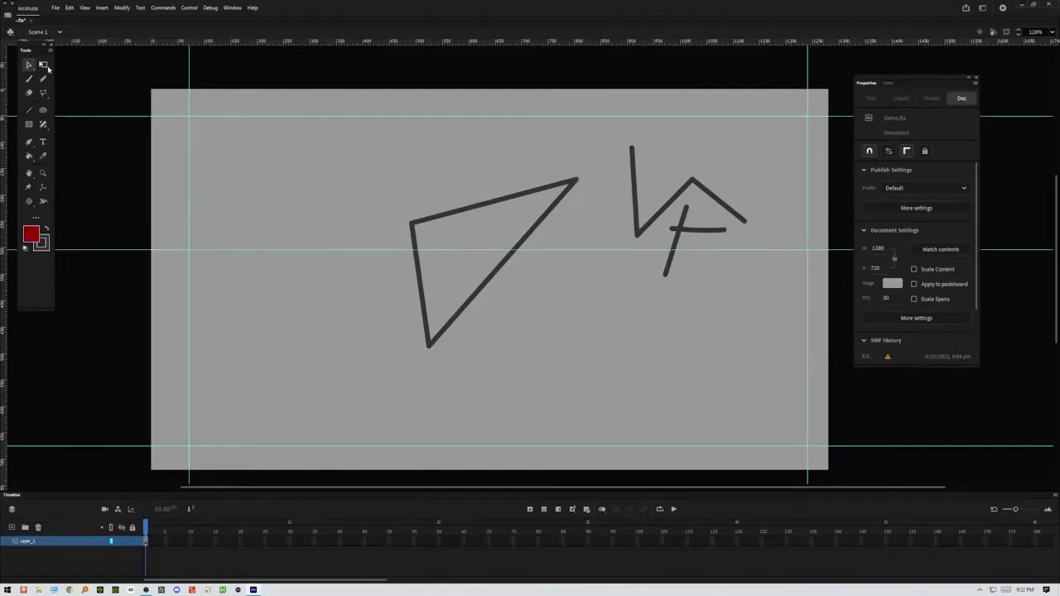
Step: Pull the triangle's lowest corner up to the middle horizontal guide, toggling snap alignment along the way
{"action": "left_click_drag", "start_coordinate": [429, 347], "coordinate": [430, 272]}
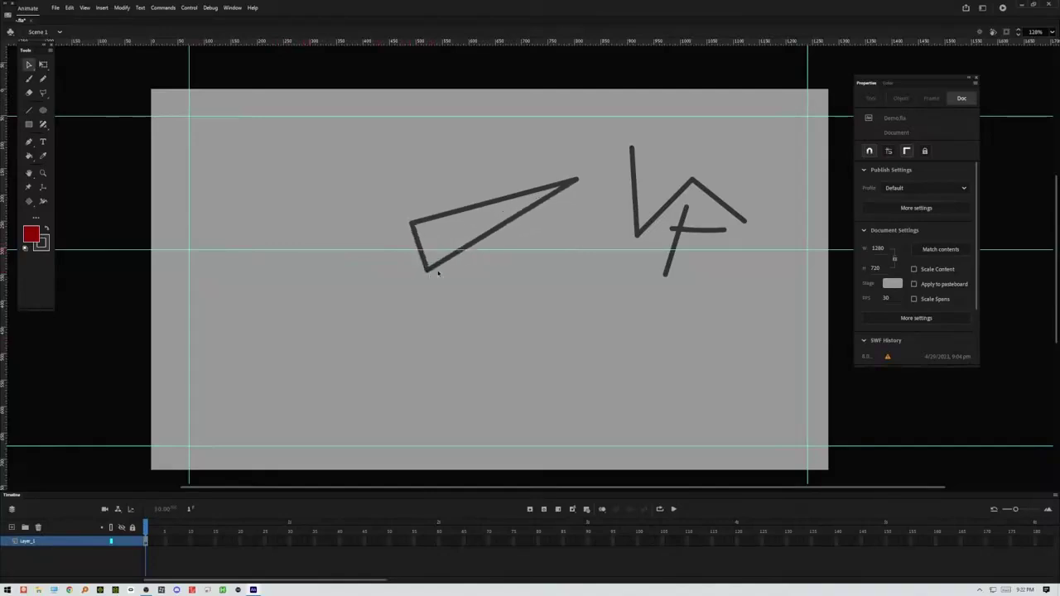
{"action": "left_click", "coordinate": [889, 151]}
{"action": "left_click_drag", "start_coordinate": [423, 274], "coordinate": [436, 254]}
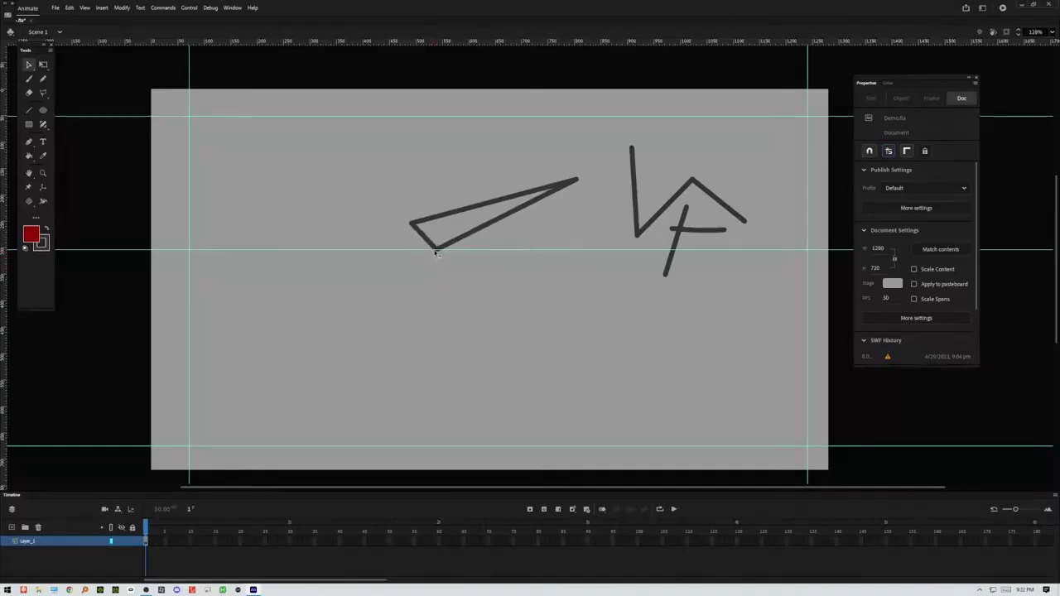
Step: Toggle the guide lock and connect the triangle's apex and the neighbouring line ends by moving their corners and endpoints
{"action": "left_click", "coordinate": [925, 152]}
{"action": "mouse_move", "coordinate": [578, 179]}
{"action": "left_mouse_down"}
{"action": "mouse_move", "coordinate": [620, 141]}
{"action": "mouse_move", "coordinate": [634, 147]}
{"action": "mouse_move", "coordinate": [547, 163]}
{"action": "mouse_move", "coordinate": [548, 174]}
{"action": "left_mouse_up"}
{"action": "left_click_drag", "start_coordinate": [687, 207], "coordinate": [692, 179]}
{"action": "left_click_drag", "start_coordinate": [680, 230], "coordinate": [730, 232]}
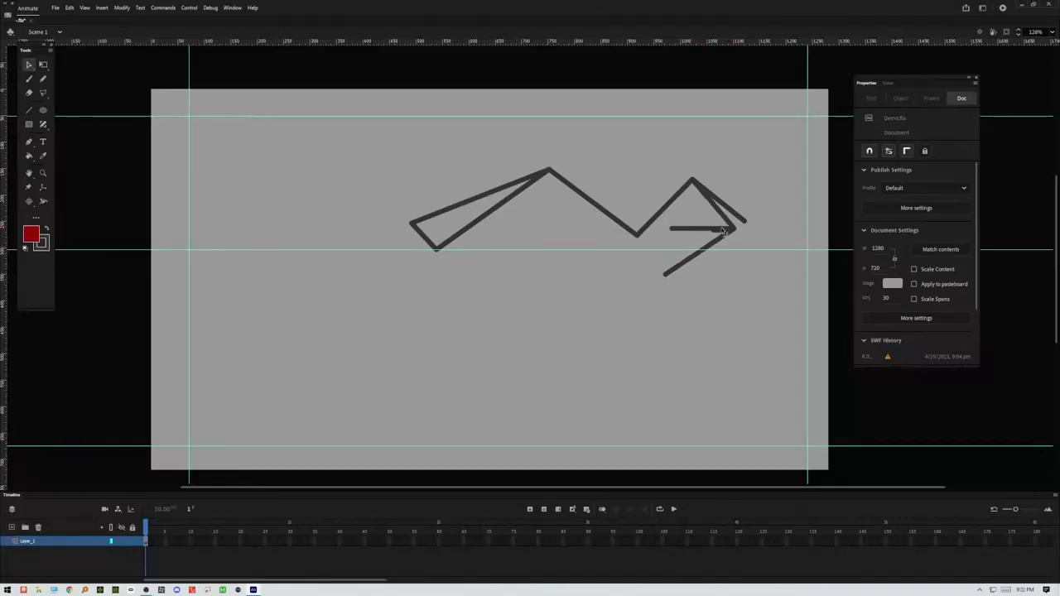
{"action": "left_click_drag", "start_coordinate": [732, 226], "coordinate": [724, 311]}
{"action": "mouse_move", "coordinate": [745, 222]}
{"action": "left_mouse_down"}
{"action": "mouse_move", "coordinate": [693, 315]}
{"action": "mouse_move", "coordinate": [761, 205]}
{"action": "mouse_move", "coordinate": [746, 223]}
{"action": "left_mouse_up"}
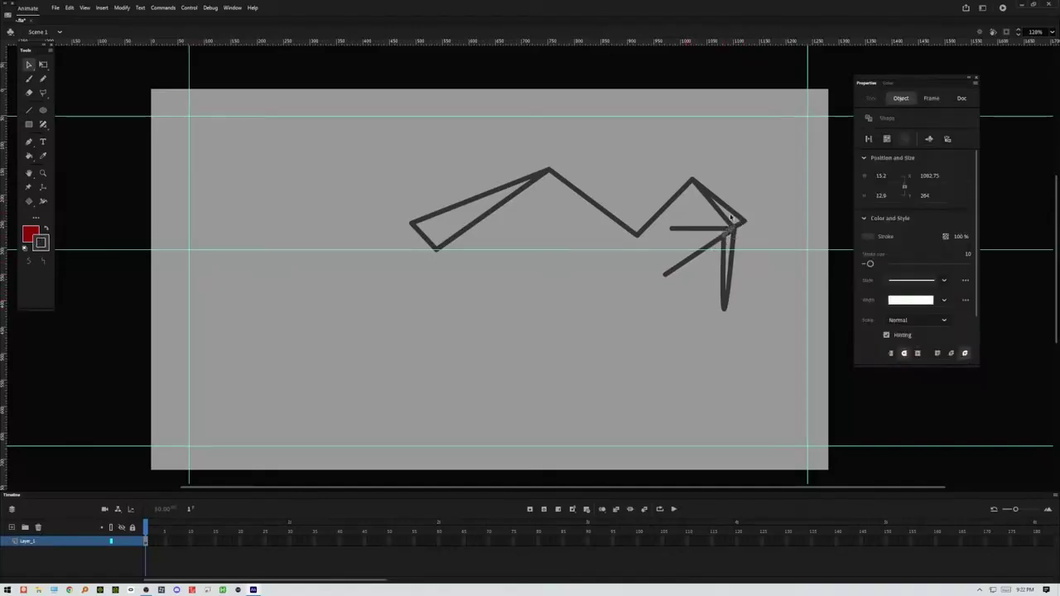
Step: Delete the short horizontal segment, attach the loose line end to the triangle's lowest corner, and raise the valley corner between the peaks
{"action": "left_click", "coordinate": [732, 220]}
{"action": "left_click", "coordinate": [688, 229]}
{"action": "key", "text": "Delete"}
{"action": "mouse_move", "coordinate": [664, 278]}
{"action": "left_mouse_down"}
{"action": "mouse_move", "coordinate": [631, 257]}
{"action": "mouse_move", "coordinate": [437, 253]}
{"action": "left_mouse_up"}
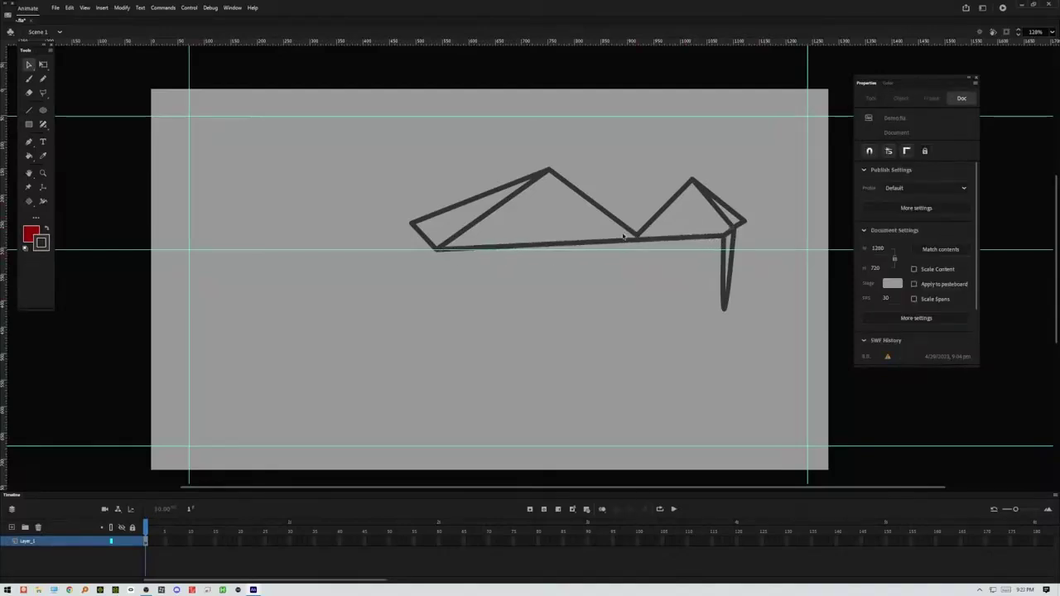
{"action": "left_click_drag", "start_coordinate": [636, 236], "coordinate": [628, 220]}
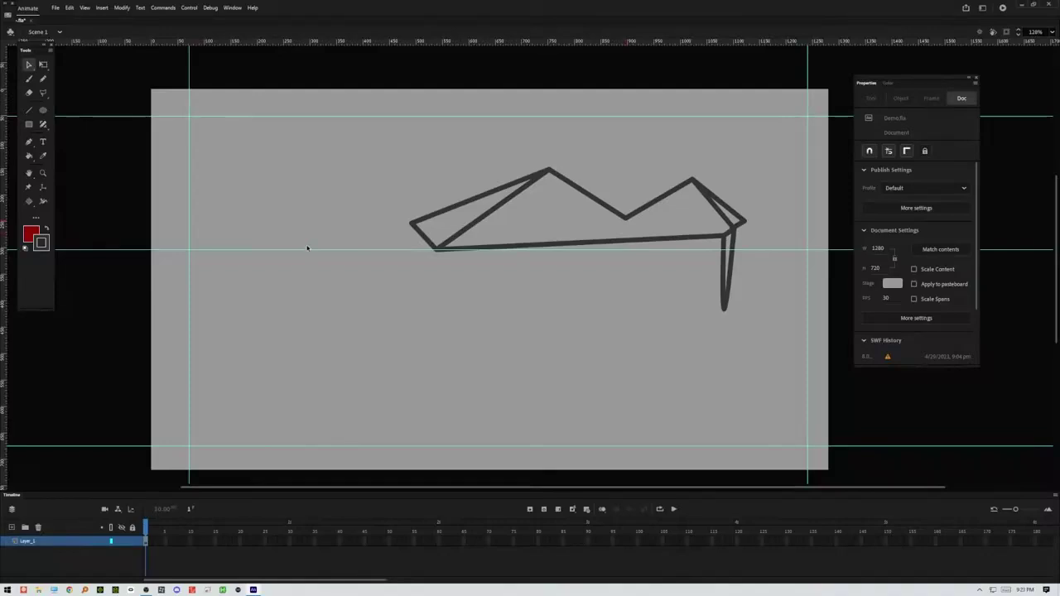
Step: Move the middle horizontal guide up, and remove all the guides from the stage
{"action": "left_click_drag", "start_coordinate": [307, 250], "coordinate": [295, 180]}
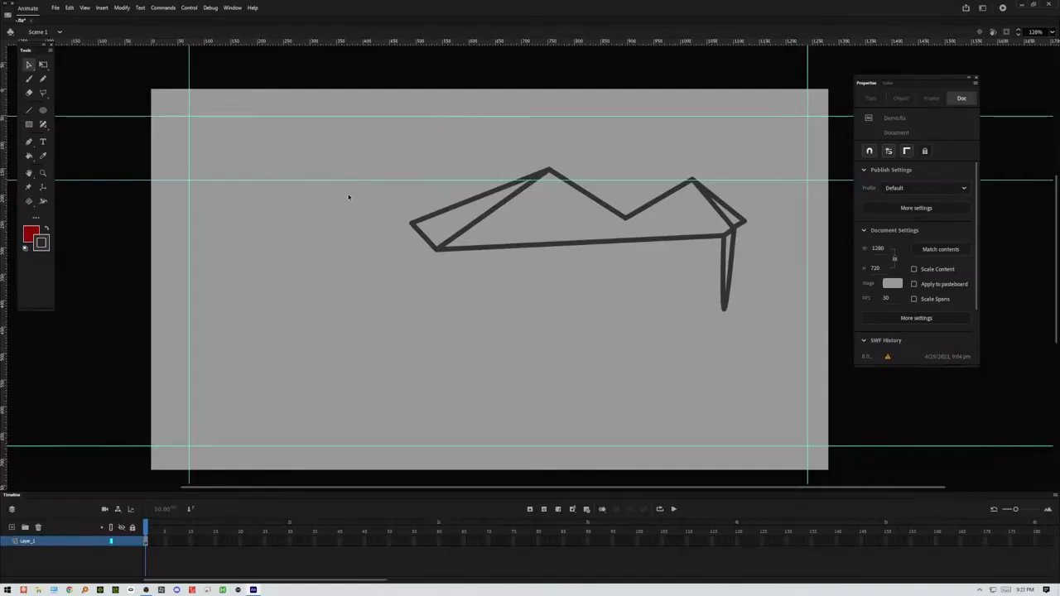
{"action": "left_click_drag", "start_coordinate": [338, 180], "coordinate": [384, 74]}
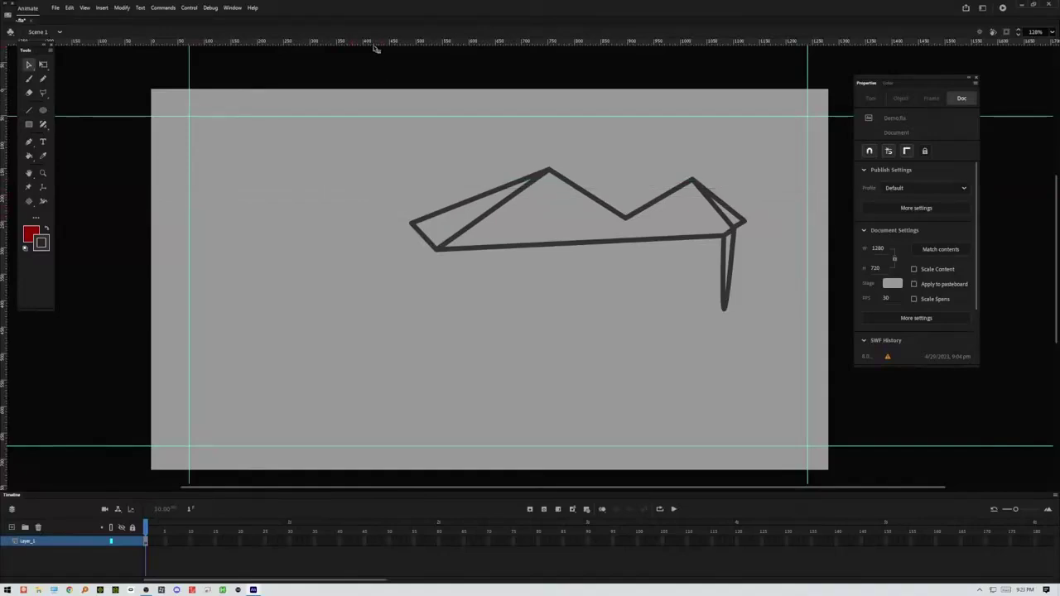
{"action": "left_click_drag", "start_coordinate": [360, 117], "coordinate": [367, 52]}
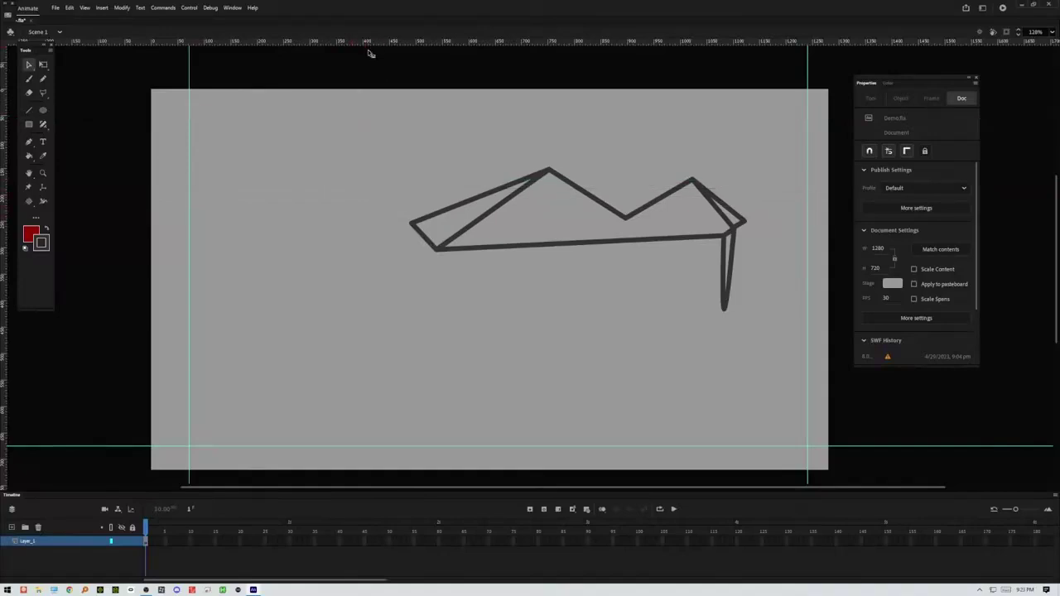
{"action": "left_click_drag", "start_coordinate": [186, 124], "coordinate": [5, 266]}
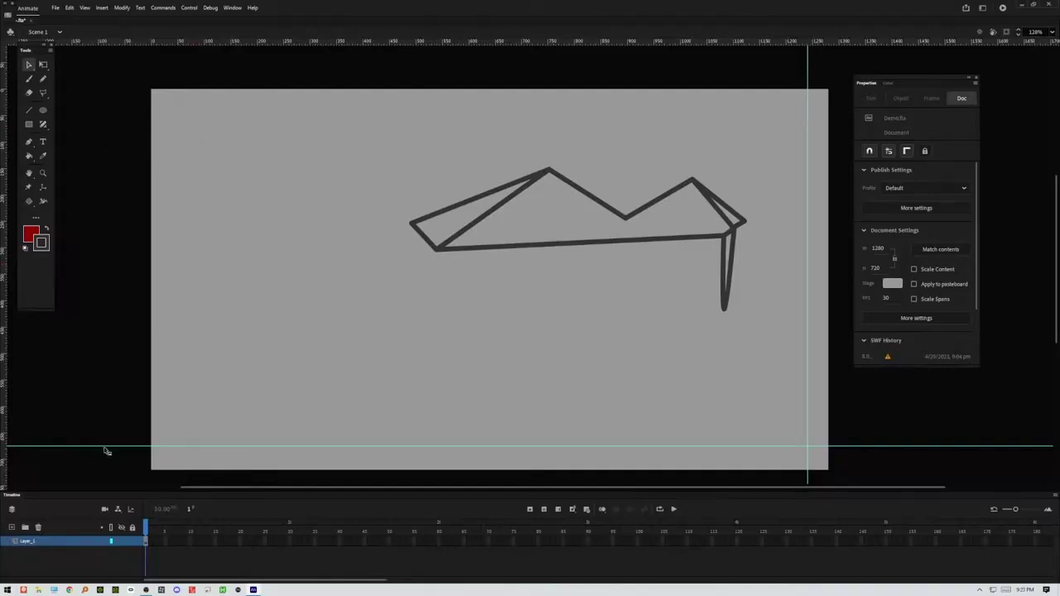
{"action": "left_click_drag", "start_coordinate": [107, 447], "coordinate": [381, 44]}
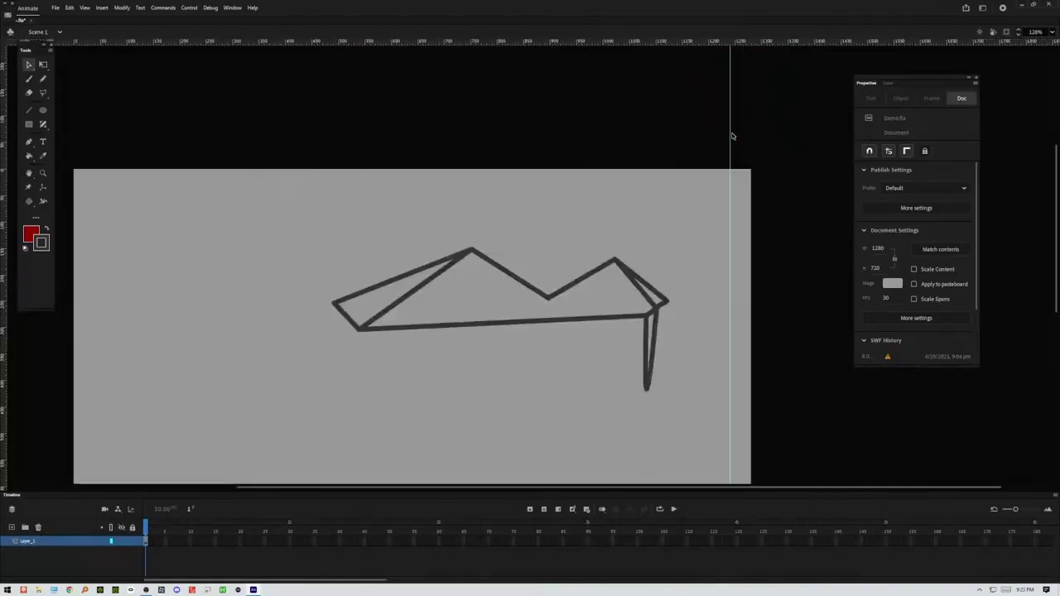
{"action": "left_click_drag", "start_coordinate": [733, 137], "coordinate": [25, 269]}
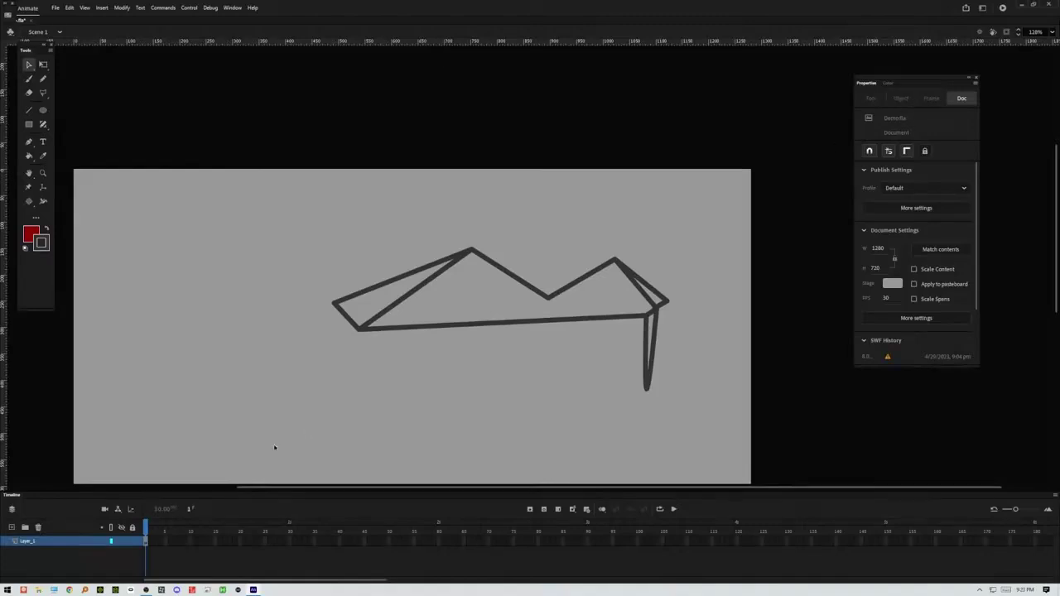
Step: Inspect the frame properties of frame 1 and delete all the line work from the stage
{"action": "left_click", "coordinate": [159, 541]}
{"action": "left_click", "coordinate": [146, 540]}
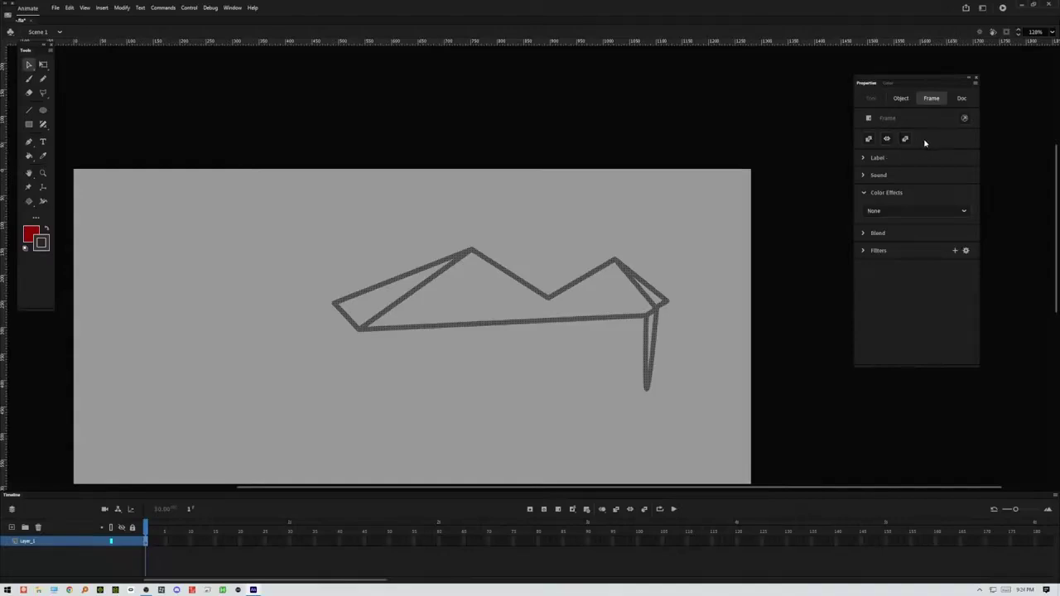
{"action": "mouse_move", "coordinate": [728, 213]}
{"action": "left_mouse_down"}
{"action": "mouse_move", "coordinate": [616, 421]}
{"action": "mouse_move", "coordinate": [345, 466]}
{"action": "mouse_move", "coordinate": [344, 449]}
{"action": "left_mouse_up"}
{"action": "key", "text": "Delete"}
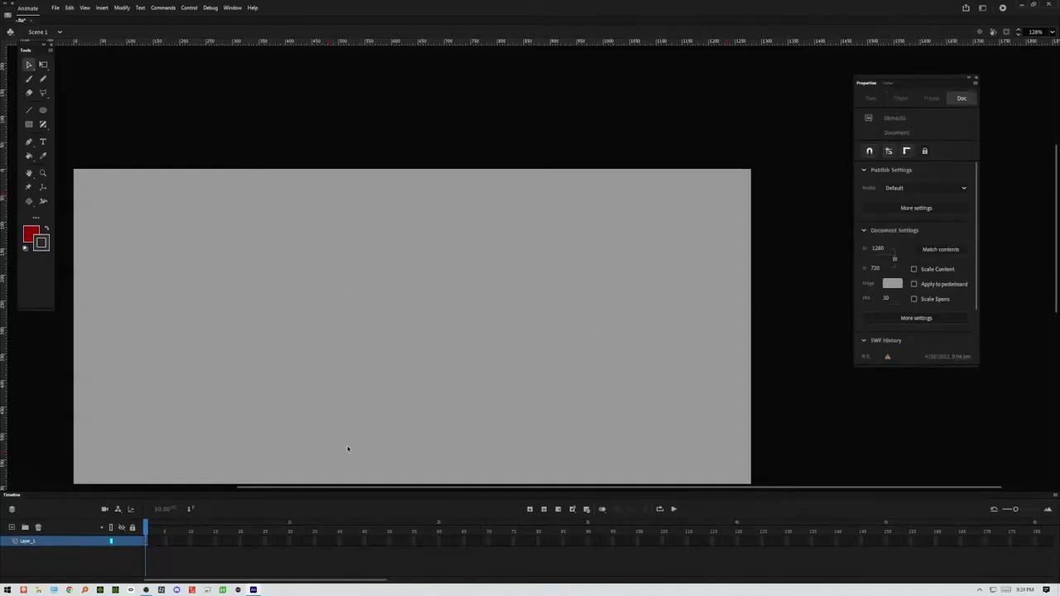
{"action": "right_click", "coordinate": [340, 543]}
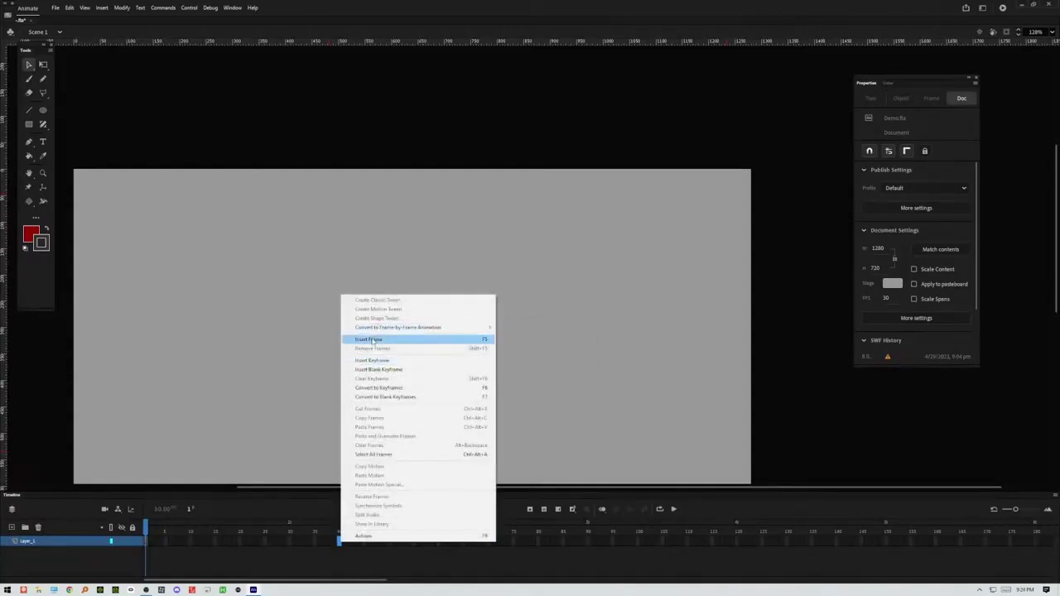
{"action": "left_click", "coordinate": [332, 352]}
Step: Draw a steep straight line in the stage's left part and bend it to the right into a curve
{"action": "key", "text": "n"}
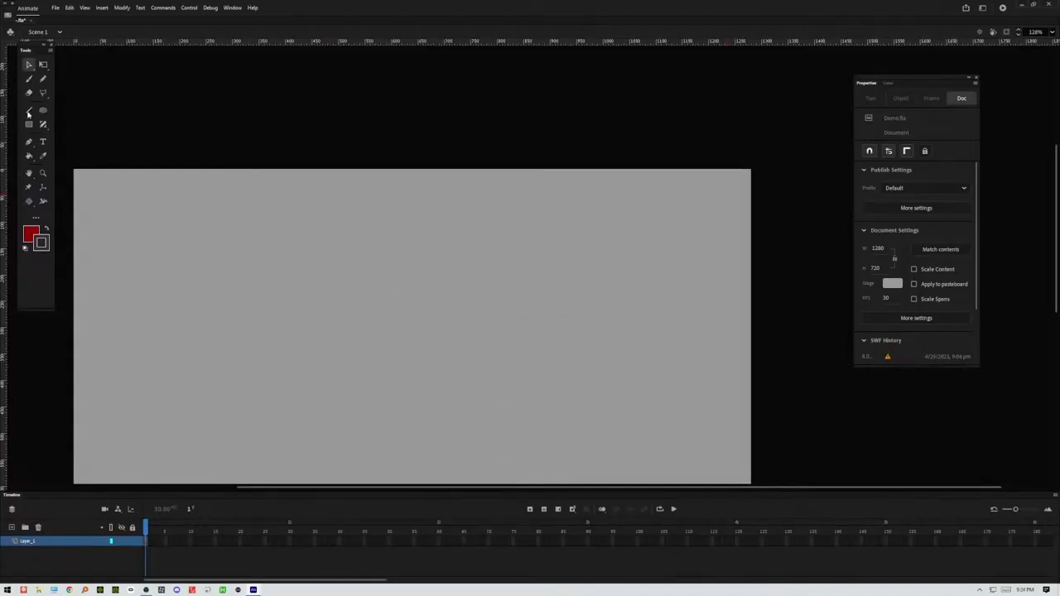
{"action": "mouse_move", "coordinate": [197, 440]}
{"action": "left_mouse_down"}
{"action": "mouse_move", "coordinate": [197, 339]}
{"action": "mouse_move", "coordinate": [175, 270]}
{"action": "mouse_move", "coordinate": [155, 253]}
{"action": "left_mouse_up"}
{"action": "left_click", "coordinate": [29, 65]}
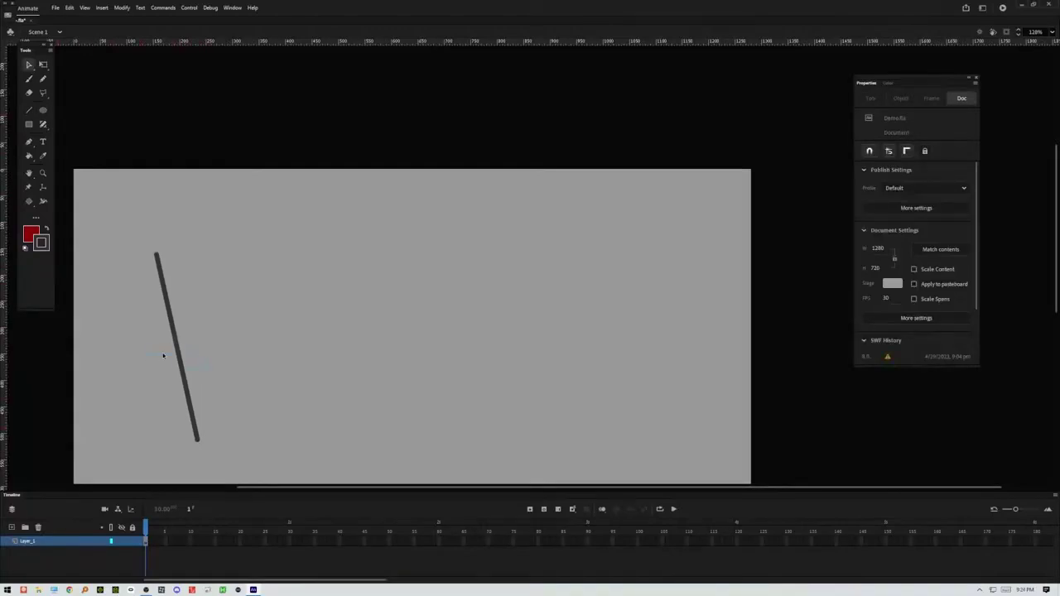
{"action": "left_click_drag", "start_coordinate": [179, 356], "coordinate": [222, 397]}
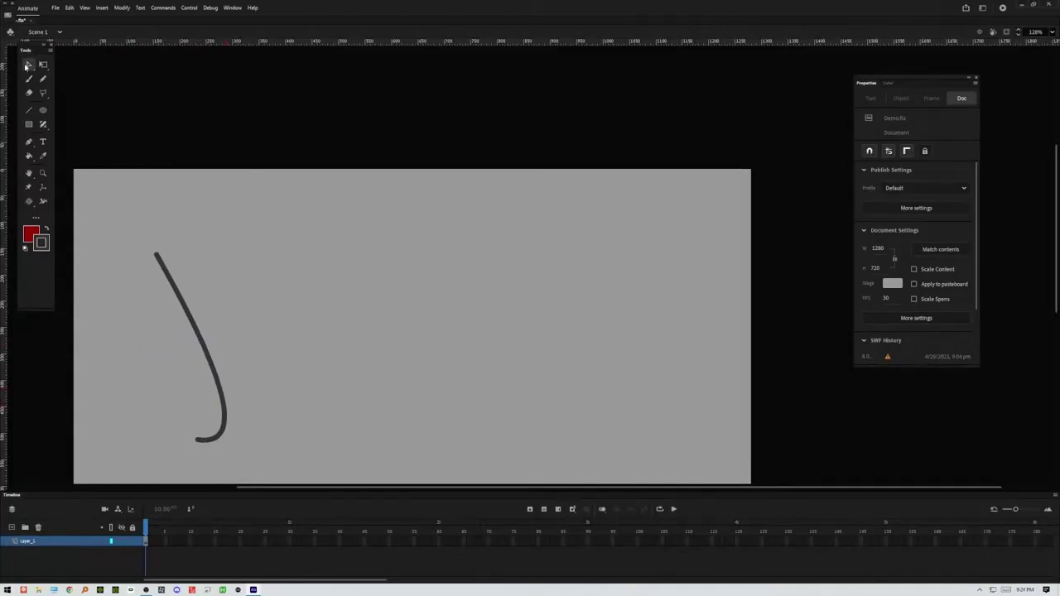
Step: Reshape the curve into an S with the Subselection tool by adjusting the direction handles at both ends
{"action": "left_click", "coordinate": [28, 66]}
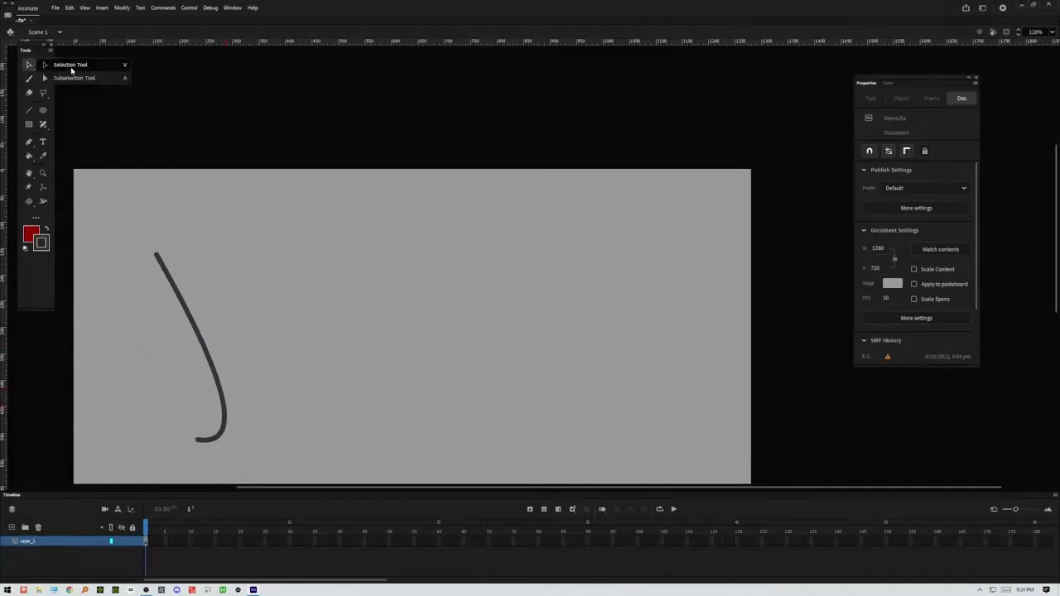
{"action": "left_click", "coordinate": [74, 78]}
{"action": "left_click", "coordinate": [156, 253]}
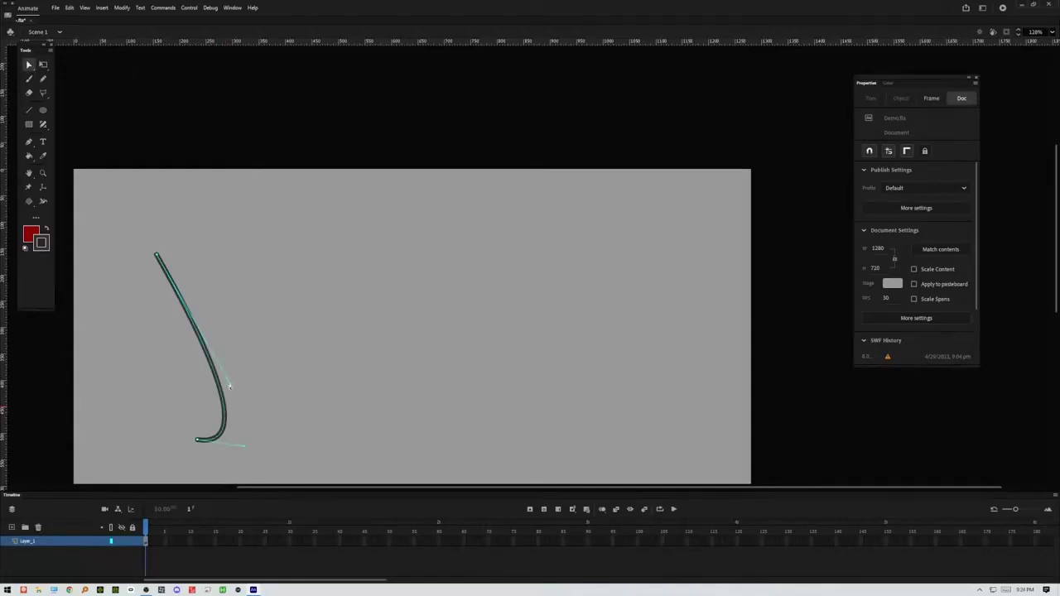
{"action": "left_click", "coordinate": [251, 406]}
{"action": "left_click", "coordinate": [203, 334]}
{"action": "left_click", "coordinate": [169, 266]}
{"action": "mouse_move", "coordinate": [156, 255]}
{"action": "left_mouse_down"}
{"action": "mouse_move", "coordinate": [158, 393]}
{"action": "mouse_move", "coordinate": [123, 343]}
{"action": "mouse_move", "coordinate": [121, 310]}
{"action": "mouse_move", "coordinate": [108, 310]}
{"action": "left_mouse_up"}
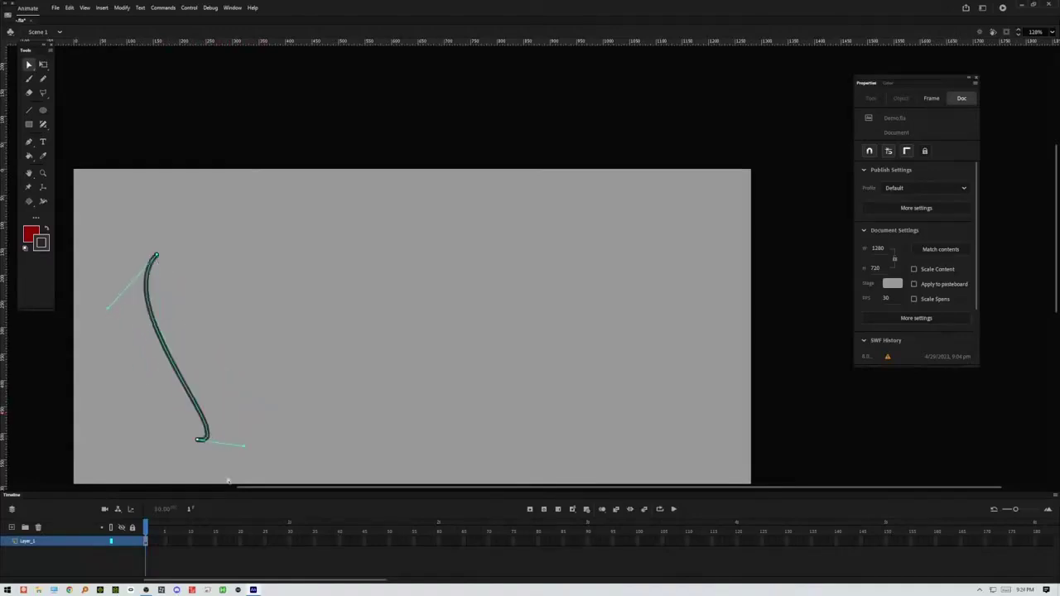
{"action": "left_click_drag", "start_coordinate": [244, 448], "coordinate": [288, 383]}
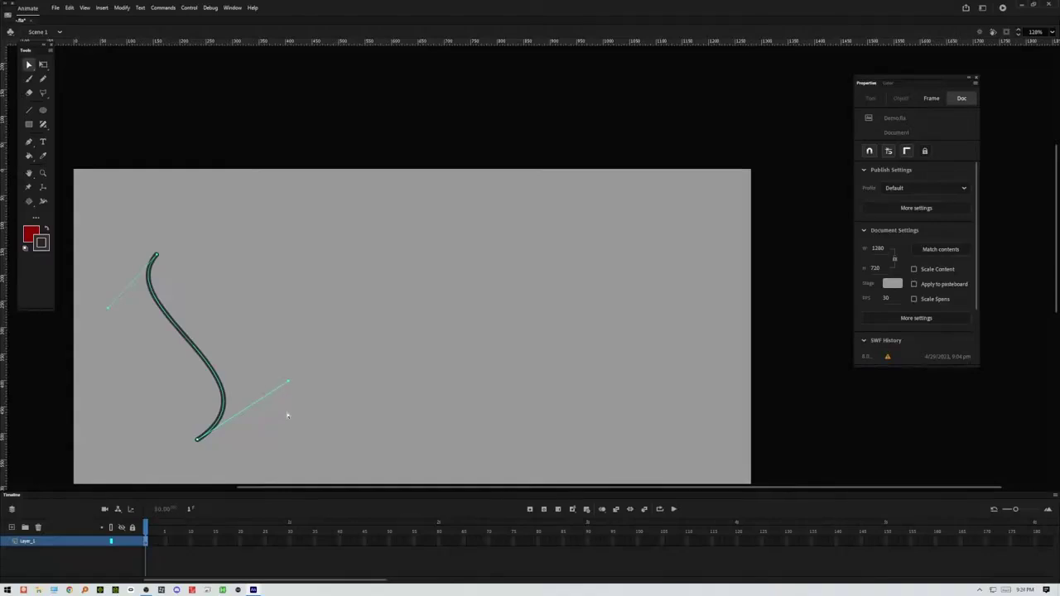
Step: Insert a keyframe at frame 35 of Layer_1
{"action": "left_click", "coordinate": [345, 338]}
{"action": "left_click", "coordinate": [149, 540]}
{"action": "left_click", "coordinate": [147, 531]}
{"action": "right_click", "coordinate": [314, 540]}
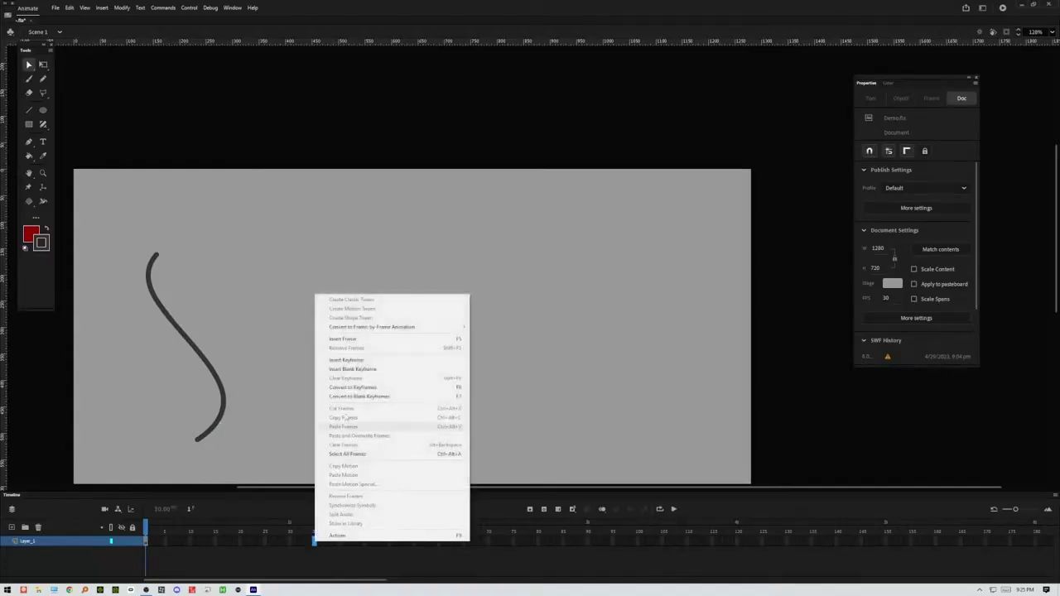
{"action": "left_click", "coordinate": [380, 359]}
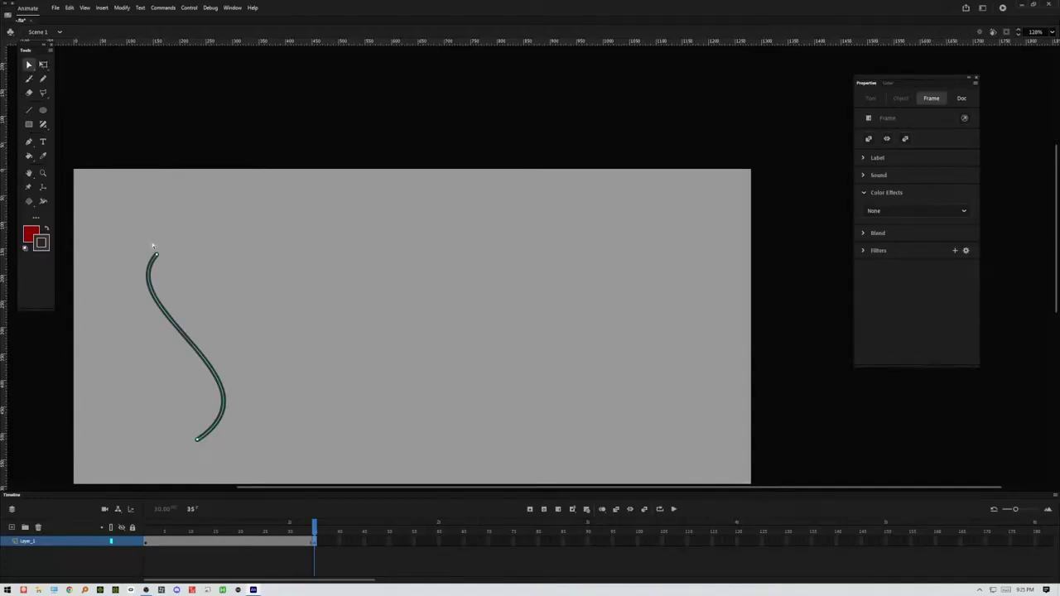
Step: Move both ends of the S-curve to the right on frame 35 and adjust its upper direction handle to keep the S shape
{"action": "mouse_move", "coordinate": [157, 257]}
{"action": "left_mouse_down"}
{"action": "mouse_move", "coordinate": [342, 265]}
{"action": "mouse_move", "coordinate": [341, 240]}
{"action": "left_mouse_up"}
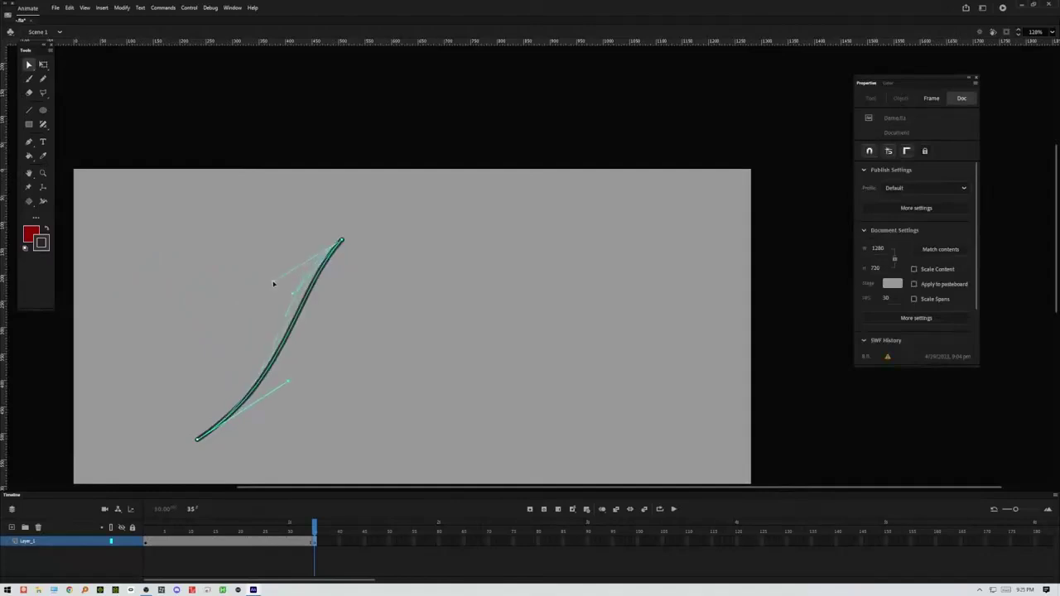
{"action": "left_click_drag", "start_coordinate": [273, 284], "coordinate": [249, 263]}
{"action": "mouse_move", "coordinate": [196, 439]}
{"action": "left_mouse_down"}
{"action": "mouse_move", "coordinate": [428, 455]}
{"action": "mouse_move", "coordinate": [476, 447]}
{"action": "mouse_move", "coordinate": [473, 437]}
{"action": "left_mouse_up"}
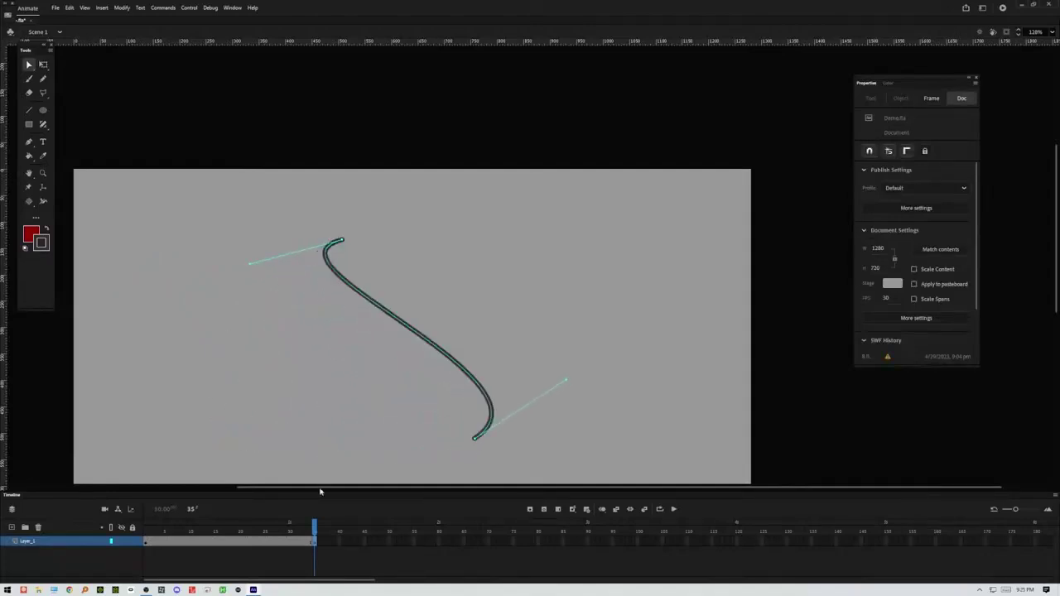
Step: Create a shape tween on the S-curve's span between frames 1 and 35 and scrub back to frame 1 to preview it
{"action": "right_click", "coordinate": [220, 541]}
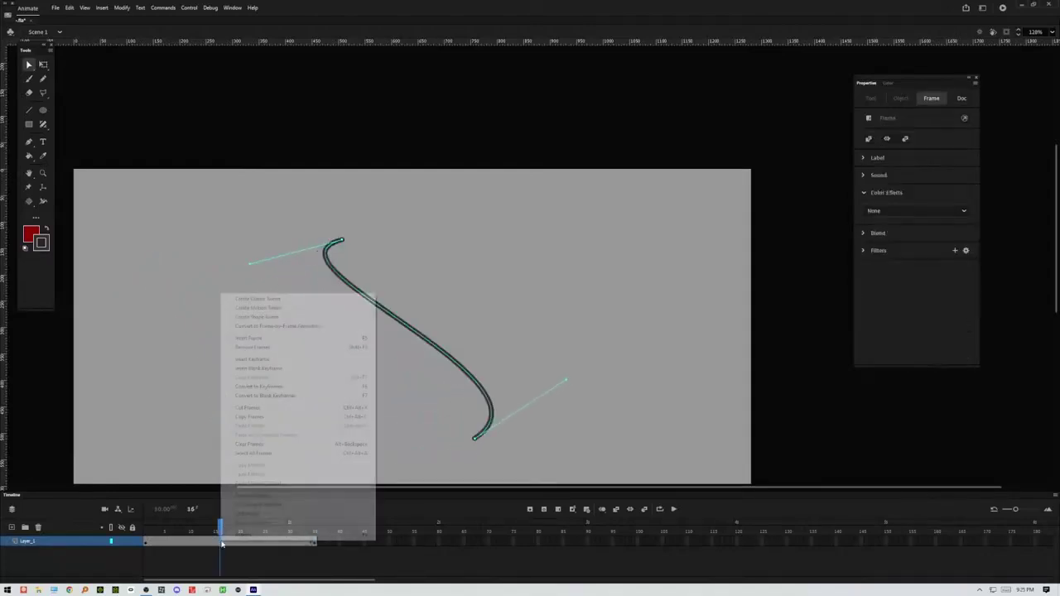
{"action": "left_click", "coordinate": [277, 317]}
{"action": "mouse_move", "coordinate": [220, 528]}
{"action": "left_mouse_down"}
{"action": "mouse_move", "coordinate": [117, 528]}
{"action": "mouse_move", "coordinate": [317, 522]}
{"action": "mouse_move", "coordinate": [138, 520]}
{"action": "mouse_move", "coordinate": [288, 513]}
{"action": "mouse_move", "coordinate": [147, 523]}
{"action": "left_mouse_up"}
{"action": "left_click", "coordinate": [197, 353]}
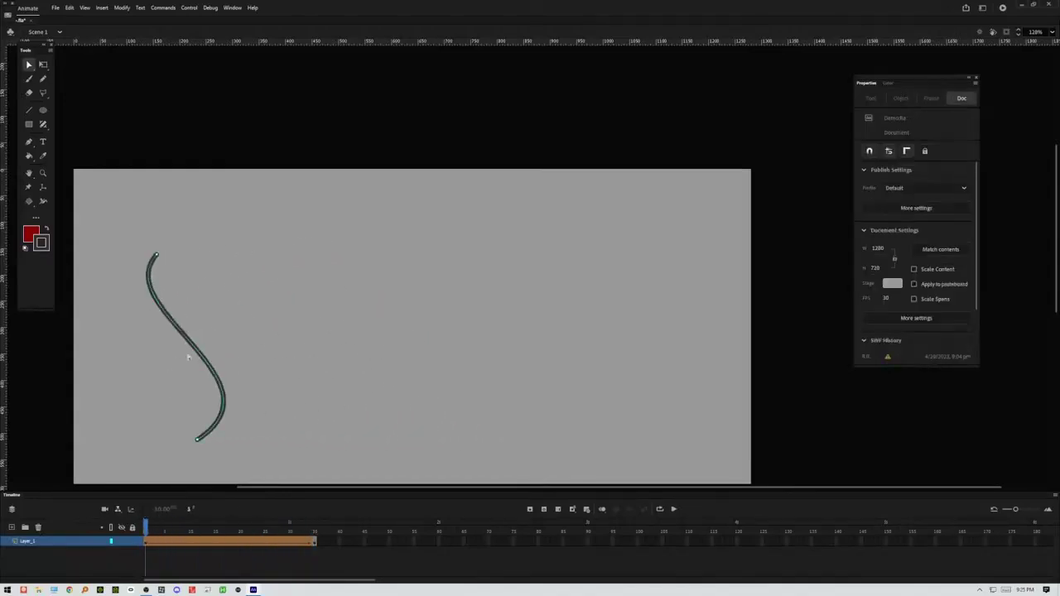
{"action": "left_click", "coordinate": [197, 267]}
{"action": "left_click", "coordinate": [224, 333]}
Step: Add a new layer and delete the layer that holds the S-curve
{"action": "left_click", "coordinate": [11, 526]}
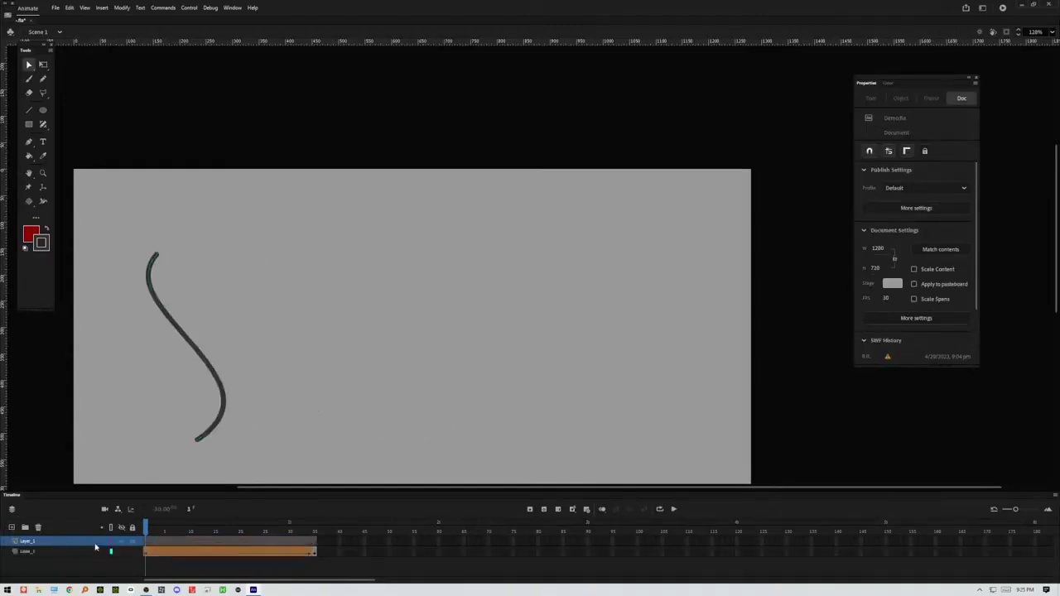
{"action": "left_click", "coordinate": [57, 554]}
{"action": "left_click", "coordinate": [37, 527]}
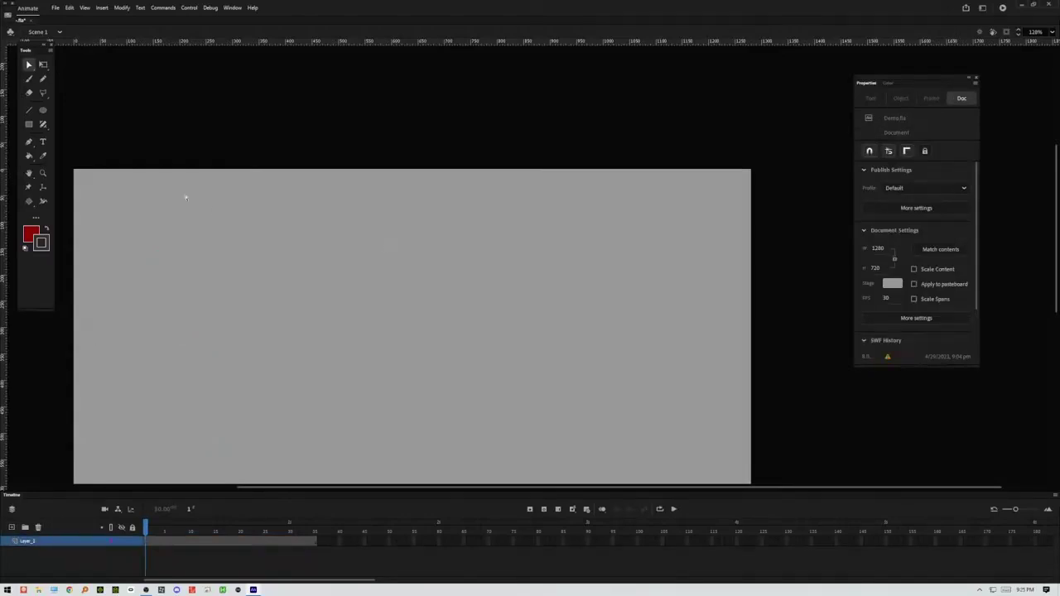
Step: Draw a heart outline about 370 px wide in the stage's upper middle with the Pencil tool, using two strokes
{"action": "left_click", "coordinate": [43, 79]}
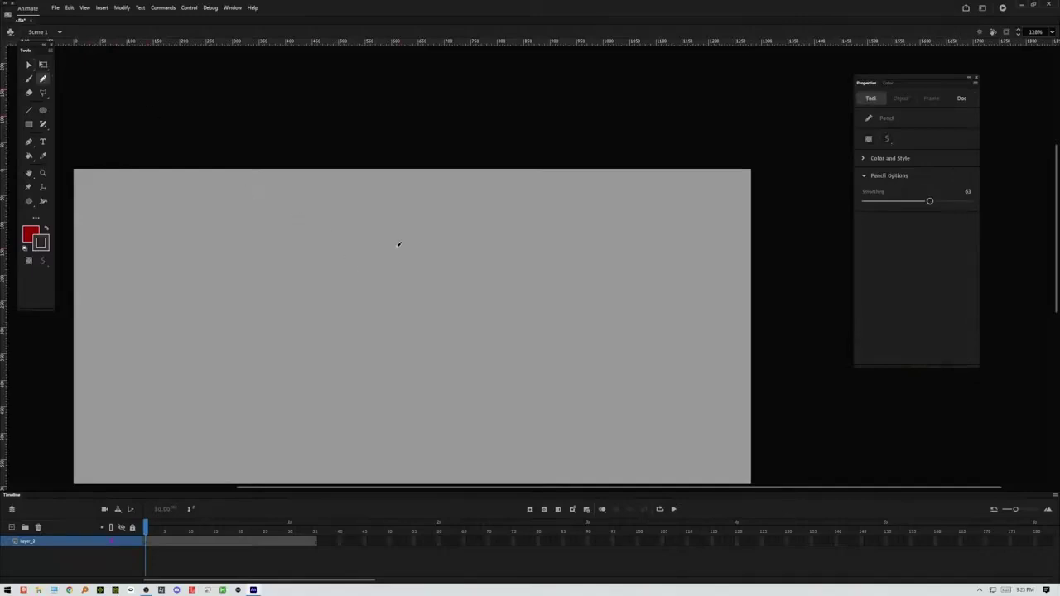
{"action": "mouse_move", "coordinate": [369, 248]}
{"action": "left_mouse_down"}
{"action": "mouse_move", "coordinate": [426, 208]}
{"action": "mouse_move", "coordinate": [483, 236]}
{"action": "mouse_move", "coordinate": [468, 302]}
{"action": "mouse_move", "coordinate": [378, 370]}
{"action": "left_mouse_up"}
{"action": "mouse_move", "coordinate": [370, 247]}
{"action": "left_mouse_down"}
{"action": "mouse_move", "coordinate": [358, 223]}
{"action": "mouse_move", "coordinate": [300, 231]}
{"action": "mouse_move", "coordinate": [323, 308]}
{"action": "mouse_move", "coordinate": [395, 374]}
{"action": "left_mouse_up"}
Step: Tidy the heart with the Subselection tool so the overshooting stroke ends join at its upper notch and lower tip
{"action": "left_click", "coordinate": [29, 65]}
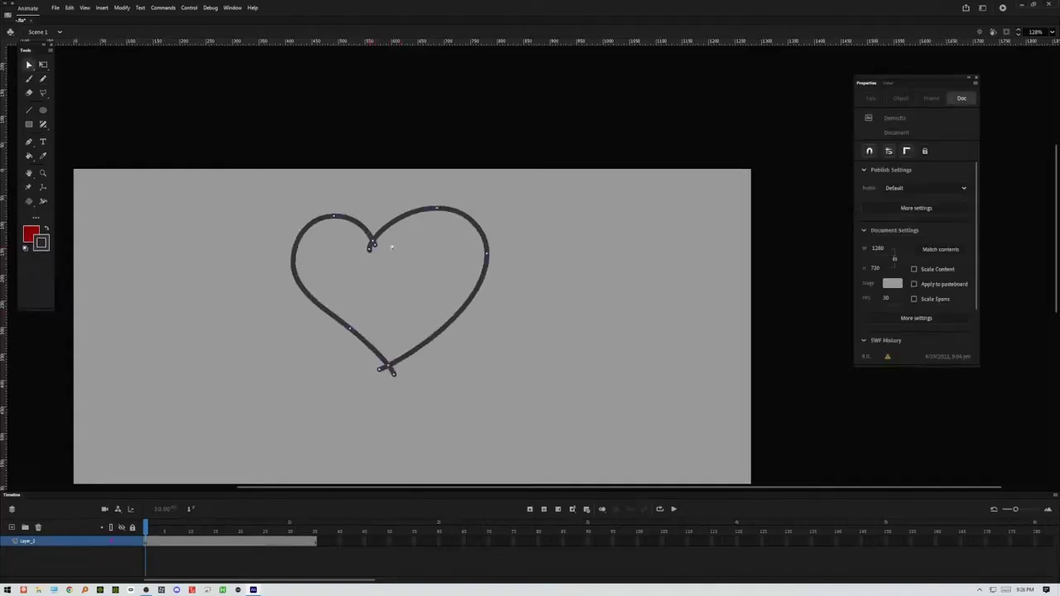
{"action": "left_click", "coordinate": [379, 247]}
{"action": "left_click_drag", "start_coordinate": [369, 248], "coordinate": [372, 240]}
{"action": "left_click_drag", "start_coordinate": [394, 375], "coordinate": [388, 366]}
{"action": "key", "text": "ctrl+a"}
{"action": "left_click", "coordinate": [427, 290]}
Step: Insert a keyframe at frame 35 and distort the heart there by raising both lobes and bending both lower sides inward
{"action": "left_click", "coordinate": [317, 543]}
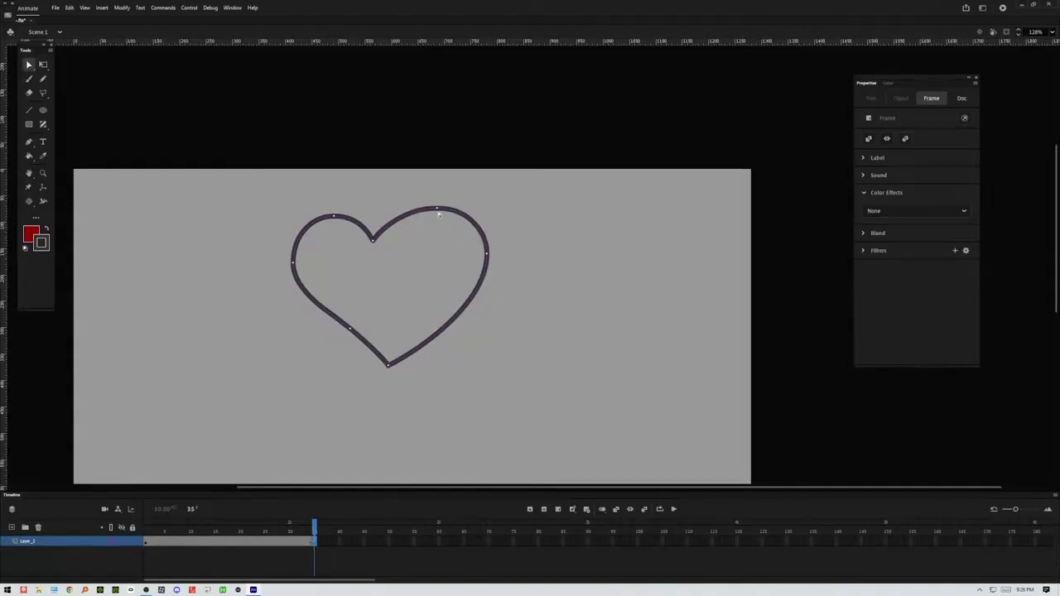
{"action": "left_click_drag", "start_coordinate": [439, 213], "coordinate": [448, 179]}
{"action": "left_click_drag", "start_coordinate": [336, 217], "coordinate": [306, 181]}
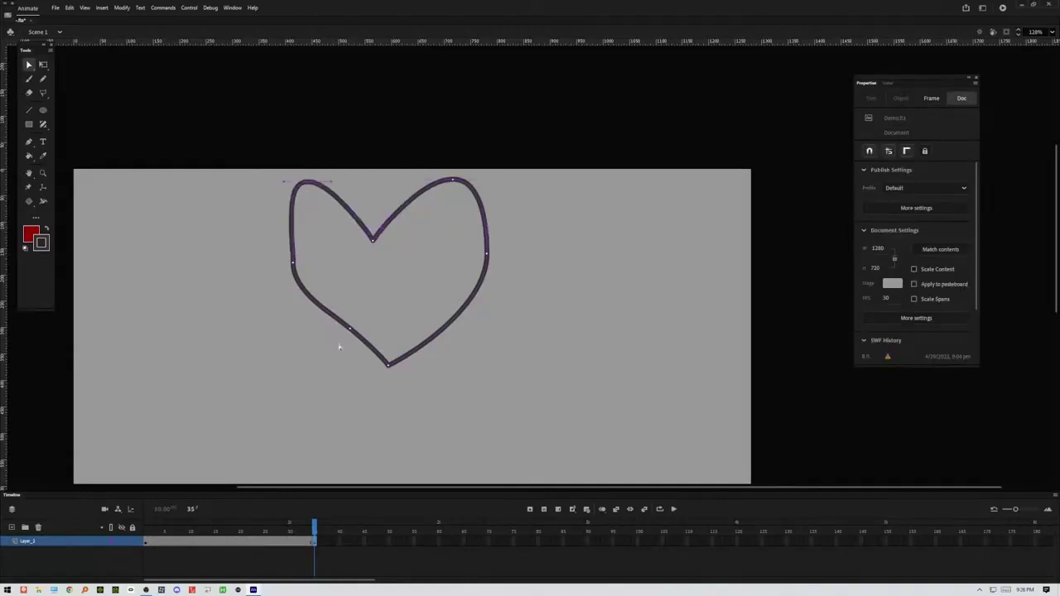
{"action": "mouse_move", "coordinate": [358, 332]}
{"action": "left_mouse_down"}
{"action": "mouse_move", "coordinate": [367, 310]}
{"action": "mouse_move", "coordinate": [372, 378]}
{"action": "mouse_move", "coordinate": [353, 408]}
{"action": "mouse_move", "coordinate": [340, 327]}
{"action": "left_mouse_up"}
{"action": "left_click_drag", "start_coordinate": [478, 333], "coordinate": [395, 340]}
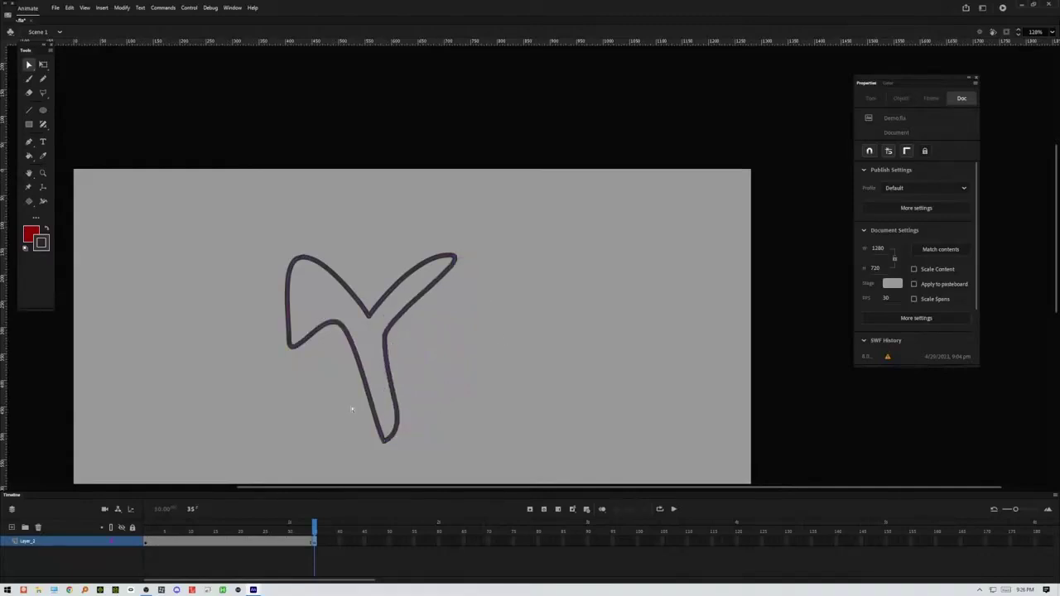
Step: Create a shape tween between the heart and its distorted version and scrub back to frame 1 to preview it
{"action": "right_click", "coordinate": [279, 541]}
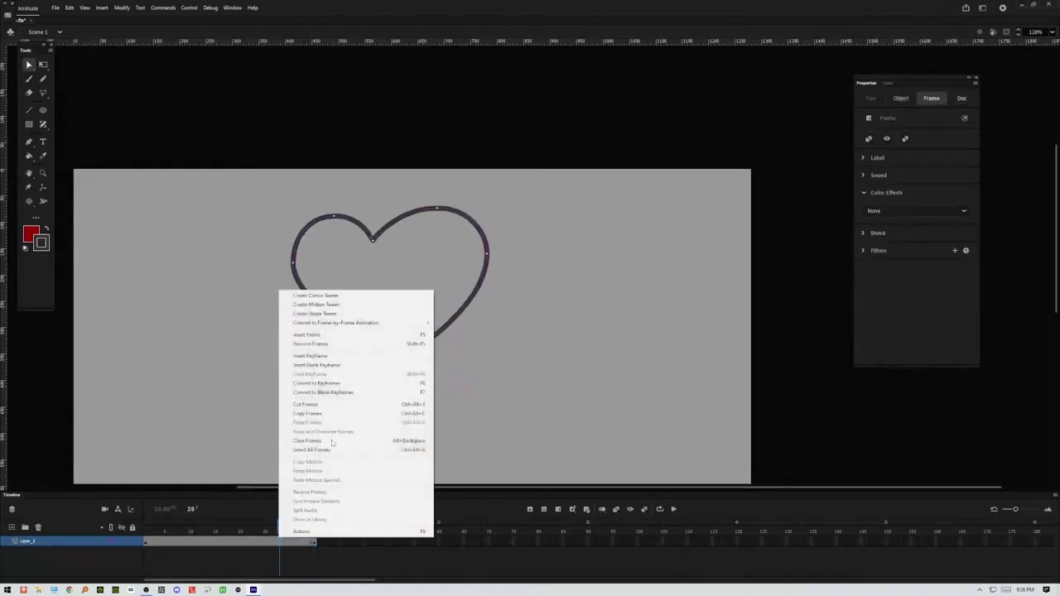
{"action": "left_click", "coordinate": [344, 314]}
{"action": "mouse_move", "coordinate": [281, 527]}
{"action": "left_mouse_down"}
{"action": "mouse_move", "coordinate": [139, 526]}
{"action": "mouse_move", "coordinate": [296, 527]}
{"action": "mouse_move", "coordinate": [103, 514]}
{"action": "mouse_move", "coordinate": [300, 522]}
{"action": "mouse_move", "coordinate": [136, 518]}
{"action": "mouse_move", "coordinate": [331, 507]}
{"action": "mouse_move", "coordinate": [150, 493]}
{"action": "mouse_move", "coordinate": [331, 497]}
{"action": "mouse_move", "coordinate": [157, 492]}
{"action": "mouse_move", "coordinate": [218, 494]}
{"action": "mouse_move", "coordinate": [109, 506]}
{"action": "left_mouse_up"}
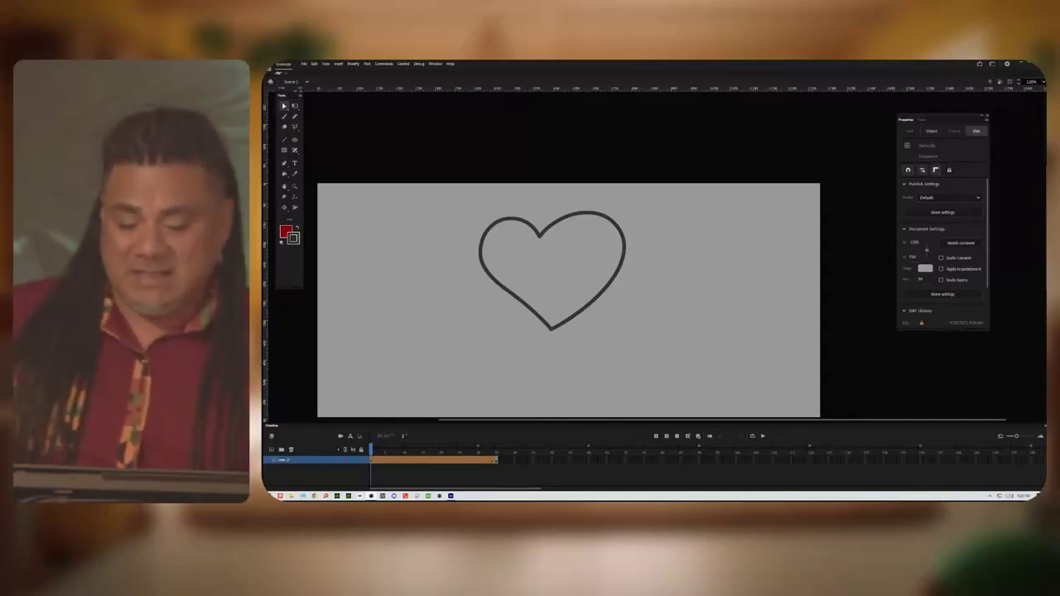
{"action": "mouse_move", "coordinate": [372, 452]}
{"action": "left_mouse_down"}
{"action": "mouse_move", "coordinate": [495, 451]}
{"action": "mouse_move", "coordinate": [370, 451]}
{"action": "left_mouse_up"}
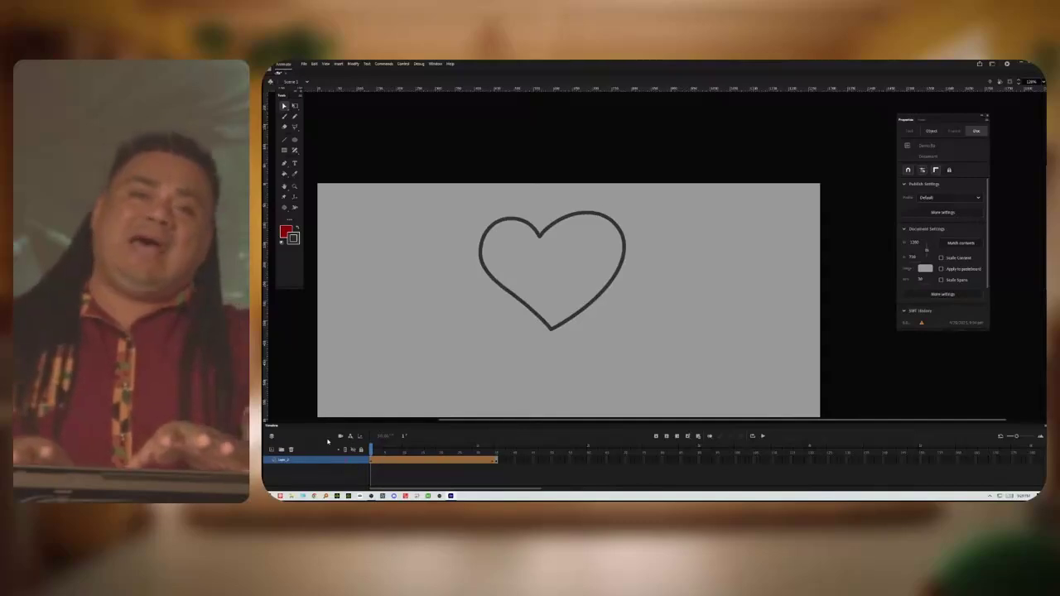